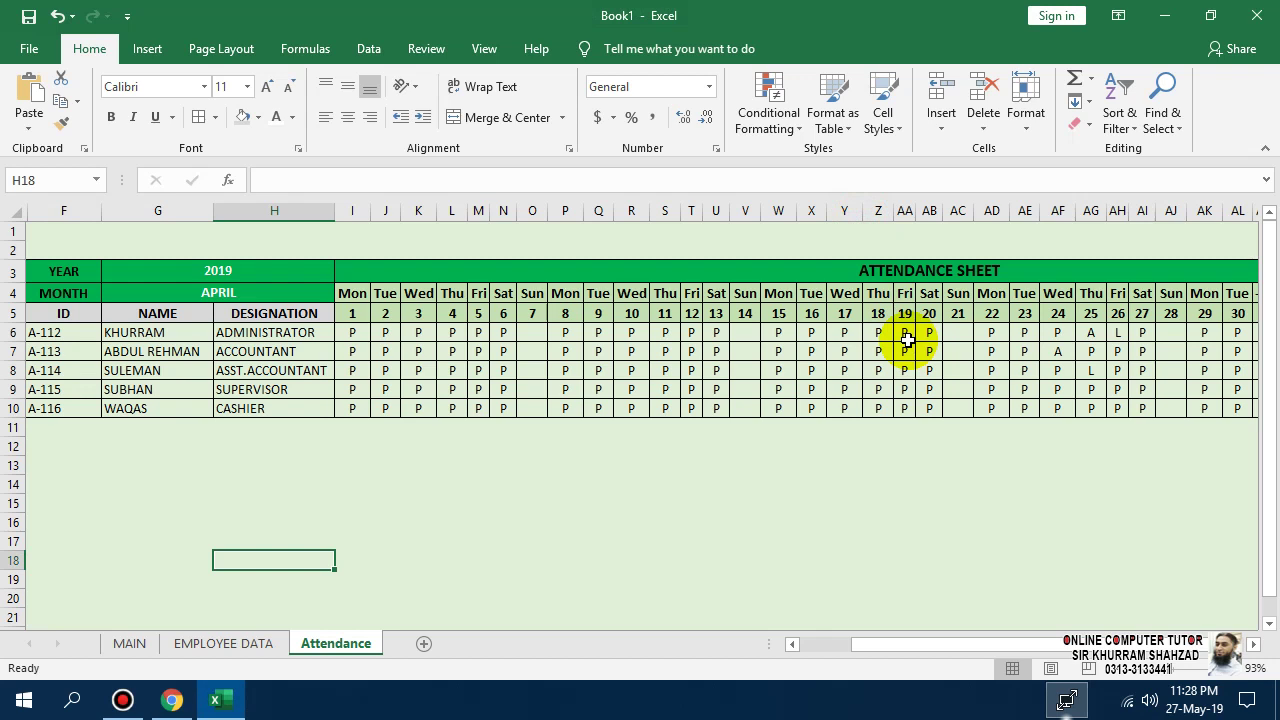
- Review the existing MAIN, EMPLOYEE DATA and Attendance sheets of the payroll workbook
{"action": "left_click", "coordinate": [856, 312]}
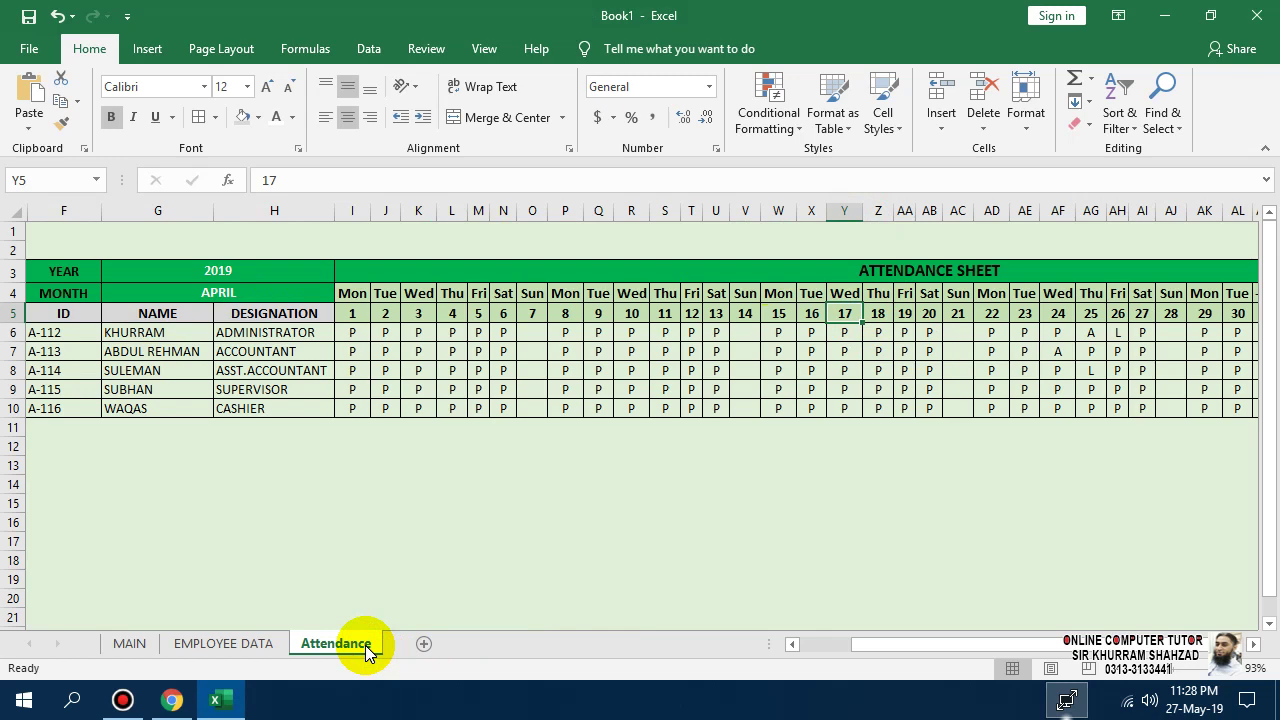
{"action": "left_click", "coordinate": [131, 643]}
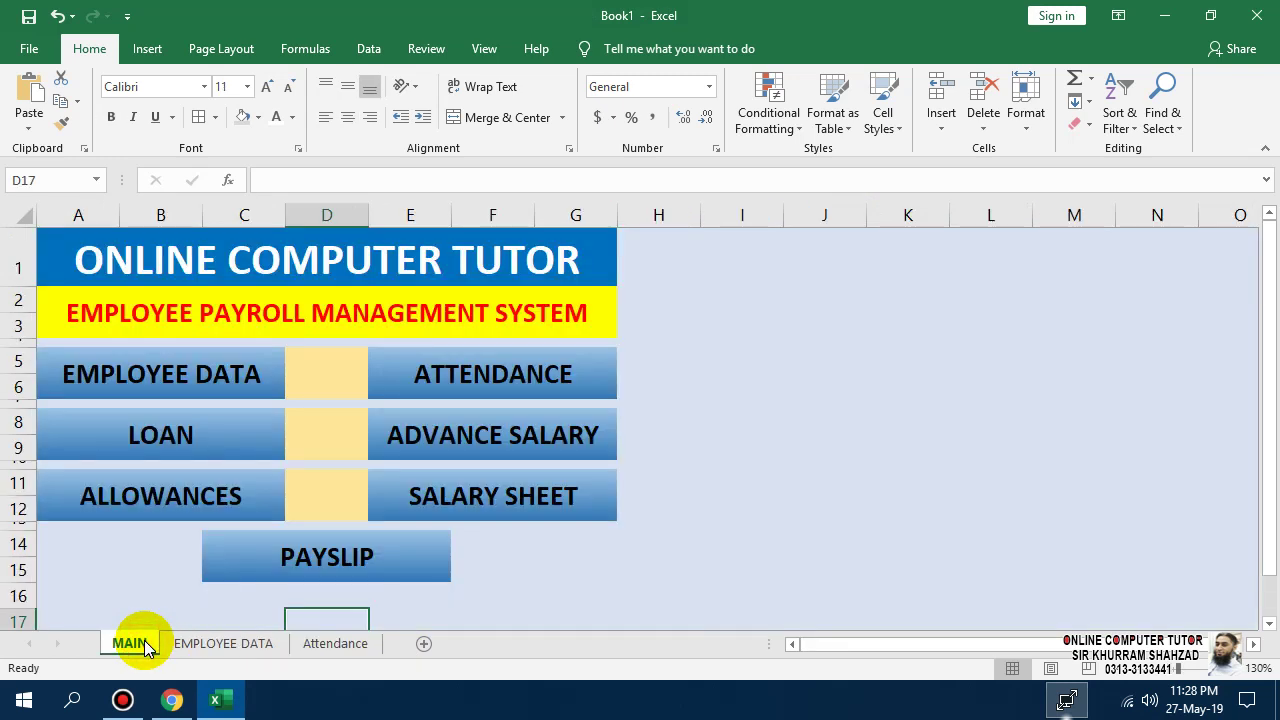
{"action": "left_click", "coordinate": [183, 650]}
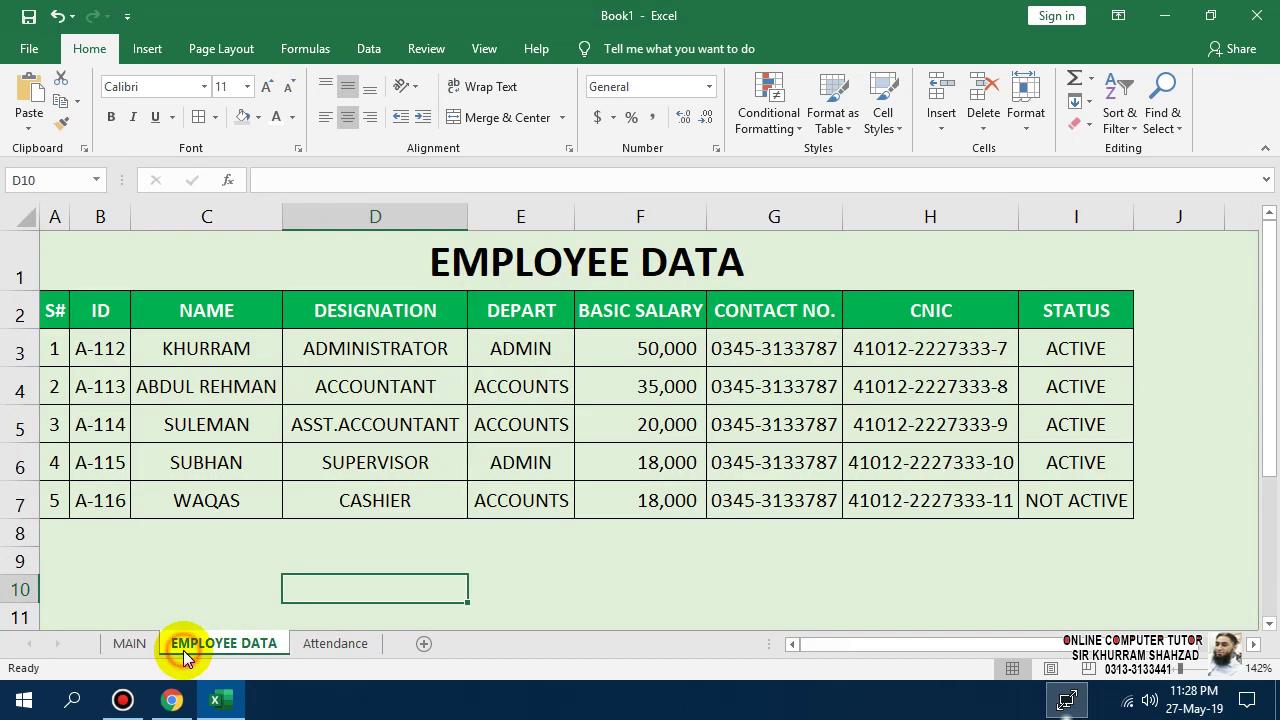
{"action": "left_click", "coordinate": [309, 645]}
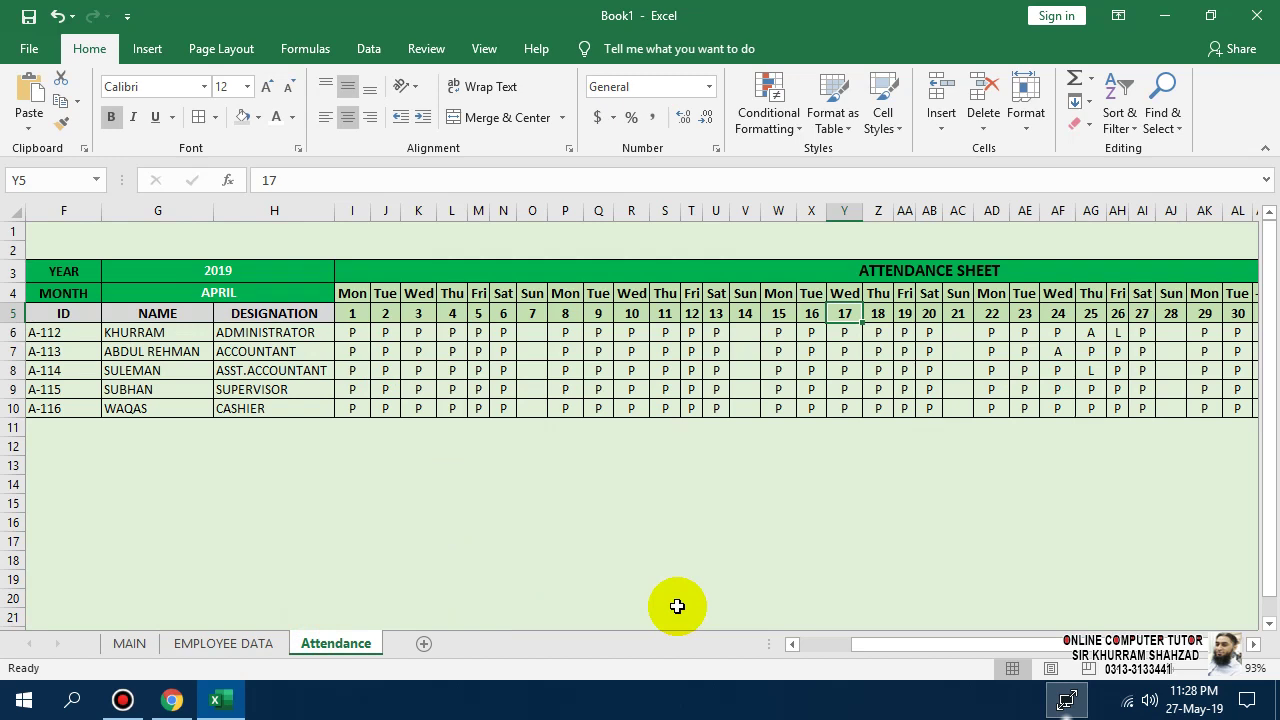
{"action": "left_click", "coordinate": [128, 648]}
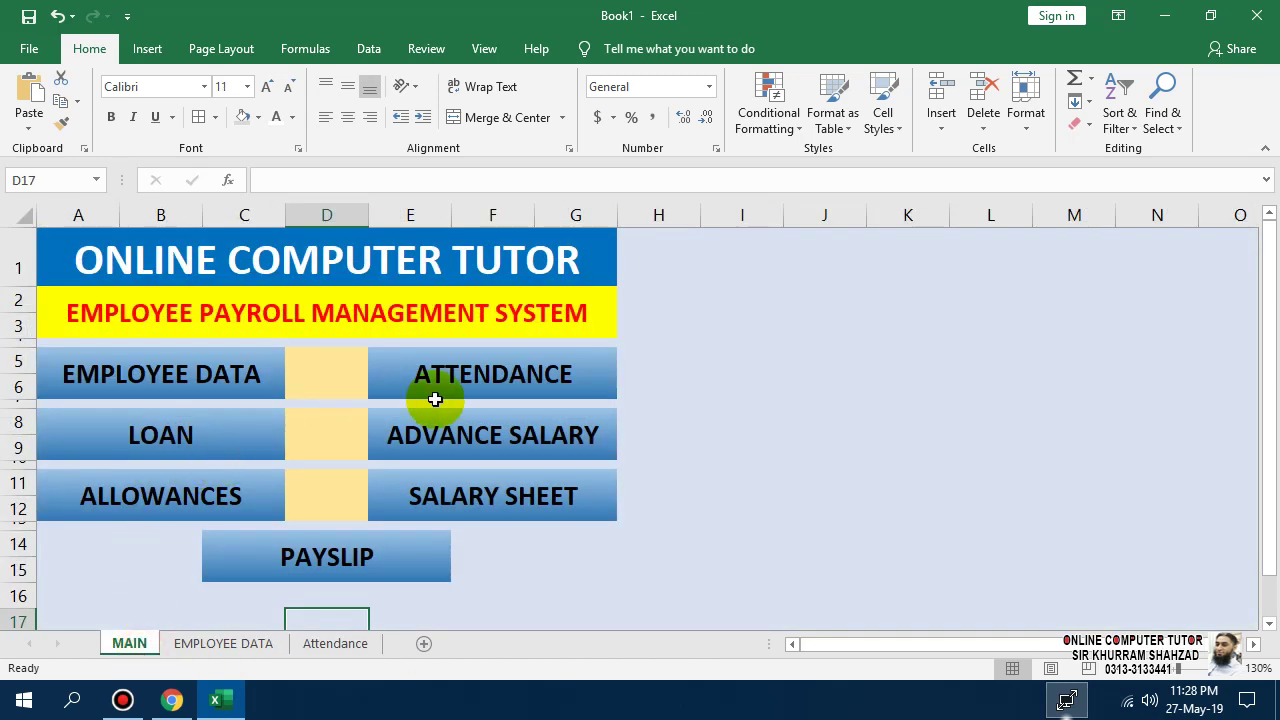
{"action": "left_click", "coordinate": [337, 643]}
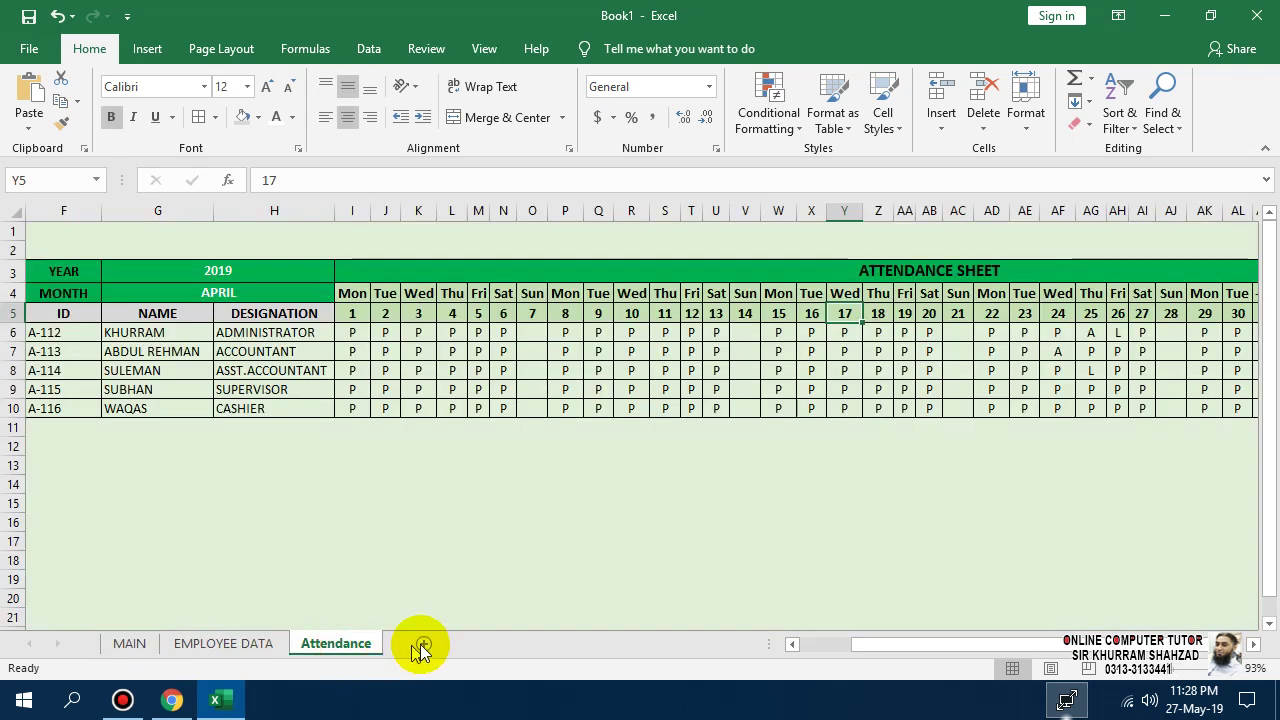
- Add a new worksheet after Attendance and name it Loan
{"action": "left_click", "coordinate": [422, 645]}
{"action": "double_click", "coordinate": [418, 643]}
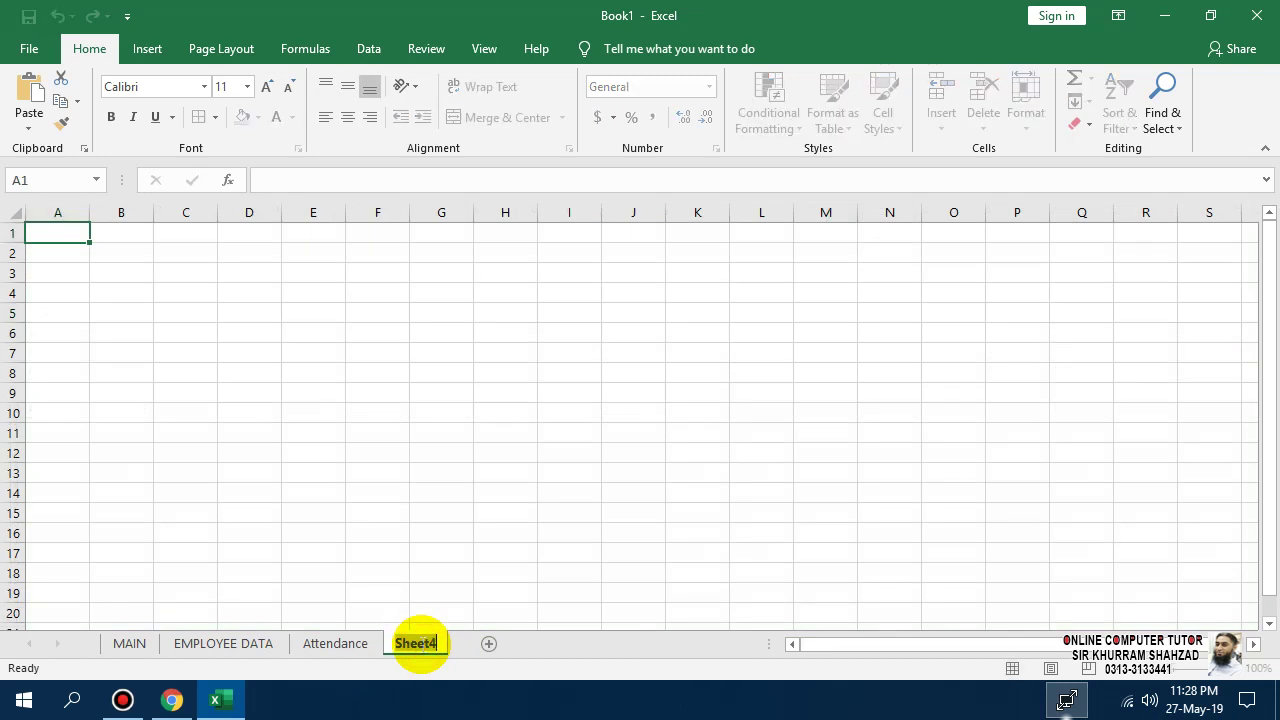
{"action": "type", "text": "Loan"}
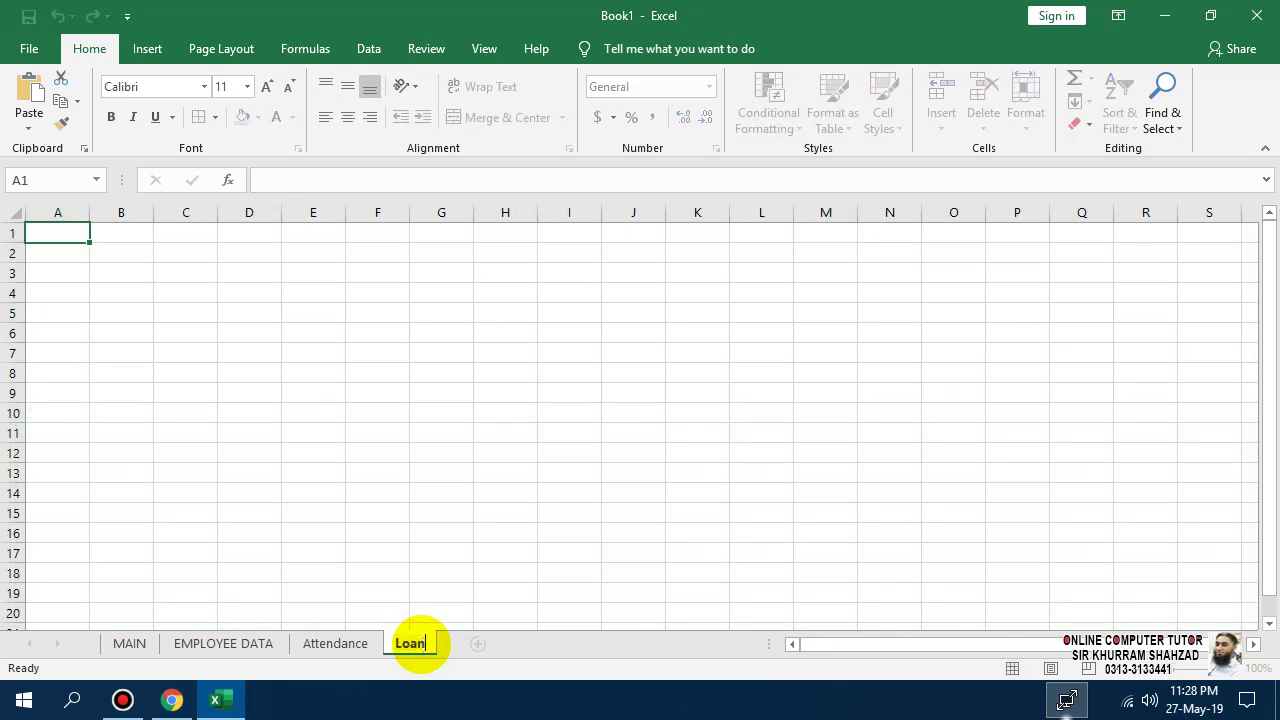
{"action": "key", "text": "Return"}
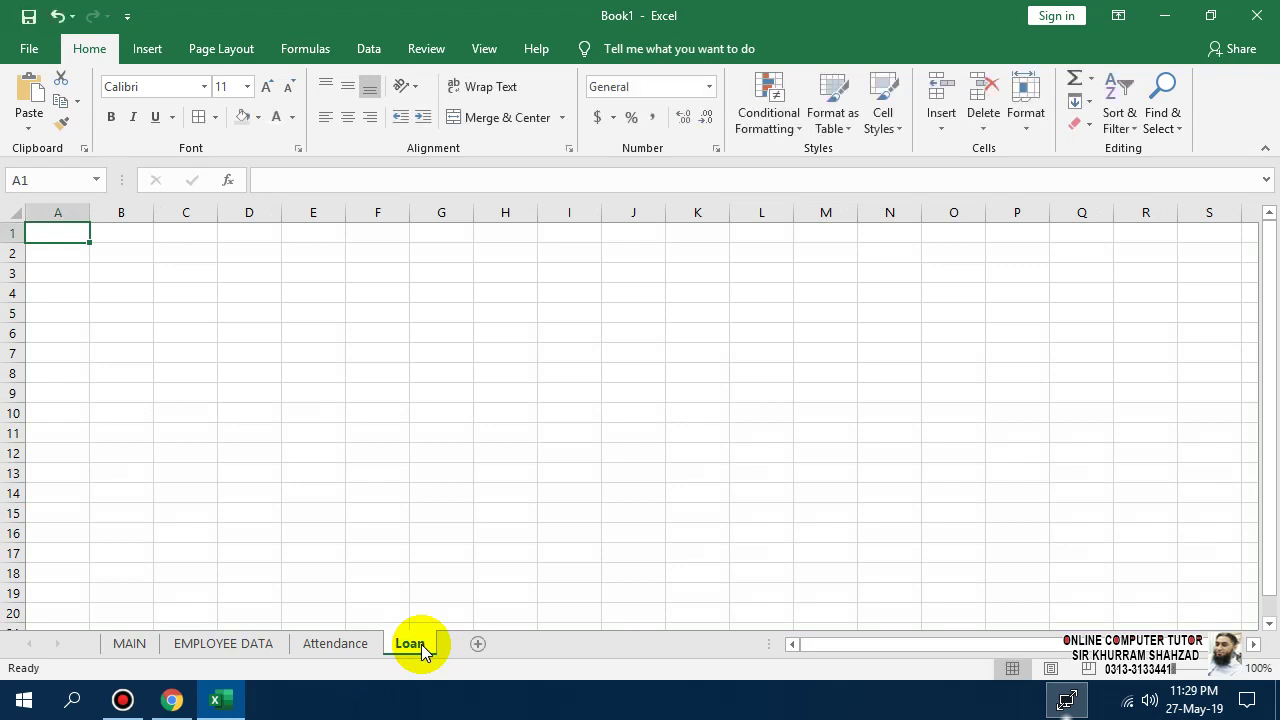
{"action": "left_click", "coordinate": [105, 292]}
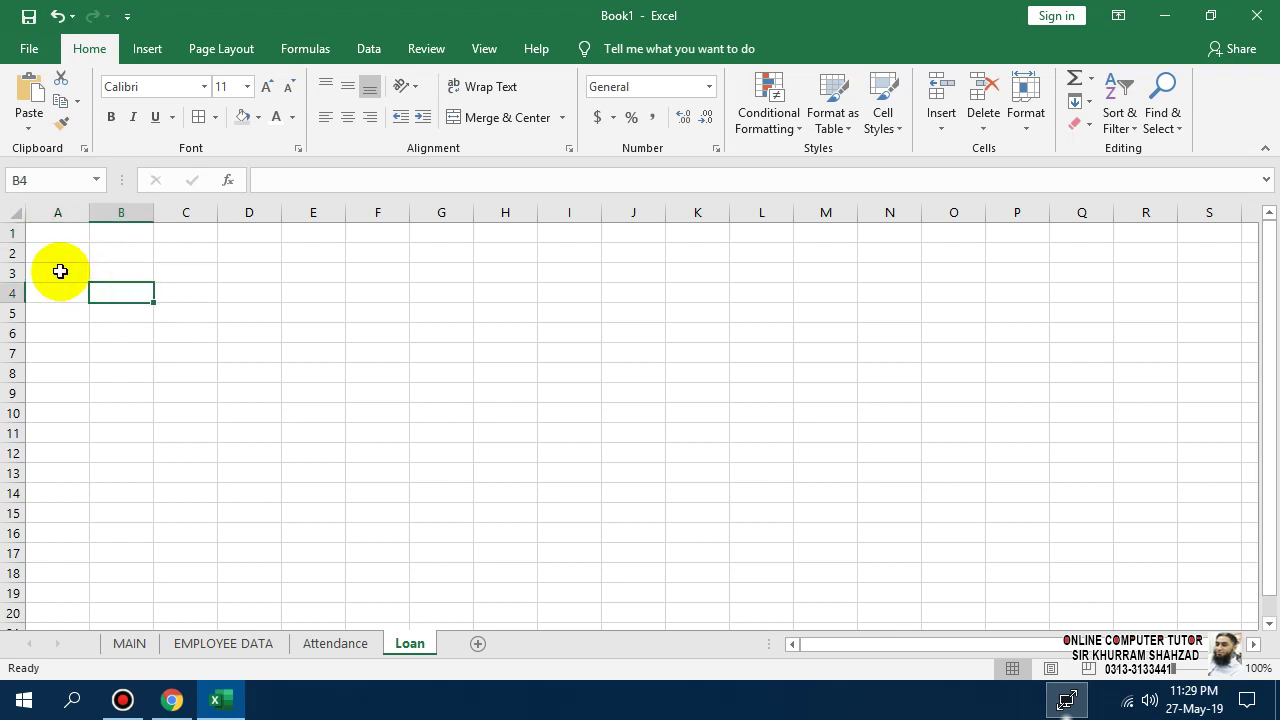
{"action": "left_click", "coordinate": [60, 271]}
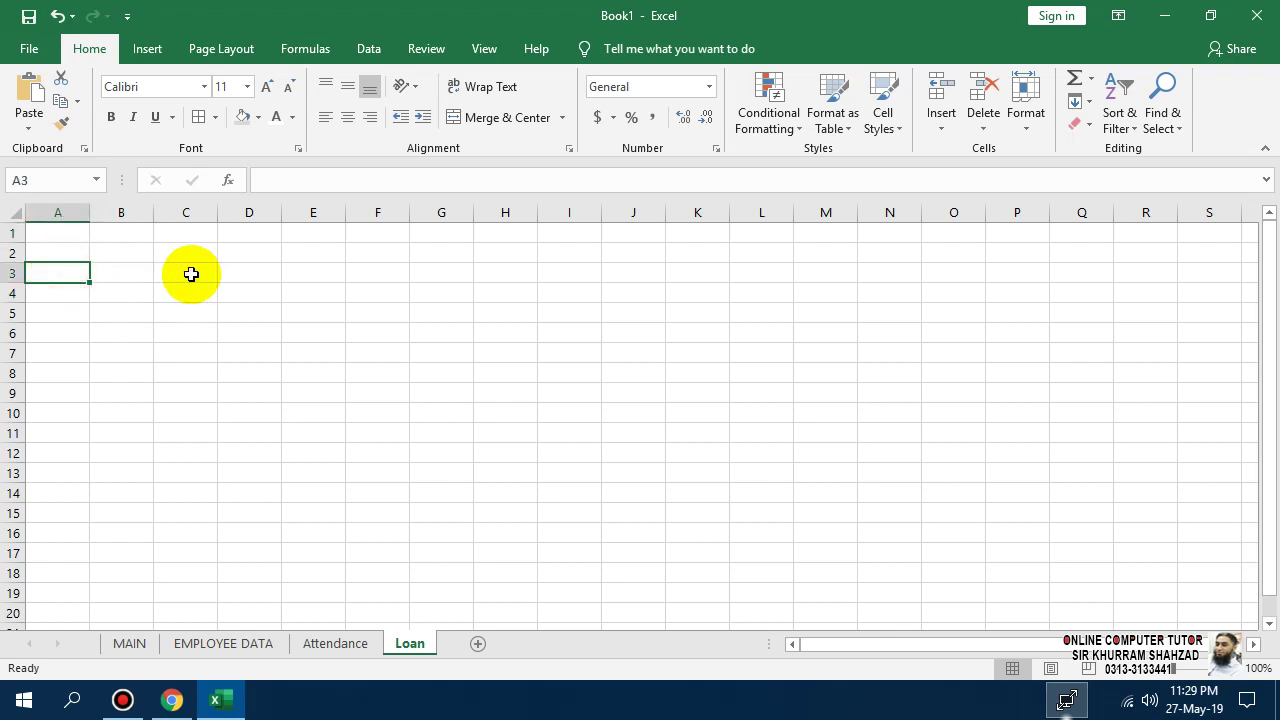
{"action": "type", "text": "e"}
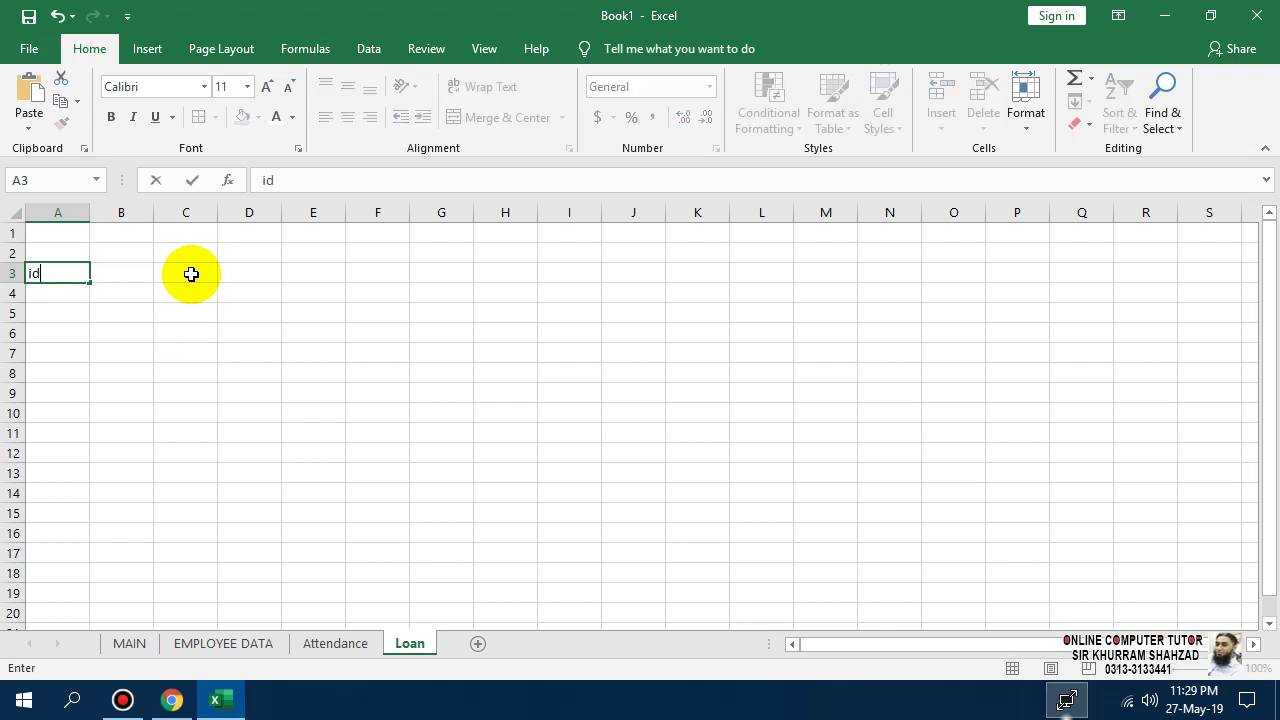
{"action": "key", "text": "Tab"}
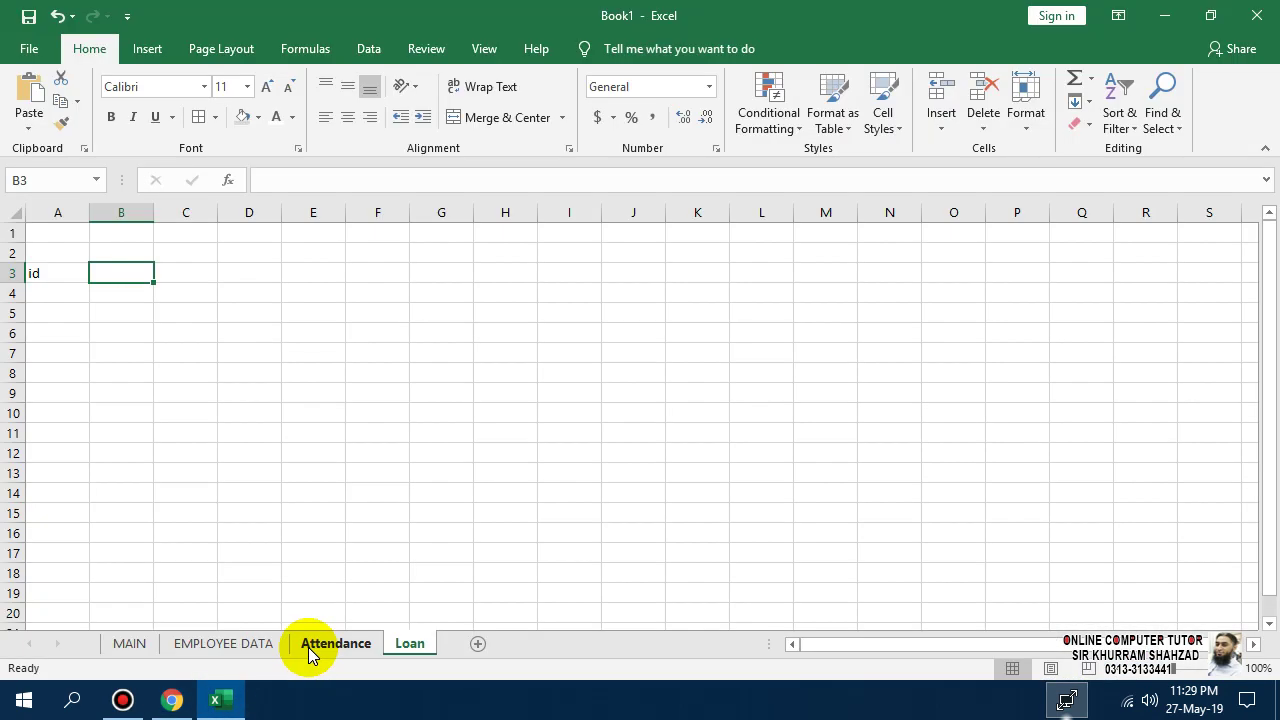
{"action": "left_click", "coordinate": [308, 647]}
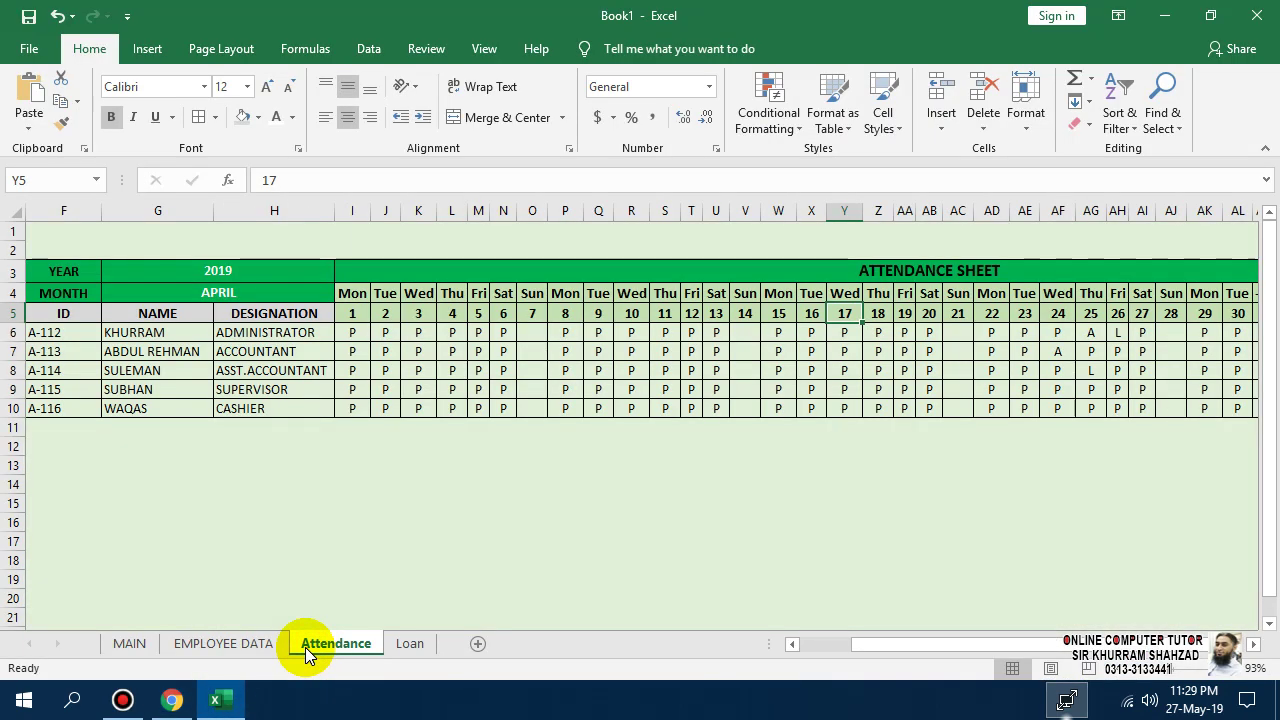
{"action": "left_click", "coordinate": [414, 643]}
- Enter the column headers ID, NAME and DESIGNATION in cells A3 to C3 of the Loan sheet
{"action": "left_click", "coordinate": [69, 268]}
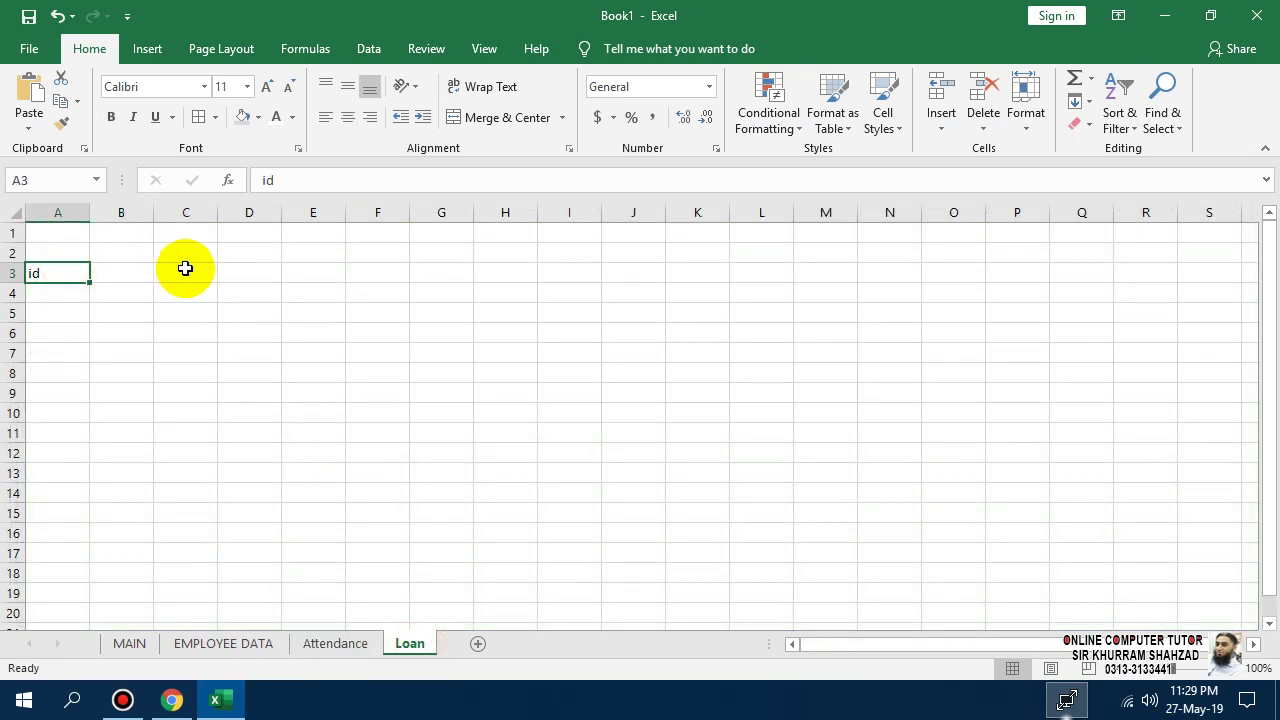
{"action": "key", "text": "Return"}
{"action": "type", "text": "ID"}
{"action": "key", "text": "Tab"}
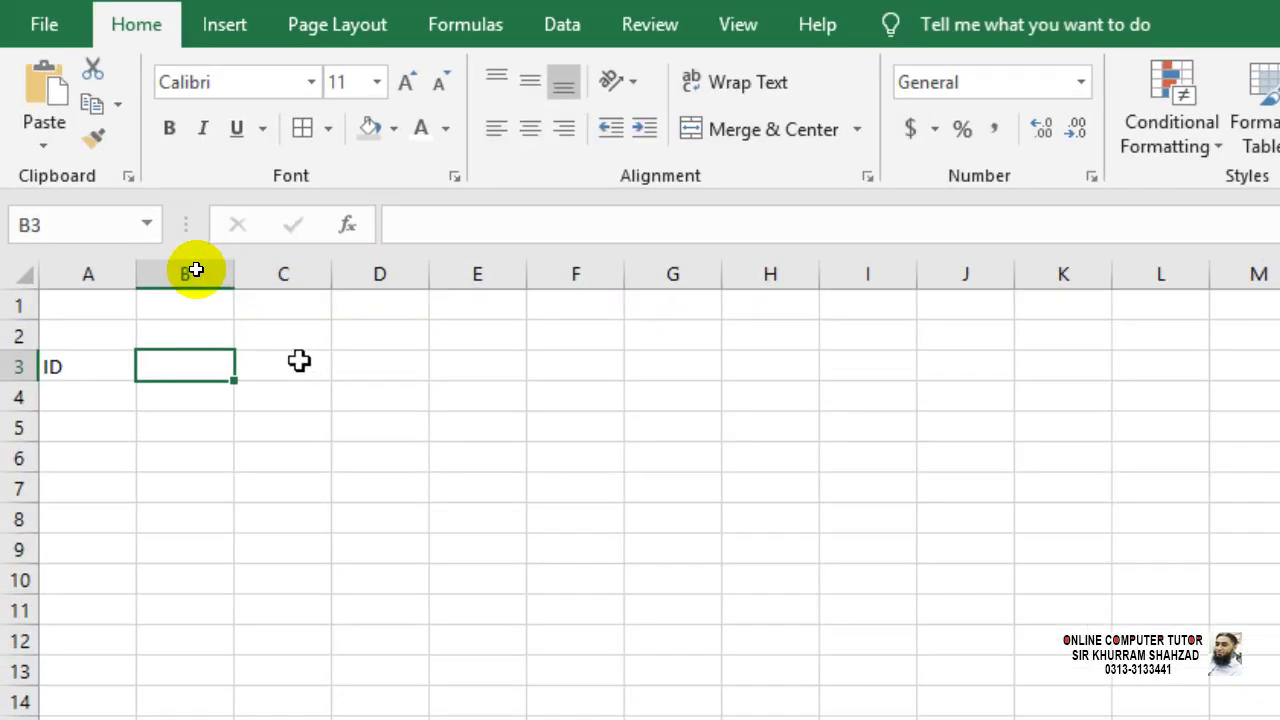
{"action": "type", "text": "NAME"}
{"action": "key", "text": "Tab"}
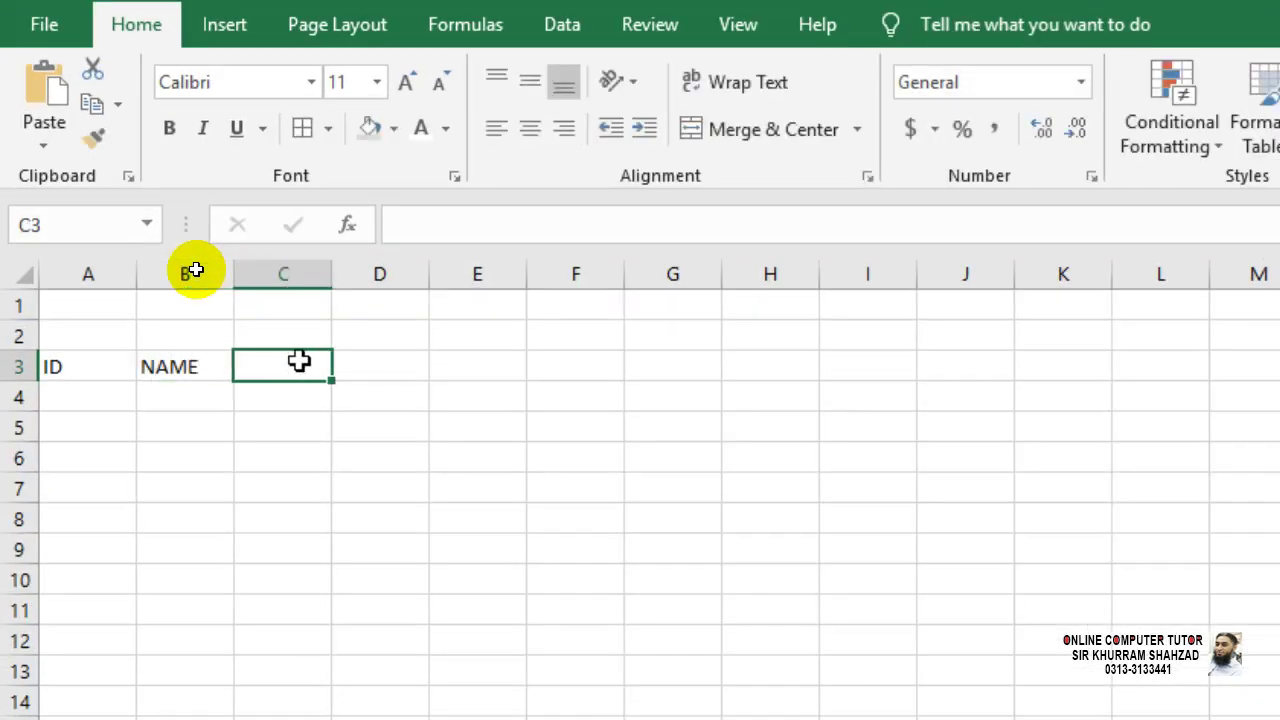
{"action": "type", "text": "DESIGNATION"}
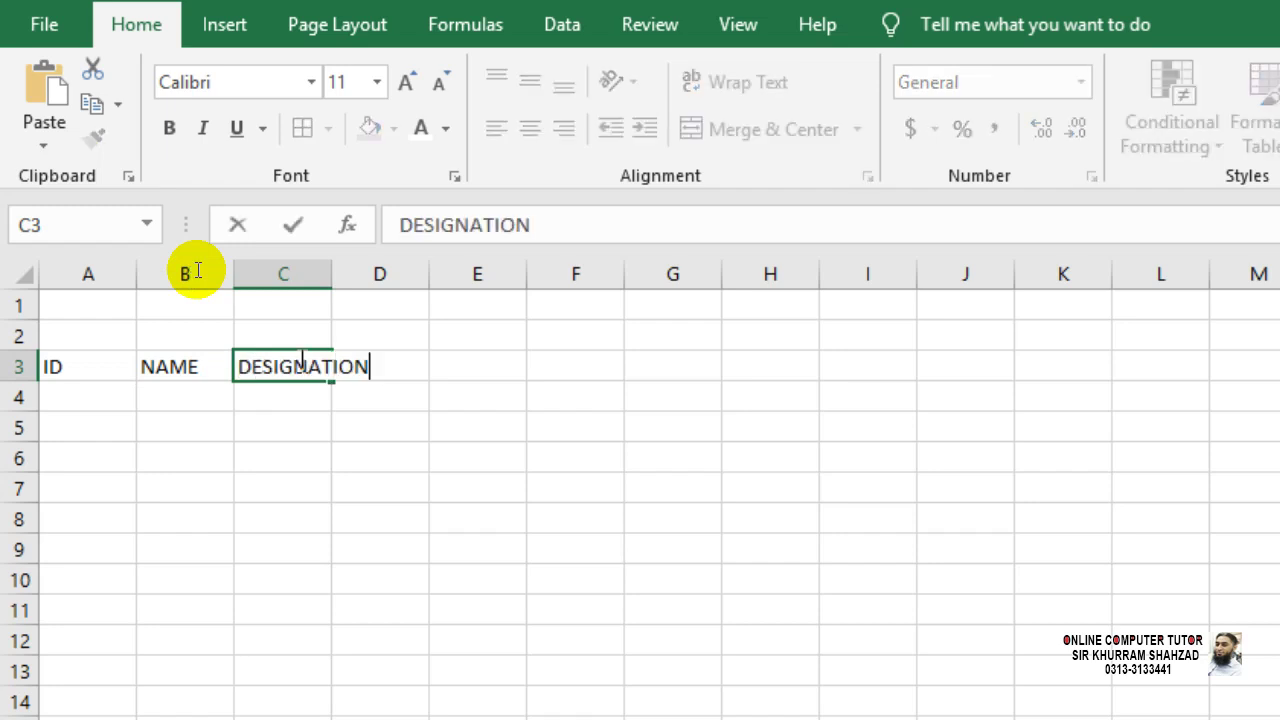
{"action": "key", "text": "Tab"}
- Enter the column headers OPENING BALANCE, DATE and PM DEDUCTION in cells D3 to F3
{"action": "type", "text": "OP"}
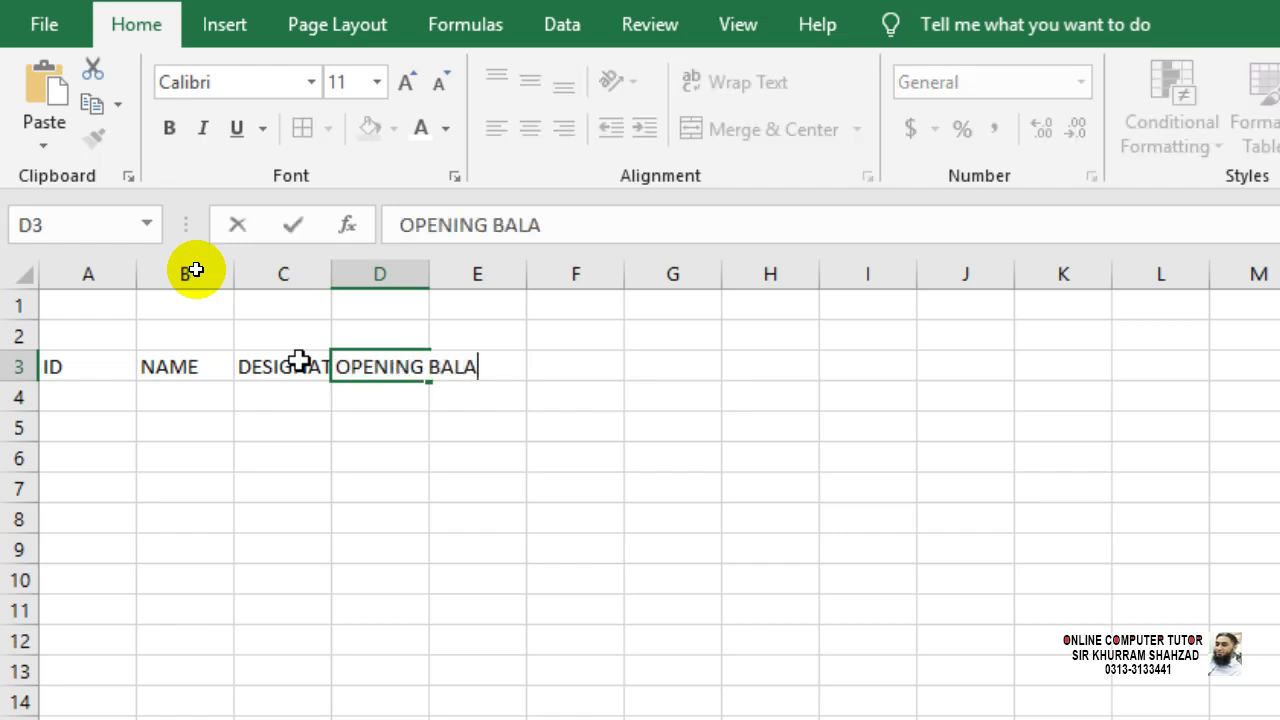
{"action": "key", "text": "Tab"}
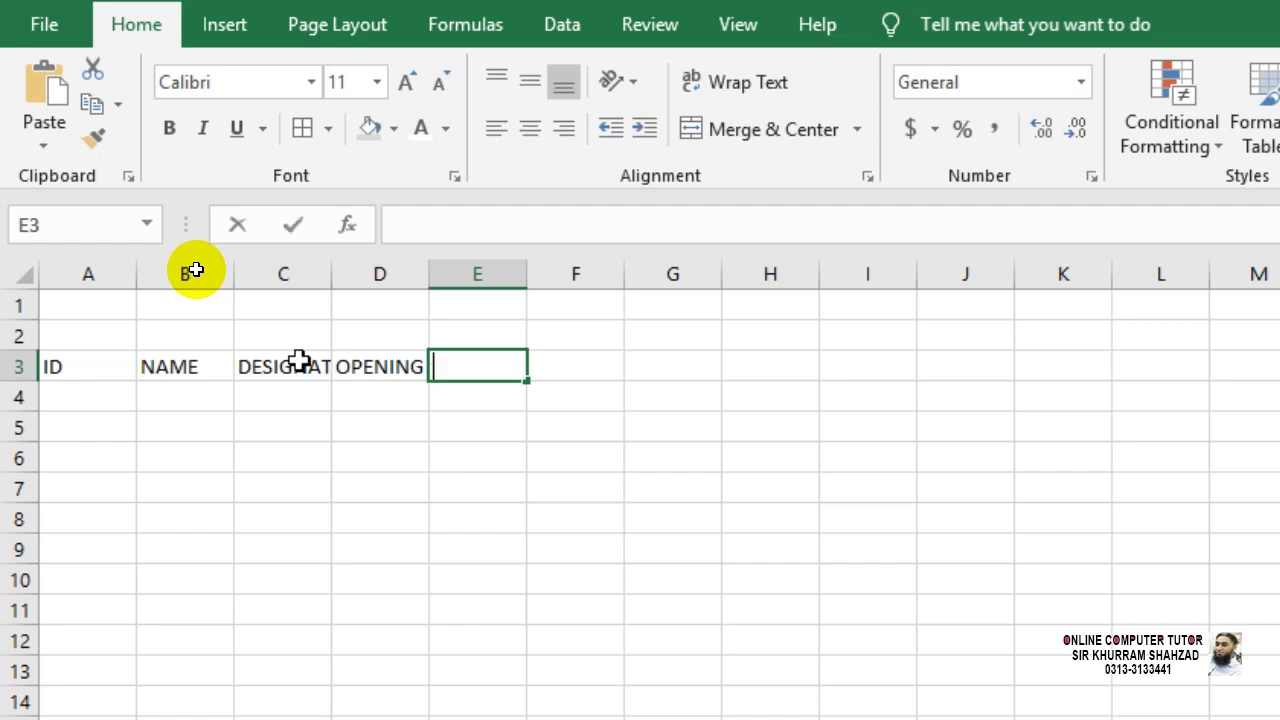
{"action": "type", "text": "DATE"}
{"action": "key", "text": "Tab"}
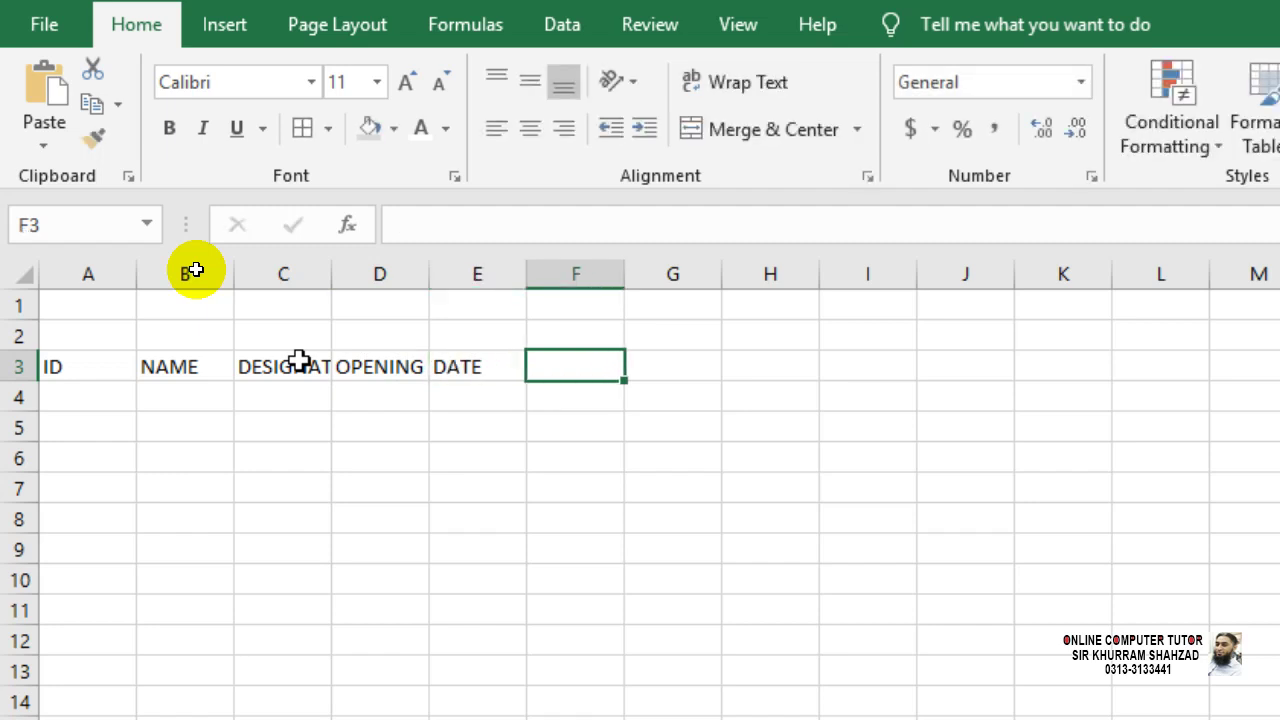
{"action": "type", "text": "PM DEDUCTION"}
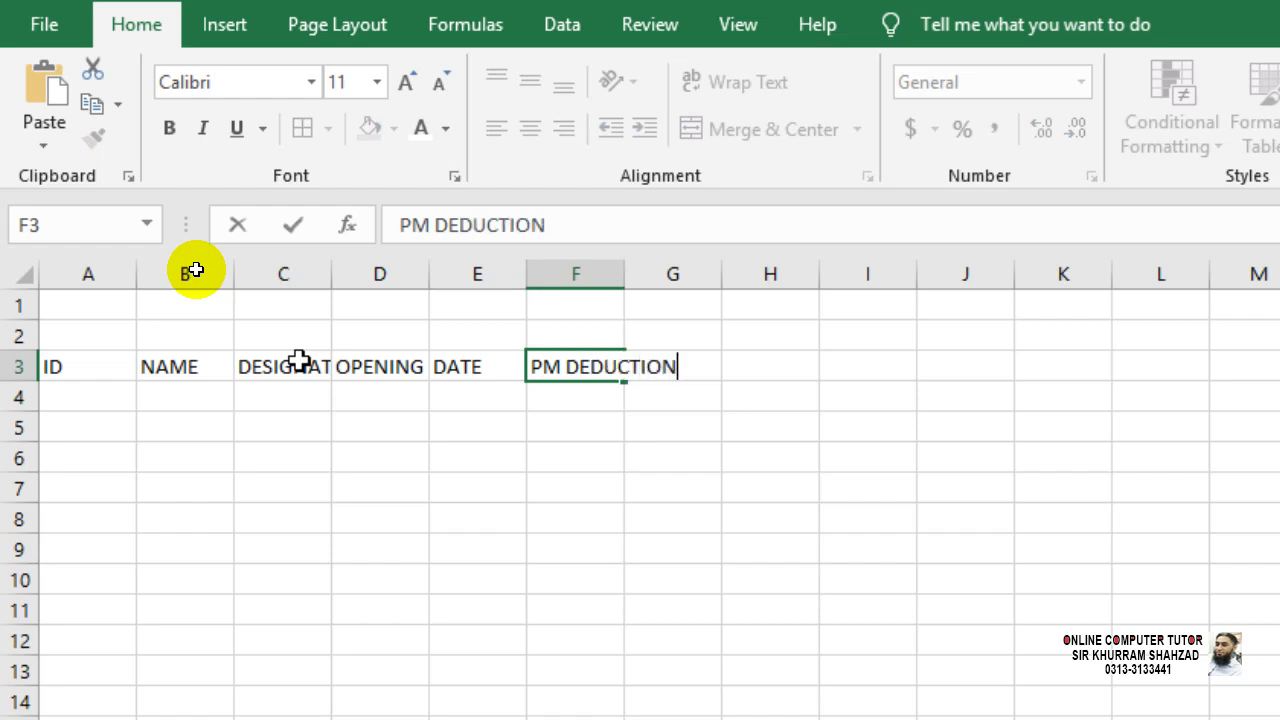
{"action": "key", "text": "Return"}
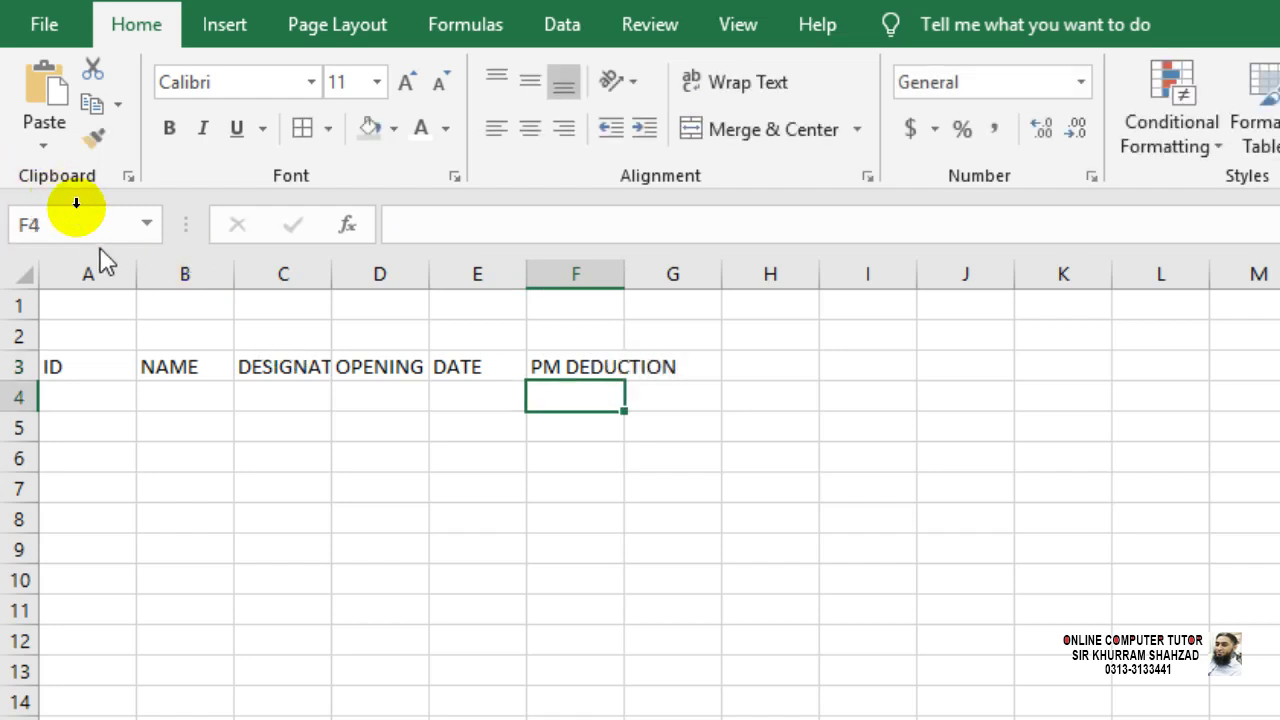
- Auto-fit the widths of columns A to F and center their contents horizontally and vertically
{"action": "left_click_drag", "start_coordinate": [97, 277], "coordinate": [519, 272]}
{"action": "double_click", "coordinate": [519, 272]}
{"action": "left_click", "coordinate": [530, 128]}
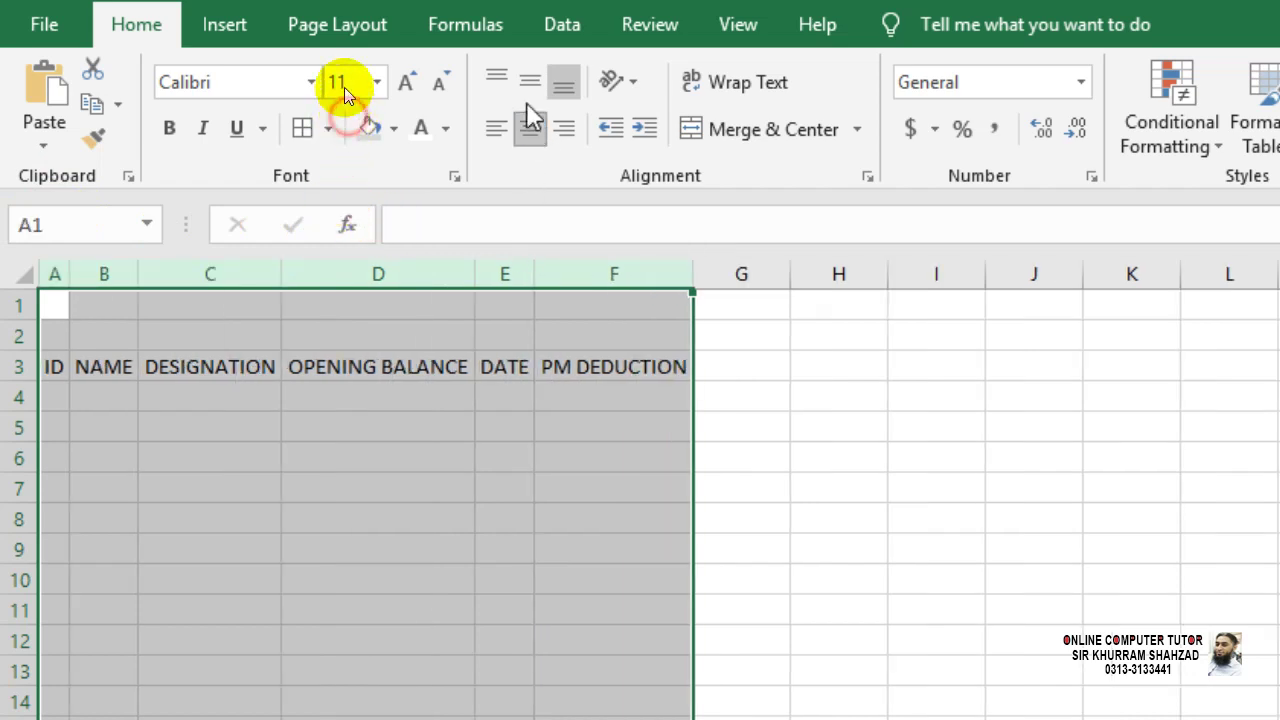
{"action": "left_click", "coordinate": [530, 82]}
{"action": "left_click", "coordinate": [346, 469]}
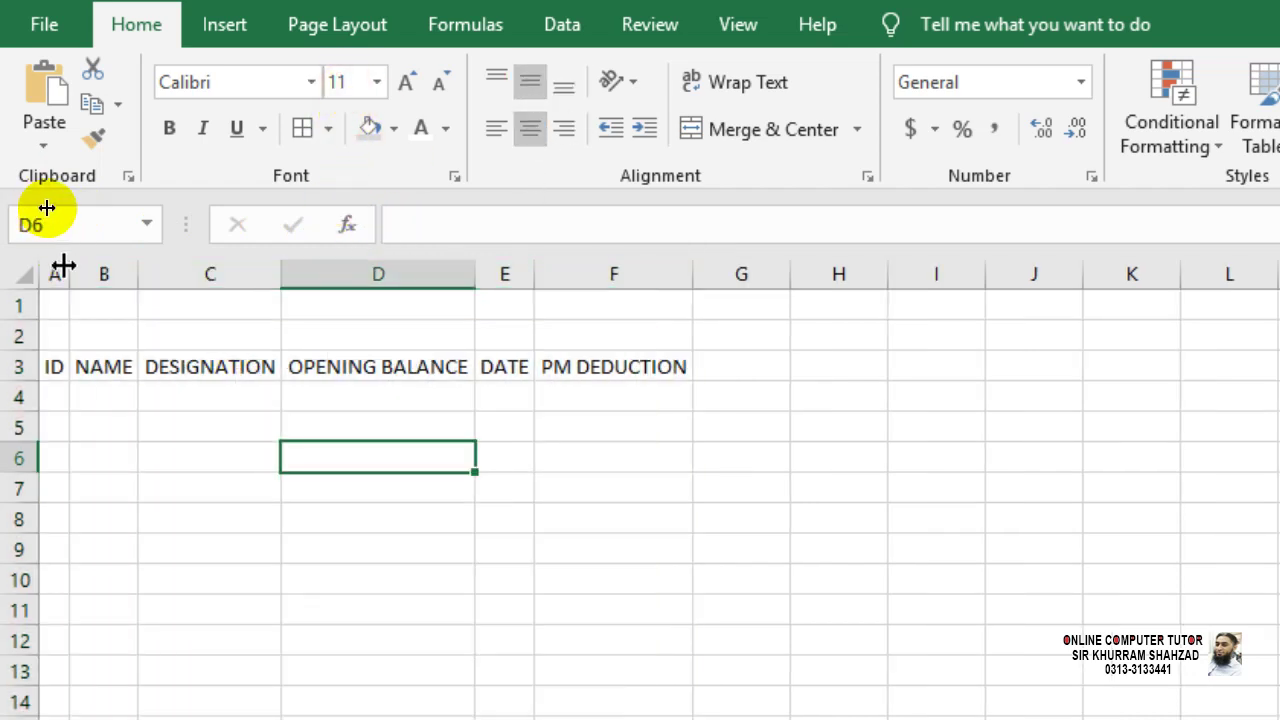
- Widen the ID and NAME columns and make header row 3 tall enough for two text lines
{"action": "left_click_drag", "start_coordinate": [86, 274], "coordinate": [274, 274]}
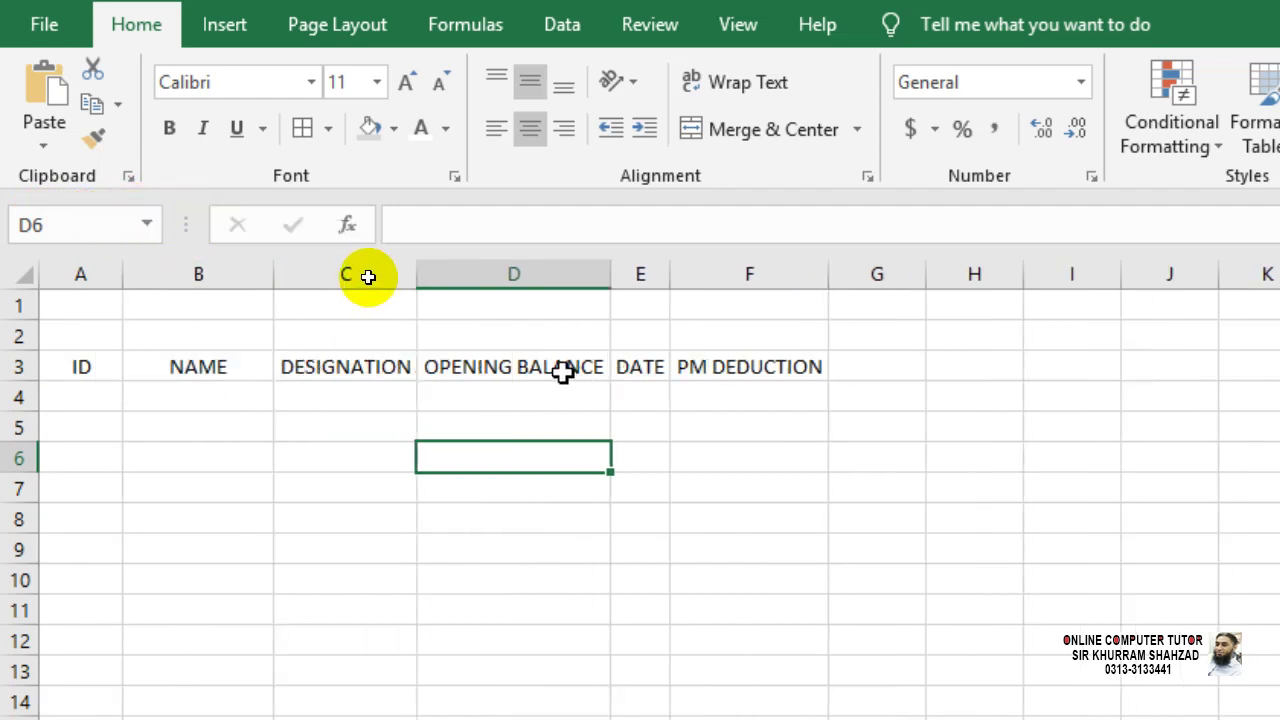
{"action": "left_click_drag", "start_coordinate": [25, 383], "coordinate": [23, 434]}
- Wrap the text in the OPENING BALANCE and PM DEDUCTION headers and narrow column F so its header breaks onto two lines
{"action": "left_click", "coordinate": [535, 368]}
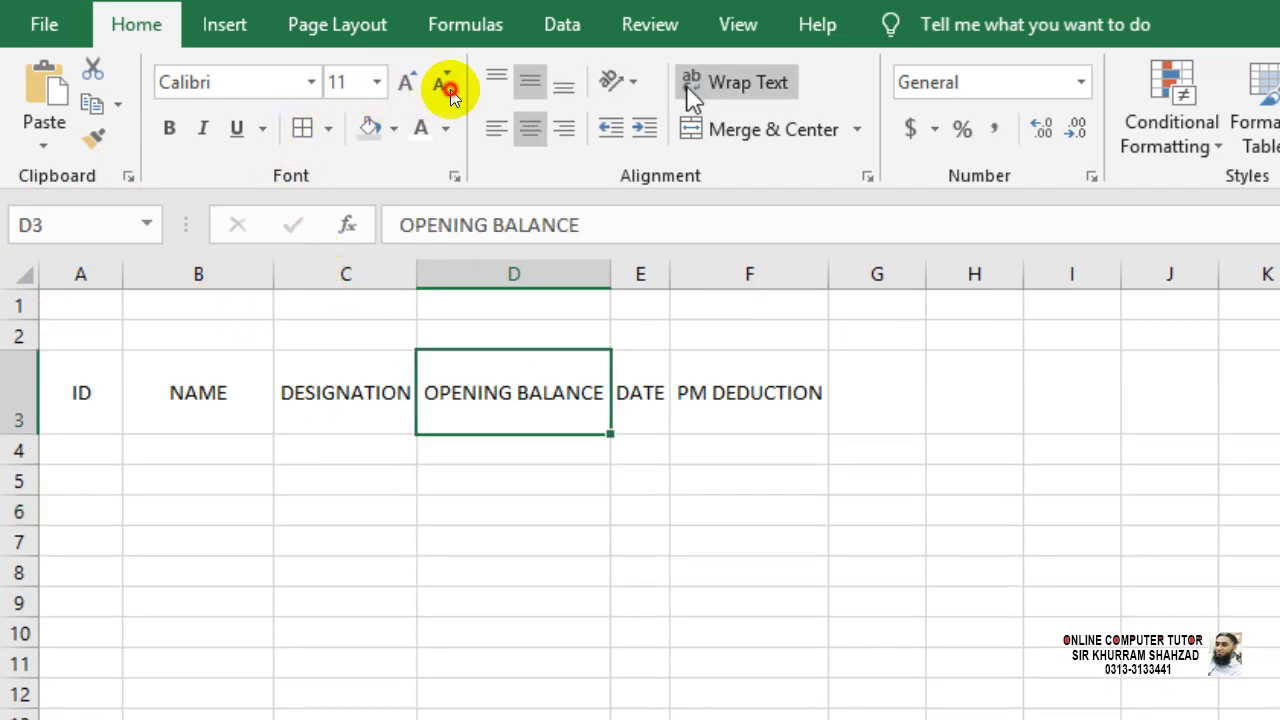
{"action": "left_click", "coordinate": [735, 84]}
{"action": "left_click", "coordinate": [697, 390]}
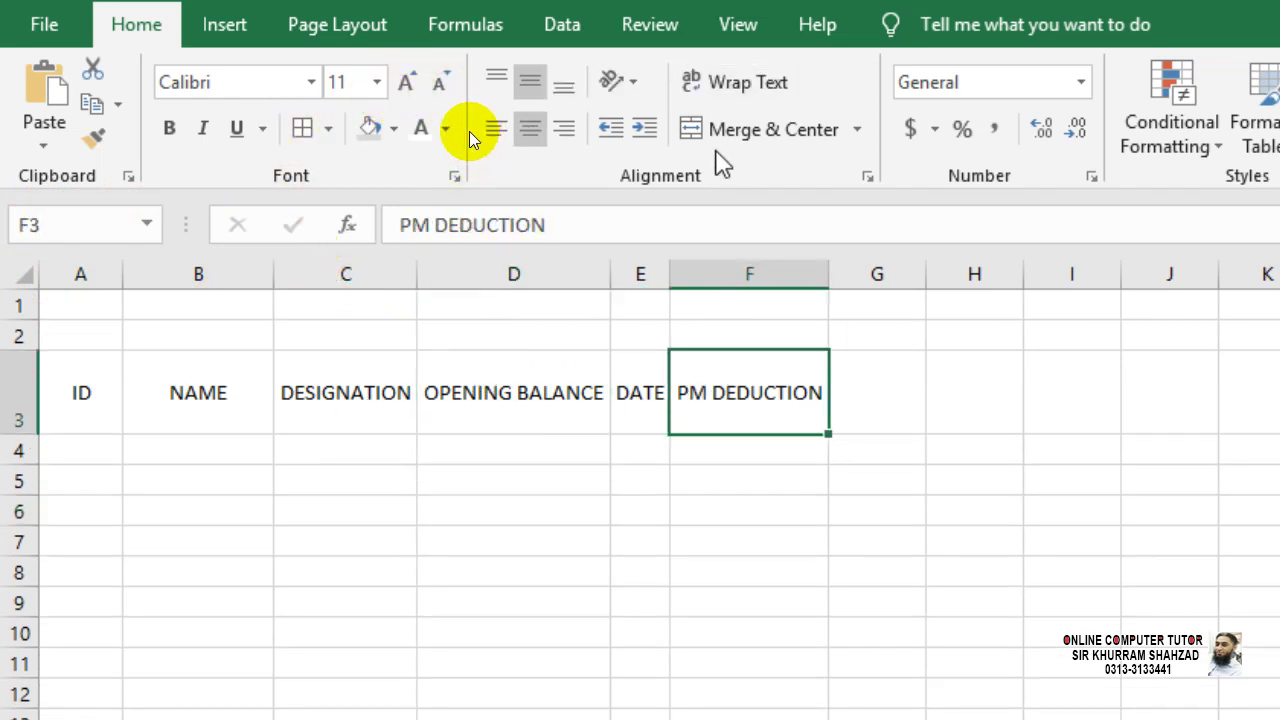
{"action": "left_click", "coordinate": [735, 86]}
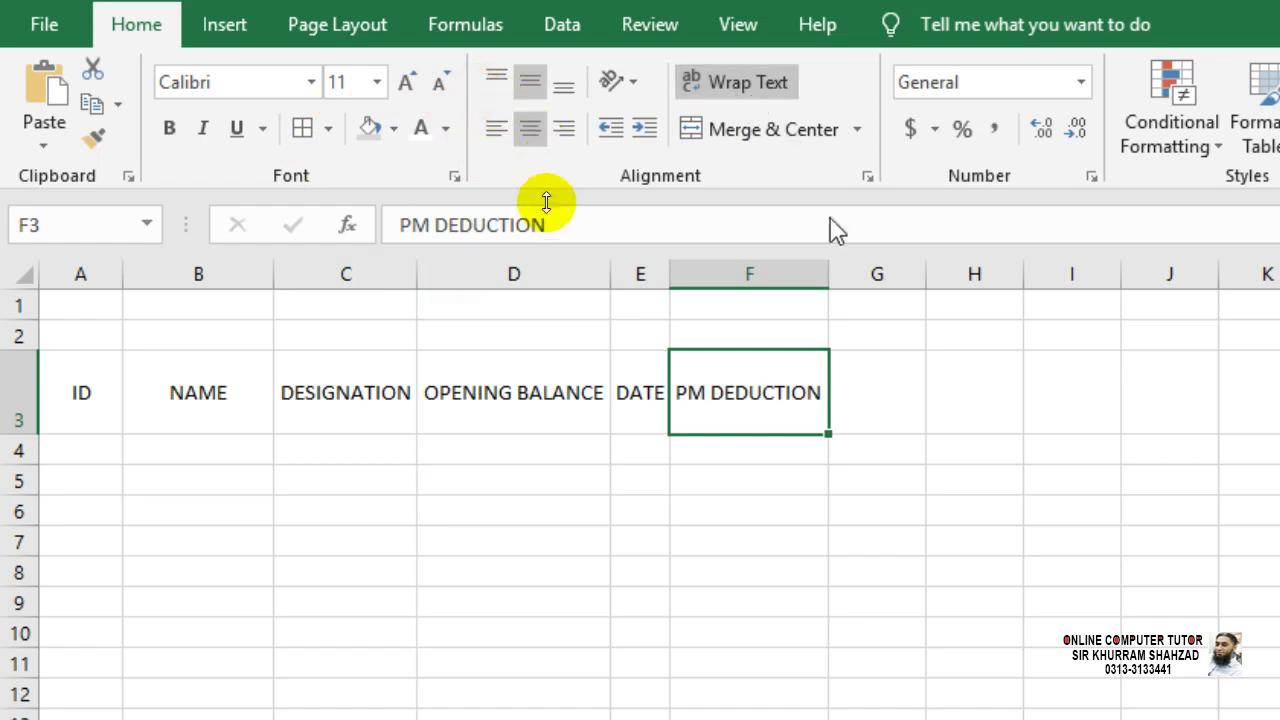
{"action": "left_click_drag", "start_coordinate": [829, 279], "coordinate": [790, 272]}
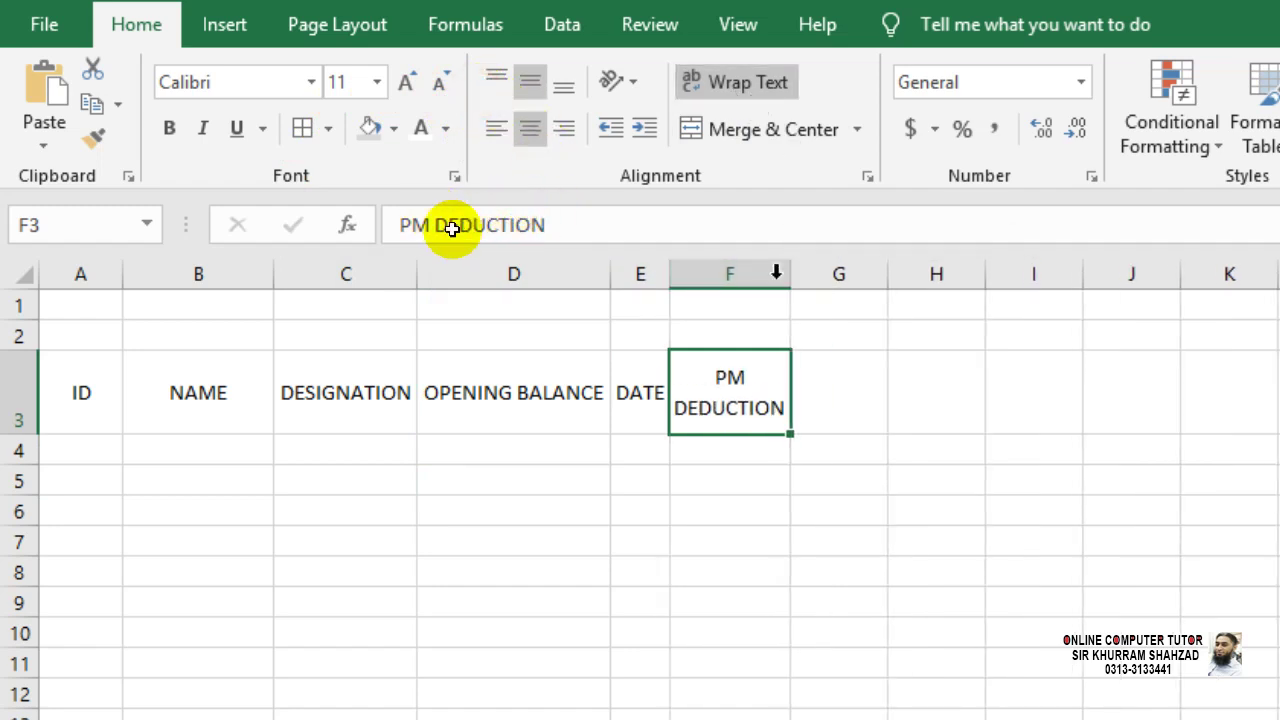
- Narrow the OPENING BALANCE column so its header wraps onto two lines, and widen the DATE column
{"action": "left_click", "coordinate": [600, 274]}
{"action": "left_click_drag", "start_coordinate": [614, 269], "coordinate": [672, 274]}
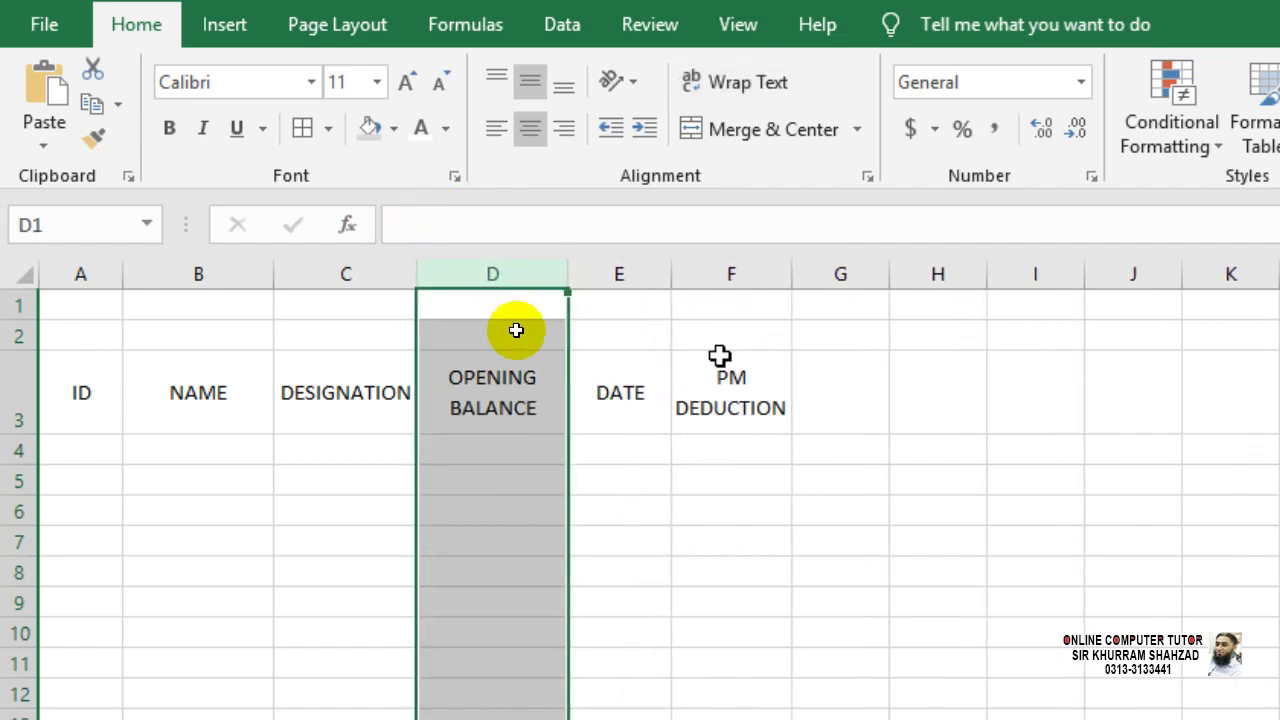
{"action": "left_click", "coordinate": [847, 512]}
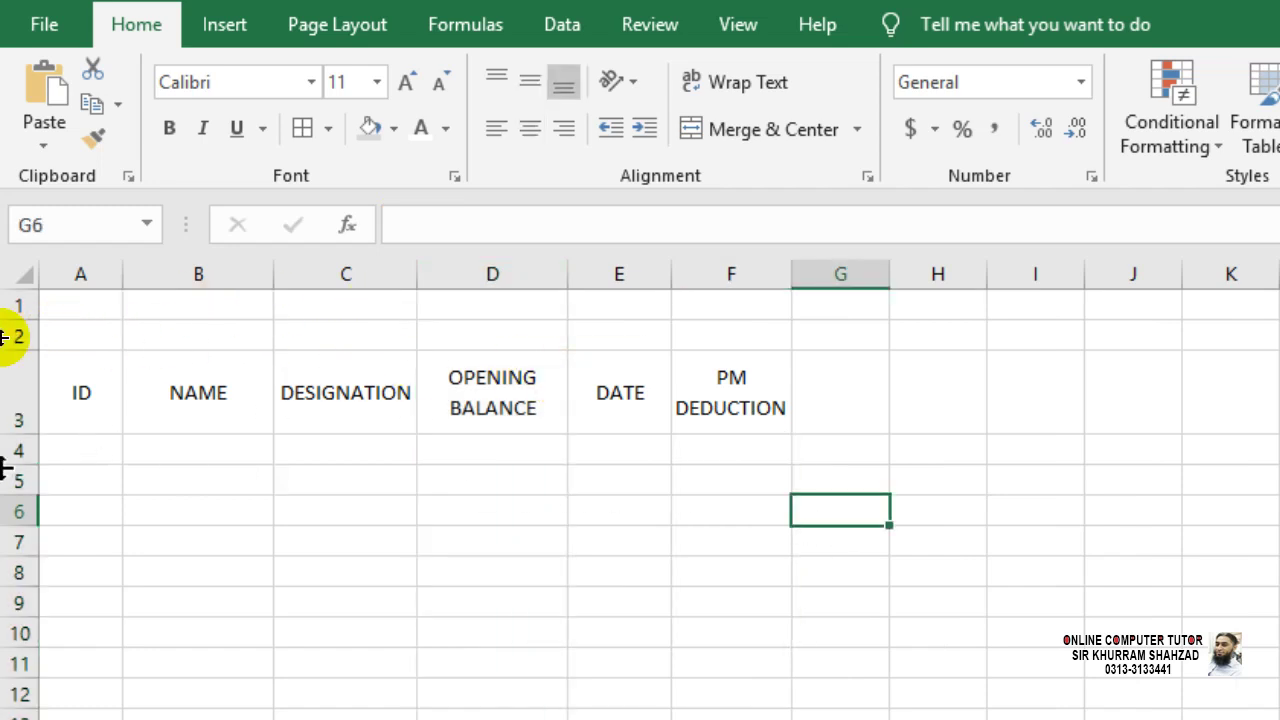
- Select the whole Loan sheet and turn off its gridlines
{"action": "left_click", "coordinate": [93, 443]}
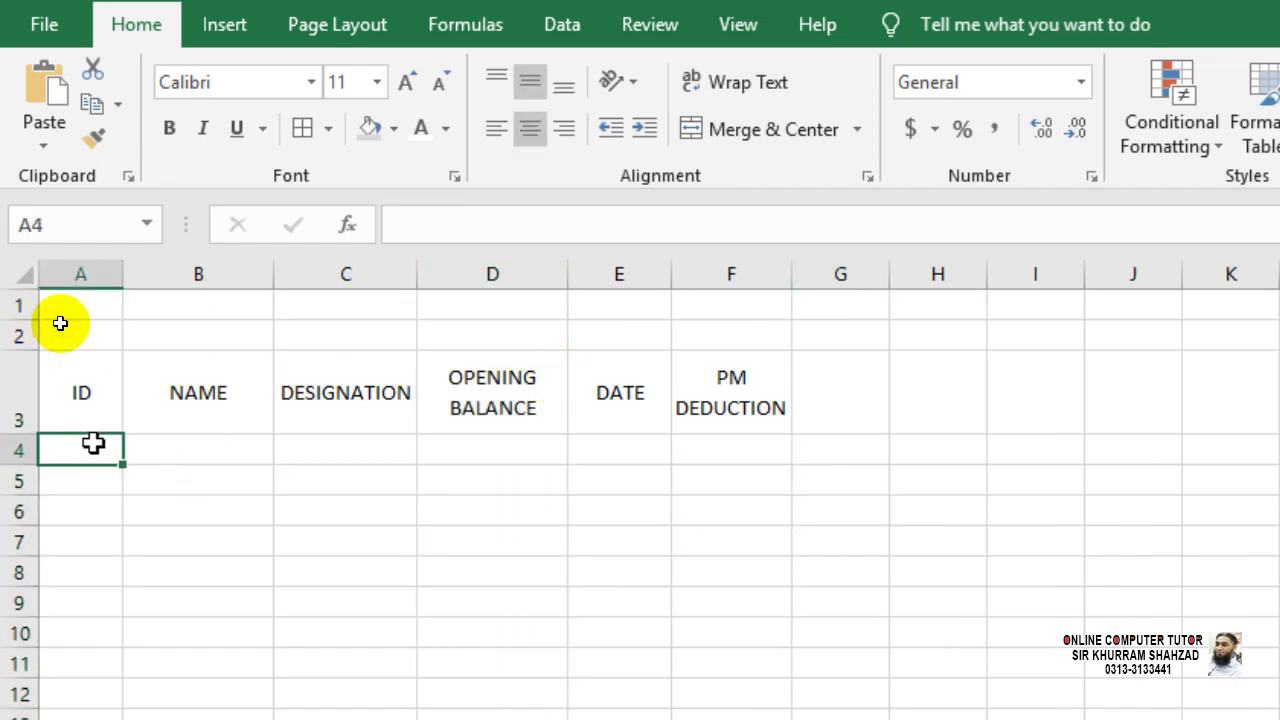
{"action": "left_click", "coordinate": [22, 278]}
{"action": "left_click", "coordinate": [738, 66]}
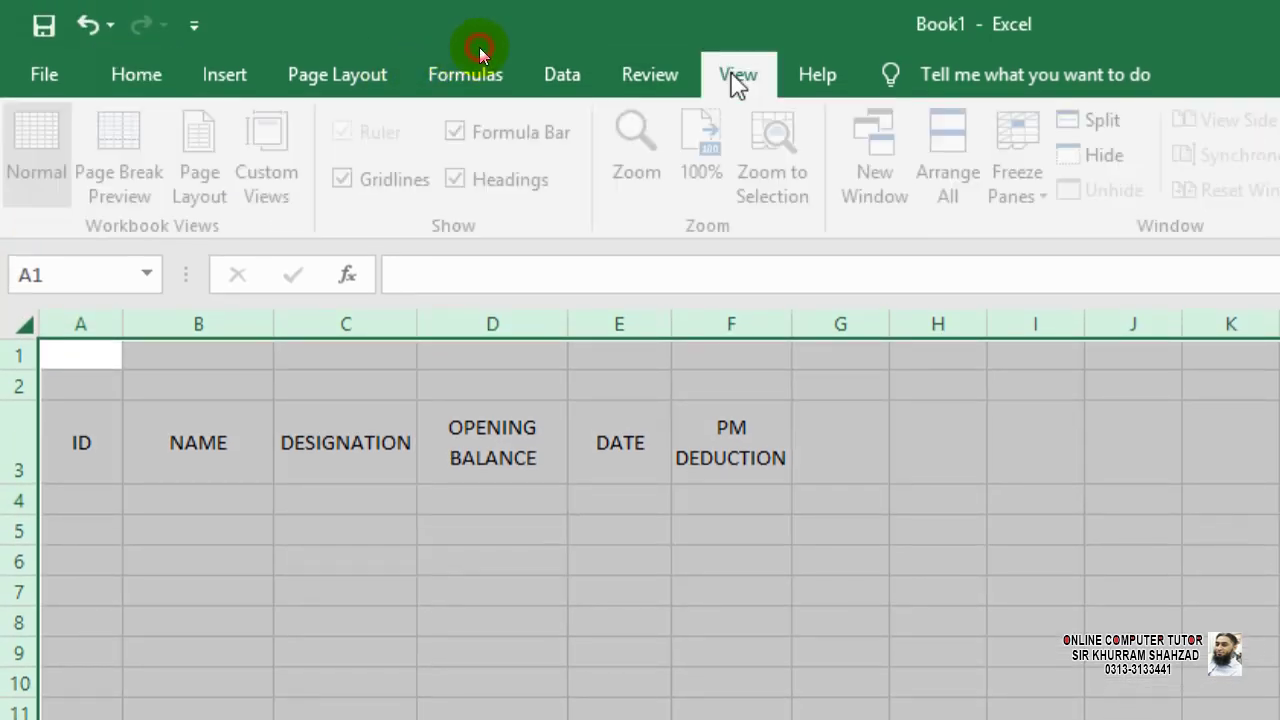
{"action": "left_click", "coordinate": [351, 179]}
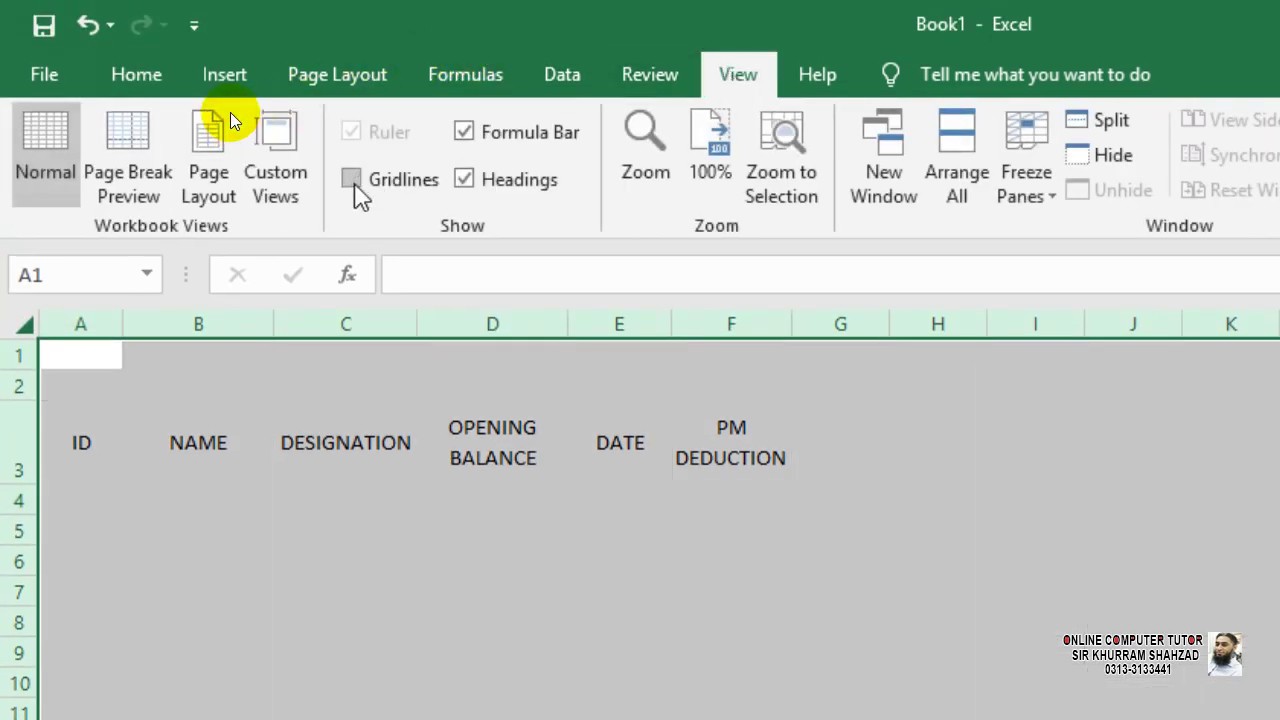
- Fill the entire Loan sheet with the lightest green theme color
{"action": "left_click", "coordinate": [128, 88]}
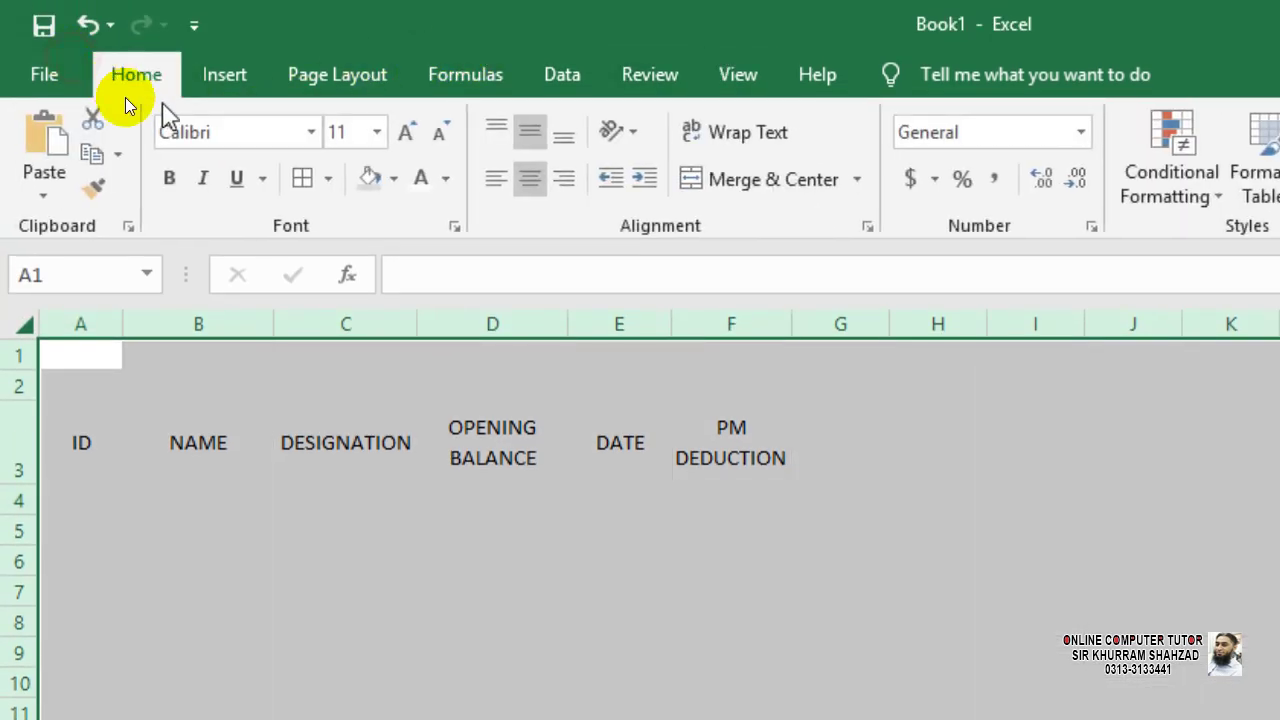
{"action": "left_click", "coordinate": [396, 180]}
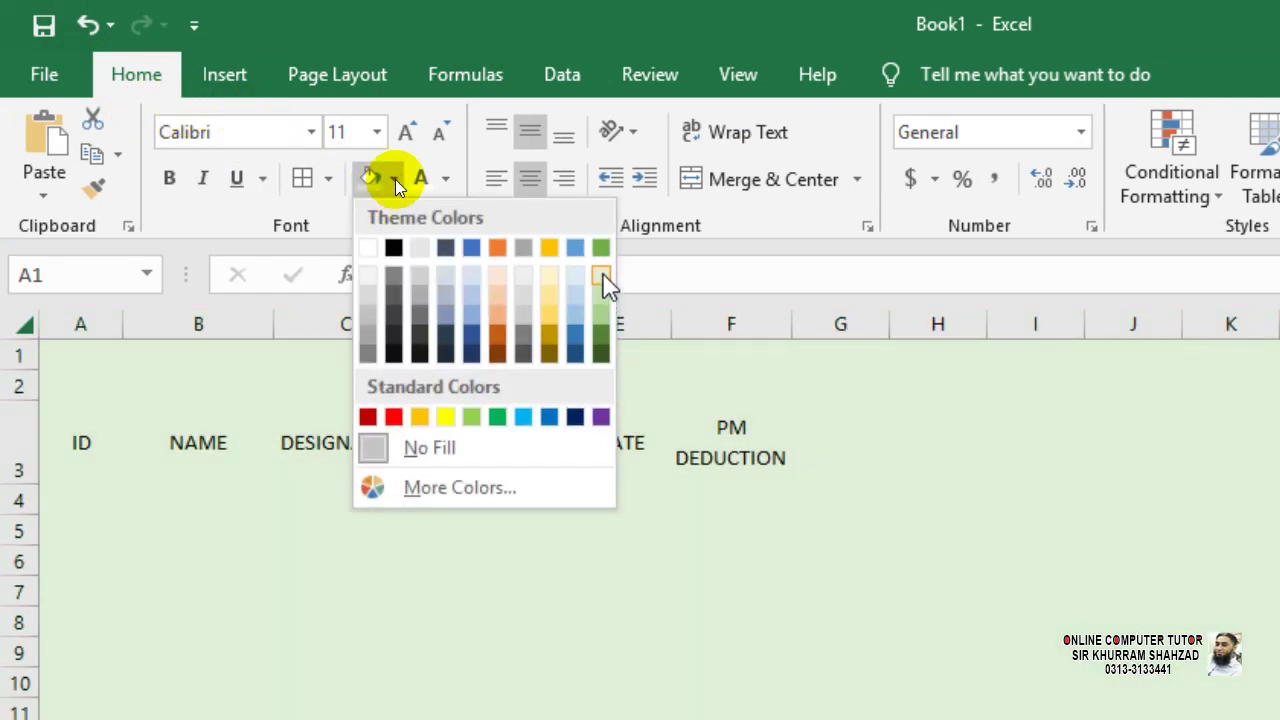
{"action": "left_click", "coordinate": [605, 283]}
{"action": "left_click", "coordinate": [580, 531]}
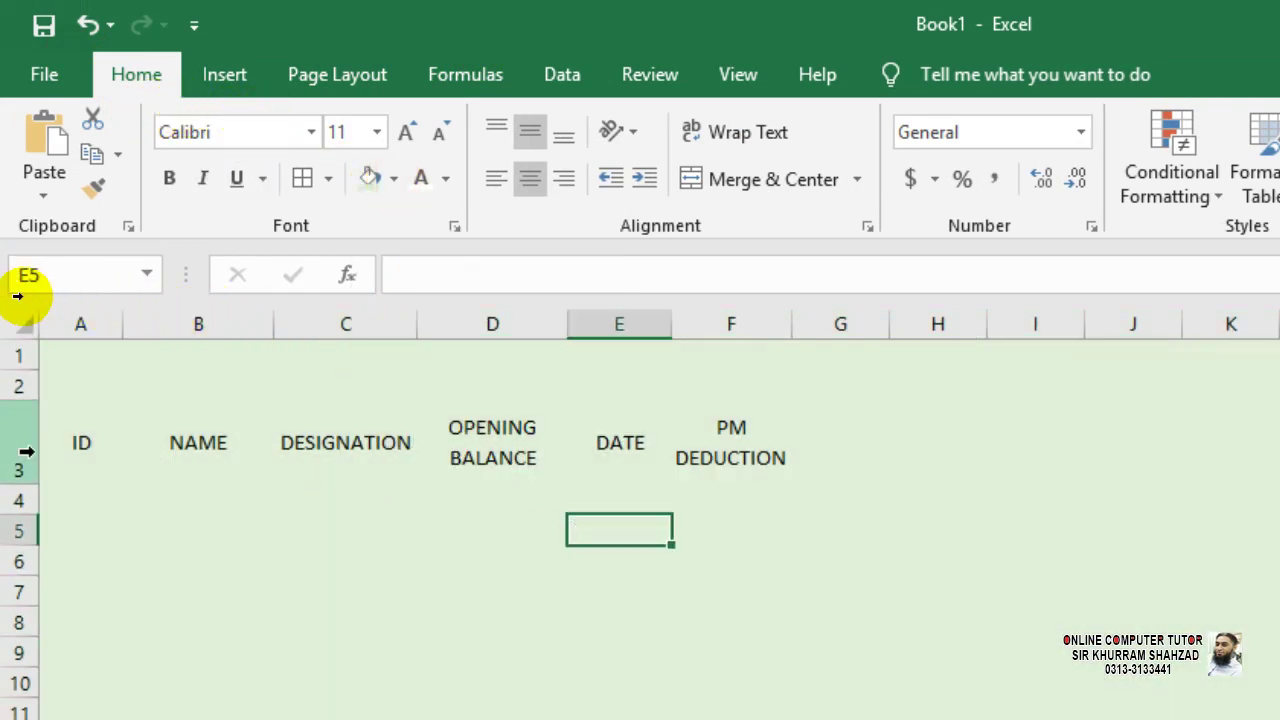
{"action": "left_click", "coordinate": [90, 450]}
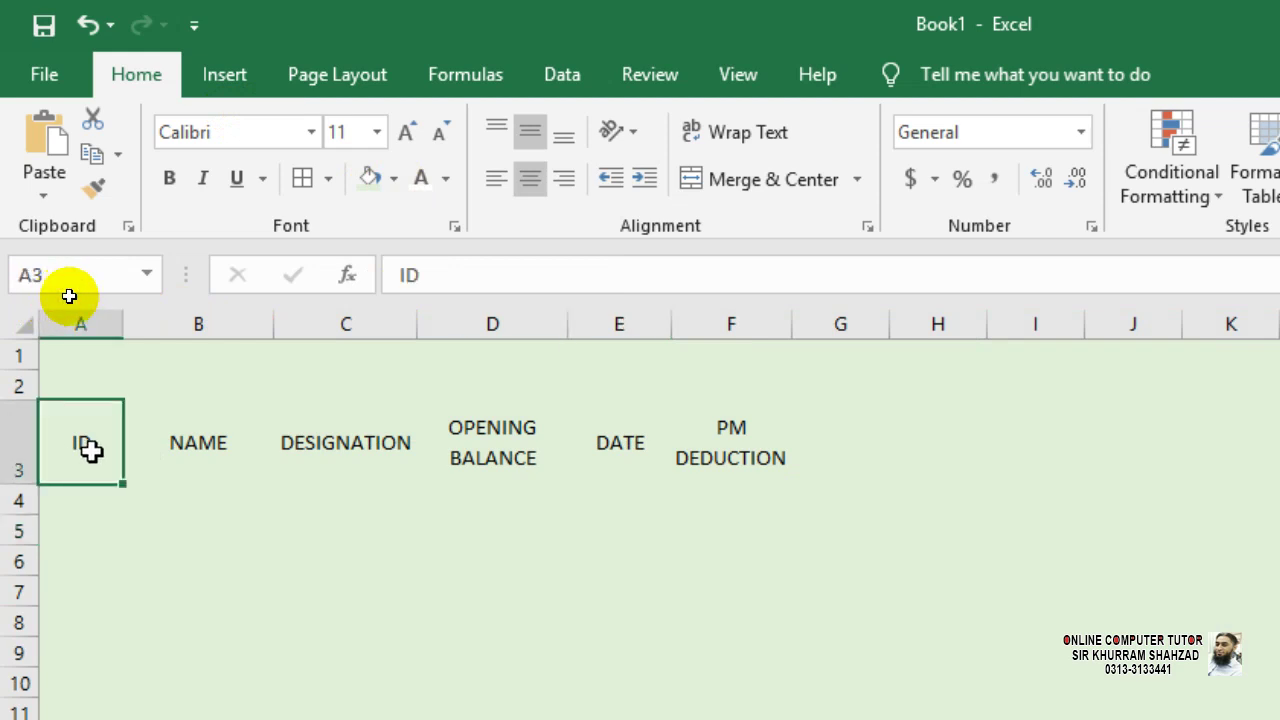
{"action": "left_click", "coordinate": [218, 430]}
{"action": "left_click", "coordinate": [425, 425]}
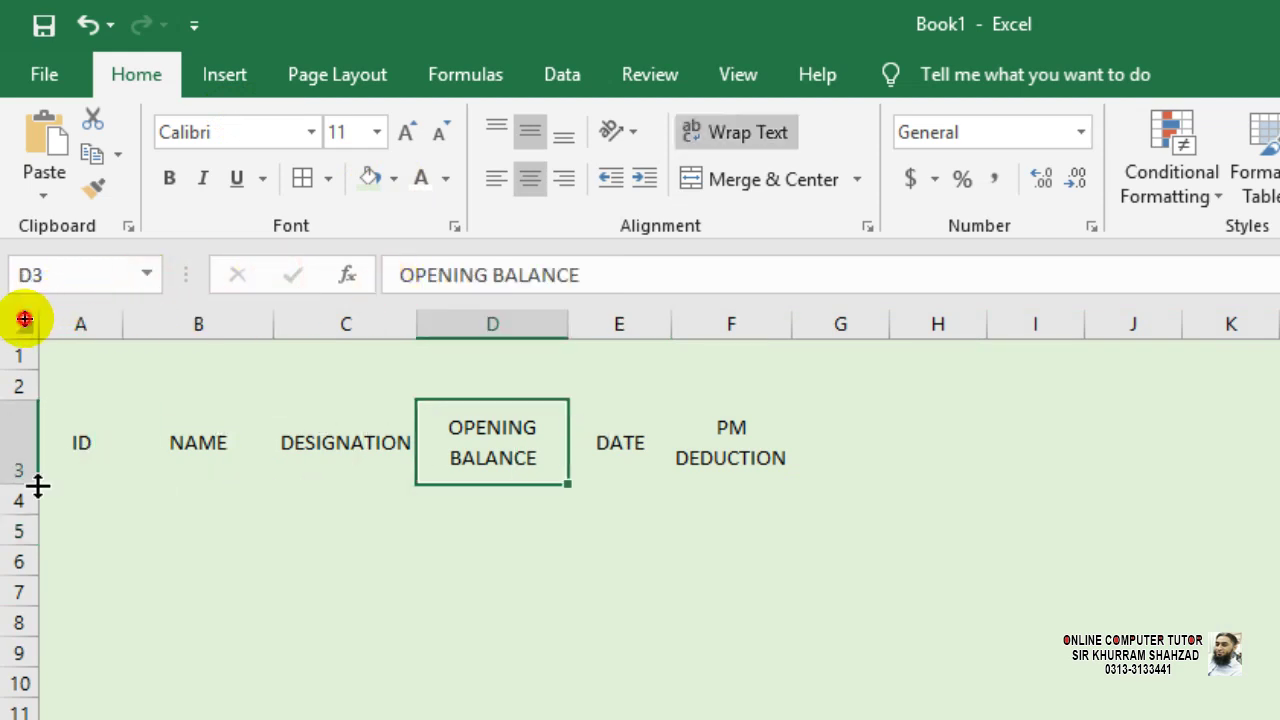
{"action": "left_click", "coordinate": [100, 466]}
{"action": "left_click", "coordinate": [97, 500]}
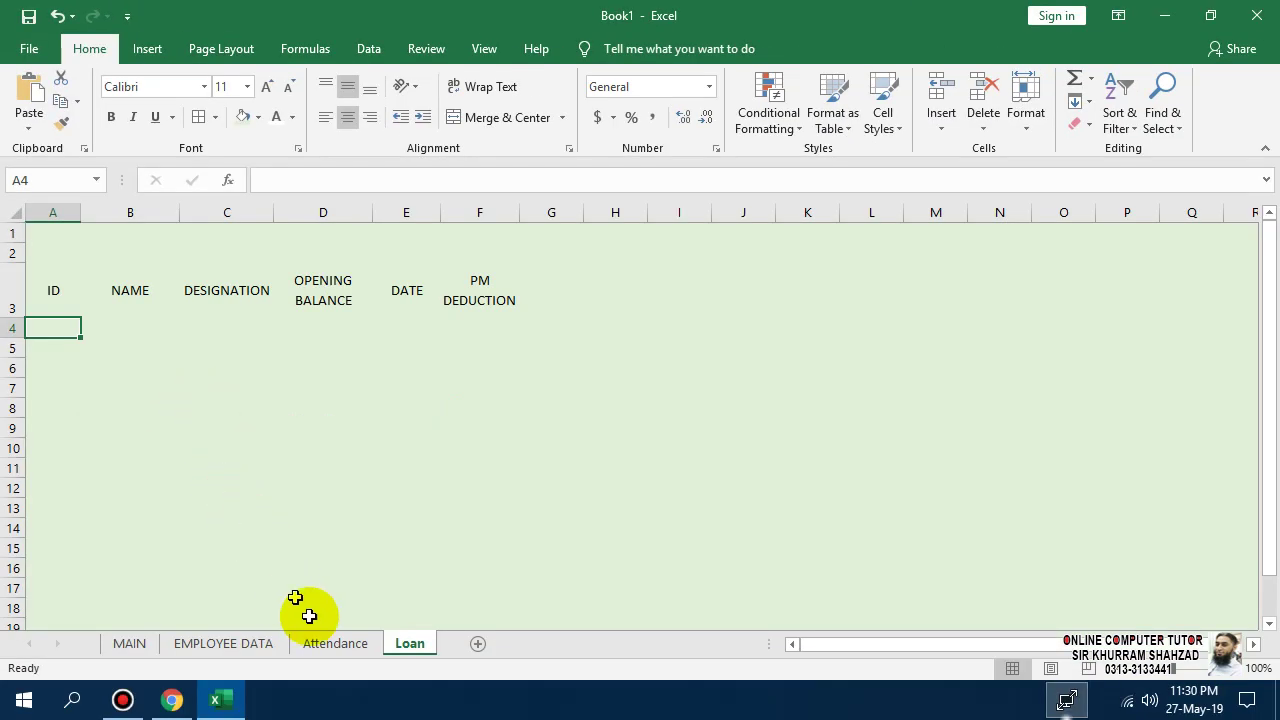
- Copy the first employee's ID drop-down cell F6 from the Attendance sheet into cell A4 of the Loan sheet
{"action": "left_click", "coordinate": [335, 643]}
{"action": "left_click", "coordinate": [73, 331]}
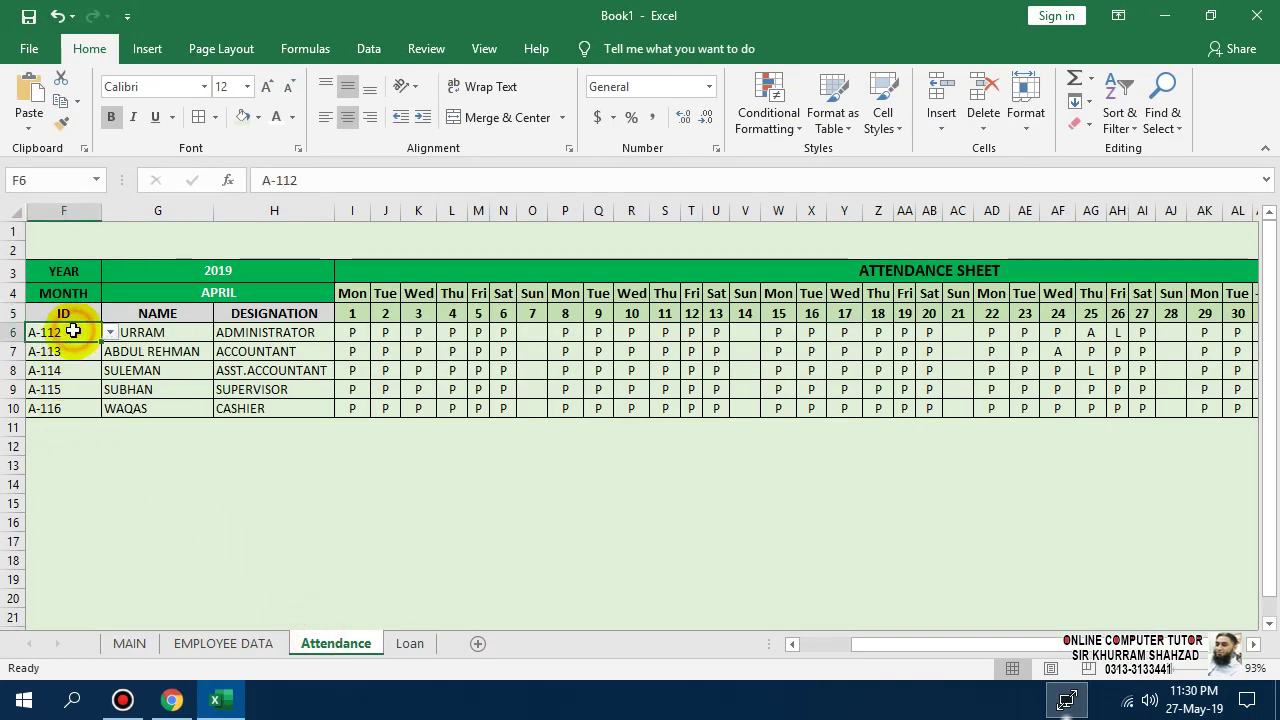
{"action": "key", "text": "ctrl+c"}
{"action": "key", "text": "alt+Tab"}
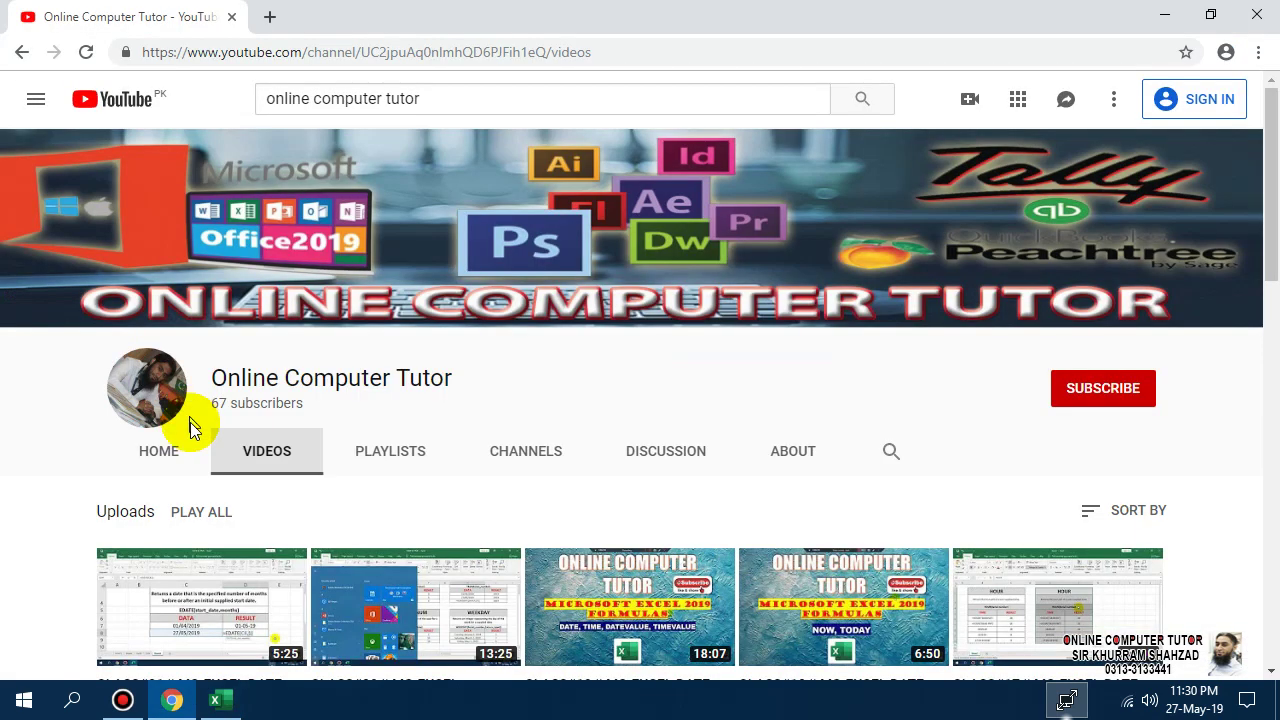
{"action": "key", "text": "alt+Tab"}
{"action": "left_click", "coordinate": [400, 643]}
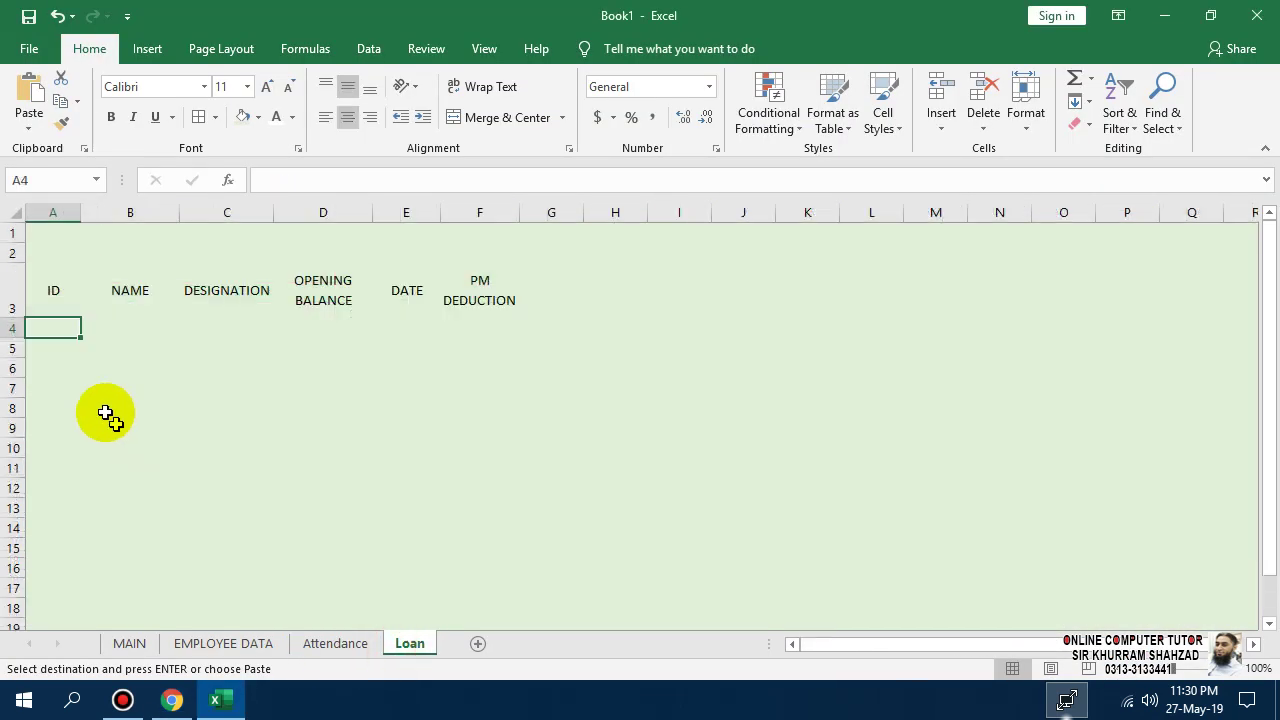
{"action": "left_click", "coordinate": [57, 300]}
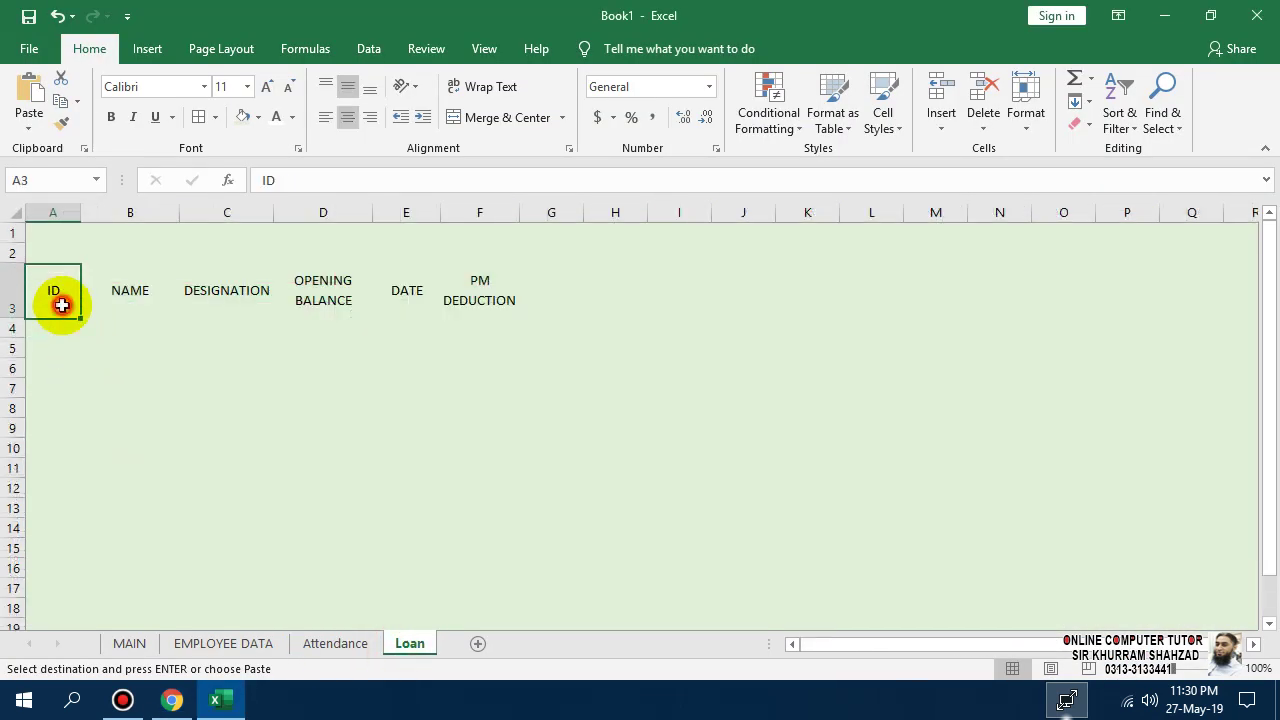
{"action": "left_click", "coordinate": [63, 328]}
{"action": "key", "text": "ctrl+v"}
{"action": "left_click", "coordinate": [142, 401]}
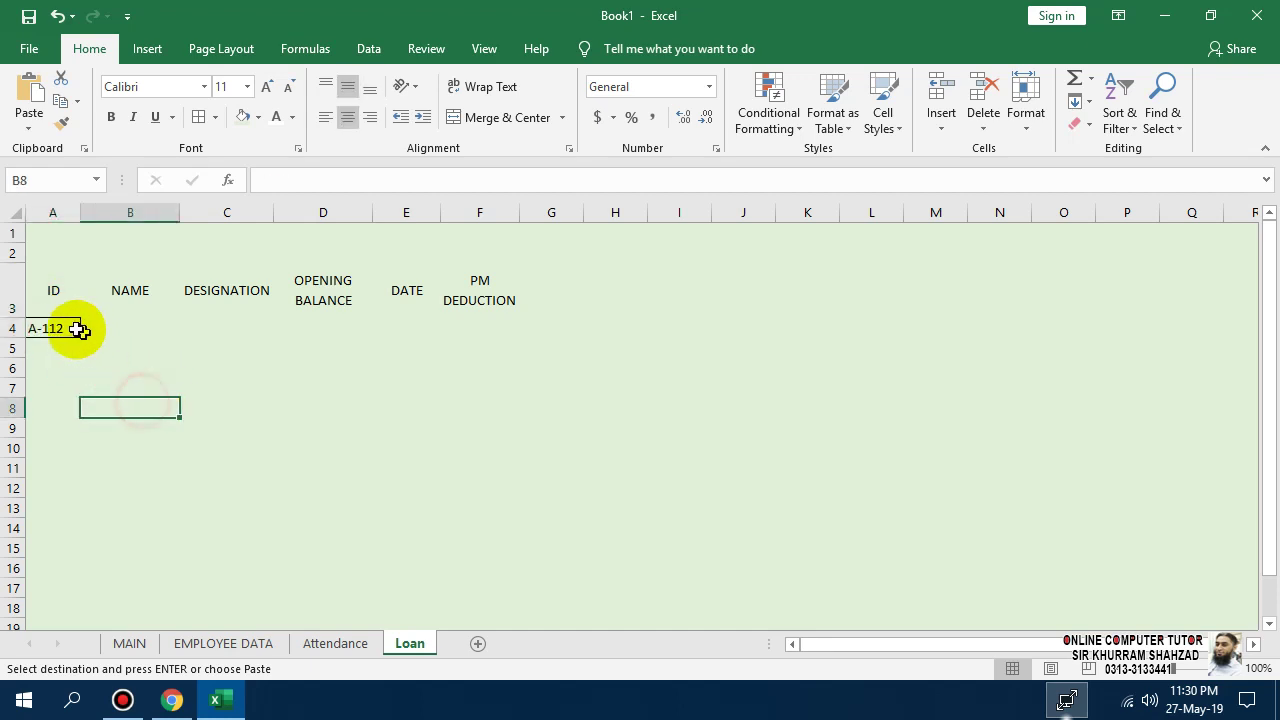
- Fill the employee ID from A4 down through A8 as a series
{"action": "left_click", "coordinate": [75, 328]}
{"action": "left_click", "coordinate": [89, 328]}
{"action": "left_click", "coordinate": [98, 345]}
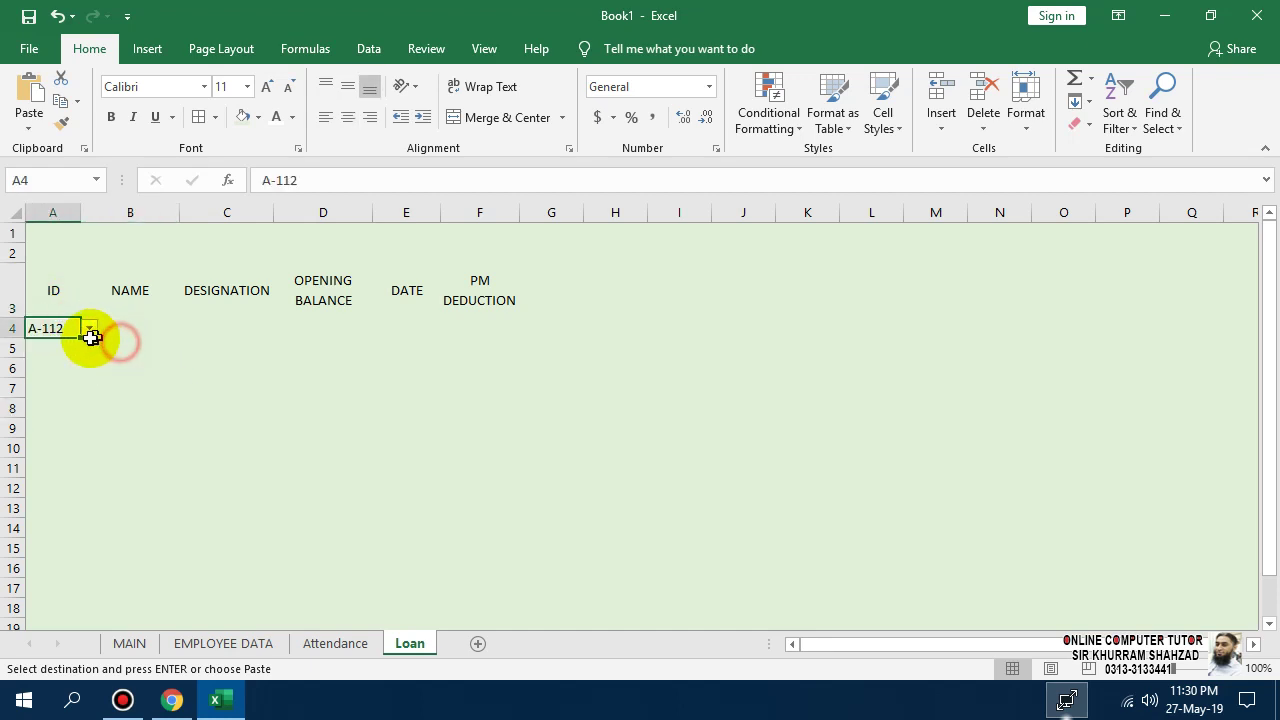
{"action": "left_click_drag", "start_coordinate": [80, 340], "coordinate": [84, 412]}
{"action": "left_click", "coordinate": [160, 432]}
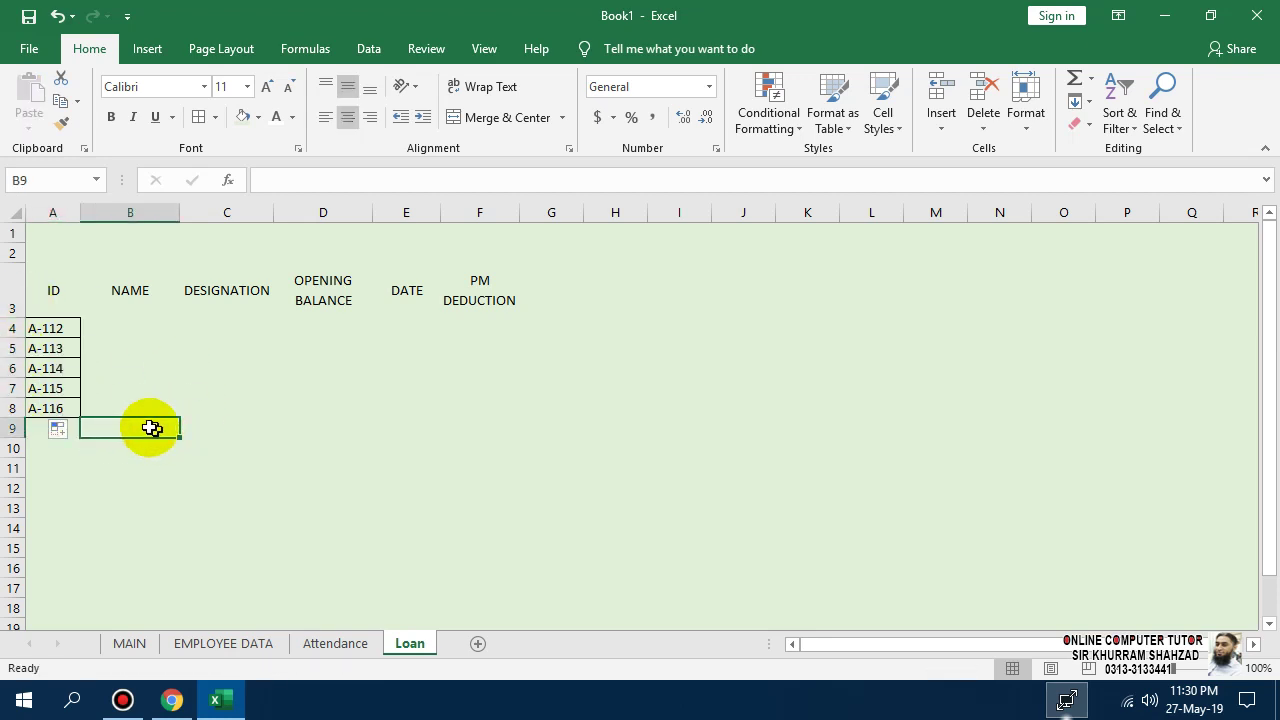
- Copy the VLOOKUP formula text from the first employee's NAME cell, G6, on the Attendance sheet
{"action": "left_click", "coordinate": [111, 328]}
{"action": "left_click", "coordinate": [315, 642]}
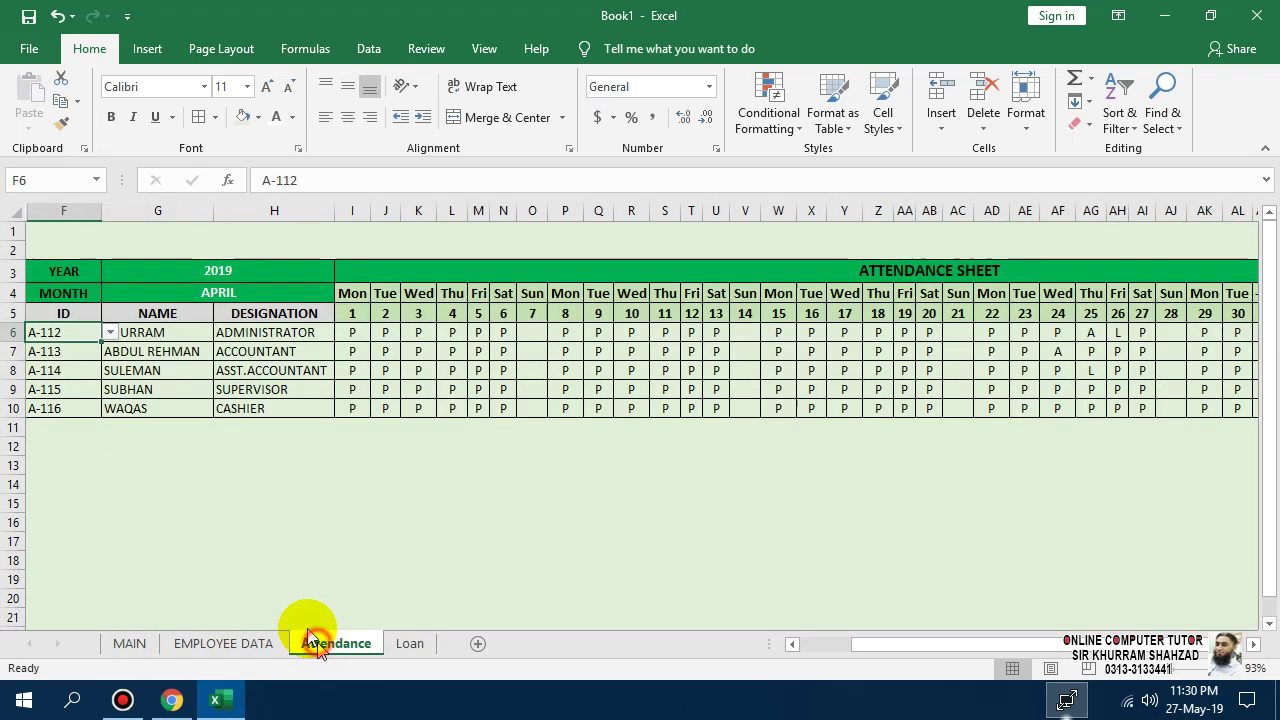
{"action": "left_click", "coordinate": [163, 337]}
{"action": "key", "text": "F2"}
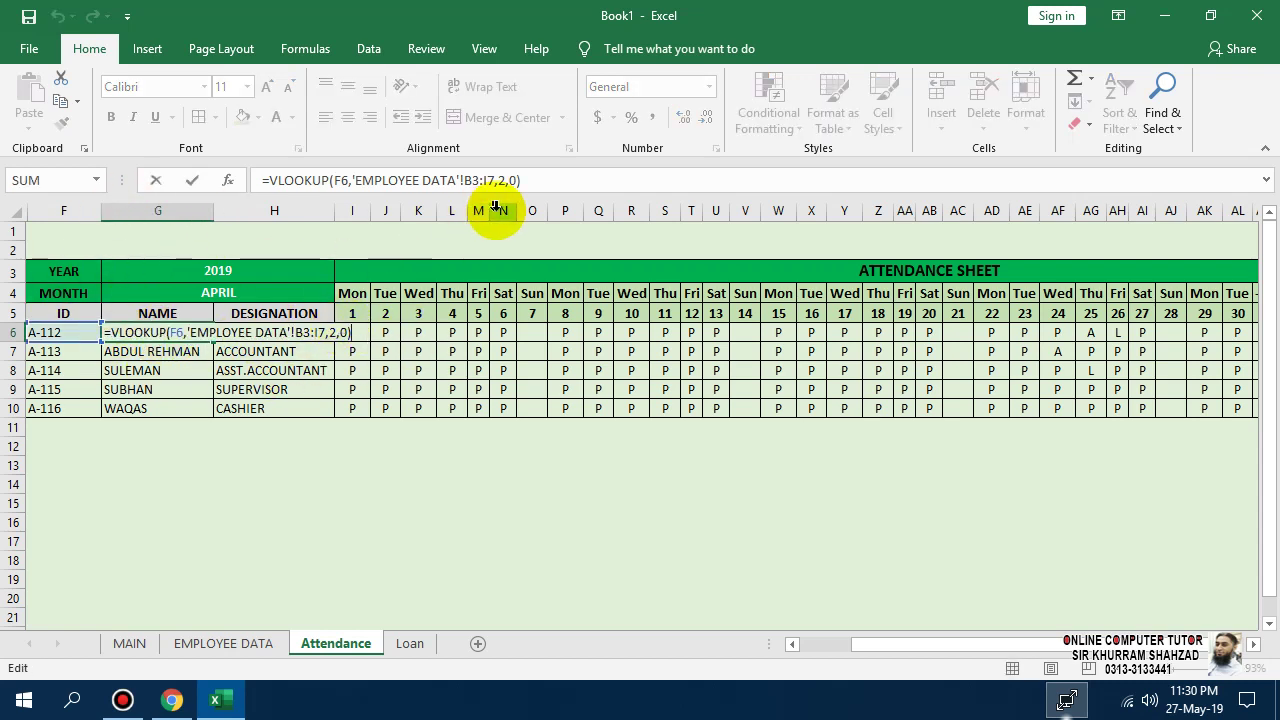
{"action": "left_click_drag", "start_coordinate": [554, 183], "coordinate": [254, 170]}
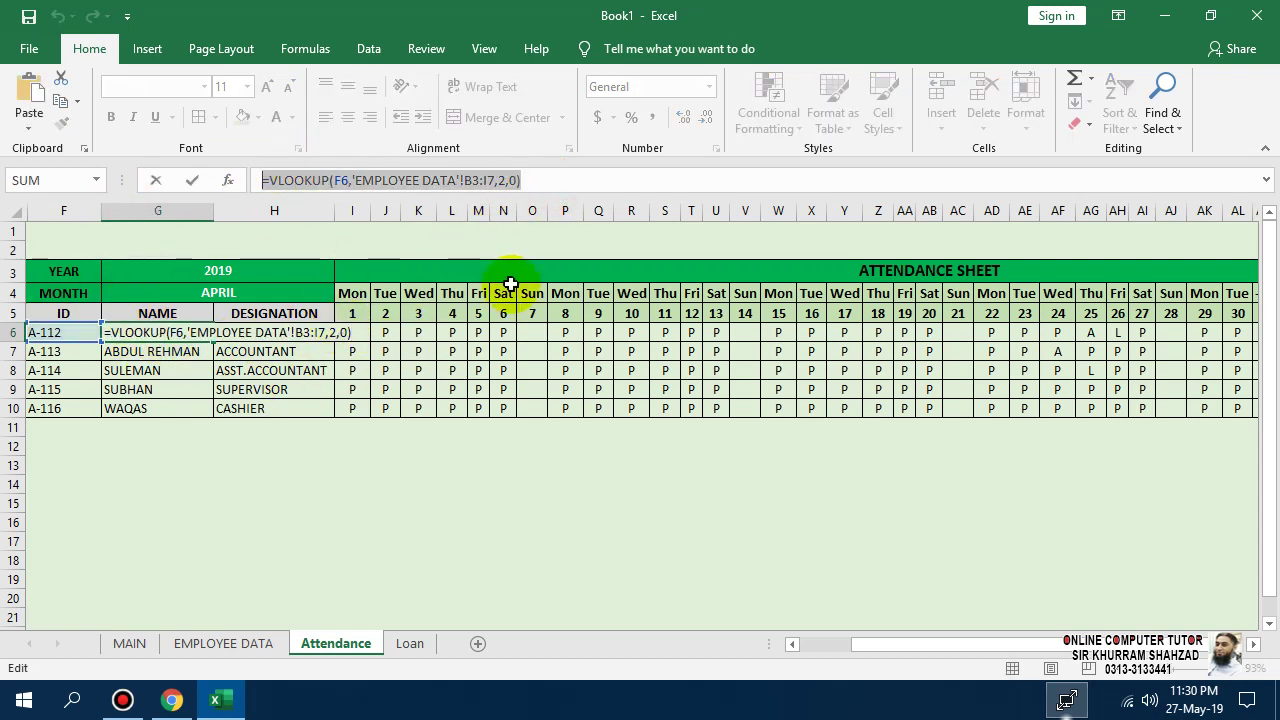
{"action": "key", "text": "Return"}
- Paste the formula into Loan cell B4 and change its lookup value to A4, giving =VLOOKUP(A4,'EMPLOYEE DATA'!B3:I7,2,0)
{"action": "left_click", "coordinate": [403, 642]}
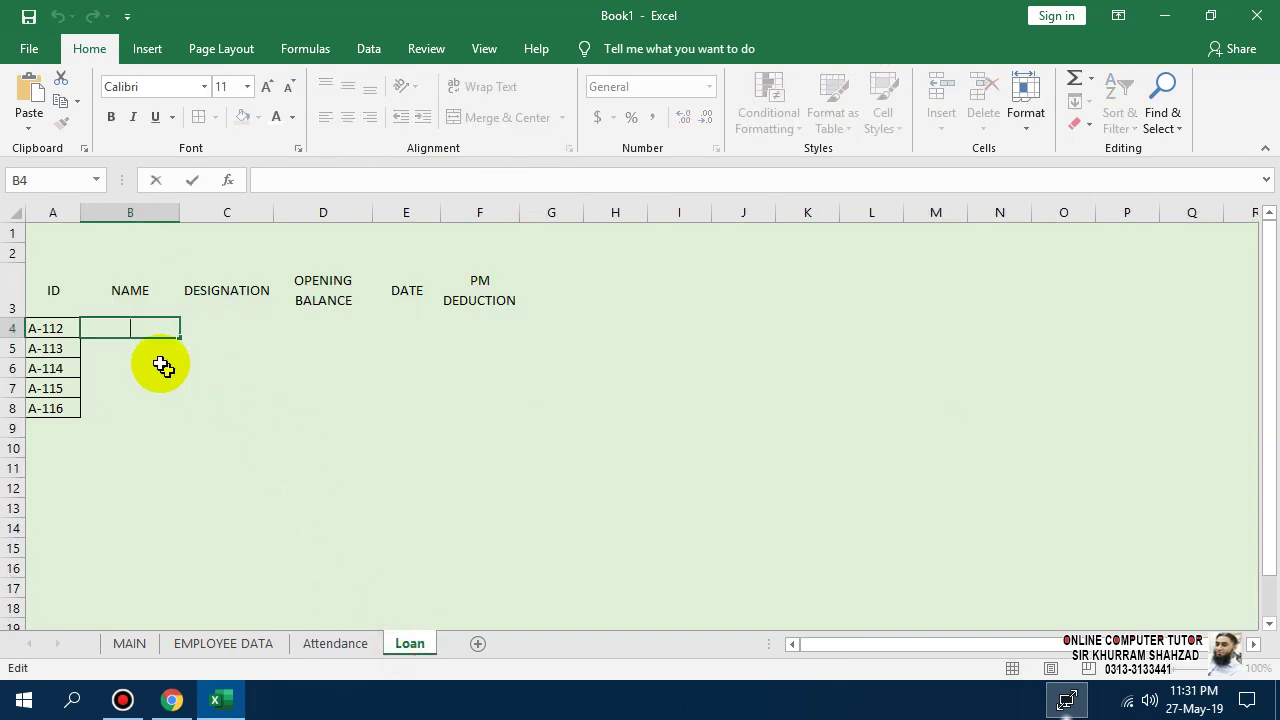
{"action": "double_click", "coordinate": [137, 337]}
{"action": "key", "text": "ctrl+v"}
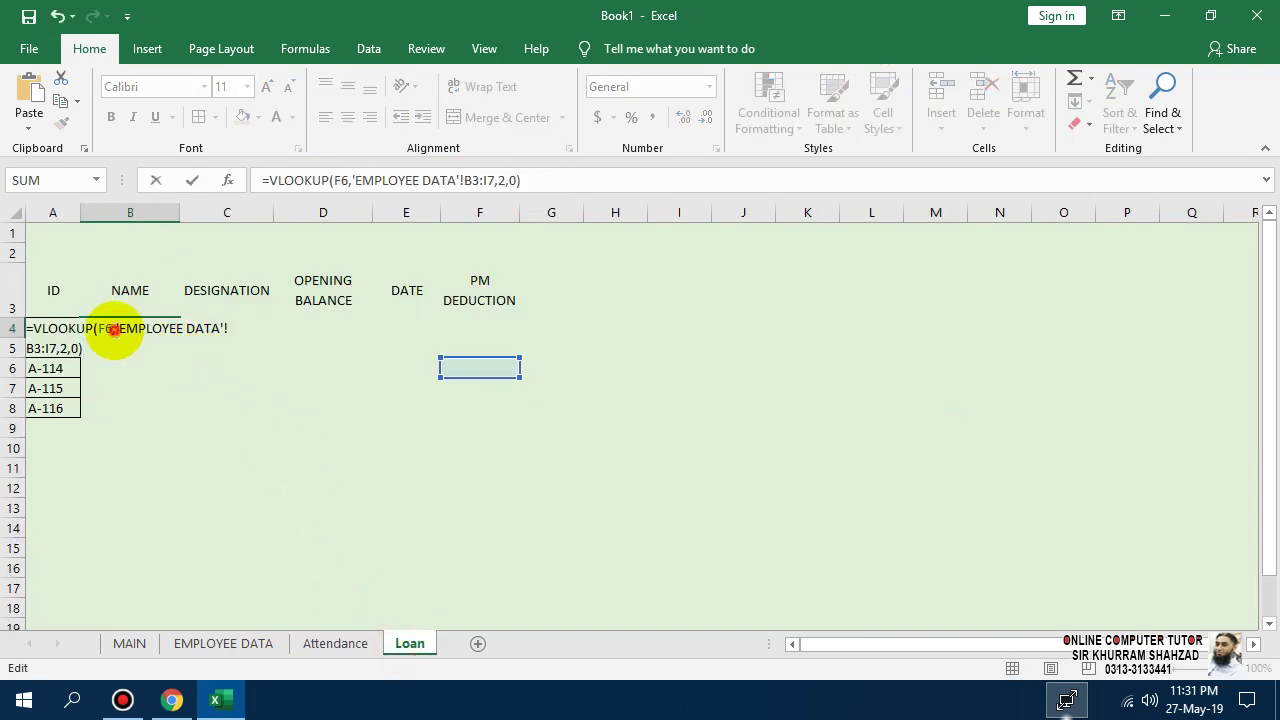
{"action": "left_click", "coordinate": [114, 329]}
{"action": "key", "text": "BackSpace"}
{"action": "key", "text": "BackSpace"}
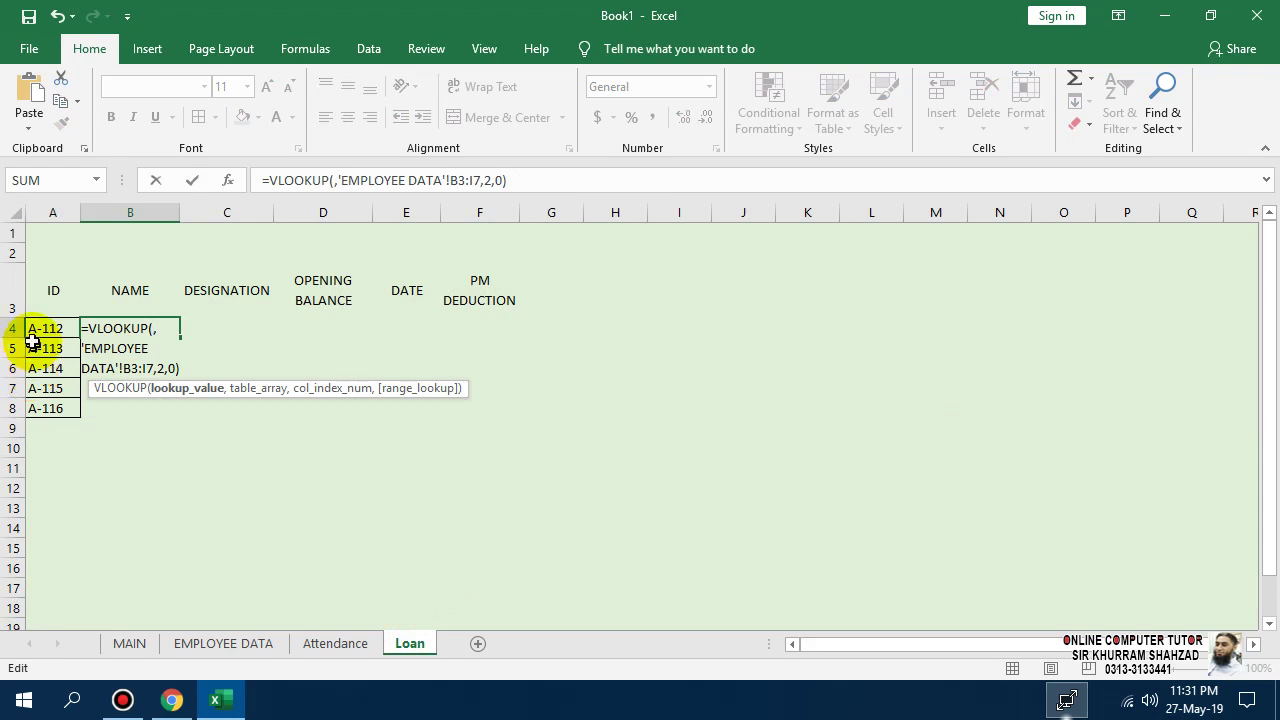
{"action": "left_click", "coordinate": [35, 330]}
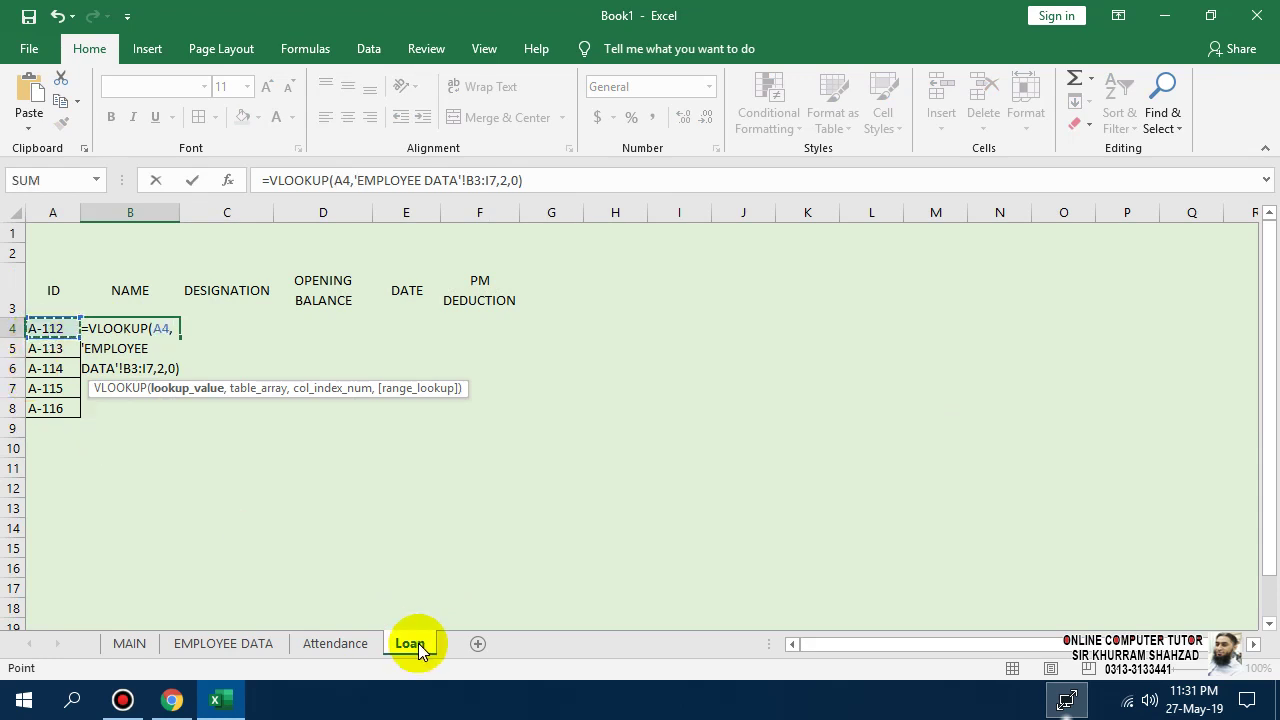
{"action": "key", "text": "Return"}
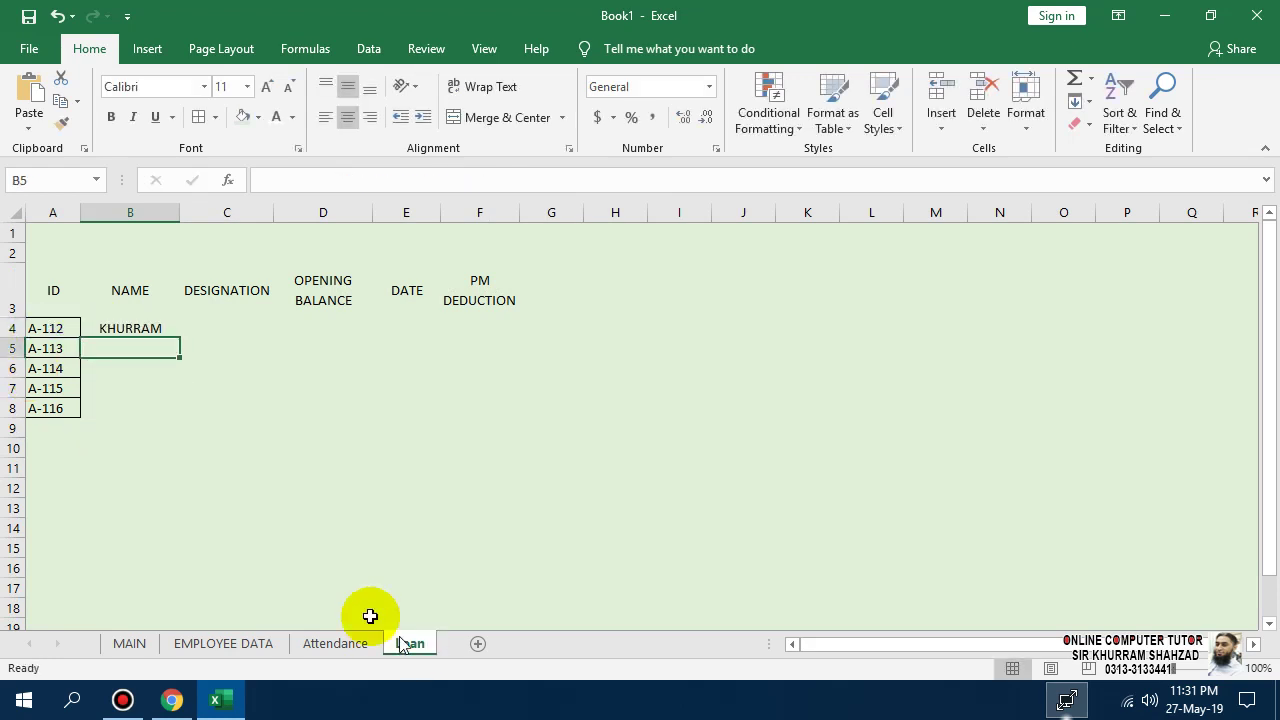
- Fill the NAME formula from B4 down through B8, left-align the names, and autofit column B
{"action": "left_click", "coordinate": [147, 332]}
{"action": "left_click_drag", "start_coordinate": [182, 341], "coordinate": [181, 419]}
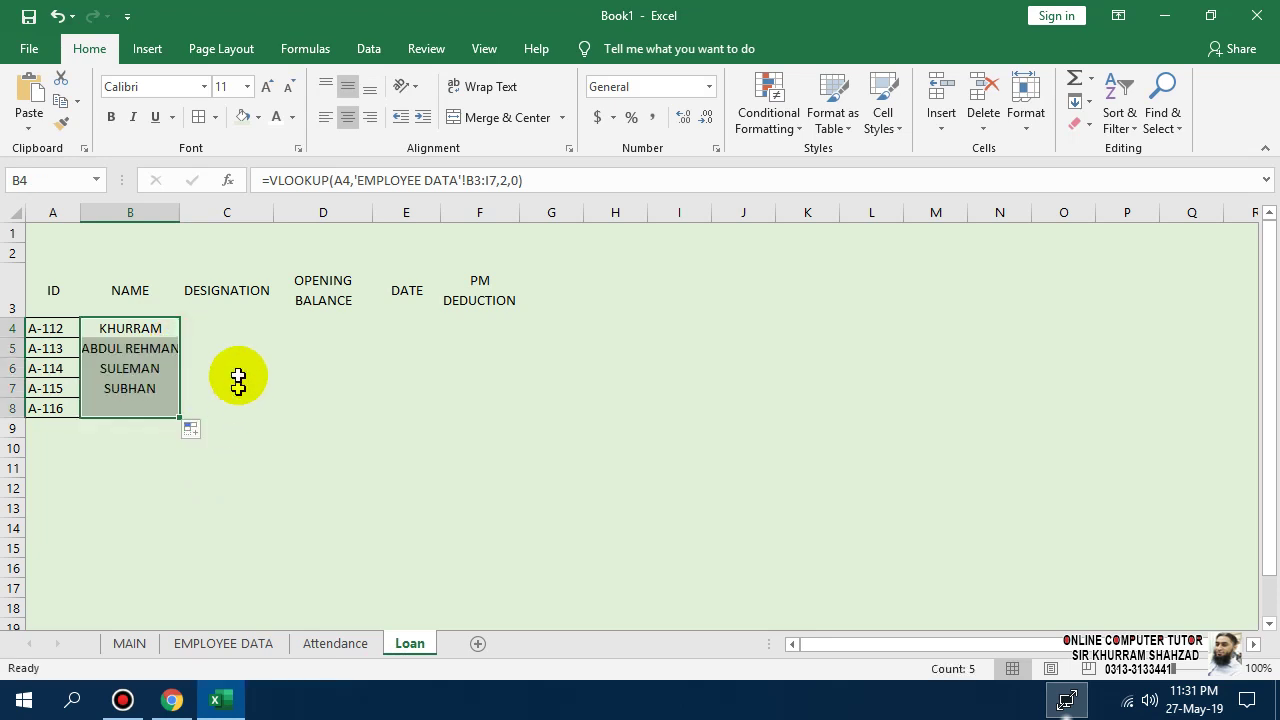
{"action": "left_click", "coordinate": [325, 117]}
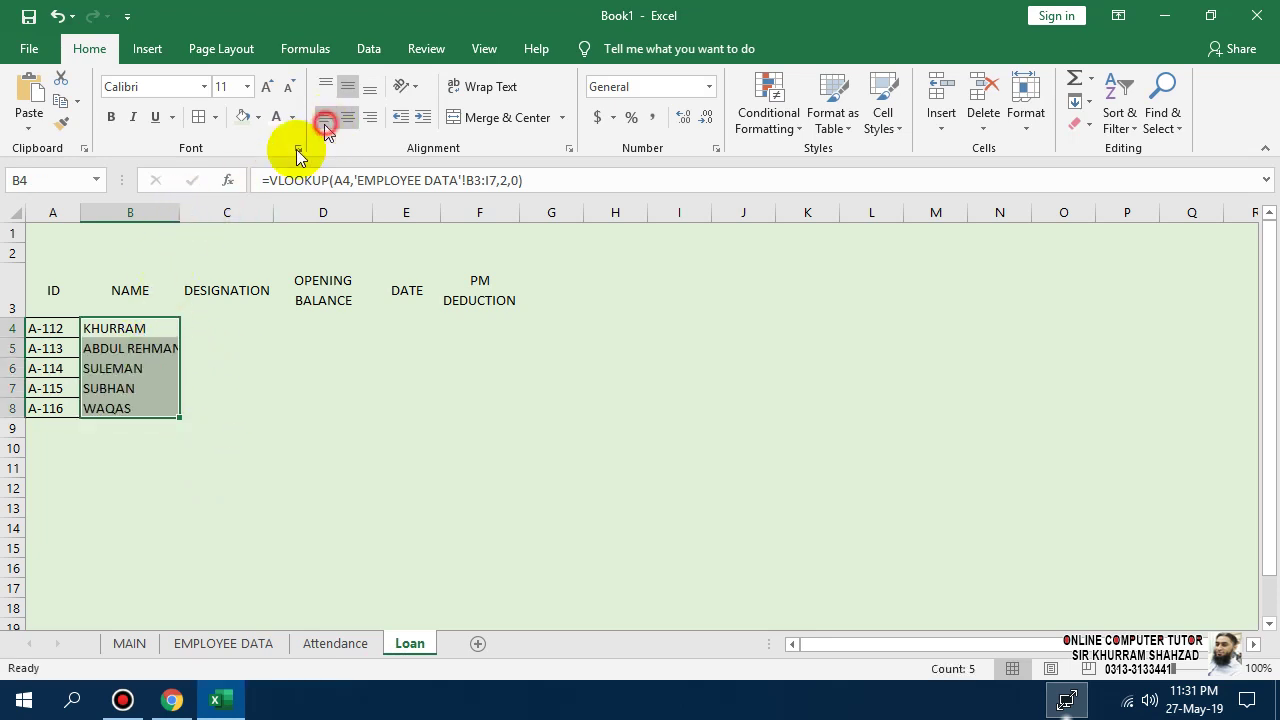
{"action": "double_click", "coordinate": [183, 213]}
{"action": "left_click", "coordinate": [182, 330]}
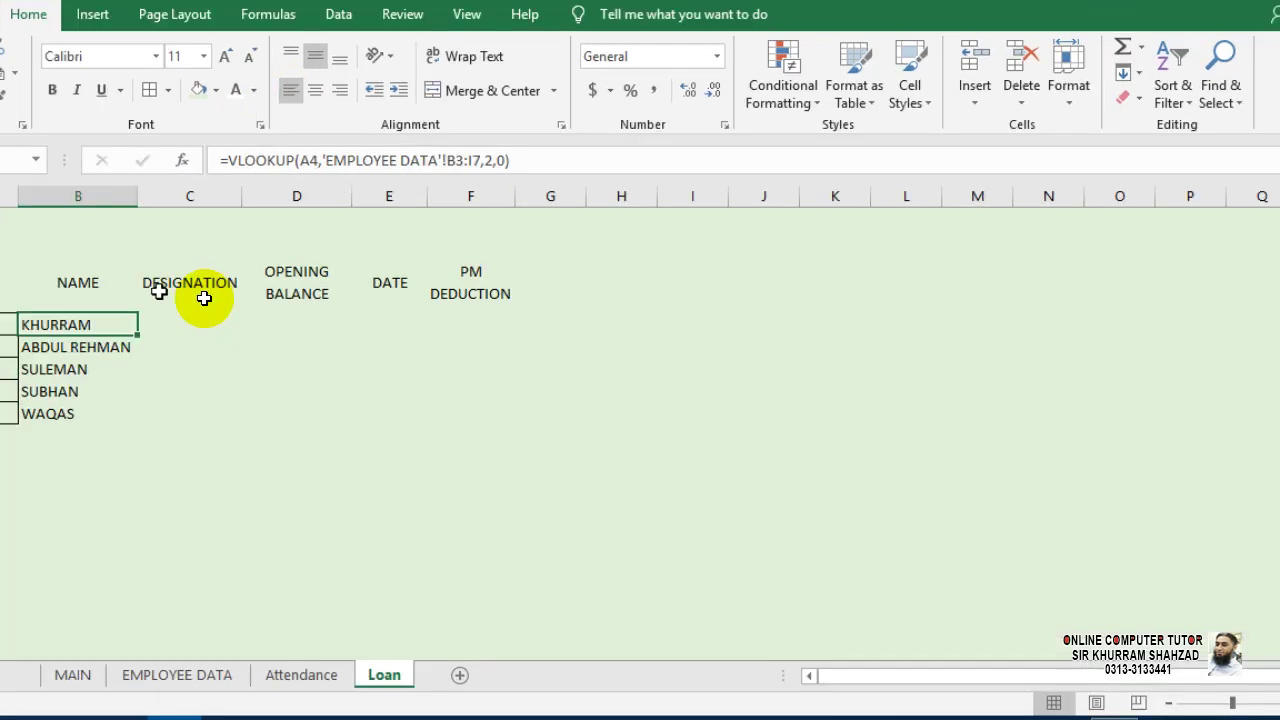
- Copy the full VLOOKUP formula text from cell B4 of the Loan sheet
{"action": "left_click", "coordinate": [175, 305]}
{"action": "key", "text": "F2"}
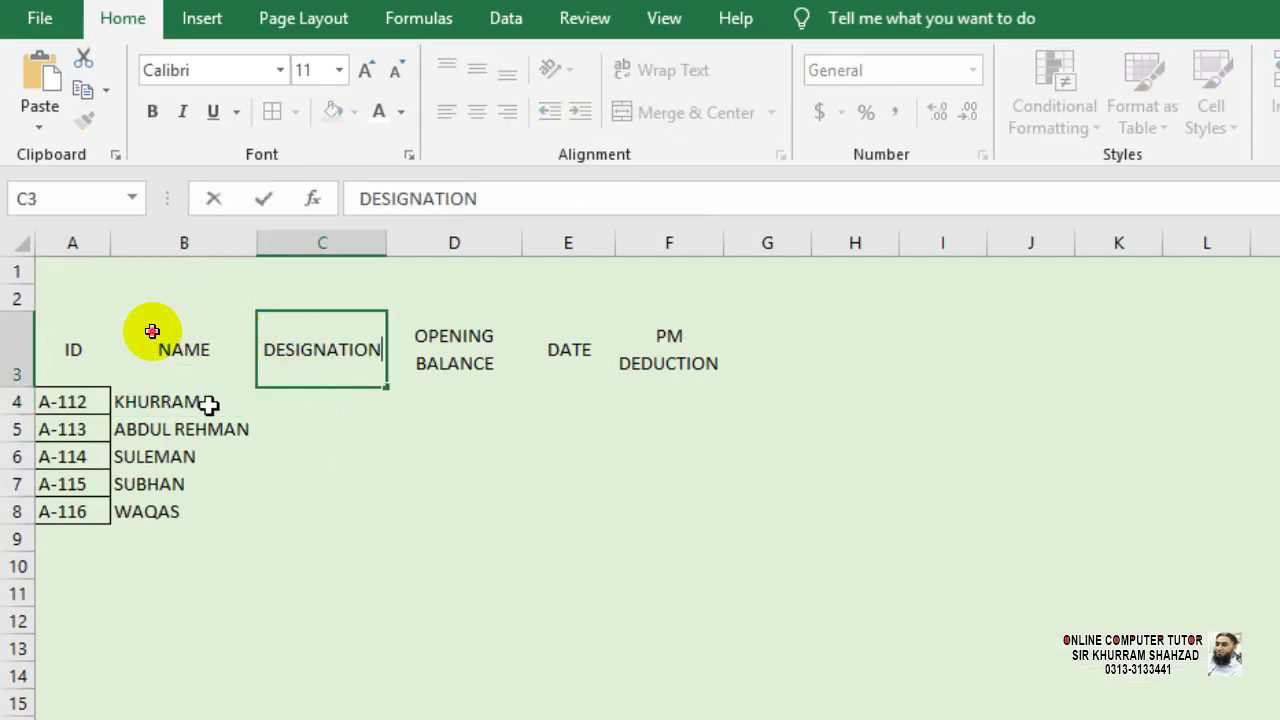
{"action": "left_click", "coordinate": [207, 403]}
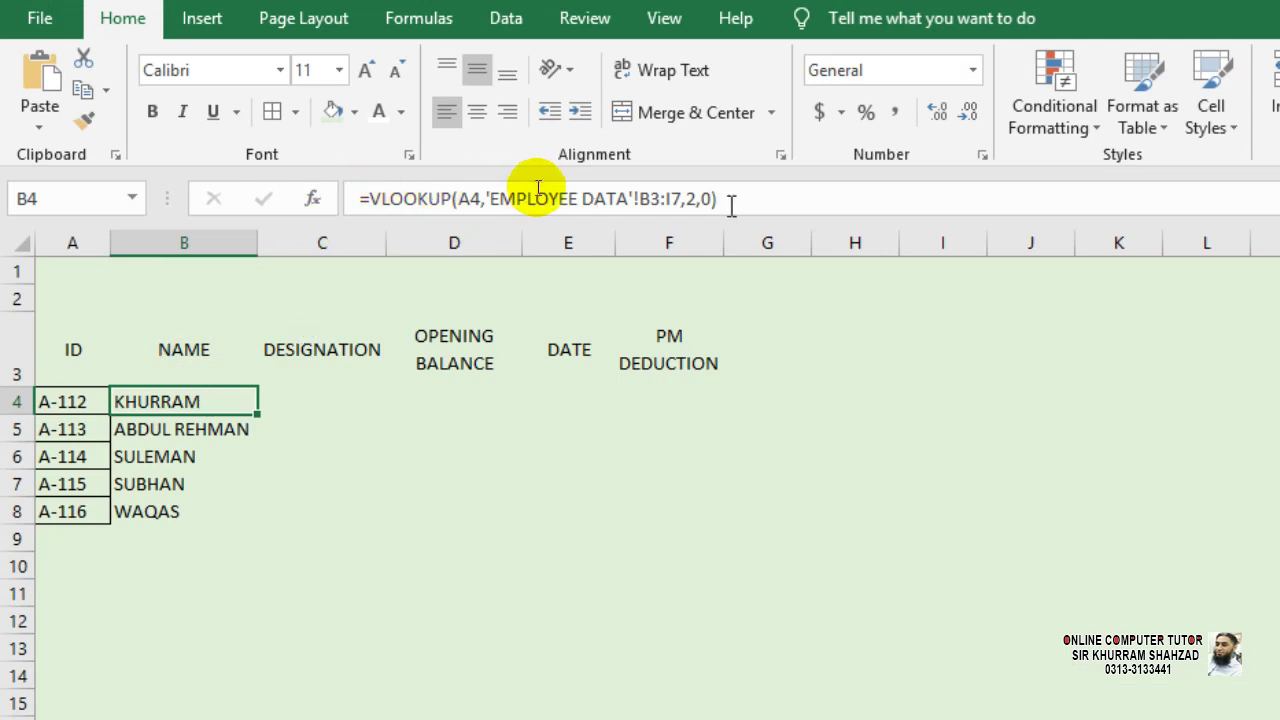
{"action": "left_click_drag", "start_coordinate": [760, 200], "coordinate": [255, 200]}
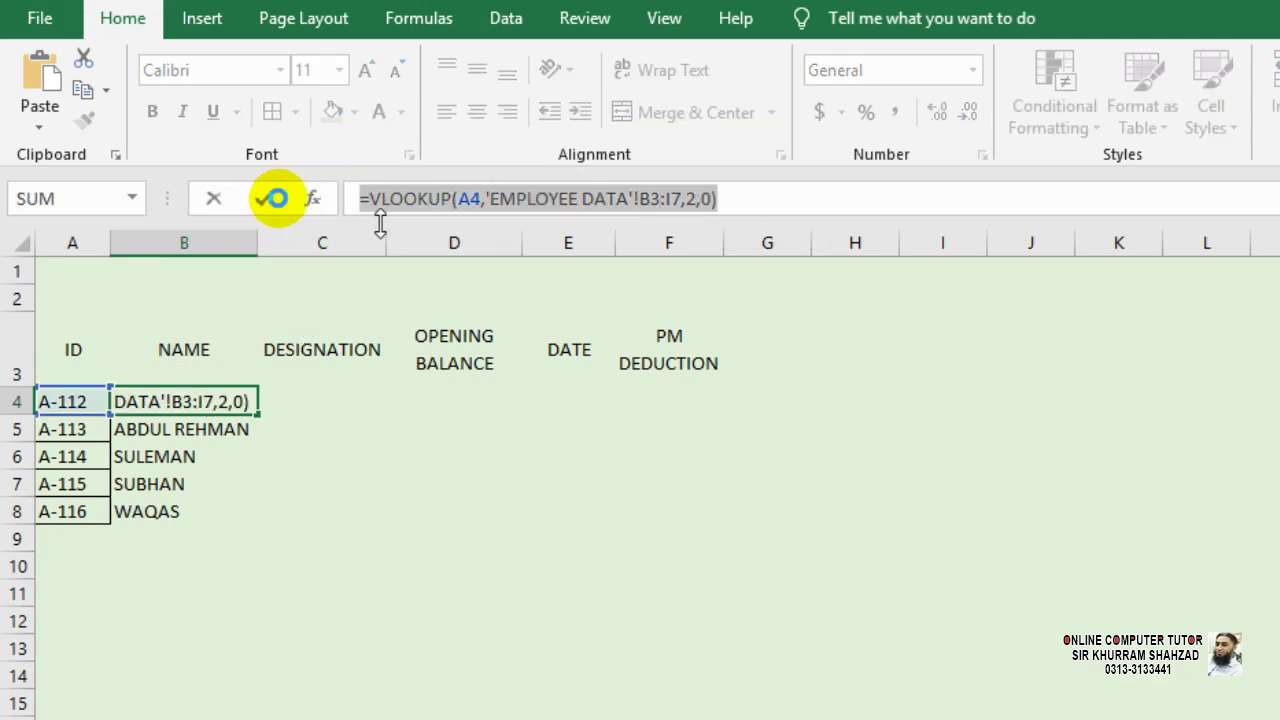
{"action": "key", "text": "Return"}
- Paste the formula into C4 and set its column index to 3, giving =VLOOKUP(A4,'EMPLOYEE DATA'!B3:I7,3,0)
{"action": "left_click", "coordinate": [306, 400]}
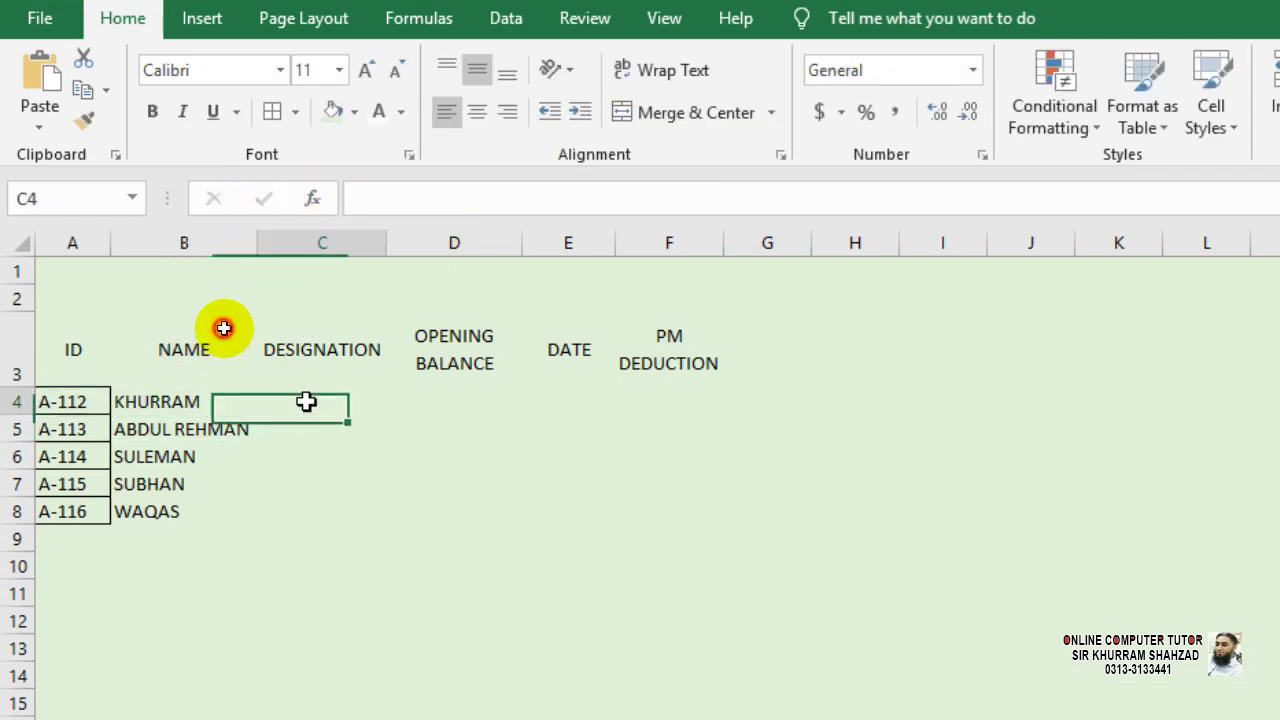
{"action": "key", "text": "F2"}
{"action": "key", "text": "ctrl+v"}
{"action": "key", "text": "Left"}
{"action": "key", "text": "Left"}
{"action": "key", "text": "Left"}
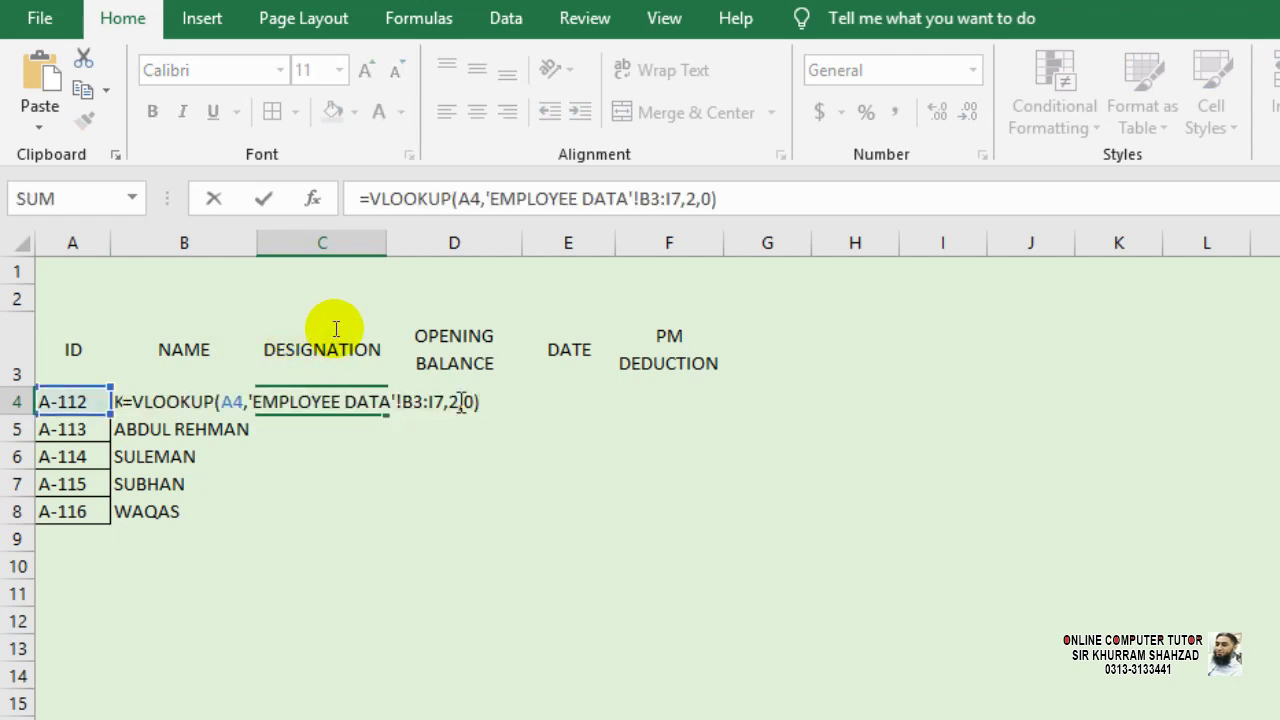
{"action": "type", "text": "3"}
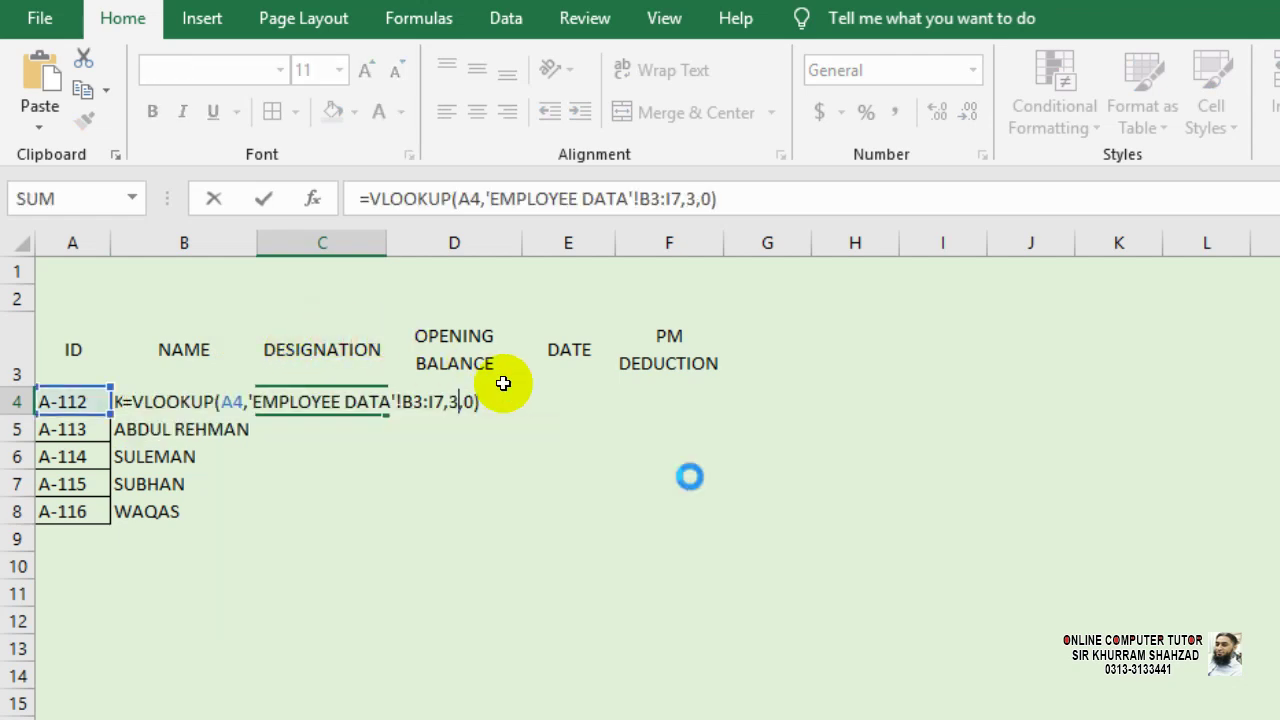
{"action": "key", "text": "Return"}
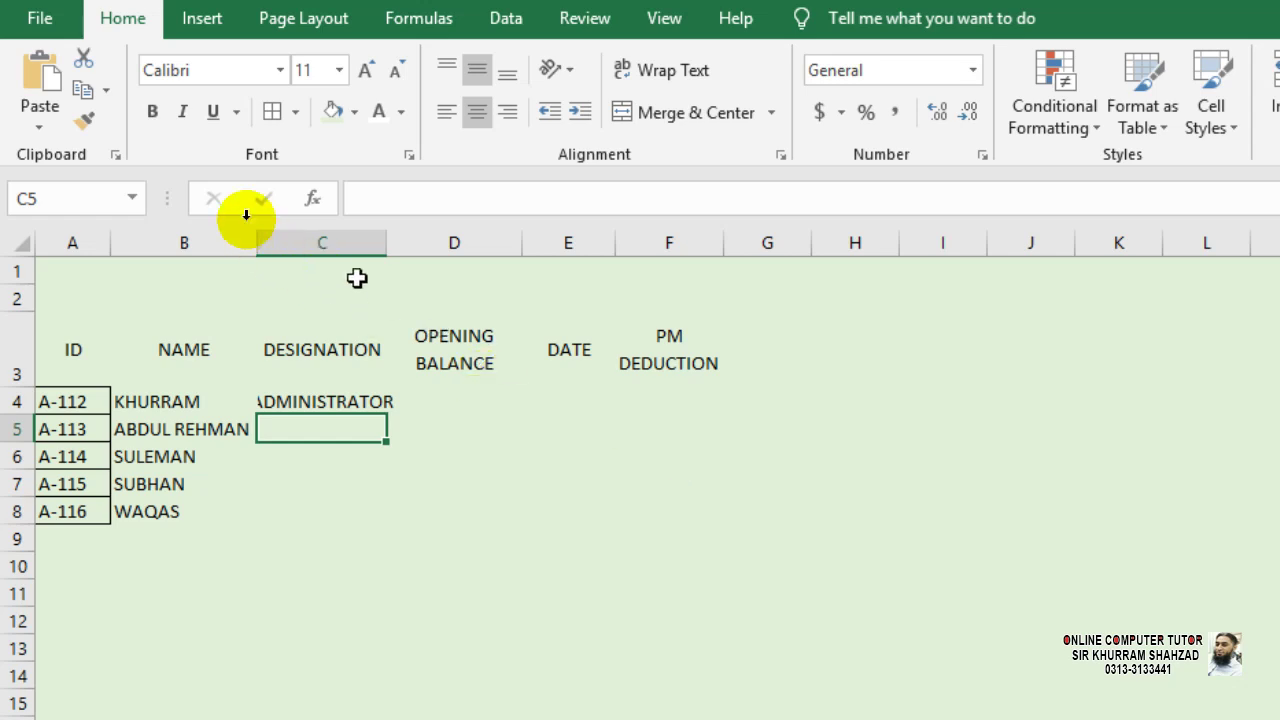
- Autofit the DESIGNATION column and fill the C4 formula down through C8
{"action": "double_click", "coordinate": [388, 243]}
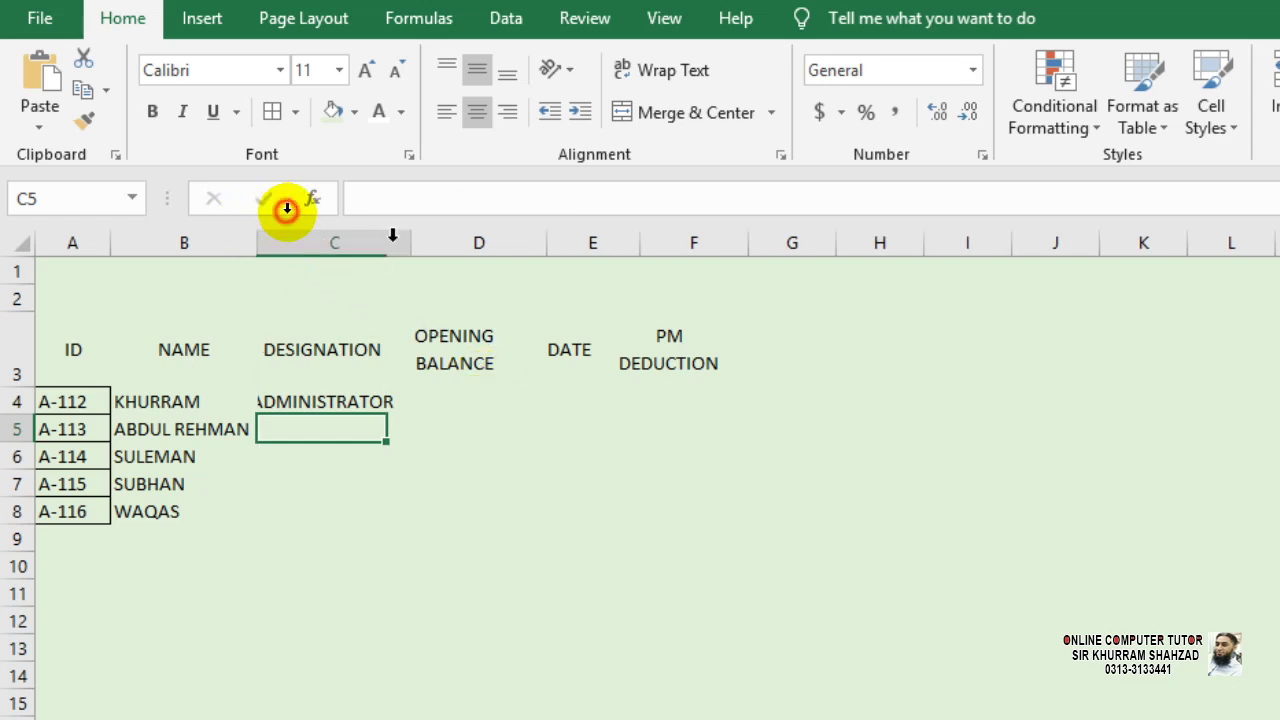
{"action": "left_click", "coordinate": [394, 402]}
{"action": "left_click_drag", "start_coordinate": [412, 411], "coordinate": [400, 514]}
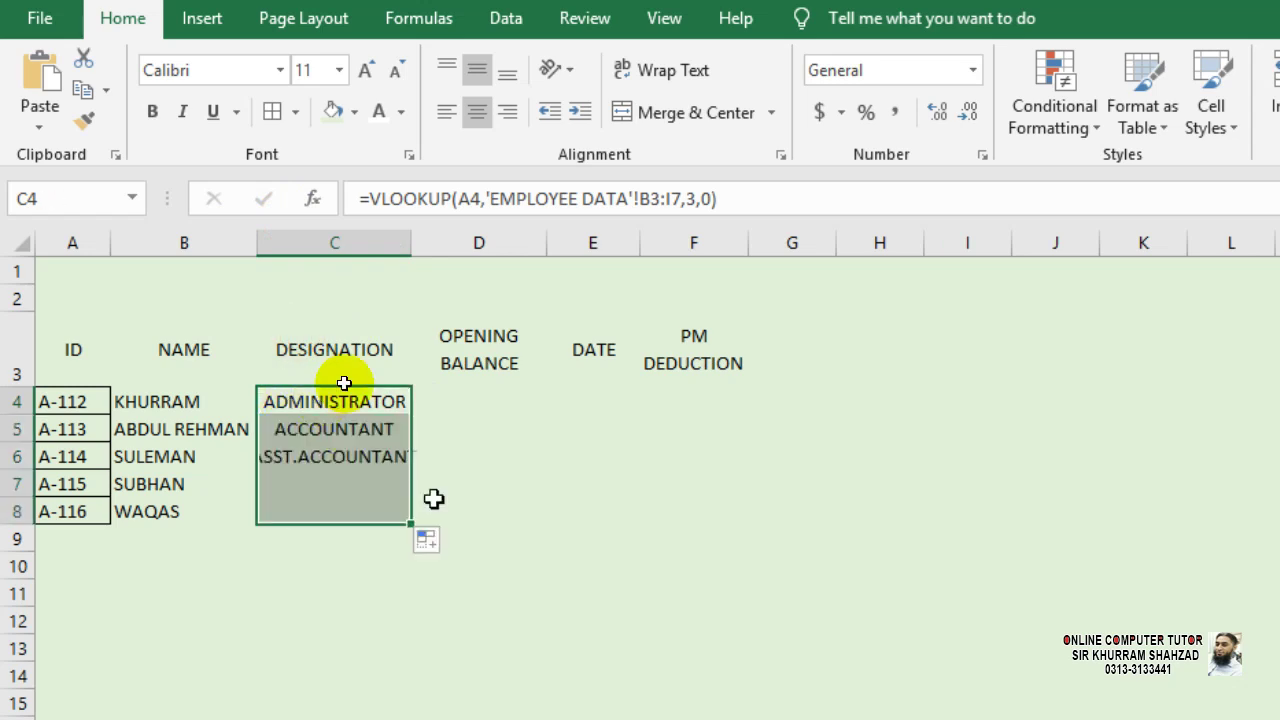
- Left-align the designations in C4:C8 and autofit column C to the longest entry
{"action": "left_click", "coordinate": [452, 112]}
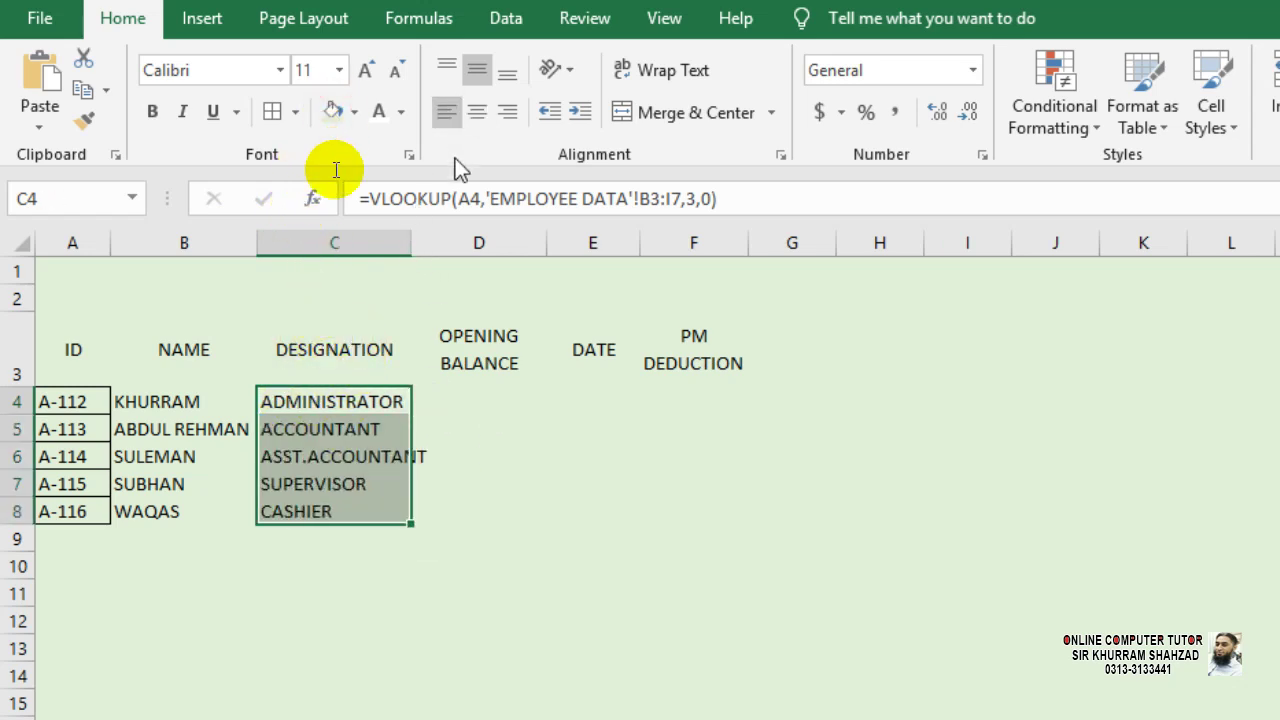
{"action": "double_click", "coordinate": [410, 243]}
{"action": "left_click", "coordinate": [457, 460]}
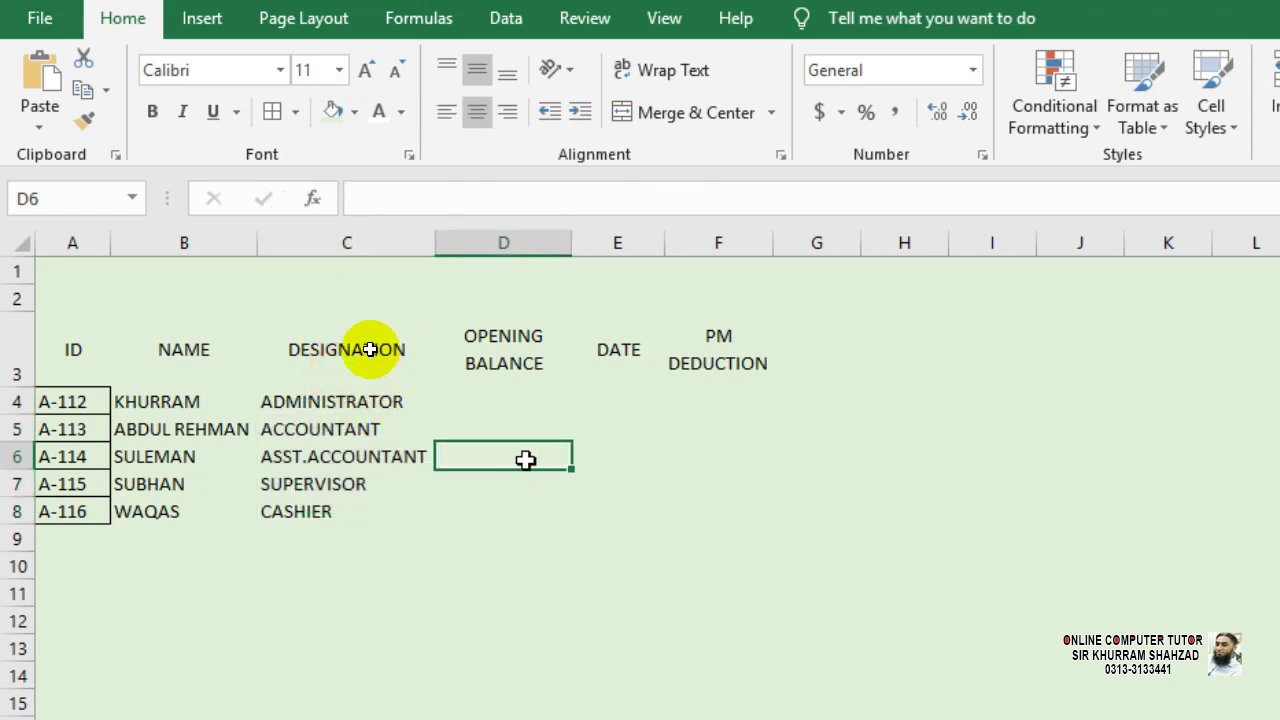
- Enter an opening balance of 80000 in D4 and format it with comma style and no decimals
{"action": "left_click", "coordinate": [506, 396]}
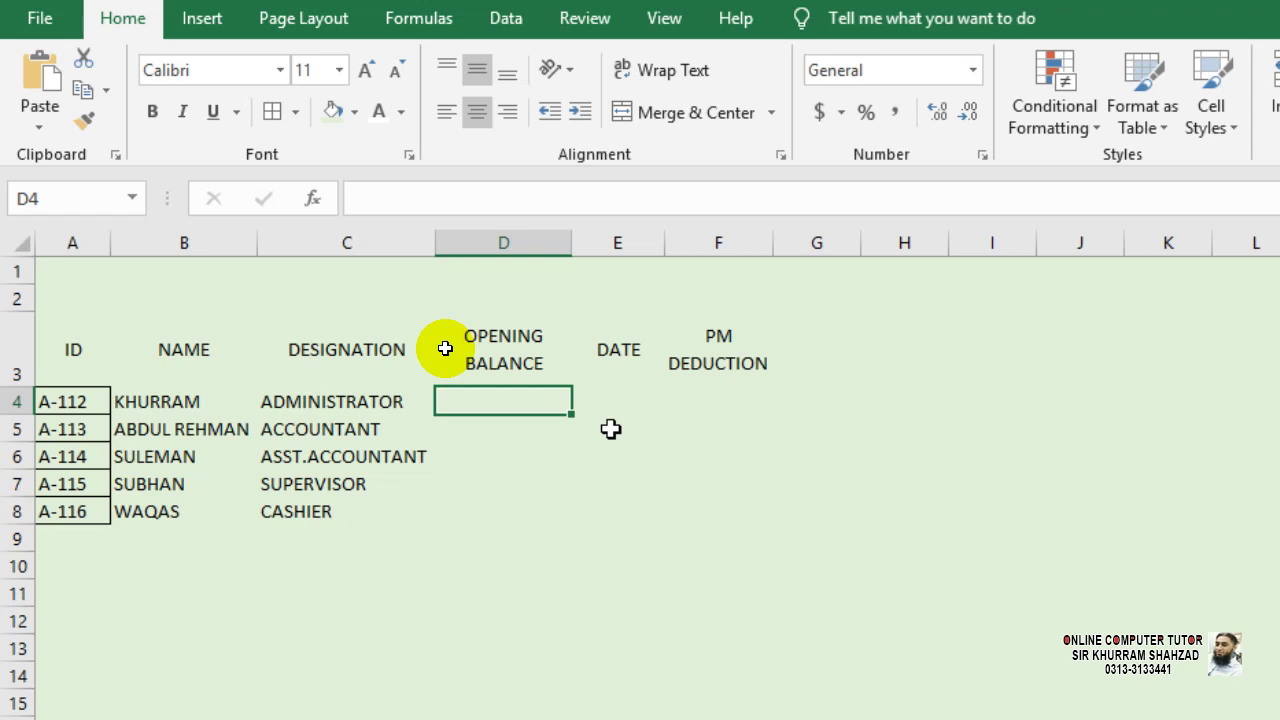
{"action": "type", "text": "80000"}
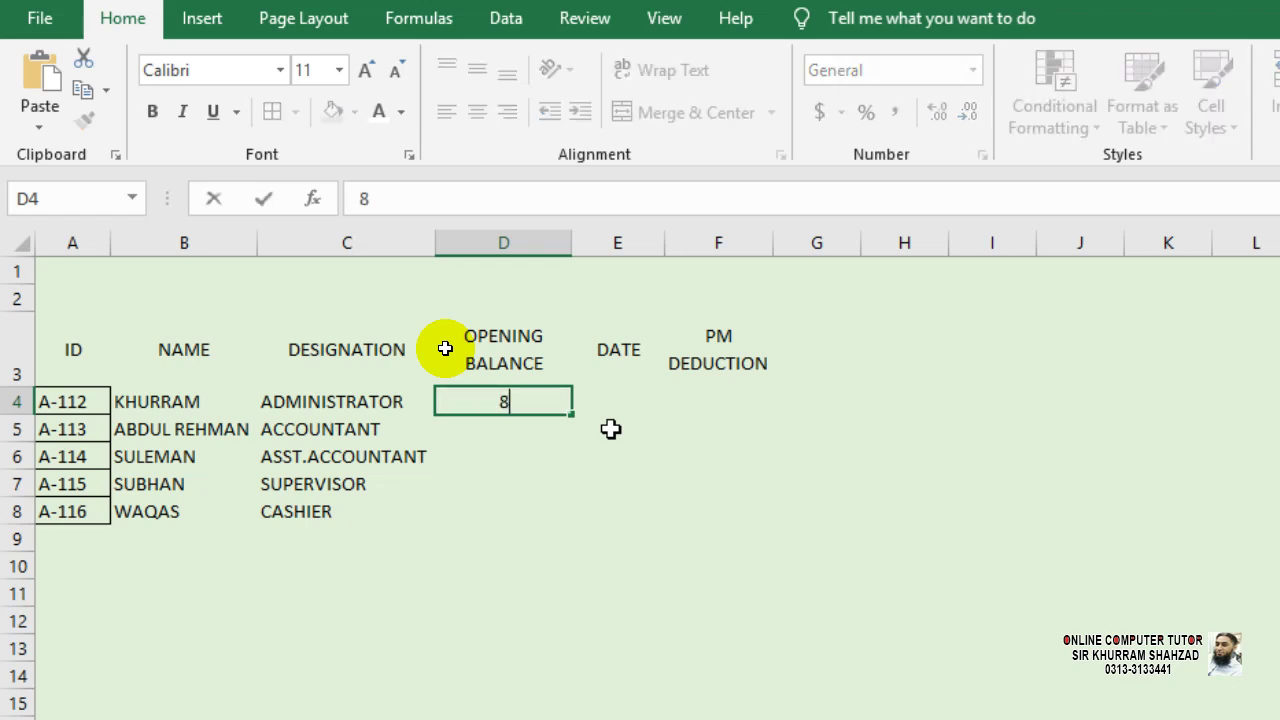
{"action": "key", "text": "Return"}
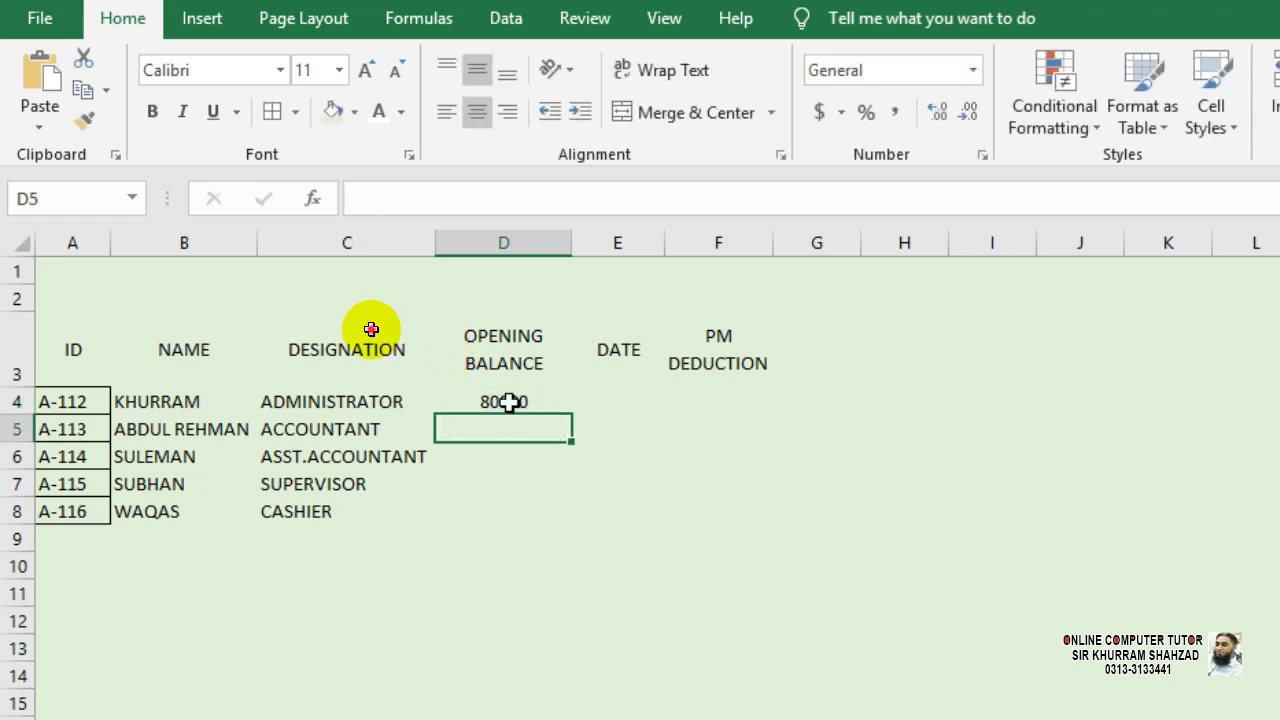
{"action": "left_click", "coordinate": [503, 401]}
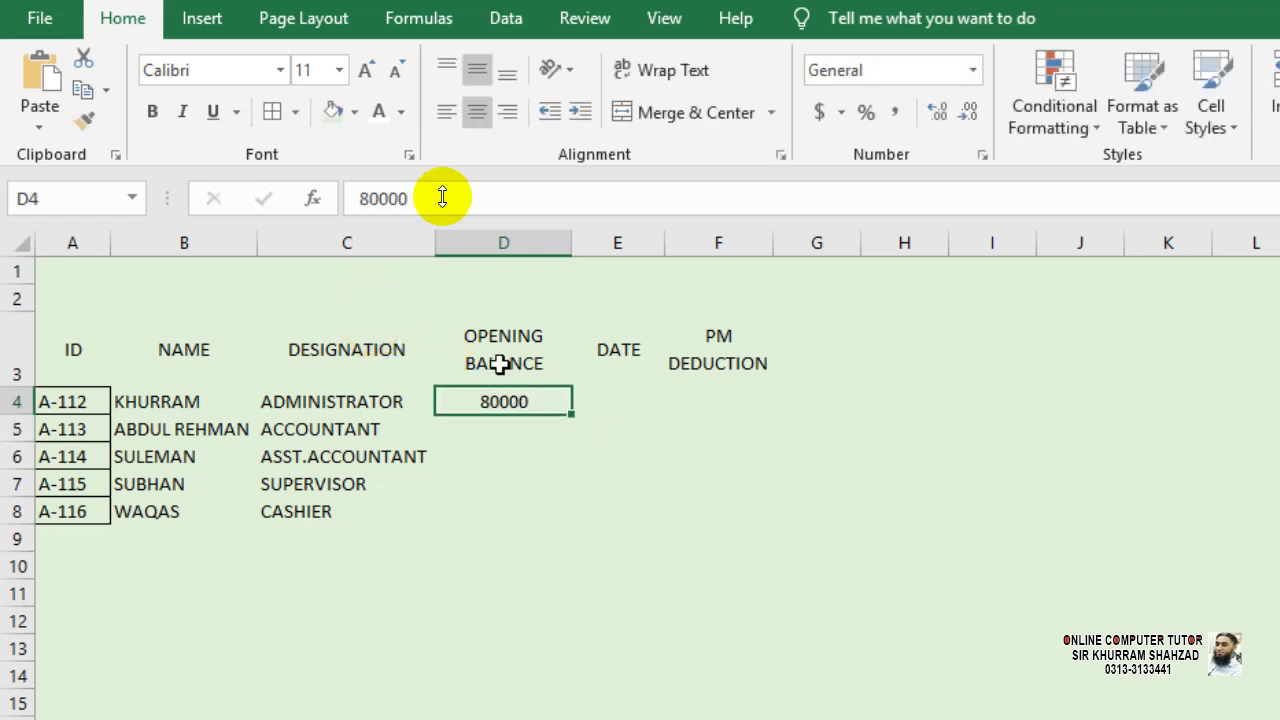
{"action": "left_click", "coordinate": [895, 112]}
{"action": "left_click", "coordinate": [968, 112]}
{"action": "left_click", "coordinate": [968, 112]}
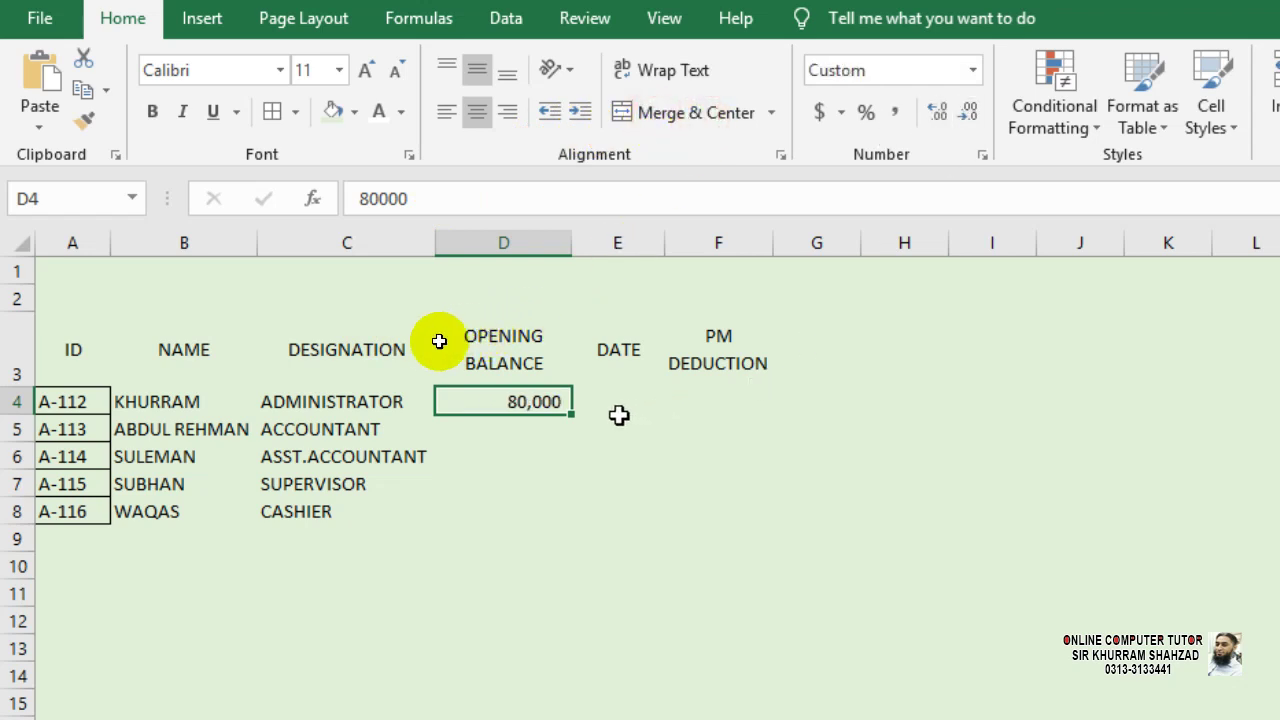
- Fill the D4 opening balance and its number format down through D8
{"action": "left_click", "coordinate": [552, 430]}
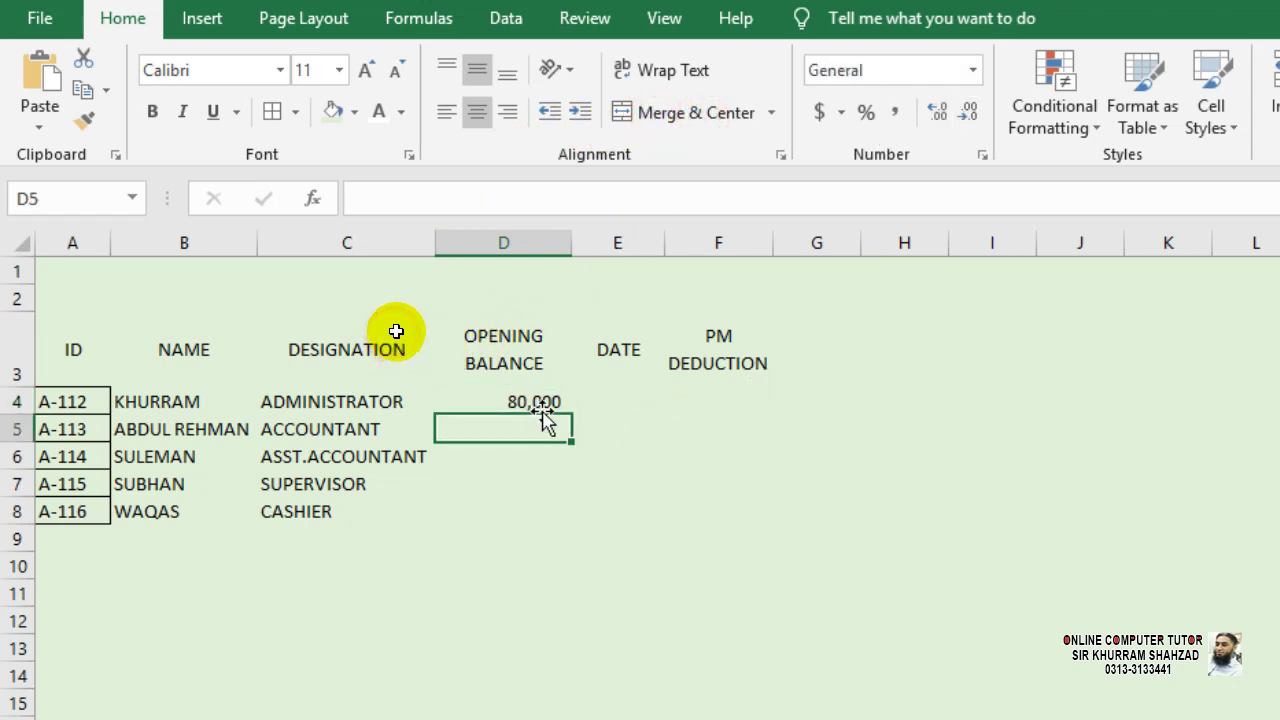
{"action": "left_click", "coordinate": [553, 407]}
{"action": "left_click_drag", "start_coordinate": [572, 414], "coordinate": [523, 522]}
{"action": "left_click", "coordinate": [510, 407]}
- Set the opening balances in D5, D6 and D7 to 0
{"action": "left_click", "coordinate": [511, 428]}
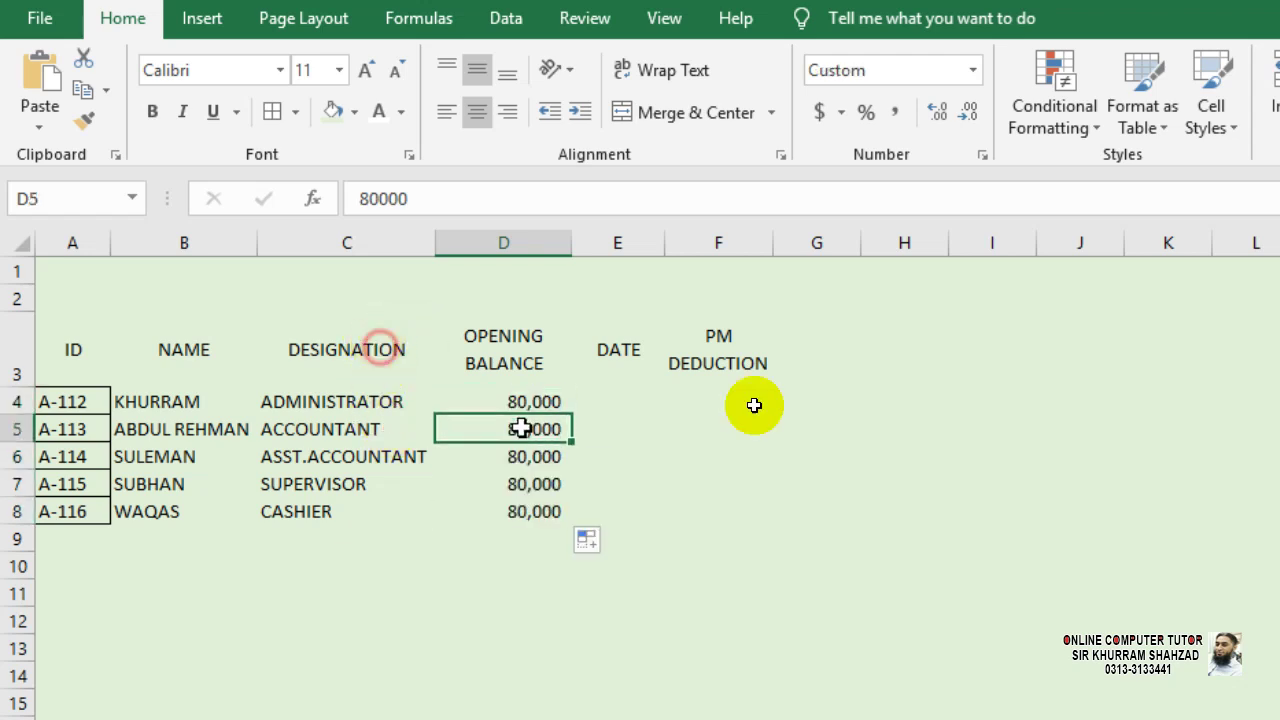
{"action": "scroll", "coordinate": [1073, 487], "scroll_direction": "right", "scroll_amount": 1}
{"action": "type", "text": "0"}
{"action": "key", "text": "Return"}
{"action": "type", "text": "0"}
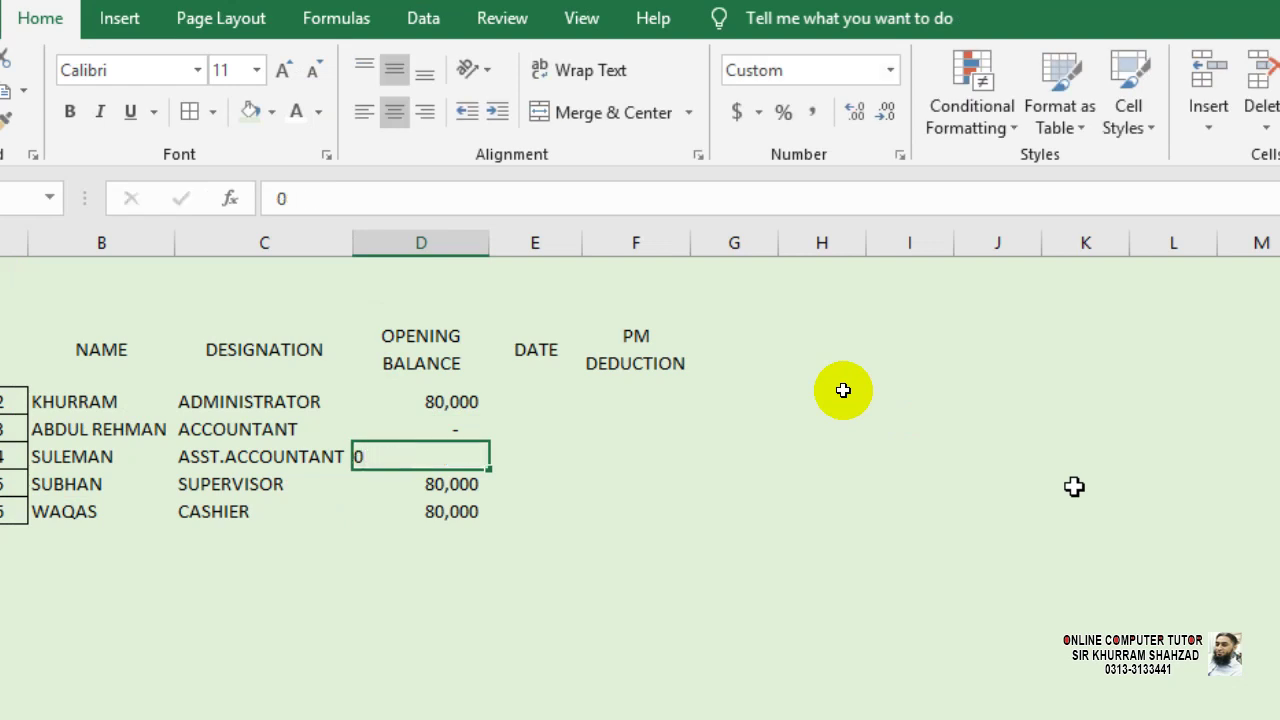
{"action": "key", "text": "Return"}
{"action": "type", "text": "0"}
{"action": "key", "text": "Return"}
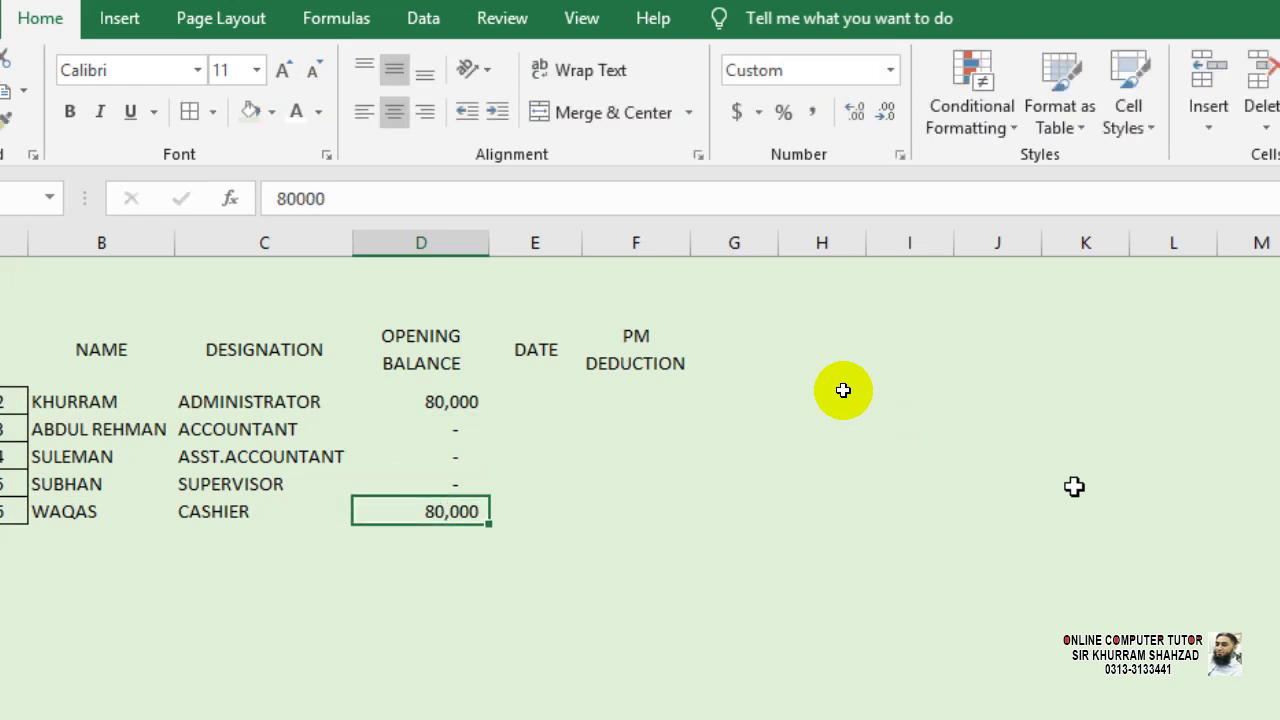
- Set the supervisor's opening balance in D7 to 50000 and the cashier's in D8 to 65,000
{"action": "key", "text": "Up"}
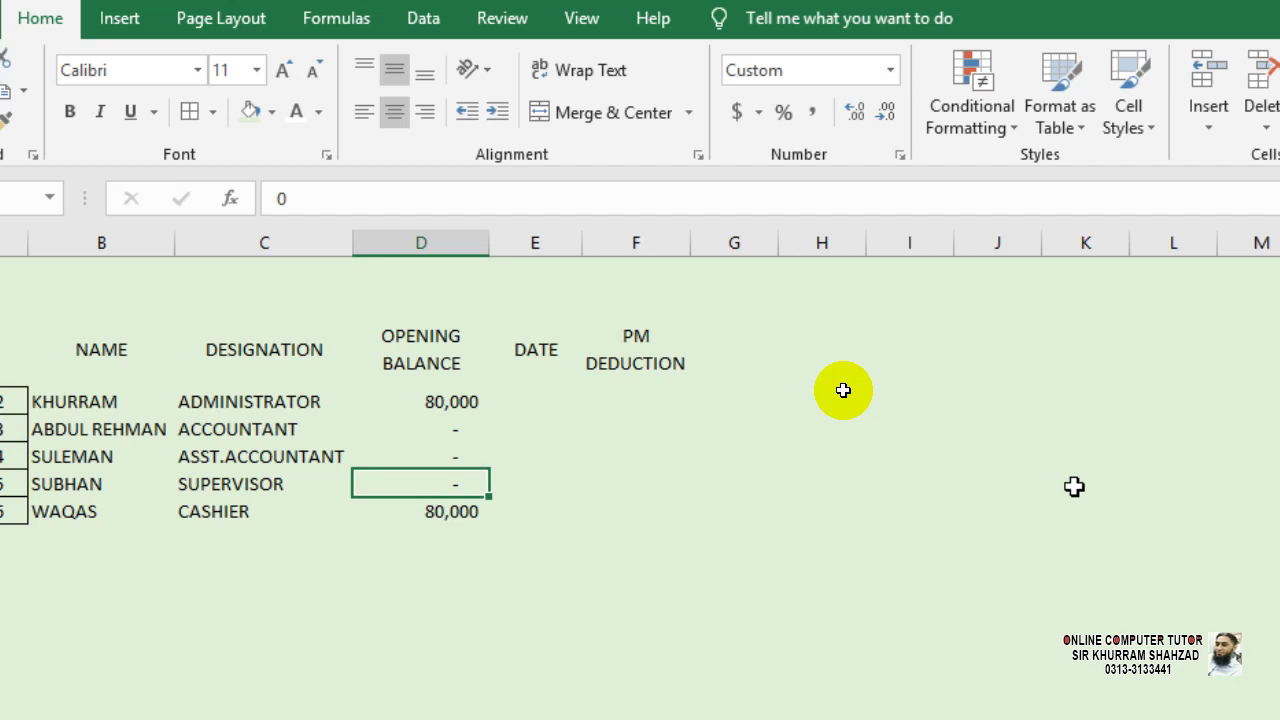
{"action": "type", "text": "50000"}
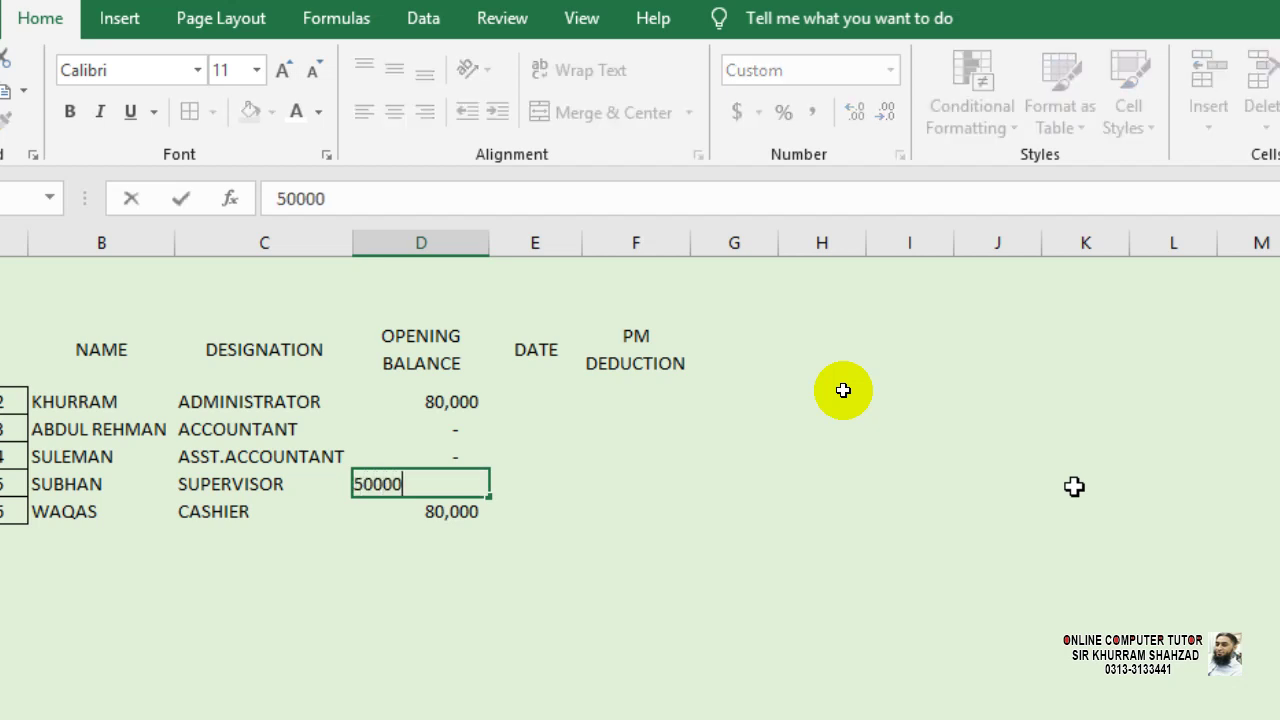
{"action": "key", "text": "Return"}
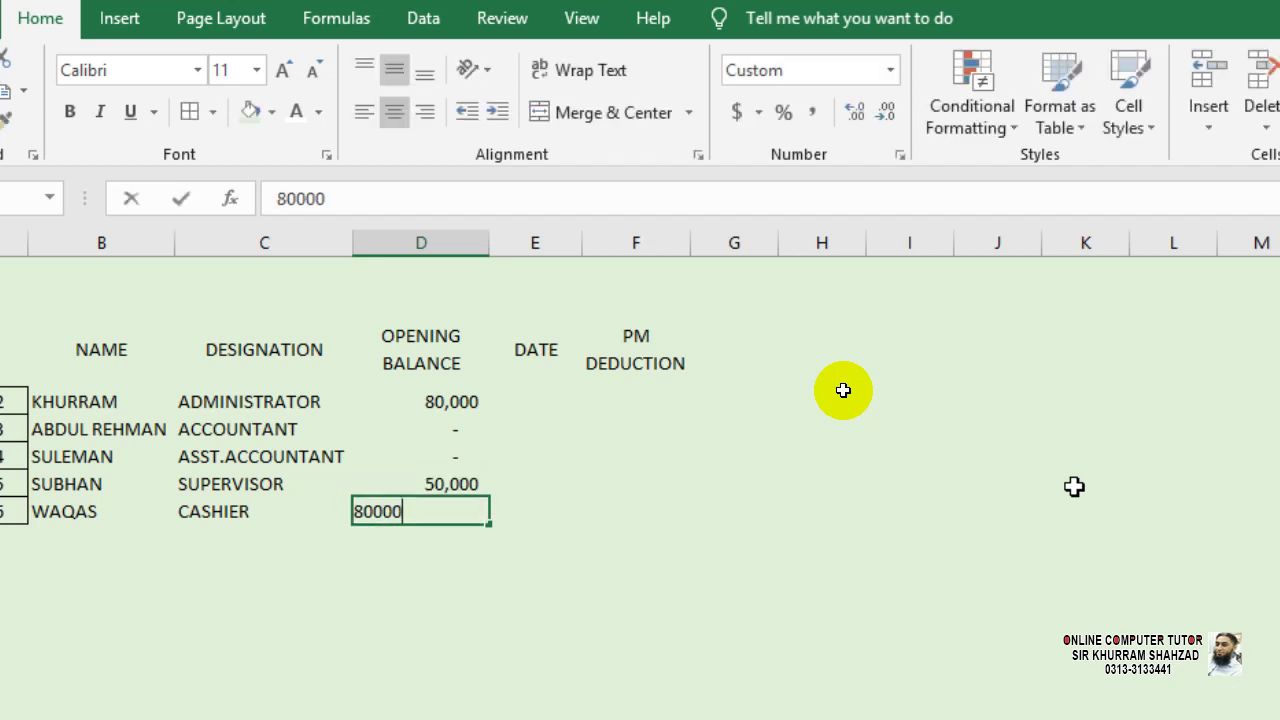
{"action": "type", "text": "65,000"}
{"action": "key", "text": "Return"}
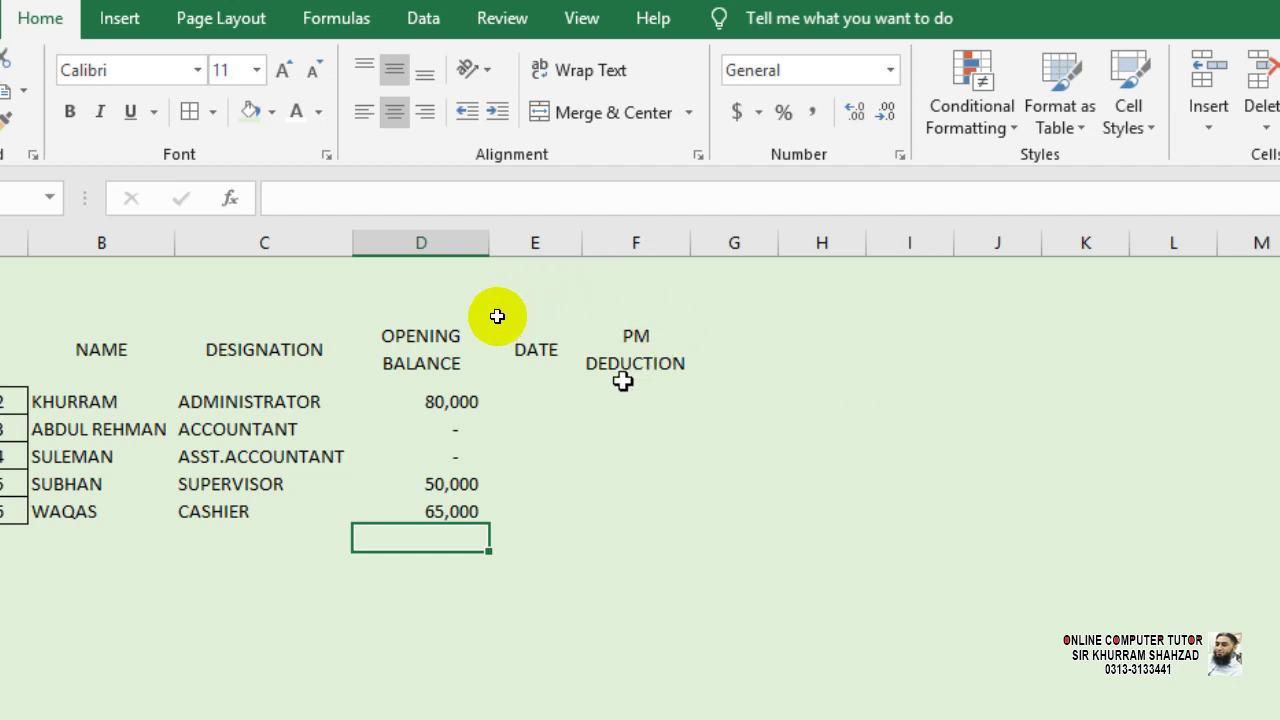
- Enter the loan date 20-05-219 for the administrator in E4
{"action": "left_click", "coordinate": [538, 394]}
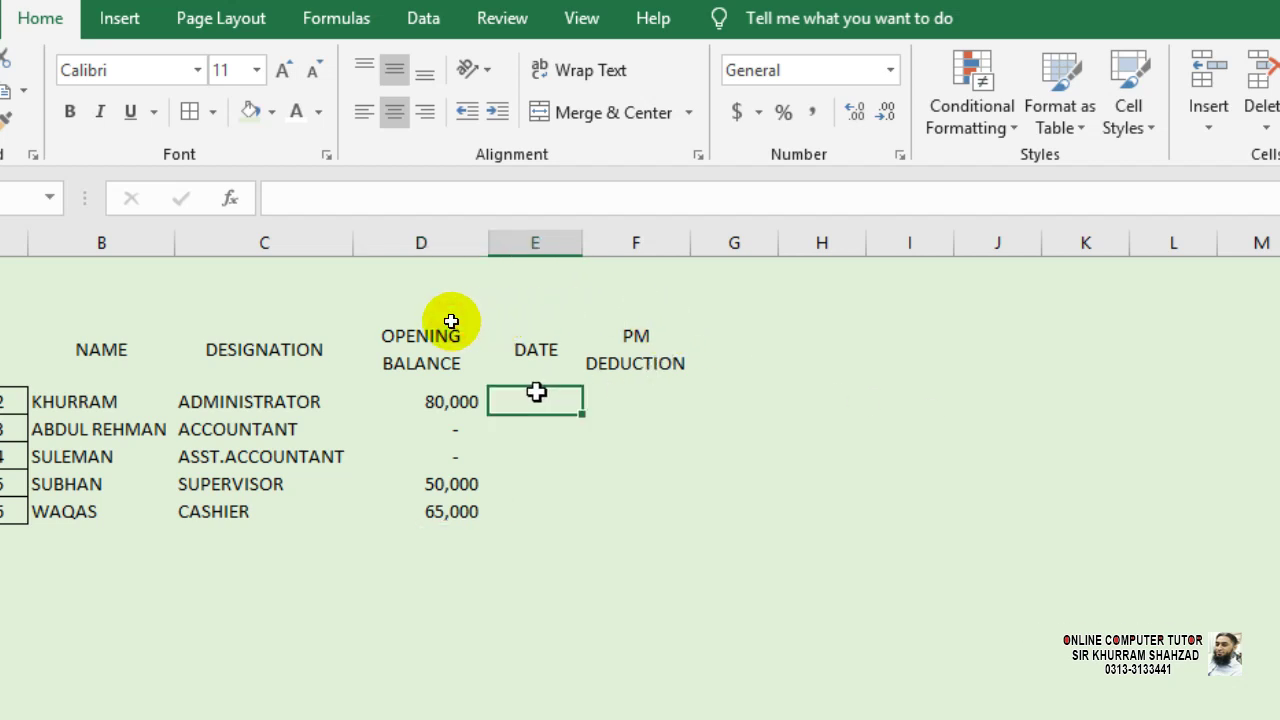
{"action": "type", "text": "20-05-219"}
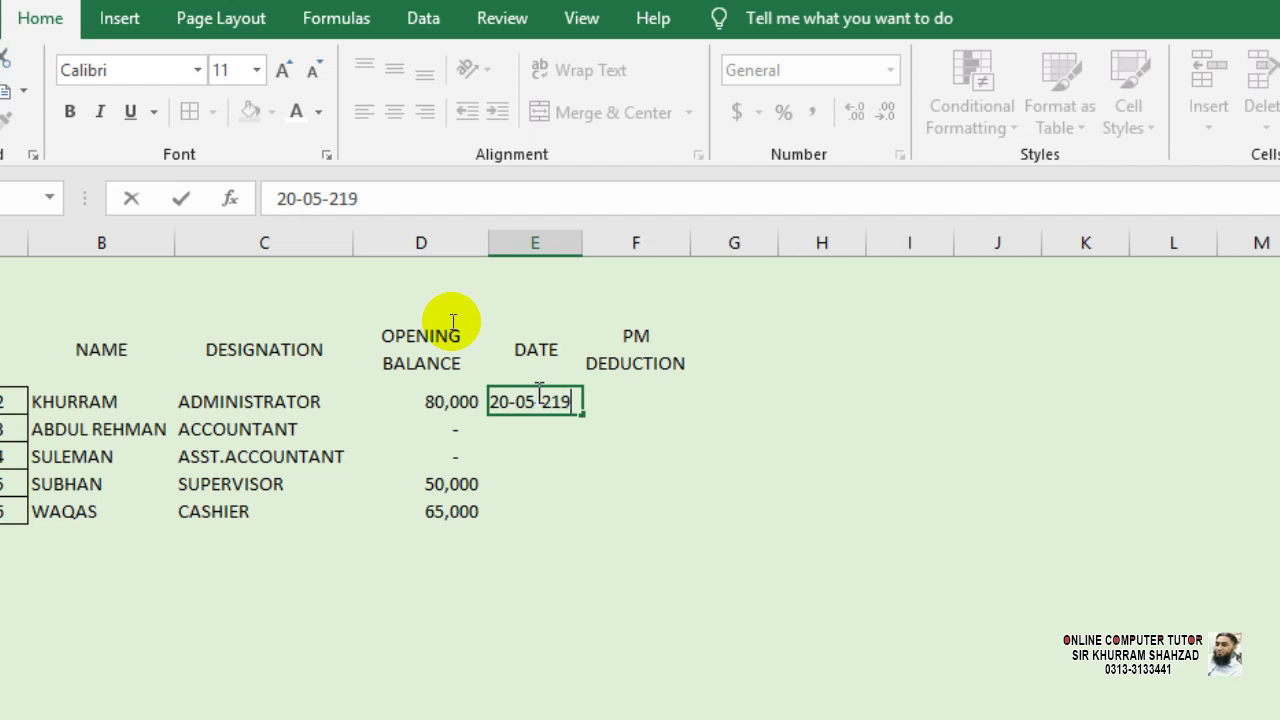
{"action": "key", "text": "Return"}
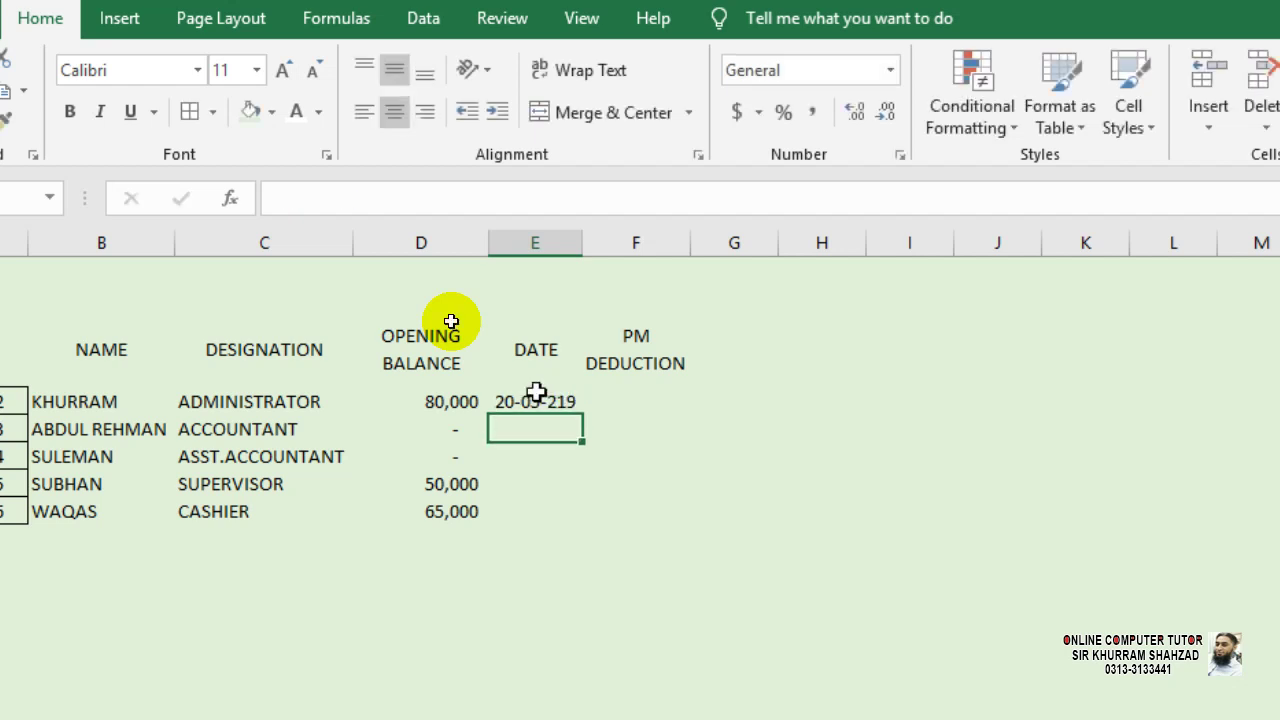
- Enter the loan date 21-05-2019 for the supervisor in E7 and the cashier in E8
{"action": "key", "text": "Down"}
{"action": "key", "text": "Down"}
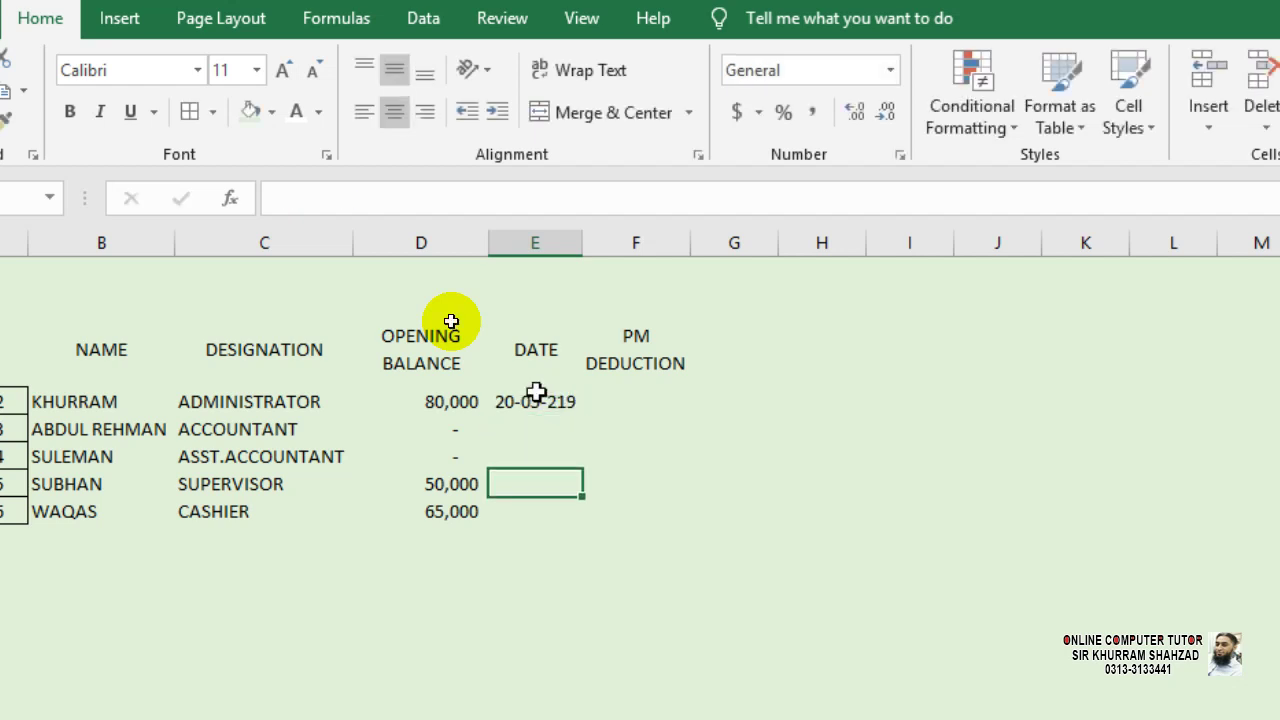
{"action": "type", "text": "25-"}
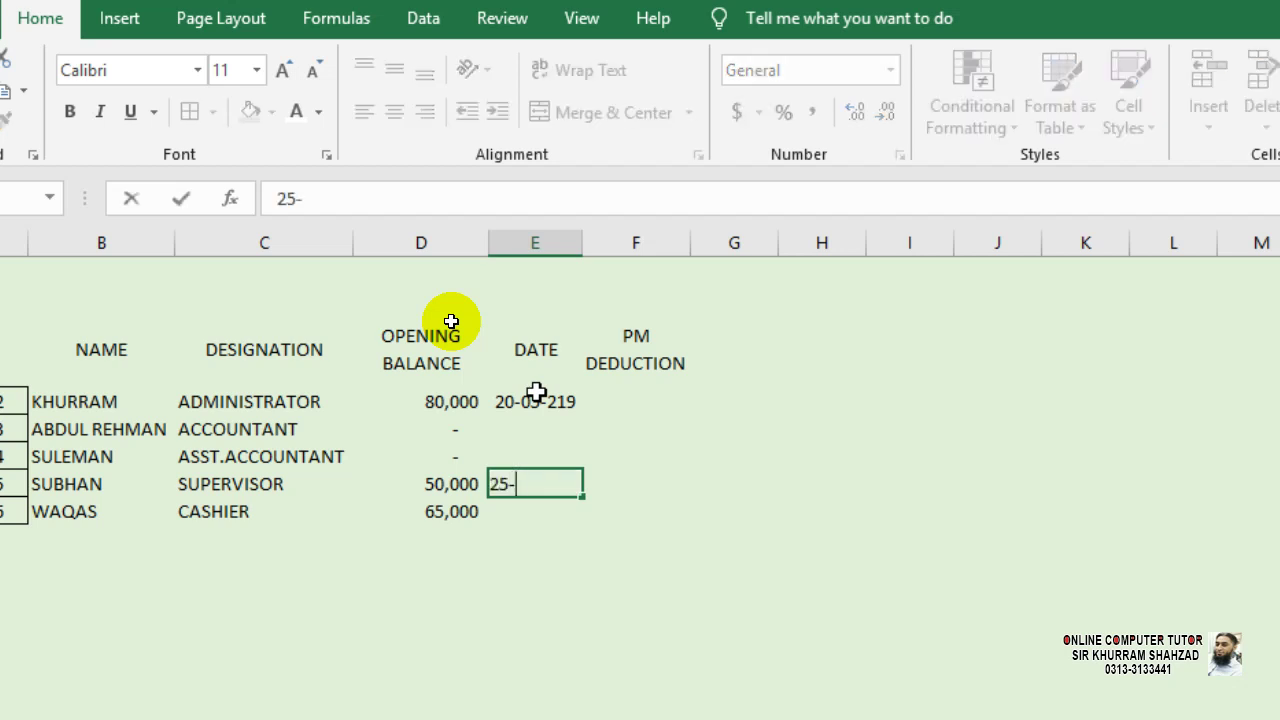
{"action": "key", "text": "BackSpace"}
{"action": "key", "text": "BackSpace"}
{"action": "key", "text": "BackSpace"}
{"action": "type", "text": "21-05-2019"}
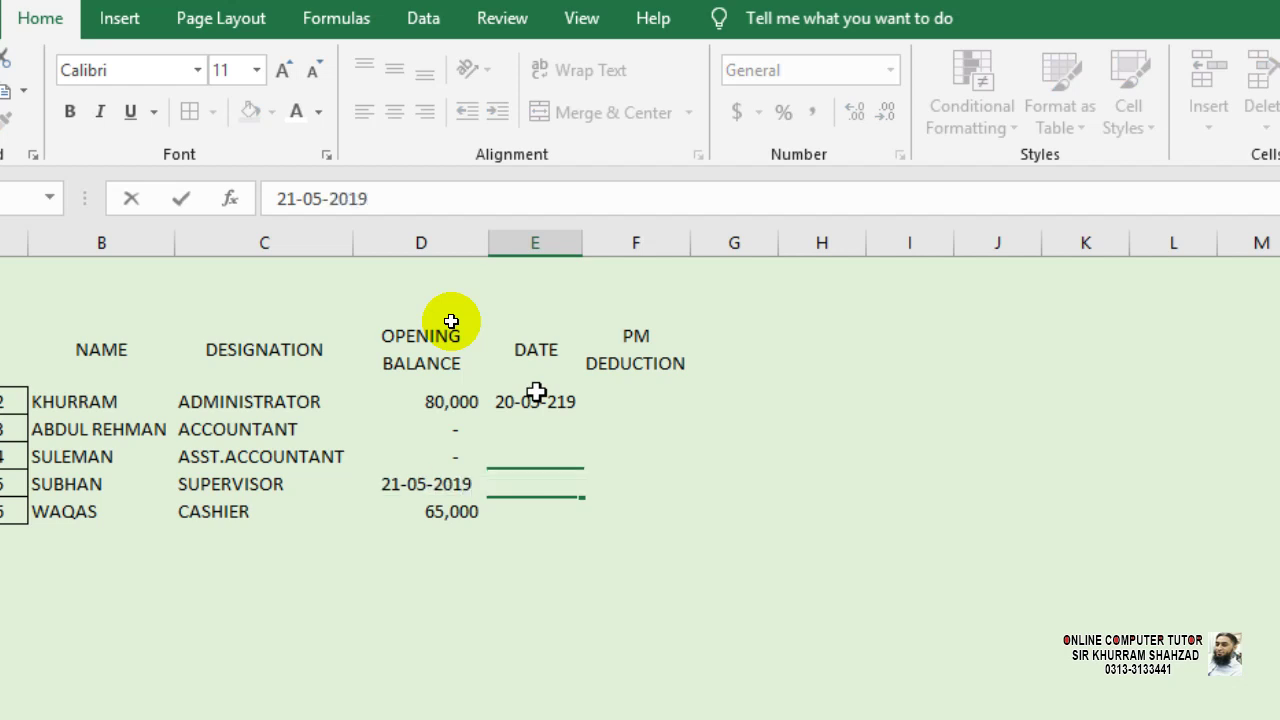
{"action": "key", "text": "Return"}
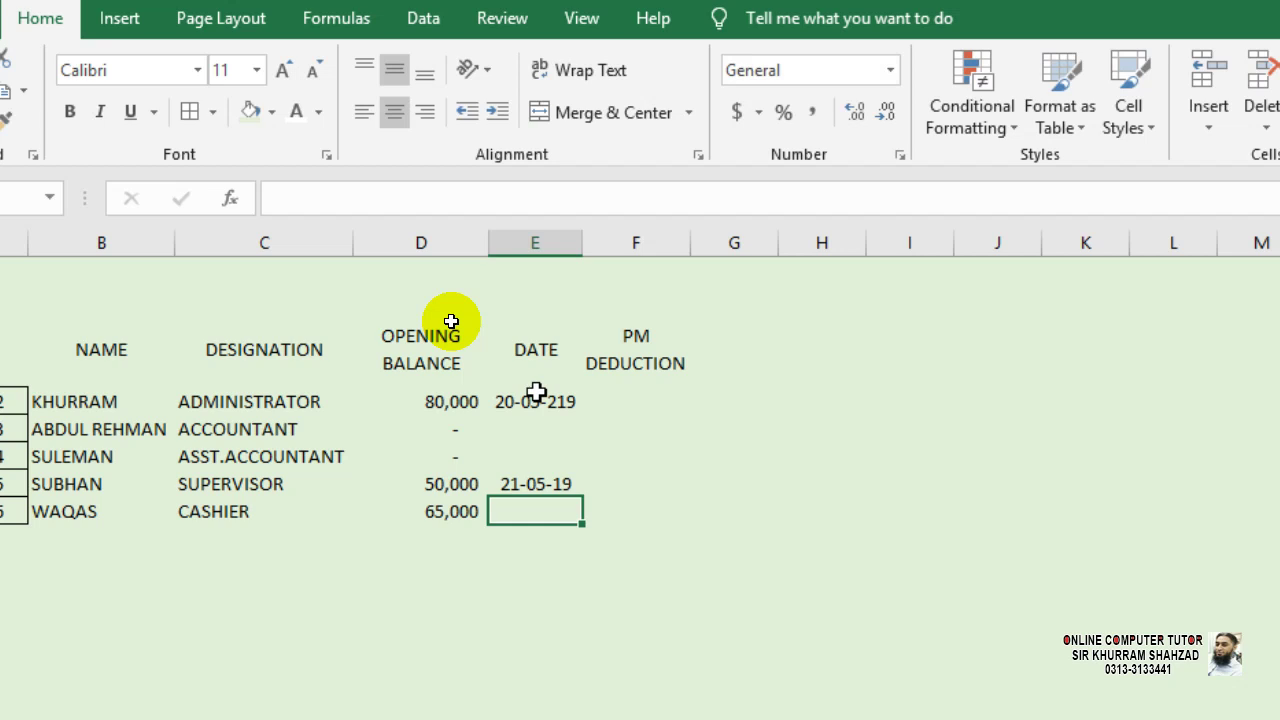
{"action": "type", "text": "21-05-2019"}
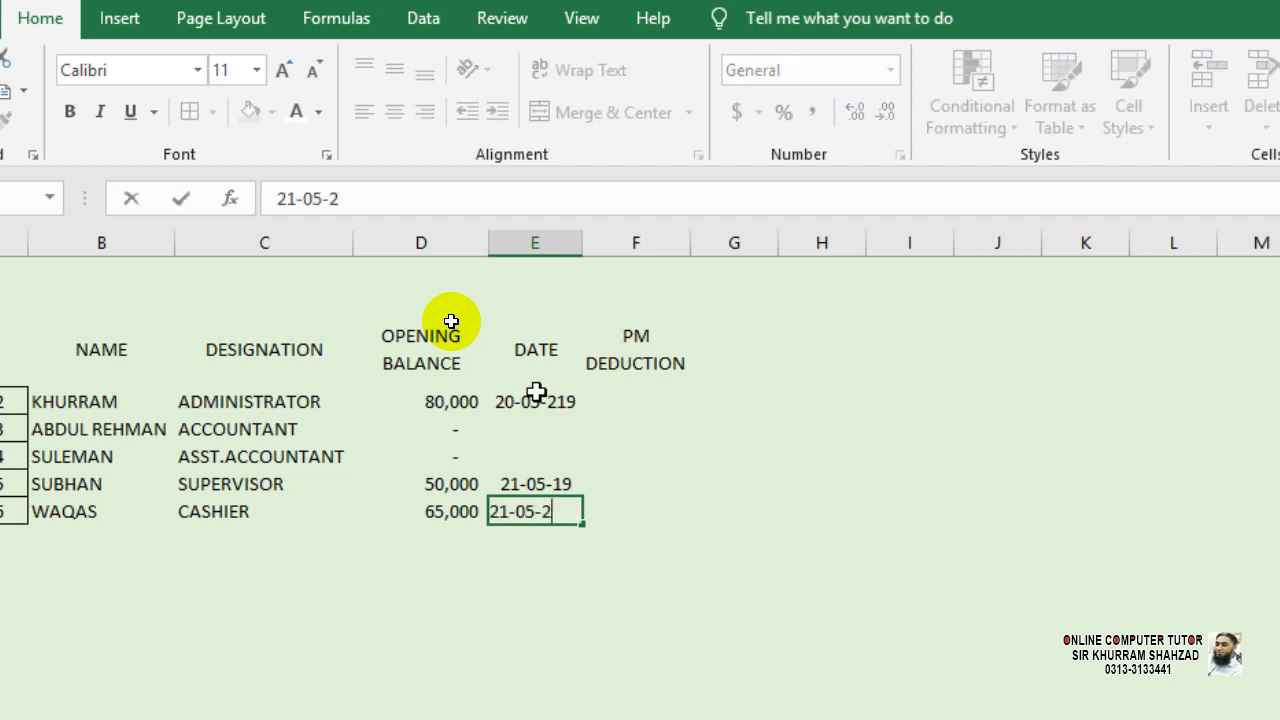
{"action": "key", "text": "Return"}
{"action": "key", "text": "Right"}
{"action": "key", "text": "Up"}
{"action": "key", "text": "Up"}
{"action": "key", "text": "Up"}
{"action": "key", "text": "Up"}
{"action": "key", "text": "Up"}
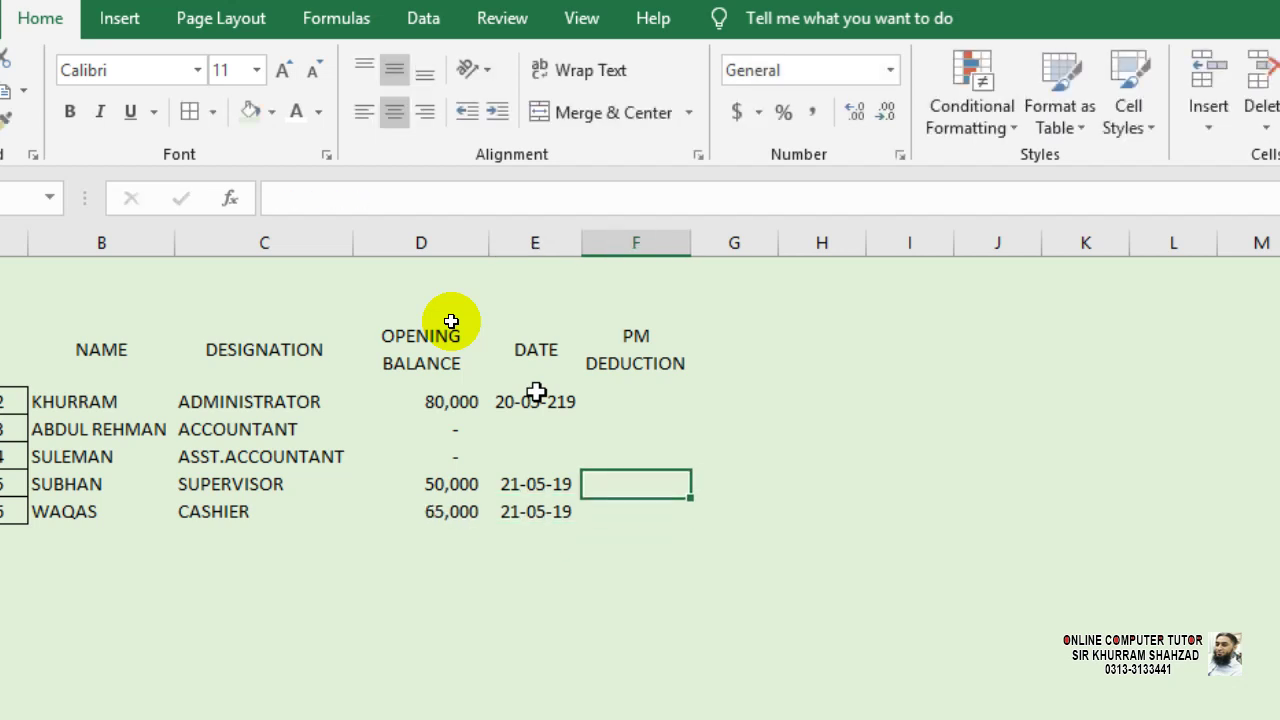
{"action": "key", "text": "Up"}
{"action": "key", "text": "Up"}
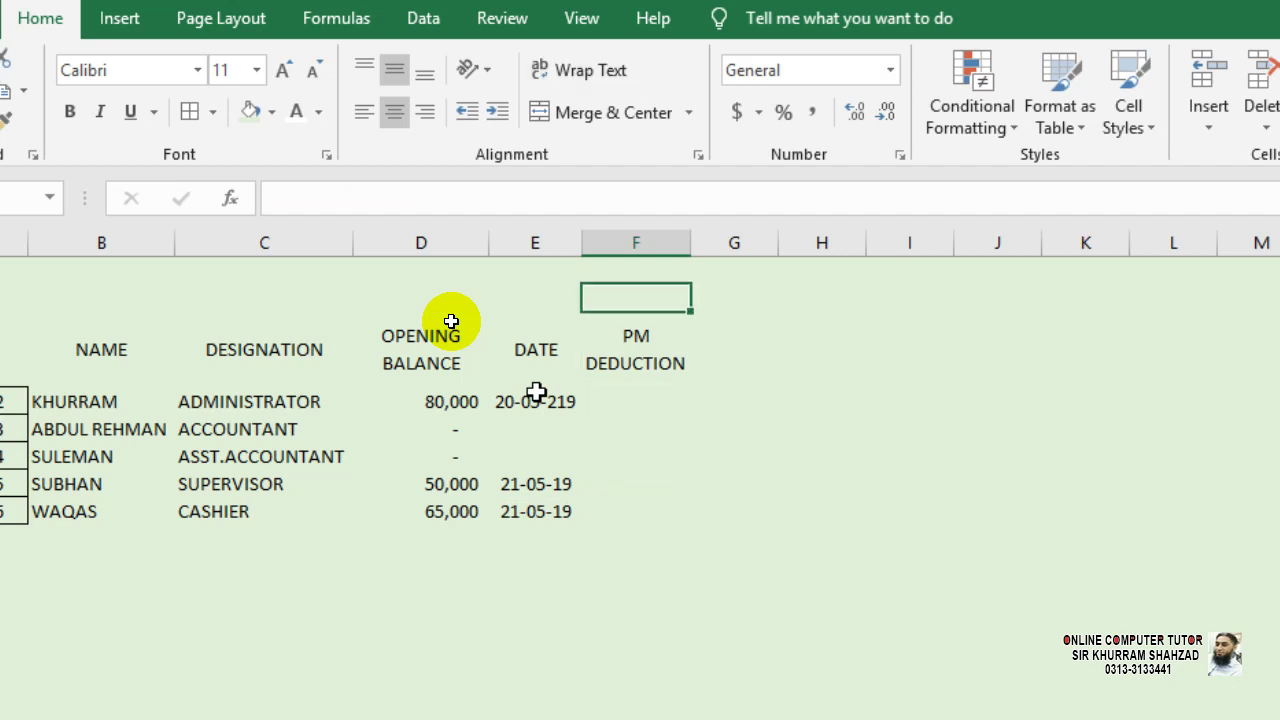
{"action": "key", "text": "Down"}
{"action": "key", "text": "Down"}
{"action": "key", "text": "Right"}
{"action": "key", "text": "Up"}
{"action": "key", "text": "Up"}
{"action": "key", "text": "Up"}
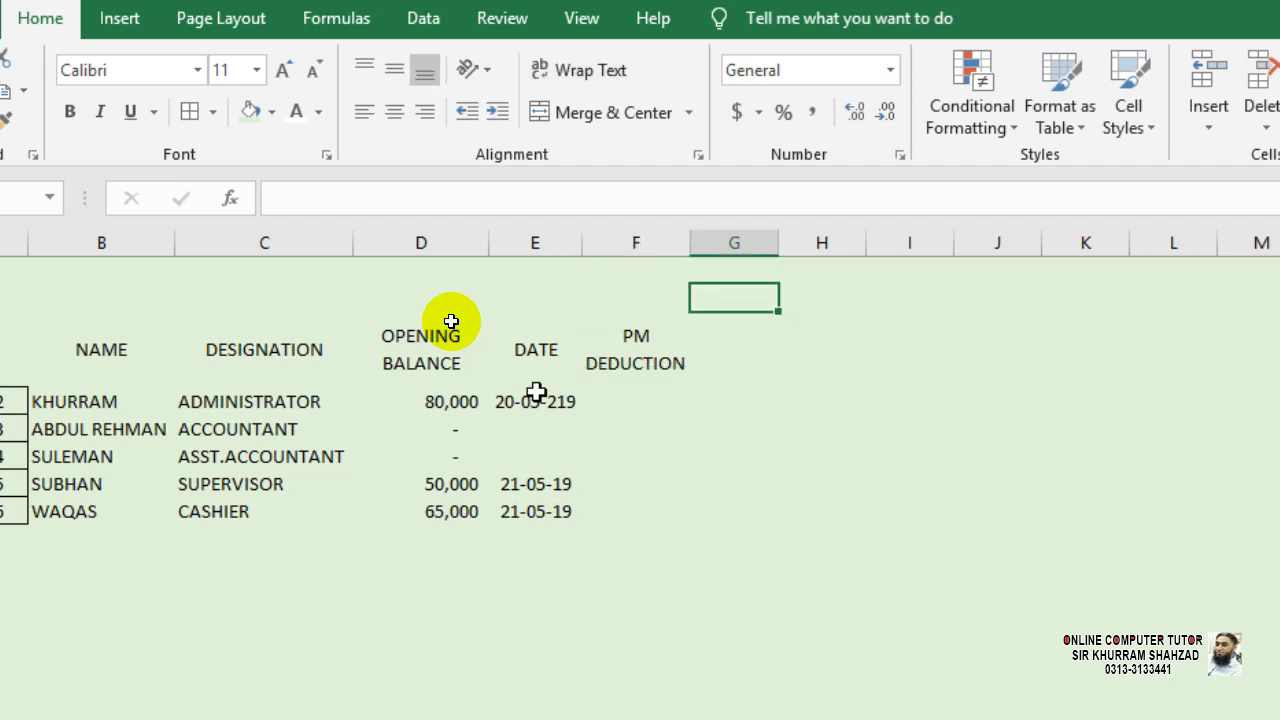
{"action": "key", "text": "Down"}
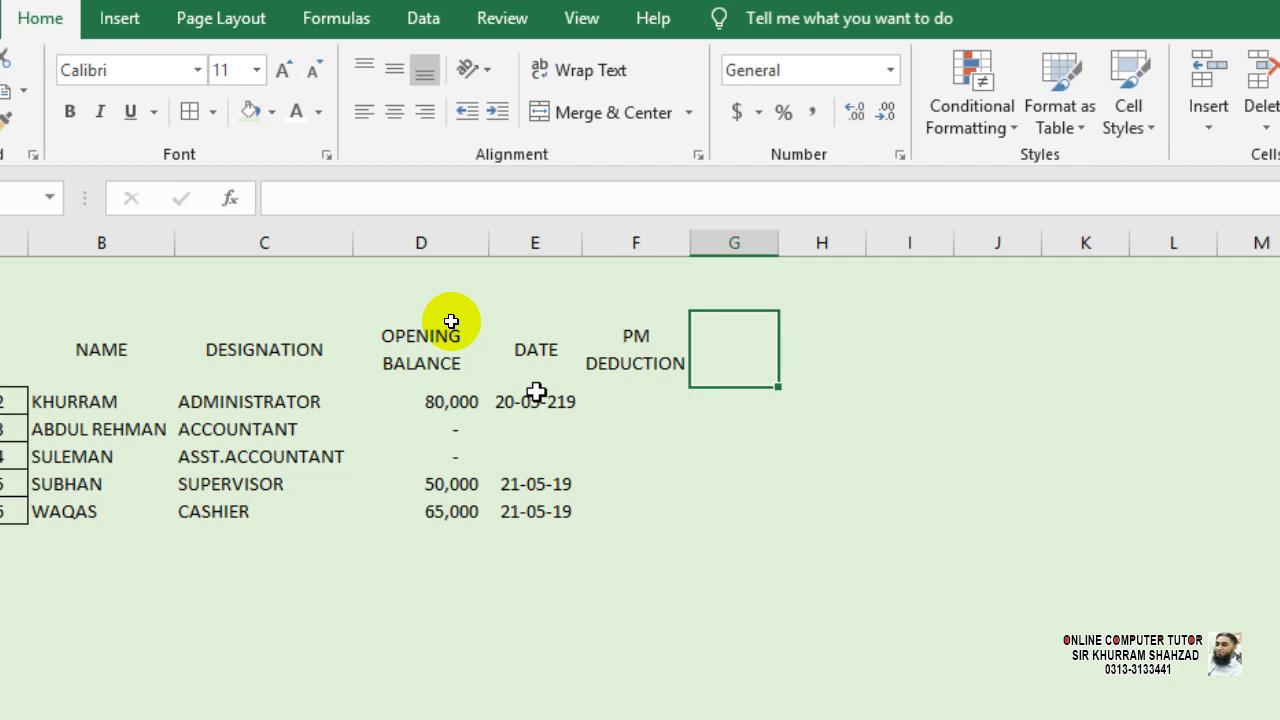
{"action": "key", "text": "Down"}
{"action": "key", "text": "Up"}
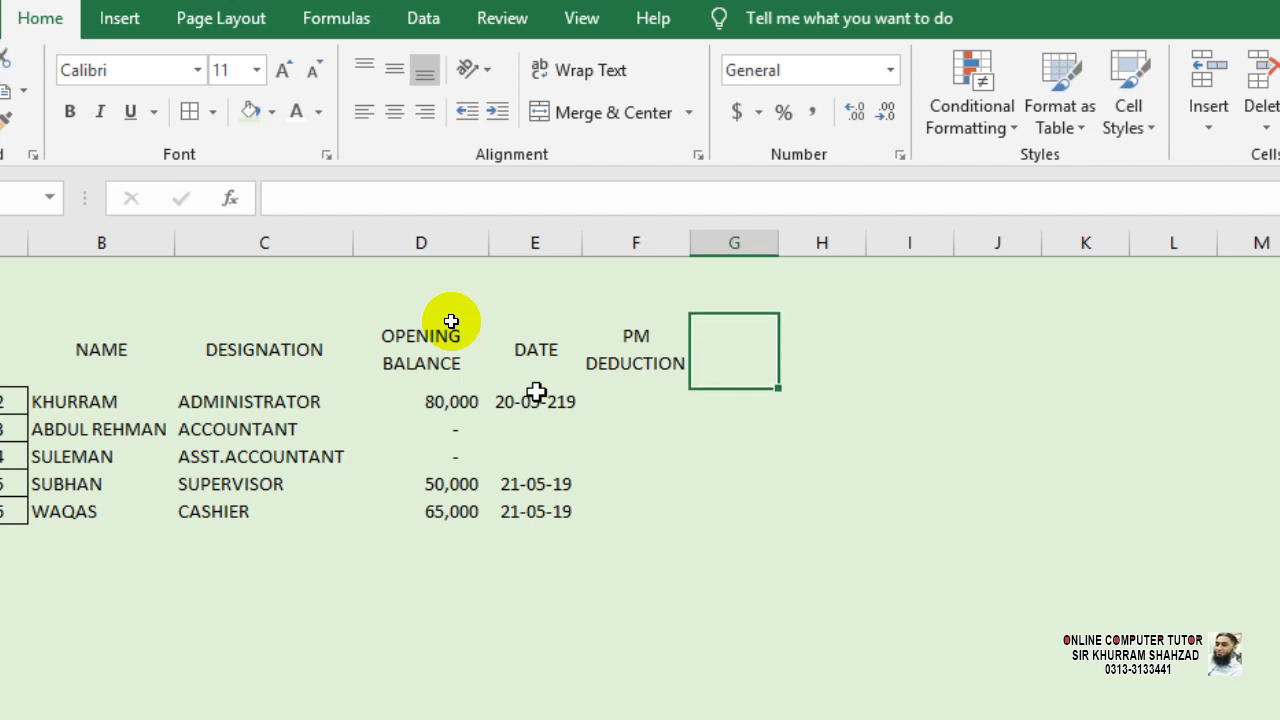
{"action": "key", "text": "Right"}
{"action": "key", "text": "Left"}
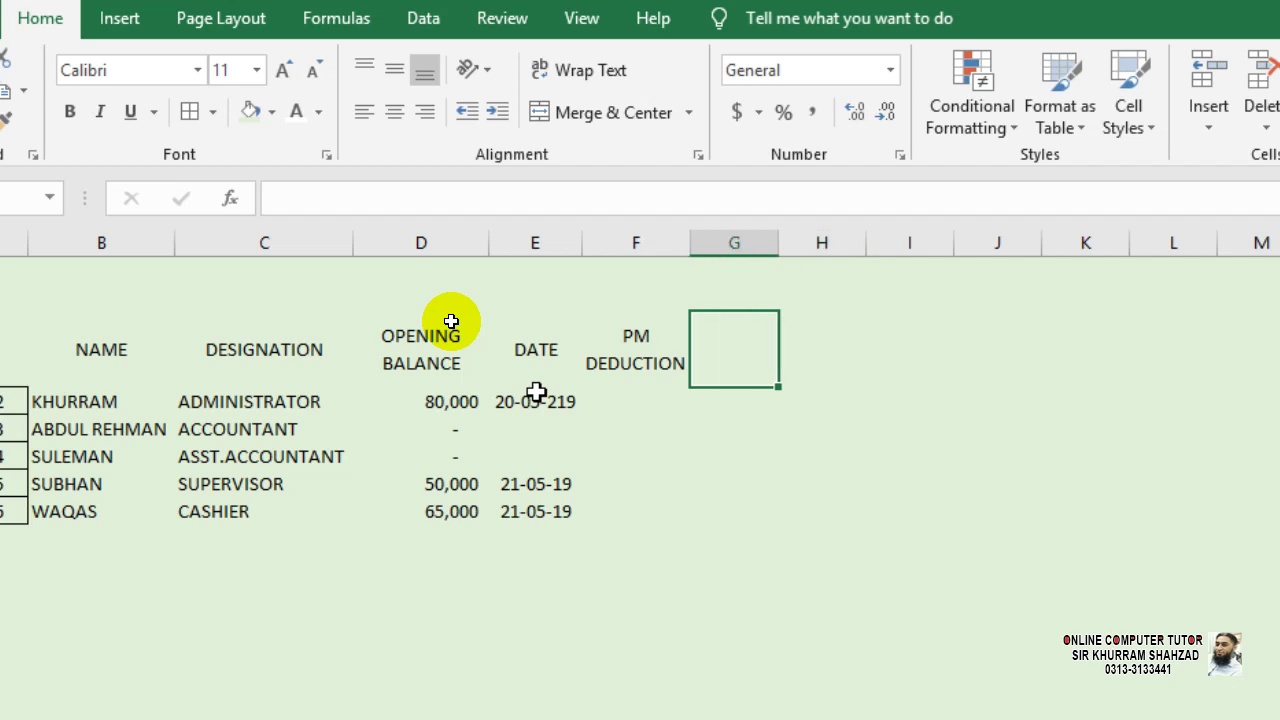
{"action": "key", "text": "Right"}
{"action": "key", "text": "Left"}
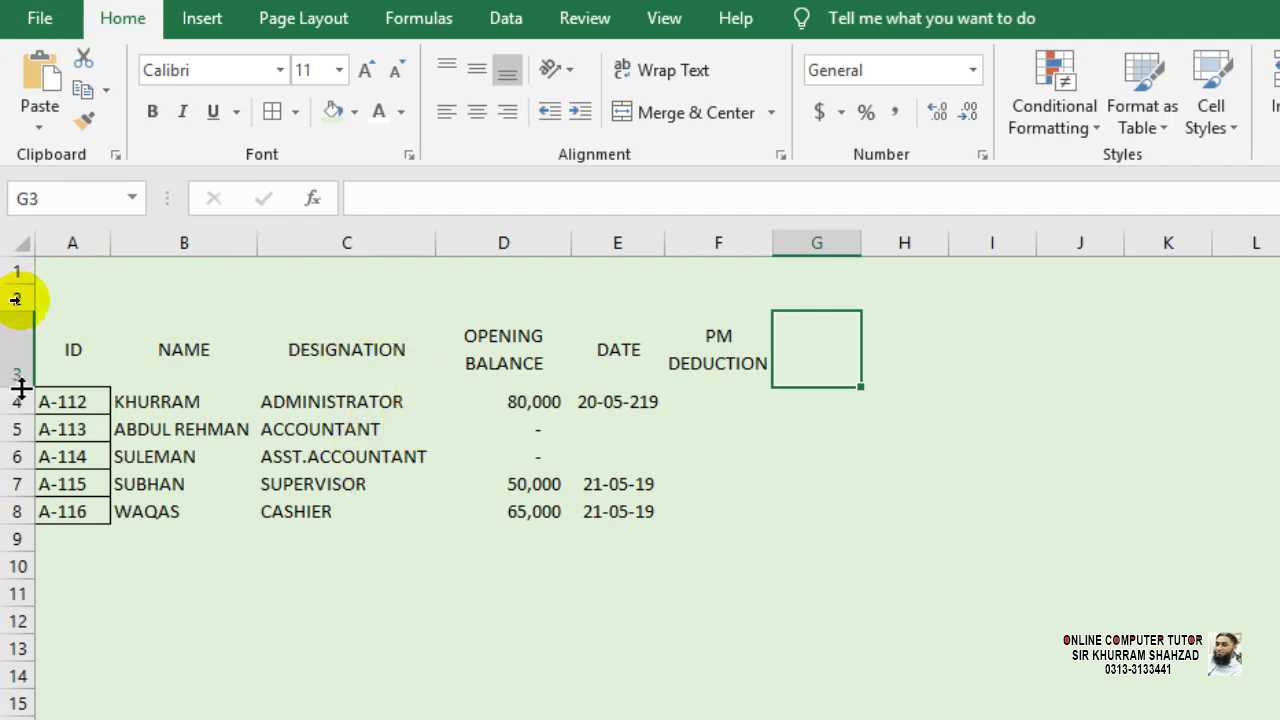
- Merge and center the ID header across cells A2 and A3
{"action": "left_click_drag", "start_coordinate": [55, 296], "coordinate": [75, 341]}
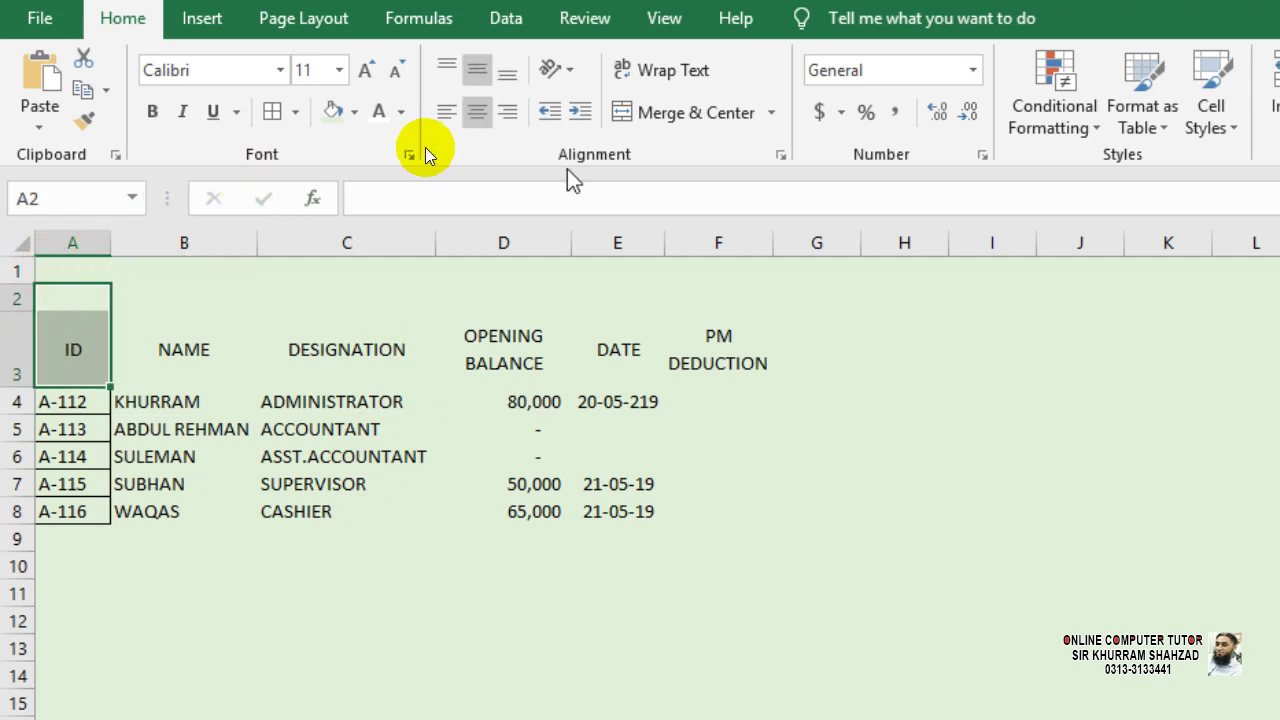
{"action": "left_click", "coordinate": [626, 116]}
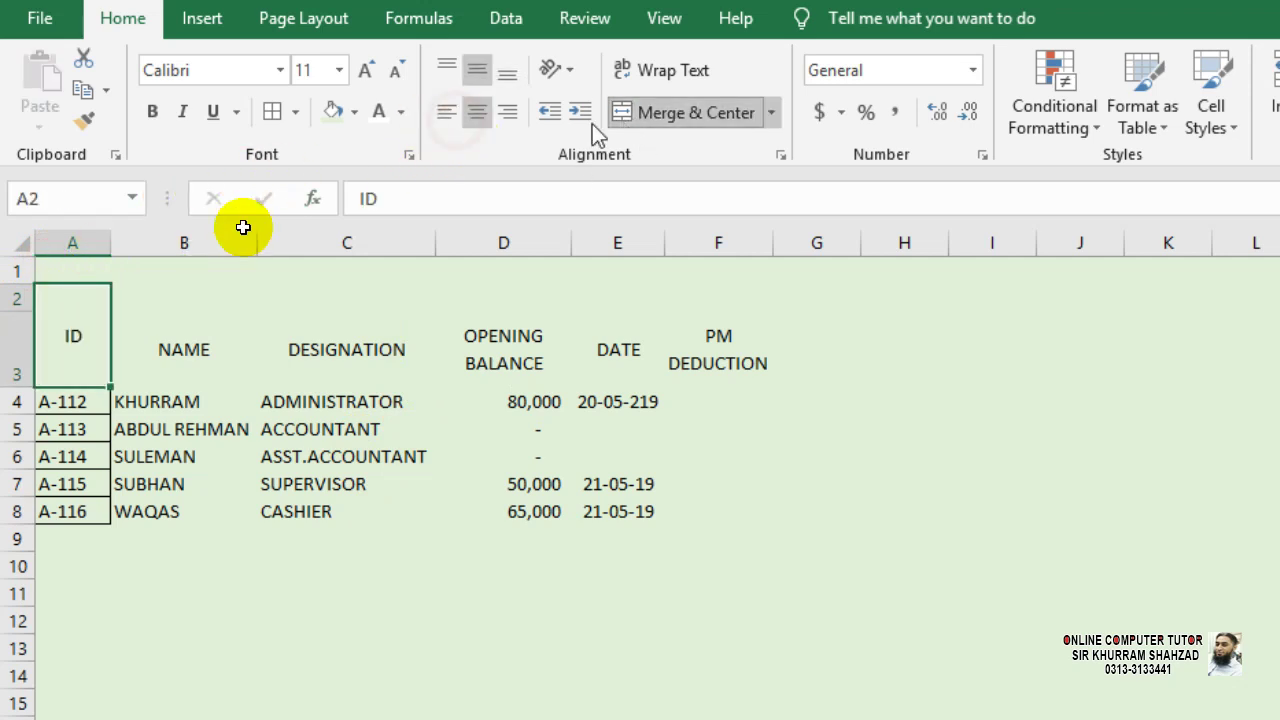
{"action": "left_click", "coordinate": [214, 331]}
{"action": "left_click", "coordinate": [77, 329]}
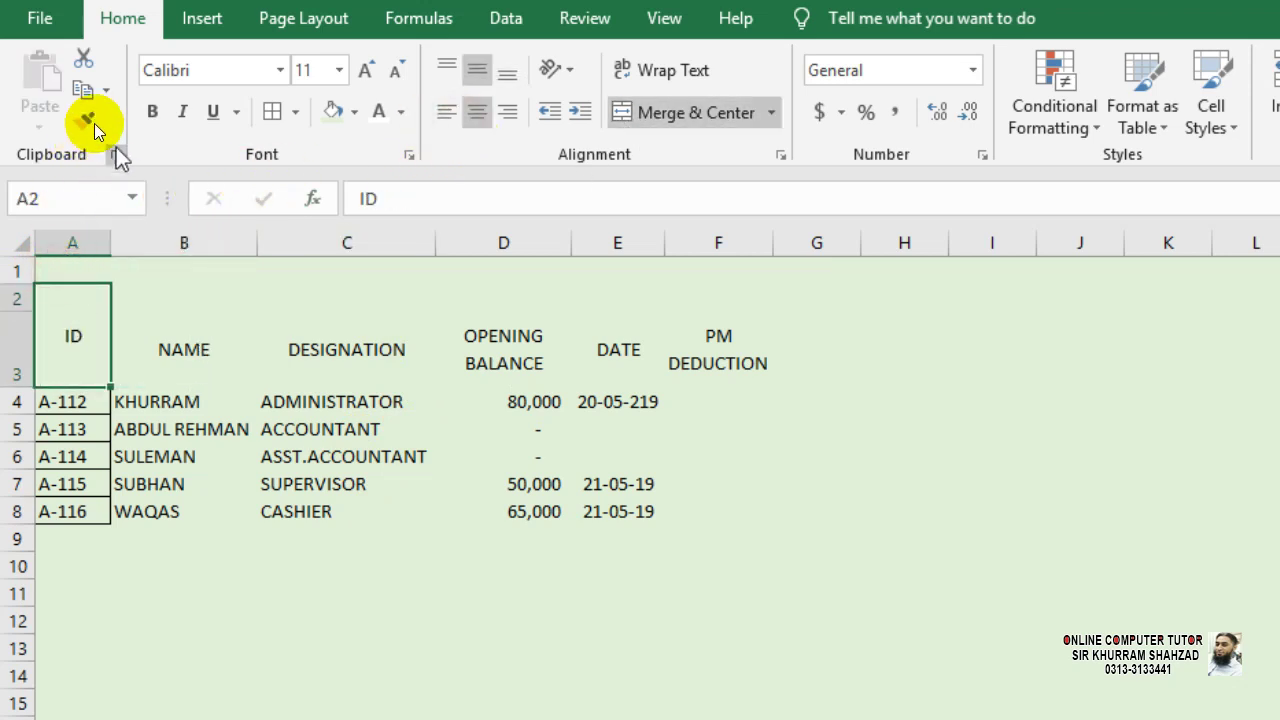
{"action": "left_click", "coordinate": [174, 330]}
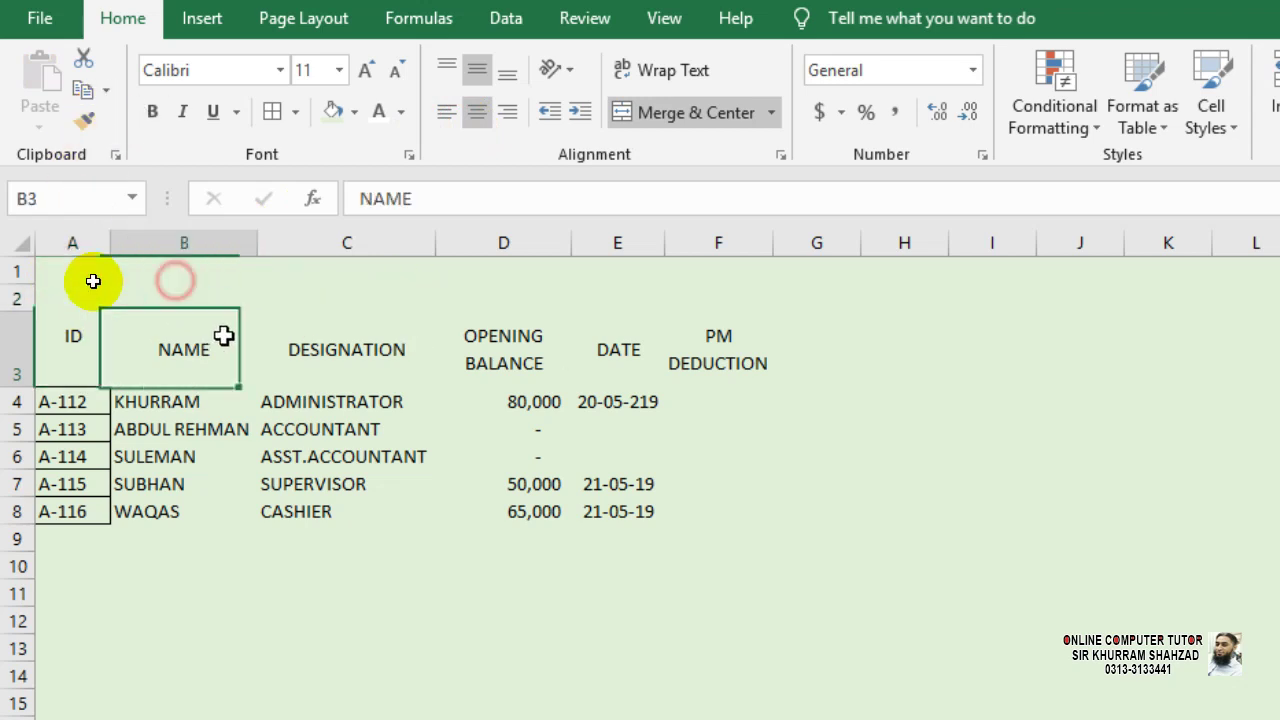
- Apply all borders to the loan table range A2:F8
{"action": "left_click_drag", "start_coordinate": [55, 290], "coordinate": [747, 501]}
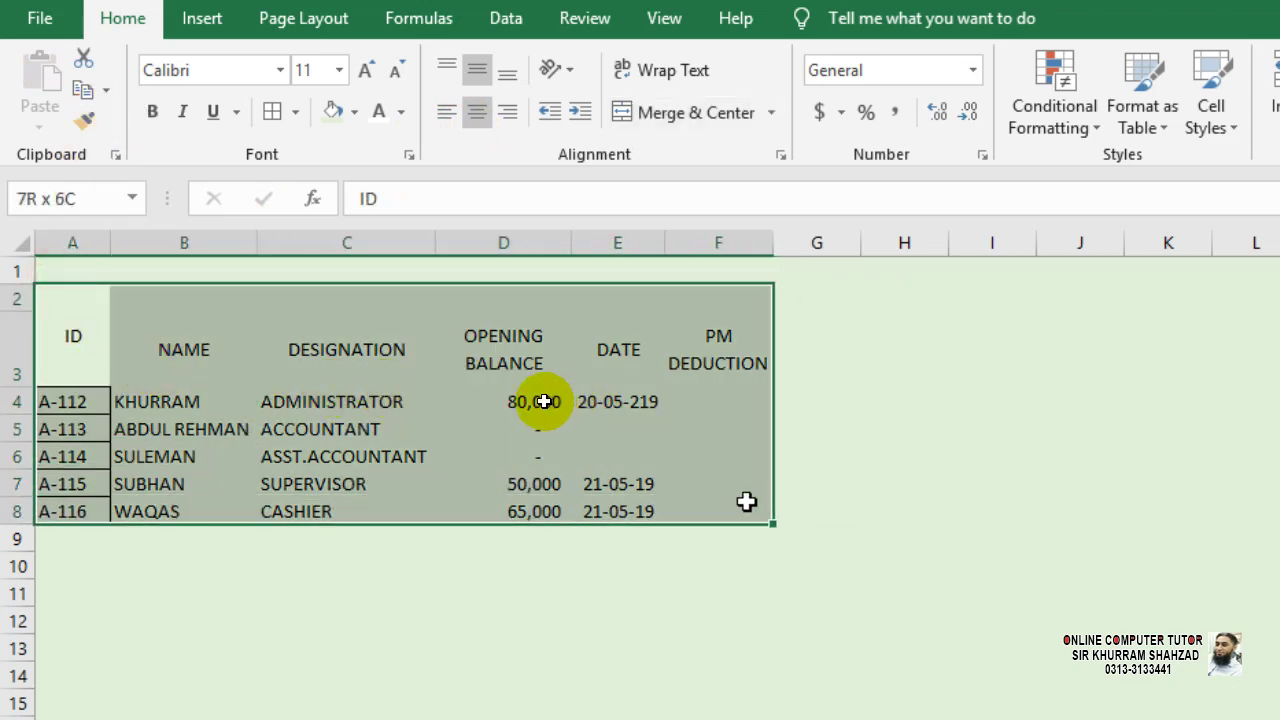
{"action": "left_click", "coordinate": [272, 111]}
{"action": "left_click", "coordinate": [540, 484]}
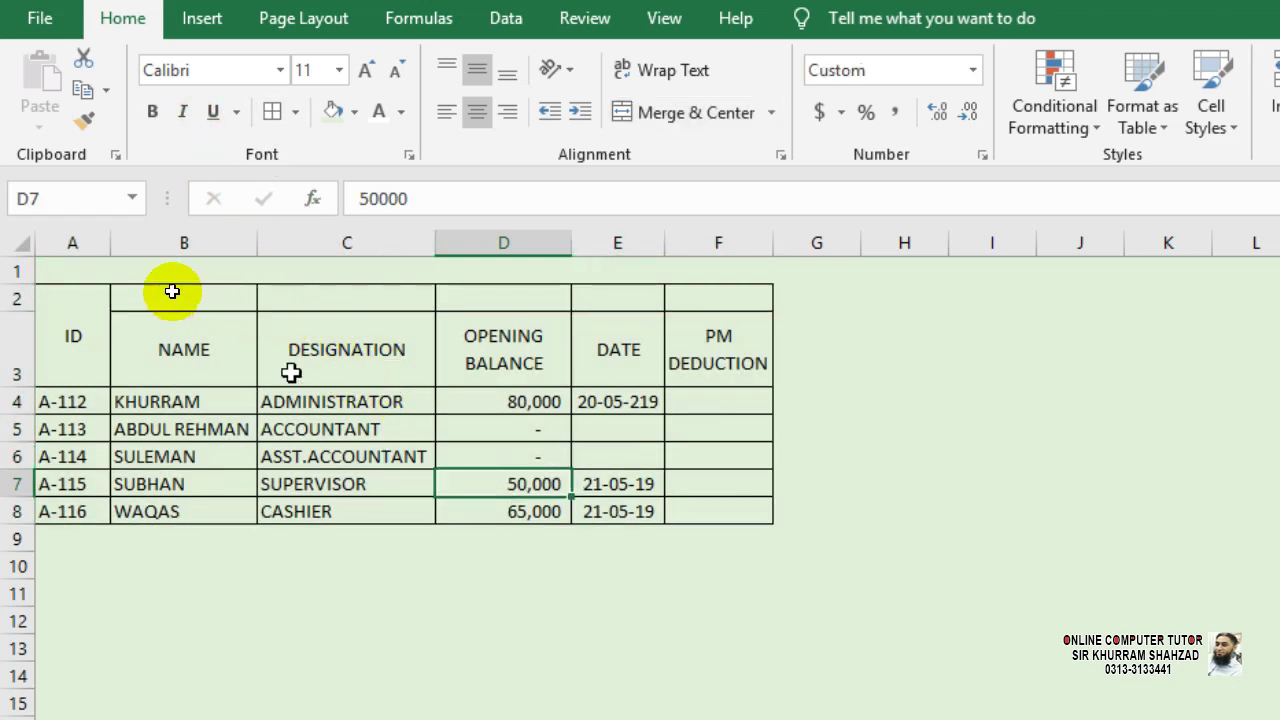
- Try to copy the merged ID header's formatting onto the NAME header cells with Format Painter, and undo it
{"action": "left_click", "coordinate": [72, 300]}
{"action": "left_click", "coordinate": [84, 120]}
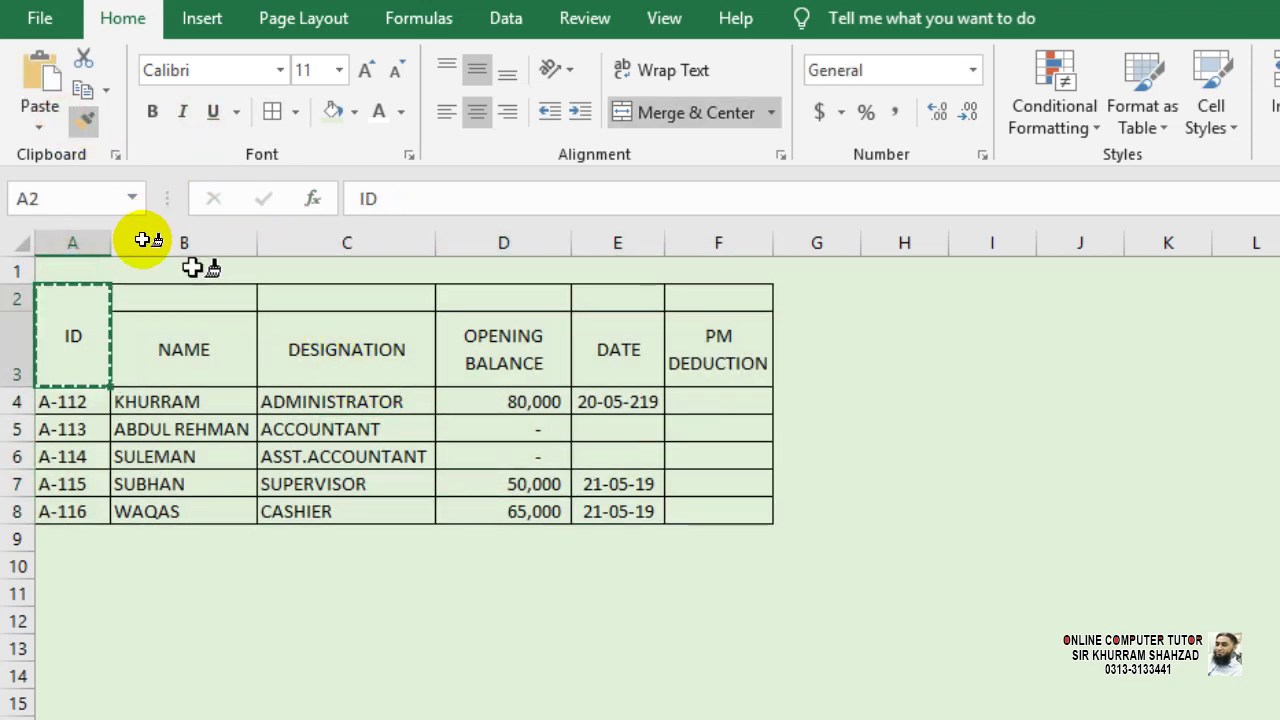
{"action": "left_click", "coordinate": [190, 292]}
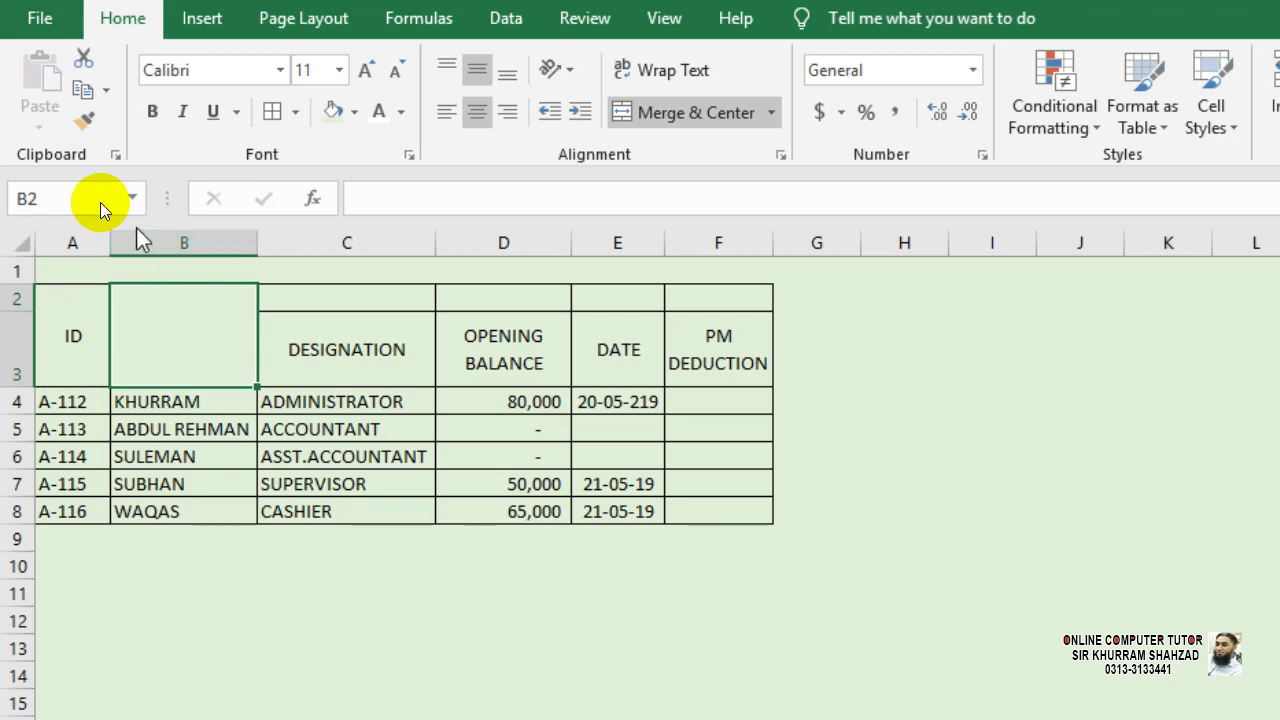
{"action": "key", "text": "ctrl+z"}
- Merge and center the NAME header across B2:B3 and the DESIGNATION header across C2:C3
{"action": "left_click", "coordinate": [171, 334]}
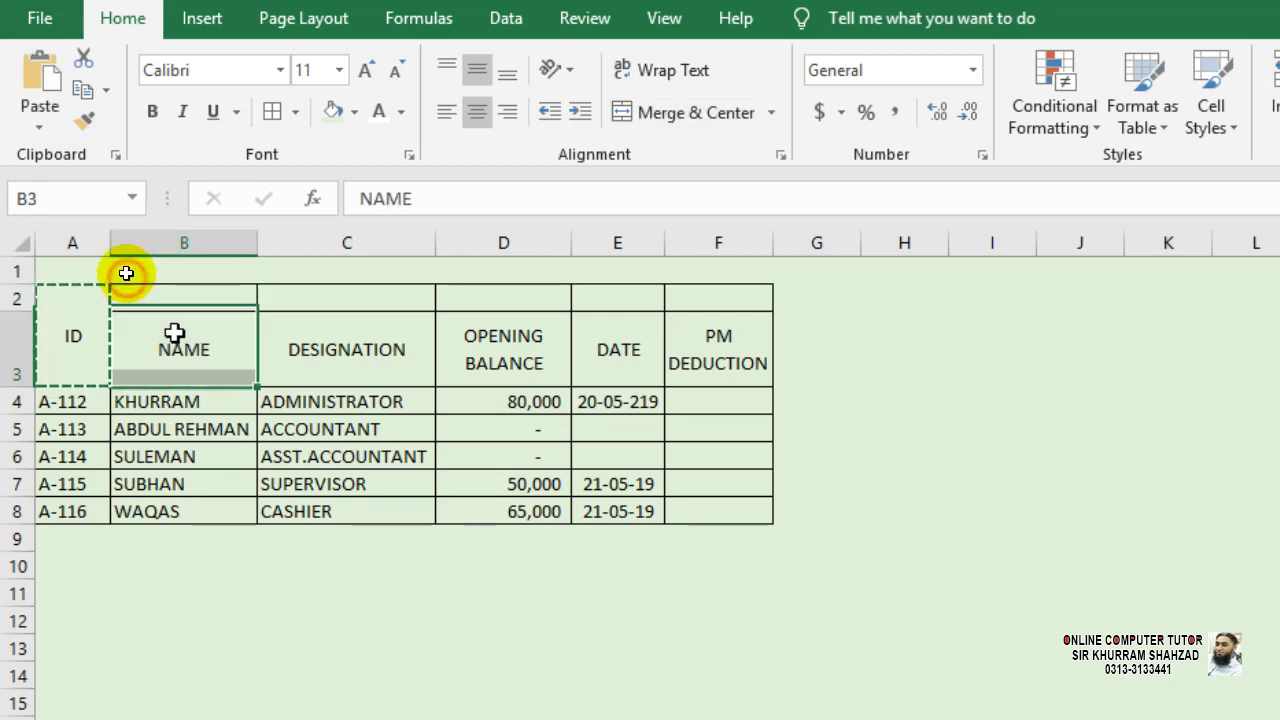
{"action": "left_click_drag", "start_coordinate": [171, 297], "coordinate": [169, 347]}
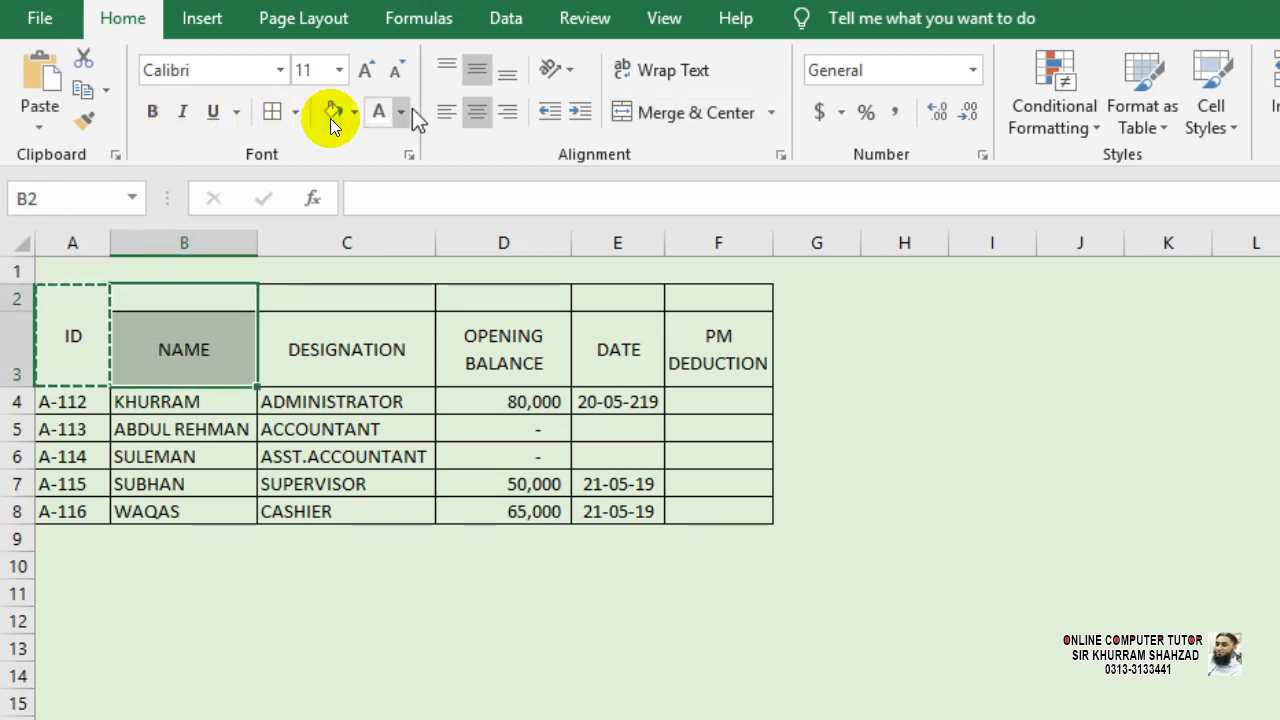
{"action": "left_click", "coordinate": [680, 108]}
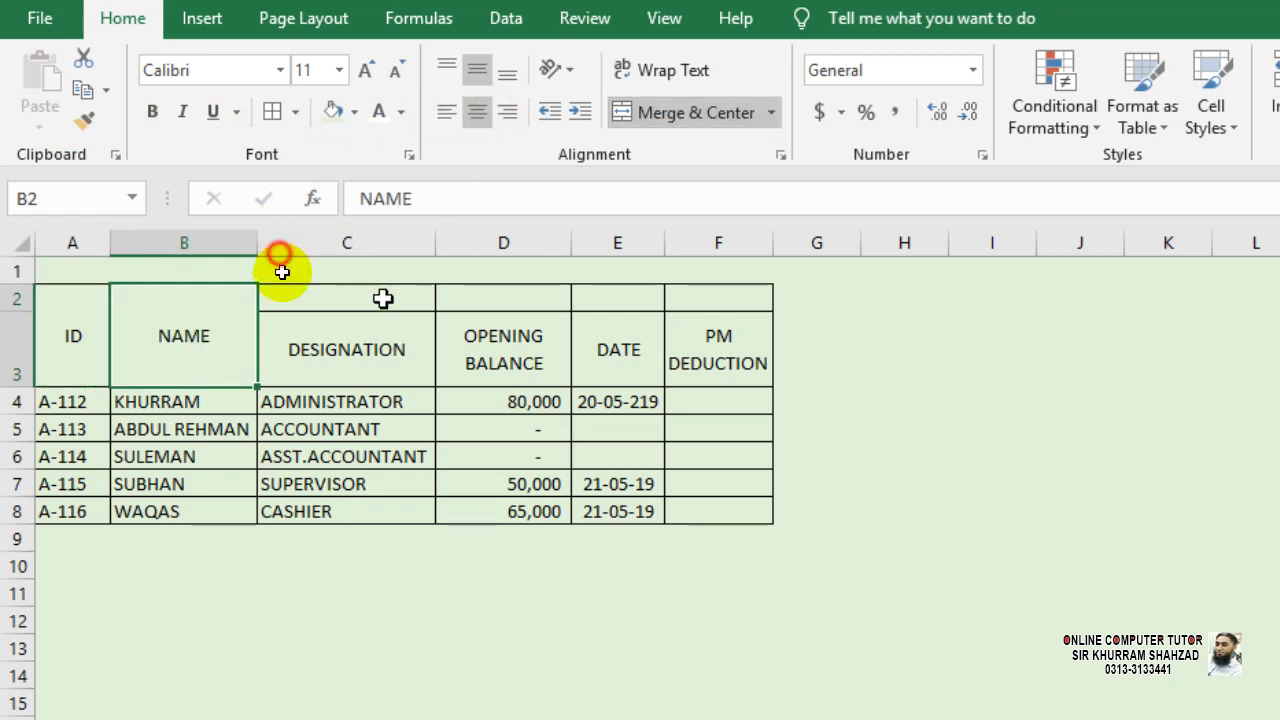
{"action": "left_click_drag", "start_coordinate": [383, 297], "coordinate": [386, 343]}
{"action": "left_click", "coordinate": [664, 127]}
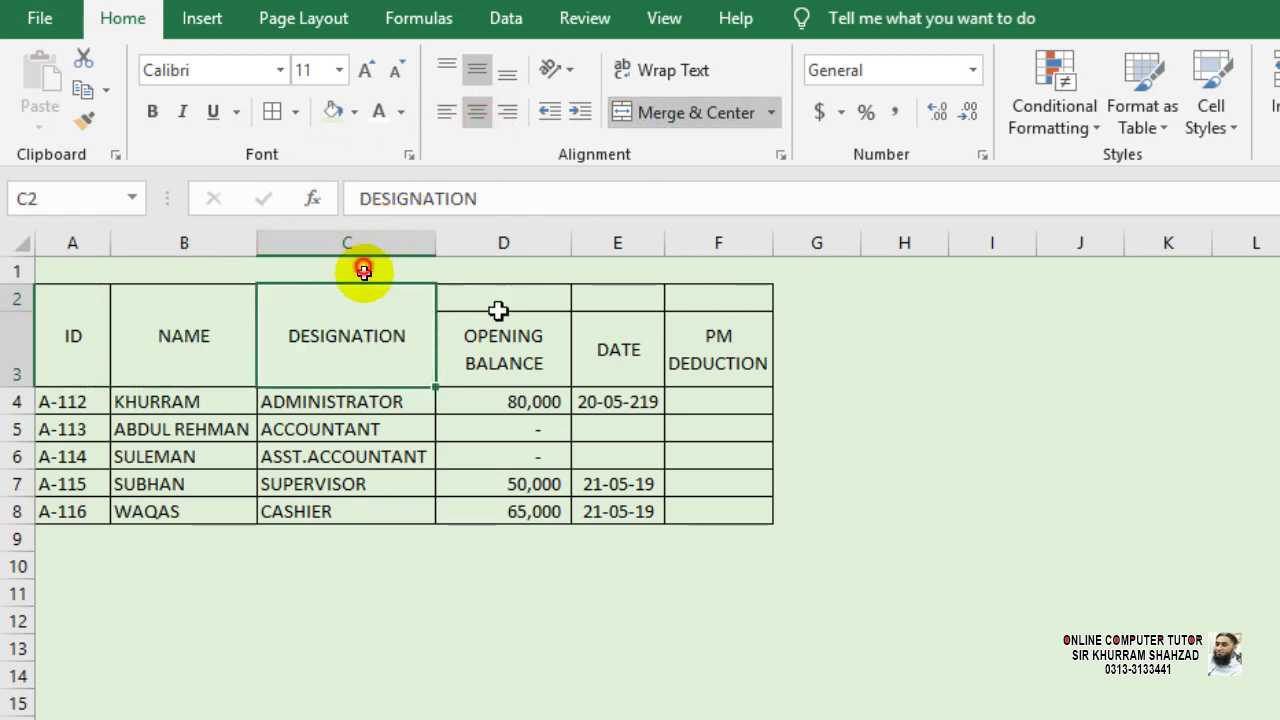
- Merge and center the OPENING BALANCE, DATE and PM DEDUCTION headers across rows 2 and 3, and reduce row 3's height
{"action": "left_click_drag", "start_coordinate": [497, 299], "coordinate": [503, 363]}
{"action": "left_click", "coordinate": [676, 118]}
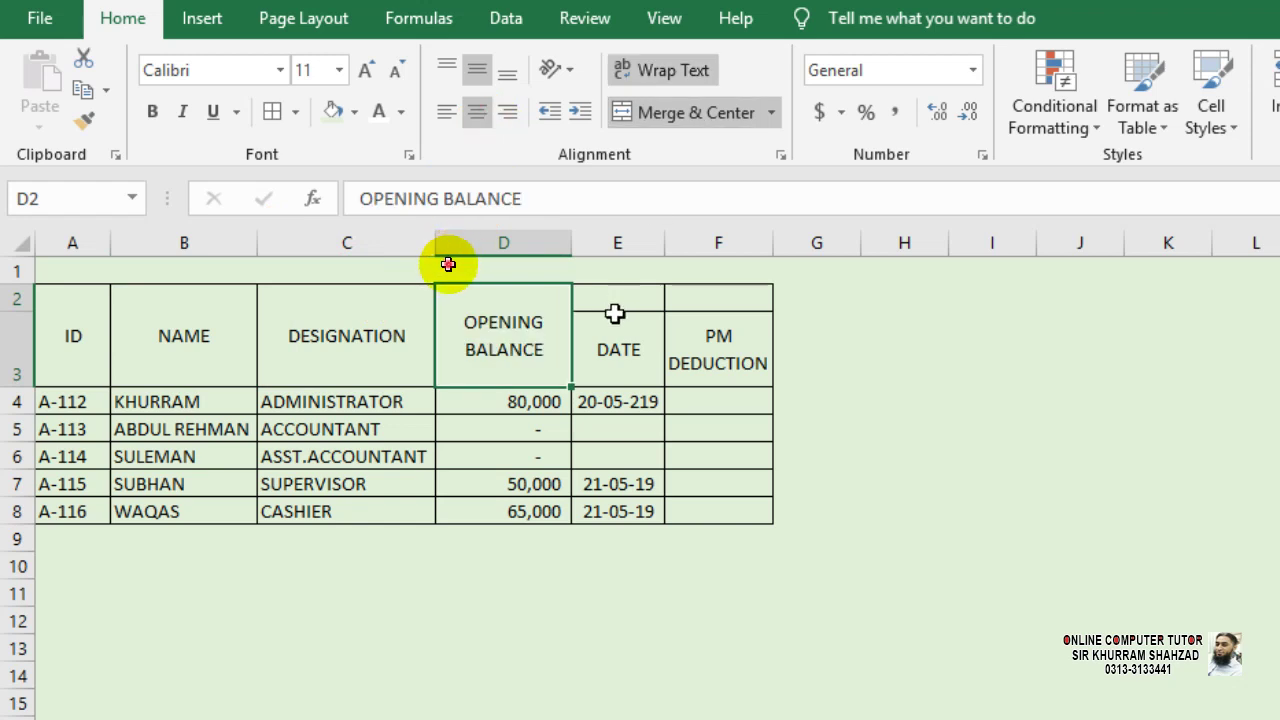
{"action": "left_click_drag", "start_coordinate": [614, 314], "coordinate": [608, 306]}
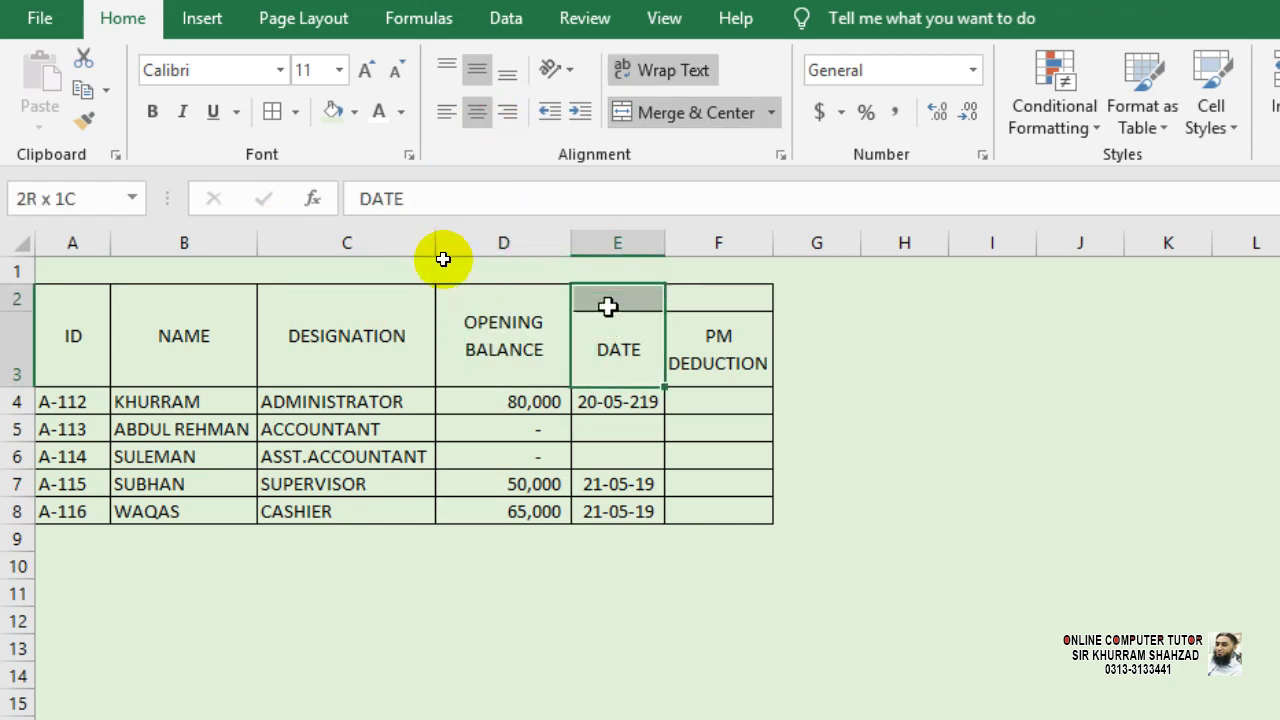
{"action": "left_click", "coordinate": [714, 112]}
{"action": "left_click_drag", "start_coordinate": [698, 297], "coordinate": [700, 366]}
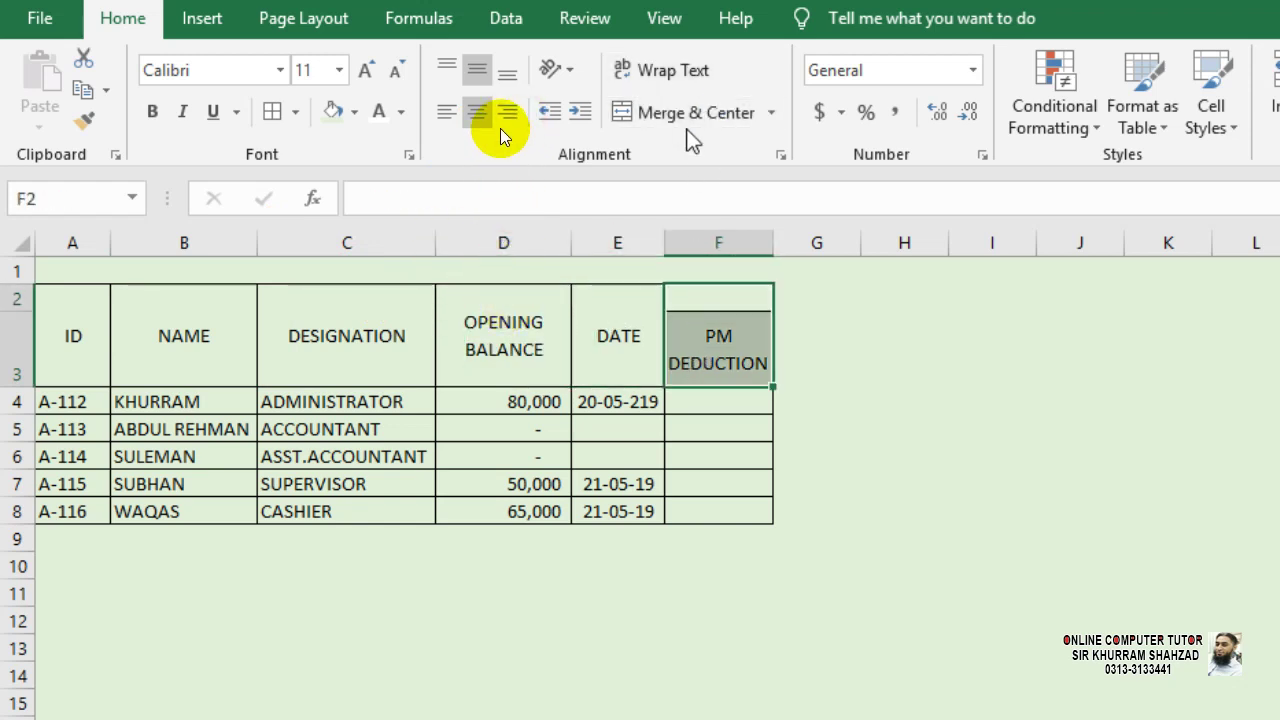
{"action": "left_click", "coordinate": [686, 118]}
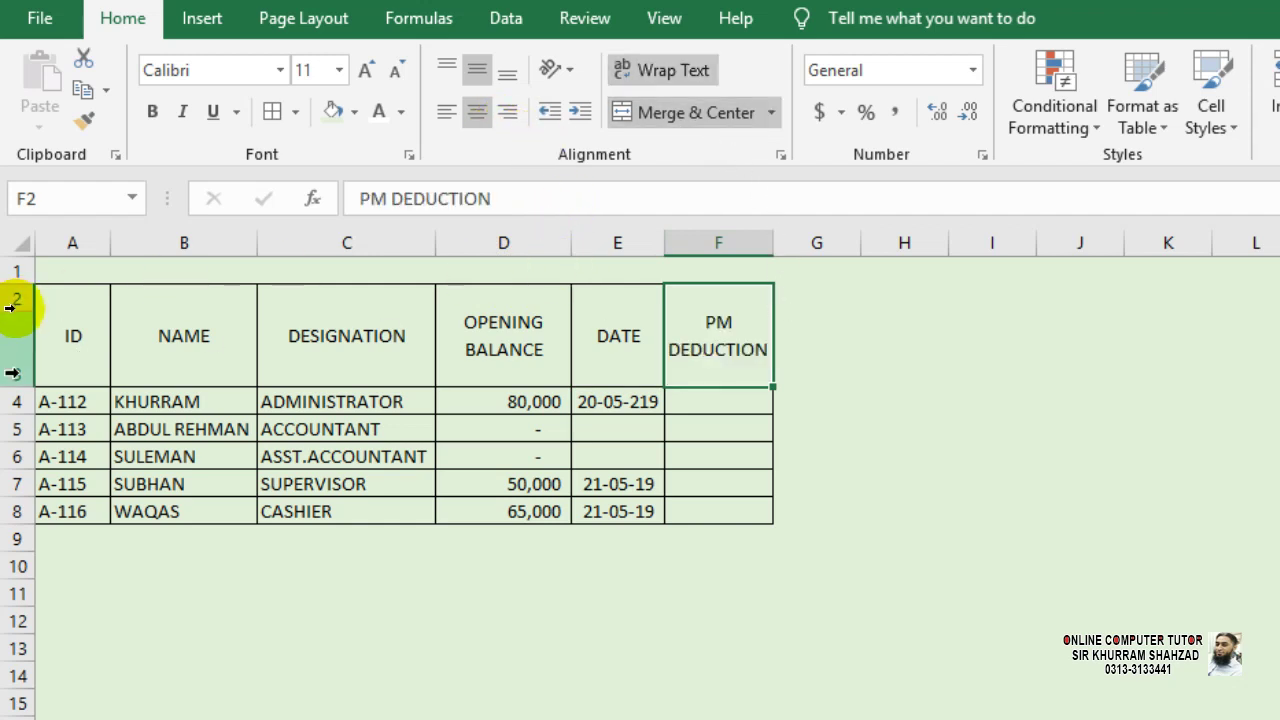
{"action": "left_click_drag", "start_coordinate": [18, 390], "coordinate": [5, 351]}
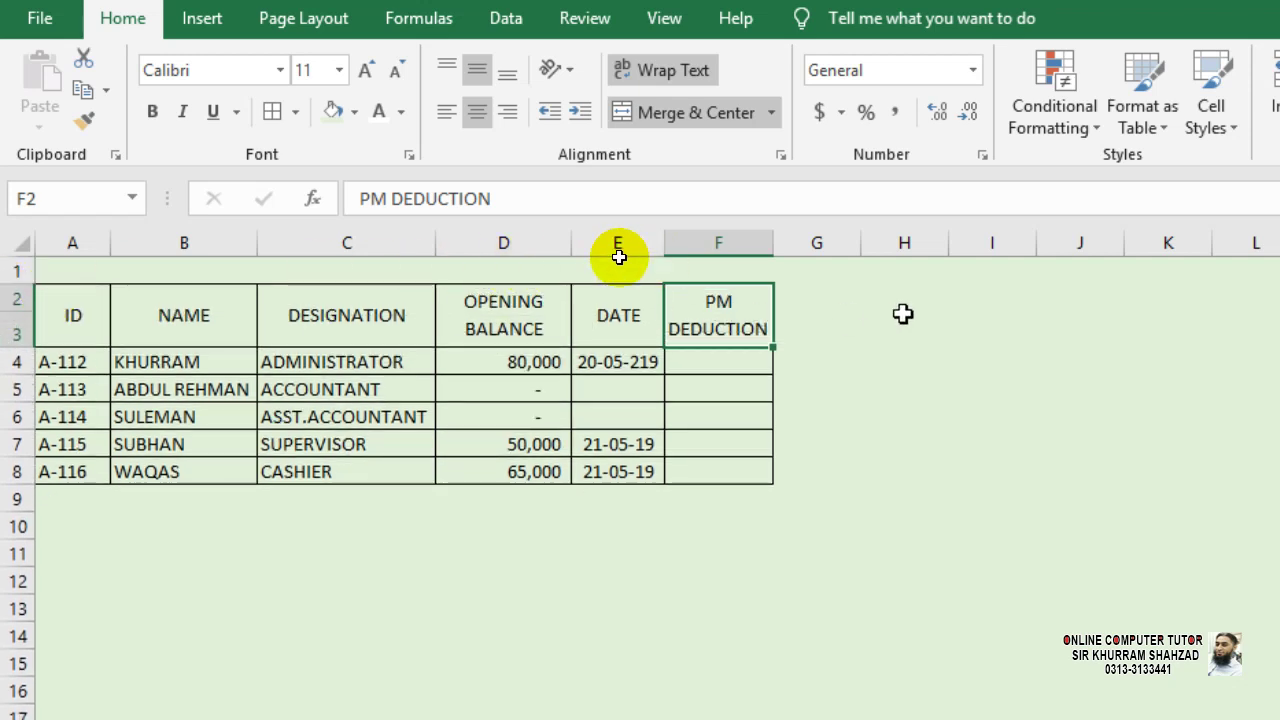
- Enter the heading DEDUCTION in G2, beside the PM DEDUCTION header
{"action": "left_click", "coordinate": [830, 302]}
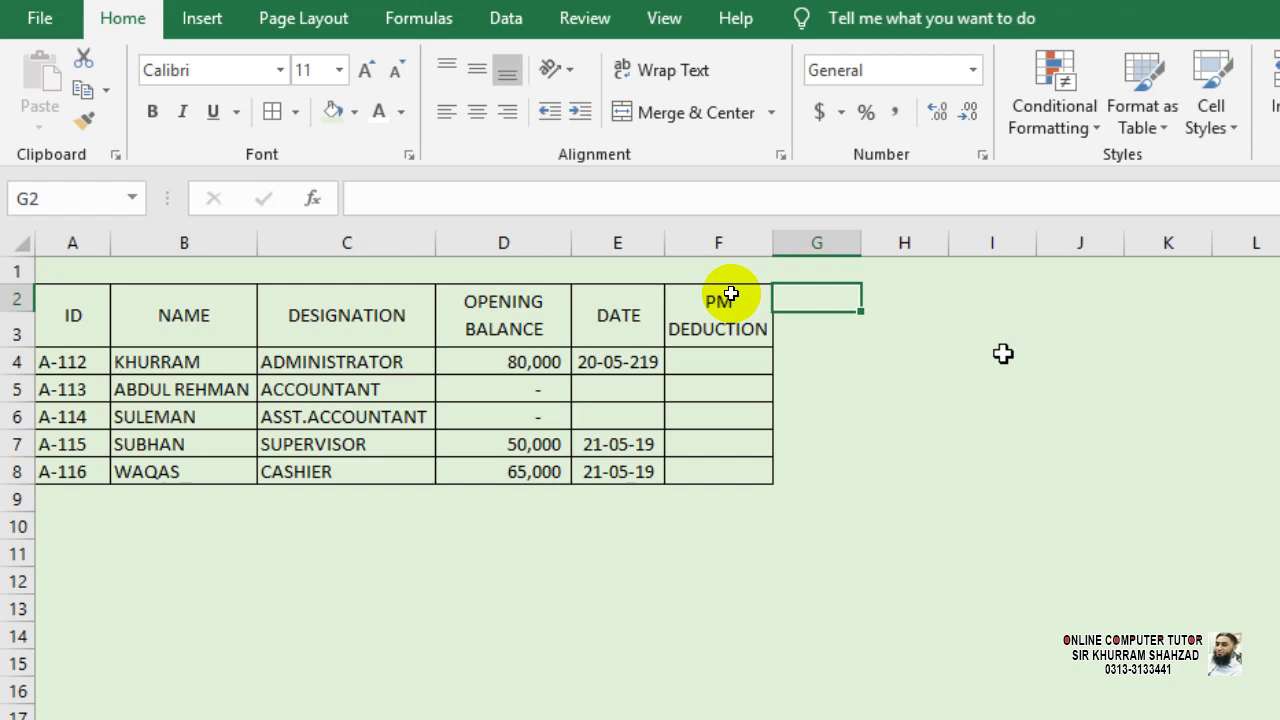
{"action": "key", "text": "Down"}
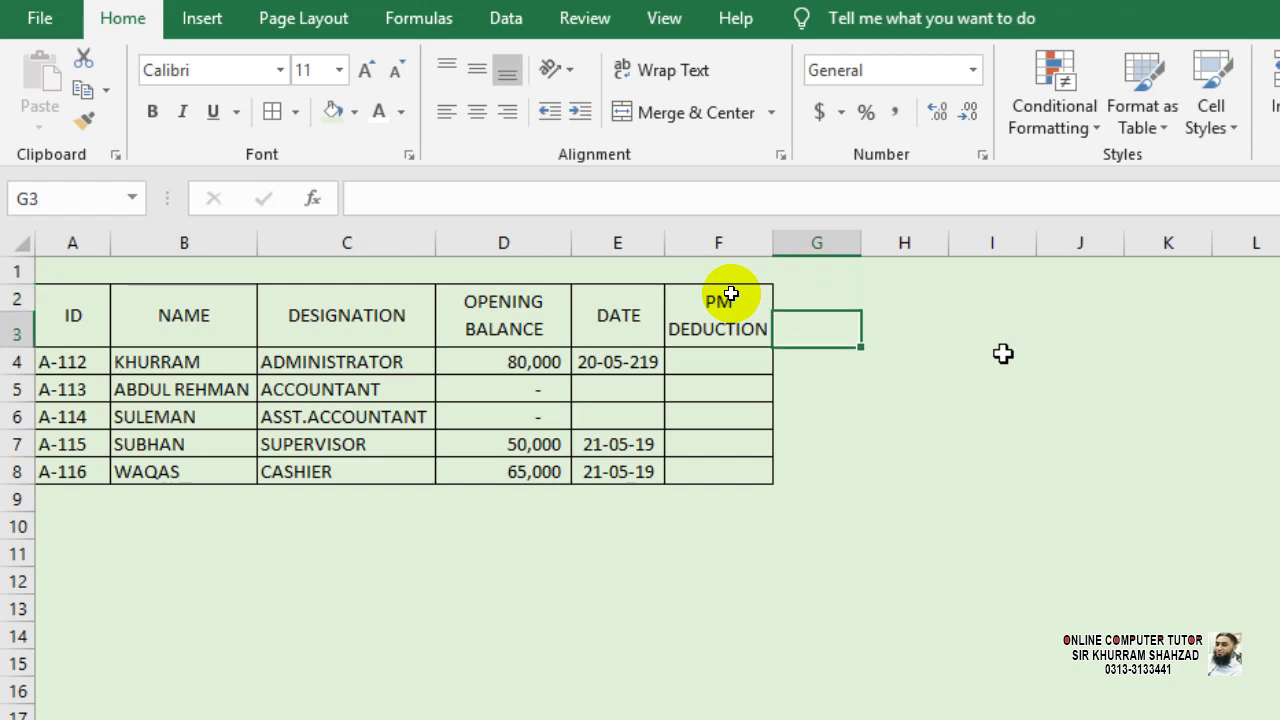
{"action": "key", "text": "Up"}
{"action": "type", "text": "DE"}
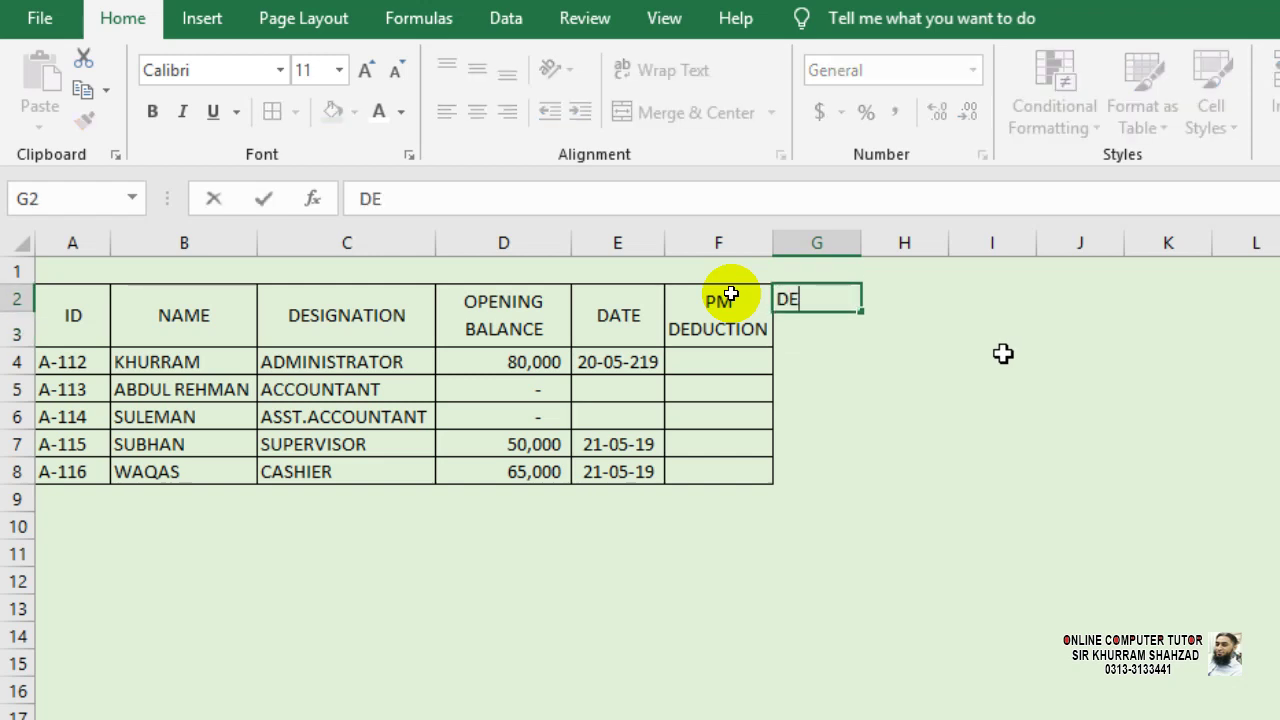
{"action": "type", "text": "D"}
{"action": "type", "text": "UCTION"}
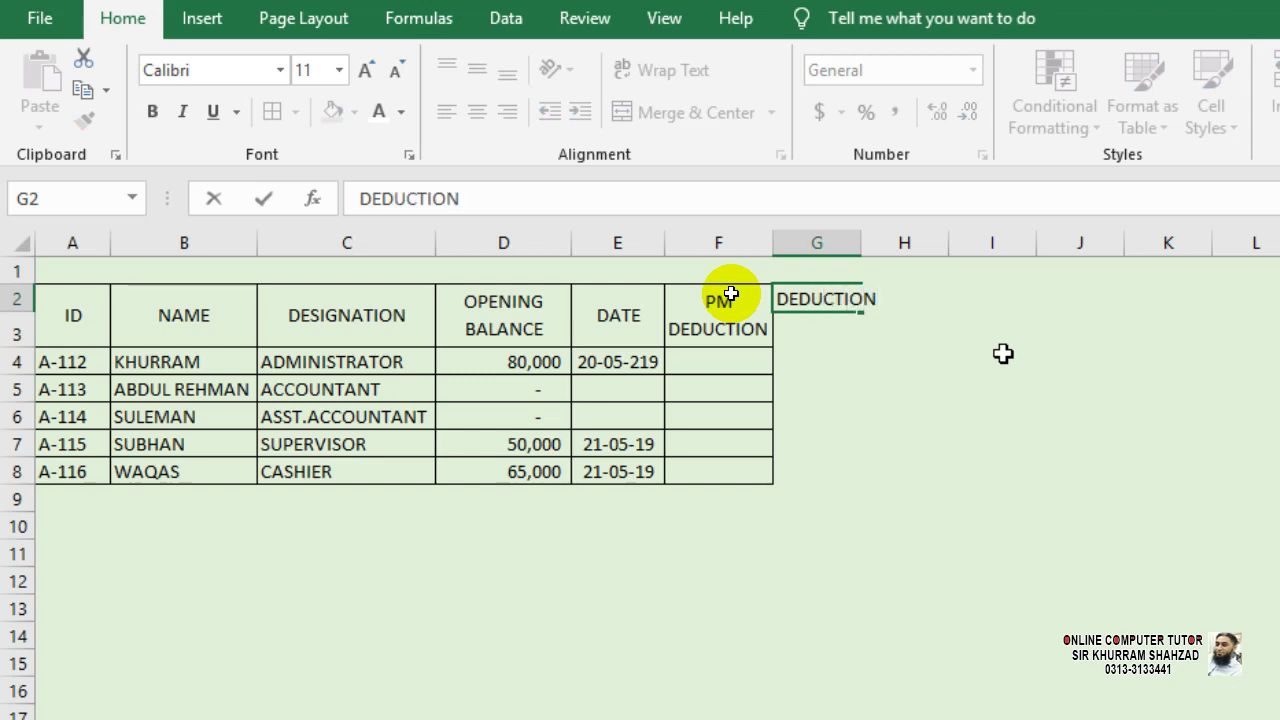
{"action": "key", "text": "Return"}
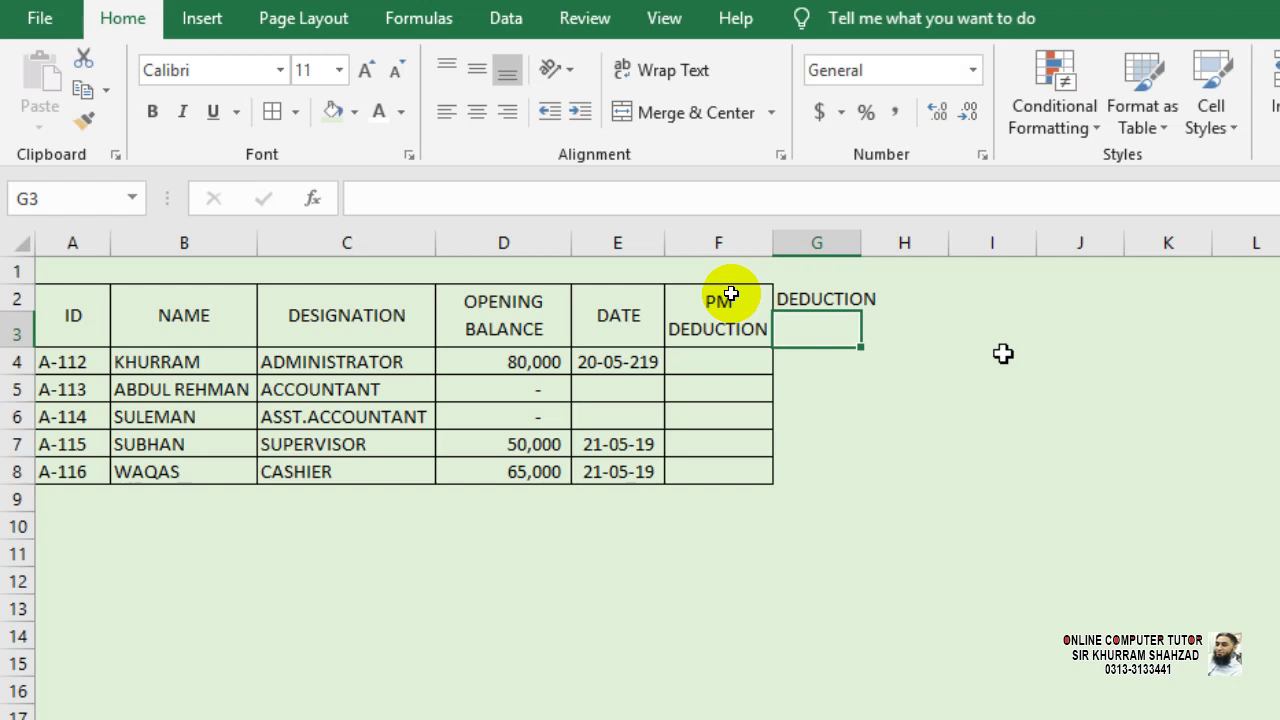
- Enter the date 01-05-2019 in G3 under the DEDUCTION heading, and clear it again
{"action": "key", "text": "Down"}
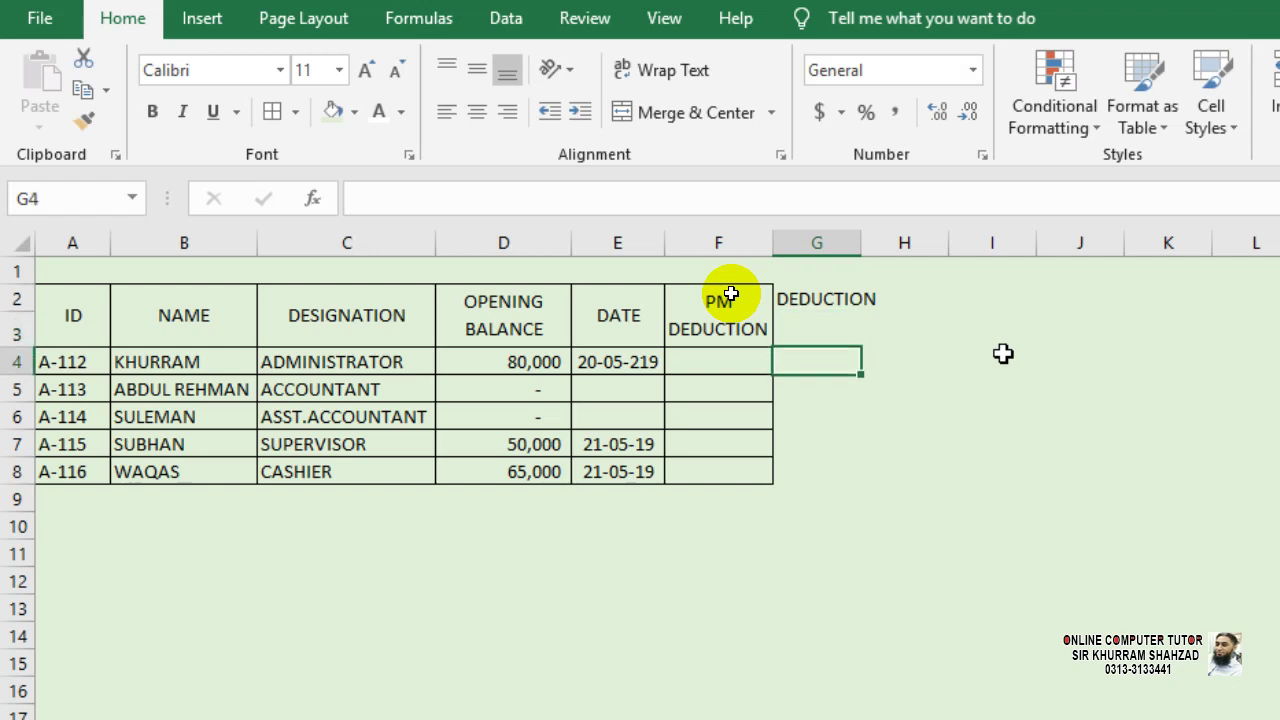
{"action": "key", "text": "Up"}
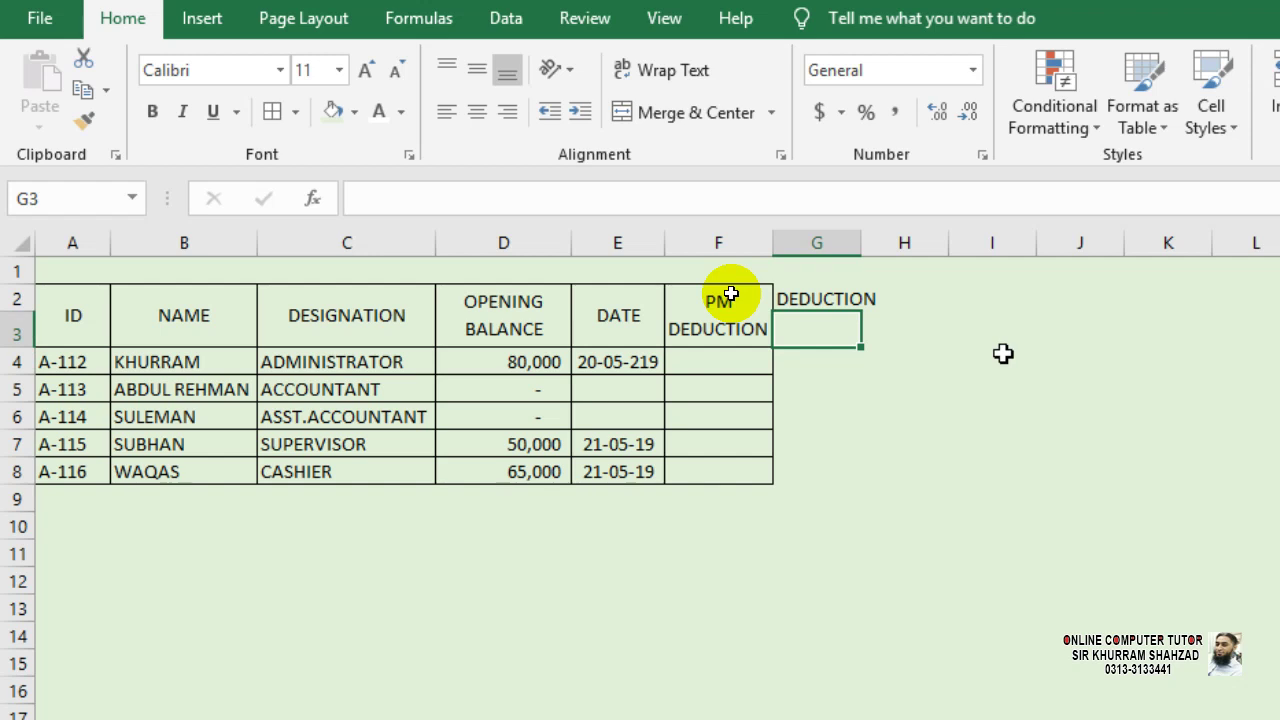
{"action": "type", "text": "01-05"}
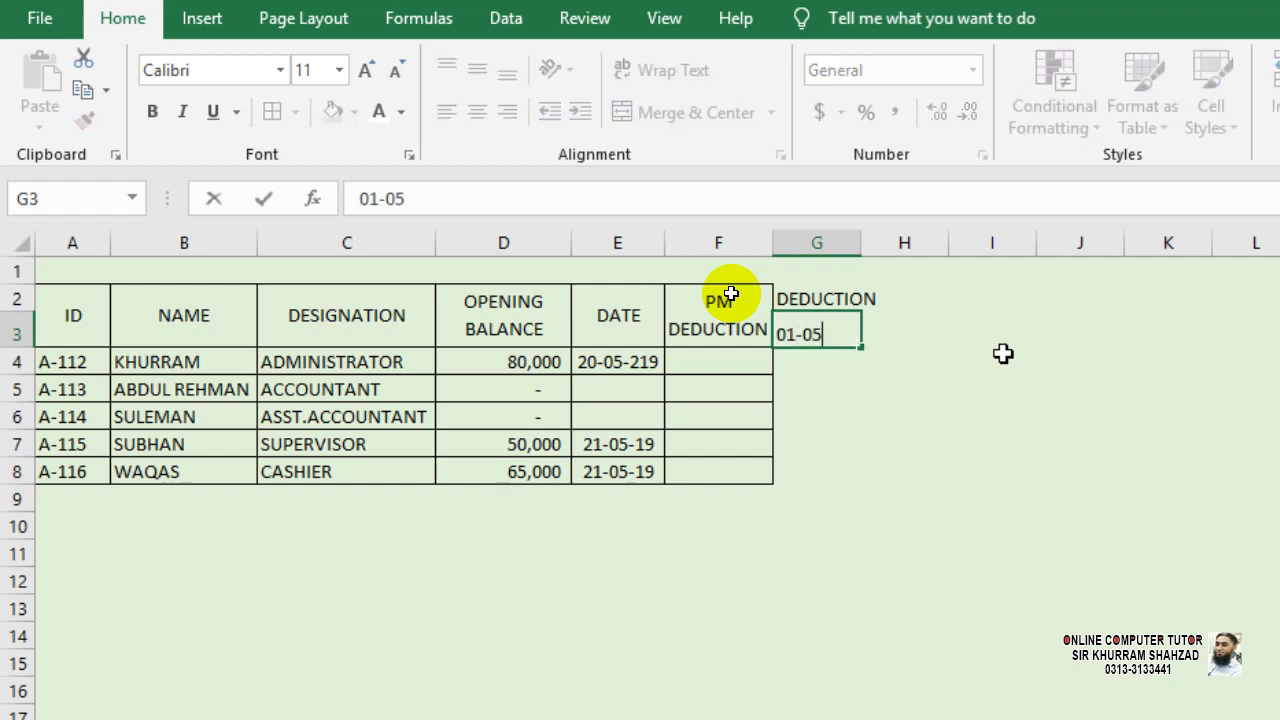
{"action": "type", "text": "-2019"}
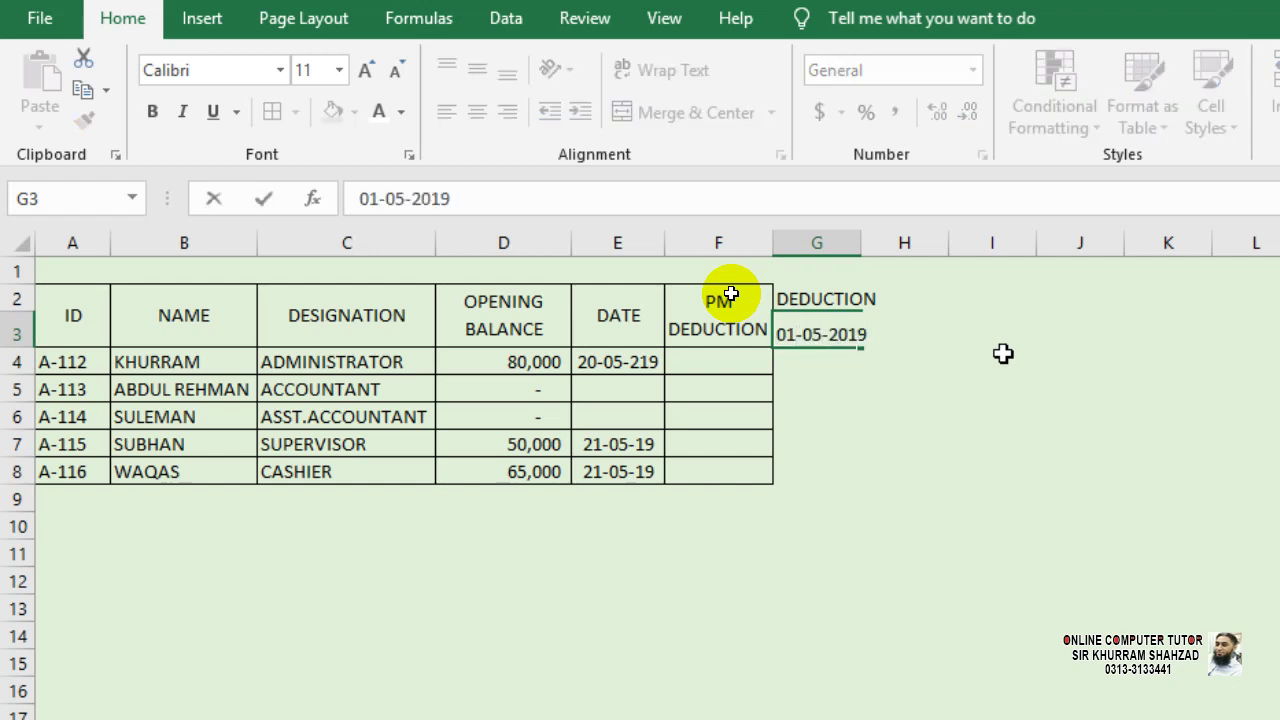
{"action": "key", "text": "Return"}
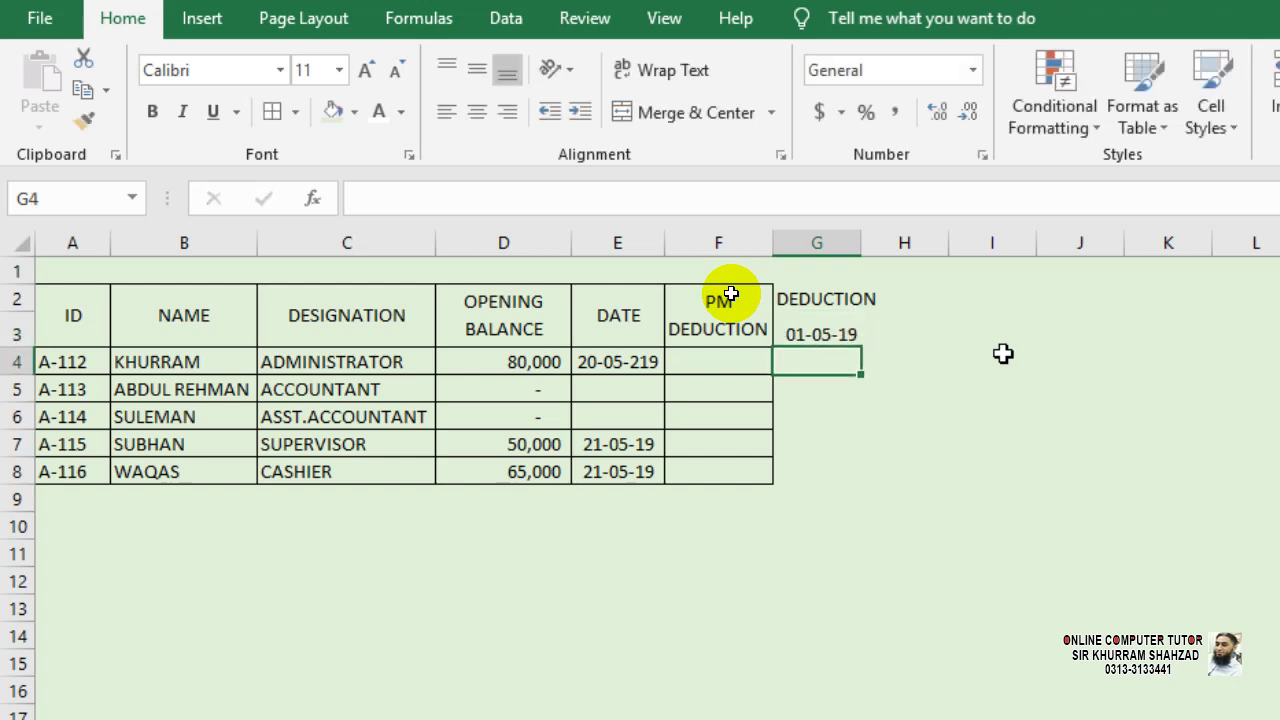
{"action": "key", "text": "Up"}
{"action": "key", "text": "Delete"}
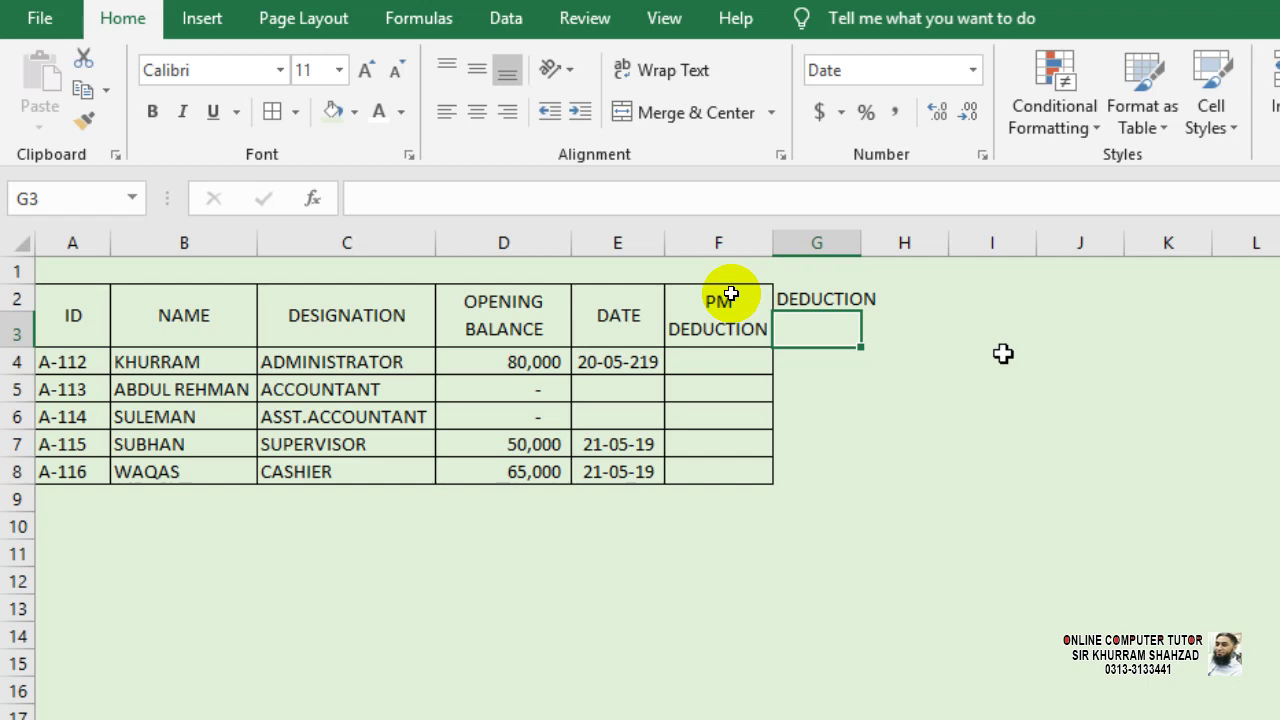
- Enter the first deduction month, 01-06-2019, in G3 under the DEDUCTION heading
{"action": "type", "text": "01-"}
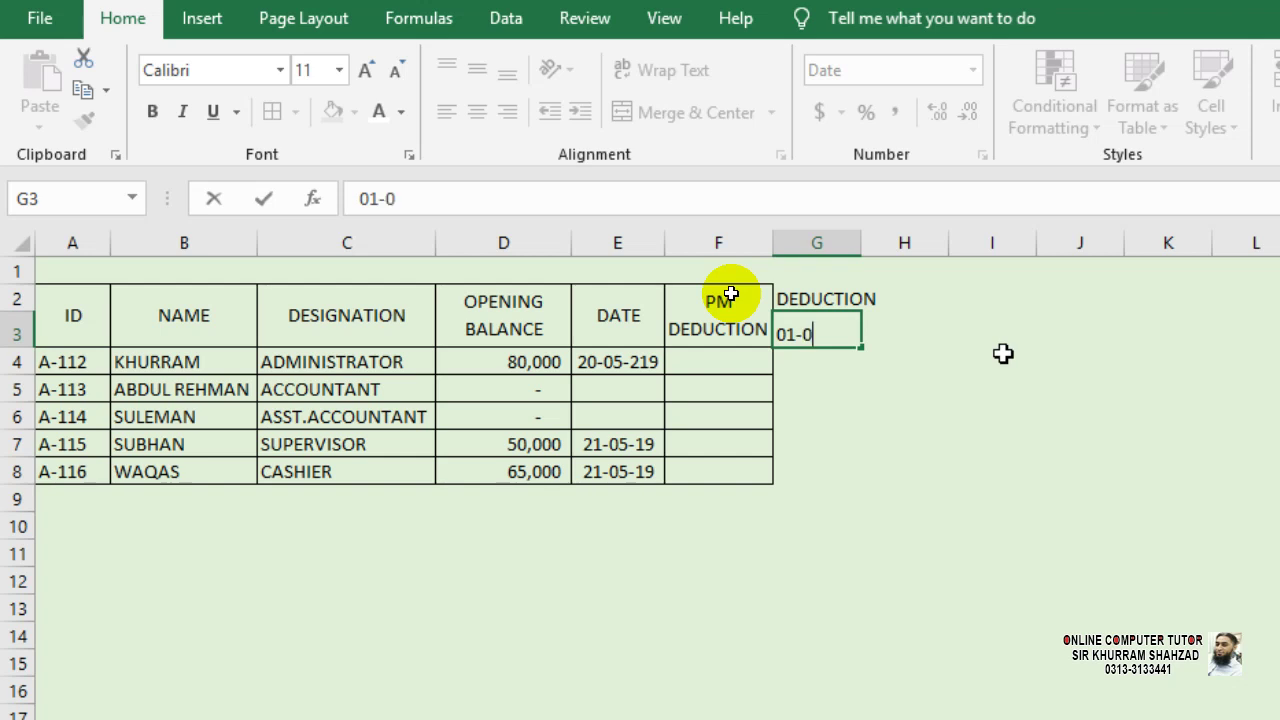
{"action": "type", "text": "06-218"}
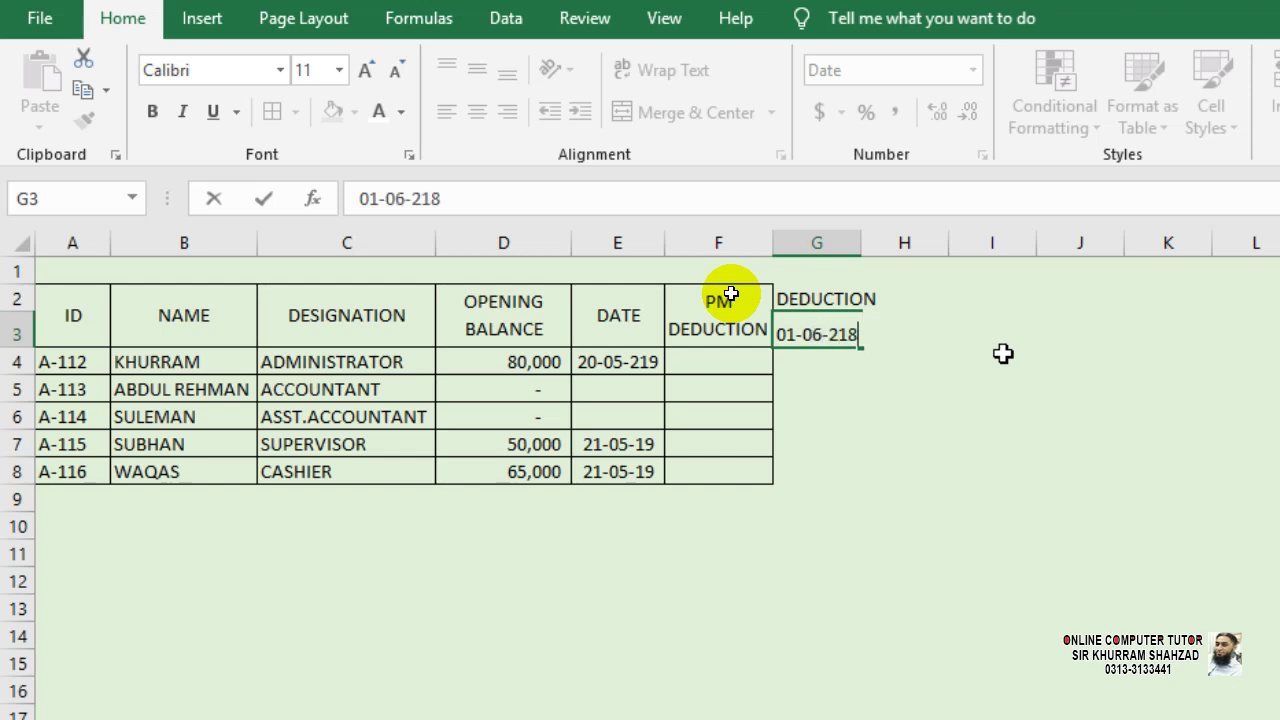
{"action": "key", "text": "BackSpace"}
{"action": "type", "text": "01-06-"}
{"action": "type", "text": "19"}
{"action": "key", "text": "Return"}
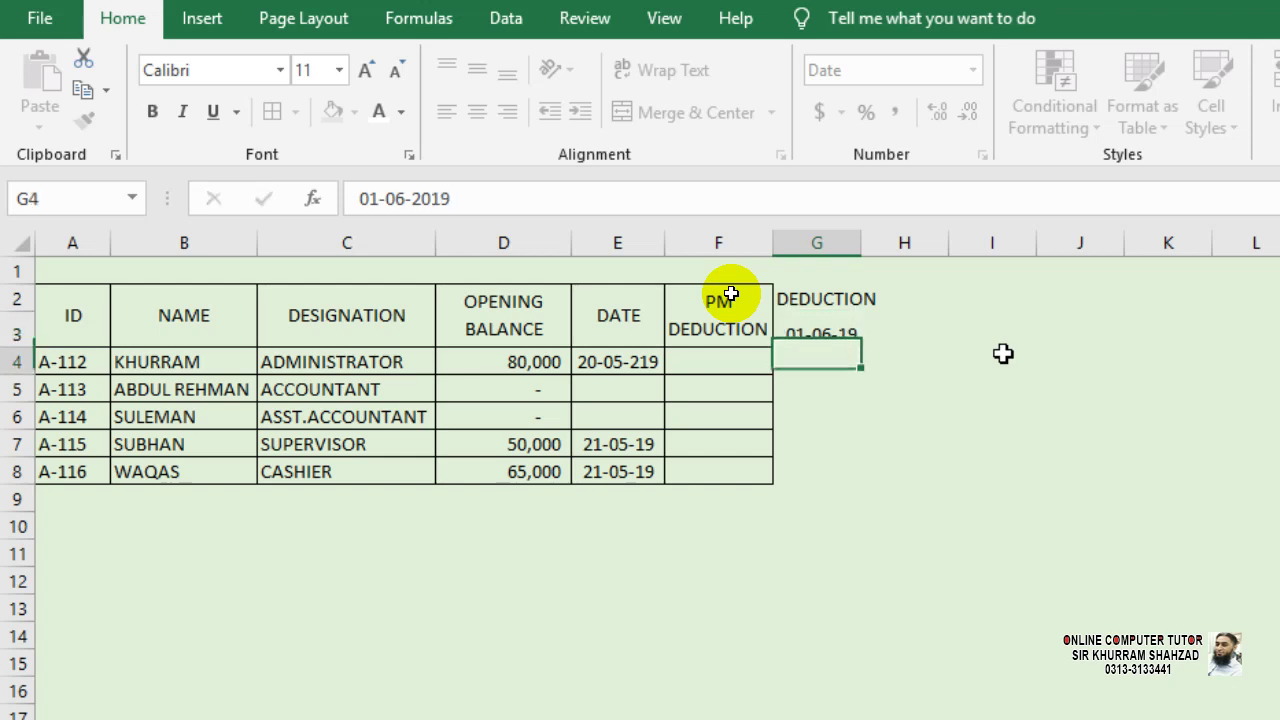
- Correct the administrator's loan date in E4 to 20-05-19
{"action": "key", "text": "Left"}
{"action": "key", "text": "Left"}
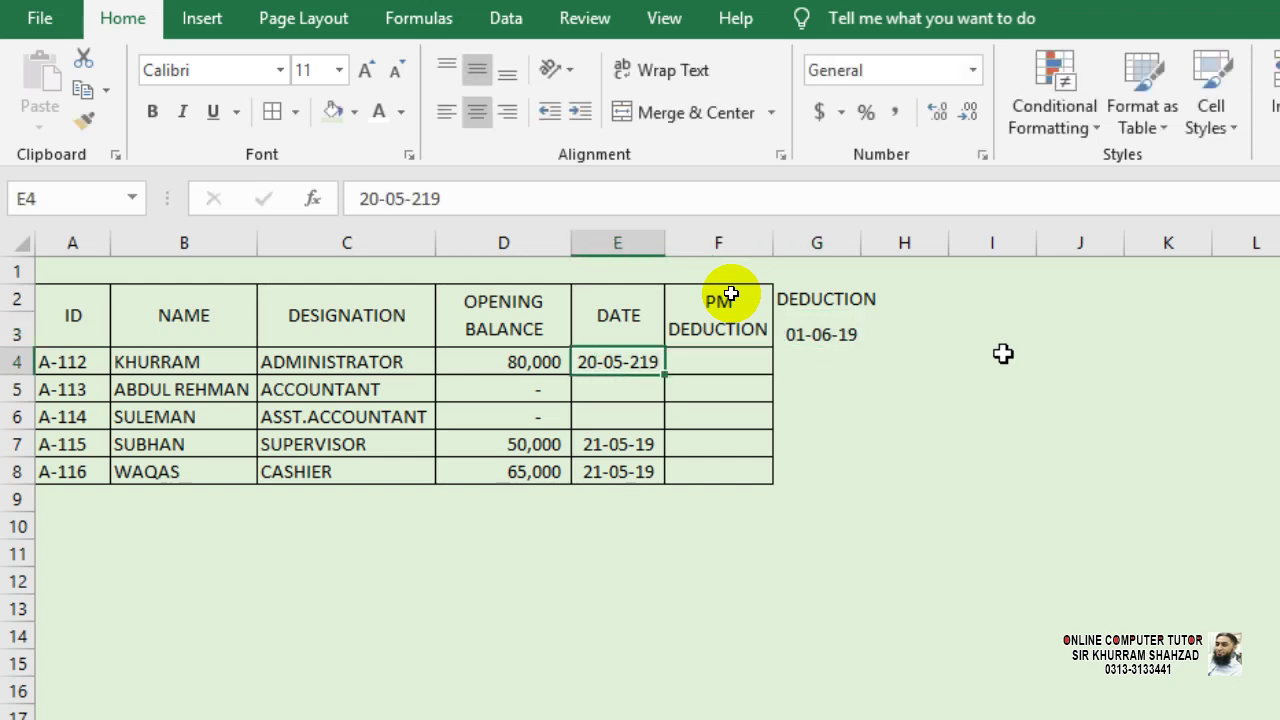
{"action": "key", "text": "F2"}
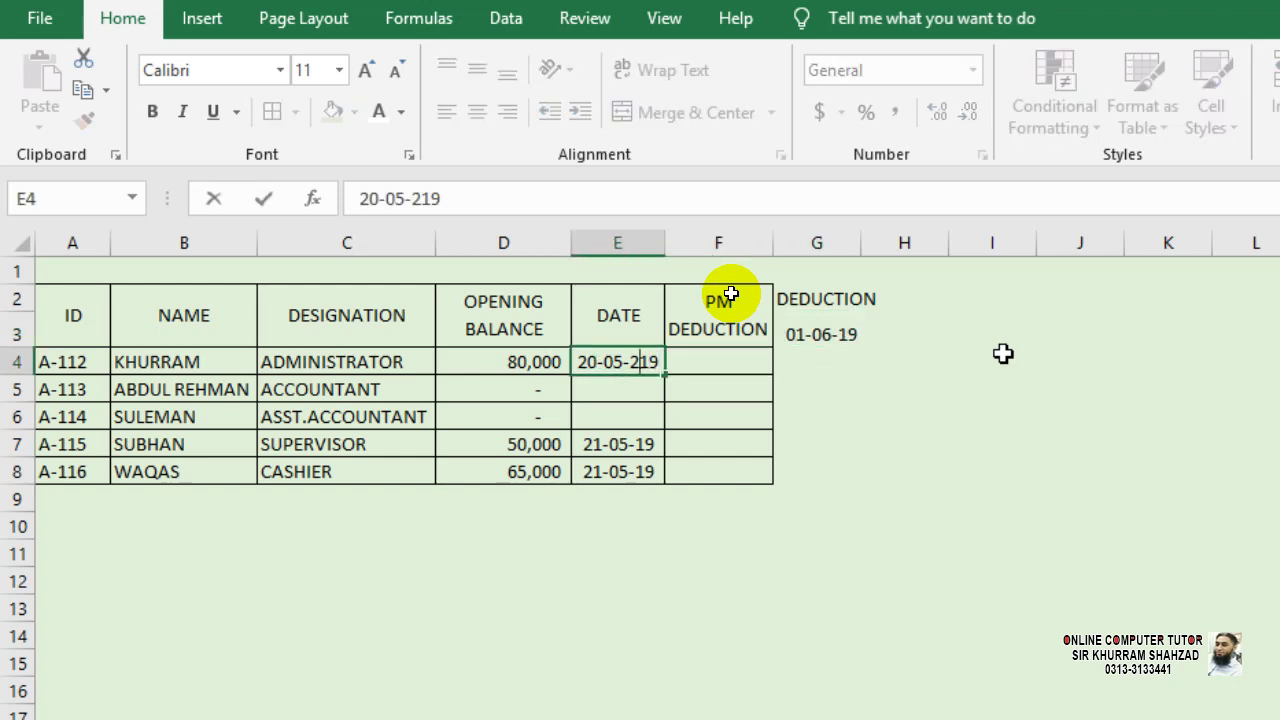
{"action": "key", "text": "Left"}
{"action": "key", "text": "Left"}
{"action": "key", "text": "BackSpace"}
{"action": "key", "text": "Return"}
- Enter the second deduction month, 01-07-2019, in H3 next to the first one
{"action": "key", "text": "Down"}
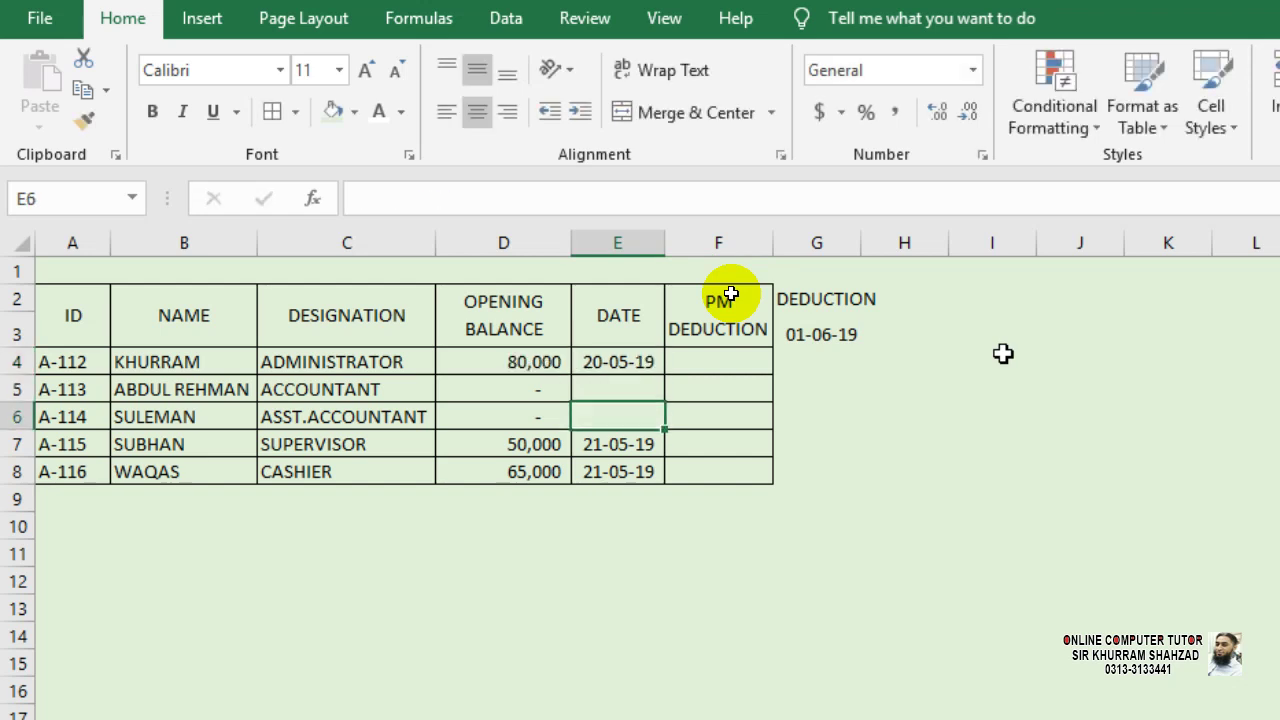
{"action": "key", "text": "Right"}
{"action": "key", "text": "Up"}
{"action": "key", "text": "Up"}
{"action": "key", "text": "Right"}
{"action": "key", "text": "Up"}
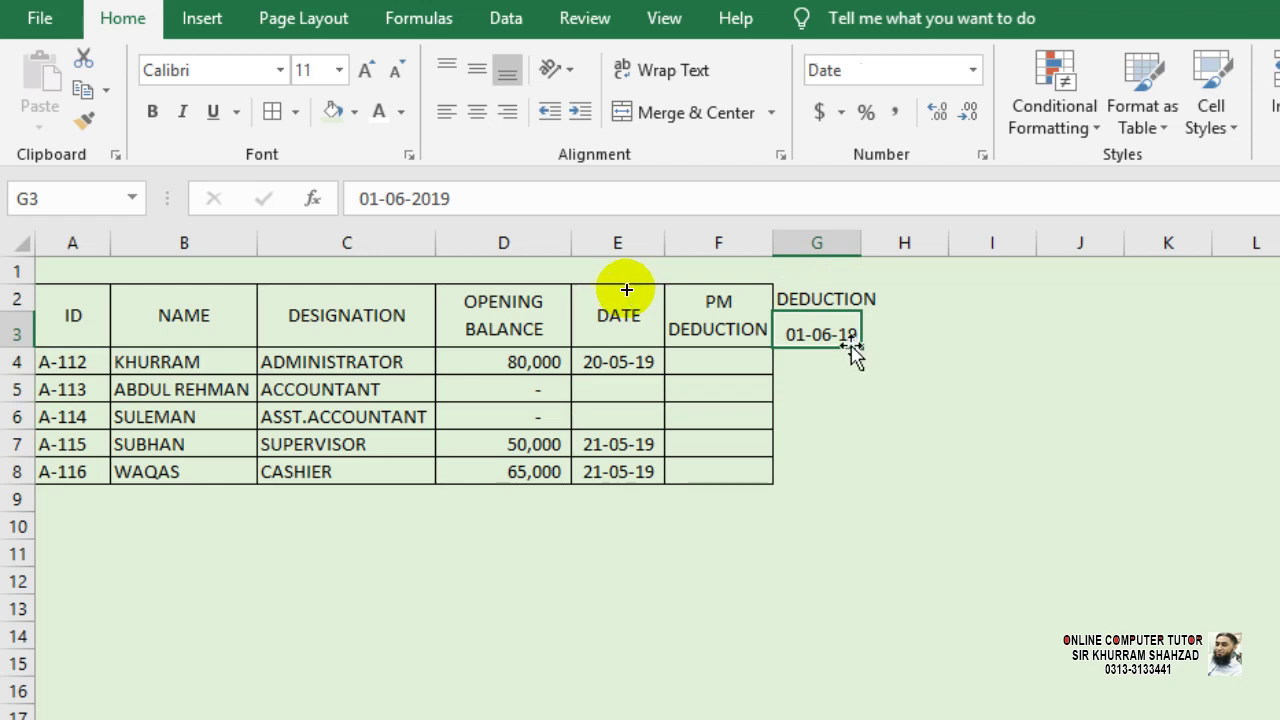
{"action": "key", "text": "Right"}
{"action": "type", "text": "0"}
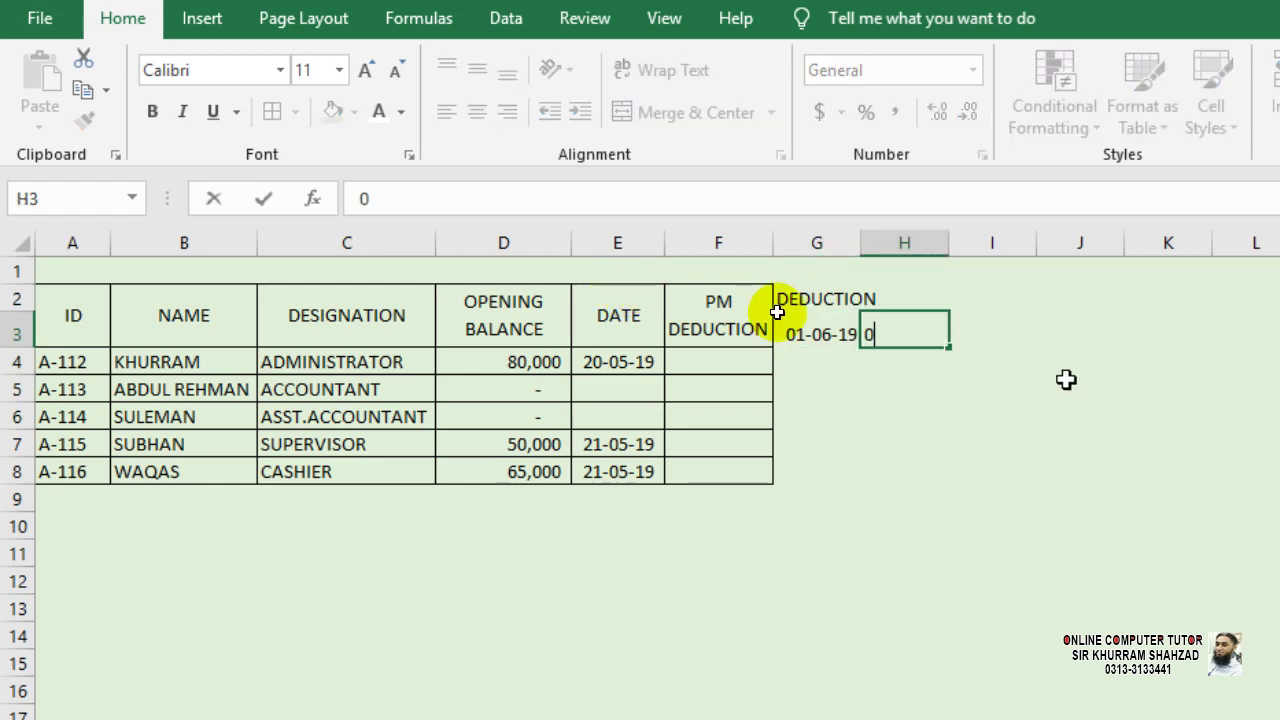
{"action": "type", "text": "1-07-2019"}
{"action": "key", "text": "Return"}
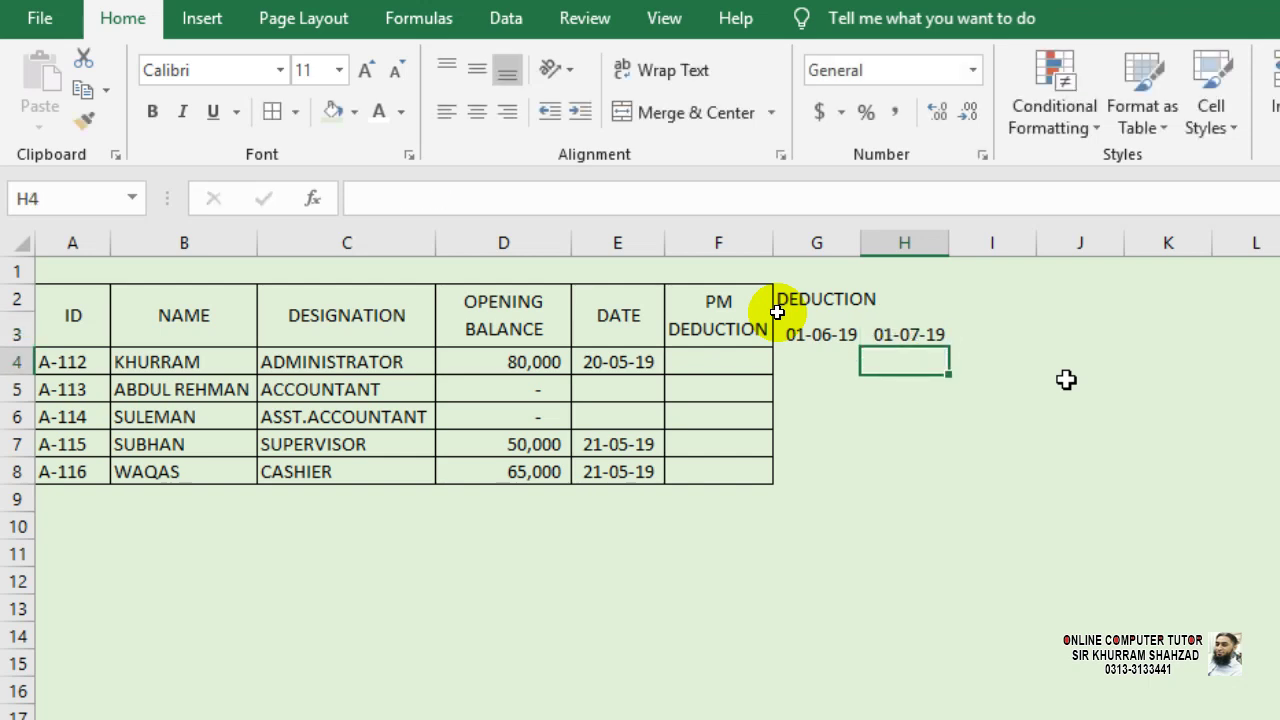
- Extend the monthly date series from G3:H3 across row 3 to column P
{"action": "left_click", "coordinate": [925, 338]}
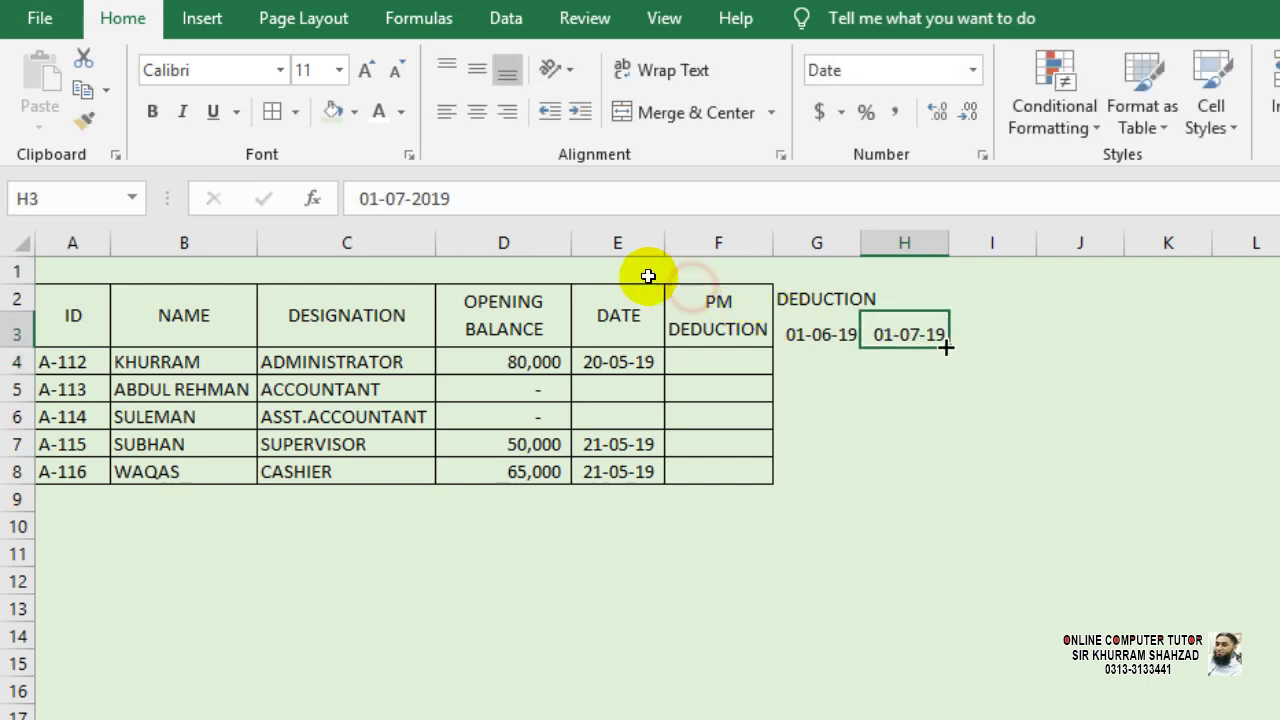
{"action": "left_click_drag", "start_coordinate": [822, 332], "coordinate": [1154, 344]}
{"action": "left_click_drag", "start_coordinate": [1154, 341], "coordinate": [1154, 340]}
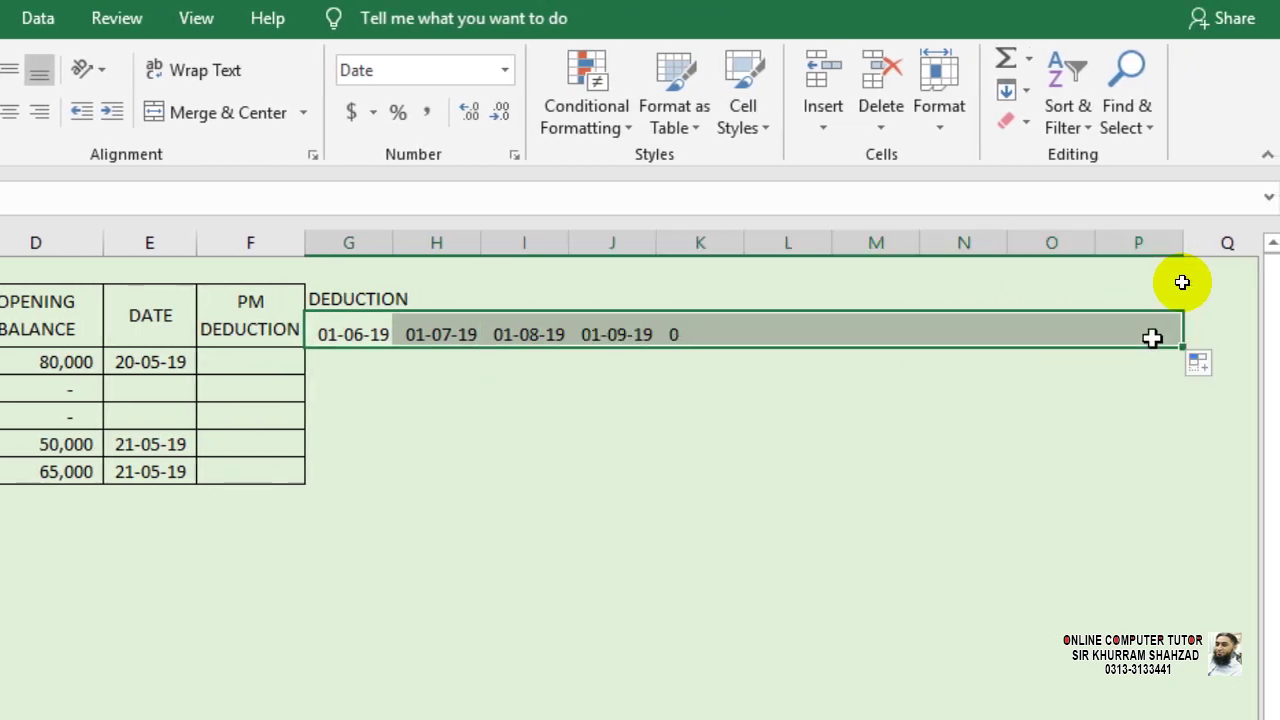
{"action": "left_click", "coordinate": [352, 324]}
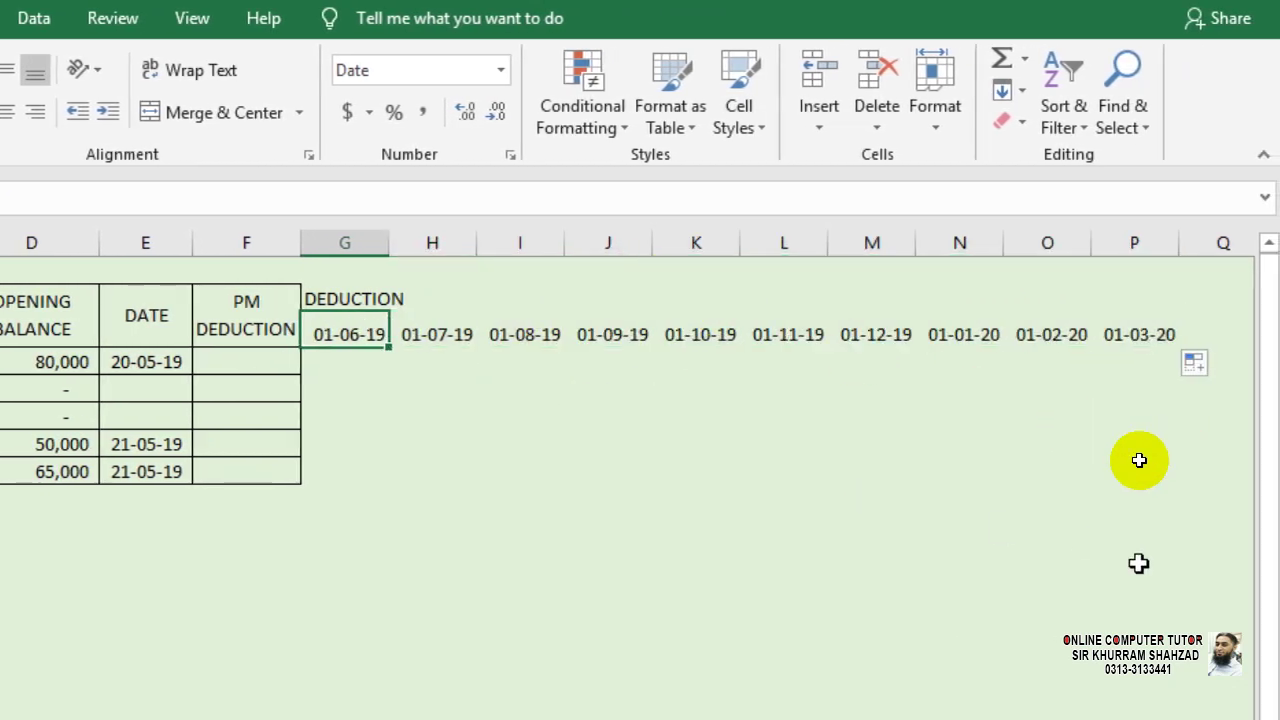
{"action": "key", "text": "Right"}
{"action": "key", "text": "Right"}
{"action": "key", "text": "Right"}
{"action": "key", "text": "Right"}
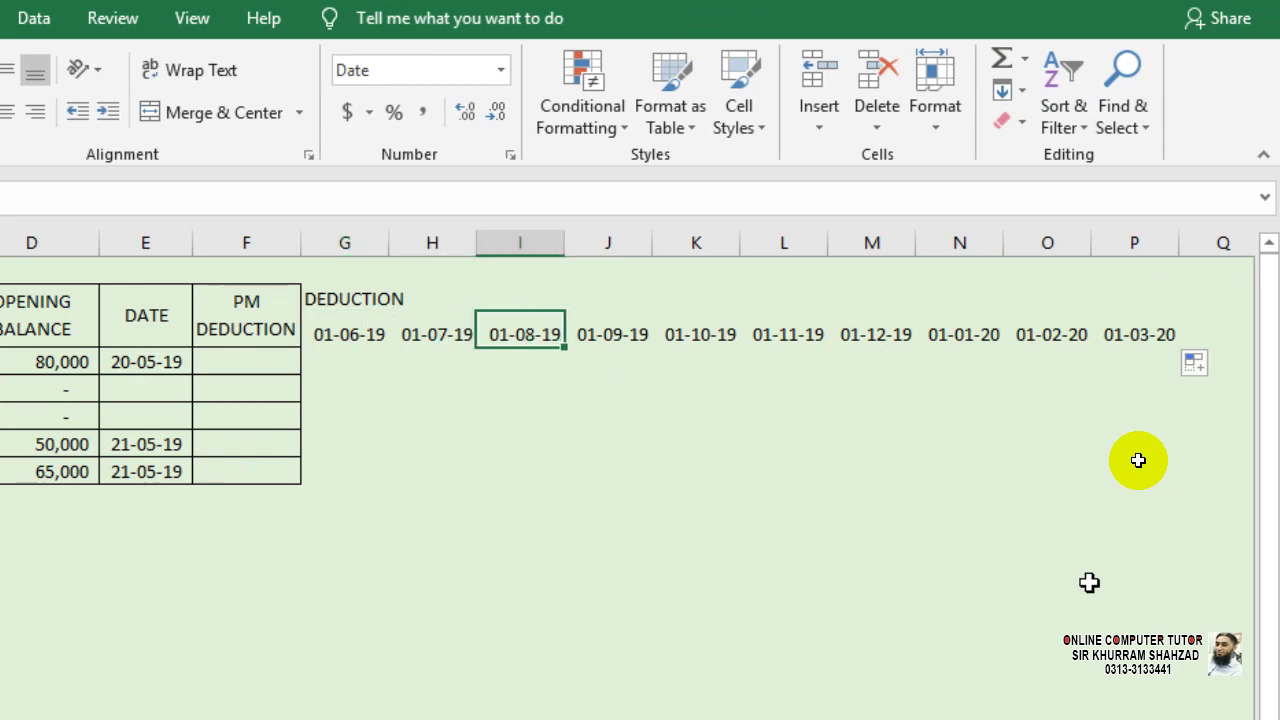
- Extend the monthly date series in row 3 from O3:P3 across to column R, ending with 01-05-20
{"action": "key", "text": "Right"}
{"action": "key", "text": "Right"}
{"action": "key", "text": "Right"}
{"action": "key", "text": "Right"}
{"action": "key", "text": "Right"}
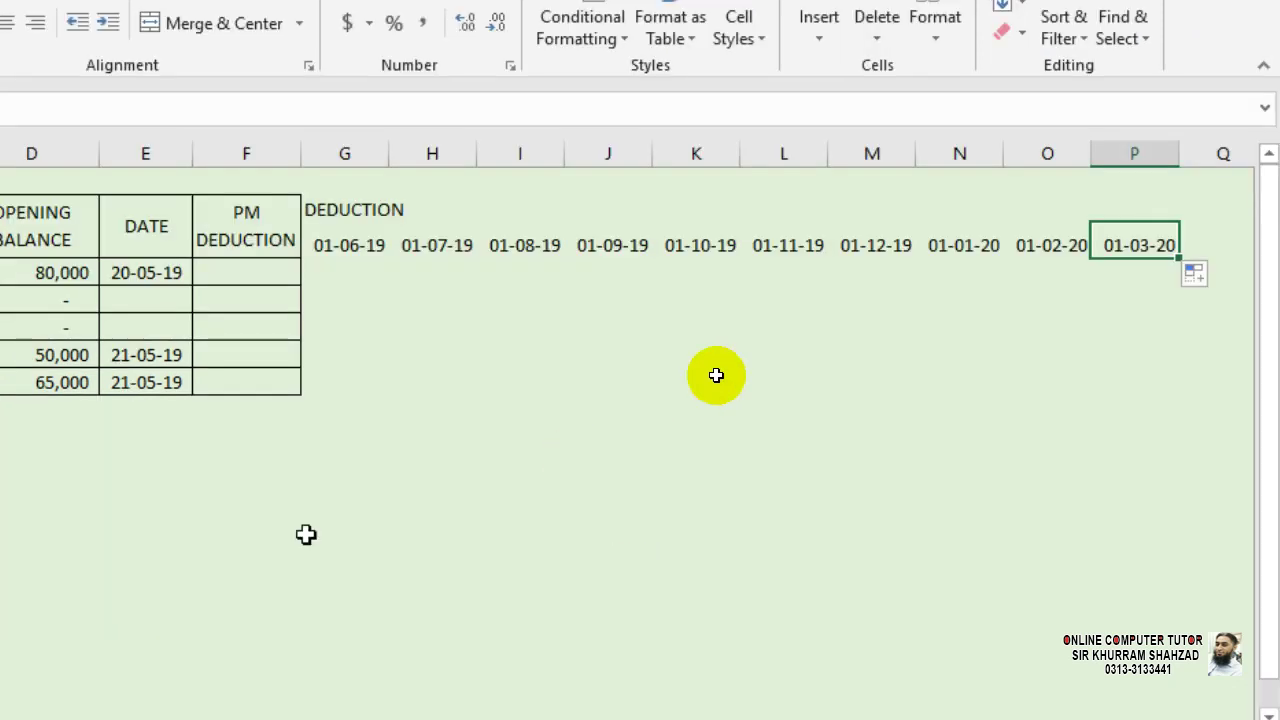
{"action": "left_click_drag", "start_coordinate": [1052, 245], "coordinate": [31, 217]}
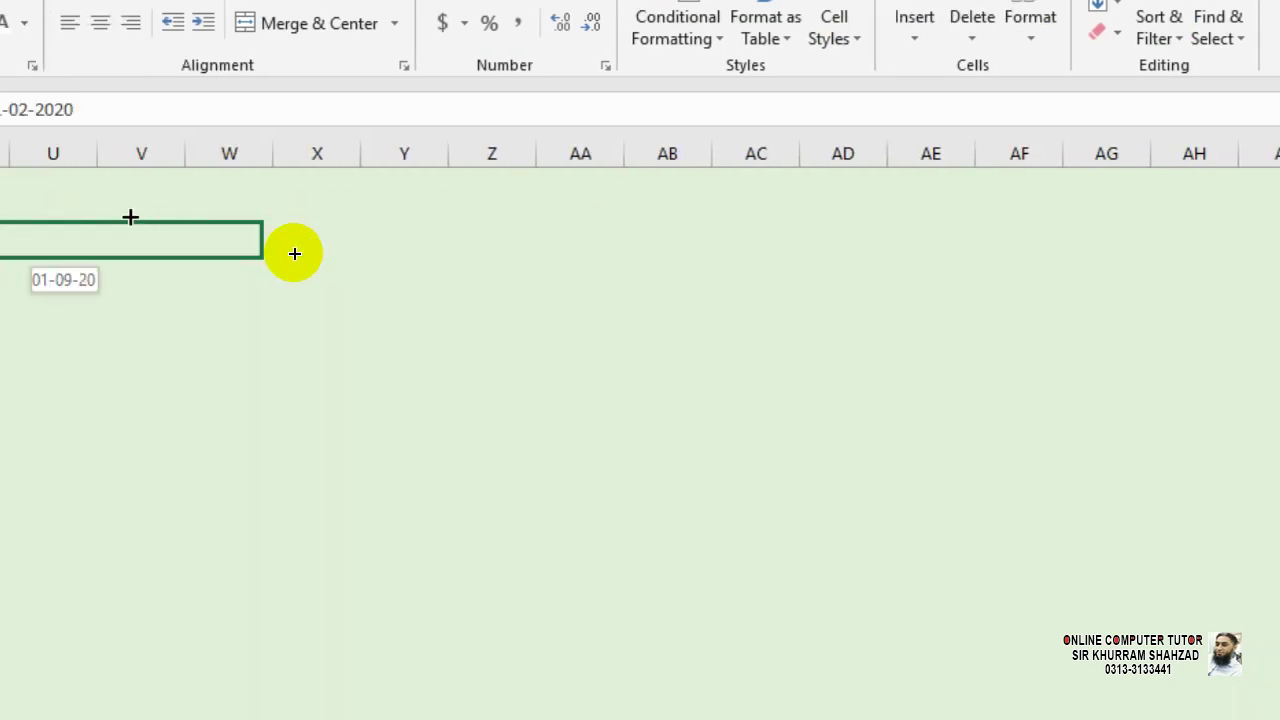
{"action": "left_click_drag", "start_coordinate": [294, 253], "coordinate": [389, 226]}
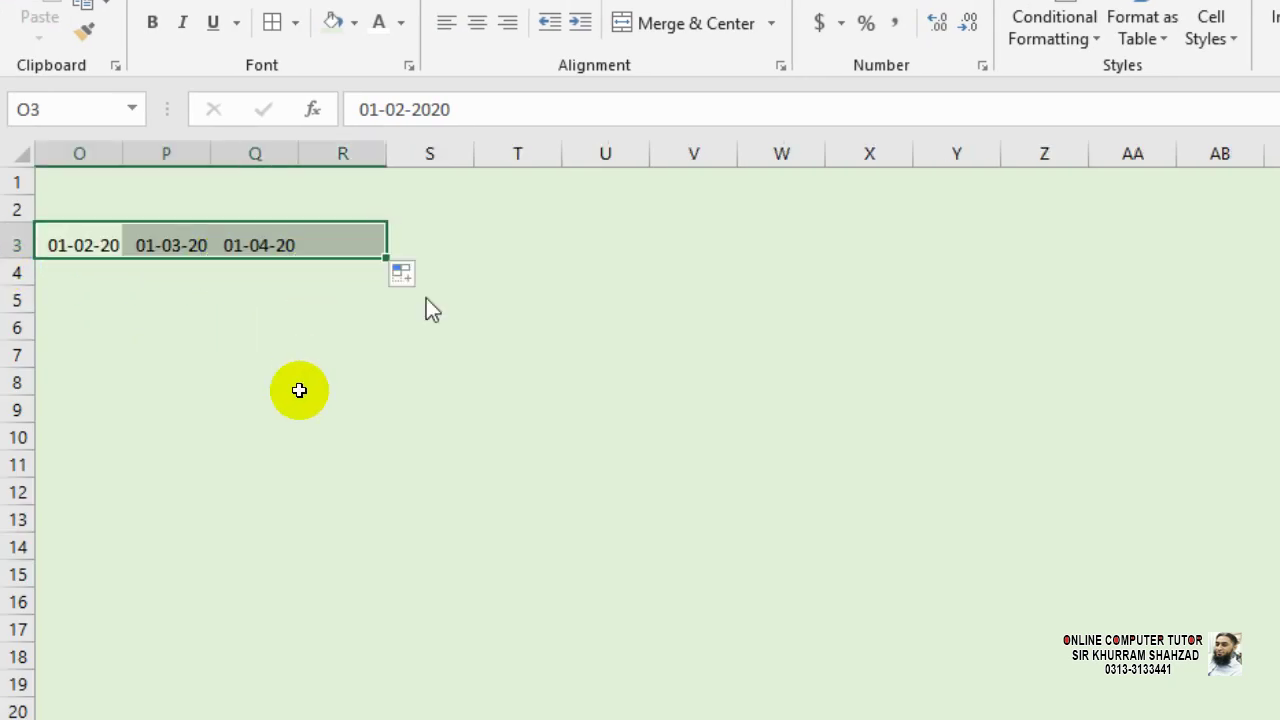
{"action": "left_click", "coordinate": [395, 419]}
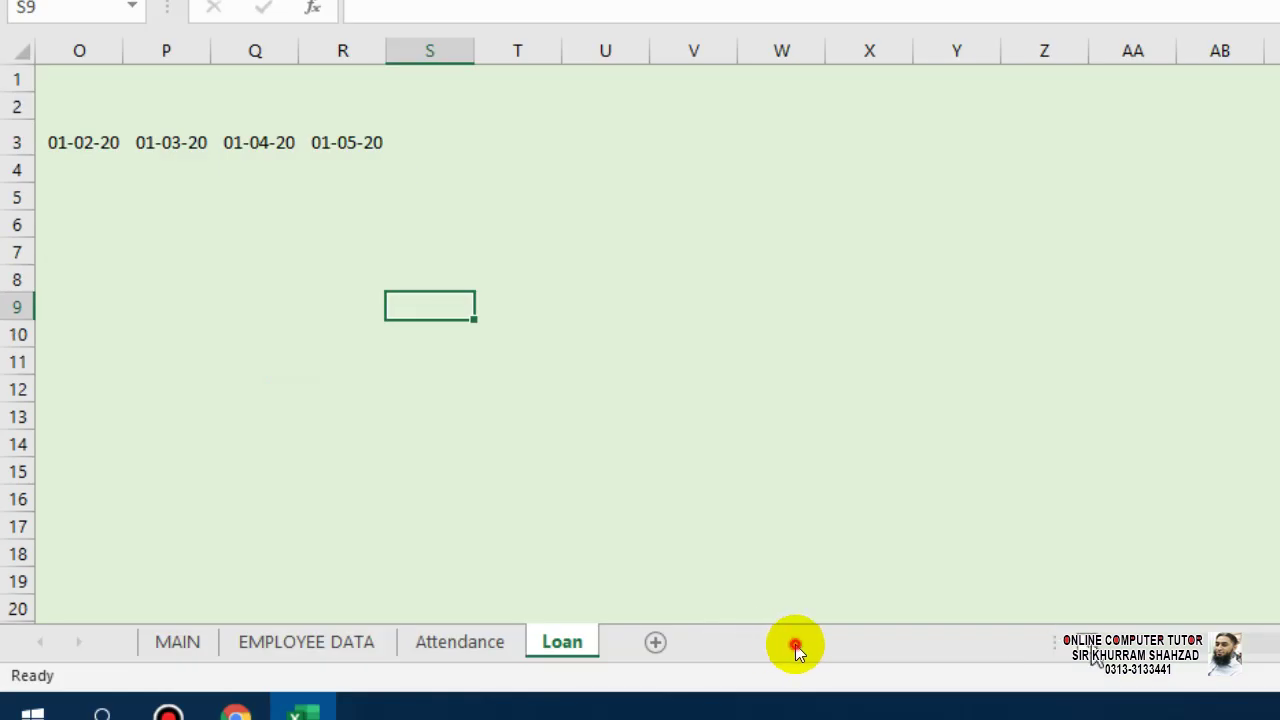
- Apply all borders to the deduction block G2:R8
{"action": "scroll", "coordinate": [795, 648], "scroll_direction": "left", "scroll_amount": 6}
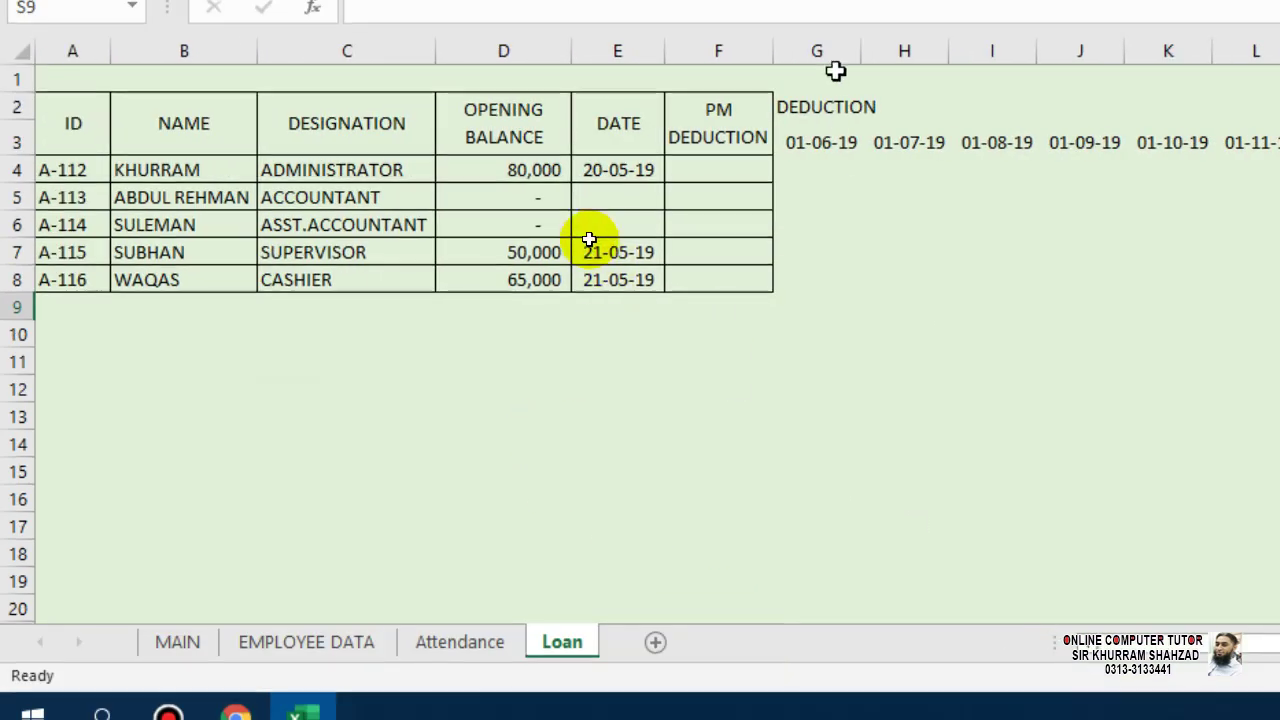
{"action": "left_click", "coordinate": [800, 110]}
{"action": "key", "text": "shift+Down"}
{"action": "key", "text": "shift+Down"}
{"action": "key", "text": "shift+Down"}
{"action": "key", "text": "shift+Down"}
{"action": "key", "text": "shift+Down"}
{"action": "key", "text": "shift+Down"}
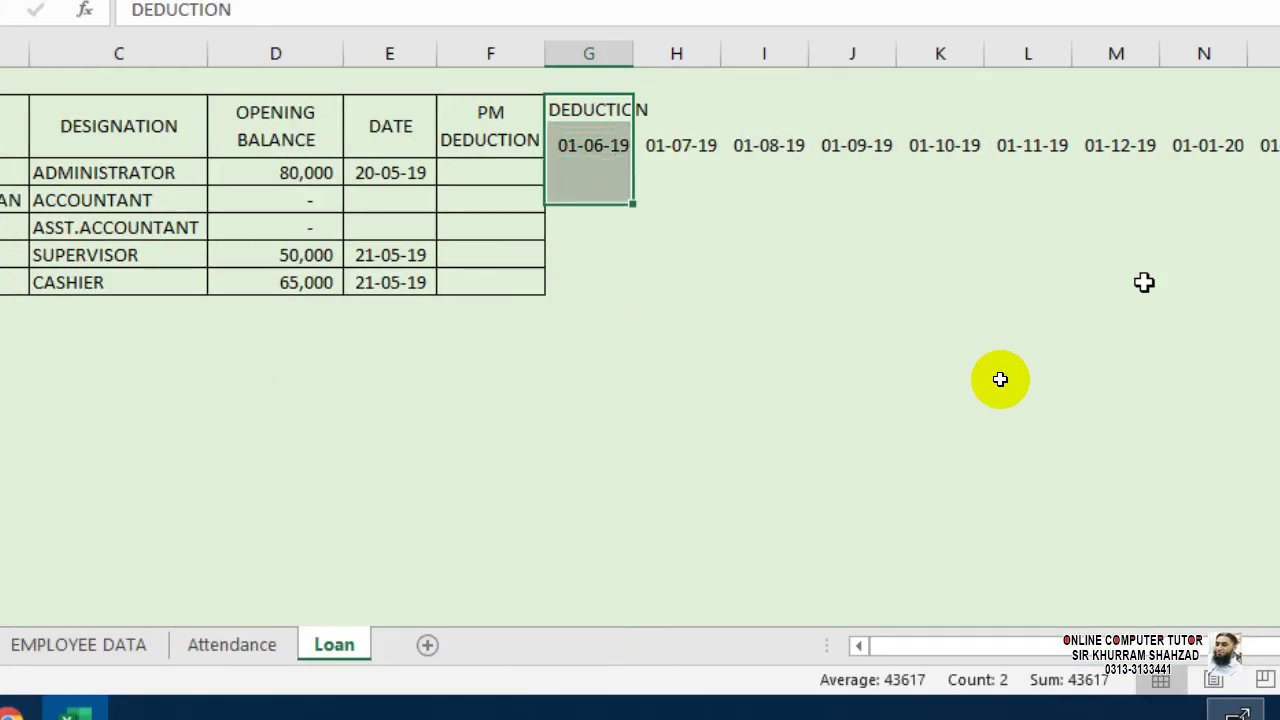
{"action": "key", "text": "shift+Right"}
{"action": "key", "text": "shift+Right"}
{"action": "key", "text": "shift+Right"}
{"action": "key", "text": "shift+Right"}
{"action": "key", "text": "shift+Right"}
{"action": "key", "text": "shift+Right"}
{"action": "key", "text": "shift+Right"}
{"action": "key", "text": "shift+Right"}
{"action": "key", "text": "shift+Right"}
{"action": "key", "text": "shift+Right"}
{"action": "key", "text": "shift+Right"}
{"action": "key", "text": "shift+Right"}
{"action": "key", "text": "shift+Right"}
{"action": "key", "text": "shift+Right"}
{"action": "key", "text": "shift+Right"}
{"action": "key", "text": "shift+Right"}
{"action": "key", "text": "shift+Right"}
{"action": "key", "text": "shift+Right"}
{"action": "key", "text": "shift+Right"}
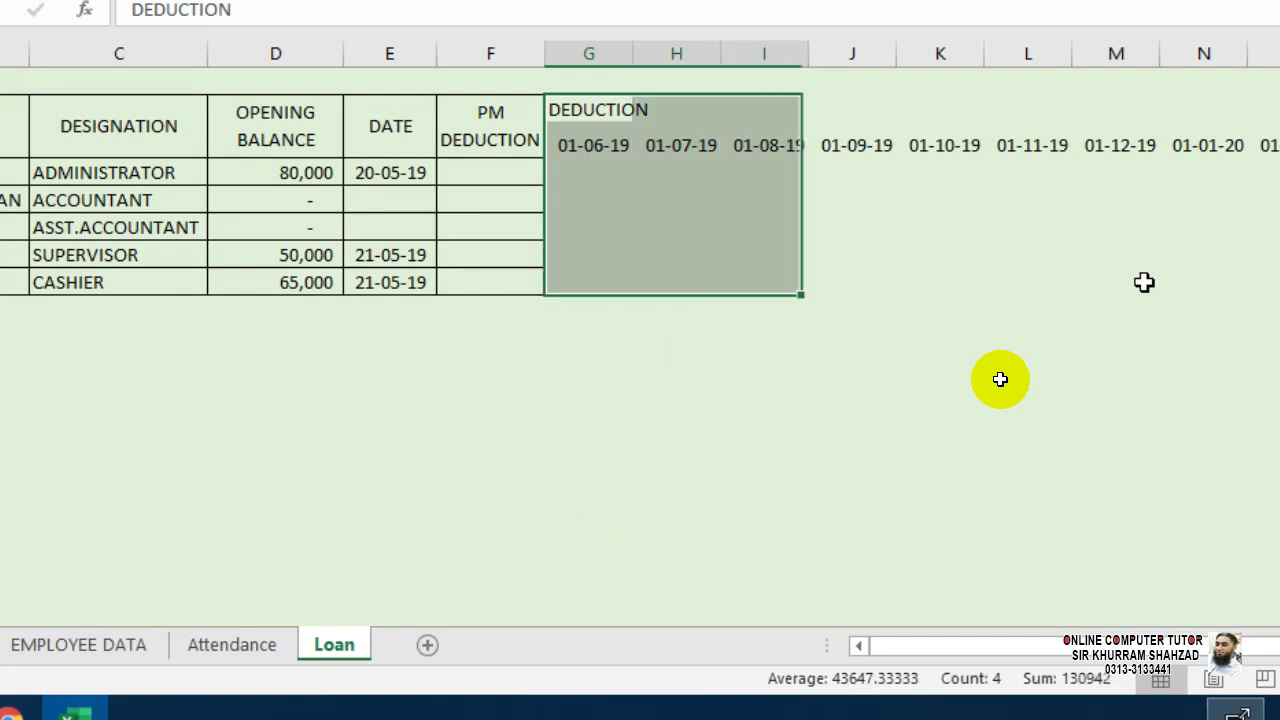
{"action": "key", "text": "shift+Left"}
{"action": "key", "text": "shift+Left"}
{"action": "key", "text": "shift+Left"}
{"action": "key", "text": "shift+Left"}
{"action": "key", "text": "shift+Left"}
{"action": "key", "text": "shift+Left"}
{"action": "key", "text": "shift+Left"}
{"action": "key", "text": "shift+Left"}
{"action": "key", "text": "shift+Left"}
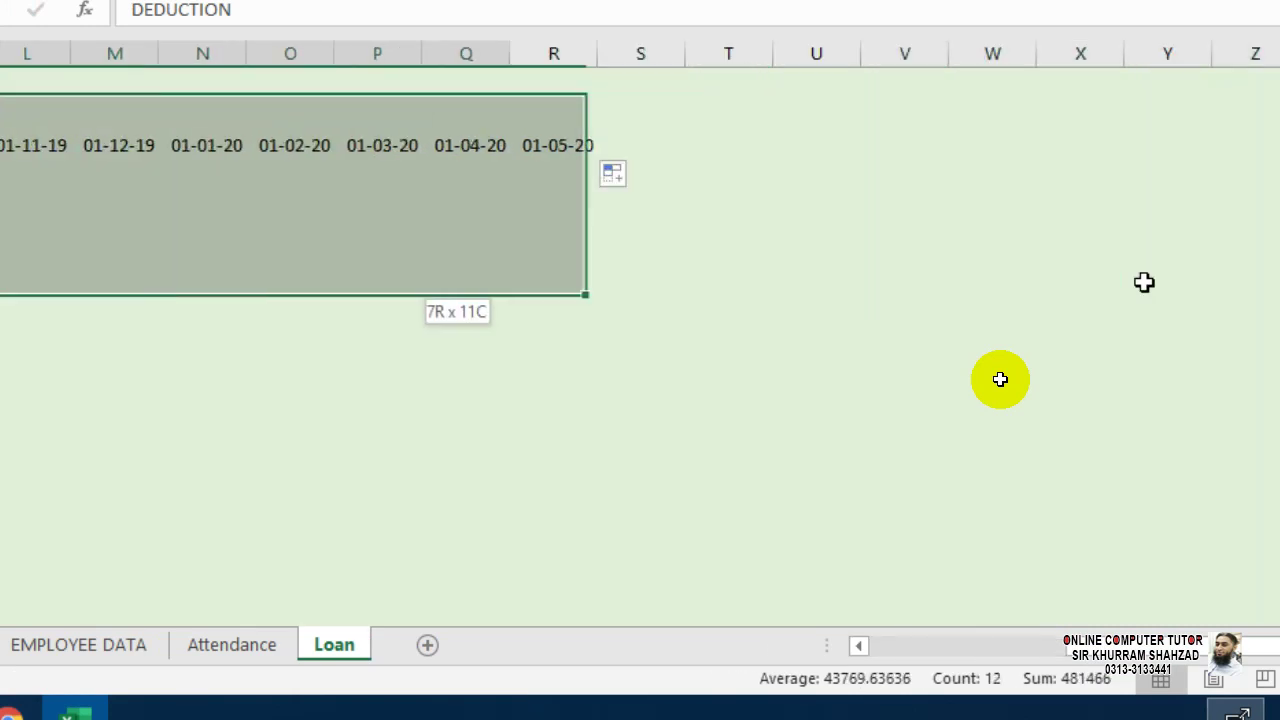
{"action": "key", "text": "shift+Left"}
{"action": "key", "text": "shift+Left"}
{"action": "key", "text": "shift+Left"}
{"action": "key", "text": "shift+Right"}
{"action": "key", "text": "shift+Right"}
{"action": "key", "text": "shift+Right"}
{"action": "key", "text": "shift+Right"}
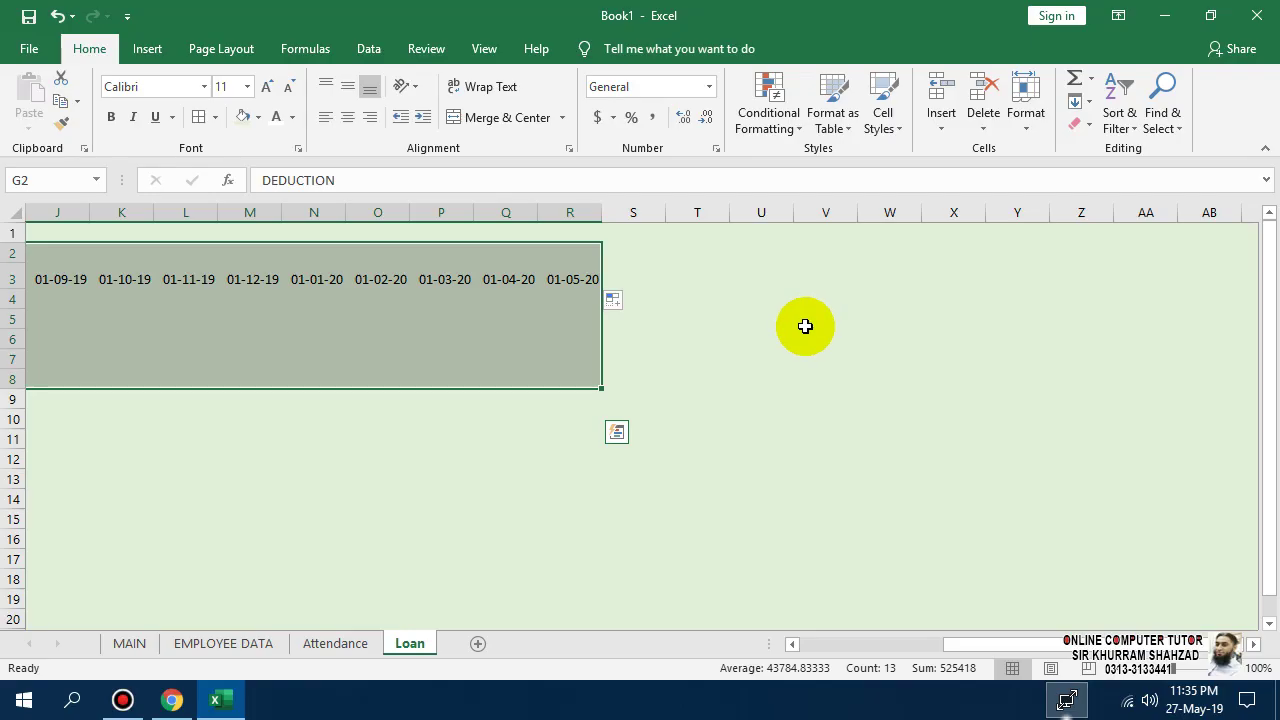
{"action": "left_click", "coordinate": [614, 174]}
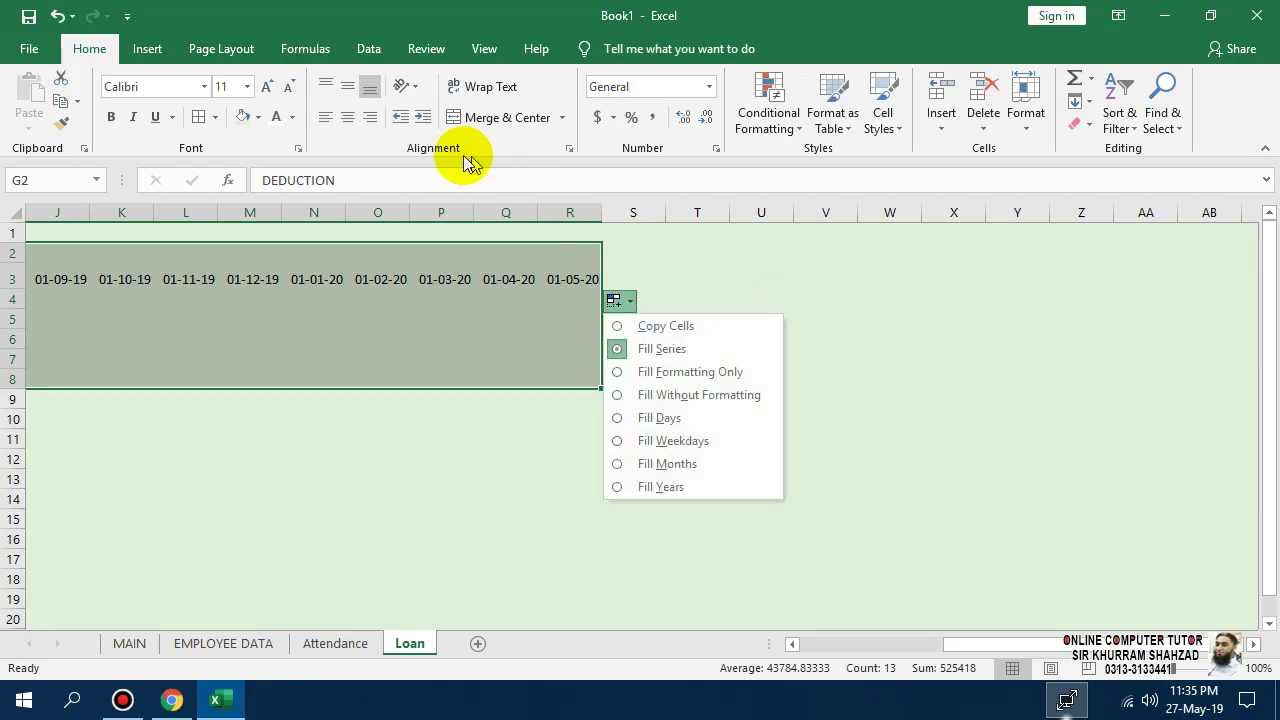
{"action": "left_click", "coordinate": [196, 120]}
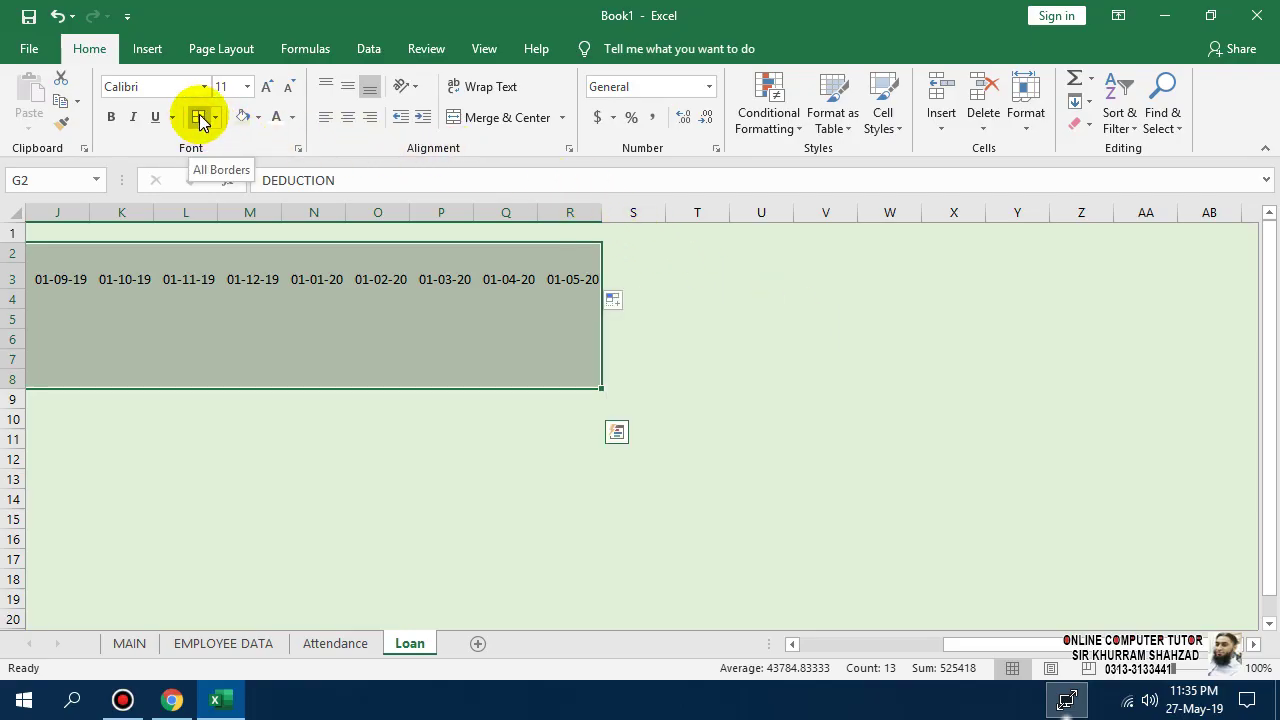
{"action": "left_click", "coordinate": [198, 118]}
{"action": "left_click", "coordinate": [635, 335]}
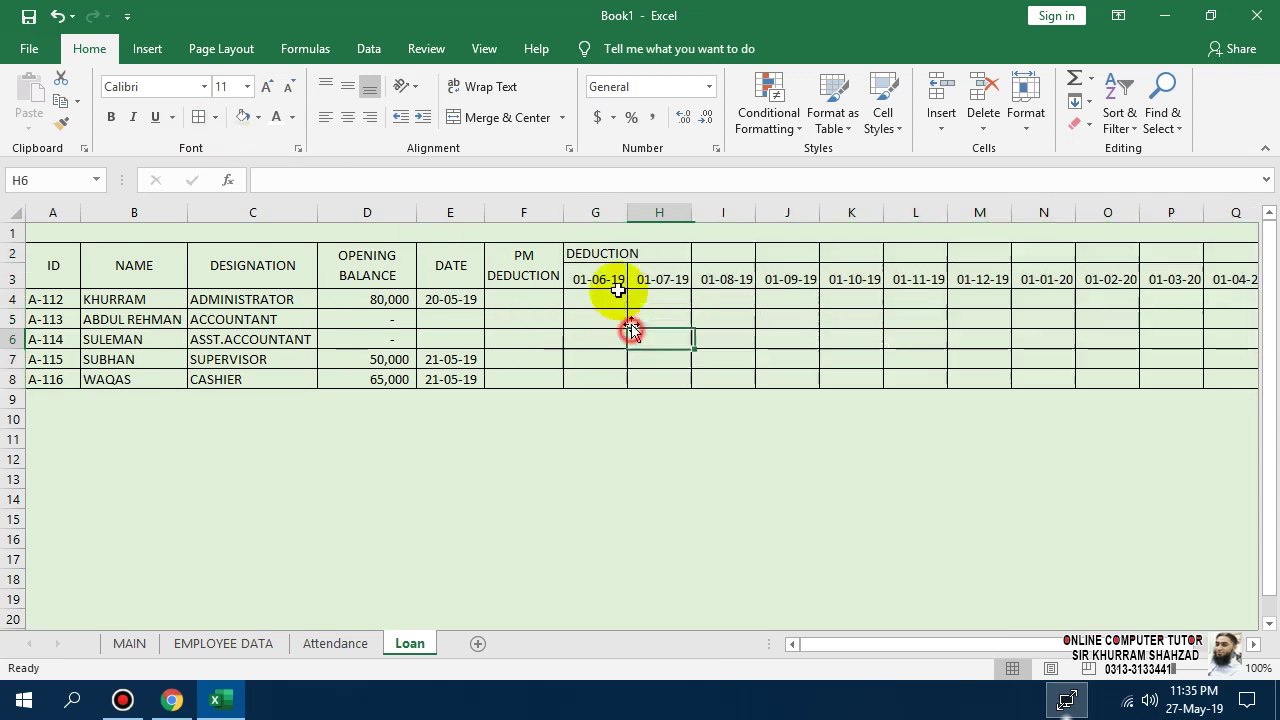
- Merge and center the DEDUCTION heading across G2:R2, and make it middle-aligned and bold
{"action": "left_click_drag", "start_coordinate": [578, 257], "coordinate": [1119, 248]}
{"action": "left_click", "coordinate": [466, 118]}
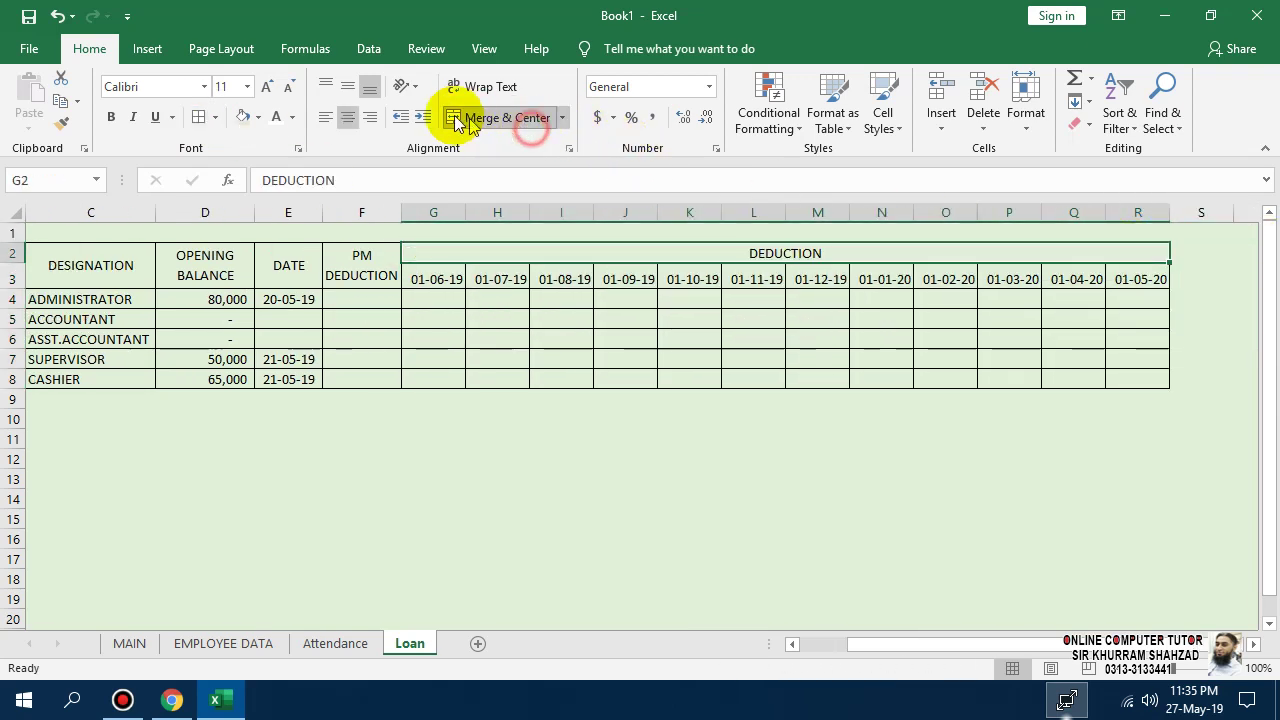
{"action": "left_click", "coordinate": [340, 89]}
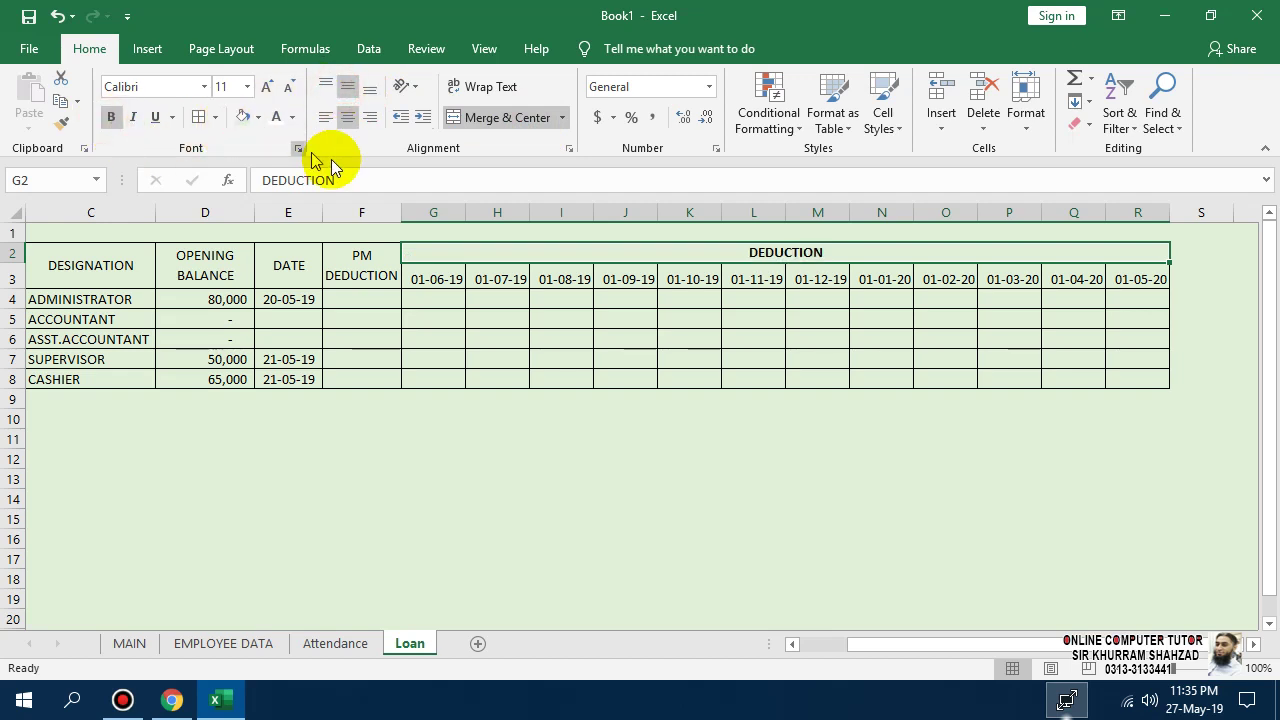
- Enlarge the font of the merged DEDUCTION heading by several sizes
{"action": "left_click", "coordinate": [264, 90]}
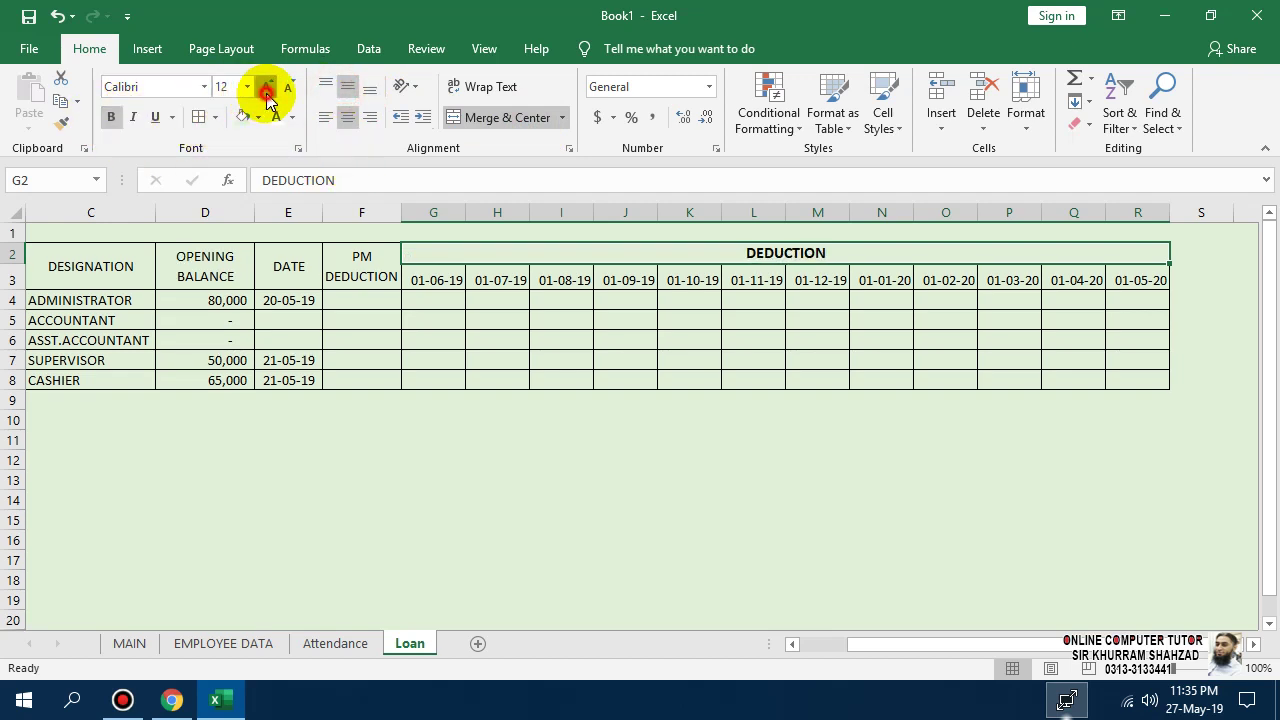
{"action": "left_click", "coordinate": [264, 90]}
{"action": "left_click", "coordinate": [264, 90]}
- Make the header cells C2:R3 bold at font size 12, and widen column F to fit the PM DEDUCTION heading
{"action": "left_click_drag", "start_coordinate": [118, 262], "coordinate": [760, 288]}
{"action": "left_click", "coordinate": [112, 118]}
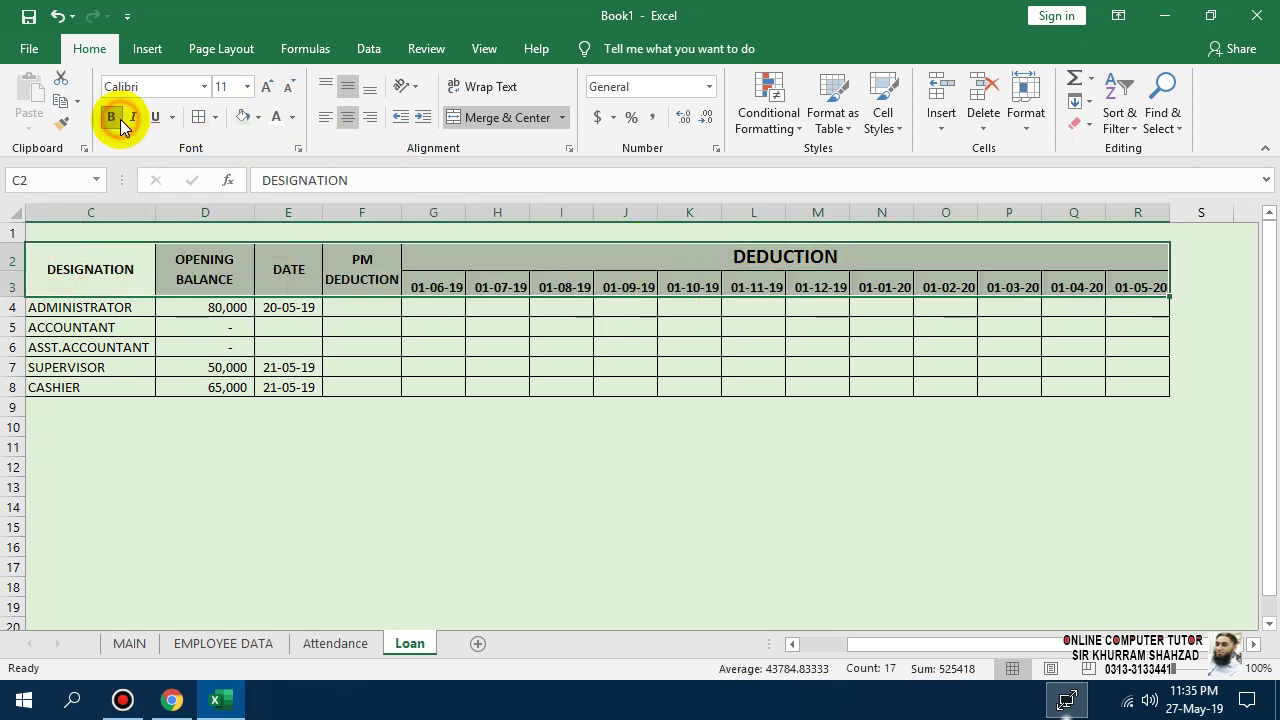
{"action": "left_click", "coordinate": [232, 91]}
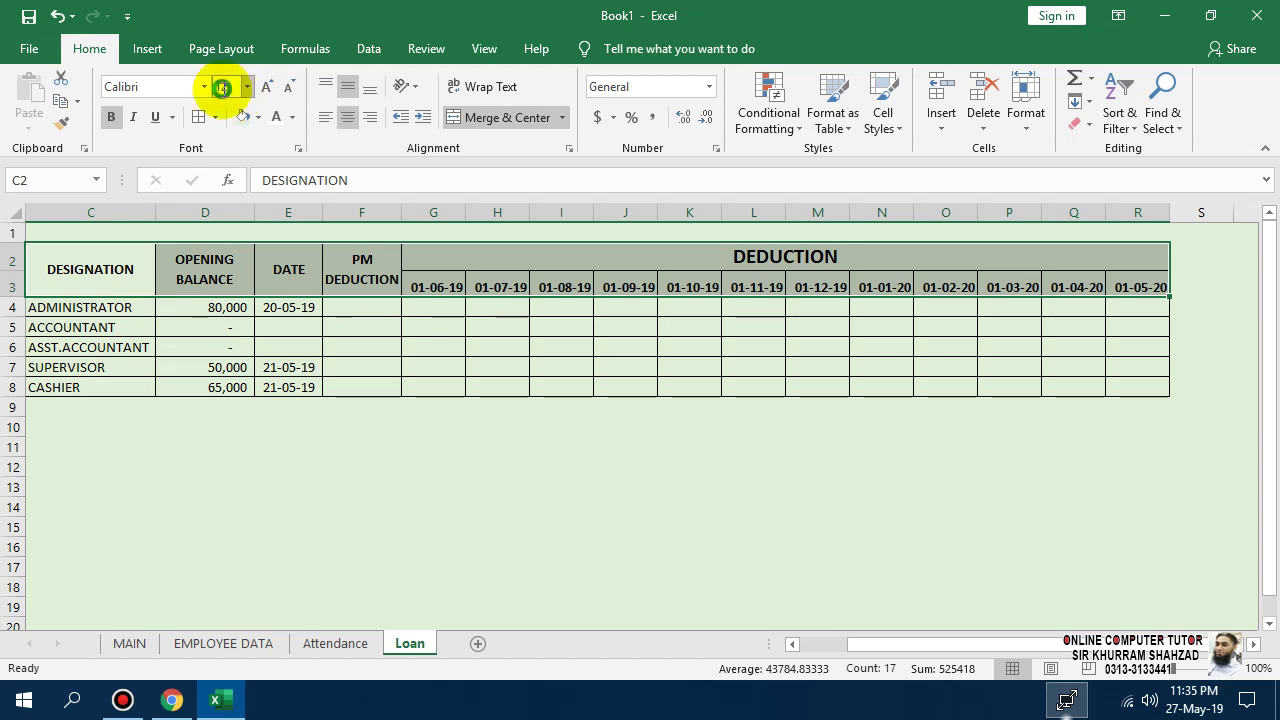
{"action": "type", "text": "12"}
{"action": "key", "text": "Return"}
{"action": "left_click", "coordinate": [603, 342]}
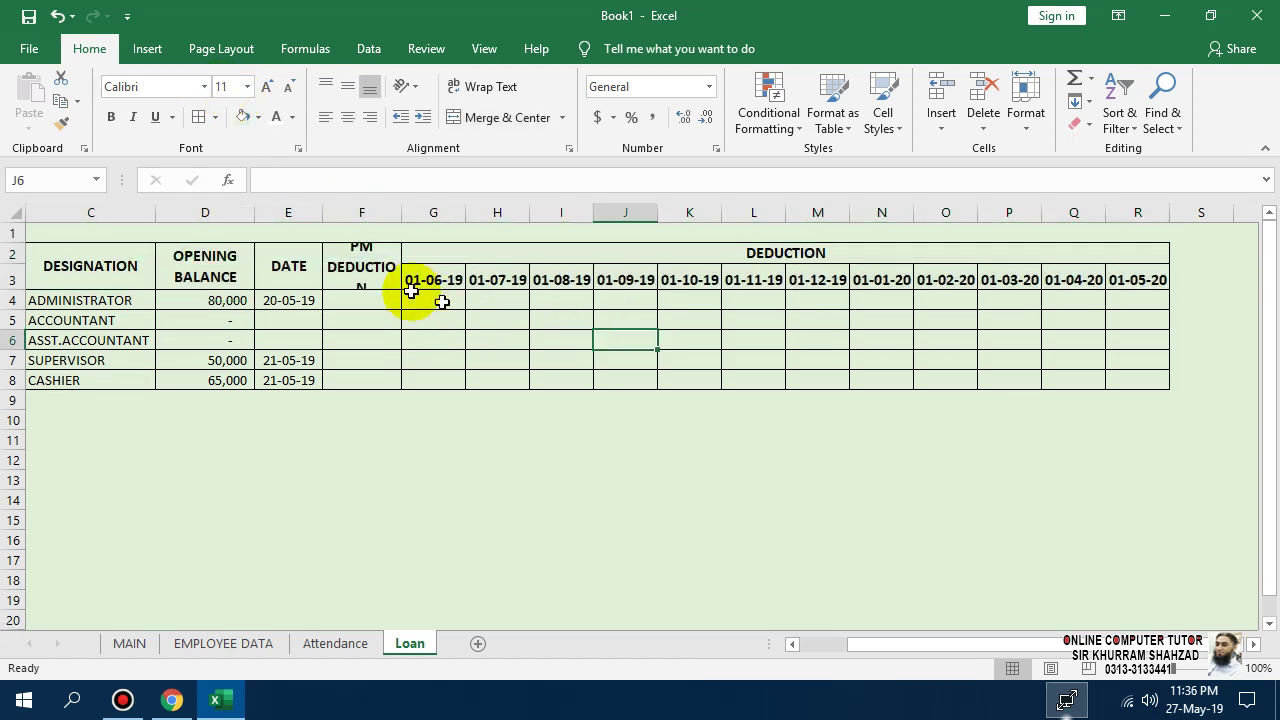
{"action": "left_click_drag", "start_coordinate": [399, 206], "coordinate": [414, 208]}
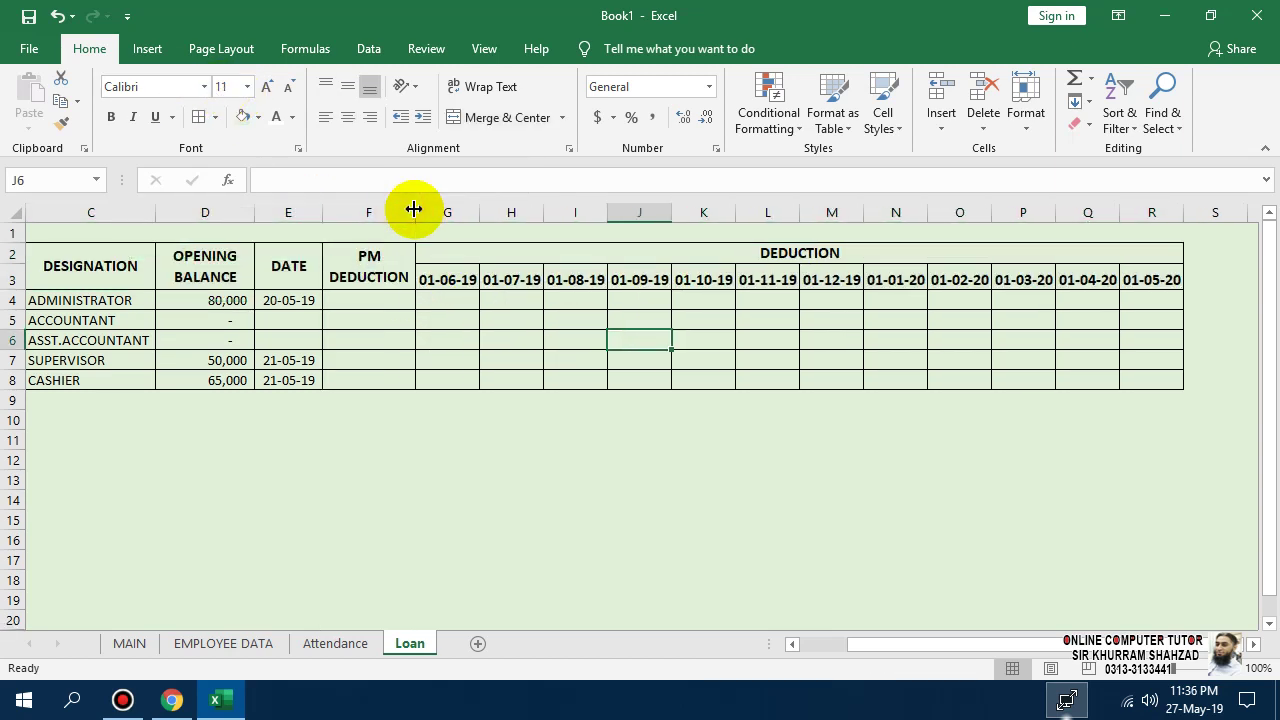
- Enter =D4/12 in F4 as the monthly deduction, and fill it down to F8 without decimals
{"action": "left_click", "coordinate": [358, 306]}
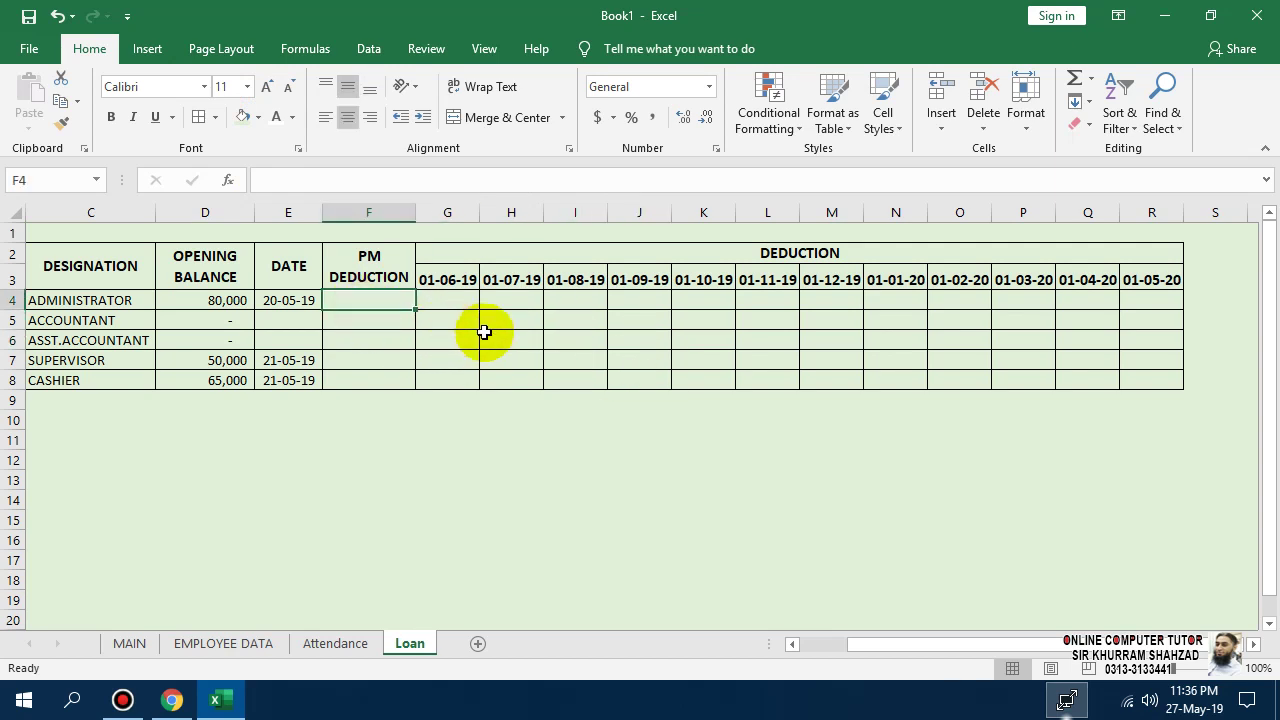
{"action": "type", "text": "="}
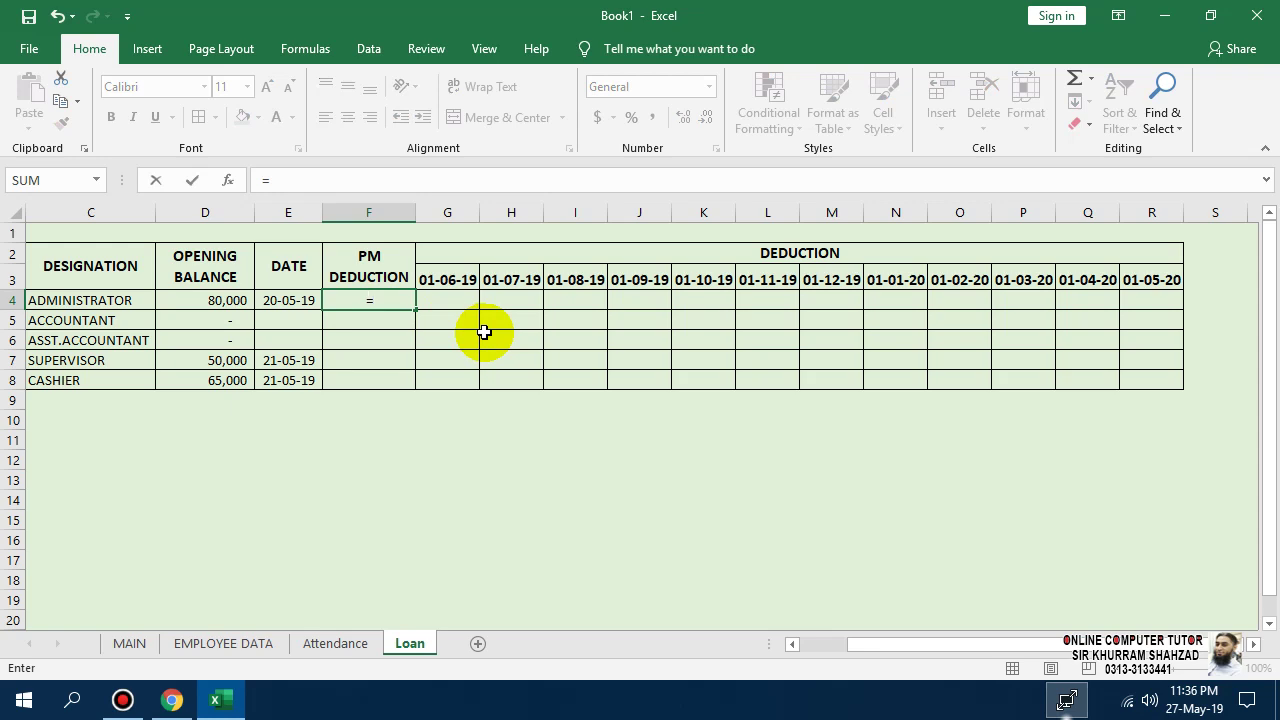
{"action": "key", "text": "Left"}
{"action": "key", "text": "Left"}
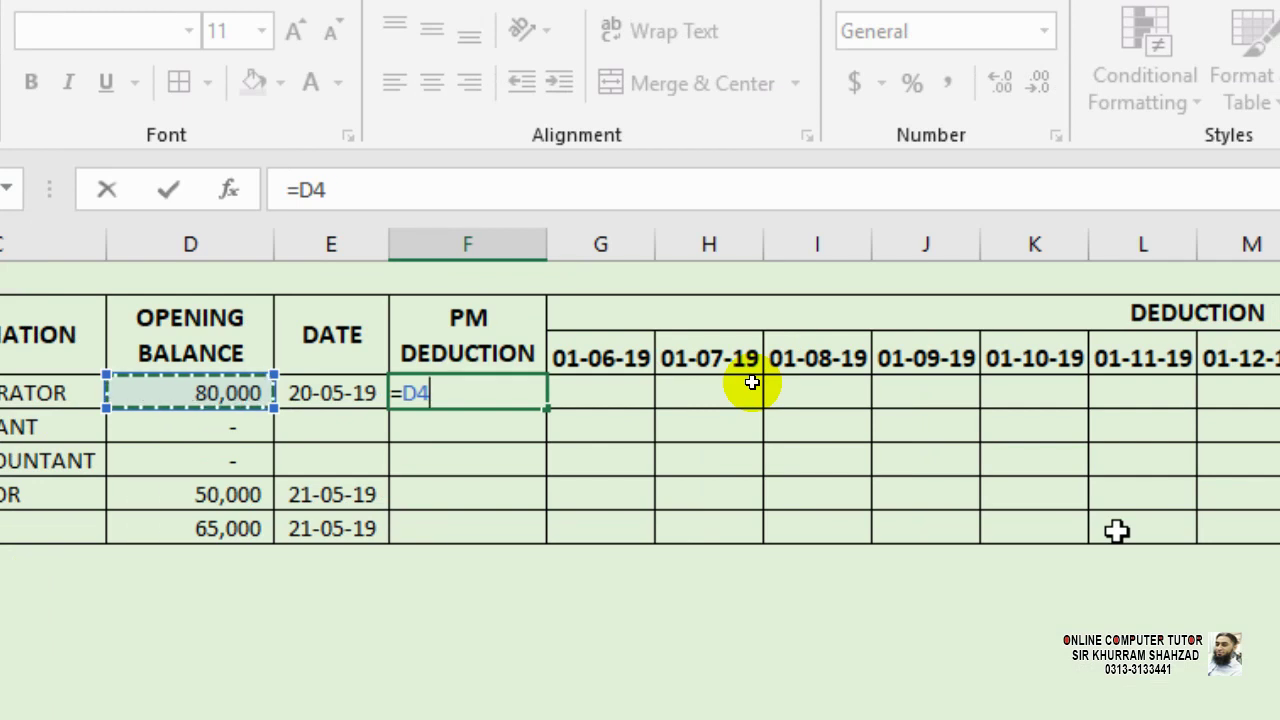
{"action": "key", "text": "Return"}
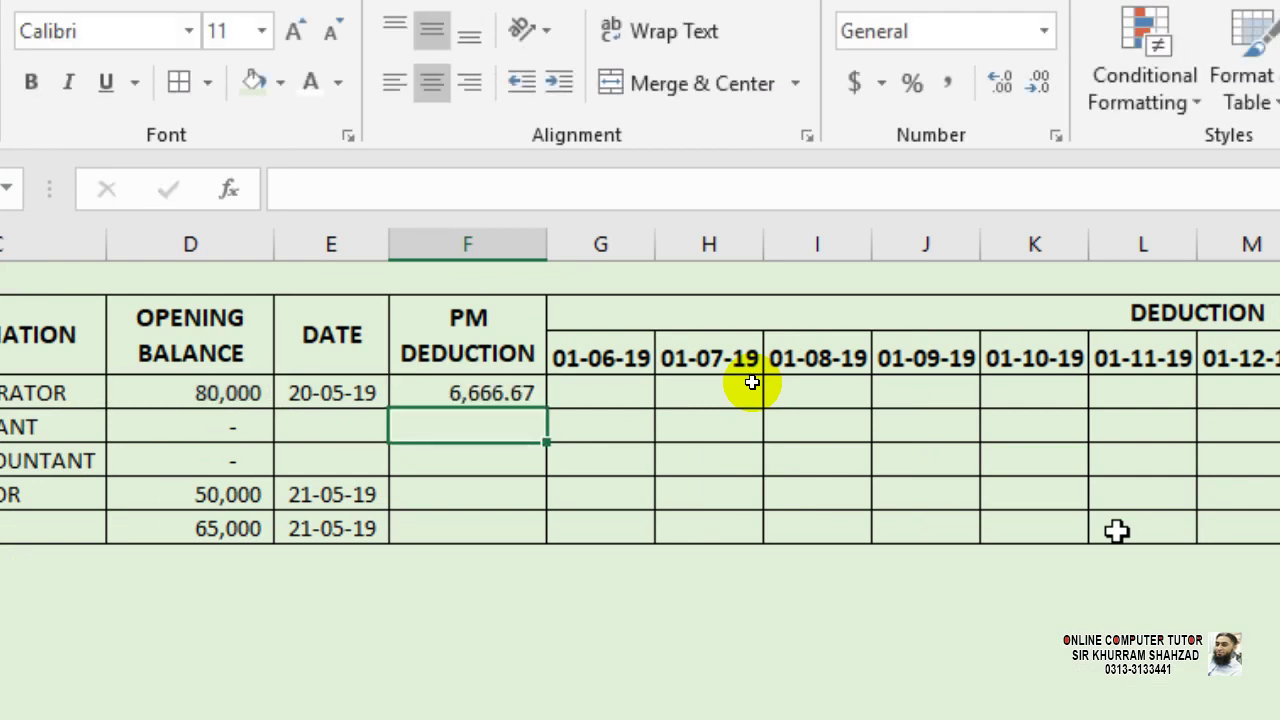
{"action": "left_click", "coordinate": [486, 393]}
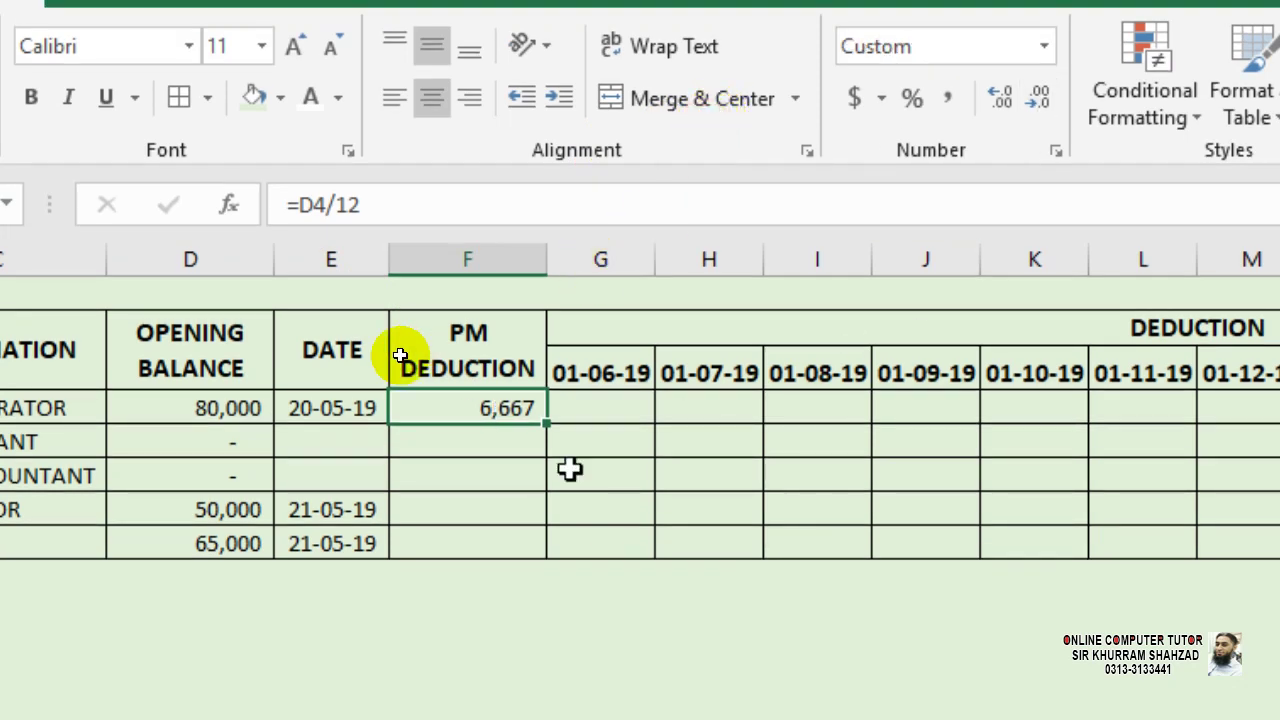
{"action": "left_click_drag", "start_coordinate": [547, 427], "coordinate": [543, 557]}
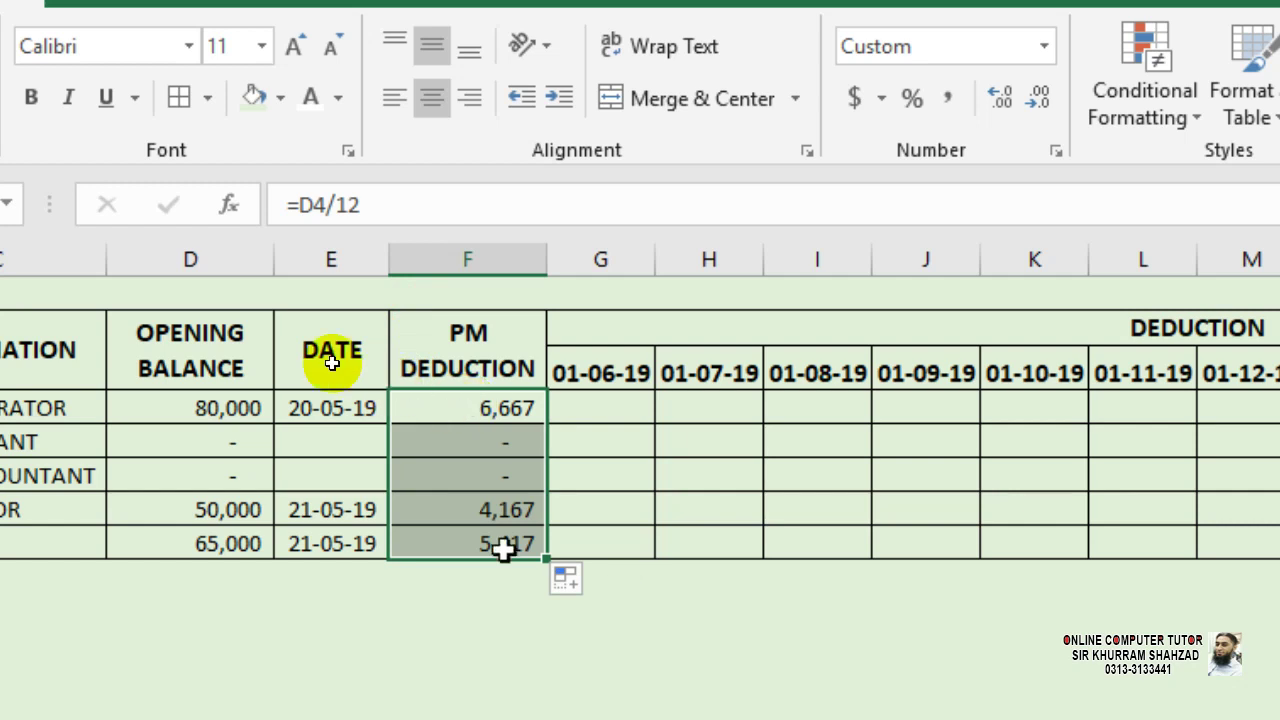
{"action": "left_click", "coordinate": [329, 411]}
{"action": "left_click", "coordinate": [341, 438]}
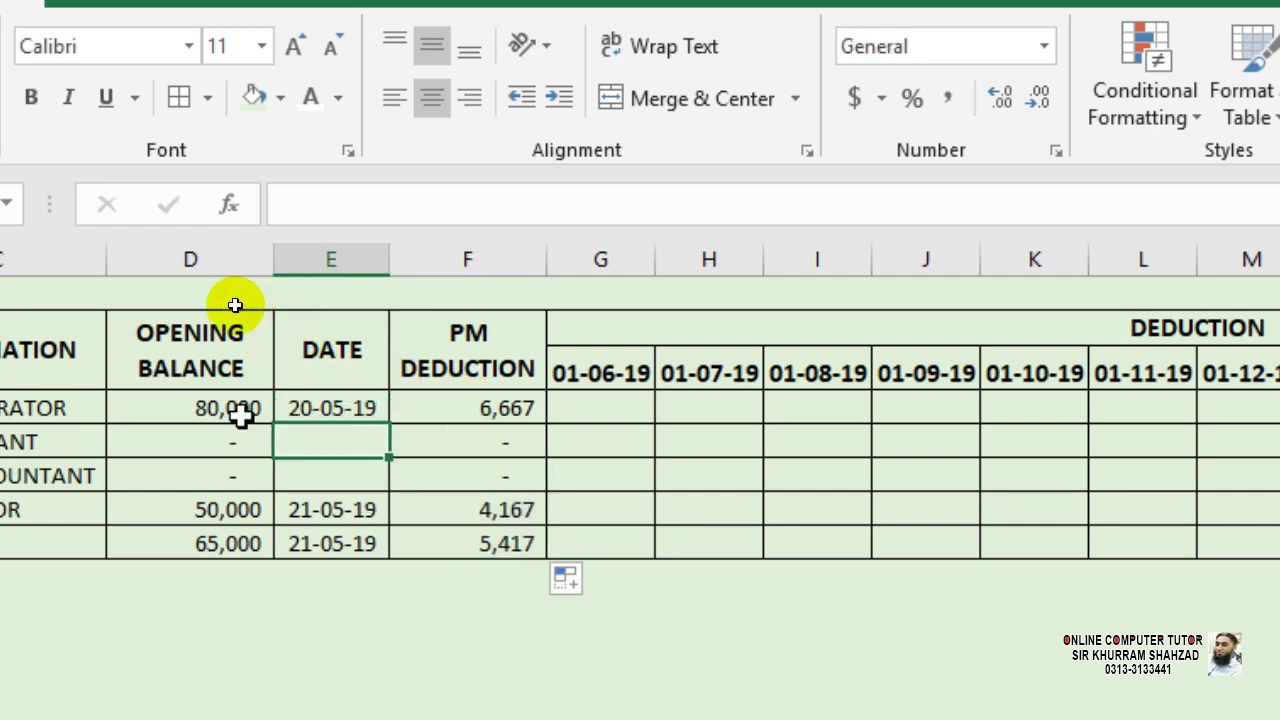
{"action": "type", "text": "-"}
{"action": "key", "text": "Down"}
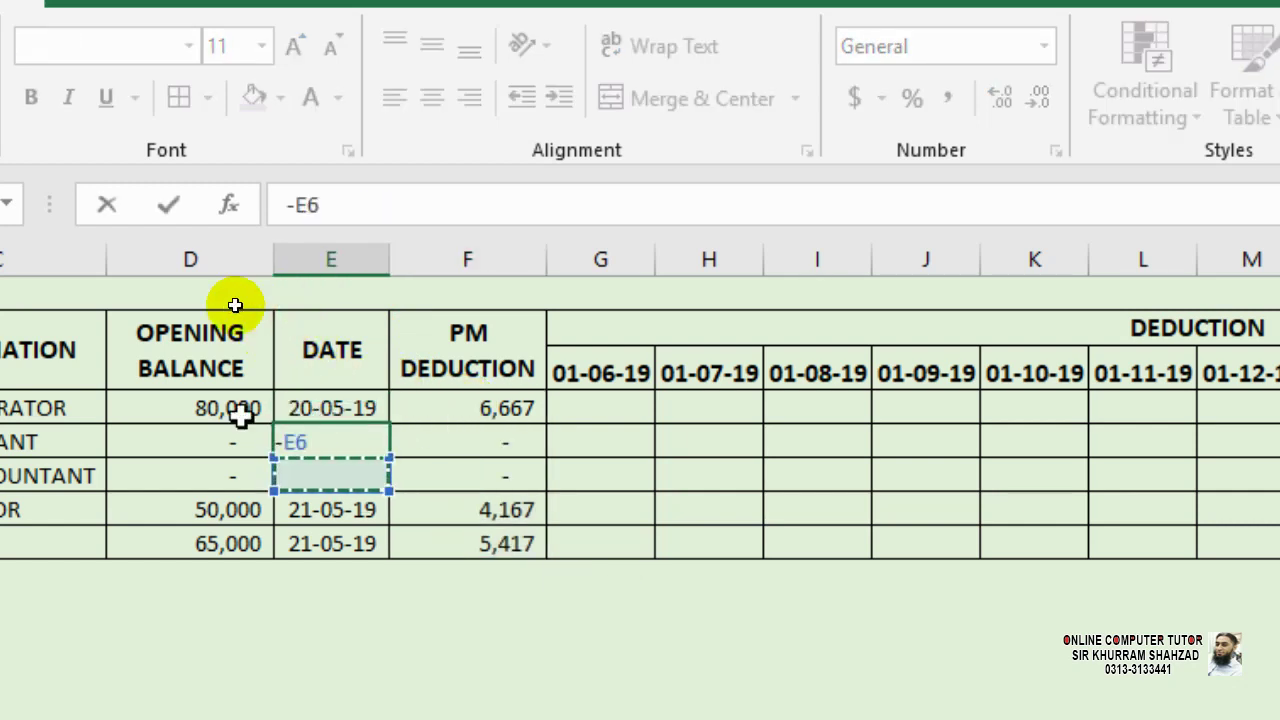
{"action": "key", "text": "Escape"}
- Enter a dash in the empty loan date cells E5 and E6
{"action": "key", "text": "Up"}
{"action": "key", "text": "Down"}
{"action": "type", "text": "-"}
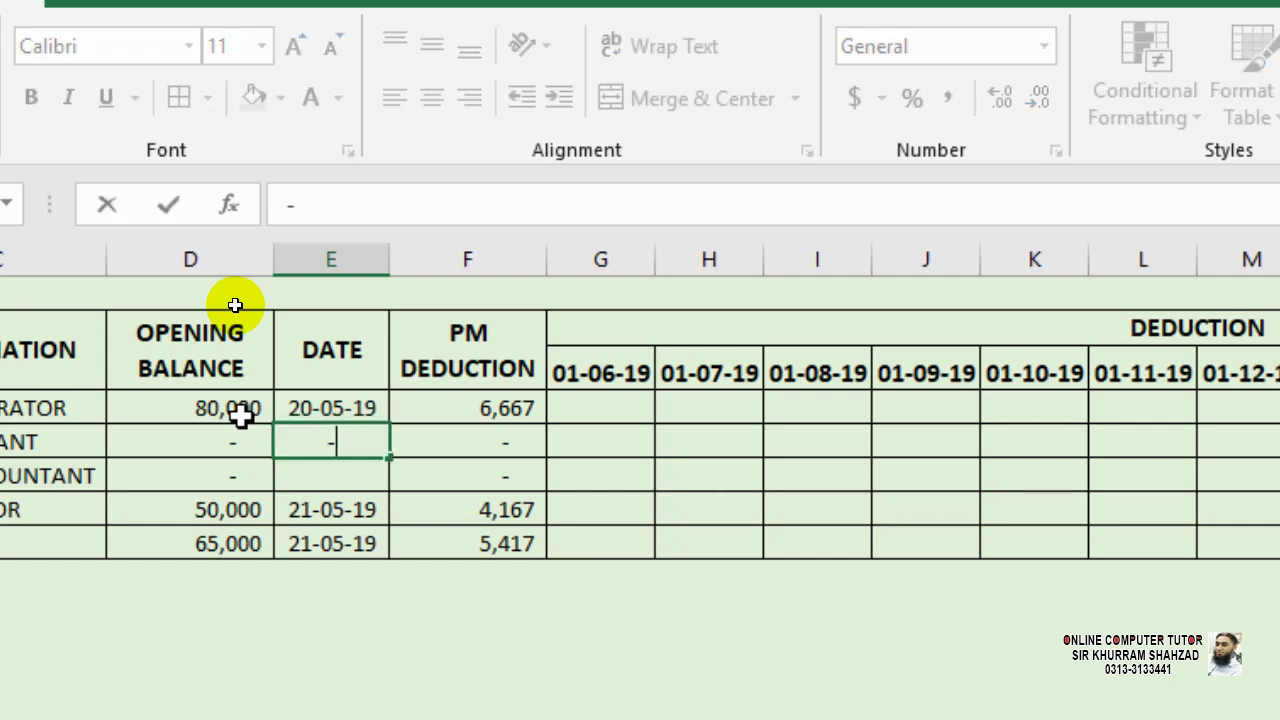
{"action": "key", "text": "Down"}
{"action": "key", "text": "Escape"}
{"action": "type", "text": "-"}
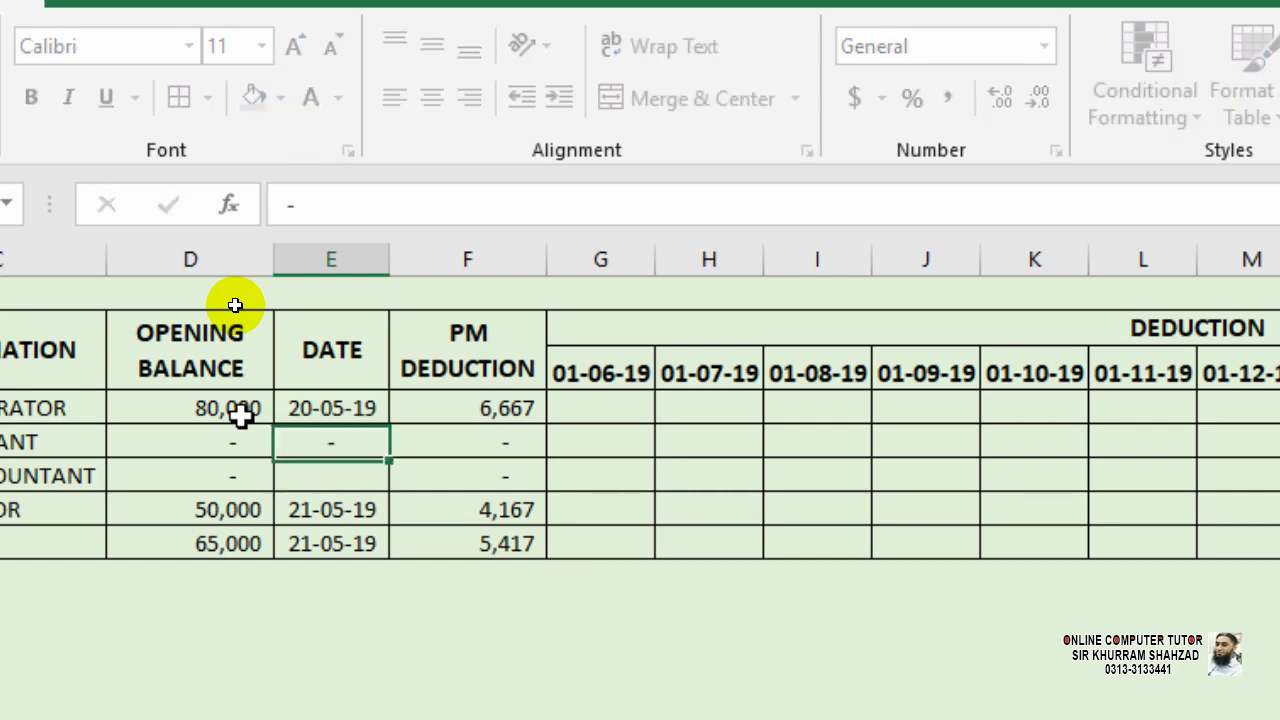
{"action": "key", "text": "Return"}
{"action": "type", "text": "-"}
{"action": "key", "text": "Return"}
- Enter =F4 in G4 to bring the administrator's monthly deduction into the 01-06-19 column
{"action": "key", "text": "Right"}
{"action": "key", "text": "Right"}
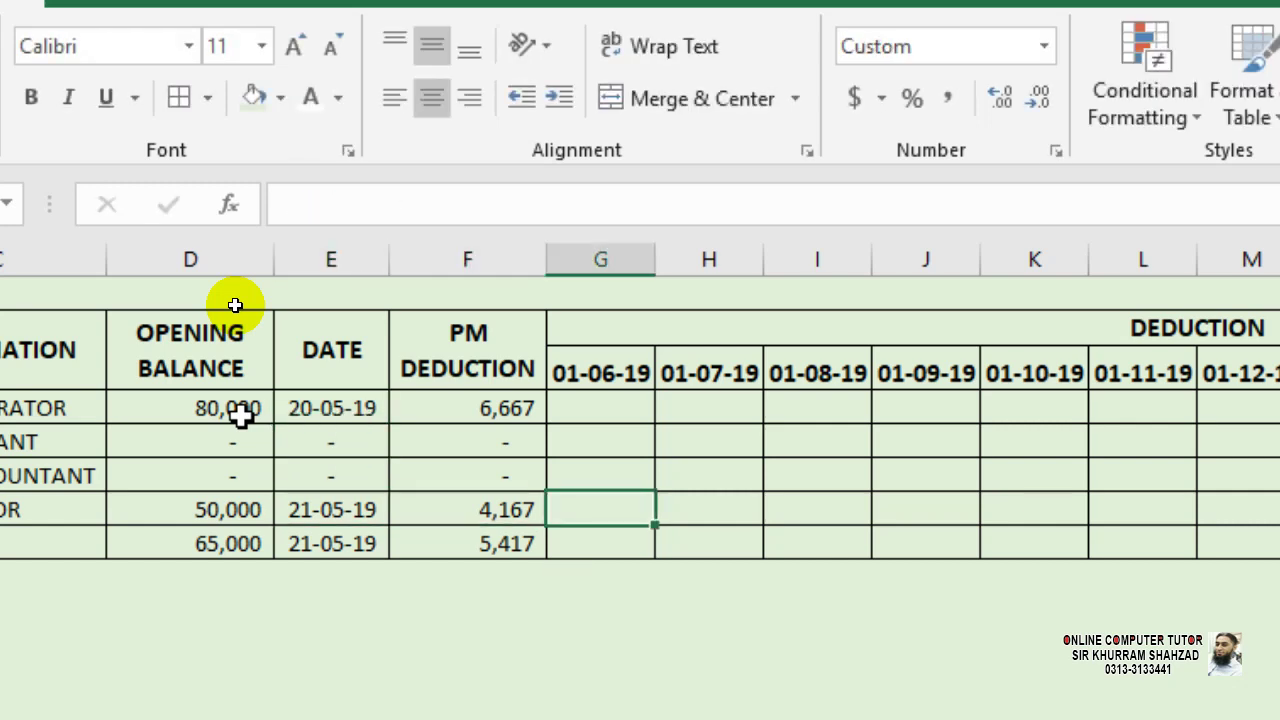
{"action": "key", "text": "Up"}
{"action": "key", "text": "Up"}
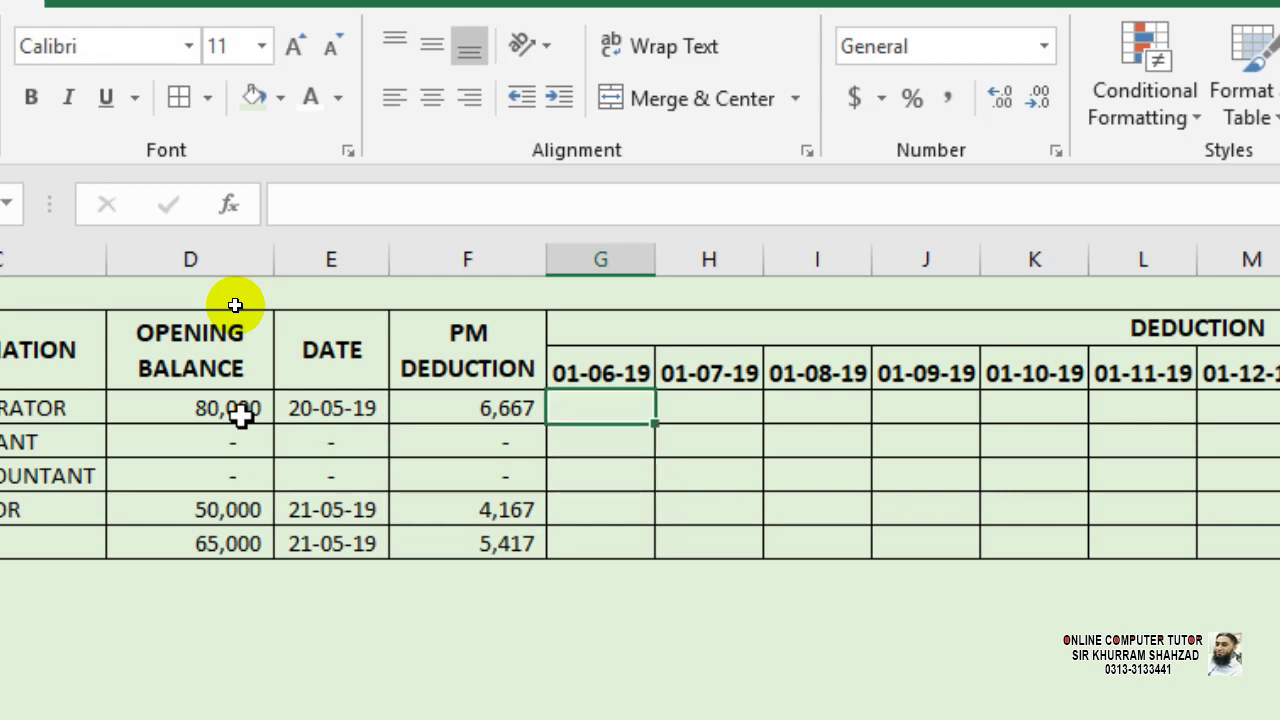
{"action": "type", "text": "="}
{"action": "key", "text": "Left"}
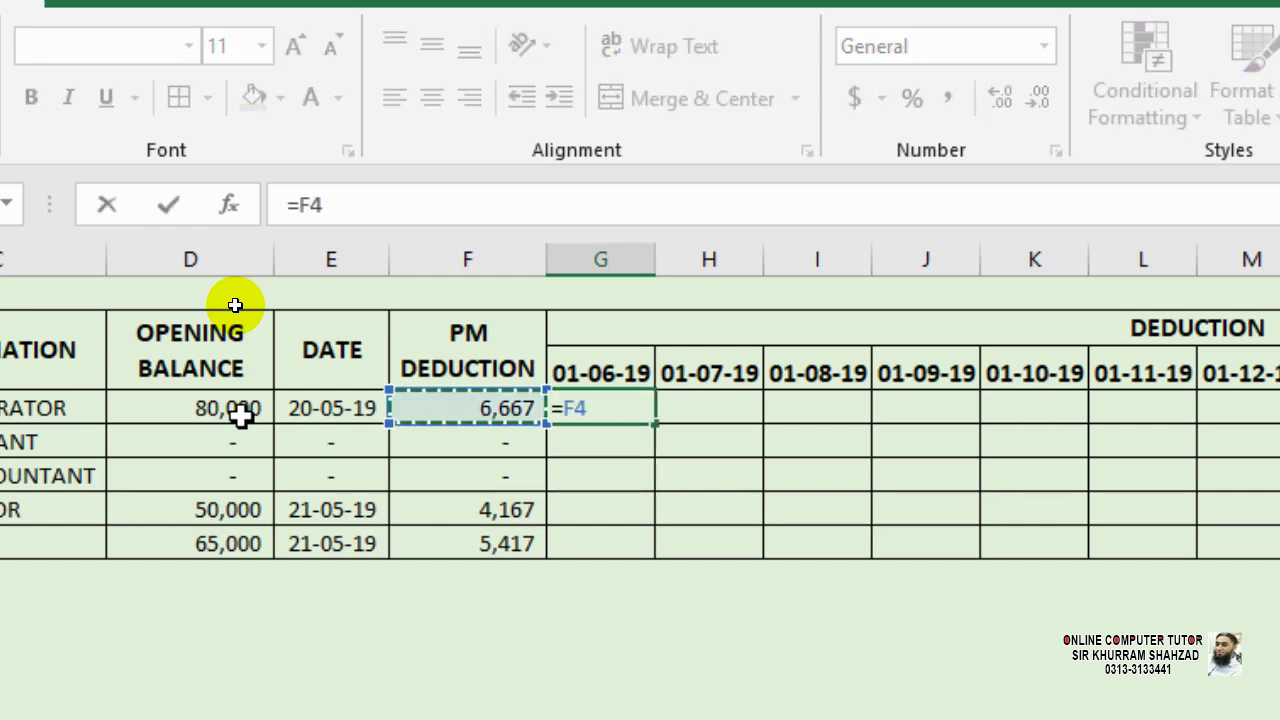
{"action": "key", "text": "Return"}
{"action": "key", "text": "Up"}
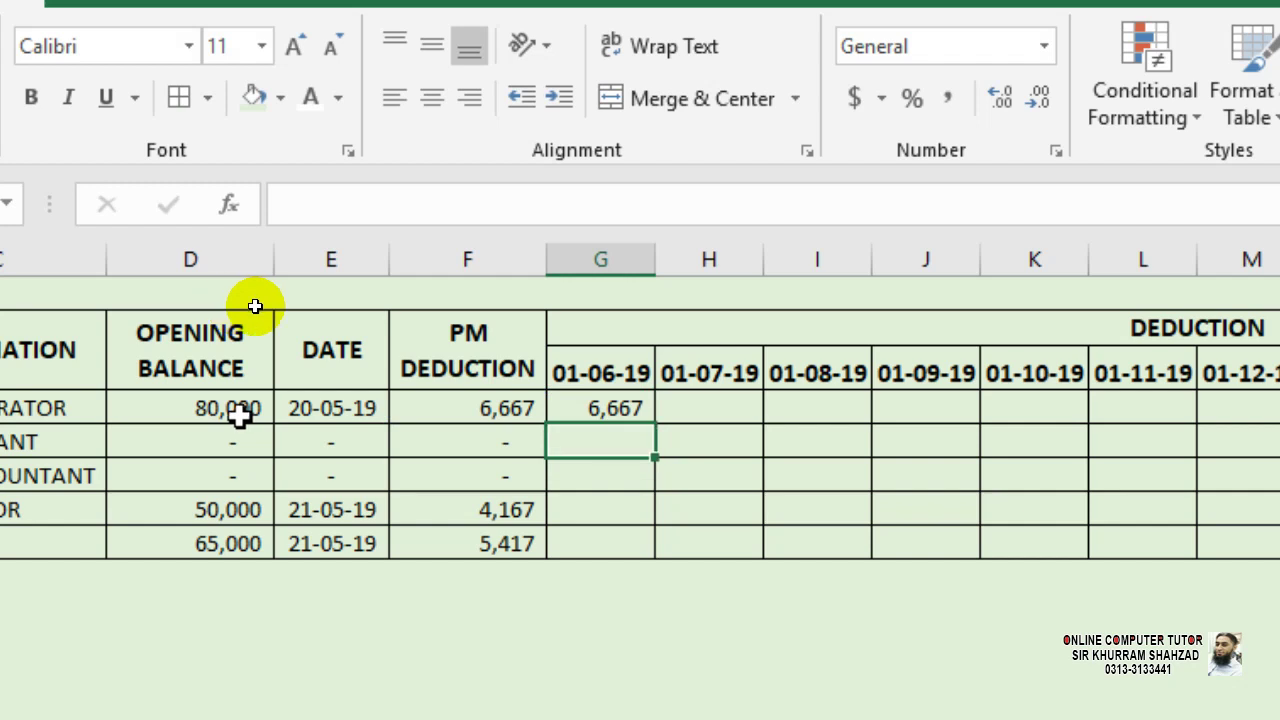
- Re-enter =F4 in G4 and fill it down to G8 for the 01-06-19 deductions
{"action": "left_click", "coordinate": [623, 408]}
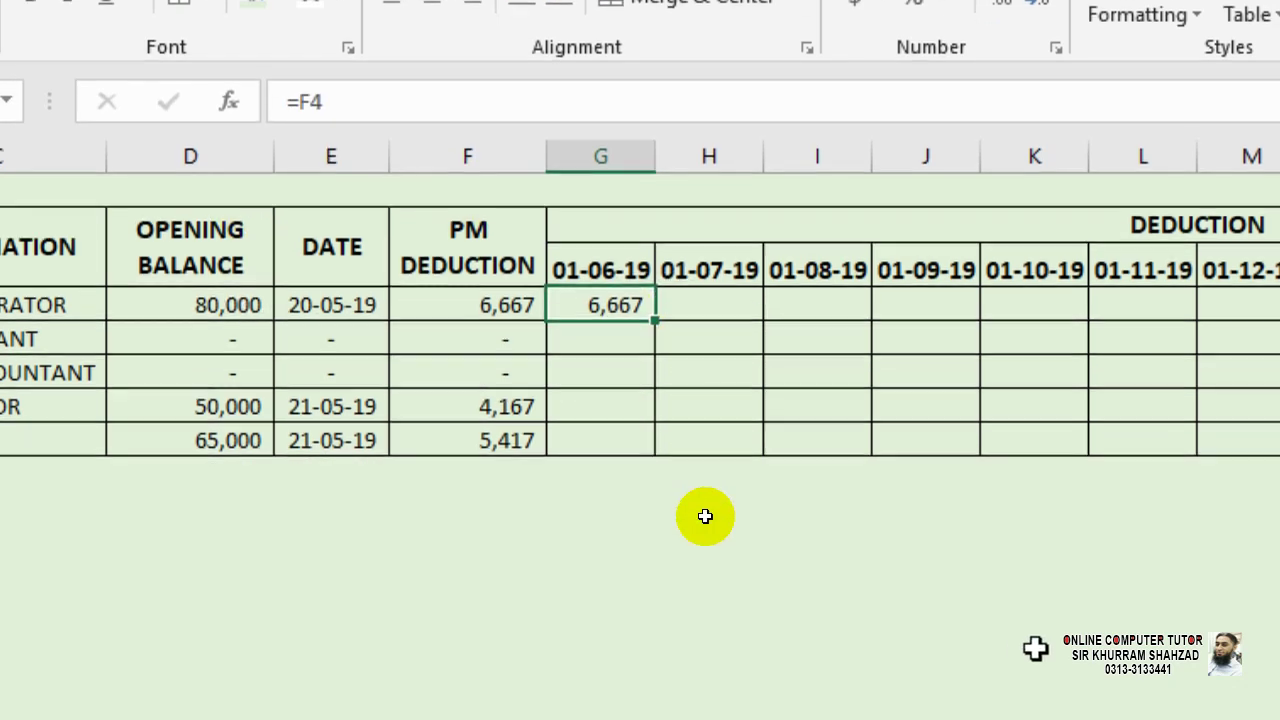
{"action": "type", "text": "="}
{"action": "left_click", "coordinate": [460, 305]}
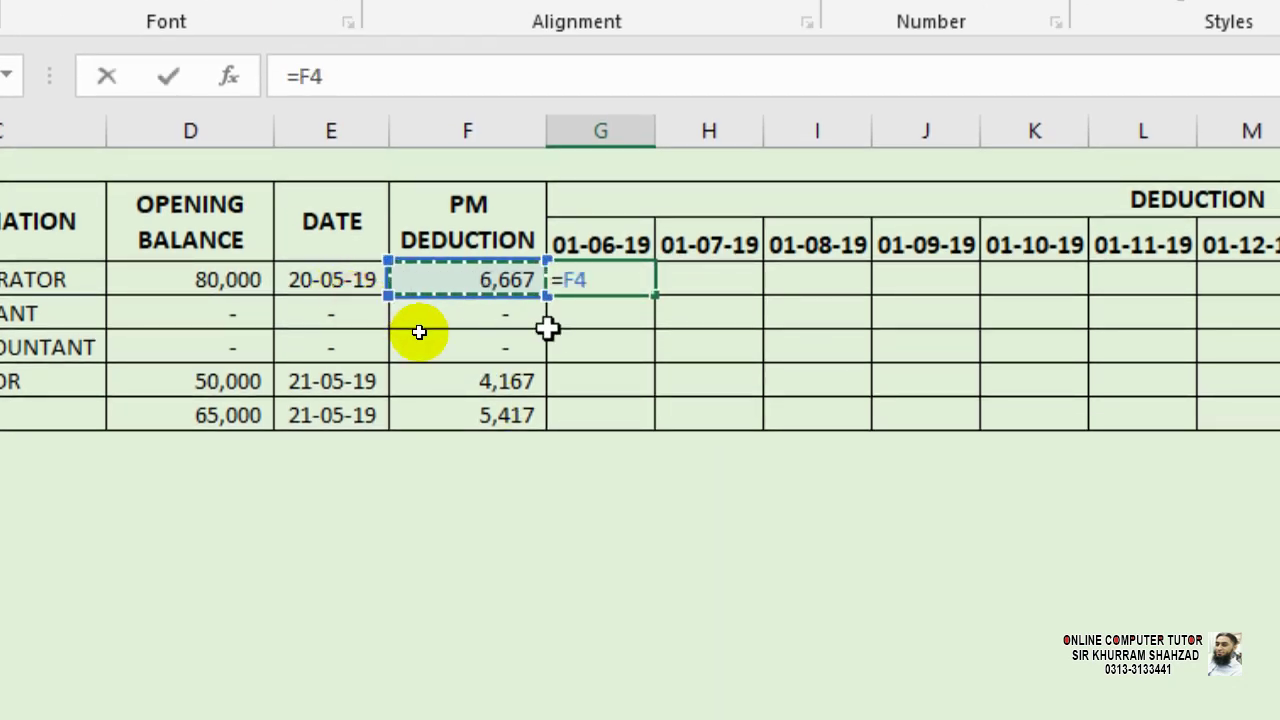
{"action": "key", "text": "Return"}
{"action": "left_click", "coordinate": [629, 270]}
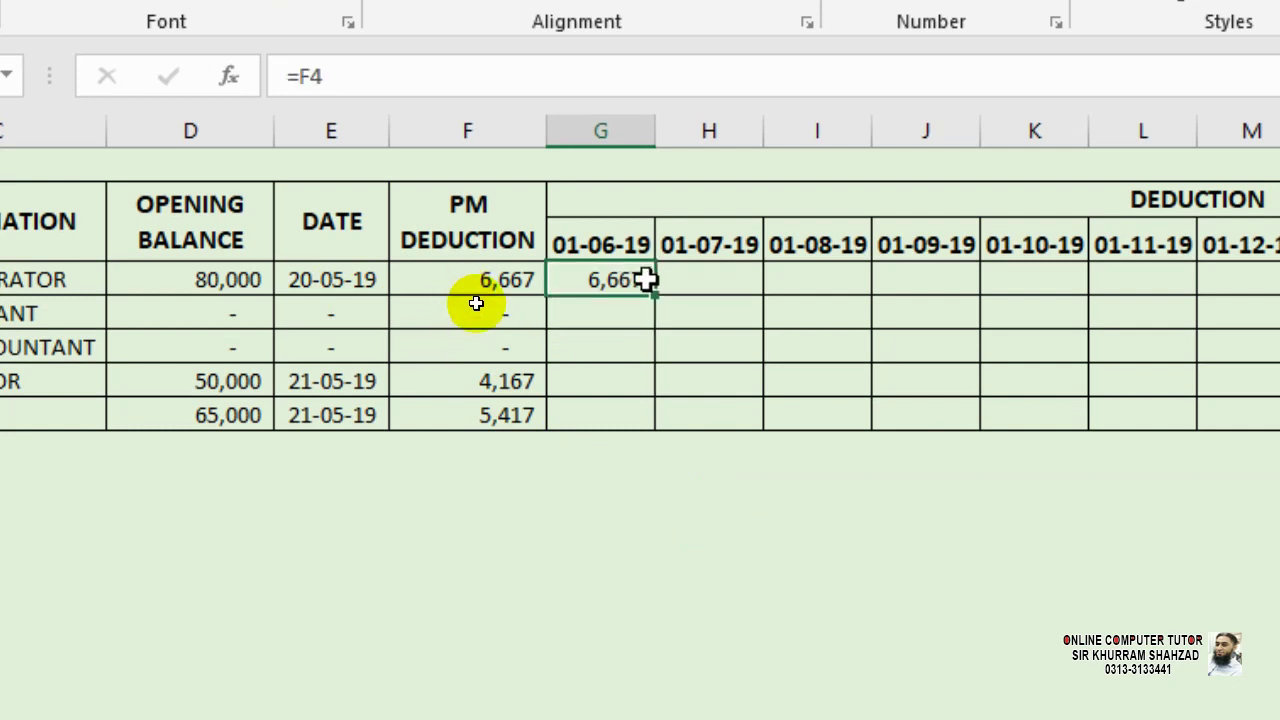
{"action": "left_click_drag", "start_coordinate": [655, 295], "coordinate": [642, 440]}
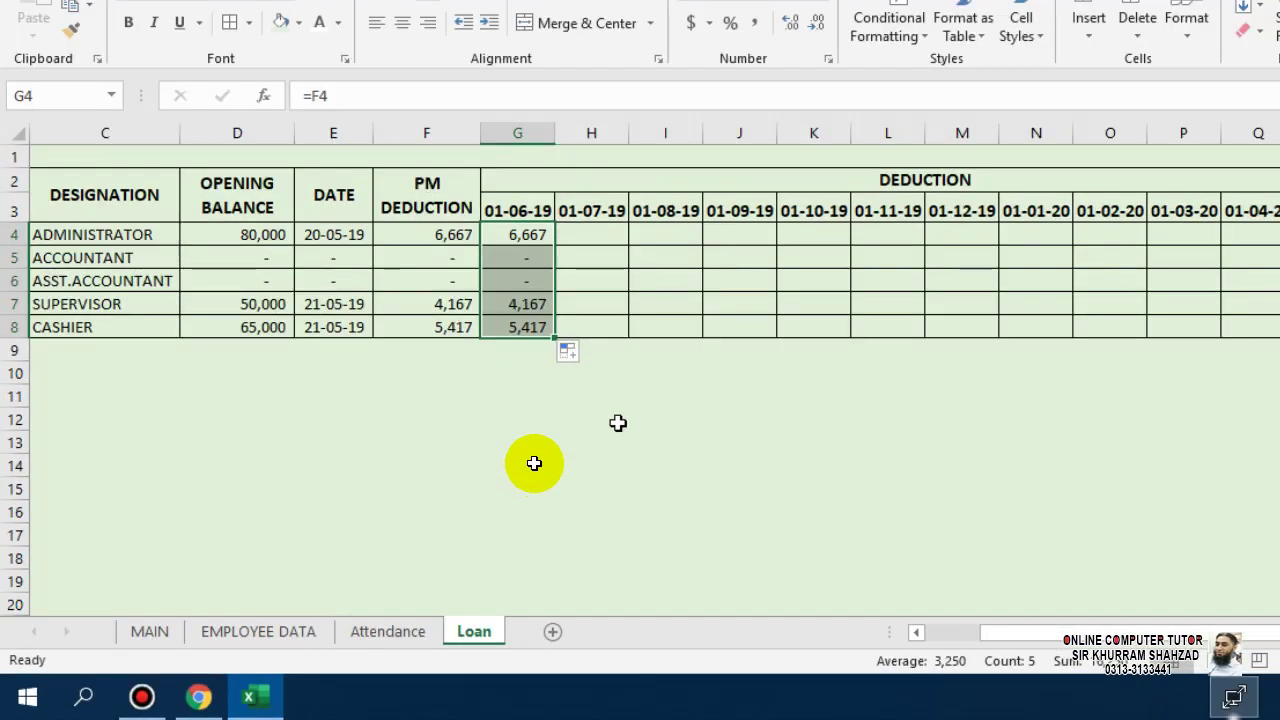
- Merge and center cells S2:S3 beside the last deduction month, 01-05-20
{"action": "left_click_drag", "start_coordinate": [1000, 638], "coordinate": [1024, 640]}
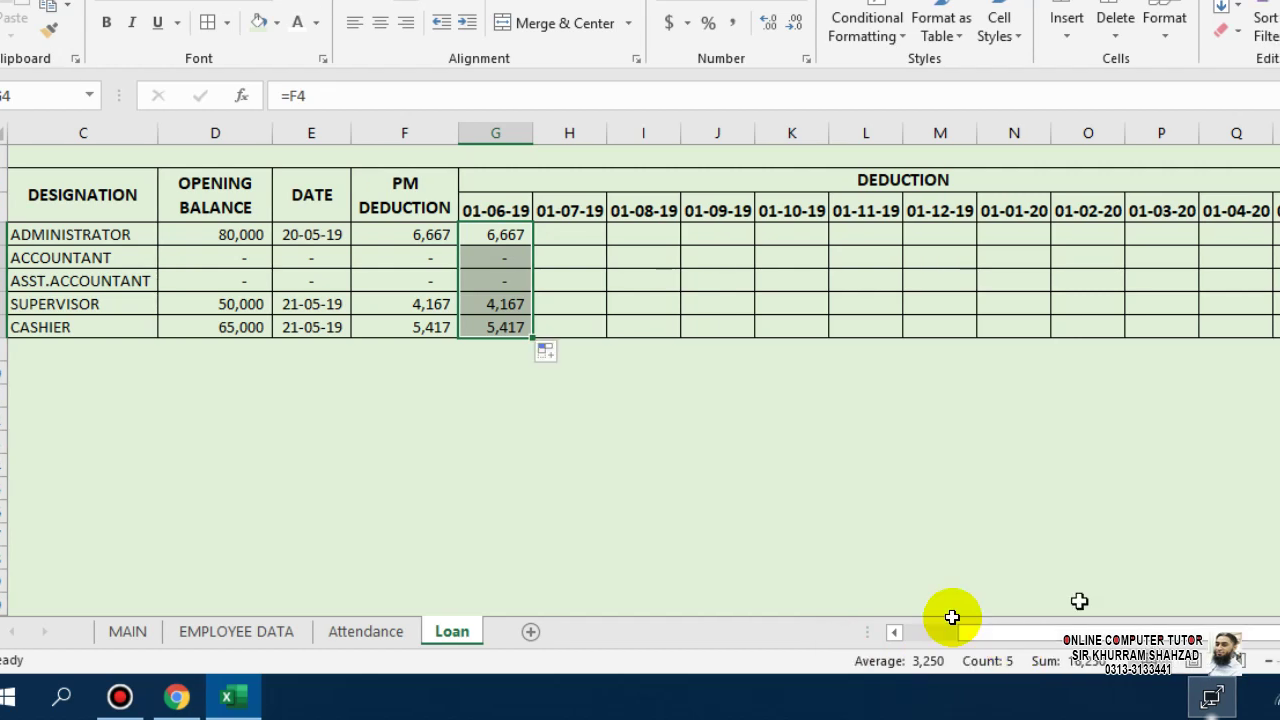
{"action": "left_click", "coordinate": [872, 296]}
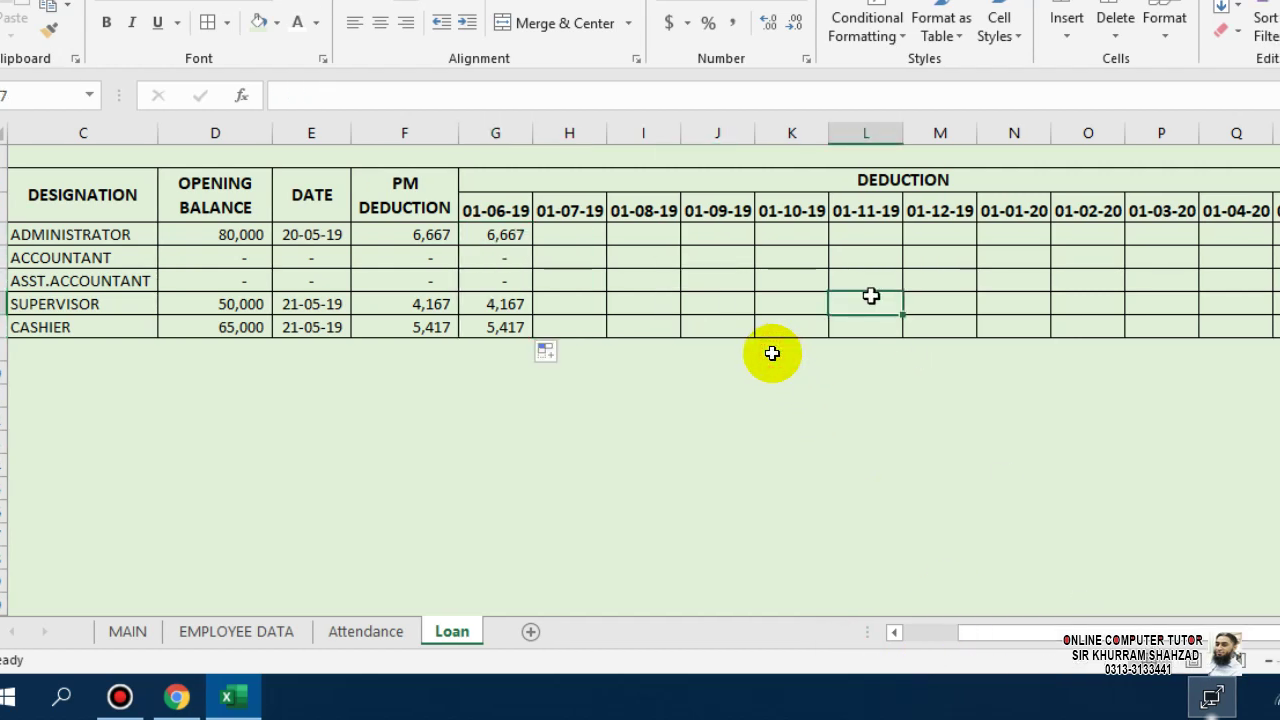
{"action": "key", "text": "Right"}
{"action": "key", "text": "Right"}
{"action": "key", "text": "Right"}
{"action": "key", "text": "Right"}
{"action": "key", "text": "Right"}
{"action": "key", "text": "Right"}
{"action": "key", "text": "Right"}
{"action": "key", "text": "Right"}
{"action": "key", "text": "Right"}
{"action": "key", "text": "Right"}
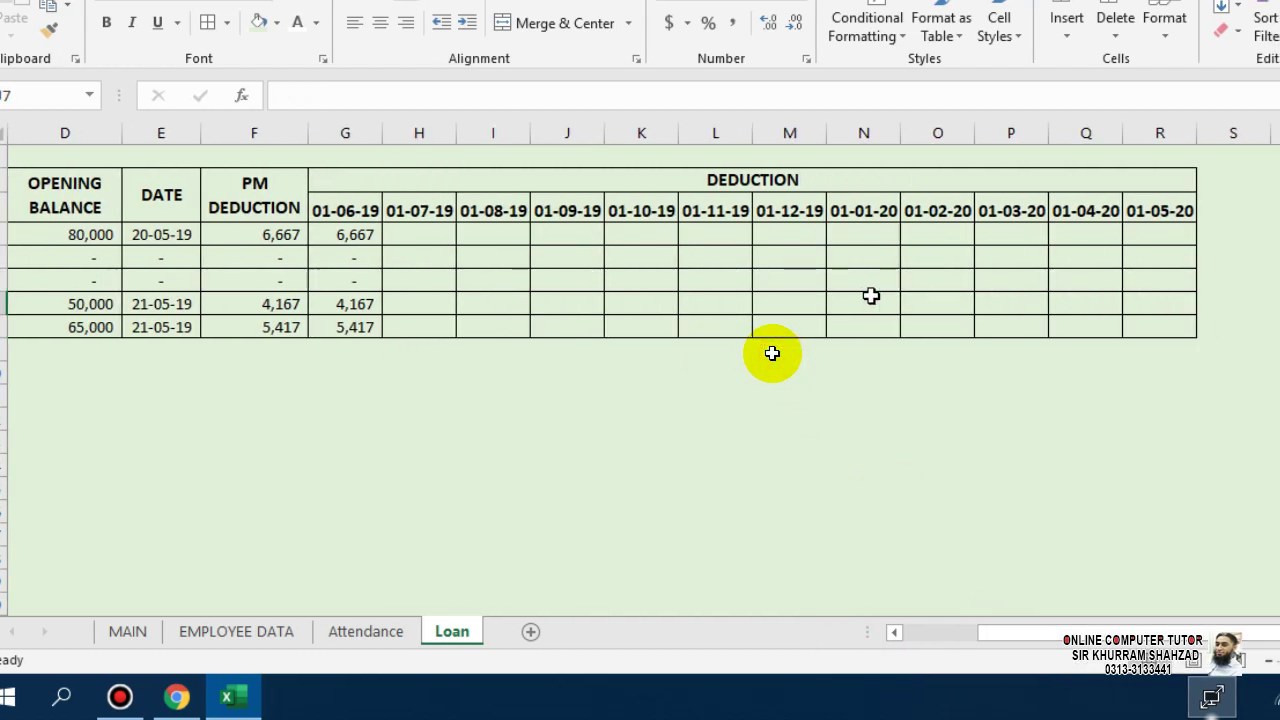
{"action": "key", "text": "Left"}
{"action": "key", "text": "Left"}
{"action": "key", "text": "Left"}
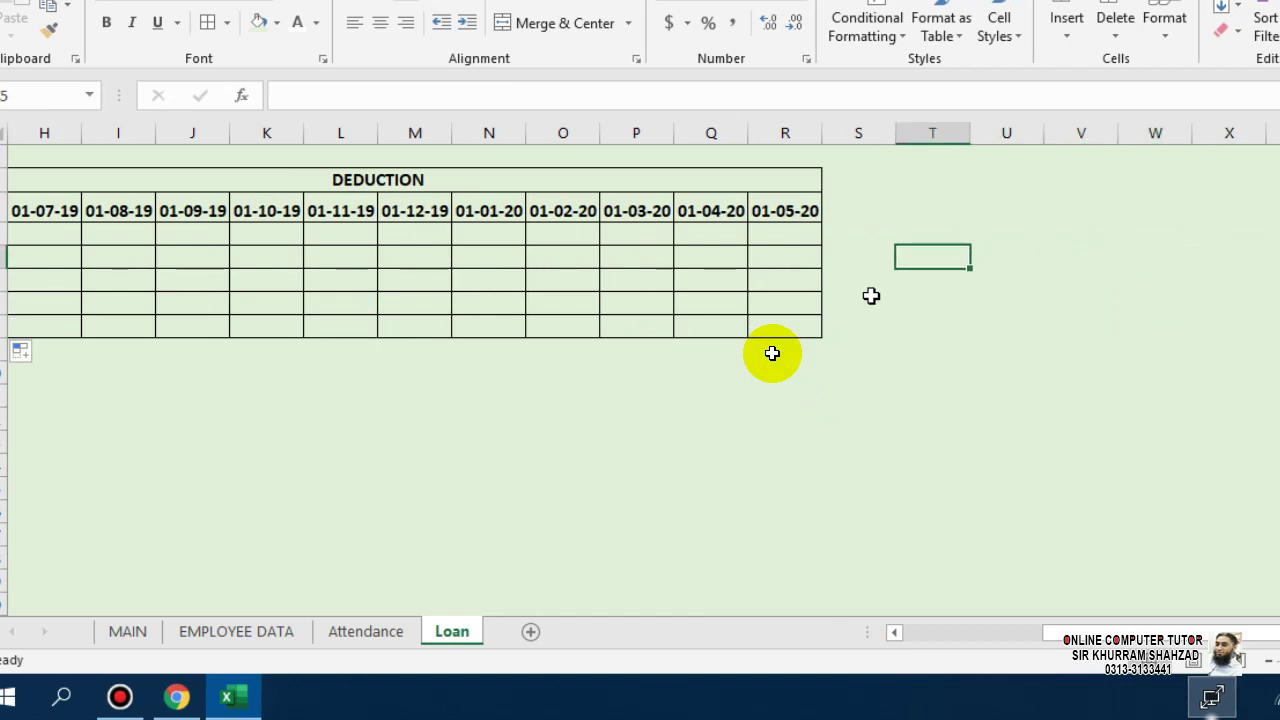
{"action": "key", "text": "Left"}
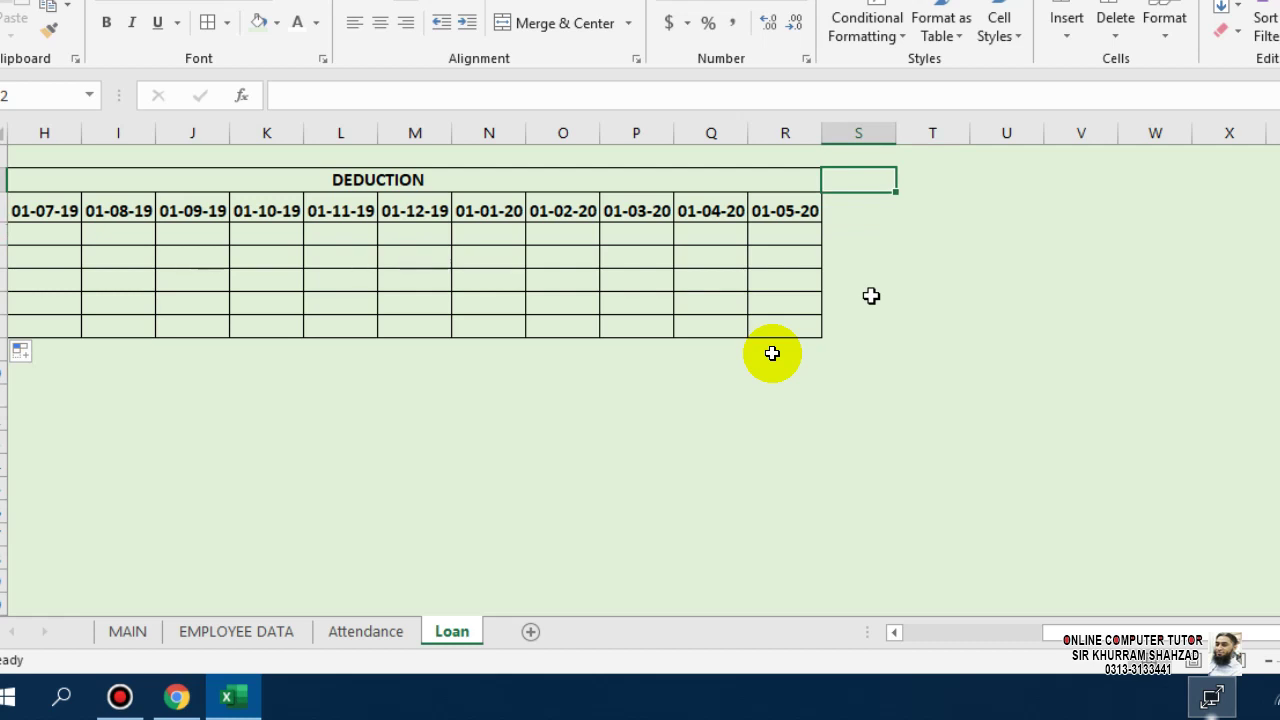
{"action": "key", "text": "shift+Down"}
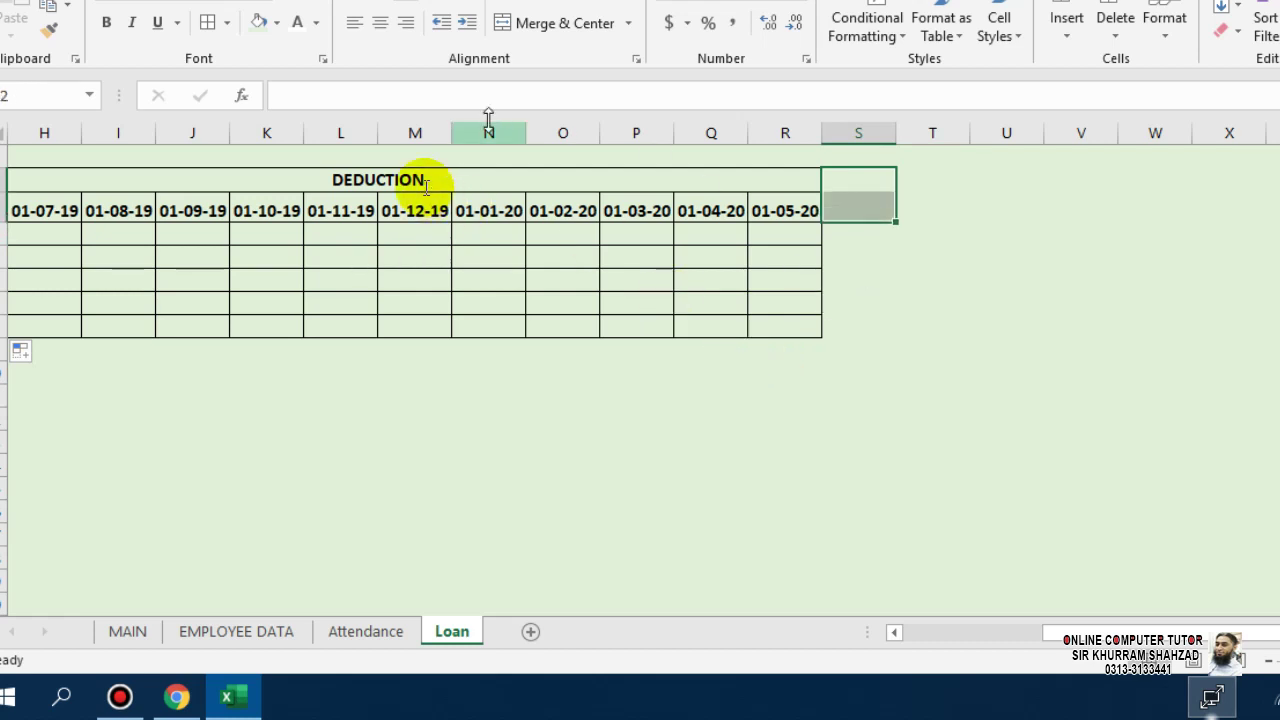
{"action": "left_click", "coordinate": [530, 66]}
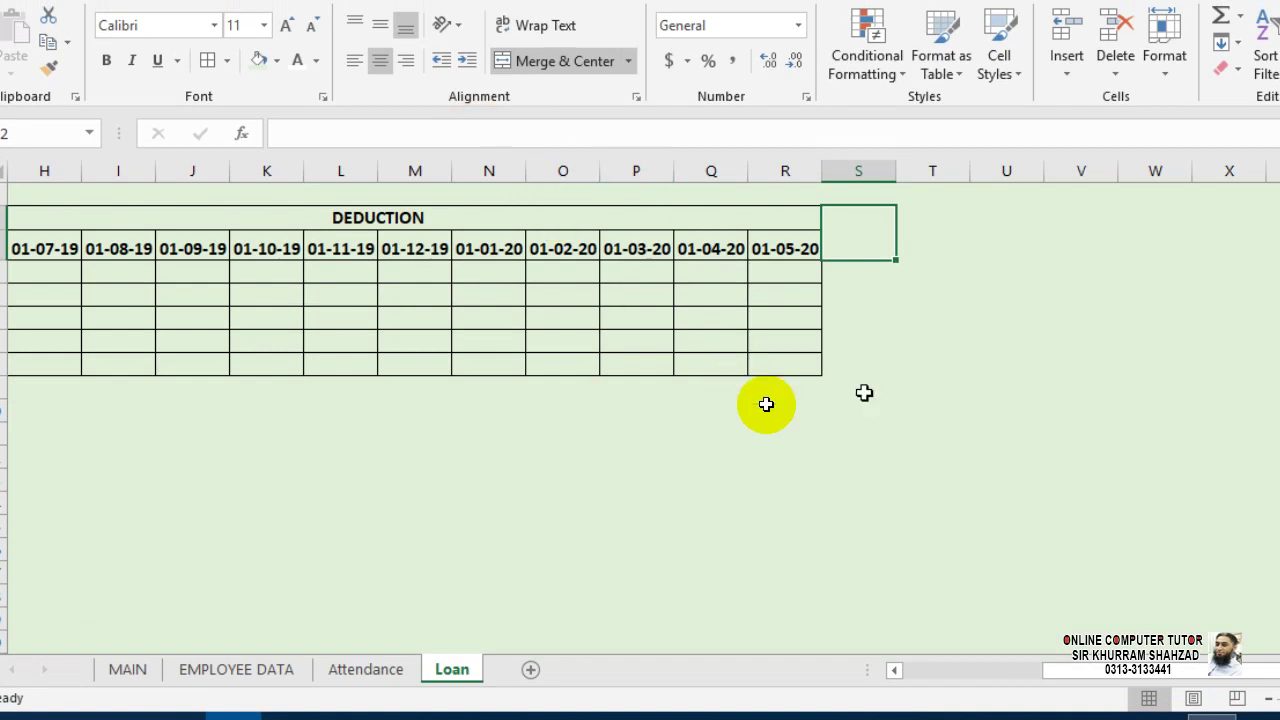
- Enter the heading CLOSING BALANCE in merged cell S2:S3, correcting its spelling
{"action": "type", "text": "CLOSIN BALANCE"}
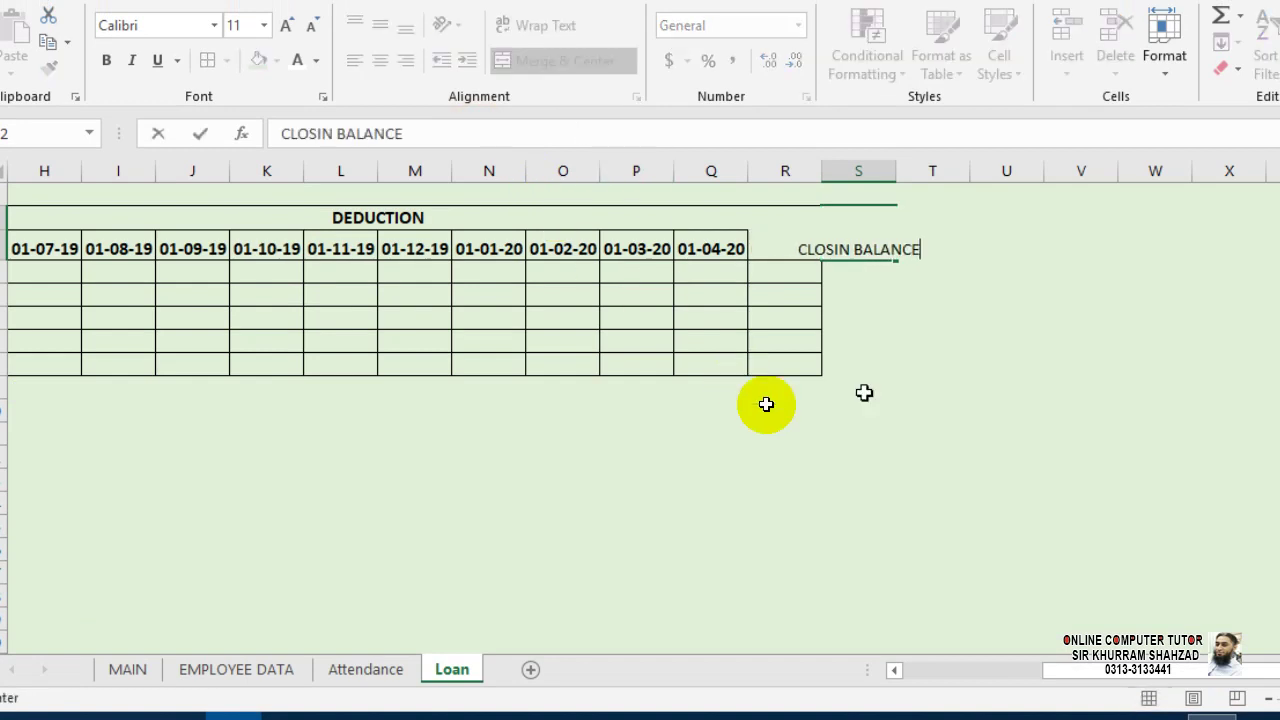
{"action": "key", "text": "Return"}
{"action": "key", "text": "Up"}
{"action": "key", "text": "F2"}
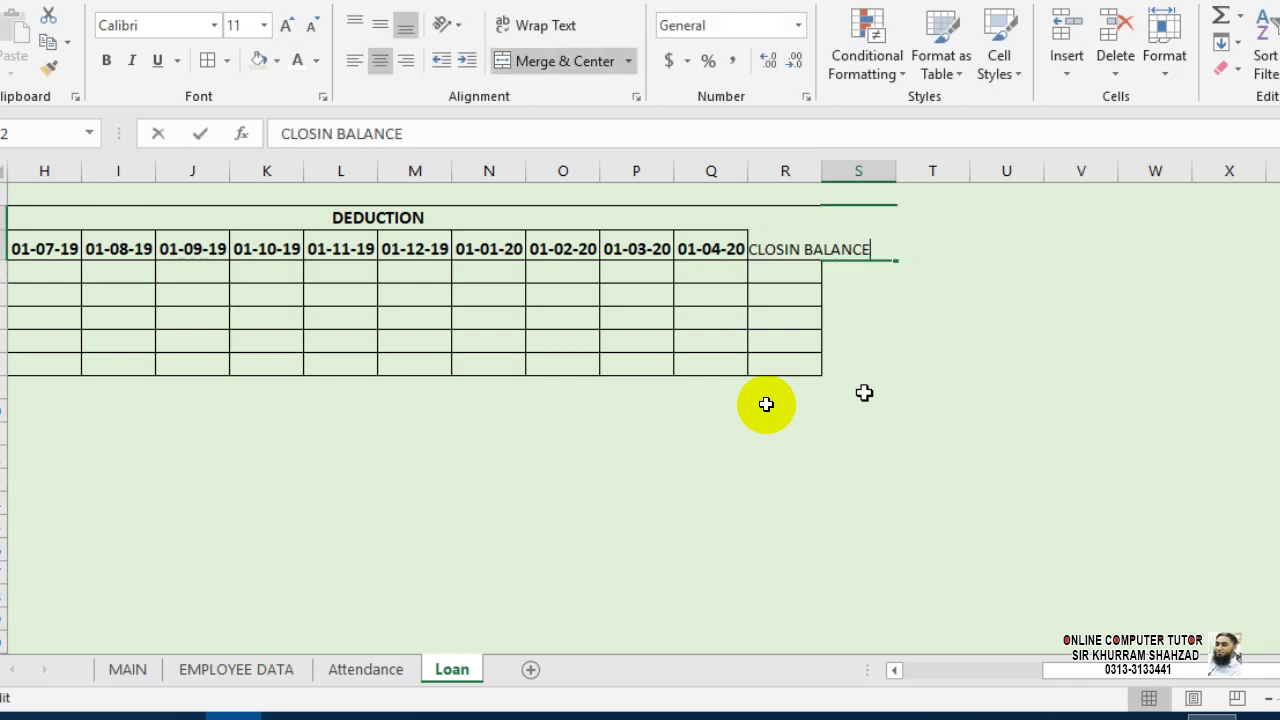
{"action": "key", "text": "Left"}
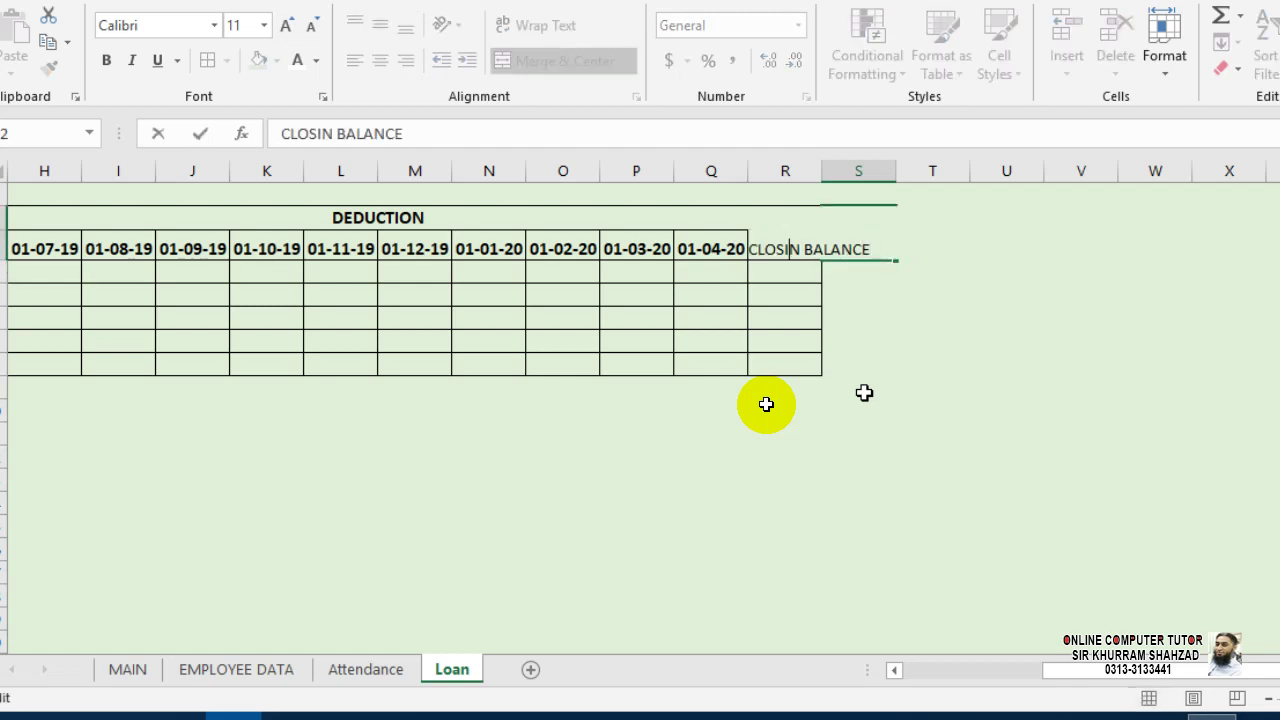
{"action": "key", "text": "Return"}
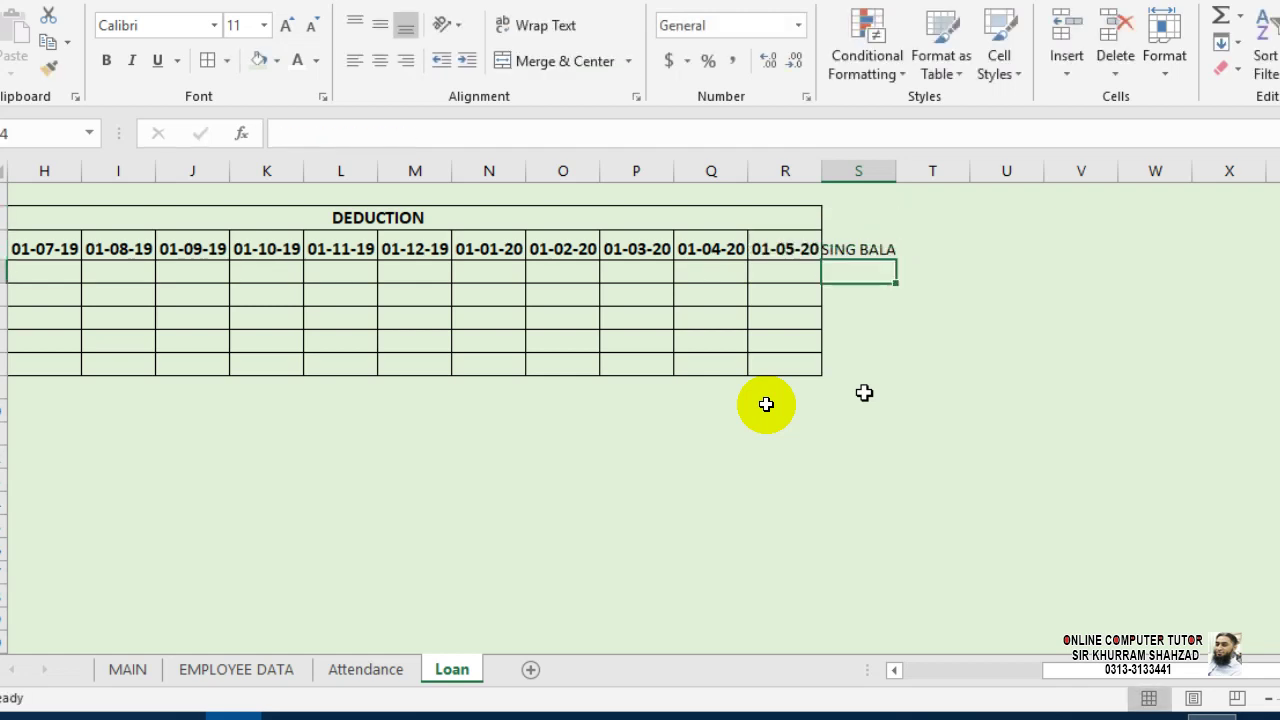
- Middle-align and wrap the CLOSING BALANCE heading, and make it bold at font size 12
{"action": "left_click", "coordinate": [872, 249]}
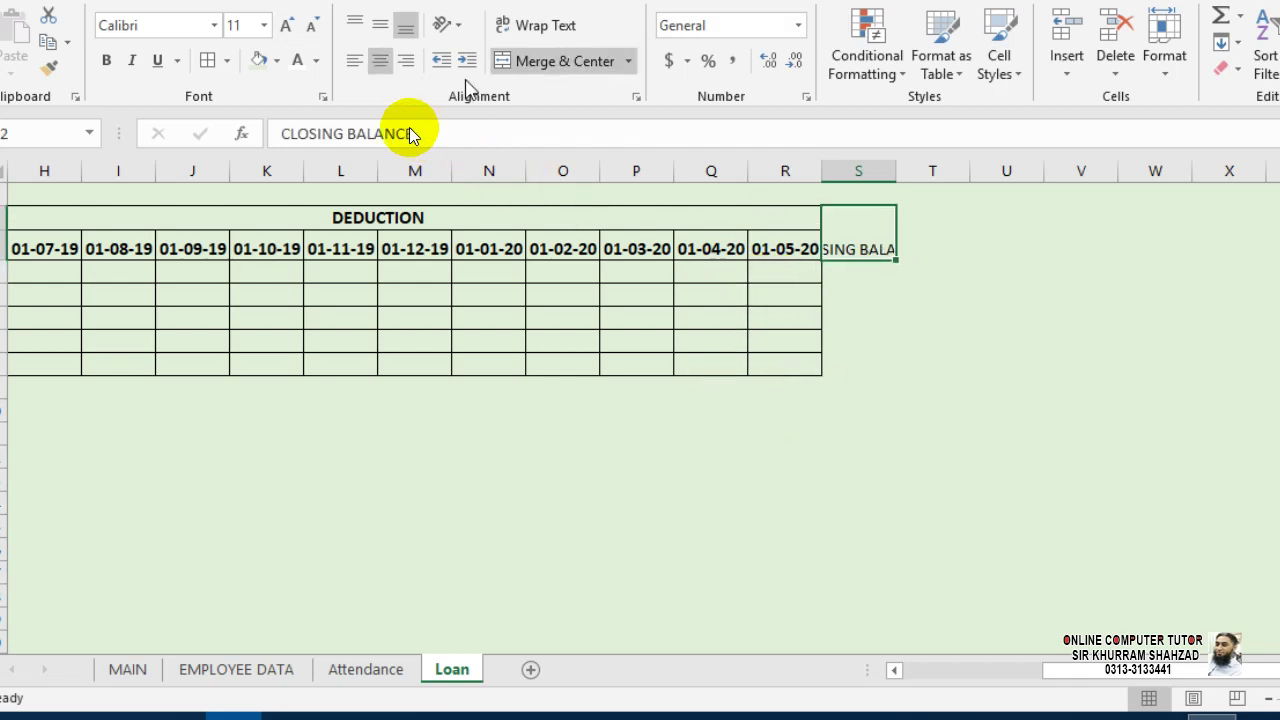
{"action": "left_click", "coordinate": [380, 24]}
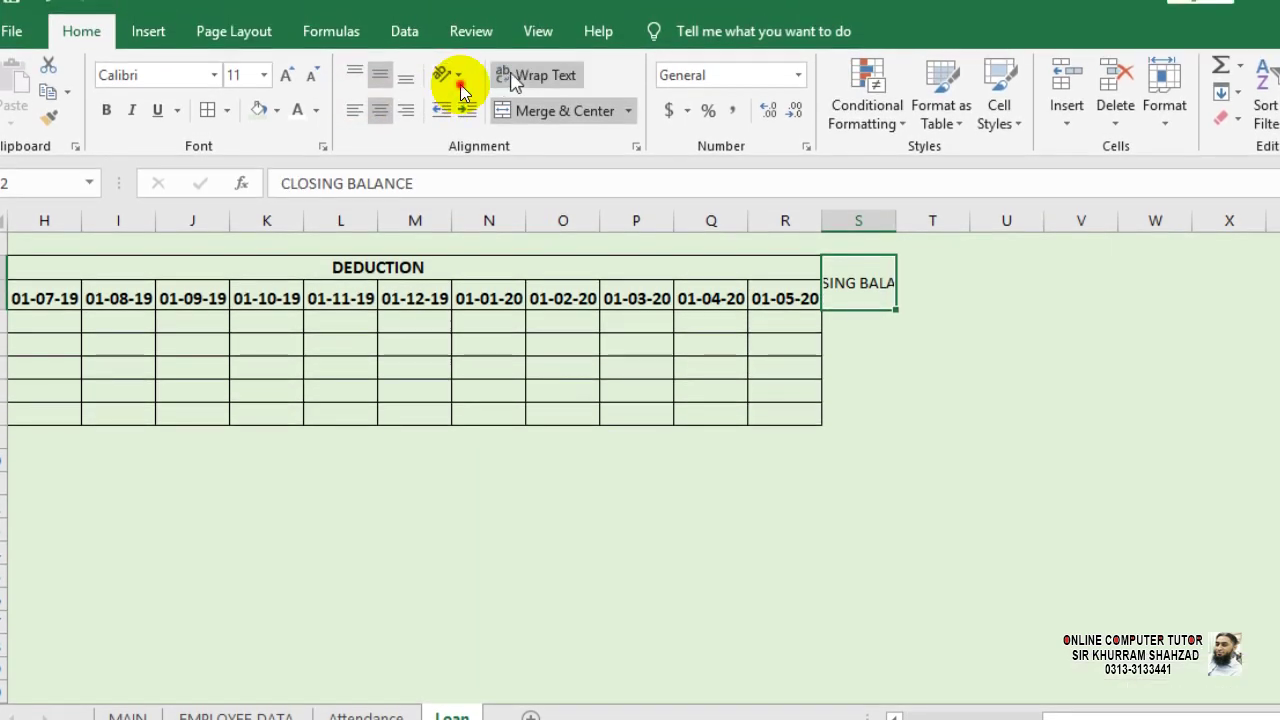
{"action": "left_click", "coordinate": [536, 72]}
{"action": "left_click", "coordinate": [106, 106]}
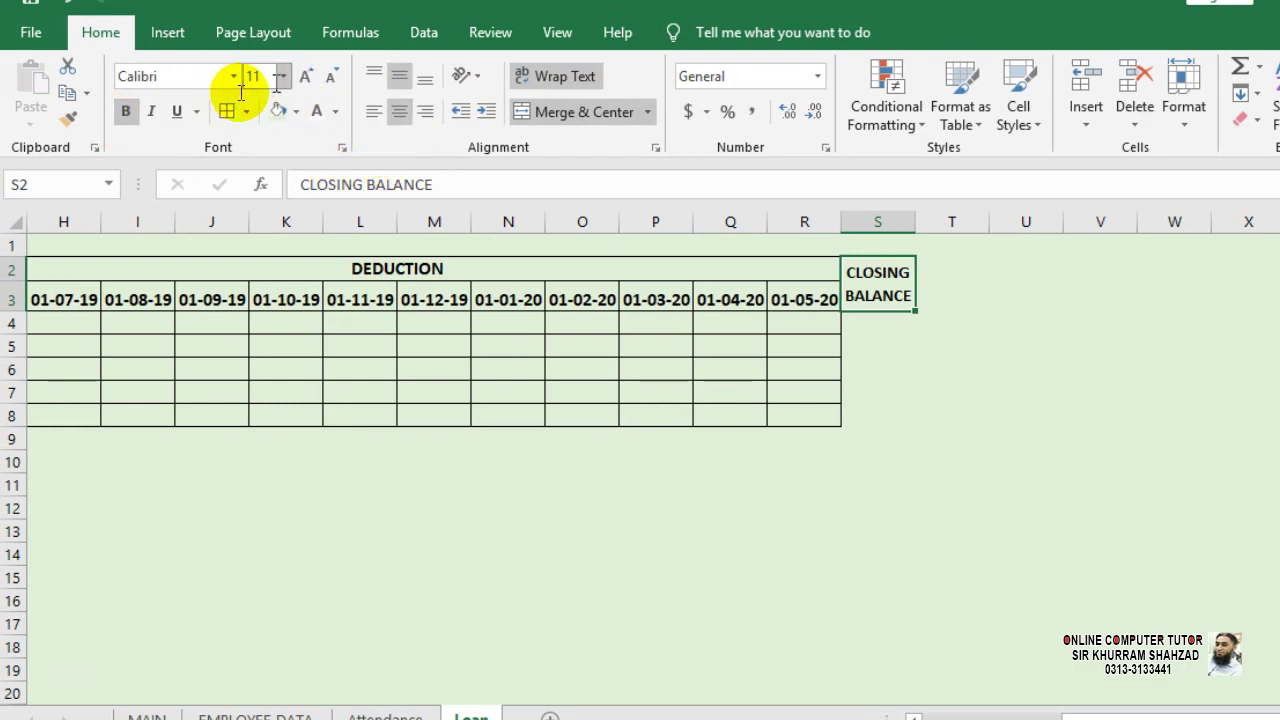
{"action": "left_click", "coordinate": [258, 78]}
{"action": "type", "text": "12"}
{"action": "key", "text": "Return"}
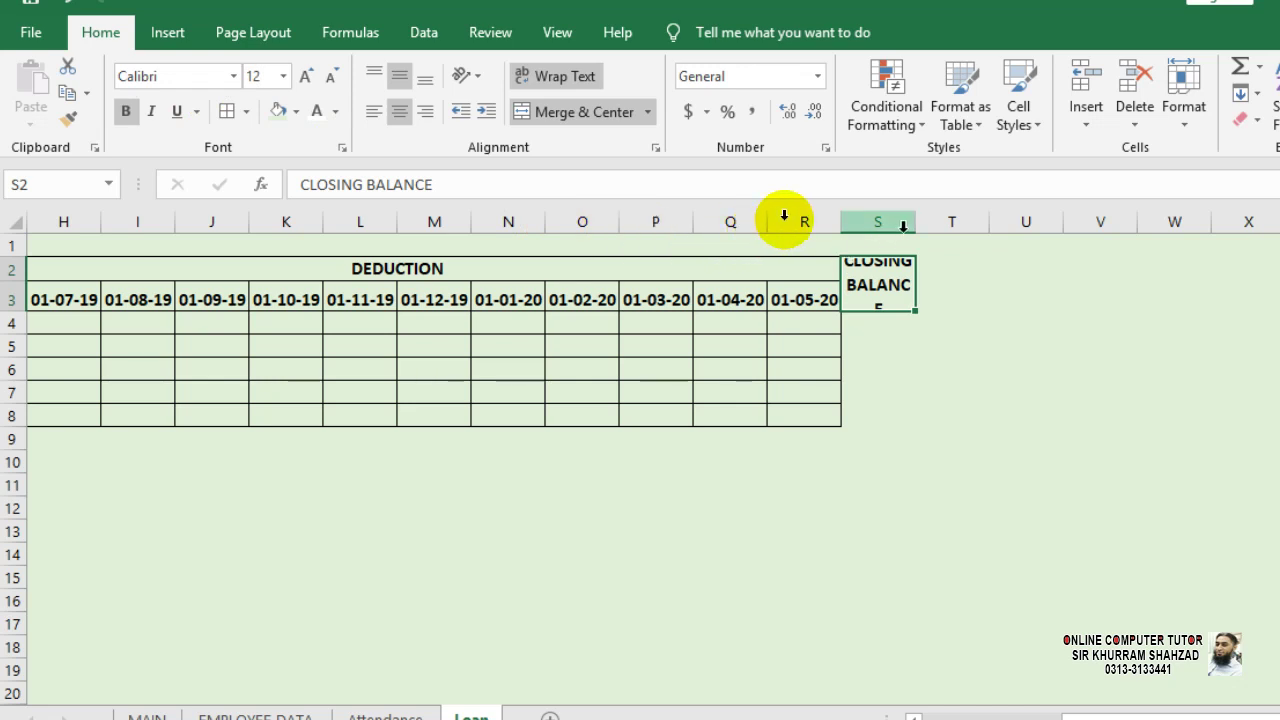
- Widen column S to fit the CLOSING BALANCE heading, and apply all borders to S2:S8
{"action": "left_click_drag", "start_coordinate": [912, 226], "coordinate": [930, 221]}
{"action": "mouse_move", "coordinate": [909, 294]}
{"action": "left_mouse_down"}
{"action": "mouse_move", "coordinate": [889, 317]}
{"action": "mouse_move", "coordinate": [889, 411]}
{"action": "left_mouse_up"}
{"action": "left_click", "coordinate": [227, 111]}
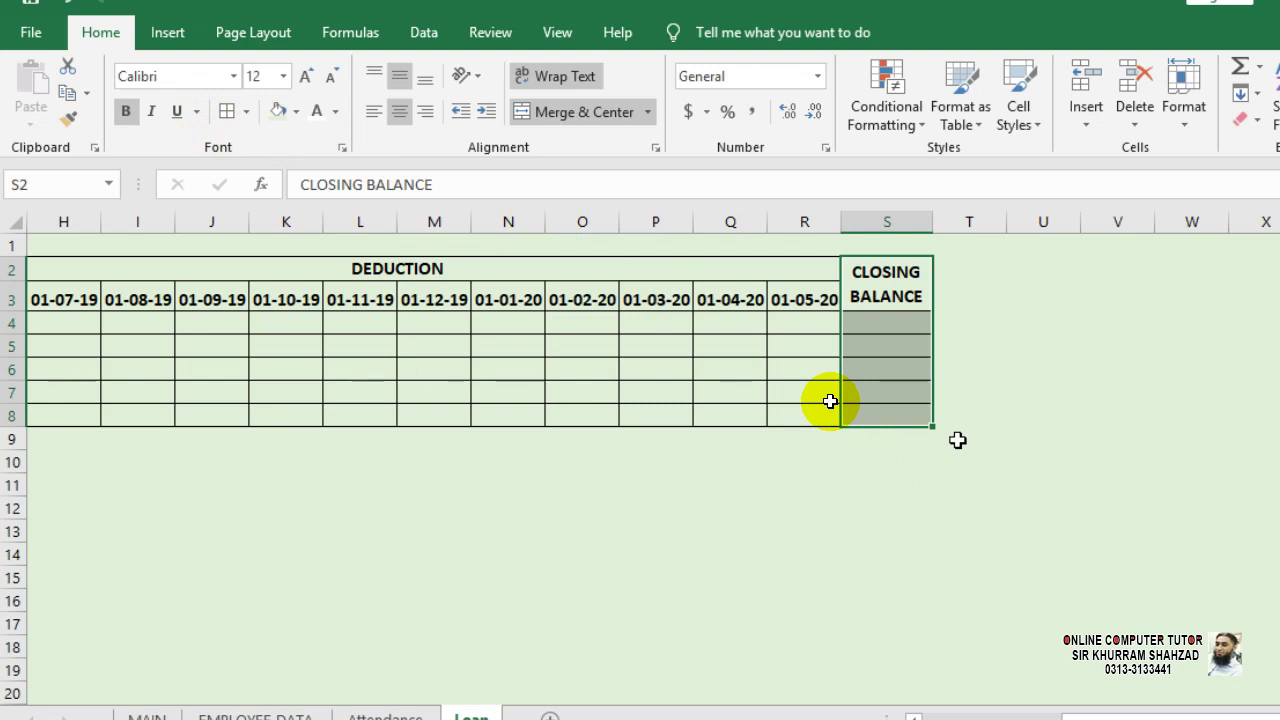
- Start the closing balance formula in S4 with =D4-G4, subtracting the 01-06-19 deduction from the opening balance
{"action": "key", "text": "Down"}
{"action": "type", "text": "="}
{"action": "key", "text": "Left"}
{"action": "key", "text": "Left"}
{"action": "key", "text": "Left"}
{"action": "key", "text": "Left"}
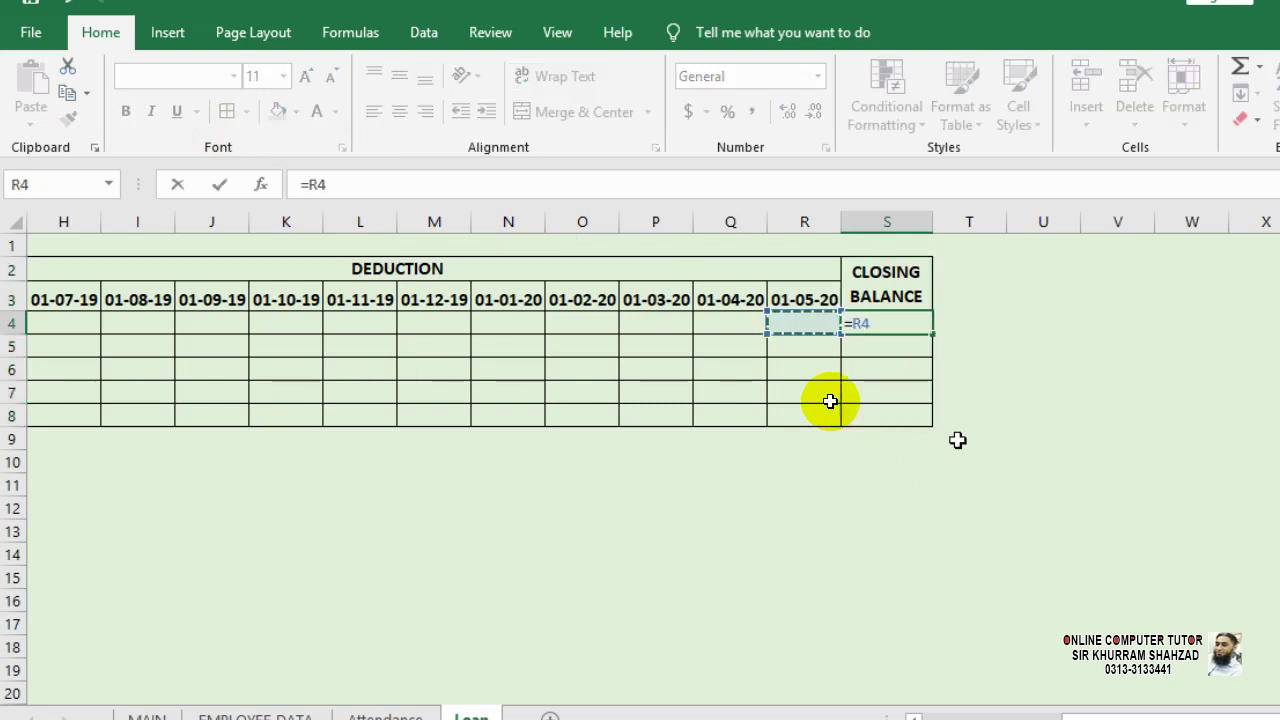
{"action": "key", "text": "ctrl+Left"}
{"action": "key", "text": "ctrl+Left"}
{"action": "key", "text": "Left"}
{"action": "key", "text": "Right"}
{"action": "key", "text": "Right"}
{"action": "key", "text": "Right"}
{"action": "key", "text": "Right"}
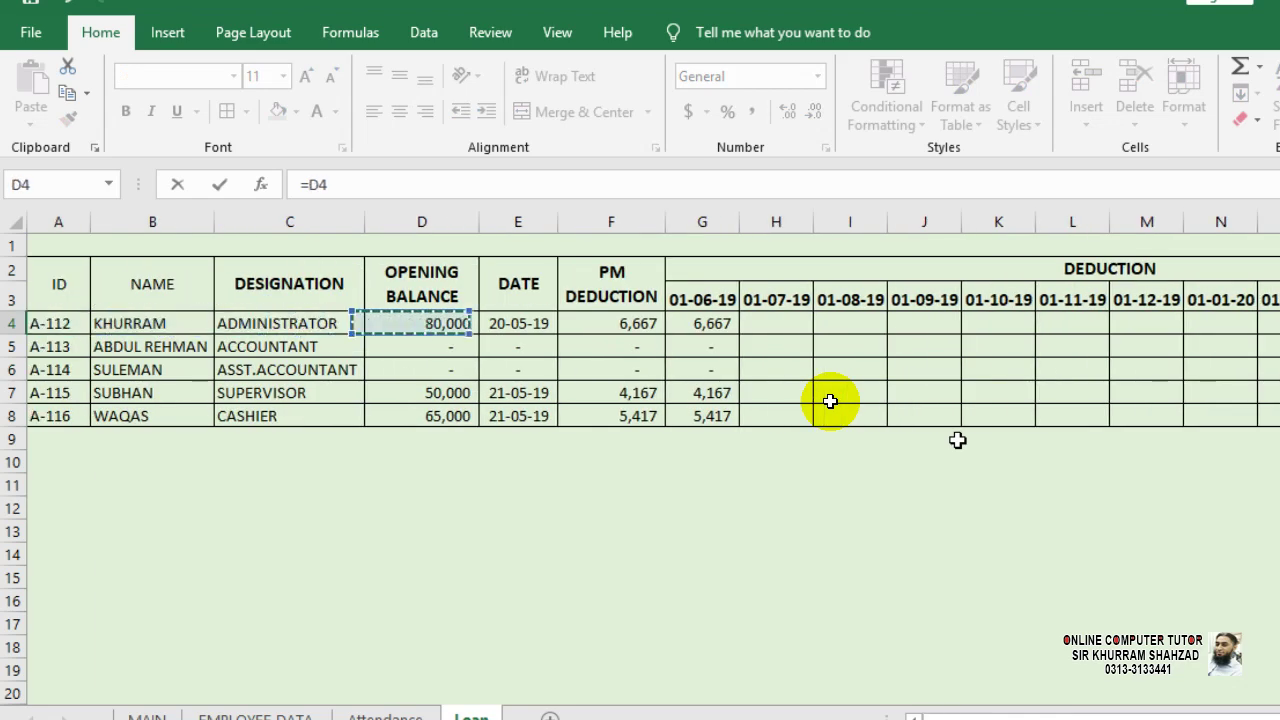
{"action": "key", "text": "Left"}
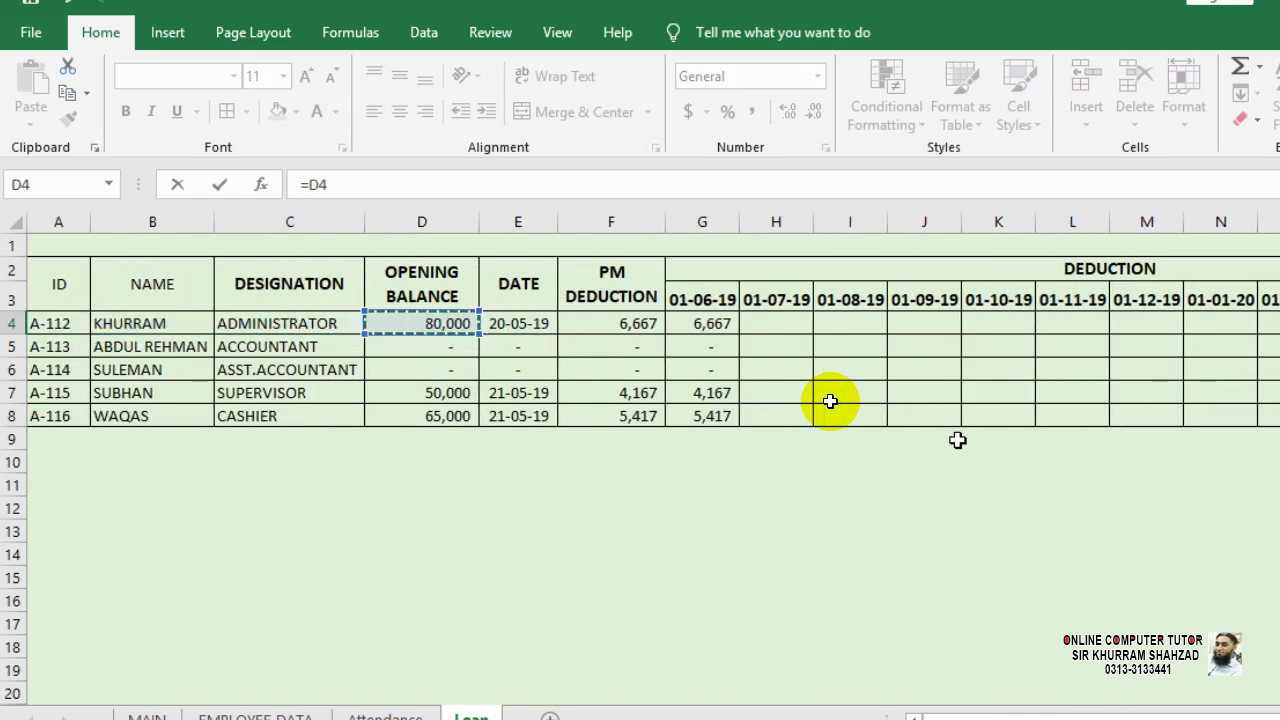
{"action": "type", "text": "-"}
{"action": "key", "text": "Right"}
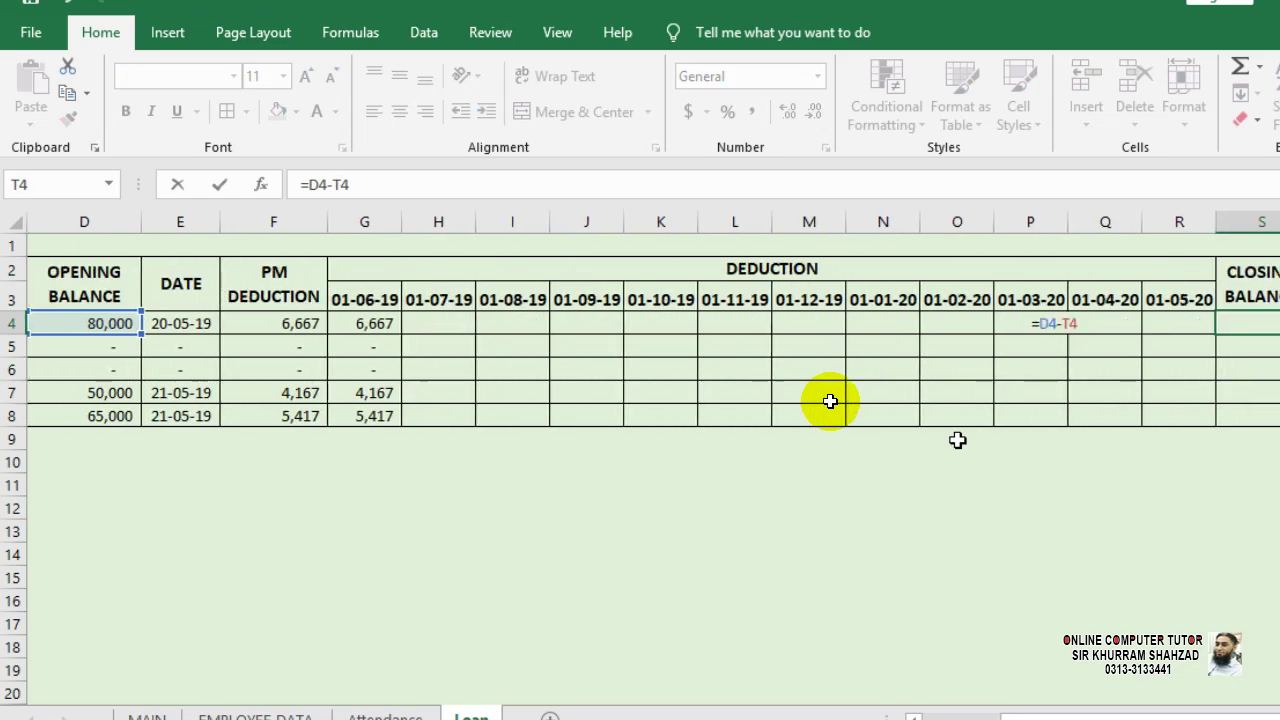
{"action": "key", "text": "Left"}
{"action": "key", "text": "Left"}
{"action": "key", "text": "Left"}
{"action": "key", "text": "Left"}
{"action": "key", "text": "Left"}
{"action": "key", "text": "Left"}
{"action": "key", "text": "Left"}
{"action": "key", "text": "Left"}
{"action": "key", "text": "Left"}
{"action": "key", "text": "Left"}
{"action": "key", "text": "Left"}
{"action": "key", "text": "Left"}
{"action": "key", "text": "Left"}
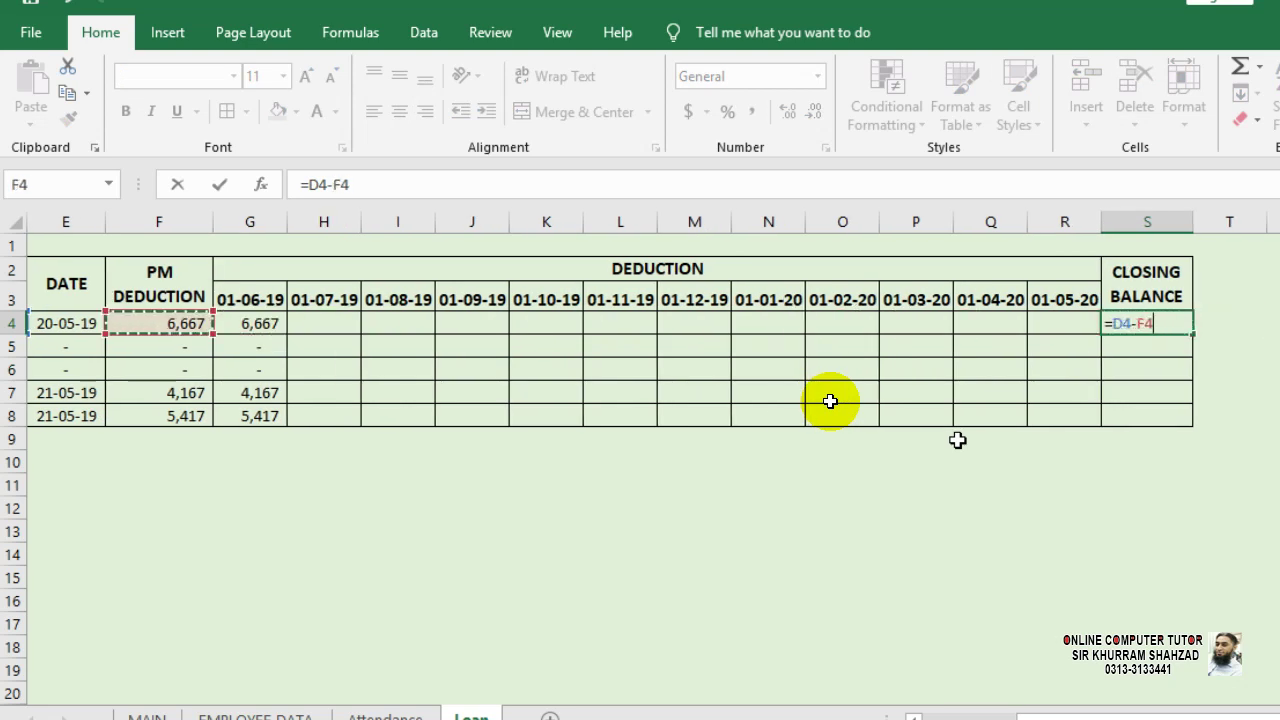
{"action": "key", "text": "Right"}
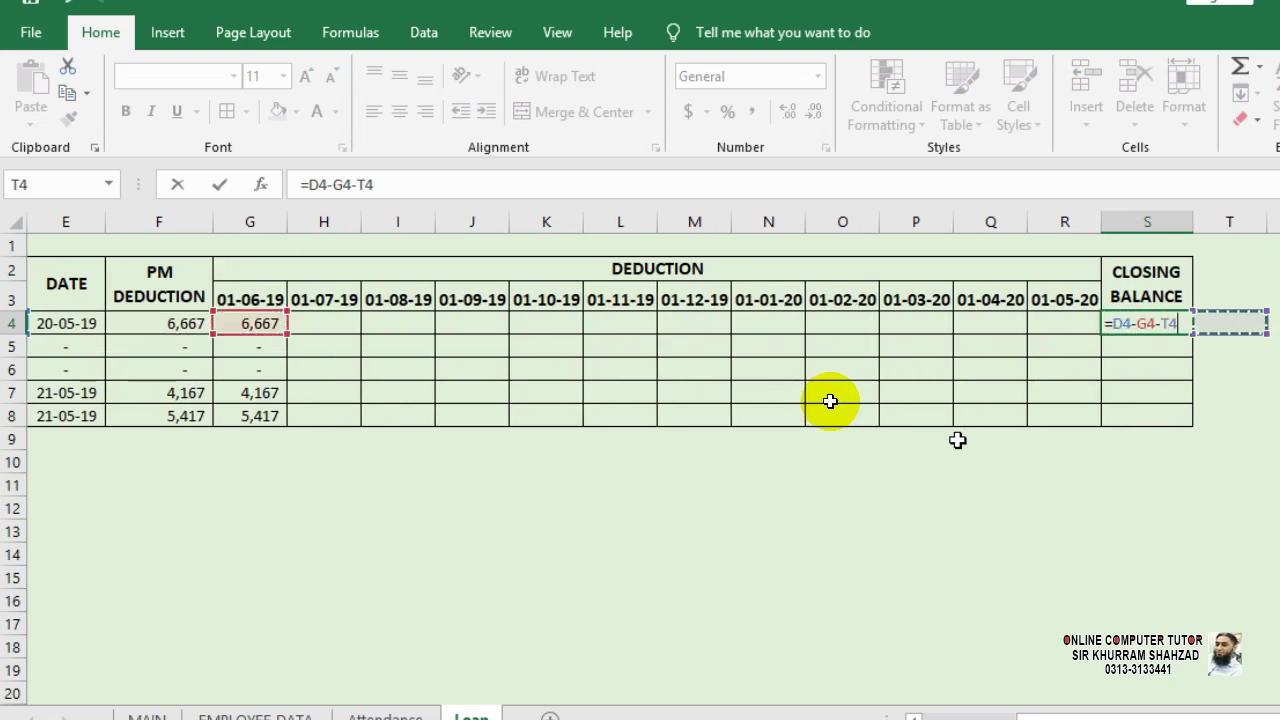
- Complete the S4 formula as =D4-G4-H4-I4-J4-K4-L4-M4-N4-O4-P4-Q4-R4, and fill it down to S8
{"action": "key", "text": "Left"}
{"action": "key", "text": "Left"}
{"action": "key", "text": "Left"}
{"action": "key", "text": "Left"}
{"action": "key", "text": "Left"}
{"action": "key", "text": "Left"}
{"action": "key", "text": "Left"}
{"action": "key", "text": "Left"}
{"action": "key", "text": "Left"}
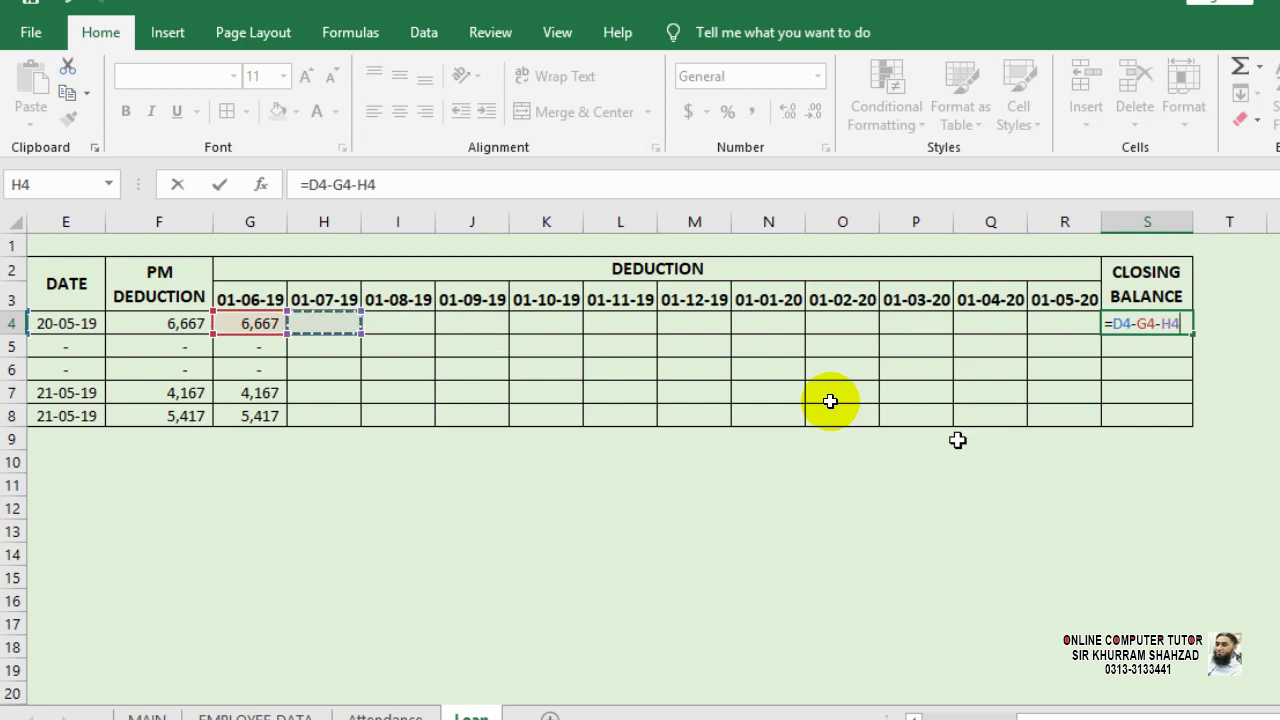
{"action": "left_click", "coordinate": [398, 326]}
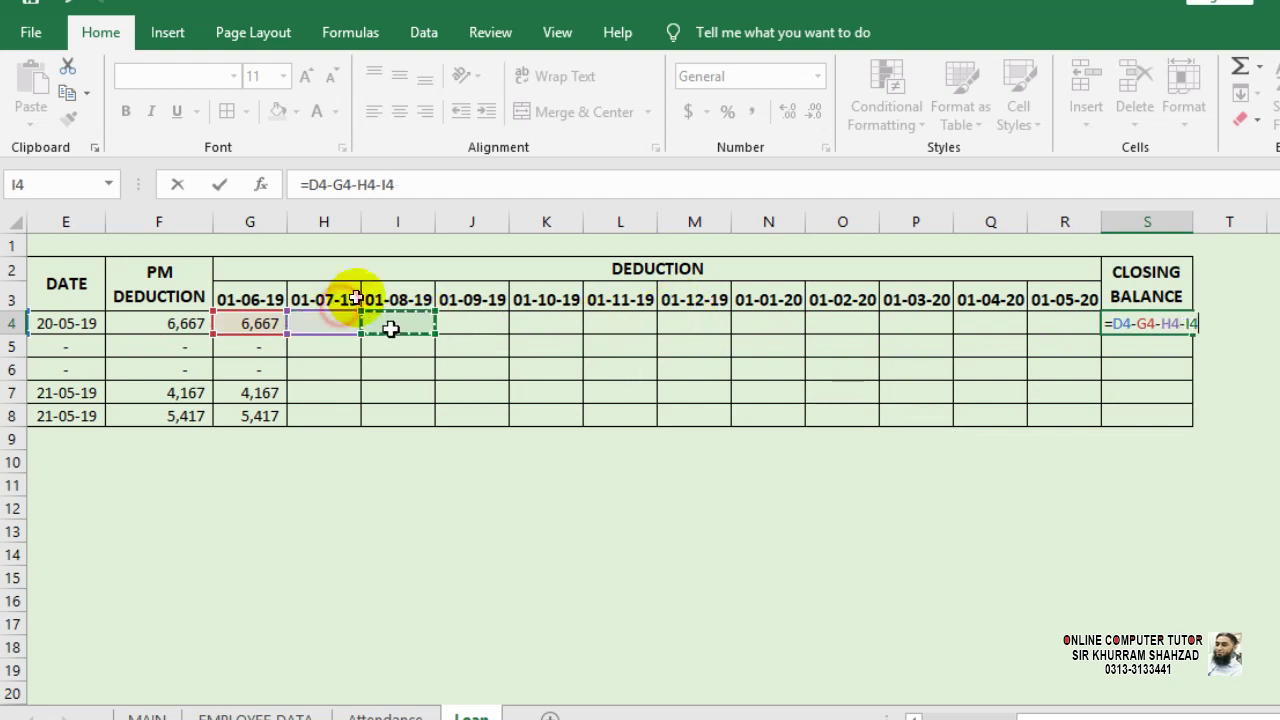
{"action": "type", "text": "-"}
{"action": "left_click", "coordinate": [471, 318]}
{"action": "type", "text": "-"}
{"action": "left_click", "coordinate": [534, 318]}
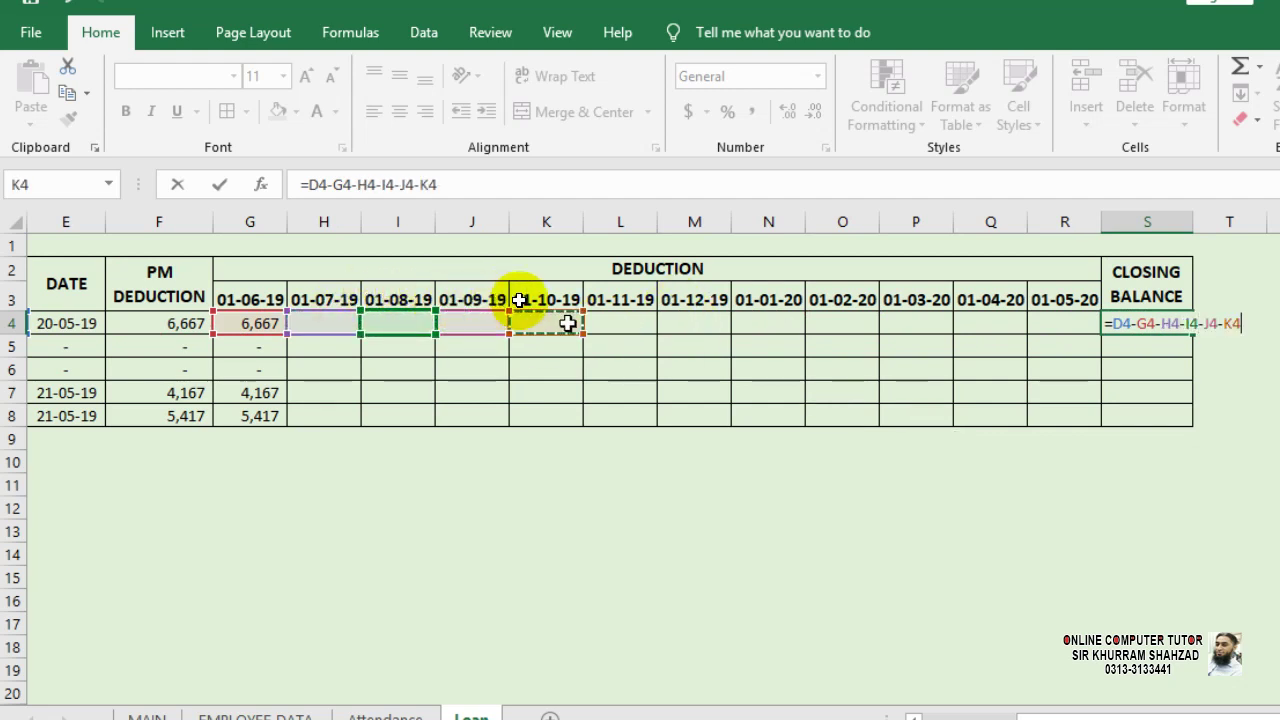
{"action": "type", "text": "-"}
{"action": "left_click", "coordinate": [620, 323]}
{"action": "type", "text": "-"}
{"action": "left_click", "coordinate": [694, 323]}
{"action": "type", "text": "-"}
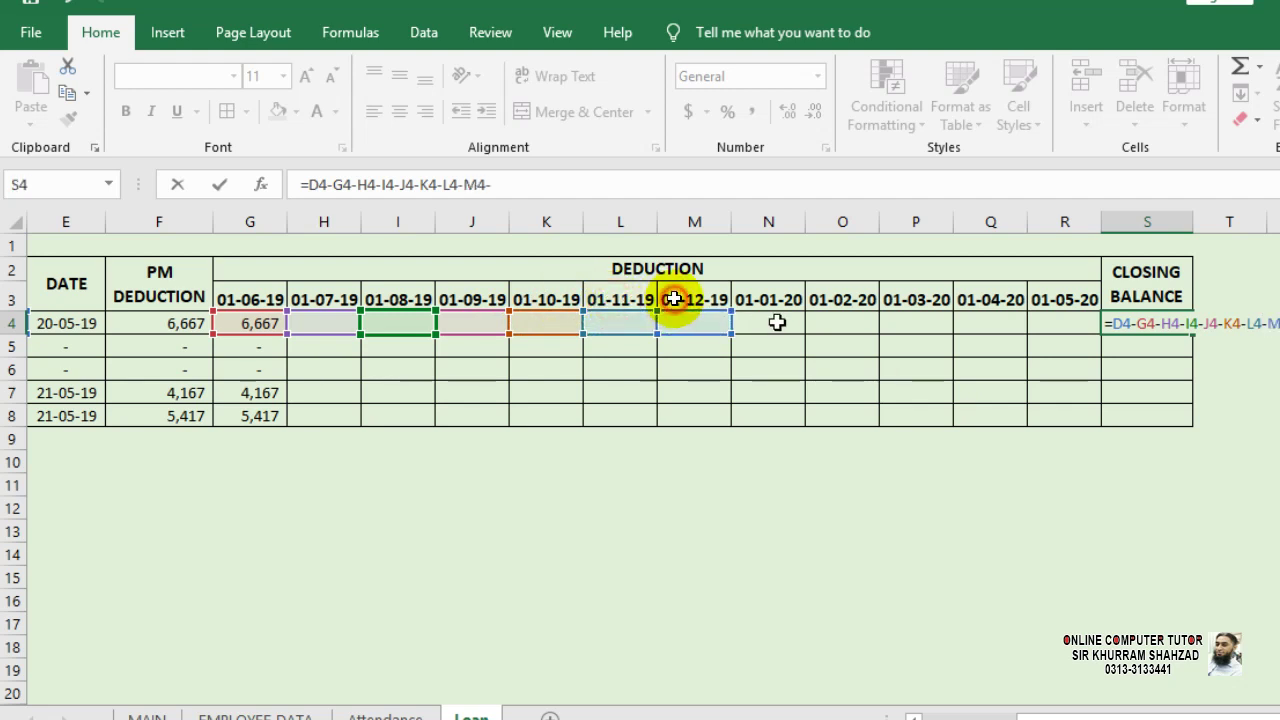
{"action": "left_click", "coordinate": [768, 323]}
{"action": "type", "text": "-"}
{"action": "left_click", "coordinate": [833, 321]}
{"action": "type", "text": "-"}
{"action": "left_click", "coordinate": [910, 320]}
{"action": "type", "text": "-"}
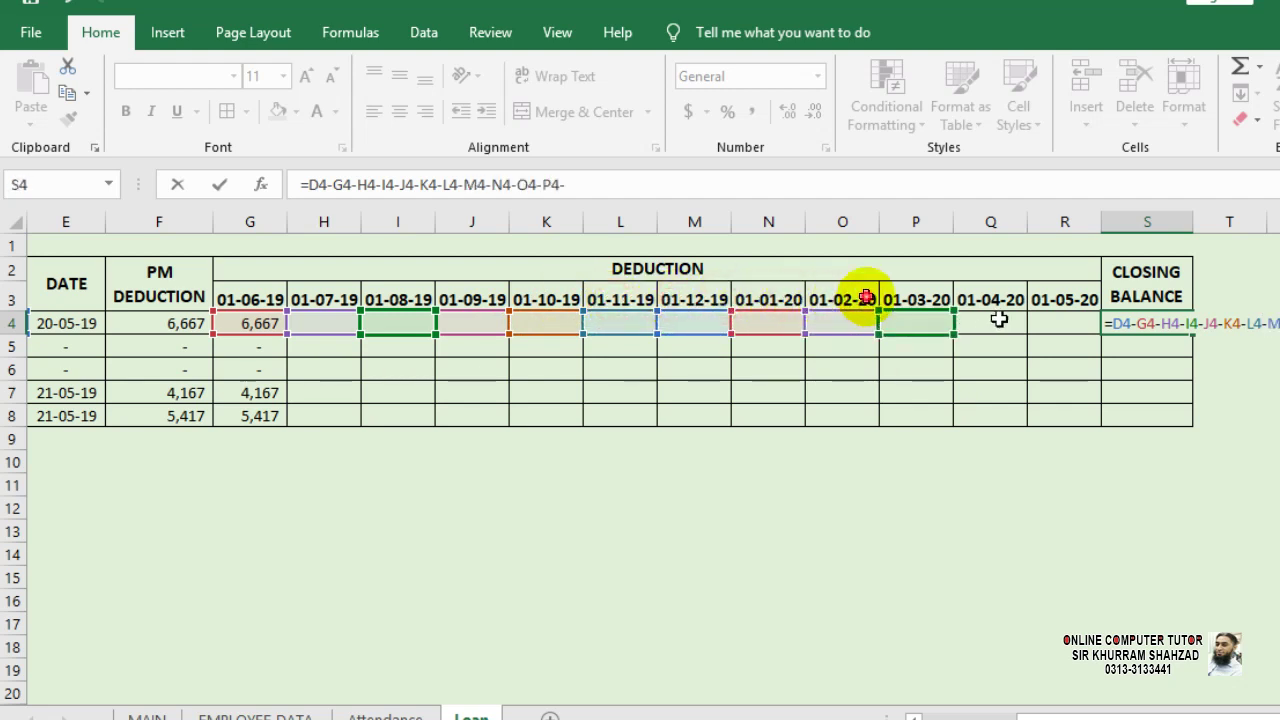
{"action": "left_click", "coordinate": [1000, 320]}
{"action": "type", "text": "-"}
{"action": "left_click", "coordinate": [1045, 320]}
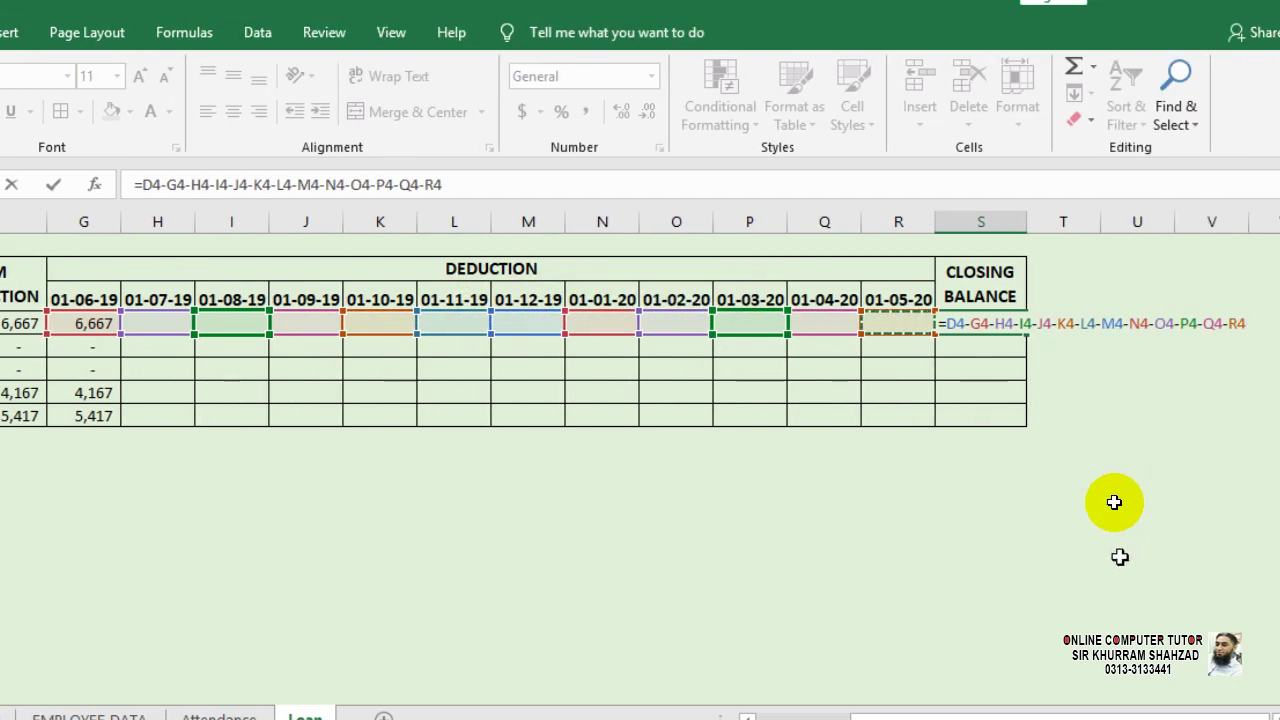
{"action": "key", "text": "Return"}
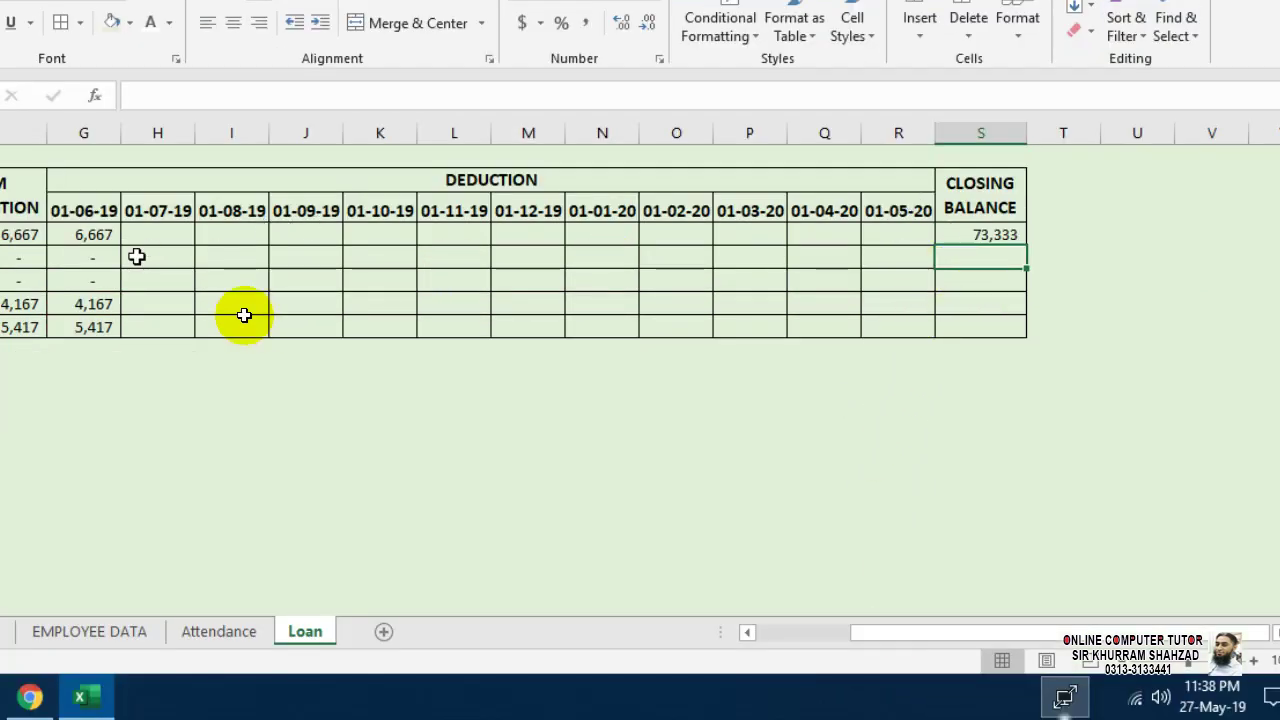
{"action": "left_click", "coordinate": [975, 235]}
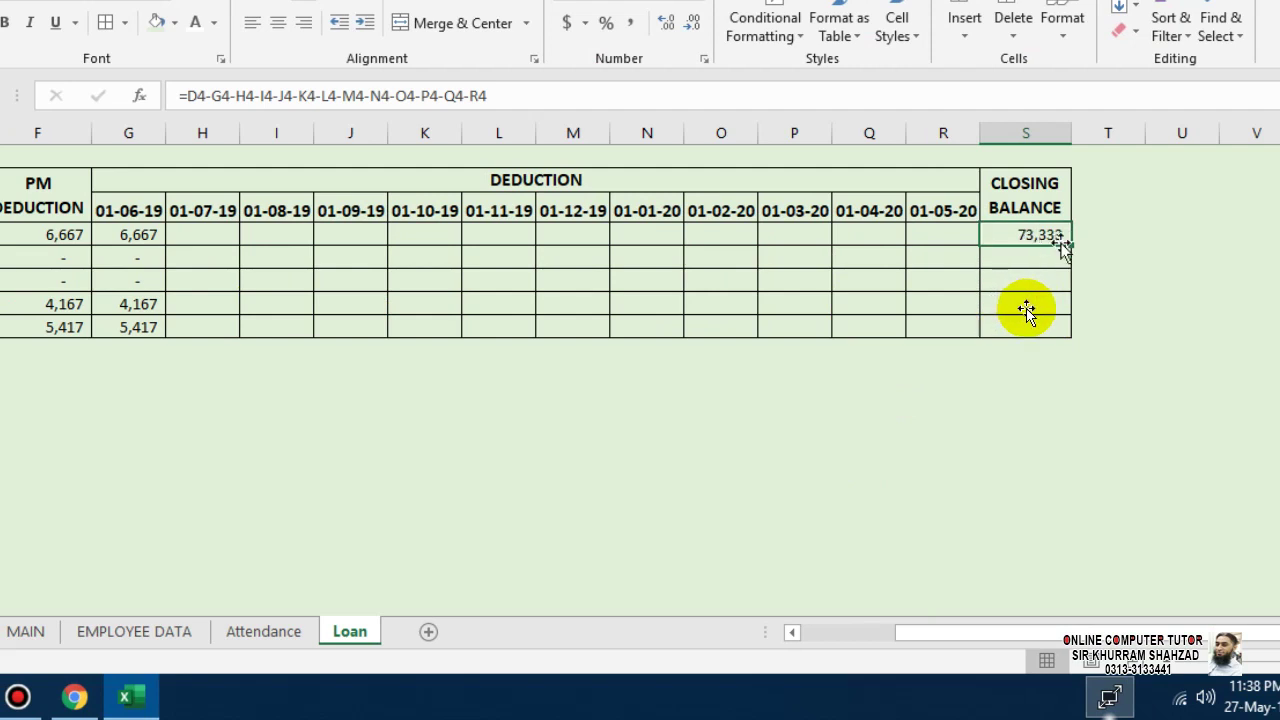
{"action": "left_click_drag", "start_coordinate": [1070, 245], "coordinate": [1060, 340]}
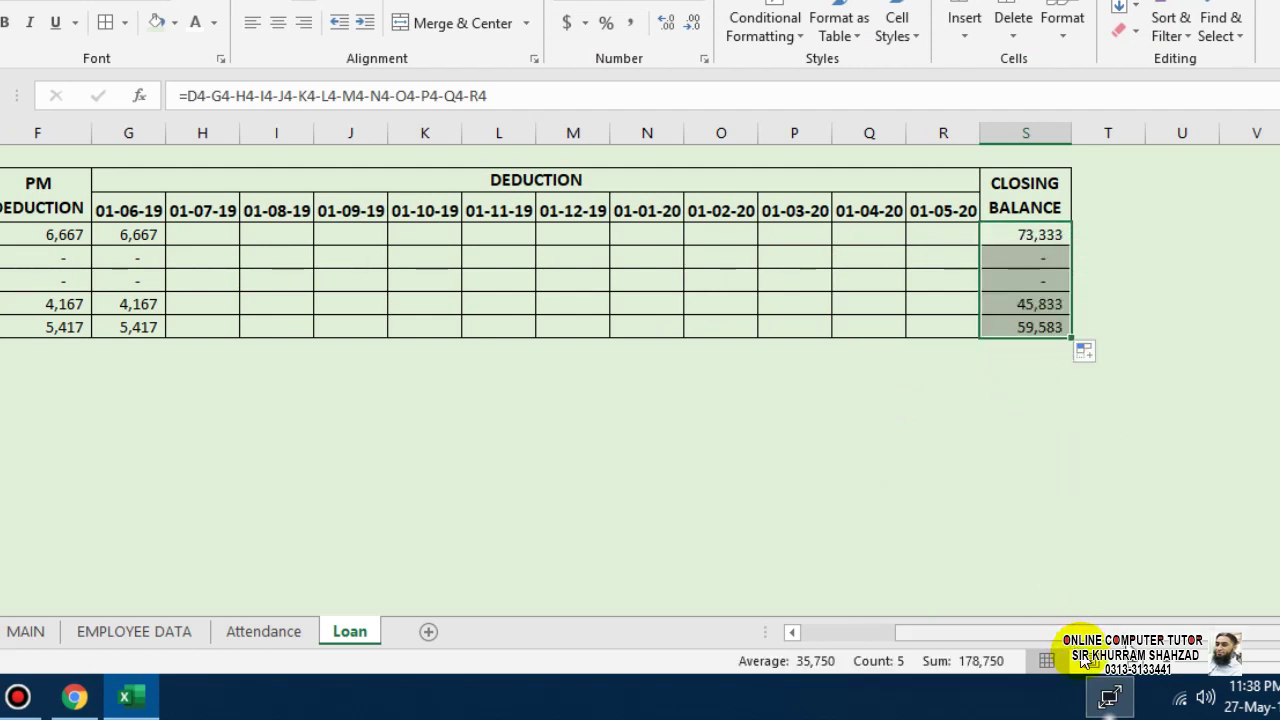
- Insert two blank rows above row 1 of the Loan sheet to make room for a title
{"action": "left_click_drag", "start_coordinate": [1075, 632], "coordinate": [930, 633]}
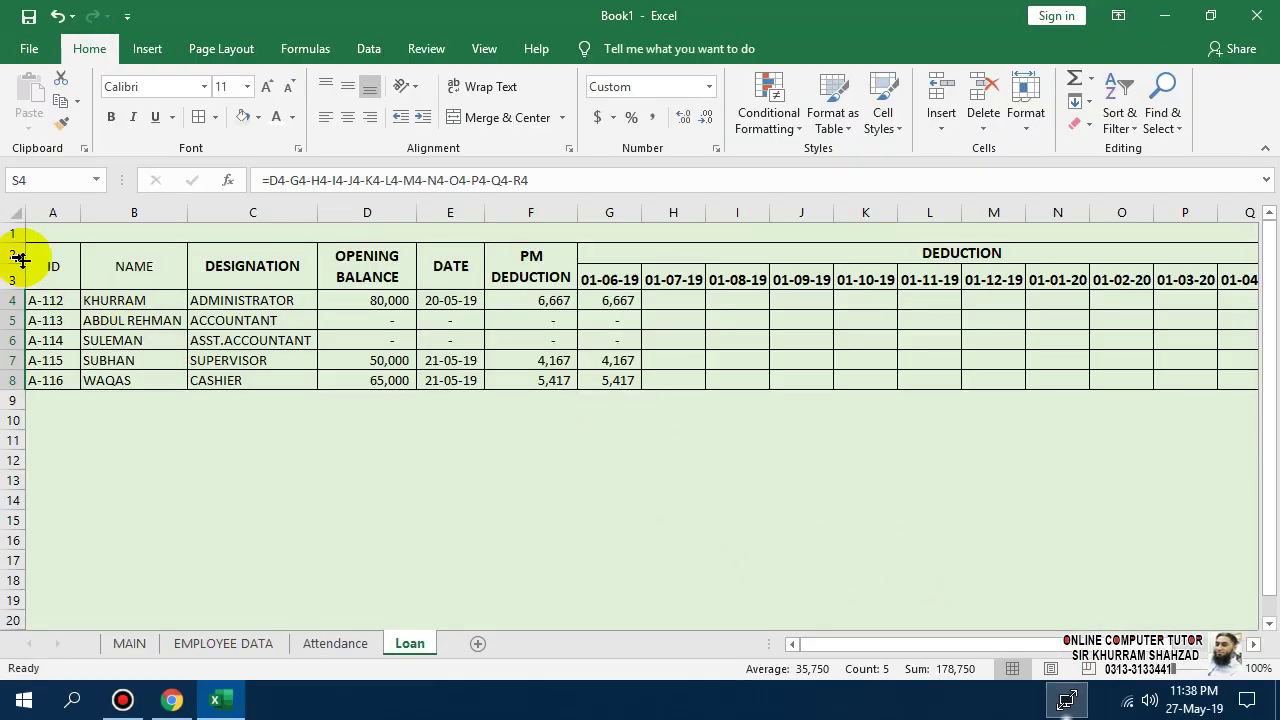
{"action": "left_click", "coordinate": [11, 234]}
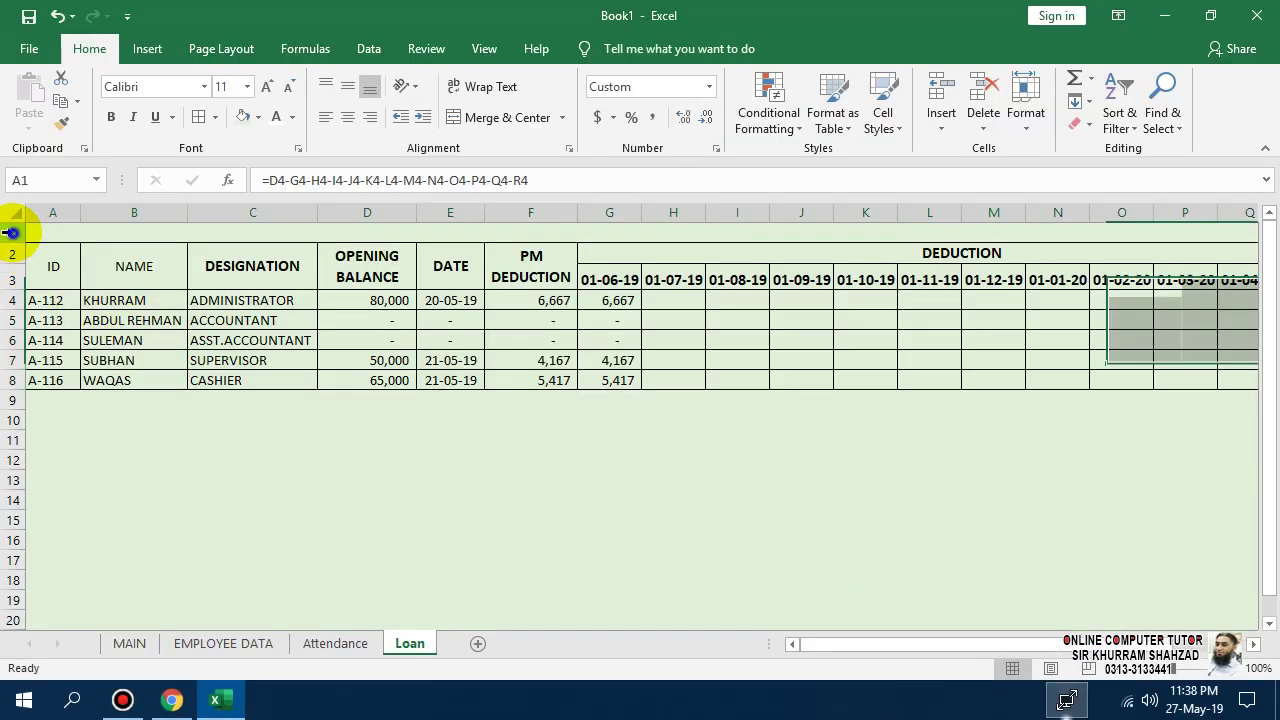
{"action": "right_click", "coordinate": [11, 234]}
{"action": "left_click", "coordinate": [57, 374]}
{"action": "key", "text": "F4"}
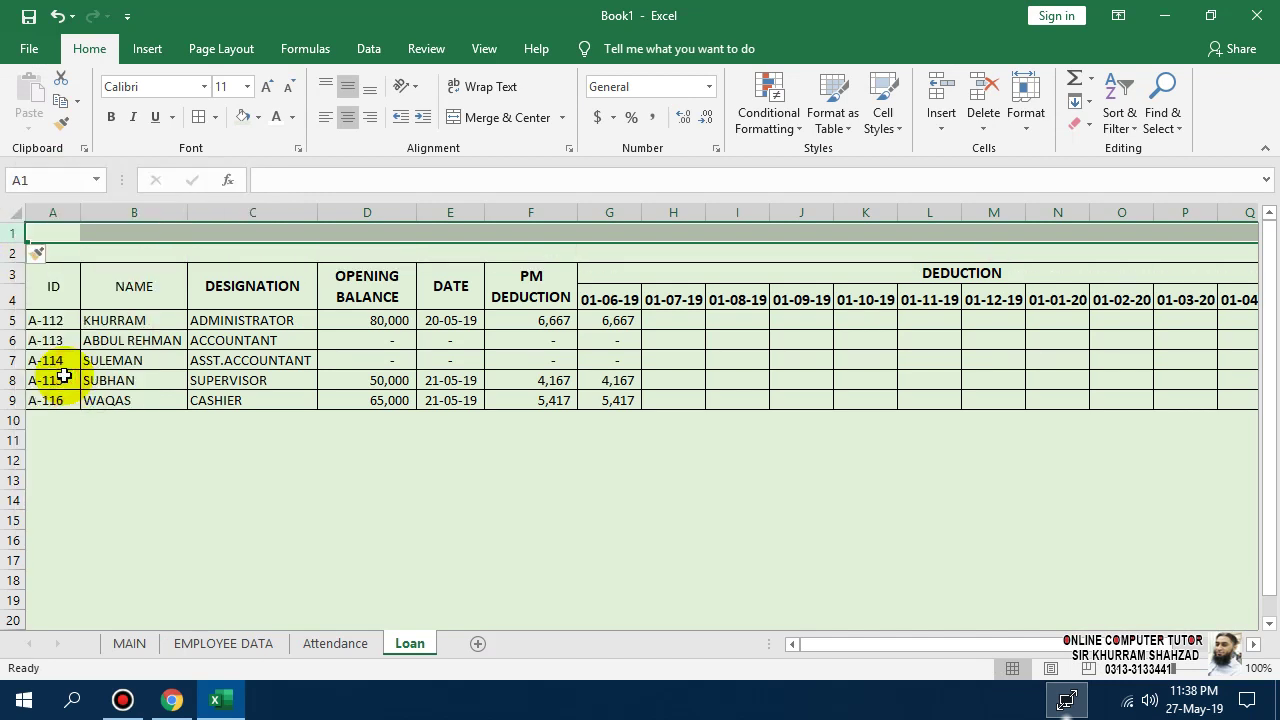
{"action": "right_click", "coordinate": [13, 232]}
{"action": "left_click", "coordinate": [60, 376]}
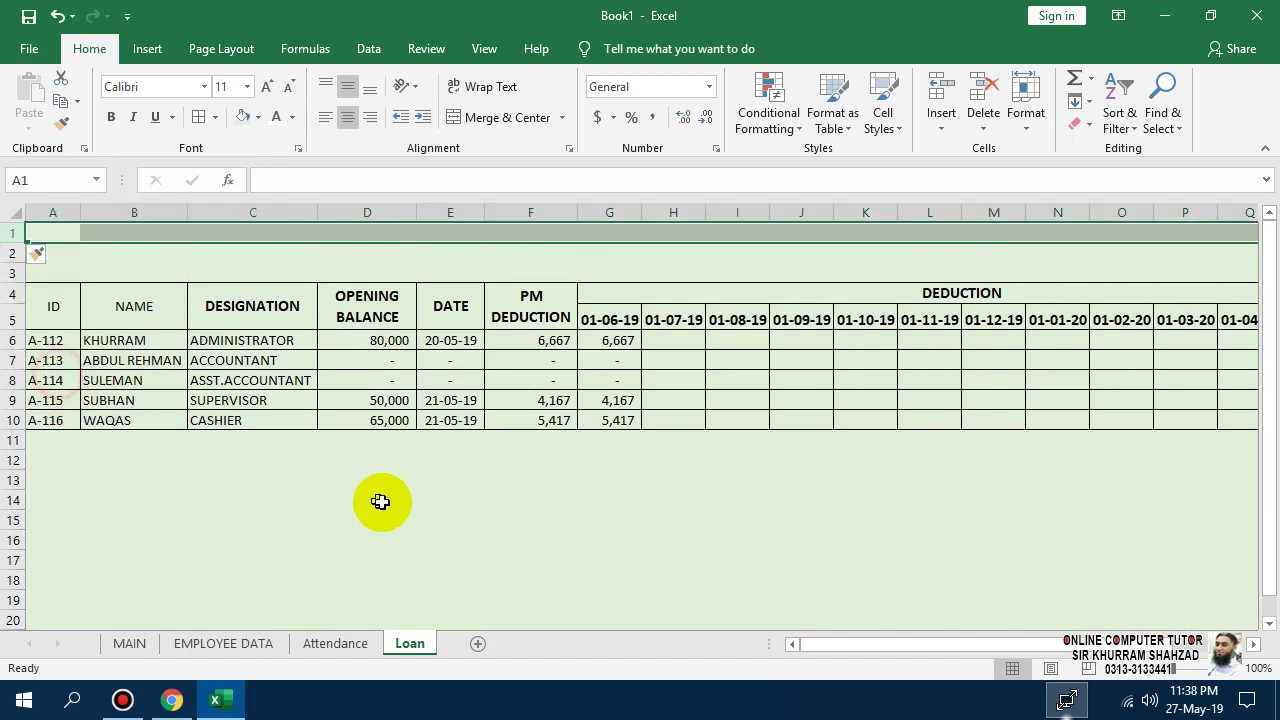
{"action": "left_click", "coordinate": [380, 499]}
- Enter the title EMPLOYEE LOAN STATEMENT in A1
{"action": "left_click", "coordinate": [58, 238]}
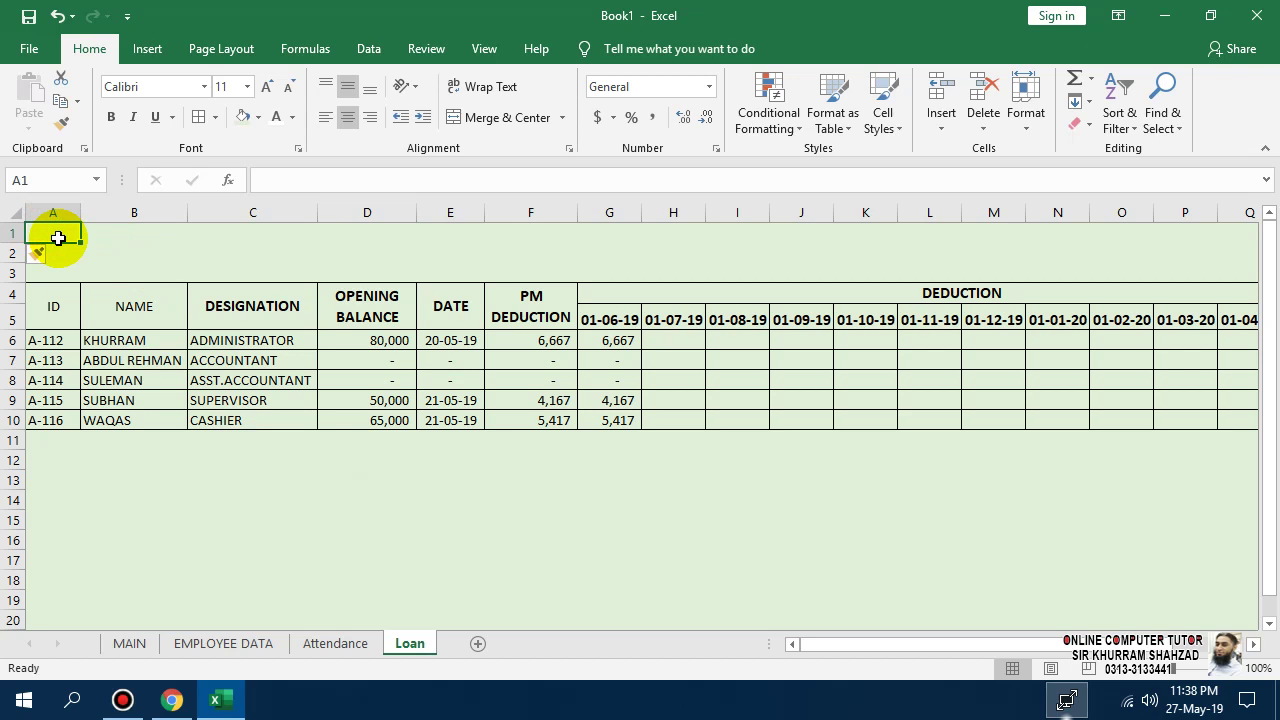
{"action": "type", "text": "LOYEE LOAN STA"}
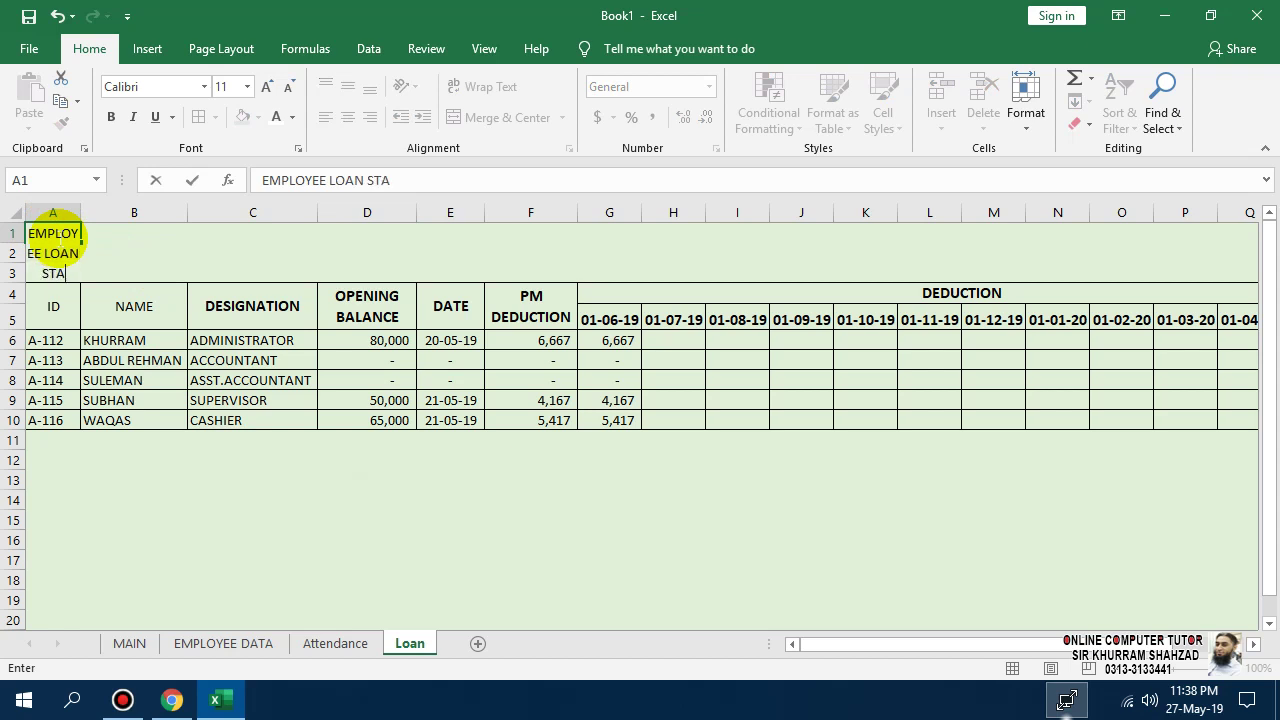
{"action": "type", "text": "TEMEN"}
{"action": "key", "text": "Return"}
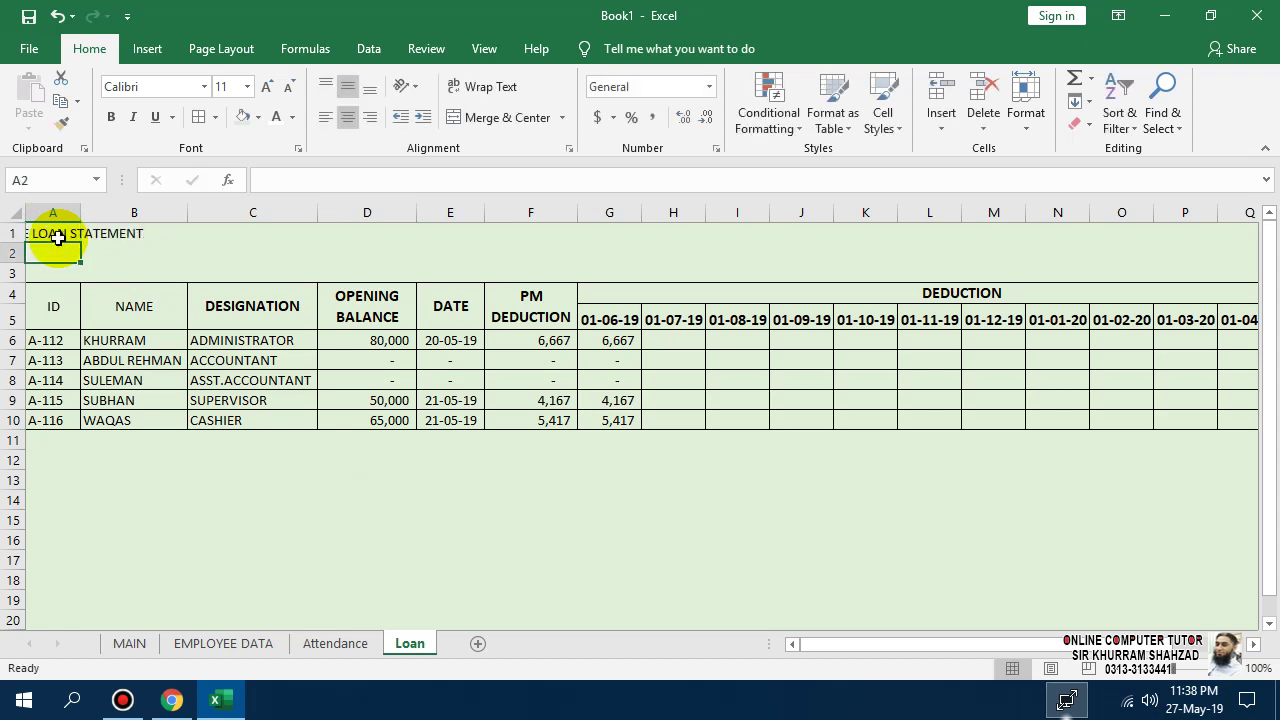
- Merge and center the title across A1:S2, spanning the full width of the loan table
{"action": "left_click", "coordinate": [52, 232]}
{"action": "key", "text": "shift+Down"}
{"action": "key", "text": "shift+Right"}
{"action": "key", "text": "shift+Right"}
{"action": "key", "text": "shift+Right"}
{"action": "key", "text": "shift+Right"}
{"action": "key", "text": "shift+Right"}
{"action": "key", "text": "shift+Right"}
{"action": "key", "text": "shift+Right"}
{"action": "key", "text": "shift+Right"}
{"action": "key", "text": "shift+Right"}
{"action": "key", "text": "shift+Right"}
{"action": "key", "text": "shift+Right"}
{"action": "key", "text": "shift+Right"}
{"action": "key", "text": "shift+Right"}
{"action": "key", "text": "shift+Right"}
{"action": "key", "text": "shift+Right"}
{"action": "key", "text": "shift+Right"}
{"action": "key", "text": "shift+Right"}
{"action": "key", "text": "shift+Right"}
{"action": "key", "text": "shift+Right"}
{"action": "key", "text": "shift+Right"}
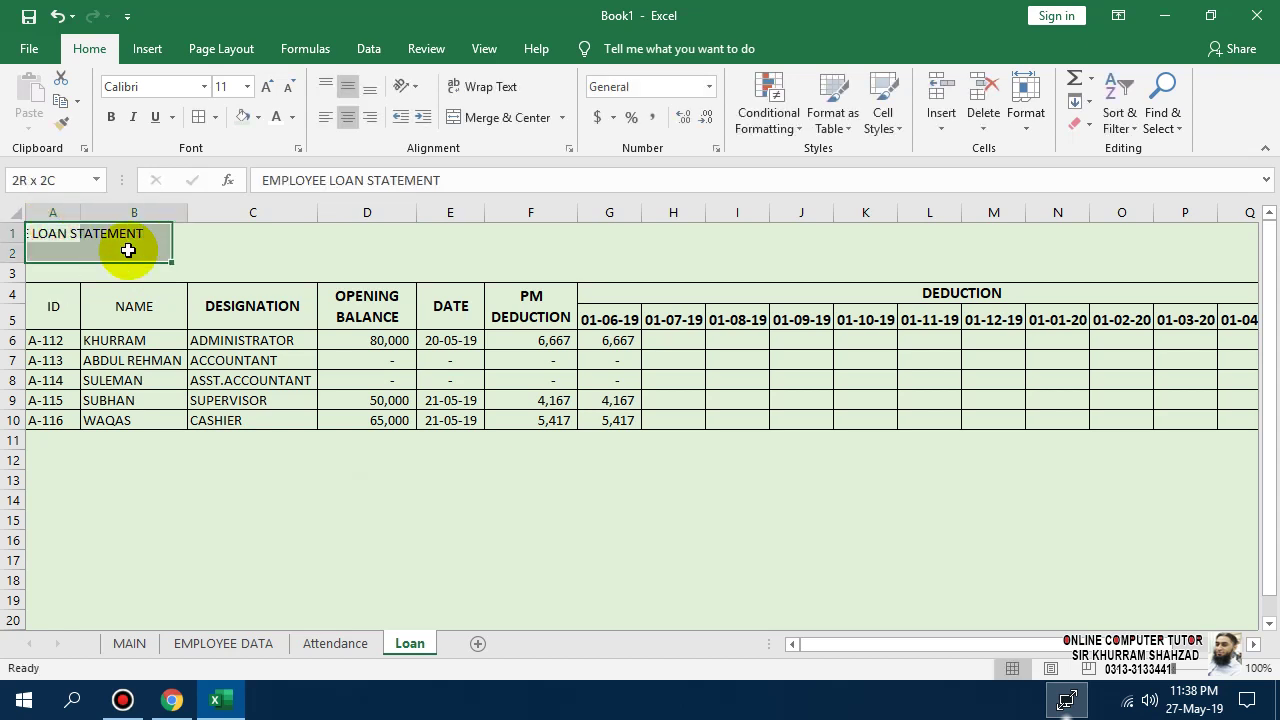
{"action": "key", "text": "shift+Left"}
{"action": "key", "text": "shift+Left"}
{"action": "key", "text": "shift+Left"}
{"action": "key", "text": "shift+Left"}
{"action": "key", "text": "shift+Left"}
{"action": "key", "text": "shift+Left"}
{"action": "key", "text": "shift+Left"}
{"action": "key", "text": "shift+Left"}
{"action": "key", "text": "shift+Left"}
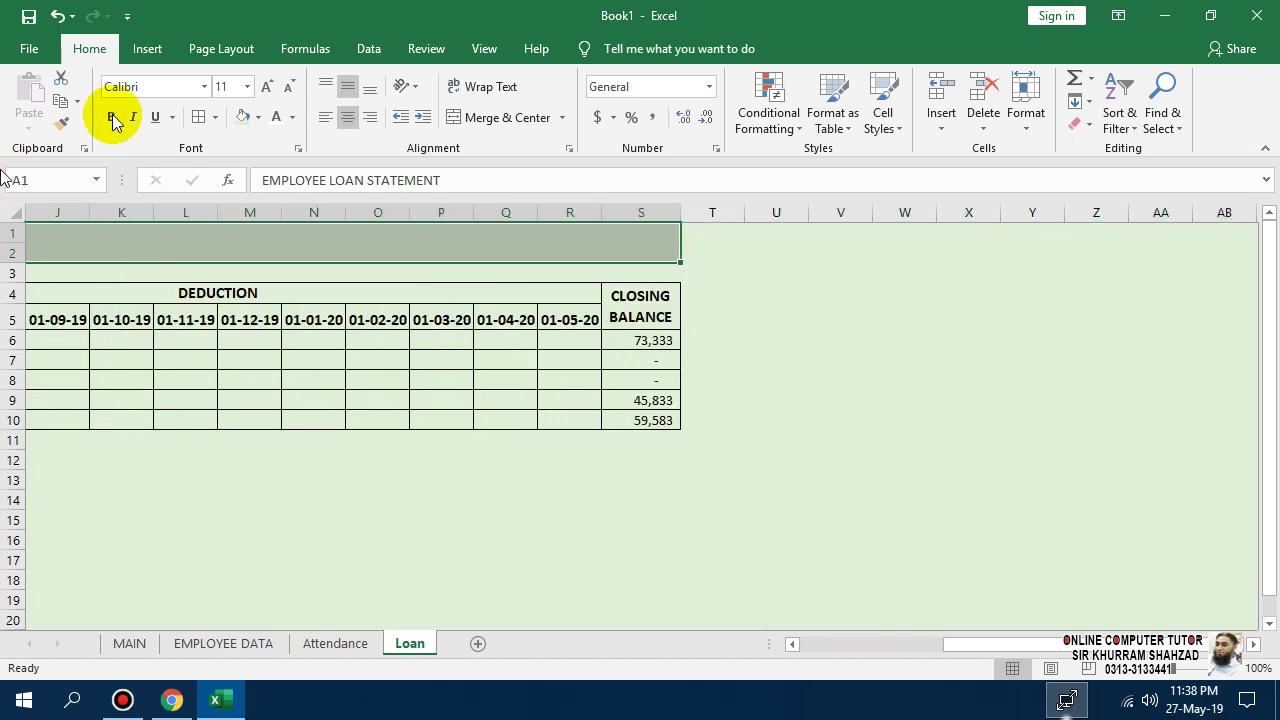
{"action": "left_click", "coordinate": [485, 118]}
- Make the EMPLOYEE LOAN STATEMENT title bold and increase its font size to 22
{"action": "left_click", "coordinate": [111, 116]}
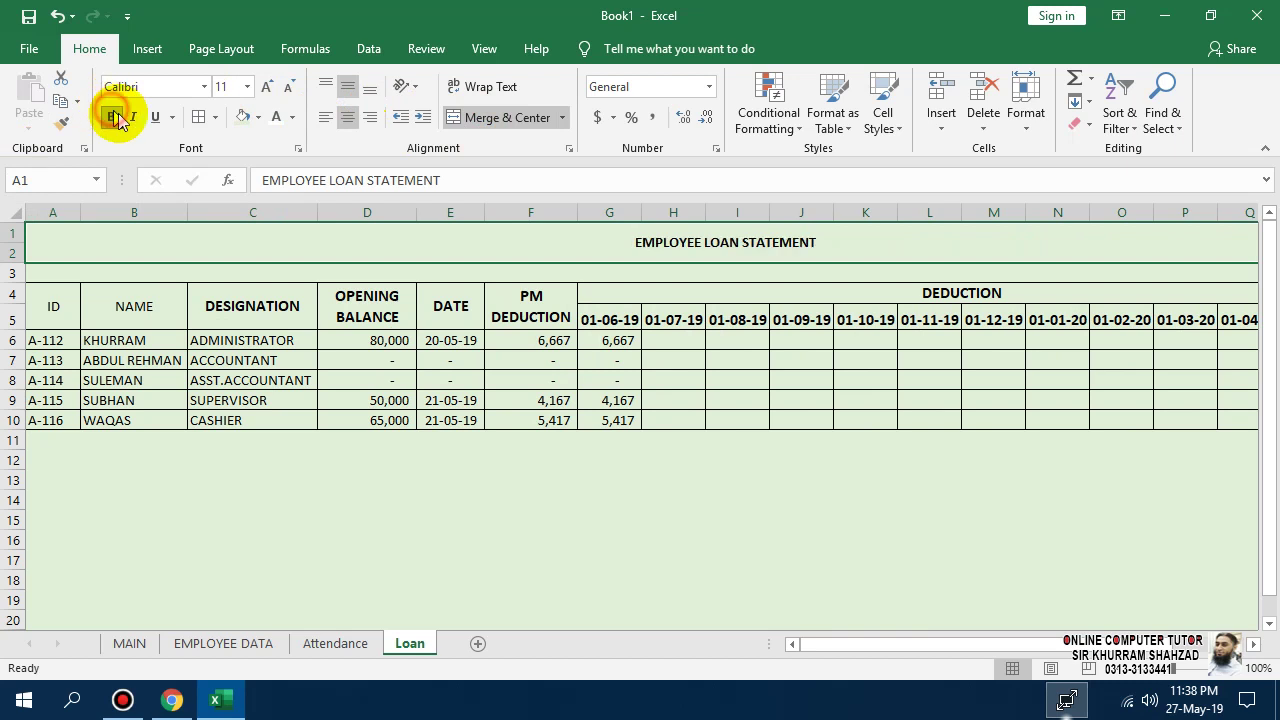
{"action": "left_click", "coordinate": [266, 88]}
{"action": "left_click", "coordinate": [266, 88]}
{"action": "left_click", "coordinate": [266, 88]}
{"action": "left_click", "coordinate": [266, 88]}
{"action": "left_click", "coordinate": [266, 88]}
{"action": "left_click", "coordinate": [266, 88]}
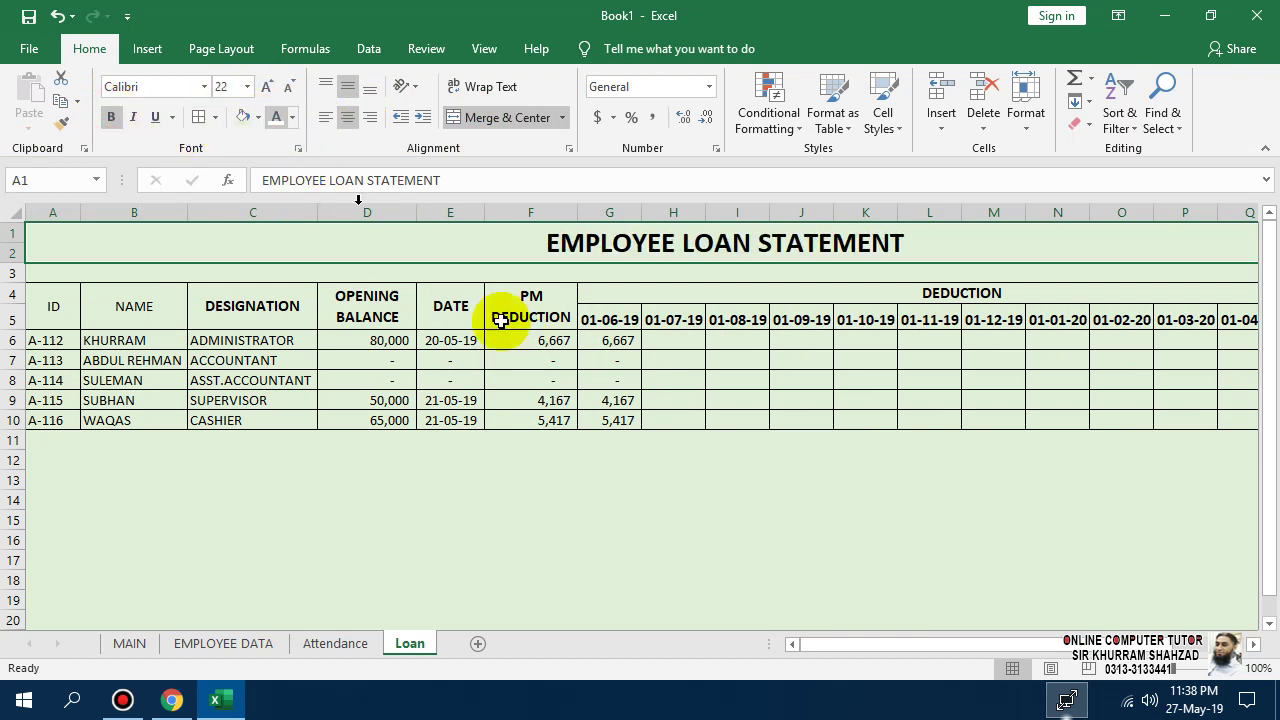
- Make the ID and NAME headings bold at font size 12
{"action": "left_click", "coordinate": [568, 380]}
{"action": "left_click_drag", "start_coordinate": [82, 308], "coordinate": [132, 300]}
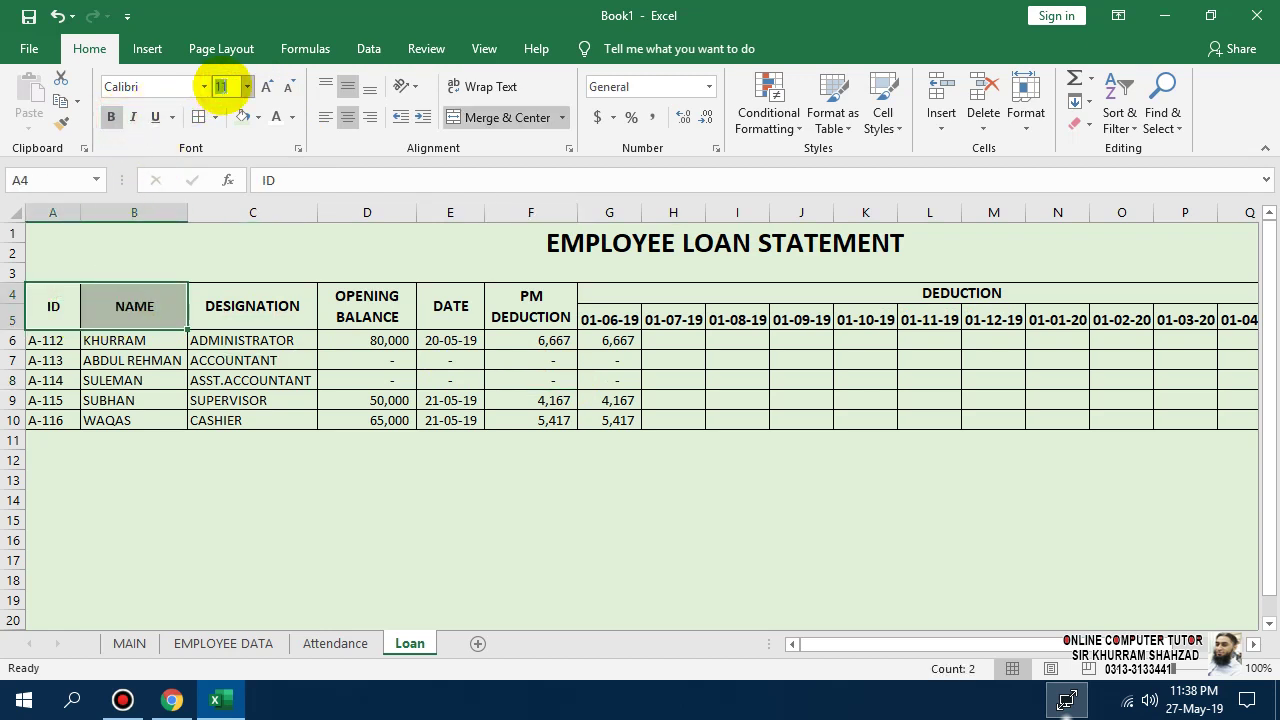
{"action": "type", "text": "12"}
{"action": "key", "text": "Return"}
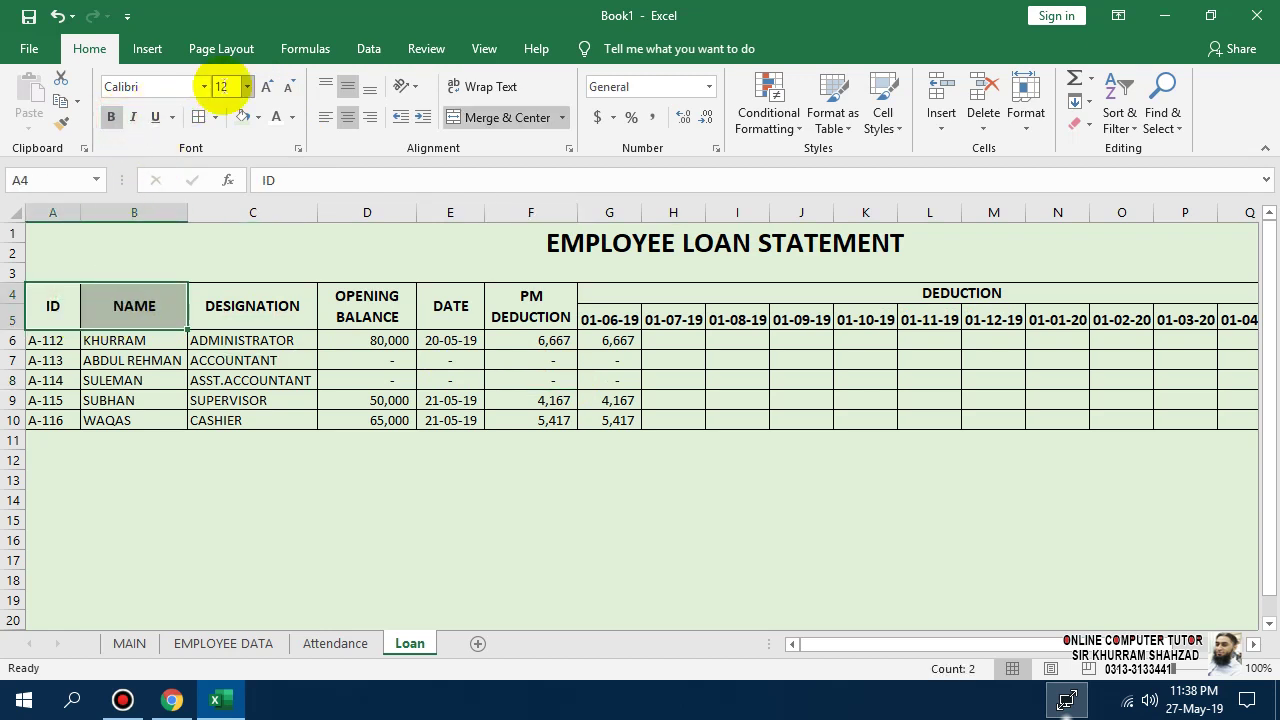
- Fill the headings from ID to PM DEDUCTION in A4:F5 with light blue
{"action": "left_click", "coordinate": [238, 338]}
{"action": "left_click_drag", "start_coordinate": [57, 300], "coordinate": [510, 298]}
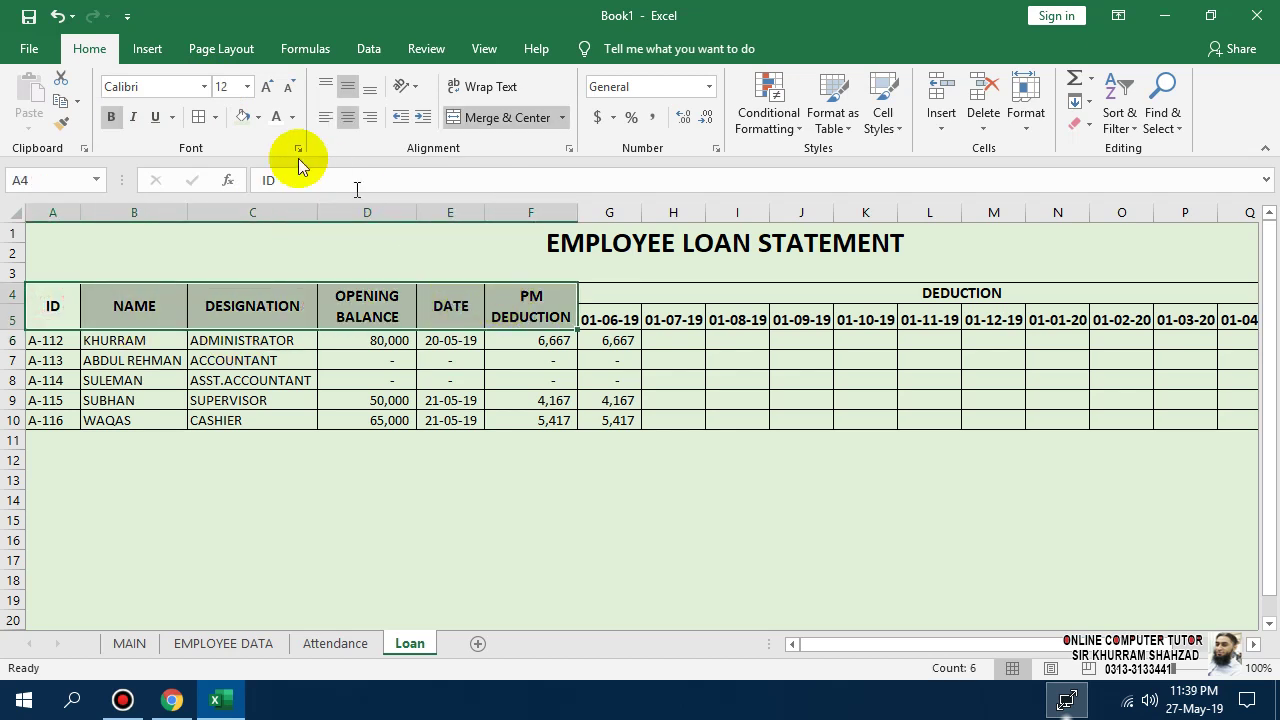
{"action": "left_click", "coordinate": [258, 117]}
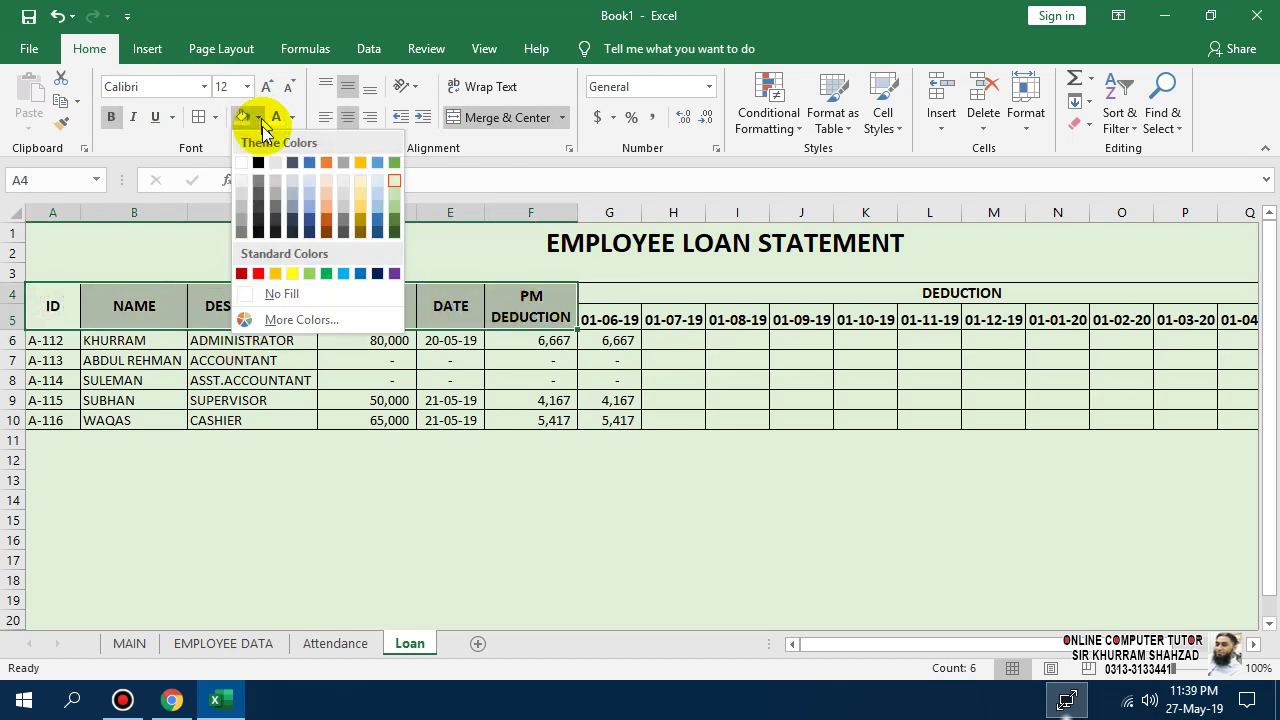
{"action": "left_click", "coordinate": [315, 181]}
- Fill the DEDUCTION heading and its month date cells in G4:R5 with standard red
{"action": "left_click", "coordinate": [618, 295]}
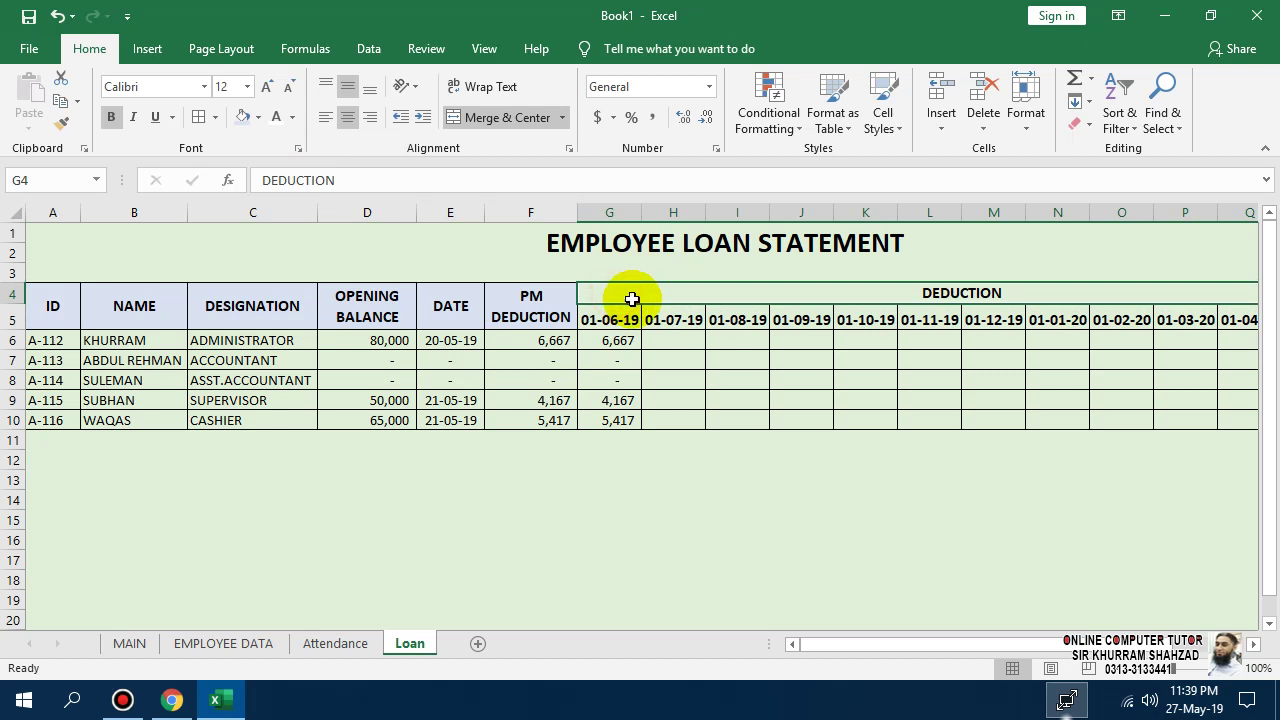
{"action": "left_click_drag", "start_coordinate": [642, 300], "coordinate": [651, 323]}
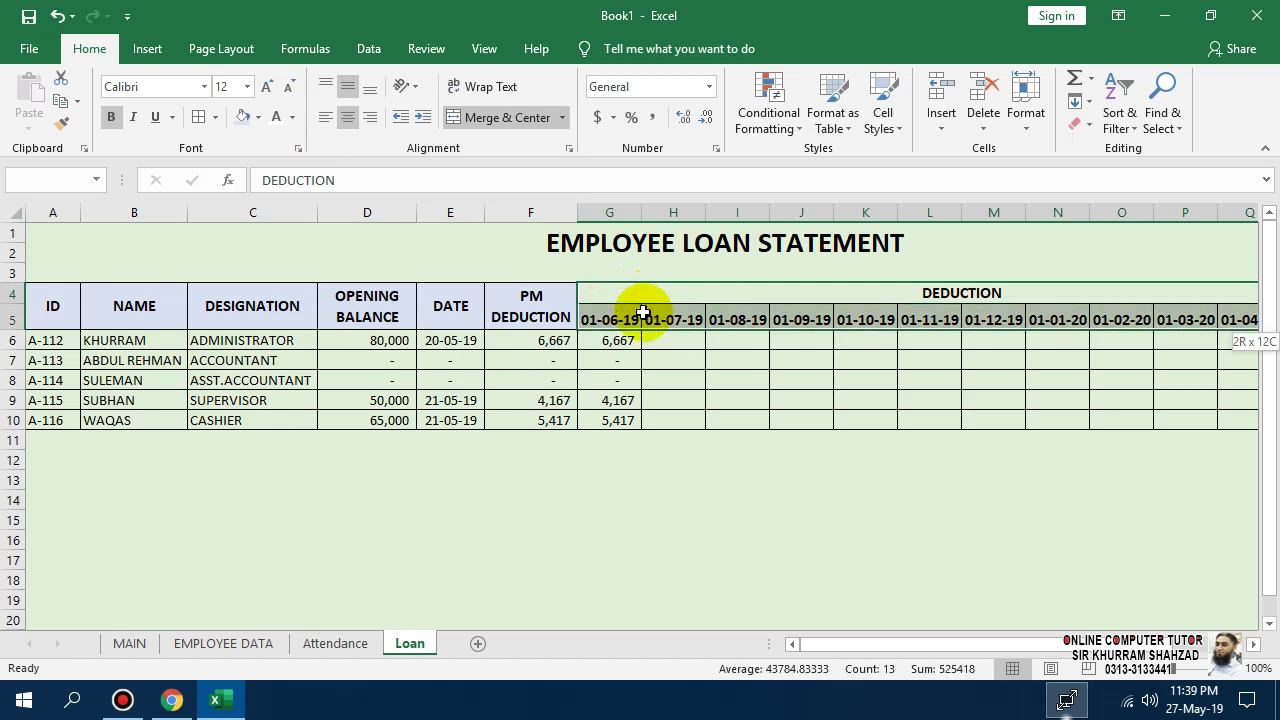
{"action": "left_click", "coordinate": [258, 117]}
{"action": "left_click", "coordinate": [258, 270]}
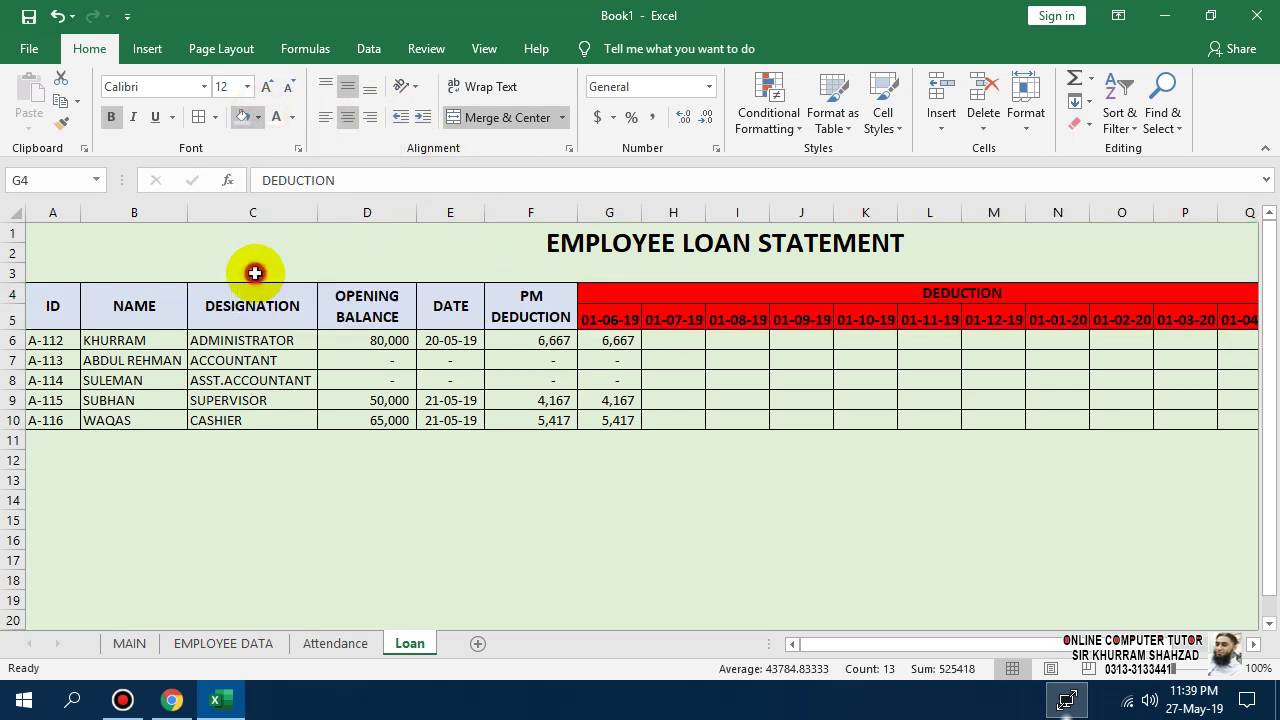
- Fill the CLOSING BALANCE heading in column S with the same light blue as the other headings
{"action": "left_click_drag", "start_coordinate": [886, 645], "coordinate": [940, 645]}
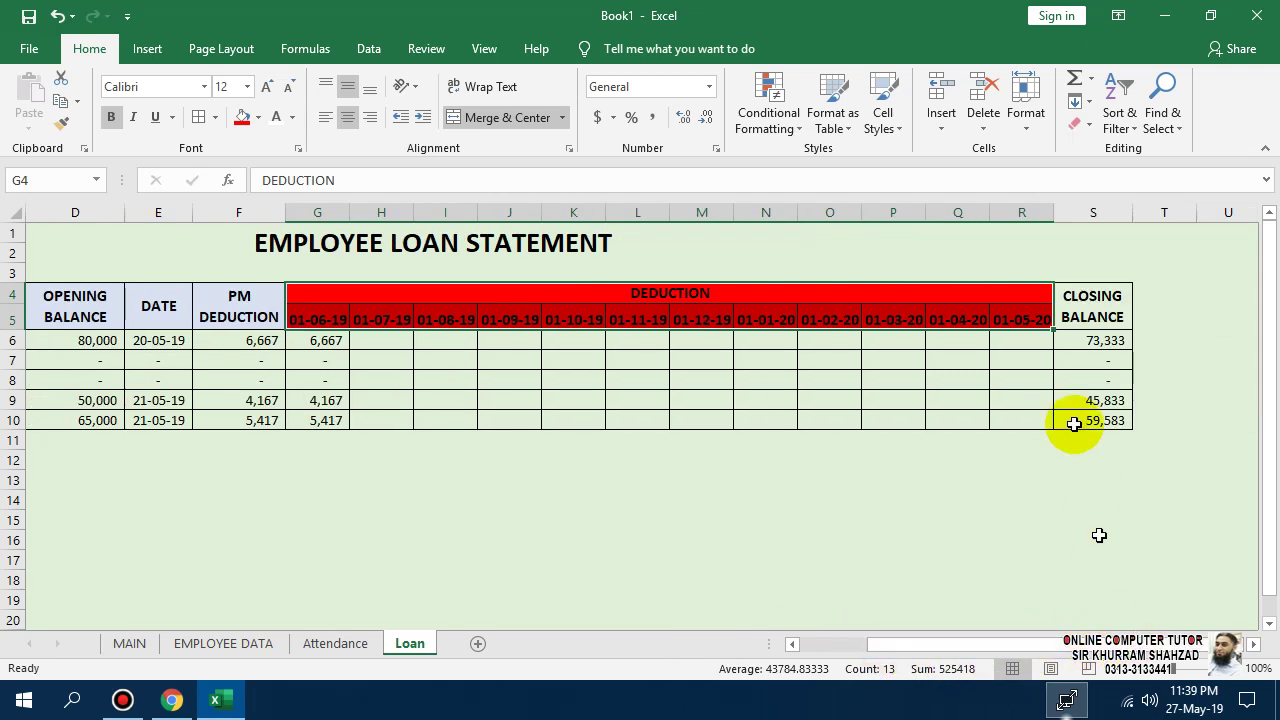
{"action": "left_click", "coordinate": [1100, 317]}
{"action": "left_click", "coordinate": [258, 117]}
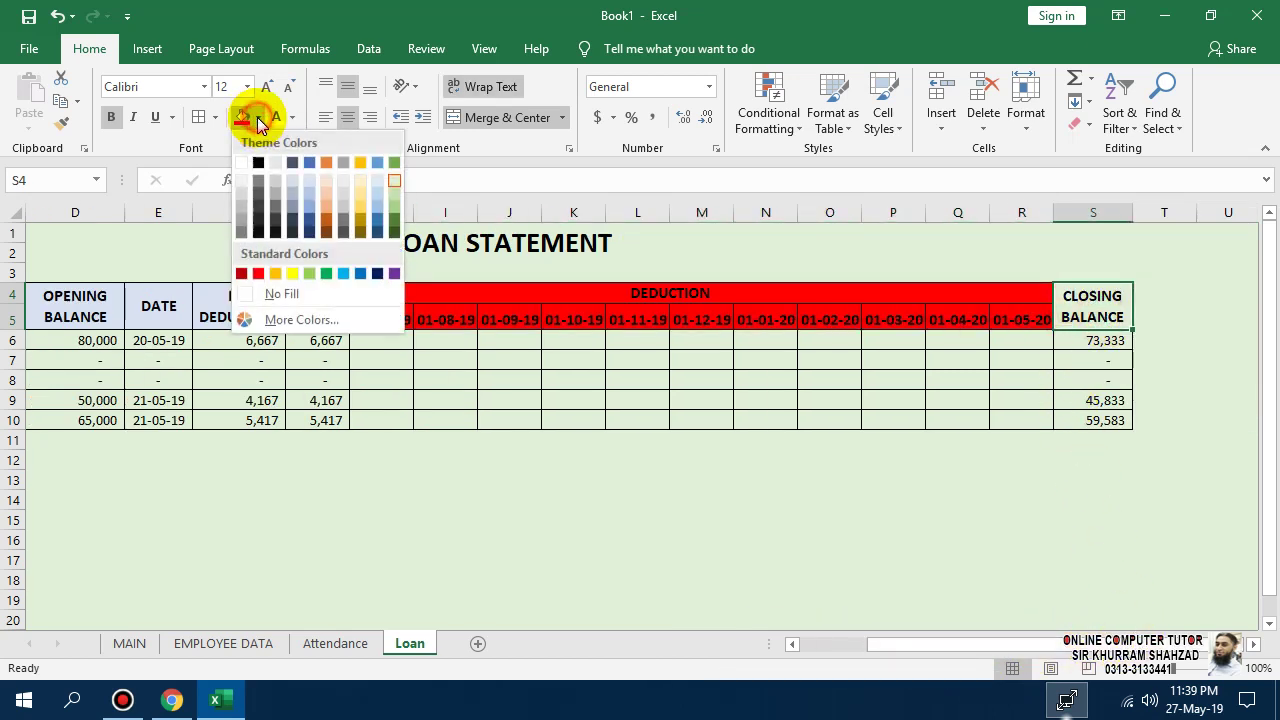
{"action": "left_click", "coordinate": [312, 177]}
{"action": "left_click", "coordinate": [822, 515]}
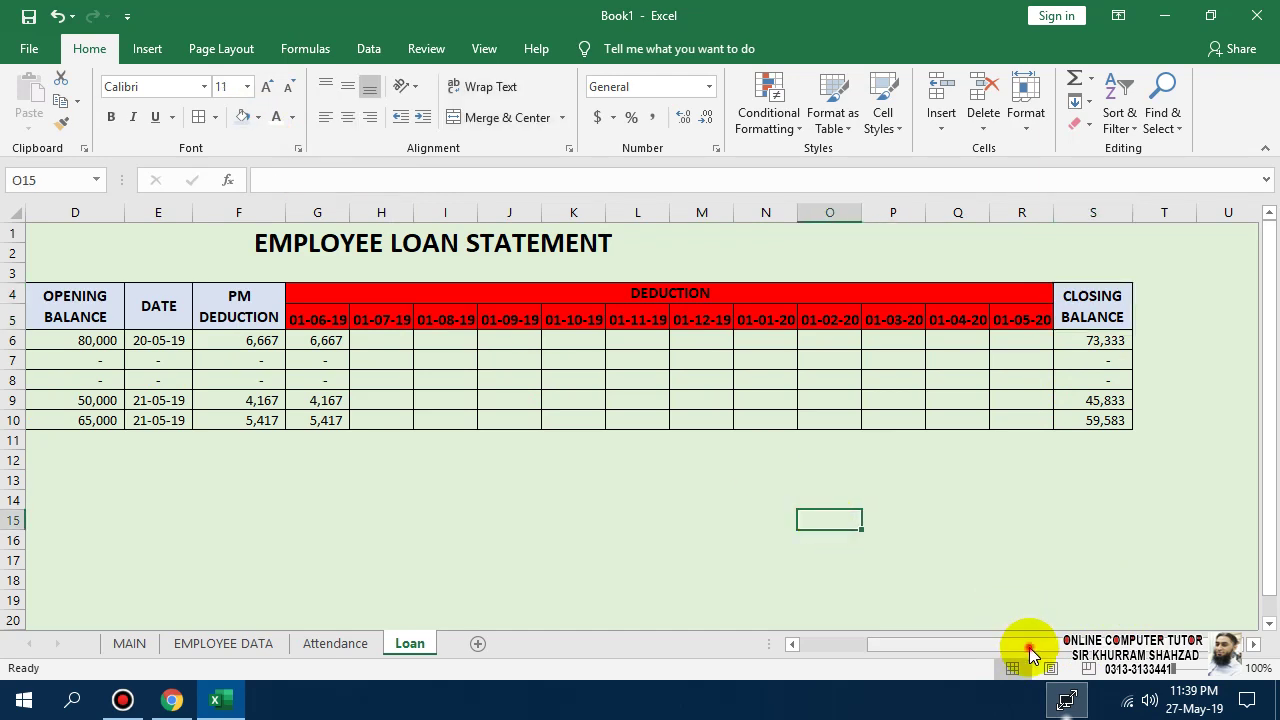
{"action": "left_click_drag", "start_coordinate": [1030, 650], "coordinate": [868, 641]}
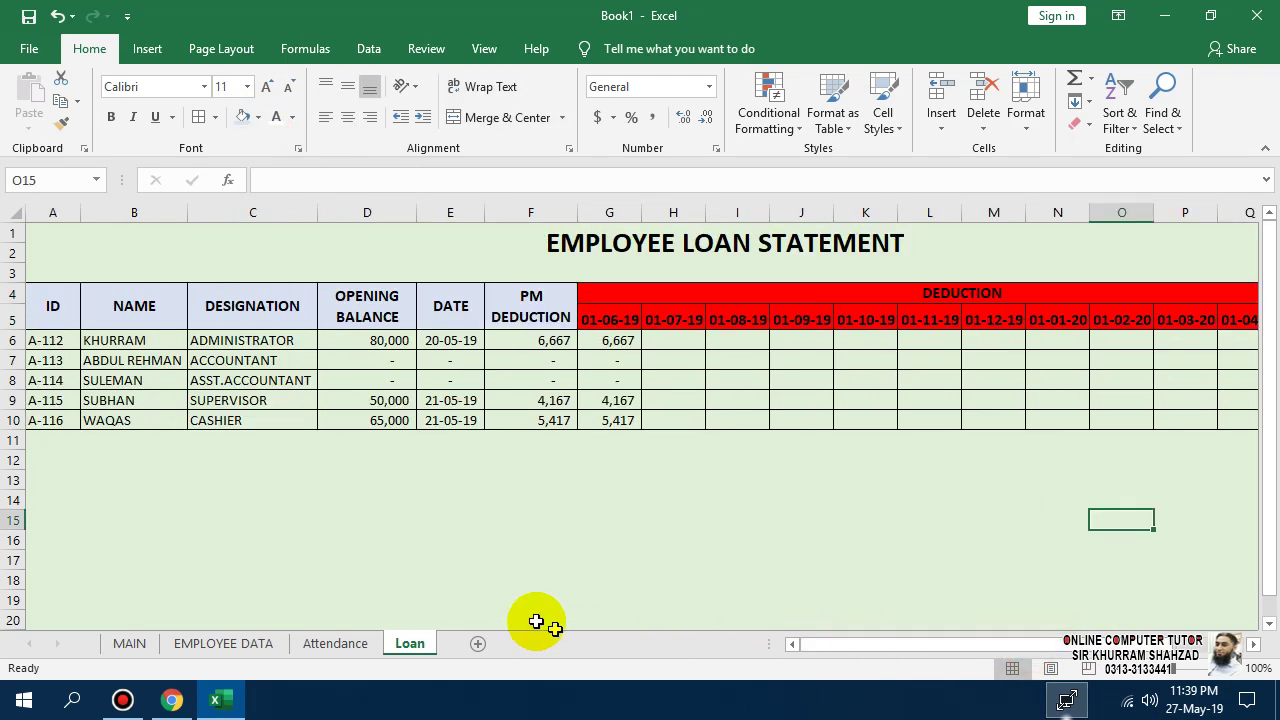
- Add a new worksheet after Loan and name it ADVANCE
{"action": "left_click", "coordinate": [474, 648]}
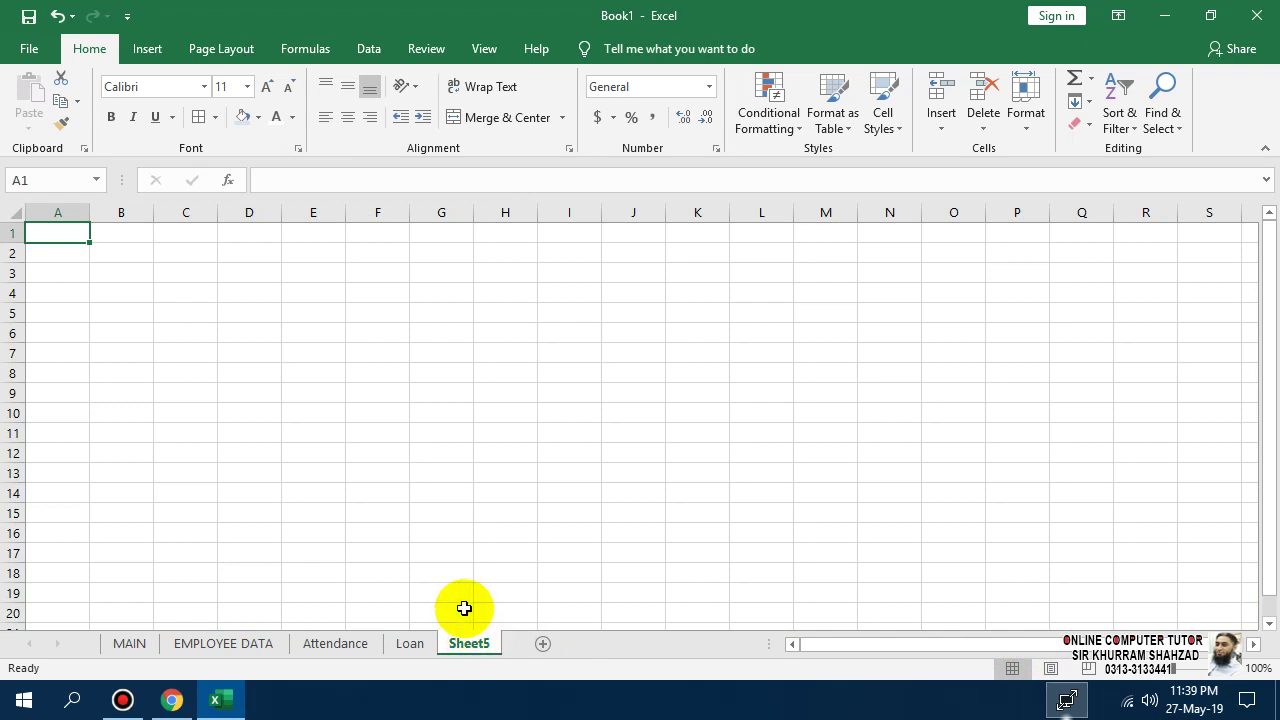
{"action": "double_click", "coordinate": [478, 641]}
{"action": "key", "text": "Return"}
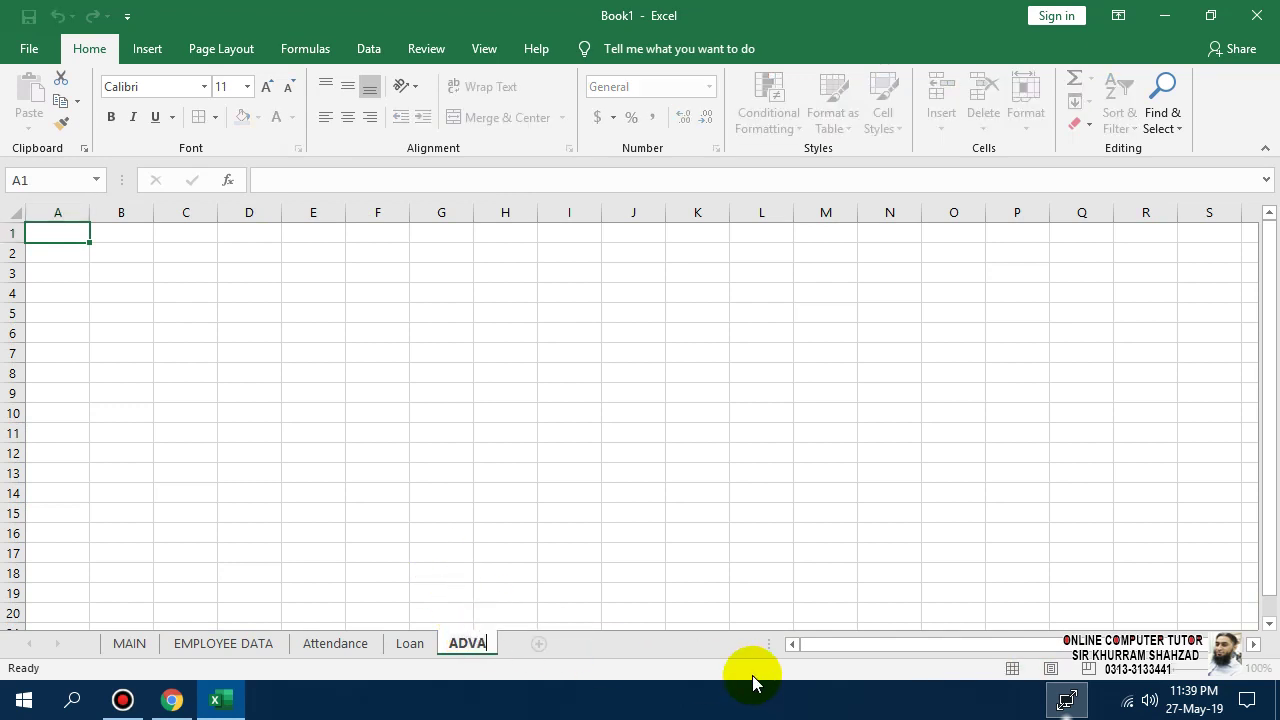
{"action": "type", "text": "ADVANCE"}
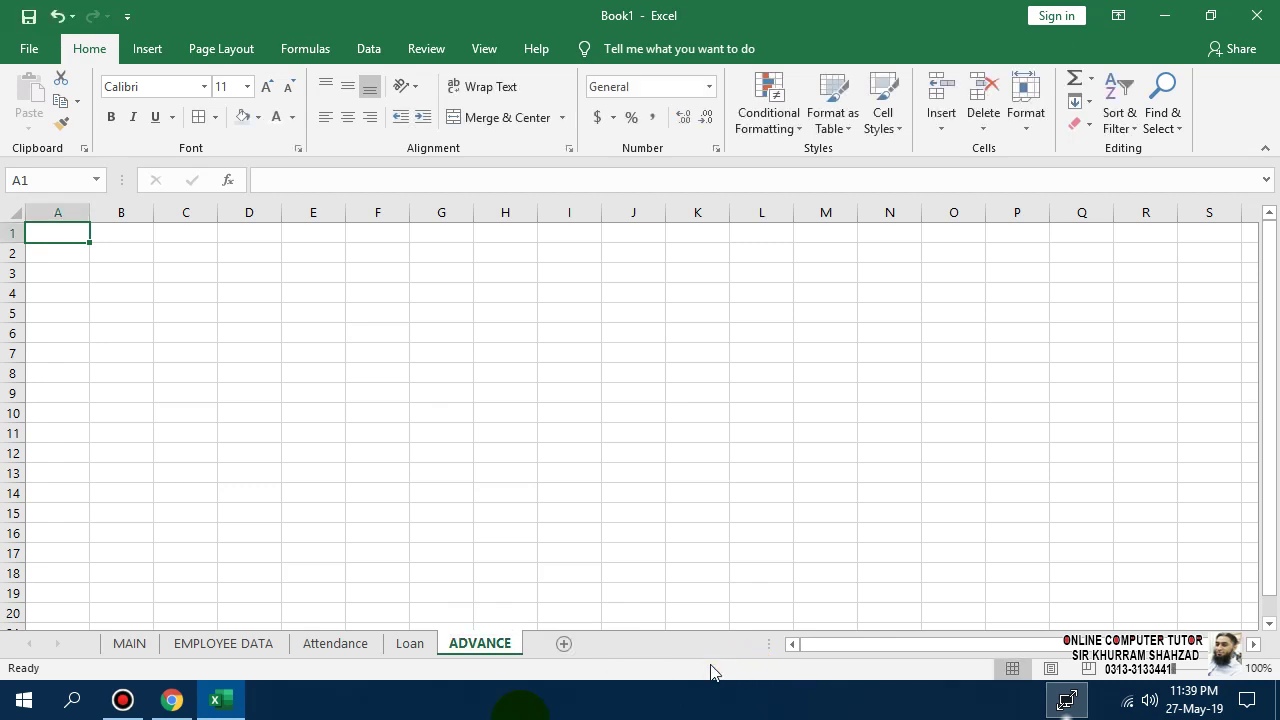
- Review the module list on the MAIN sheet, and return to the ADVANCE sheet
{"action": "left_click", "coordinate": [140, 643]}
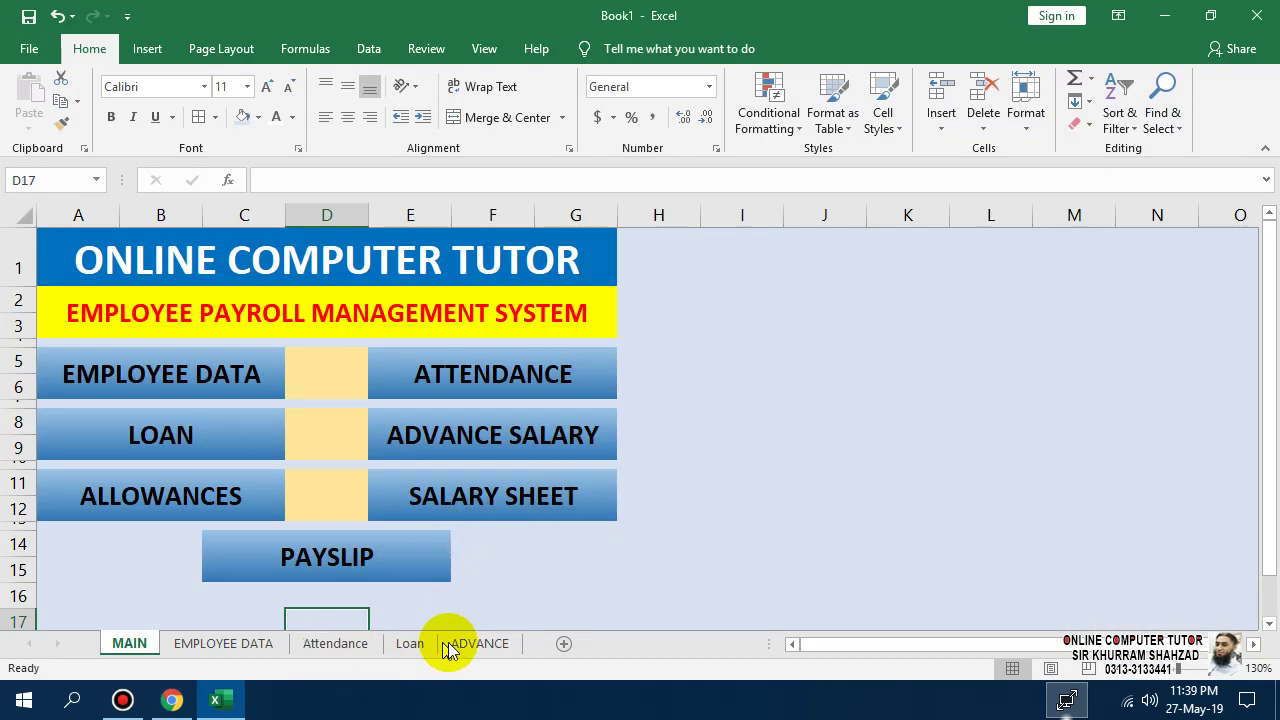
{"action": "left_click", "coordinate": [449, 648]}
{"action": "left_click", "coordinate": [141, 268]}
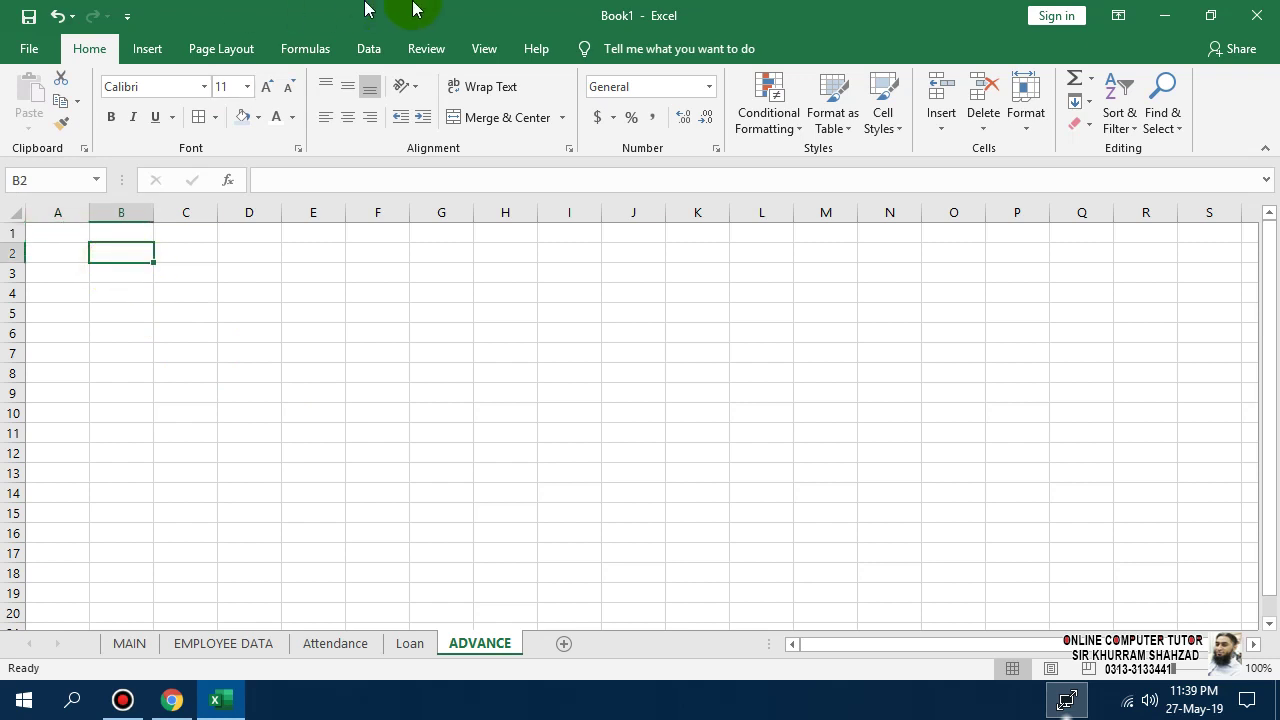
{"action": "mouse_move", "coordinate": [517, 9]}
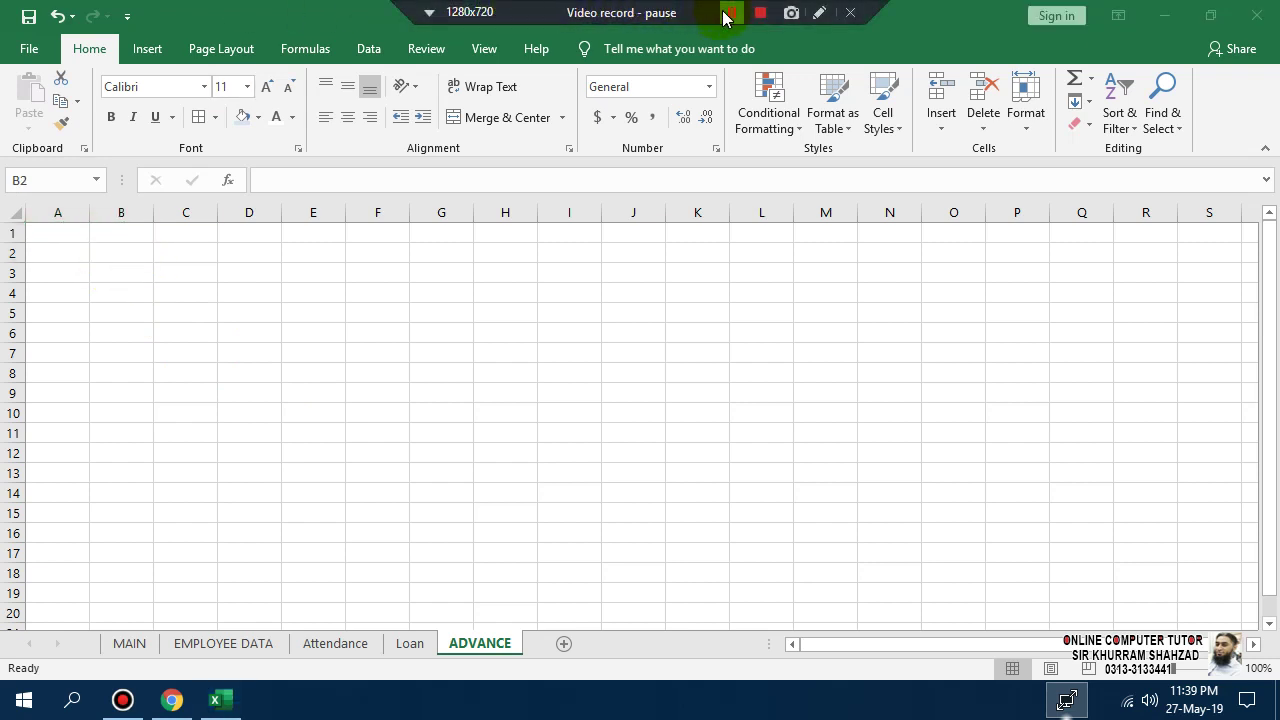
{"action": "left_click", "coordinate": [80, 257]}
{"action": "left_click", "coordinate": [105, 266]}
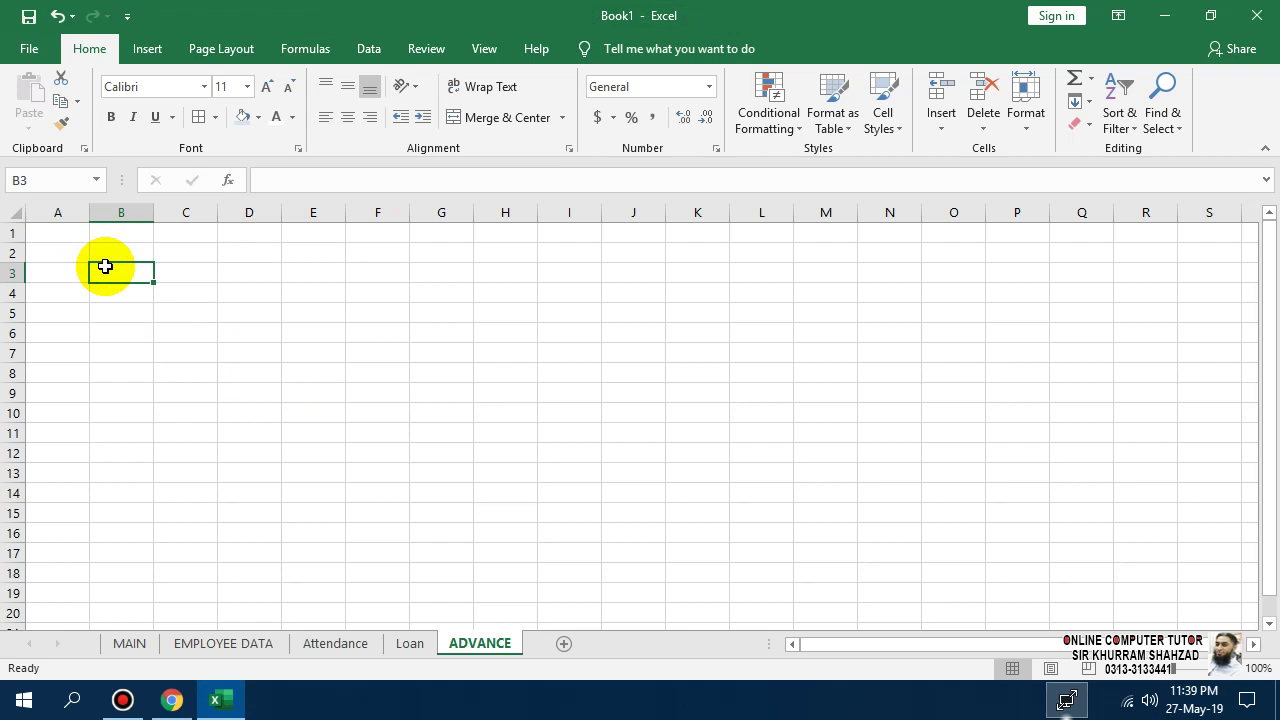
- Copy the ID, NAME and DESIGNATION columns A4:C10 from Loan and paste them at B4 in ADVANCE, keeping source column widths
{"action": "left_click", "coordinate": [415, 643]}
{"action": "left_click_drag", "start_coordinate": [76, 308], "coordinate": [218, 418]}
{"action": "key", "text": "ctrl+c"}
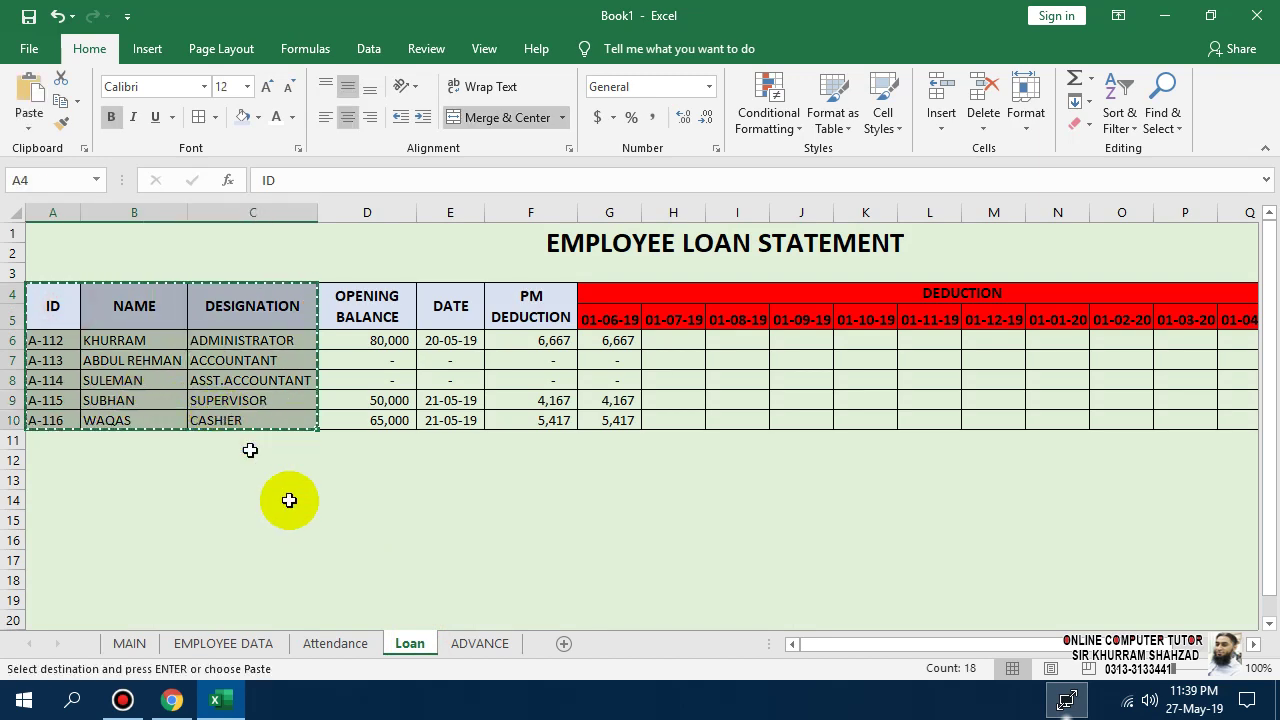
{"action": "left_click", "coordinate": [460, 642]}
{"action": "left_click", "coordinate": [57, 298]}
{"action": "left_click", "coordinate": [94, 297]}
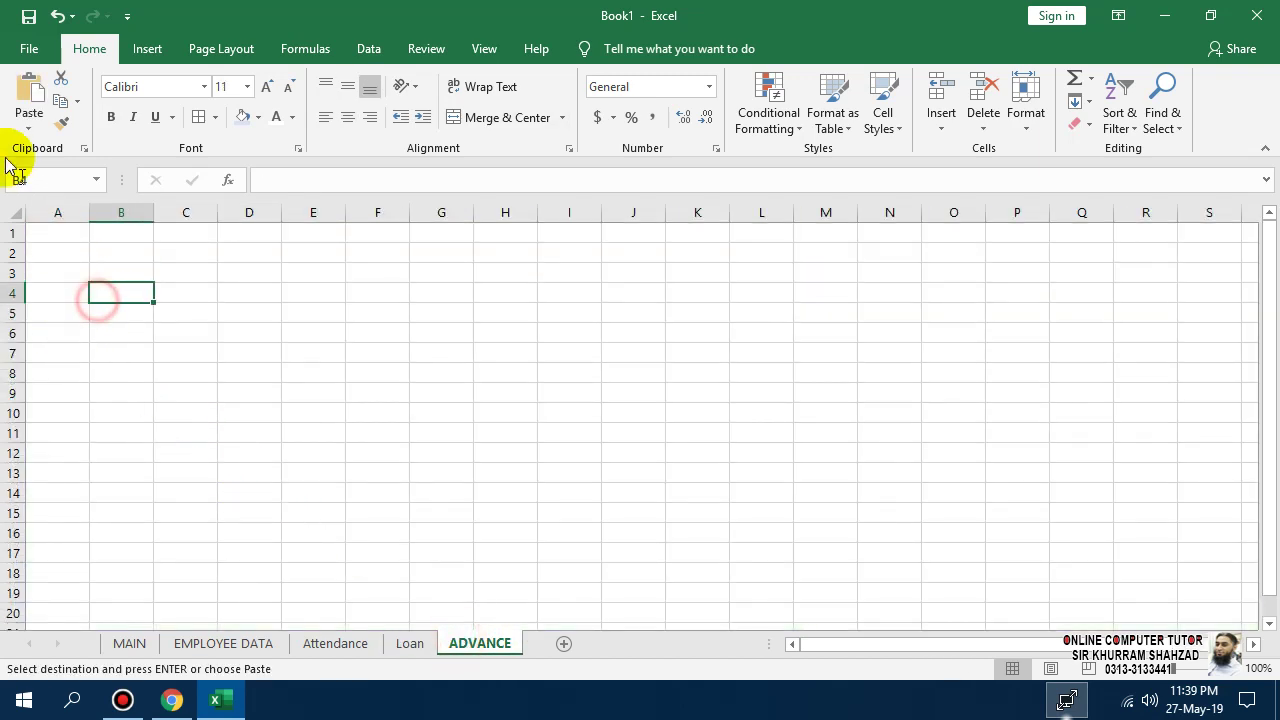
{"action": "left_click", "coordinate": [28, 128]}
{"action": "left_click", "coordinate": [56, 208]}
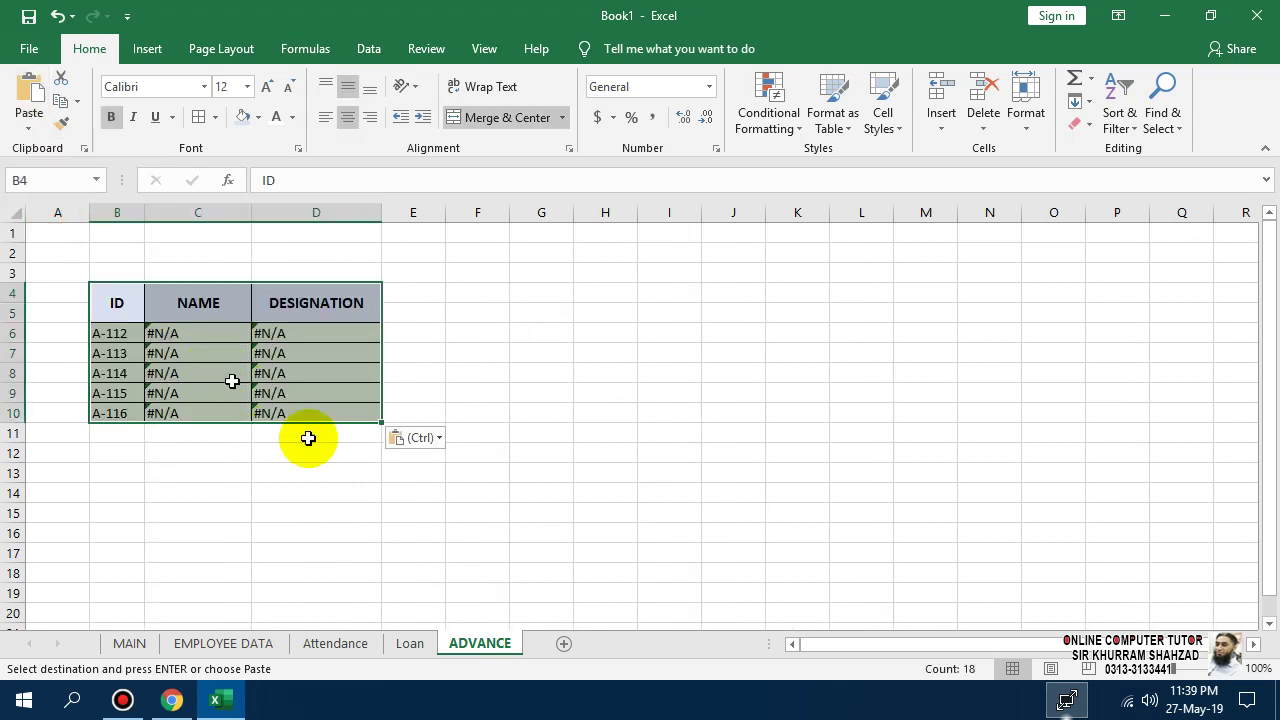
- Inspect the VLOOKUP formula in C6 under the NAME heading, and leave editing without changing it
{"action": "left_click", "coordinate": [287, 446]}
{"action": "left_click", "coordinate": [171, 333]}
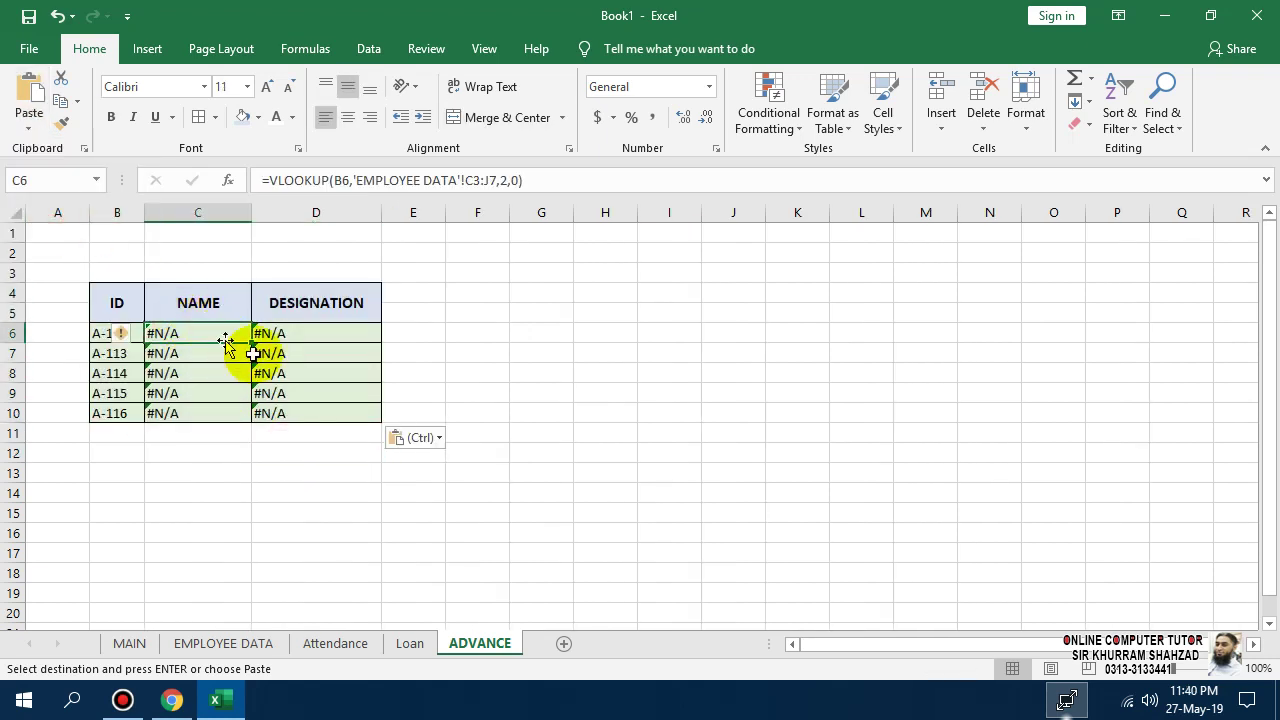
{"action": "double_click", "coordinate": [229, 340]}
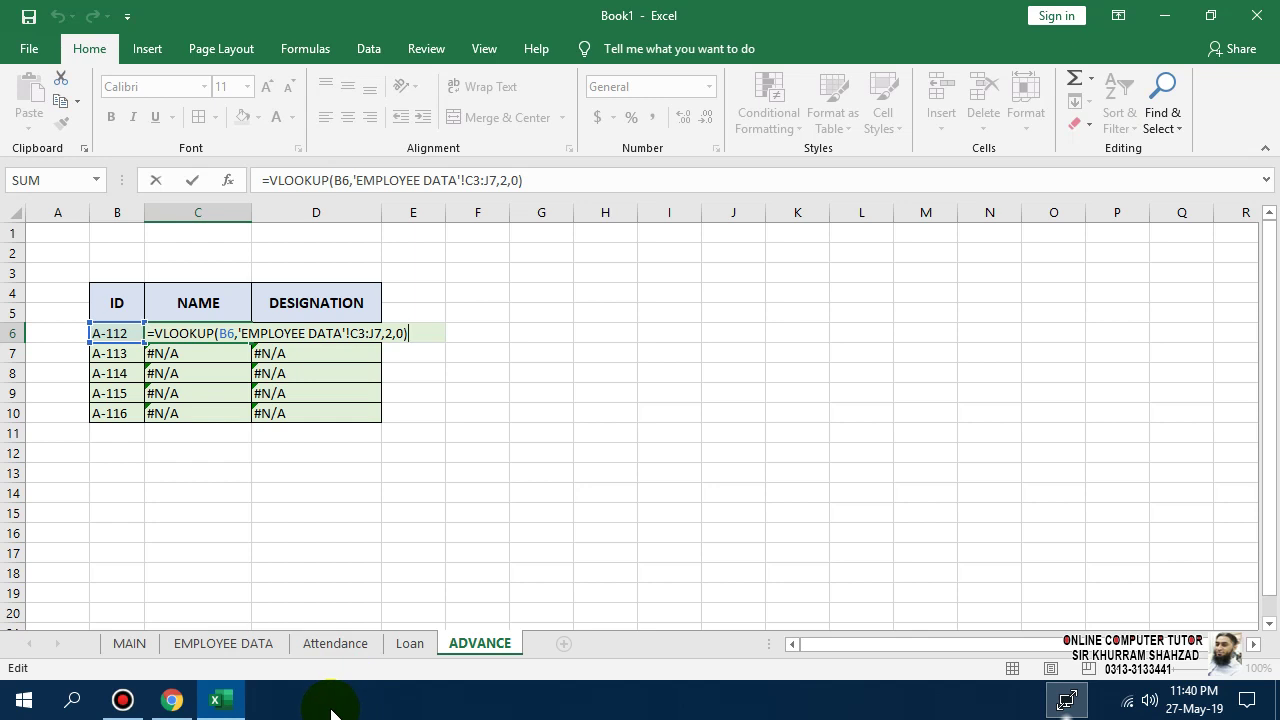
{"action": "key", "text": "Escape"}
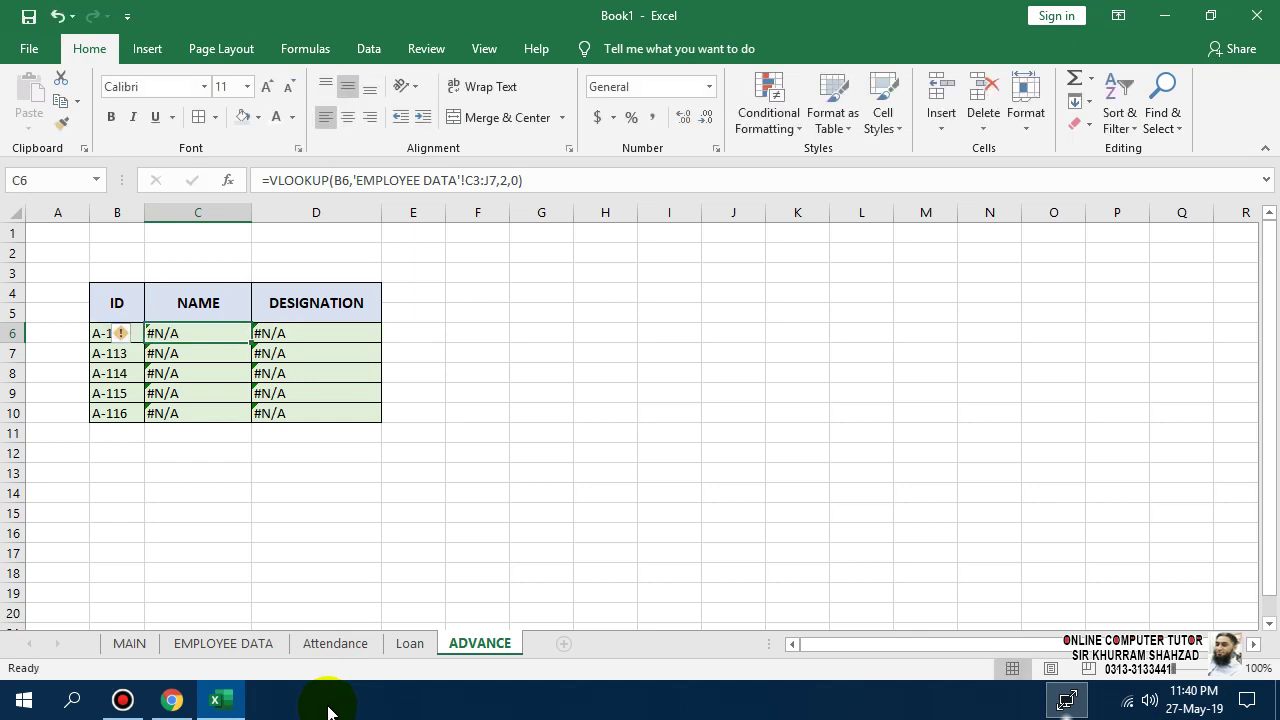
- Examine the column index argument of the VLOOKUP formula in C6 under the NAME heading
{"action": "key", "text": "F2"}
{"action": "left_click", "coordinate": [391, 333]}
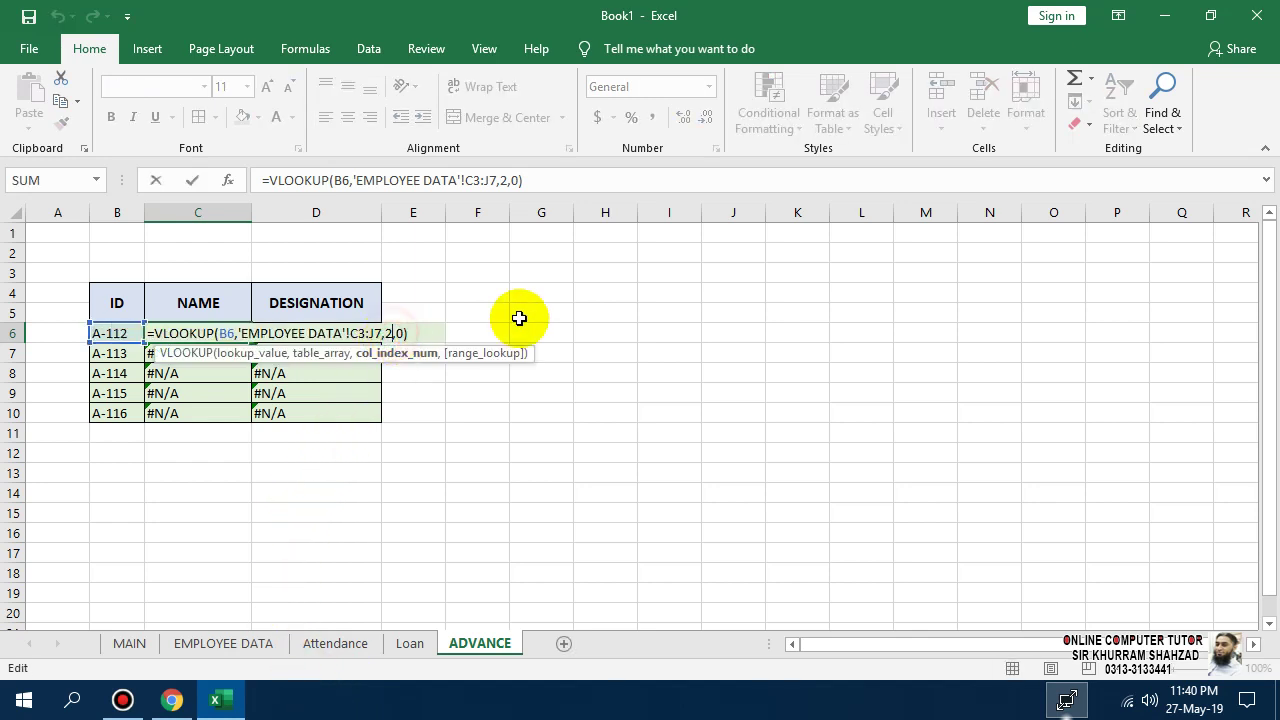
{"action": "type", "text": "2"}
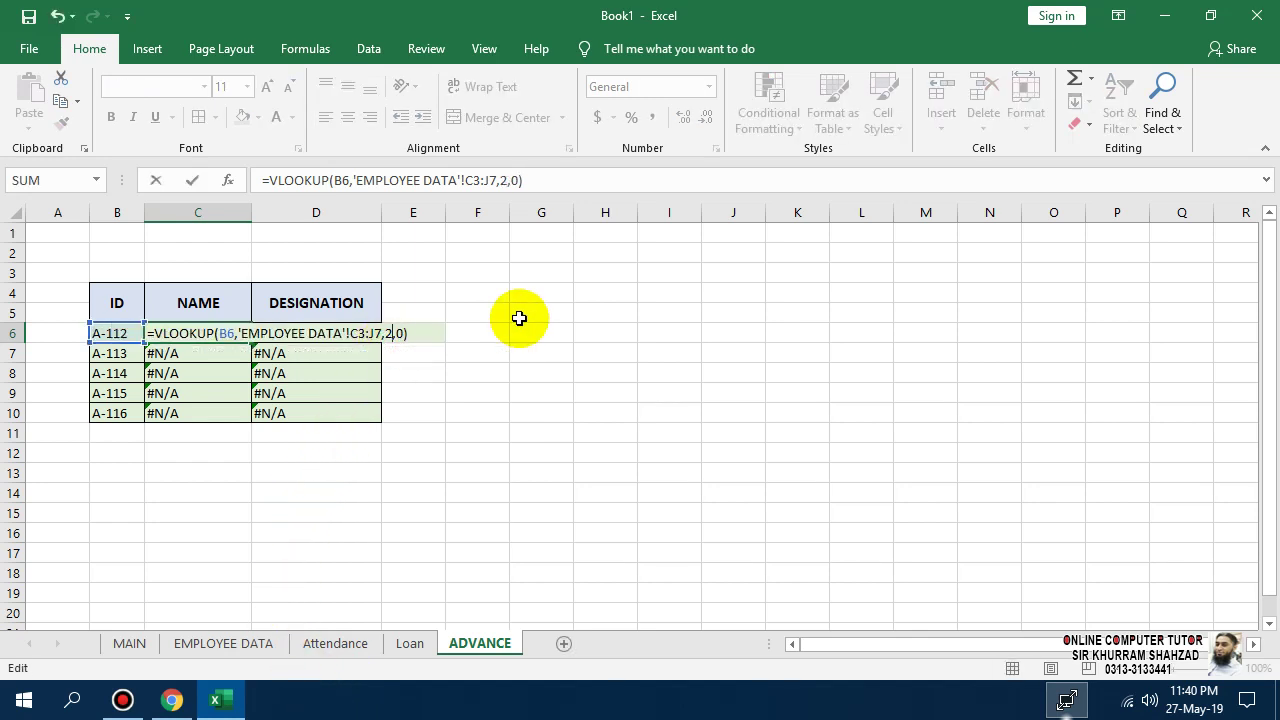
{"action": "key", "text": "Return"}
{"action": "key", "text": "Up"}
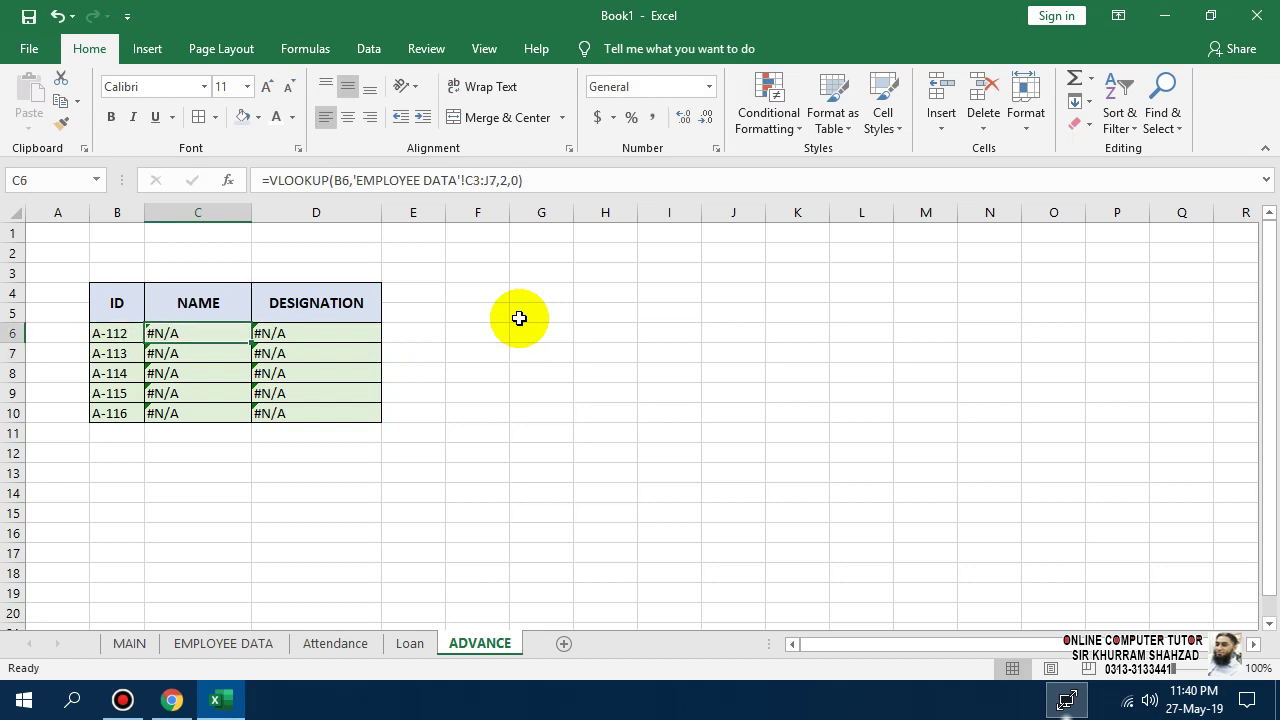
{"action": "key", "text": "F2"}
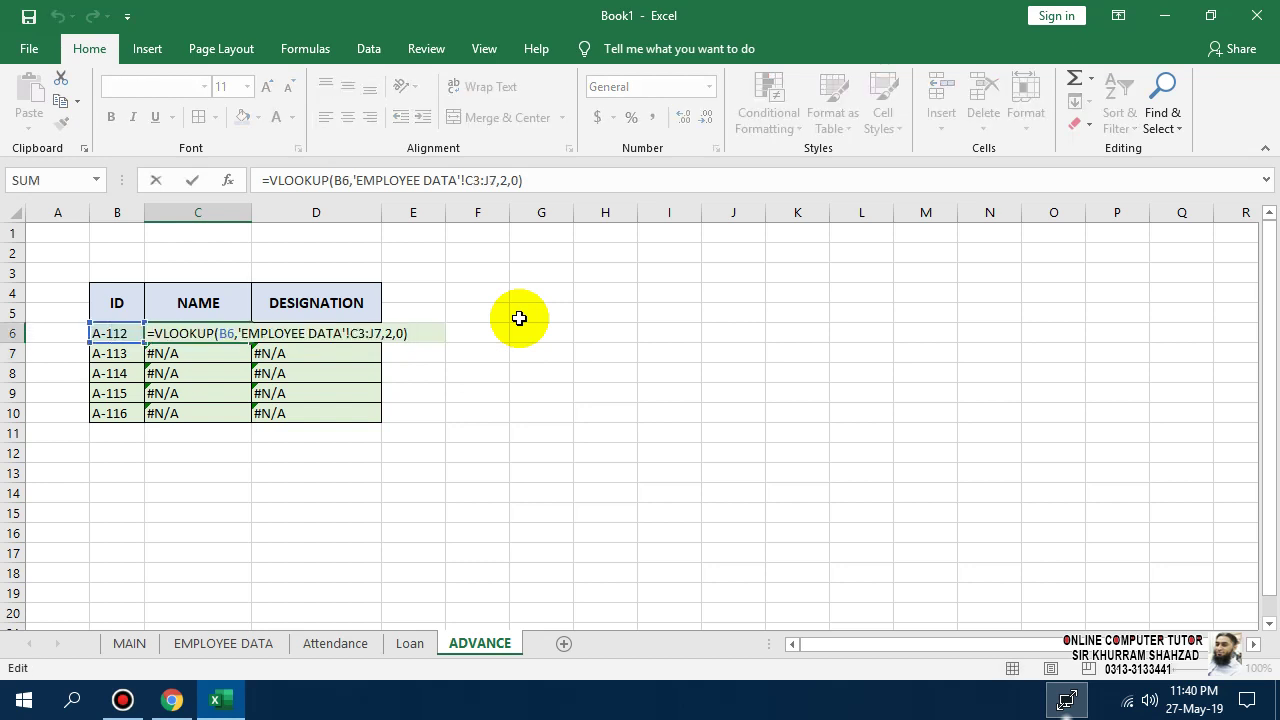
{"action": "key", "text": "Escape"}
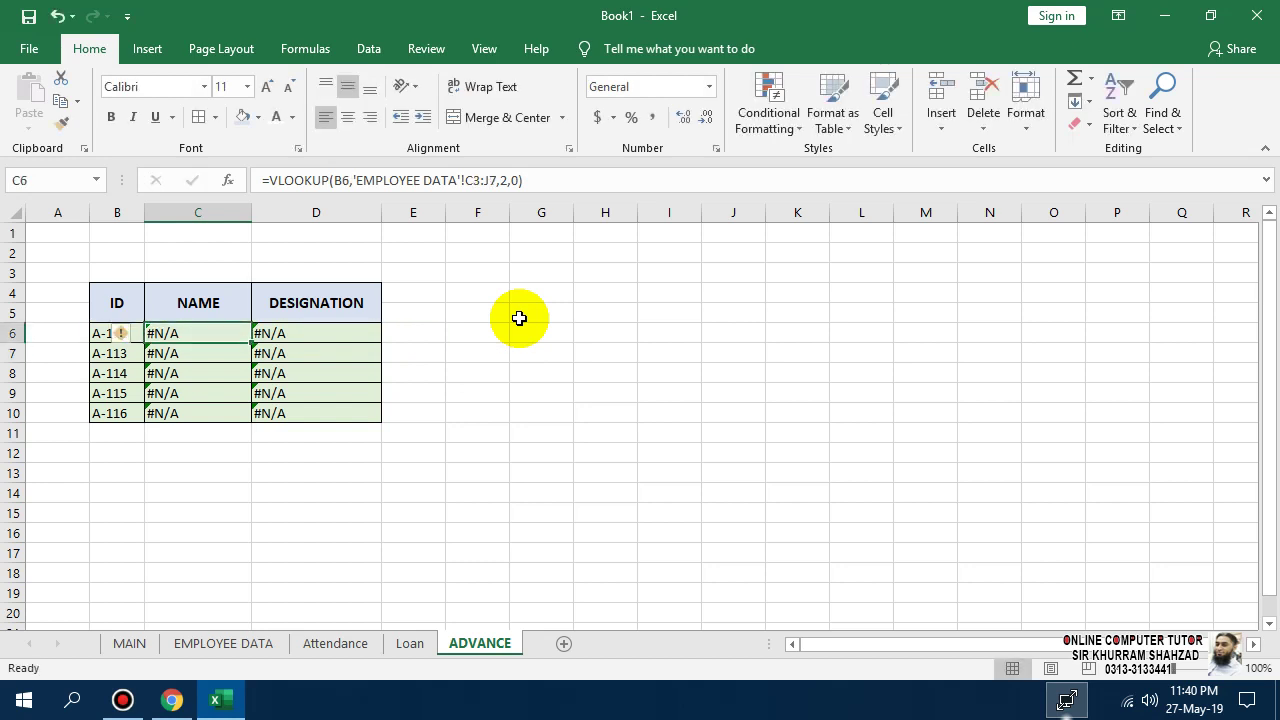
{"action": "key", "text": "Left"}
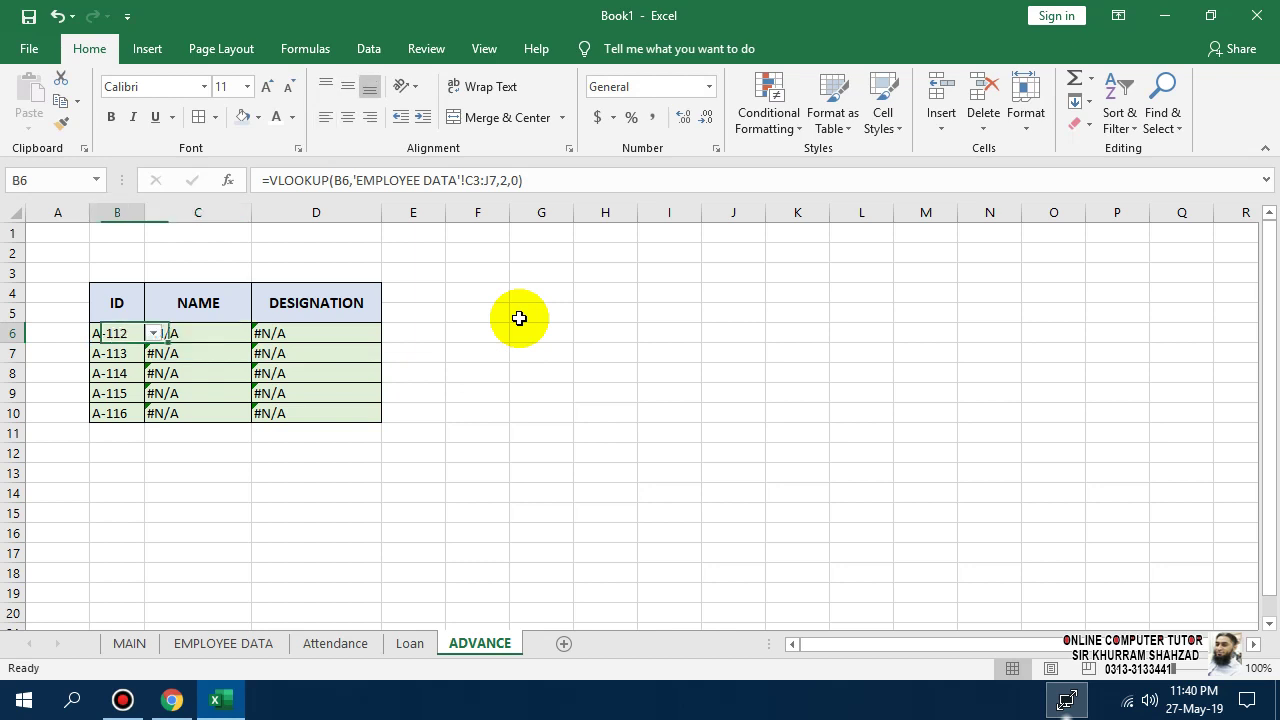
{"action": "key", "text": "Right"}
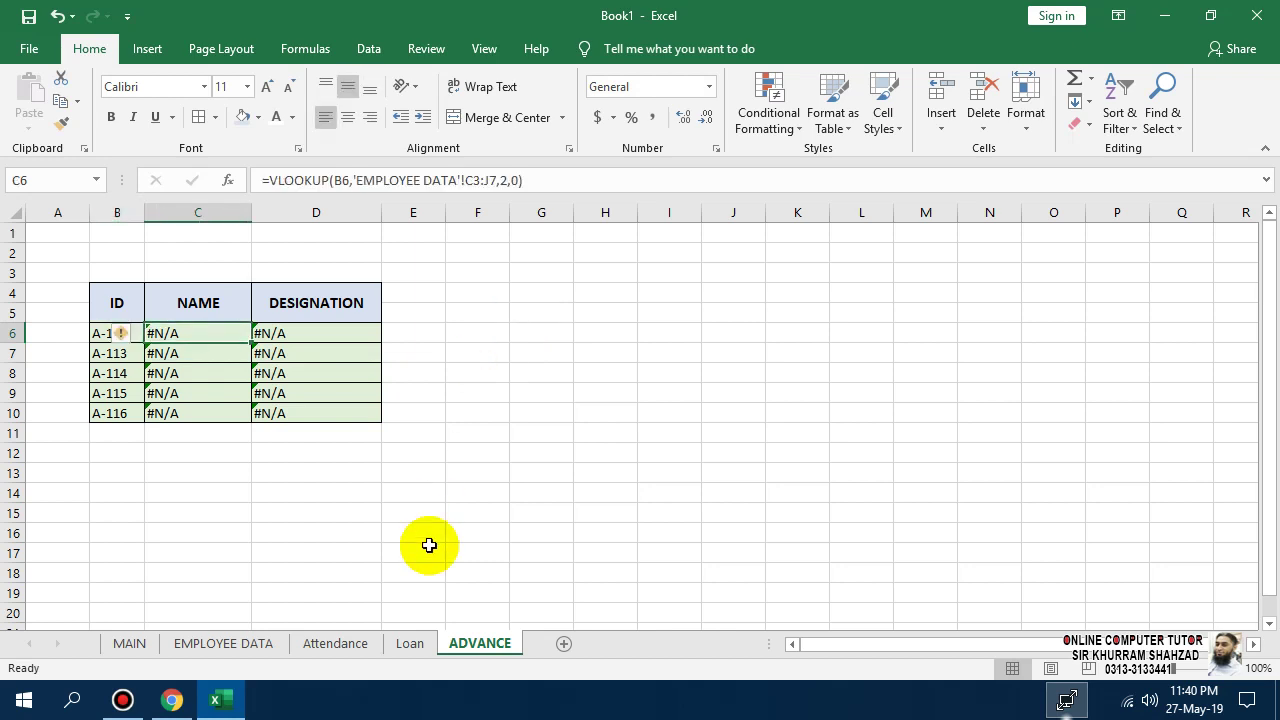
- Copy the NAME lookup formula from cell B6 on the Loan sheet and paste it into C6 on ADVANCE
{"action": "left_click", "coordinate": [405, 646]}
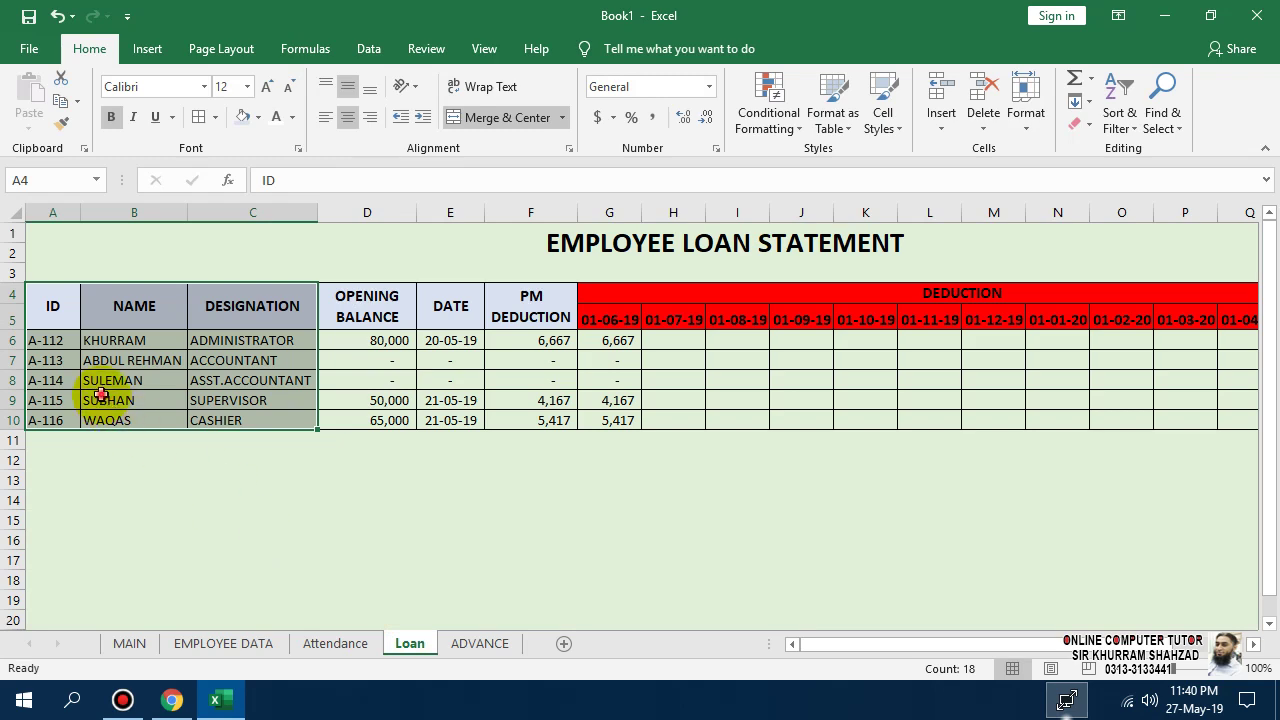
{"action": "left_click", "coordinate": [108, 341]}
{"action": "key", "text": "ctrl+c"}
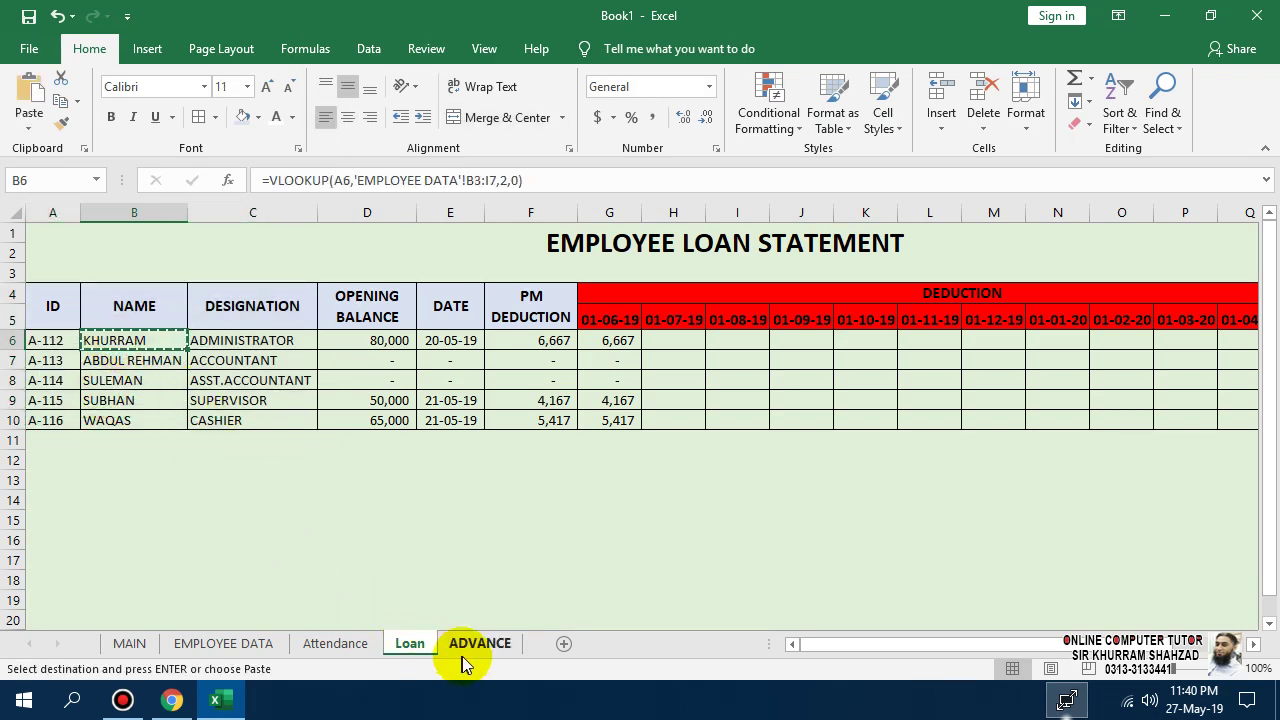
{"action": "left_click", "coordinate": [478, 643]}
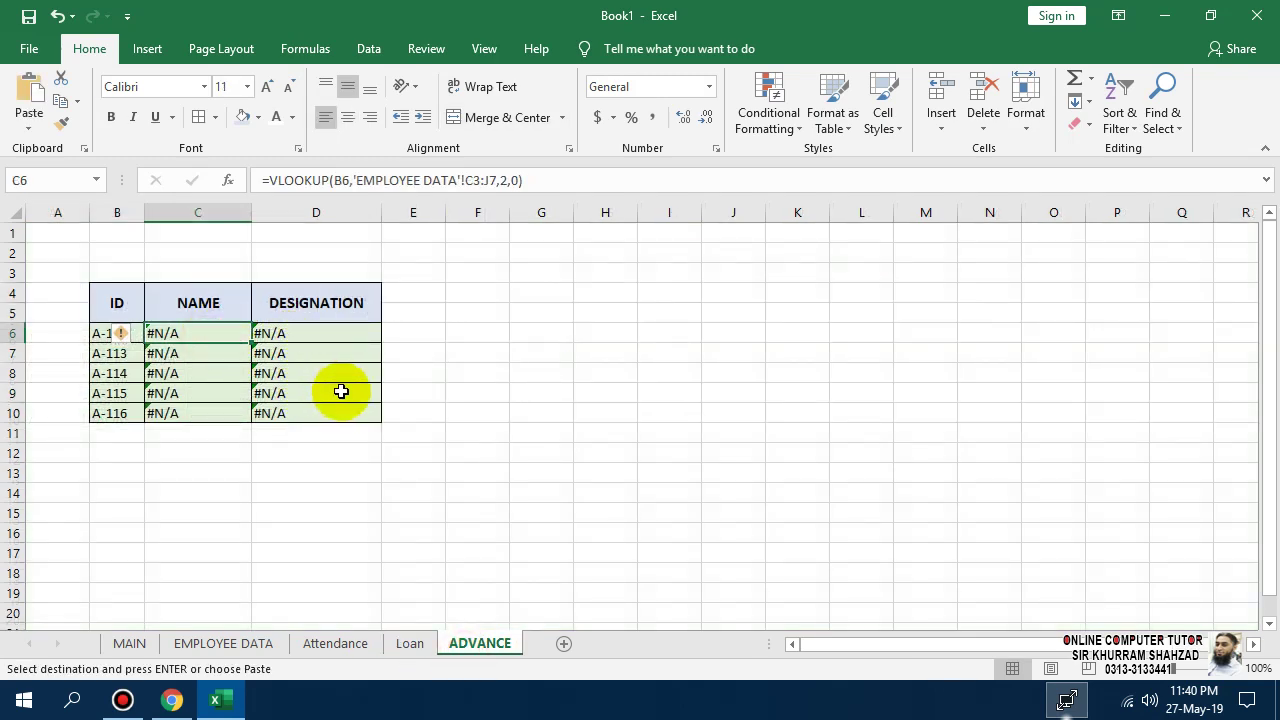
{"action": "key", "text": "ctrl+v"}
- Examine the lookup value and table range in the C6 formula, and view the EMPLOYEE DATA sheet before returning to ADVANCE
{"action": "key", "text": "F2"}
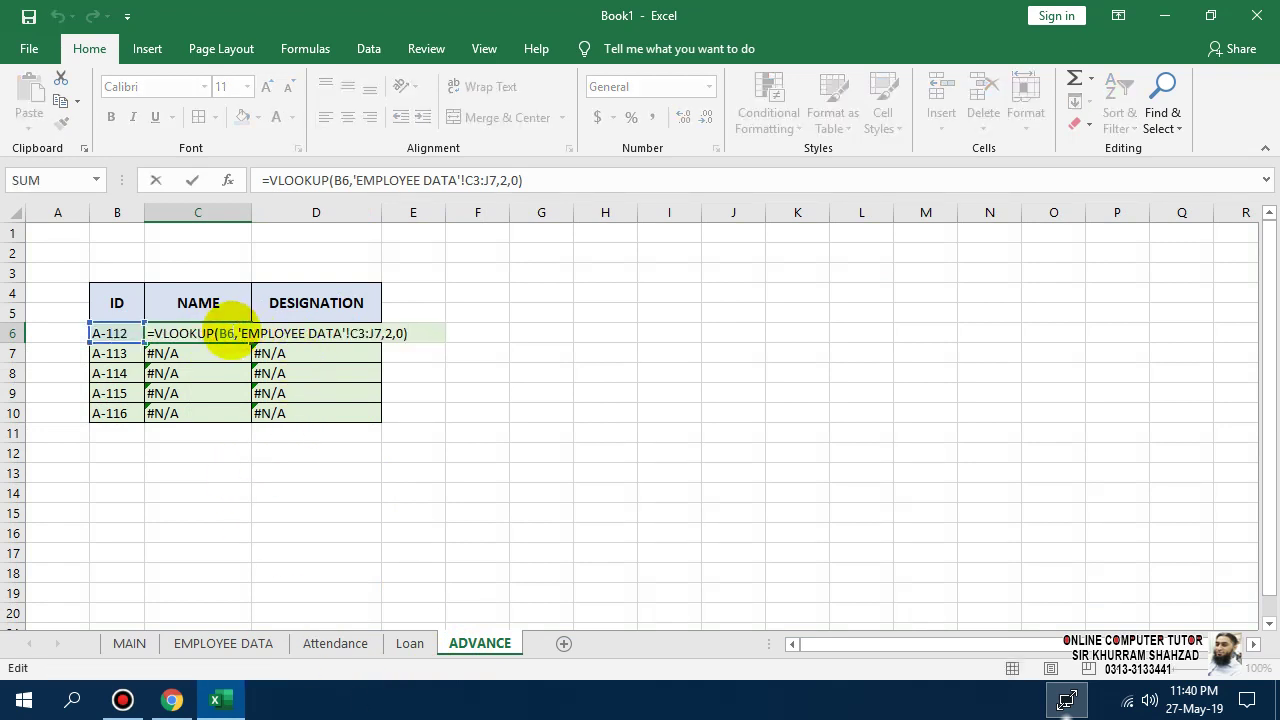
{"action": "double_click", "coordinate": [226, 333]}
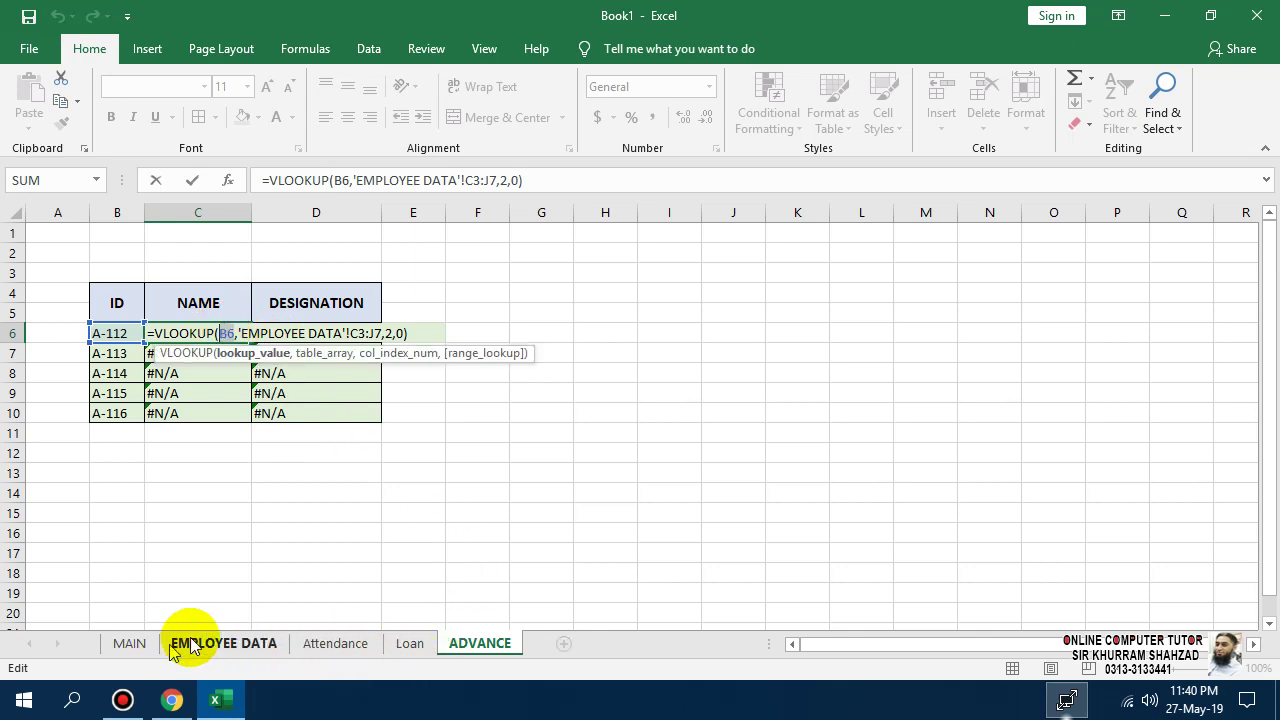
{"action": "left_click", "coordinate": [362, 333]}
{"action": "key", "text": "Escape"}
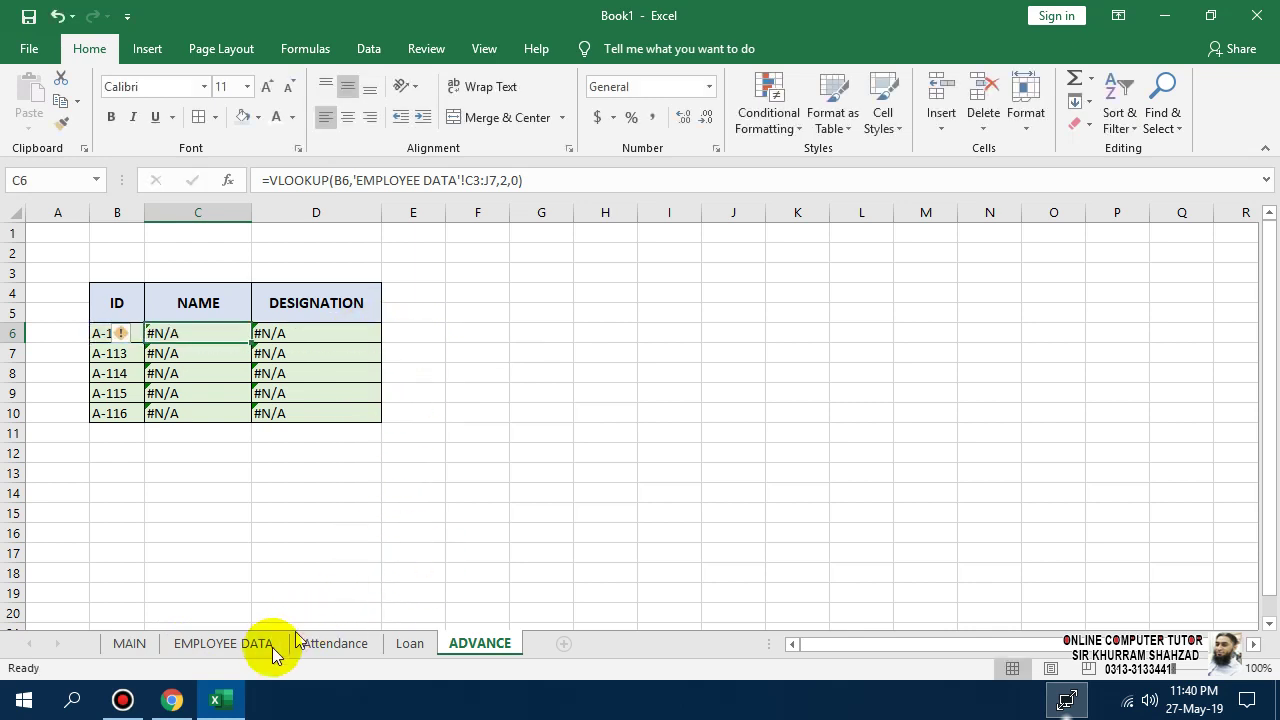
{"action": "left_click", "coordinate": [262, 643]}
{"action": "left_click", "coordinate": [478, 643]}
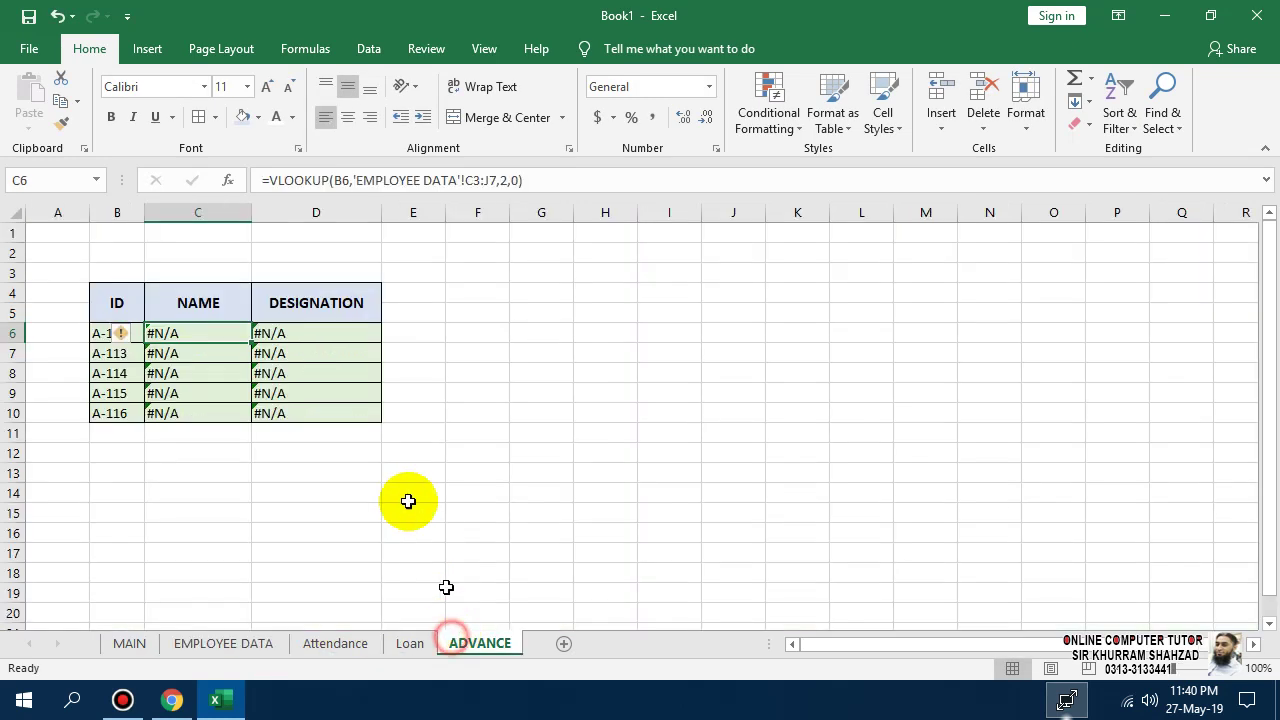
- Enter =VLOOKUP(B6,'EMPLOYEE DATA'!B2:F7,2,0) in C6 under NAME and fill it down to C10
{"action": "type", "text": "=VLOOKUP"}
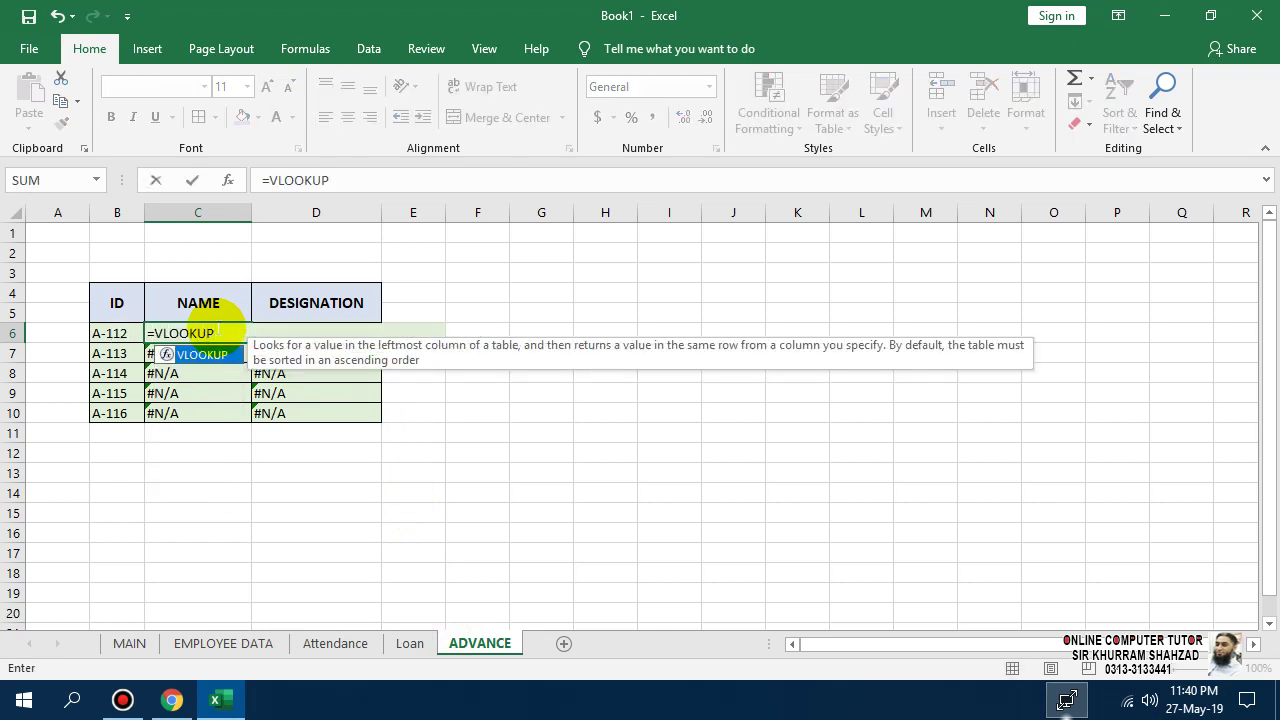
{"action": "type", "text": "("}
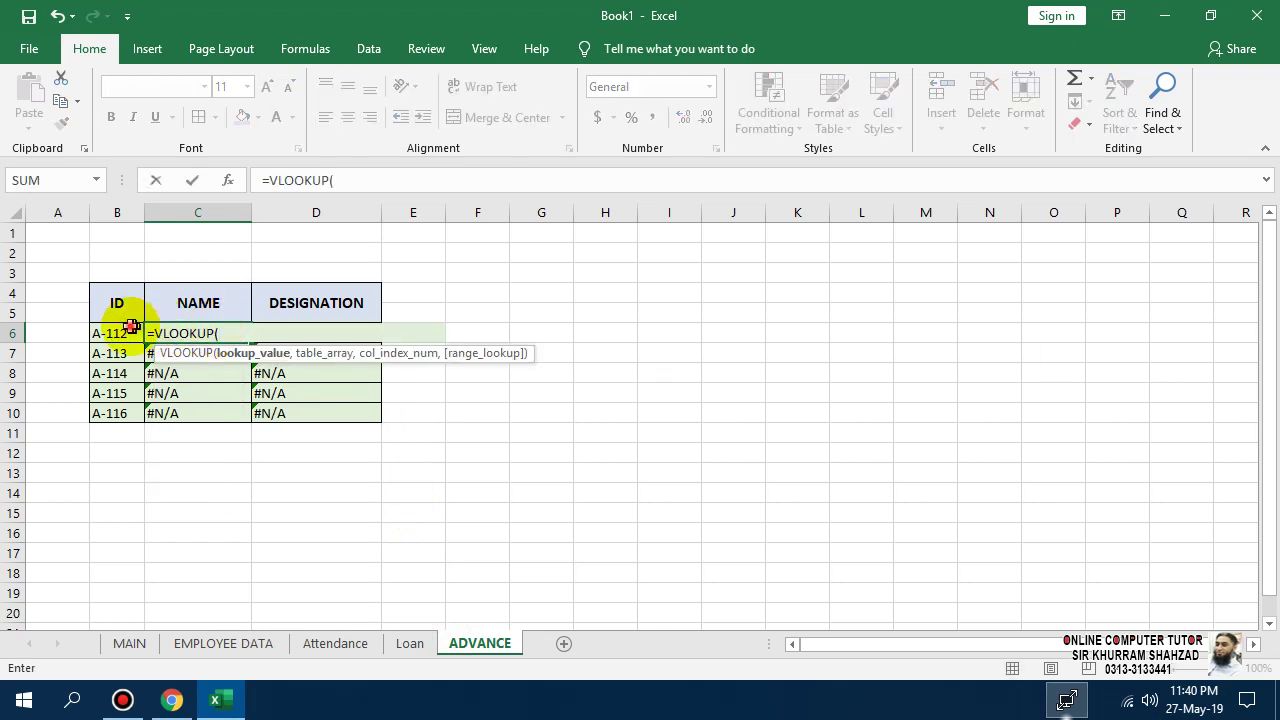
{"action": "type", "text": "B6,"}
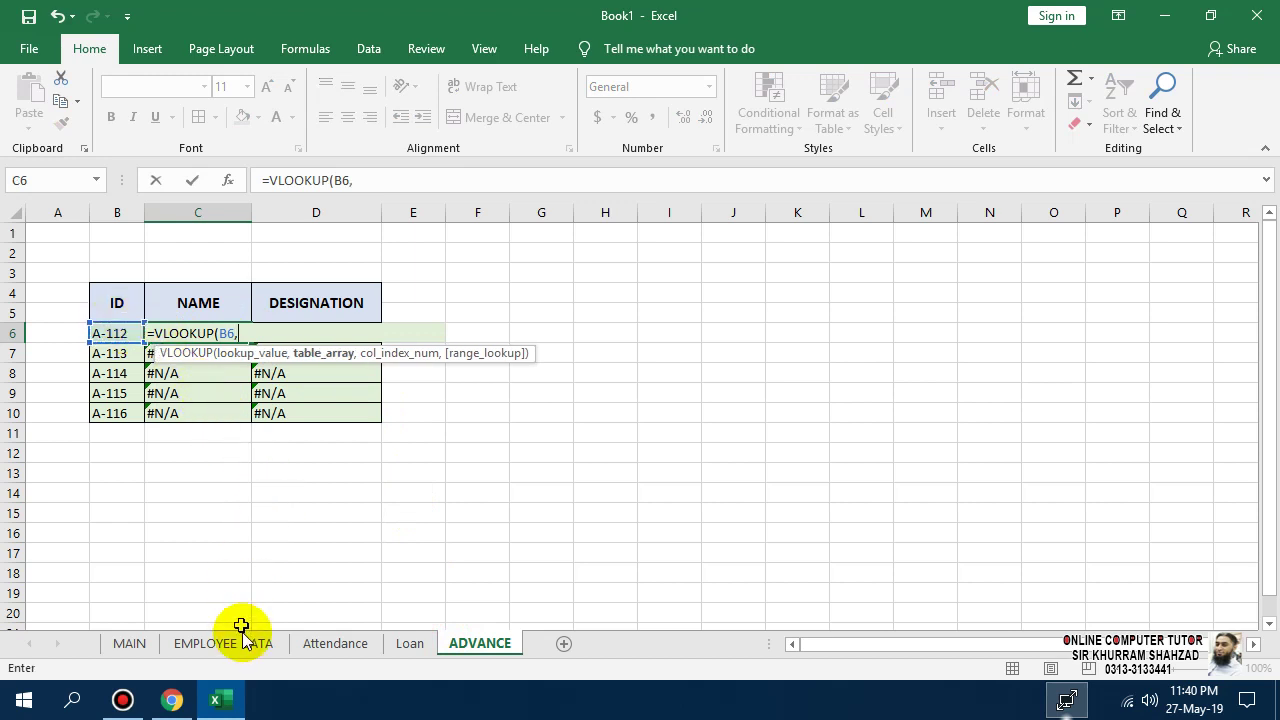
{"action": "left_click", "coordinate": [230, 640]}
{"action": "left_click_drag", "start_coordinate": [84, 320], "coordinate": [623, 500]}
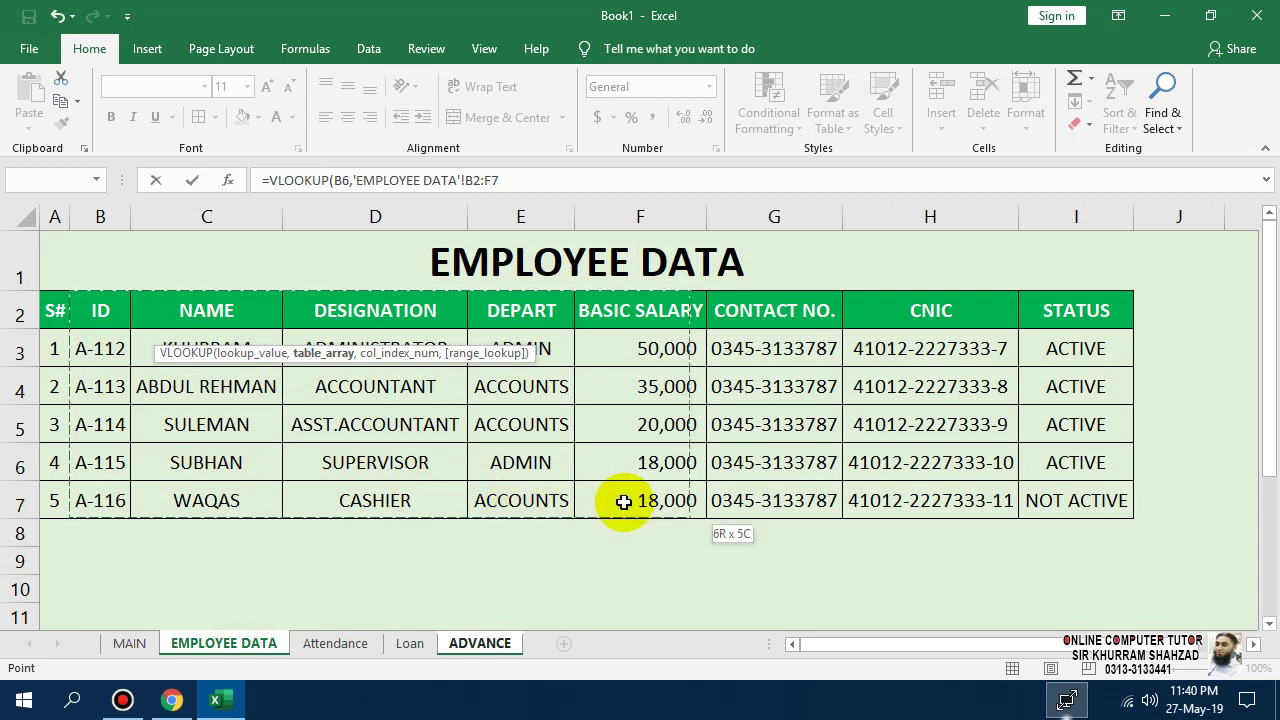
{"action": "left_click", "coordinate": [522, 181]}
{"action": "type", "text": ","}
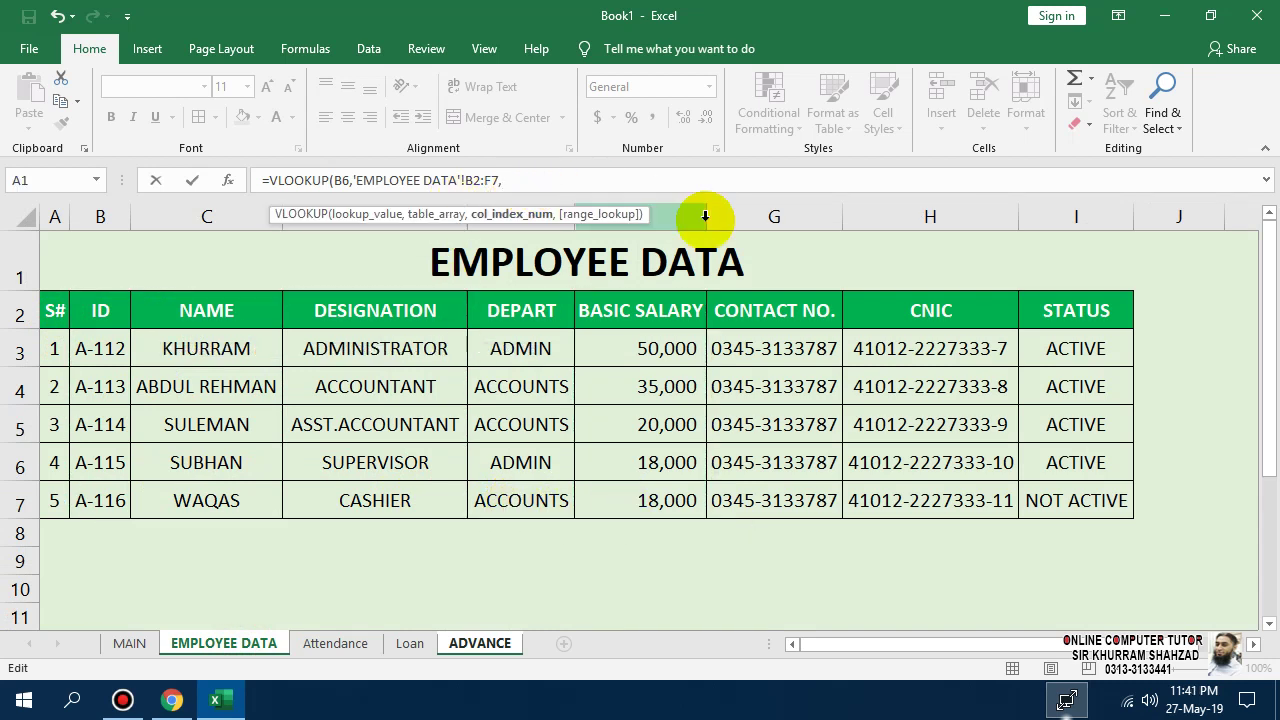
{"action": "type", "text": "2,0)"}
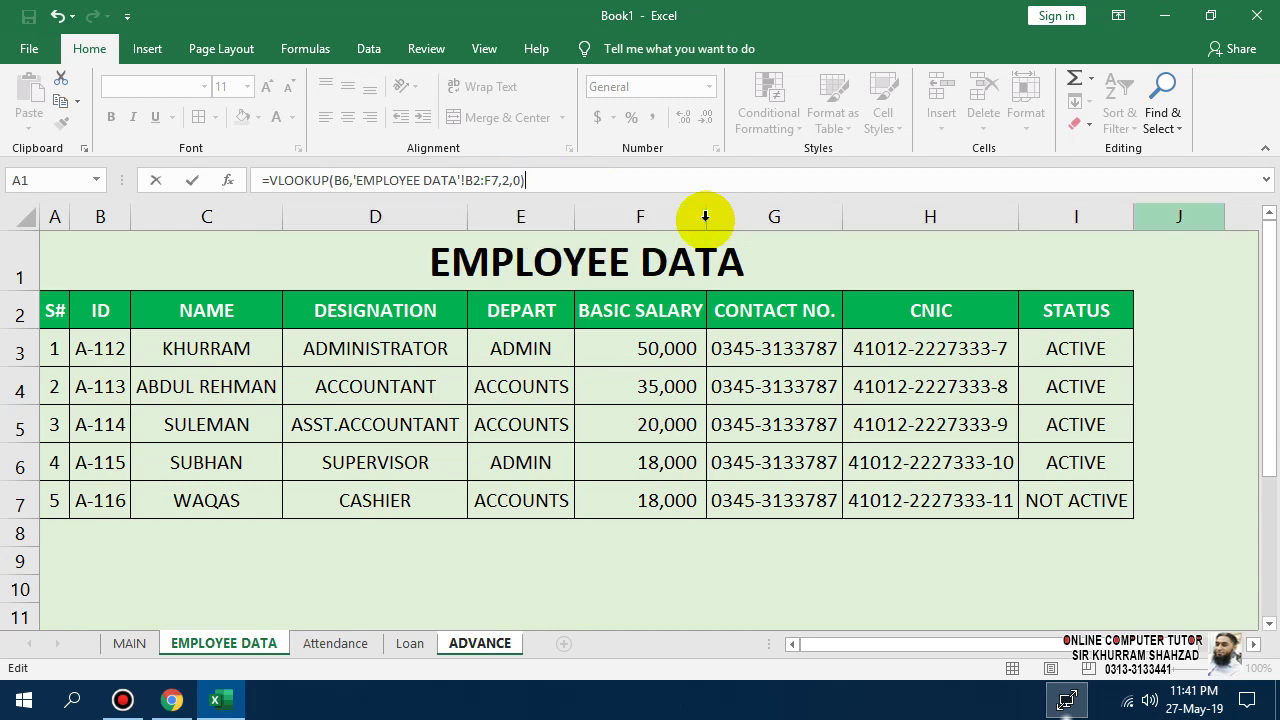
{"action": "key", "text": "Return"}
{"action": "left_click", "coordinate": [242, 334]}
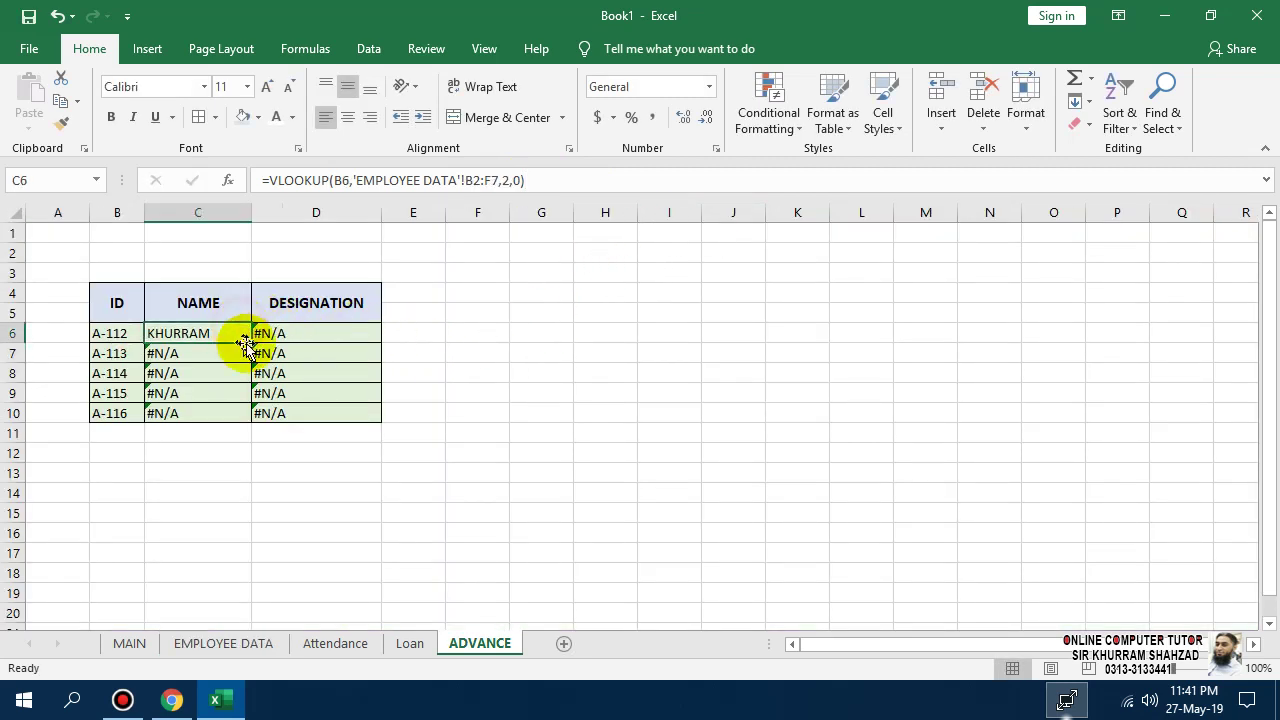
{"action": "left_click_drag", "start_coordinate": [253, 342], "coordinate": [240, 414]}
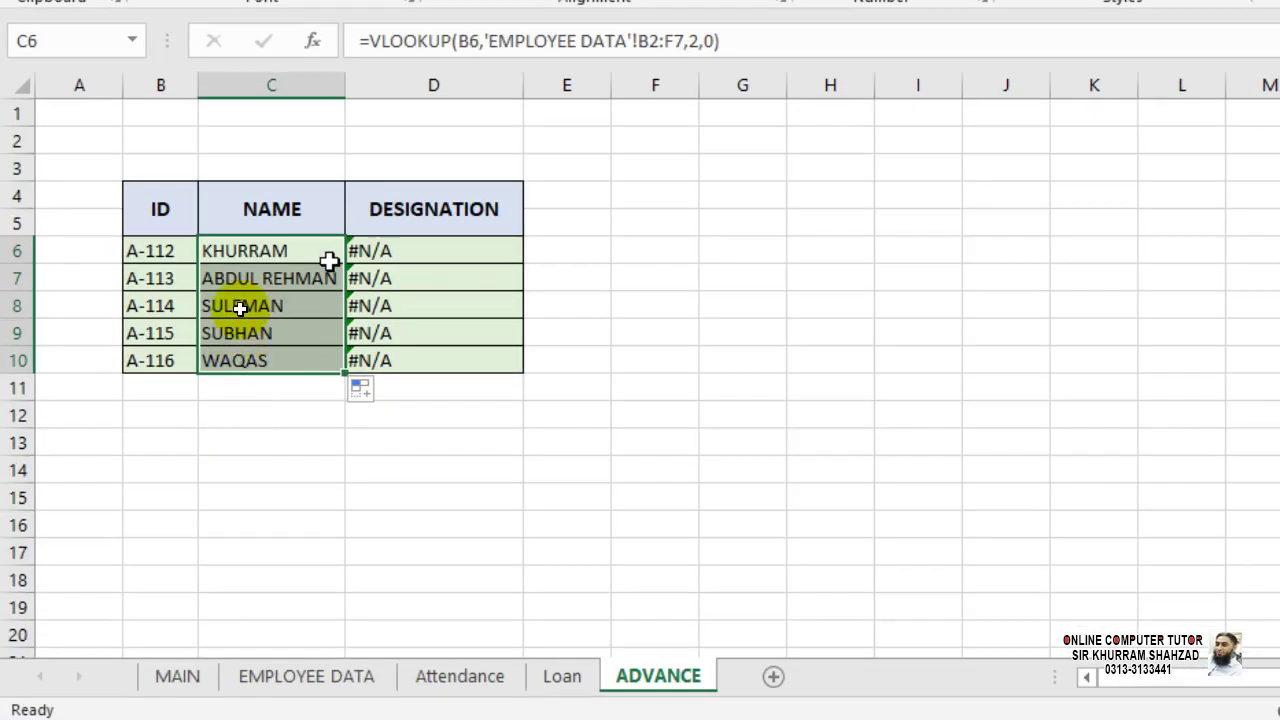
- Reuse the C6 formula in D6 as =VLOOKUP(B6,'EMPLOYEE DATA'!B2:F7,3,0) and fill it down to D10
{"action": "left_click", "coordinate": [296, 234]}
{"action": "left_click", "coordinate": [296, 259]}
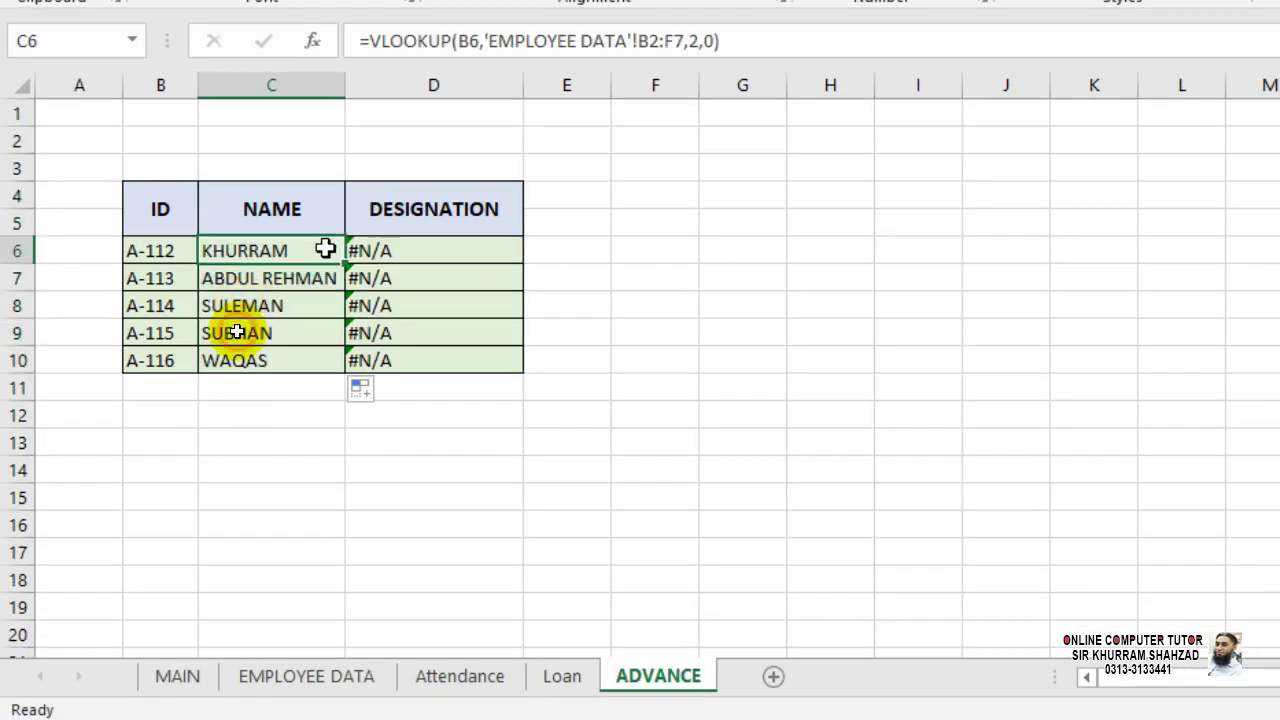
{"action": "double_click", "coordinate": [296, 259]}
{"action": "key", "text": "shift+Home"}
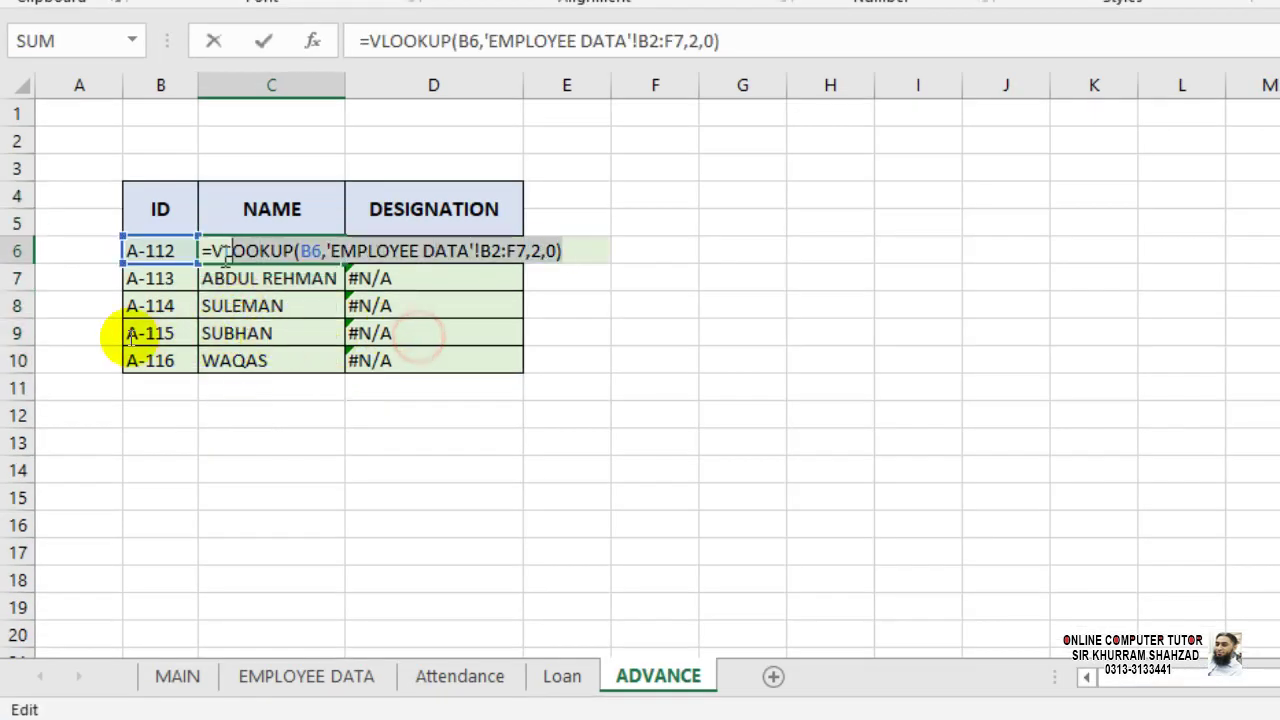
{"action": "key", "text": "Return"}
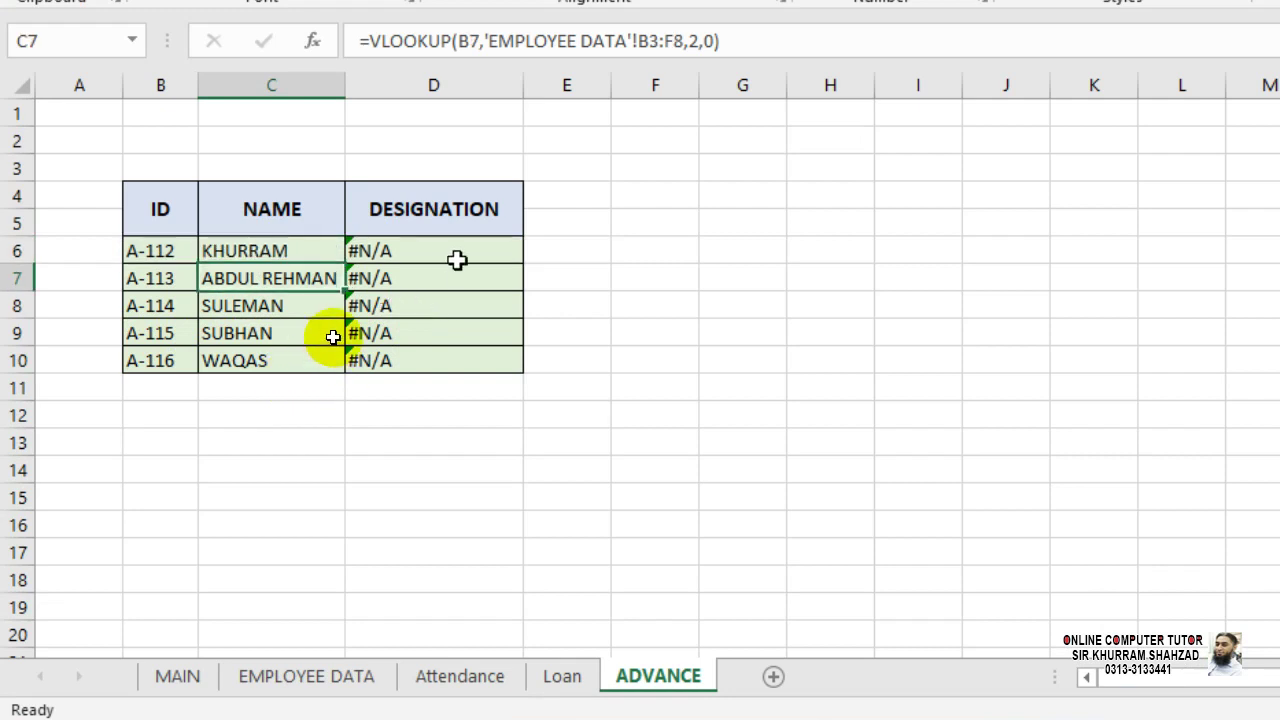
{"action": "double_click", "coordinate": [458, 257]}
{"action": "key", "text": "shift+Home"}
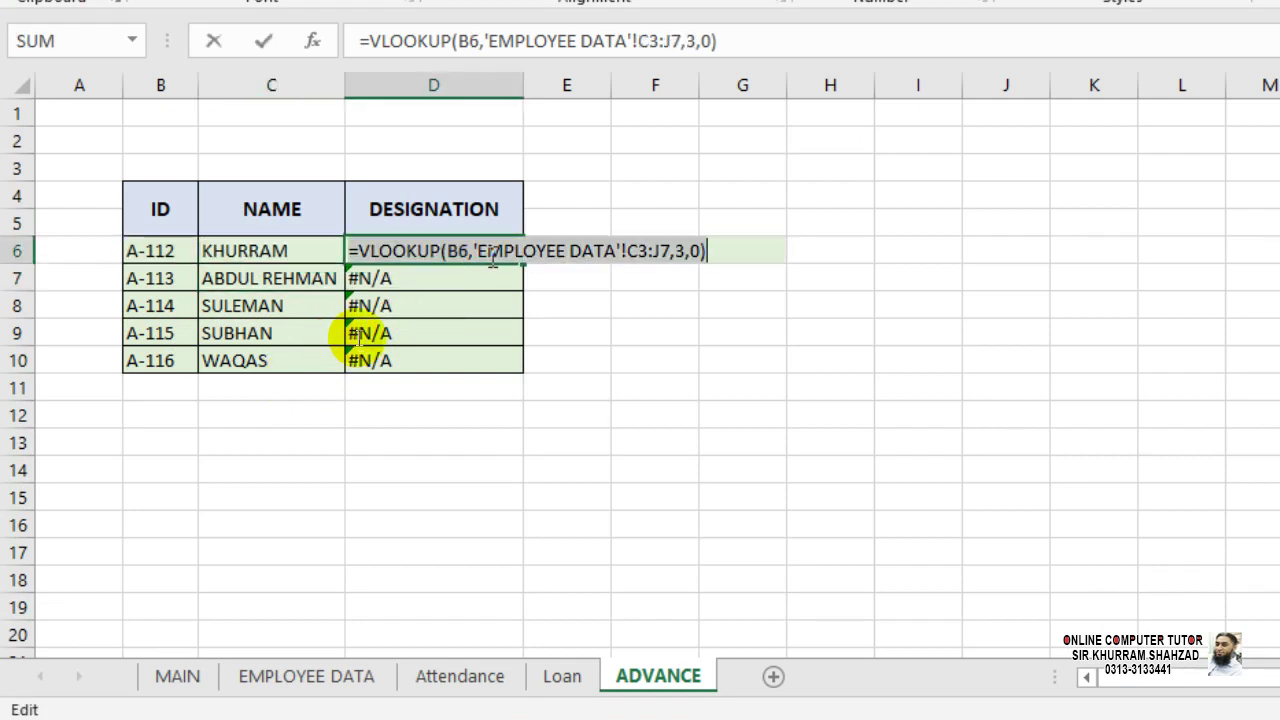
{"action": "key", "text": "ctrl+v"}
{"action": "left_click", "coordinate": [688, 251]}
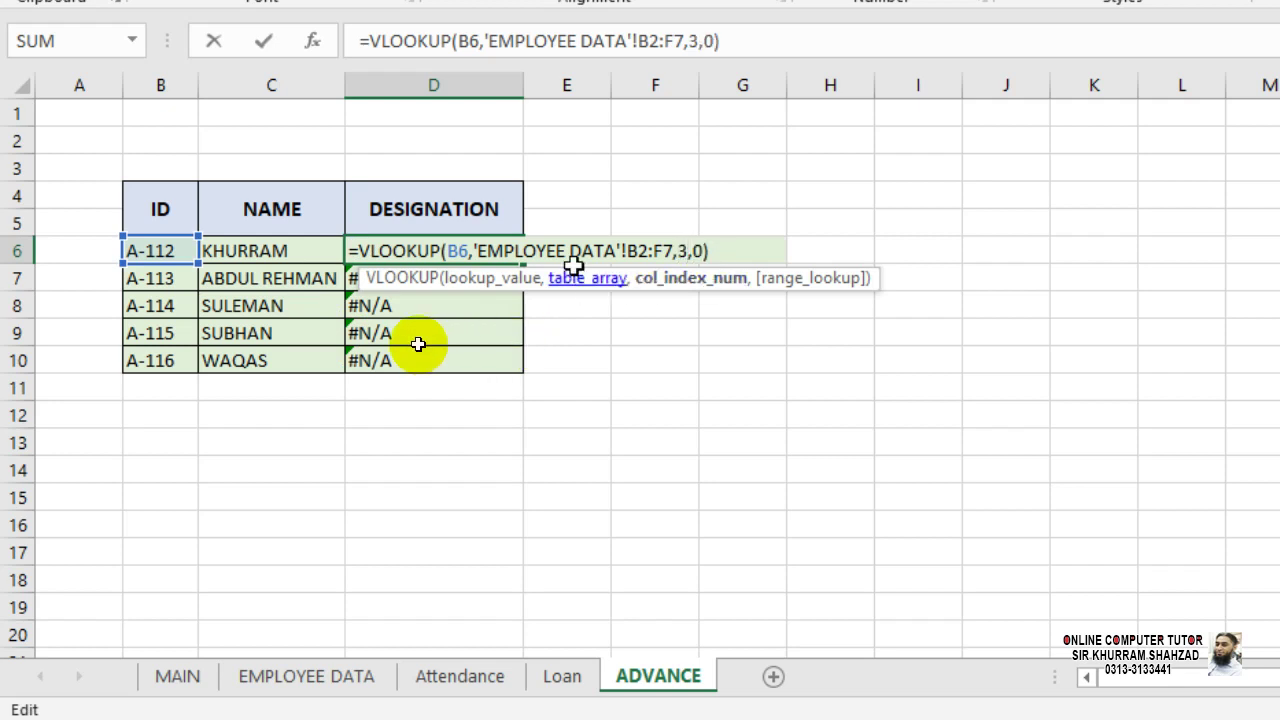
{"action": "key", "text": "Return"}
{"action": "left_click", "coordinate": [502, 260]}
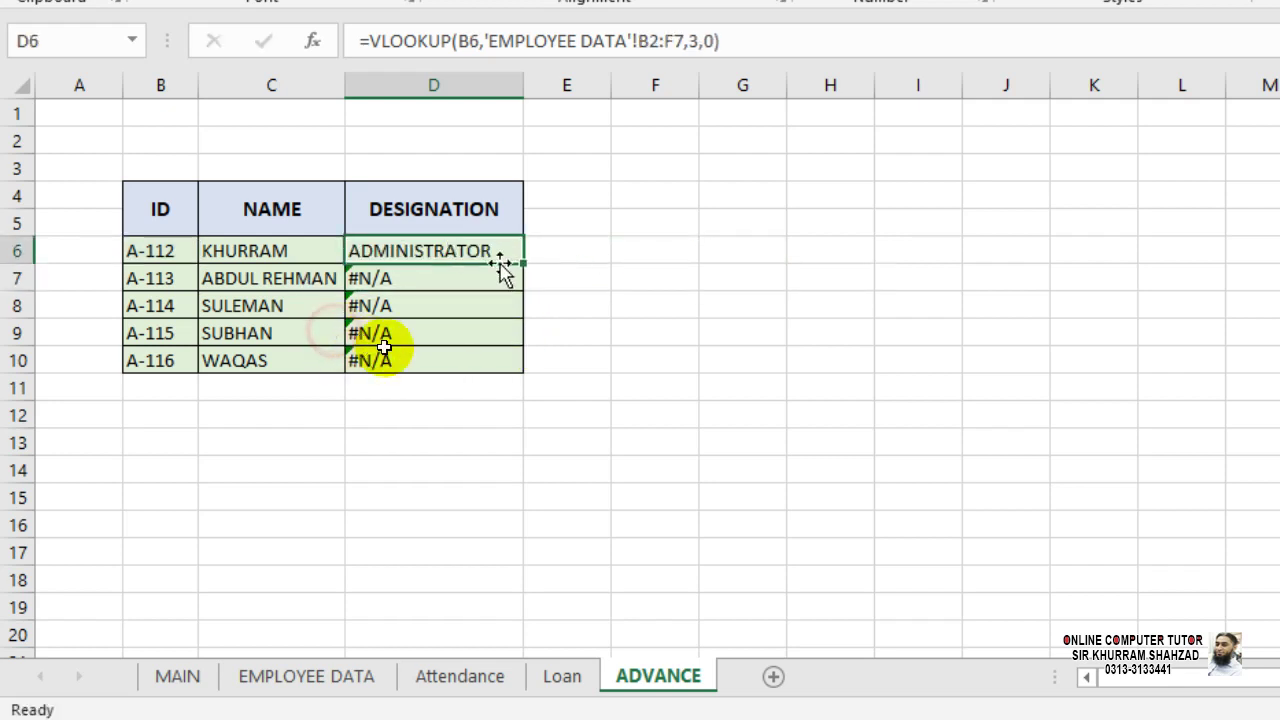
{"action": "left_click_drag", "start_coordinate": [522, 268], "coordinate": [516, 366]}
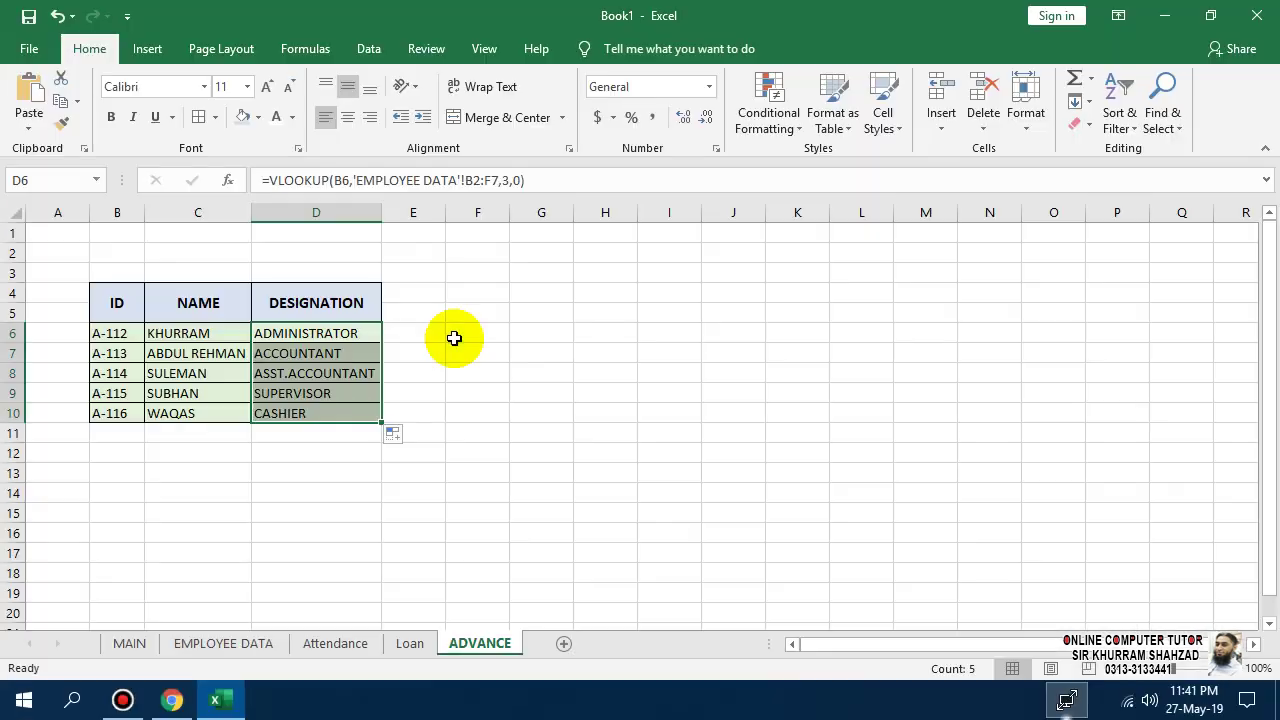
- Merge and center E4:E5, and copy the DESIGNATION heading cell into E4 and F4
{"action": "left_click", "coordinate": [406, 308]}
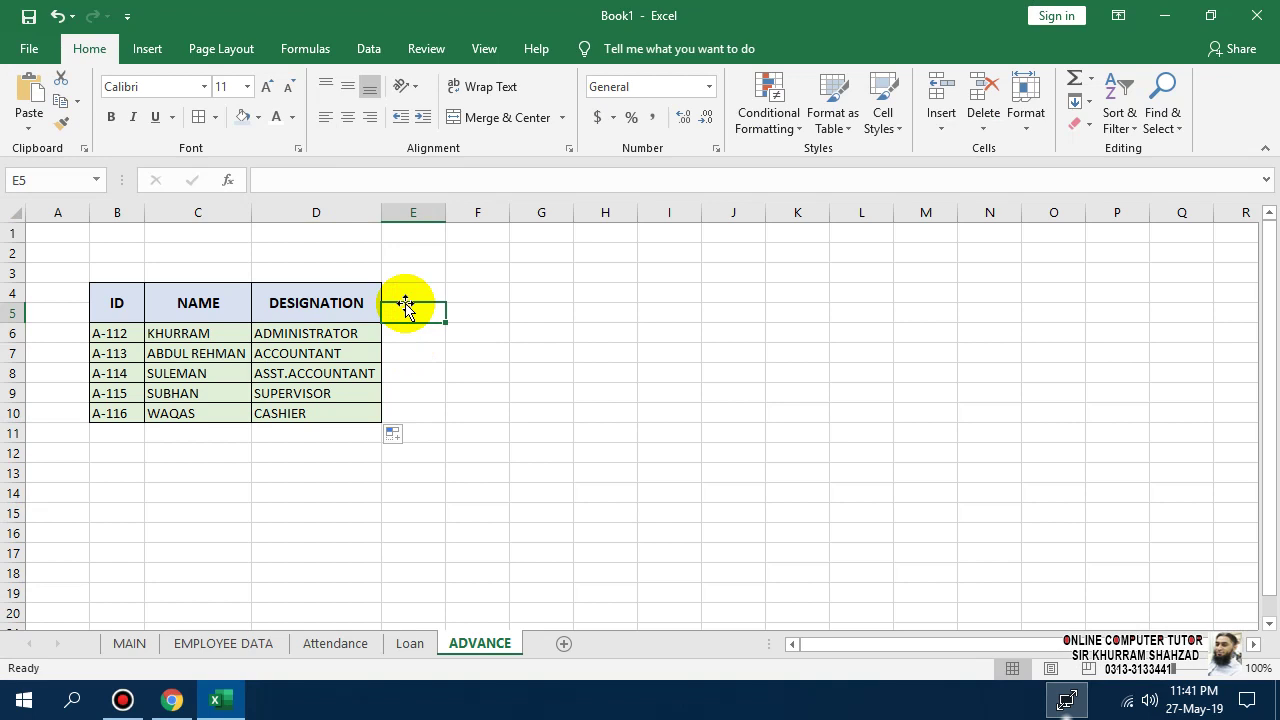
{"action": "left_click_drag", "start_coordinate": [420, 288], "coordinate": [426, 310]}
{"action": "left_click", "coordinate": [456, 120]}
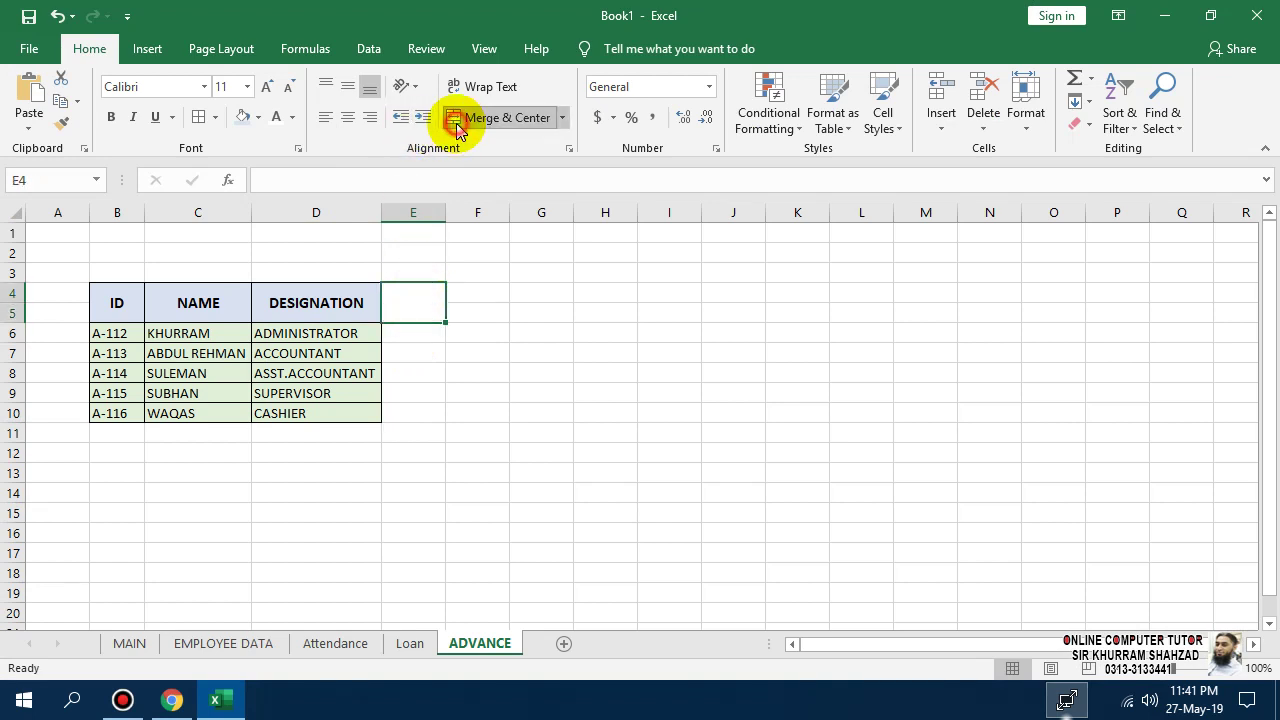
{"action": "left_click", "coordinate": [357, 297]}
{"action": "key", "text": "ctrl+c"}
{"action": "left_click", "coordinate": [407, 318]}
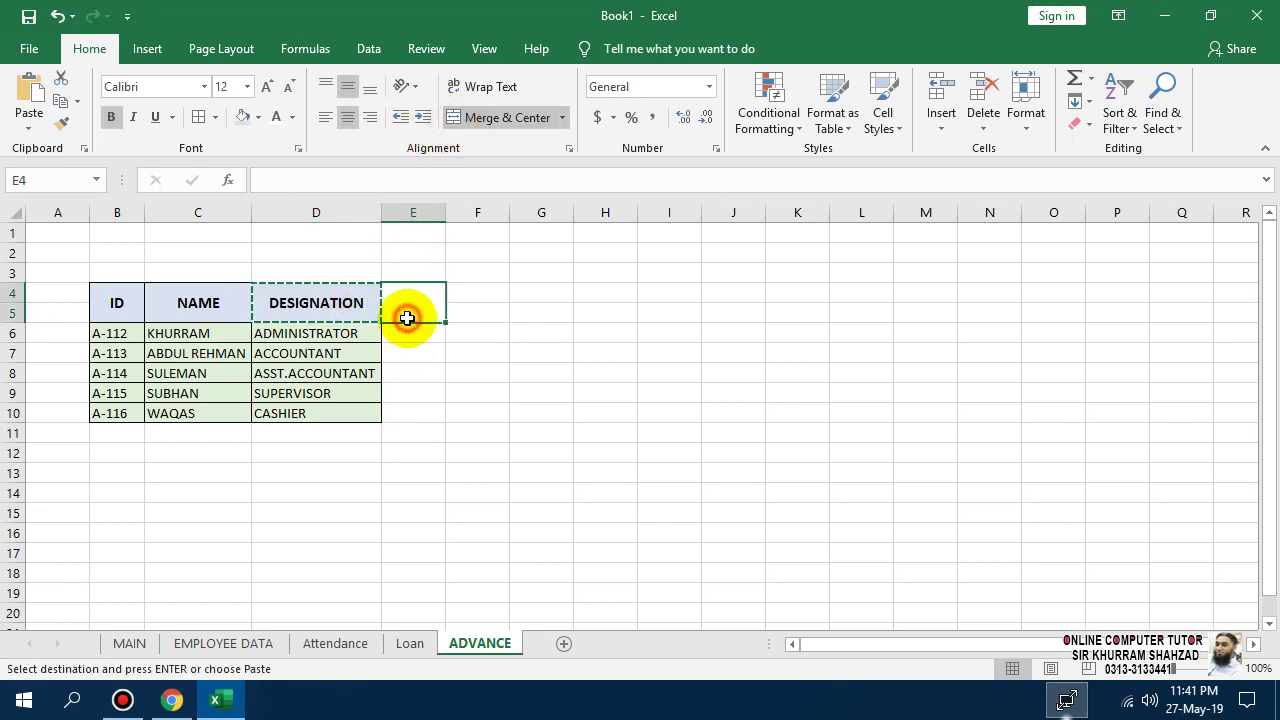
{"action": "key", "text": "ctrl+v"}
{"action": "left_click", "coordinate": [466, 303]}
{"action": "key", "text": "ctrl+v"}
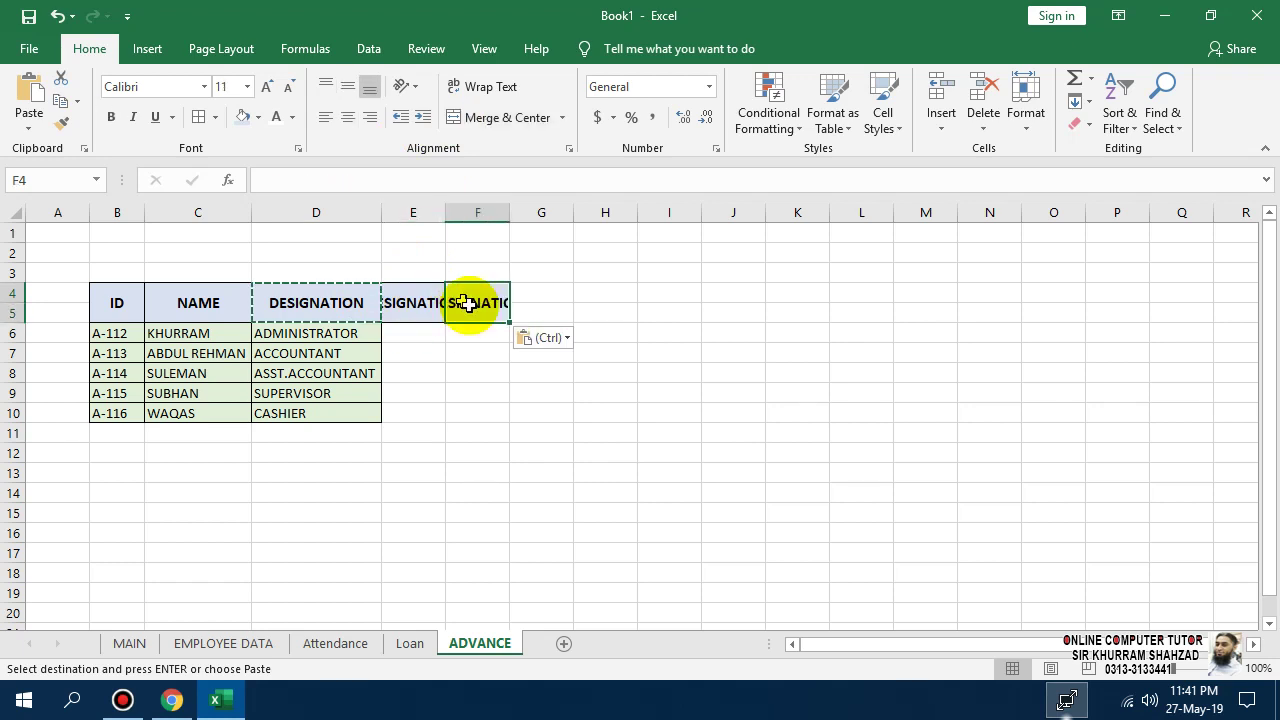
- Replace the copied heading in E4 with DATE
{"action": "left_click", "coordinate": [418, 303]}
{"action": "type", "text": "DATE"}
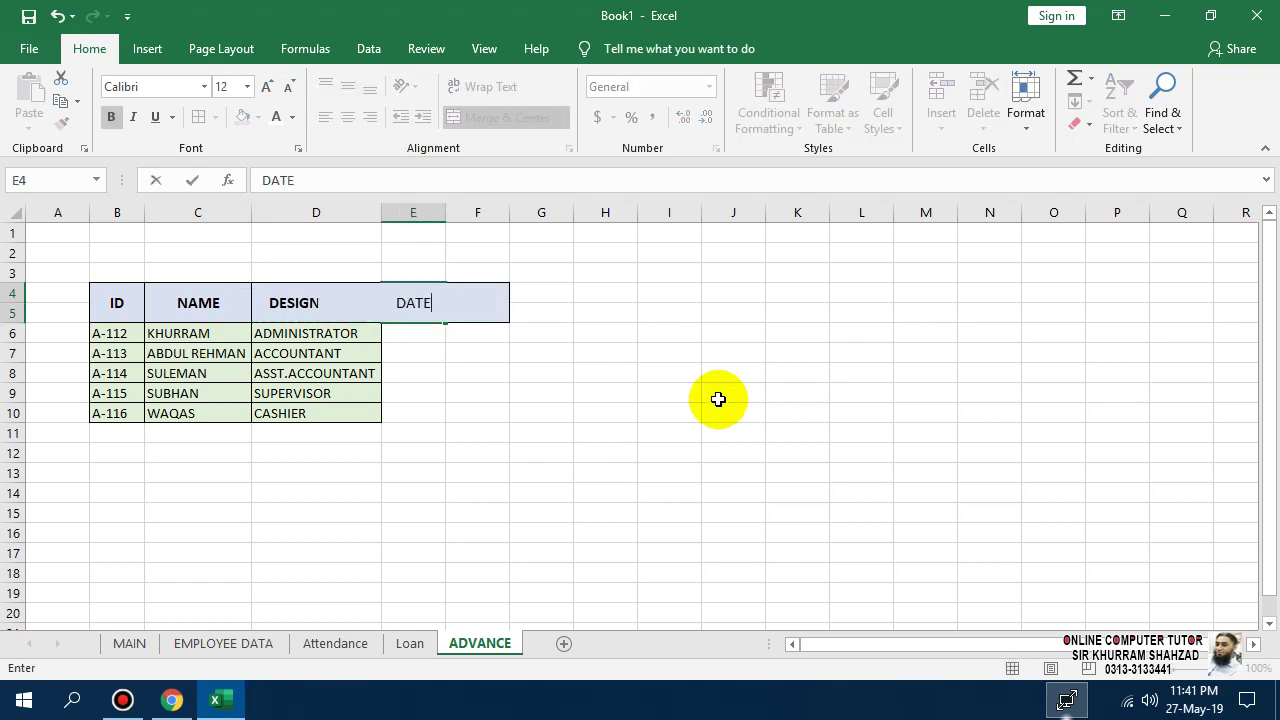
{"action": "key", "text": "Tab"}
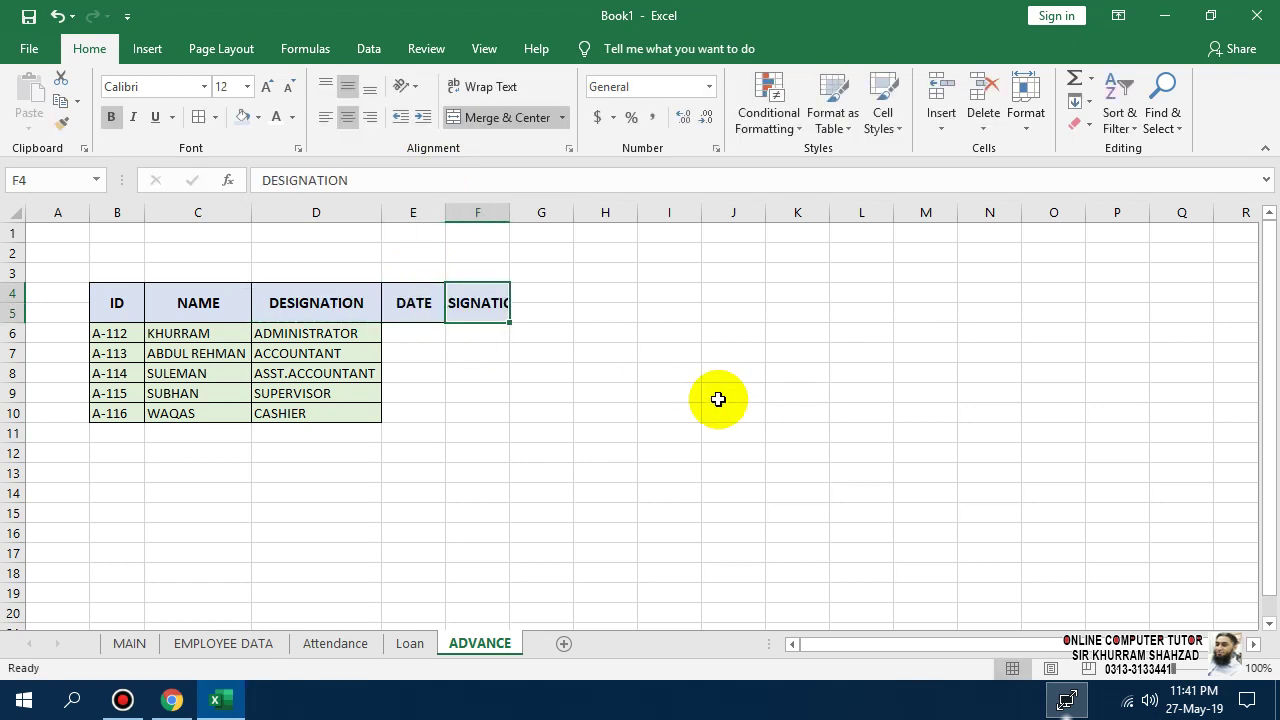
- Replace the copied heading in F4 with AMOUNT and widen columns E and F
{"action": "type", "text": "AMOUNT"}
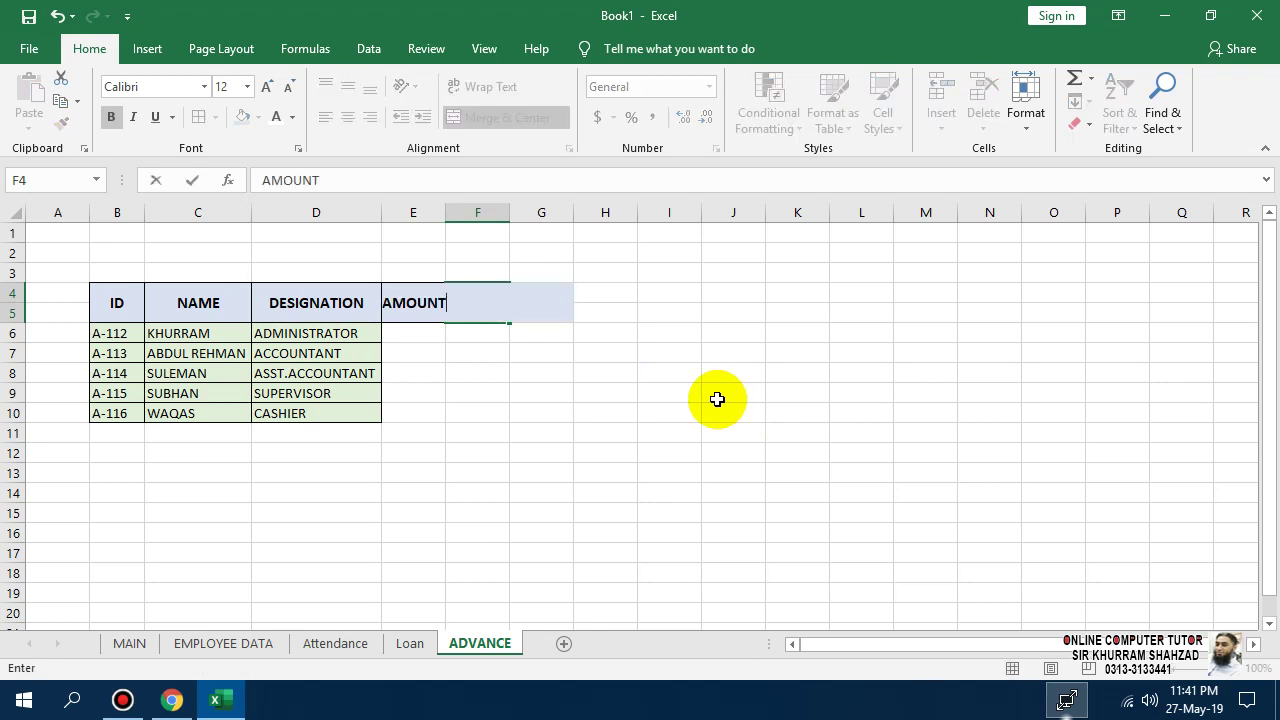
{"action": "key", "text": "Return"}
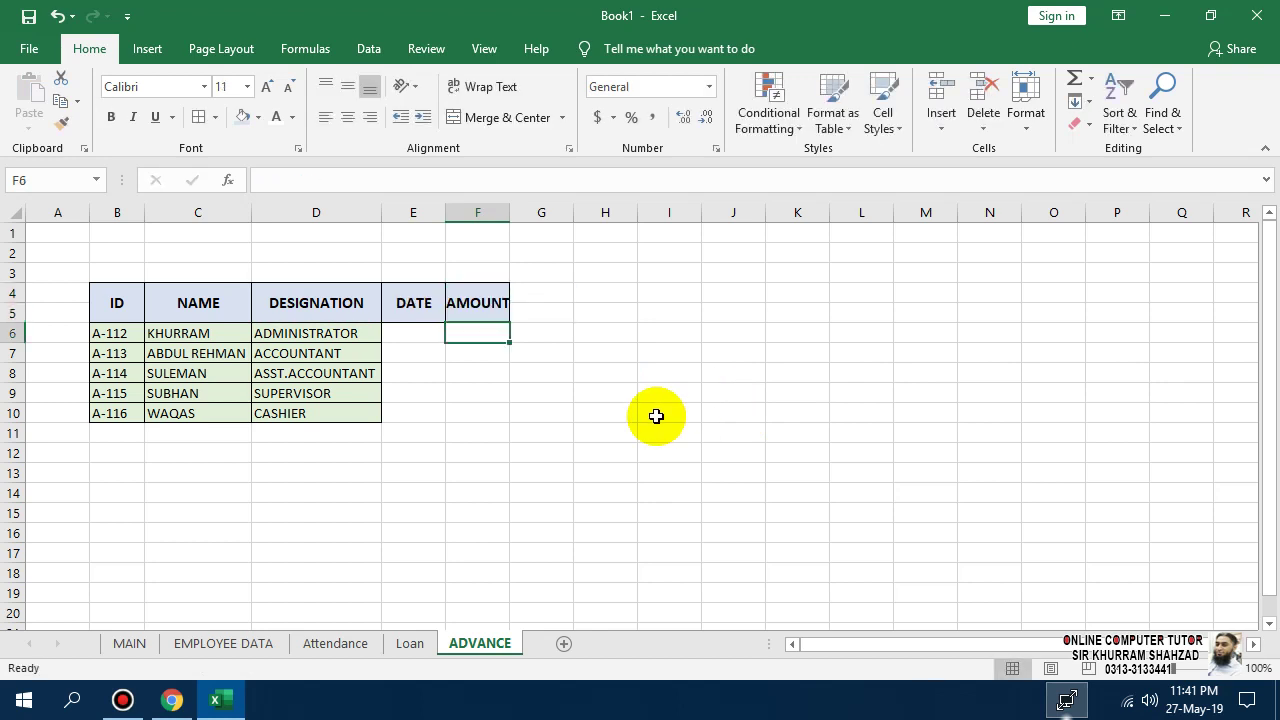
{"action": "left_click_drag", "start_coordinate": [447, 216], "coordinate": [449, 217]}
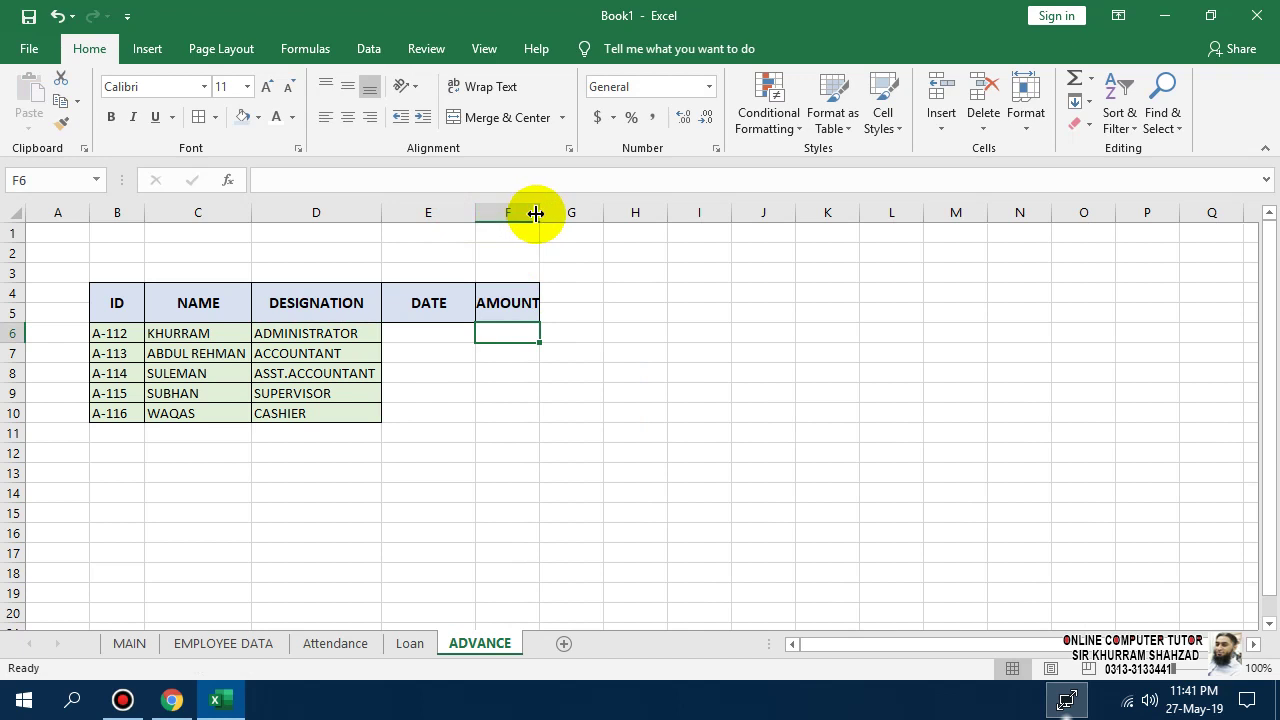
{"action": "left_click_drag", "start_coordinate": [540, 212], "coordinate": [588, 214]}
- Apply all borders to the table range B4:F10
{"action": "left_click_drag", "start_coordinate": [508, 300], "coordinate": [117, 433]}
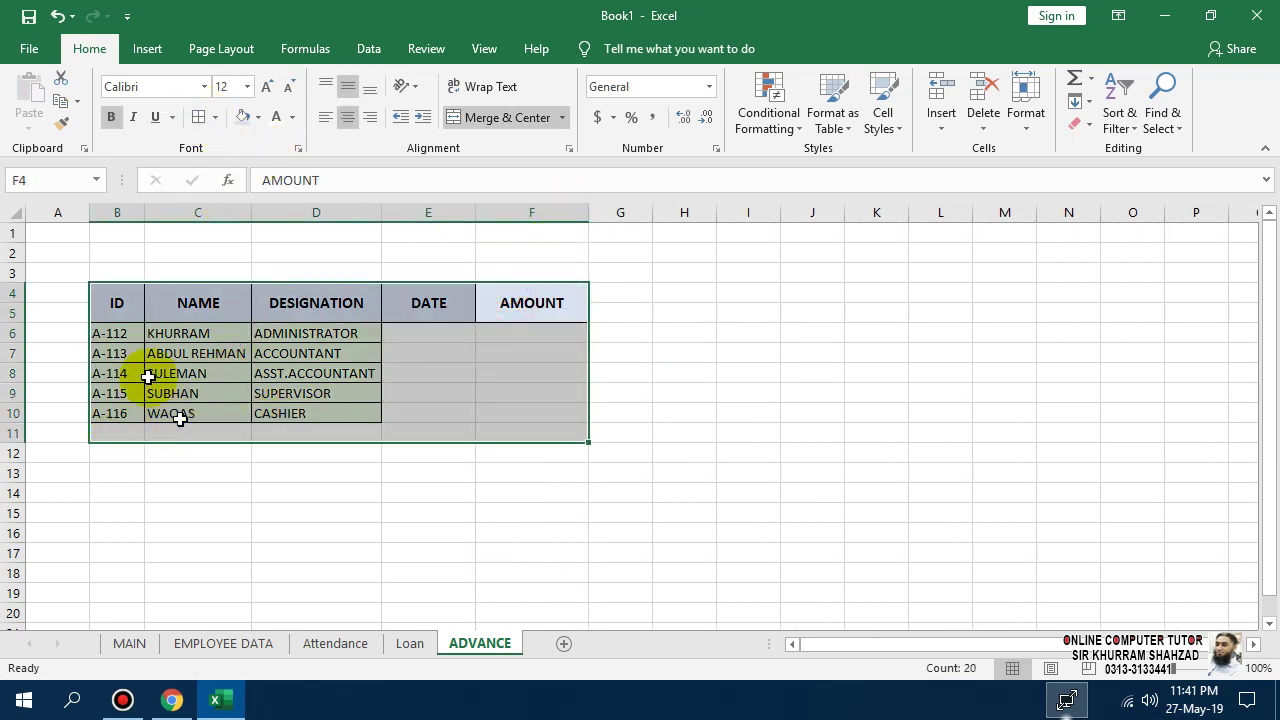
{"action": "left_click_drag", "start_coordinate": [128, 303], "coordinate": [530, 412]}
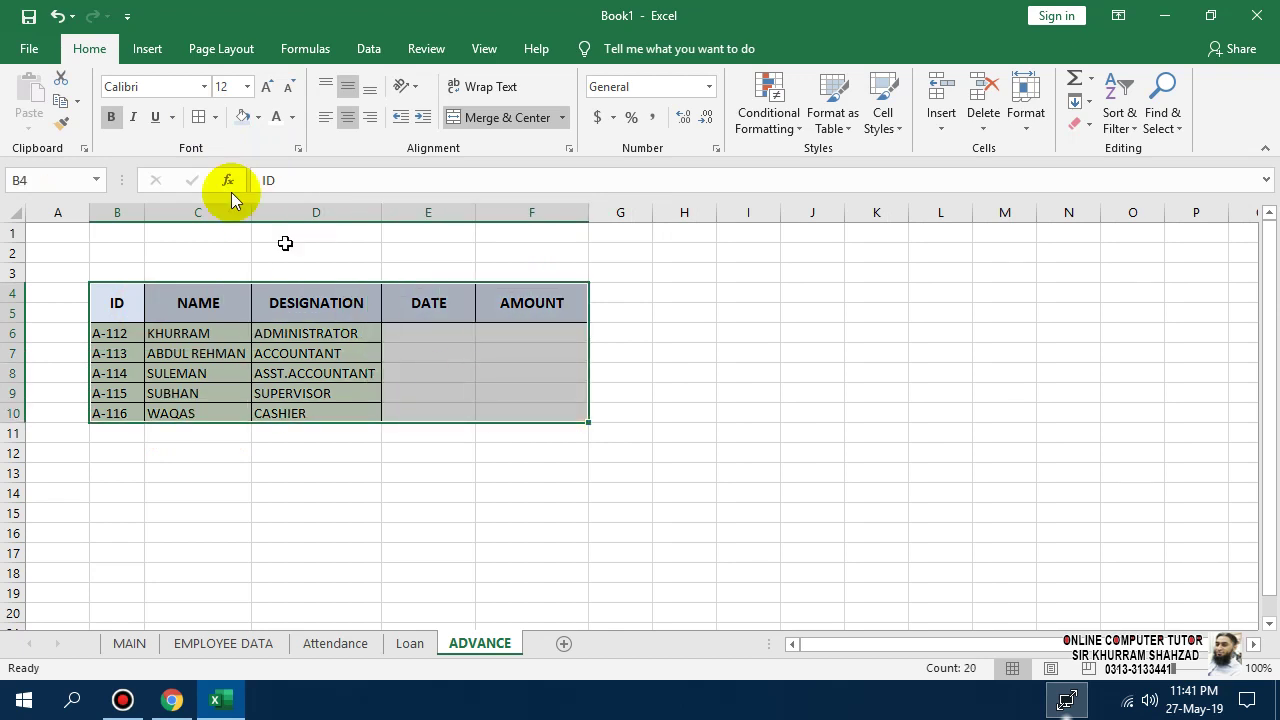
{"action": "left_click", "coordinate": [199, 117]}
- Enter 28-05-2019 in E6 under DATE
{"action": "left_click", "coordinate": [426, 327]}
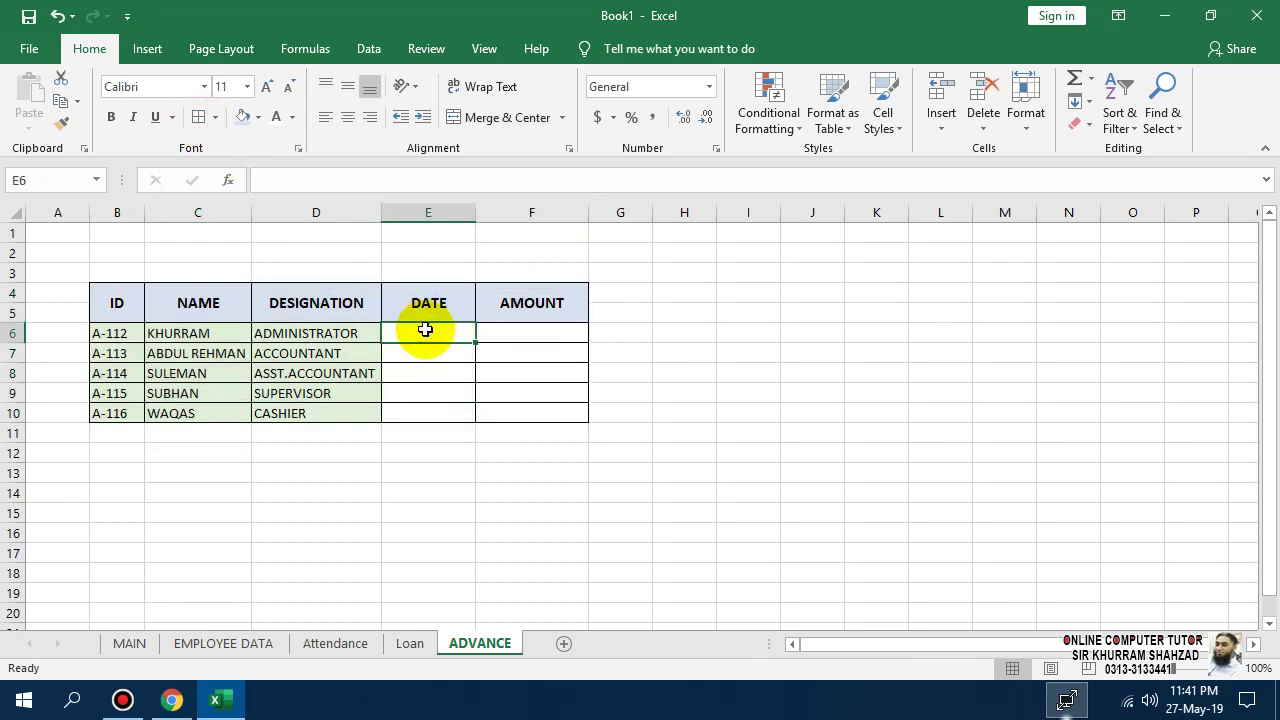
{"action": "type", "text": "28-05-2019"}
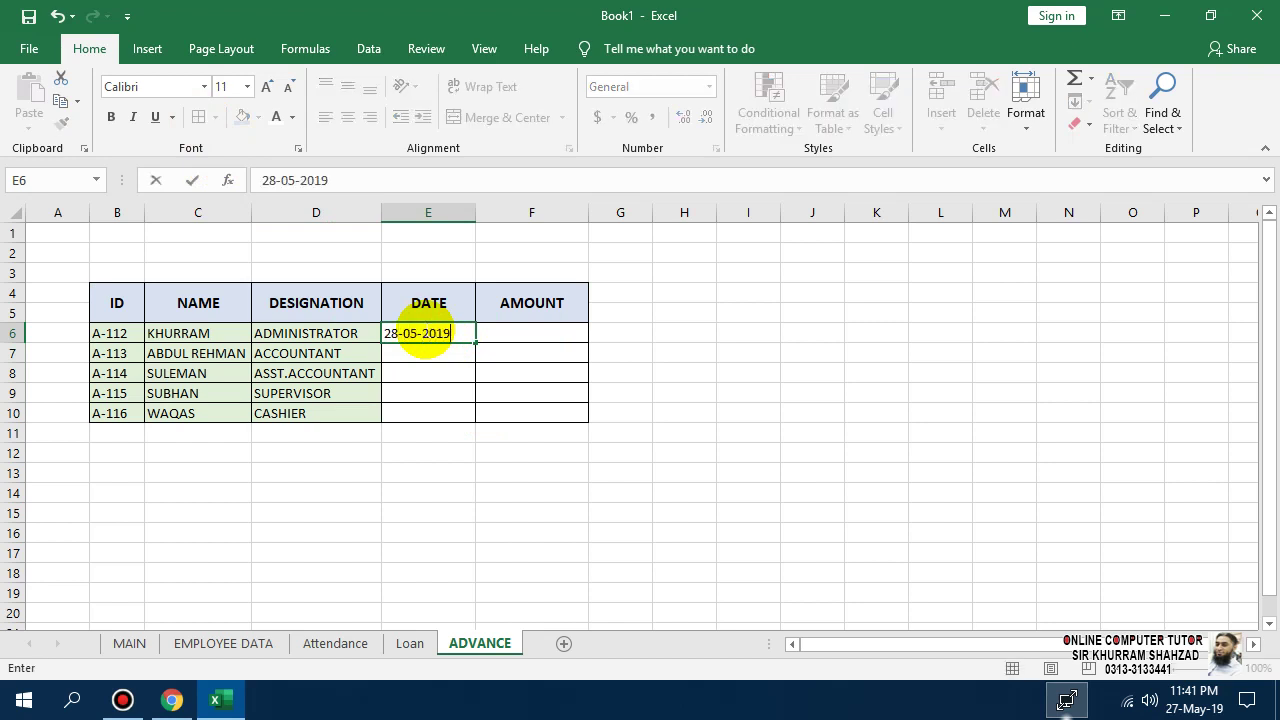
{"action": "key", "text": "Tab"}
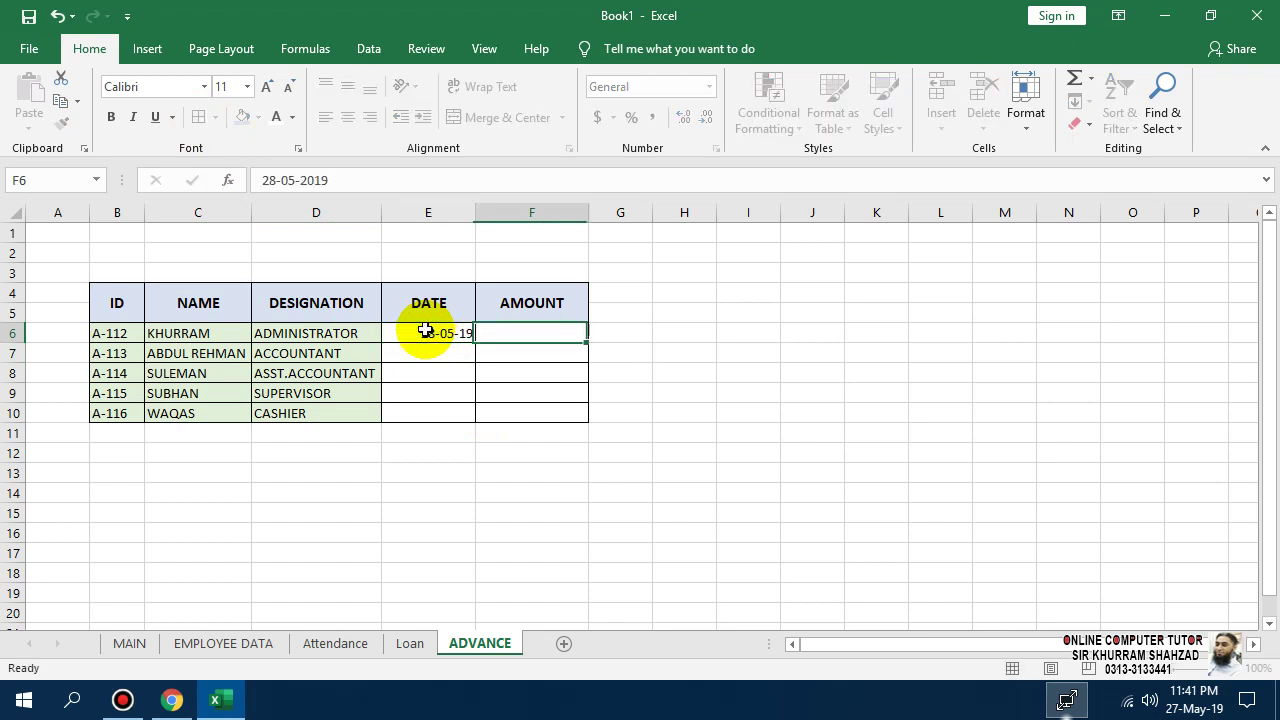
- Set the date in E6 to 22-05 and enter 2000 in F6 under AMOUNT
{"action": "left_click", "coordinate": [426, 331]}
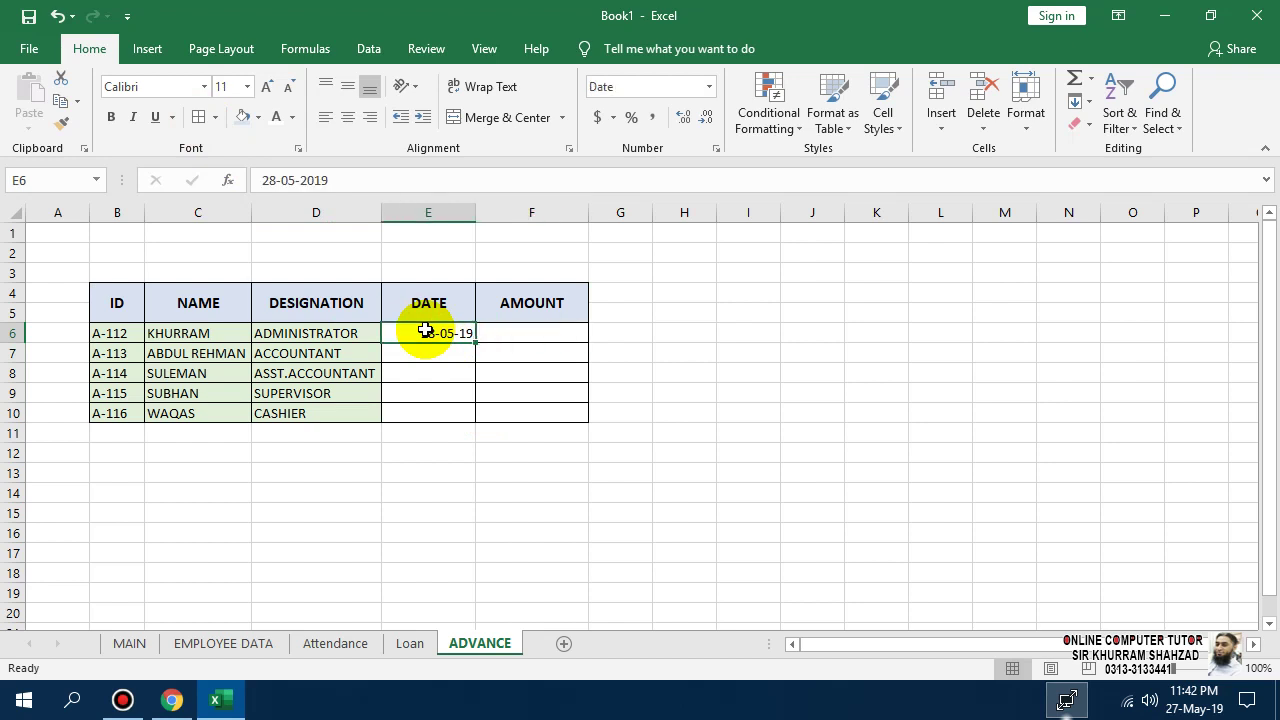
{"action": "type", "text": "22-"}
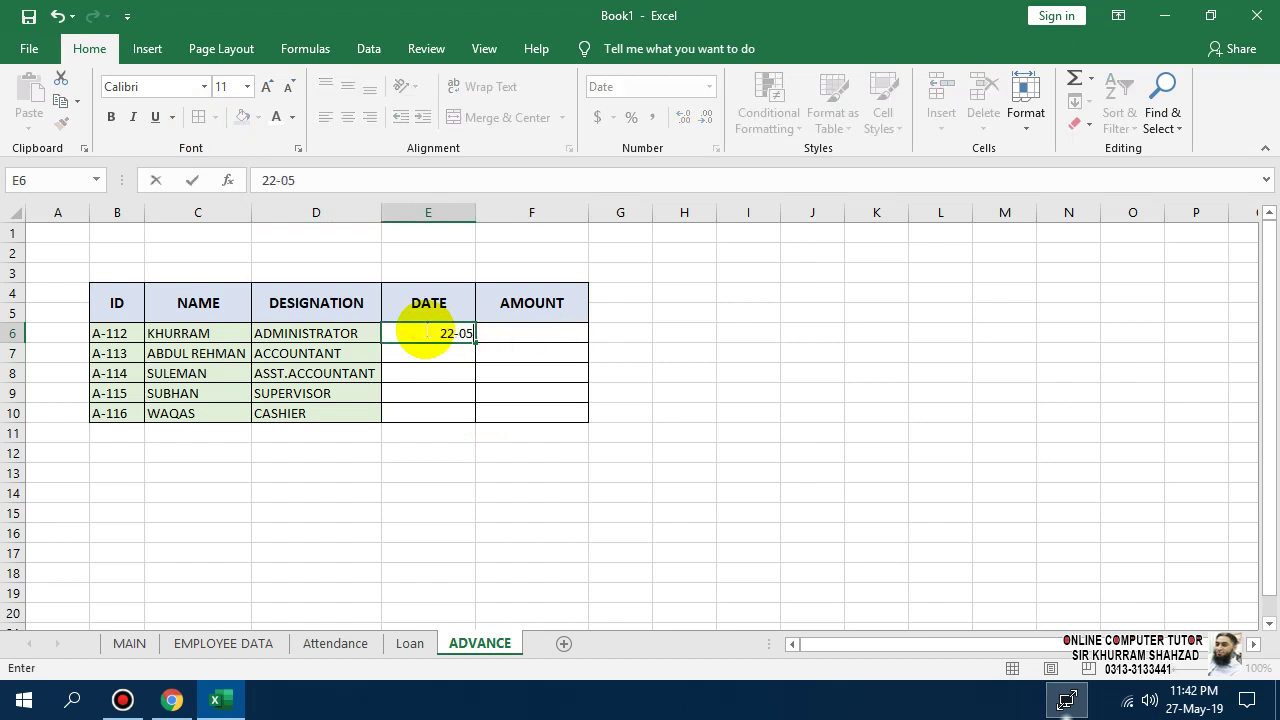
{"action": "key", "text": "Return"}
{"action": "key", "text": "Right"}
{"action": "key", "text": "Up"}
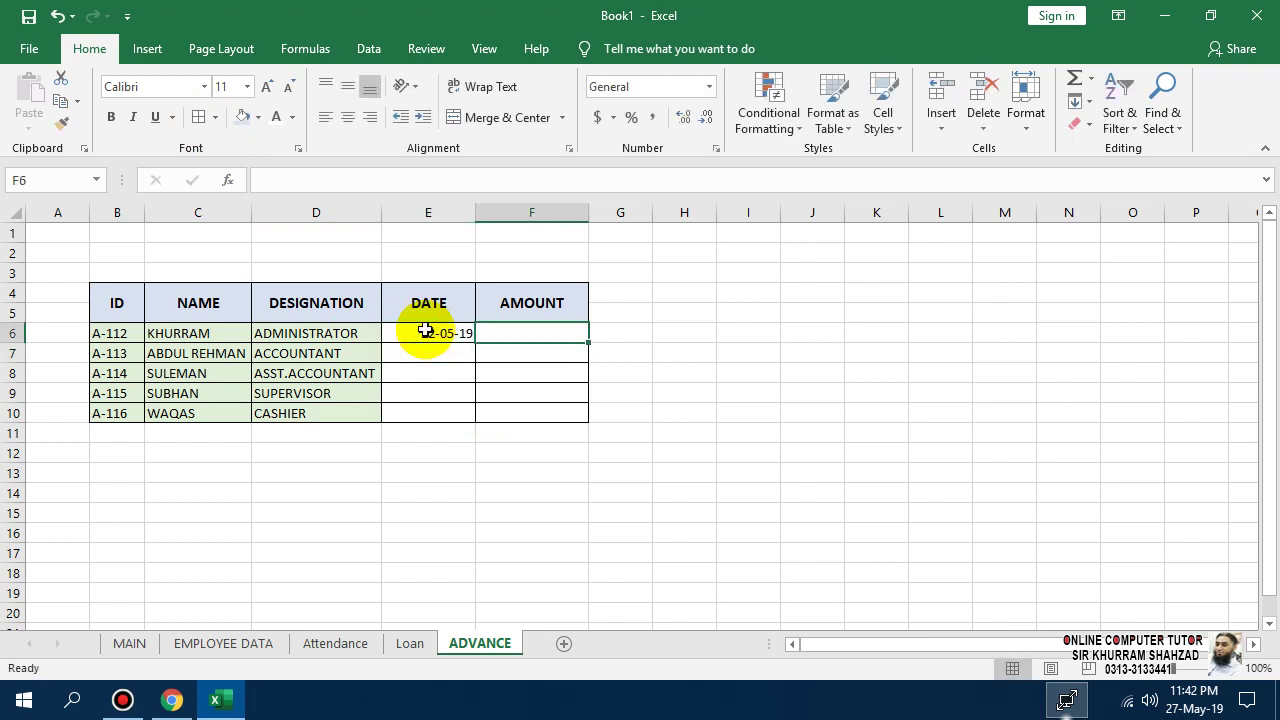
{"action": "type", "text": "2000"}
{"action": "key", "text": "Return"}
- Enter a dash in E7 and copy it across the remaining DATE and AMOUNT cells, E7:F10
{"action": "key", "text": "Left"}
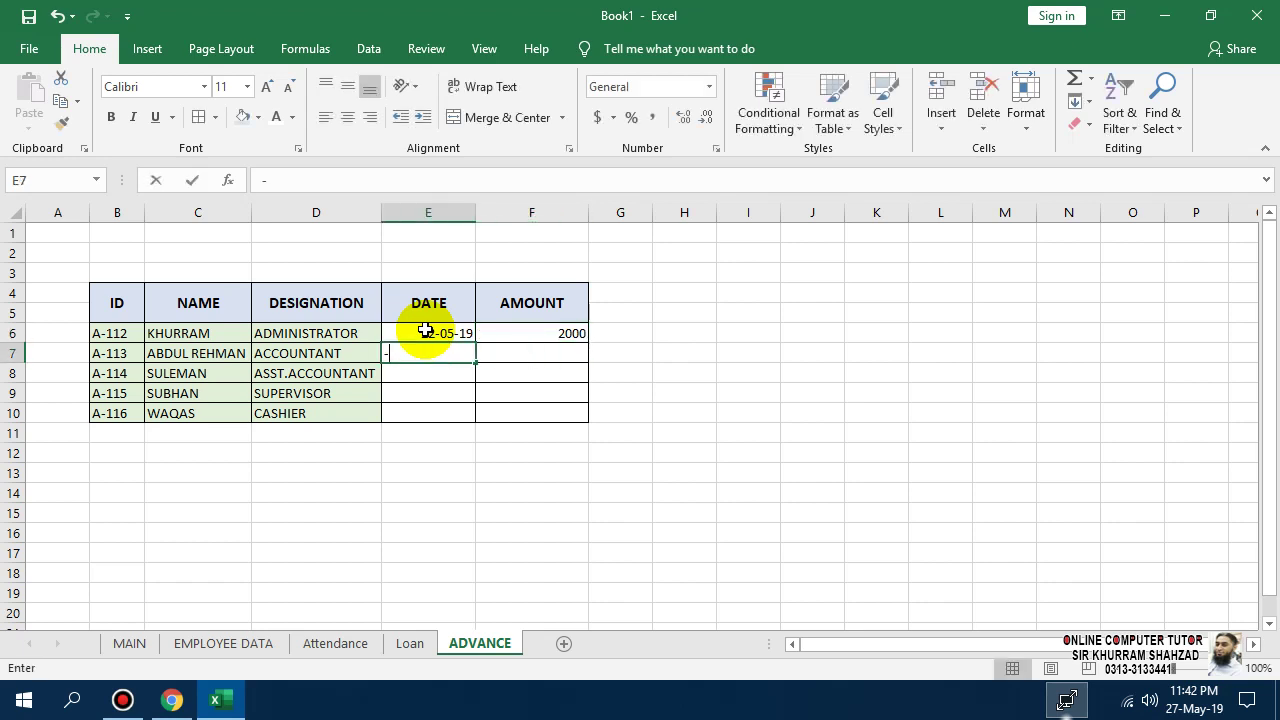
{"action": "type", "text": "-"}
{"action": "key", "text": "Right"}
{"action": "key", "text": "Escape"}
{"action": "type", "text": "-"}
{"action": "key", "text": "Escape"}
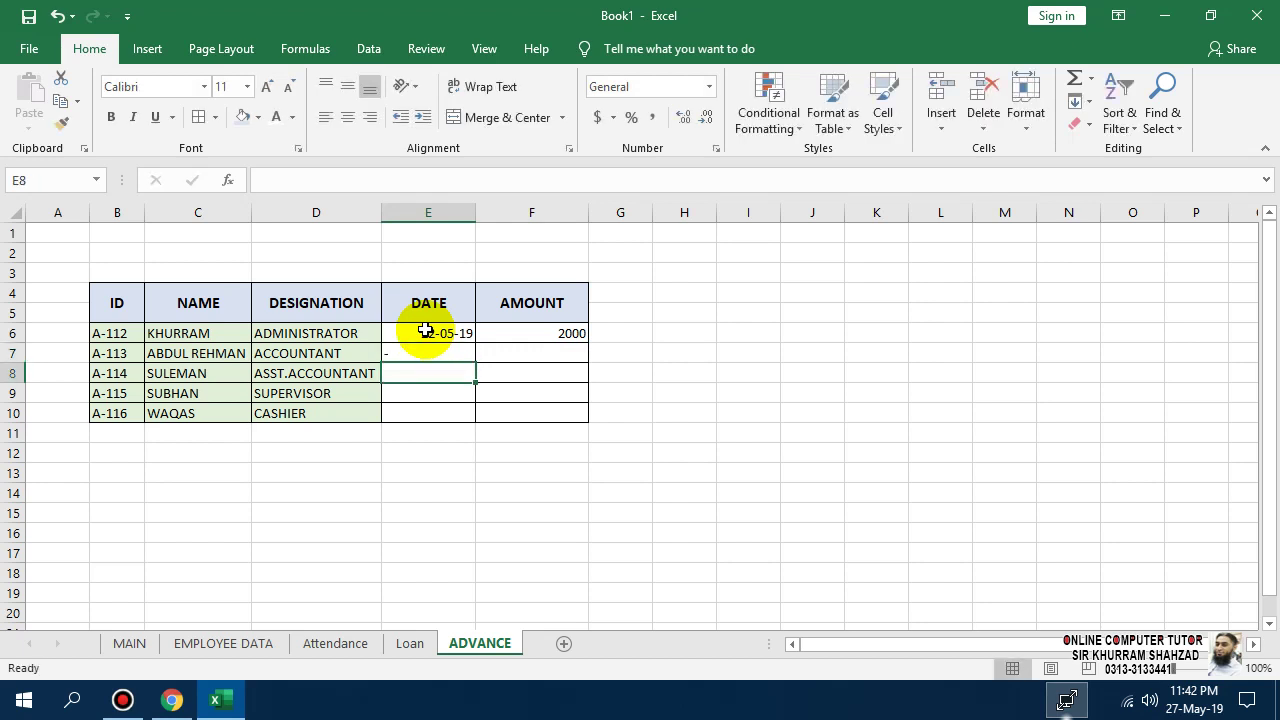
{"action": "type", "text": "-"}
{"action": "key", "text": "ctrl+c"}
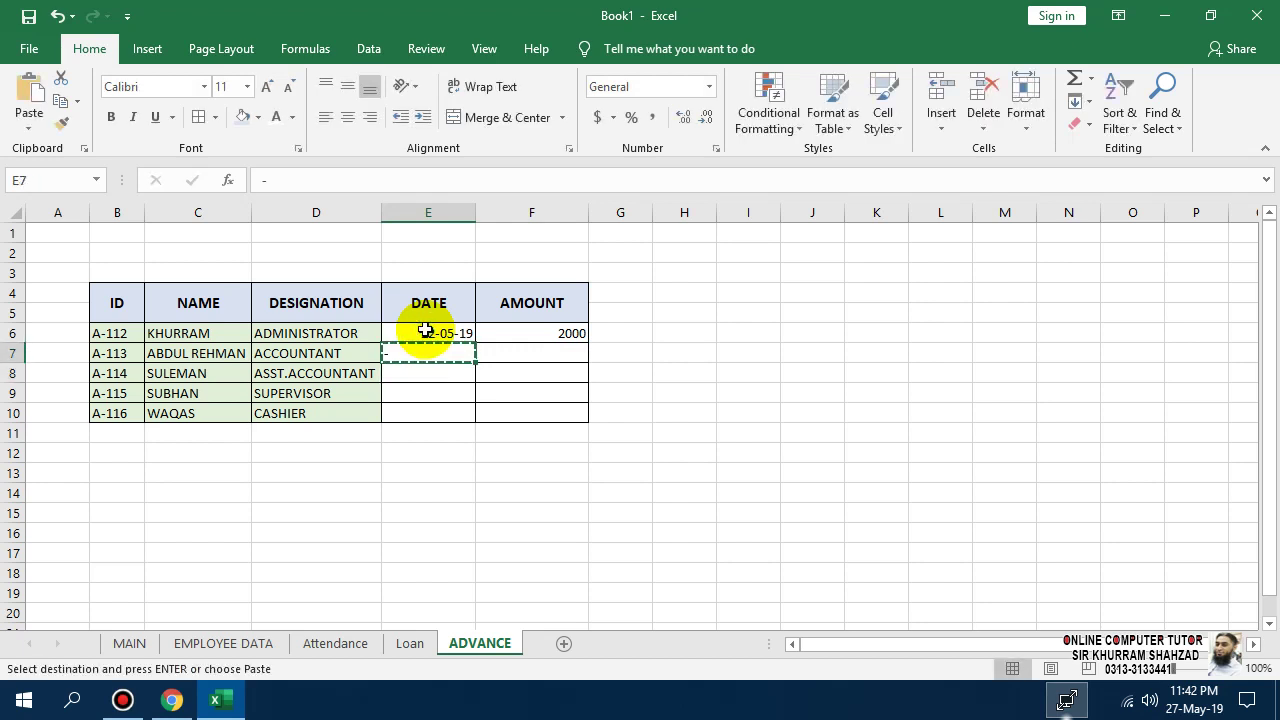
{"action": "key", "text": "shift+Right"}
{"action": "key", "text": "shift+Down"}
{"action": "key", "text": "shift+Down"}
{"action": "key", "text": "shift+Down"}
{"action": "key", "text": "Escape"}
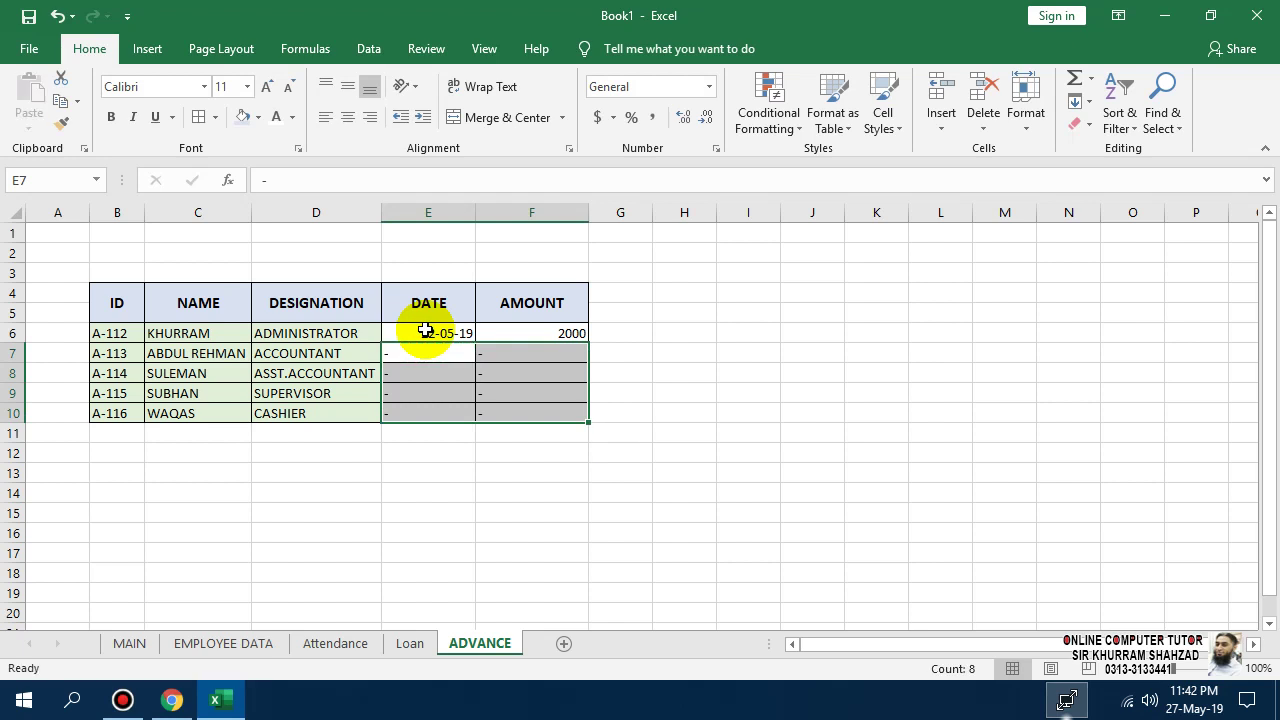
- Center the DATE and AMOUNT entries in E6:F10
{"action": "left_click", "coordinate": [429, 335]}
{"action": "left_click_drag", "start_coordinate": [429, 335], "coordinate": [505, 408]}
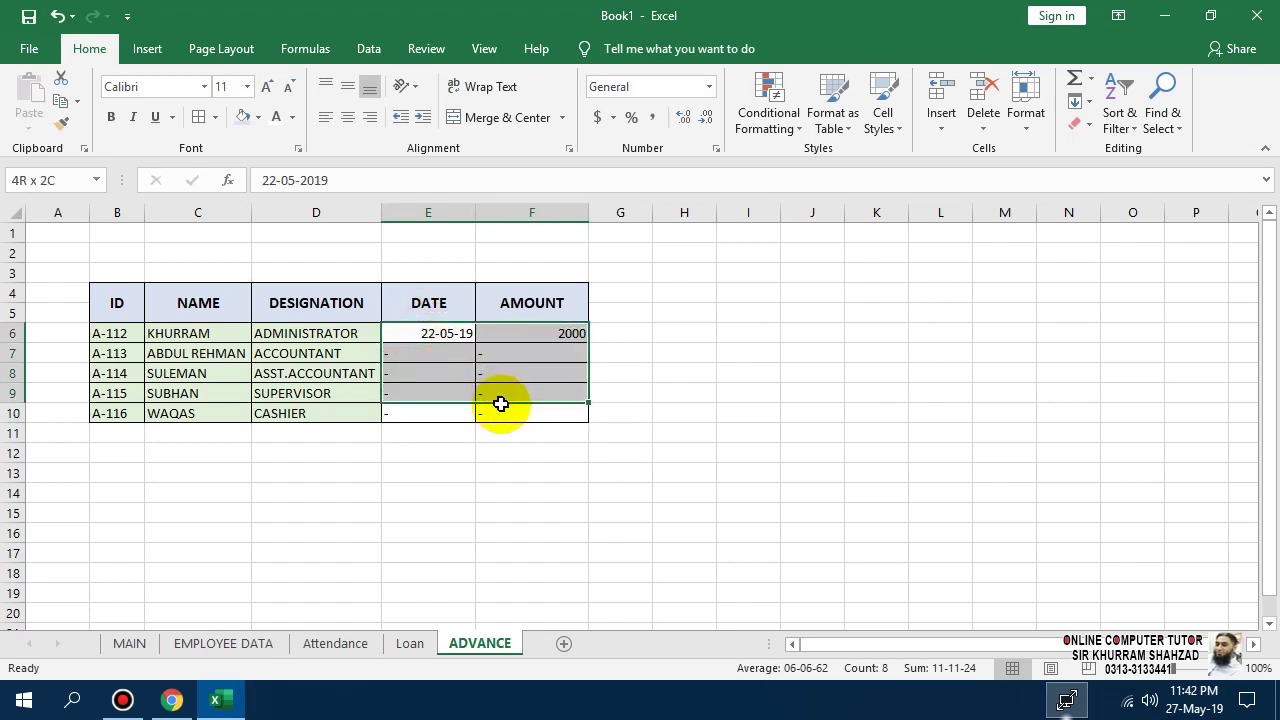
{"action": "left_click", "coordinate": [345, 122]}
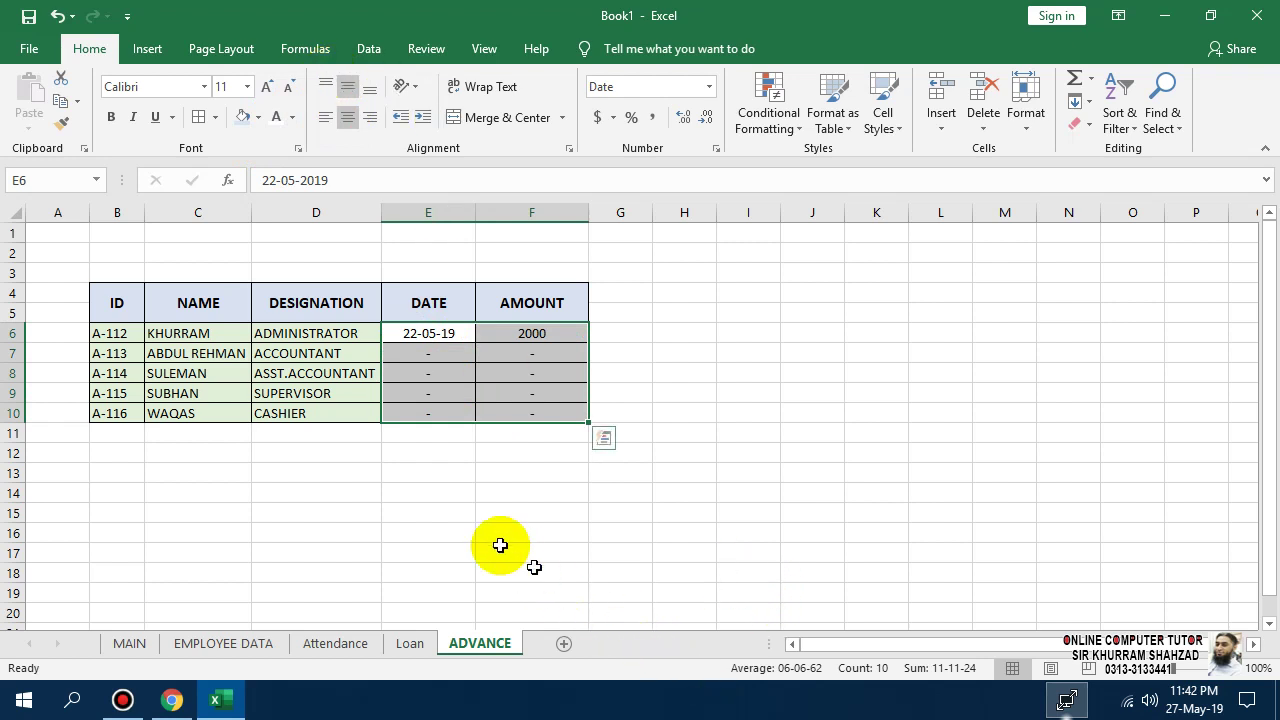
- Add TOTAL in E11 with =SUM(F6:F10) in F11, and format both cells bold with borders
{"action": "left_click", "coordinate": [432, 433]}
{"action": "type", "text": "TOTAL"}
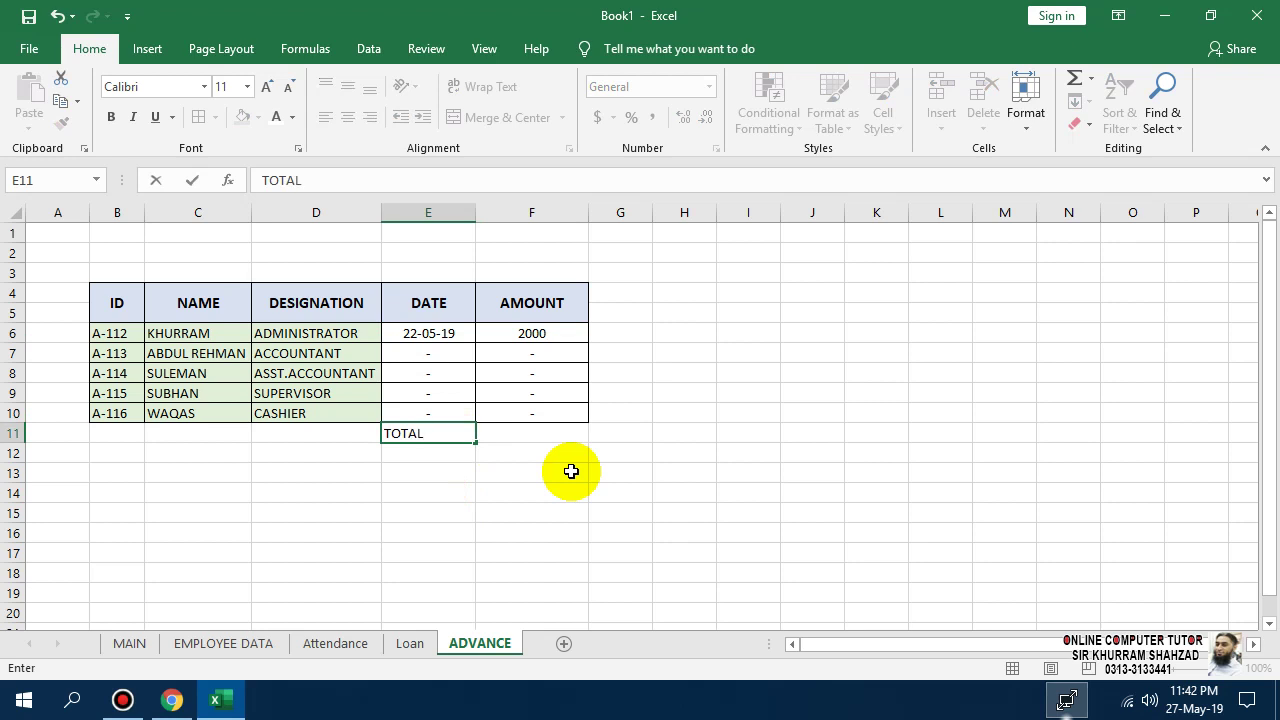
{"action": "key", "text": "Tab"}
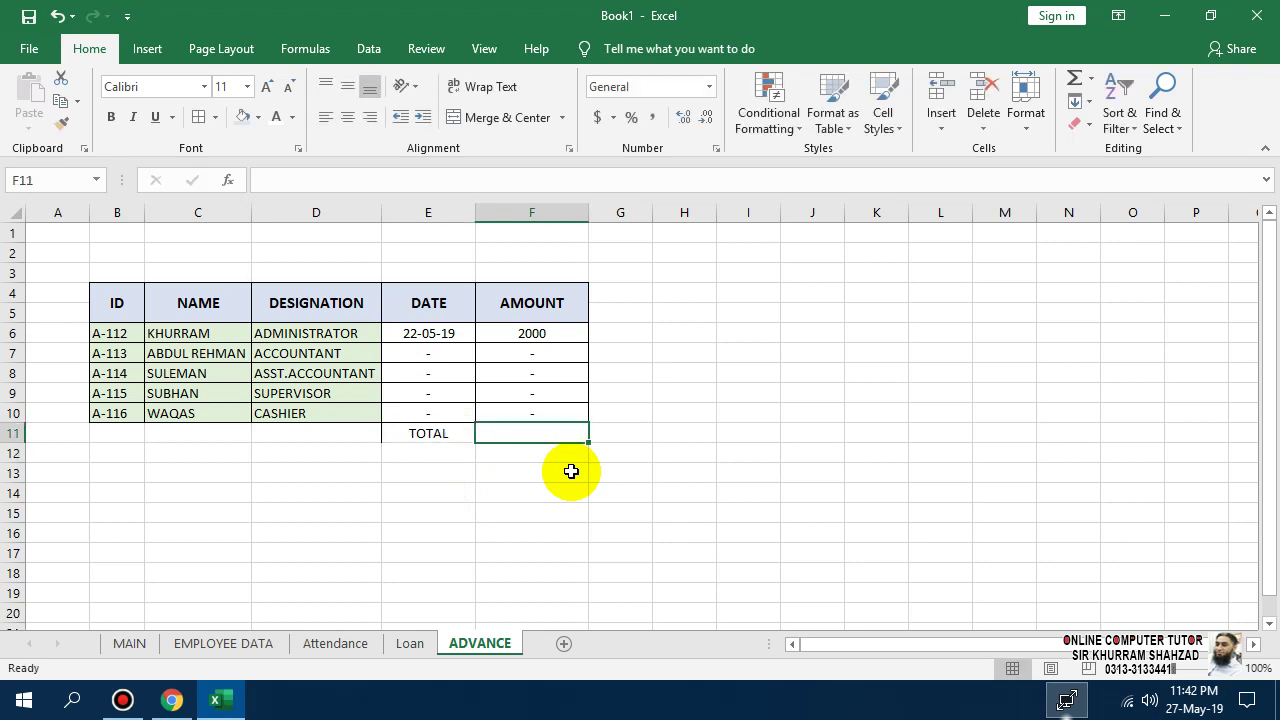
{"action": "key", "text": "alt+equal"}
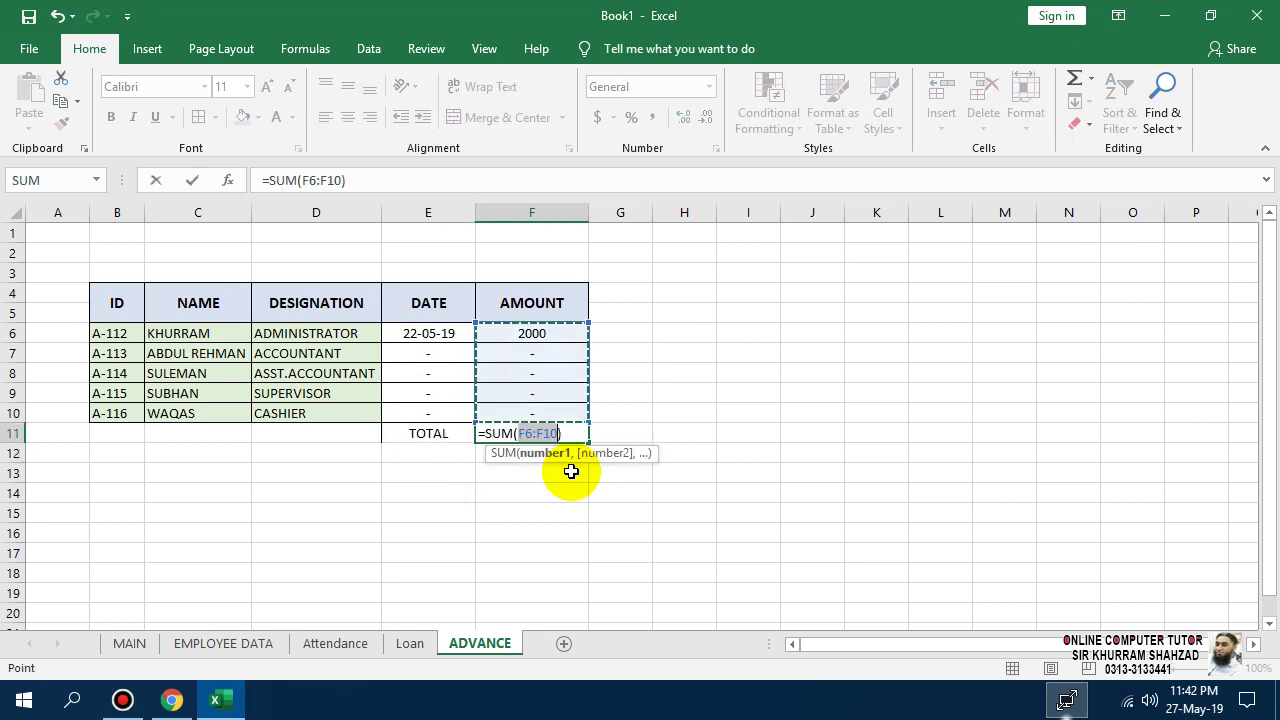
{"action": "key", "text": "Return"}
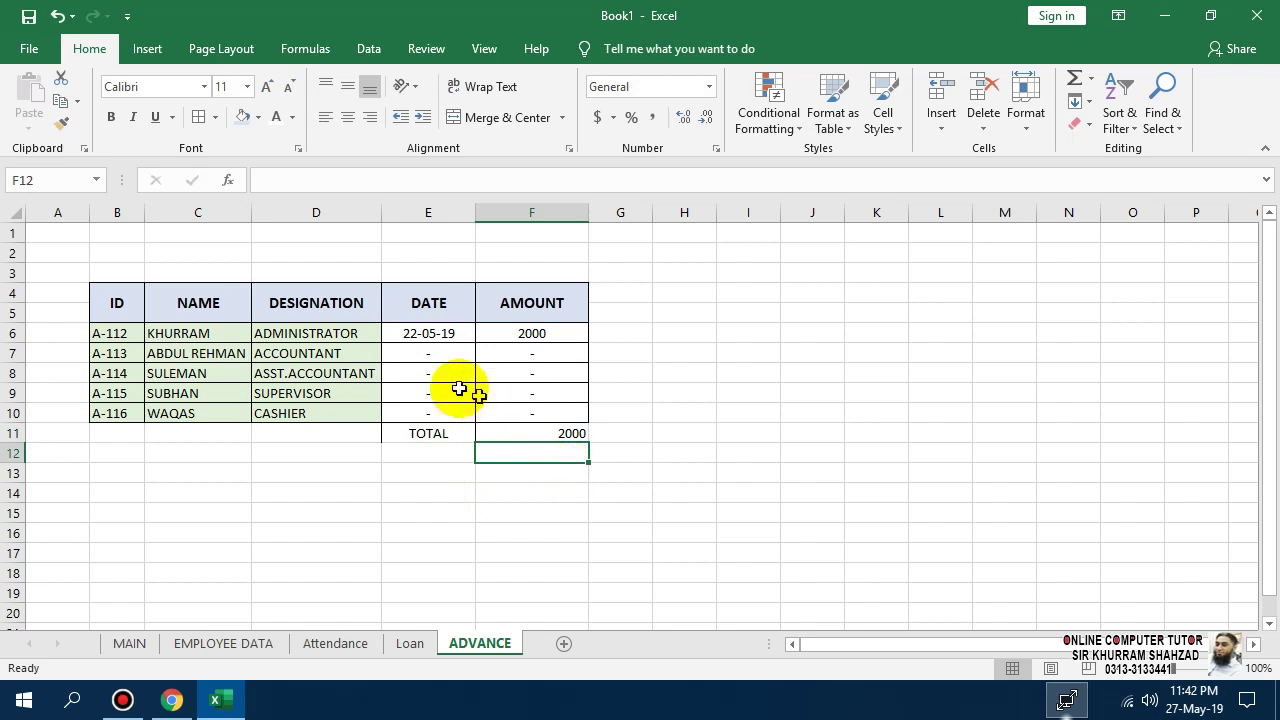
{"action": "left_click_drag", "start_coordinate": [426, 430], "coordinate": [502, 421]}
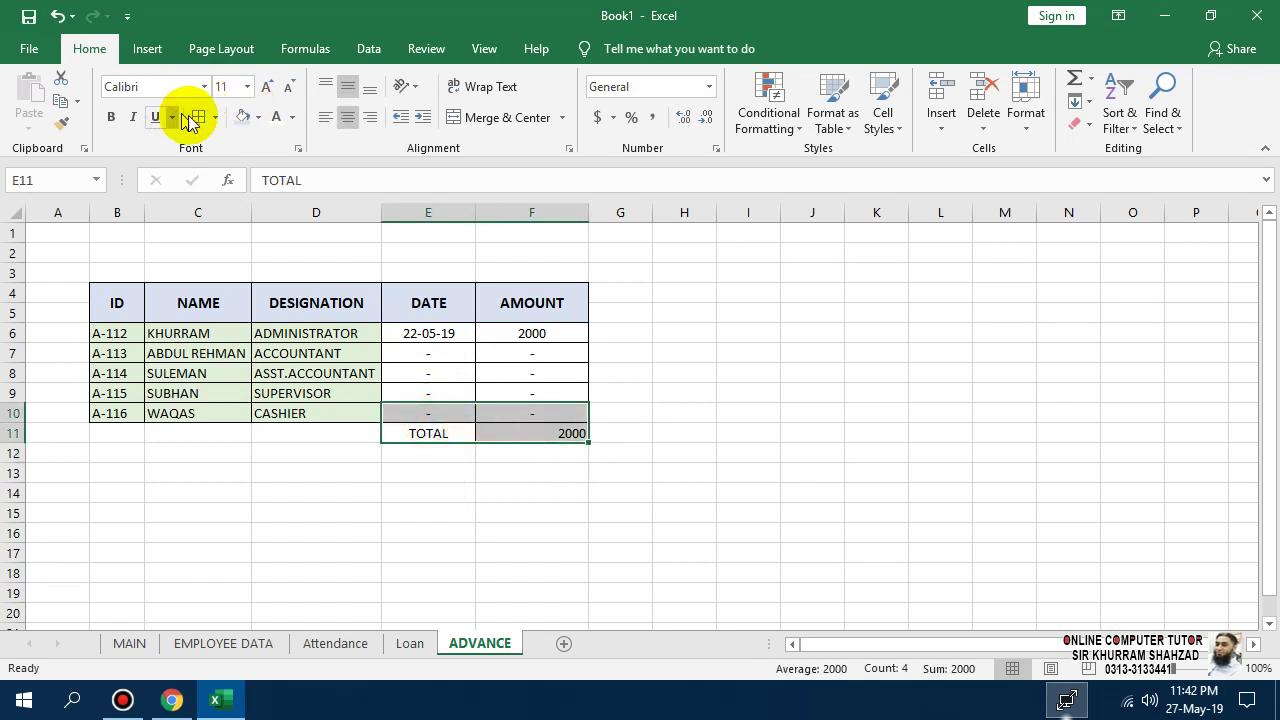
{"action": "left_click", "coordinate": [111, 117]}
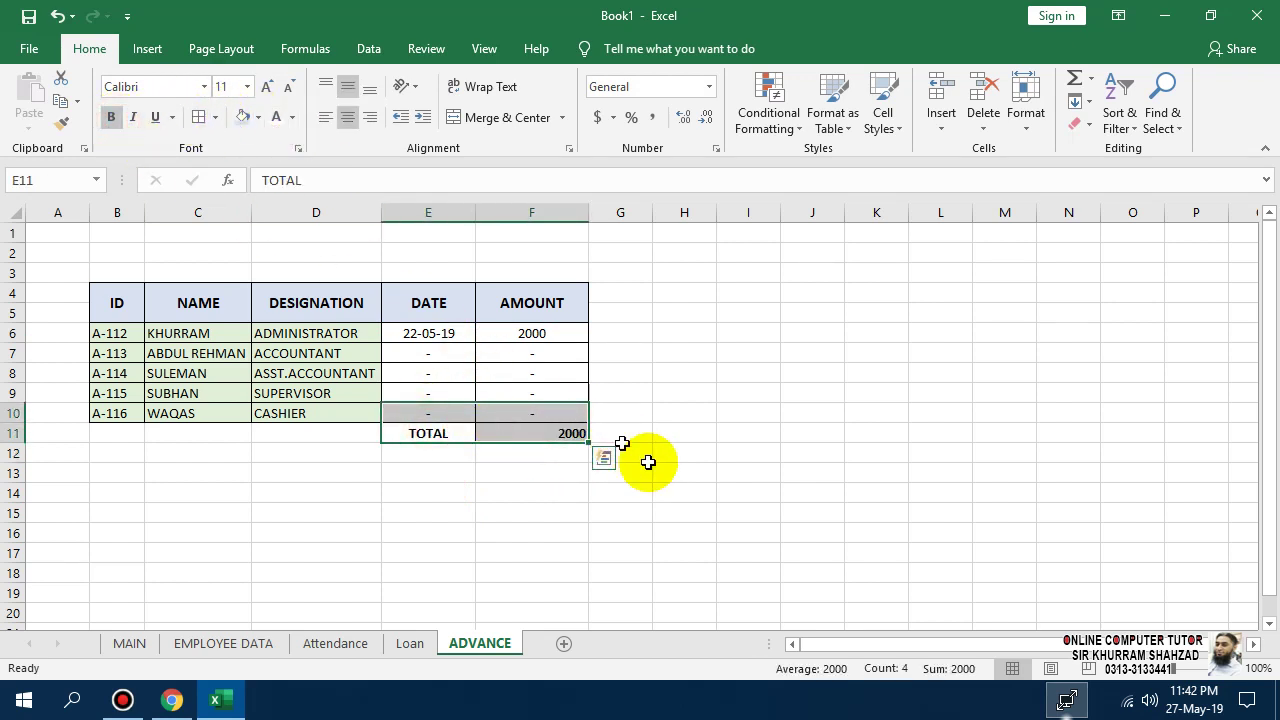
- Hide the gridlines and fill the entire ADVANCE sheet with the lightest green theme color
{"action": "left_click", "coordinate": [15, 212]}
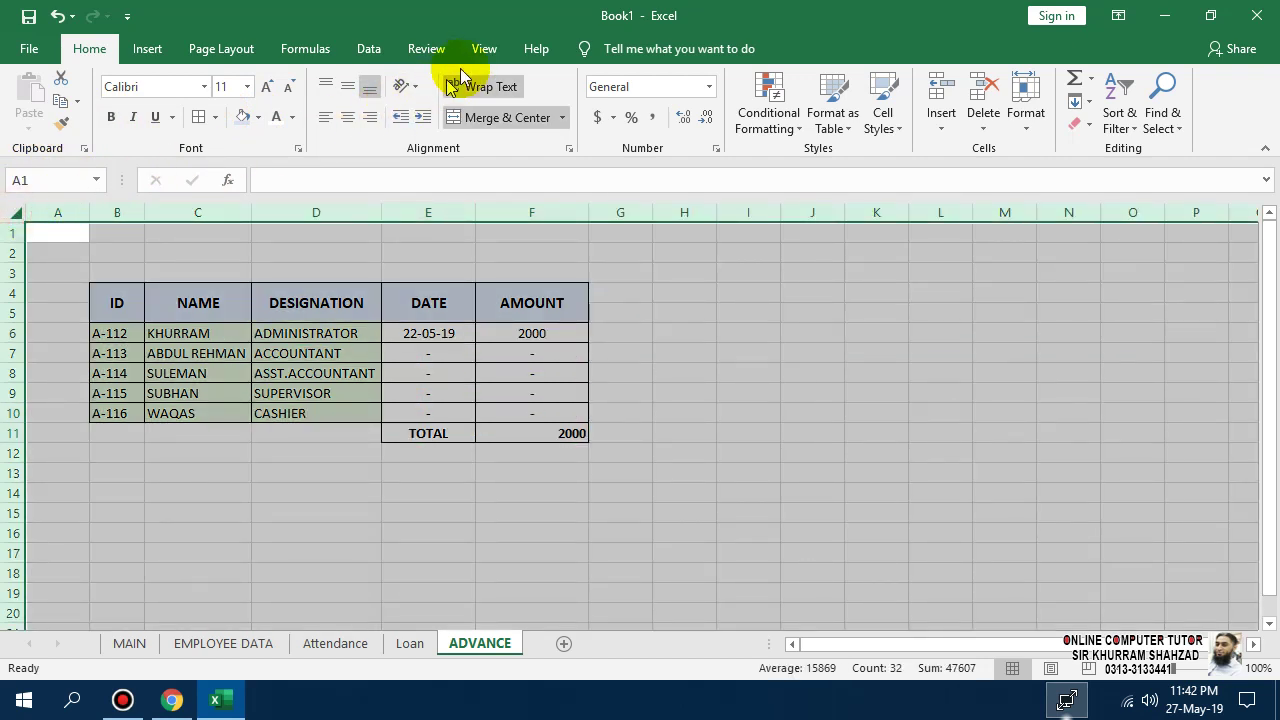
{"action": "left_click", "coordinate": [484, 48]}
{"action": "left_click", "coordinate": [231, 117]}
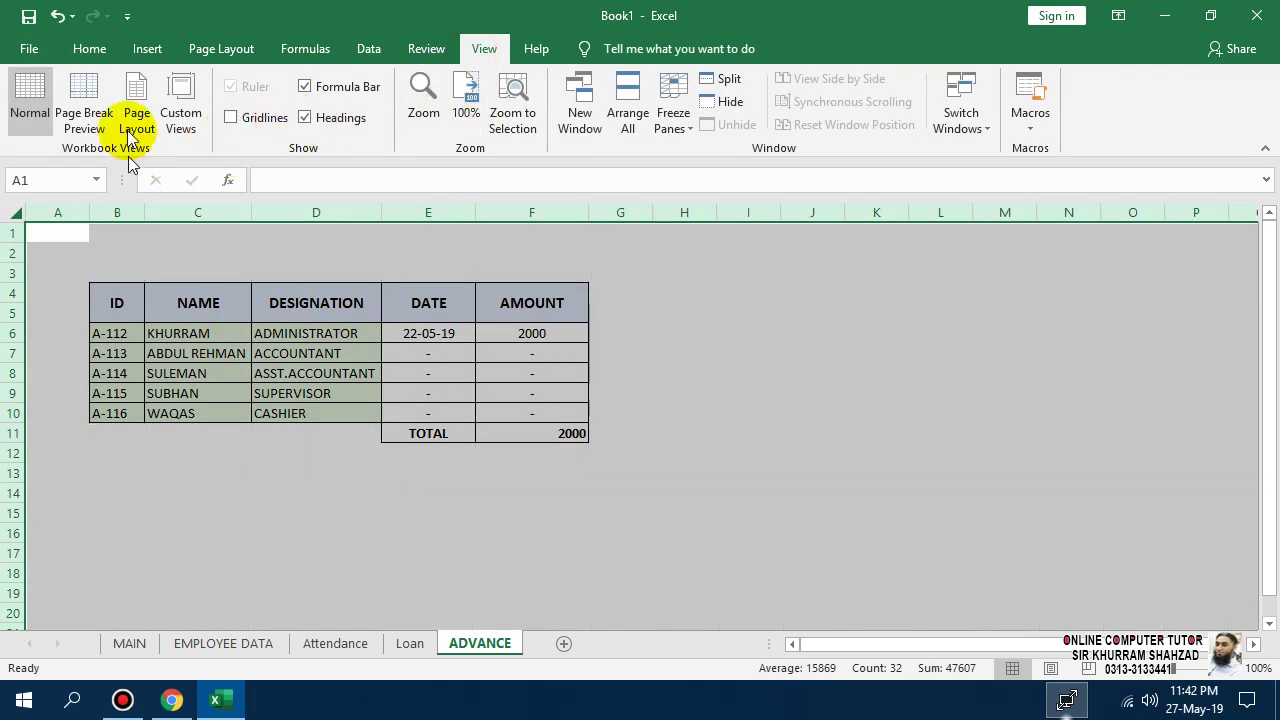
{"action": "left_click", "coordinate": [89, 46]}
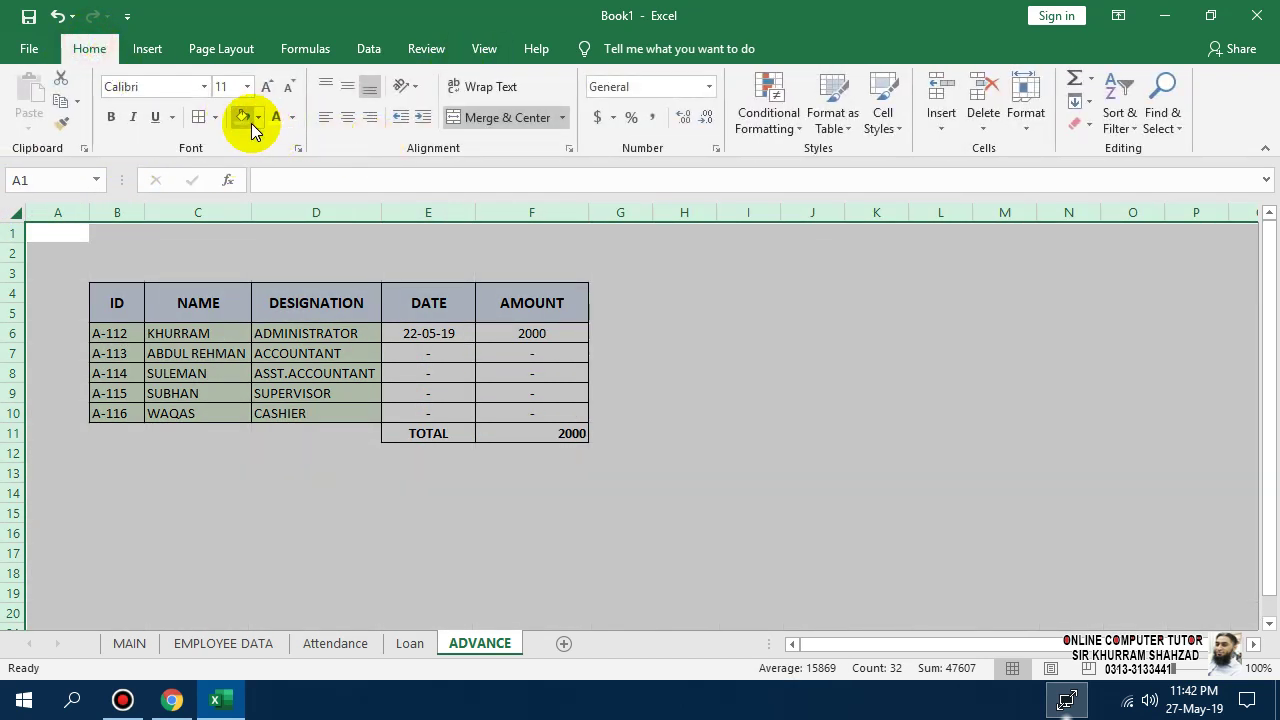
{"action": "left_click", "coordinate": [258, 117]}
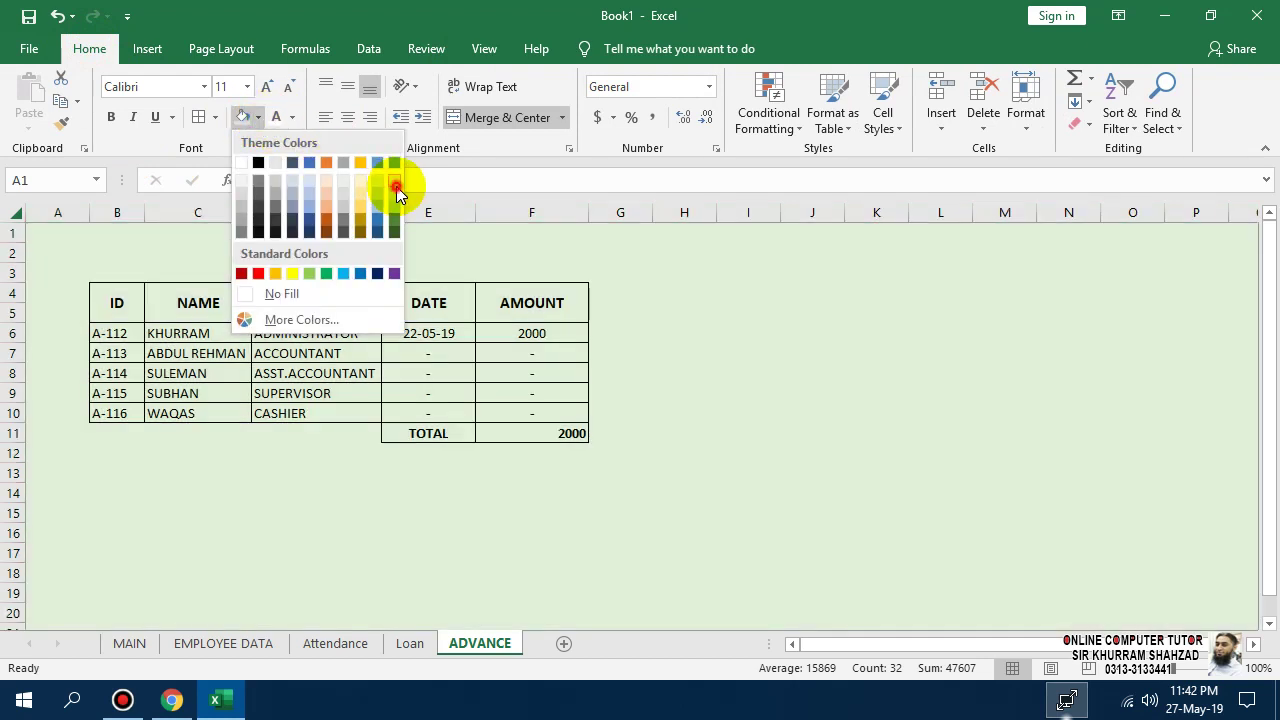
{"action": "left_click", "coordinate": [396, 186]}
- Fill the heading cells B4:F5 and the total cells E11:F11 with the light blue theme color
{"action": "left_click", "coordinate": [522, 302]}
{"action": "left_click_drag", "start_coordinate": [478, 302], "coordinate": [114, 290]}
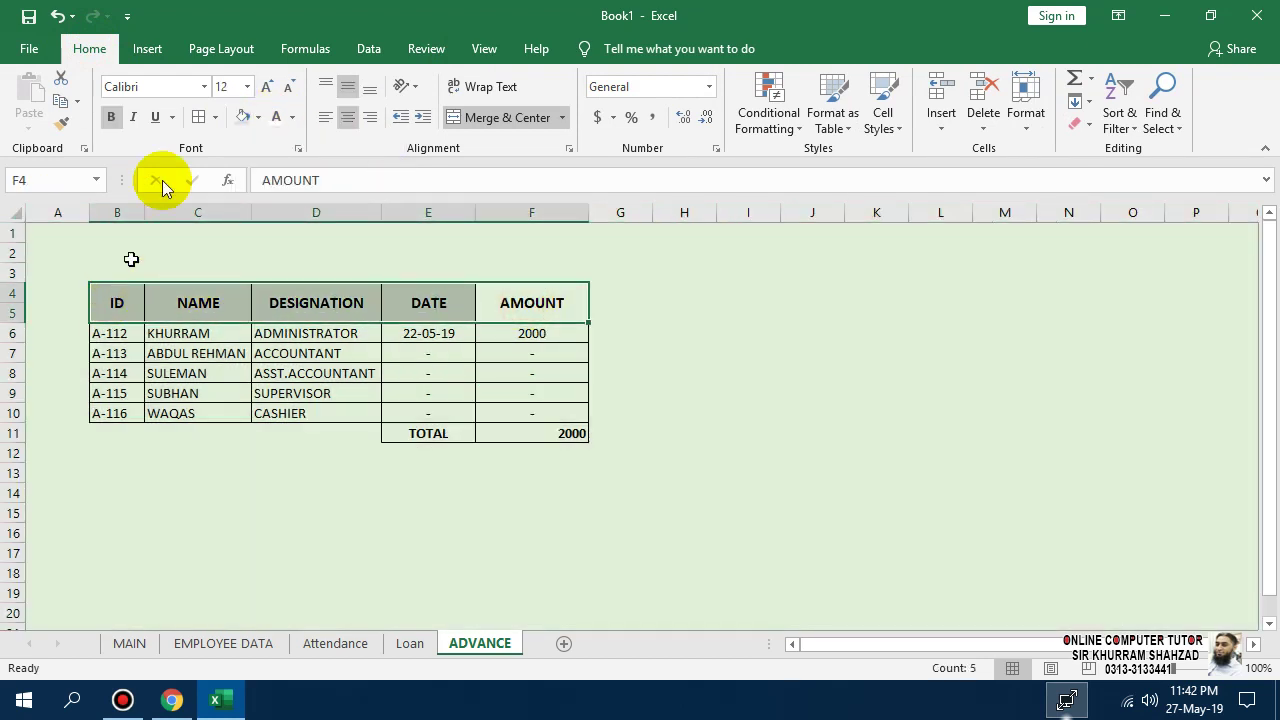
{"action": "left_click", "coordinate": [258, 120]}
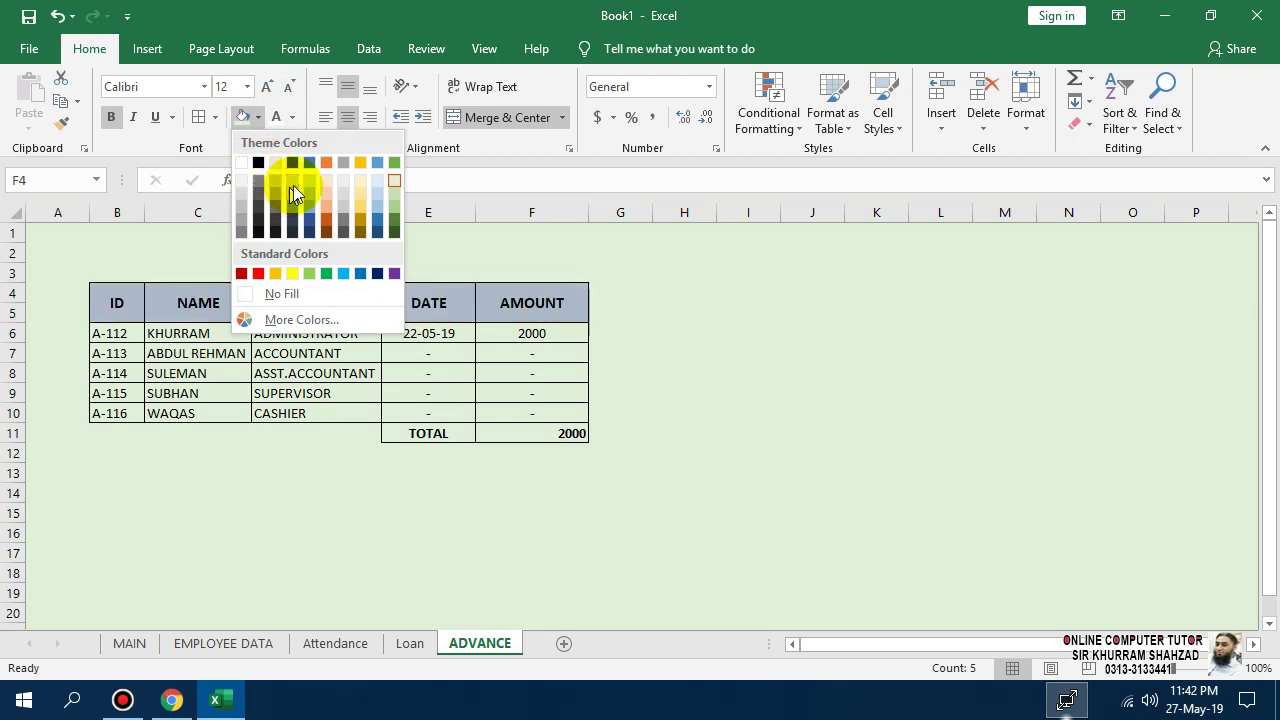
{"action": "left_click", "coordinate": [306, 182]}
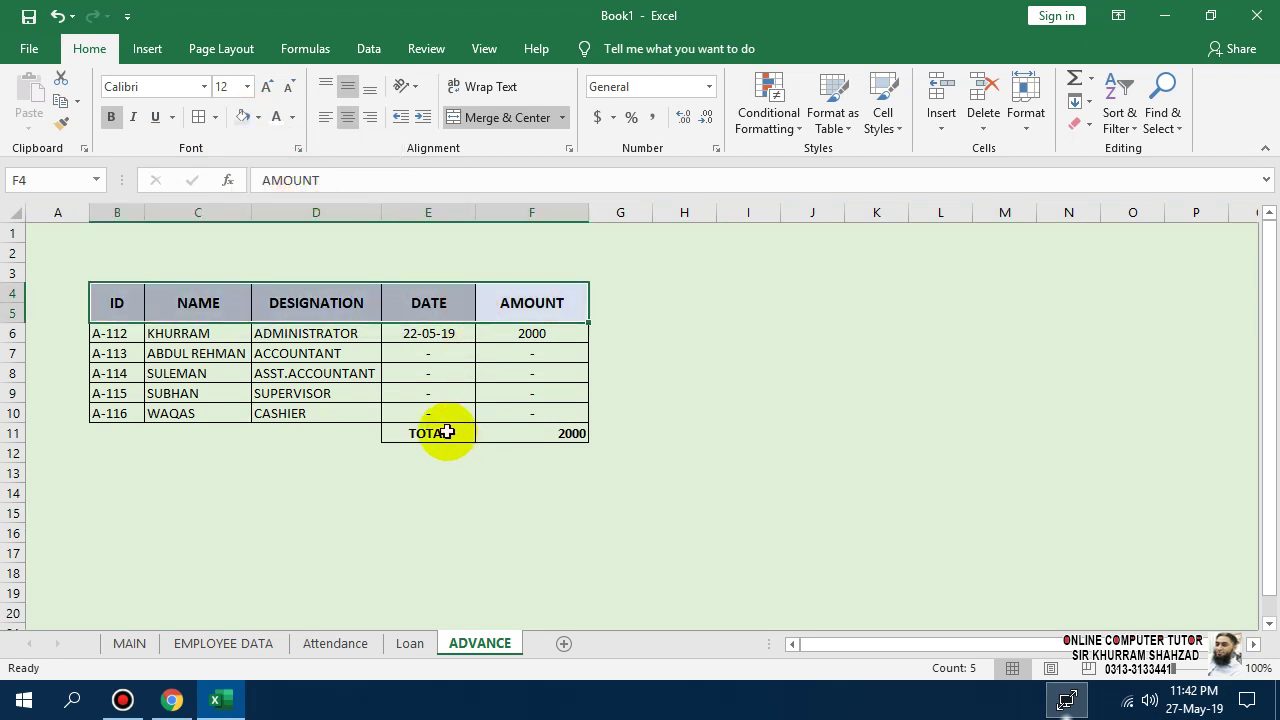
{"action": "left_click_drag", "start_coordinate": [443, 430], "coordinate": [505, 434]}
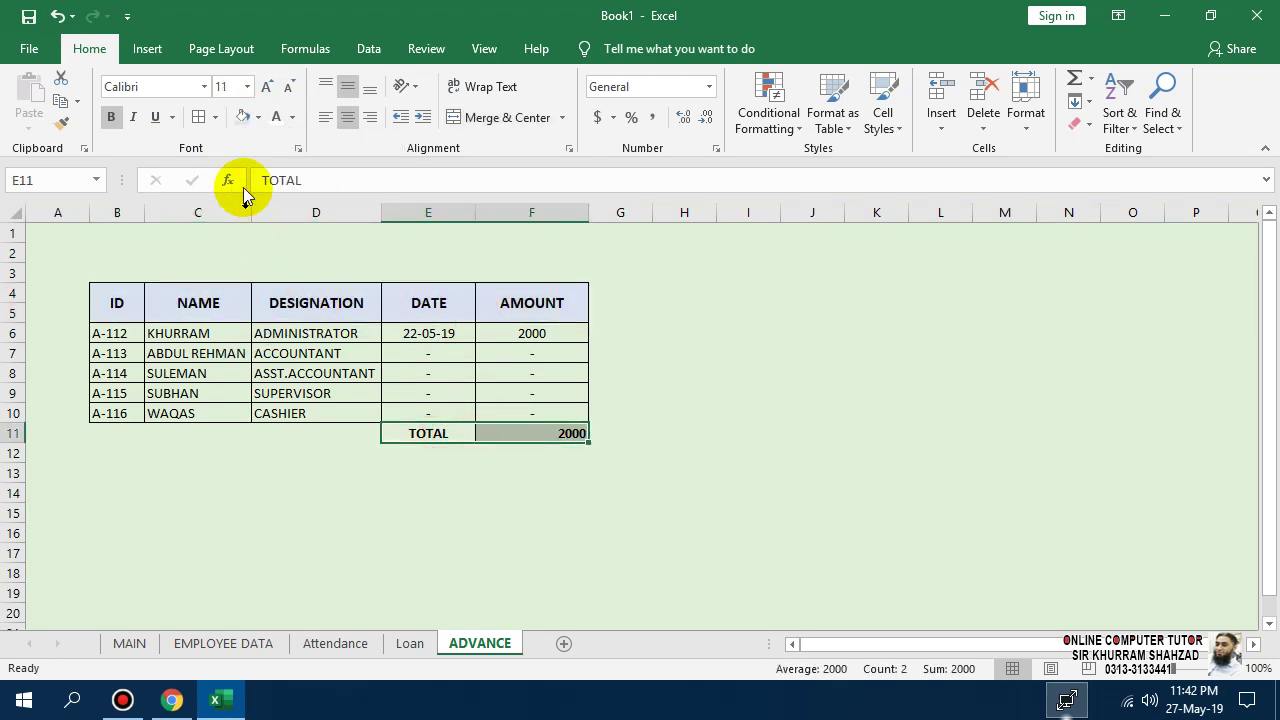
{"action": "left_click", "coordinate": [766, 455]}
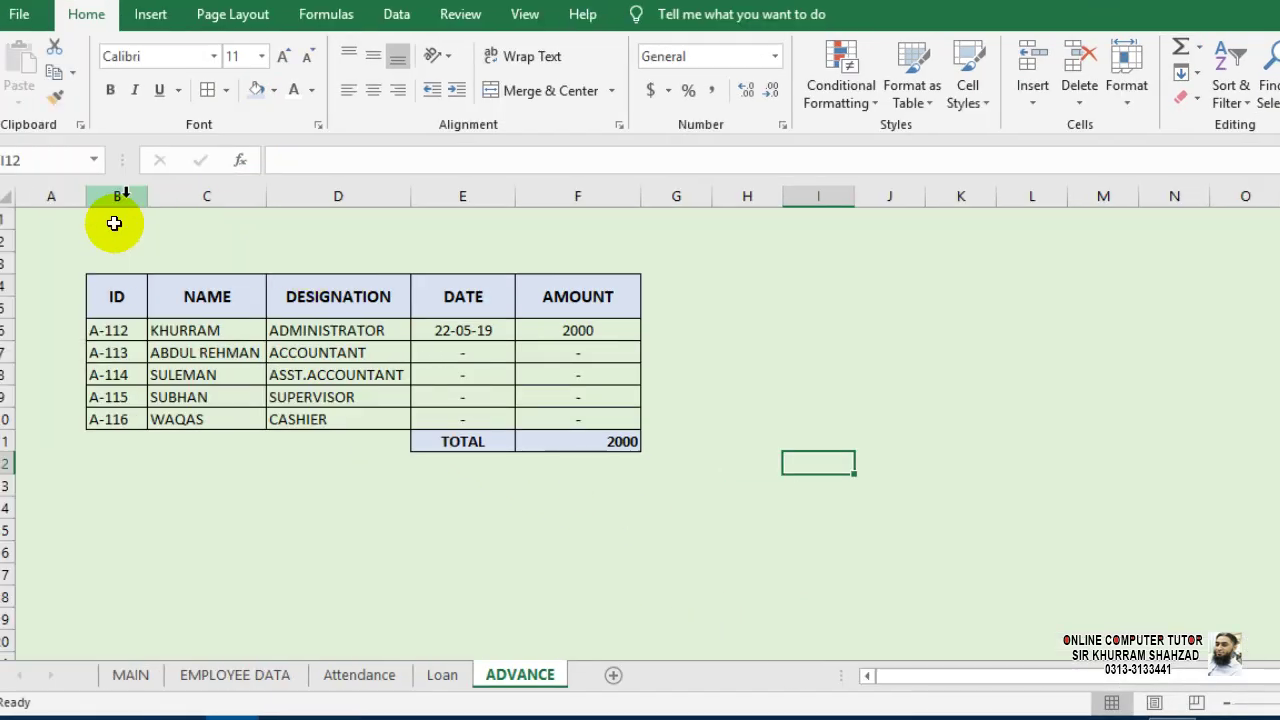
- Merge and center B1:F3 and enter the title EMPLOYEE ADVANCE SALARY SHEET
{"action": "left_click_drag", "start_coordinate": [121, 226], "coordinate": [523, 267]}
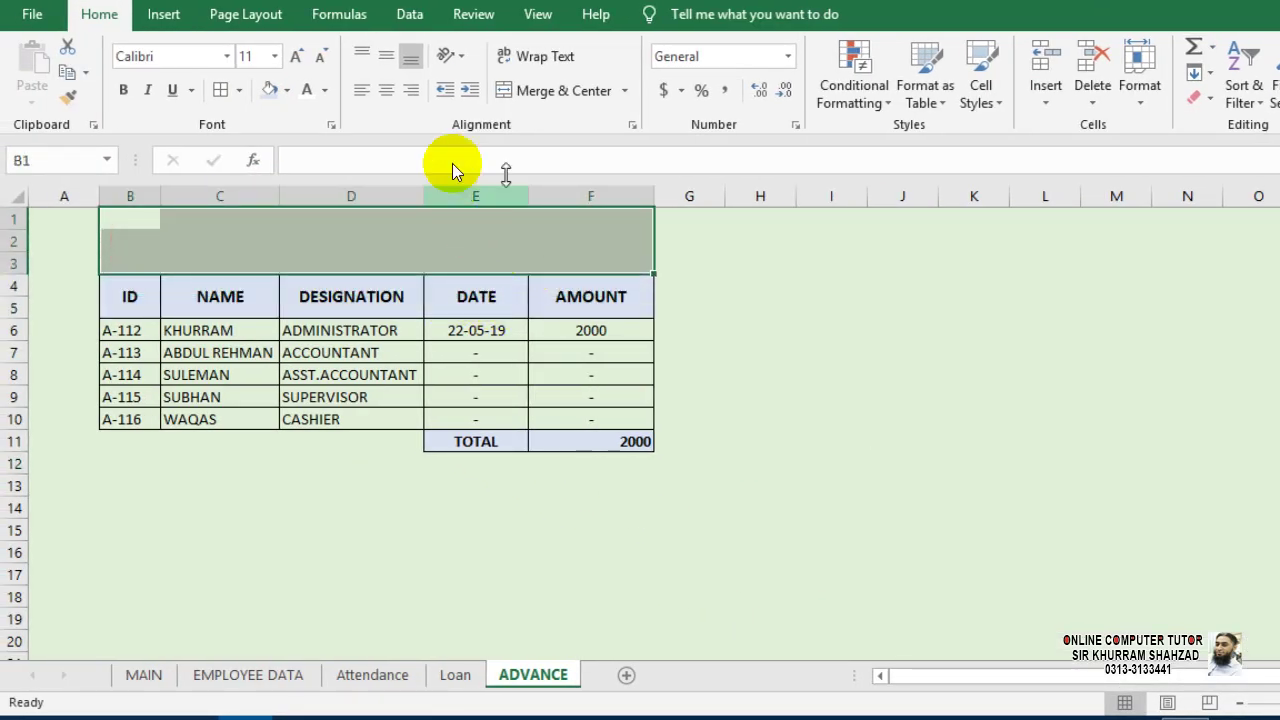
{"action": "left_click", "coordinate": [518, 91]}
{"action": "type", "text": "EMPLOYEE ADVAN"}
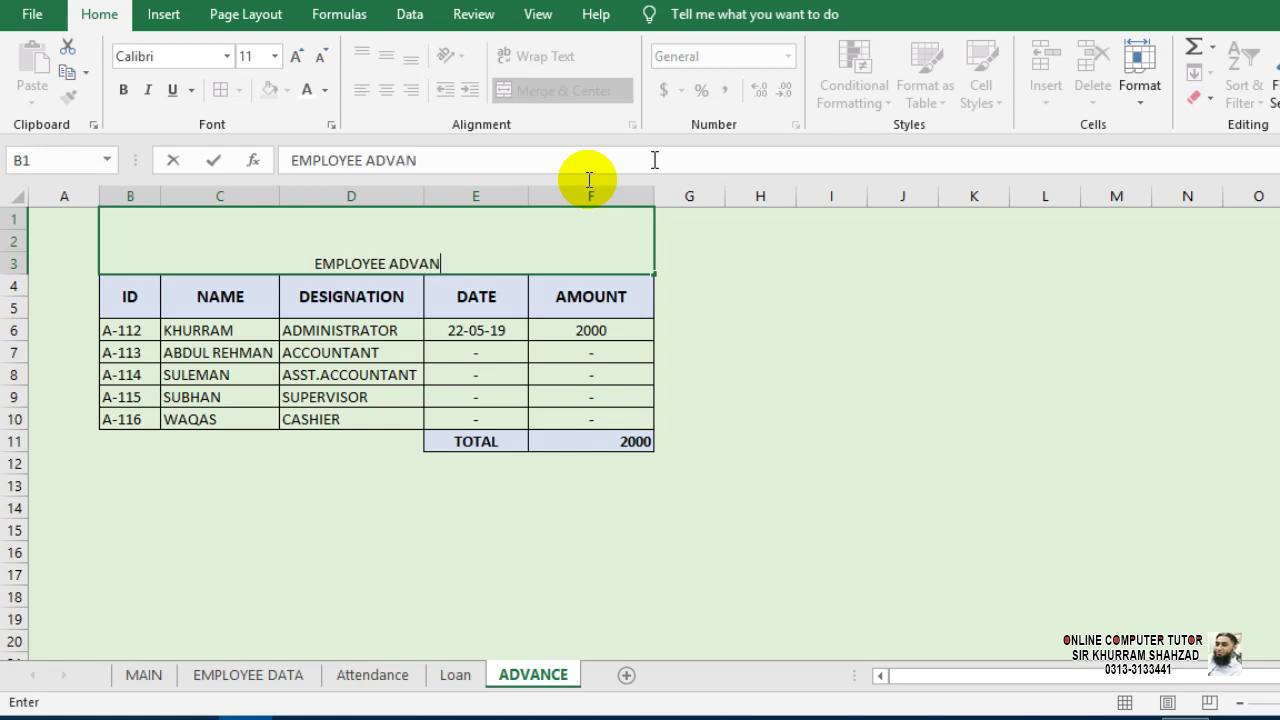
{"action": "type", "text": "CE SA"}
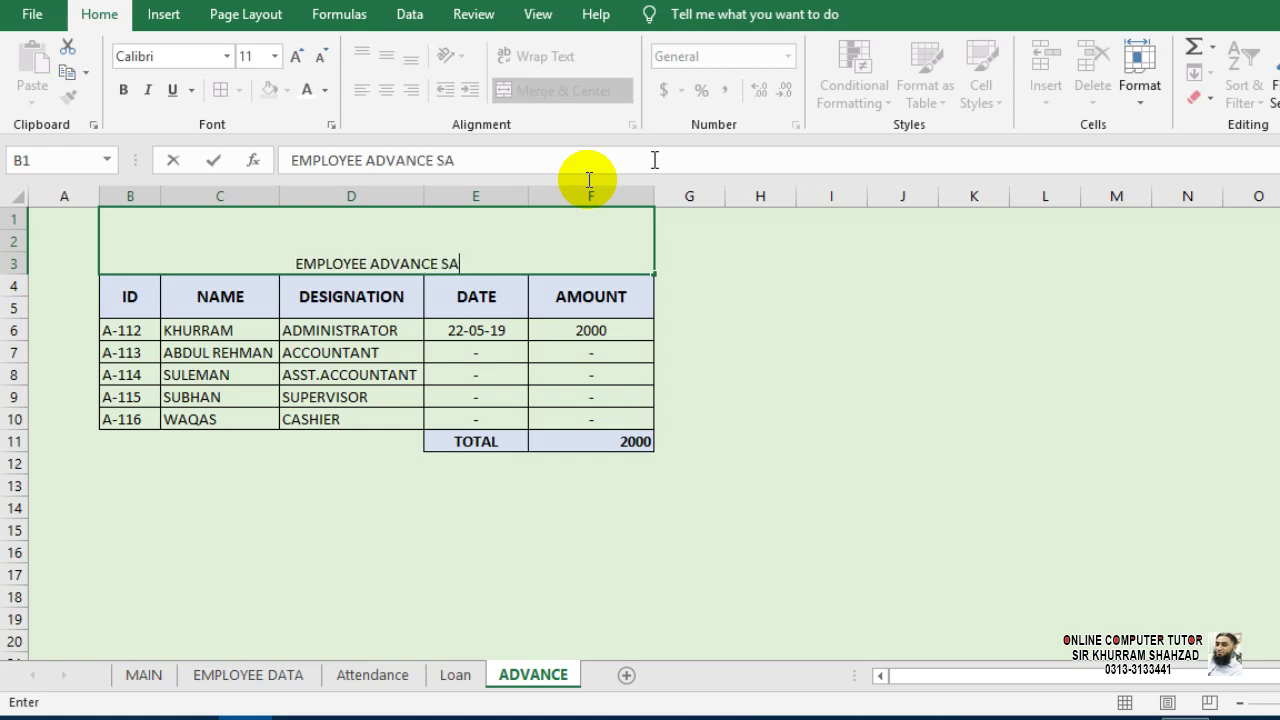
{"action": "type", "text": "LARY SHEET"}
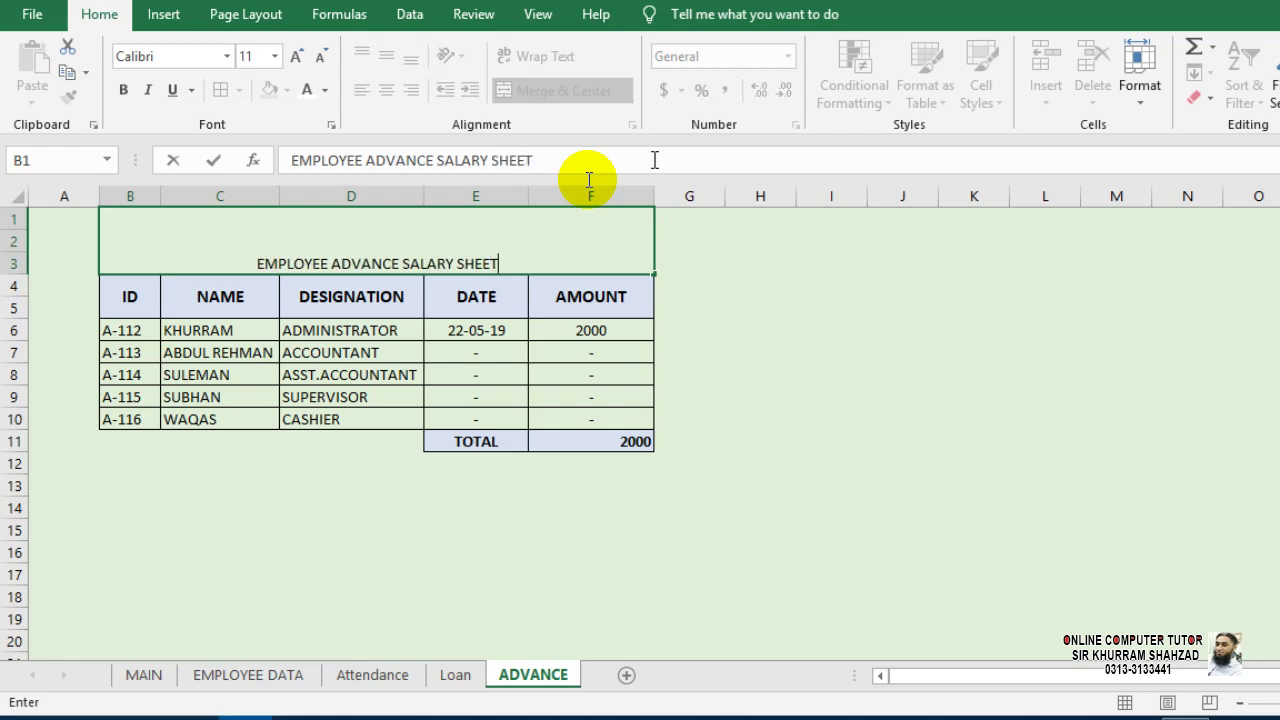
{"action": "key", "text": "Return"}
- Change the last word of the title in B1 to STATEMENT
{"action": "key", "text": "Up"}
{"action": "left_click", "coordinate": [653, 160]}
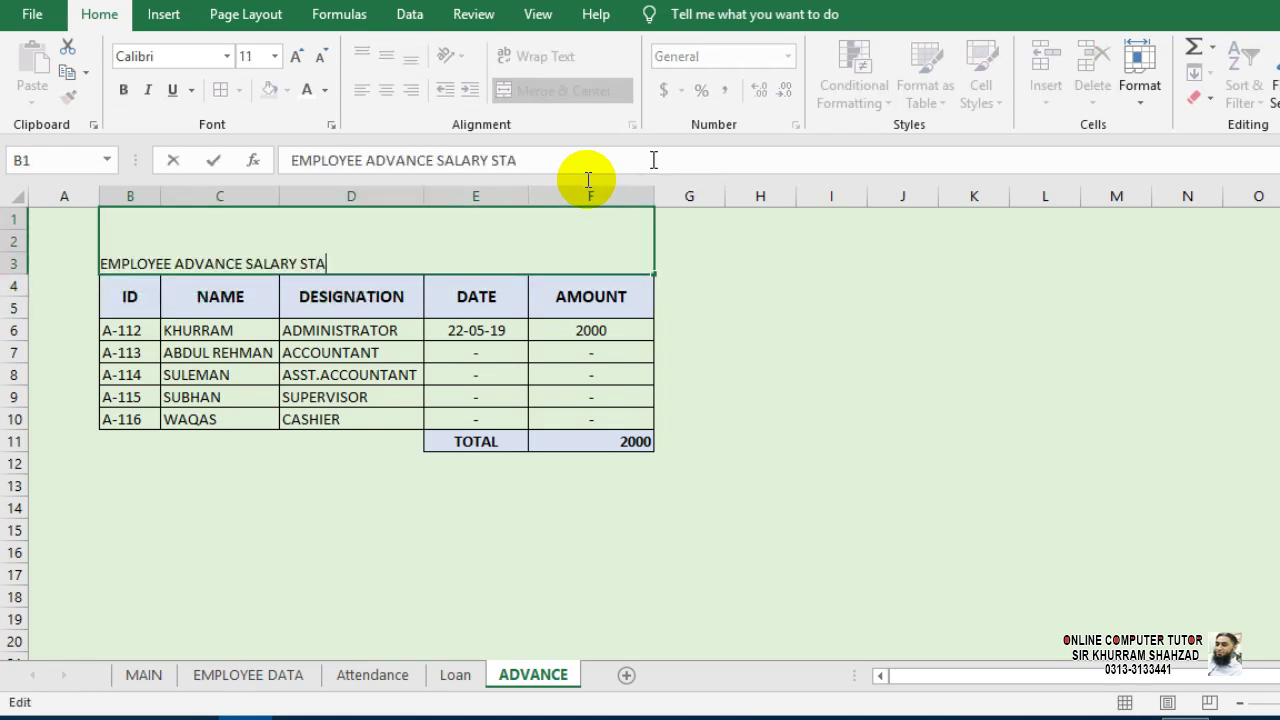
{"action": "type", "text": "TEMEN"}
{"action": "key", "text": "Return"}
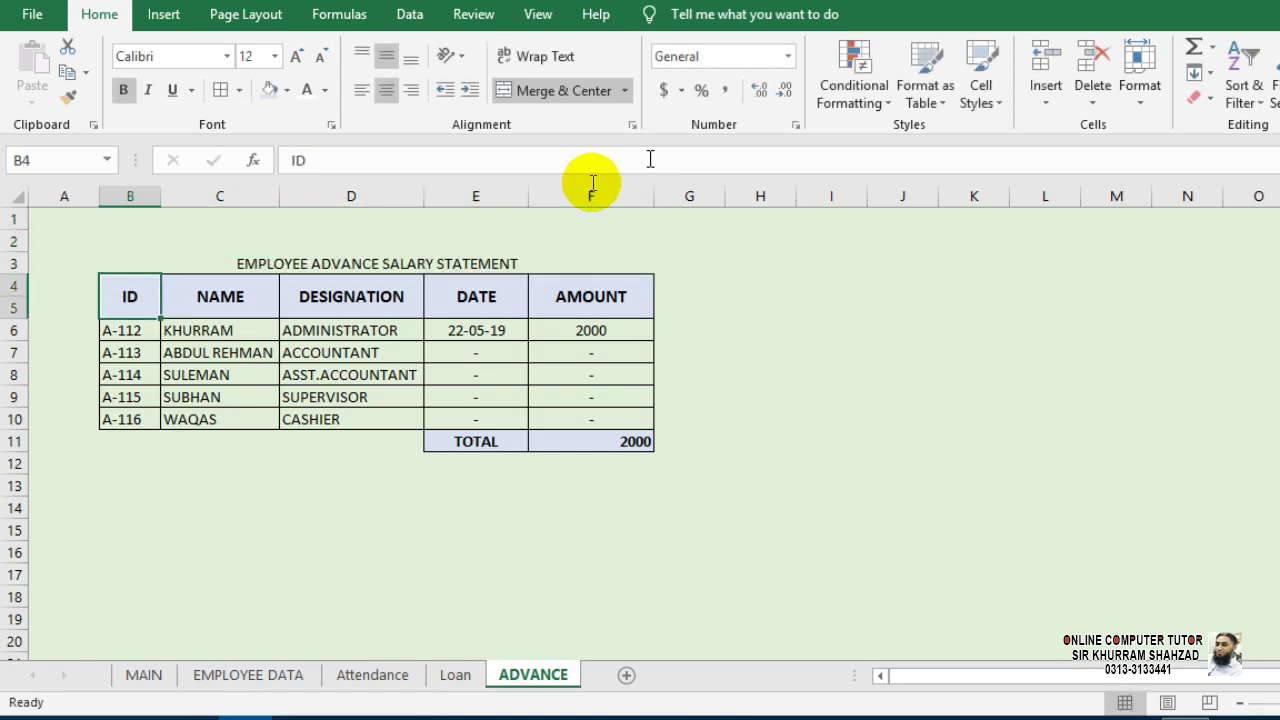
- Middle-align the title in B1:F3, make it bold and enlarge its font to size 18
{"action": "left_click", "coordinate": [534, 263]}
{"action": "left_click", "coordinate": [386, 56]}
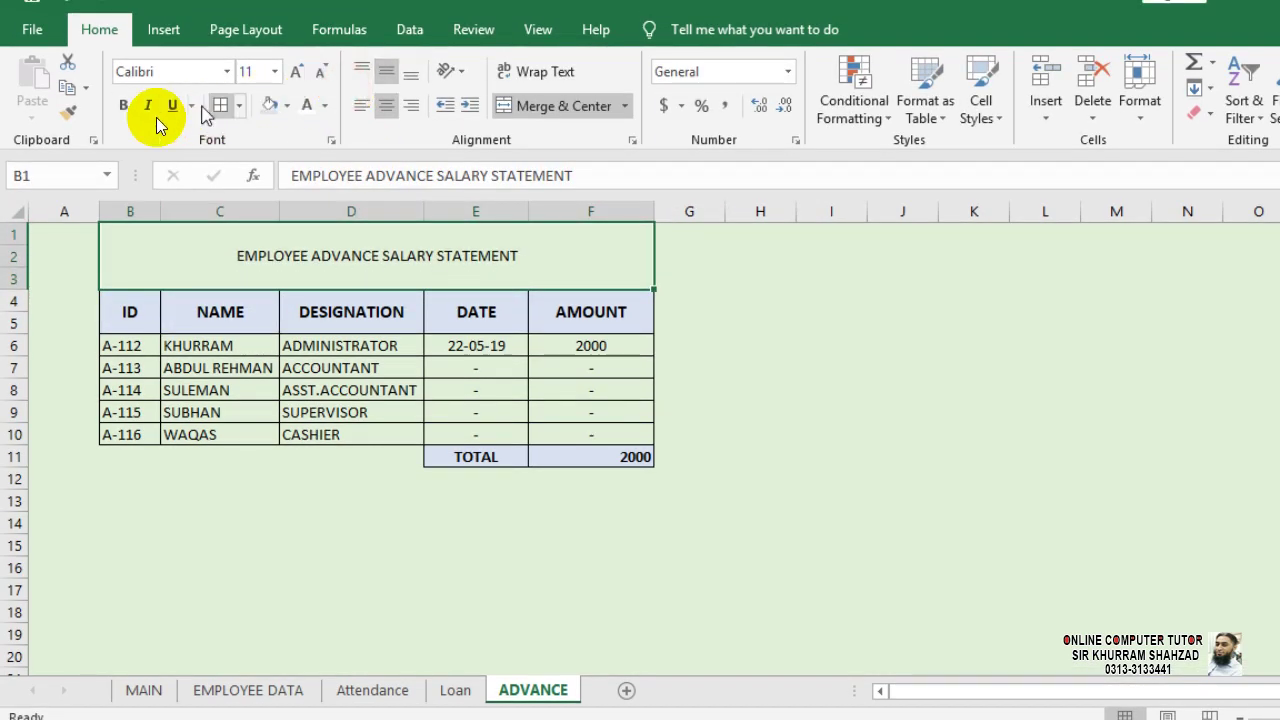
{"action": "left_click", "coordinate": [123, 90]}
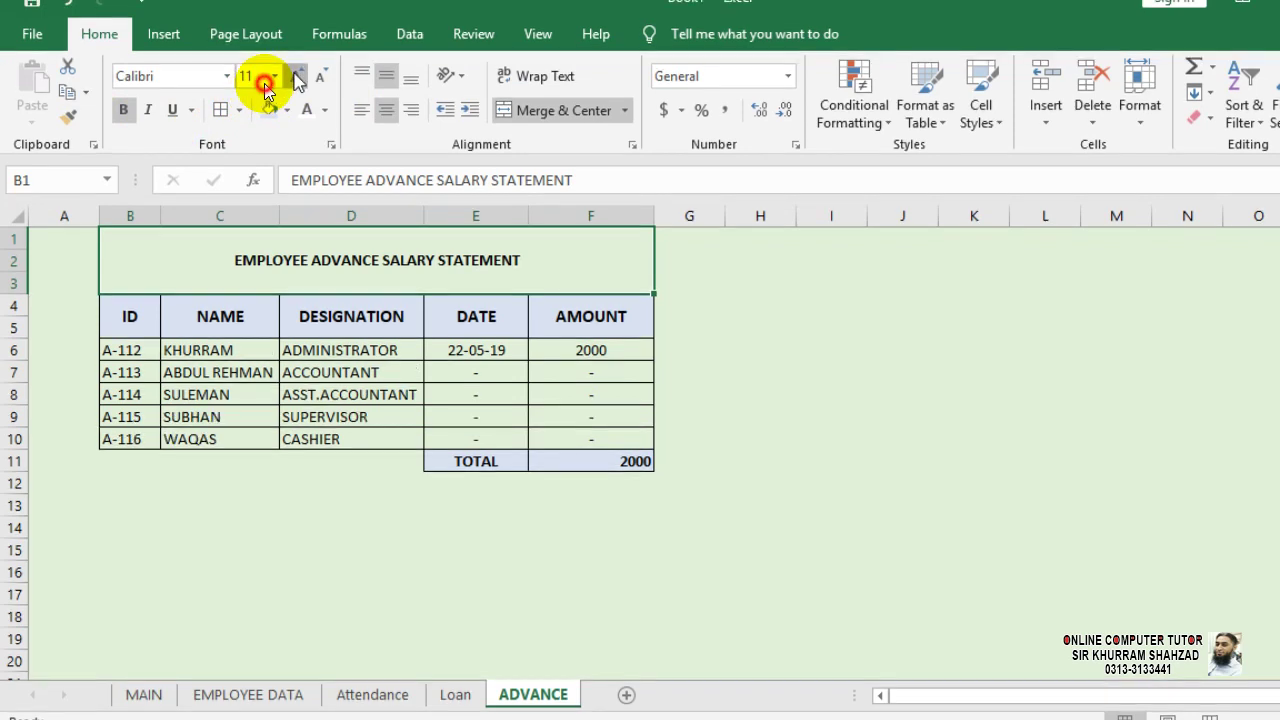
{"action": "left_click", "coordinate": [296, 71]}
{"action": "left_click", "coordinate": [296, 71]}
{"action": "left_click", "coordinate": [296, 71]}
{"action": "left_click", "coordinate": [296, 71]}
{"action": "left_click", "coordinate": [763, 486]}
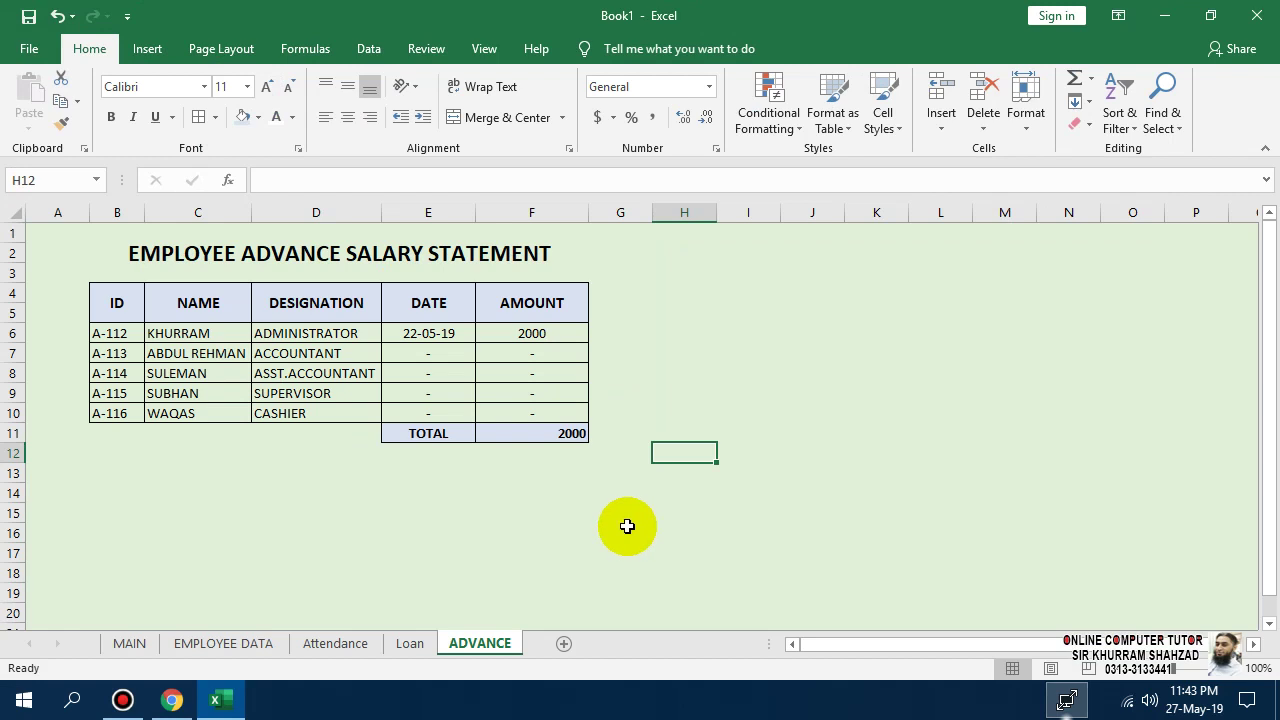
- Create a copy of the ADVANCE sheet at the end of the workbook
{"action": "right_click", "coordinate": [497, 643]}
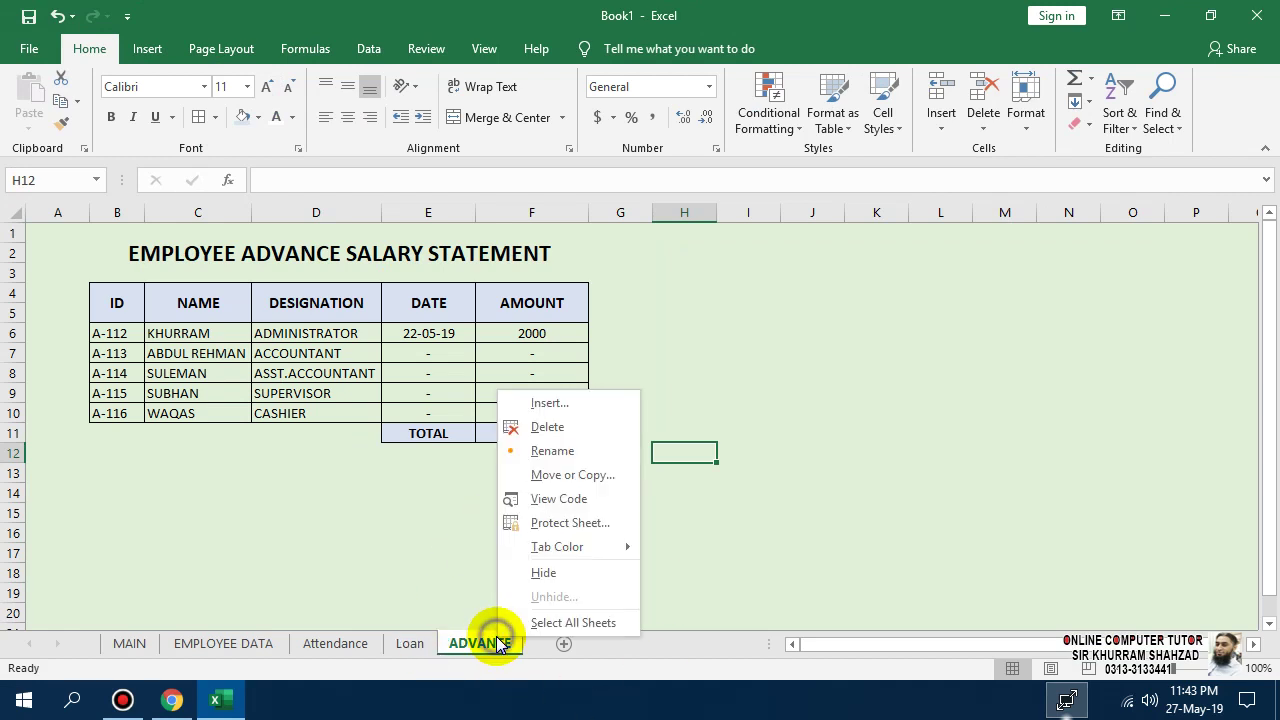
{"action": "left_click", "coordinate": [574, 479]}
{"action": "left_click", "coordinate": [480, 506]}
{"action": "left_click", "coordinate": [446, 550]}
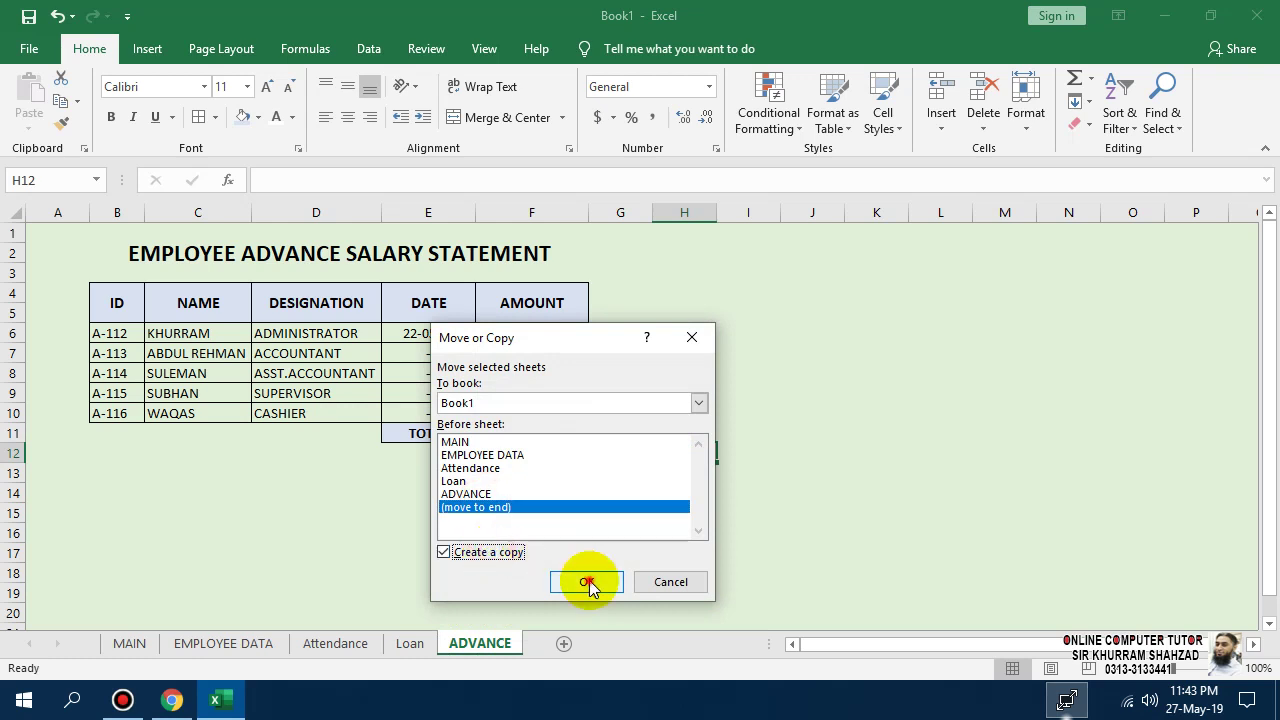
{"action": "left_click", "coordinate": [586, 579]}
- Select the merged title cell B1:F3 on the copied ADVANCE sheet
{"action": "left_click", "coordinate": [430, 254]}
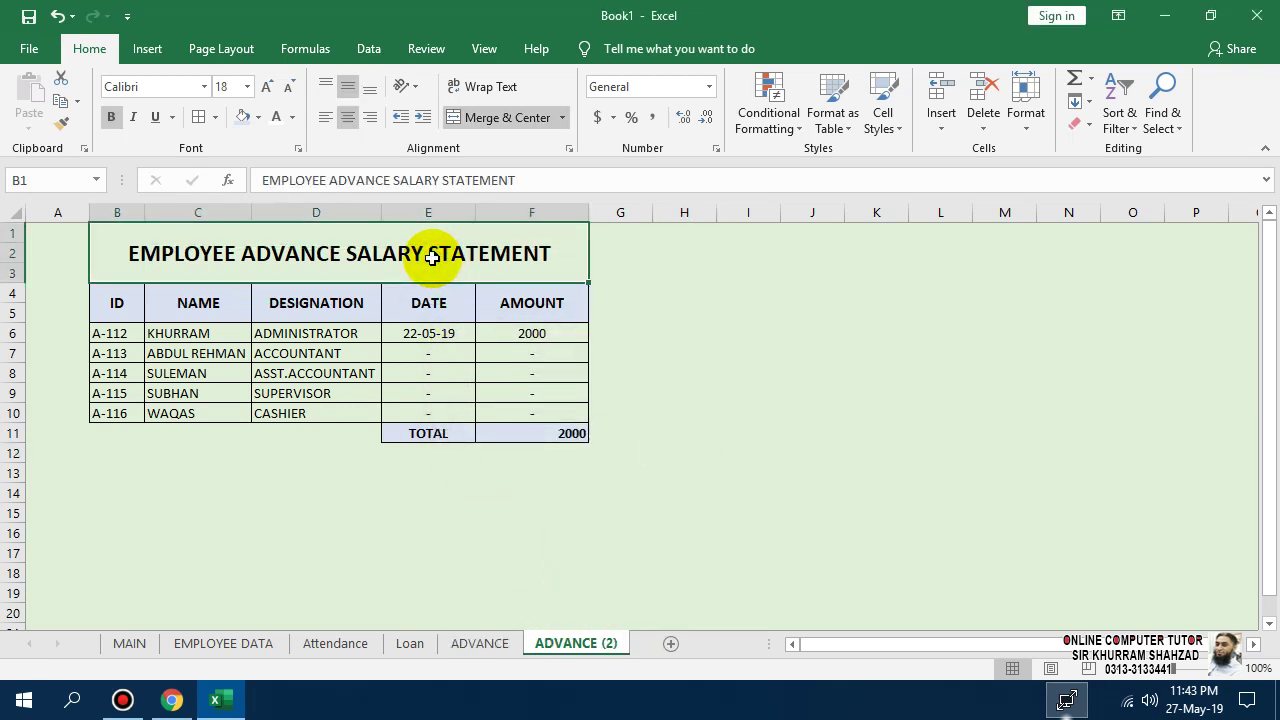
- Change the sheet's merged title in B1 to EMPLOYEE ALLOWANCES STATEMENT
{"action": "key", "text": "F2"}
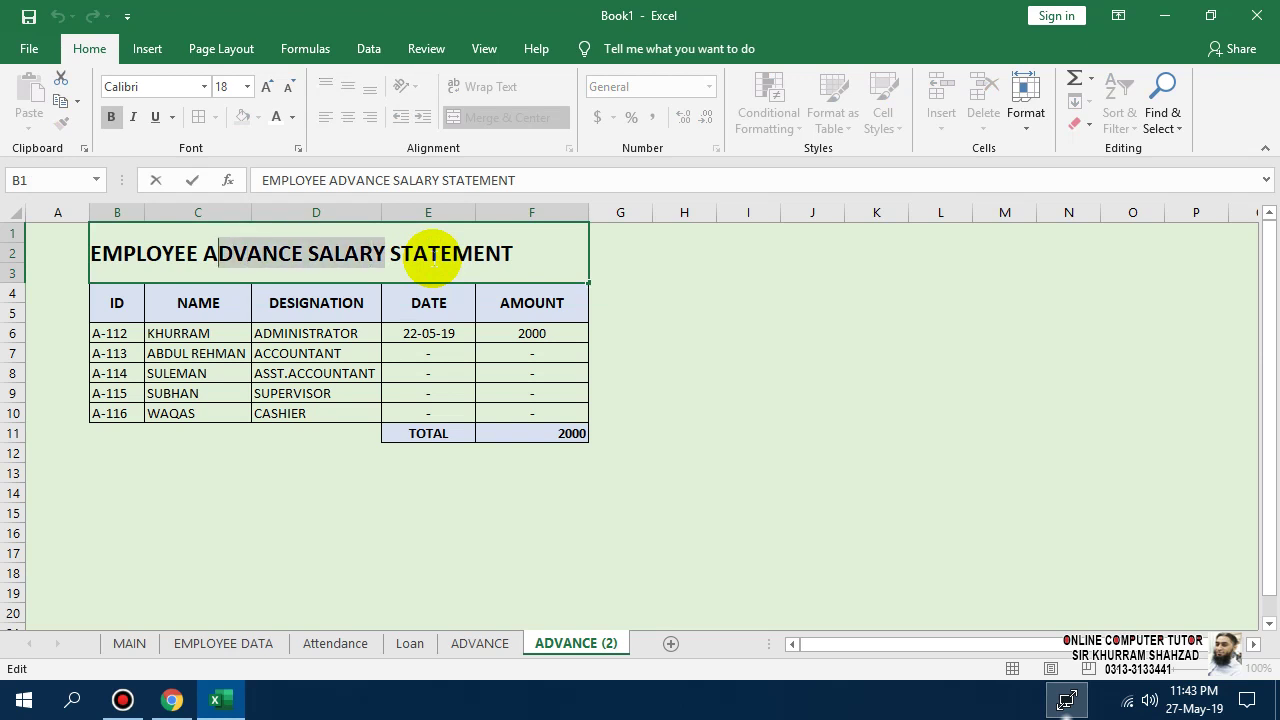
{"action": "type", "text": "ALLOWANCES"}
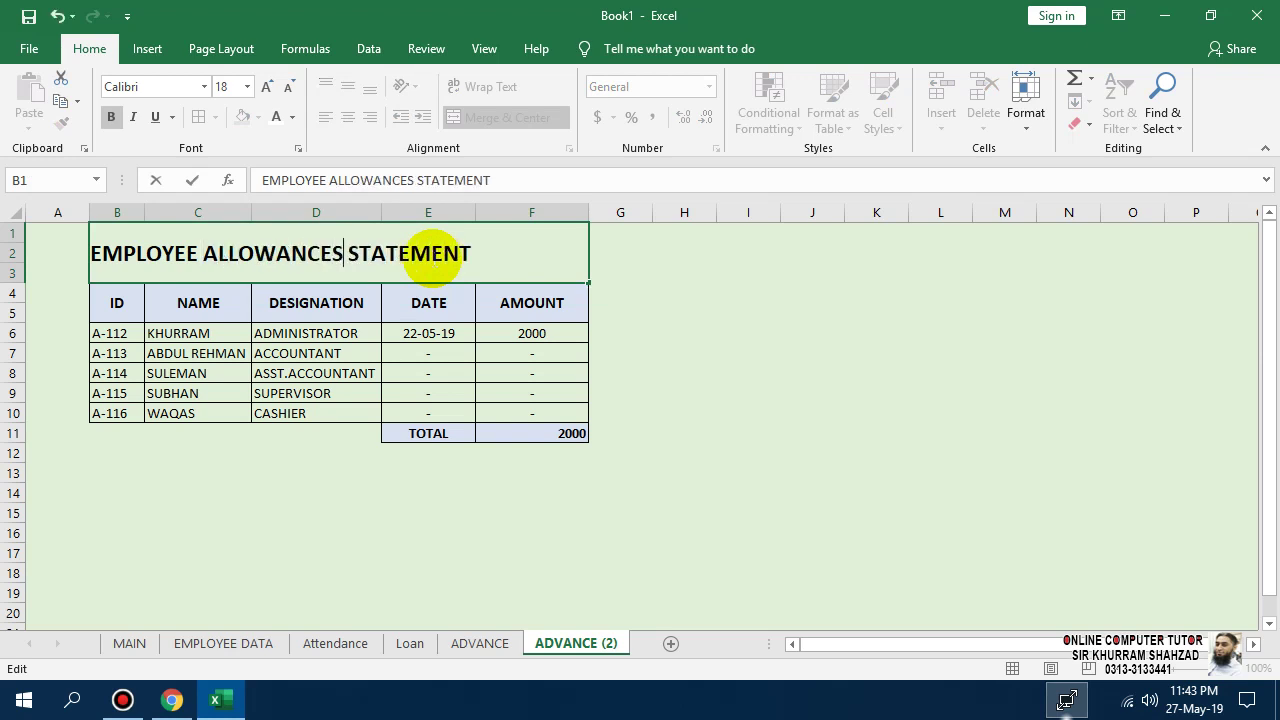
{"action": "key", "text": "Return"}
- Replace the DATE header in E4 with BASIC SALARY and autofit column E to its contents
{"action": "key", "text": "Right"}
{"action": "key", "text": "Right"}
{"action": "key", "text": "Right"}
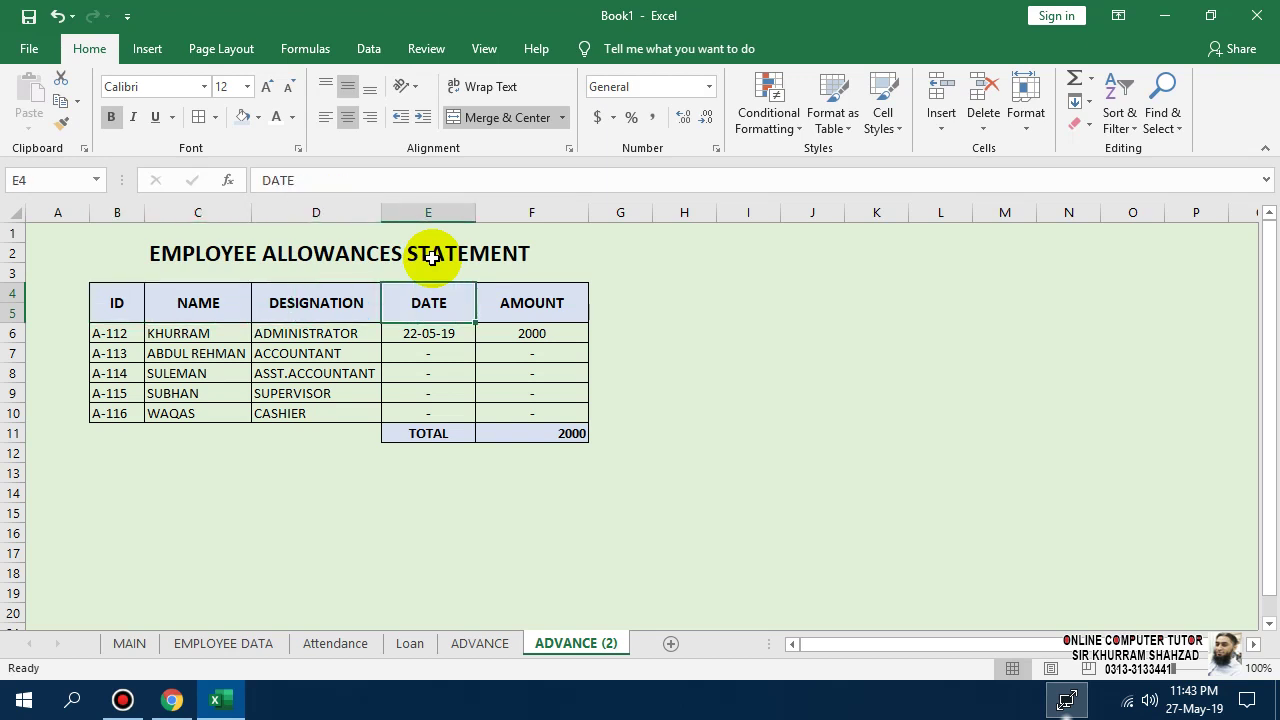
{"action": "key", "text": "Left"}
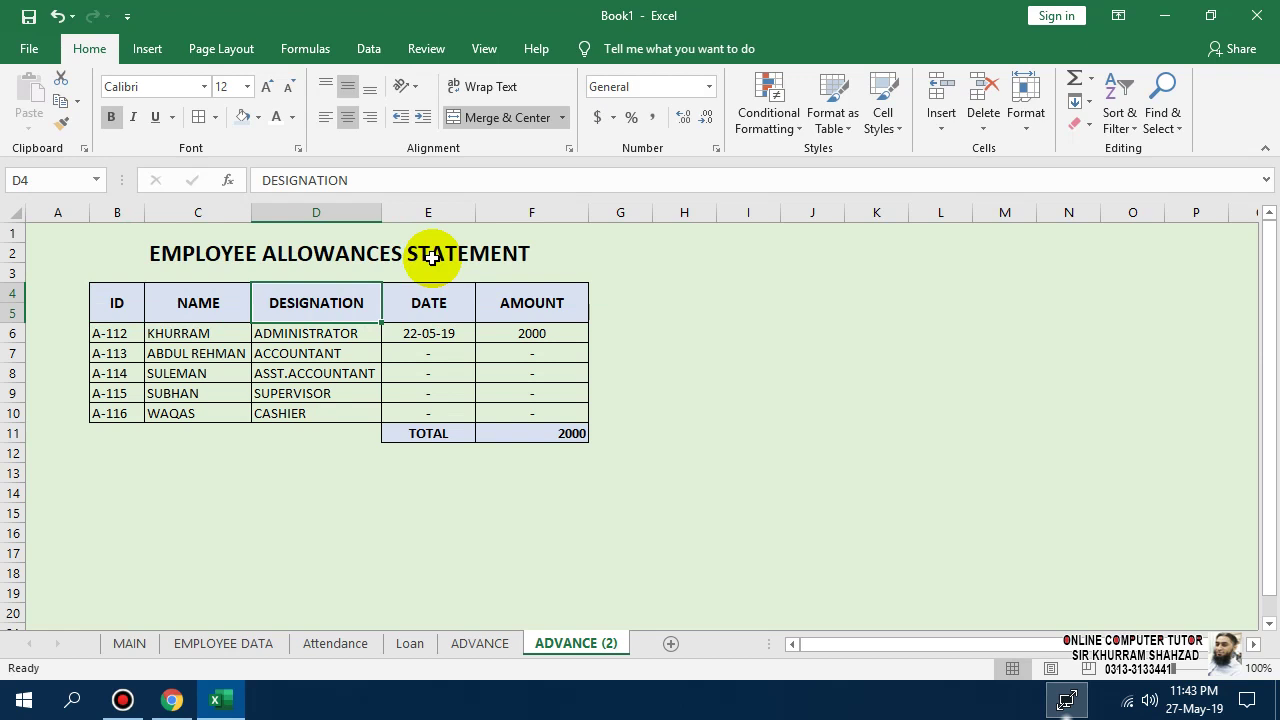
{"action": "key", "text": "Right"}
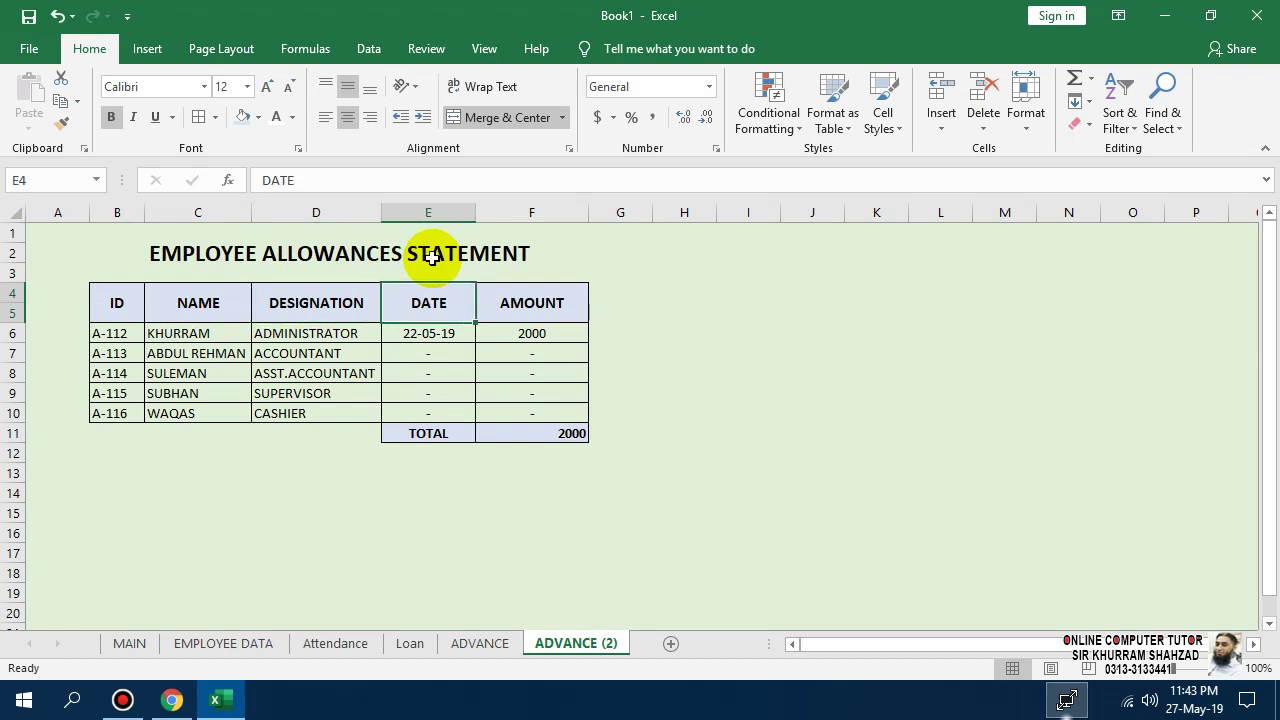
{"action": "type", "text": "BASIC S"}
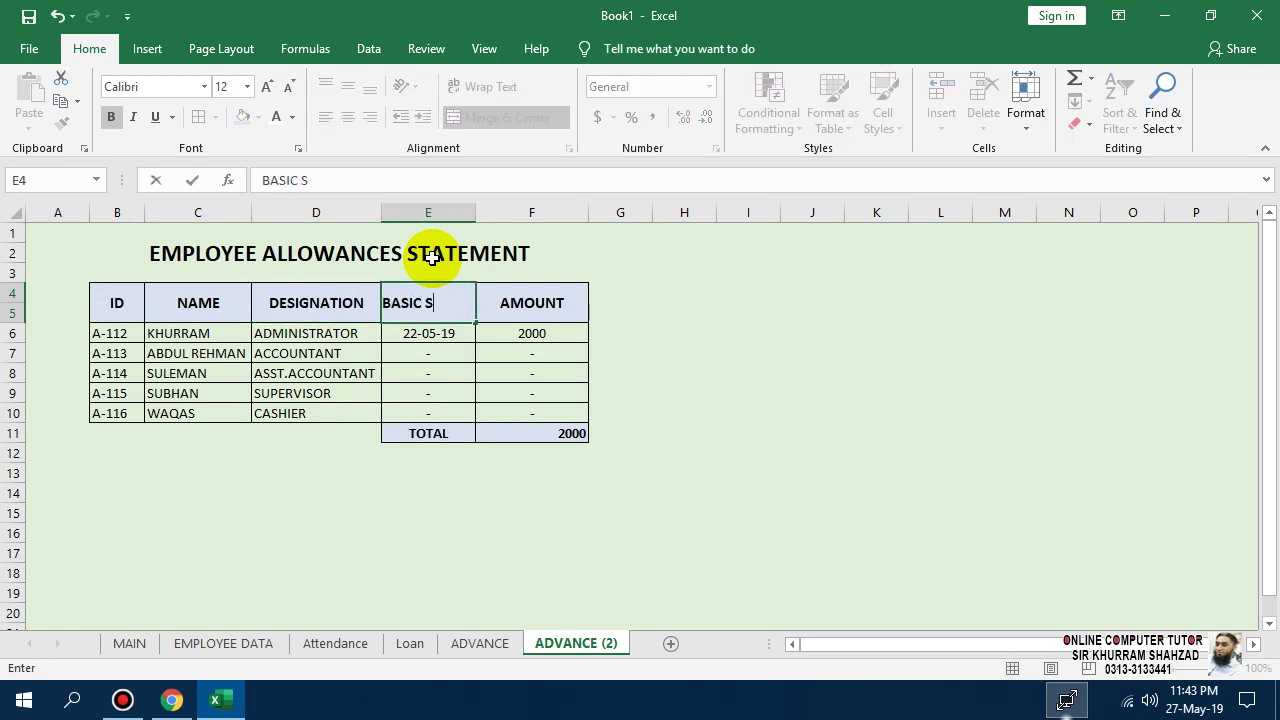
{"action": "type", "text": "ALARY"}
{"action": "key", "text": "Tab"}
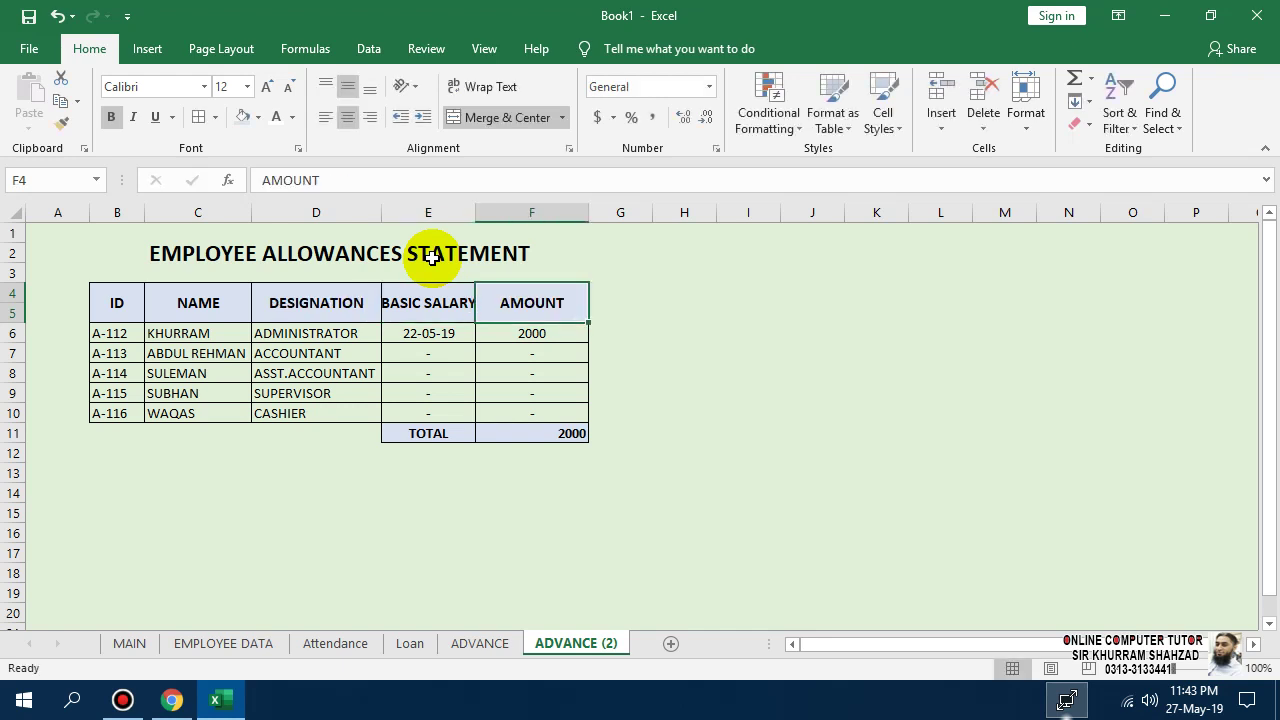
{"action": "double_click", "coordinate": [474, 212]}
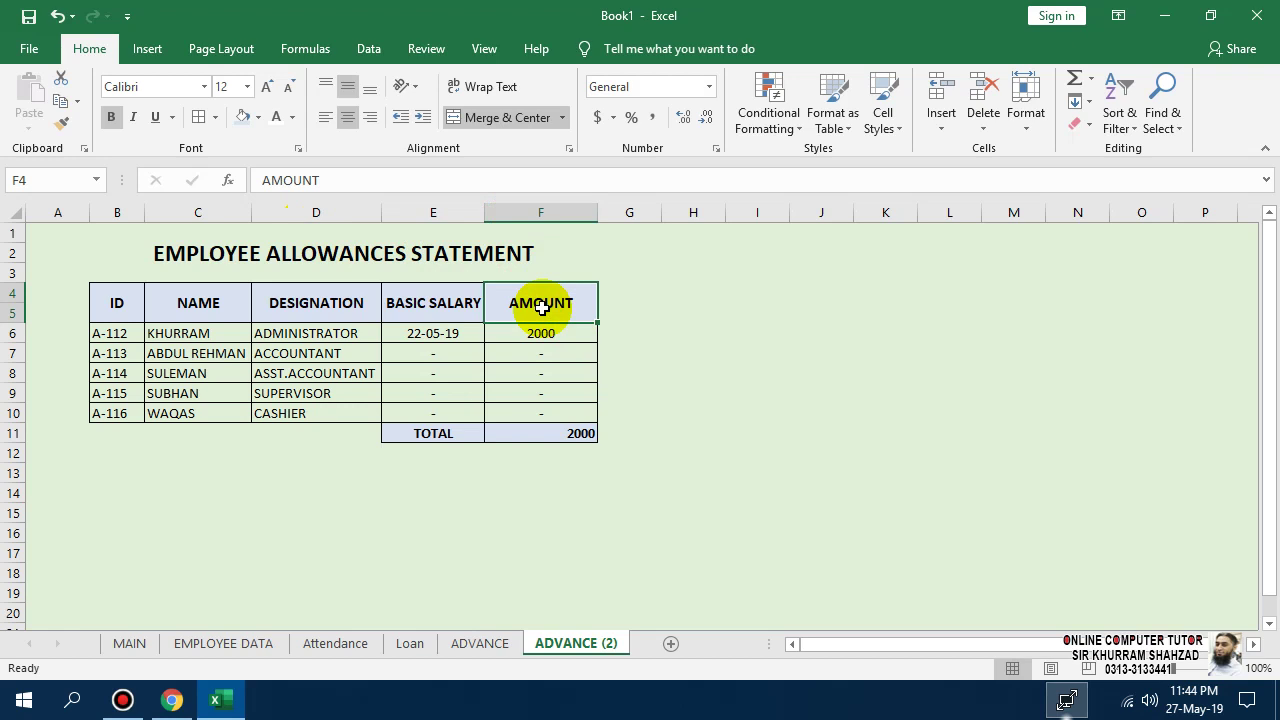
- Replace the AMOUNT header in F4 with MEDICAL
{"action": "type", "text": "M"}
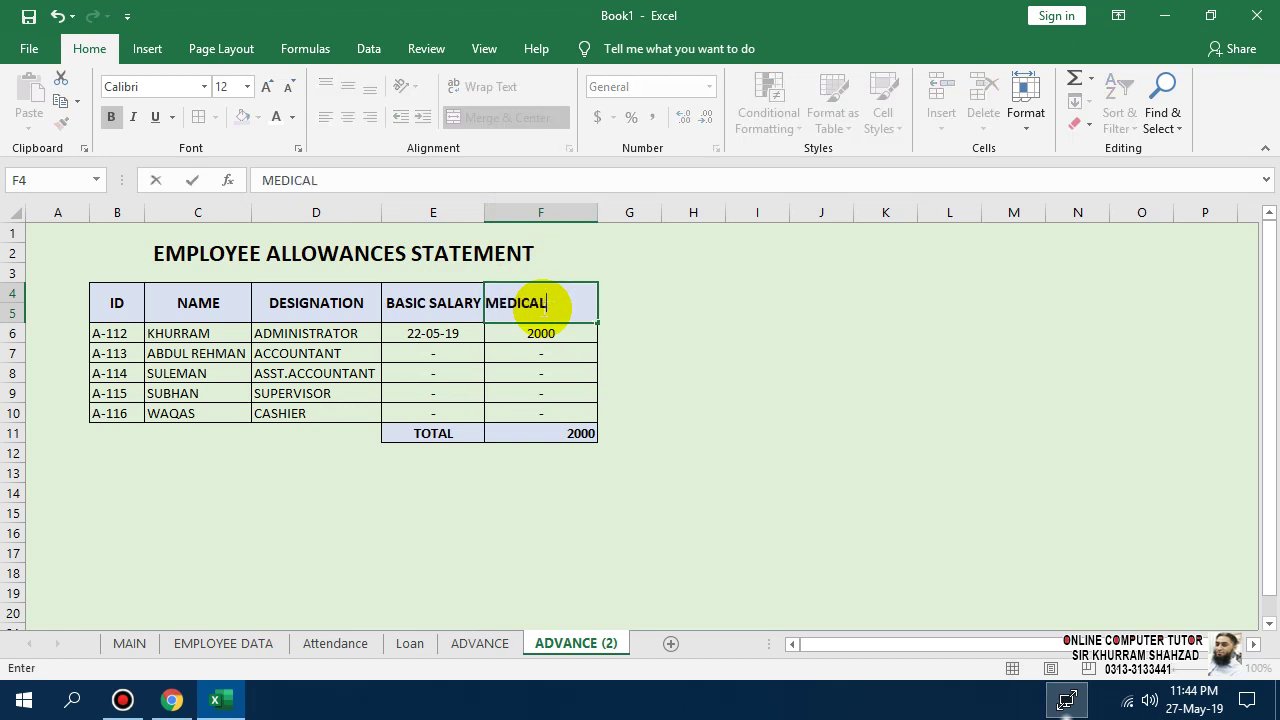
{"action": "type", "text": "EDICAL"}
{"action": "key", "text": "Tab"}
- Copy the MEDICAL column from its header to row 10 and paste it into columns G and H
{"action": "left_click", "coordinate": [542, 307]}
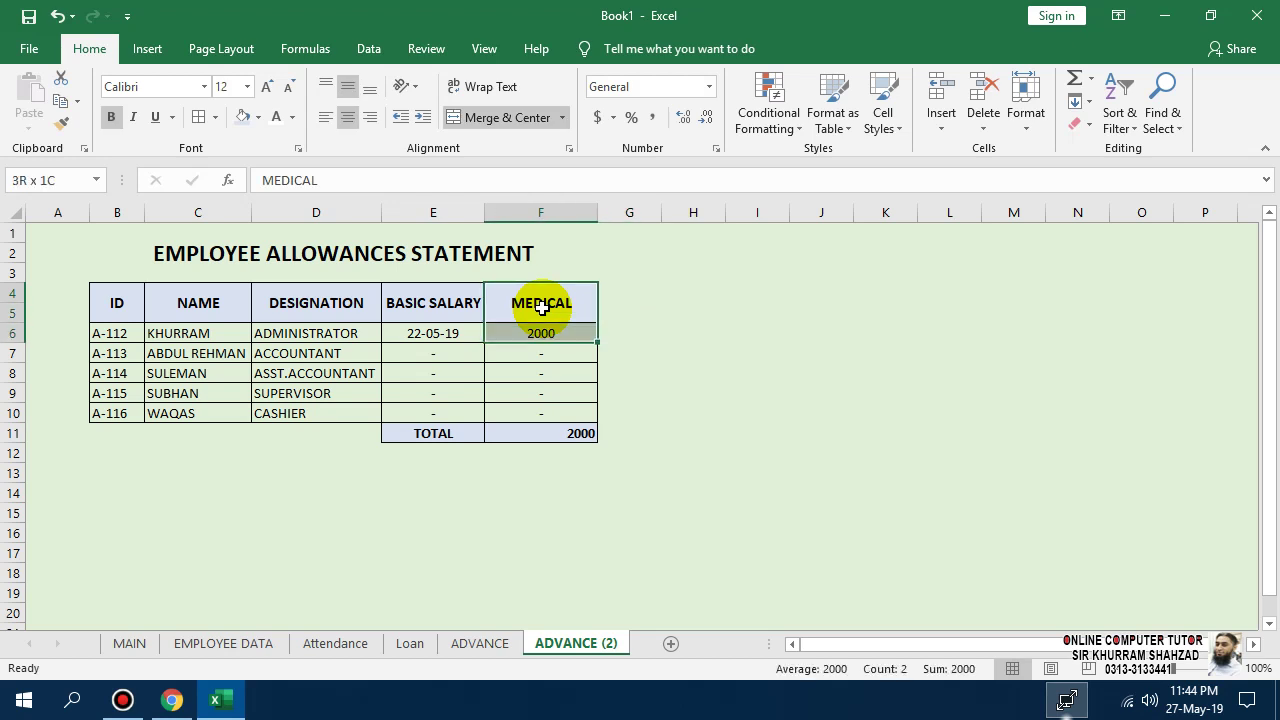
{"action": "key", "text": "ctrl+c"}
{"action": "key", "text": "Right"}
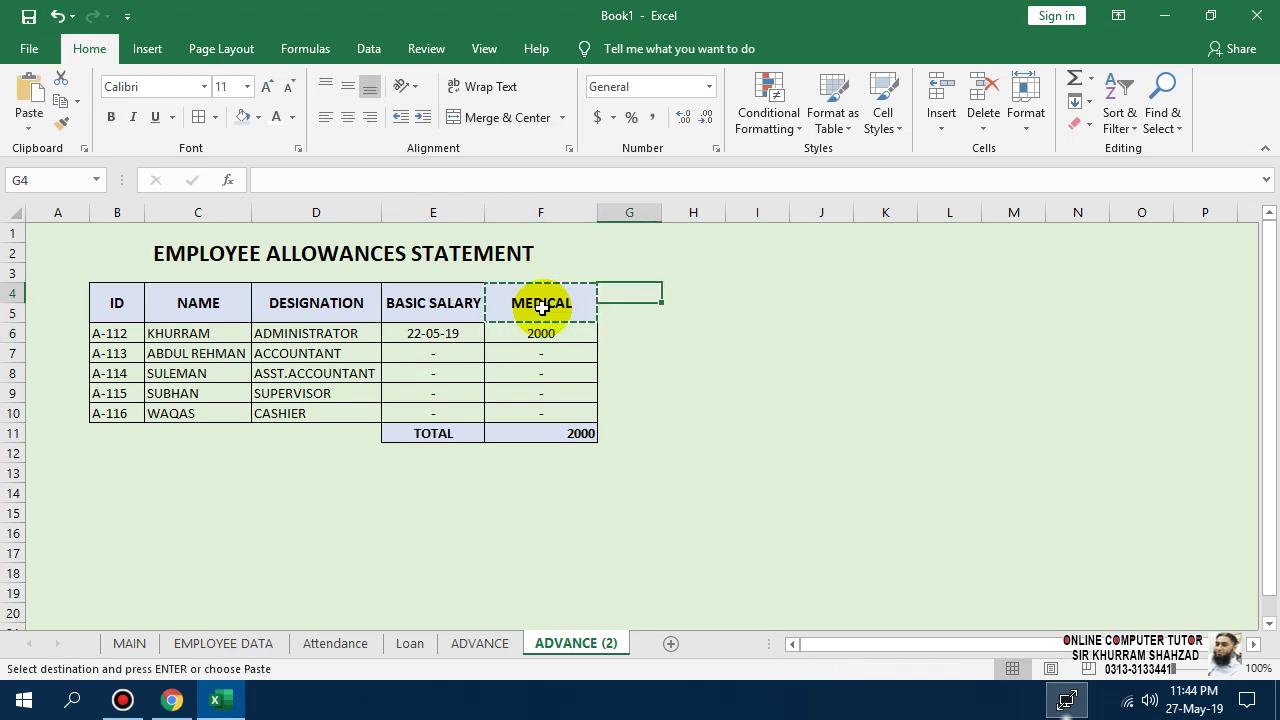
{"action": "key", "text": "Left"}
{"action": "key", "text": "shift+Down"}
{"action": "key", "text": "shift+Down"}
{"action": "key", "text": "shift+Down"}
{"action": "key", "text": "shift+Down"}
{"action": "key", "text": "shift+Down"}
{"action": "key", "text": "shift+Down"}
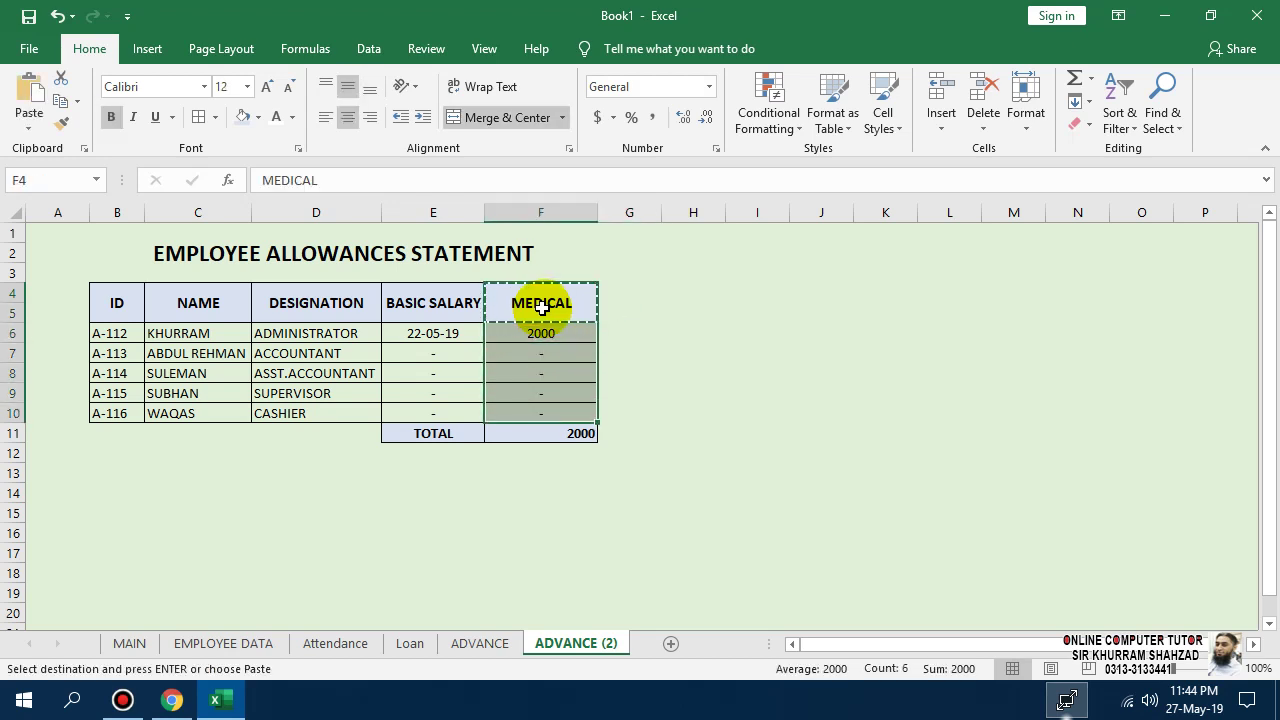
{"action": "key", "text": "Right"}
{"action": "key", "text": "ctrl+v"}
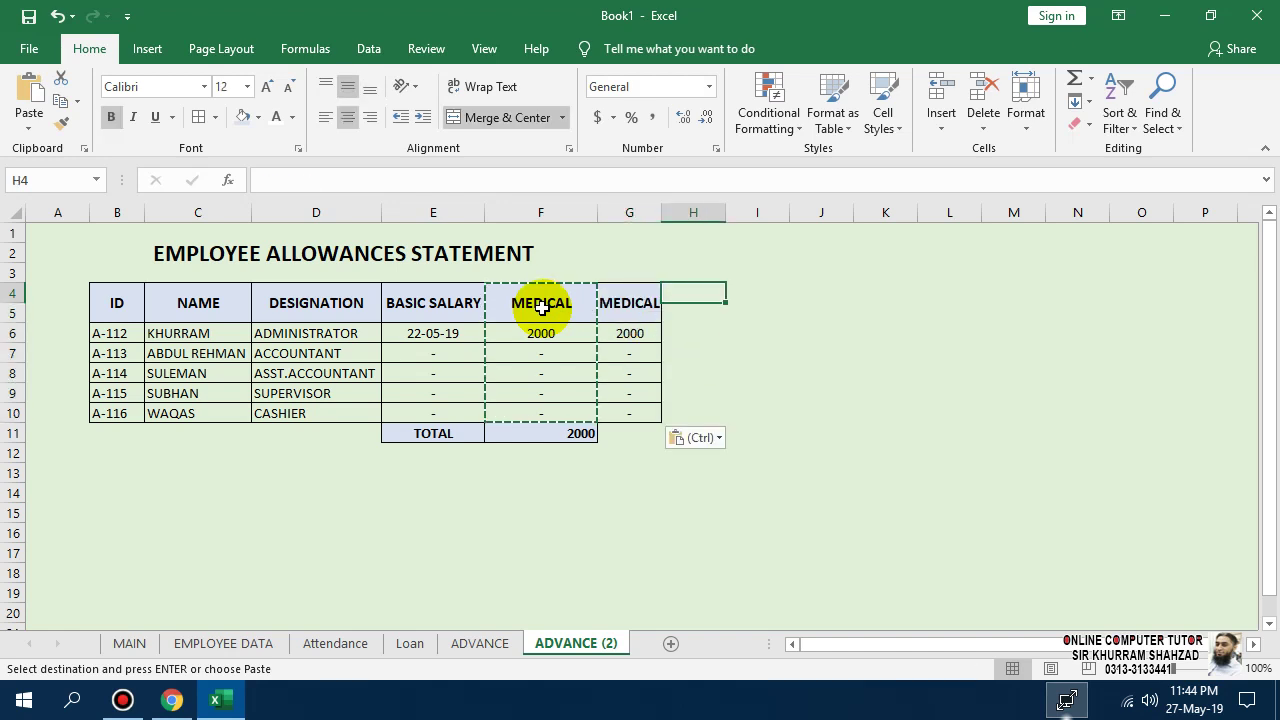
{"action": "key", "text": "Right"}
{"action": "key", "text": "ctrl+v"}
- Rename the two pasted column headers in G4 and H4 to HOUSE and FUEL
{"action": "key", "text": "Left"}
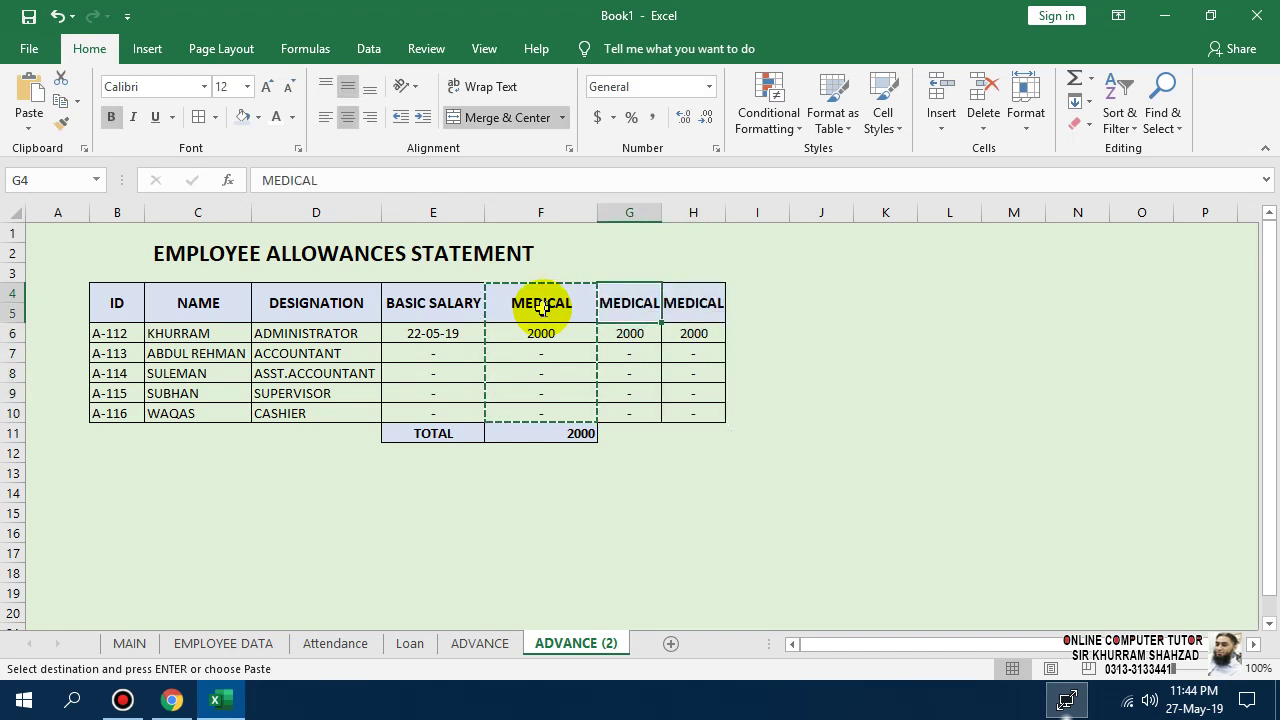
{"action": "type", "text": "HOUSE"}
{"action": "key", "text": "Return"}
{"action": "key", "text": "Up"}
{"action": "key", "text": "Right"}
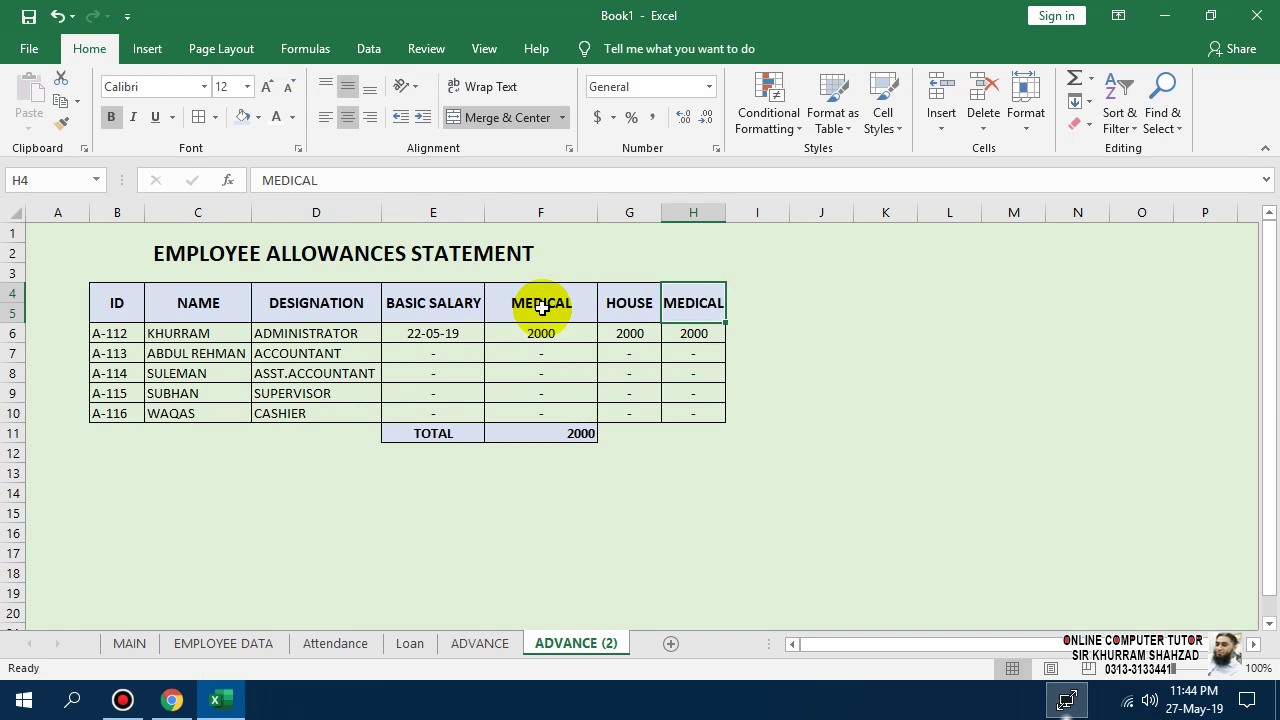
{"action": "type", "text": "F"}
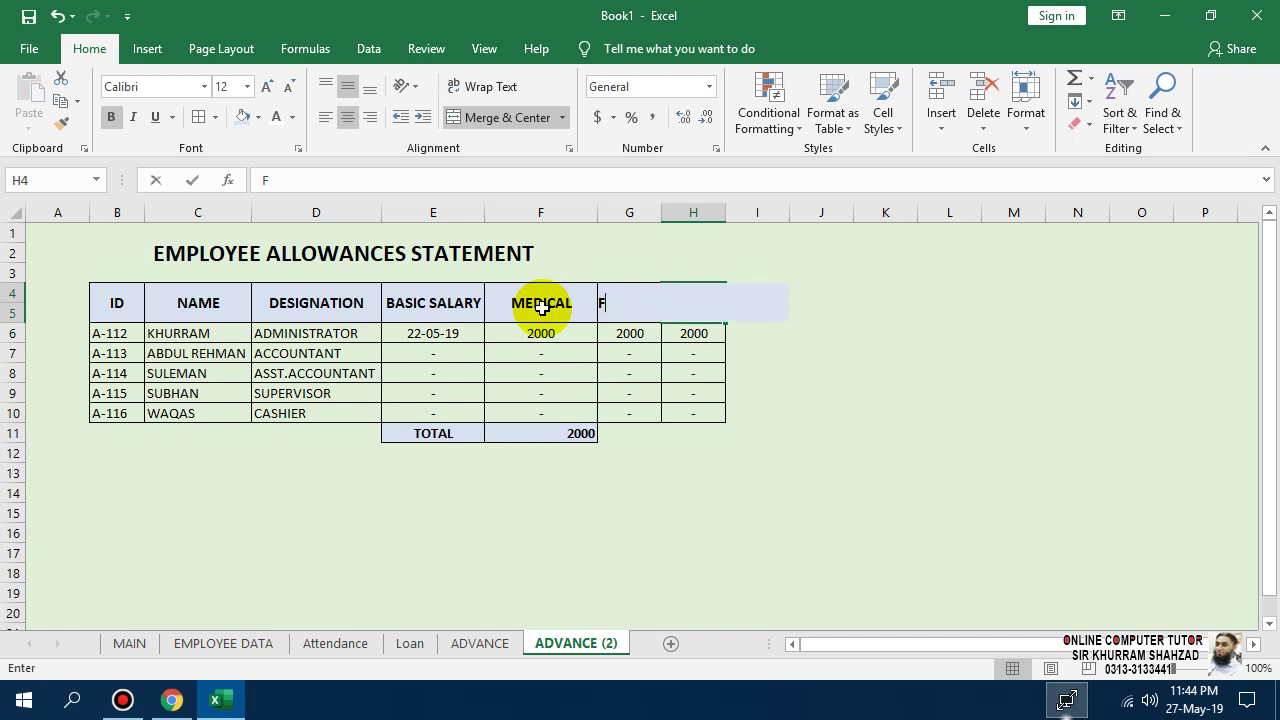
{"action": "type", "text": "UEL"}
{"action": "key", "text": "Return"}
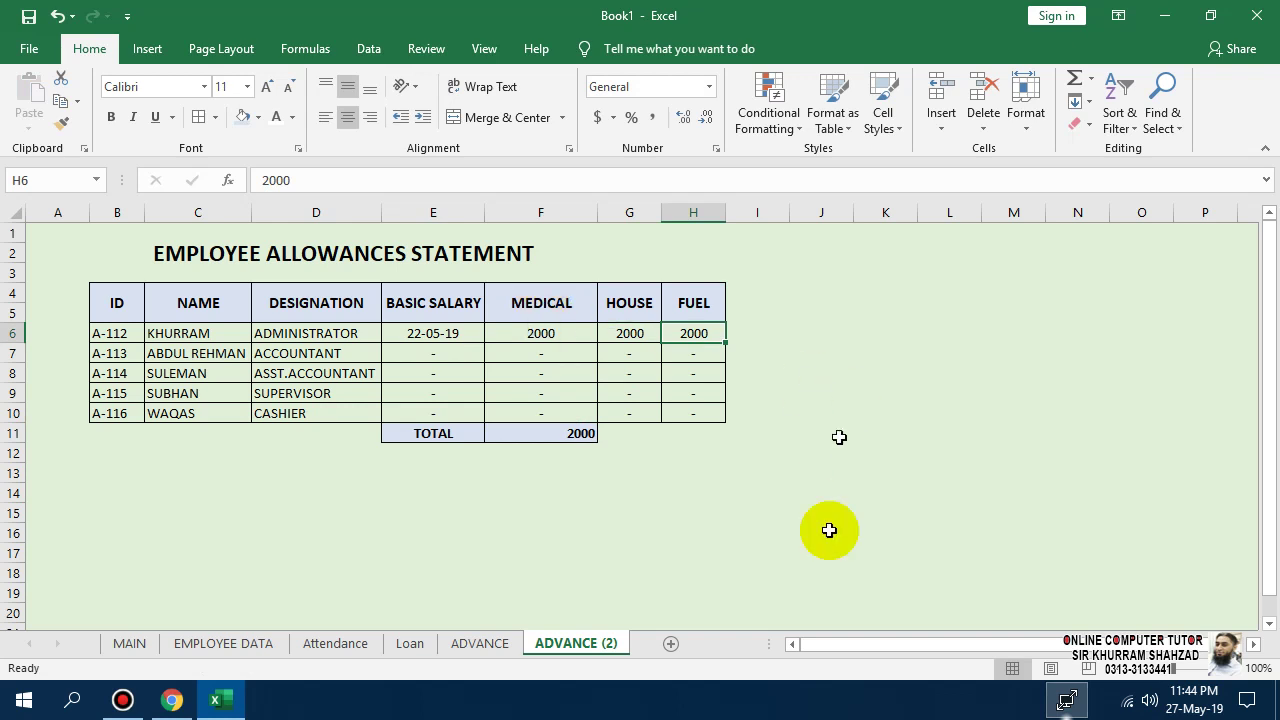
- Clear all contents and formatting from the TOTAL row cells E11:F11
{"action": "left_click_drag", "start_coordinate": [423, 437], "coordinate": [549, 437]}
{"action": "left_click", "coordinate": [1074, 124]}
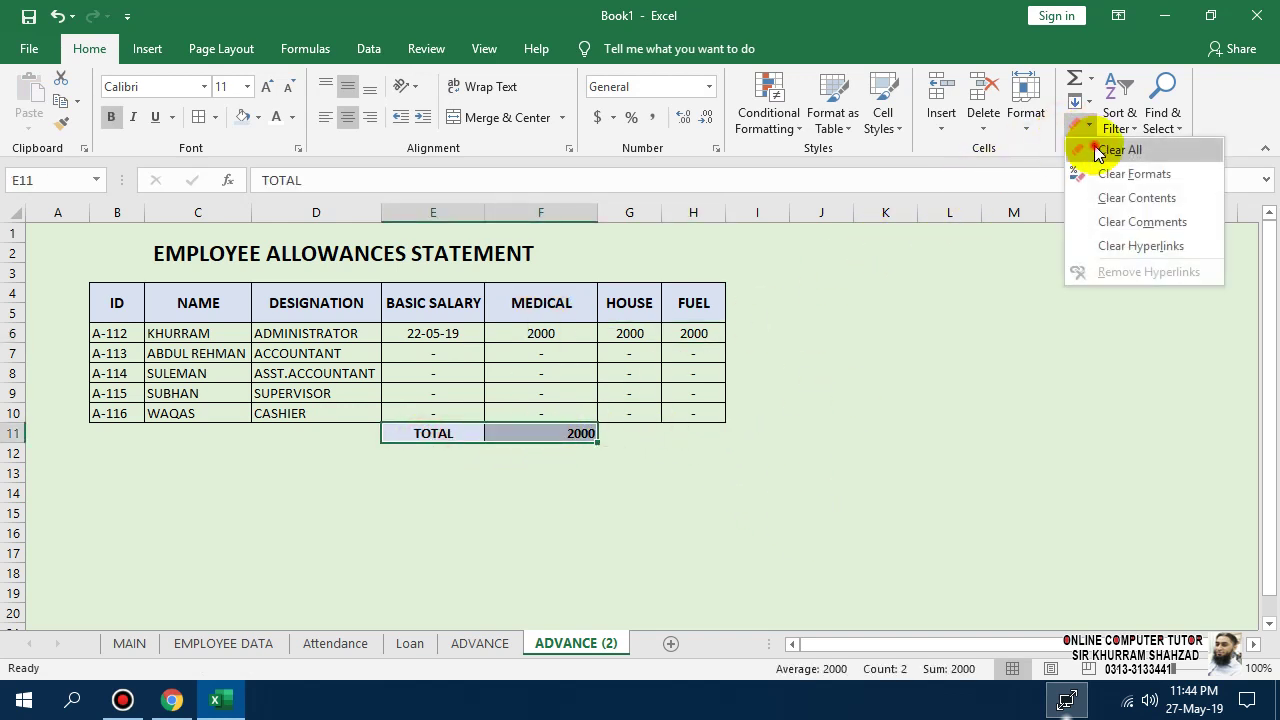
{"action": "left_click", "coordinate": [1092, 149]}
{"action": "left_click", "coordinate": [840, 473]}
{"action": "left_click", "coordinate": [537, 437]}
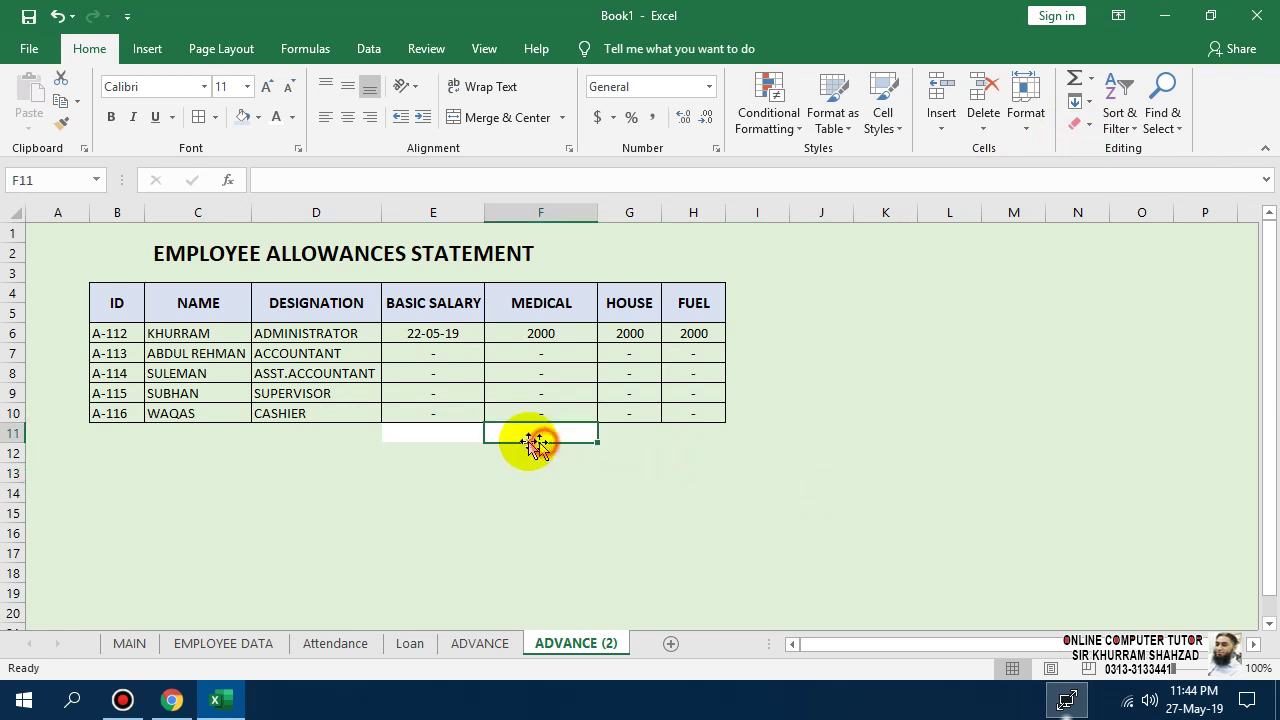
- Fill cells E11:F11 with the same light green as the sheet background
{"action": "left_click_drag", "start_coordinate": [411, 431], "coordinate": [539, 435]}
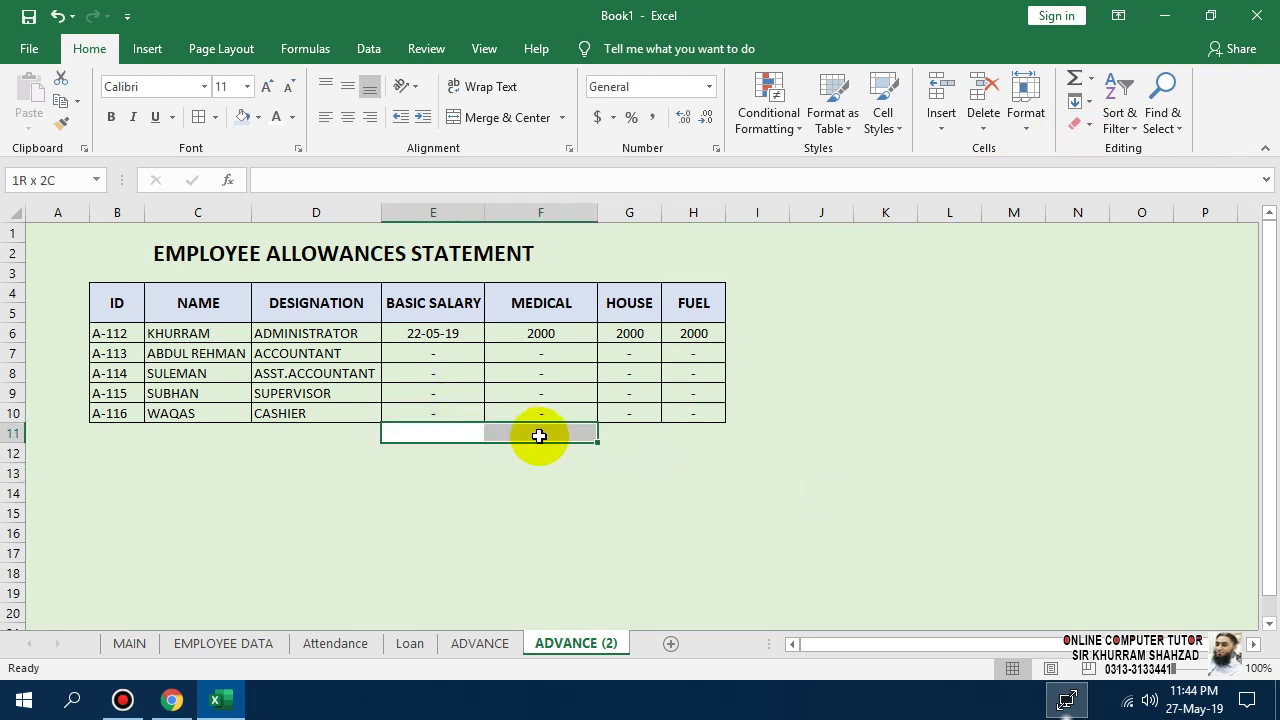
{"action": "left_click", "coordinate": [258, 117]}
{"action": "key", "text": "Escape"}
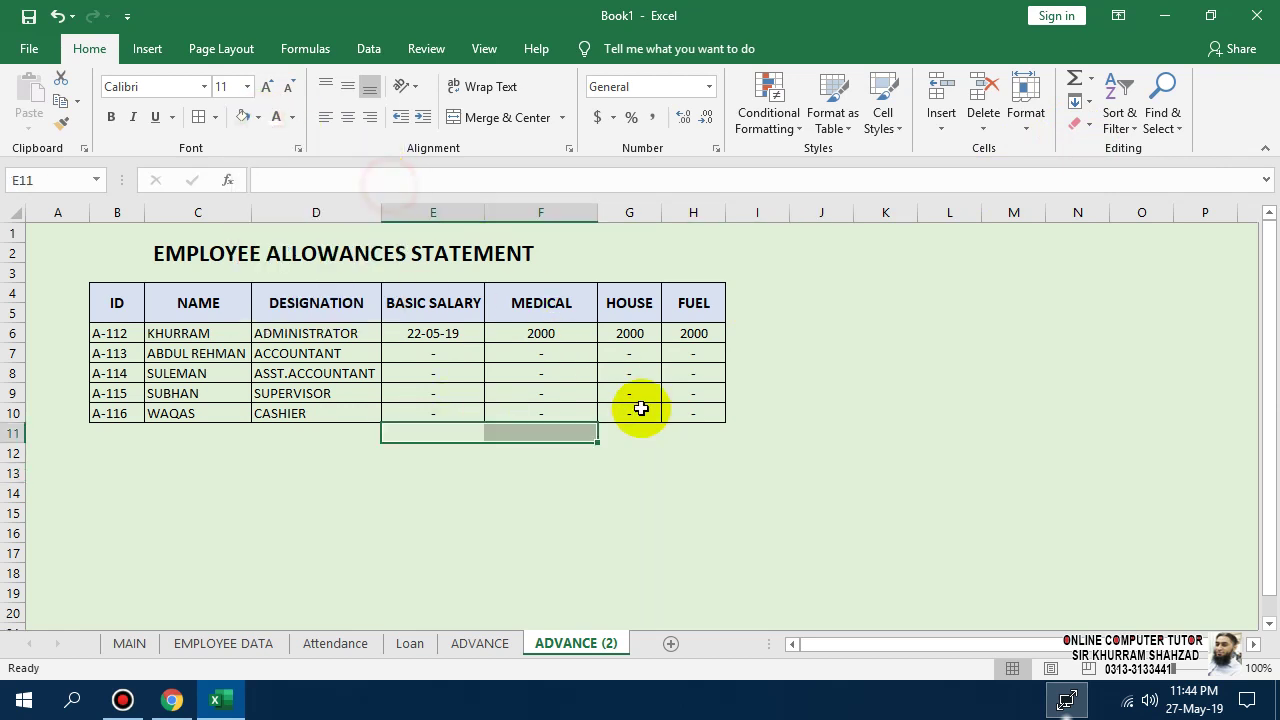
- Delete the contents of E6:H6 in the first employee's row
{"action": "left_click", "coordinate": [632, 410]}
{"action": "left_click_drag", "start_coordinate": [679, 326], "coordinate": [441, 334]}
{"action": "key", "text": "Delete"}
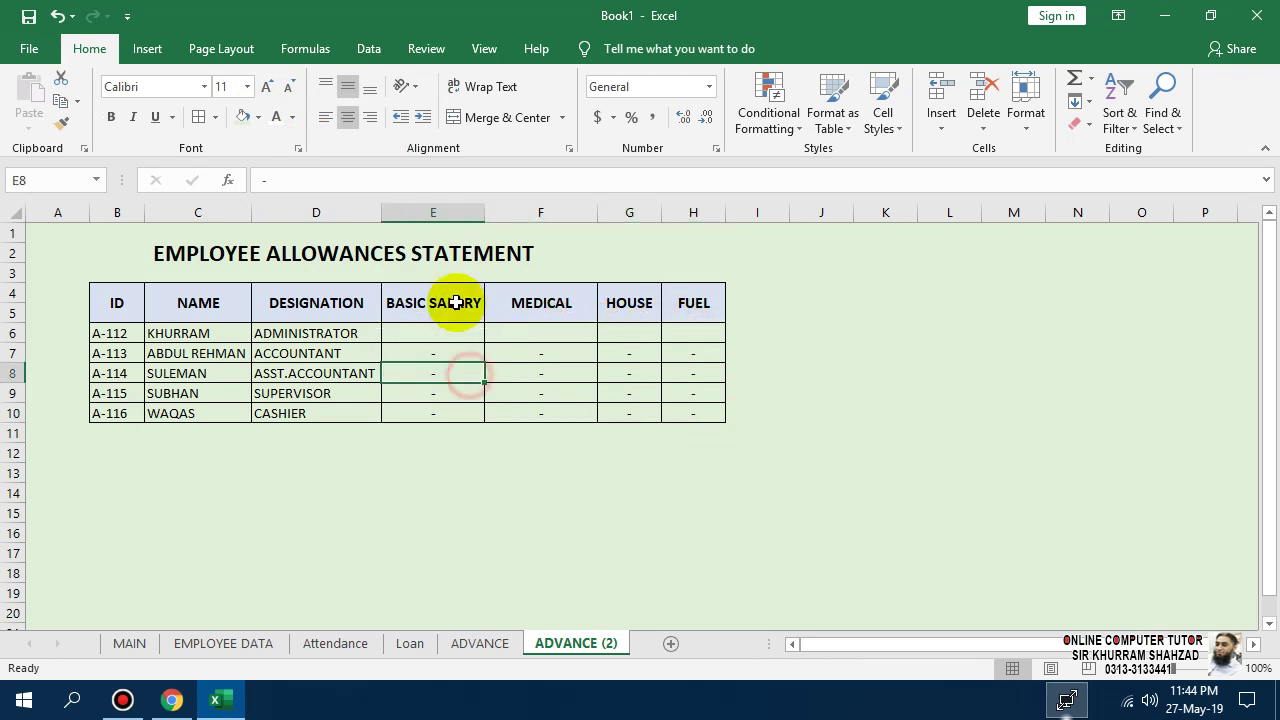
- Copy the VLOOKUP formula from D6 into E6 under BASIC SALARY and set its column index to 4
{"action": "double_click", "coordinate": [375, 333]}
{"action": "left_click_drag", "start_coordinate": [557, 180], "coordinate": [260, 180]}
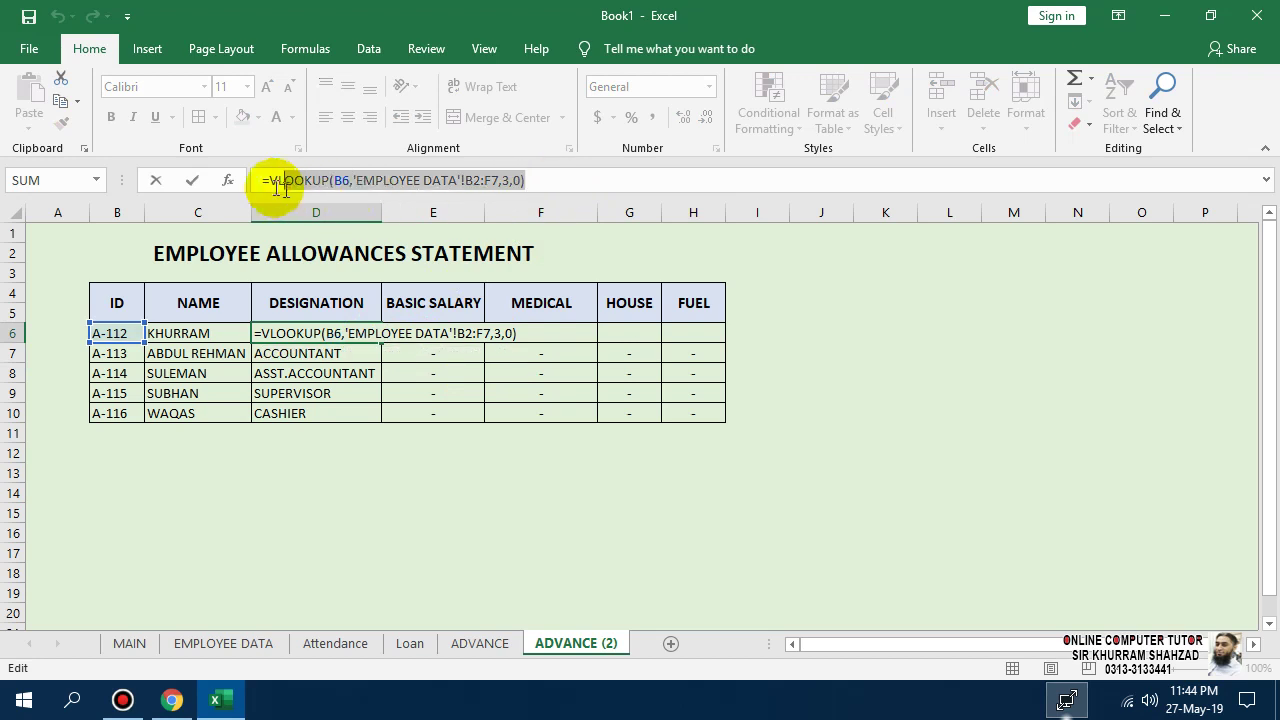
{"action": "key", "text": "ctrl+c"}
{"action": "key", "text": "Escape"}
{"action": "left_click", "coordinate": [423, 334]}
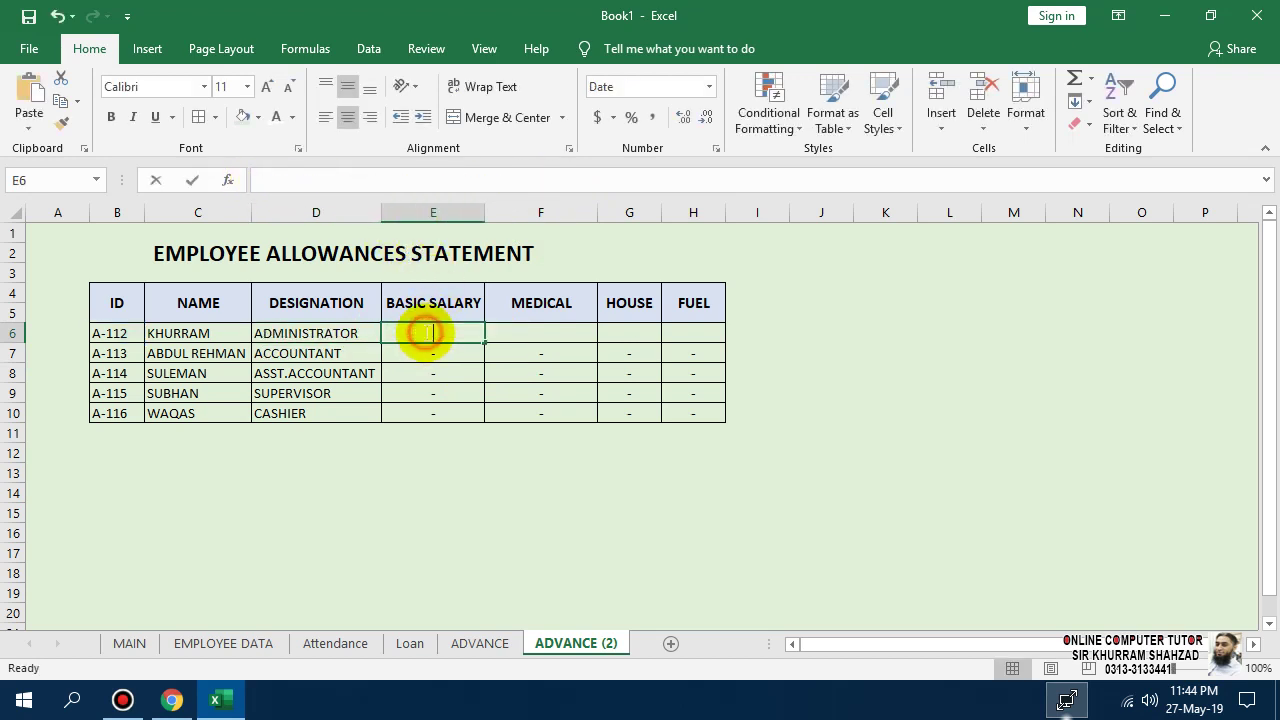
{"action": "double_click", "coordinate": [431, 343]}
{"action": "key", "text": "ctrl+v"}
{"action": "left_click", "coordinate": [516, 333]}
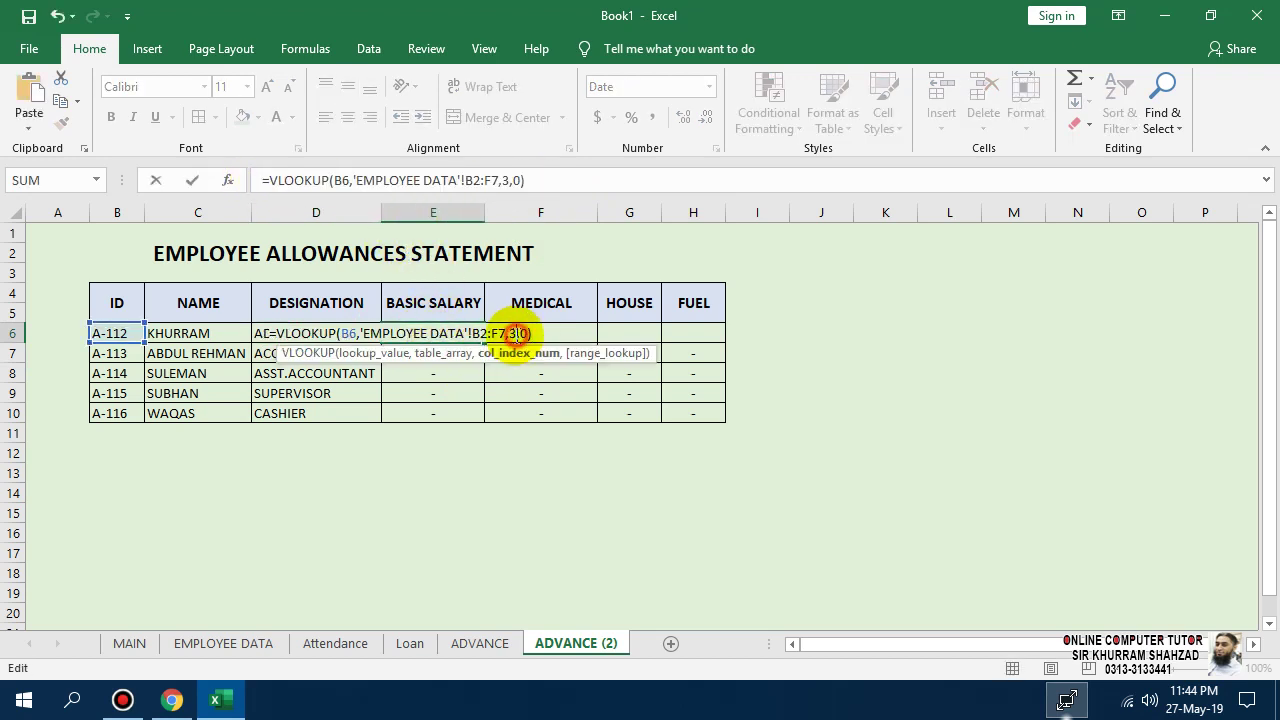
{"action": "type", "text": "4"}
{"action": "key", "text": "Return"}
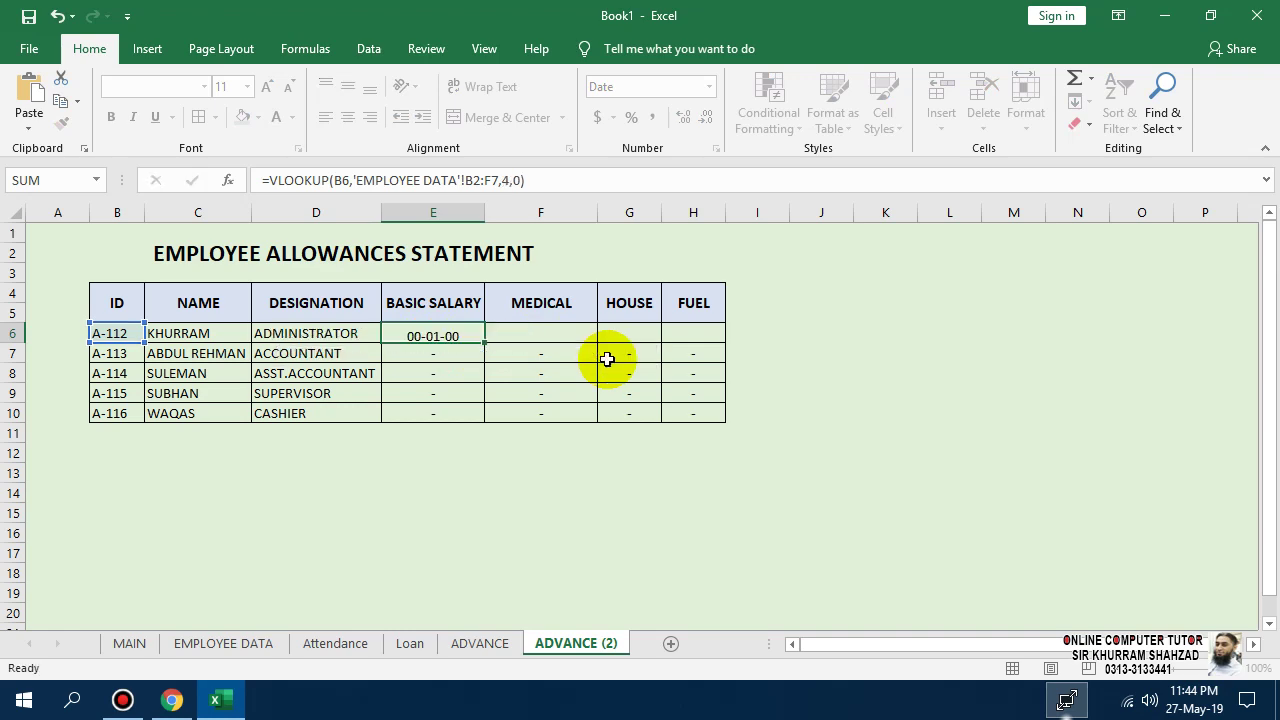
- Check the BASIC SALARY column's position on the EMPLOYEE DATA sheet and set the column index of the VLOOKUP in E6 to 5
{"action": "left_click", "coordinate": [425, 340]}
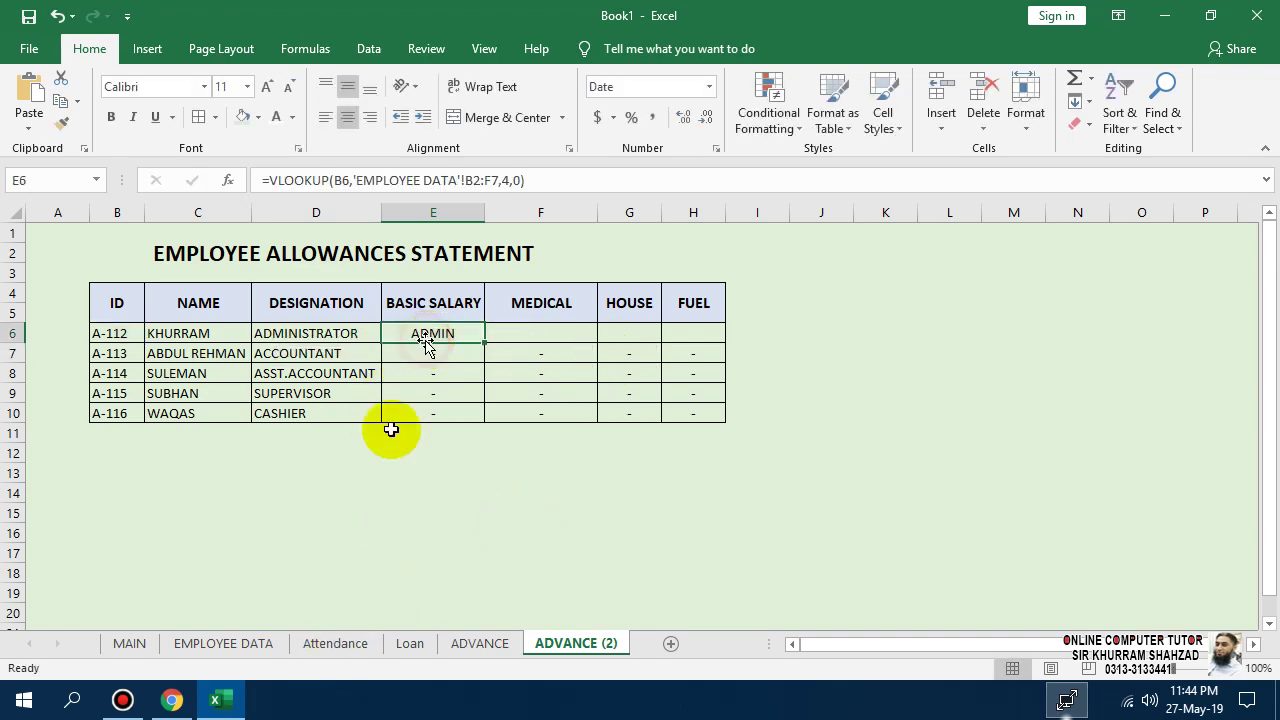
{"action": "left_click", "coordinate": [223, 643]}
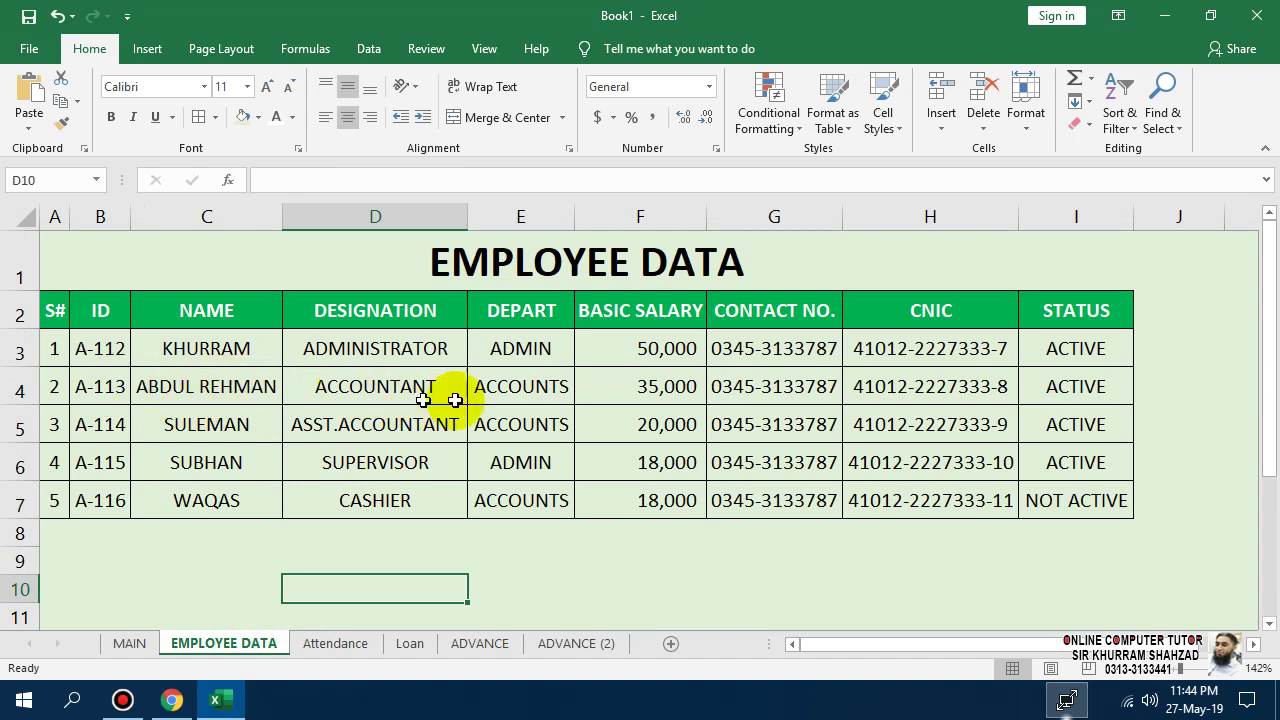
{"action": "double_click", "coordinate": [421, 596]}
{"action": "left_click", "coordinate": [472, 596]}
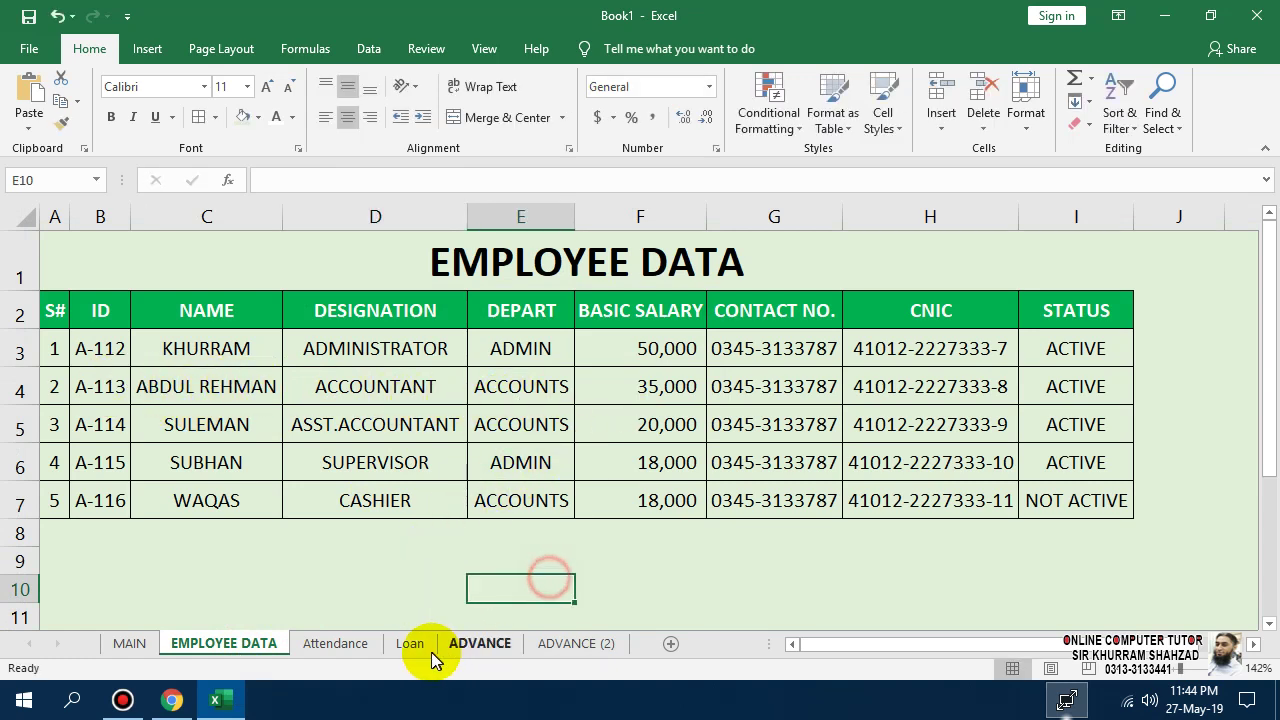
{"action": "left_click", "coordinate": [576, 643]}
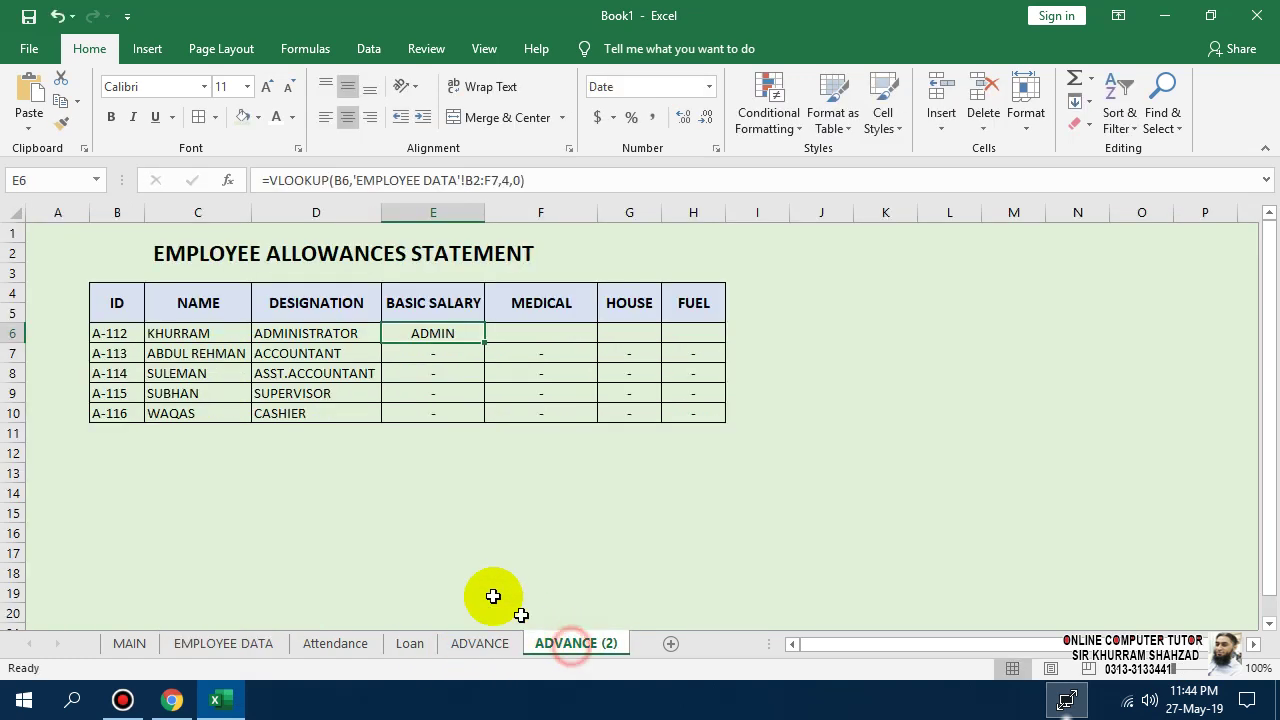
{"action": "double_click", "coordinate": [425, 334]}
{"action": "left_click", "coordinate": [509, 333]}
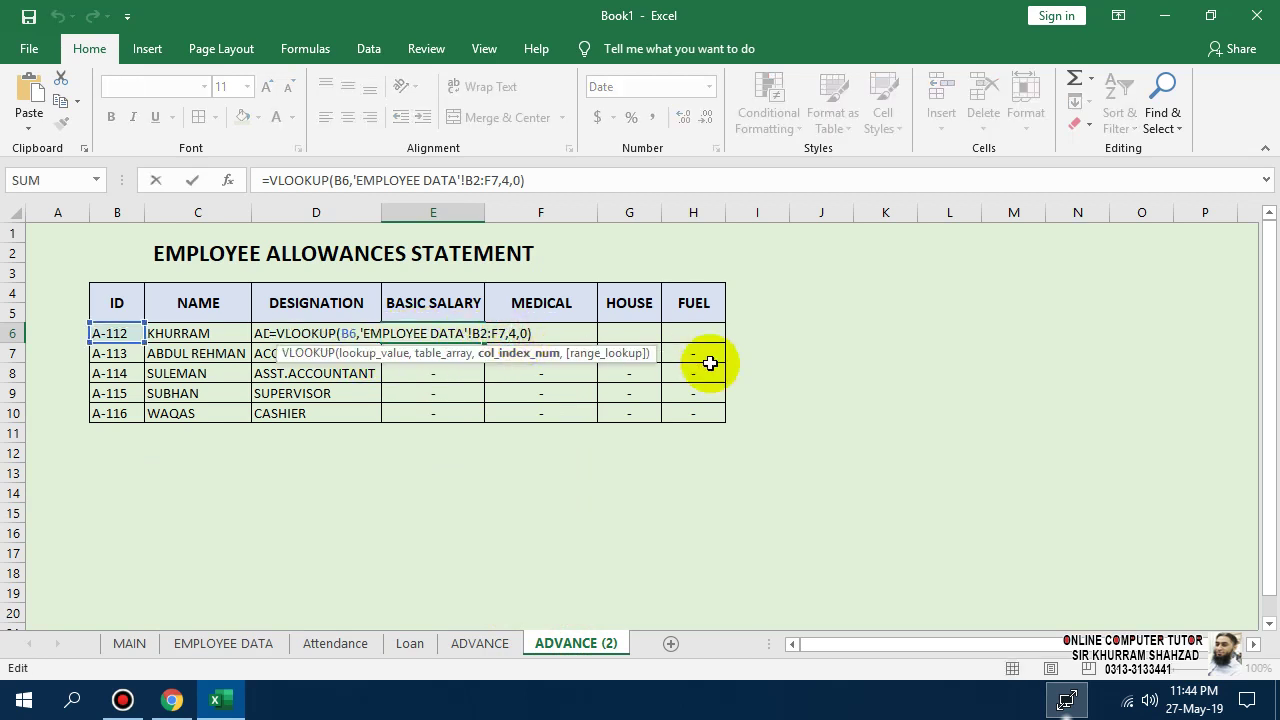
{"action": "key", "text": "Return"}
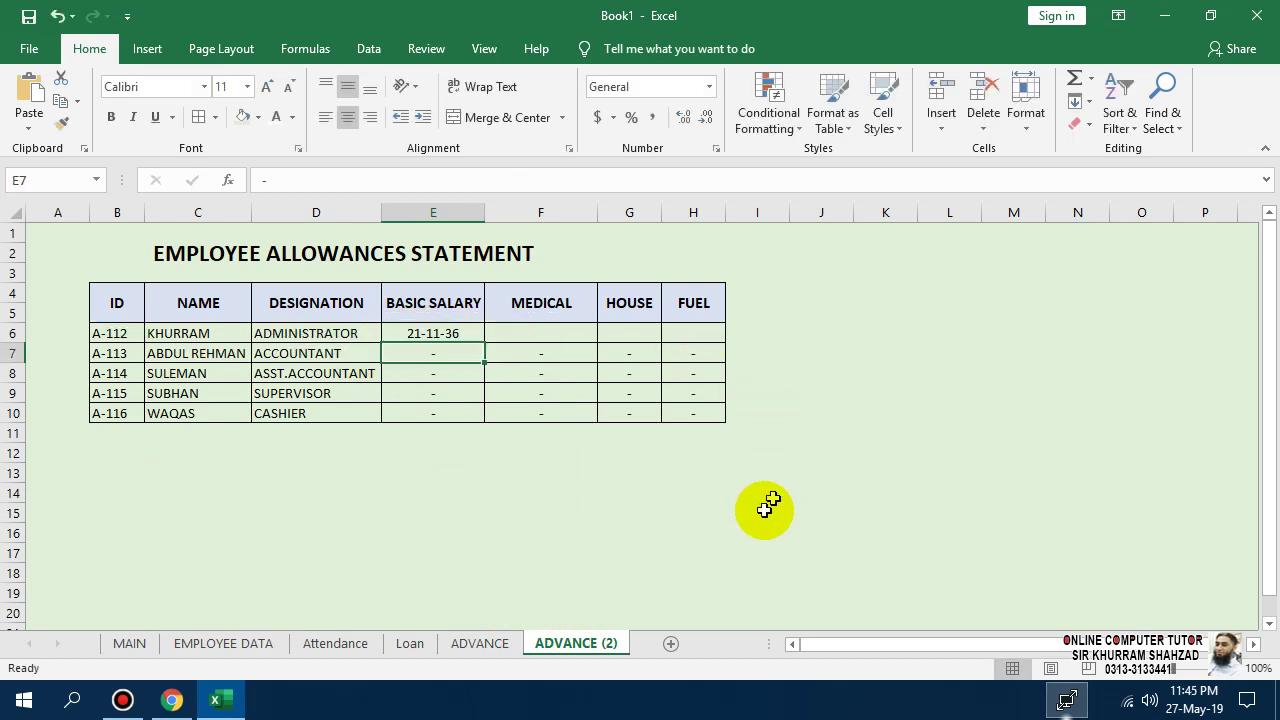
- Check on the EMPLOYEE DATA sheet which column of the lookup range holds BASIC SALARY, and return to the allowances statement
{"action": "left_click", "coordinate": [432, 333]}
{"action": "key", "text": "alt+Tab"}
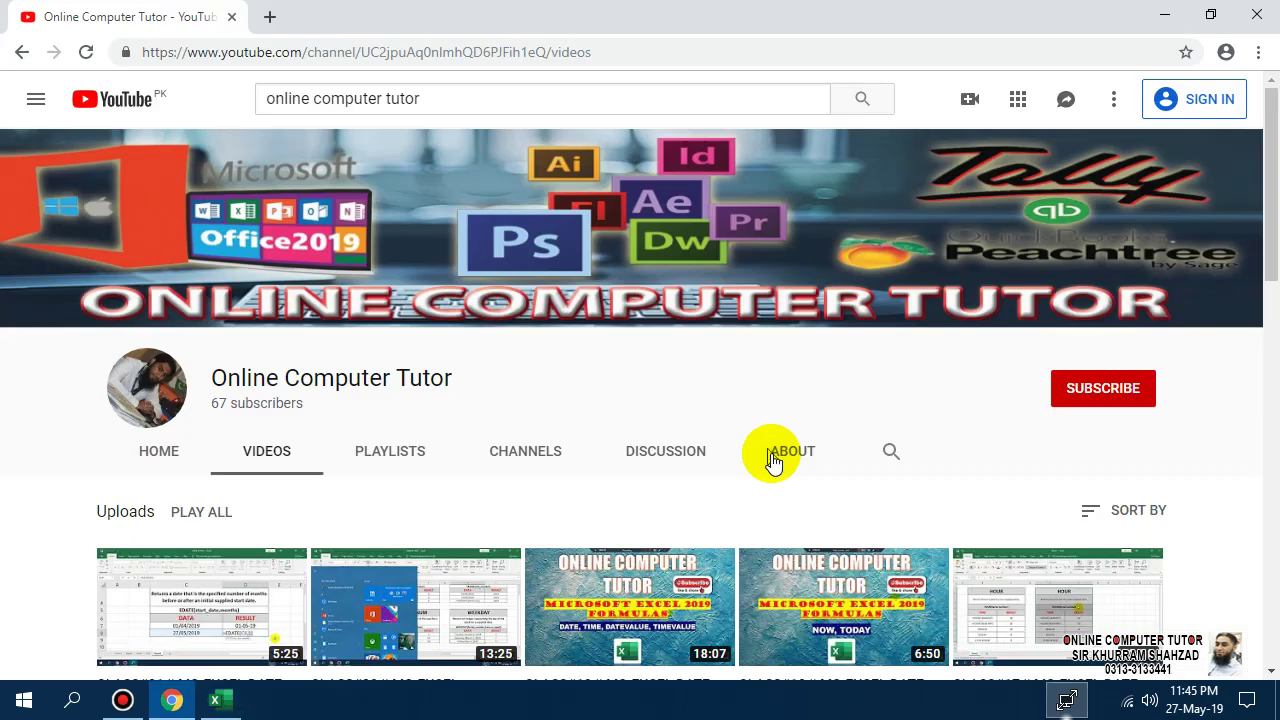
{"action": "key", "text": "alt+Tab"}
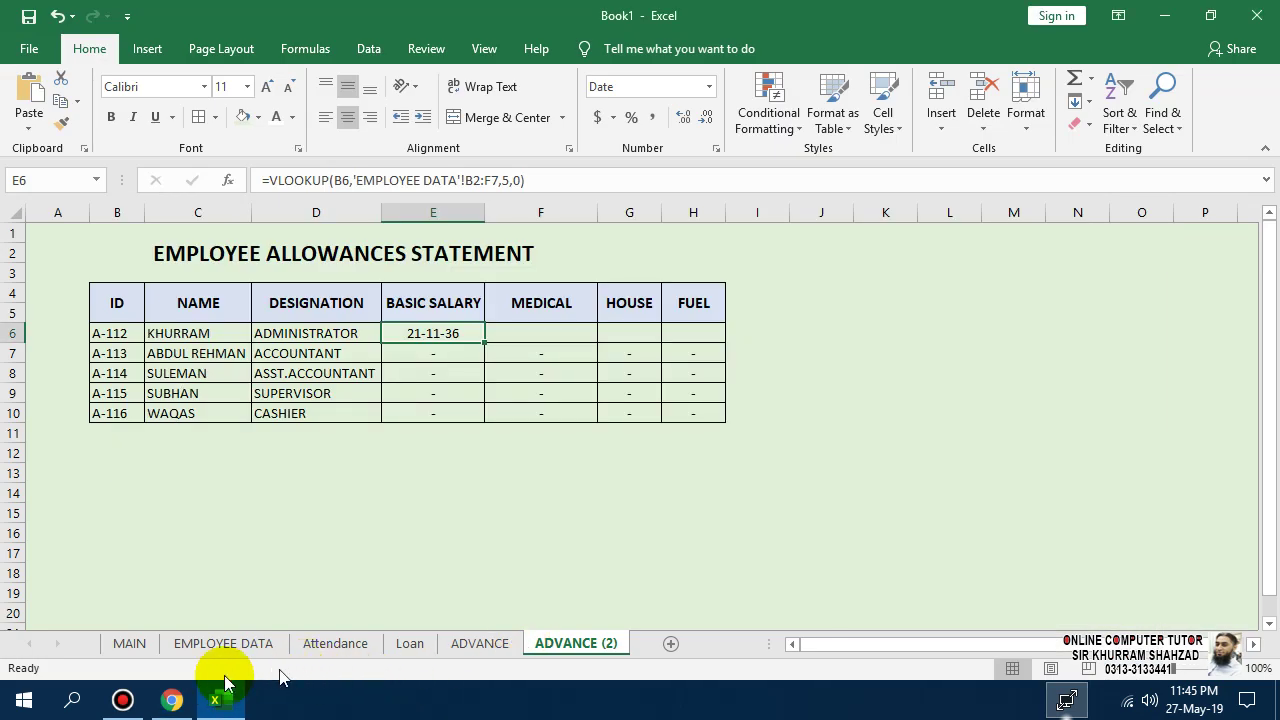
{"action": "left_click", "coordinate": [221, 644]}
{"action": "left_click", "coordinate": [618, 392]}
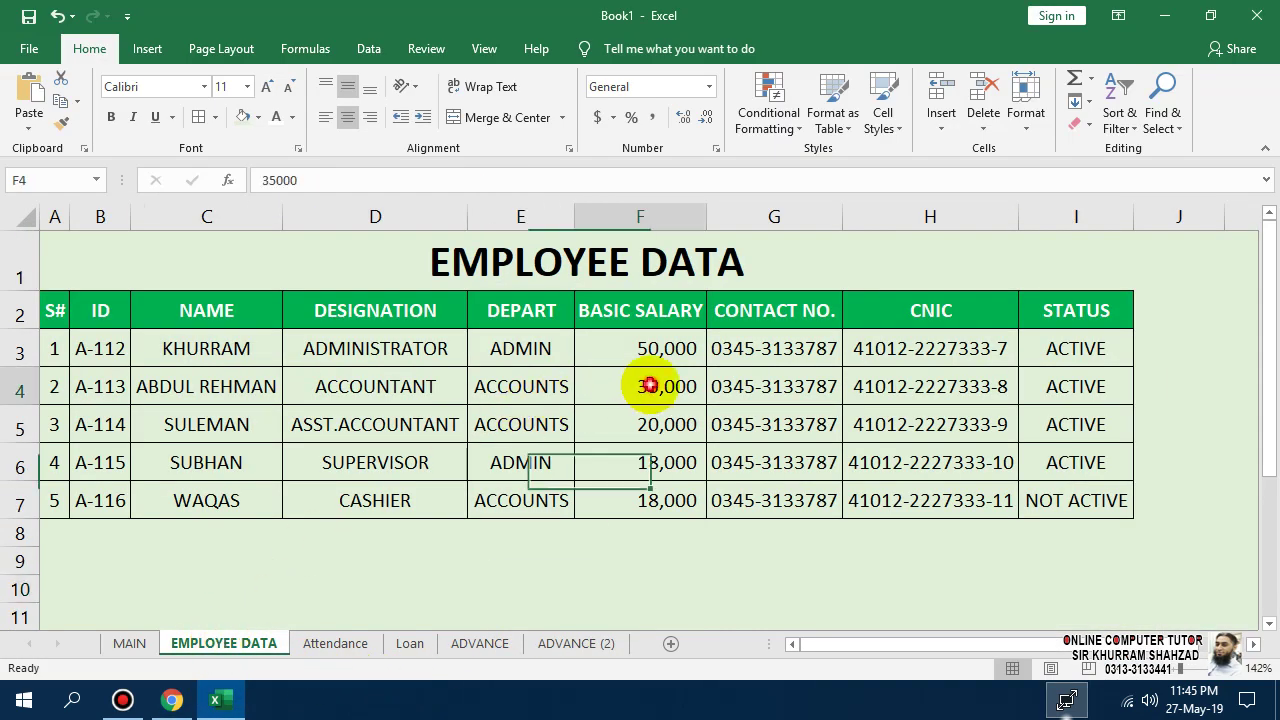
{"action": "left_click", "coordinate": [524, 398]}
{"action": "left_click", "coordinate": [390, 402]}
{"action": "left_click", "coordinate": [236, 422]}
{"action": "left_click", "coordinate": [100, 424]}
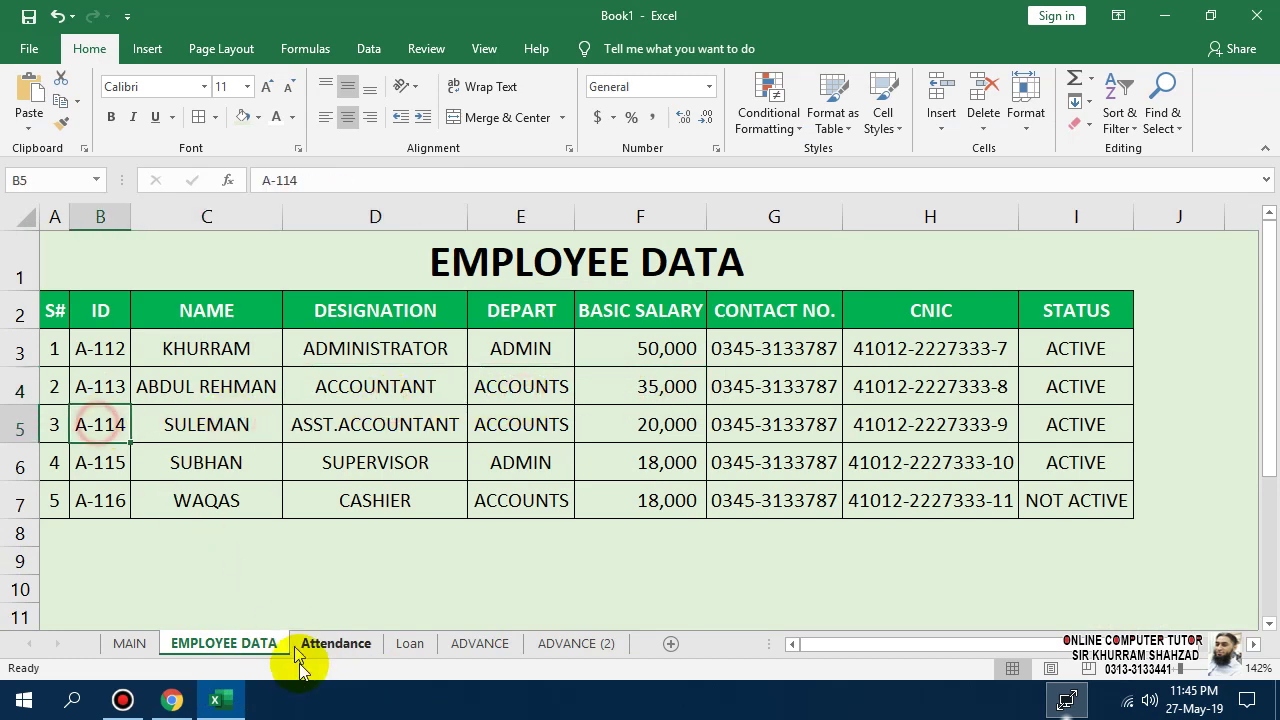
{"action": "left_click", "coordinate": [318, 644]}
{"action": "left_click", "coordinate": [568, 644]}
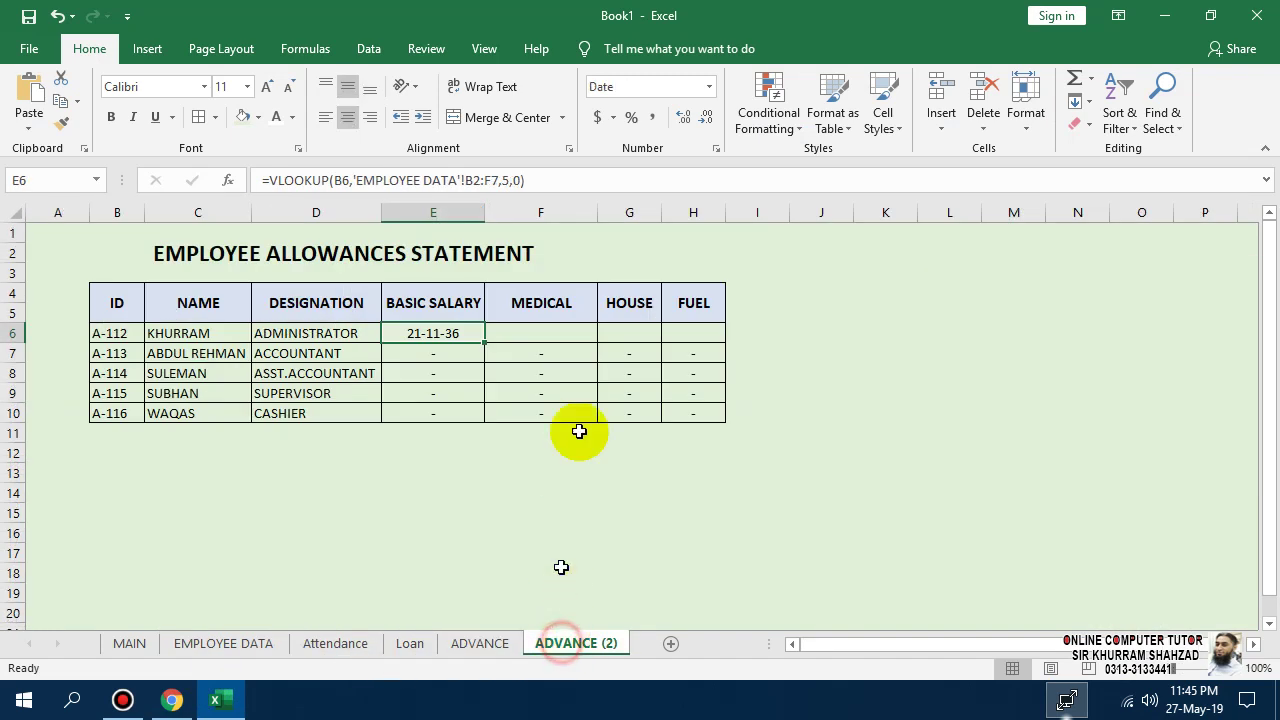
- Set the number format of E6 to General and fill its VLOOKUP formula down to E10
{"action": "left_click", "coordinate": [709, 86]}
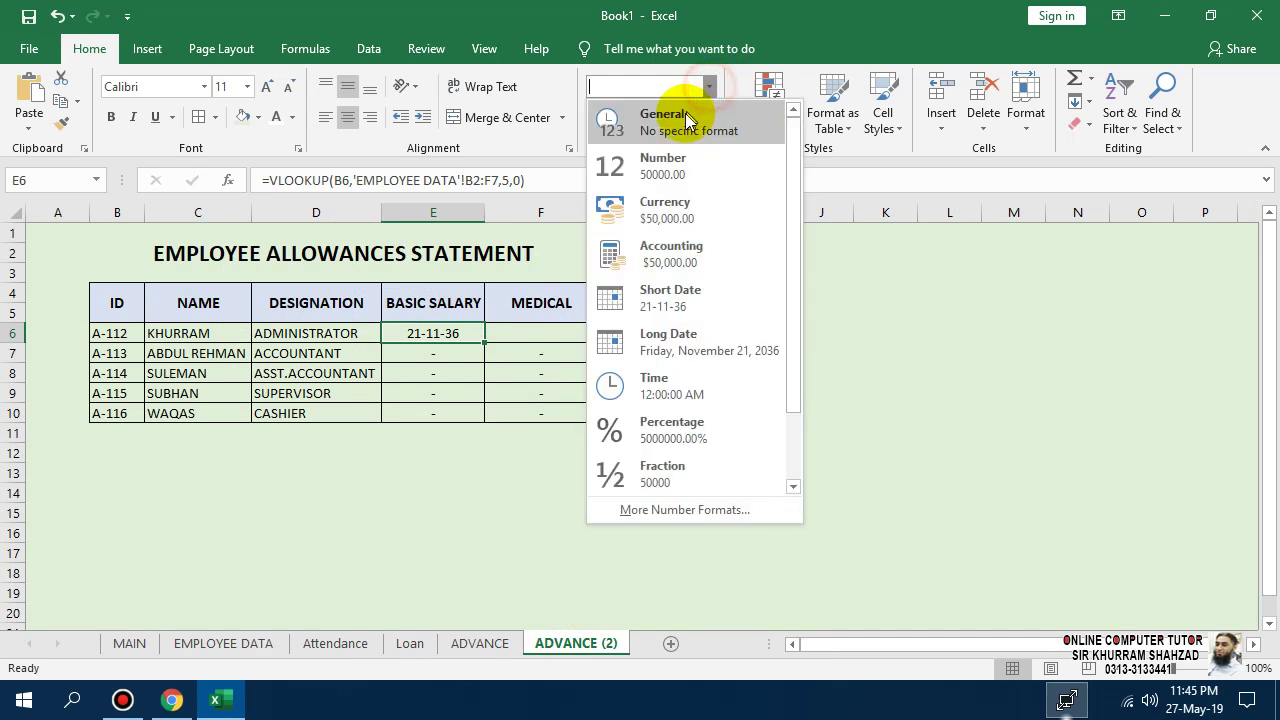
{"action": "left_click", "coordinate": [684, 115]}
{"action": "left_click_drag", "start_coordinate": [485, 343], "coordinate": [482, 421]}
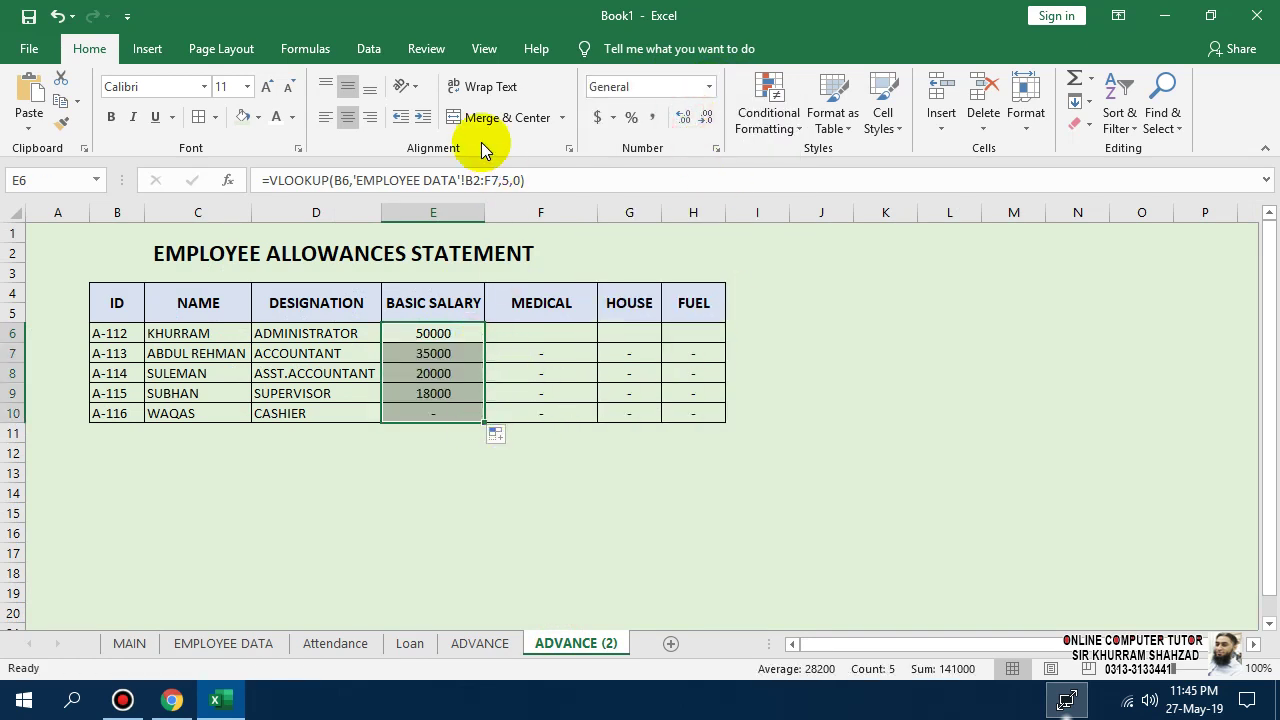
- Format the basic salaries in E6:E10 with the comma style and no decimal places
{"action": "left_click", "coordinate": [653, 118]}
{"action": "left_click", "coordinate": [708, 118]}
{"action": "left_click", "coordinate": [708, 118]}
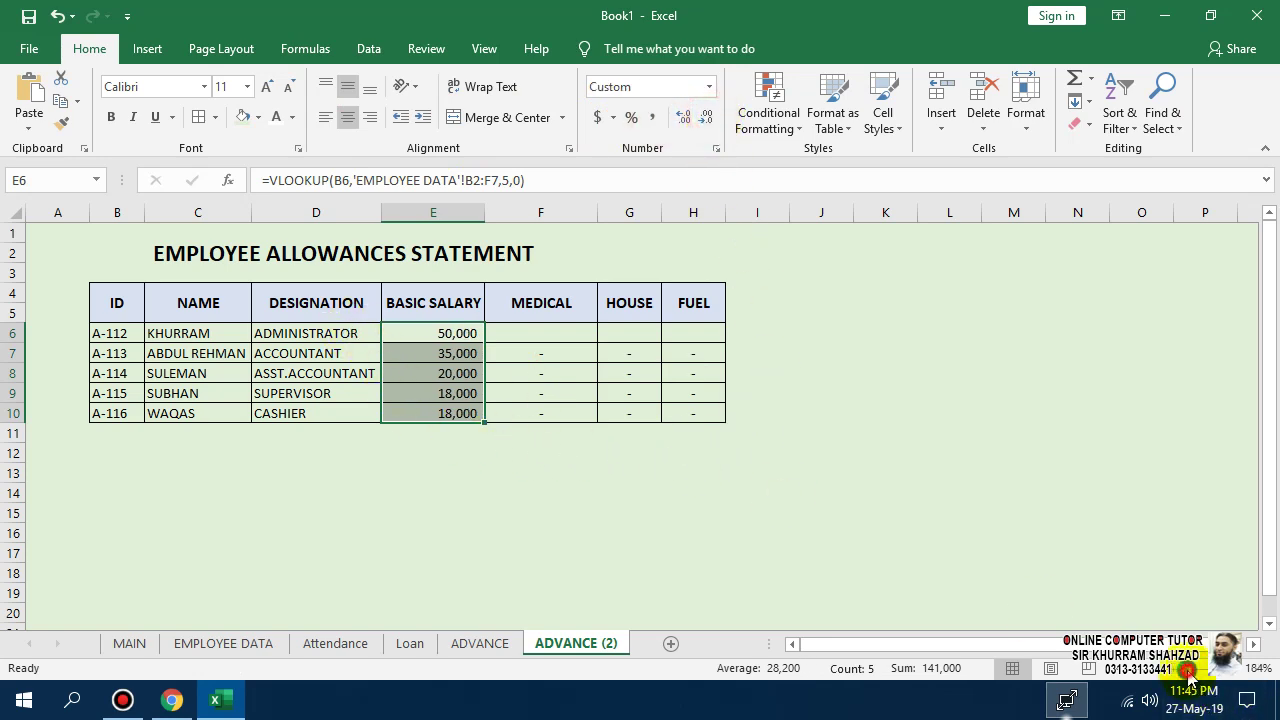
- Enter the formula =E6*5% in F6 under MEDICAL
{"action": "scroll", "coordinate": [906, 582], "scroll_direction": "up", "scroll_amount": 5}
{"action": "left_click", "coordinate": [913, 403]}
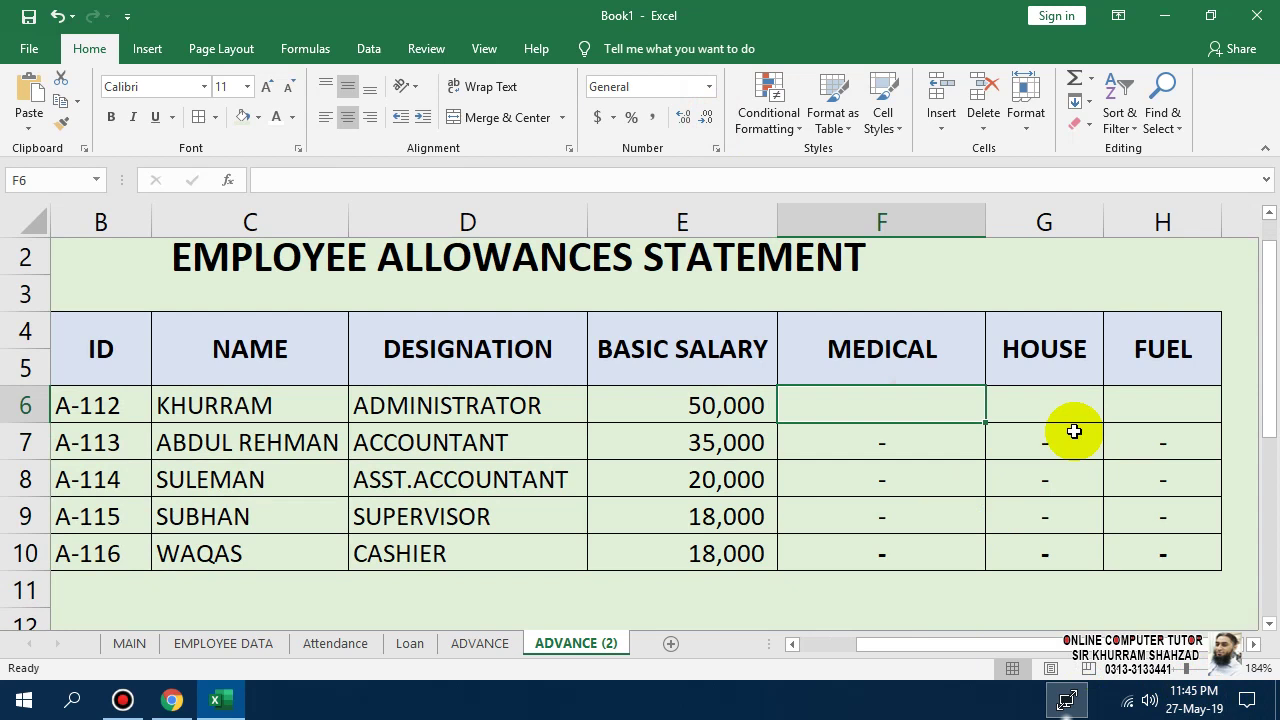
{"action": "type", "text": "="}
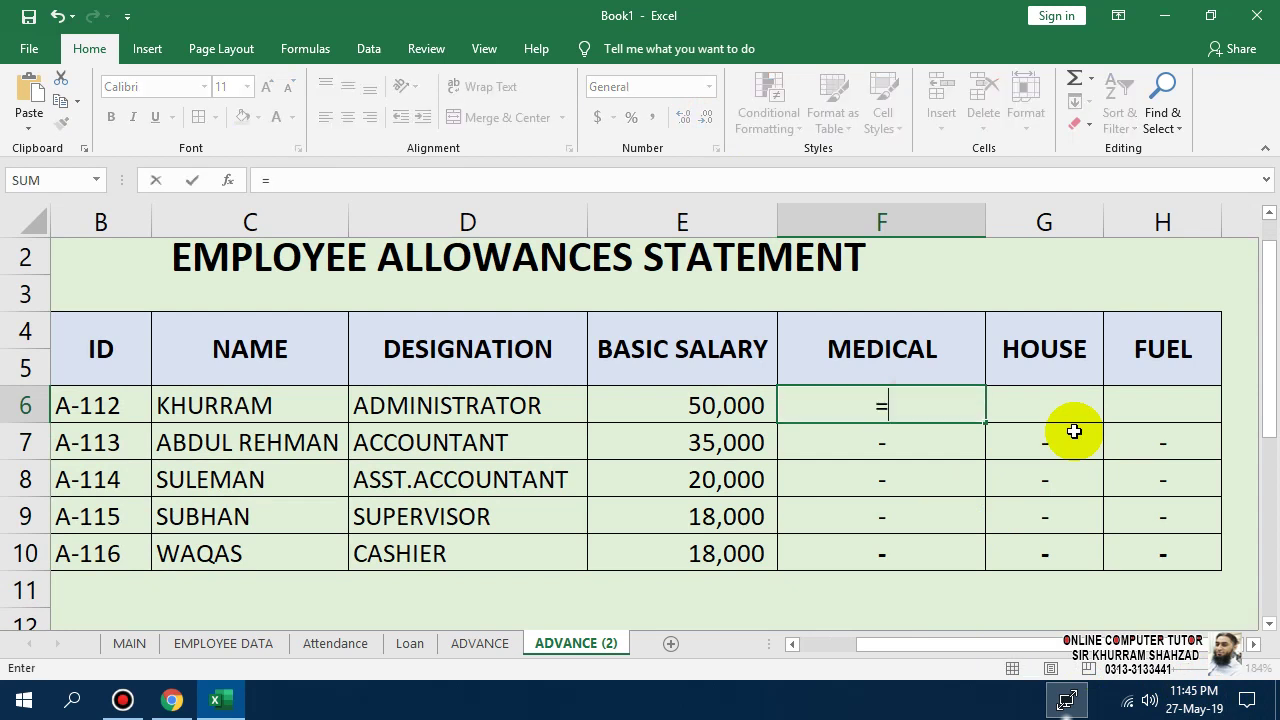
{"action": "key", "text": "Left"}
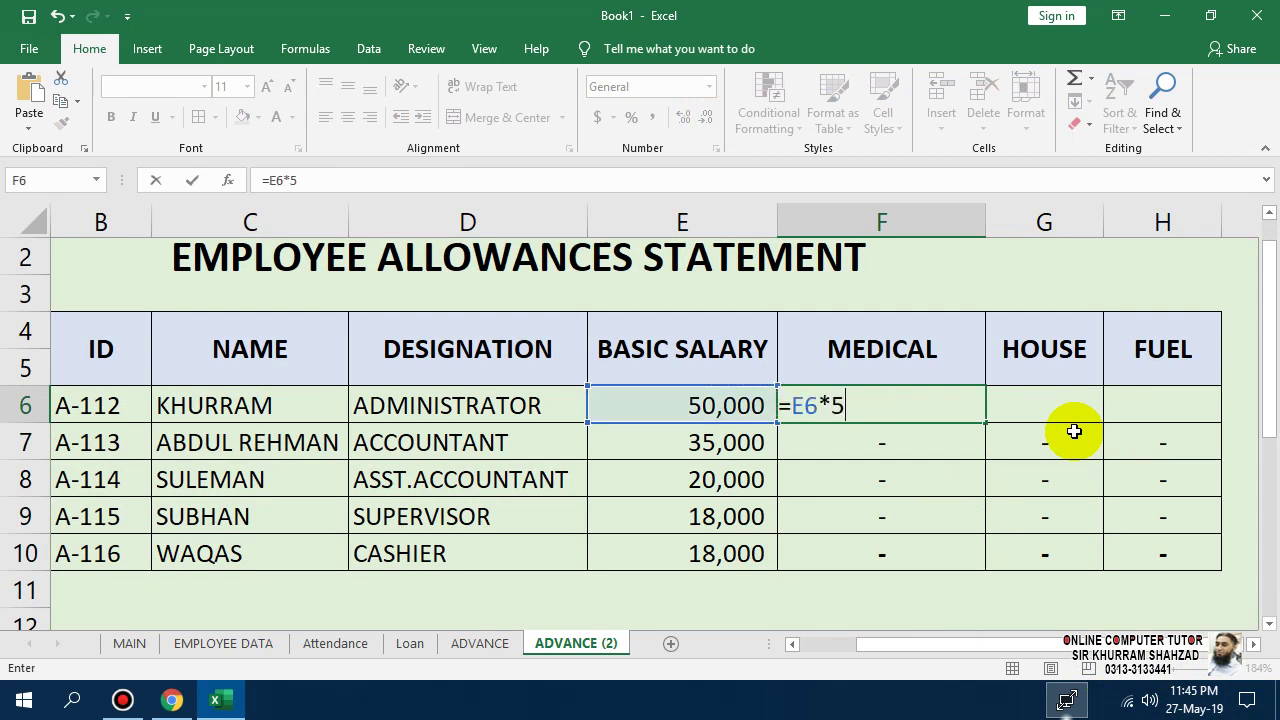
{"action": "key", "text": "Return"}
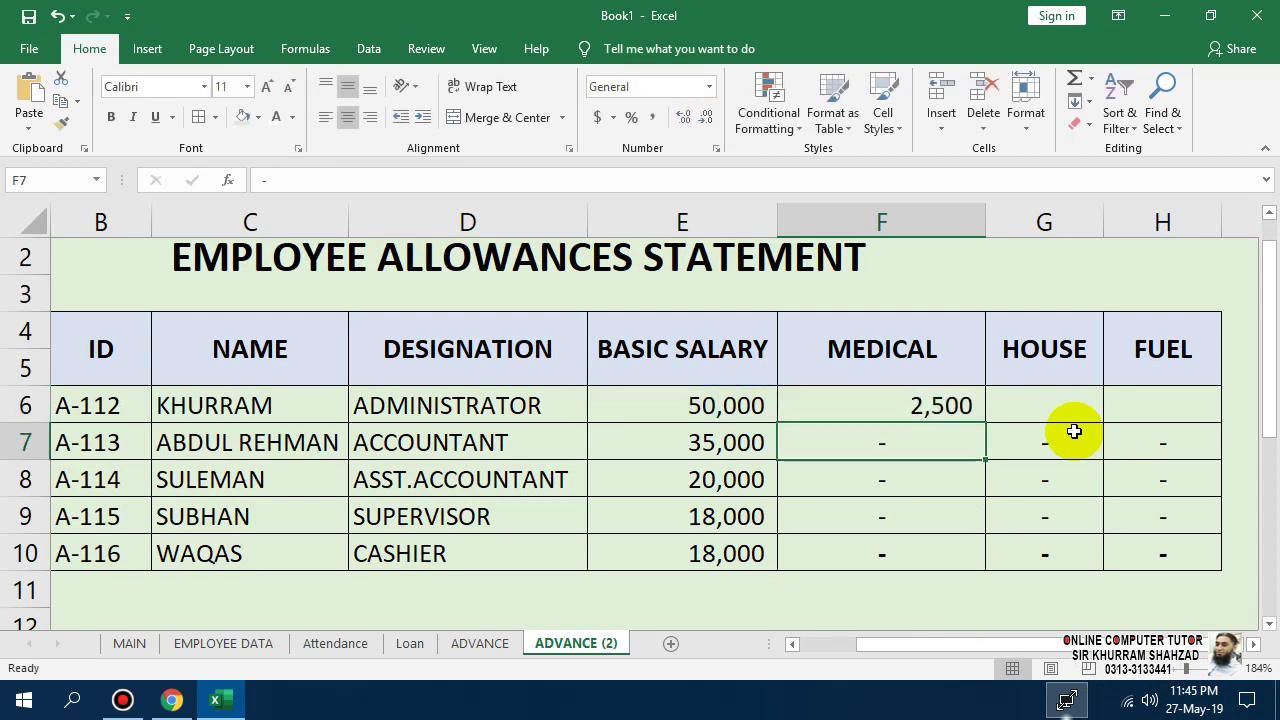
{"action": "left_click", "coordinate": [1073, 431]}
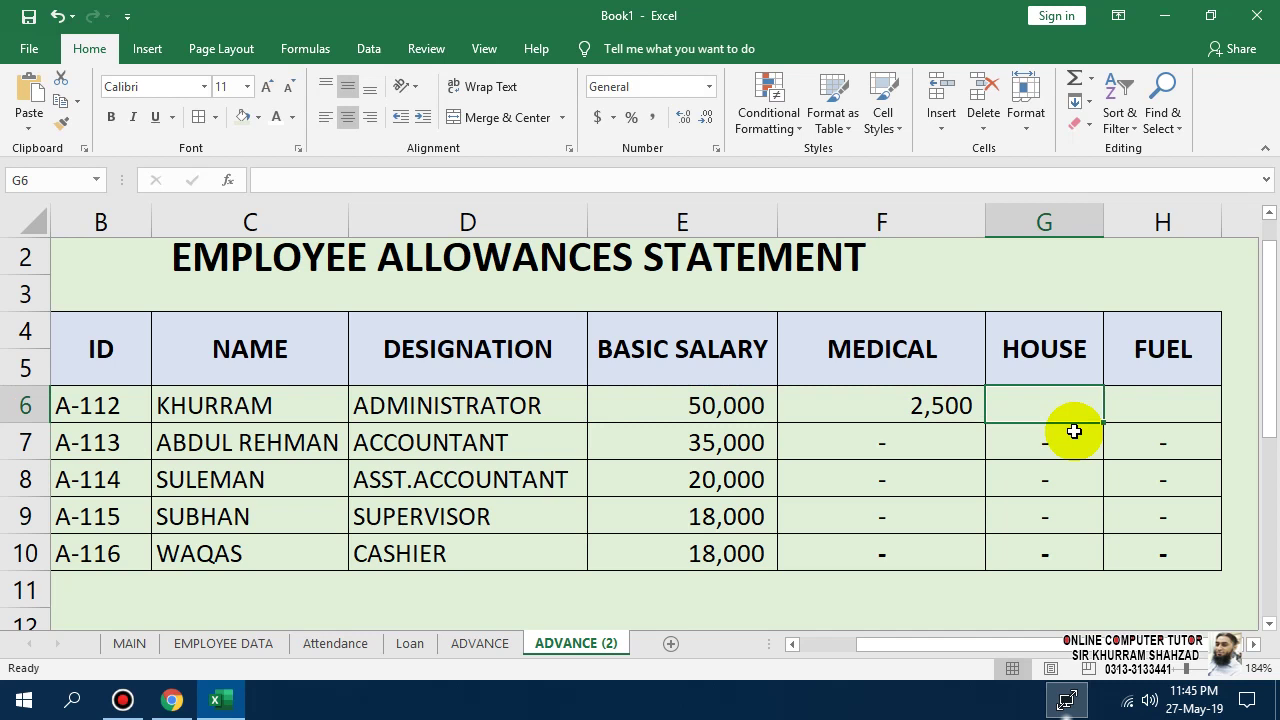
- Replace the formula in F6 with an IF function whose logical test is E6>=50000
{"action": "key", "text": "Left"}
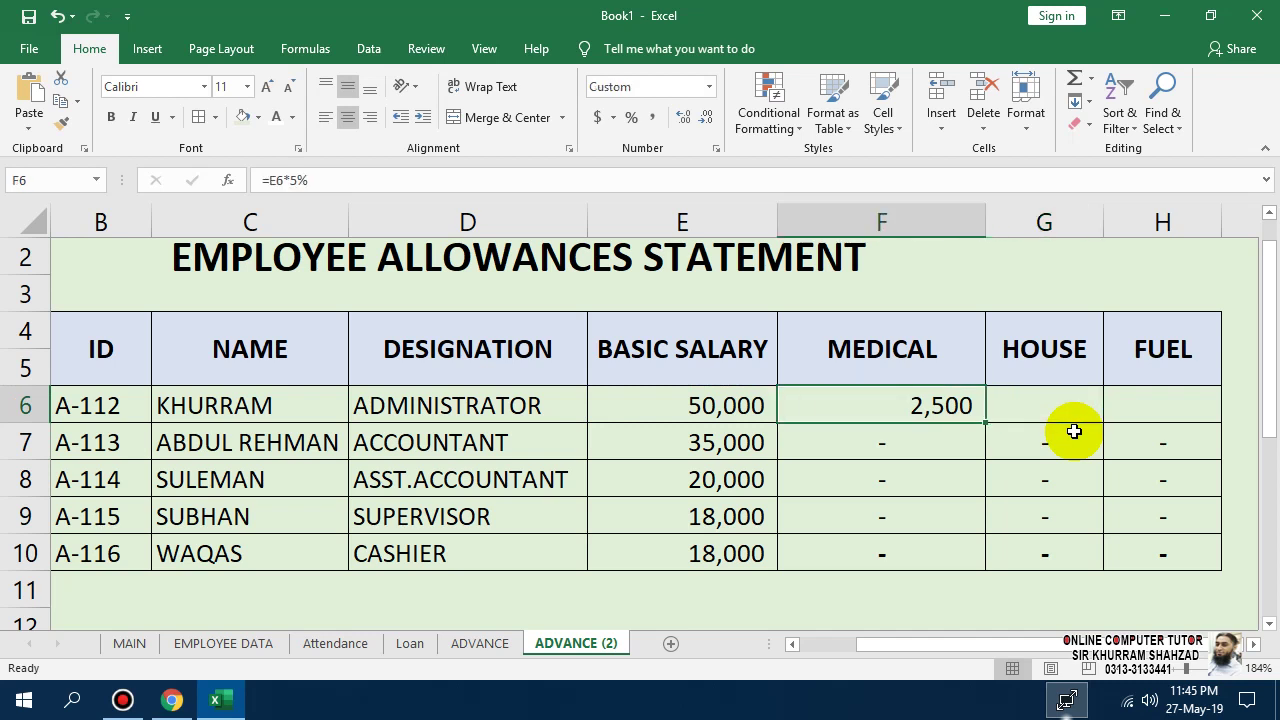
{"action": "type", "text": "="}
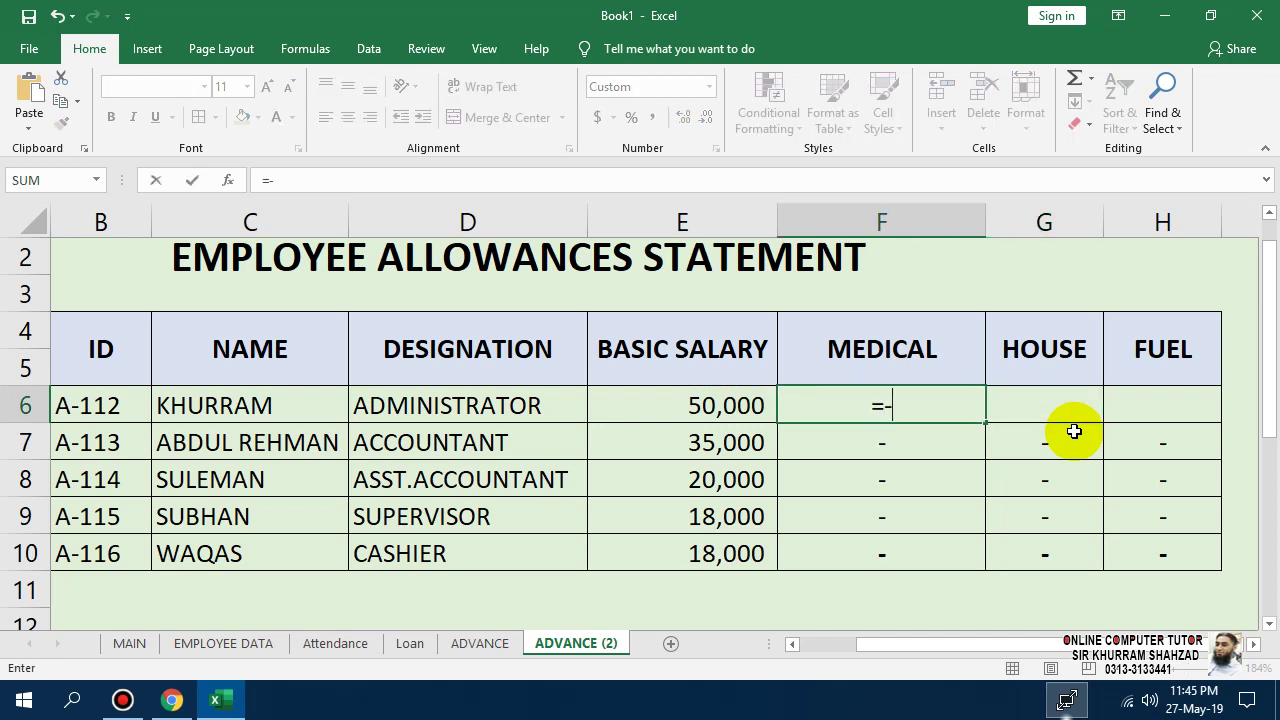
{"action": "type", "text": "IF("}
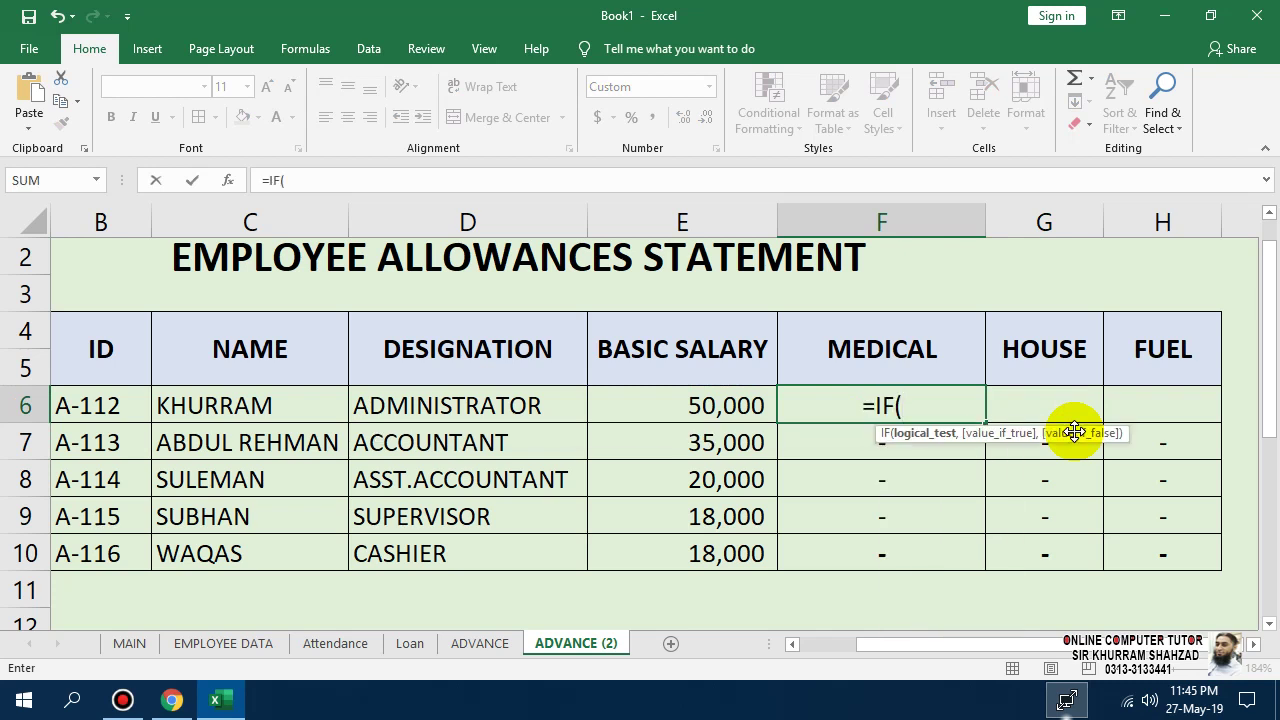
{"action": "key", "text": "Left"}
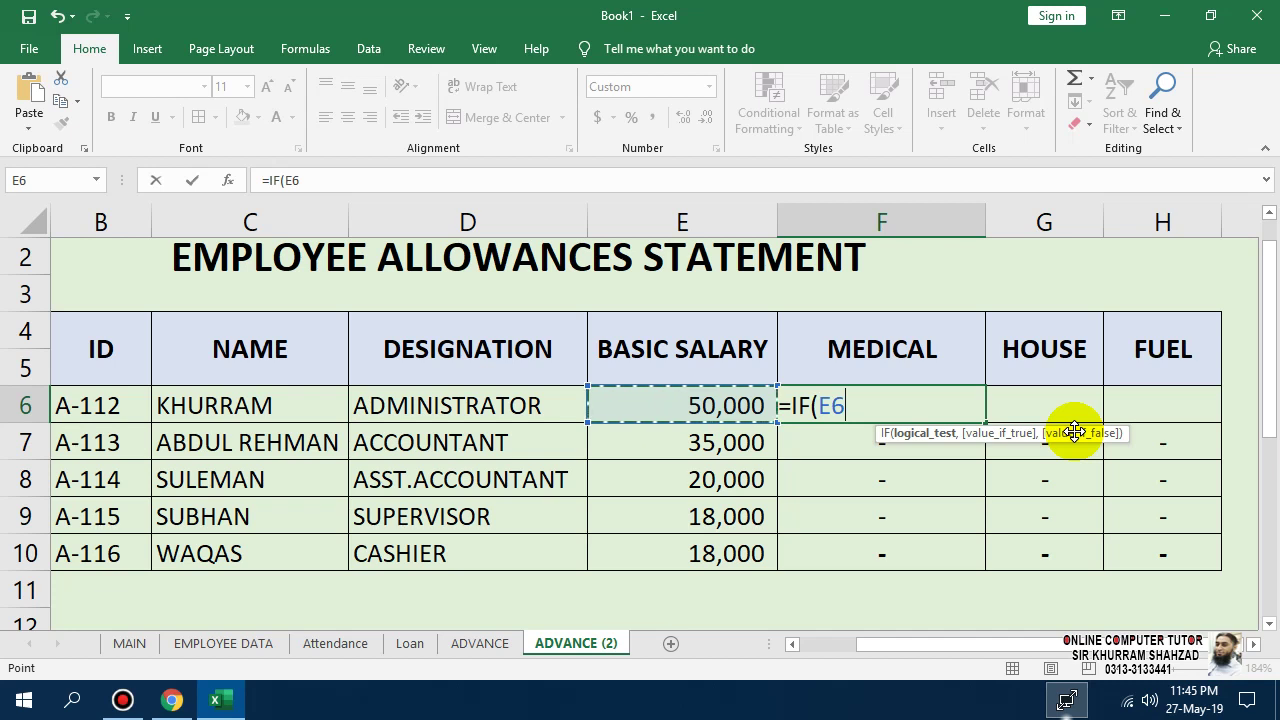
{"action": "type", "text": ">=5000"}
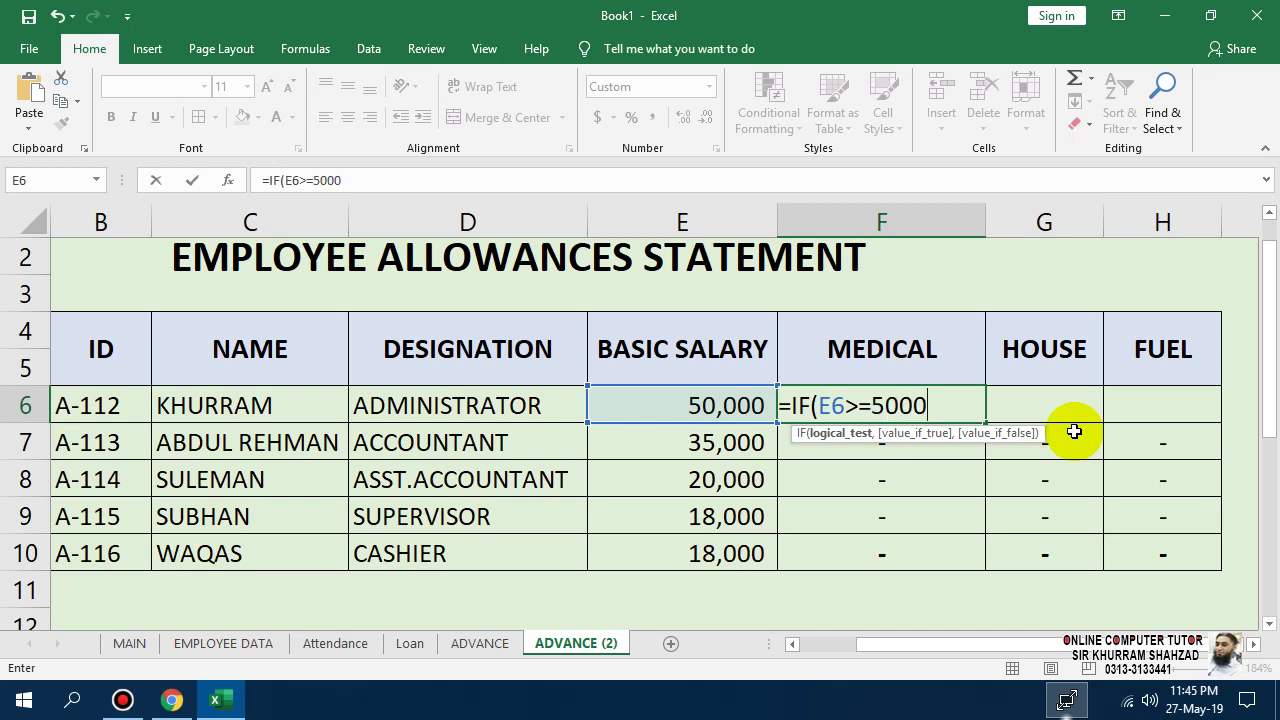
{"action": "type", "text": "0,"}
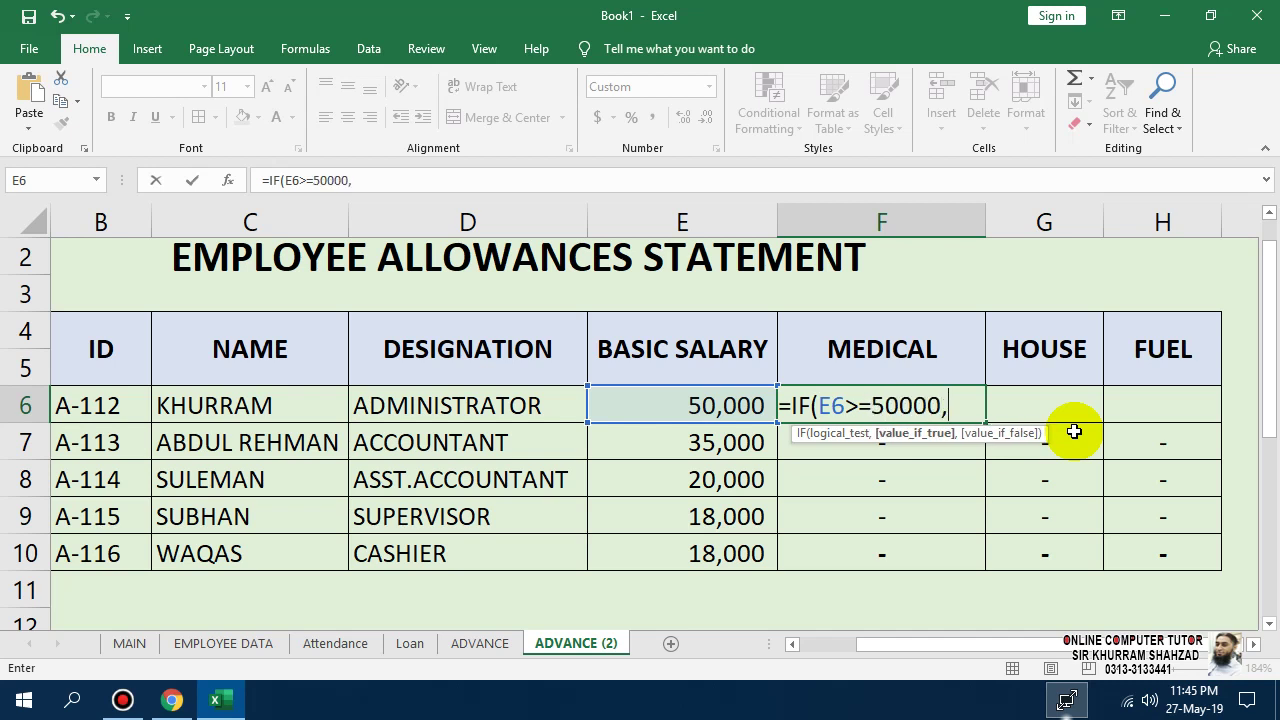
{"action": "type", "text": "\""}
{"action": "left_click", "coordinate": [1074, 433]}
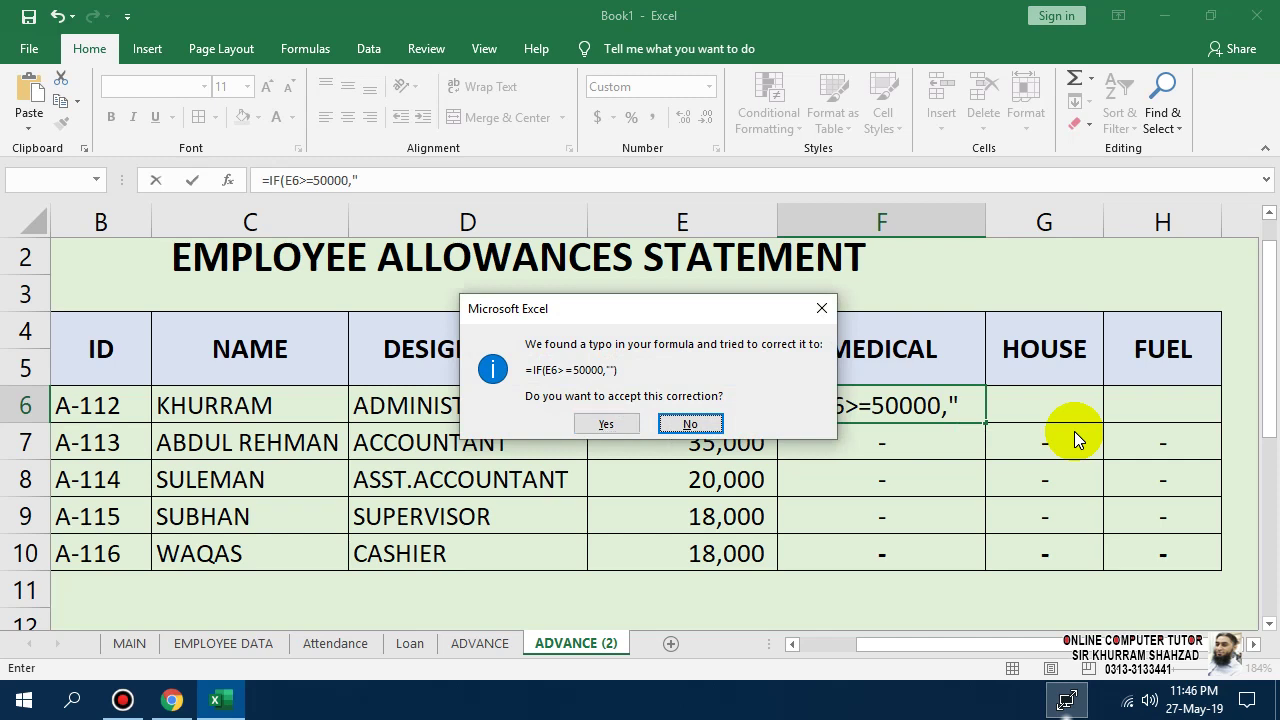
{"action": "left_click", "coordinate": [706, 428]}
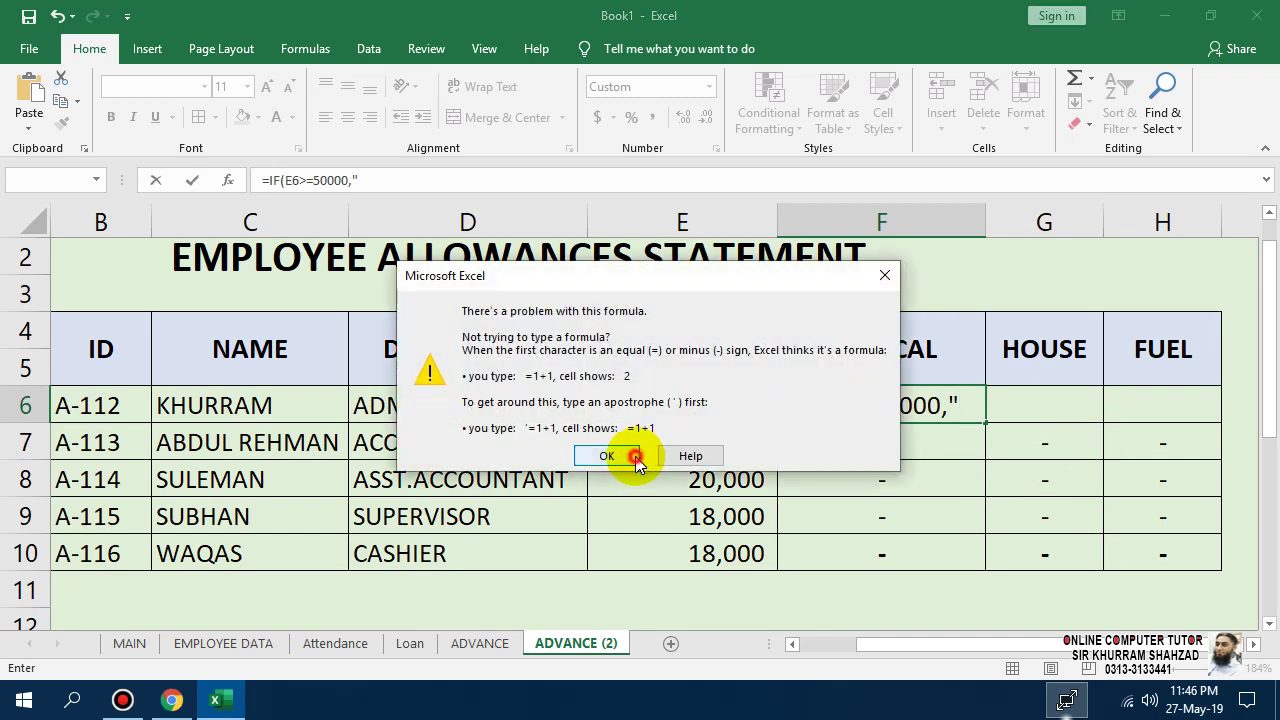
{"action": "left_click", "coordinate": [634, 457]}
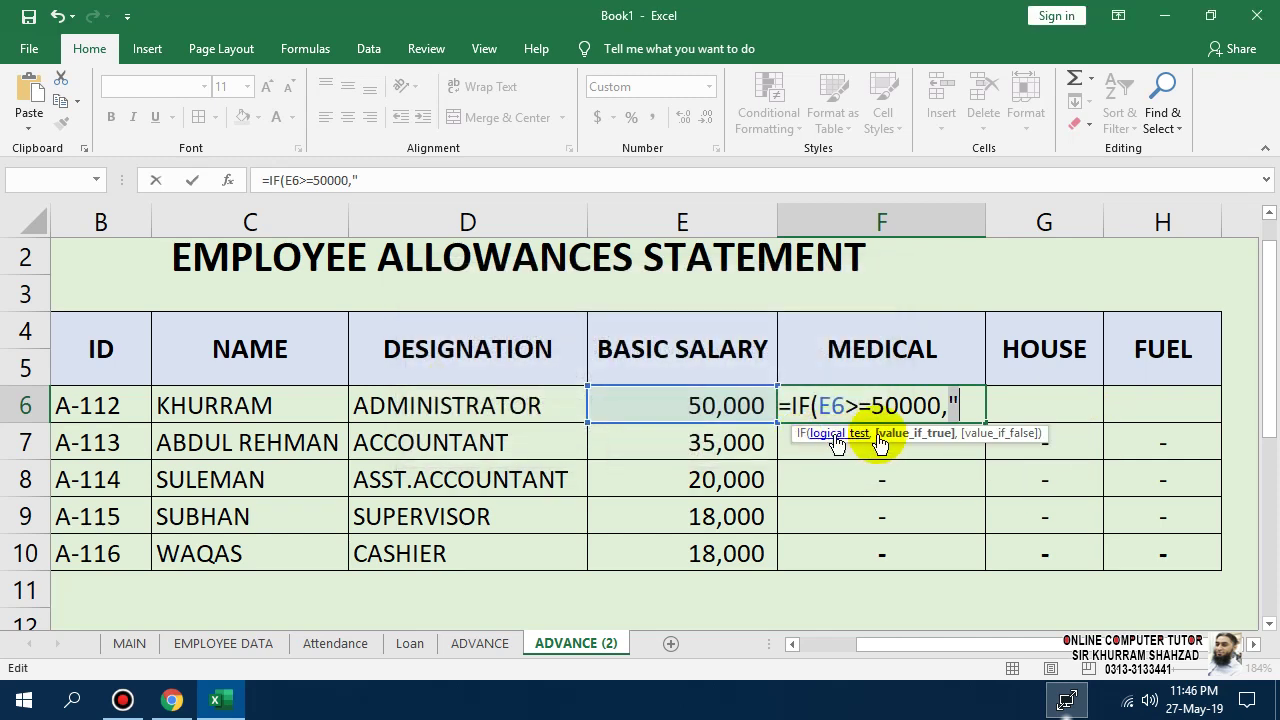
- Complete the IF formula in F6 with E6*5% as the true value and E6*3.5% as the false value
{"action": "left_click", "coordinate": [737, 400]}
{"action": "type", "text": "*"}
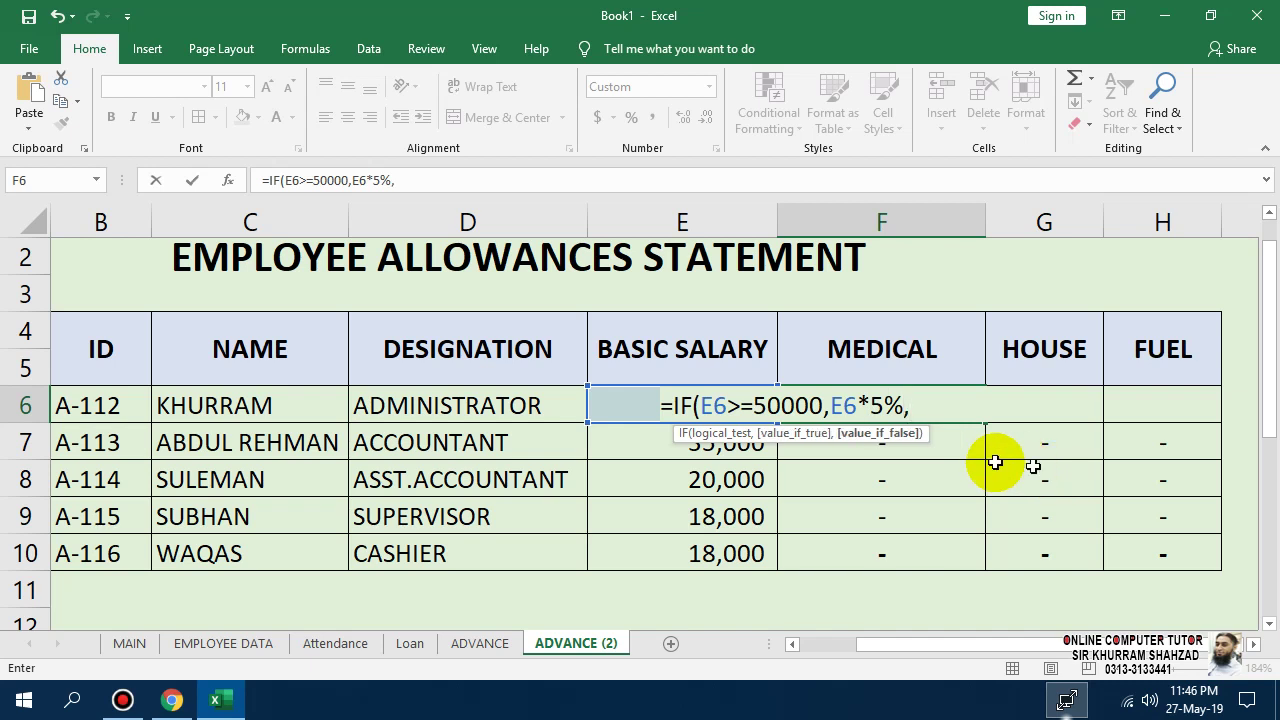
{"action": "left_click", "coordinate": [745, 476]}
{"action": "key", "text": "Up"}
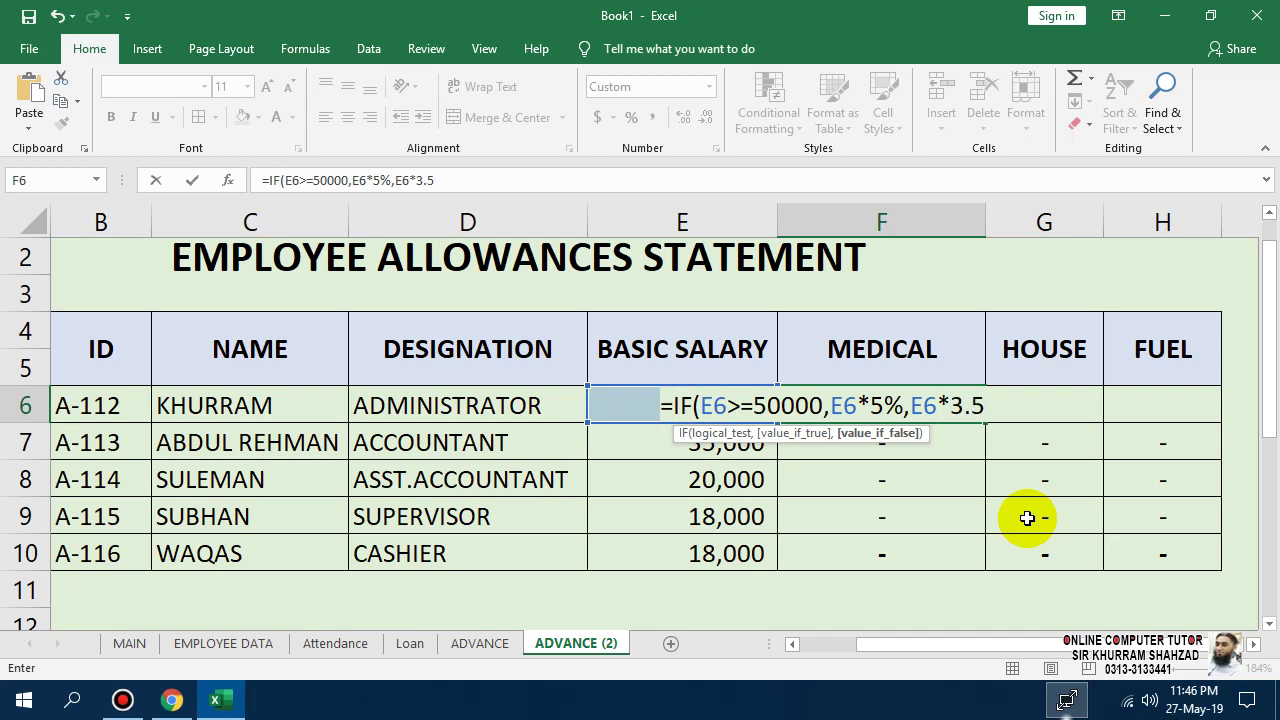
{"action": "type", "text": "*3.5%)"}
{"action": "key", "text": "Return"}
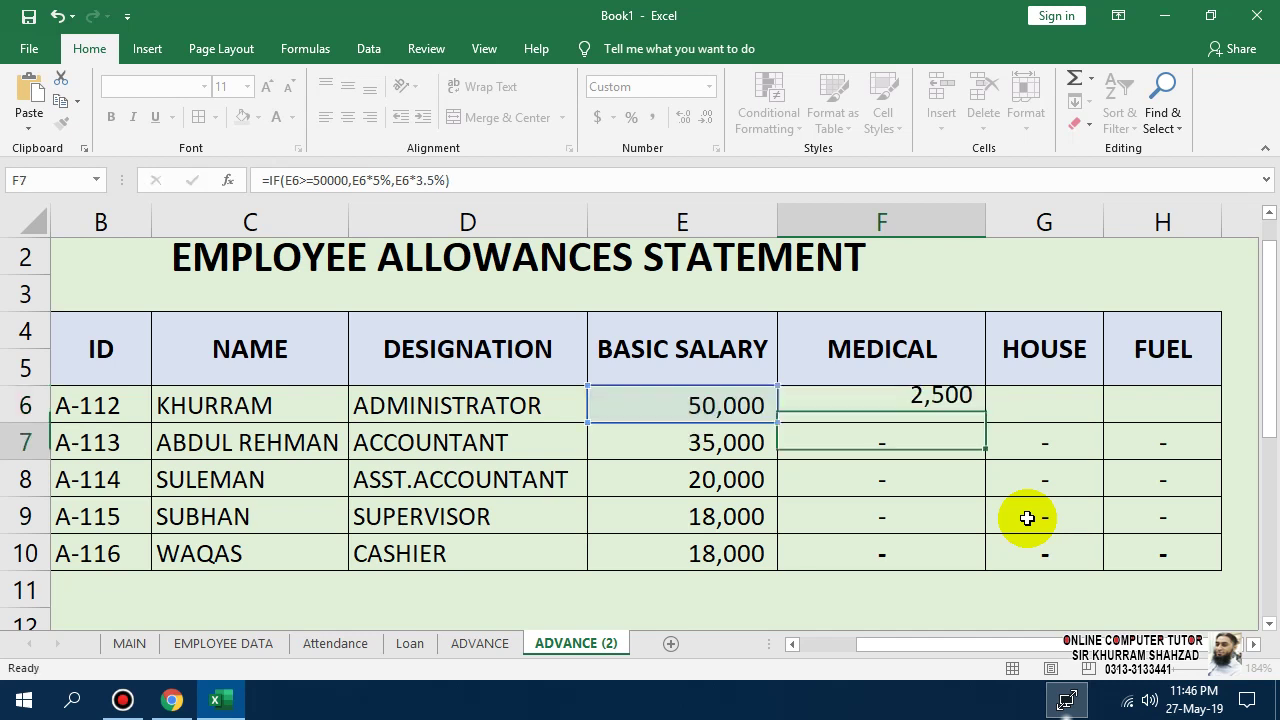
- Fill the MEDICAL formula from F6 down to F10
{"action": "left_click", "coordinate": [944, 365]}
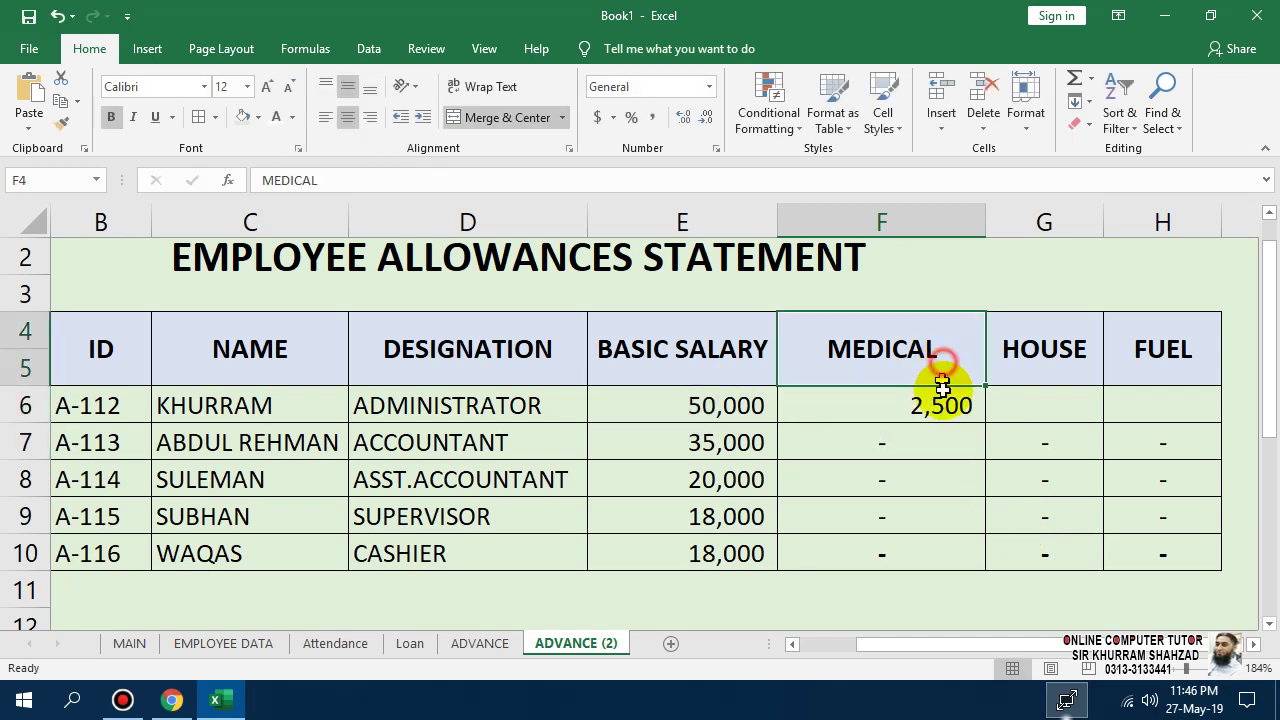
{"action": "left_click", "coordinate": [950, 410]}
{"action": "left_click_drag", "start_coordinate": [985, 421], "coordinate": [990, 562]}
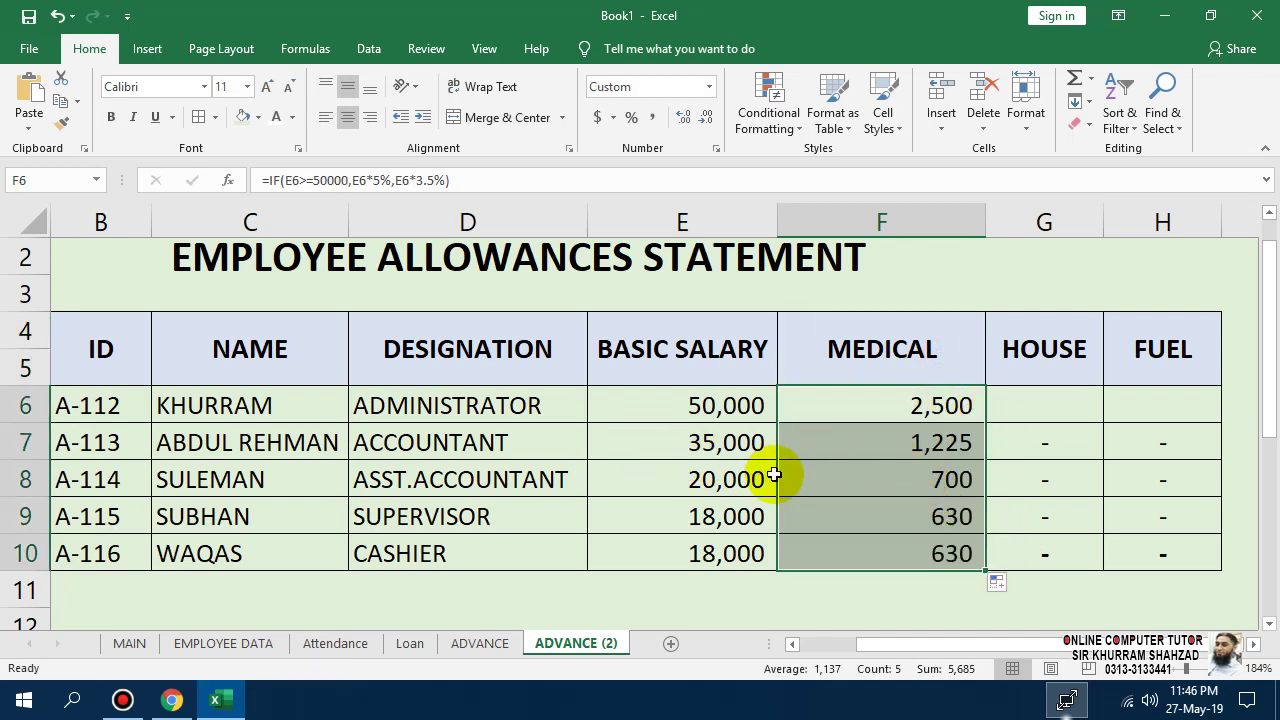
- Copy the IF formula text from F6 into G6 under HOUSE, keeping its references to E6
{"action": "left_click", "coordinate": [868, 414]}
{"action": "double_click", "coordinate": [868, 414]}
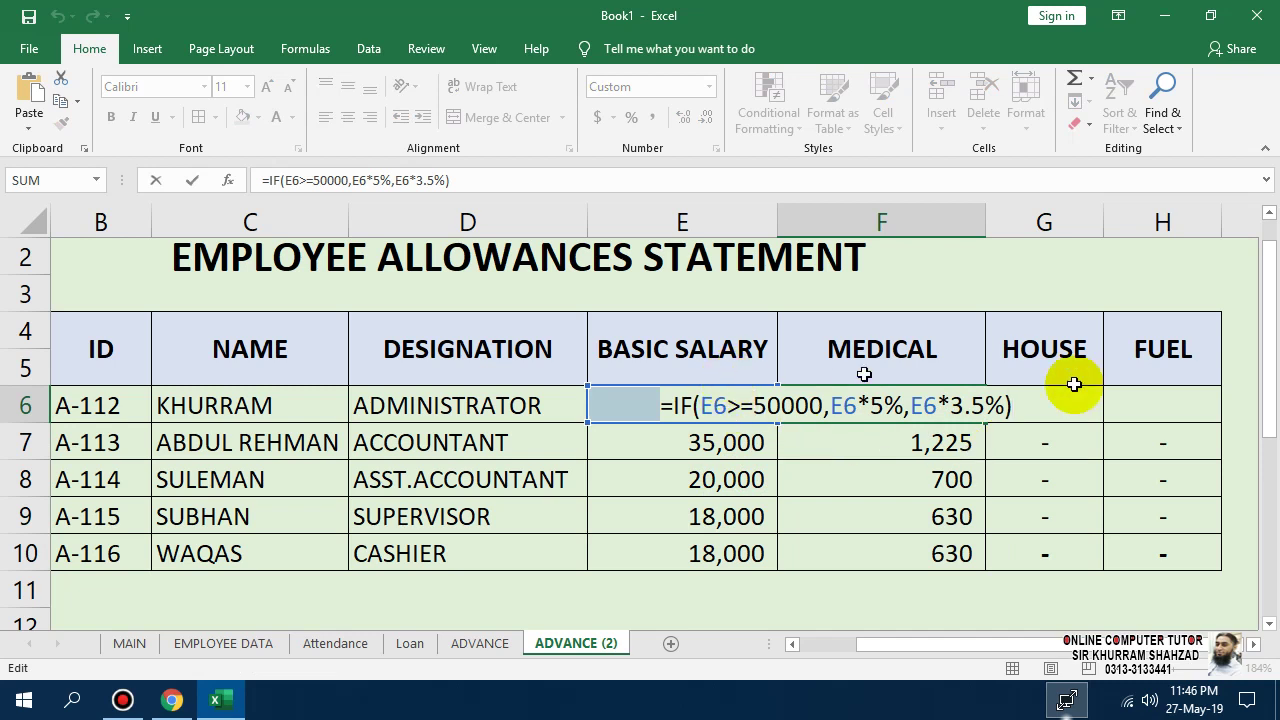
{"action": "left_click_drag", "start_coordinate": [1014, 403], "coordinate": [658, 412]}
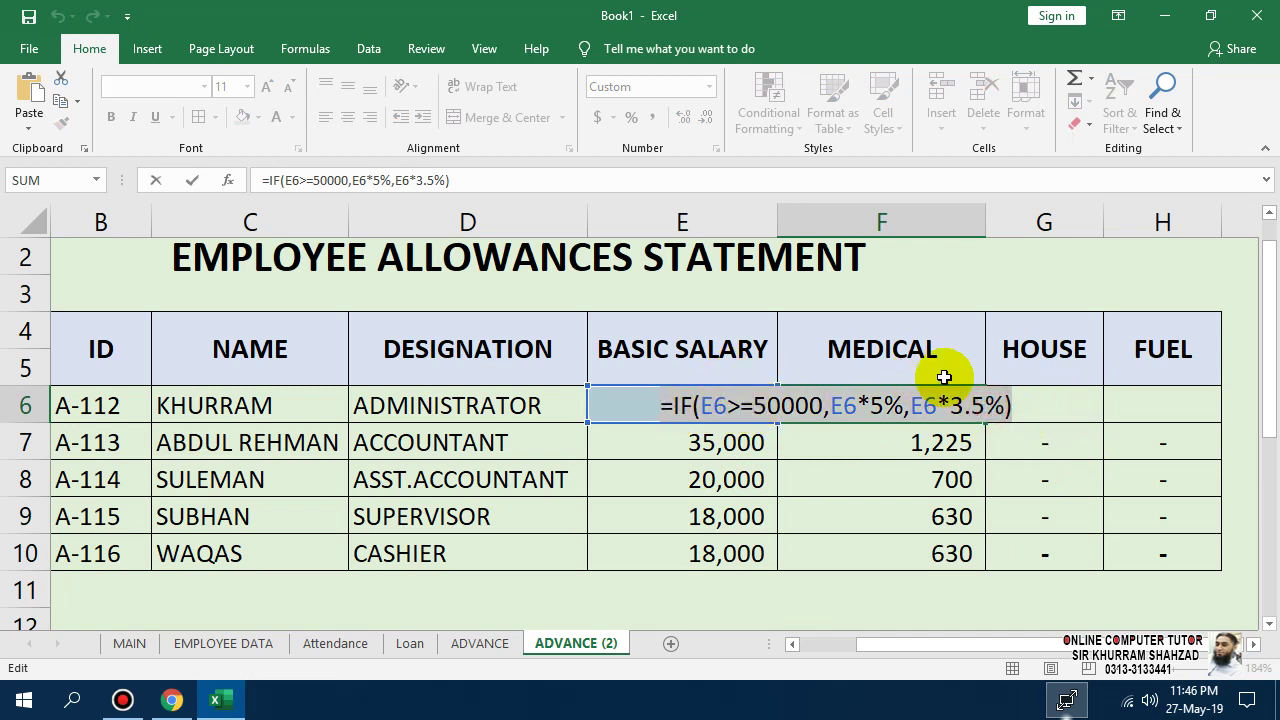
{"action": "key", "text": "Escape"}
{"action": "left_click", "coordinate": [1054, 410]}
{"action": "double_click", "coordinate": [1047, 413]}
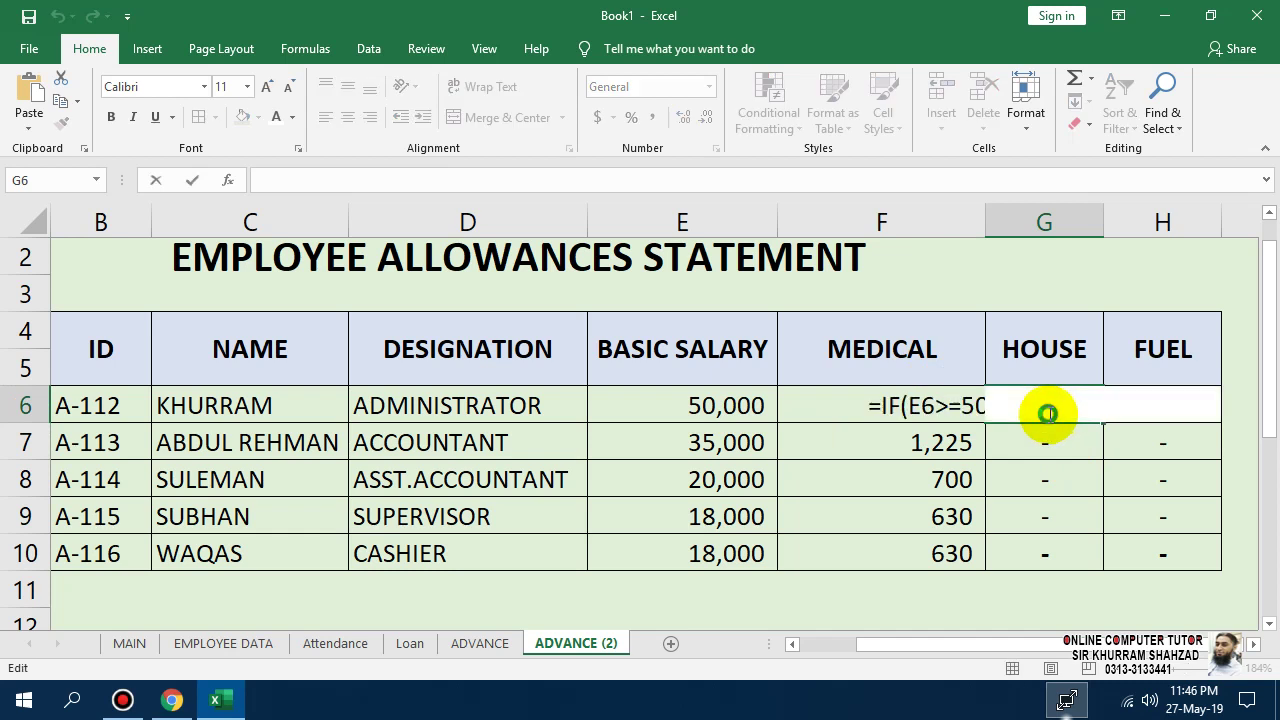
{"action": "key", "text": "ctrl+v"}
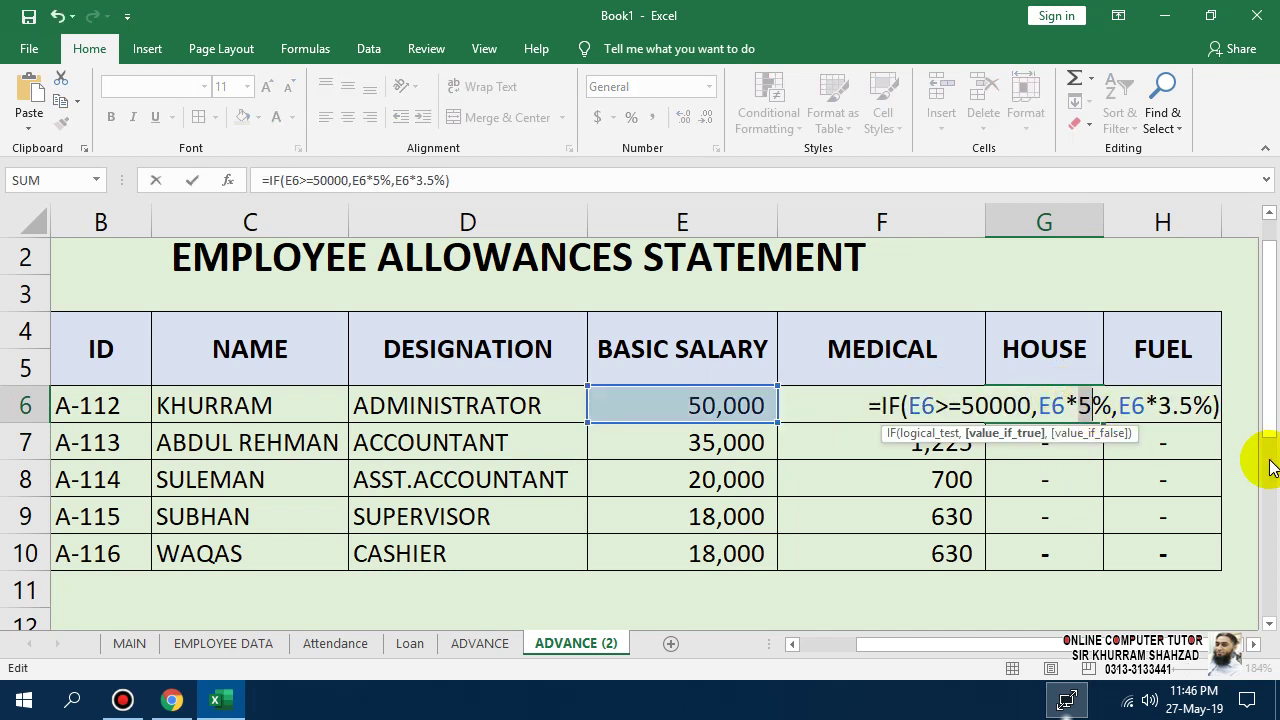
- Set the rates in the G6 formula to 4% for the true value and 3% for the false value
{"action": "type", "text": "4"}
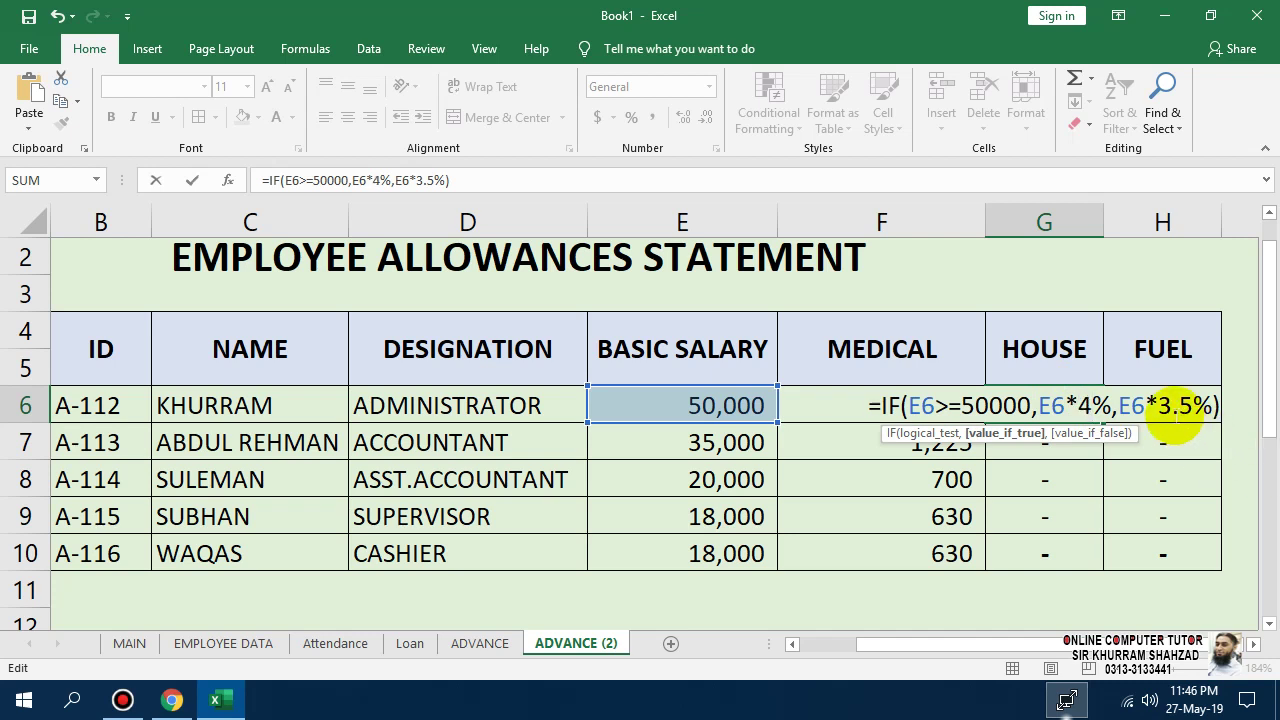
{"action": "left_click", "coordinate": [1179, 405]}
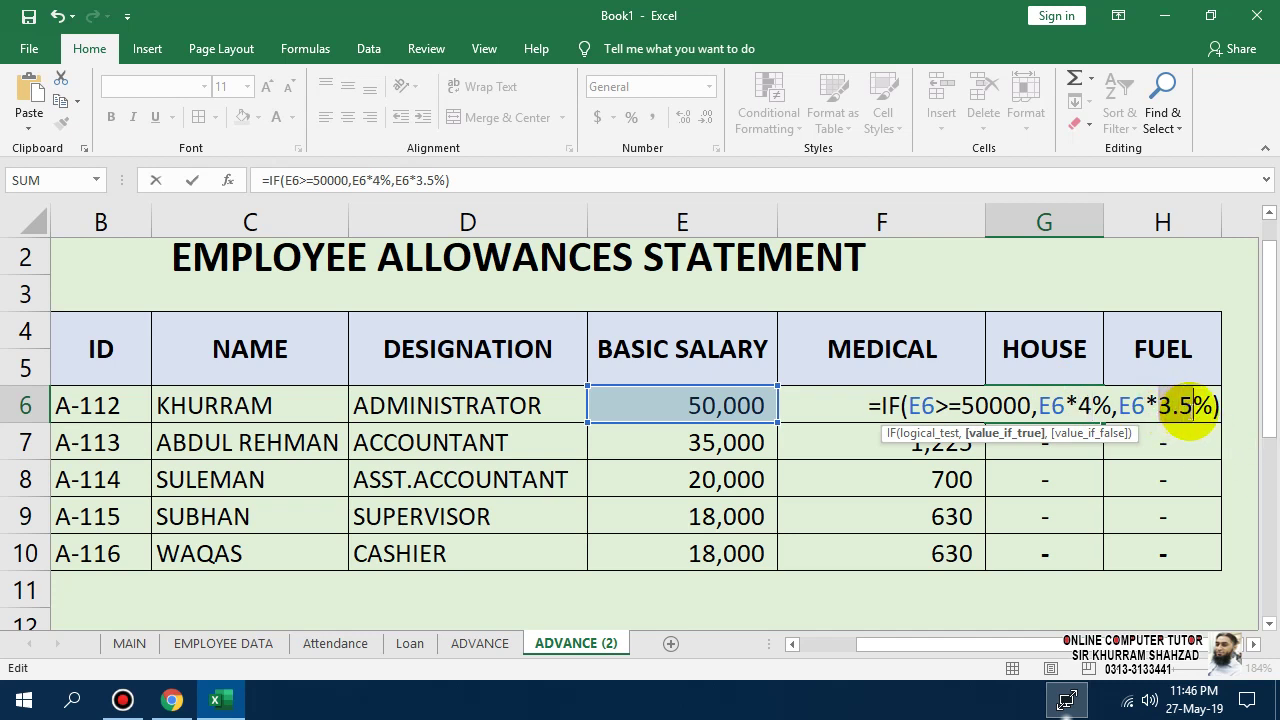
{"action": "type", "text": "3"}
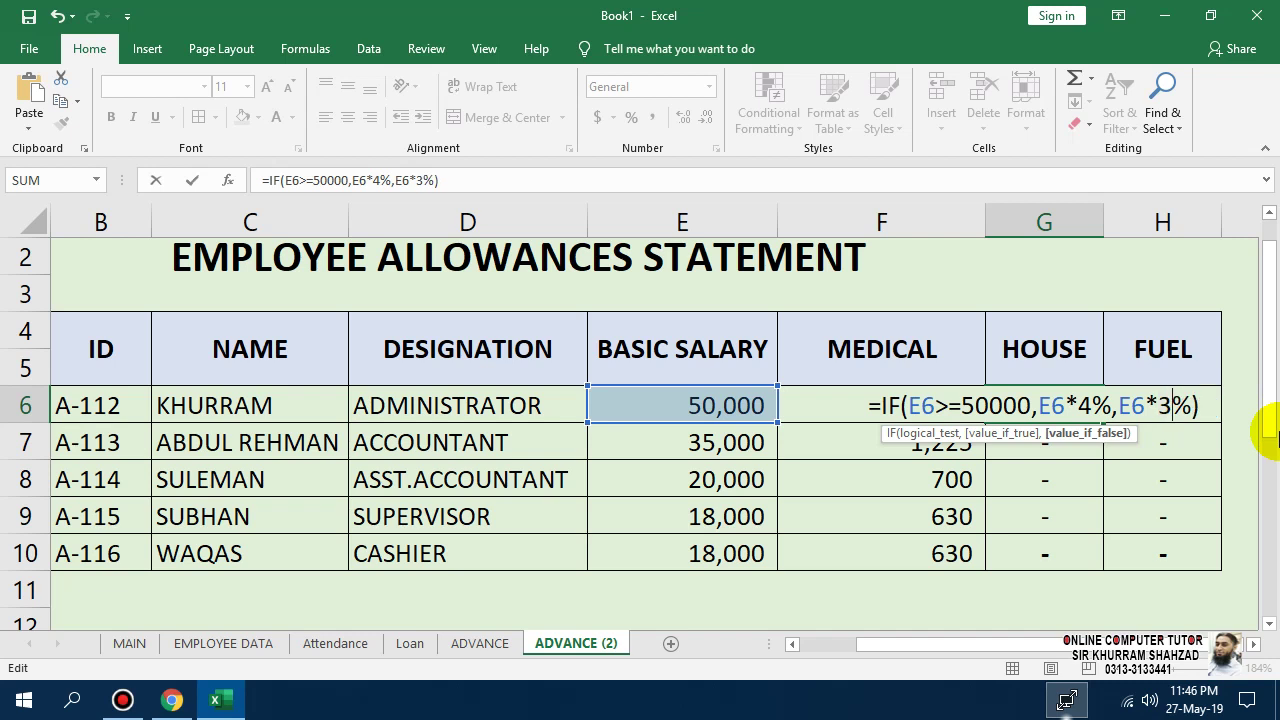
{"action": "key", "text": "Return"}
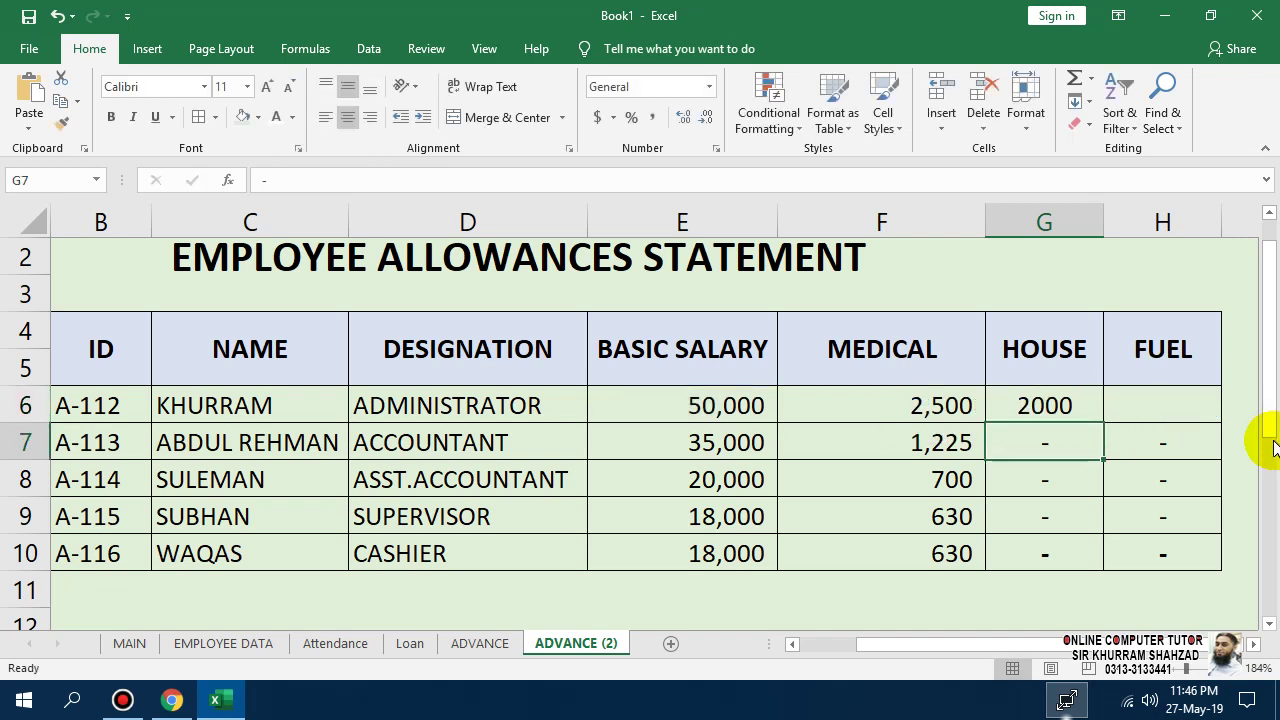
- Enter the copied IF formula in H6 under FUEL, with E6*3% as the true value and E6*4.5% as the false value
{"action": "left_click", "coordinate": [1180, 397]}
{"action": "double_click", "coordinate": [1168, 405]}
{"action": "key", "text": "ctrl+v"}
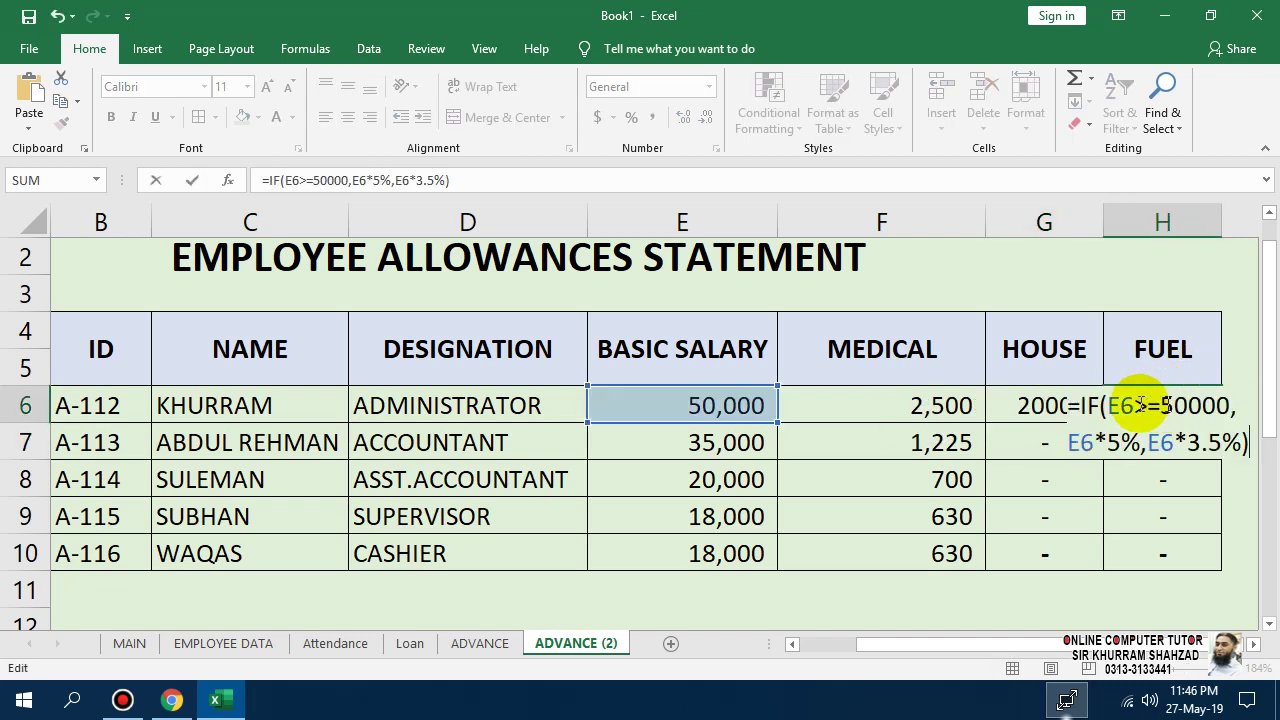
{"action": "double_click", "coordinate": [1114, 442]}
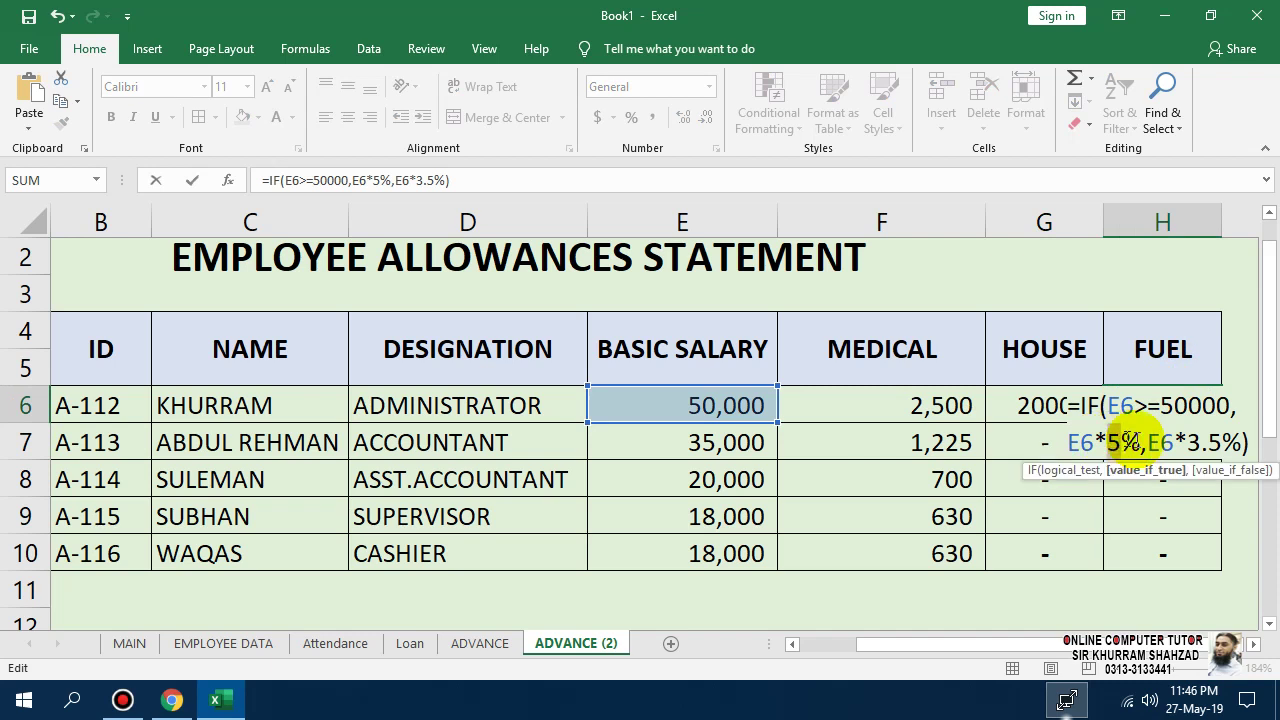
{"action": "type", "text": "3"}
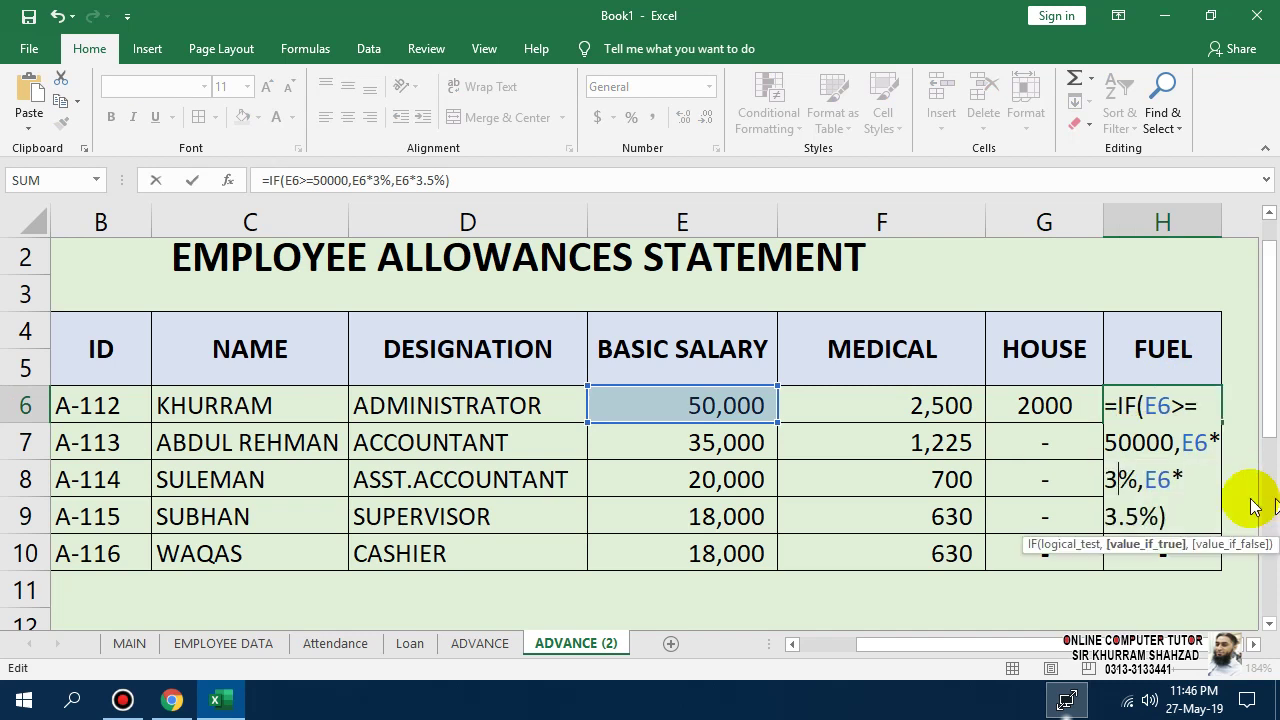
{"action": "double_click", "coordinate": [1137, 516]}
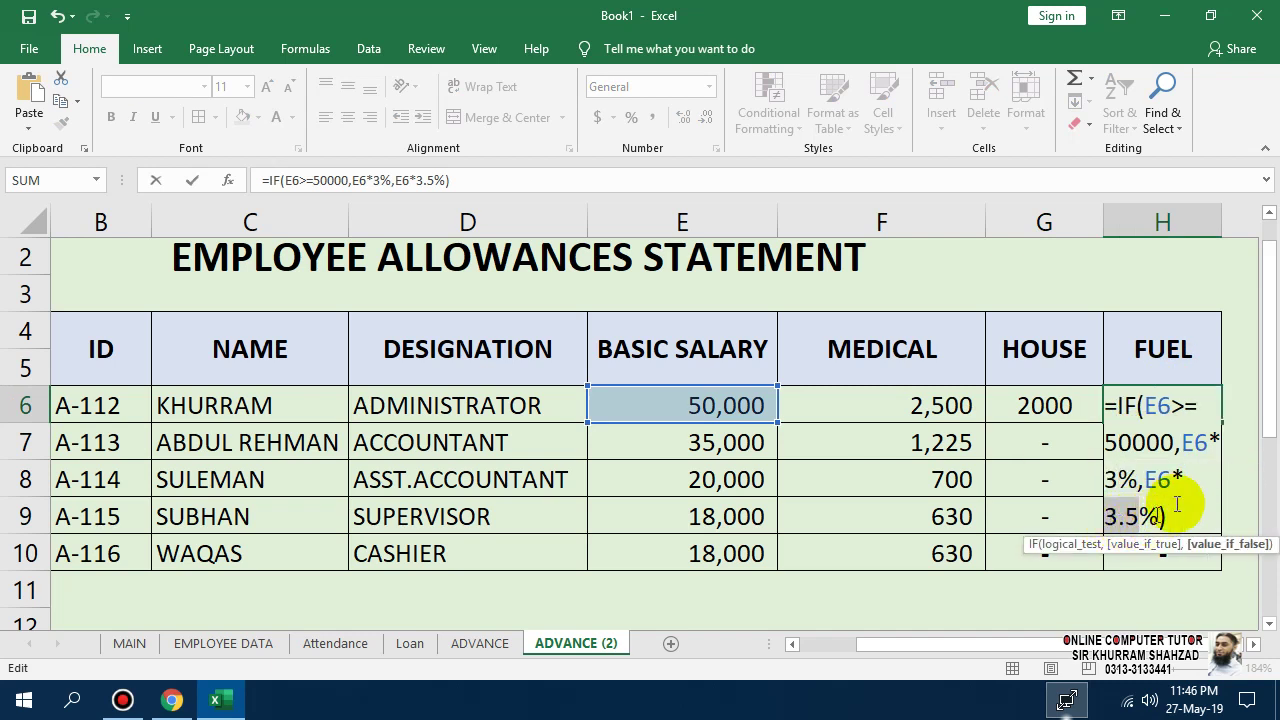
{"action": "type", "text": "4"}
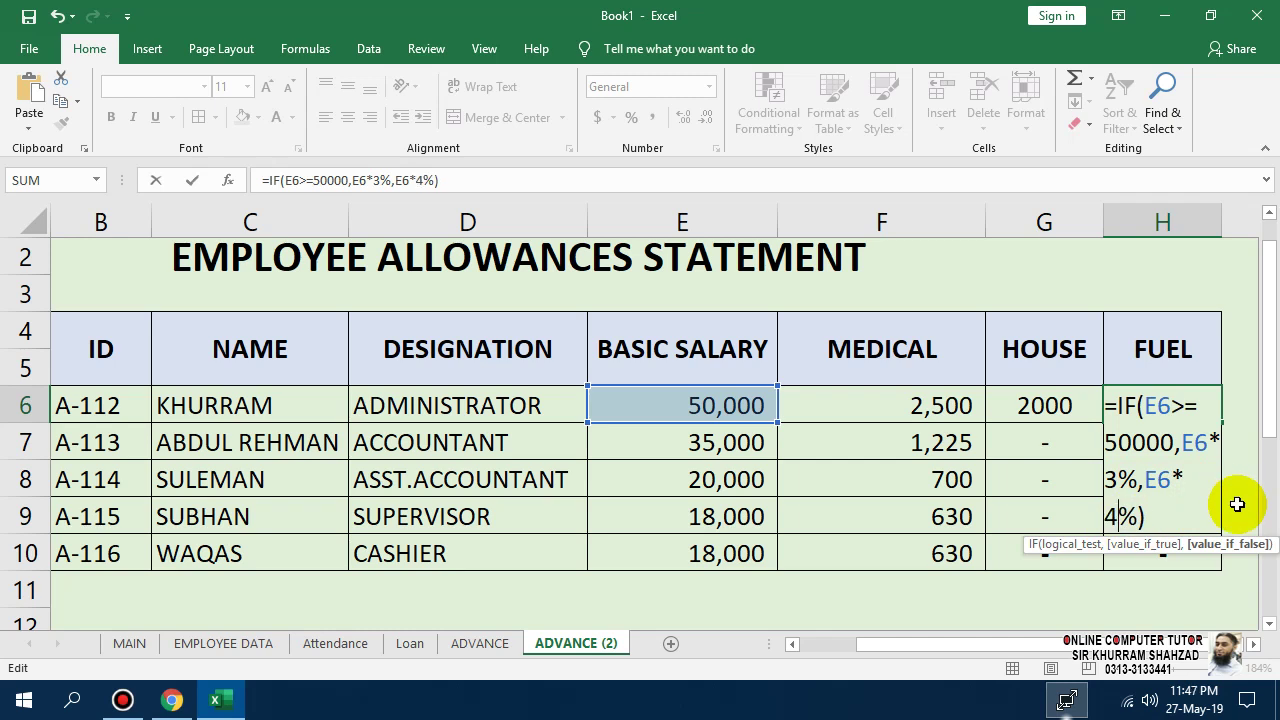
{"action": "key", "text": "Return"}
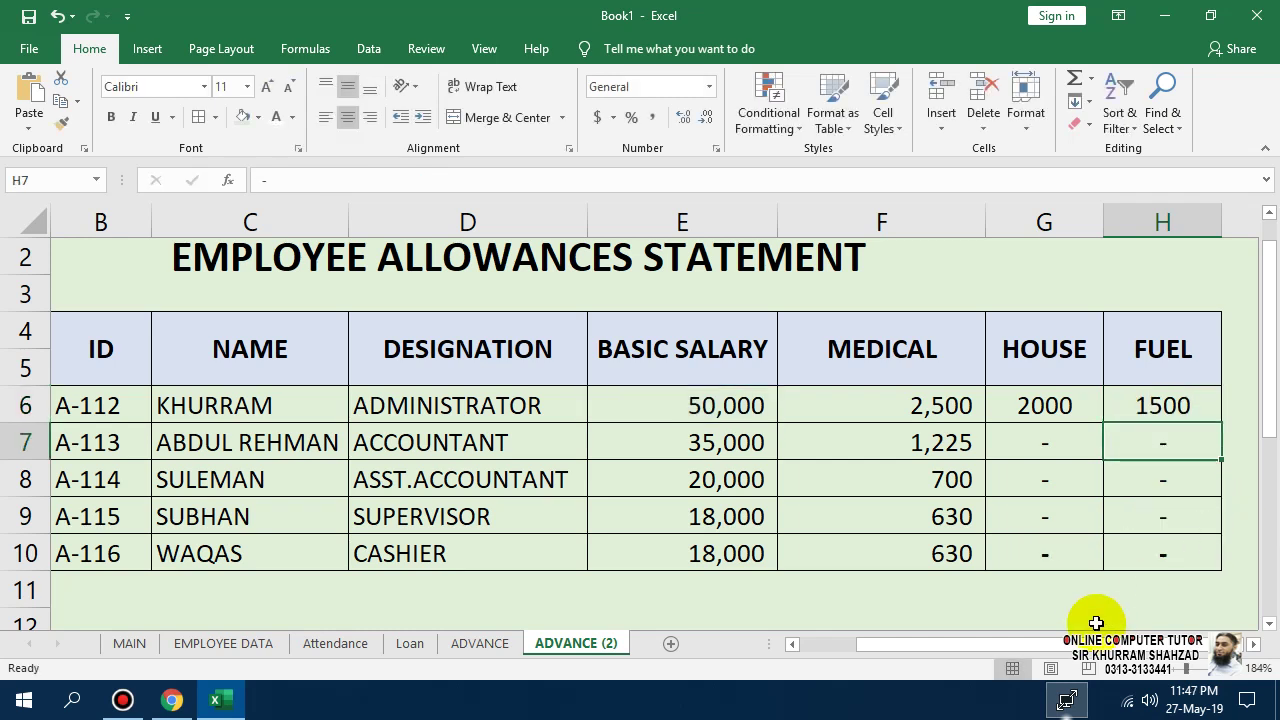
- Check the IF formulas in F6, G6 and H6 and fill the HOUSE and FUEL formulas from row 6 down to row 10
{"action": "left_click", "coordinate": [1252, 645]}
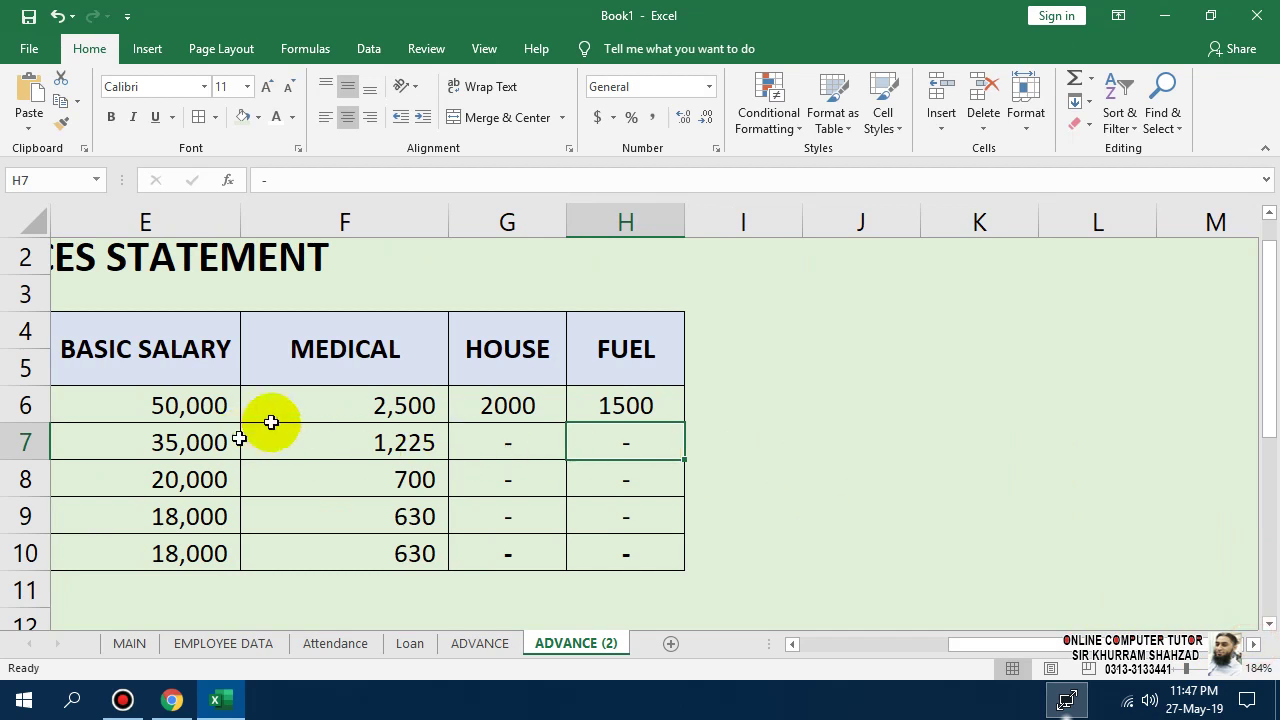
{"action": "double_click", "coordinate": [305, 420]}
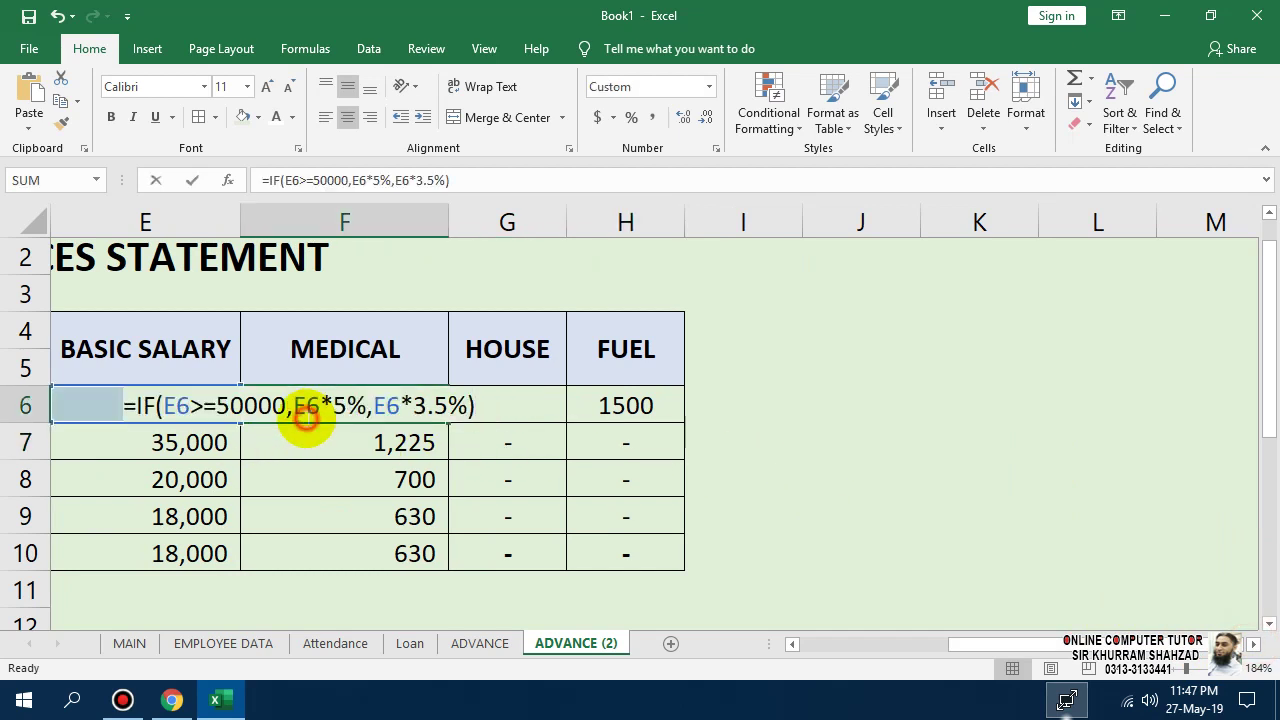
{"action": "left_click", "coordinate": [503, 410]}
{"action": "double_click", "coordinate": [503, 410]}
{"action": "key", "text": "Escape"}
{"action": "double_click", "coordinate": [586, 414]}
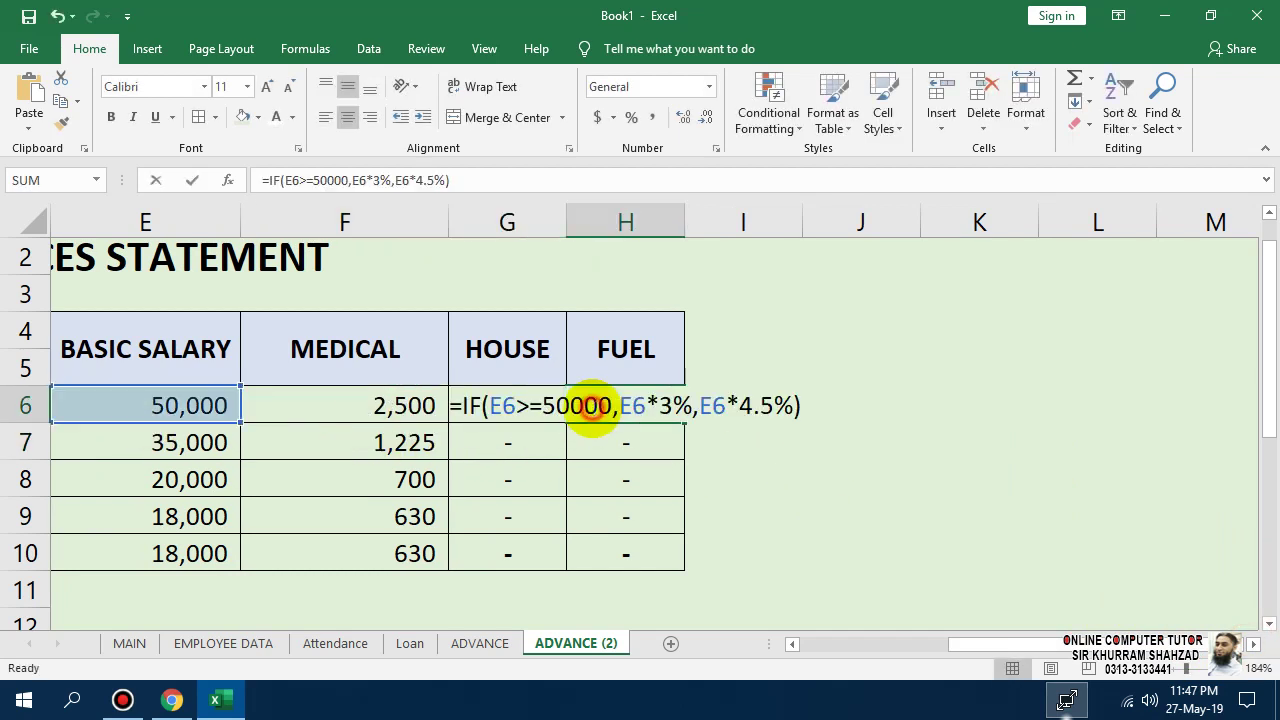
{"action": "key", "text": "Return"}
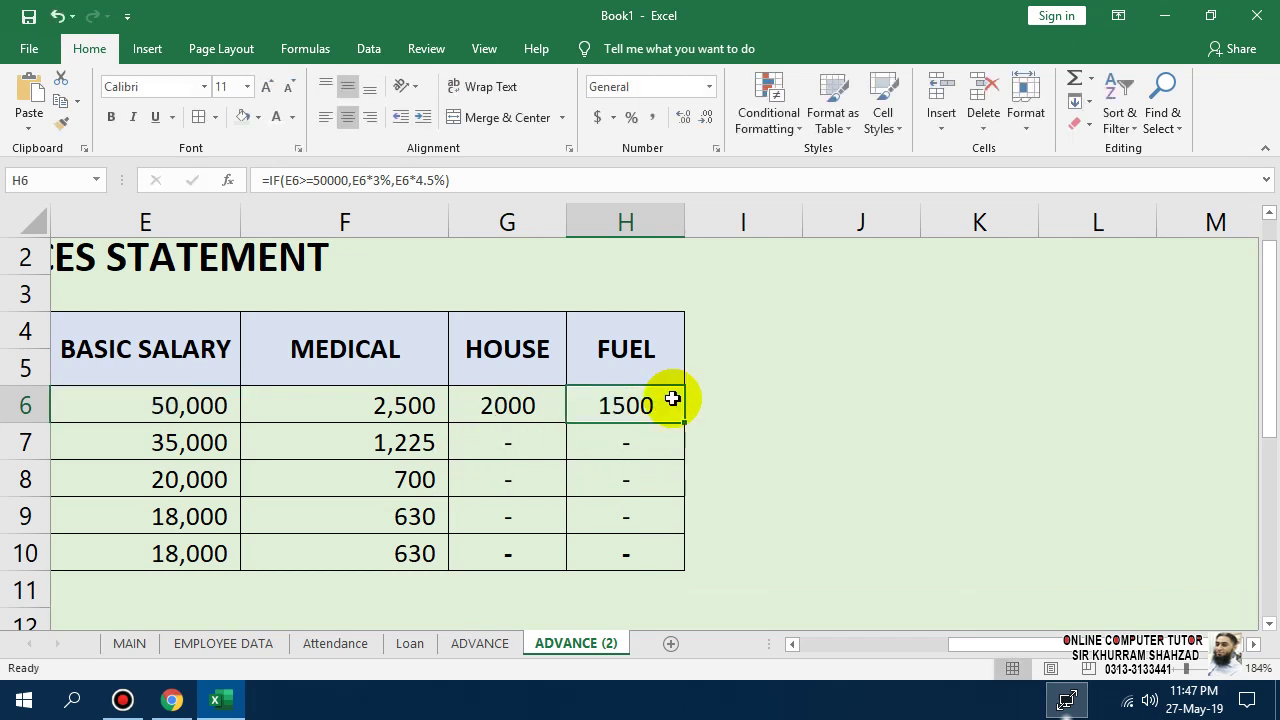
{"action": "left_click_drag", "start_coordinate": [640, 405], "coordinate": [520, 405]}
{"action": "left_click_drag", "start_coordinate": [686, 423], "coordinate": [674, 561]}
- Copy the FUEL column H4:H10 into column I and change the new column's header to TOTAL
{"action": "left_click", "coordinate": [700, 349]}
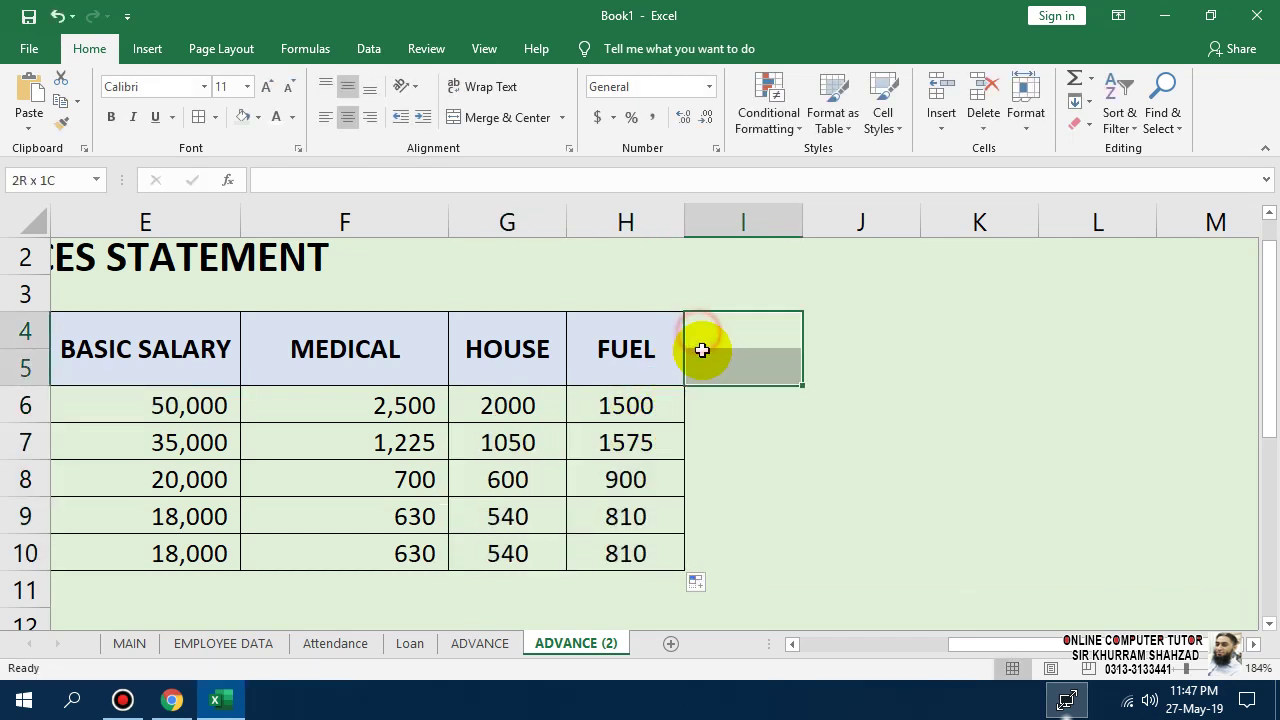
{"action": "left_click_drag", "start_coordinate": [645, 343], "coordinate": [643, 551]}
{"action": "key", "text": "ctrl+c"}
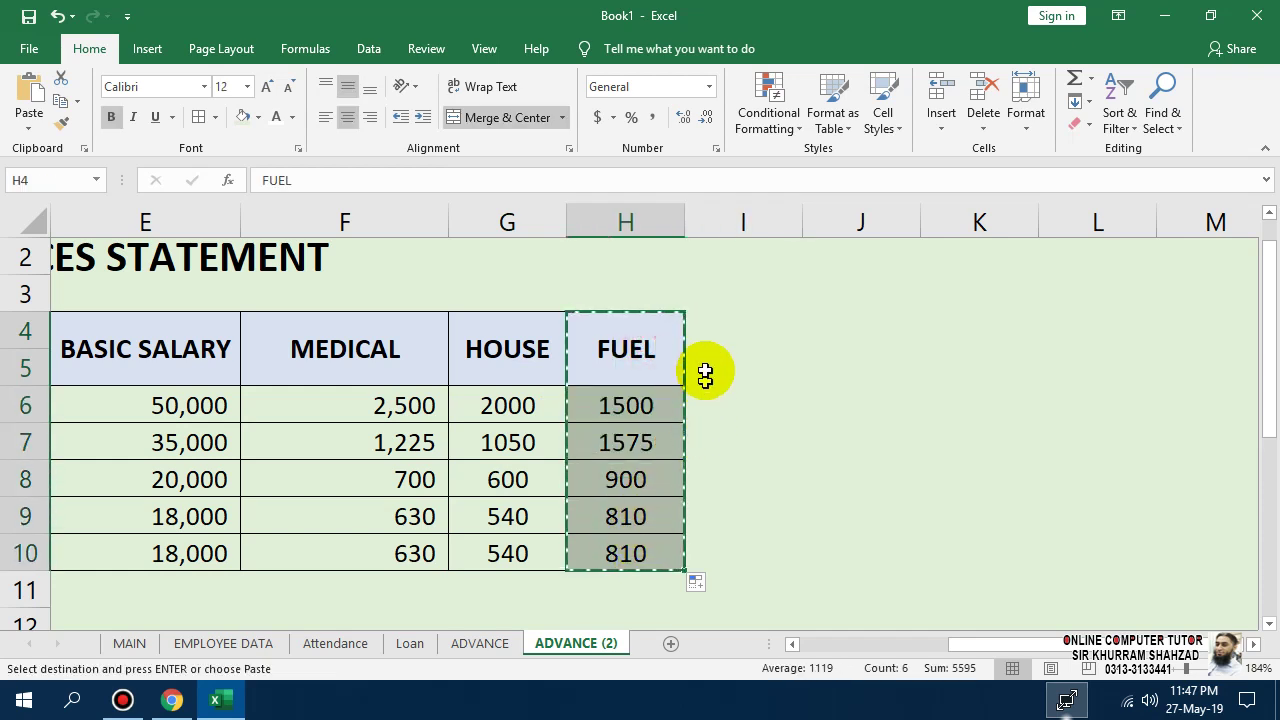
{"action": "left_click", "coordinate": [716, 358]}
{"action": "key", "text": "ctrl+v"}
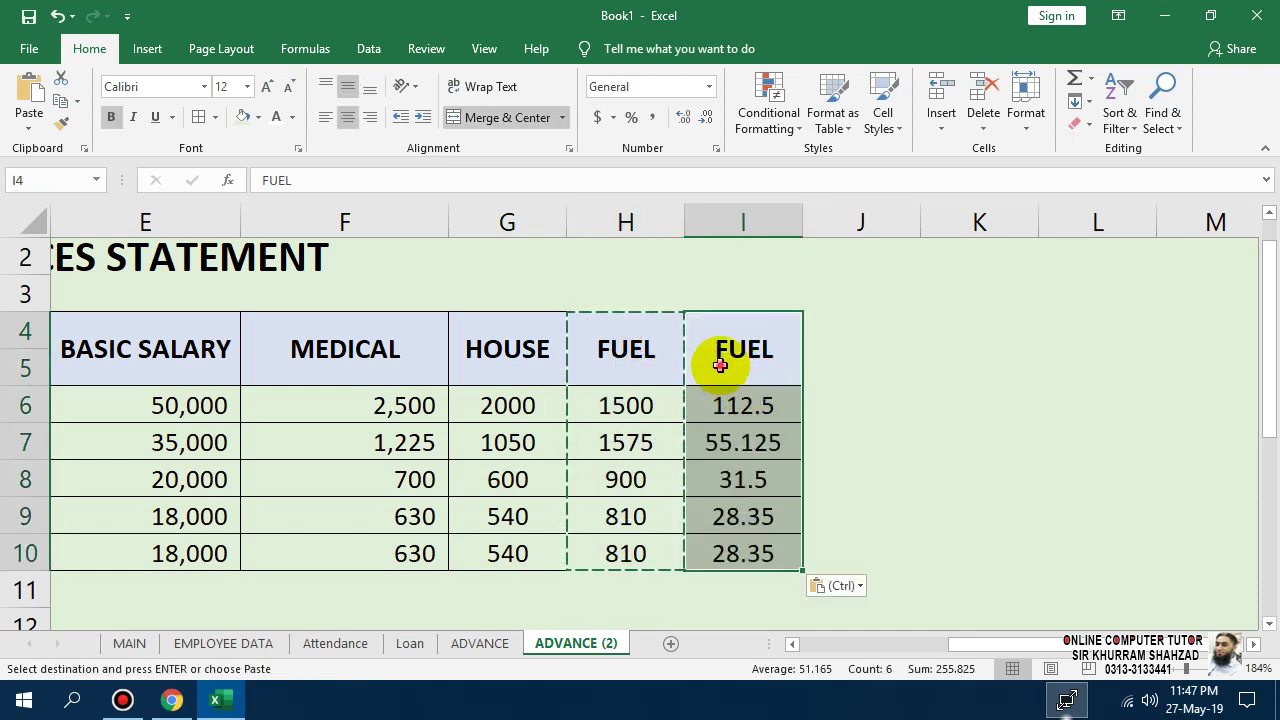
{"action": "type", "text": "TOTAL"}
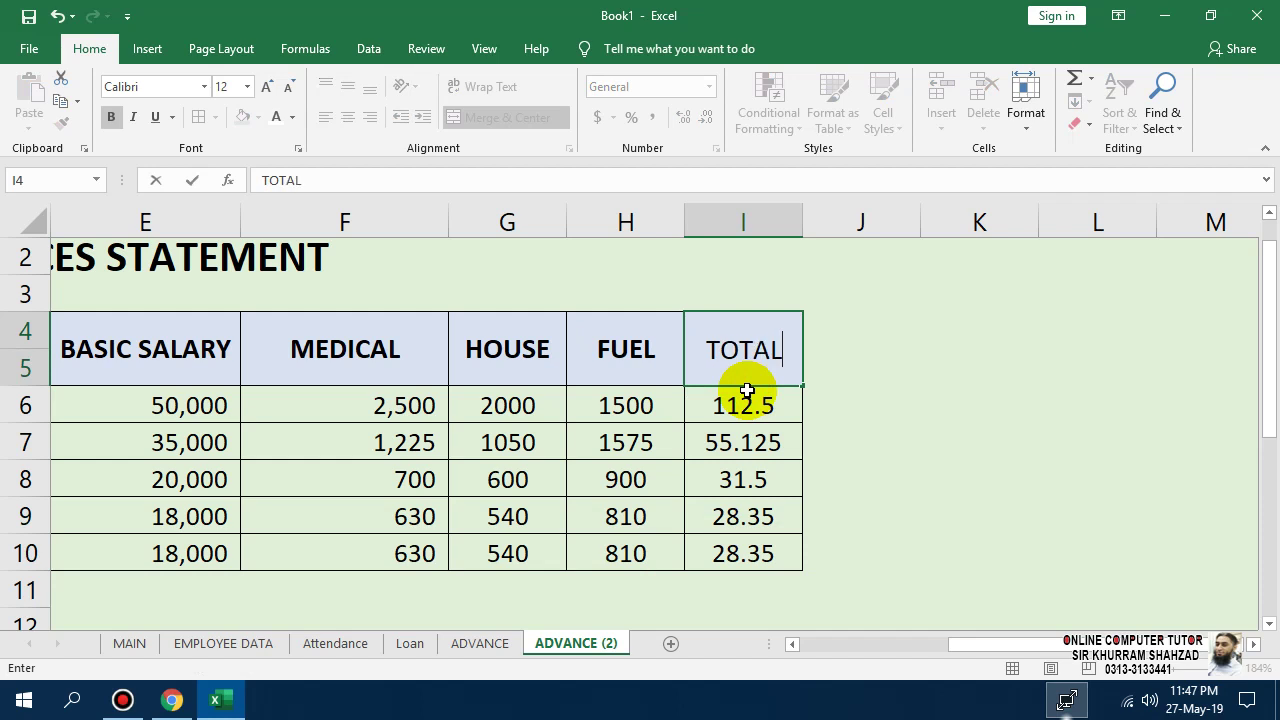
{"action": "key", "text": "Return"}
- Enter =SUM(F6:H6) in I6 to add up the allowances and fill it down to I10
{"action": "type", "text": "="}
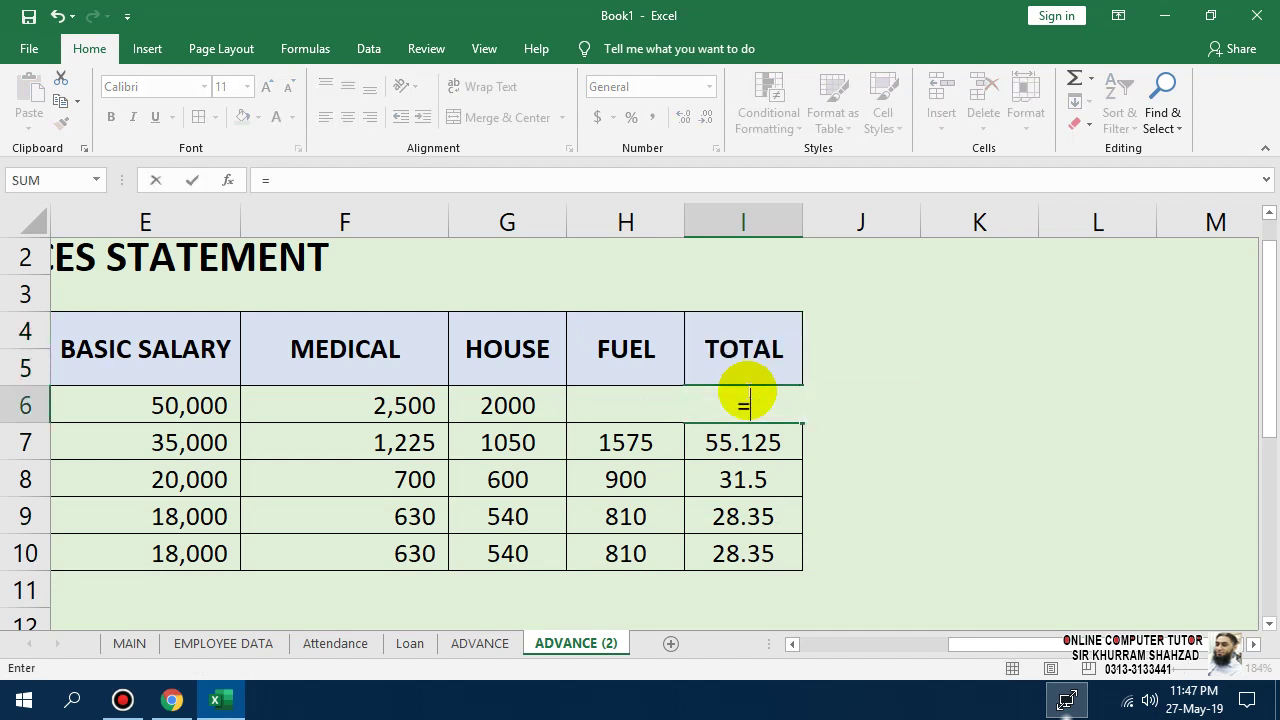
{"action": "type", "text": "SUM("}
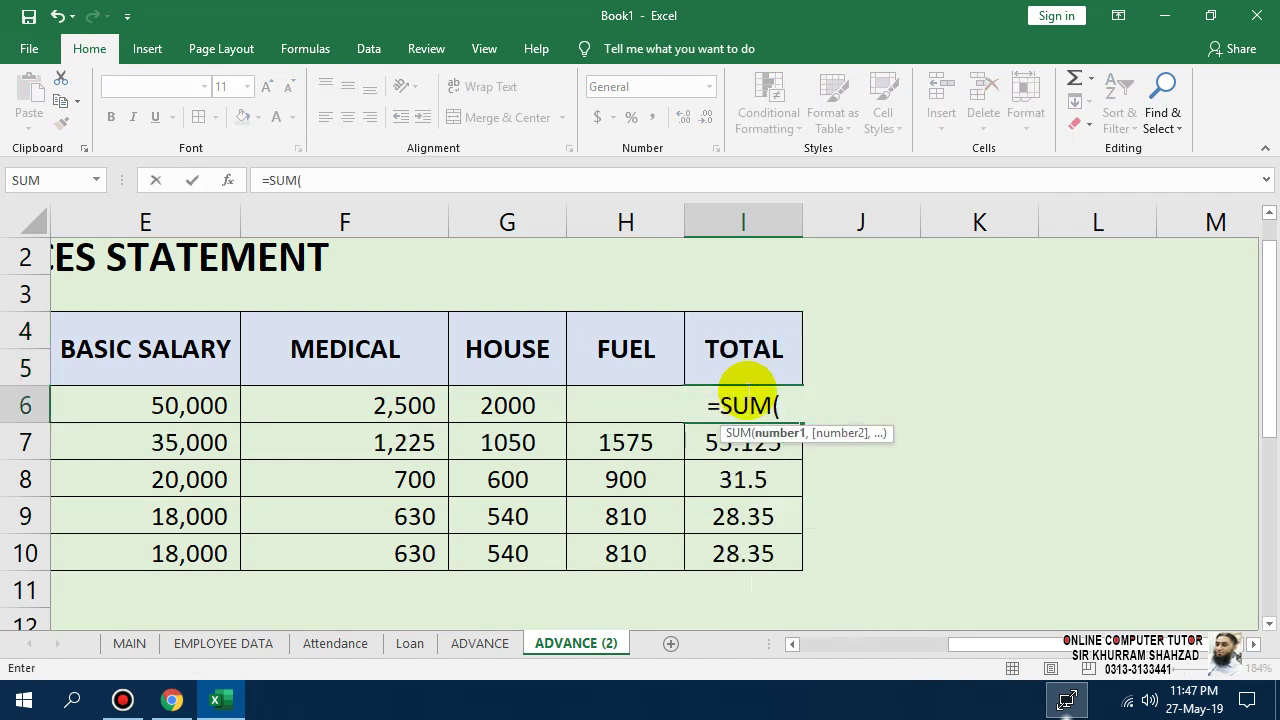
{"action": "left_click_drag", "start_coordinate": [330, 404], "coordinate": [597, 405]}
{"action": "key", "text": "Return"}
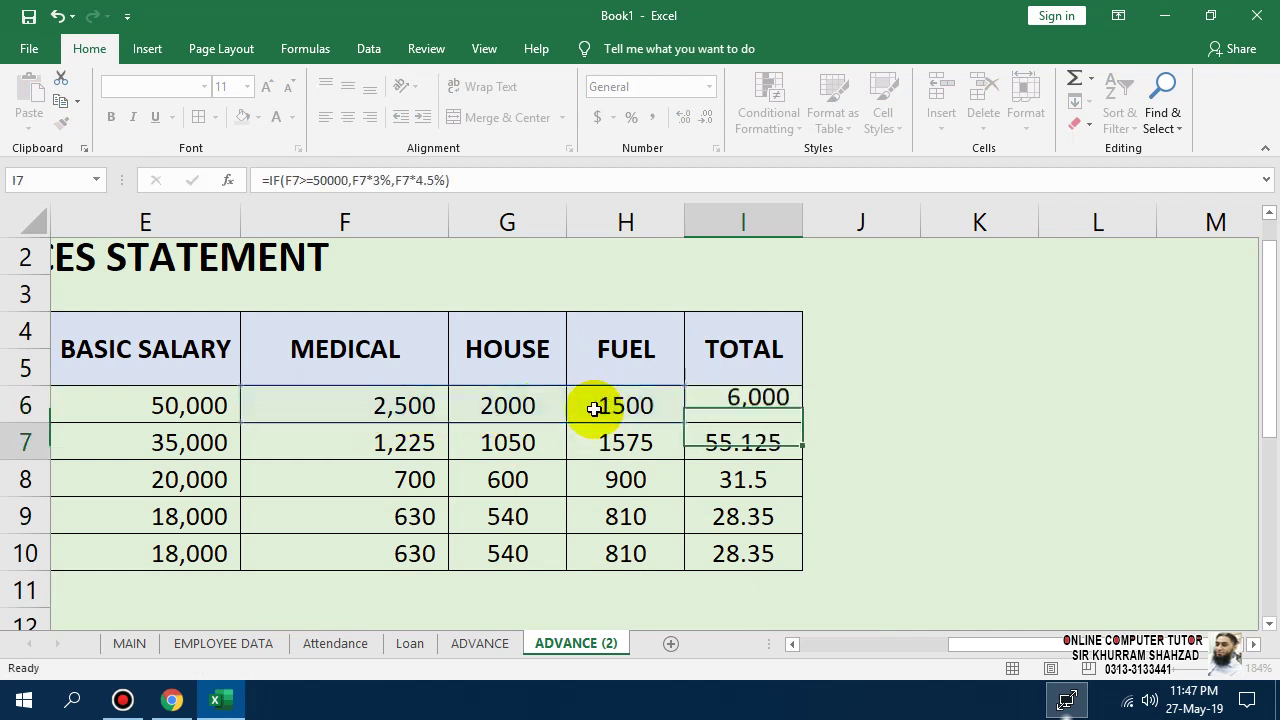
{"action": "left_click", "coordinate": [714, 398]}
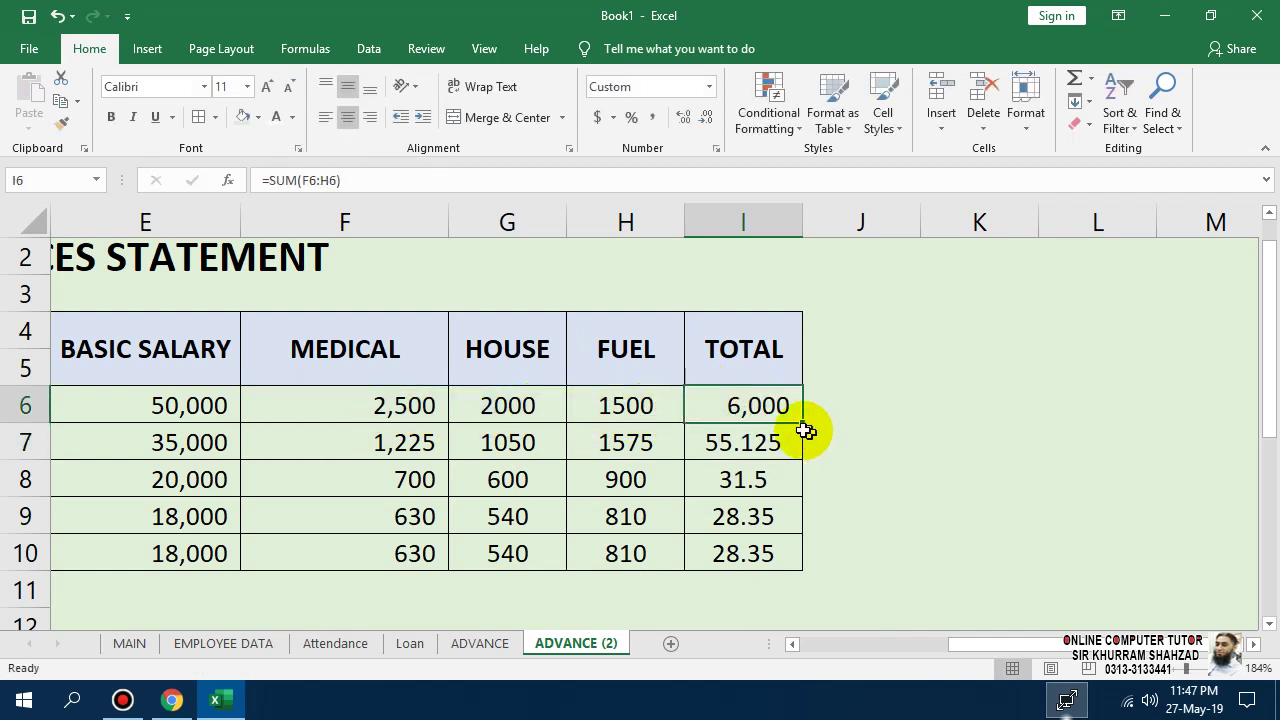
{"action": "left_click_drag", "start_coordinate": [801, 423], "coordinate": [790, 556]}
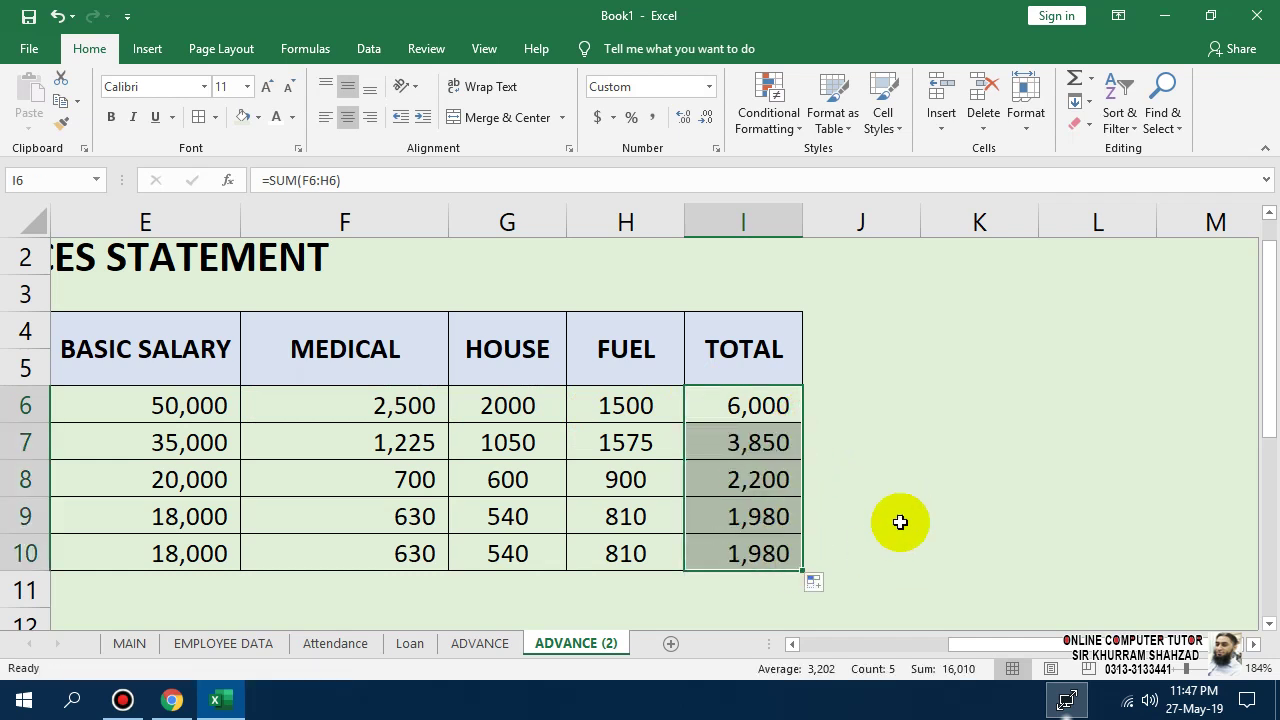
- Label H11 as TOTAL and sum I6:I10 in I11
{"action": "left_click", "coordinate": [617, 582]}
{"action": "type", "text": "T"}
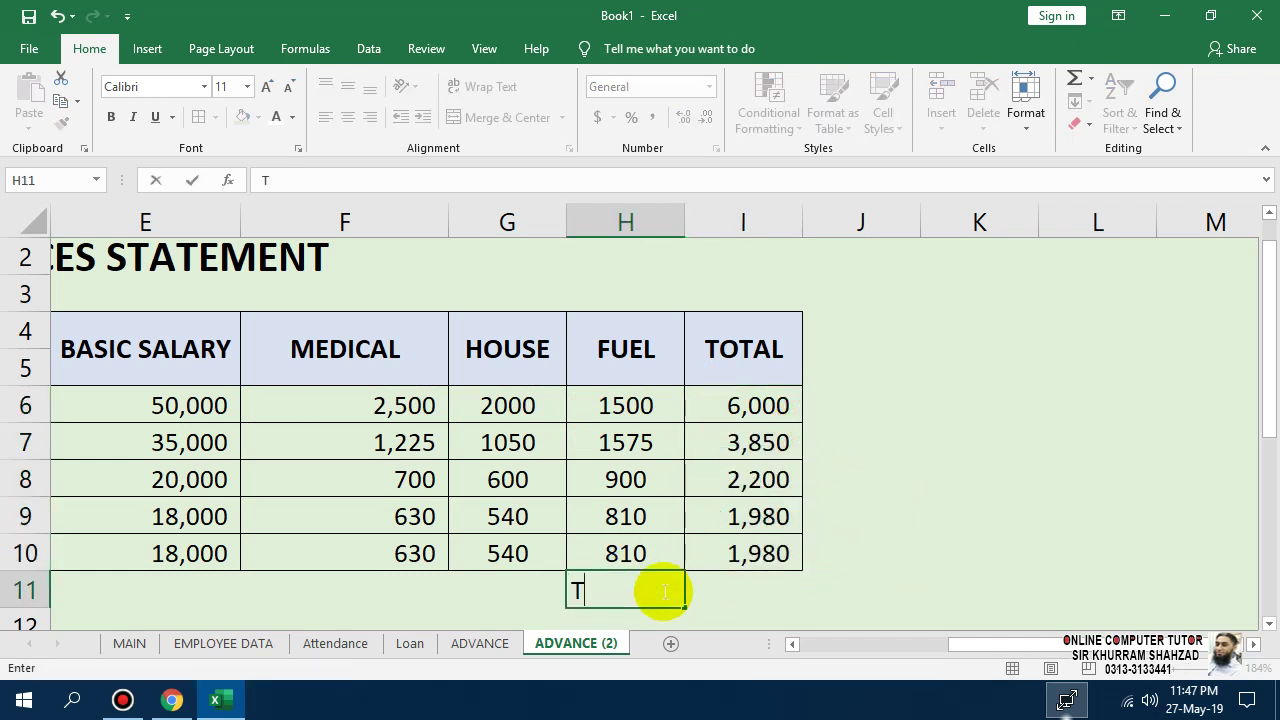
{"action": "type", "text": "OTAL"}
{"action": "key", "text": "Return"}
{"action": "key", "text": "Up"}
{"action": "key", "text": "Right"}
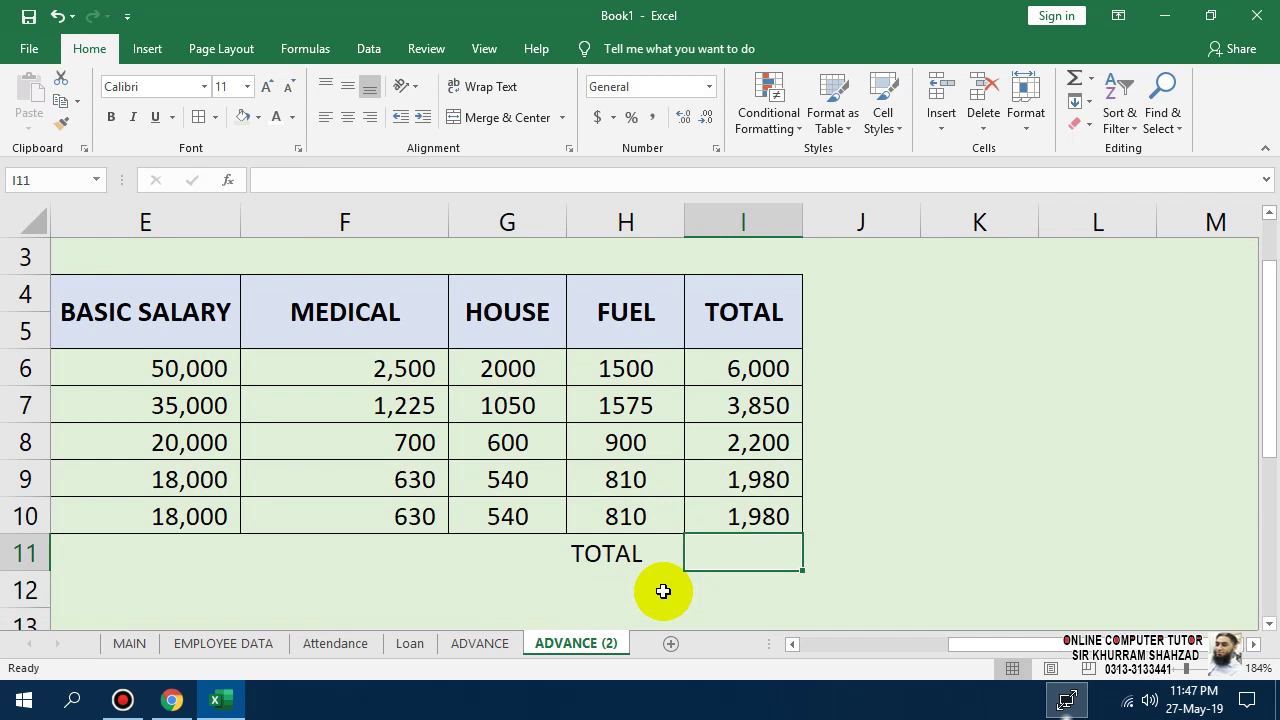
{"action": "key", "text": "alt+equal"}
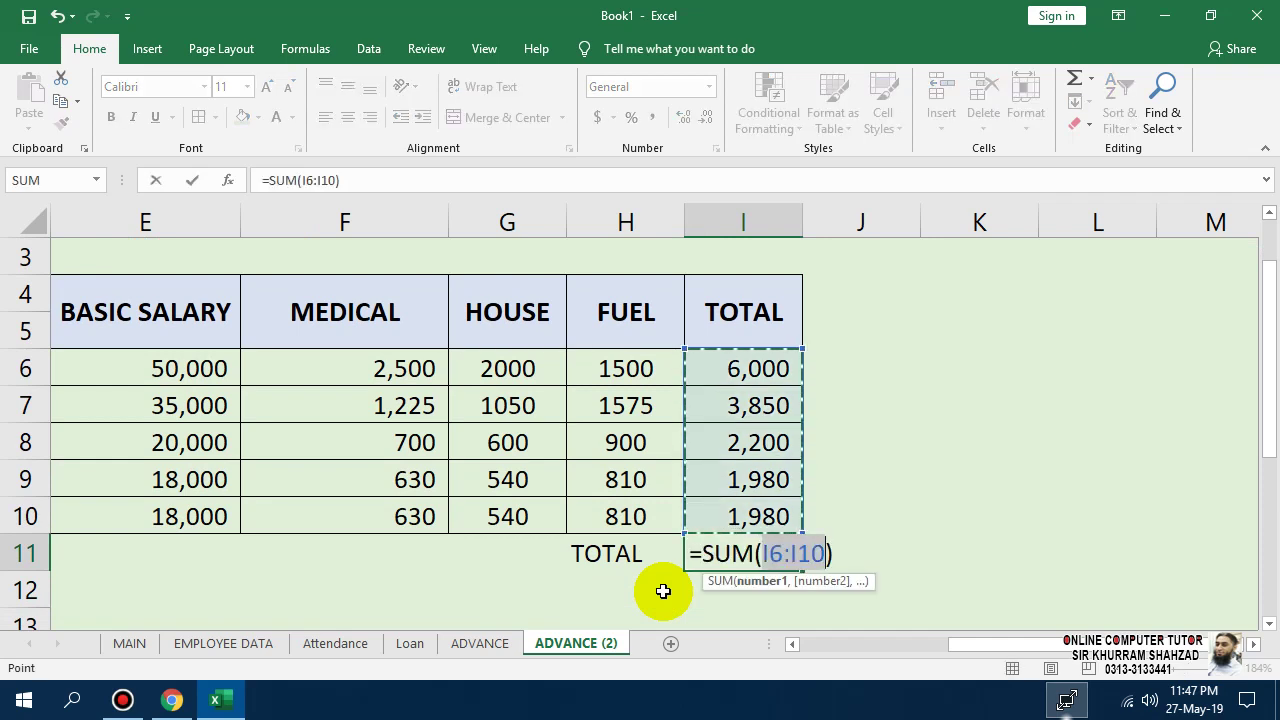
{"action": "key", "text": "Return"}
- Format H11:I11 with horizontal and vertical centering, all borders, a light blue fill matching the headers, and bold text
{"action": "left_click_drag", "start_coordinate": [627, 556], "coordinate": [722, 558]}
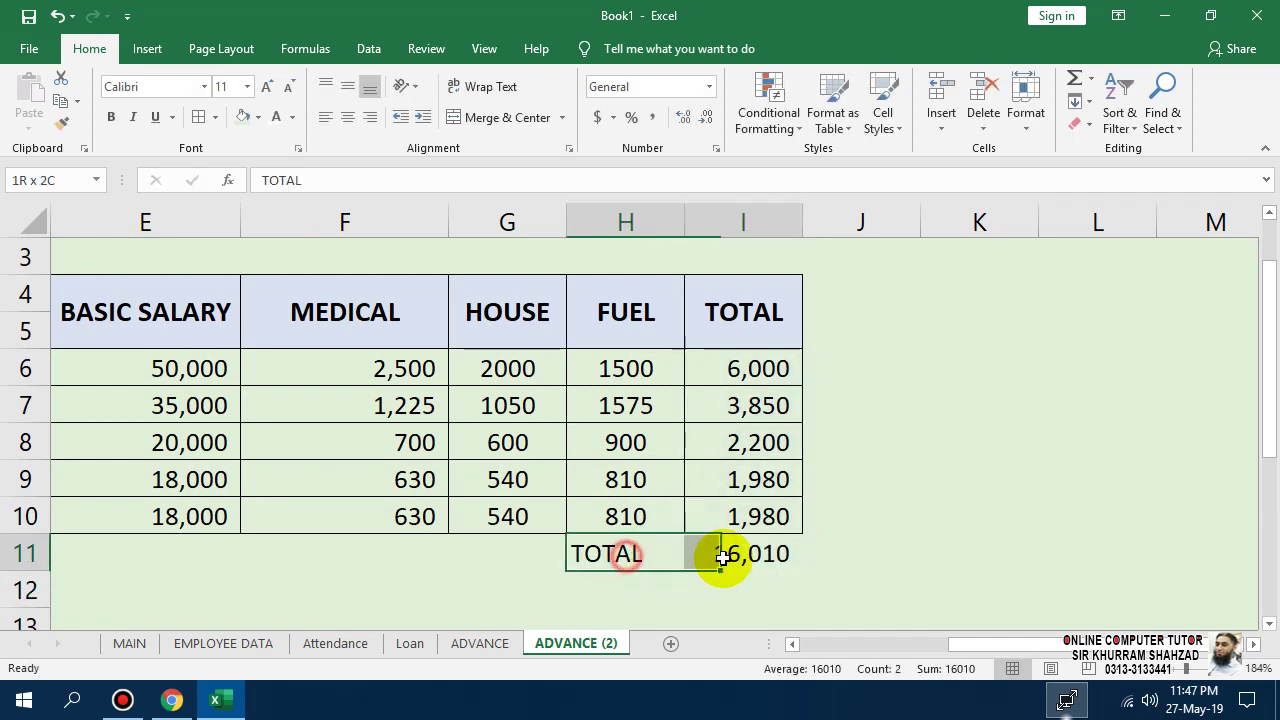
{"action": "left_click", "coordinate": [347, 117]}
{"action": "left_click", "coordinate": [347, 86]}
{"action": "left_click", "coordinate": [199, 117]}
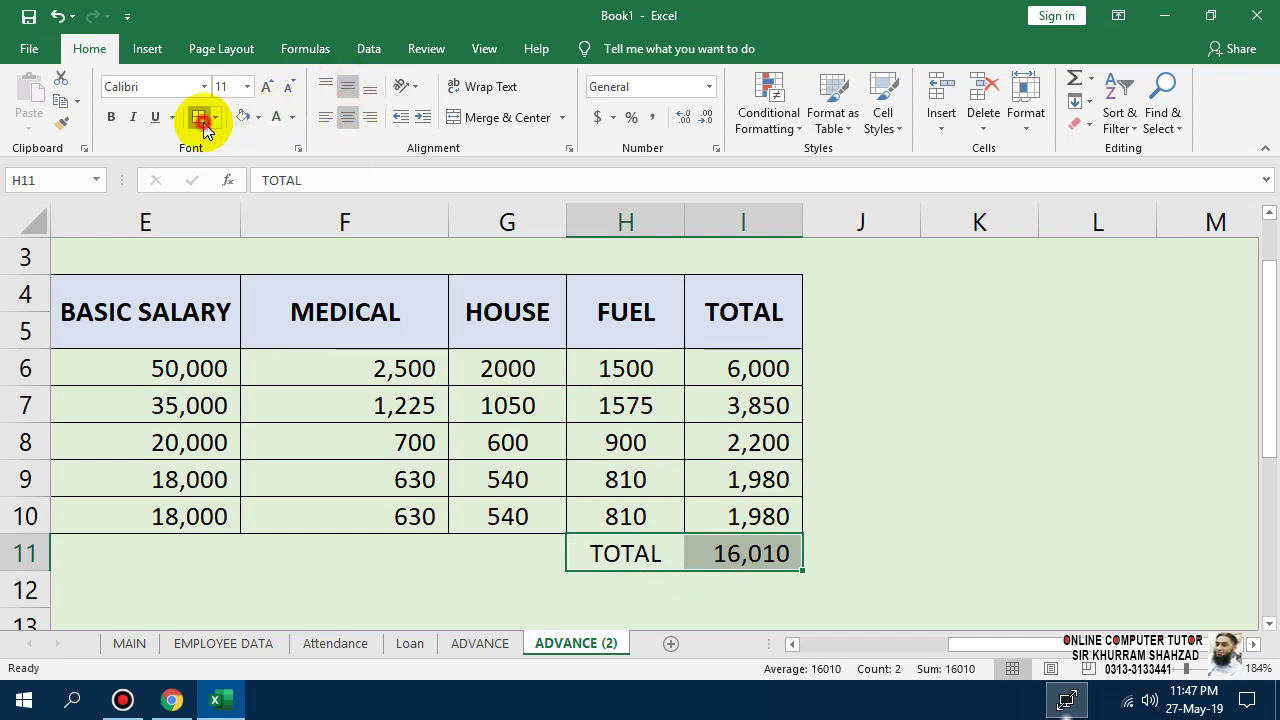
{"action": "left_click", "coordinate": [257, 117]}
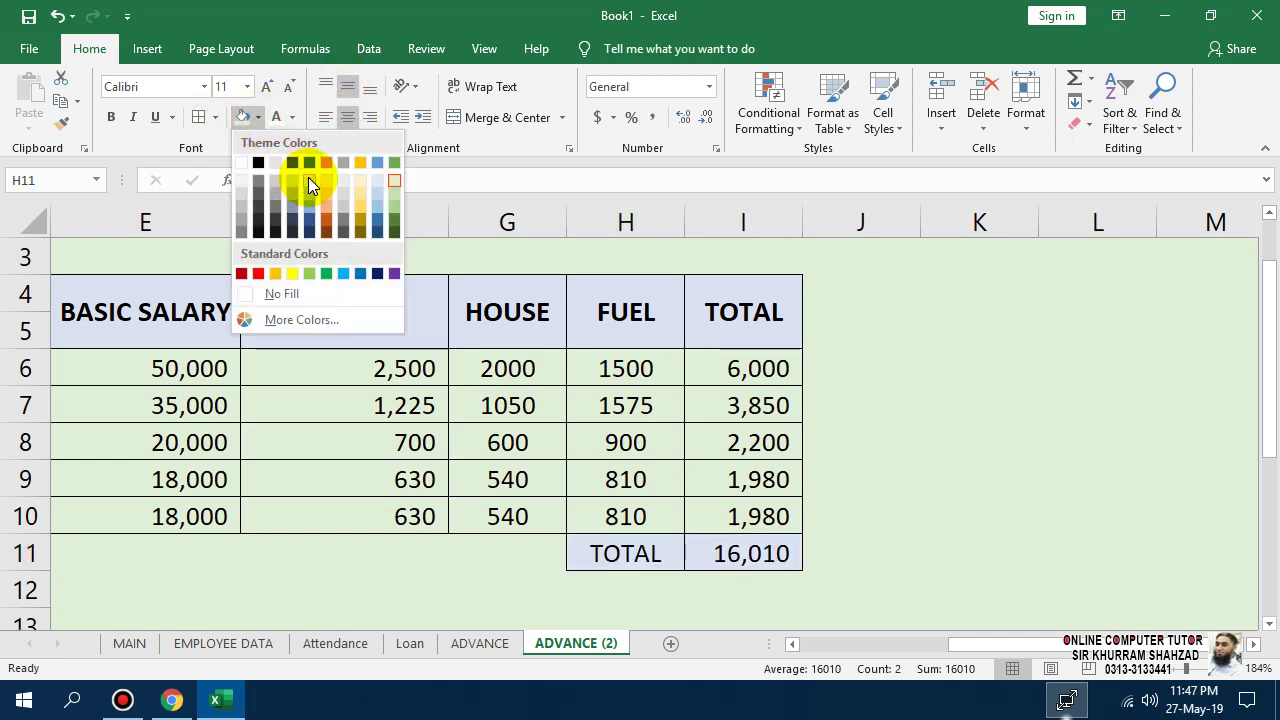
{"action": "left_click", "coordinate": [307, 176]}
{"action": "left_click", "coordinate": [112, 118]}
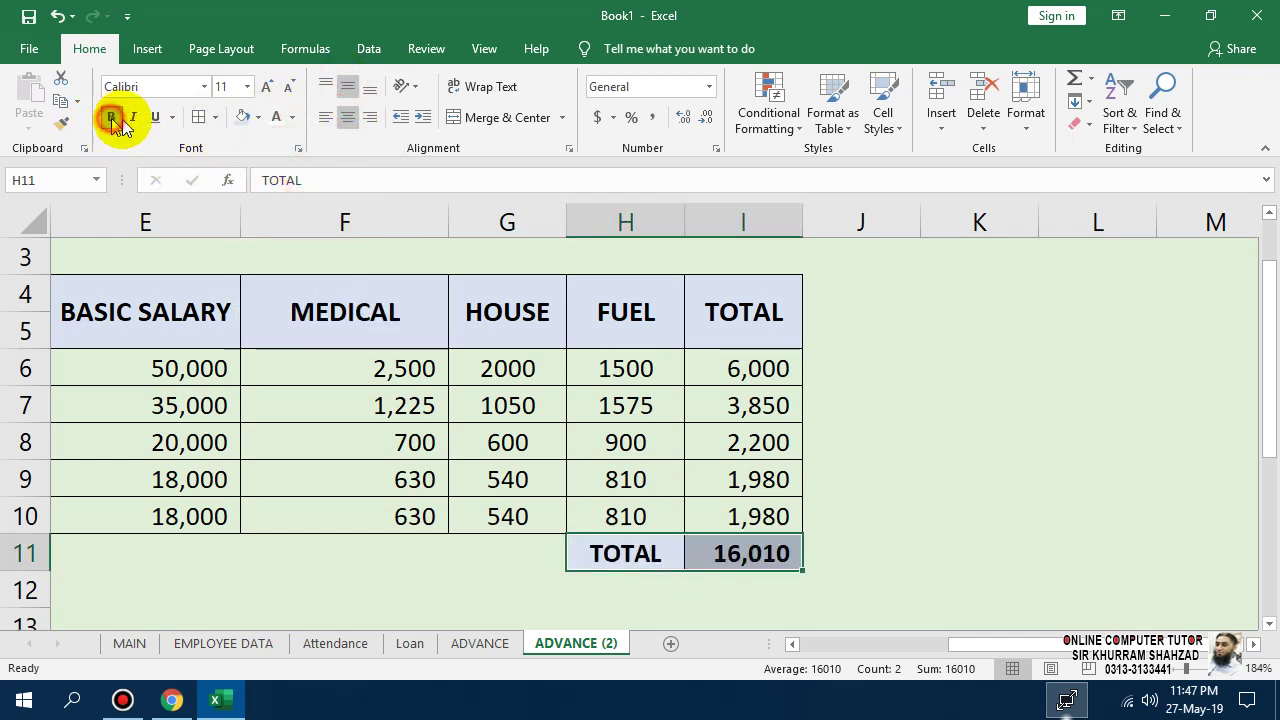
{"action": "left_click", "coordinate": [906, 480]}
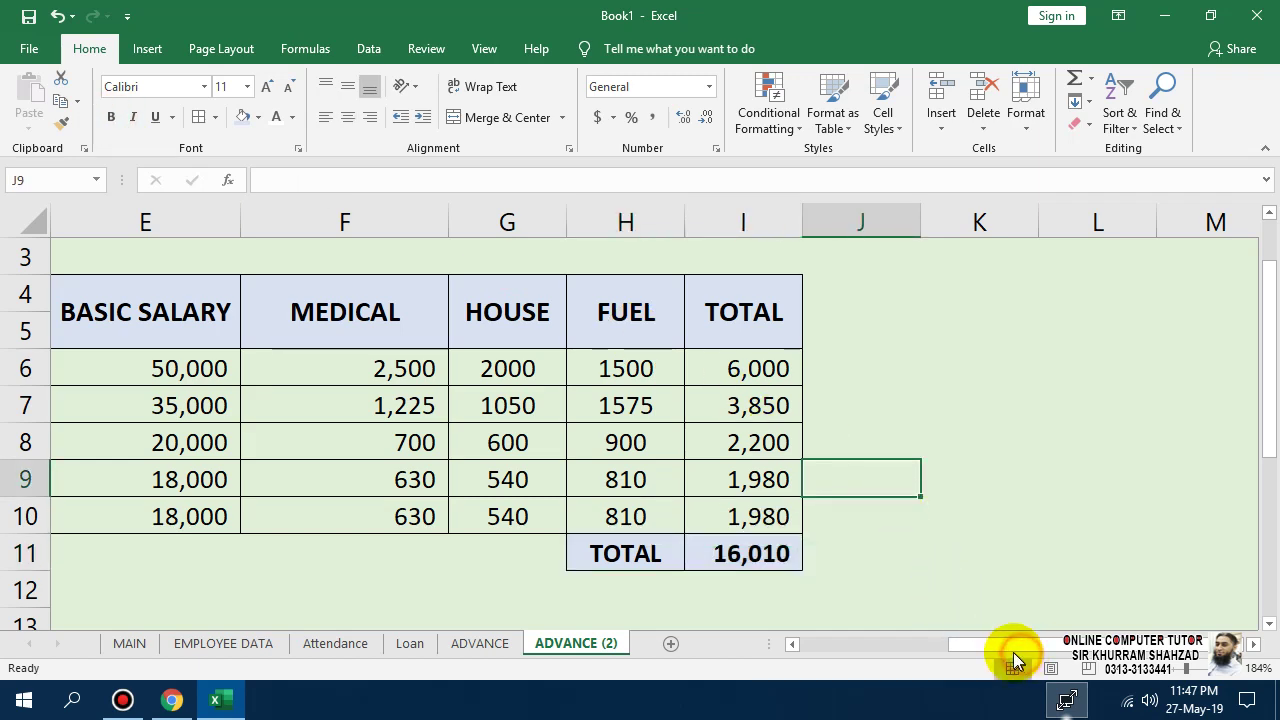
- Re-merge and center the EMPLOYEE ALLOWANCES STATEMENT title across B1:I3 so it spans the TOTAL column
{"action": "left_click_drag", "start_coordinate": [970, 645], "coordinate": [860, 643]}
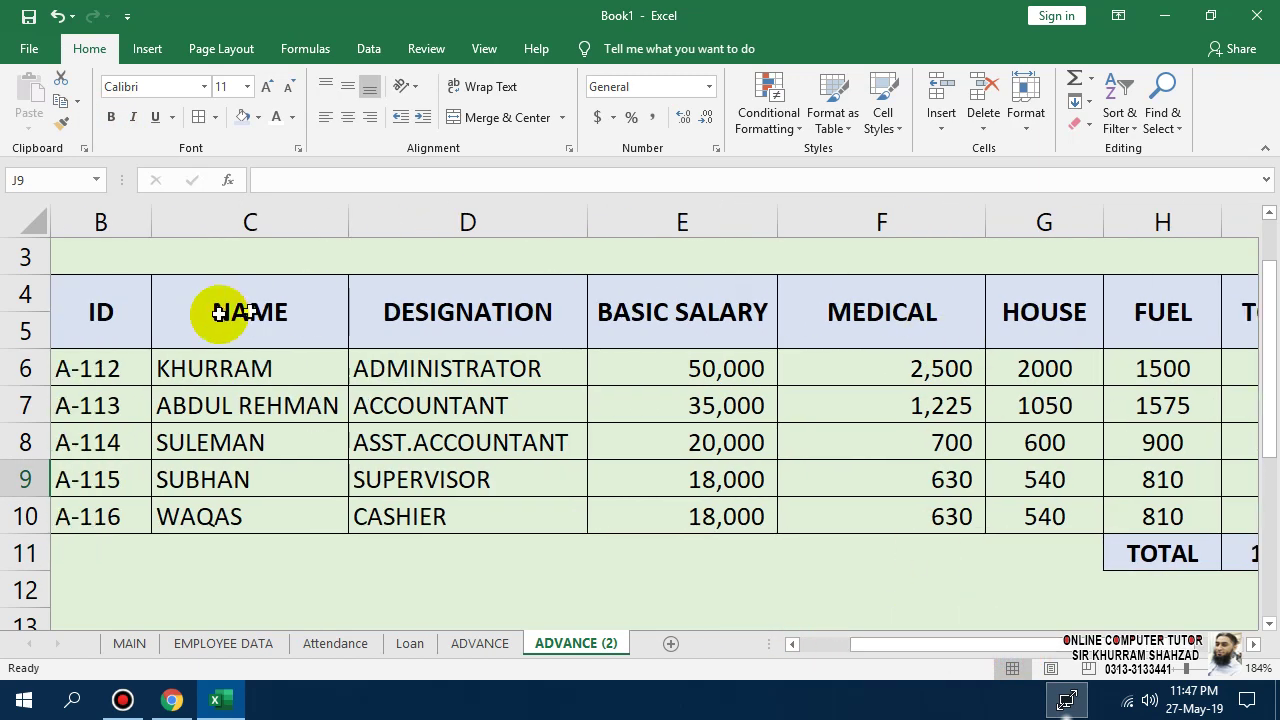
{"action": "left_click_drag", "start_coordinate": [1014, 645], "coordinate": [971, 643]}
{"action": "scroll", "coordinate": [300, 360], "scroll_direction": "up", "scroll_amount": 1}
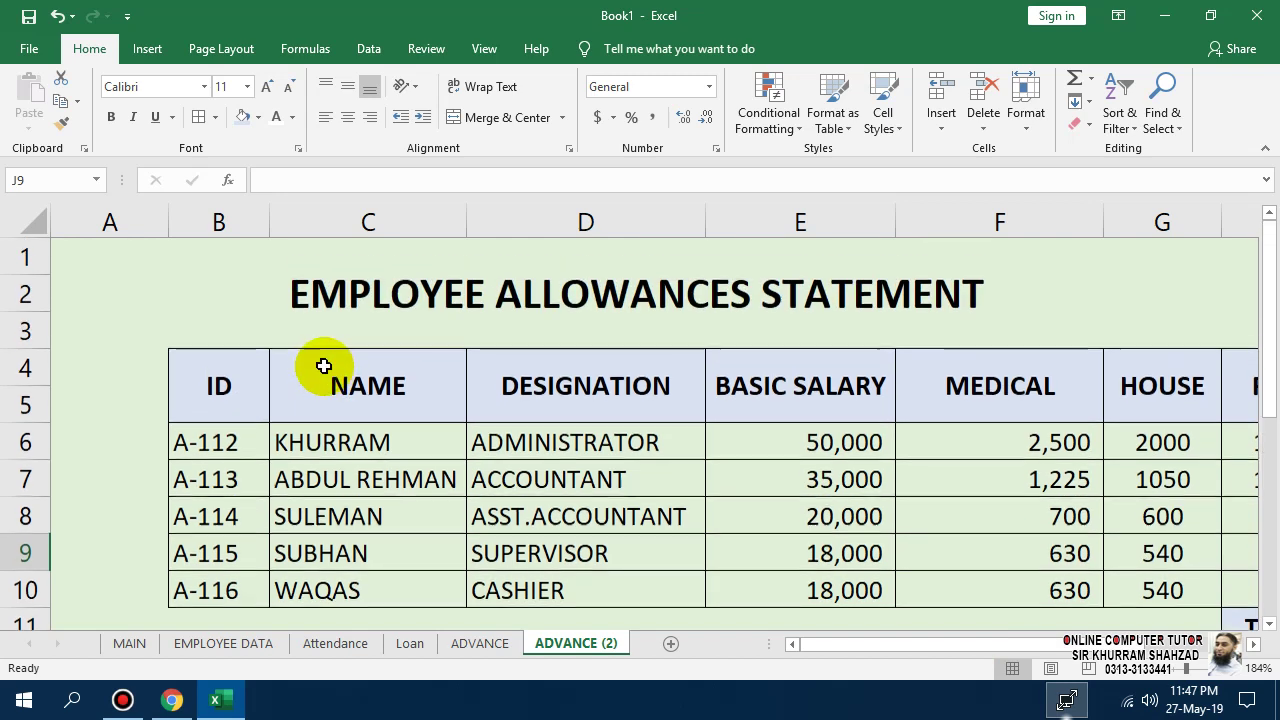
{"action": "left_click_drag", "start_coordinate": [229, 297], "coordinate": [1011, 300]}
{"action": "left_click", "coordinate": [457, 119]}
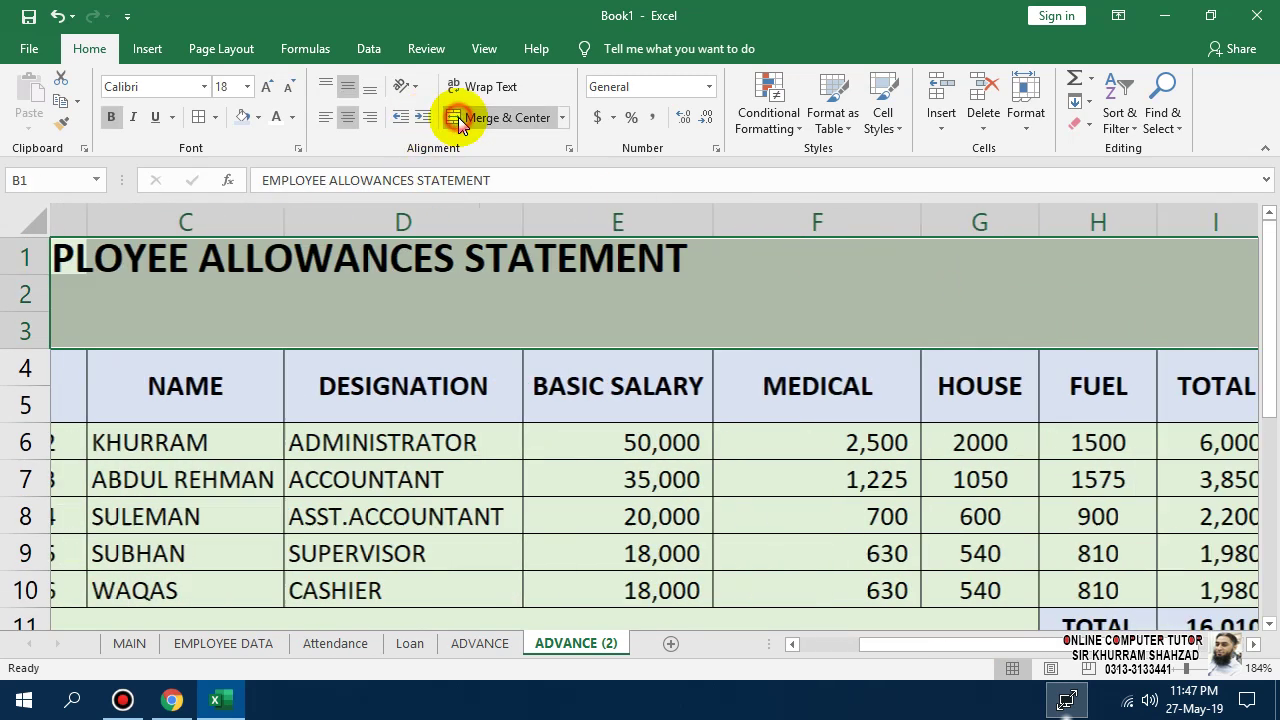
{"action": "left_click", "coordinate": [457, 119]}
{"action": "left_click", "coordinate": [922, 552]}
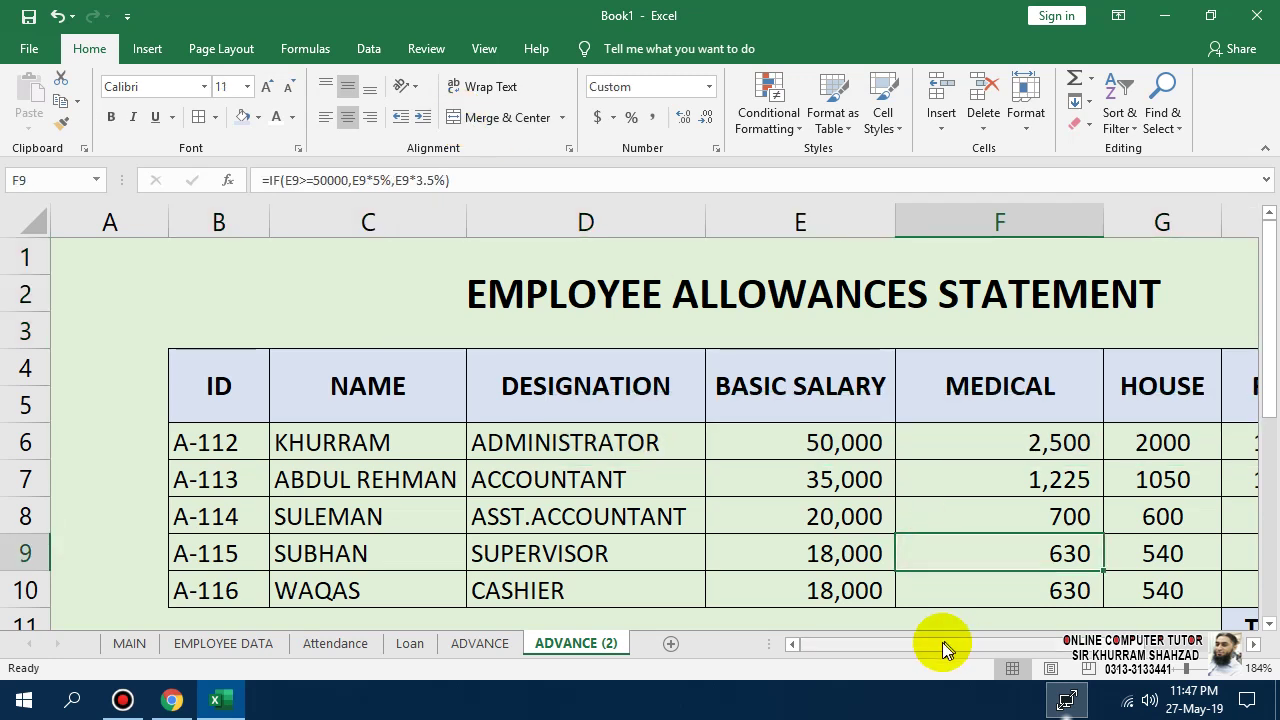
- Rename the ADVANCE (2) sheet as ALLOWANCES and switch to the MAIN sheet
{"action": "left_click_drag", "start_coordinate": [945, 650], "coordinate": [1130, 668]}
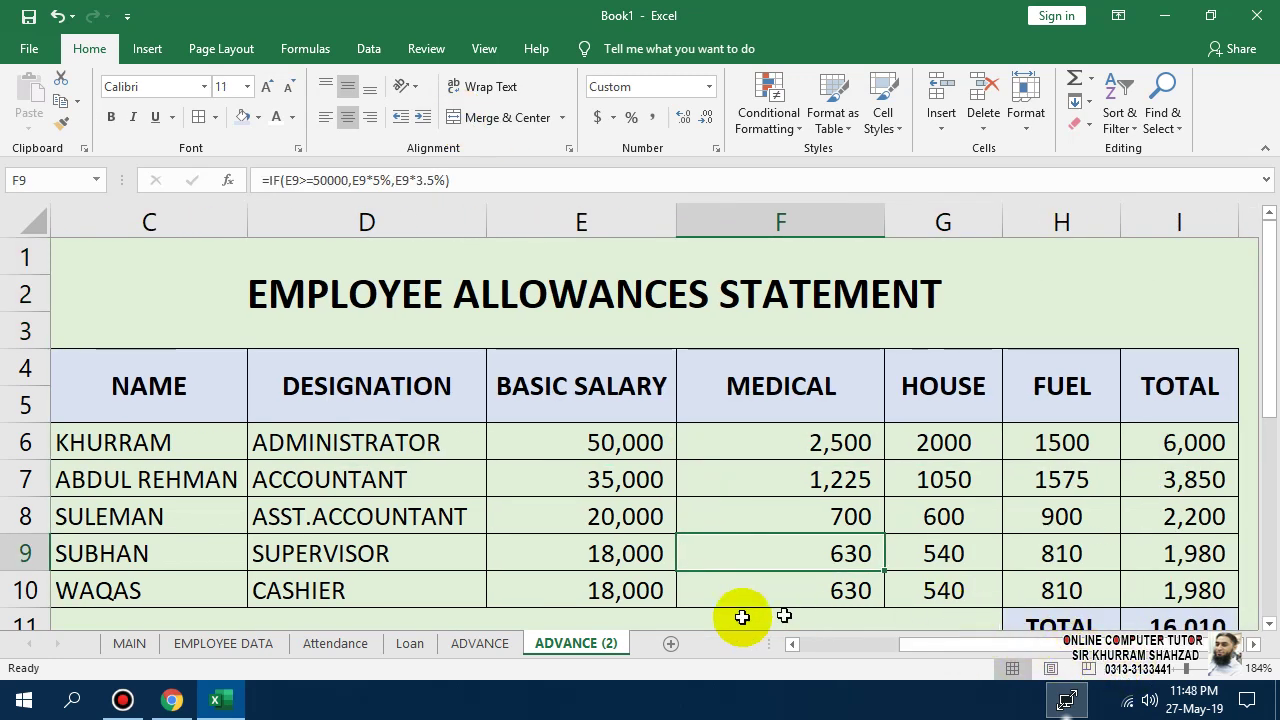
{"action": "left_click", "coordinate": [605, 645]}
{"action": "double_click", "coordinate": [605, 645]}
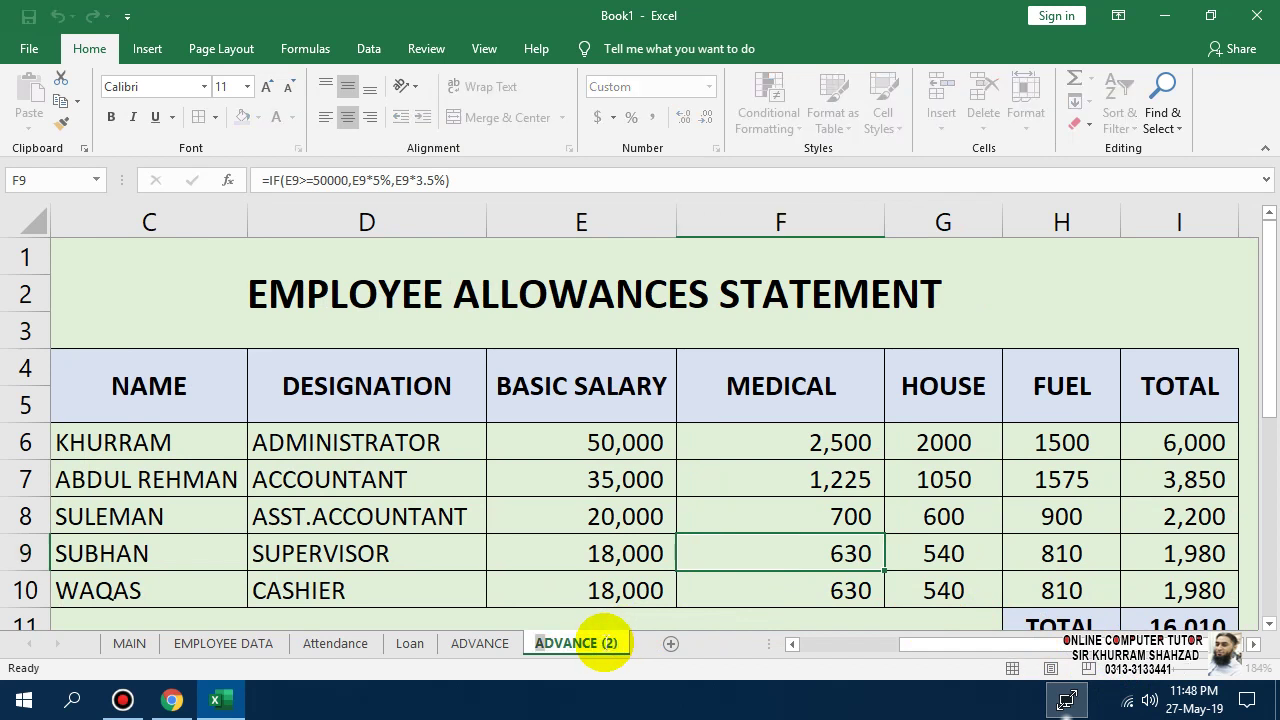
{"action": "type", "text": "ALLOWANCES"}
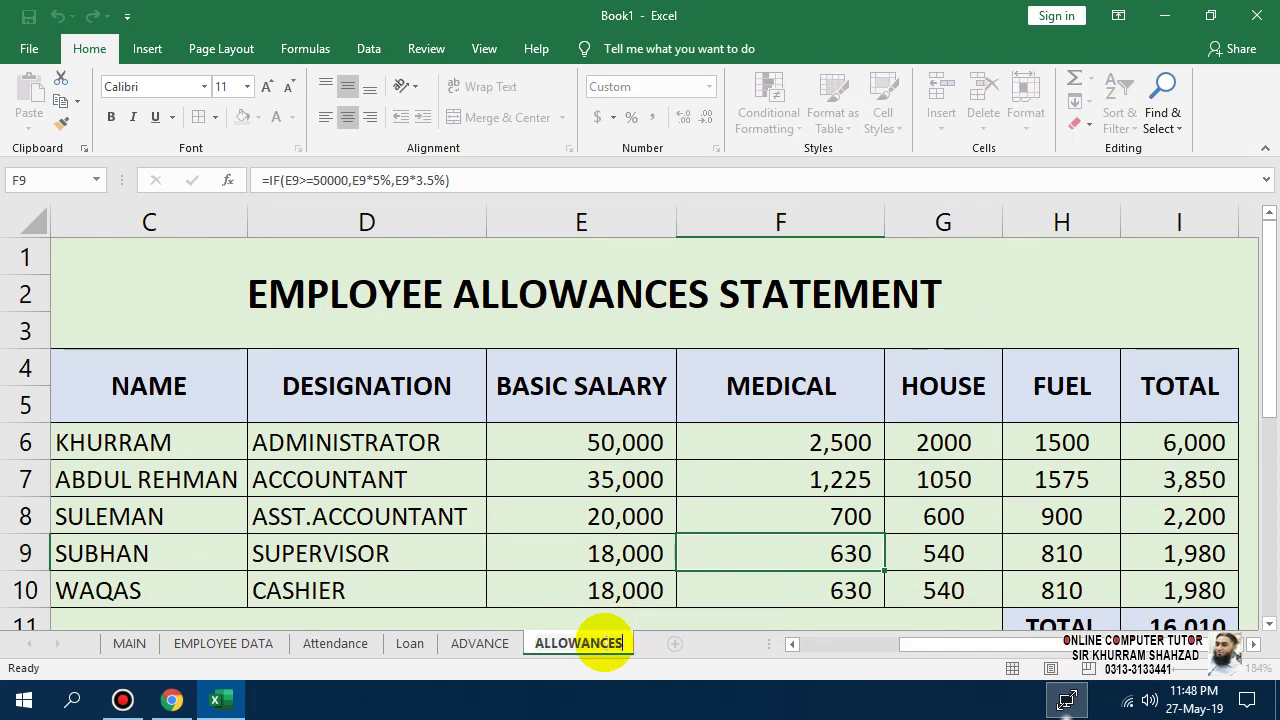
{"action": "key", "text": "Return"}
{"action": "left_click", "coordinate": [110, 643]}
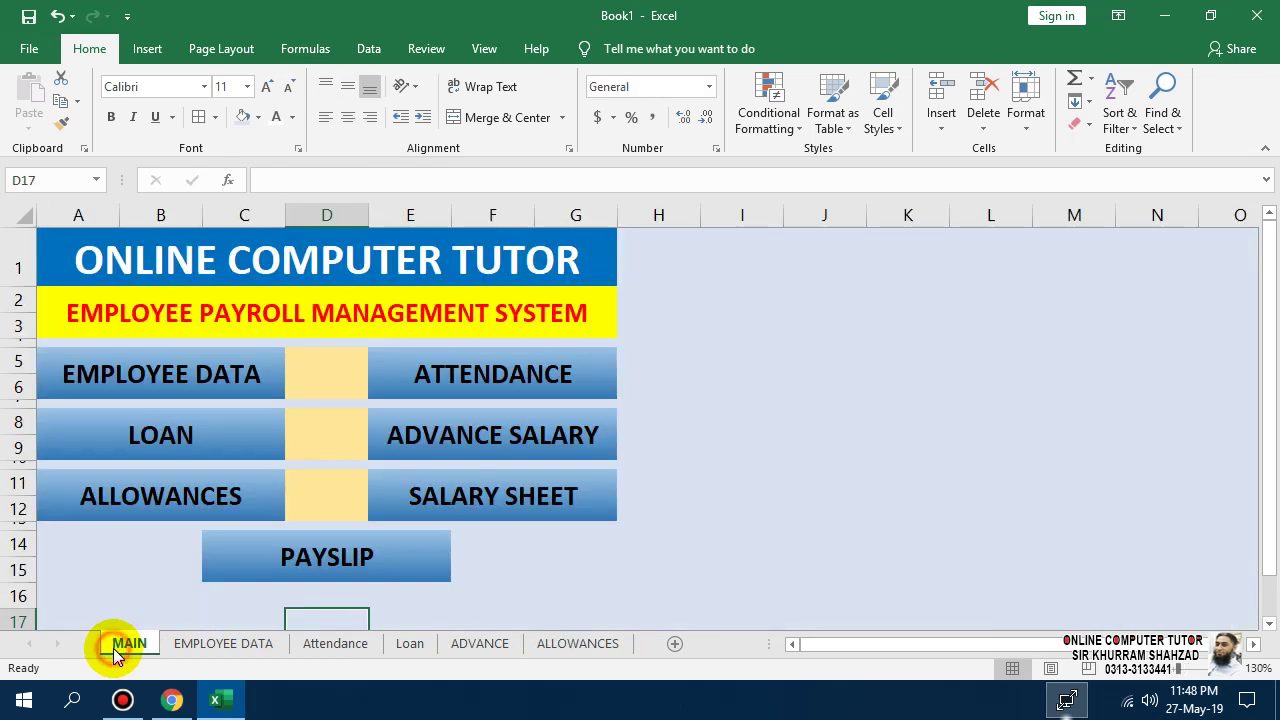
- Add a new sheet after ALLOWANCES, hide its gridlines and fill all its cells with the lightest theme green
{"action": "left_click", "coordinate": [584, 647]}
{"action": "left_click", "coordinate": [674, 643]}
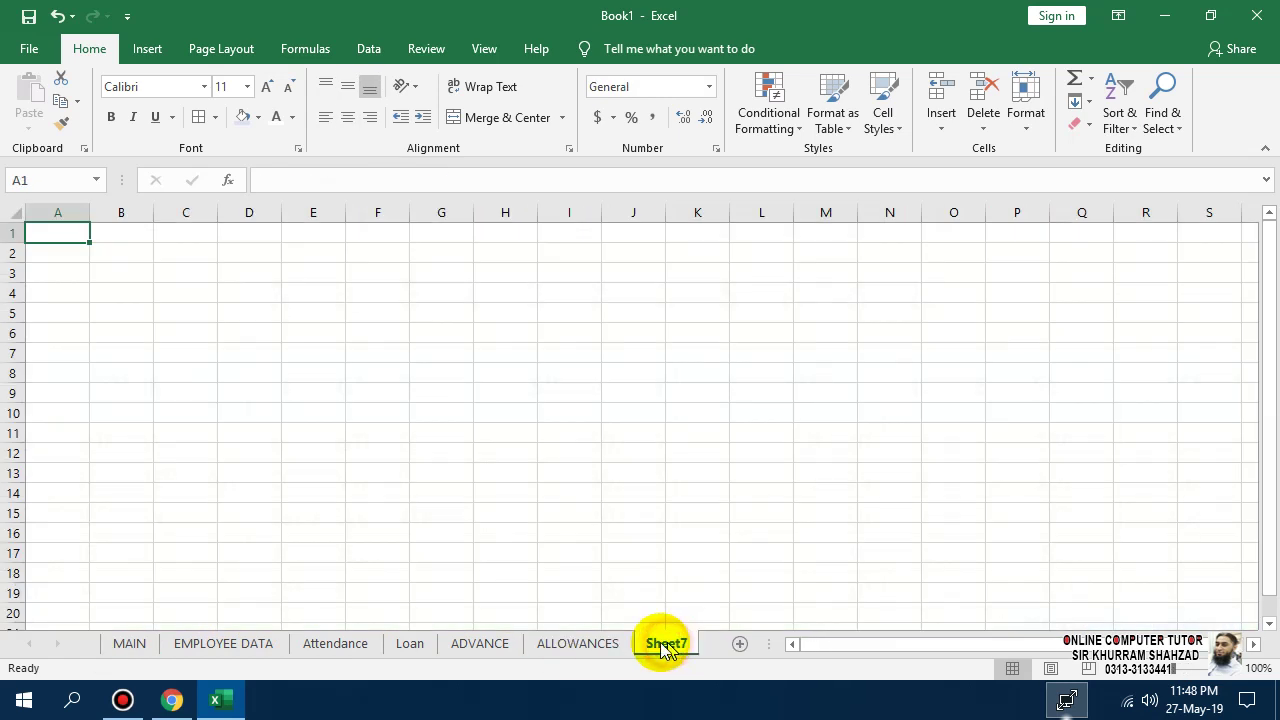
{"action": "left_click", "coordinate": [14, 232]}
{"action": "left_click", "coordinate": [14, 210]}
{"action": "left_click", "coordinate": [480, 49]}
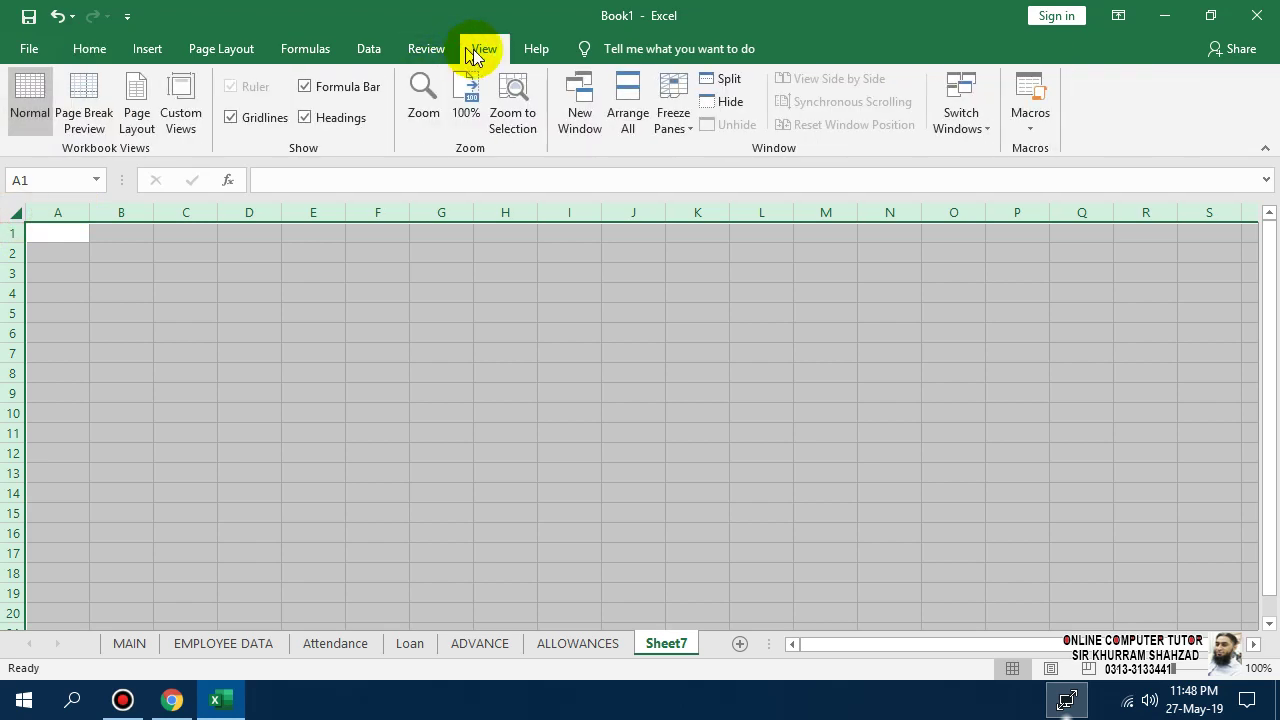
{"action": "left_click", "coordinate": [265, 118]}
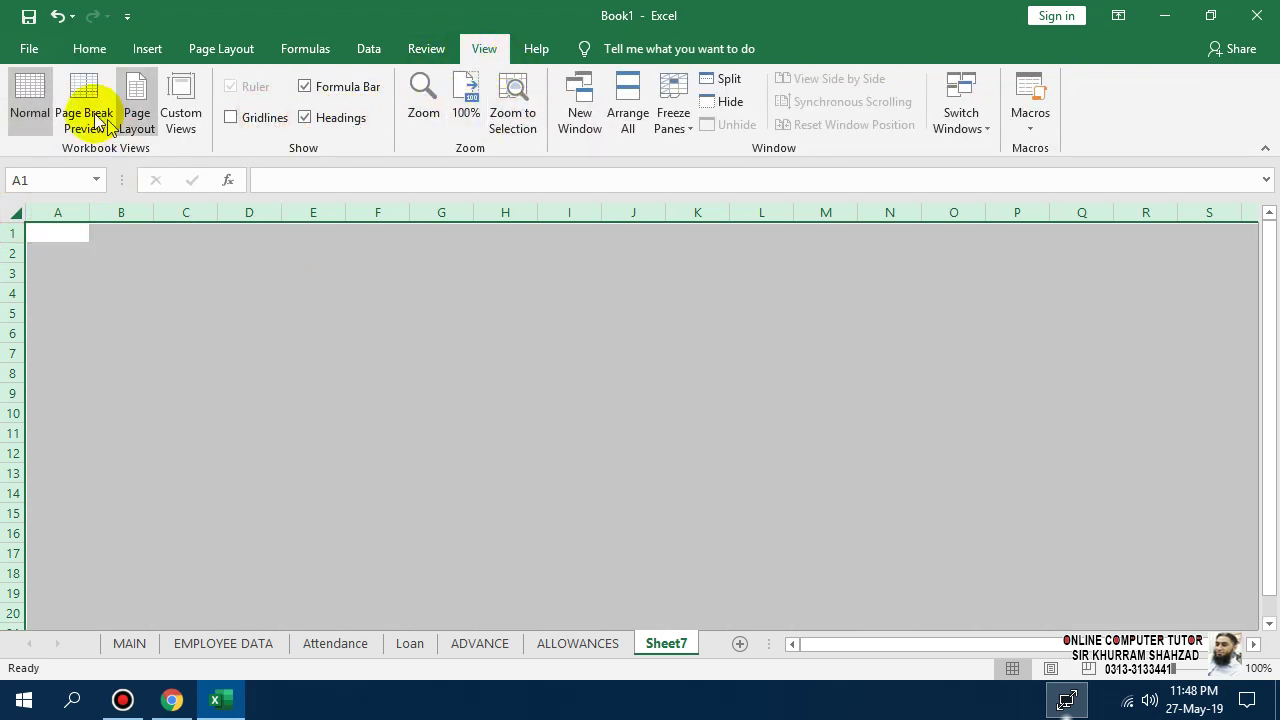
{"action": "left_click", "coordinate": [89, 49]}
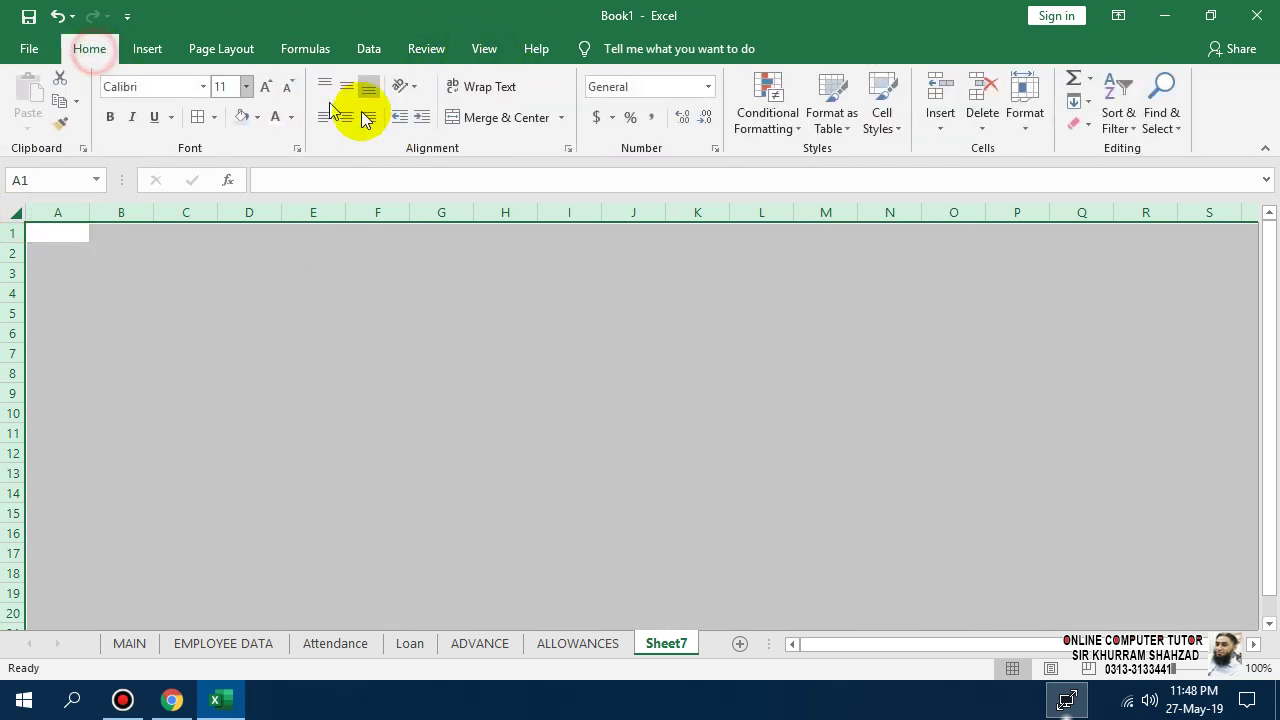
{"action": "left_click", "coordinate": [257, 117]}
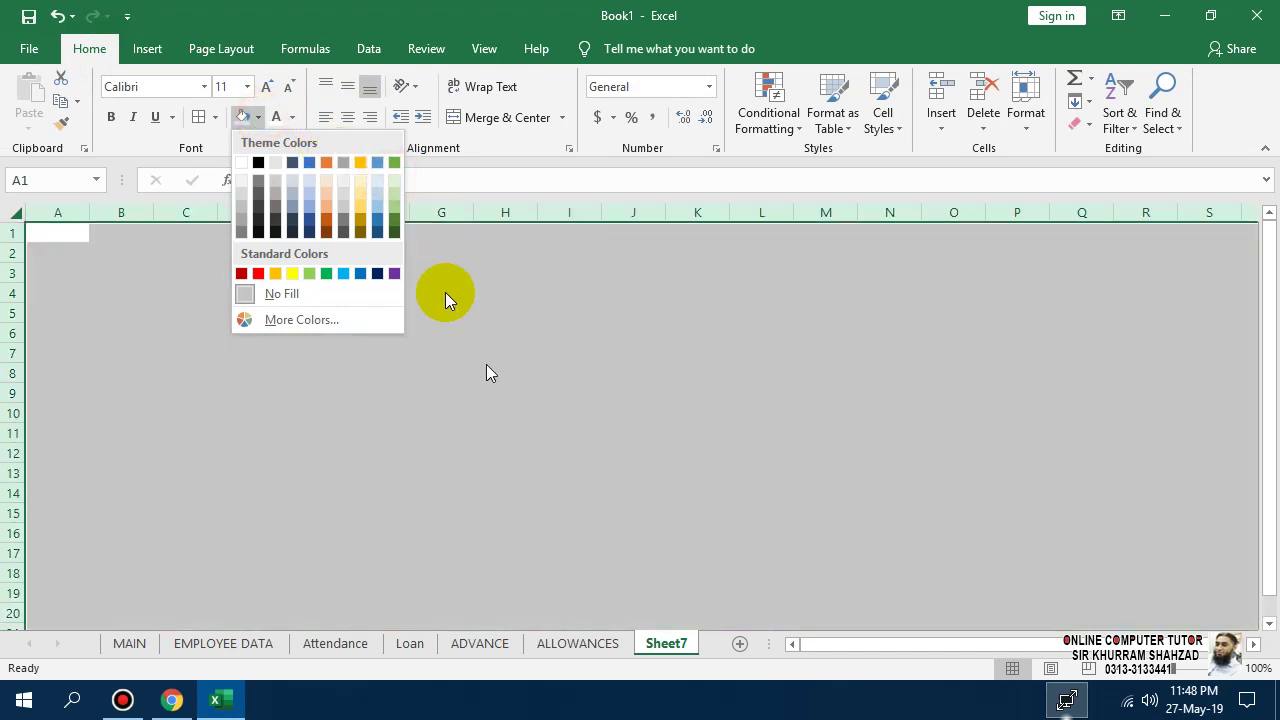
{"action": "left_click", "coordinate": [396, 185]}
{"action": "left_click", "coordinate": [720, 608]}
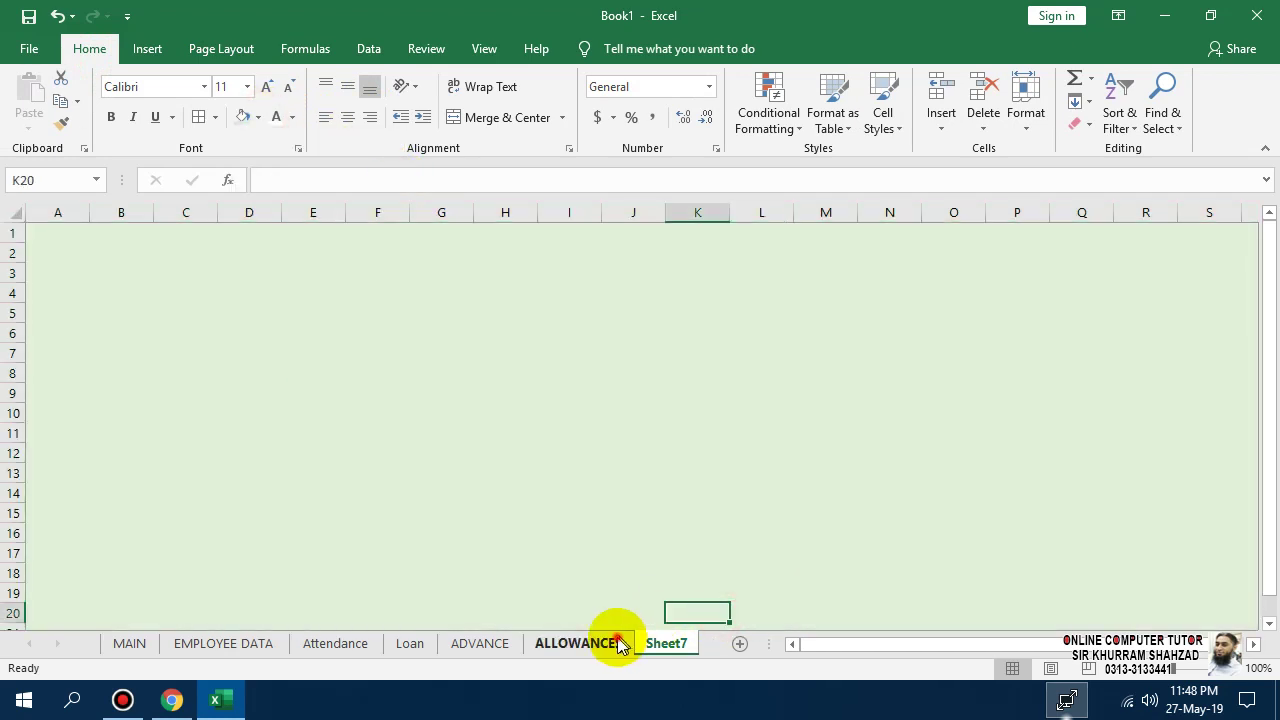
- Check the ALLOWANCES table for reuse and delete the blank Sheet7
{"action": "left_click", "coordinate": [578, 643]}
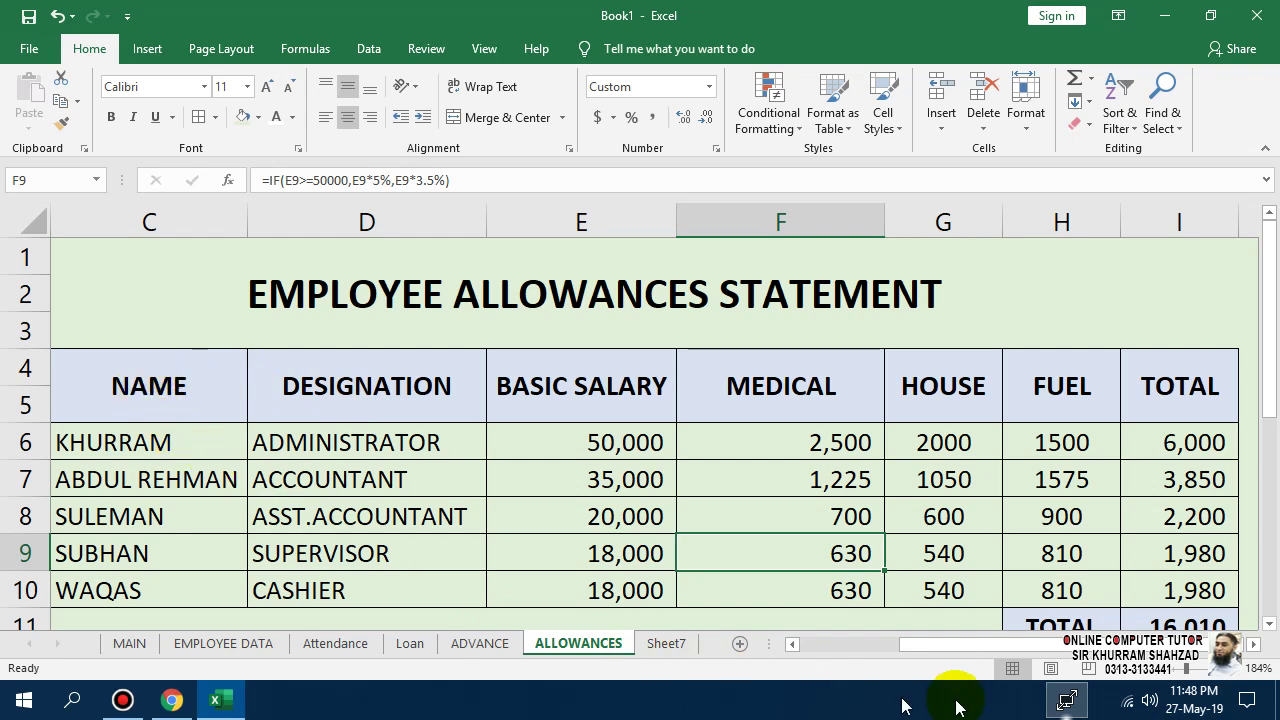
{"action": "left_click_drag", "start_coordinate": [963, 656], "coordinate": [771, 651]}
{"action": "left_click_drag", "start_coordinate": [225, 385], "coordinate": [624, 565]}
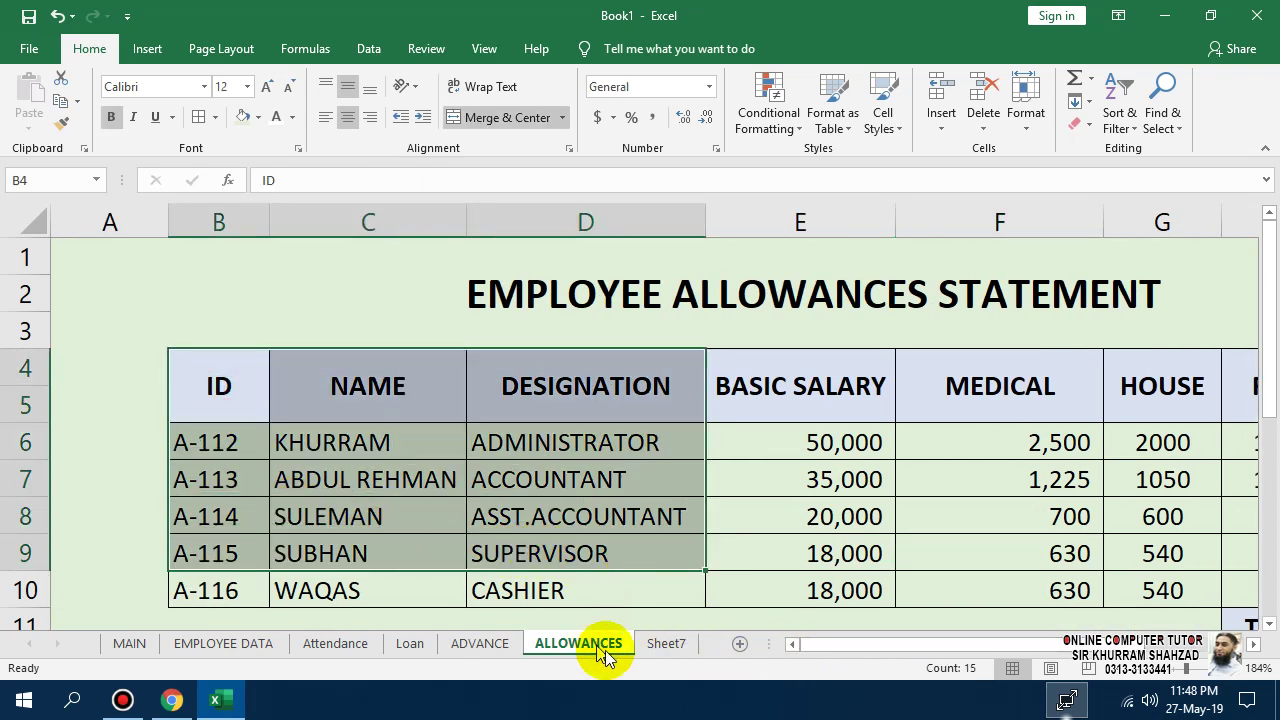
{"action": "left_click", "coordinate": [649, 648]}
{"action": "left_click", "coordinate": [622, 650]}
{"action": "right_click", "coordinate": [655, 648]}
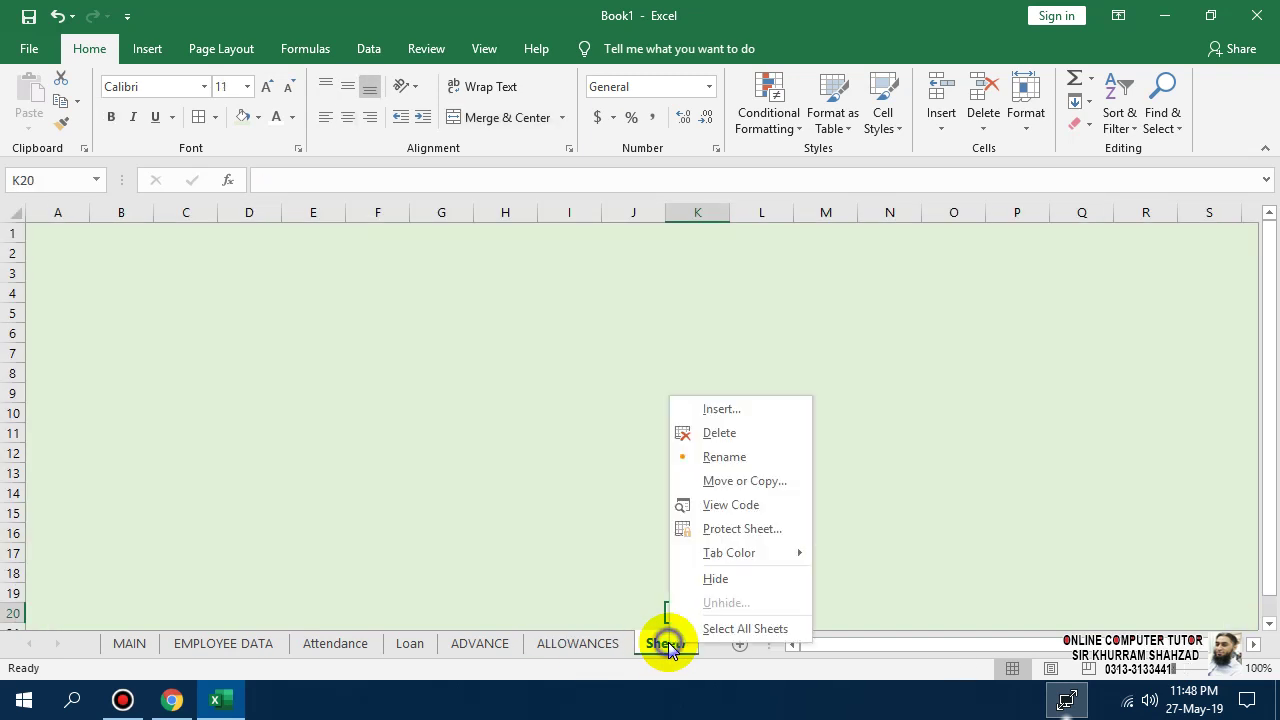
{"action": "left_click", "coordinate": [716, 446]}
{"action": "left_click", "coordinate": [636, 407]}
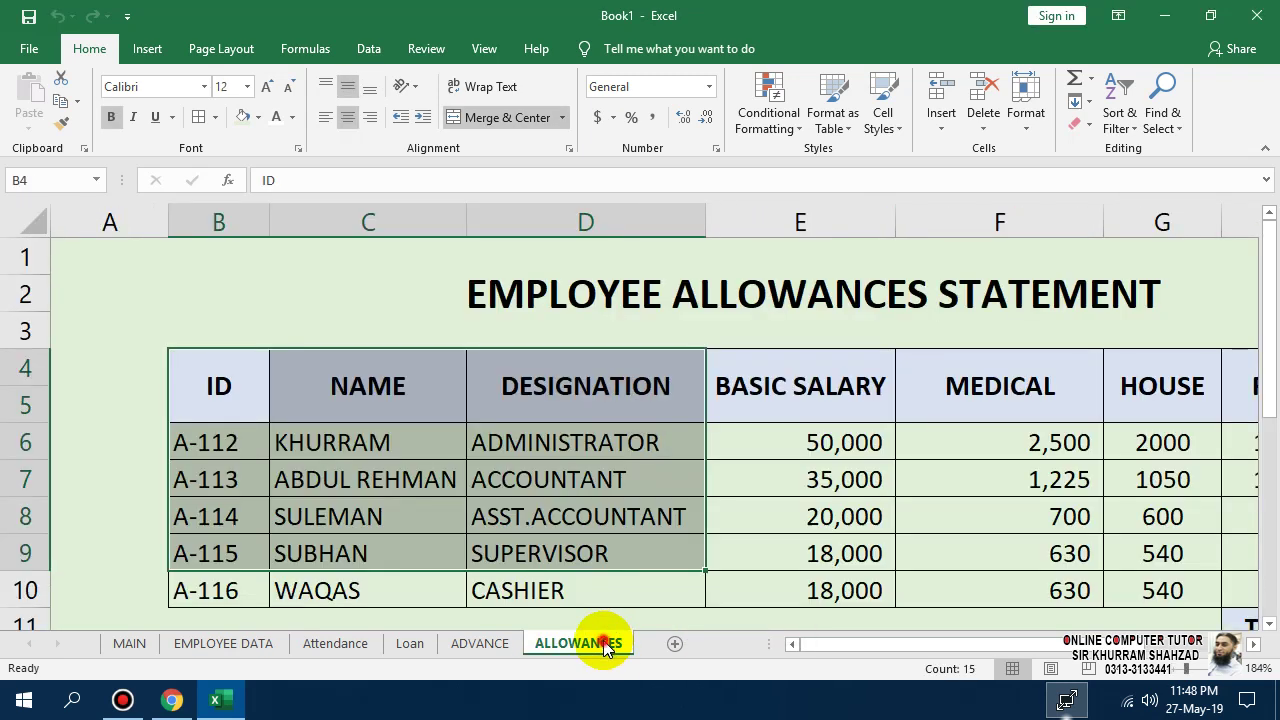
- Create a copy of the ALLOWANCES sheet at the end of the workbook
{"action": "right_click", "coordinate": [602, 642]}
{"action": "left_click", "coordinate": [645, 478]}
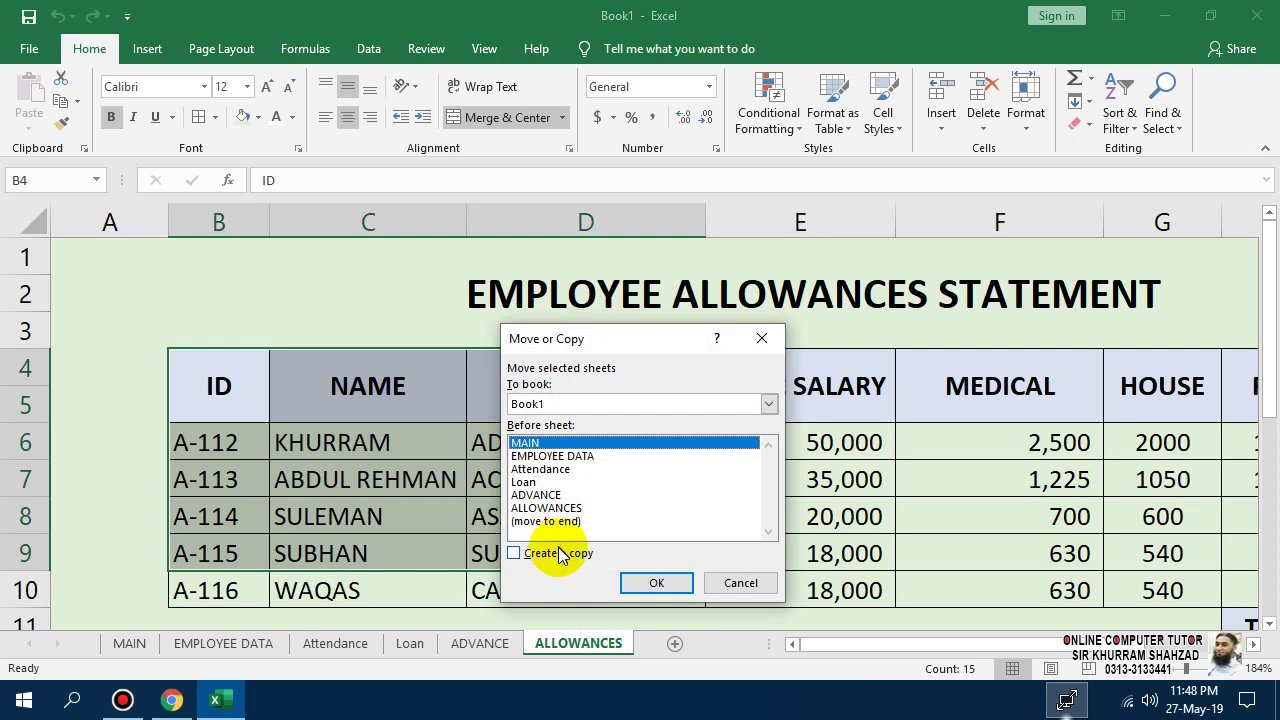
{"action": "left_click", "coordinate": [560, 555]}
{"action": "left_click", "coordinate": [545, 521]}
{"action": "left_click", "coordinate": [656, 583]}
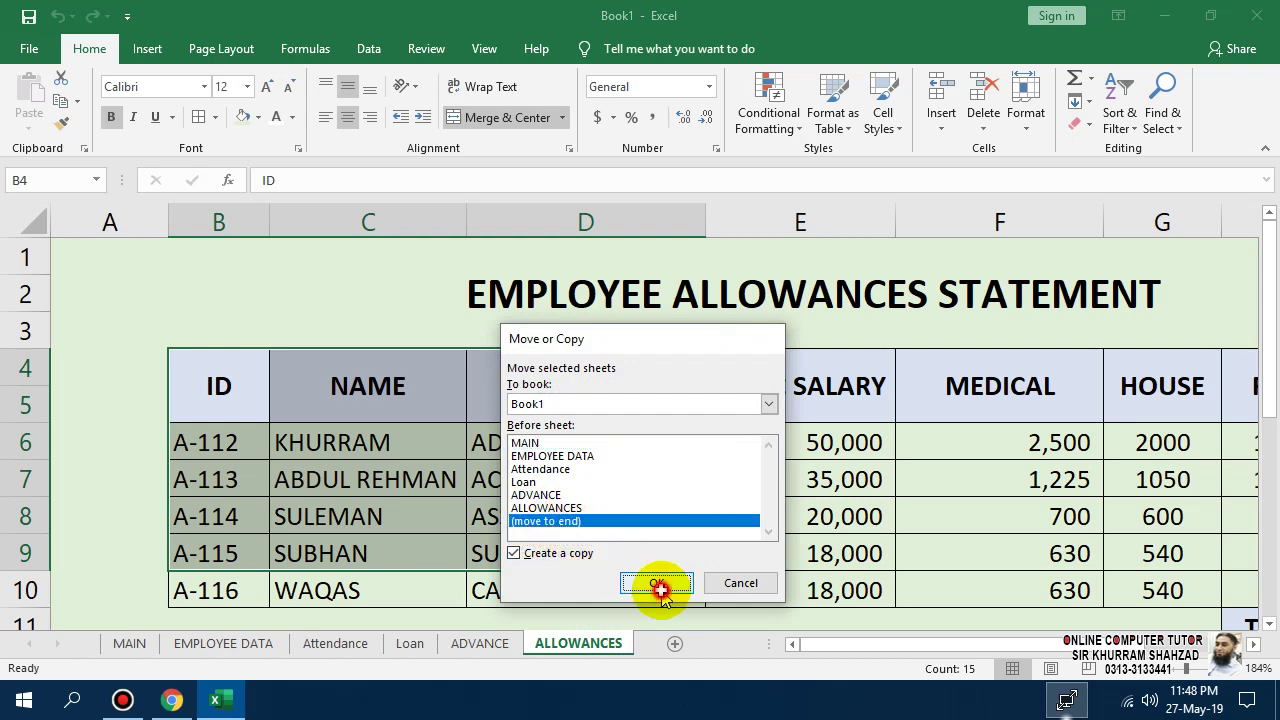
- Replace the title of the copied sheet in B1 with SALARY SHEET
{"action": "double_click", "coordinate": [566, 296]}
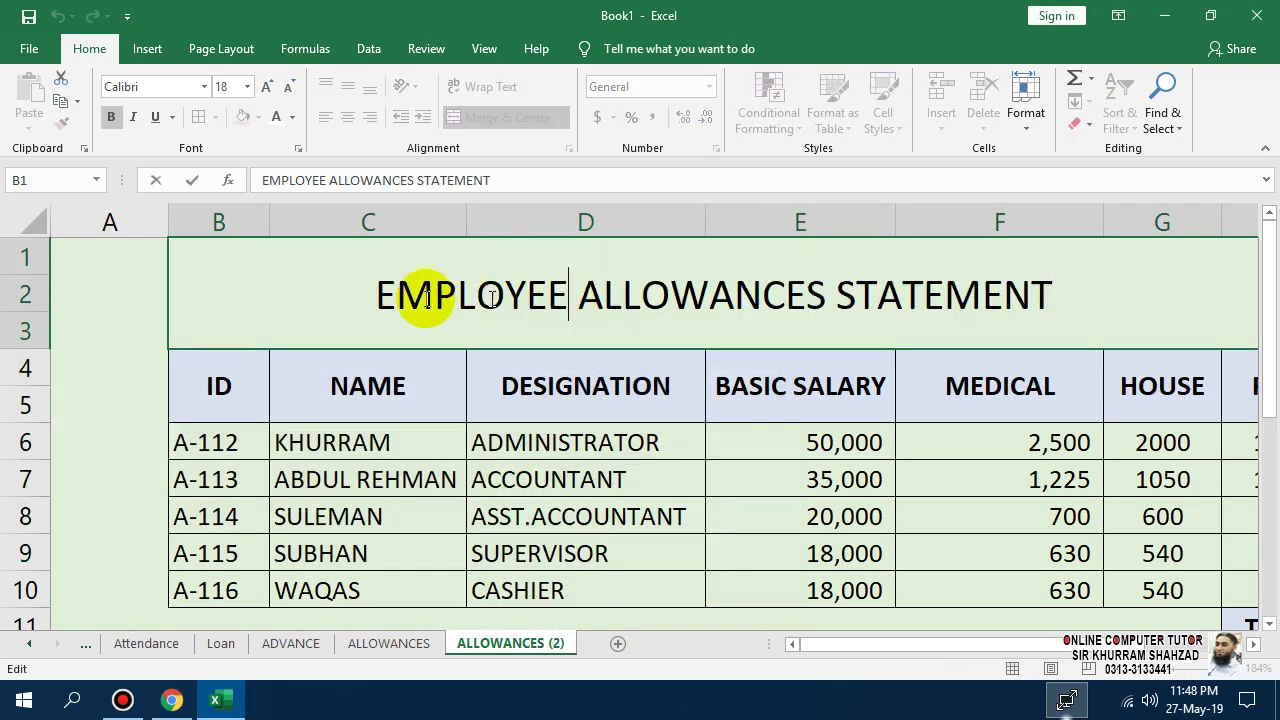
{"action": "left_click_drag", "start_coordinate": [373, 294], "coordinate": [1086, 320]}
{"action": "type", "text": "SALARY"}
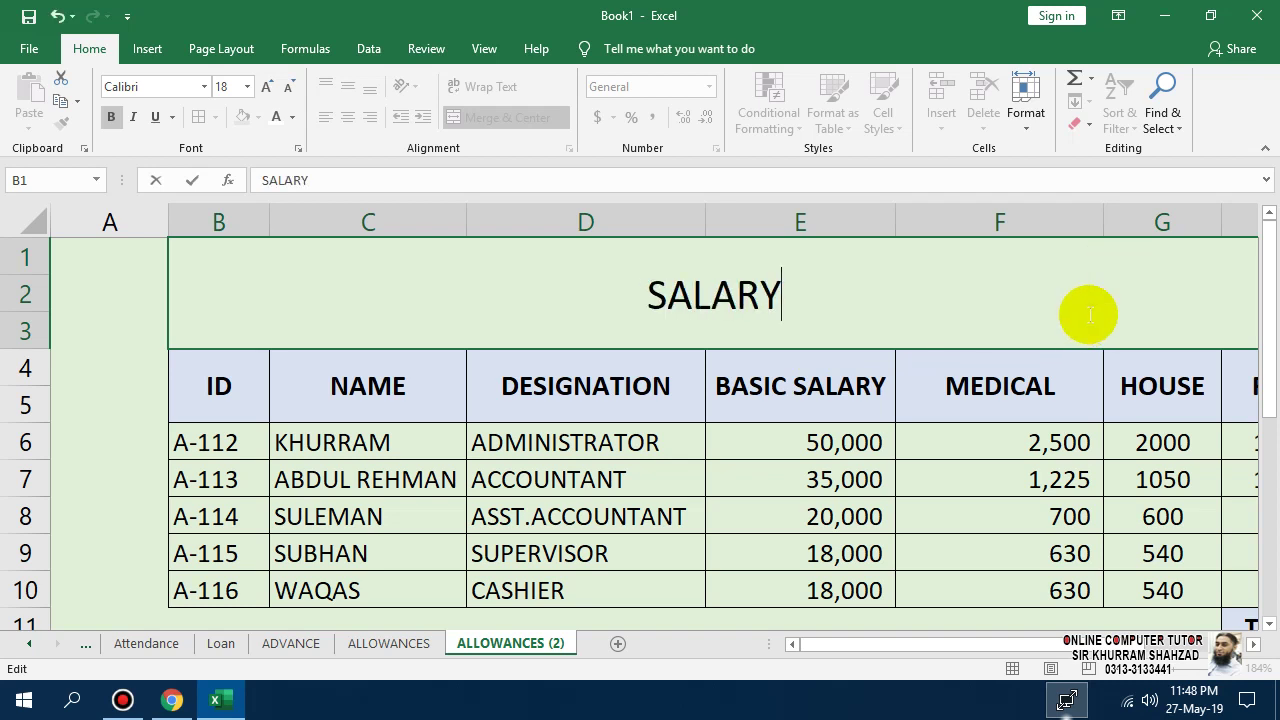
{"action": "type", "text": " SHEET"}
{"action": "key", "text": "Return"}
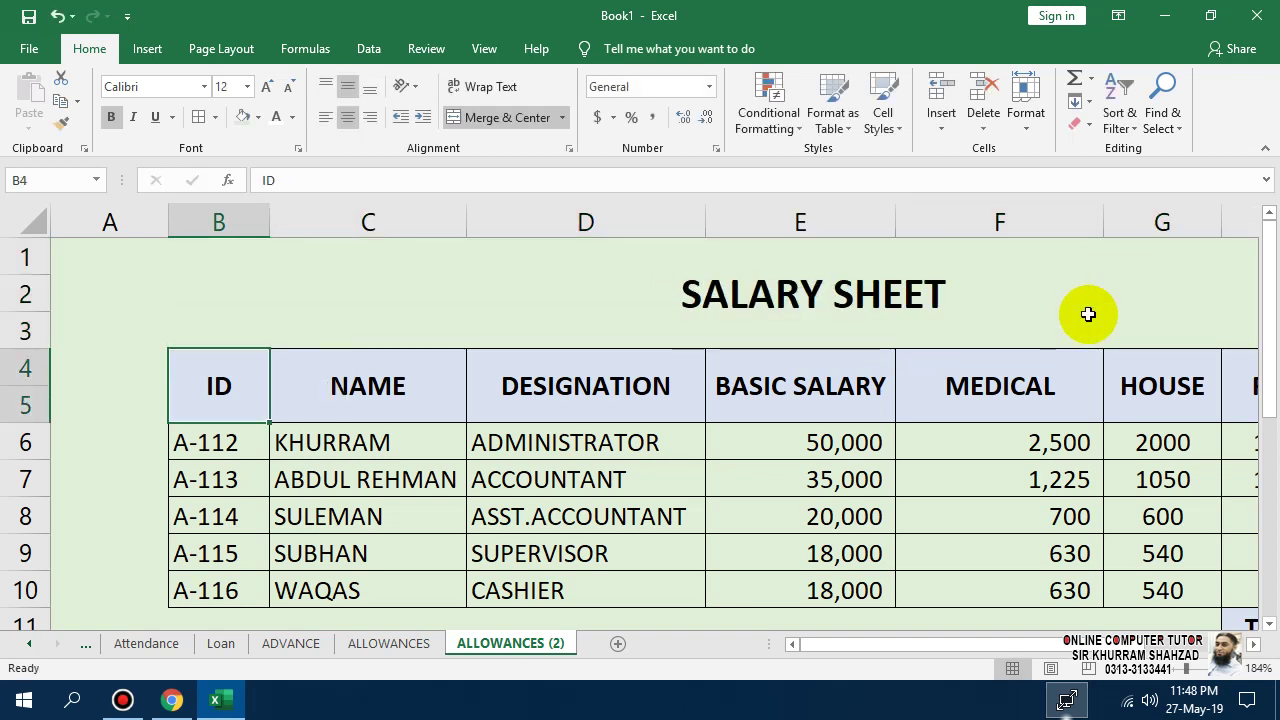
- Change the MEDICAL header in F4 to ATTENDANCE
{"action": "left_click", "coordinate": [364, 390]}
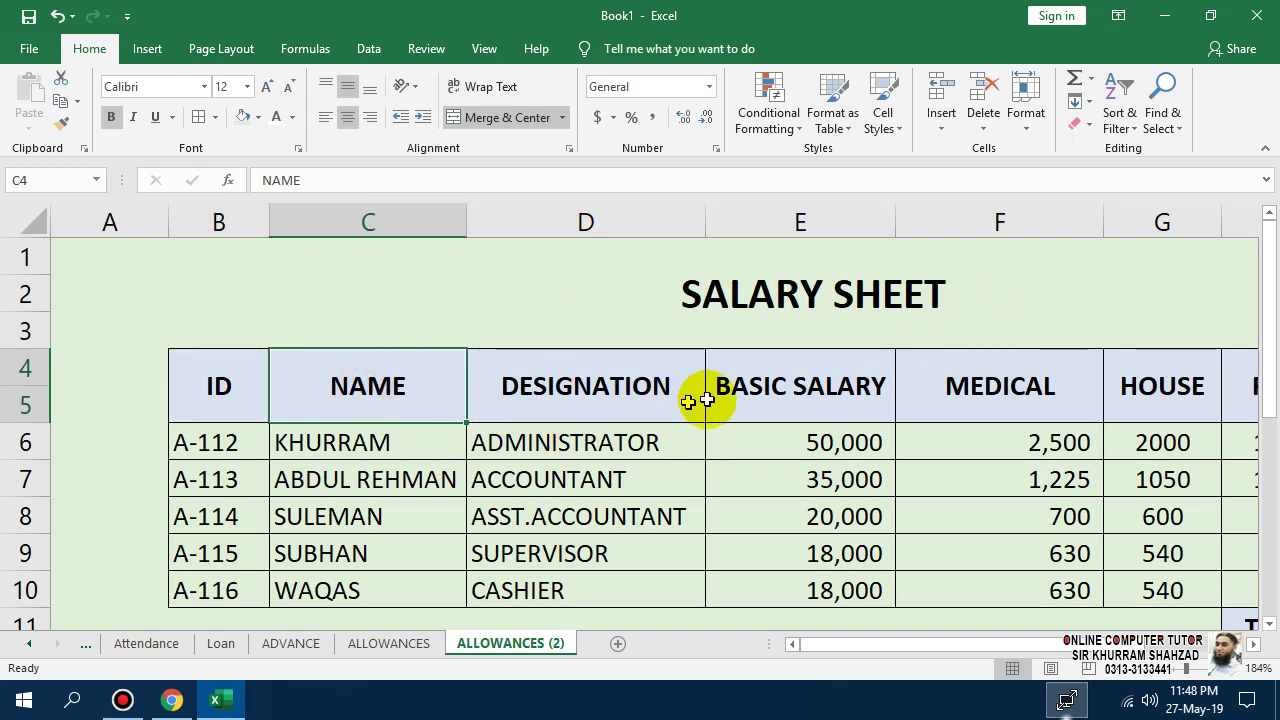
{"action": "left_click", "coordinate": [778, 390]}
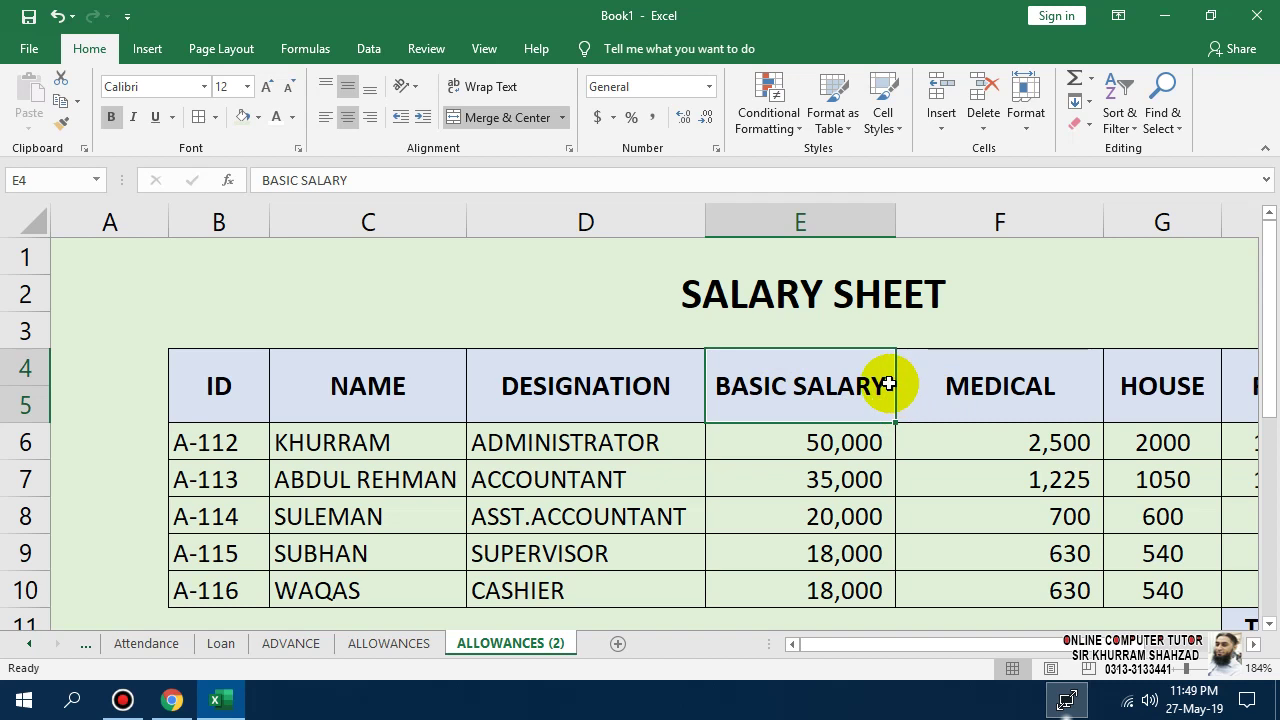
{"action": "left_click", "coordinate": [940, 395]}
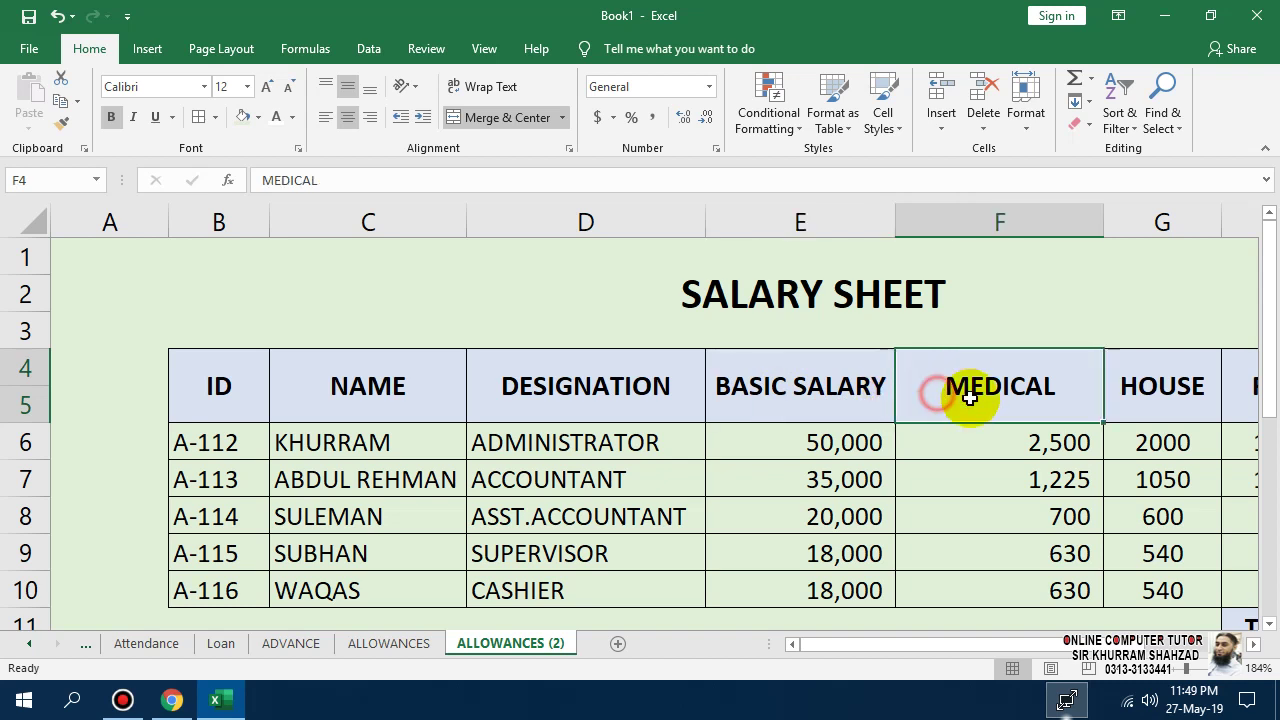
{"action": "type", "text": "ATTENDANCE"}
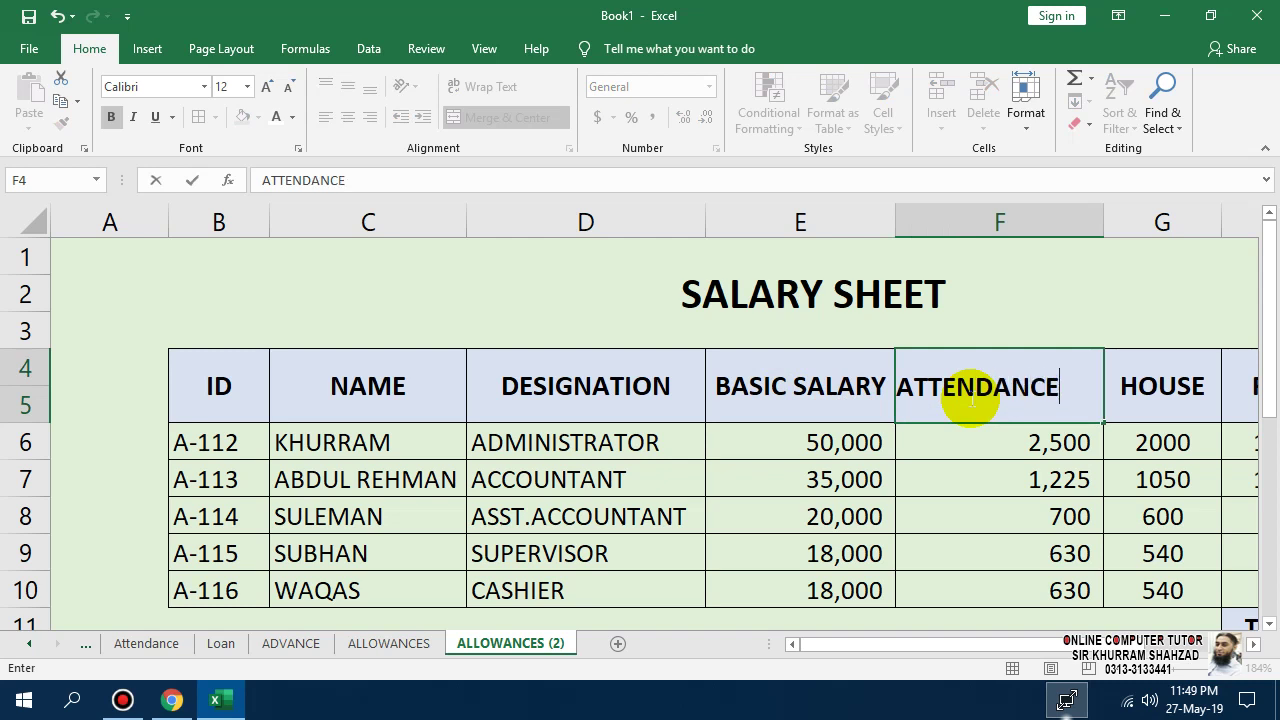
{"action": "key", "text": "Return"}
{"action": "key", "text": "Right"}
{"action": "key", "text": "Up"}
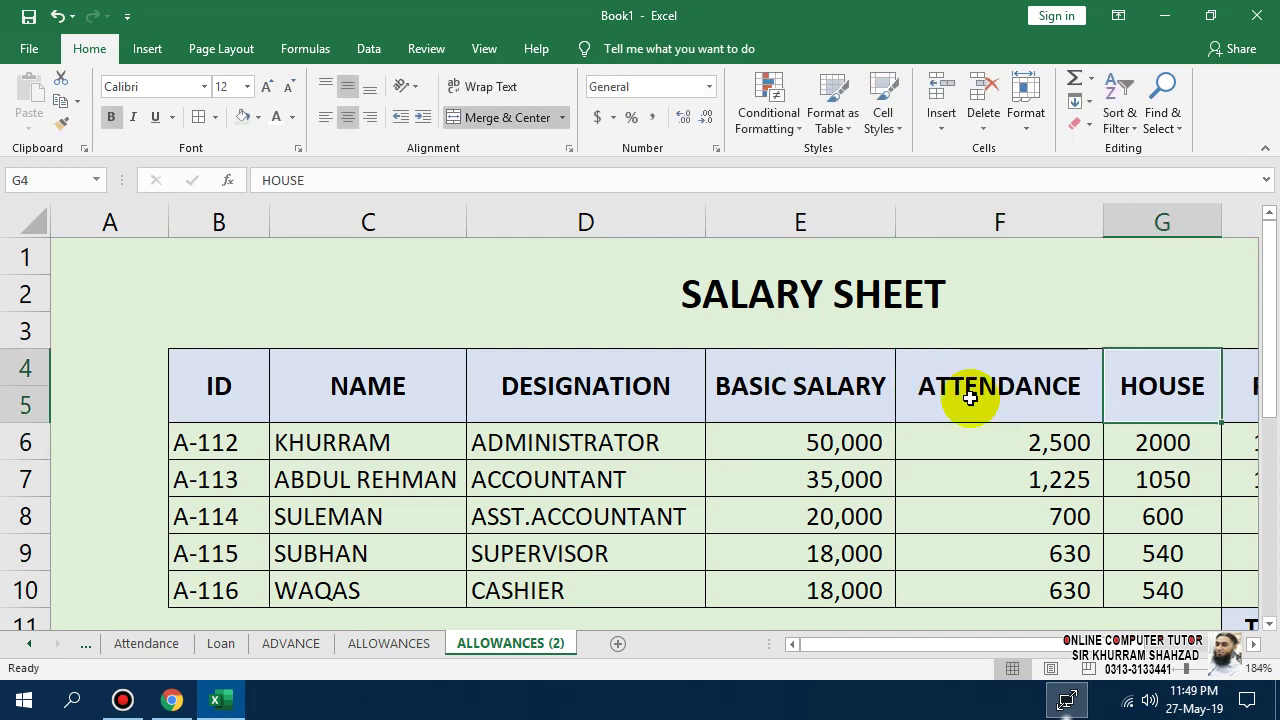
- Change the HOUSE header in G4 to ALLOWANCES
{"action": "type", "text": "ALLOWANCES"}
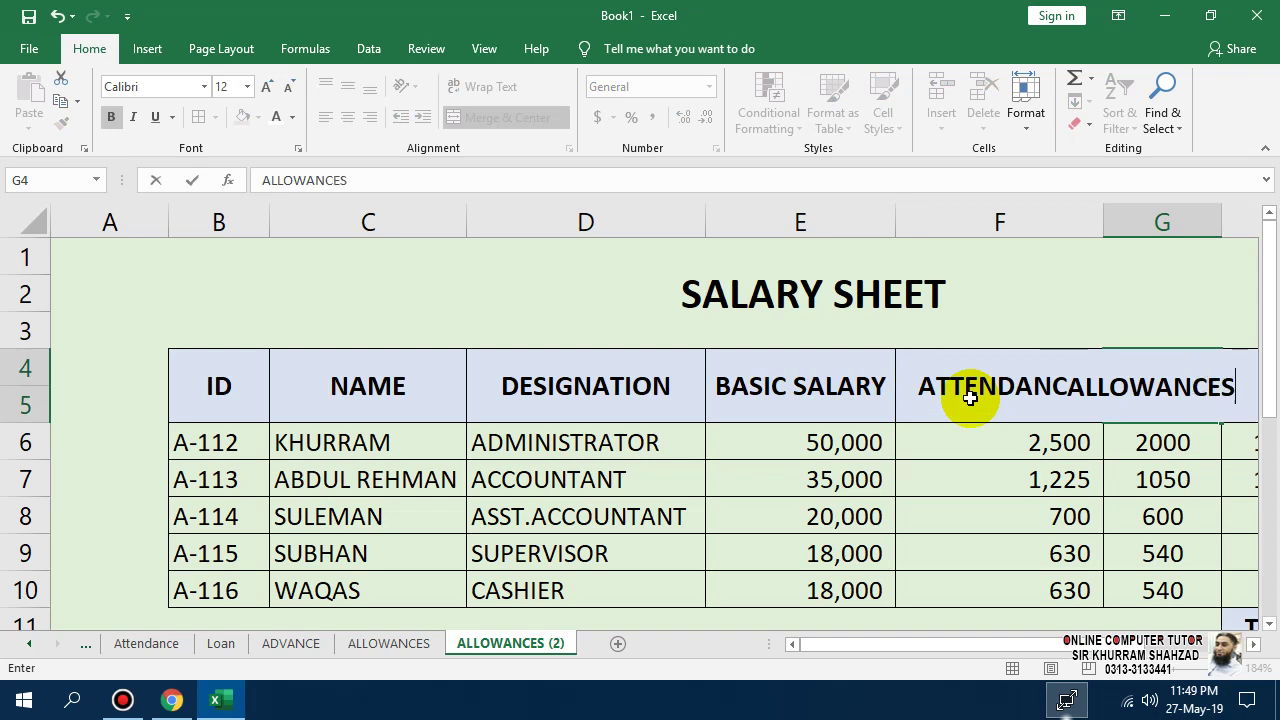
{"action": "key", "text": "Right"}
{"action": "key", "text": "Left"}
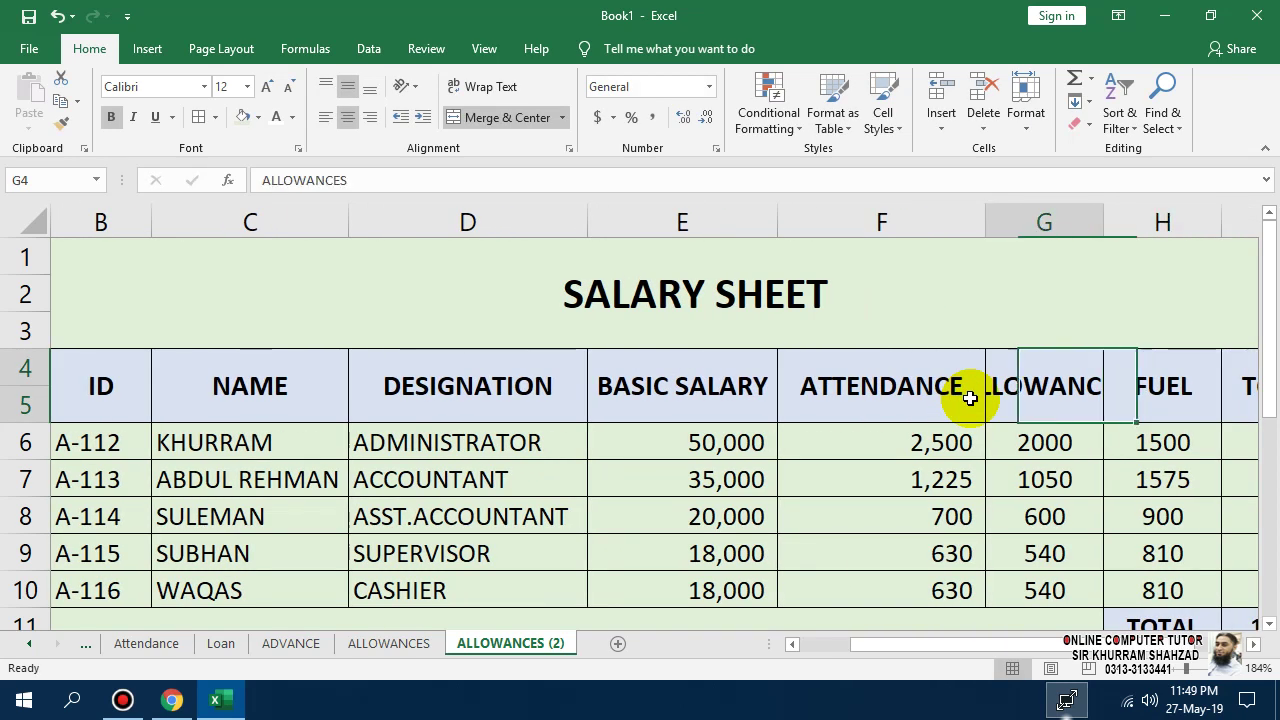
- Set the header in G4 to GROSS SALARY
{"action": "type", "text": "GROSS SALARY"}
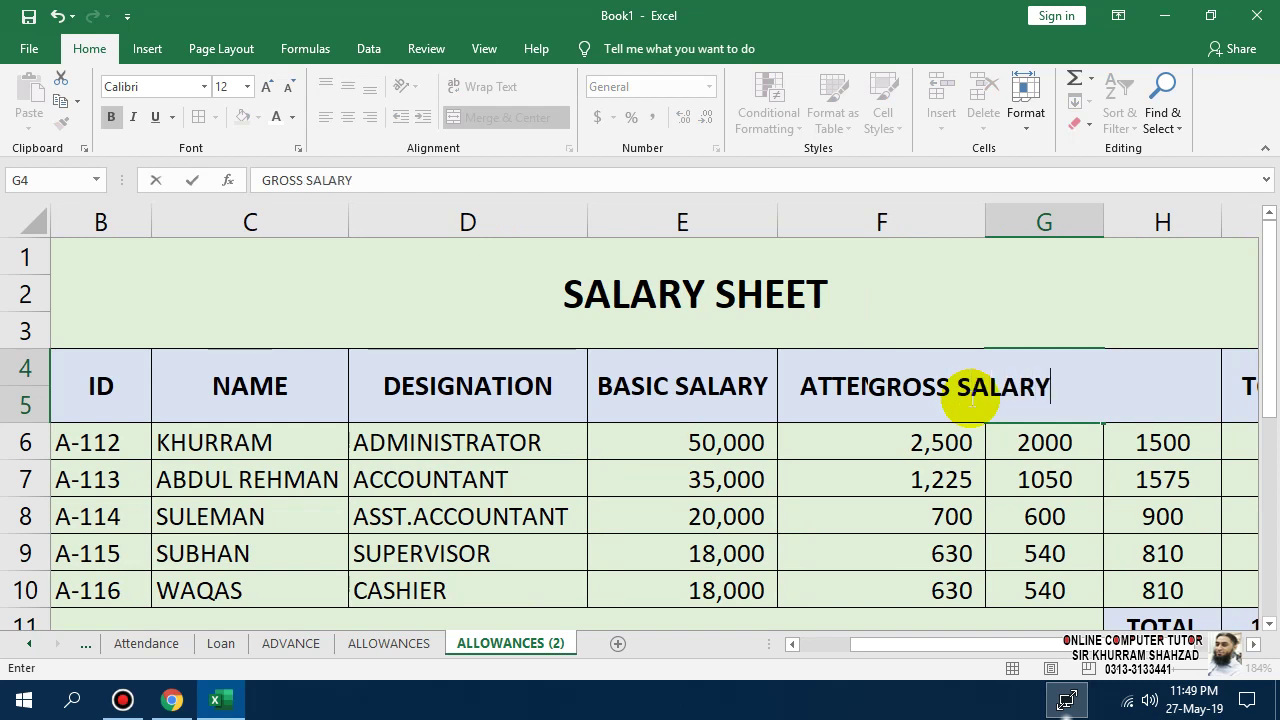
{"action": "key", "text": "Return"}
{"action": "key", "text": "Right"}
{"action": "key", "text": "Up"}
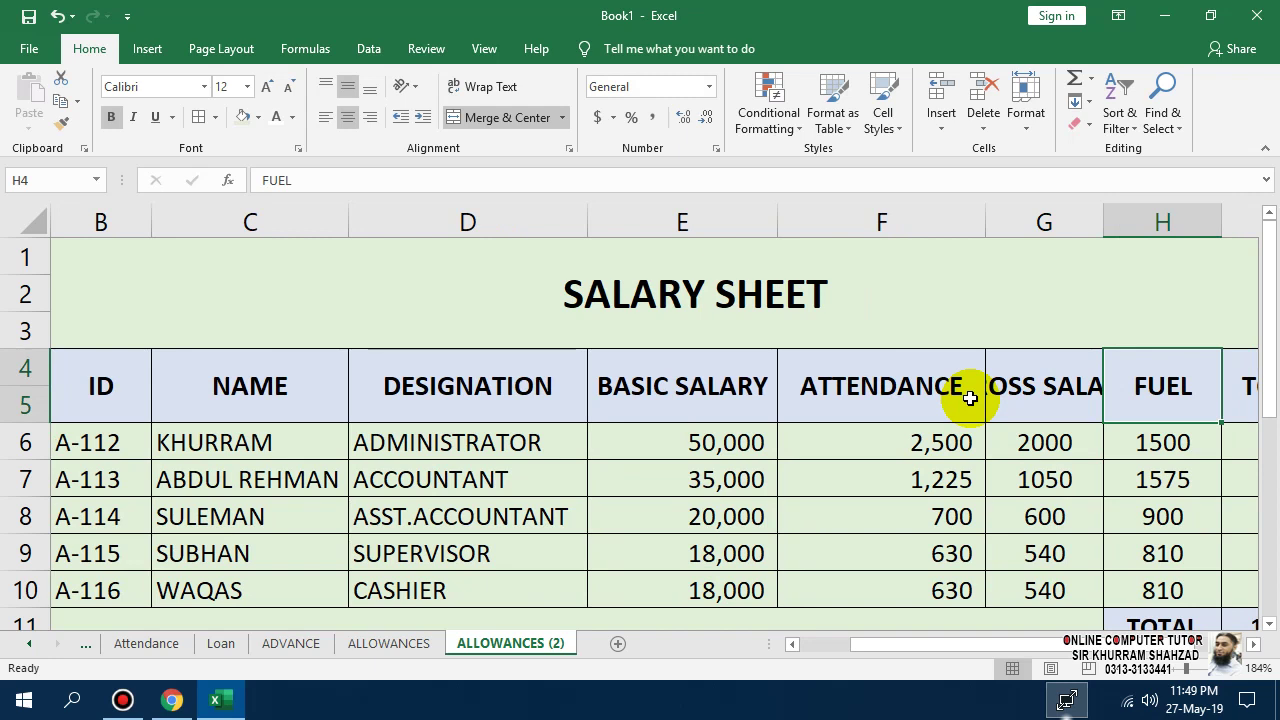
- Replace the FUEL header in H4 with PF and the TOTAL header in I4 with EOBI
{"action": "key", "text": "Left"}
{"action": "key", "text": "Right"}
{"action": "type", "text": "PF"}
{"action": "key", "text": "Right"}
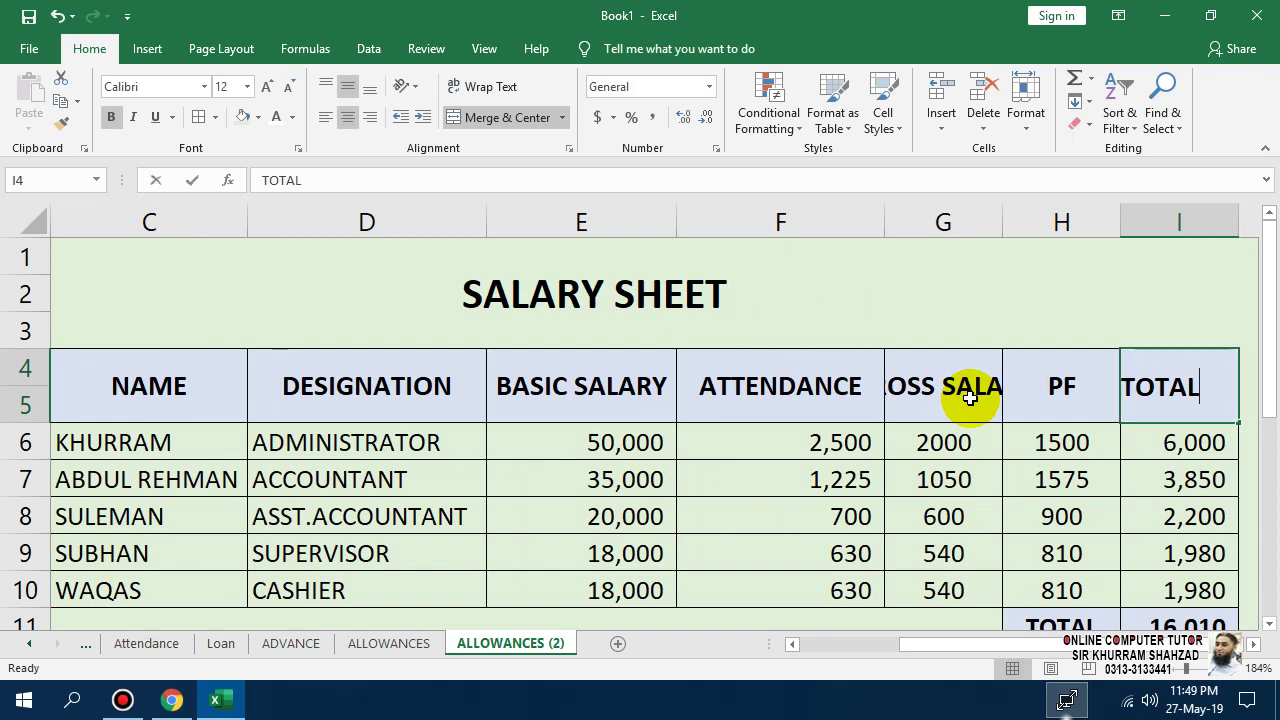
{"action": "type", "text": "EOBI"}
{"action": "key", "text": "Return"}
{"action": "key", "text": "Right"}
{"action": "key", "text": "Up"}
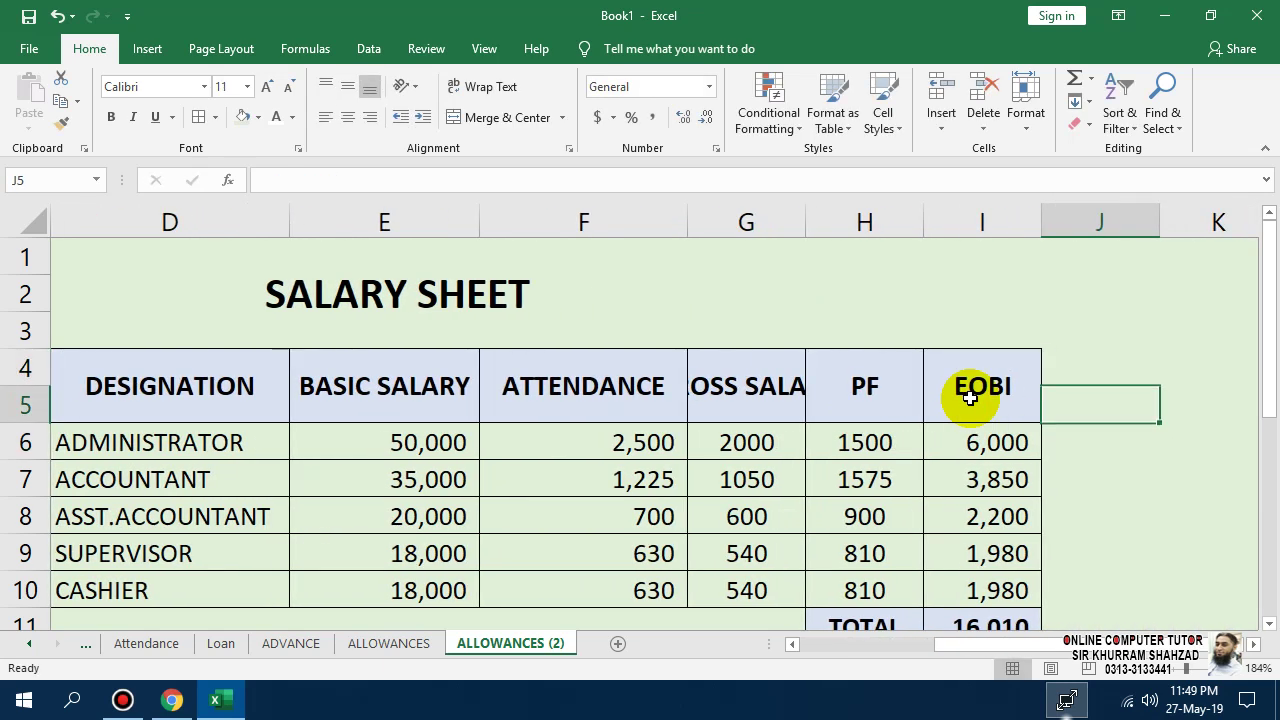
- Copy the EOBI column range I4:I10 into columns J, K and L starting at row 4
{"action": "key", "text": "Up"}
{"action": "key", "text": "Left"}
{"action": "key", "text": "shift+Down"}
{"action": "key", "text": "shift+Down"}
{"action": "key", "text": "shift+Down"}
{"action": "key", "text": "shift+Down"}
{"action": "key", "text": "shift+Down"}
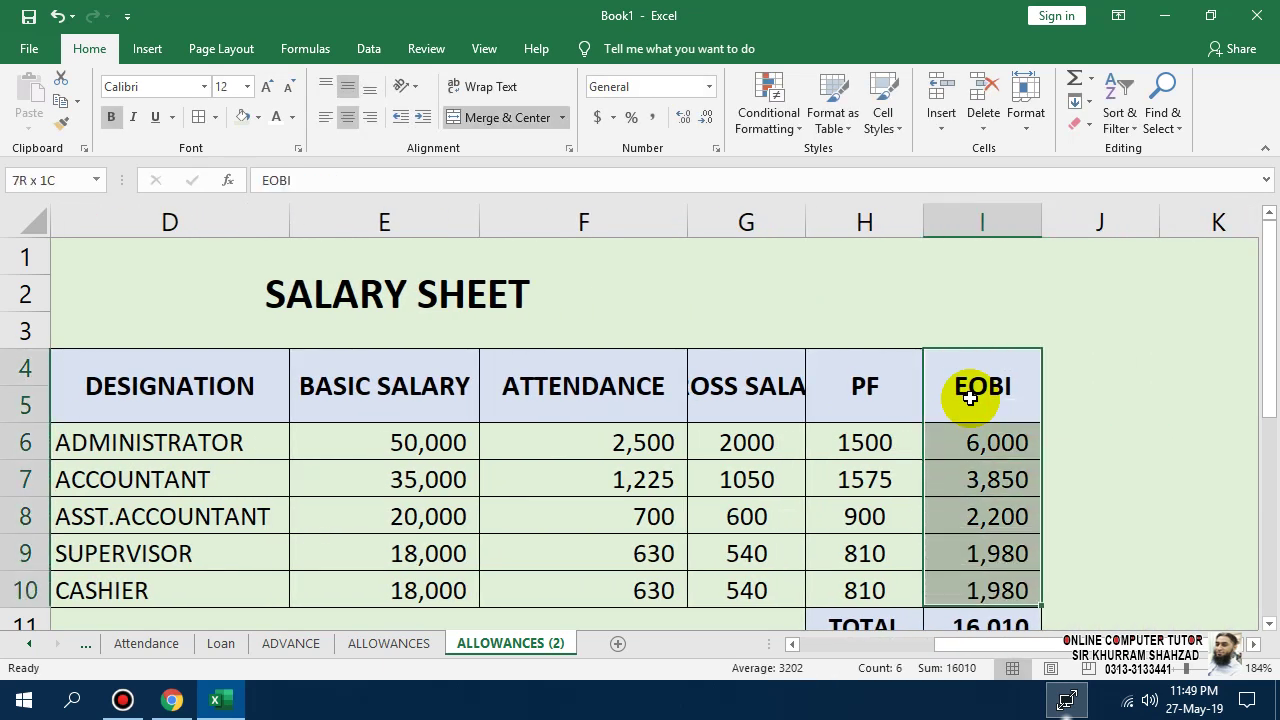
{"action": "key", "text": "ctrl+c"}
{"action": "key", "text": "Right"}
{"action": "key", "text": "ctrl+v"}
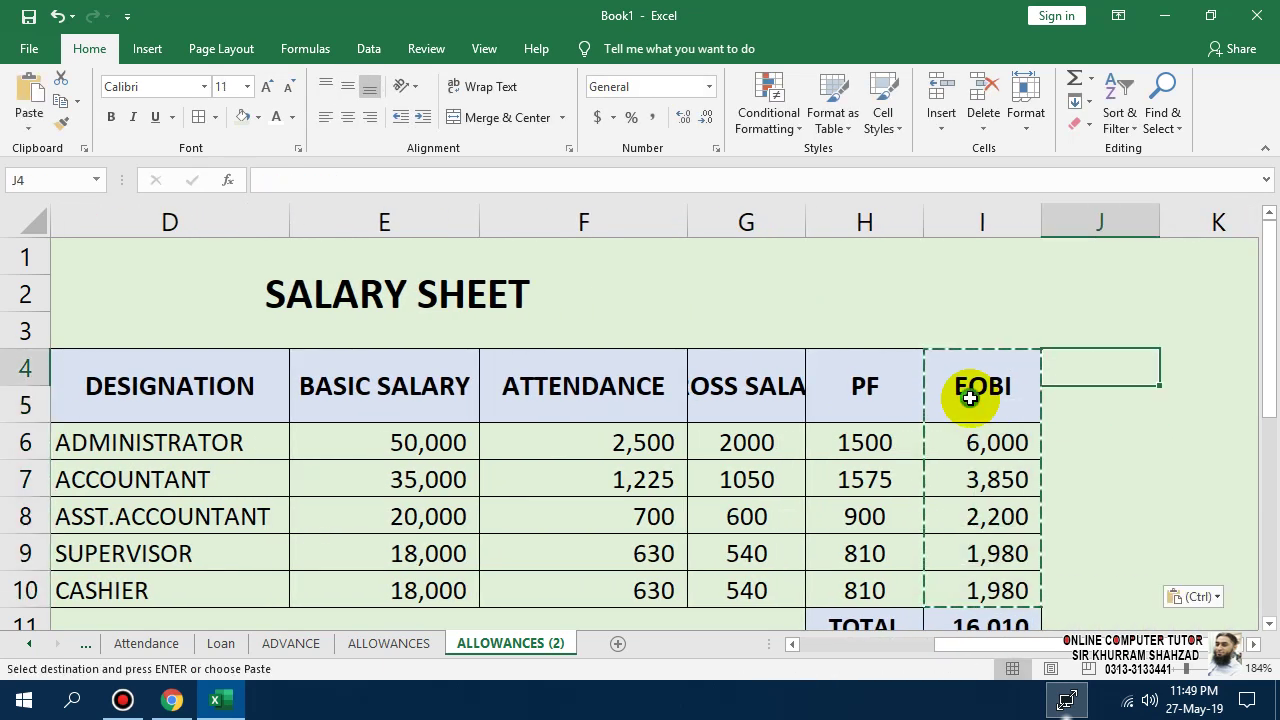
{"action": "key", "text": "Right"}
{"action": "key", "text": "ctrl+v"}
{"action": "key", "text": "Right"}
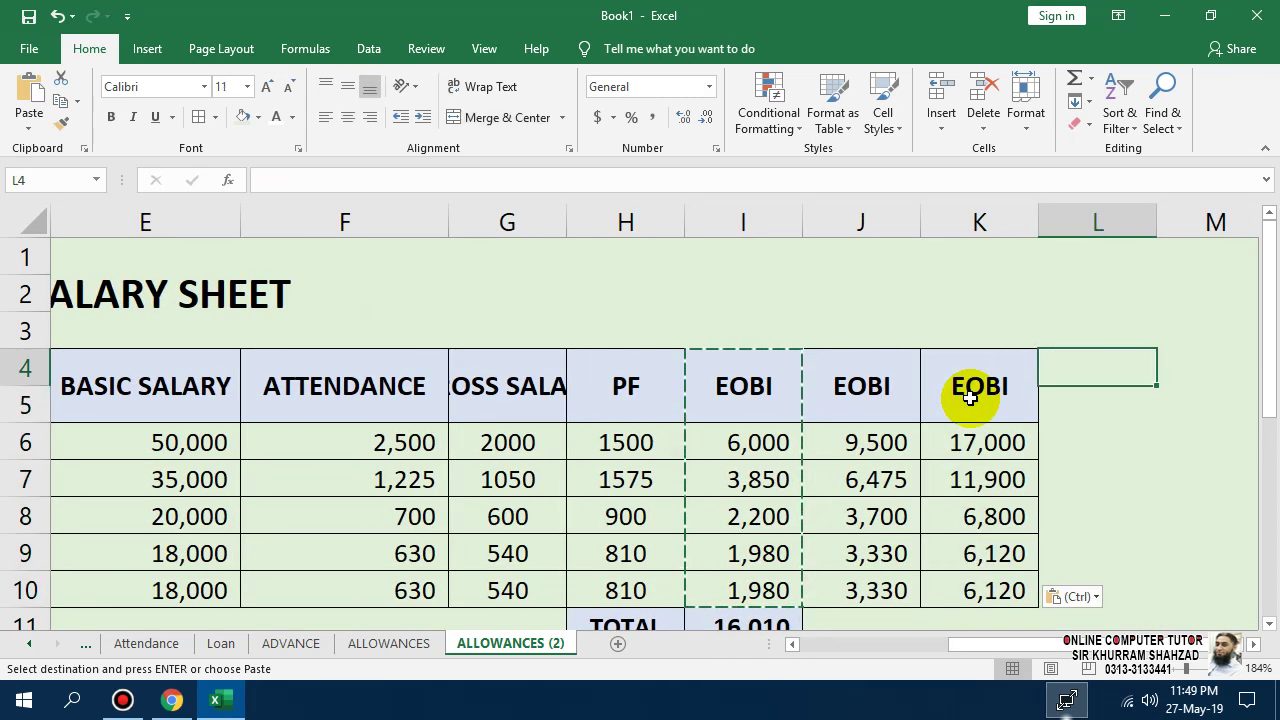
{"action": "key", "text": "ctrl+v"}
- Change the copied header in J4 to LOAN
{"action": "key", "text": "Left"}
{"action": "key", "text": "Left"}
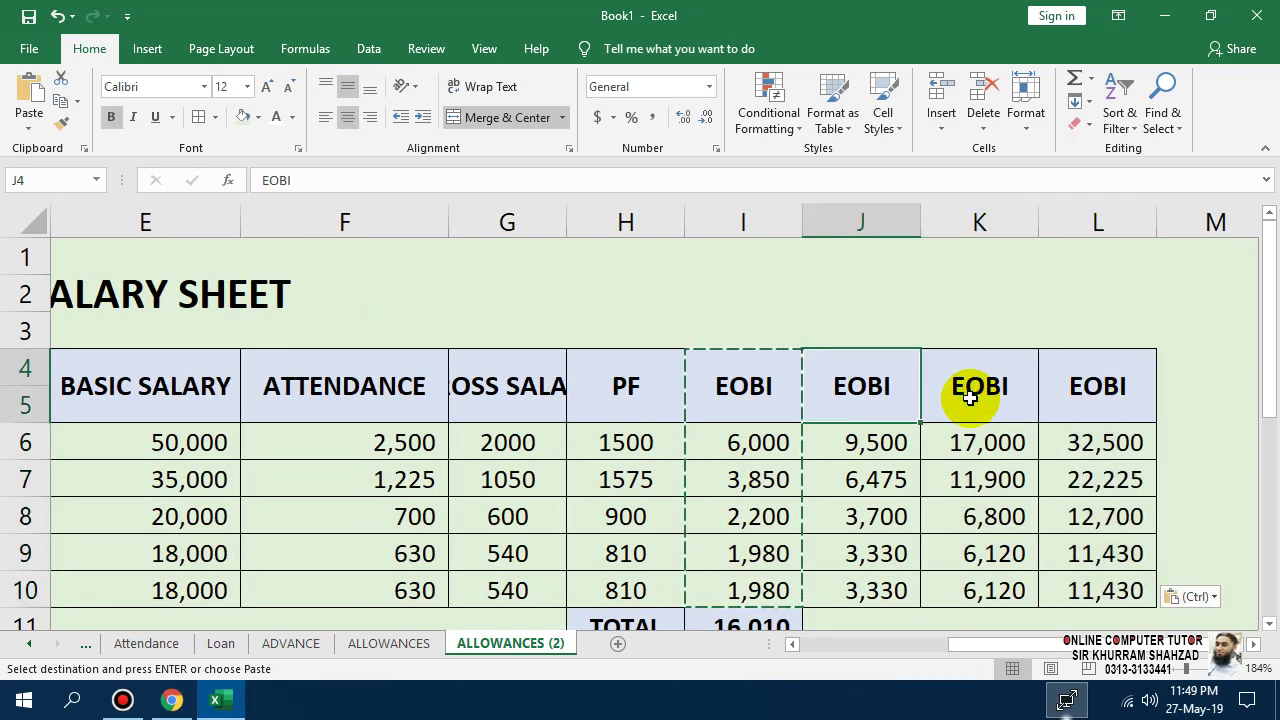
{"action": "type", "text": "LOAN"}
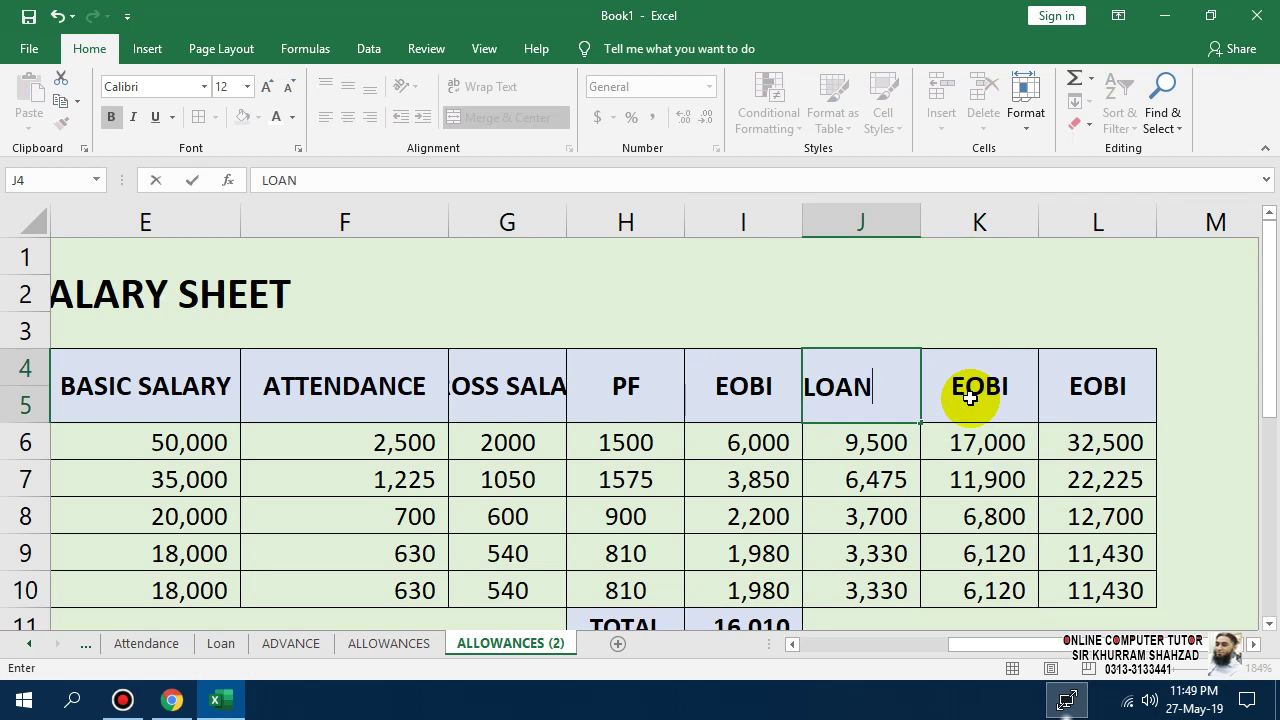
{"action": "key", "text": "Right"}
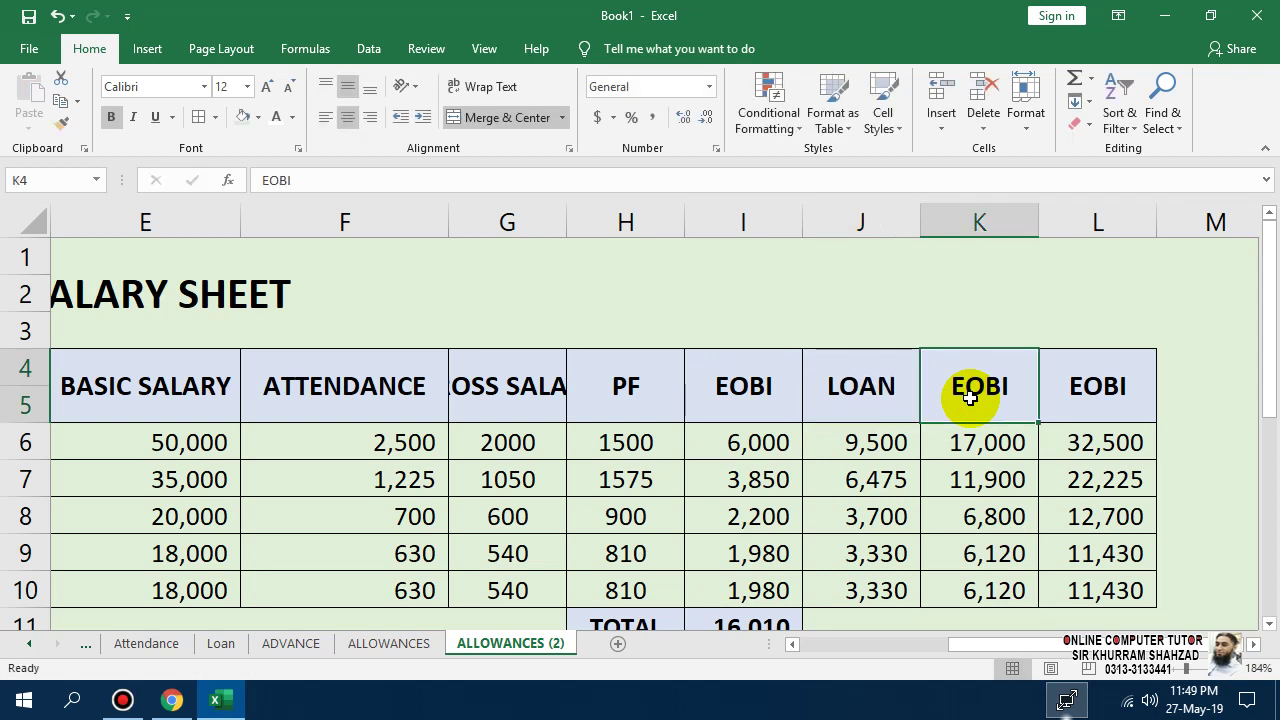
- Set the header in K4 to ADV.SALARY
{"action": "type", "text": "ADV"}
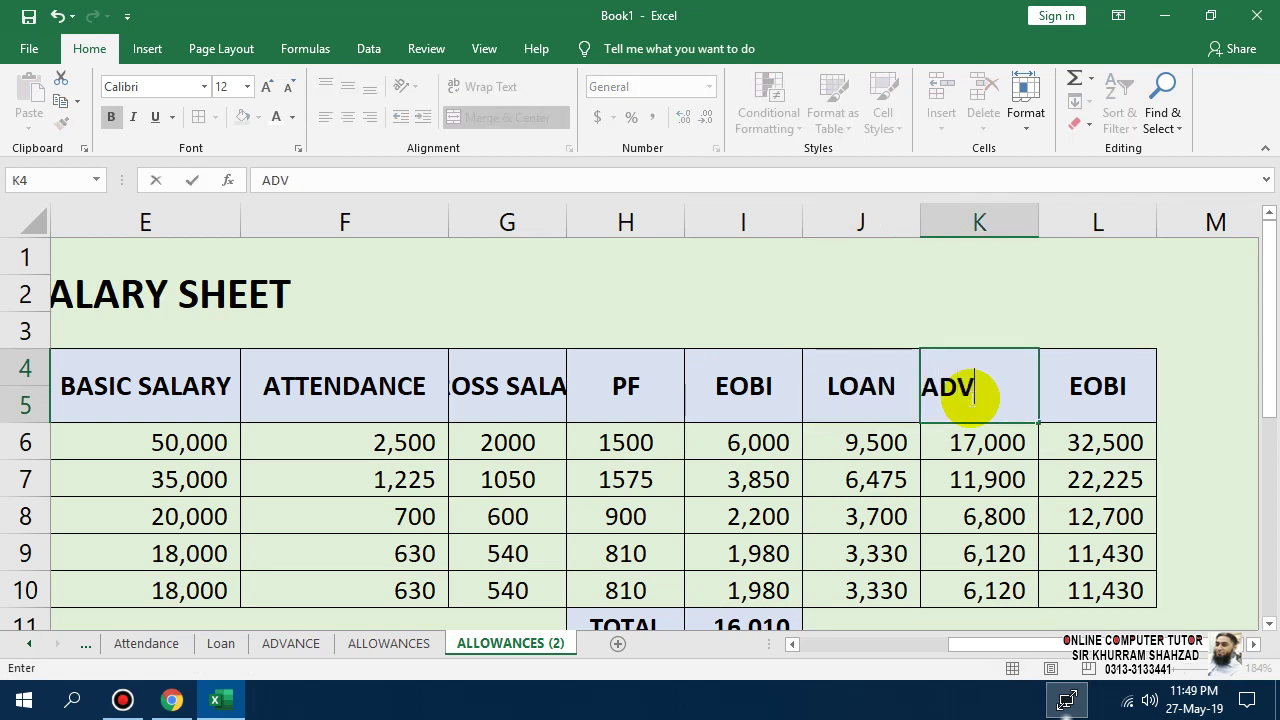
{"action": "type", "text": ".DALARY"}
{"action": "key", "text": "Return"}
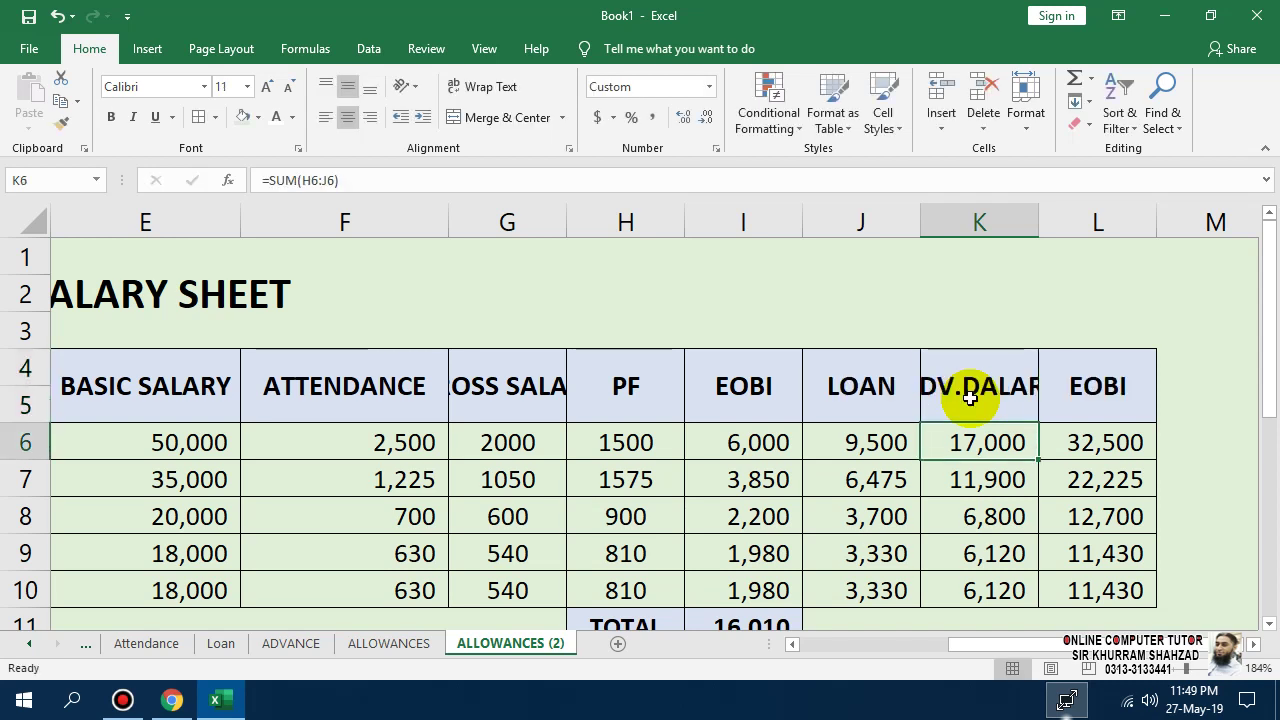
{"action": "double_click", "coordinate": [970, 398]}
{"action": "key", "text": "Left"}
{"action": "key", "text": "Left"}
{"action": "key", "text": "Left"}
{"action": "key", "text": "BackSpace"}
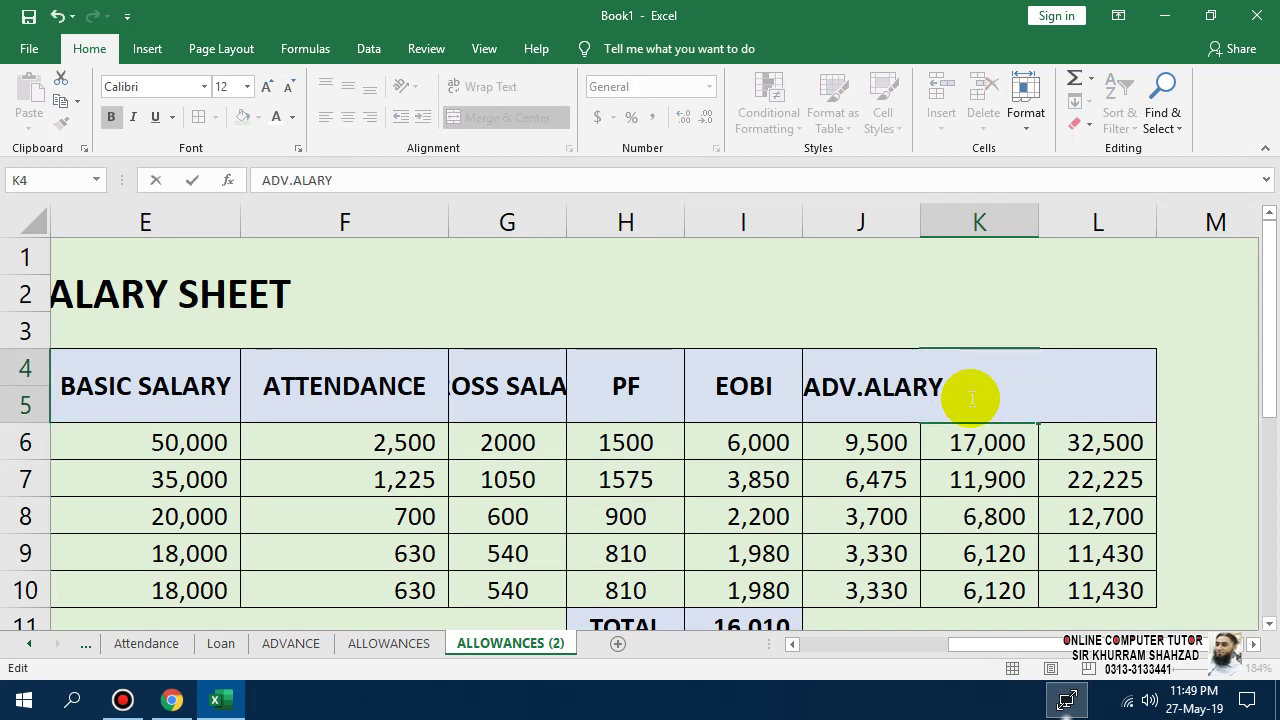
{"action": "type", "text": "S"}
{"action": "key", "text": "Tab"}
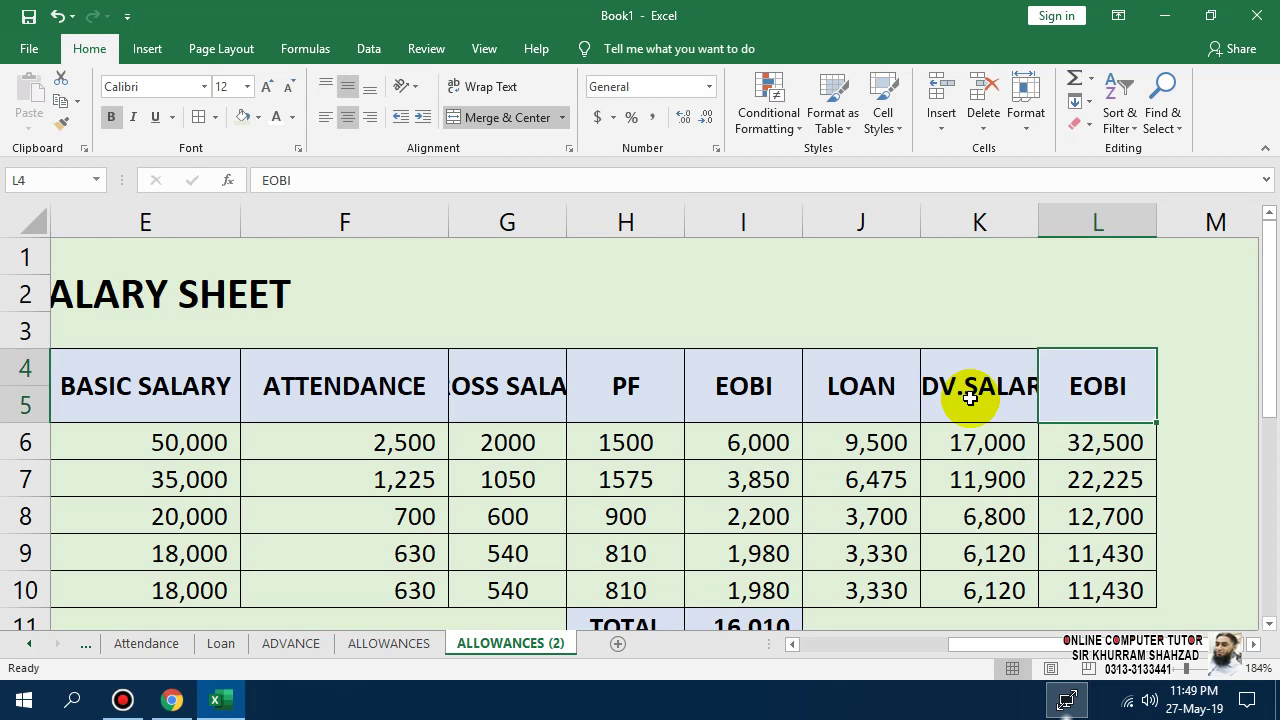
- Set the header in L4 to I.TAX
{"action": "type", "text": "I.TAX"}
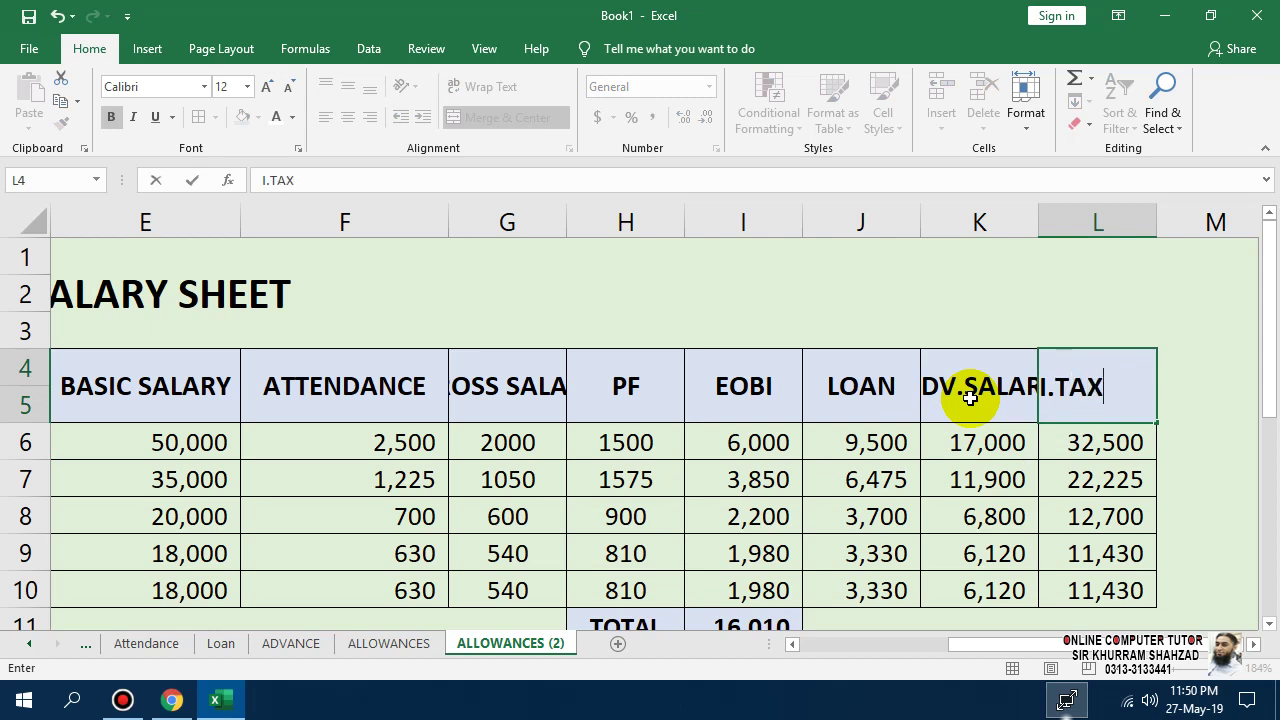
{"action": "key", "text": "Return"}
{"action": "key", "text": "Right"}
{"action": "key", "text": "Up"}
{"action": "key", "text": "Up"}
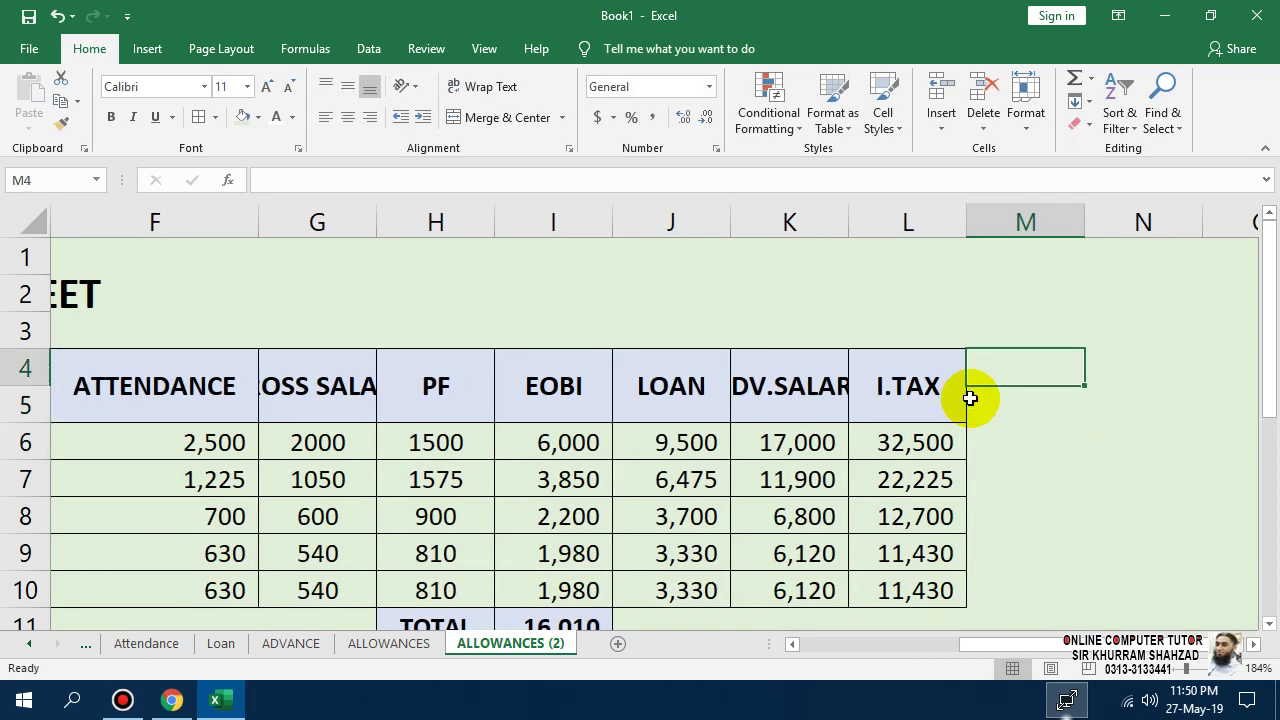
- Copy the I.TAX column range L4:L10 into column M starting at M4
{"action": "key", "text": "Left"}
{"action": "key", "text": "shift+Down"}
{"action": "key", "text": "shift+Down"}
{"action": "key", "text": "shift+Down"}
{"action": "key", "text": "shift+Down"}
{"action": "key", "text": "shift+Down"}
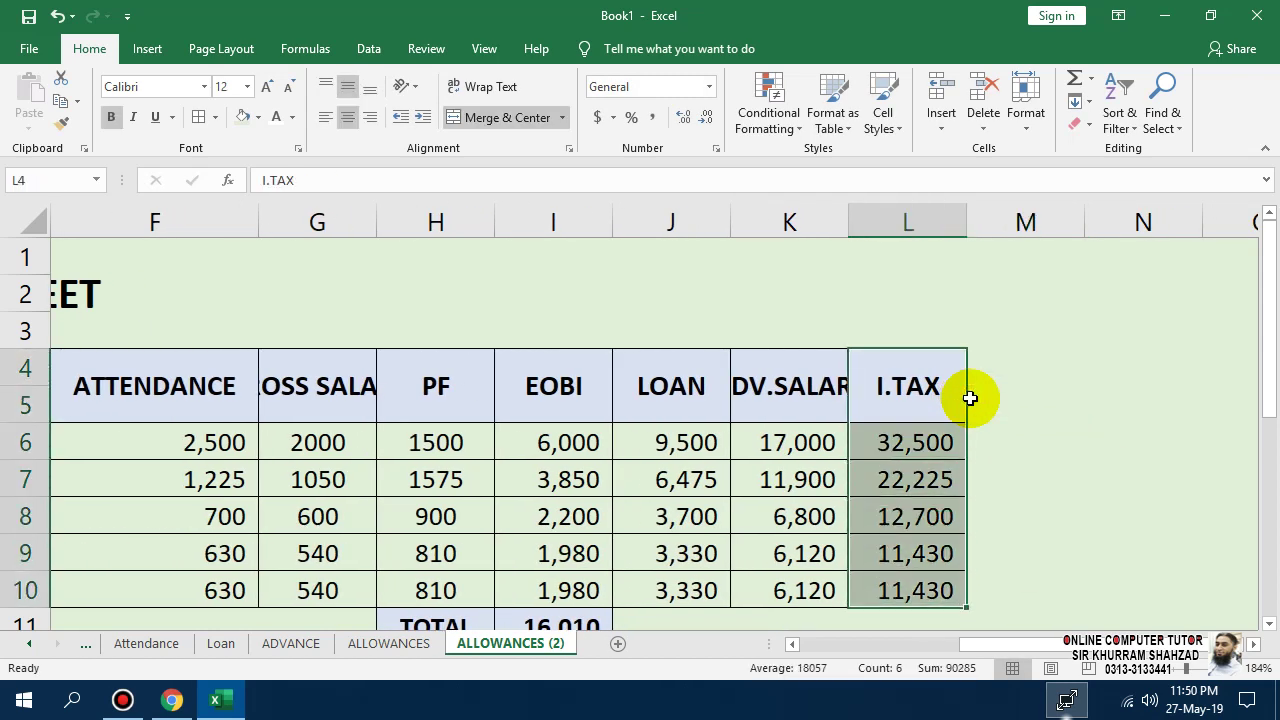
{"action": "key", "text": "ctrl+c"}
{"action": "key", "text": "Right"}
{"action": "key", "text": "ctrl+v"}
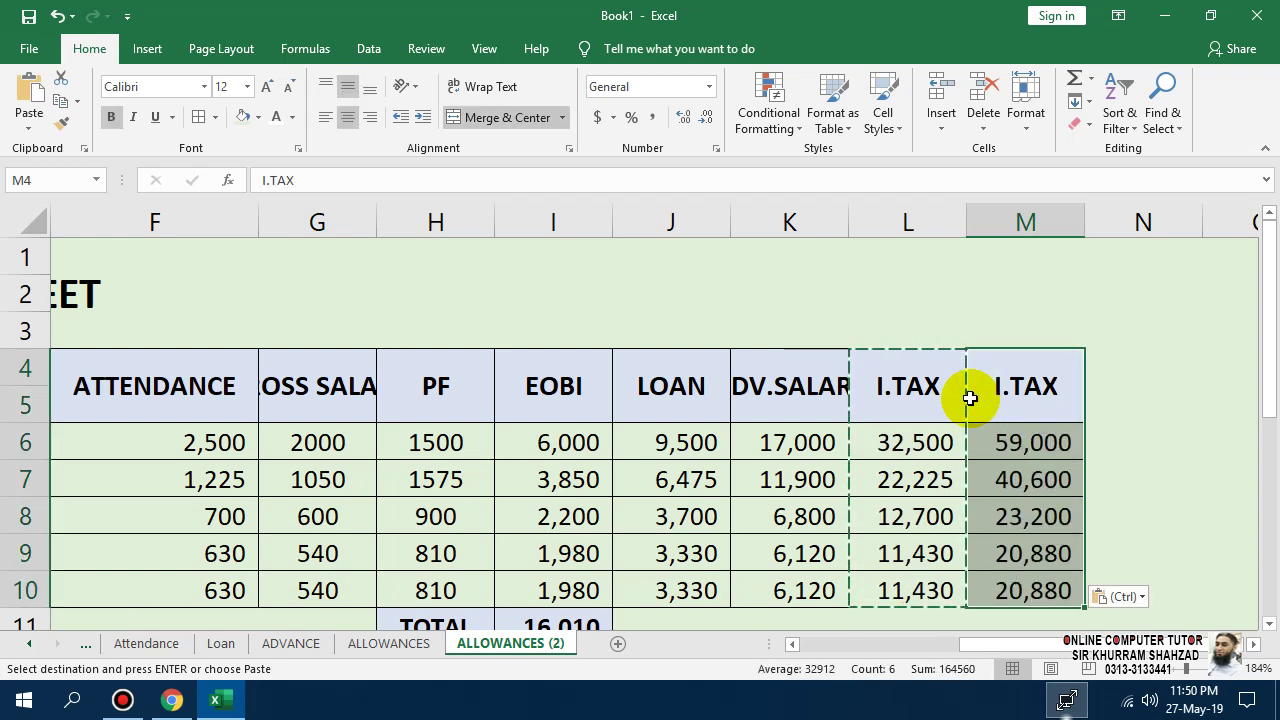
- Set the copied header in M4 to Total Deduction
{"action": "key", "text": "Up"}
{"action": "key", "text": "Down"}
{"action": "type", "text": "t"}
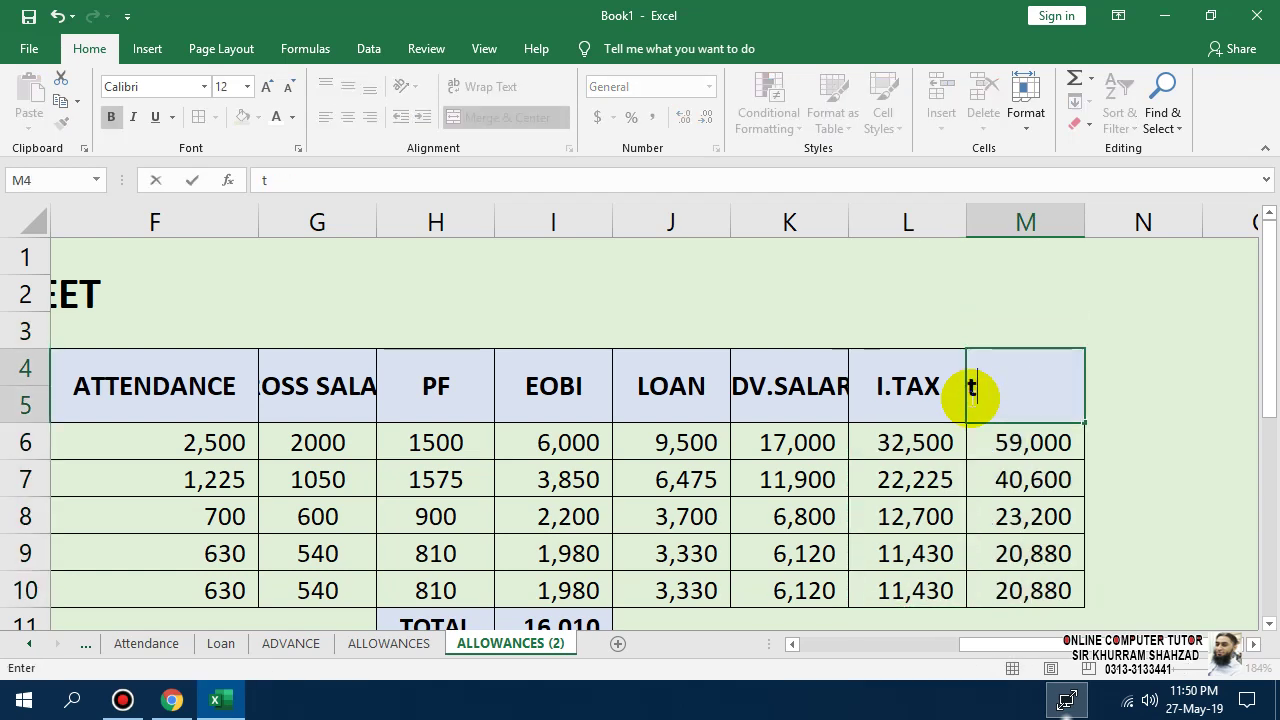
{"action": "type", "text": "OTAL Ded"}
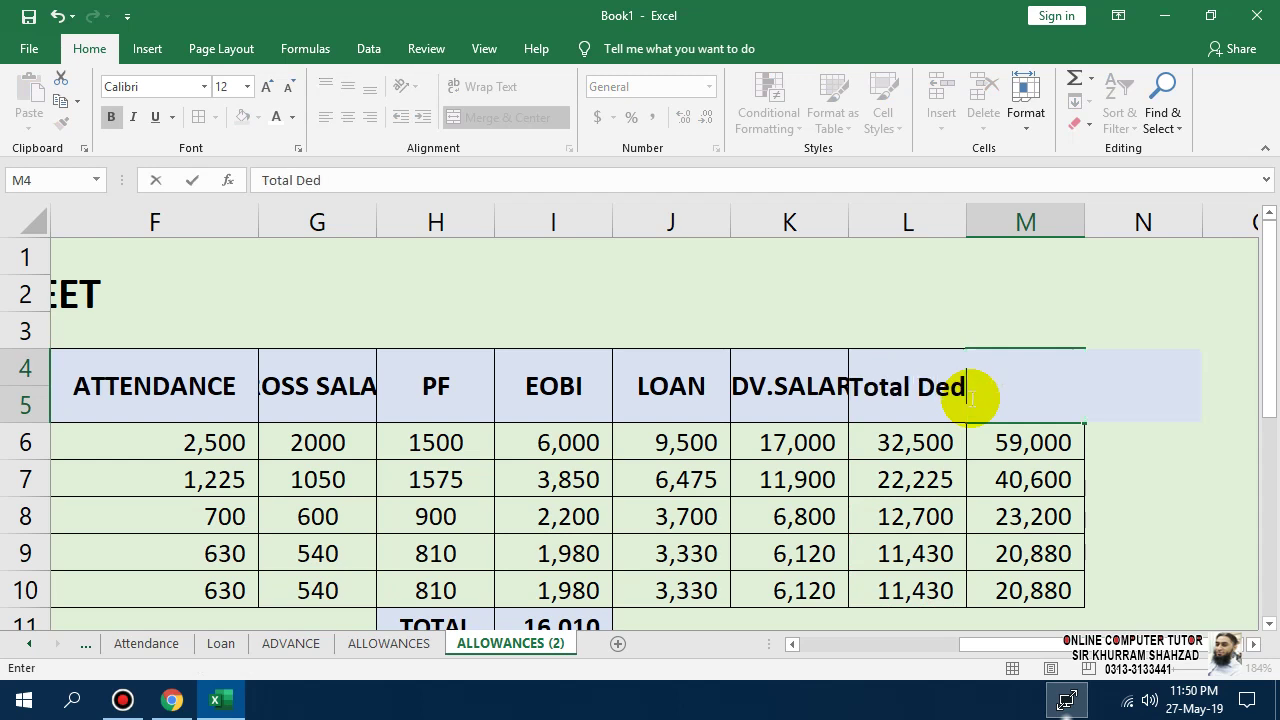
{"action": "type", "text": "uction"}
{"action": "key", "text": "Tab"}
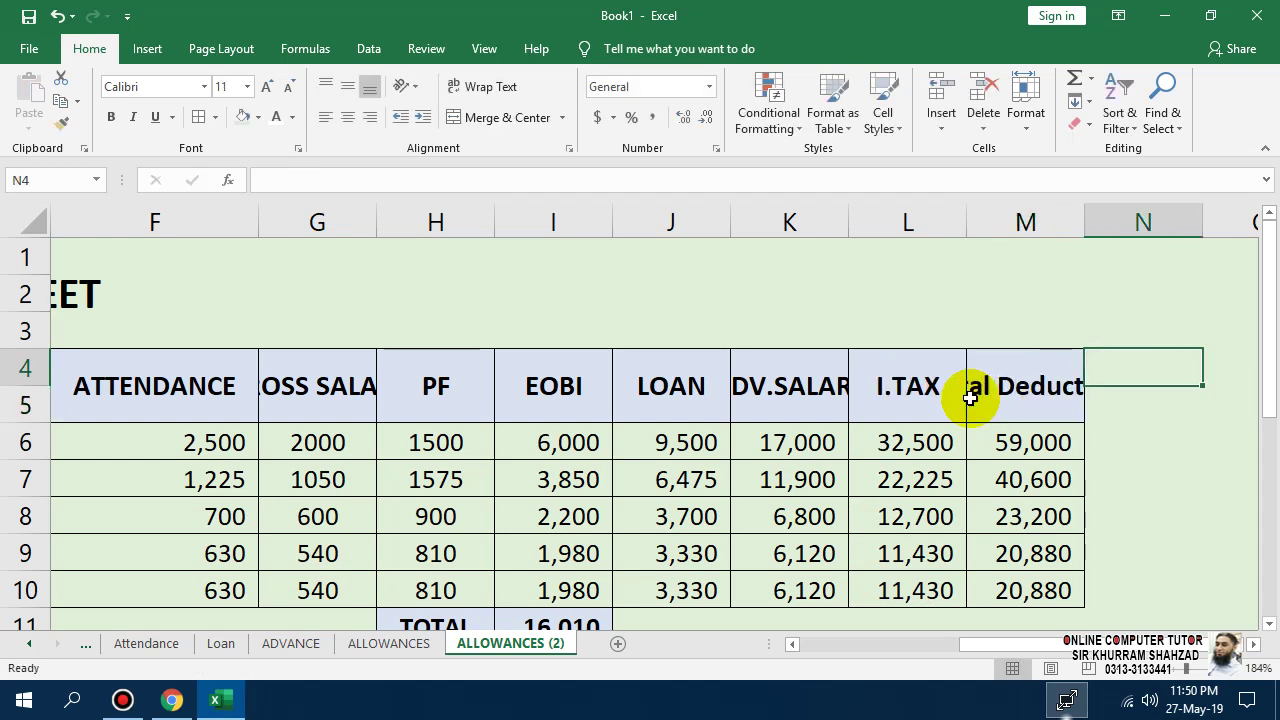
{"action": "left_click", "coordinate": [970, 398]}
{"action": "key", "text": "F2"}
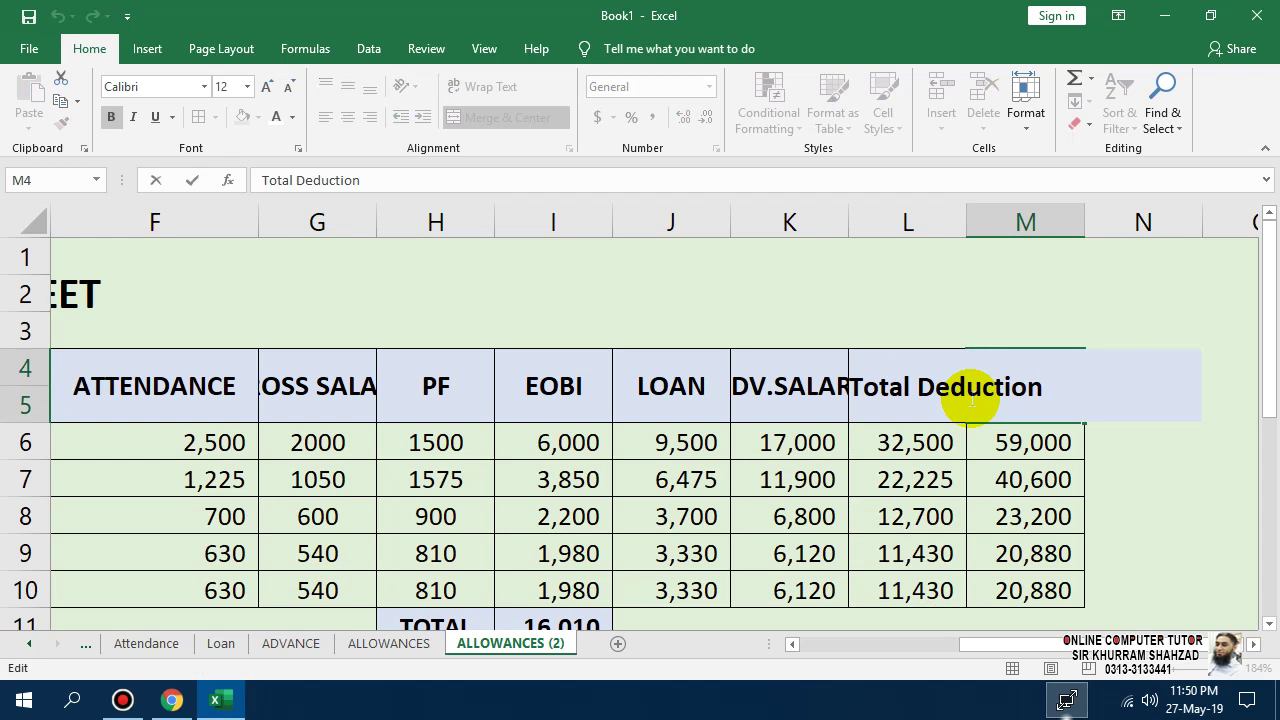
{"action": "key", "text": "Escape"}
{"action": "key", "text": "Right"}
{"action": "key", "text": "Left"}
- Try copying only the values M6:M10 into column N starting at N4, and undo the paste
{"action": "key", "text": "Down"}
{"action": "key", "text": "shift+Down"}
{"action": "key", "text": "shift+Down"}
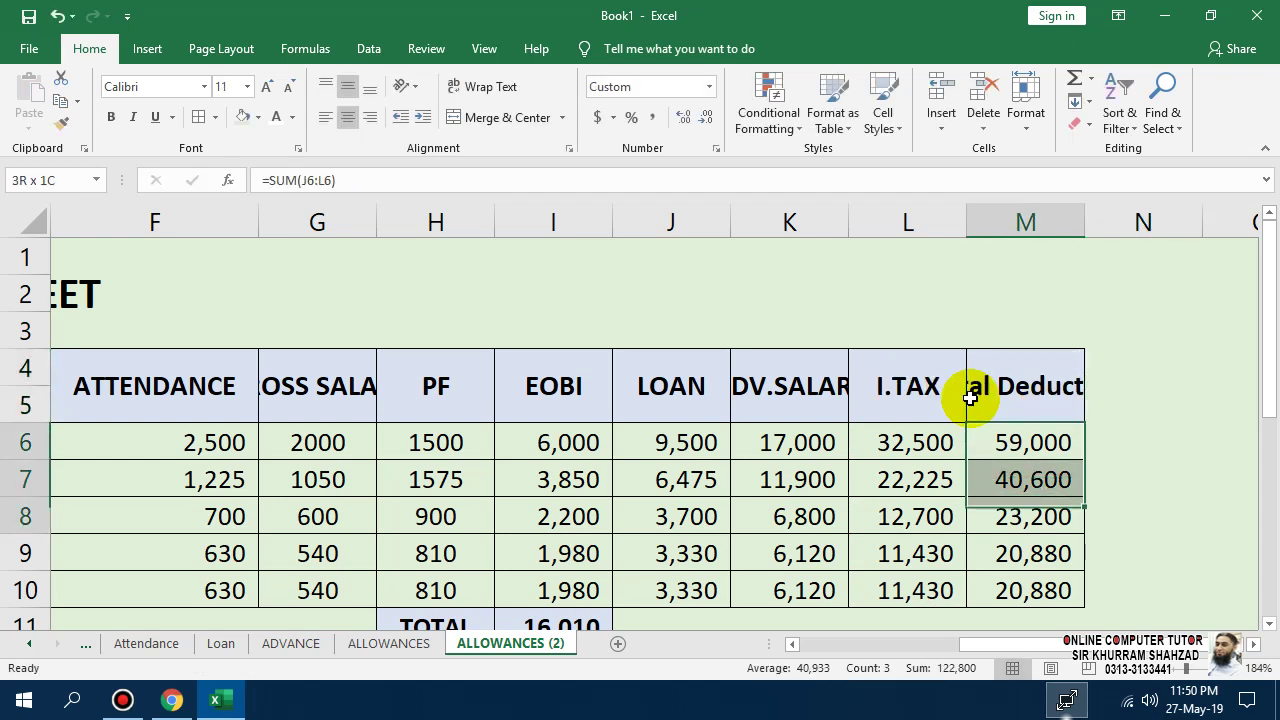
{"action": "key", "text": "shift+Down"}
{"action": "key", "text": "shift+Down"}
{"action": "key", "text": "ctrl+c"}
{"action": "key", "text": "Right"}
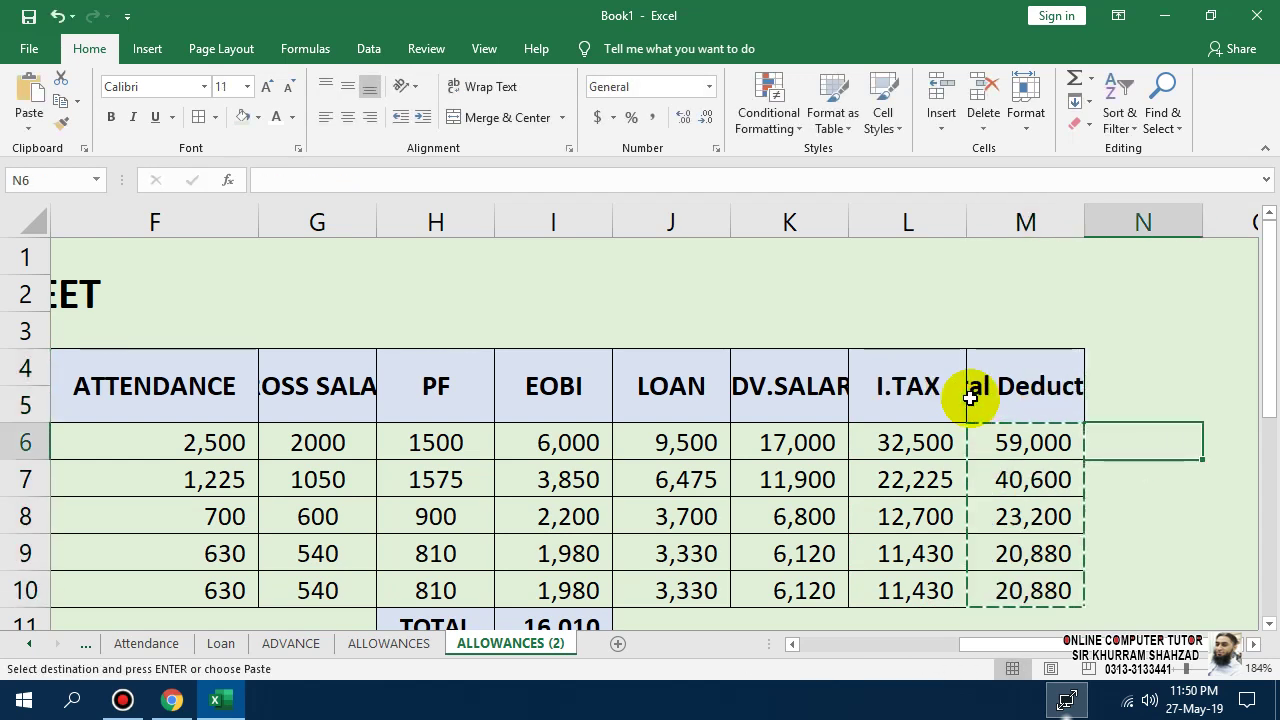
{"action": "key", "text": "Up"}
{"action": "key", "text": "Up"}
{"action": "key", "text": "ctrl+v"}
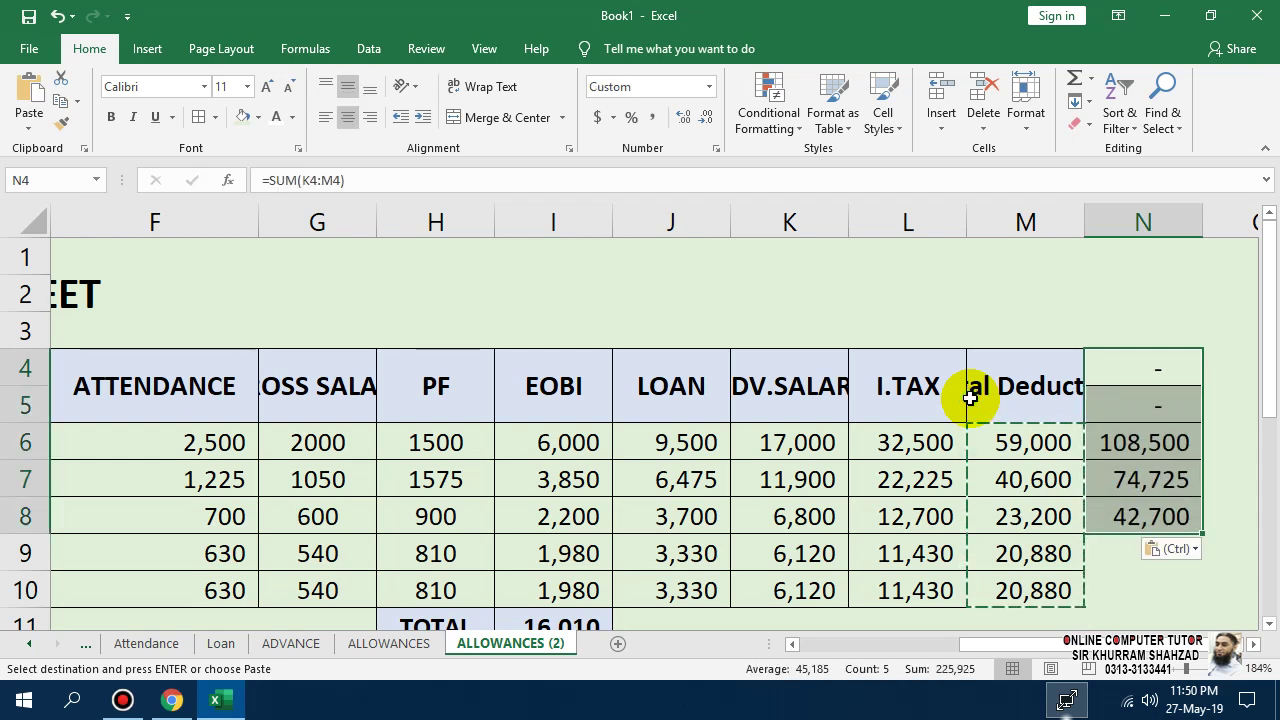
{"action": "key", "text": "ctrl+z"}
- Copy the whole total deduction column M4:M10, including its header, into column N starting at N4
{"action": "key", "text": "Left"}
{"action": "key", "text": "shift+Down"}
{"action": "key", "text": "shift+Down"}
{"action": "key", "text": "shift+Down"}
{"action": "key", "text": "shift+Down"}
{"action": "key", "text": "shift+Down"}
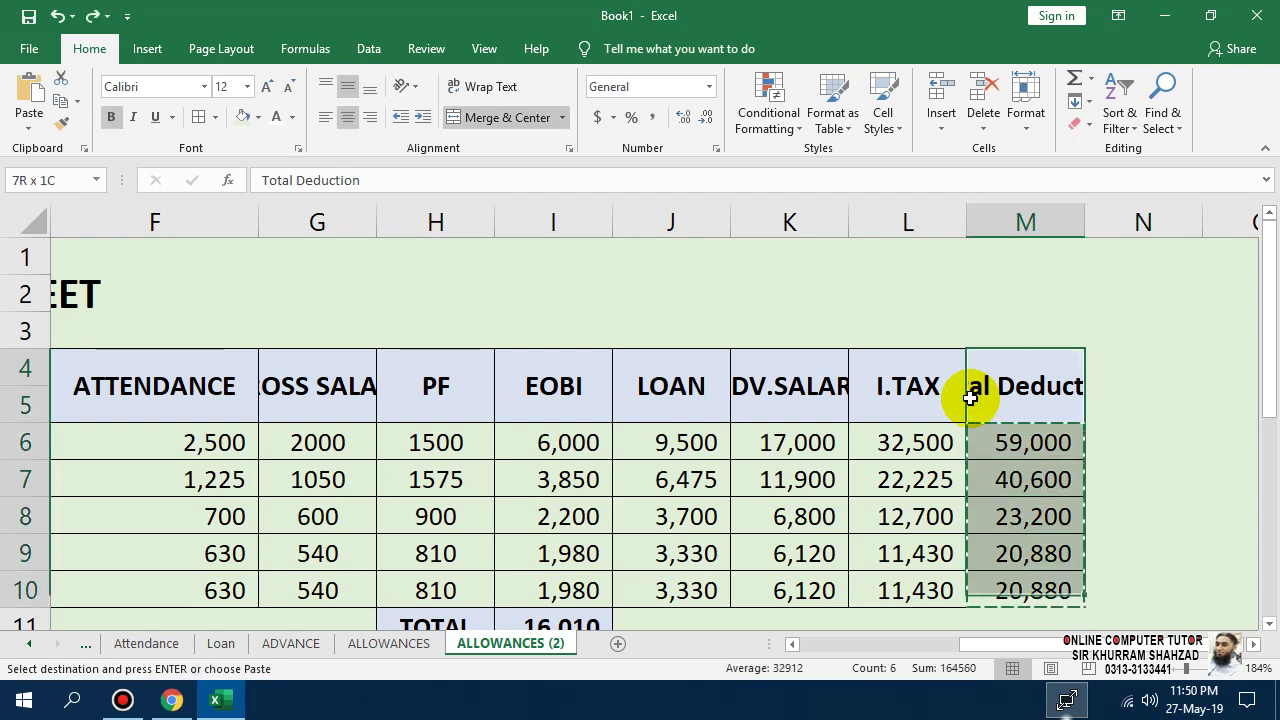
{"action": "key", "text": "ctrl+c"}
{"action": "key", "text": "Right"}
{"action": "key", "text": "ctrl+v"}
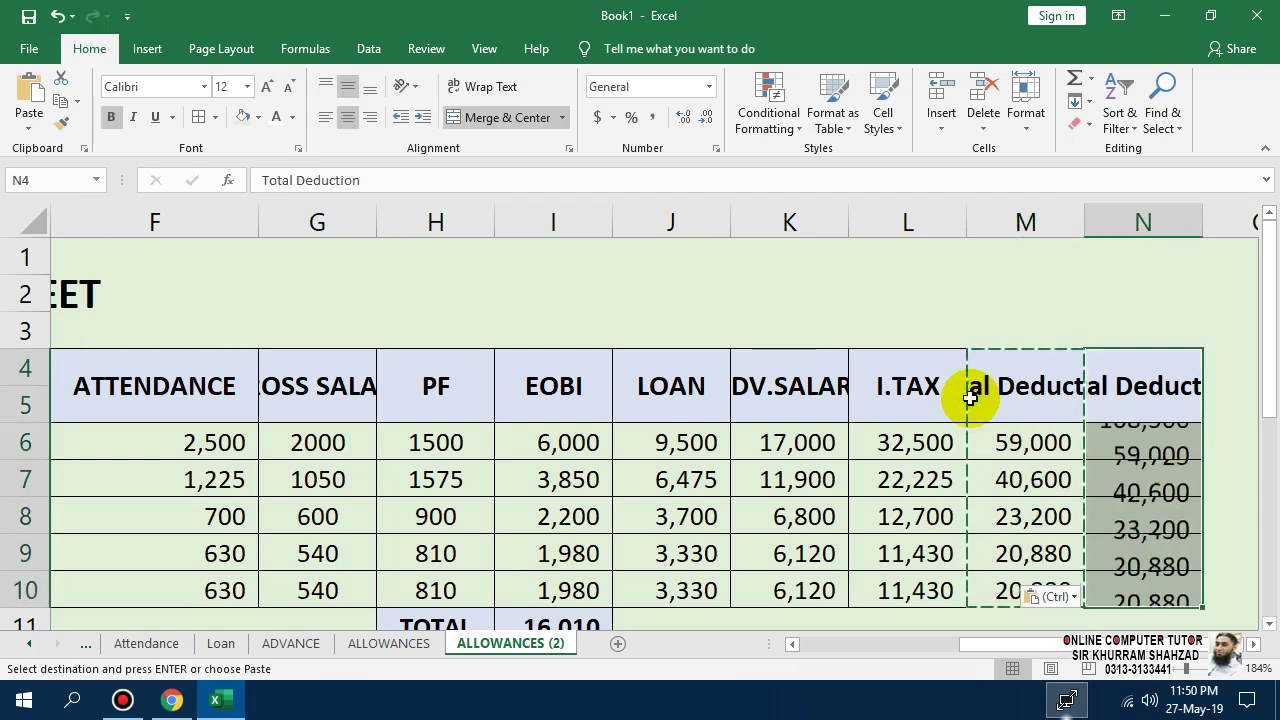
- Set the copied header in N4 to NET PAYMENT
{"action": "key", "text": "Down"}
{"action": "key", "text": "Up"}
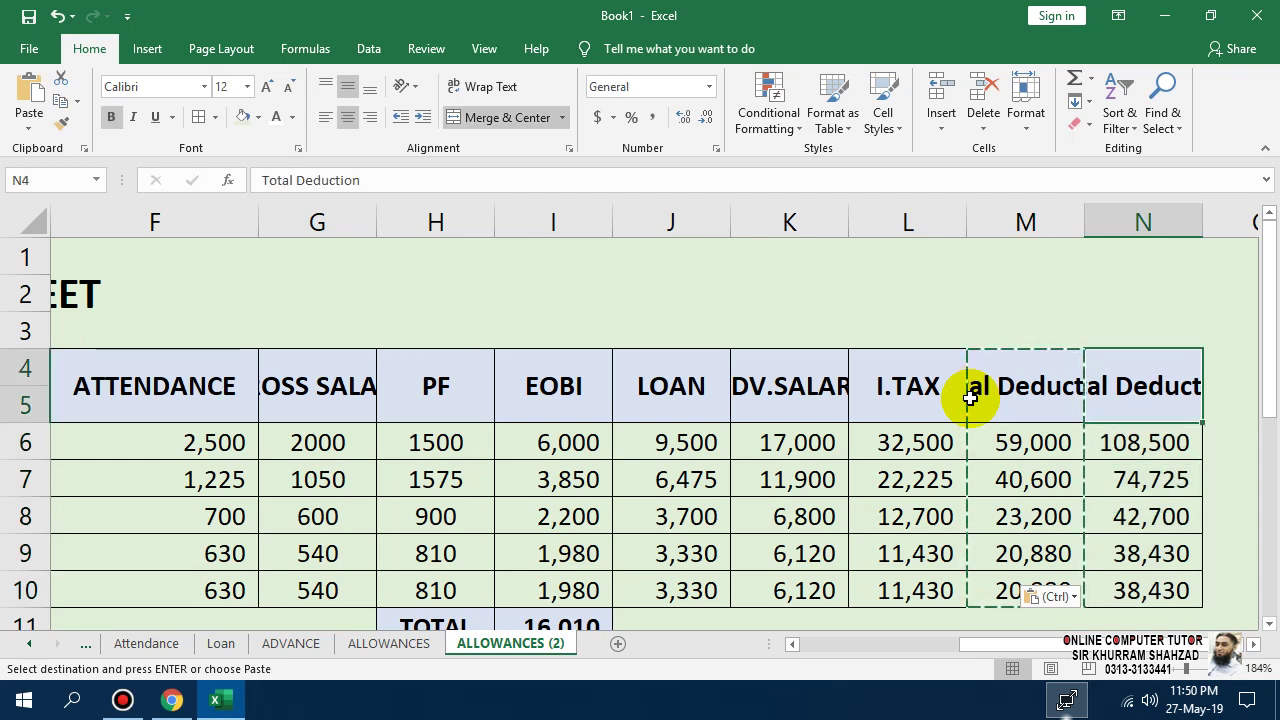
{"action": "type", "text": "NET"}
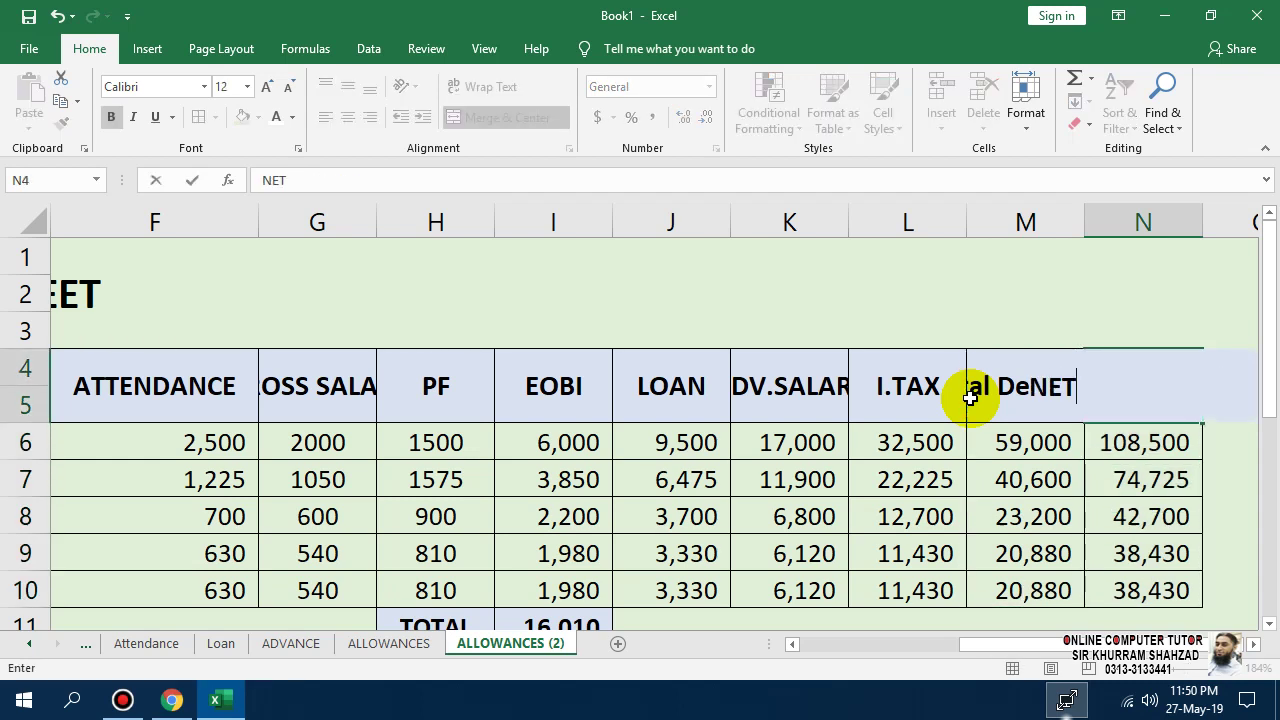
{"action": "type", "text": " PAYMENT"}
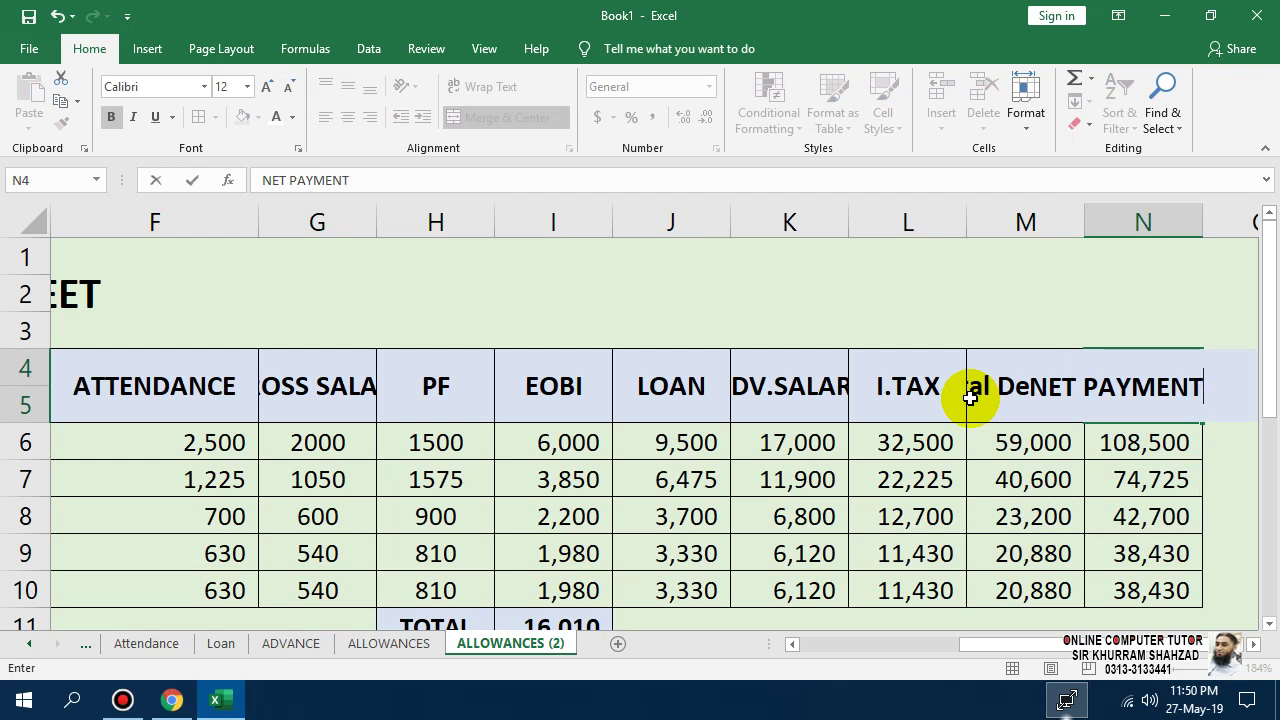
{"action": "key", "text": "Return"}
- Rewrite the header in M4 in capitals as TOTAL DEDUCTION
{"action": "left_click", "coordinate": [971, 398]}
{"action": "type", "text": "TOTAL DE"}
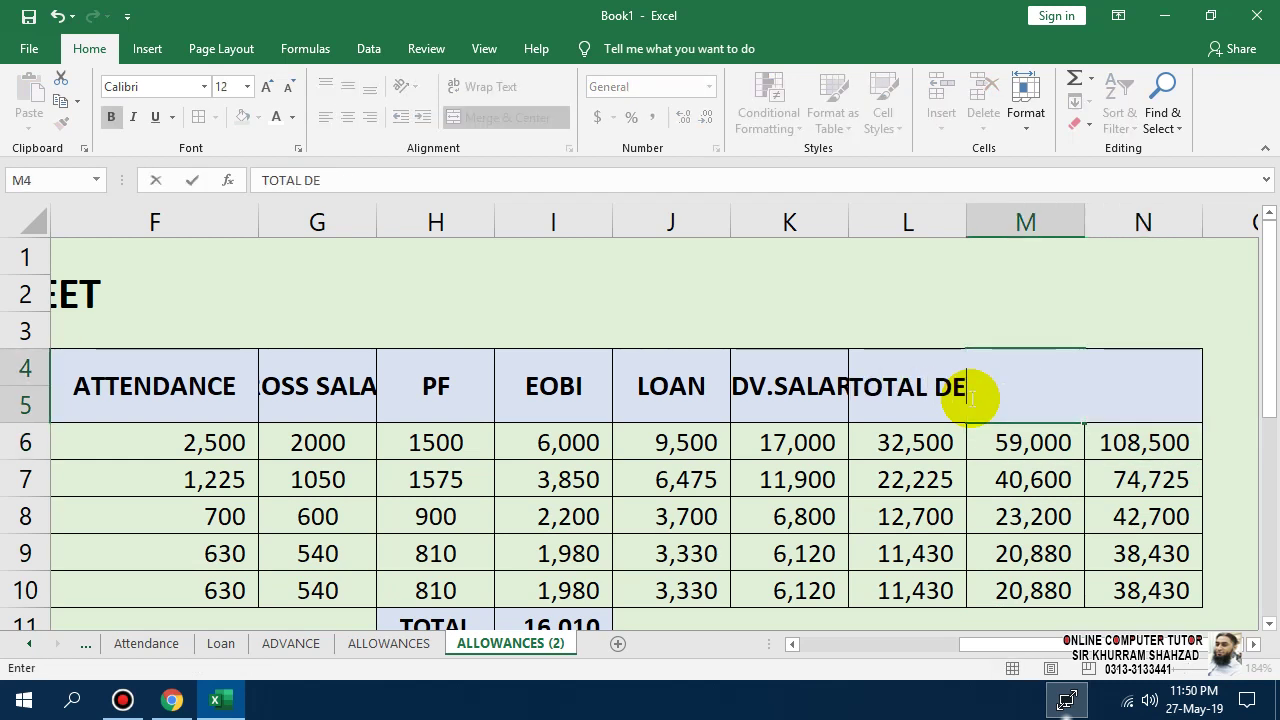
{"action": "type", "text": "DUCTION"}
{"action": "key", "text": "Return"}
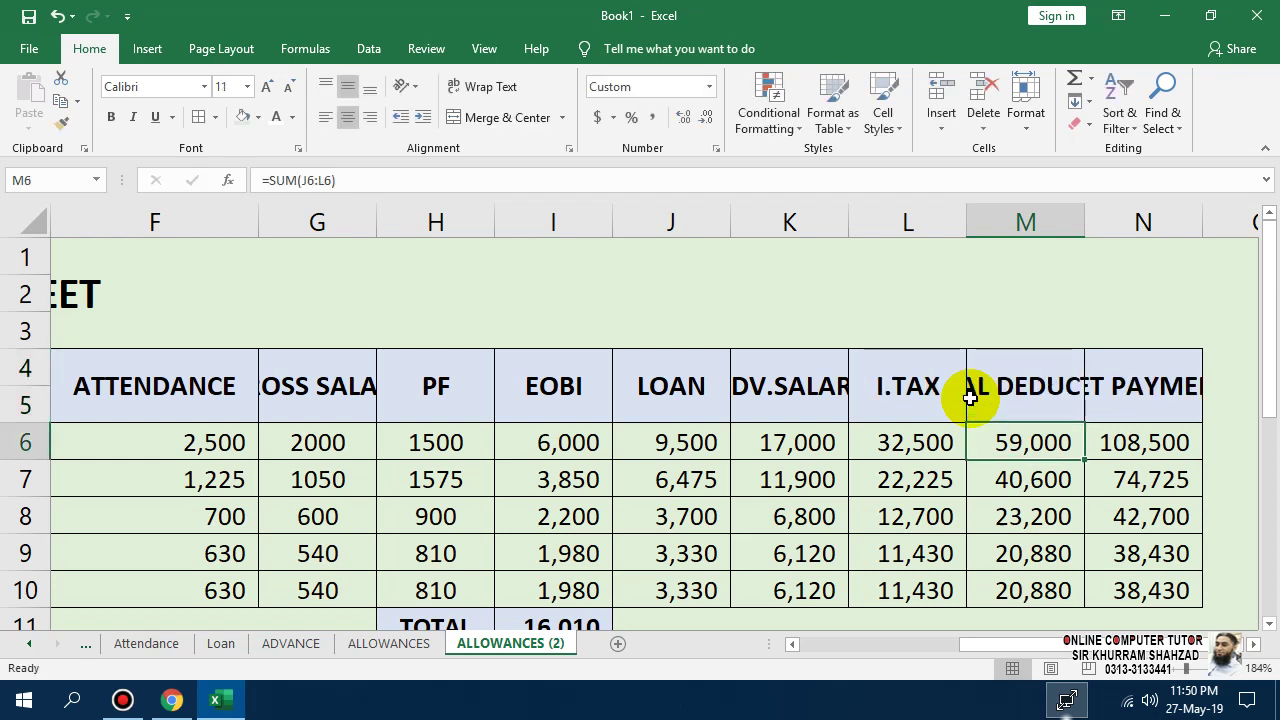
- Wrap the text of all the table headers in row 4, from ID to NET PAYMENT
{"action": "left_click_drag", "start_coordinate": [1134, 386], "coordinate": [177, 374]}
{"action": "left_click", "coordinate": [477, 90]}
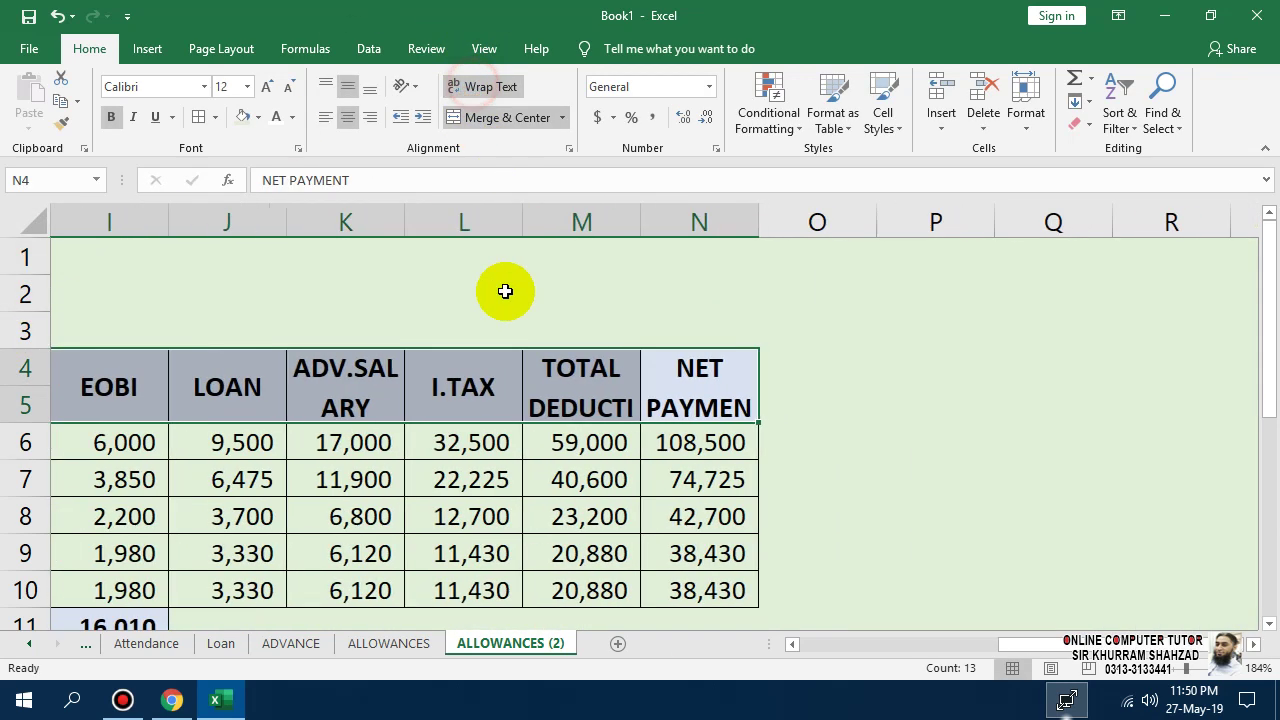
{"action": "left_click", "coordinate": [546, 483]}
- Add a space to the K4 header so it reads ADV. SALARY, and adjust column K's width to fit it
{"action": "mouse_move", "coordinate": [405, 223]}
{"action": "left_mouse_down"}
{"action": "mouse_move", "coordinate": [377, 217]}
{"action": "mouse_move", "coordinate": [425, 229]}
{"action": "mouse_move", "coordinate": [388, 222]}
{"action": "left_mouse_up"}
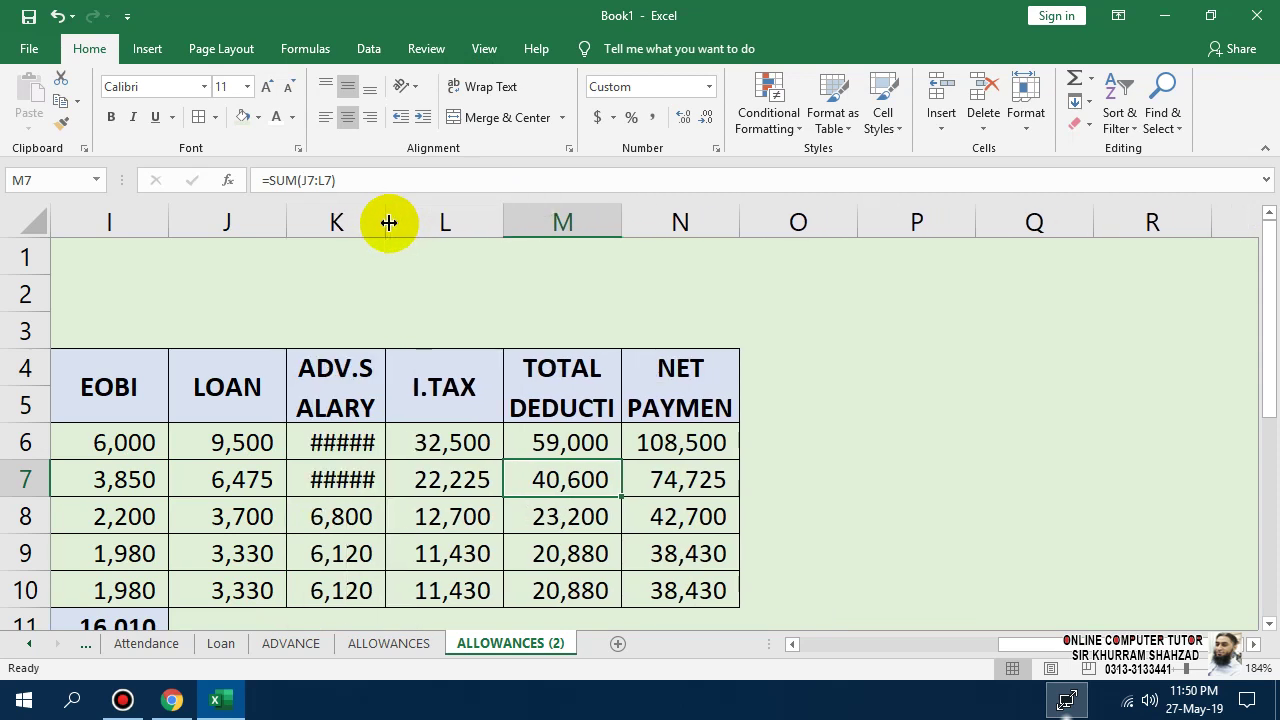
{"action": "double_click", "coordinate": [345, 365]}
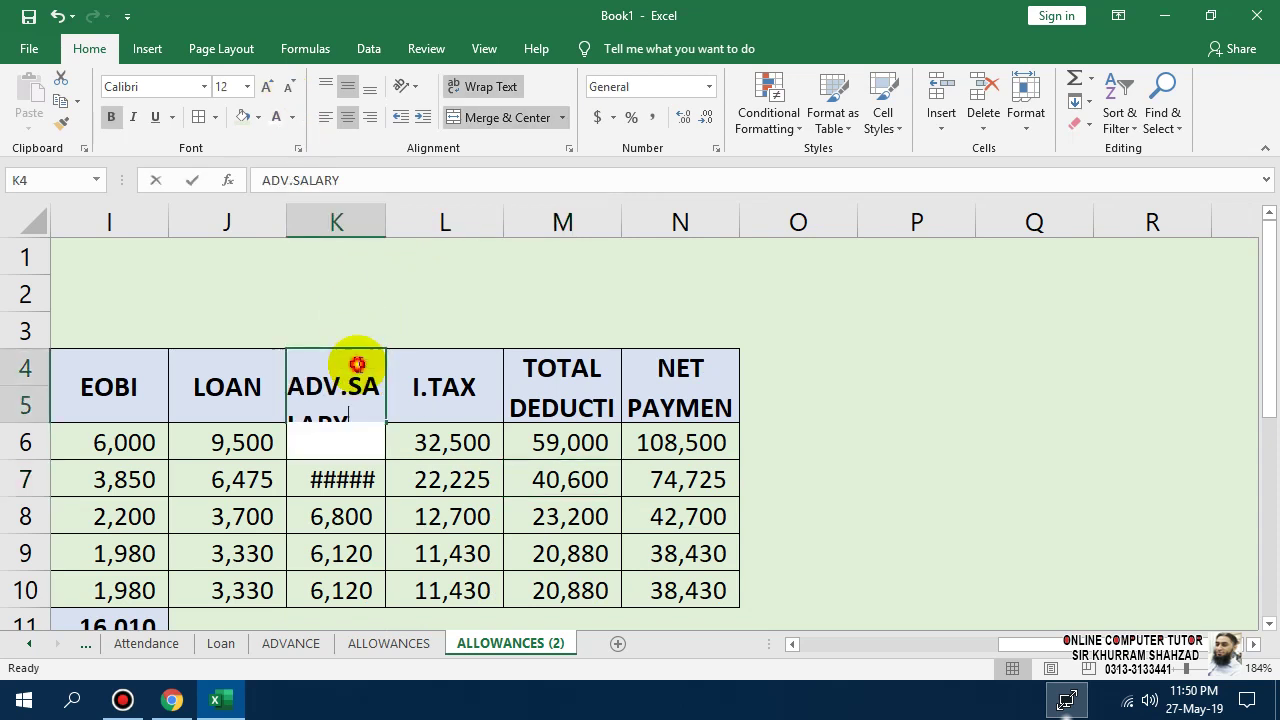
{"action": "left_click", "coordinate": [418, 386]}
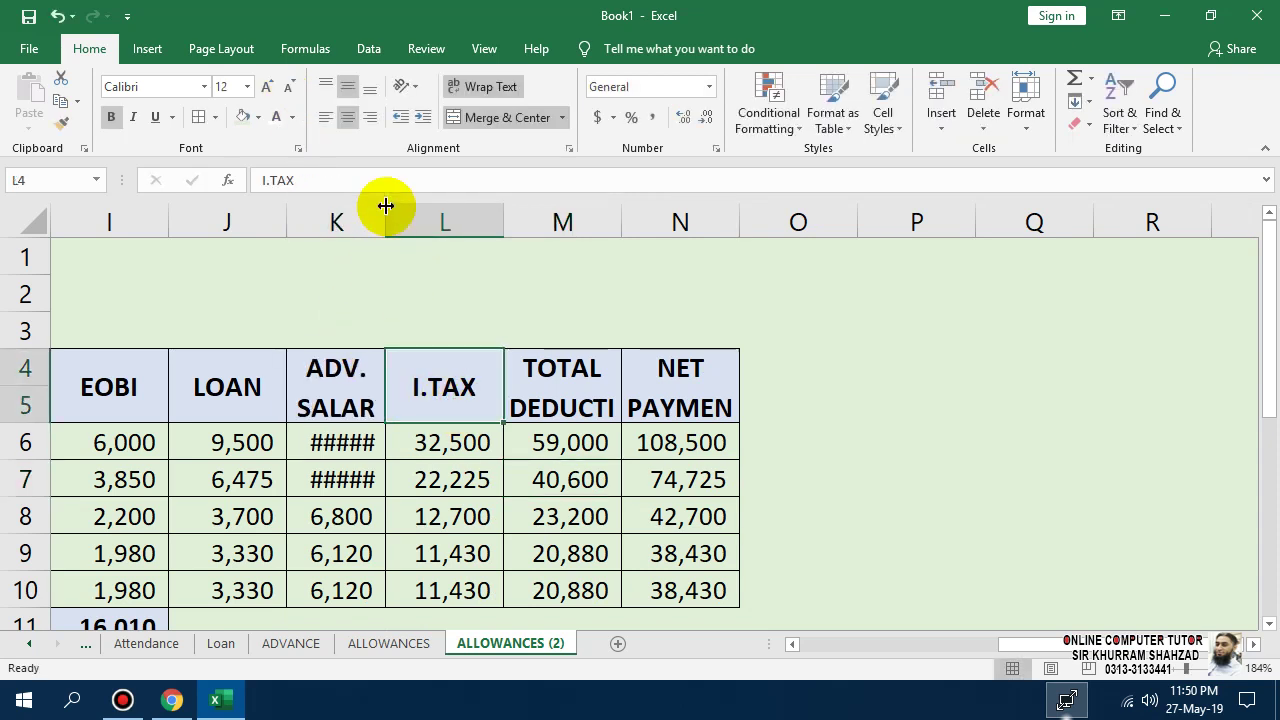
{"action": "left_click_drag", "start_coordinate": [385, 220], "coordinate": [401, 224]}
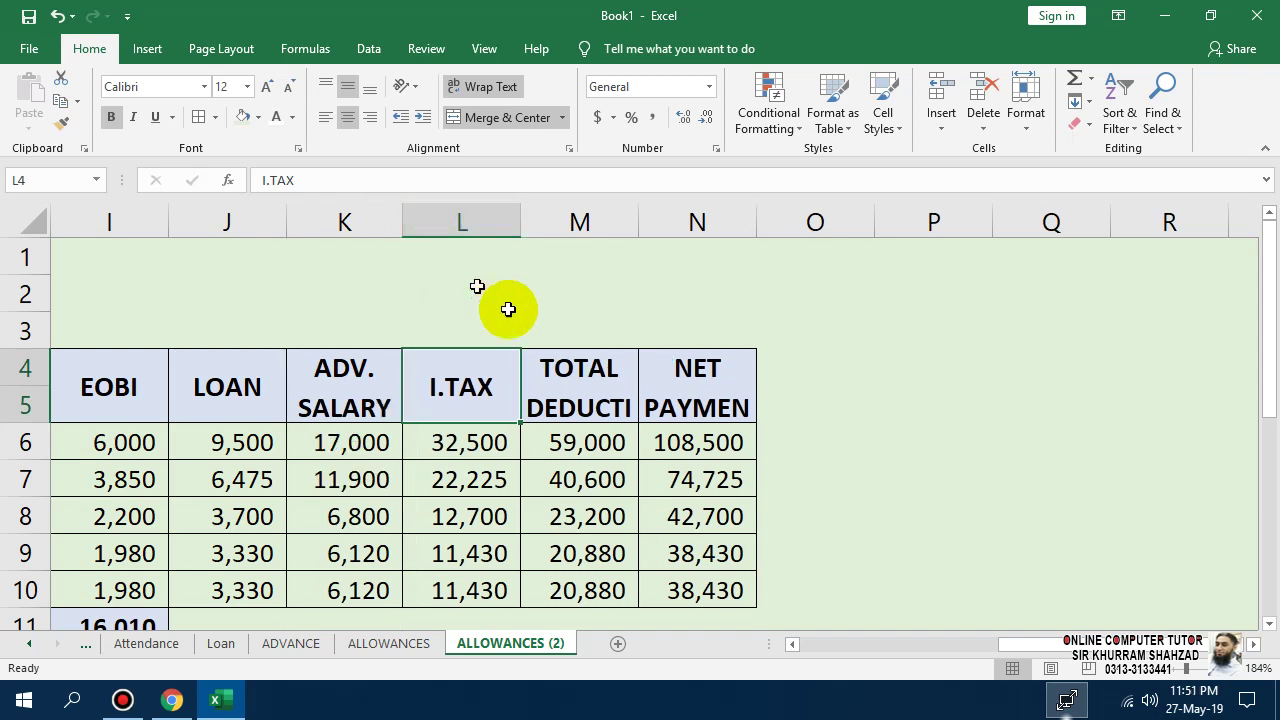
- Narrow column L around the I.TAX header and widen columns M and N for their wrapped headers
{"action": "left_click_drag", "start_coordinate": [521, 224], "coordinate": [488, 222]}
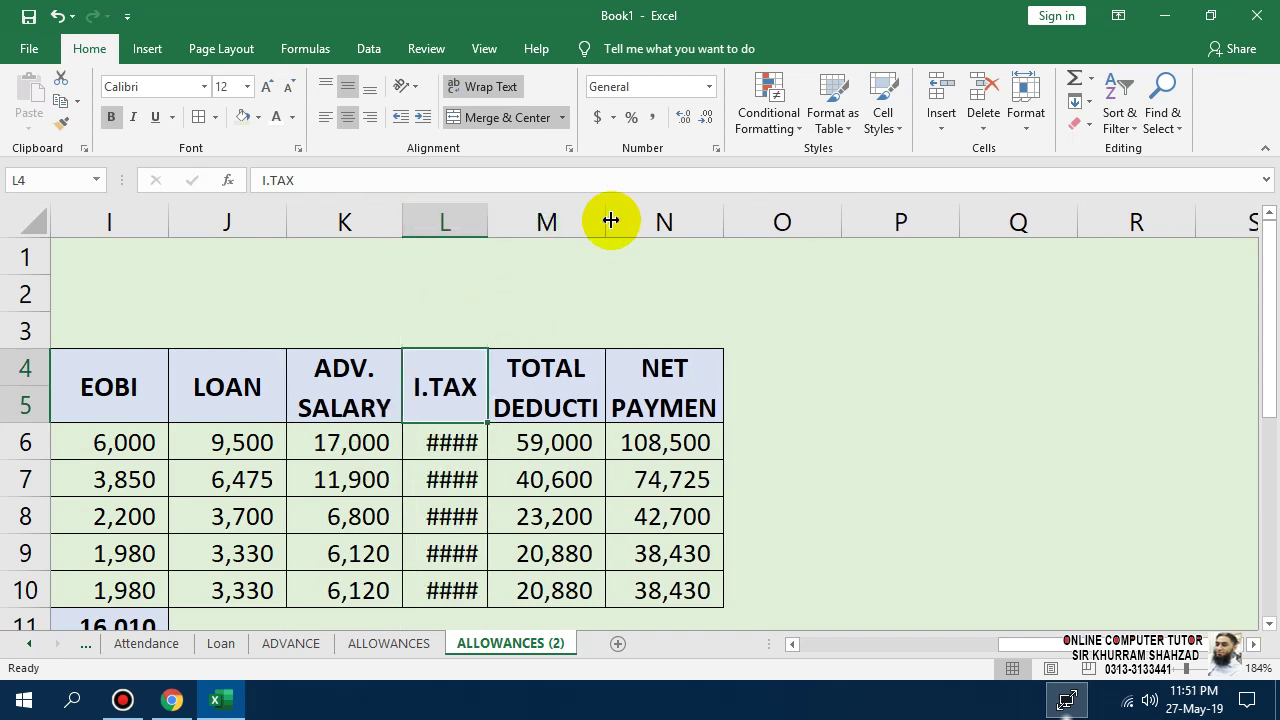
{"action": "left_click_drag", "start_coordinate": [607, 220], "coordinate": [625, 220]}
{"action": "left_click_drag", "start_coordinate": [745, 205], "coordinate": [755, 208]}
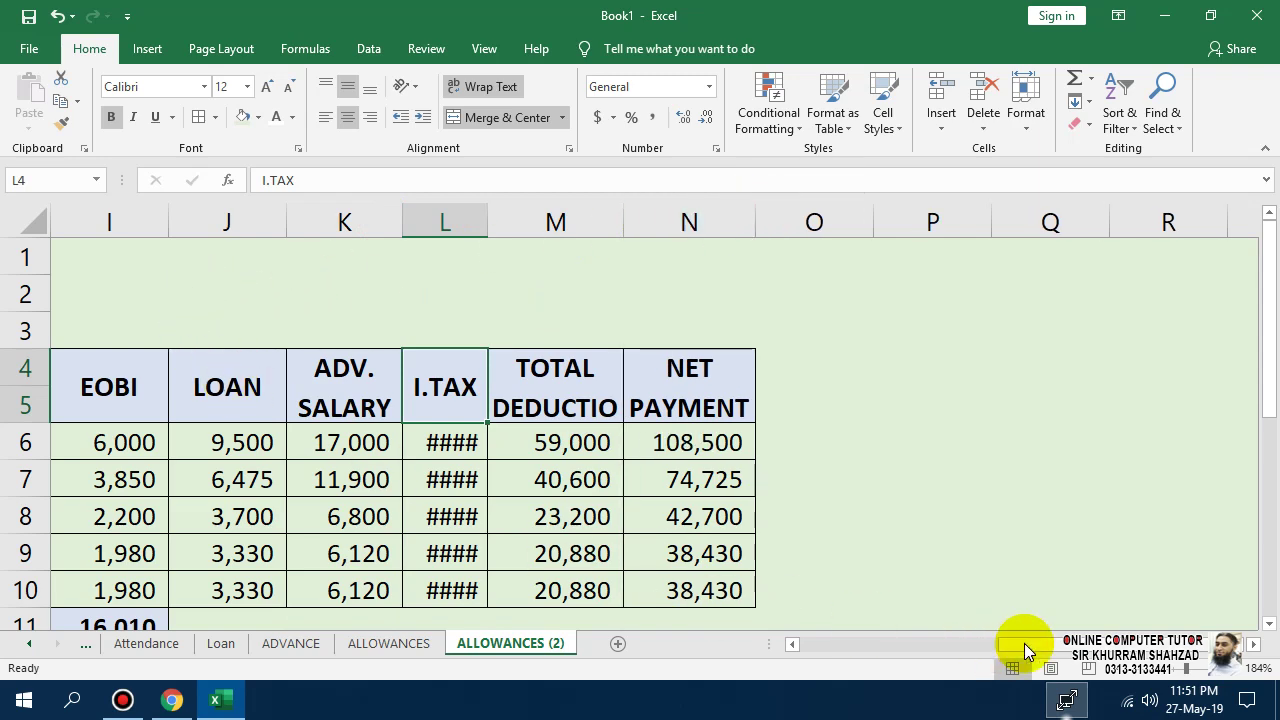
- Narrow the DESIGNATION, BASIC SALARY and ATTENDANCE columns to fit their contents more closely
{"action": "left_click_drag", "start_coordinate": [1023, 646], "coordinate": [663, 629]}
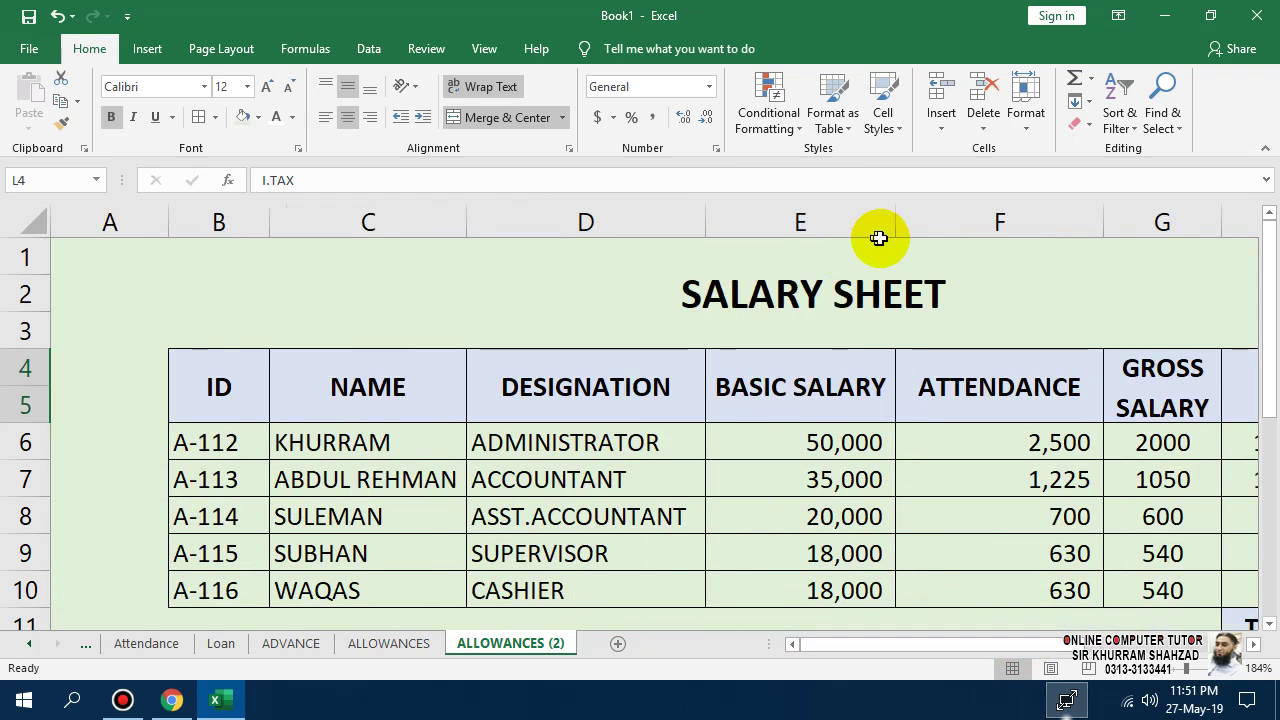
{"action": "left_click_drag", "start_coordinate": [895, 224], "coordinate": [828, 231]}
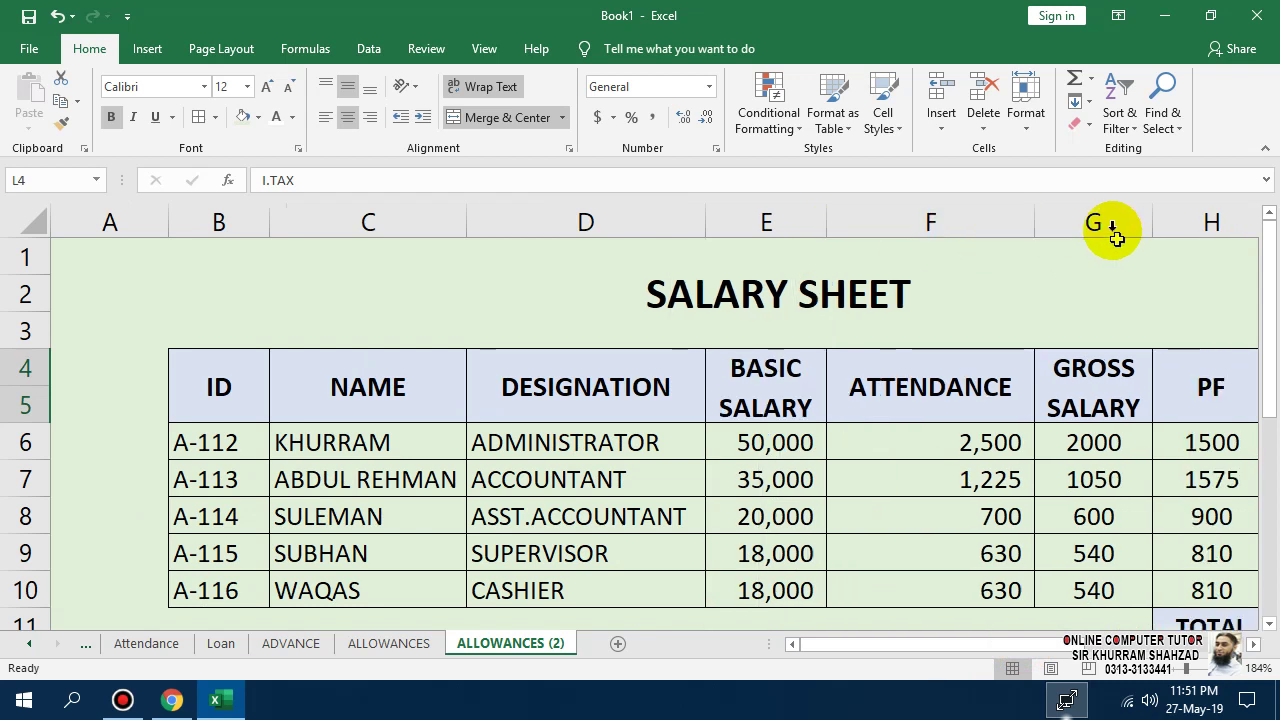
{"action": "left_click_drag", "start_coordinate": [1036, 221], "coordinate": [1008, 217]}
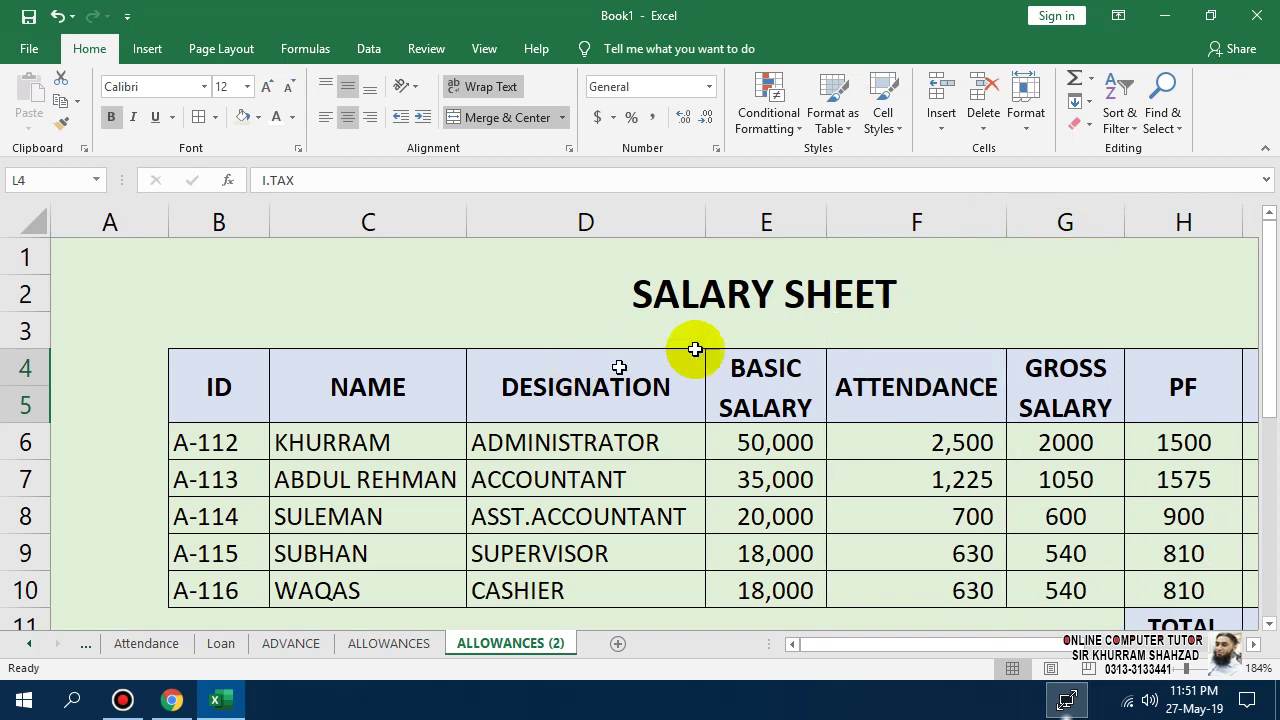
{"action": "left_click_drag", "start_coordinate": [706, 224], "coordinate": [689, 226]}
{"action": "left_click_drag", "start_coordinate": [467, 222], "coordinate": [471, 223]}
- Clear the copied values in F6:N10, from the ATTENDANCE column through NET PAYMENT
{"action": "left_click_drag", "start_coordinate": [898, 645], "coordinate": [905, 643]}
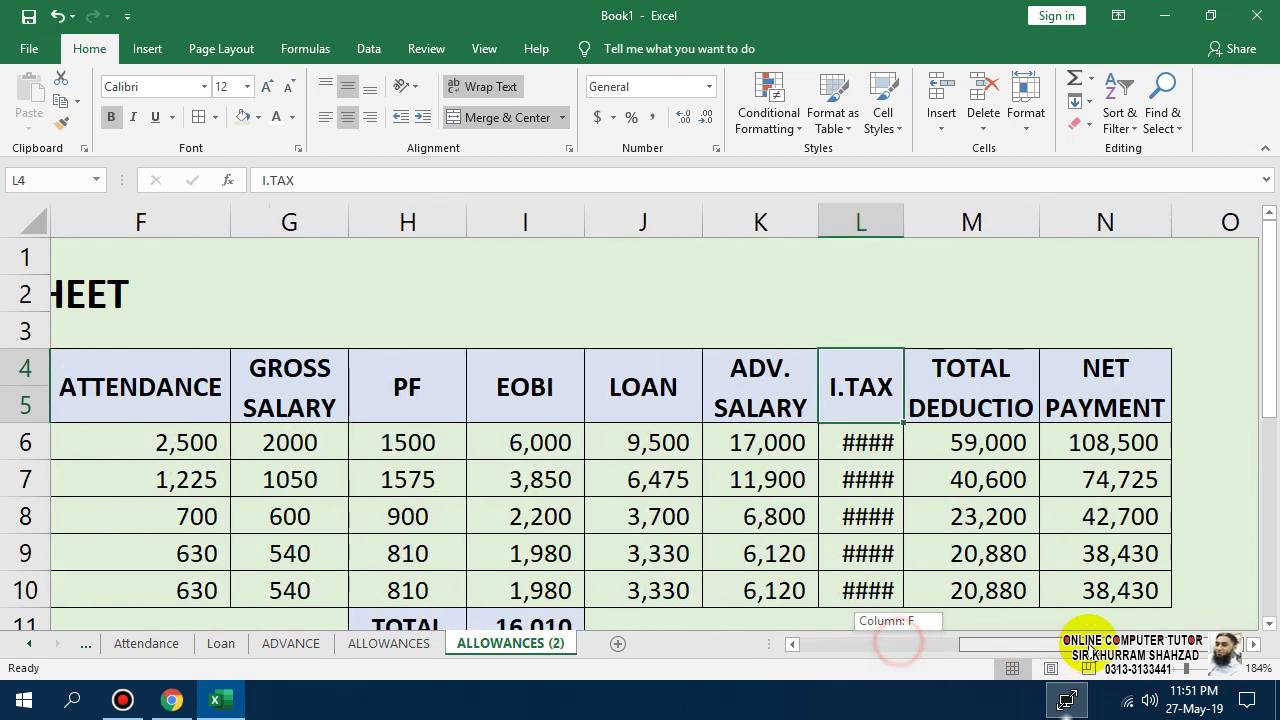
{"action": "left_click_drag", "start_coordinate": [1100, 443], "coordinate": [440, 452]}
{"action": "left_click_drag", "start_coordinate": [228, 482], "coordinate": [652, 592]}
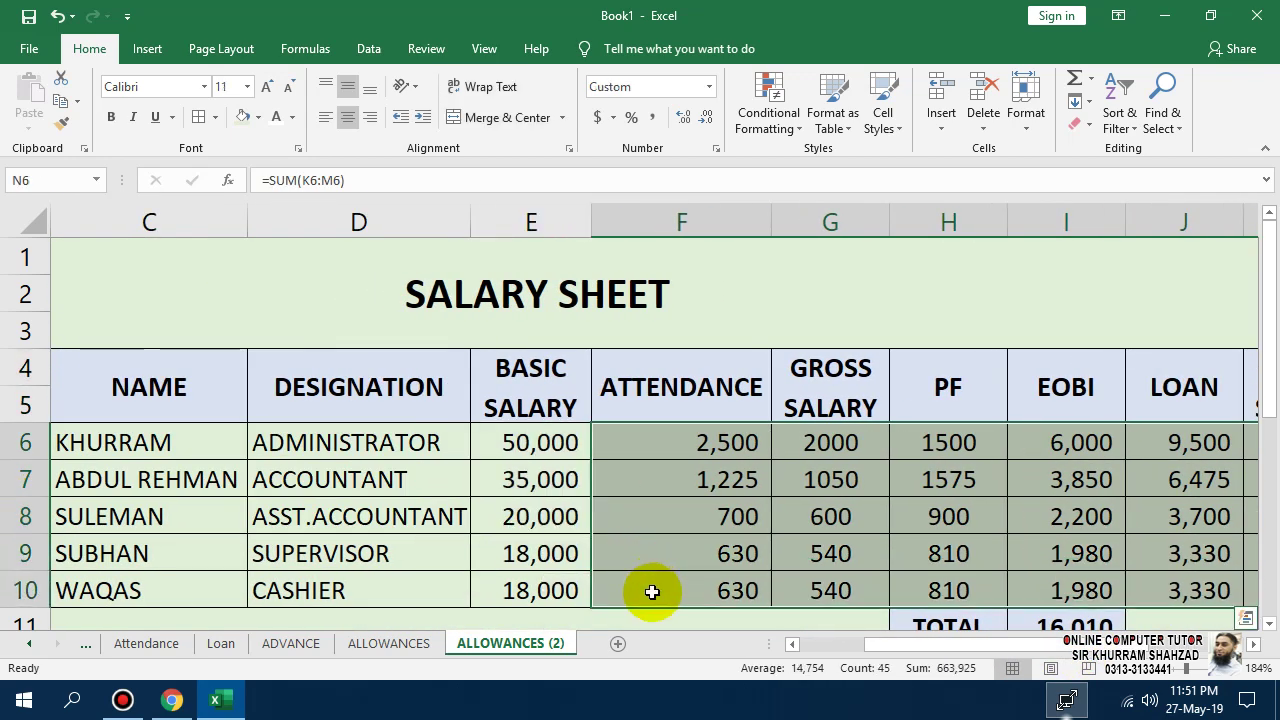
{"action": "key", "text": "Delete"}
{"action": "left_click", "coordinate": [553, 555]}
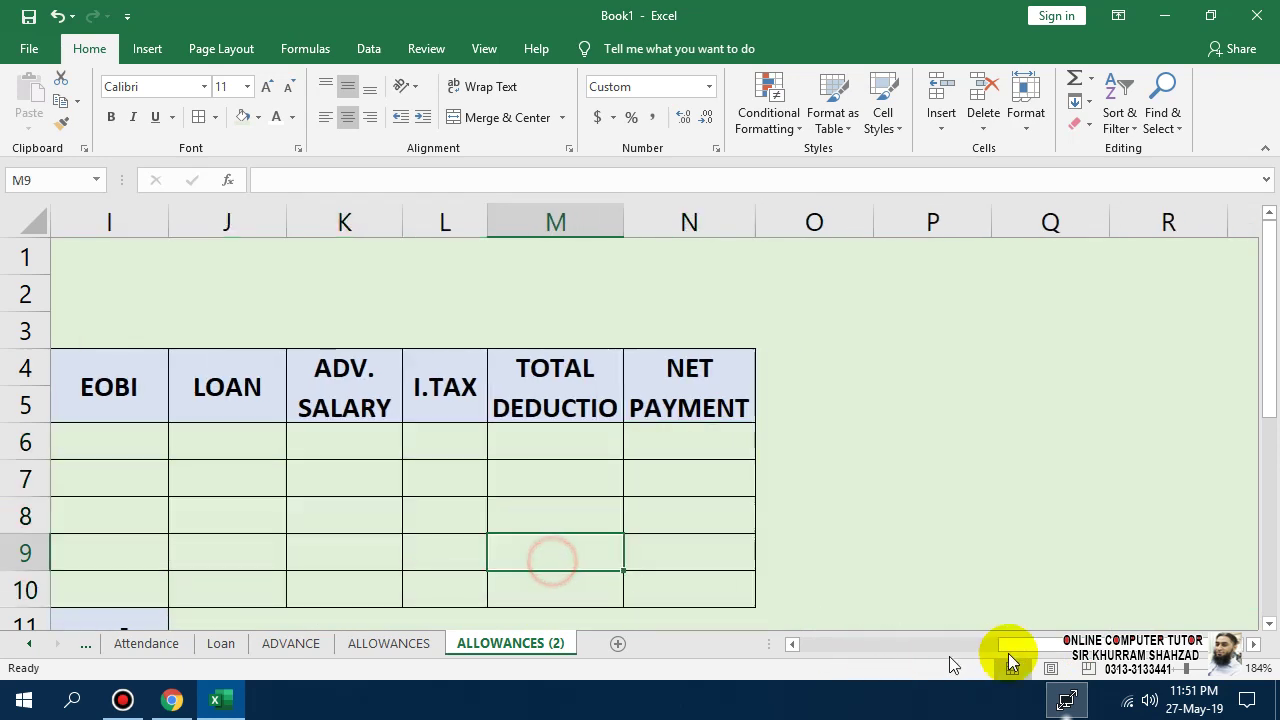
- Rename the ALLOWANCES (2) sheet as salary
{"action": "left_click_drag", "start_coordinate": [1040, 645], "coordinate": [714, 626]}
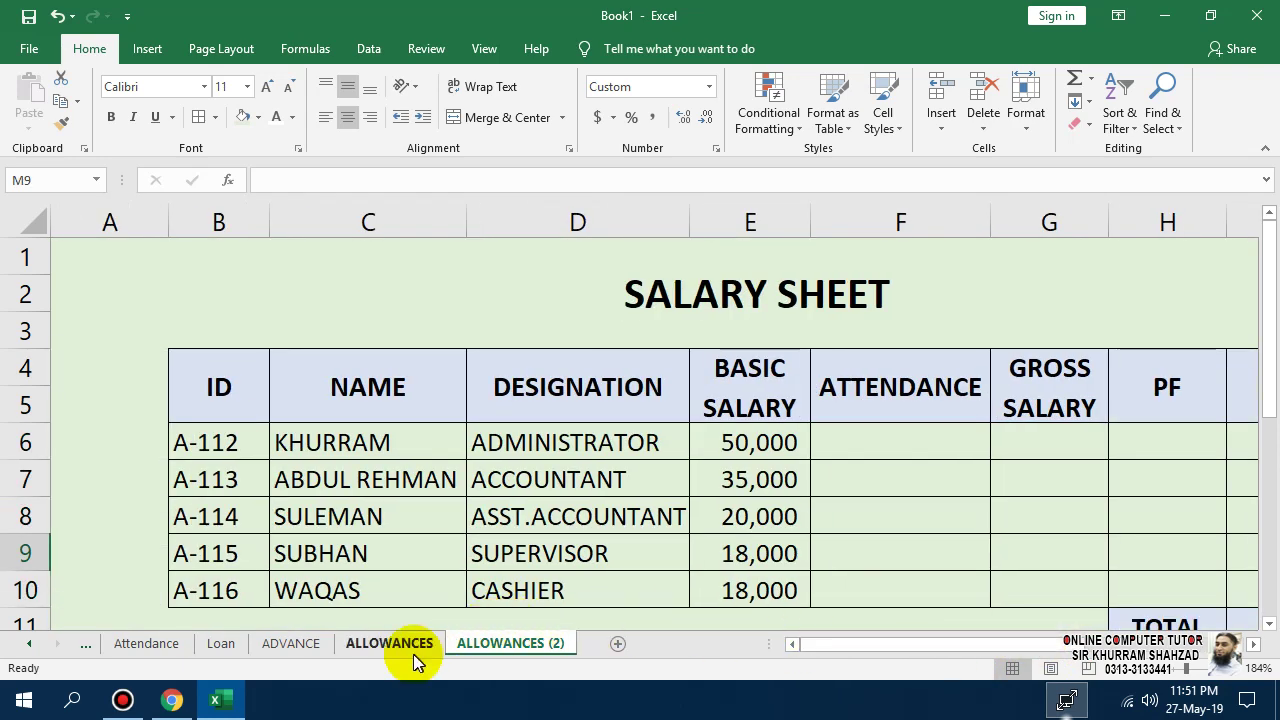
{"action": "double_click", "coordinate": [486, 641]}
{"action": "type", "text": "atte"}
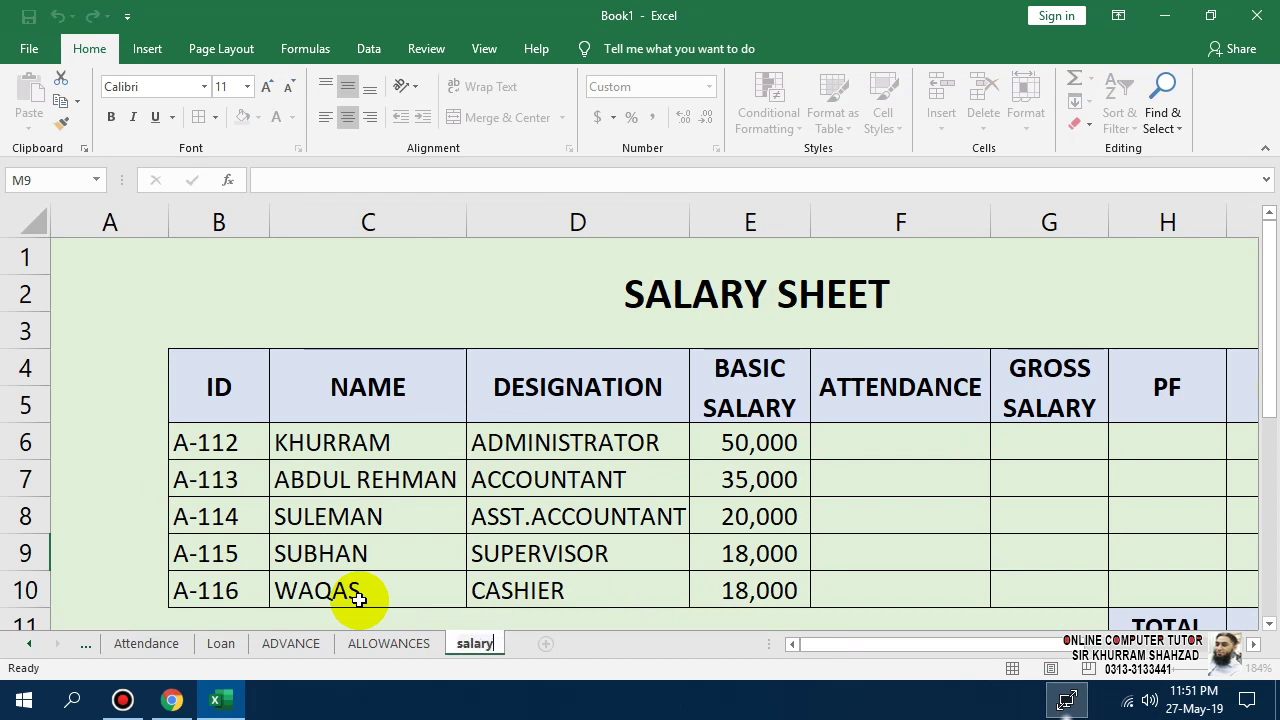
{"action": "key", "text": "Return"}
{"action": "key", "text": "Right"}
{"action": "key", "text": "Right"}
{"action": "key", "text": "Up"}
{"action": "key", "text": "Left"}
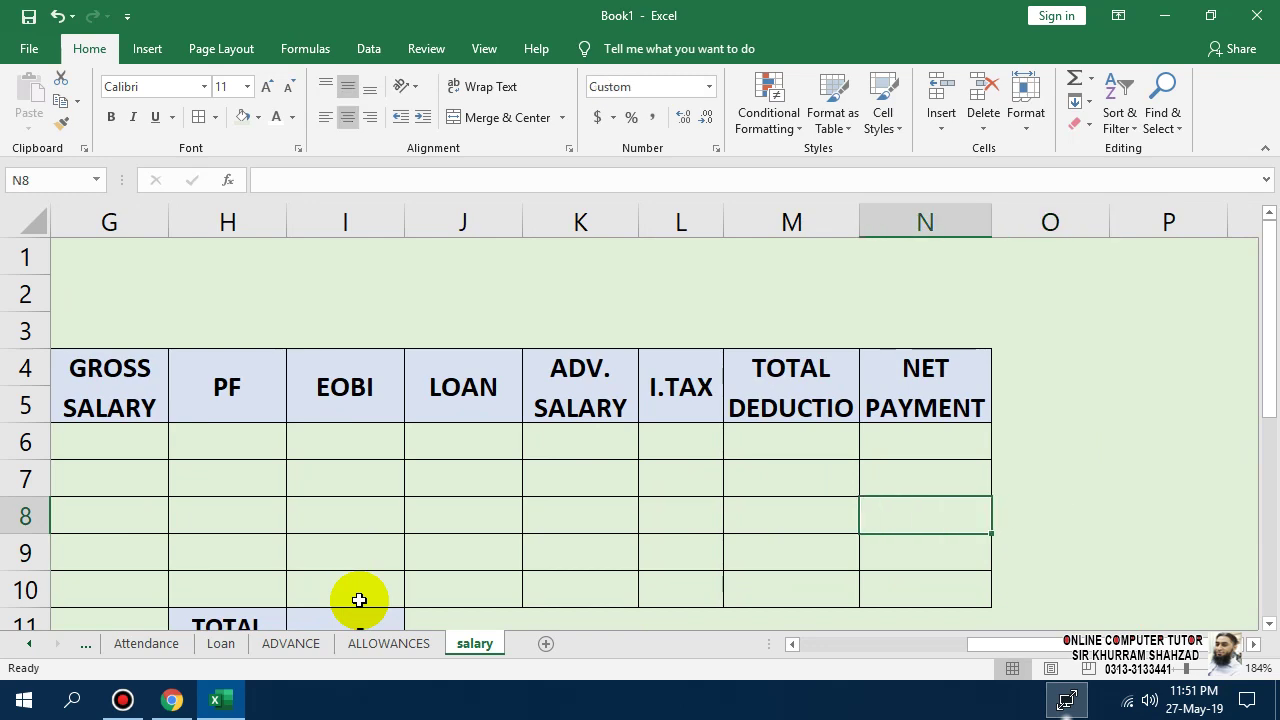
{"action": "key", "text": "Left"}
{"action": "key", "text": "Left"}
{"action": "key", "text": "Left"}
{"action": "key", "text": "Left"}
{"action": "key", "text": "Left"}
{"action": "key", "text": "Left"}
{"action": "key", "text": "Left"}
{"action": "key", "text": "Left"}
{"action": "key", "text": "Left"}
{"action": "key", "text": "Left"}
{"action": "key", "text": "Left"}
{"action": "key", "text": "Left"}
{"action": "key", "text": "Left"}
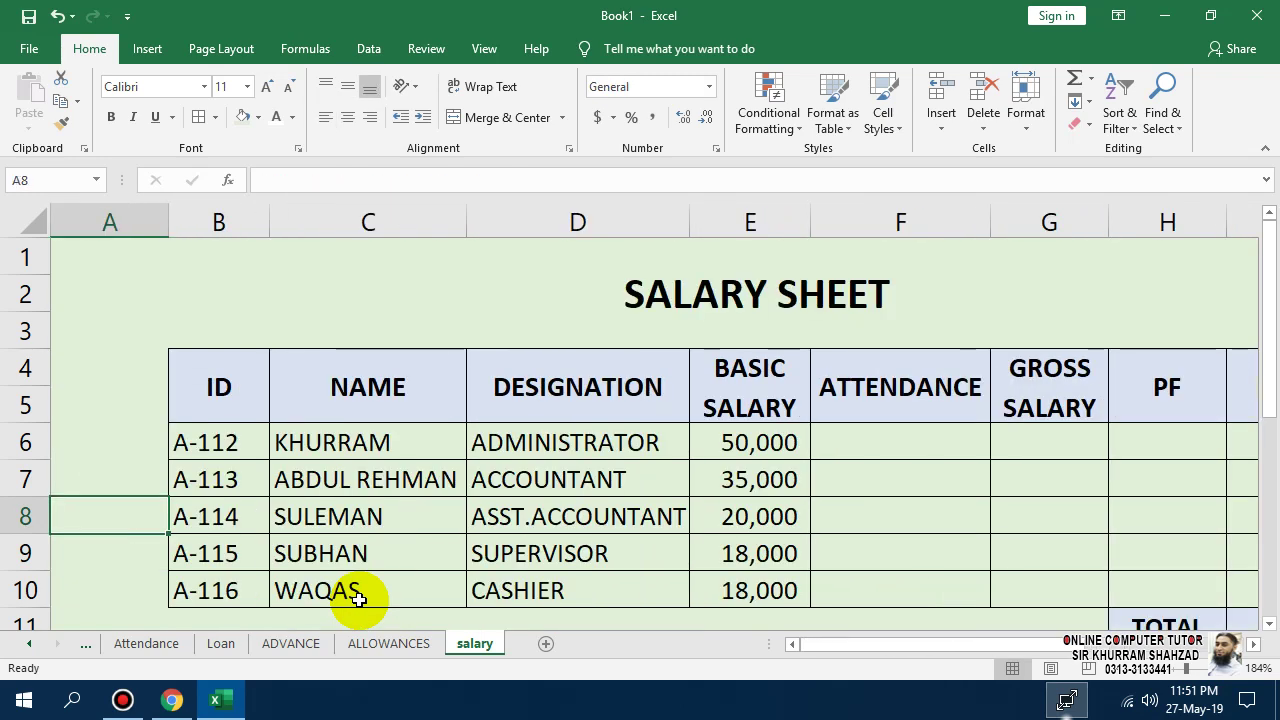
- Begin a VLOOKUP formula in F6 under ATTENDANCE with lookup value B6 and table range F6:AR10 from the Attendance sheet
{"action": "key", "text": "Right"}
{"action": "key", "text": "Up"}
{"action": "key", "text": "Up"}
{"action": "key", "text": "Right"}
{"action": "key", "text": "Right"}
{"action": "key", "text": "Right"}
{"action": "key", "text": "Right"}
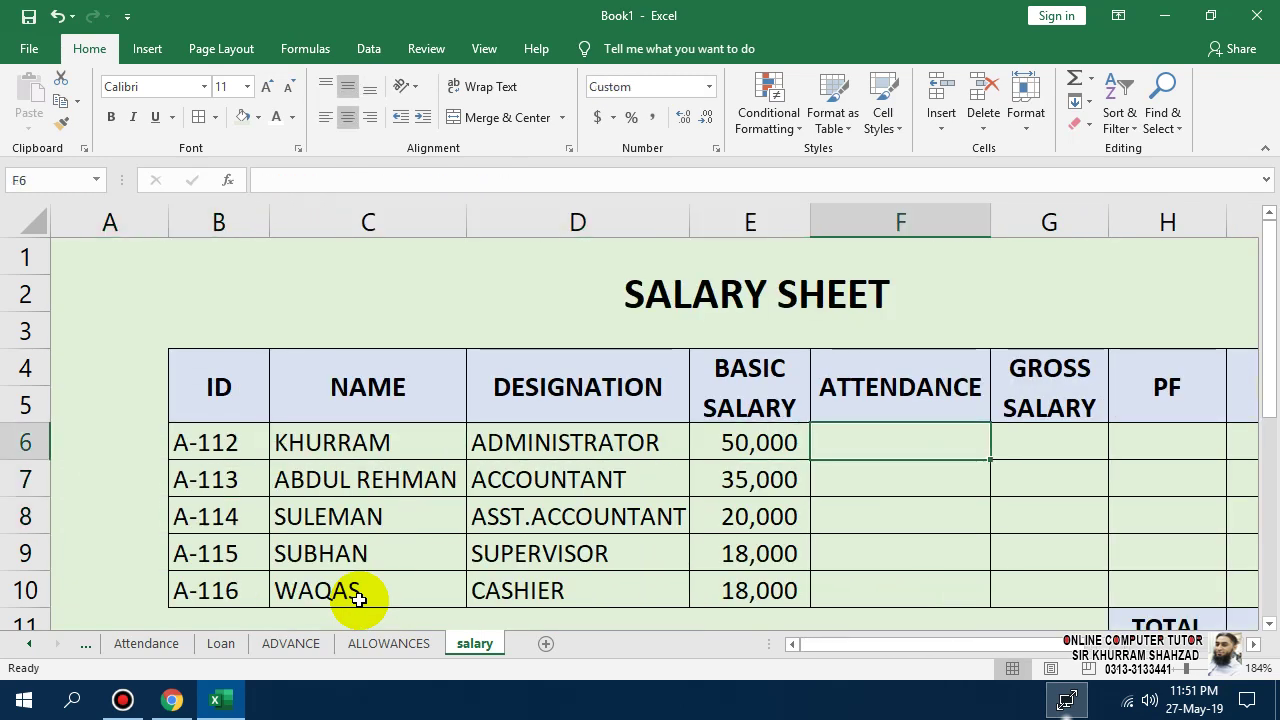
{"action": "type", "text": "=VLOOK"}
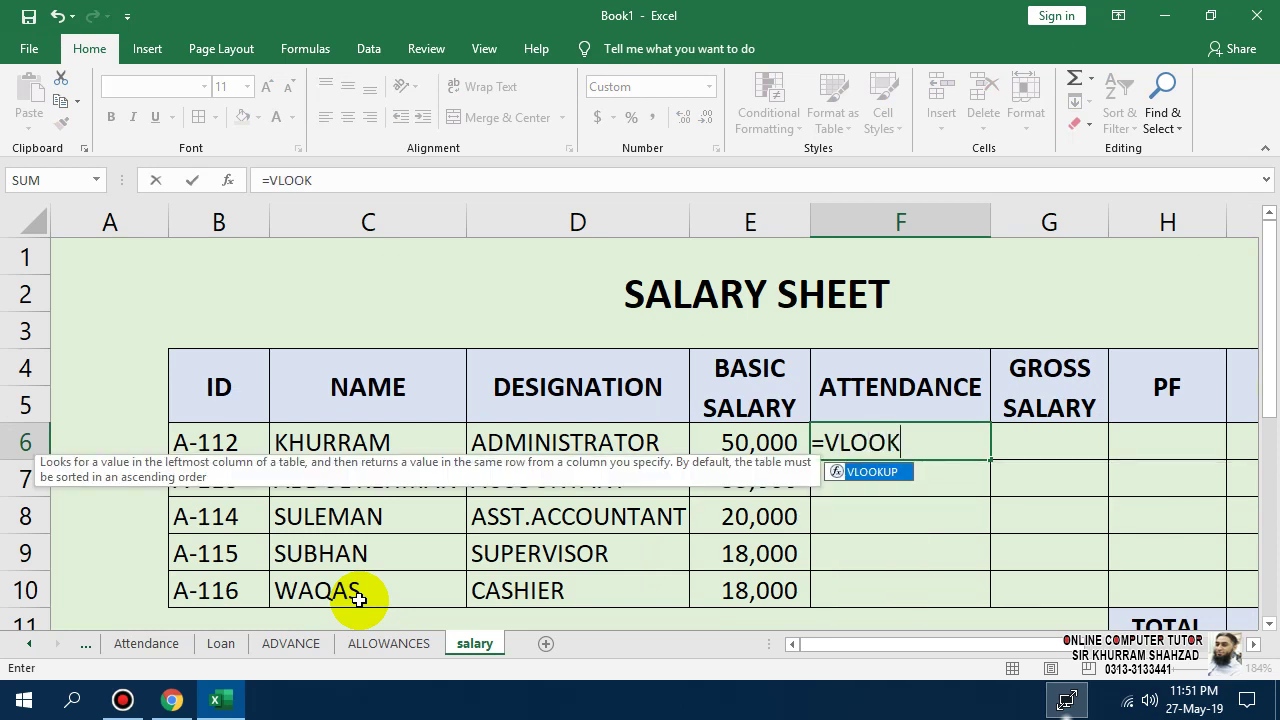
{"action": "type", "text": "UP("}
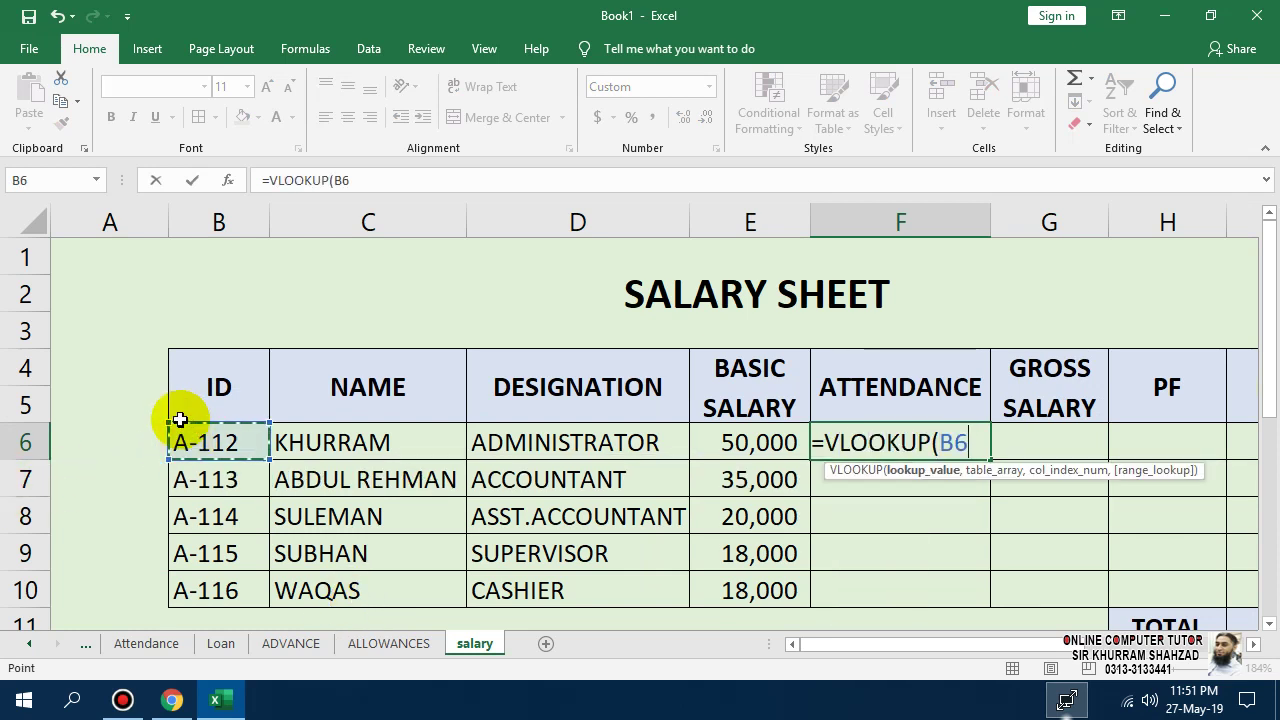
{"action": "type", "text": ","}
{"action": "left_click", "coordinate": [145, 645]}
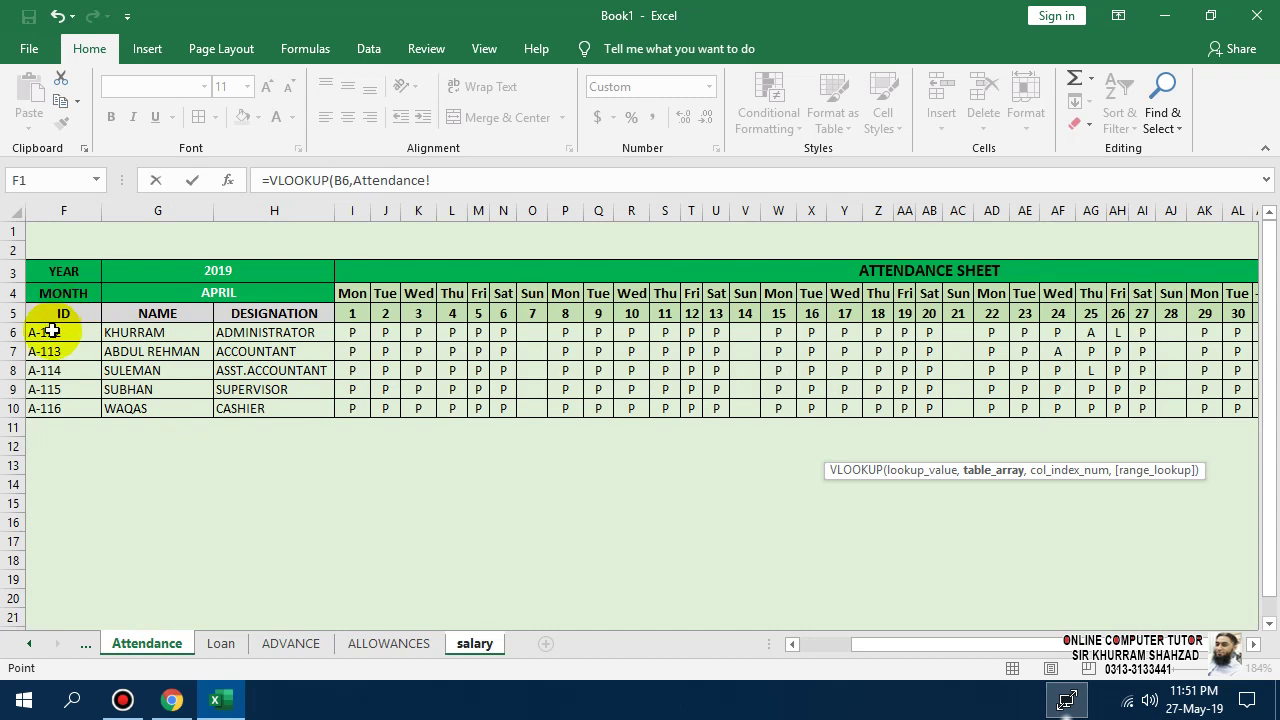
{"action": "left_click_drag", "start_coordinate": [72, 374], "coordinate": [1171, 409]}
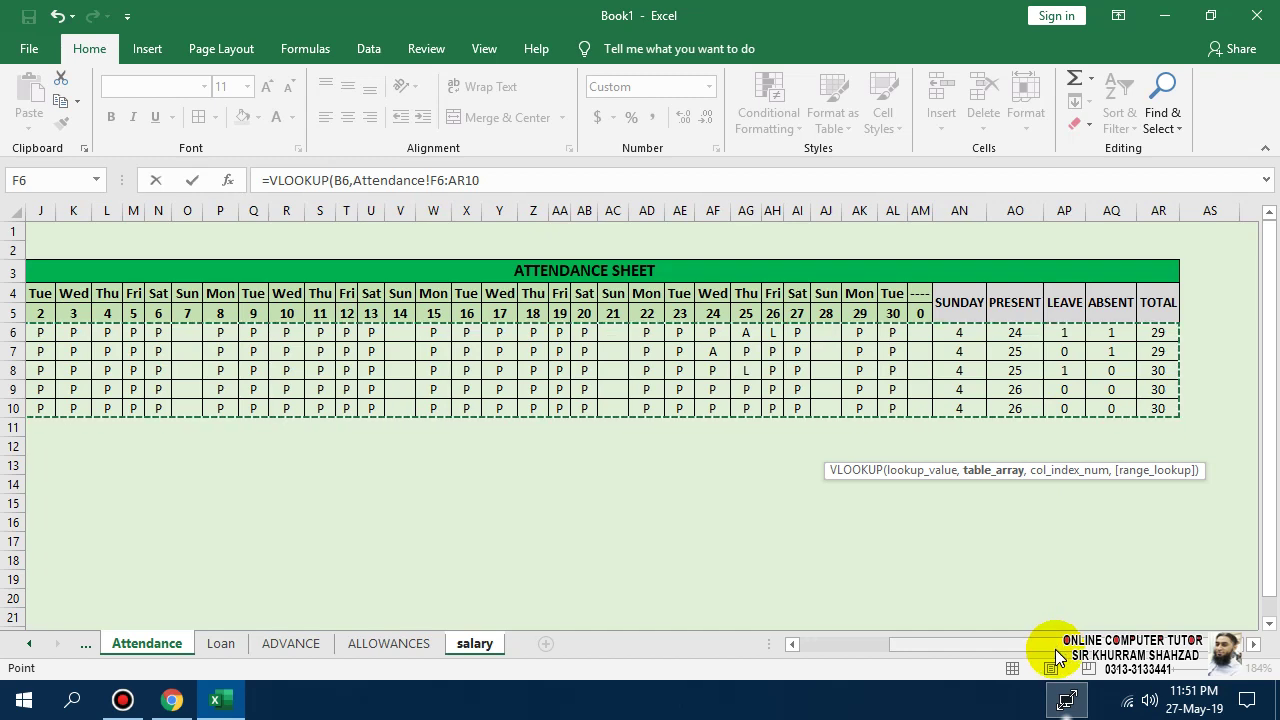
{"action": "left_click_drag", "start_coordinate": [1055, 648], "coordinate": [1182, 646]}
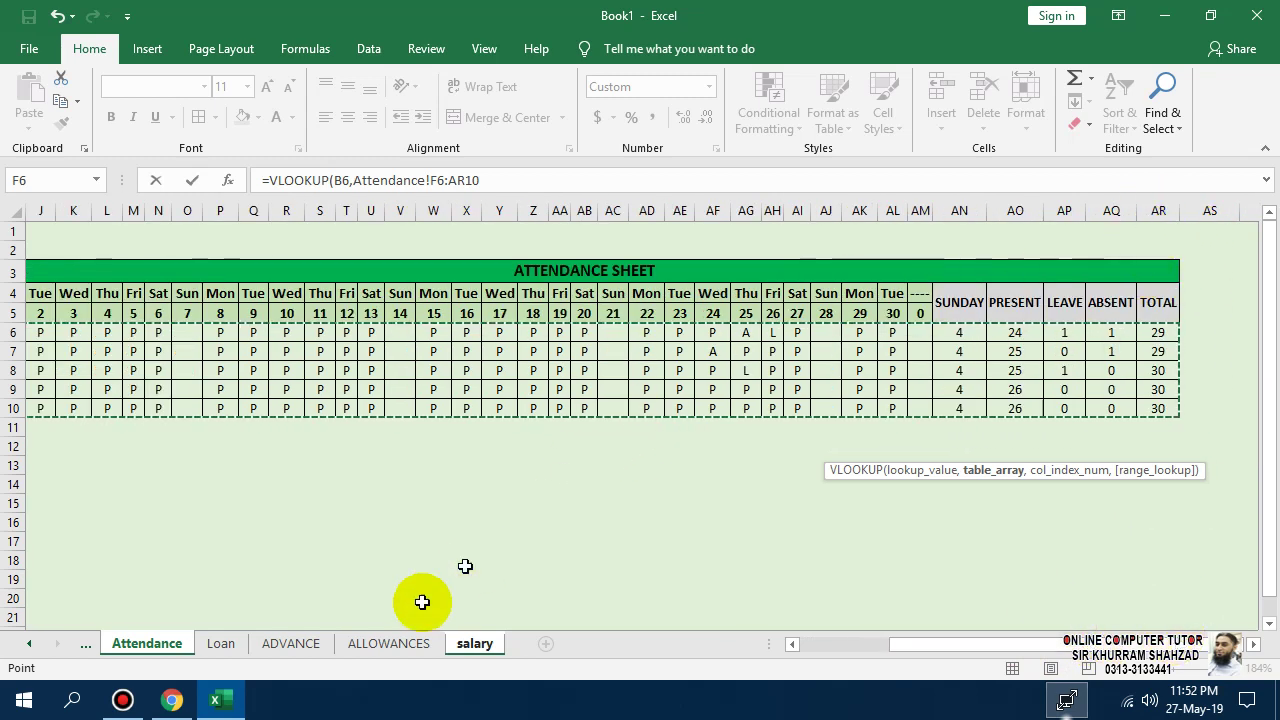
- Complete the F6 lookup with column index 39 and match type 0, and fill the formula down to F10
{"action": "left_click", "coordinate": [507, 179]}
{"action": "type", "text": ","}
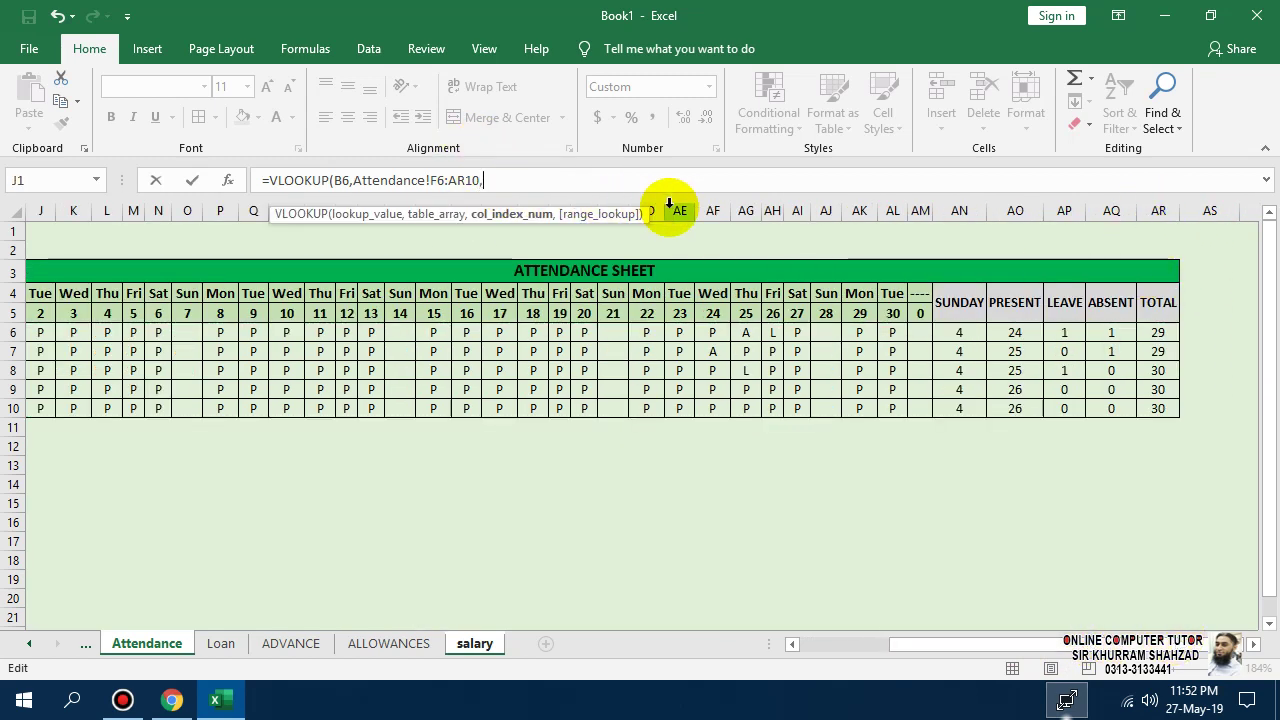
{"action": "type", "text": "39,0"}
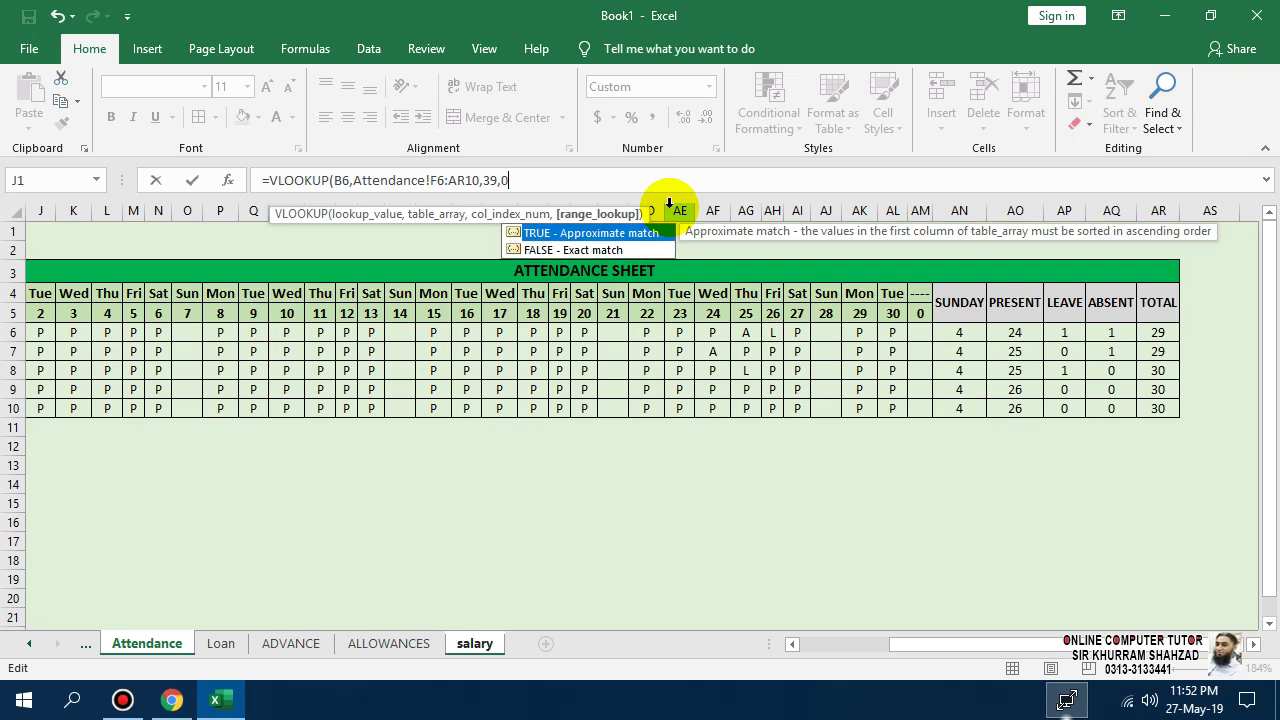
{"action": "key", "text": "Return"}
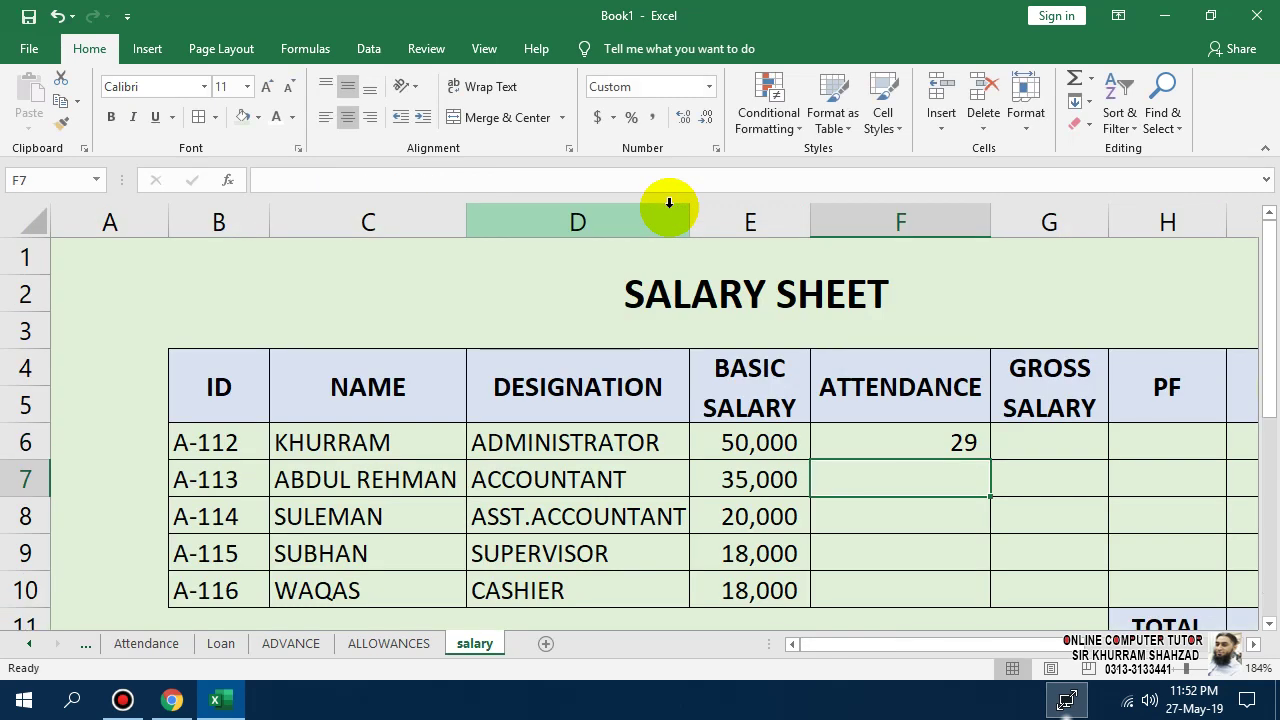
{"action": "key", "text": "Up"}
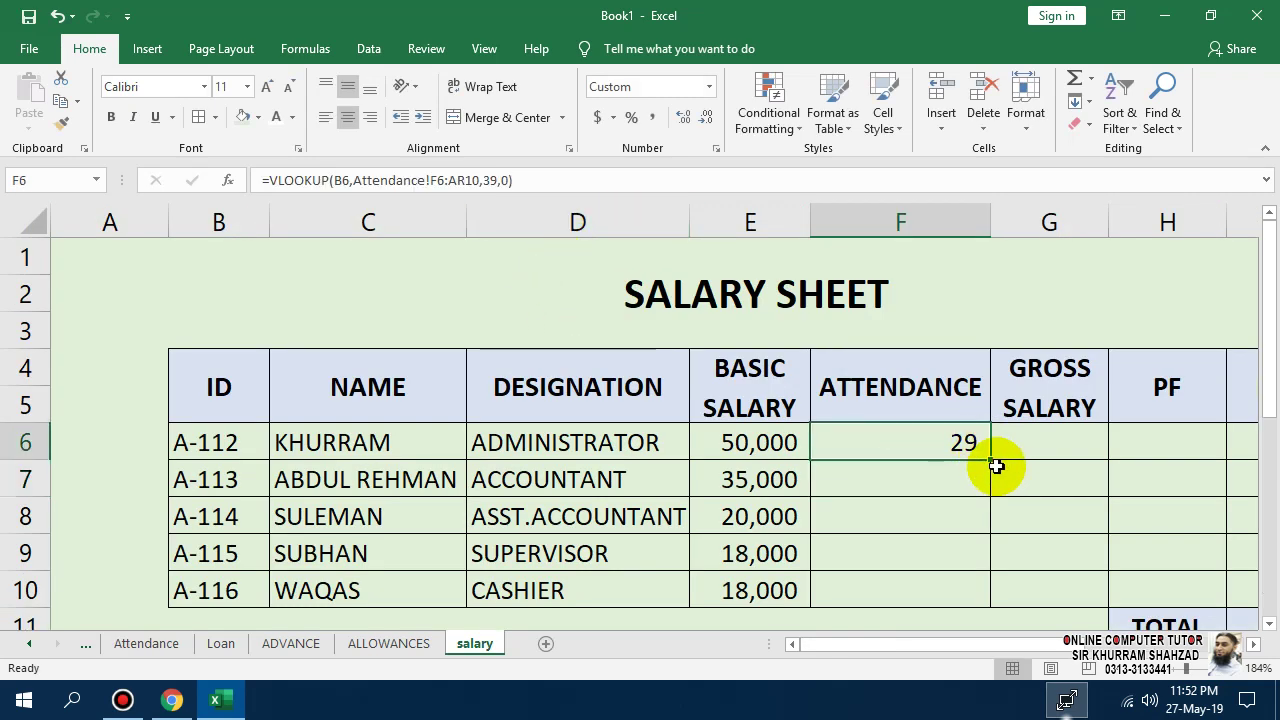
{"action": "left_click_drag", "start_coordinate": [986, 460], "coordinate": [975, 594]}
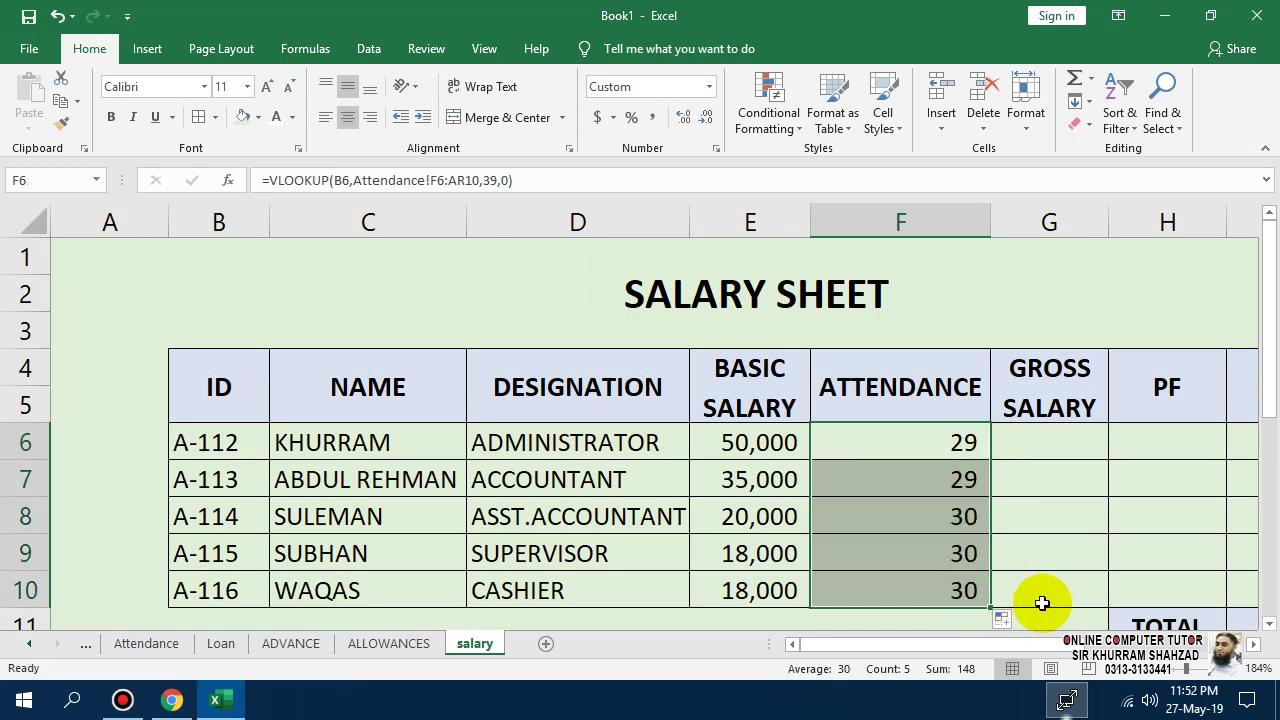
- Insert a new column directly before the GROSS SALARY column
{"action": "left_click", "coordinate": [1037, 443]}
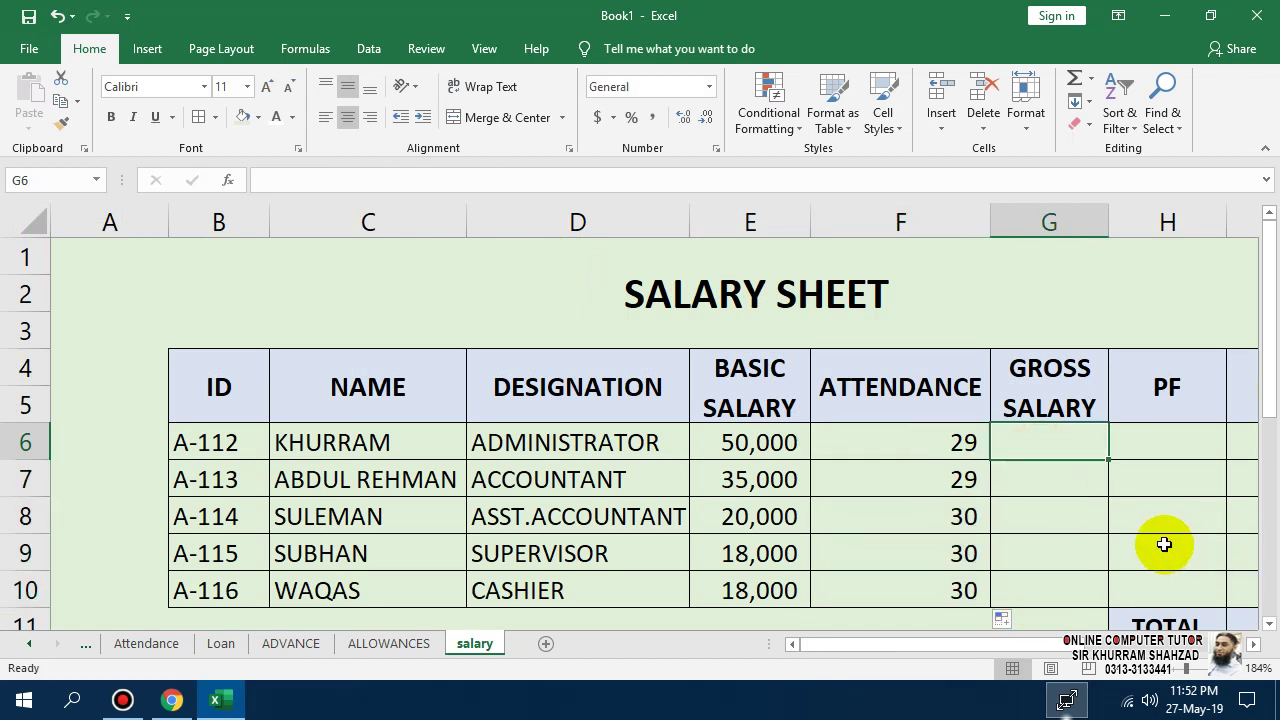
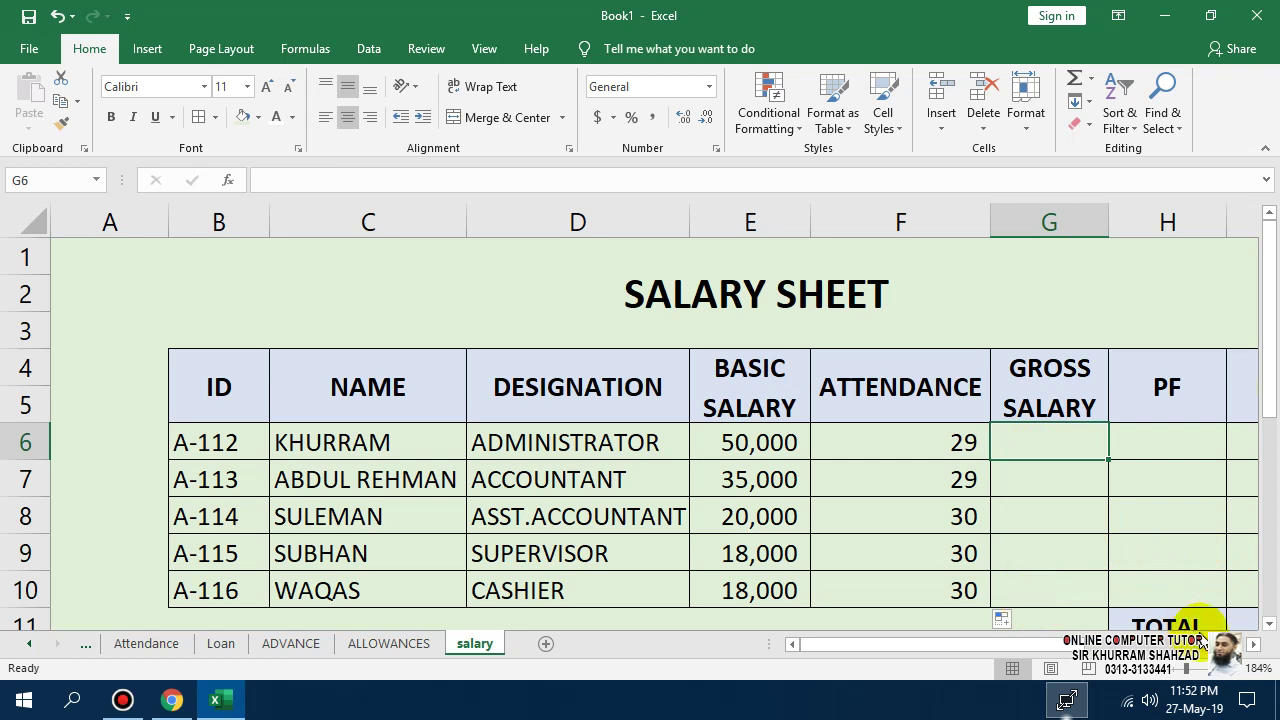
{"action": "left_click_drag", "start_coordinate": [1047, 643], "coordinate": [1121, 672]}
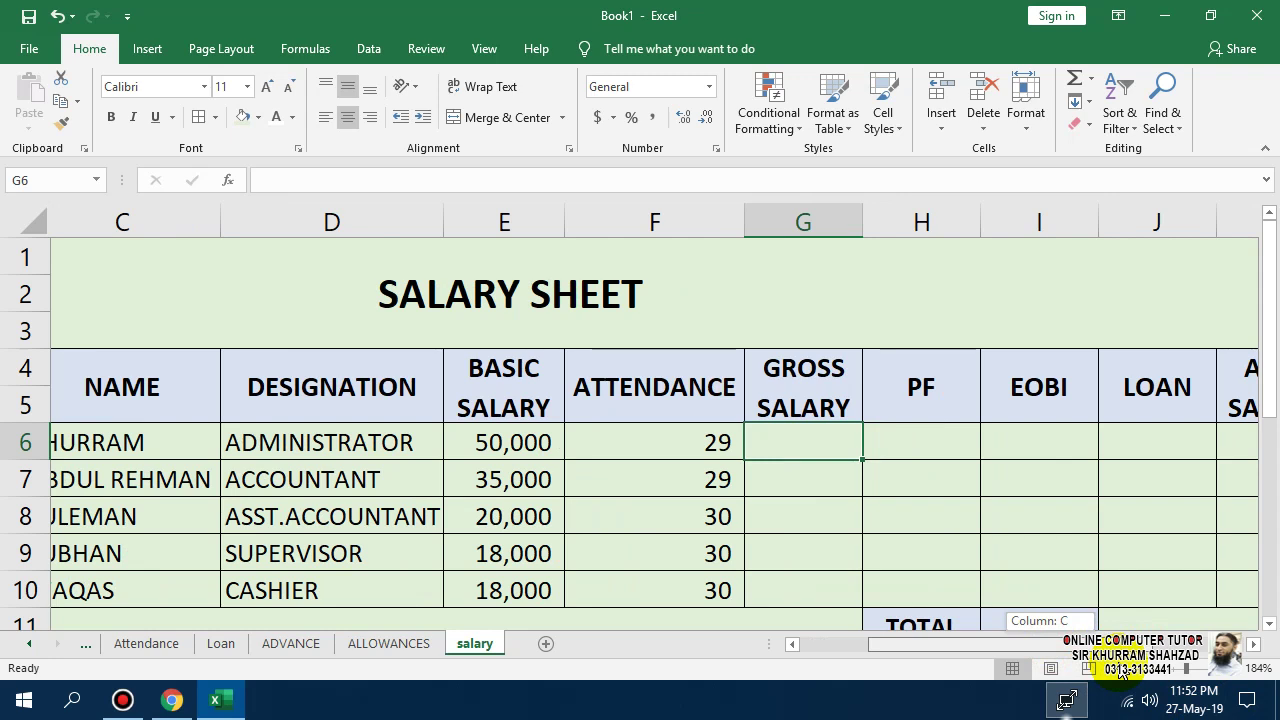
{"action": "left_click_drag", "start_coordinate": [1125, 674], "coordinate": [1014, 648]}
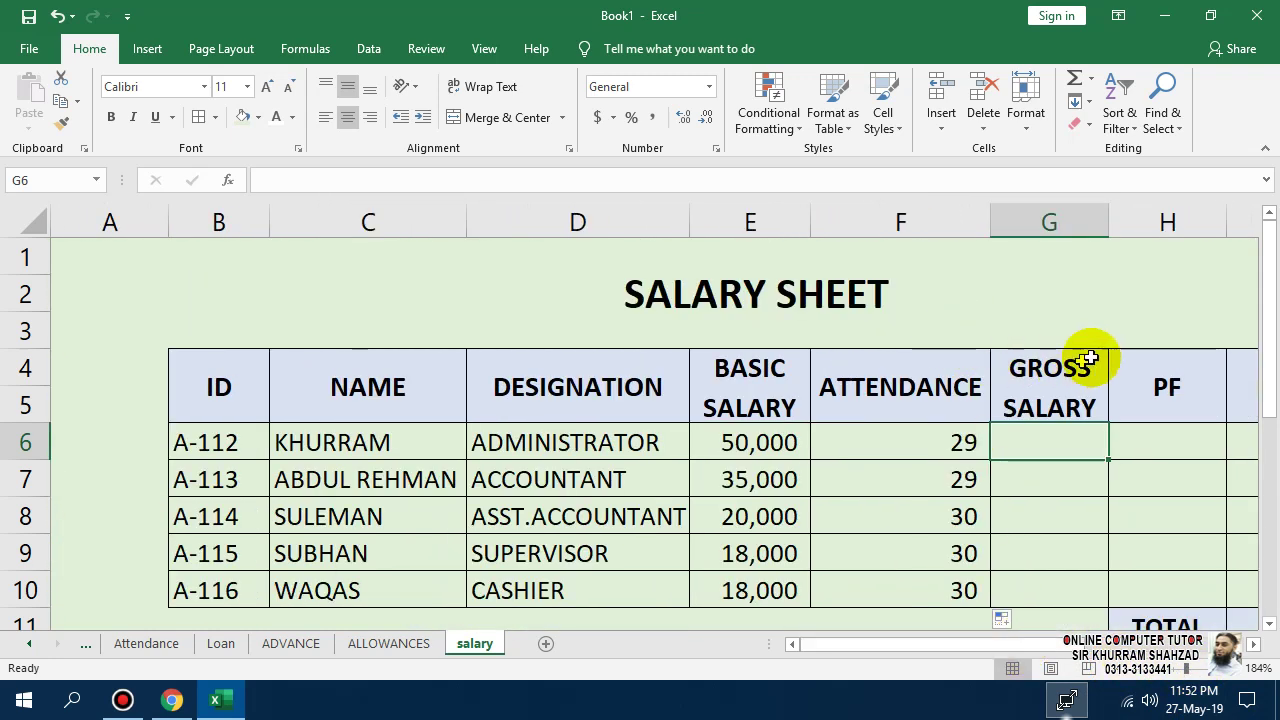
{"action": "right_click", "coordinate": [1025, 232]}
{"action": "left_click", "coordinate": [1069, 366]}
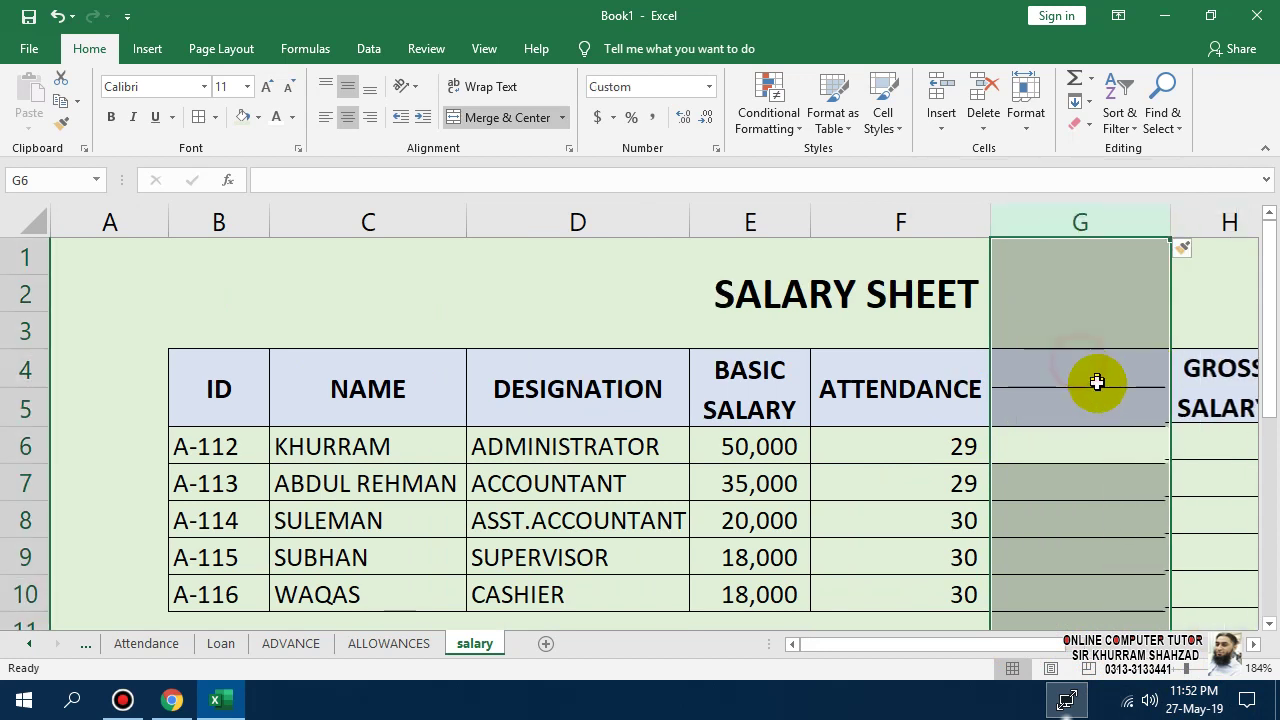
- Merge and center G4:G5 in the new column and enter the header ALLOWANCES
{"action": "left_click_drag", "start_coordinate": [1071, 366], "coordinate": [1074, 397]}
{"action": "left_click", "coordinate": [500, 117]}
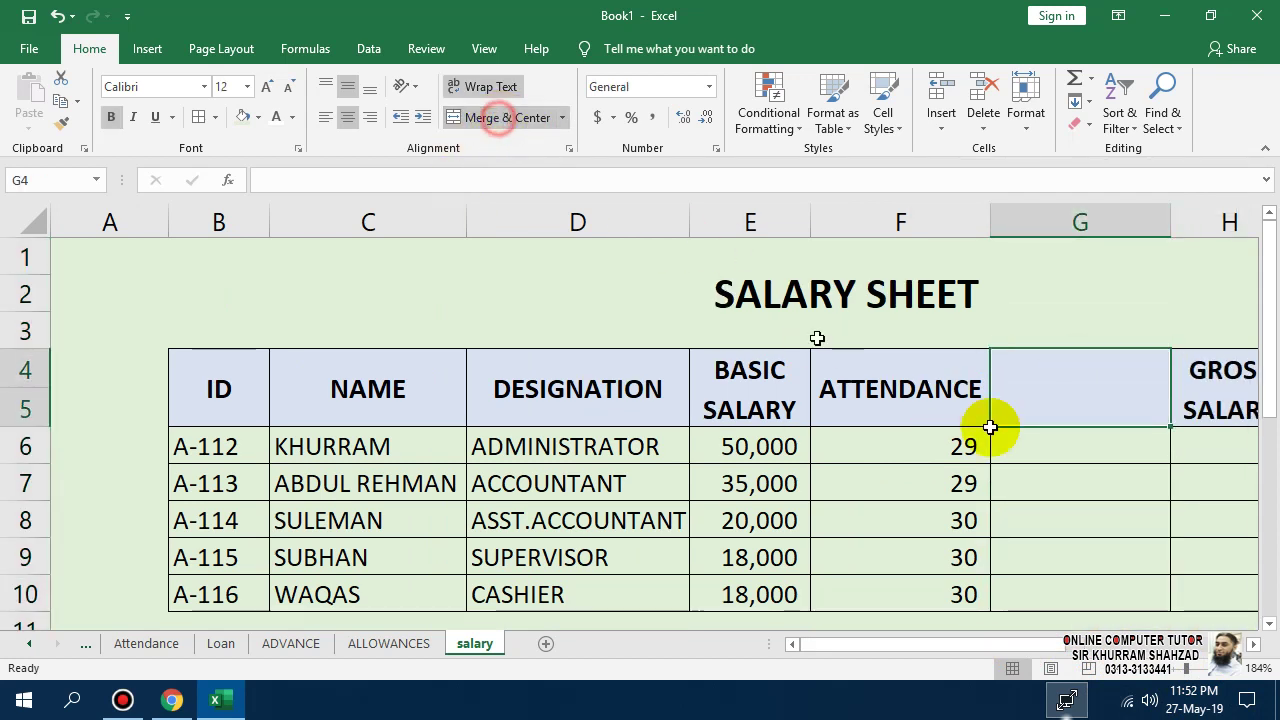
{"action": "type", "text": "A"}
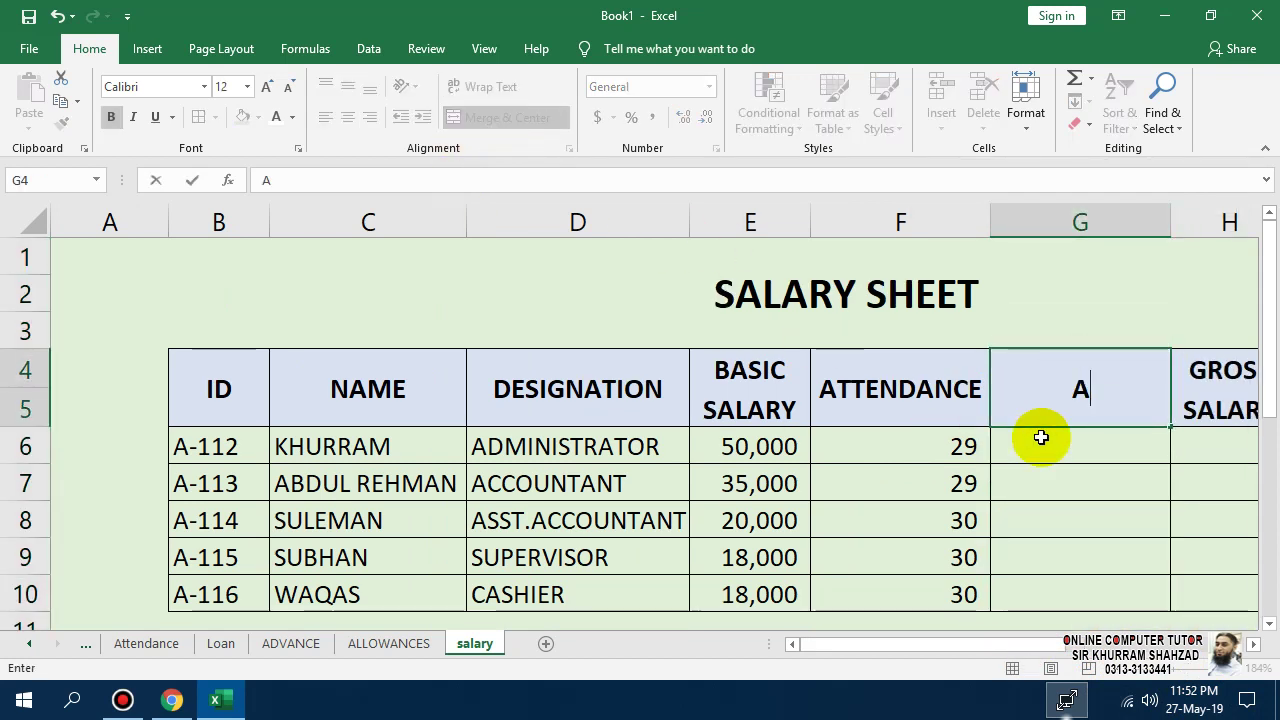
{"action": "type", "text": "LLOWANCES"}
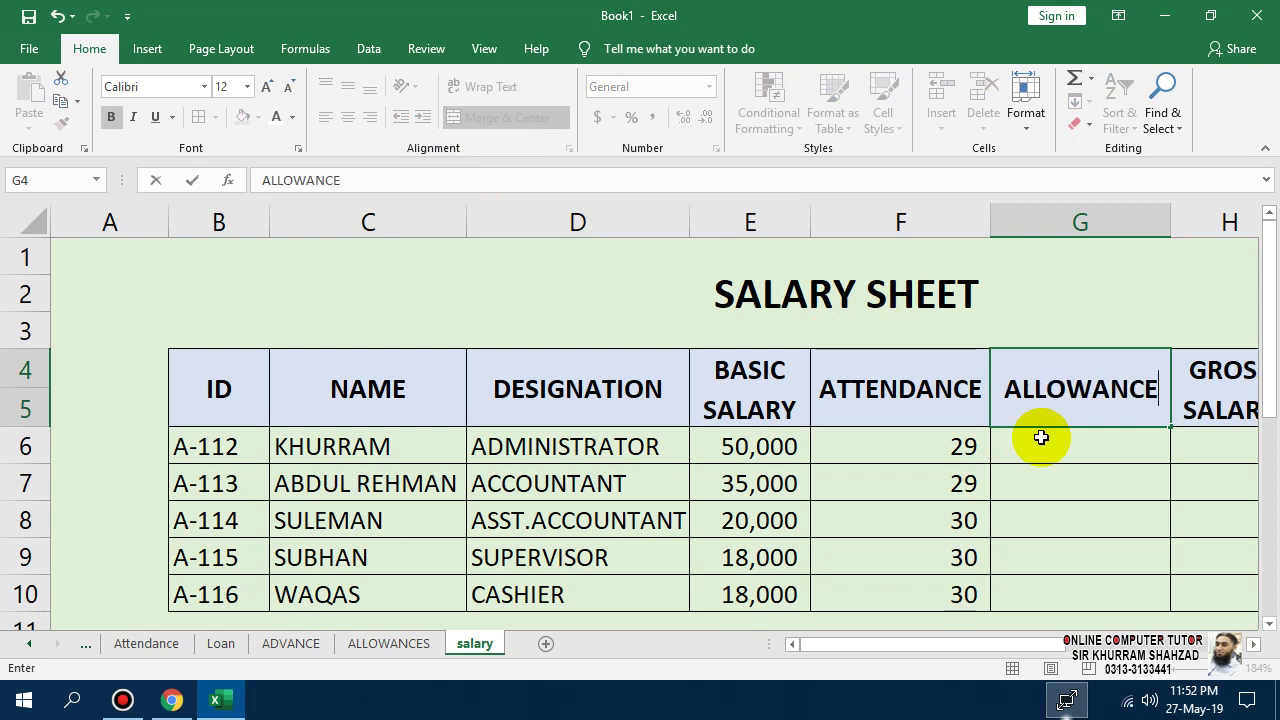
{"action": "key", "text": "Return"}
- Enter the formula =VLOOKUP(B6,ALLOWANCES!B6:I10,9,0) in G6 to look up the first employee's allowances
{"action": "scroll", "coordinate": [1041, 437], "scroll_direction": "right", "scroll_amount": 1}
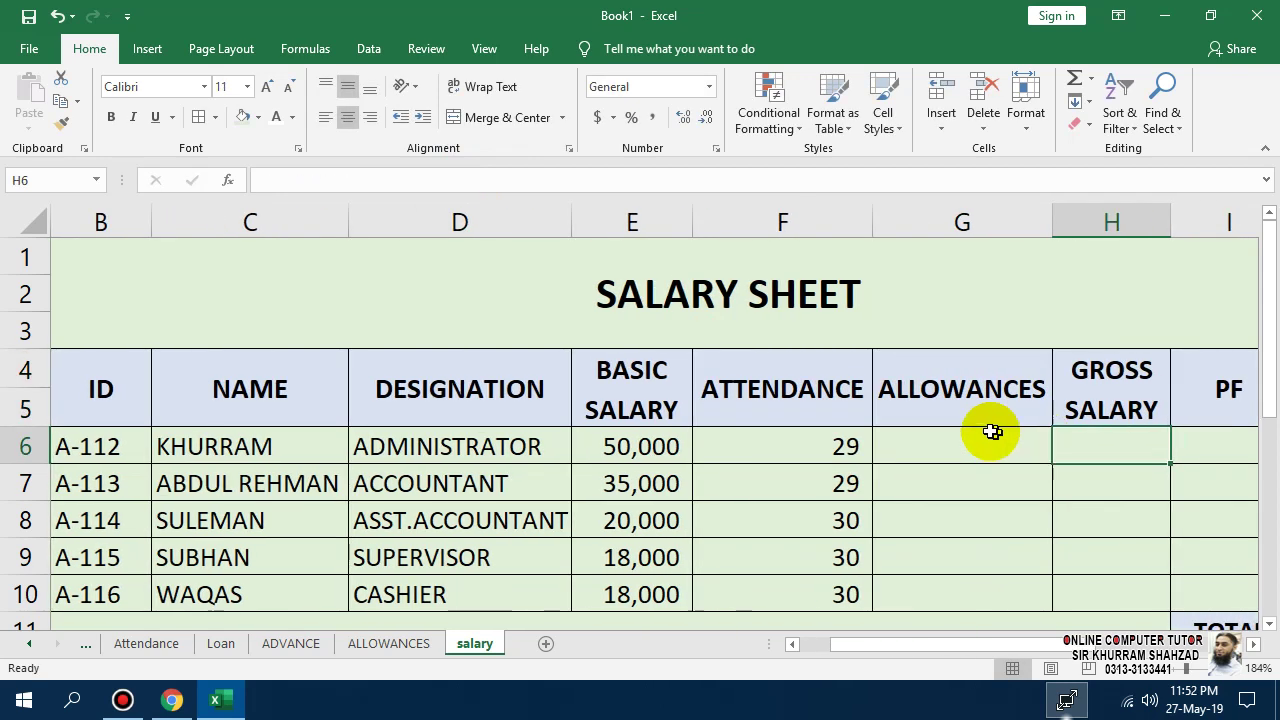
{"action": "type", "text": "=V"}
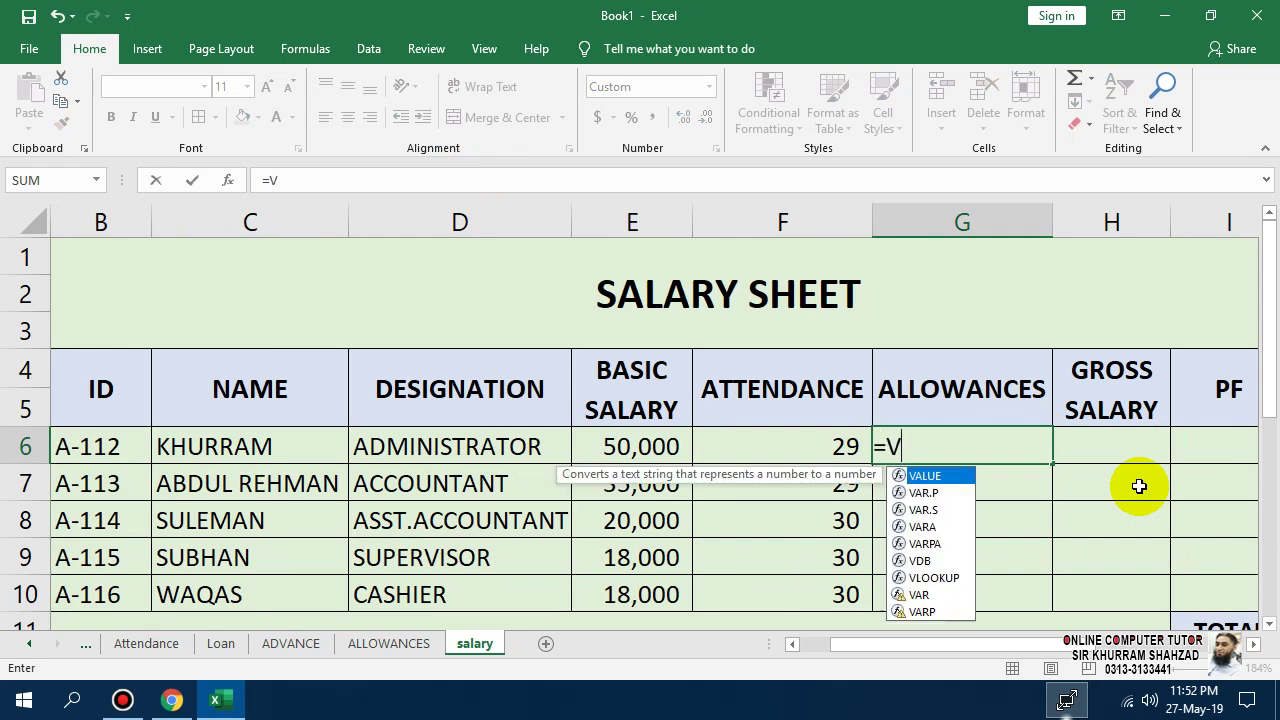
{"action": "type", "text": "LOOKUP("}
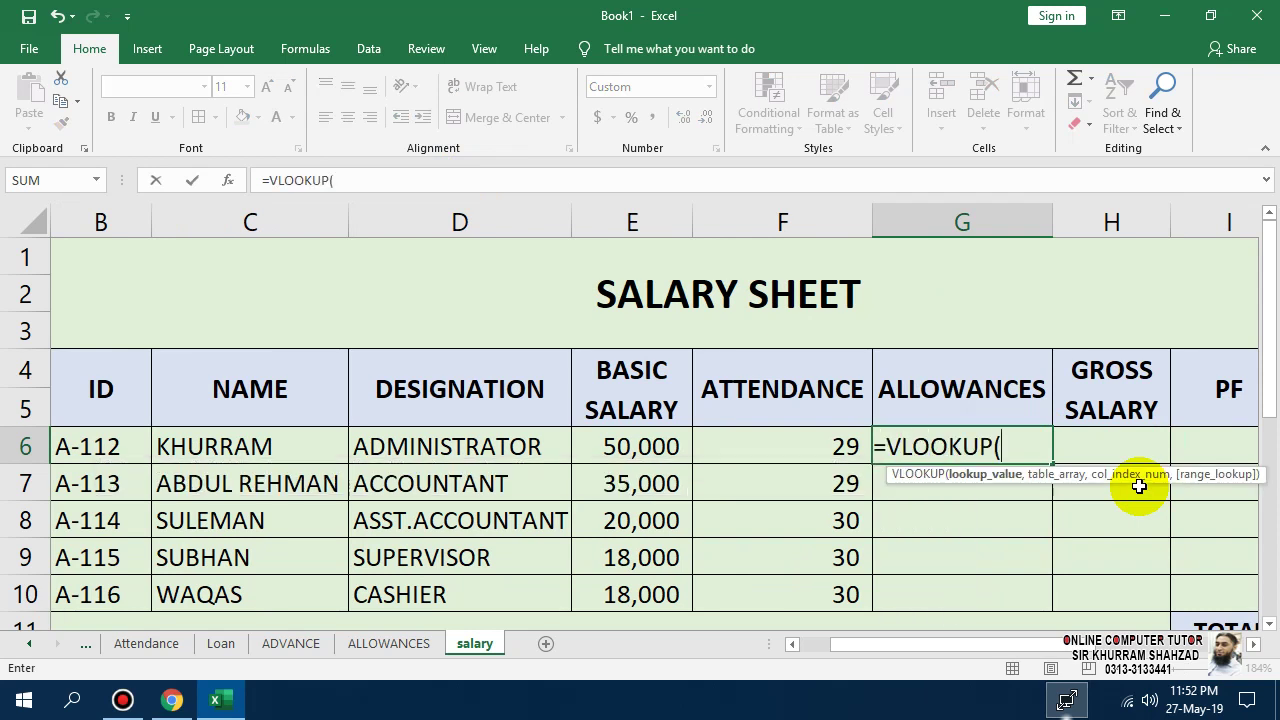
{"action": "left_click", "coordinate": [95, 450]}
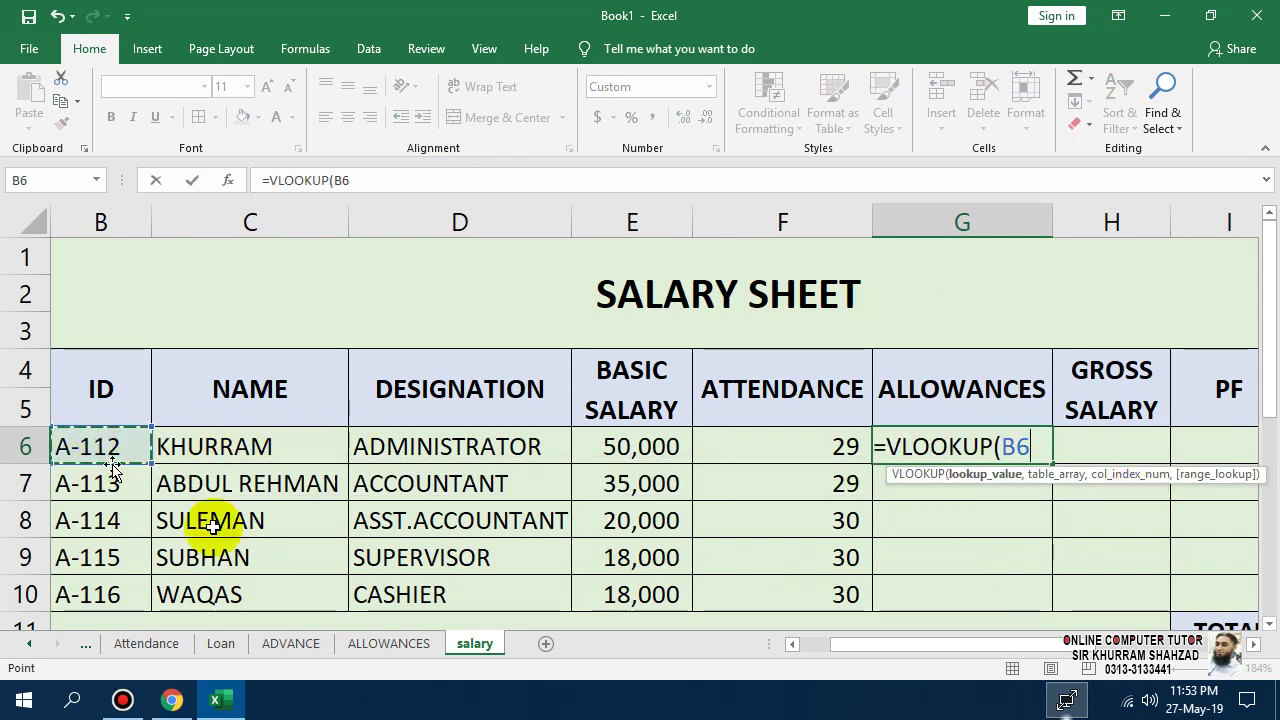
{"action": "type", "text": ","}
{"action": "left_click", "coordinate": [389, 652]}
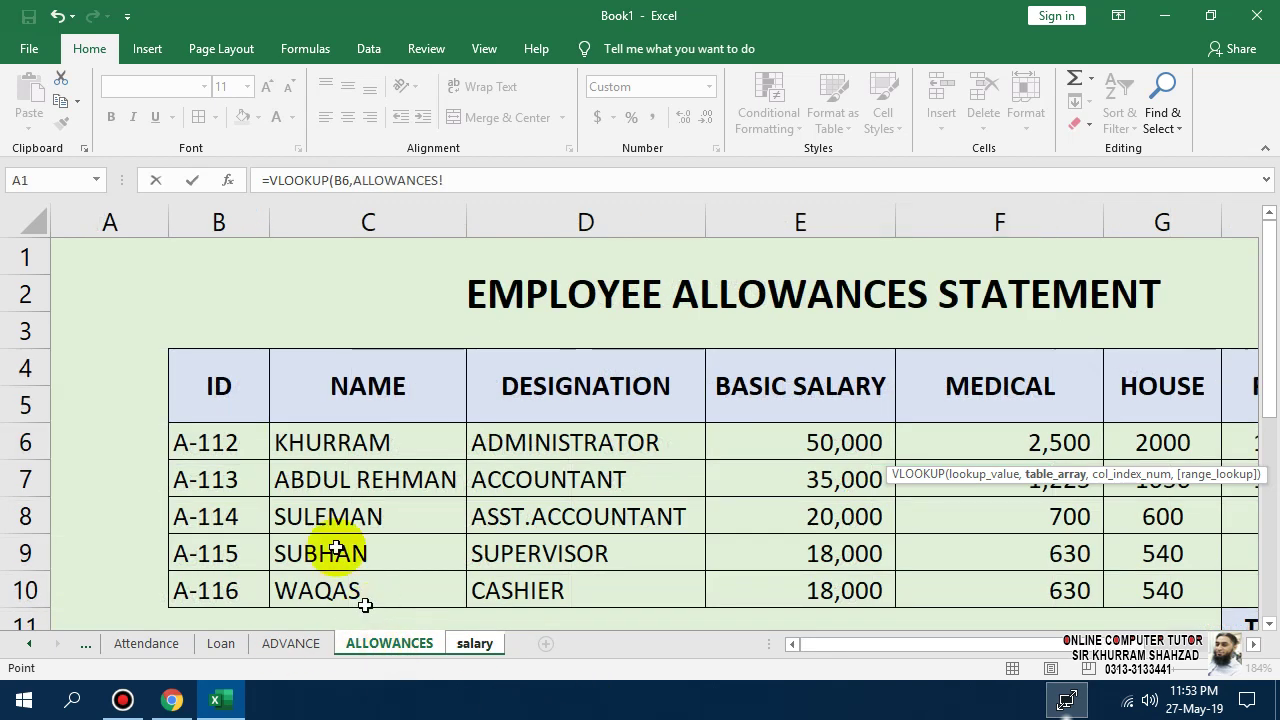
{"action": "left_click_drag", "start_coordinate": [218, 443], "coordinate": [746, 609]}
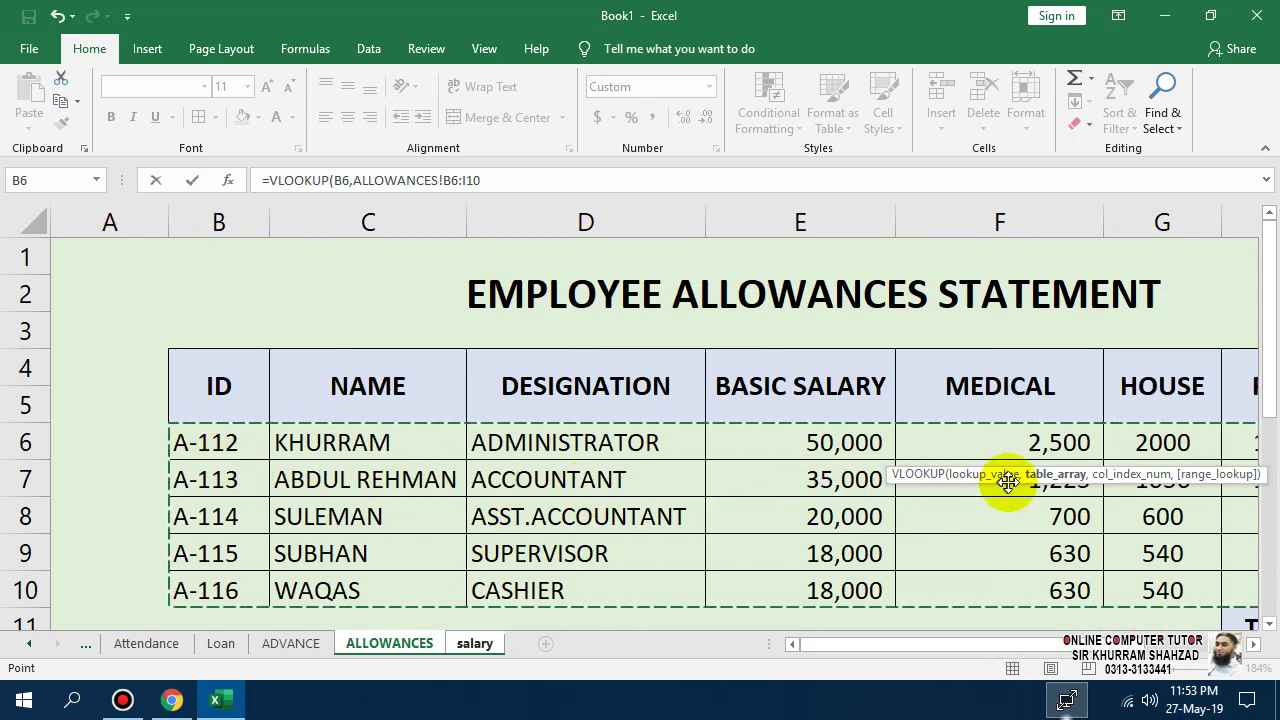
{"action": "left_click_drag", "start_coordinate": [1020, 643], "coordinate": [1100, 655]}
{"action": "left_click", "coordinate": [533, 178]}
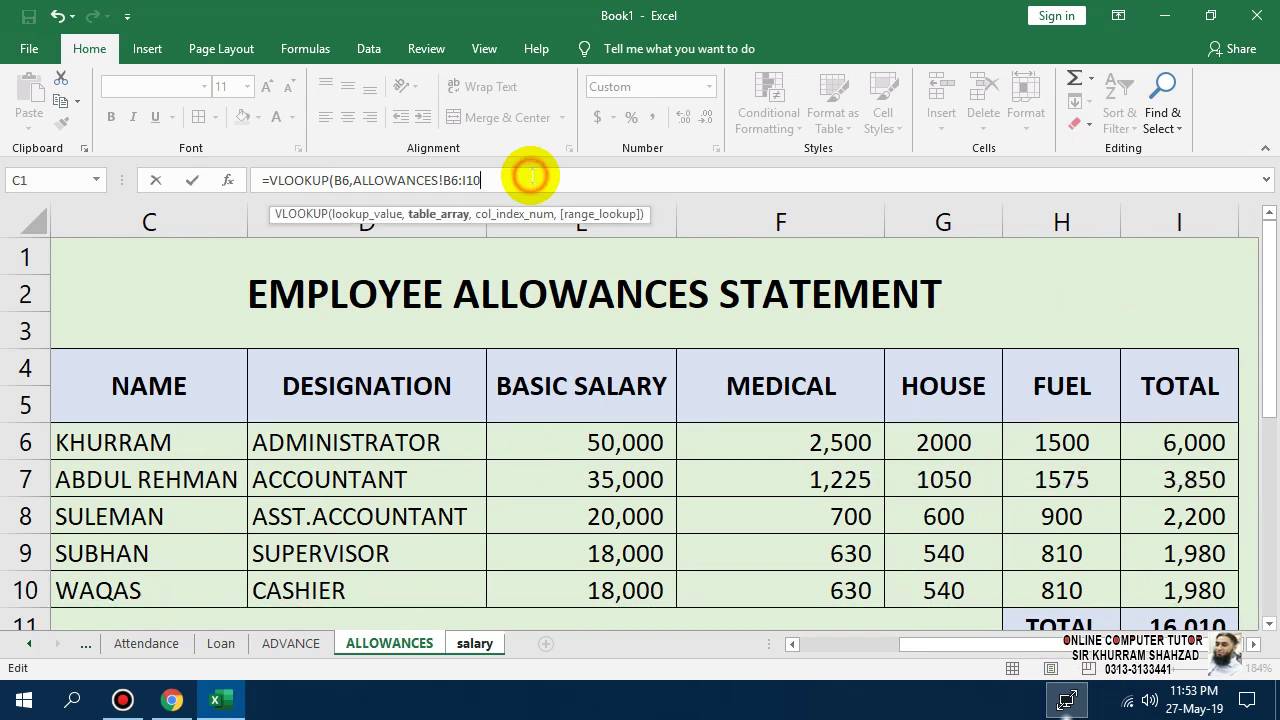
{"action": "type", "text": ",9,0"}
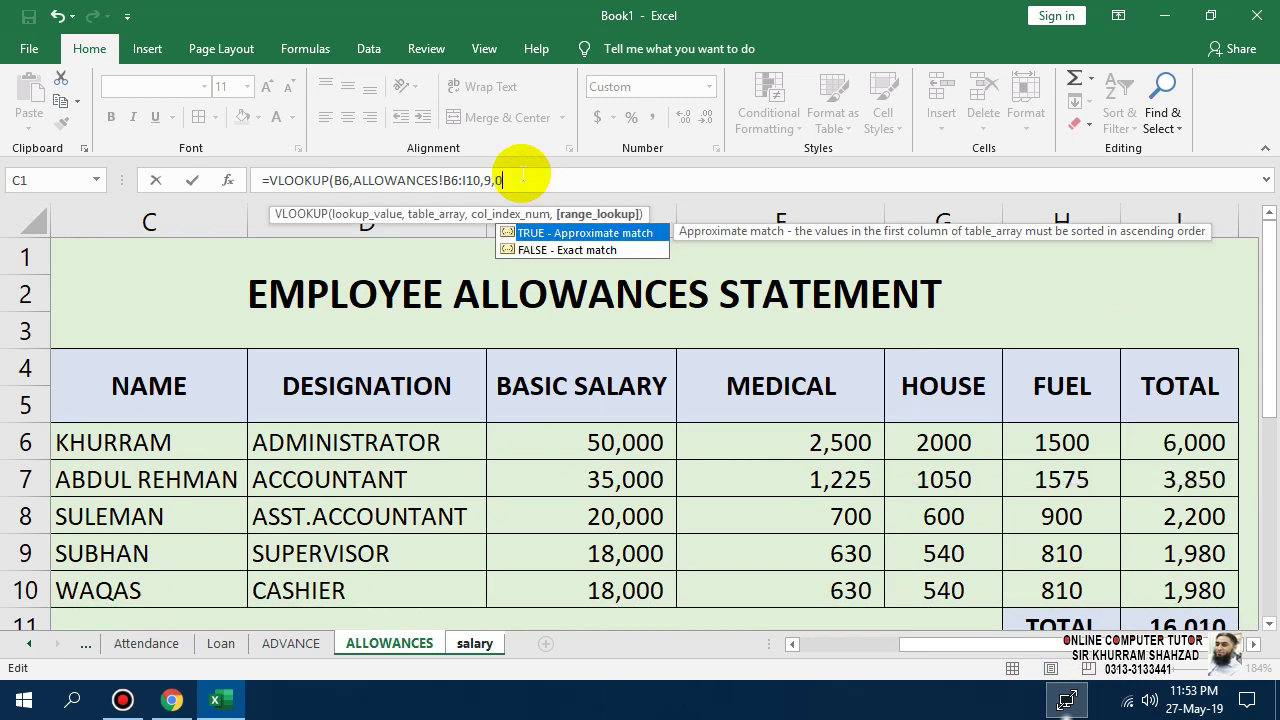
{"action": "type", "text": ")"}
{"action": "key", "text": "Return"}
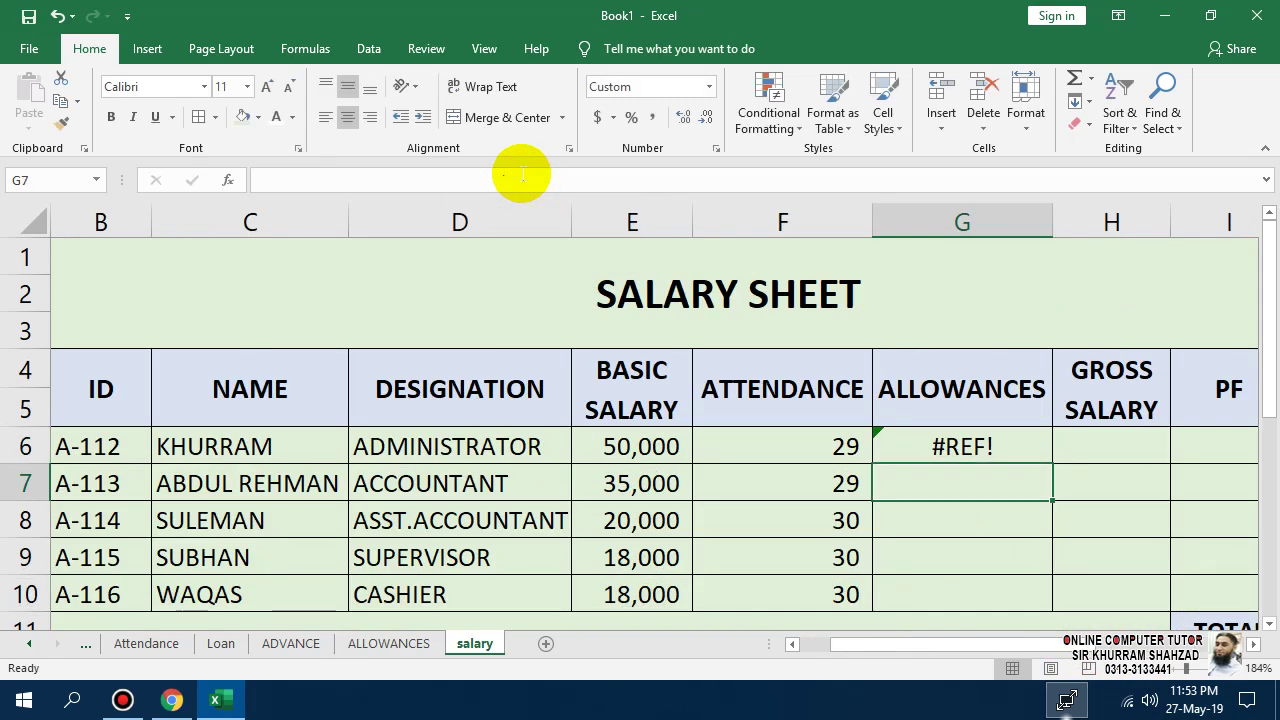
- Set the column index of the VLOOKUP formula in G6 to 8
{"action": "double_click", "coordinate": [978, 450]}
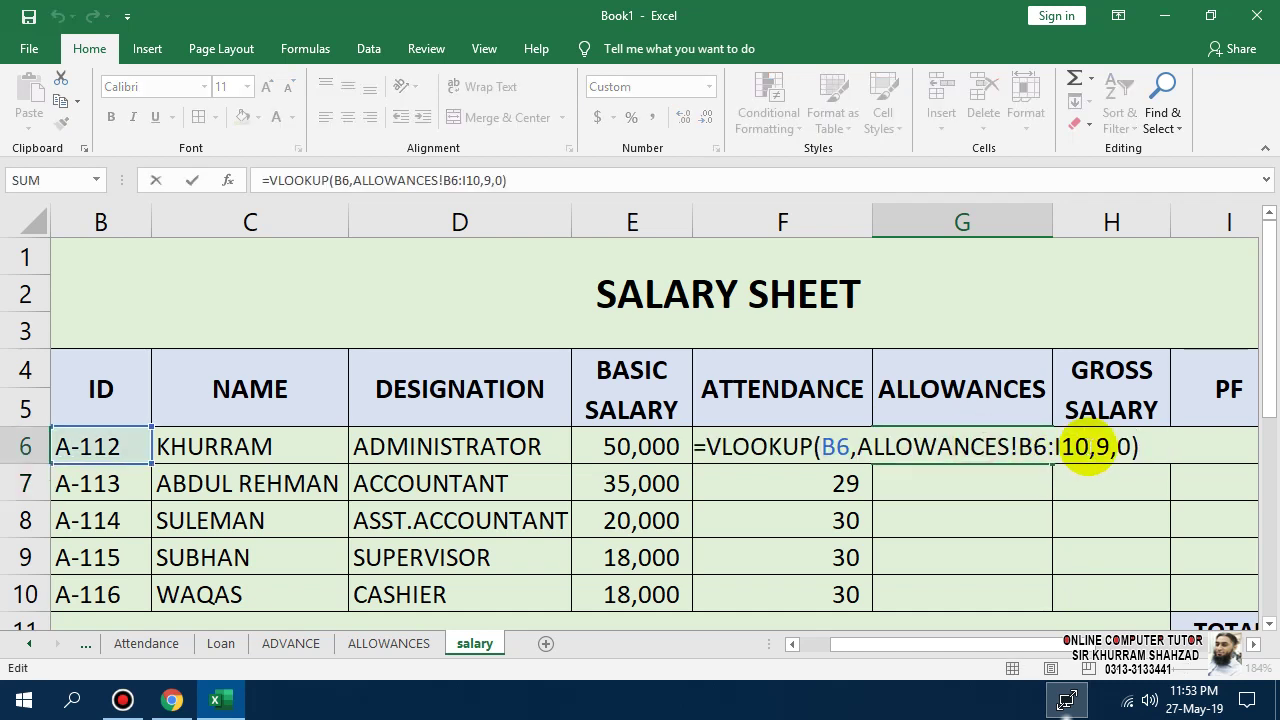
{"action": "left_click", "coordinate": [1106, 447]}
{"action": "key", "text": "BackSpace"}
{"action": "type", "text": "8"}
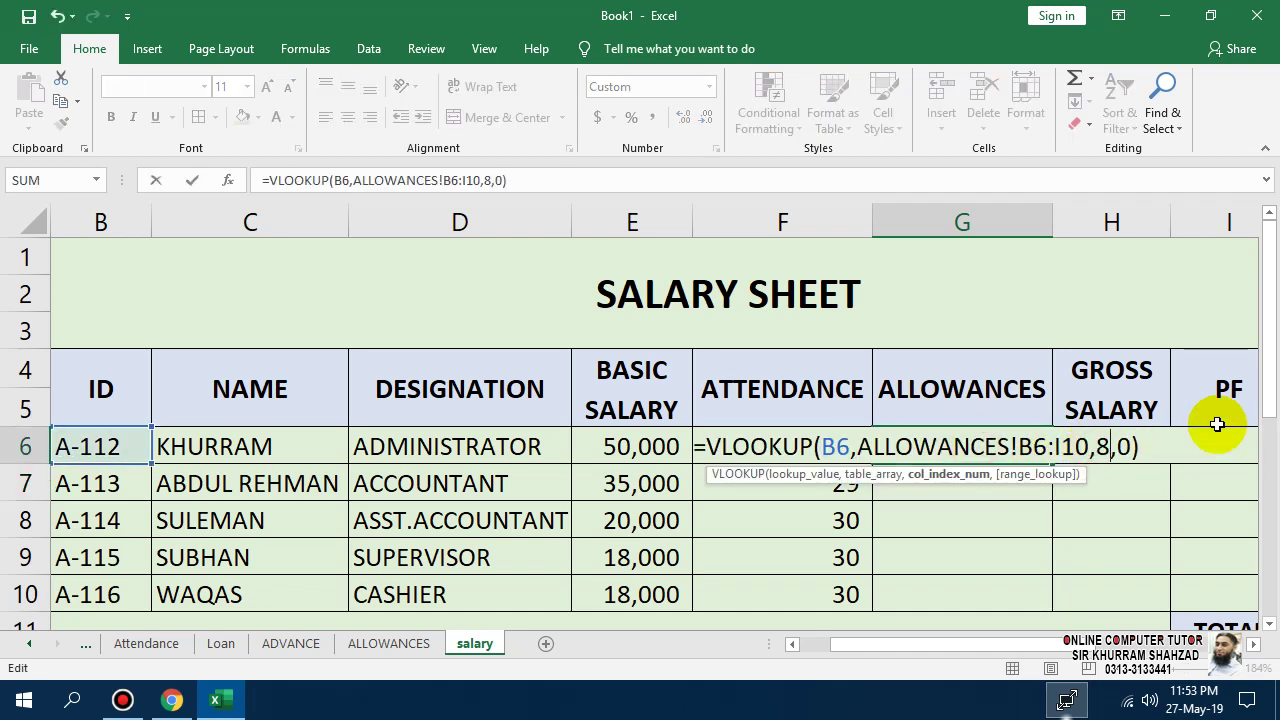
{"action": "key", "text": "Return"}
{"action": "left_click", "coordinate": [986, 449]}
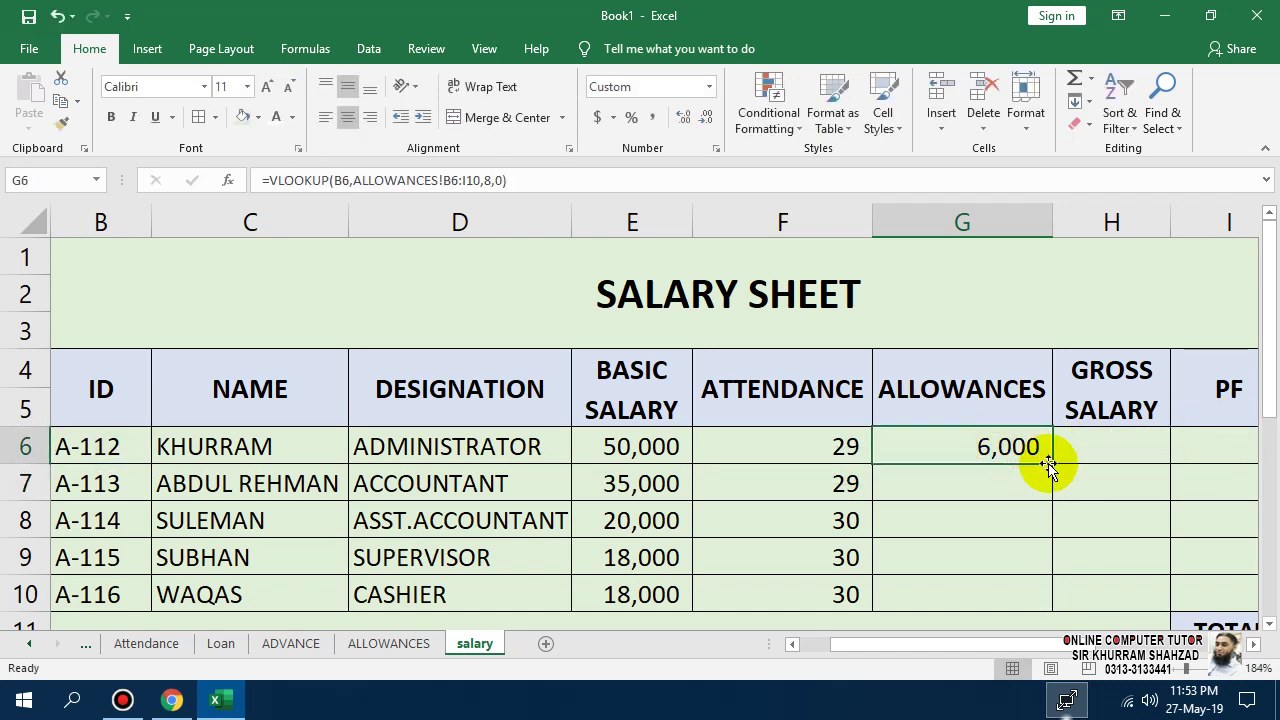
- Fill the allowances lookup formula from G6 down to G10 for the remaining employees
{"action": "left_click_drag", "start_coordinate": [1052, 464], "coordinate": [1053, 603]}
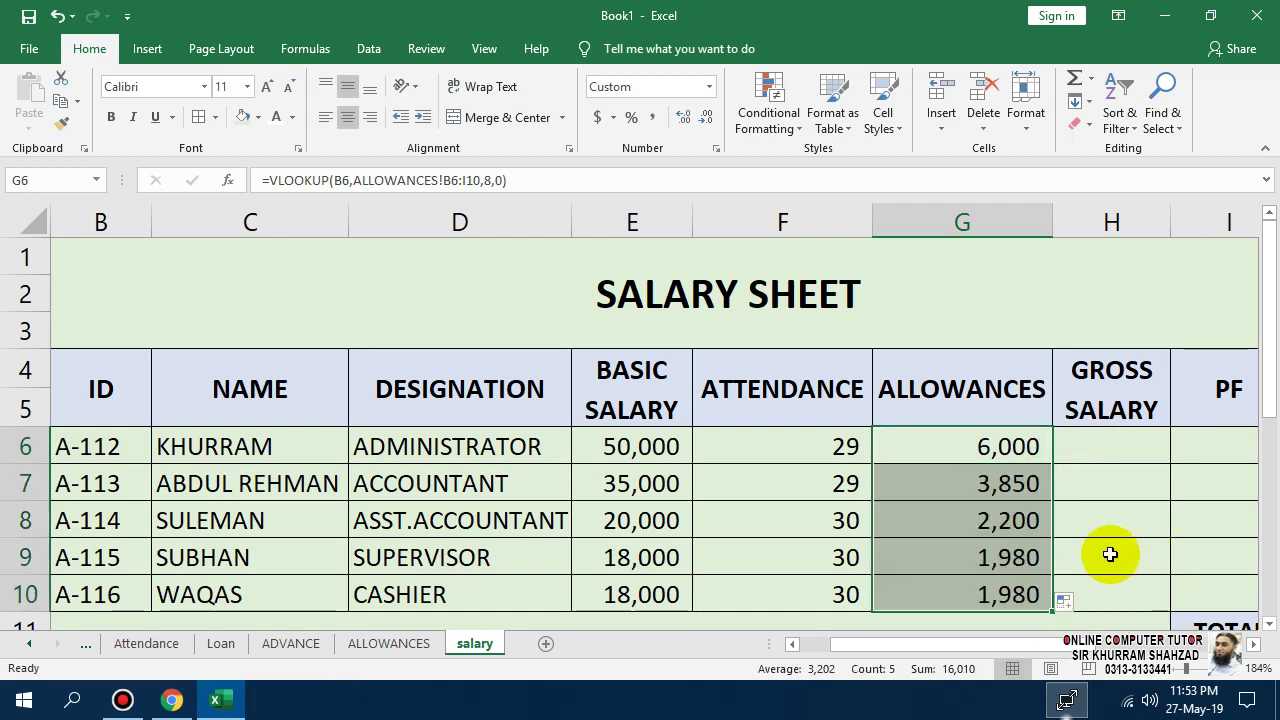
{"action": "left_click", "coordinate": [1122, 441]}
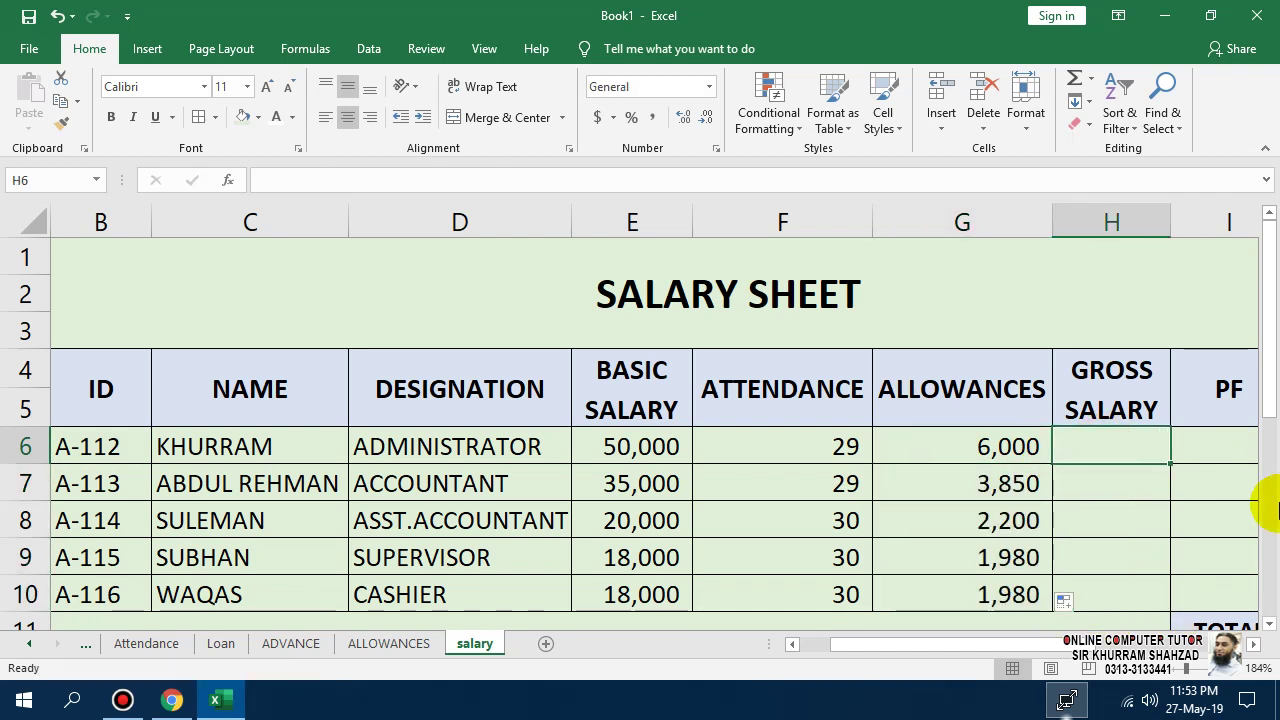
{"action": "type", "text": "=("}
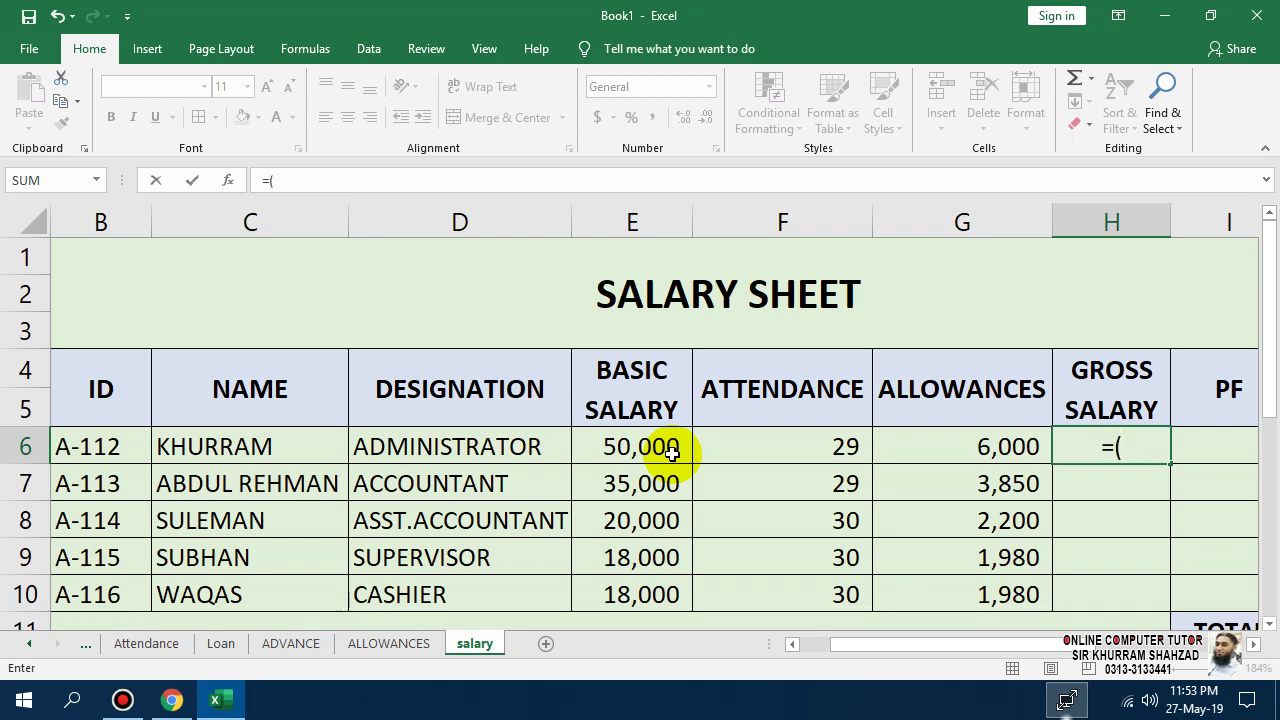
{"action": "left_click", "coordinate": [671, 453]}
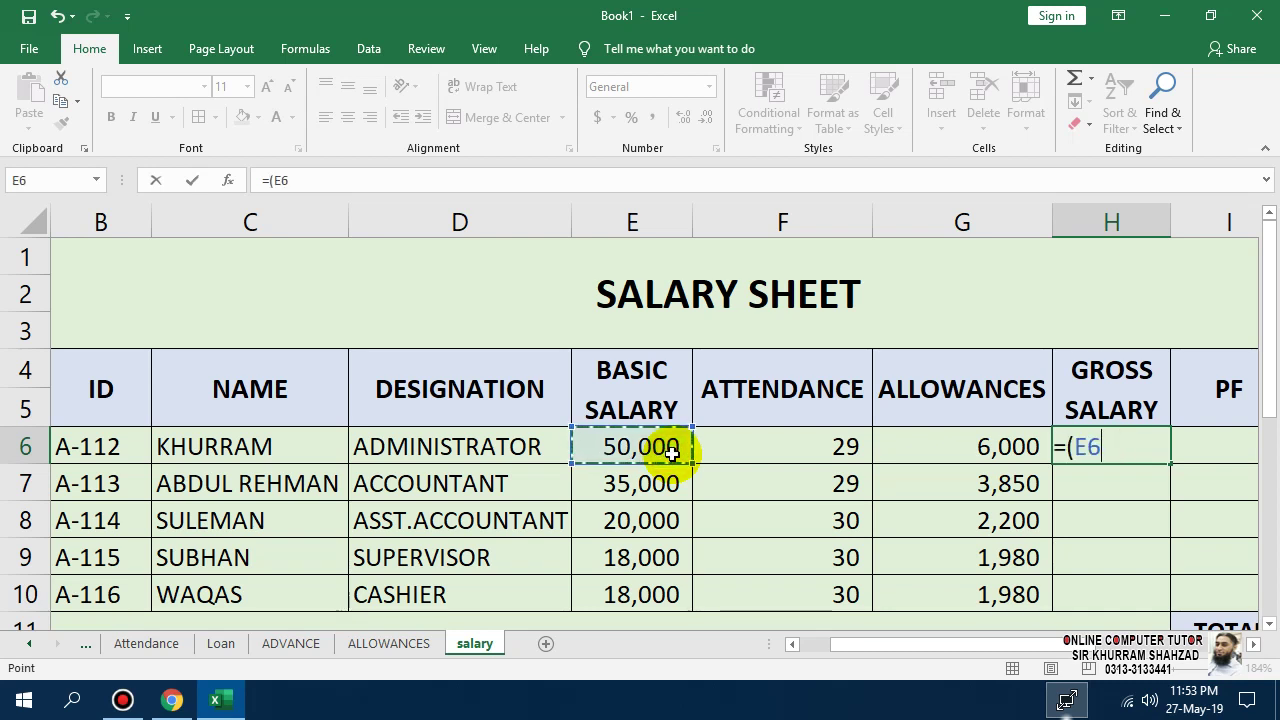
{"action": "type", "text": "*"}
{"action": "left_click", "coordinate": [803, 452]}
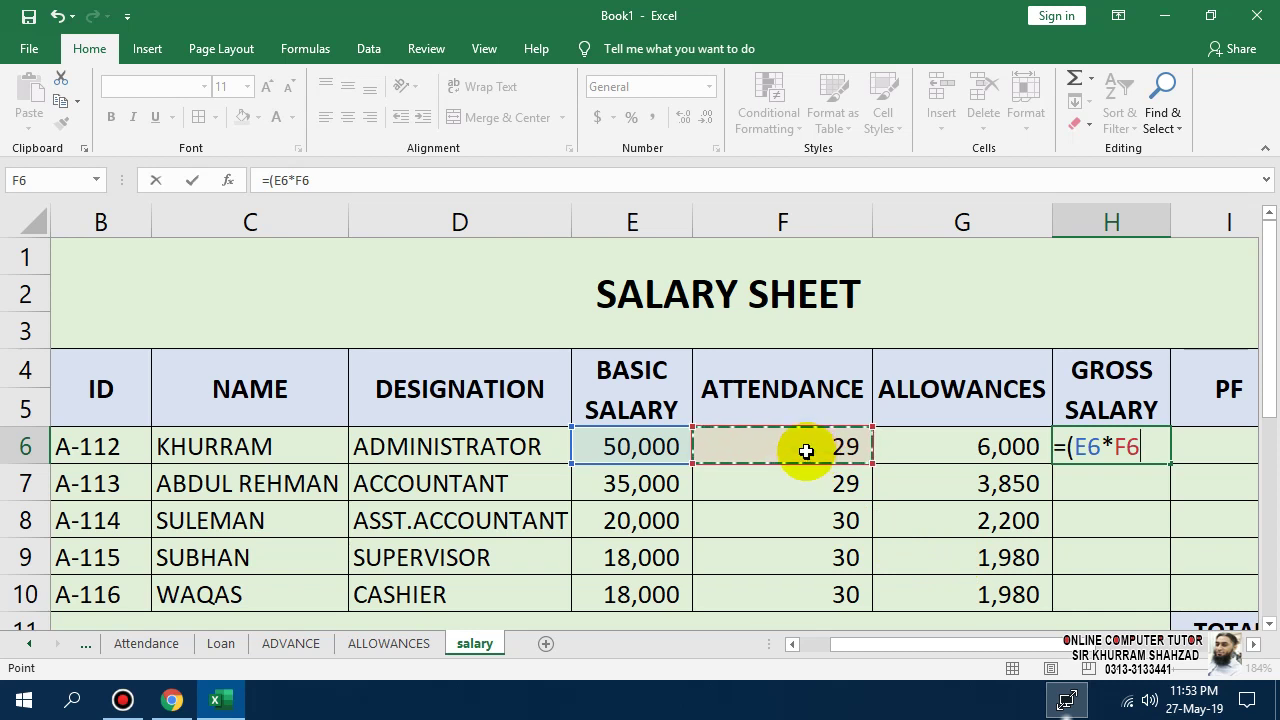
{"action": "key", "text": "Escape"}
- Calculate the first employee's gross salary in H6 with the formula =(E6/30*F6)+G6
{"action": "left_click", "coordinate": [1107, 442]}
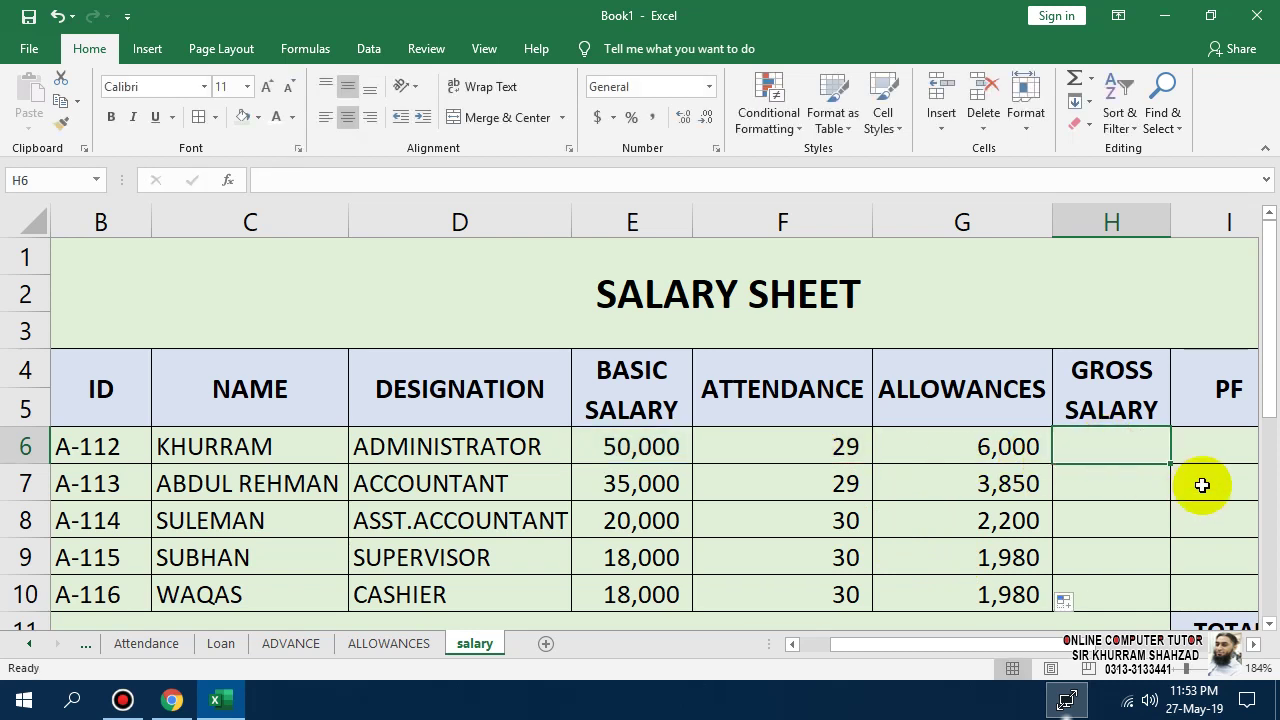
{"action": "type", "text": "=("}
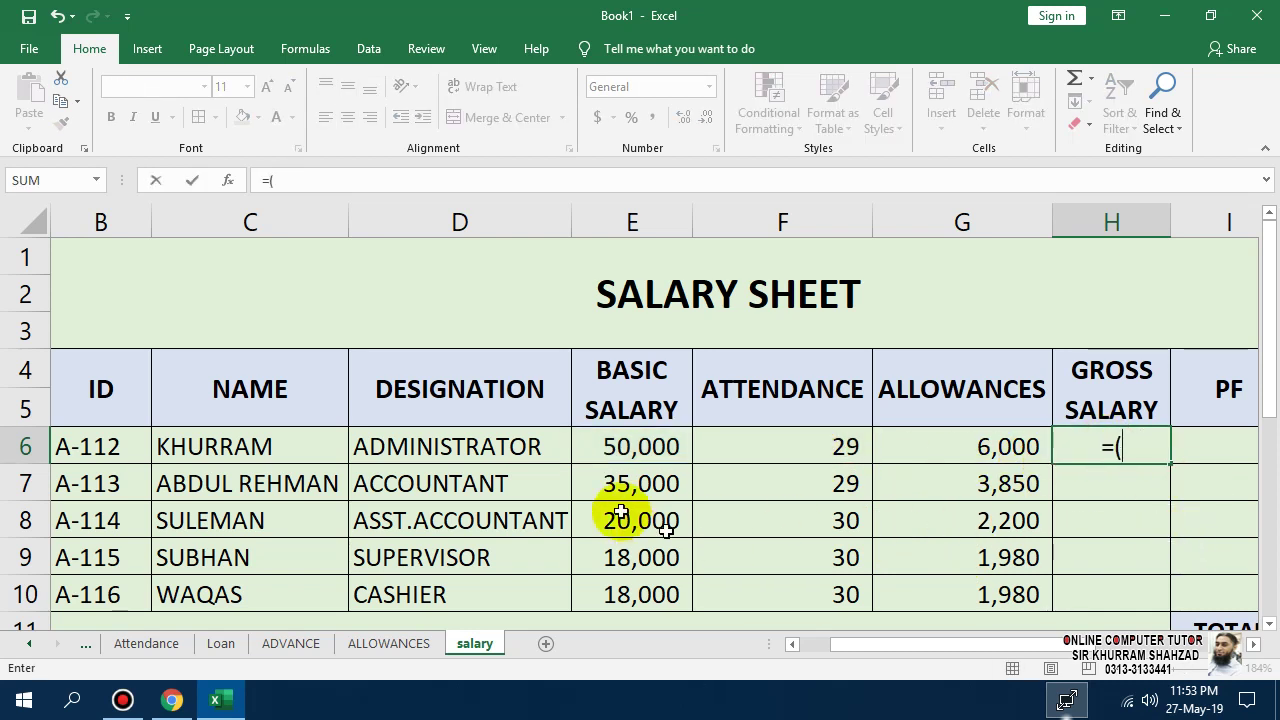
{"action": "left_click", "coordinate": [645, 446]}
{"action": "type", "text": "/30*"}
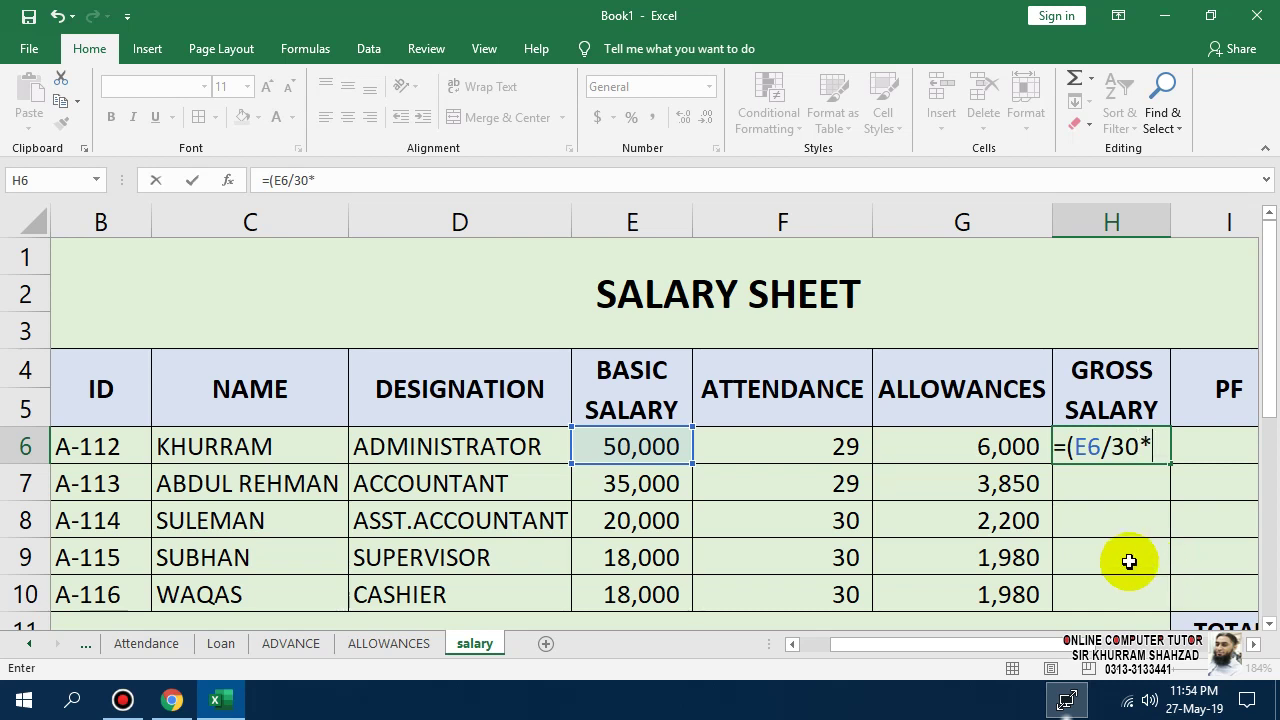
{"action": "left_click", "coordinate": [837, 449]}
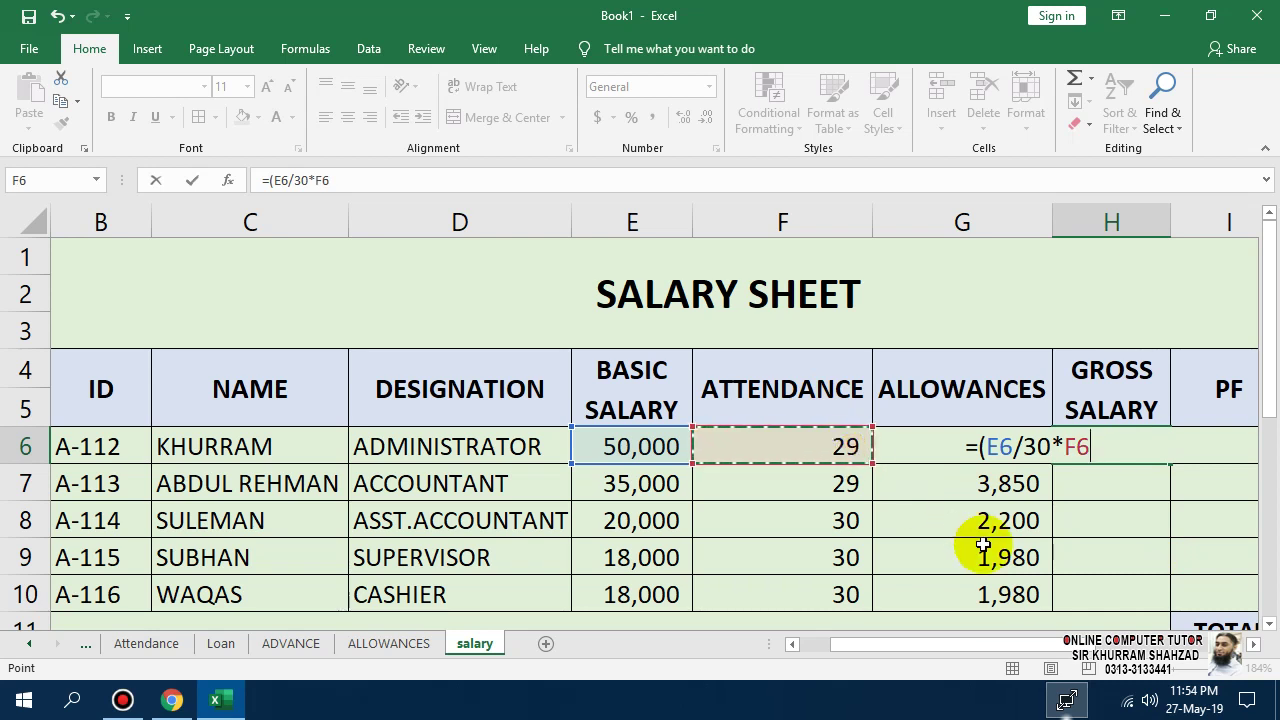
{"action": "type", "text": ")+"}
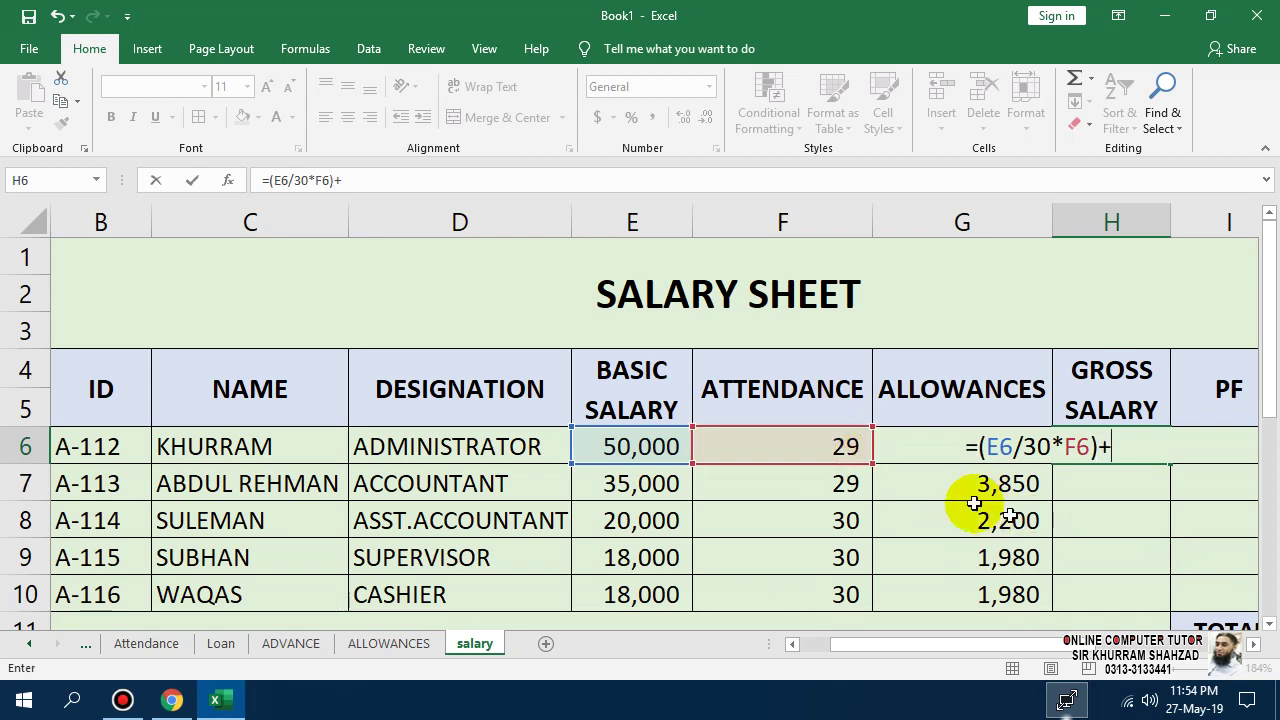
{"action": "left_click", "coordinate": [900, 449]}
{"action": "key", "text": "Return"}
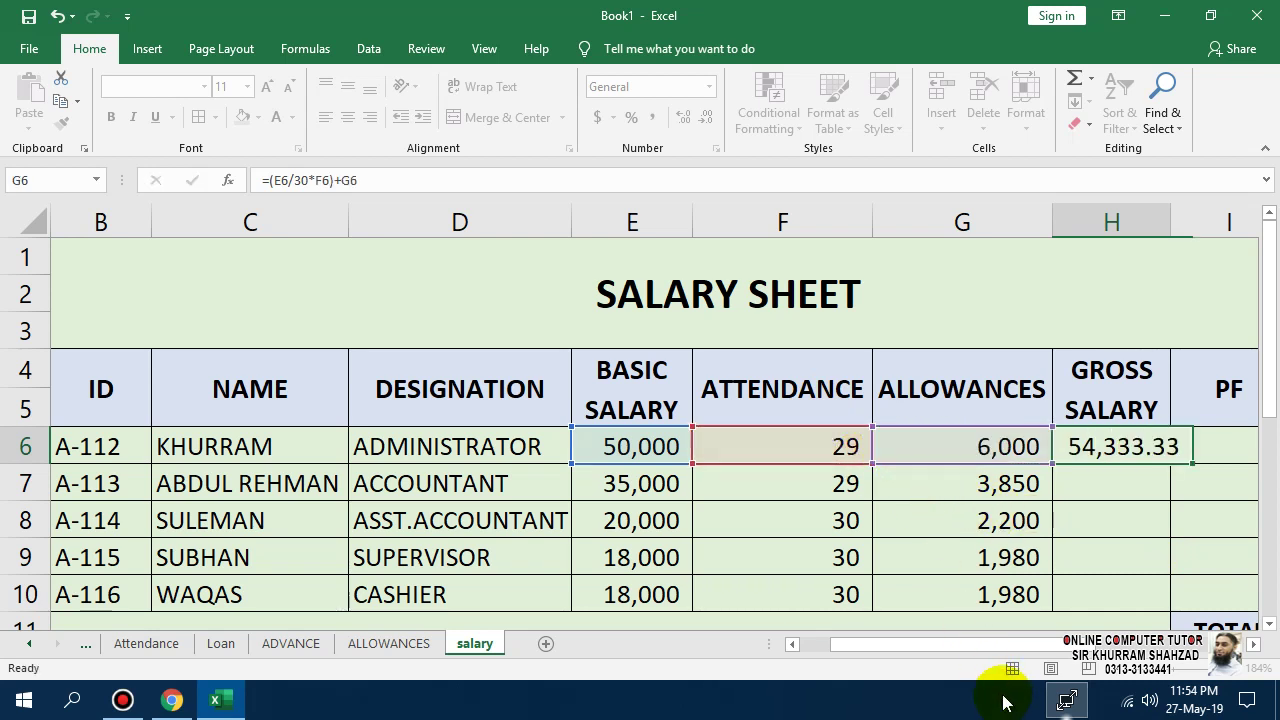
{"action": "left_click", "coordinate": [1101, 450]}
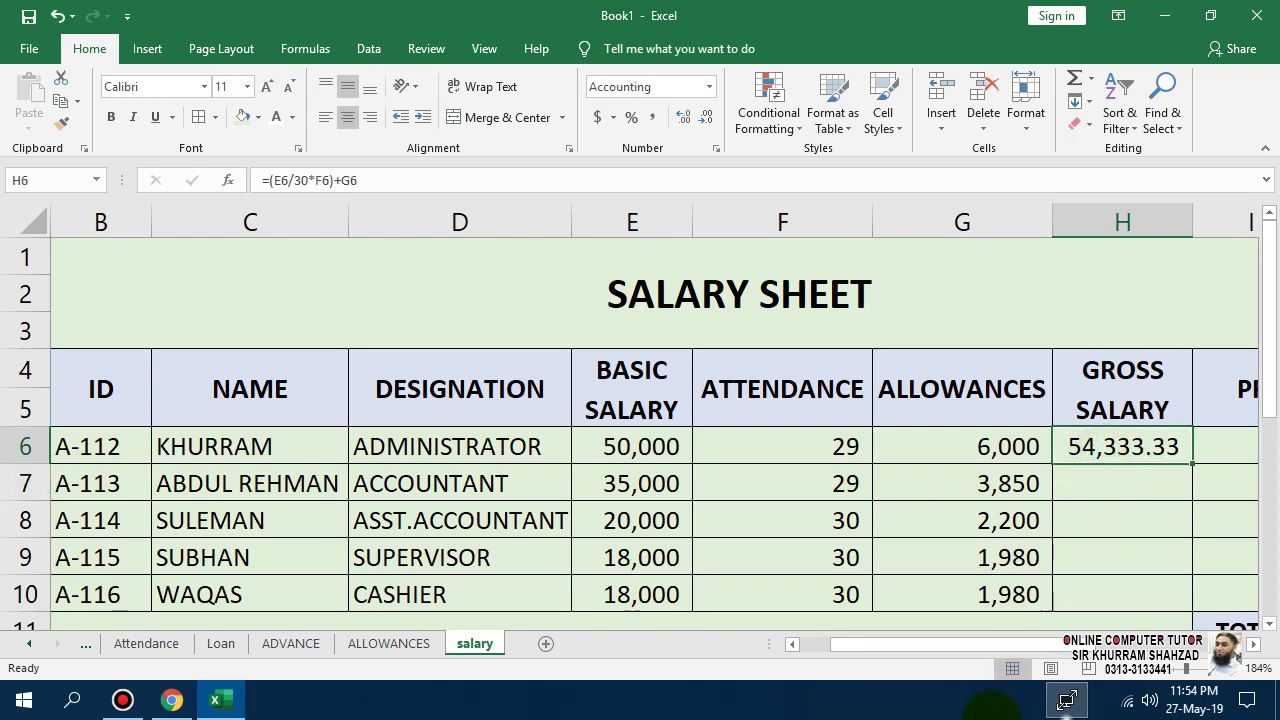
- Try an attendance of 30 in F6 to test the gross salary formula and undo the change
{"action": "left_click_drag", "start_coordinate": [908, 644], "coordinate": [963, 652]}
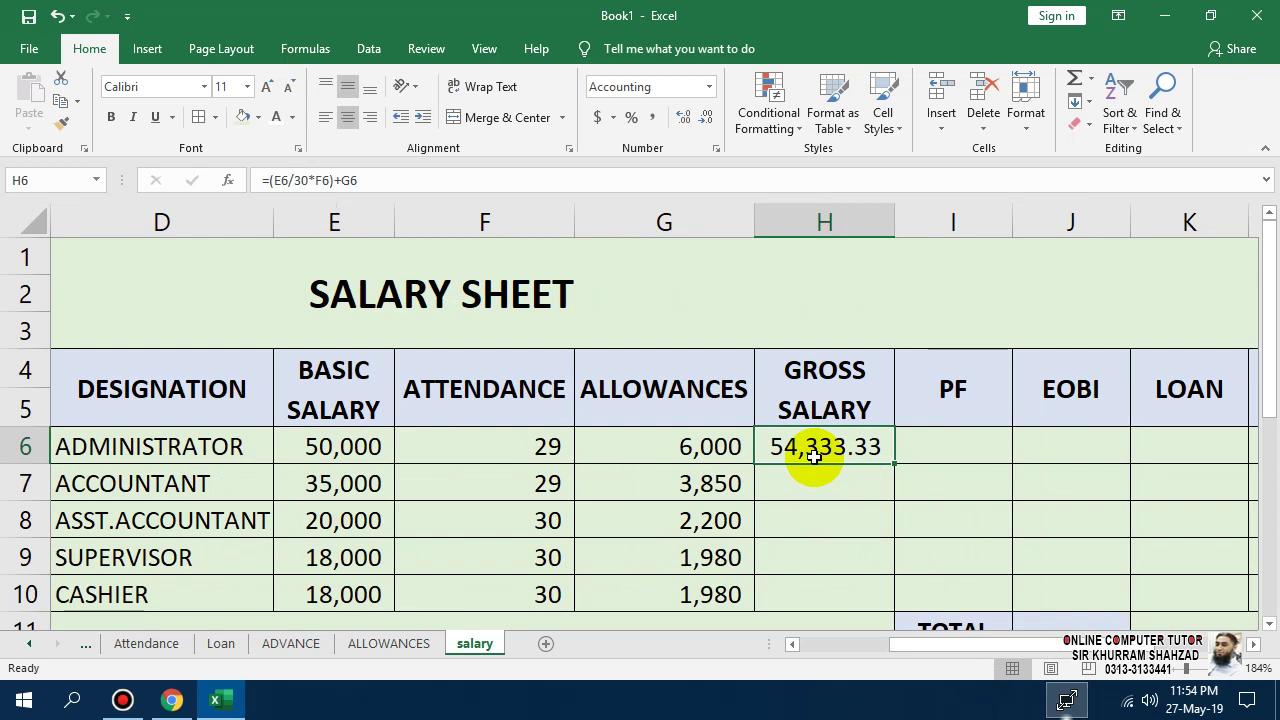
{"action": "left_click", "coordinate": [474, 451]}
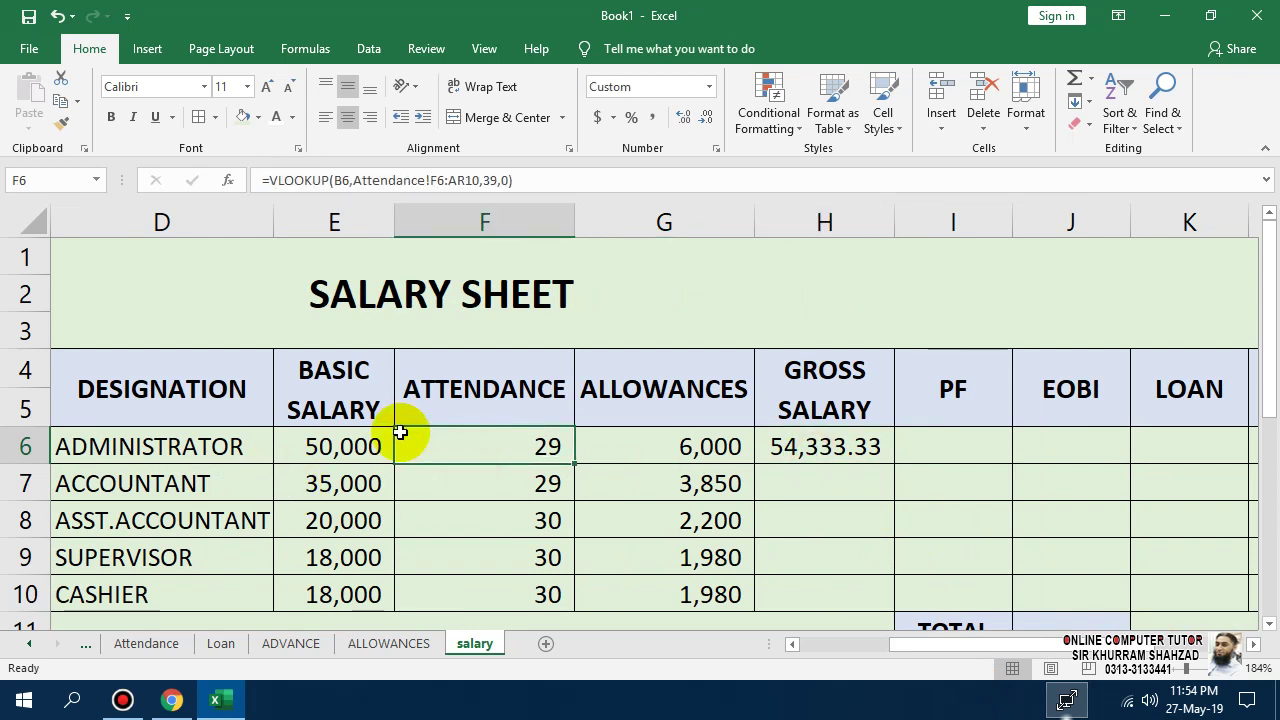
{"action": "key", "text": "F2"}
{"action": "key", "text": "F9"}
{"action": "key", "text": "Return"}
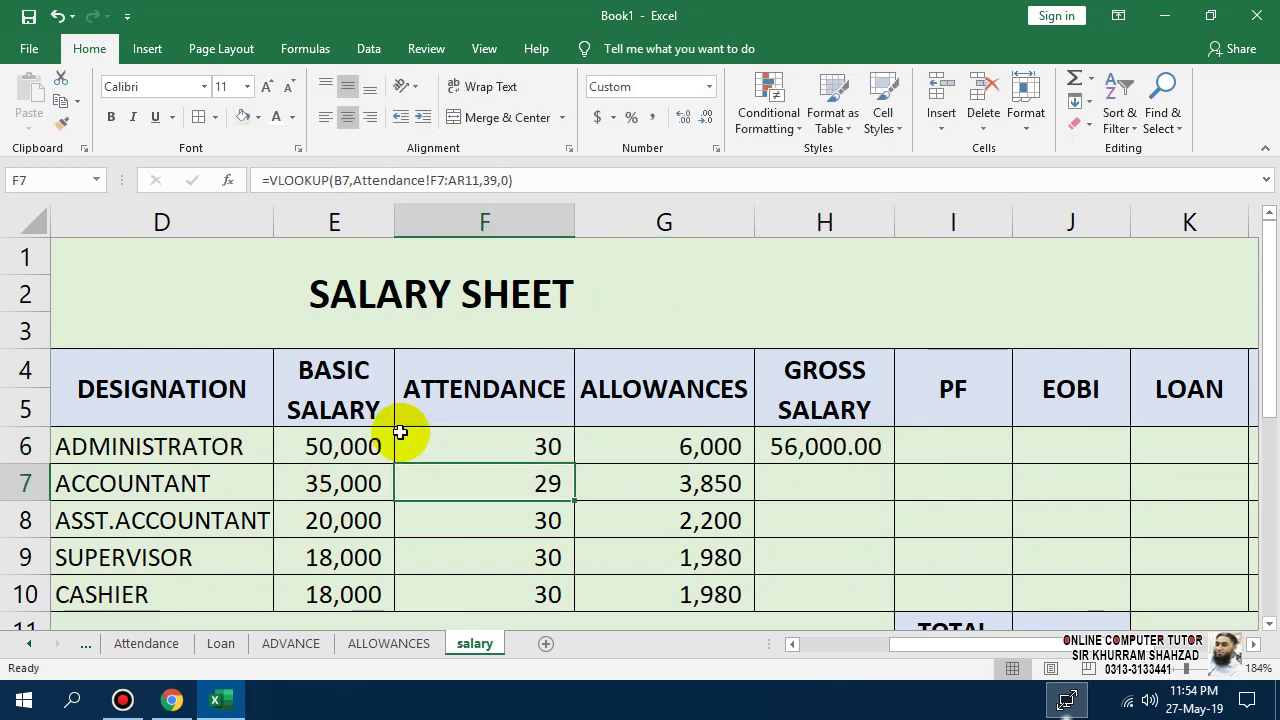
{"action": "key", "text": "Up"}
{"action": "key", "text": "ctrl+z"}
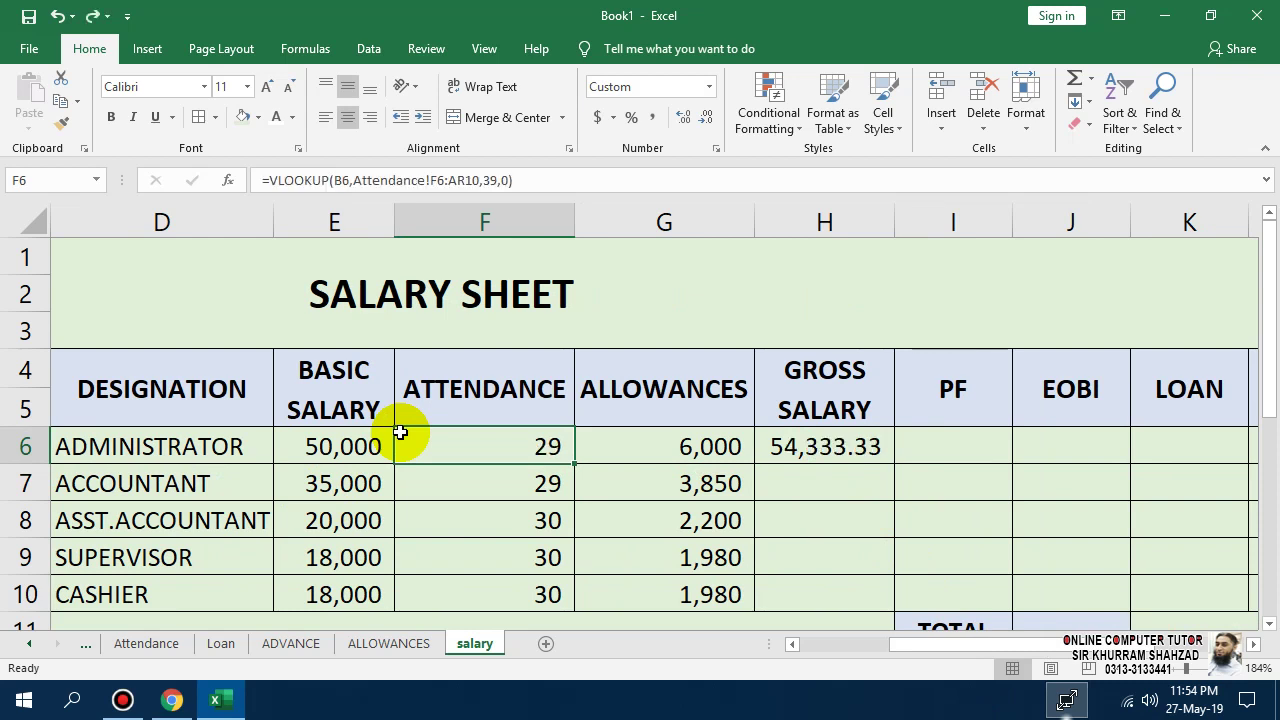
- Format the gross salary in H6 to show no decimal places
{"action": "key", "text": "Right"}
{"action": "key", "text": "Right"}
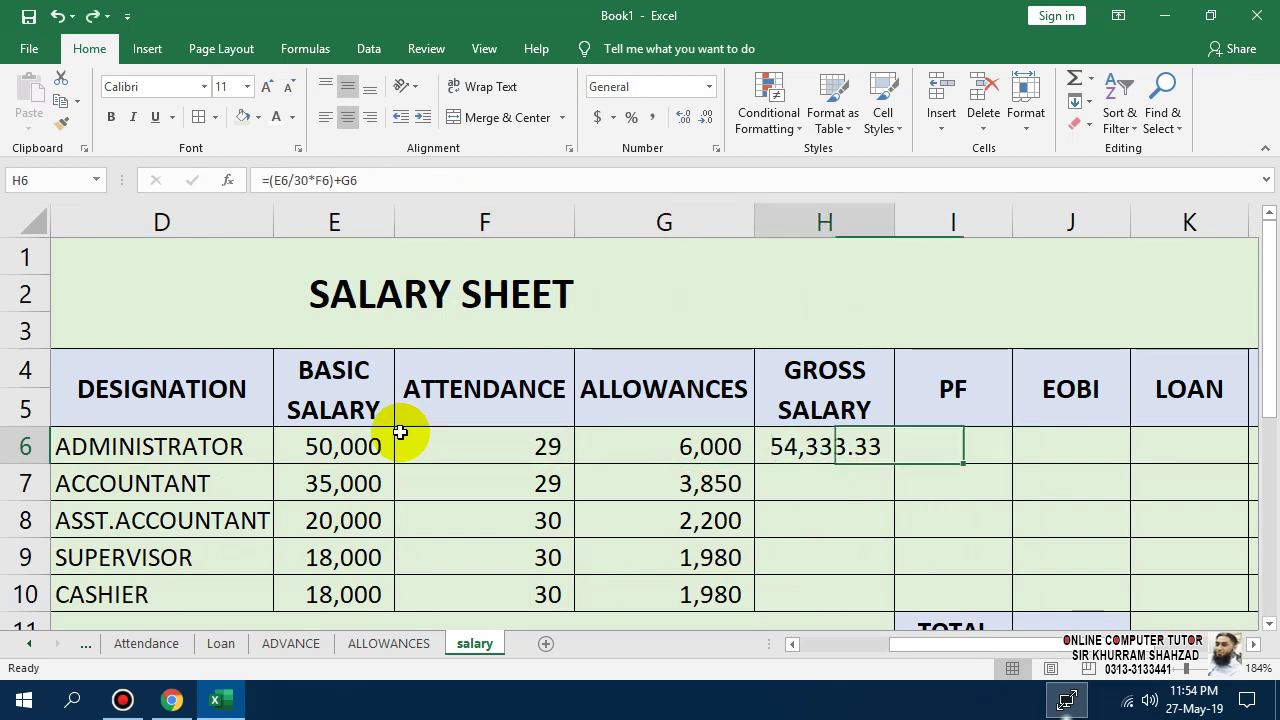
{"action": "left_click", "coordinate": [706, 117]}
{"action": "left_click", "coordinate": [706, 117]}
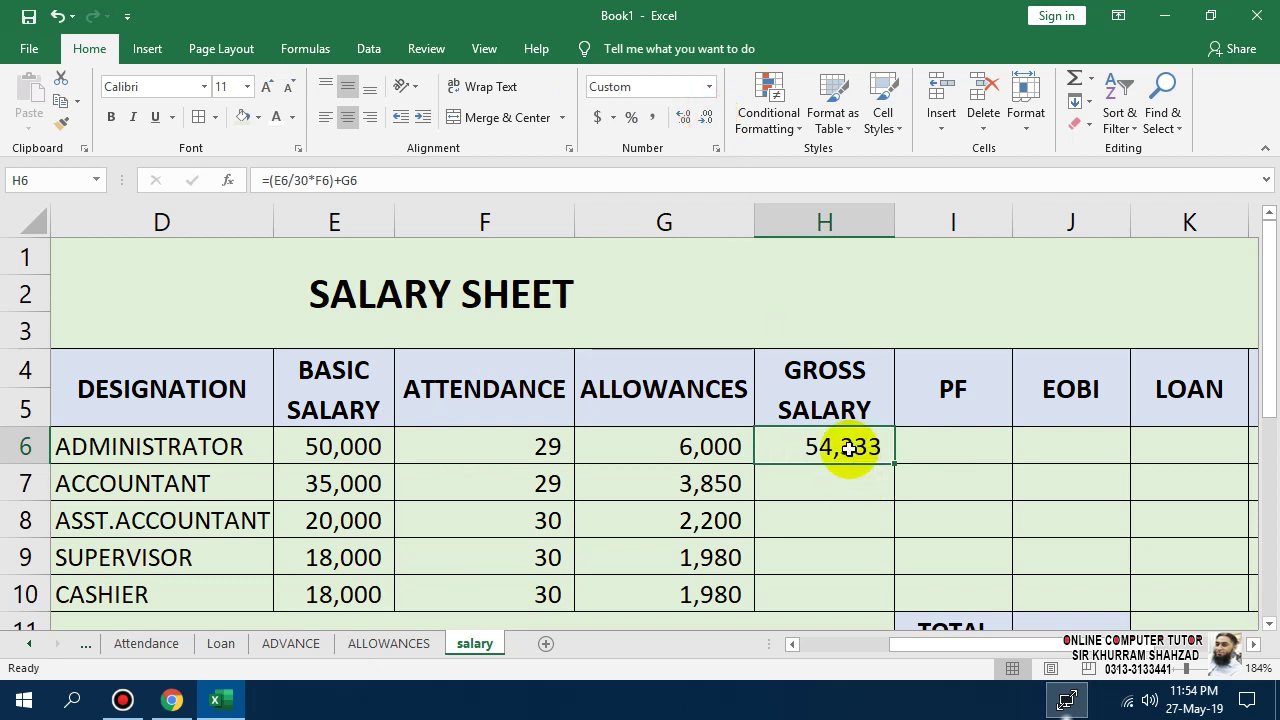
- Clear H6 and re-enter the gross salary formula =(E6/30*F6)+G6
{"action": "key", "text": "Delete"}
{"action": "type", "text": "=("}
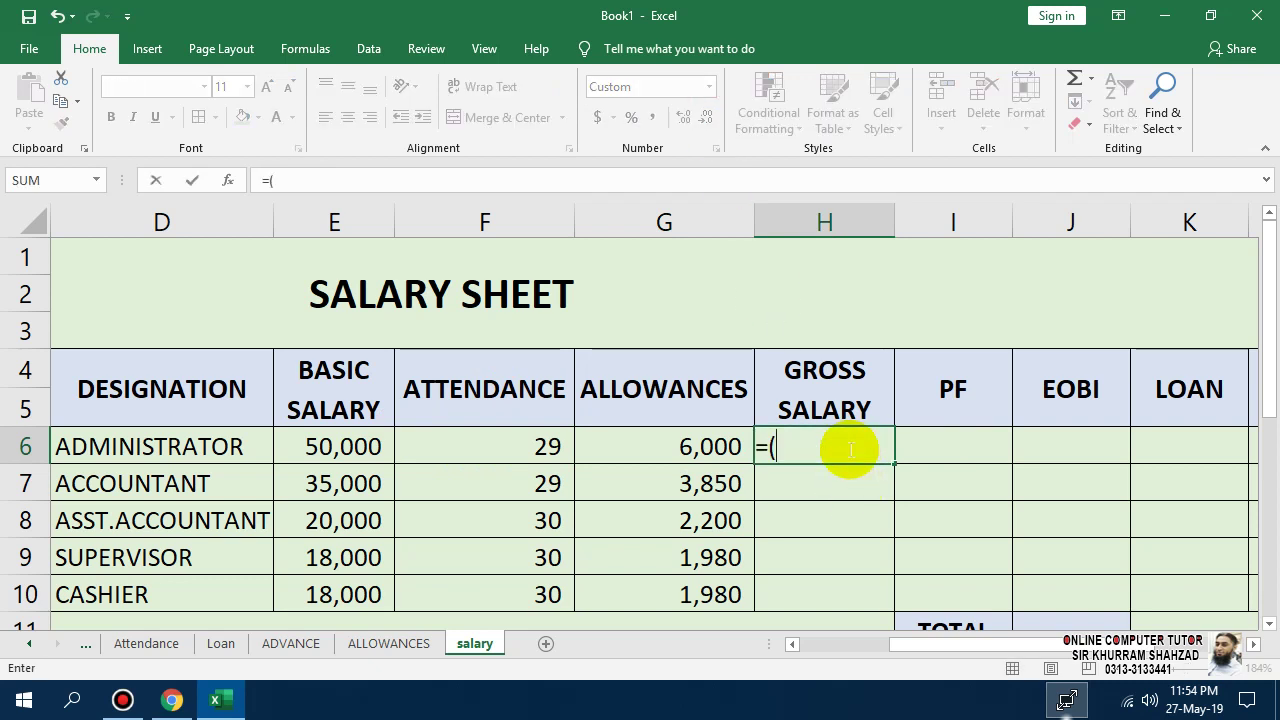
{"action": "key", "text": "Left"}
{"action": "key", "text": "Left"}
{"action": "key", "text": "Left"}
{"action": "type", "text": "/"}
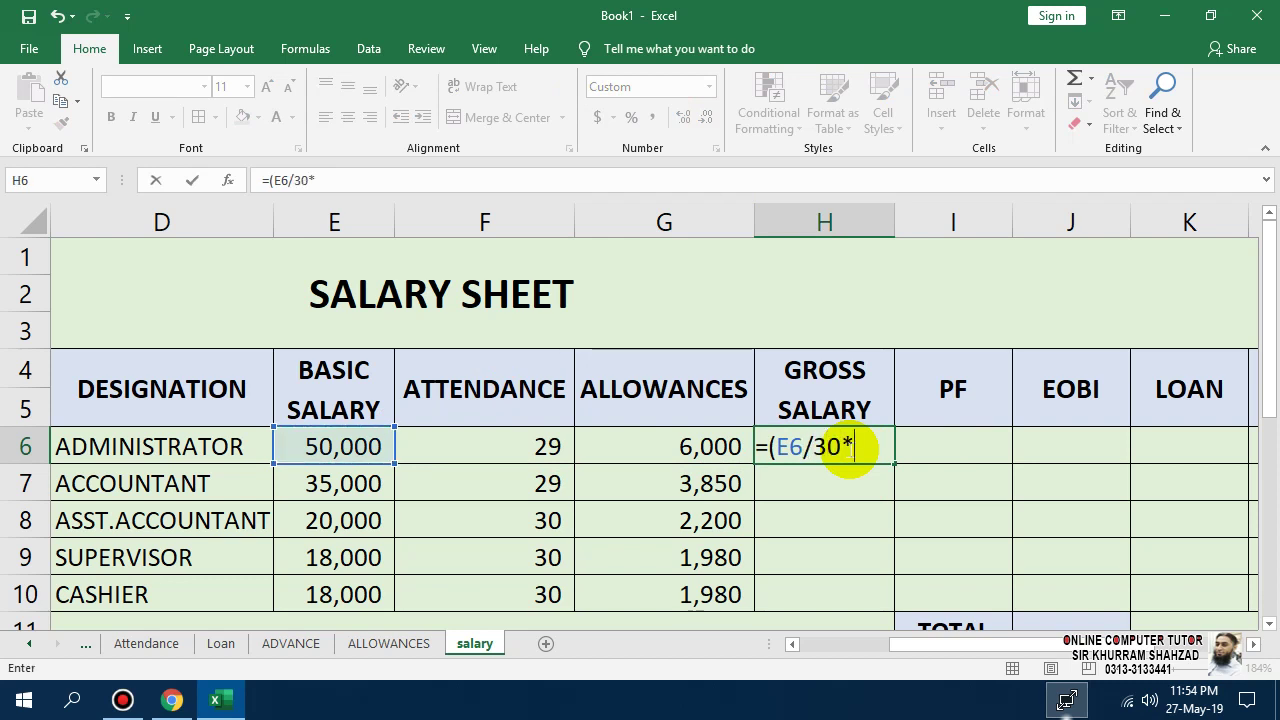
{"action": "type", "text": "30*"}
{"action": "key", "text": "Left"}
{"action": "key", "text": "Left"}
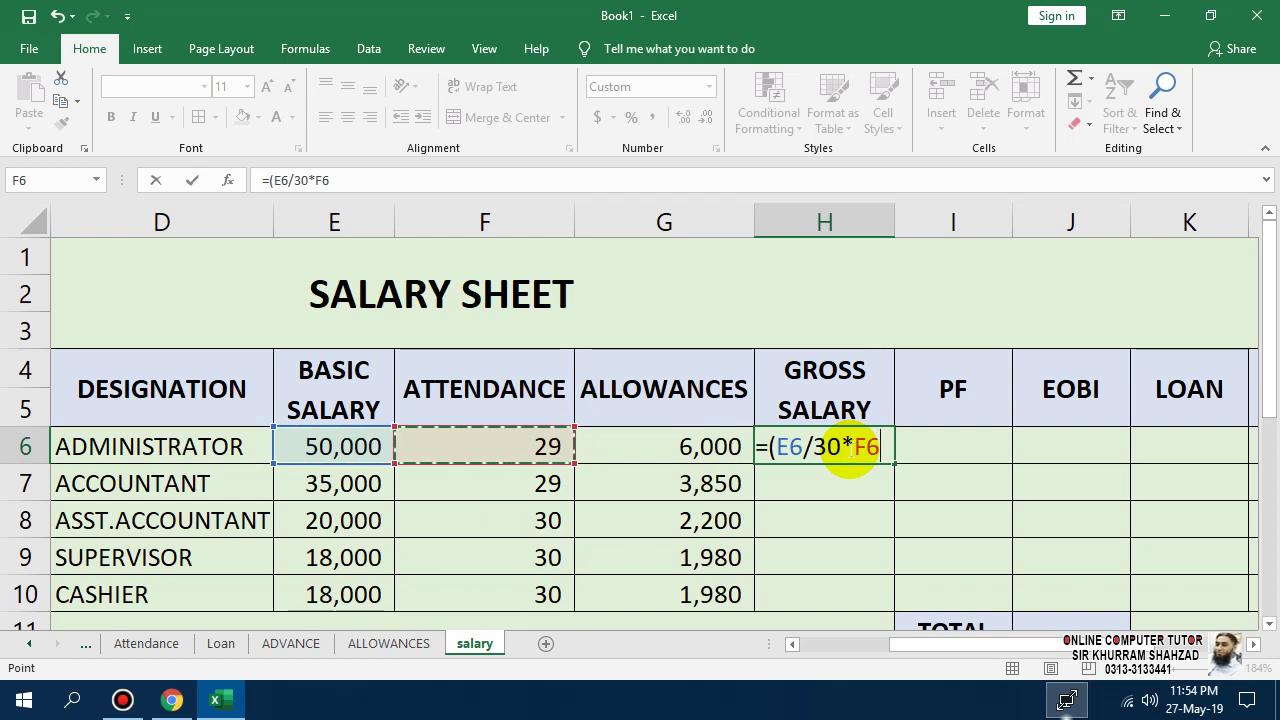
{"action": "type", "text": ")+"}
{"action": "key", "text": "Left"}
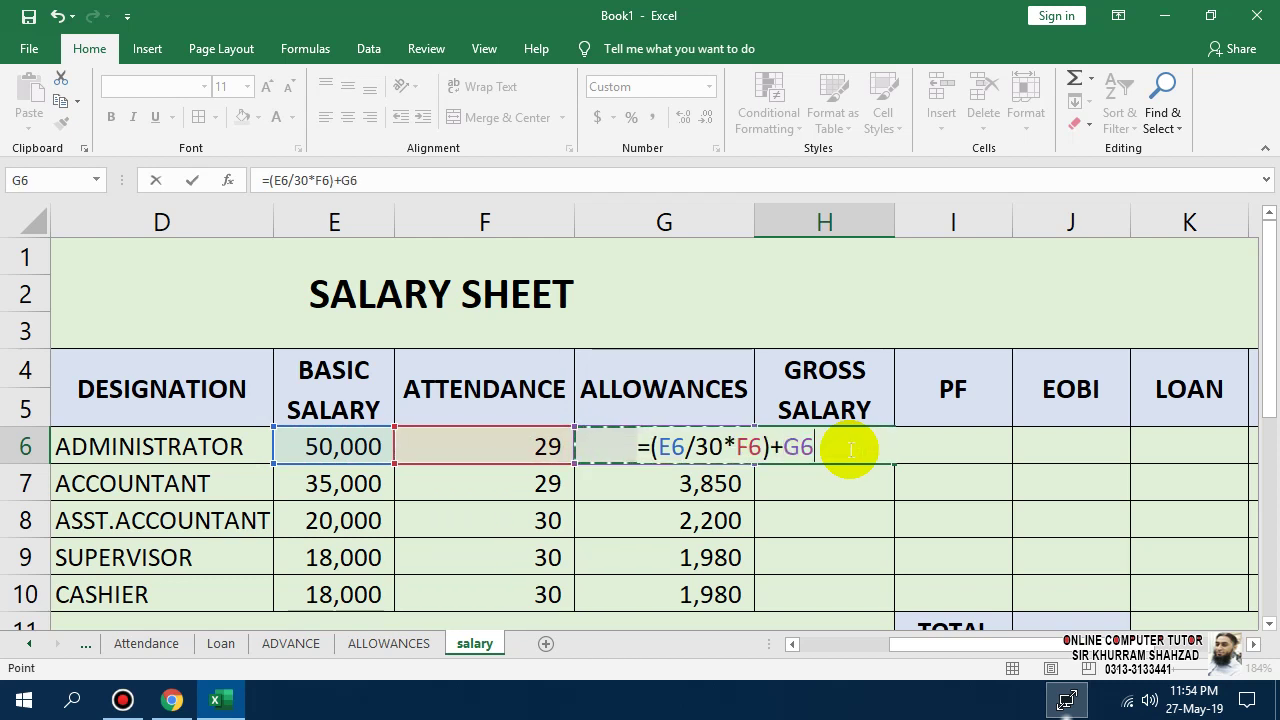
{"action": "key", "text": "Return"}
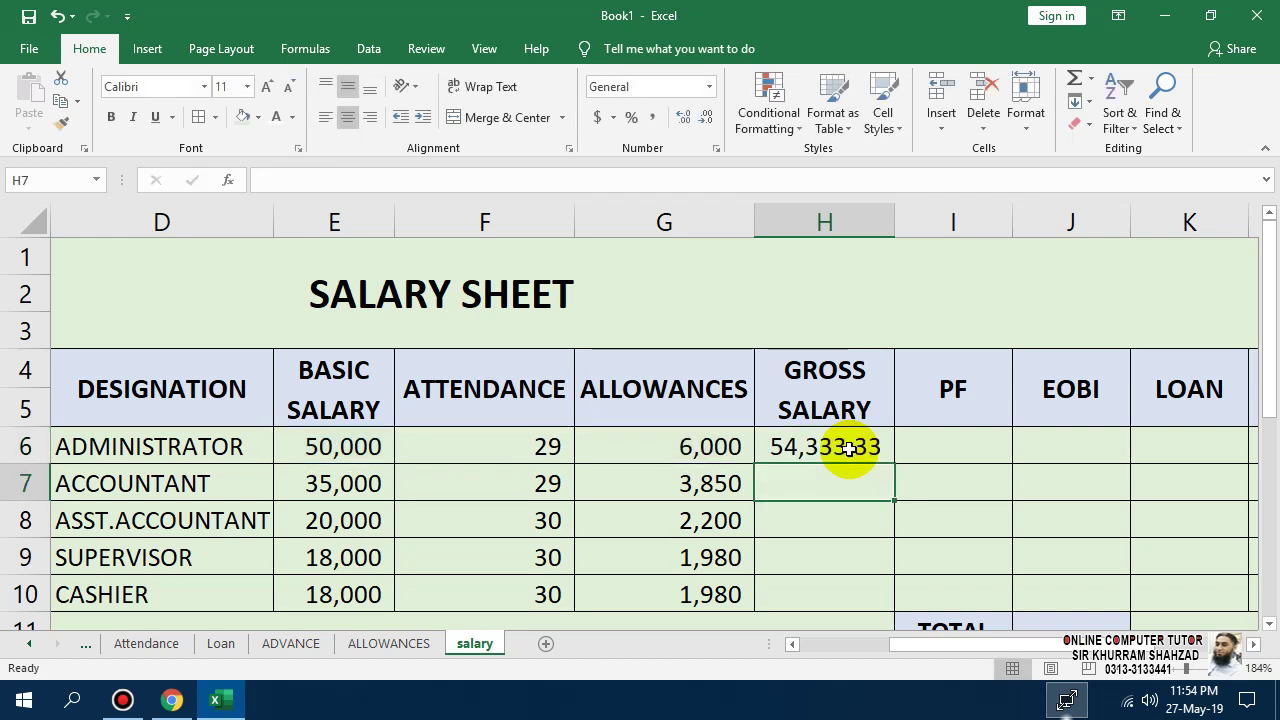
- Remove the decimal places from H6 and fill the gross salary formula down to H10
{"action": "left_click", "coordinate": [848, 447]}
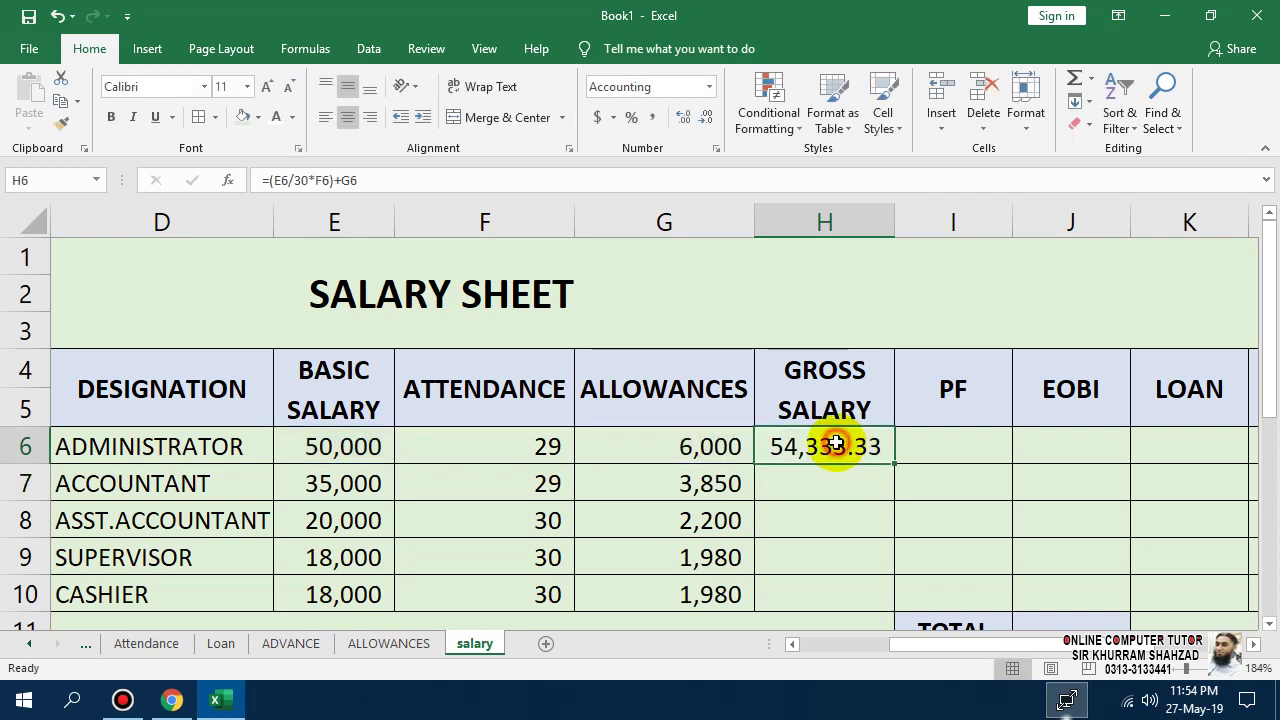
{"action": "left_click", "coordinate": [710, 116]}
{"action": "left_click", "coordinate": [710, 116]}
{"action": "left_click_drag", "start_coordinate": [895, 463], "coordinate": [899, 600]}
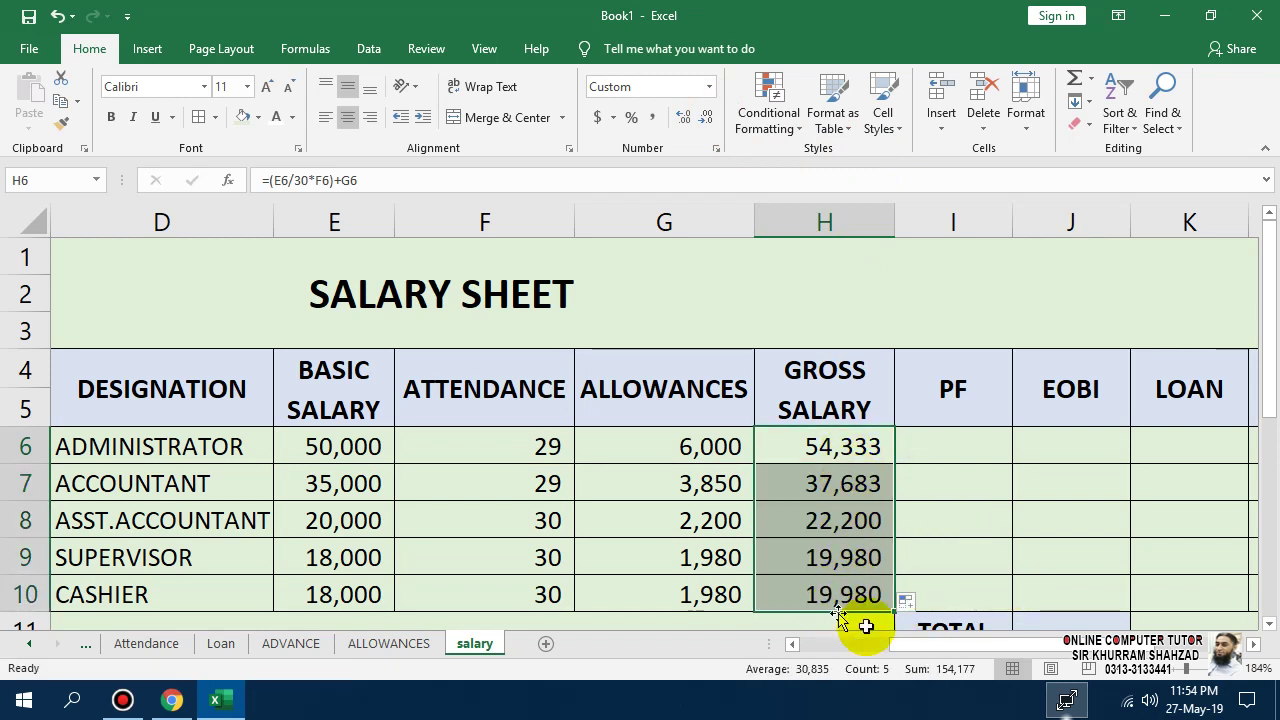
- Enter the formula =H6*2% in I6 to calculate the first employee's PF deduction from the gross salary
{"action": "left_click_drag", "start_coordinate": [916, 648], "coordinate": [991, 652]}
{"action": "double_click", "coordinate": [457, 440]}
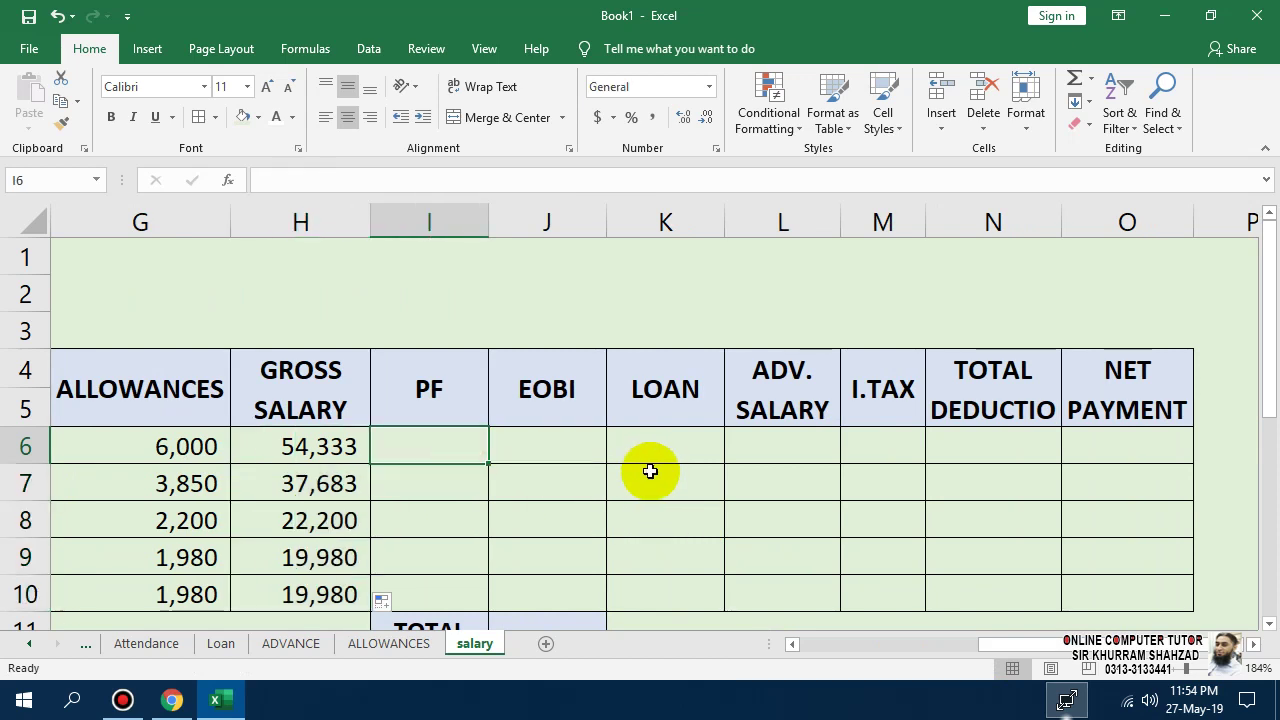
{"action": "type", "text": "="}
{"action": "left_click", "coordinate": [315, 447]}
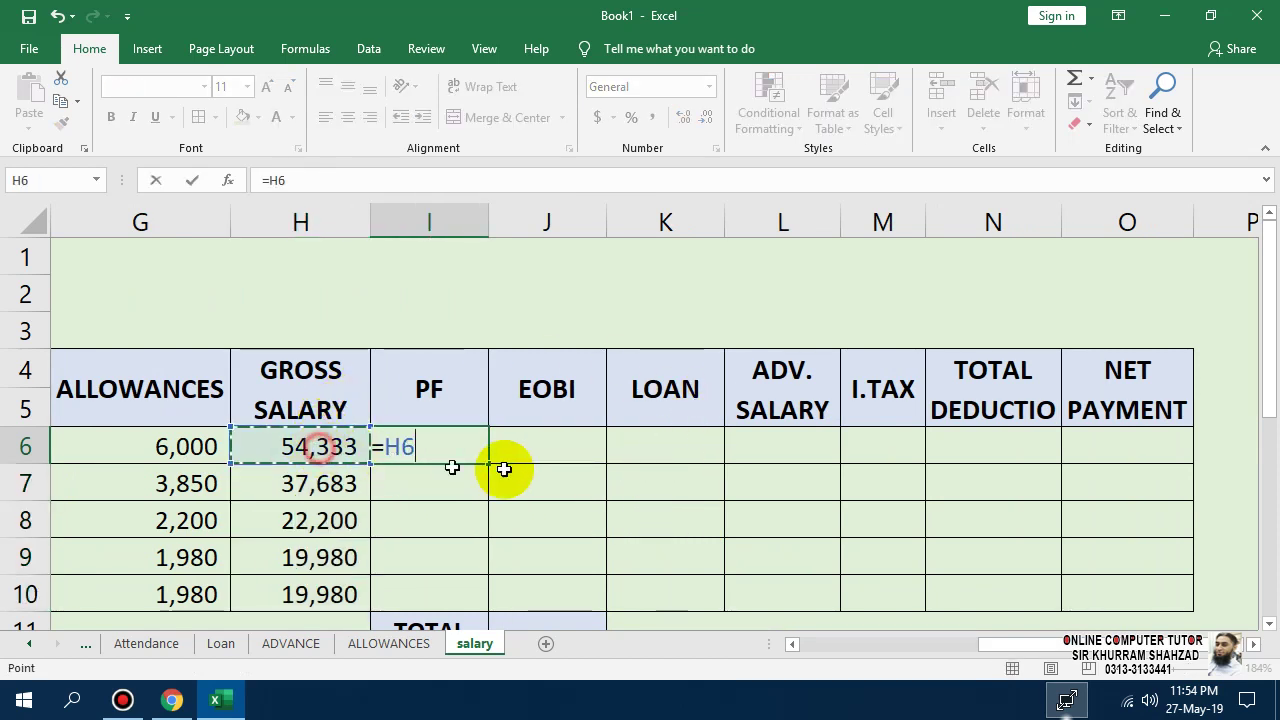
{"action": "type", "text": "*"}
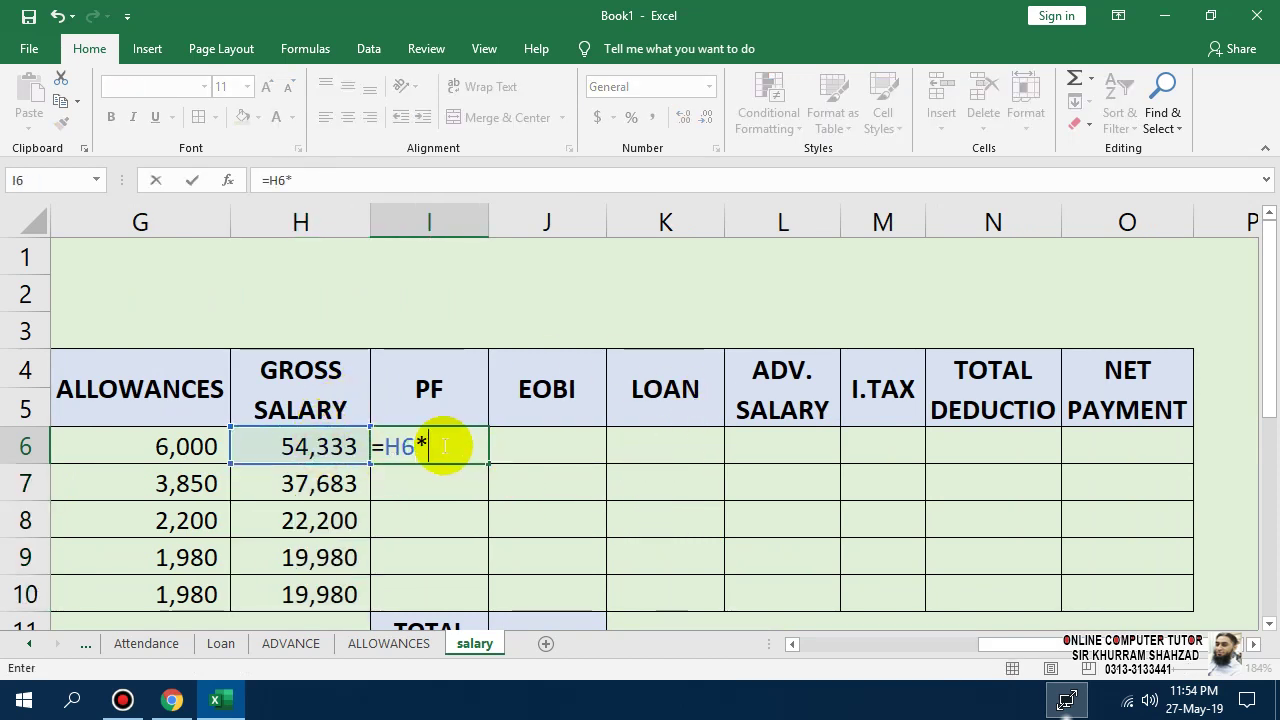
{"action": "type", "text": "2"}
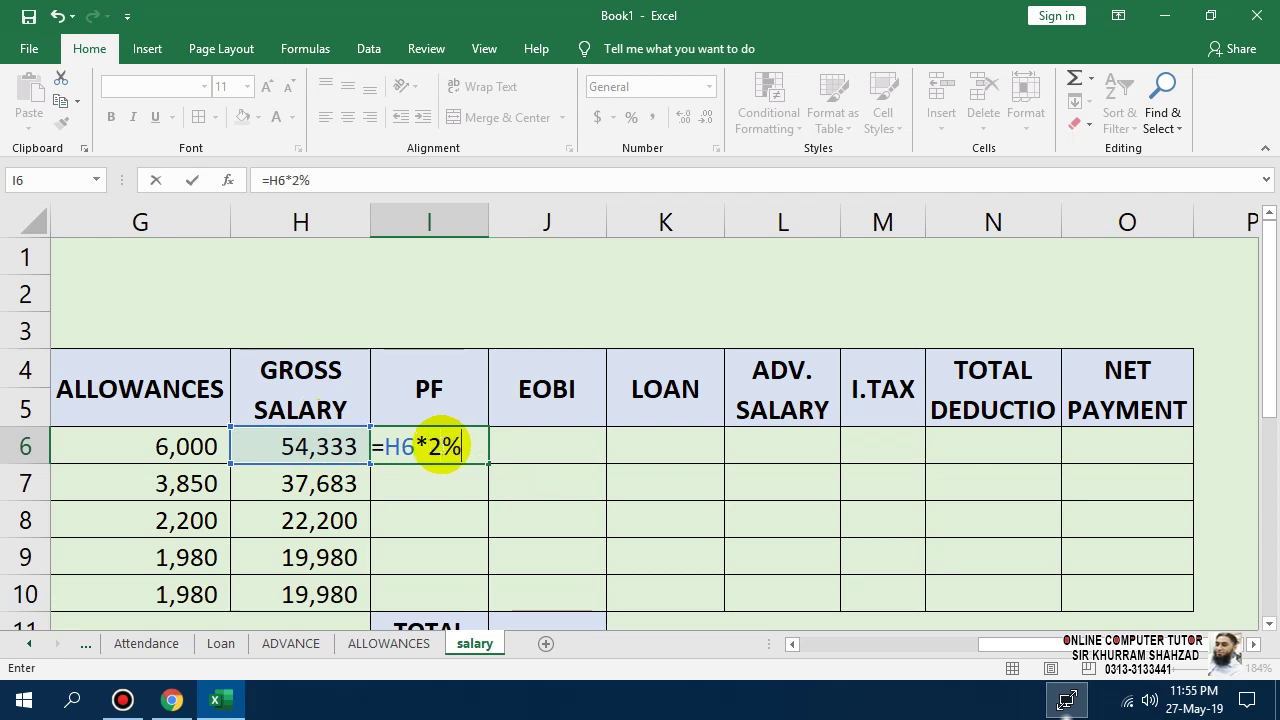
{"action": "type", "text": "%"}
- Remove the decimal places from I6 and fill the PF formula down to I10
{"action": "left_click", "coordinate": [443, 446]}
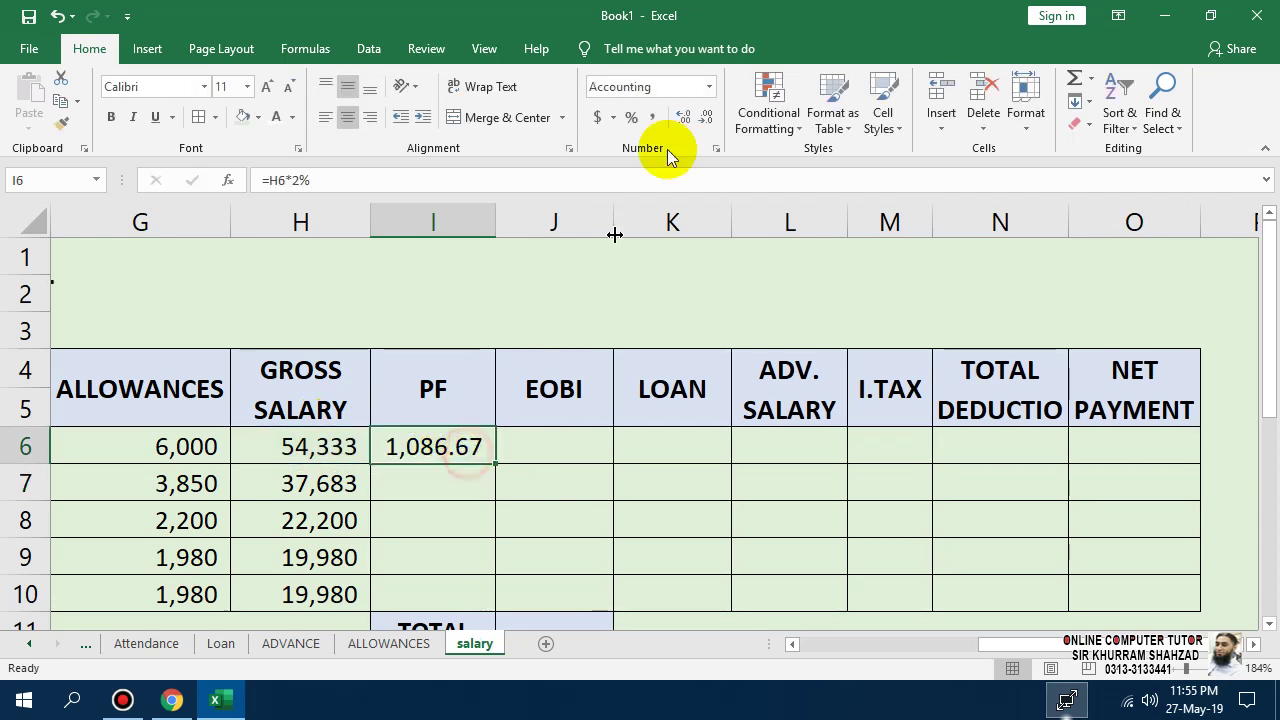
{"action": "left_click", "coordinate": [705, 118]}
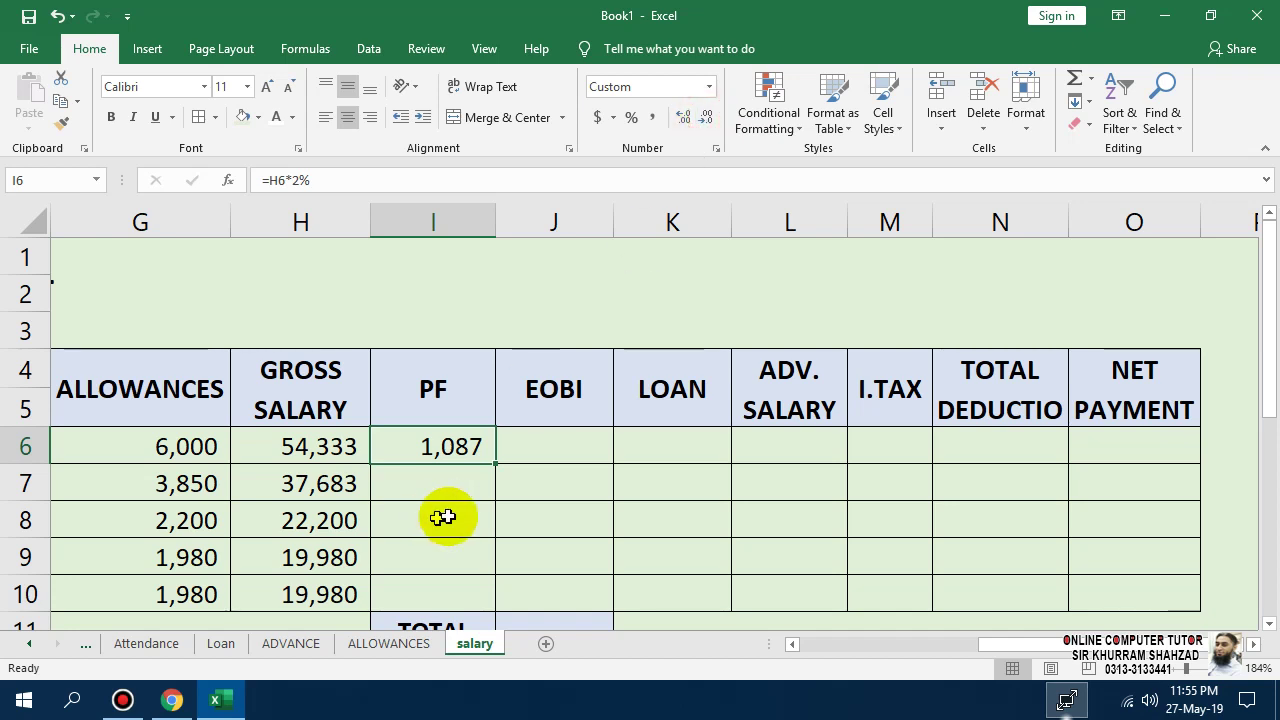
{"action": "left_click_drag", "start_coordinate": [493, 466], "coordinate": [483, 606]}
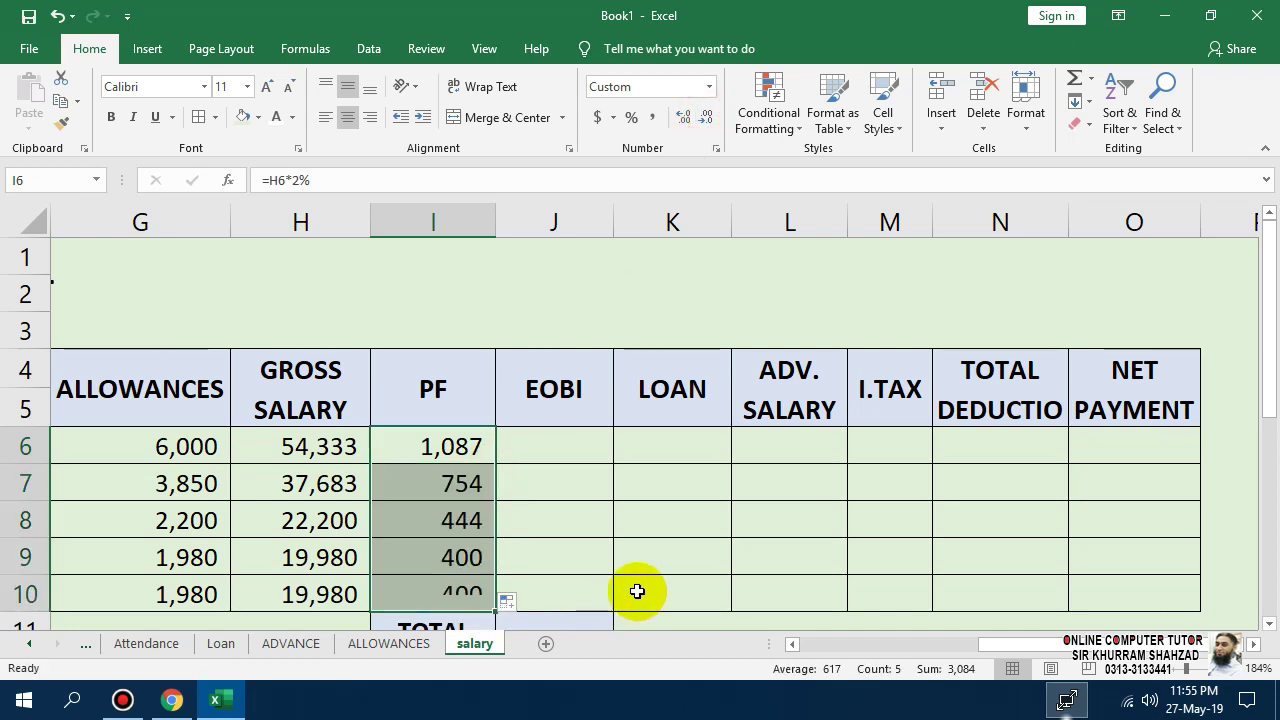
- Enter 130 as the first employee's EOBI deduction in J6
{"action": "left_click", "coordinate": [580, 450]}
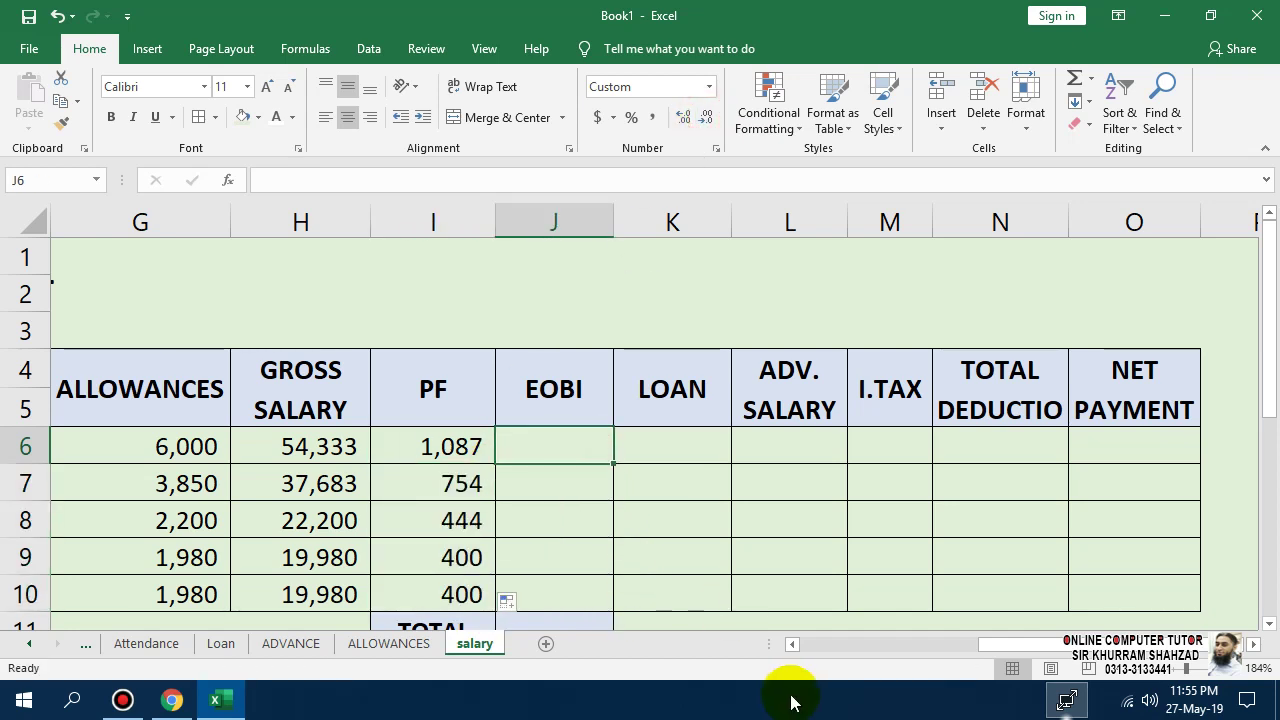
{"action": "type", "text": "130"}
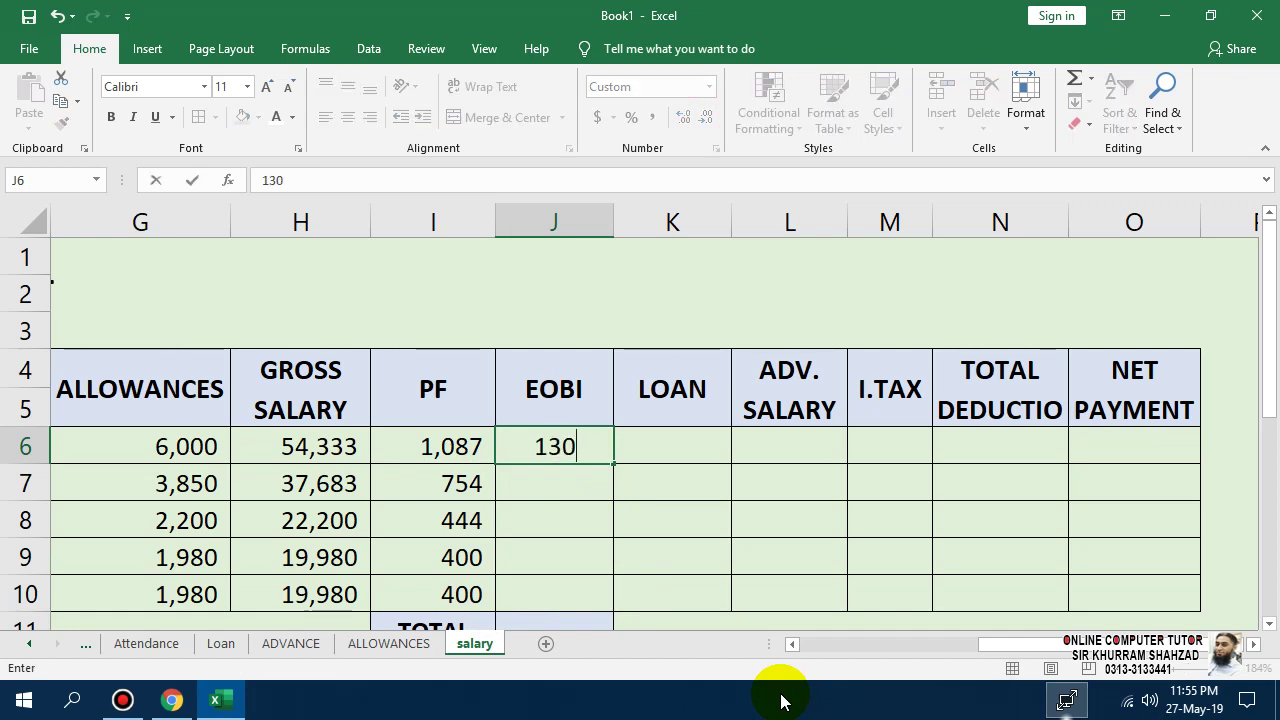
{"action": "key", "text": "Return"}
{"action": "left_click", "coordinate": [569, 456]}
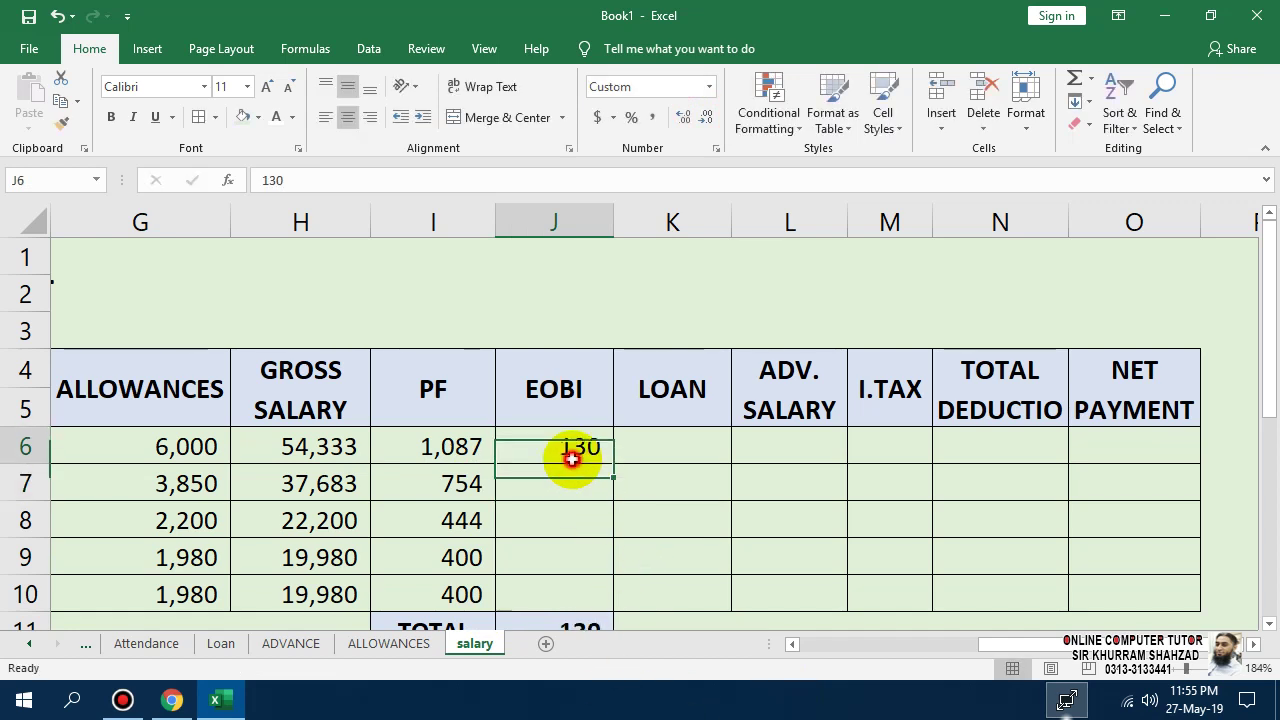
- Fill the 130 EOBI deduction from J6 down to J10
{"action": "left_click_drag", "start_coordinate": [617, 467], "coordinate": [612, 600]}
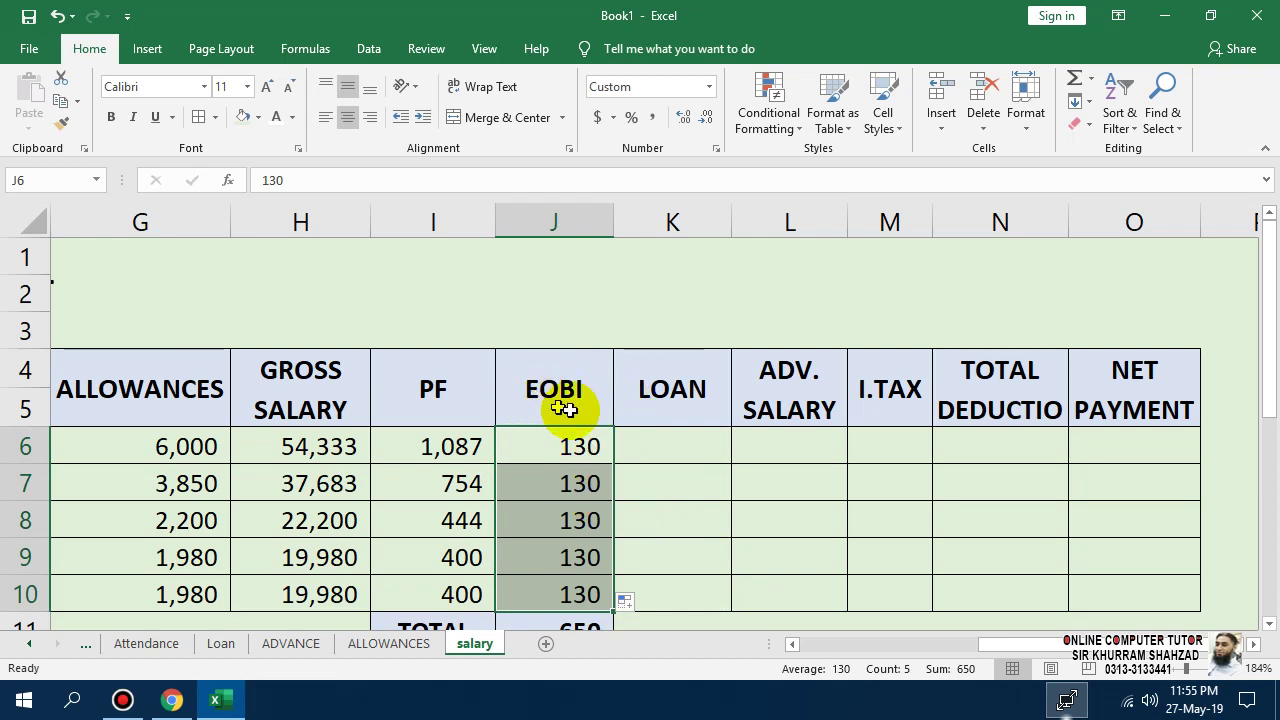
{"action": "left_click", "coordinate": [702, 443]}
{"action": "type", "text": "="}
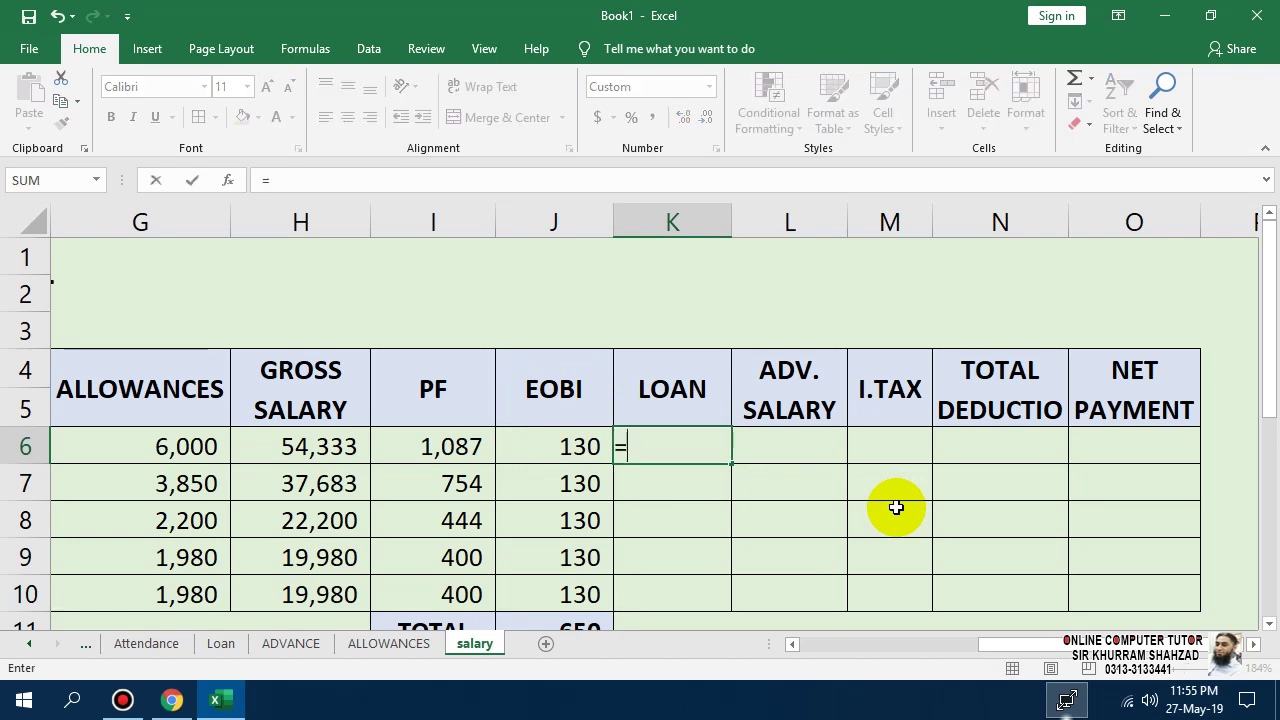
{"action": "type", "text": "VLOOKUP("}
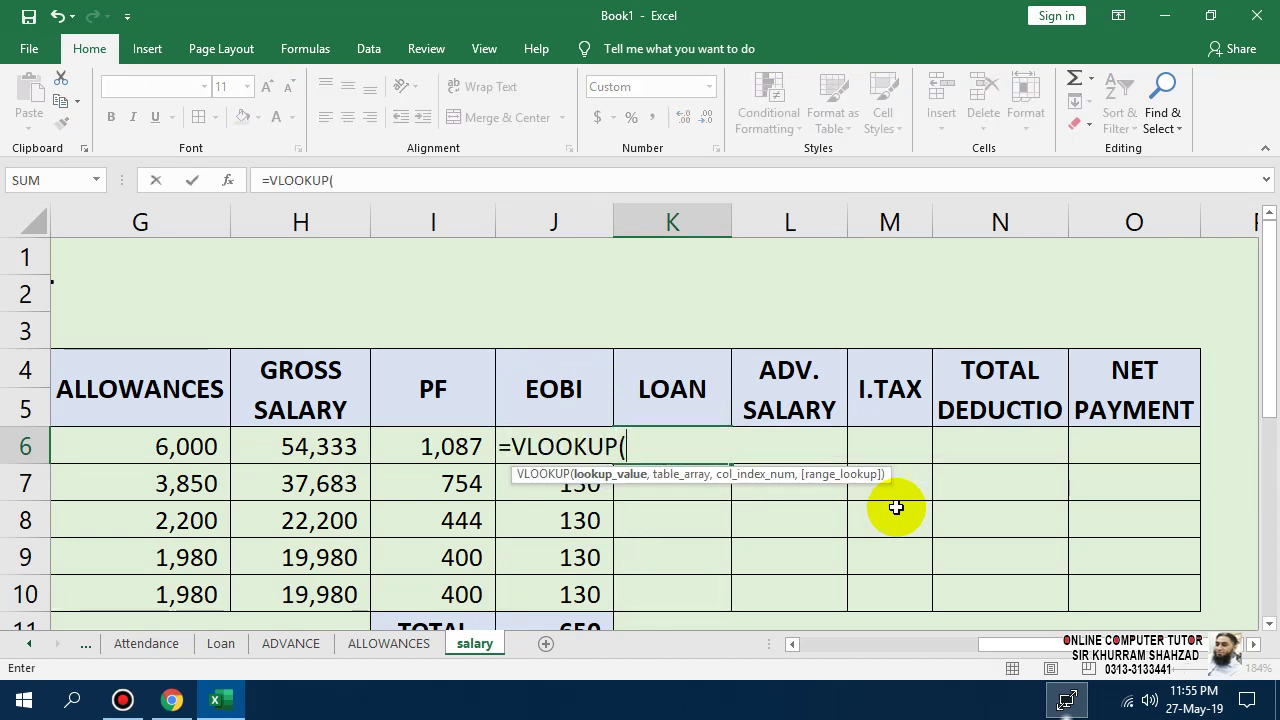
{"action": "left_click", "coordinate": [232, 652]}
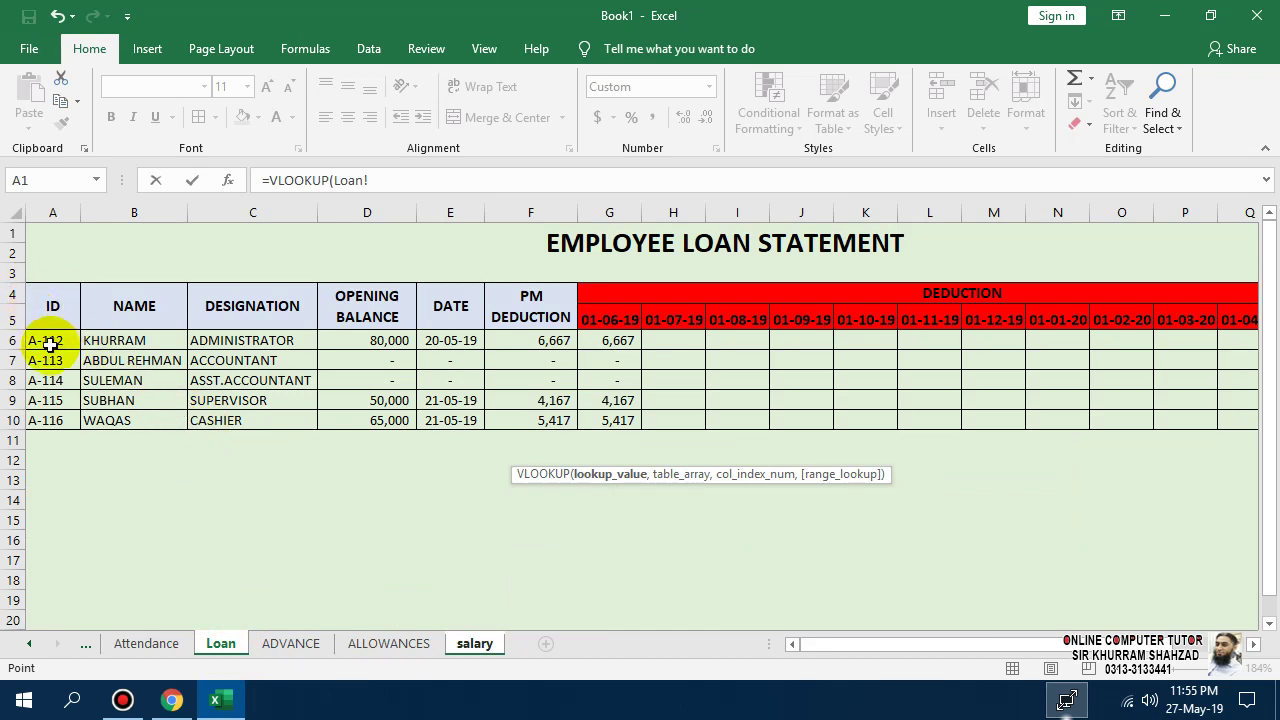
{"action": "left_click_drag", "start_coordinate": [50, 343], "coordinate": [1105, 420]}
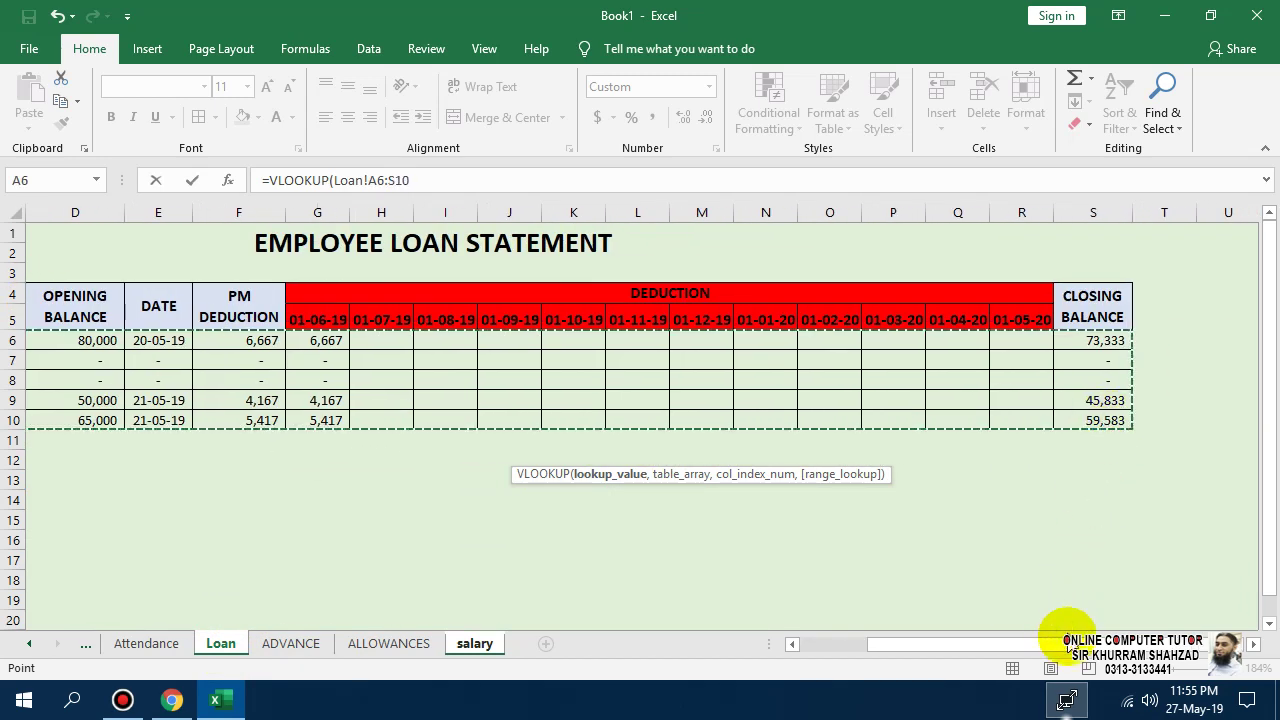
{"action": "left_click_drag", "start_coordinate": [880, 645], "coordinate": [733, 647]}
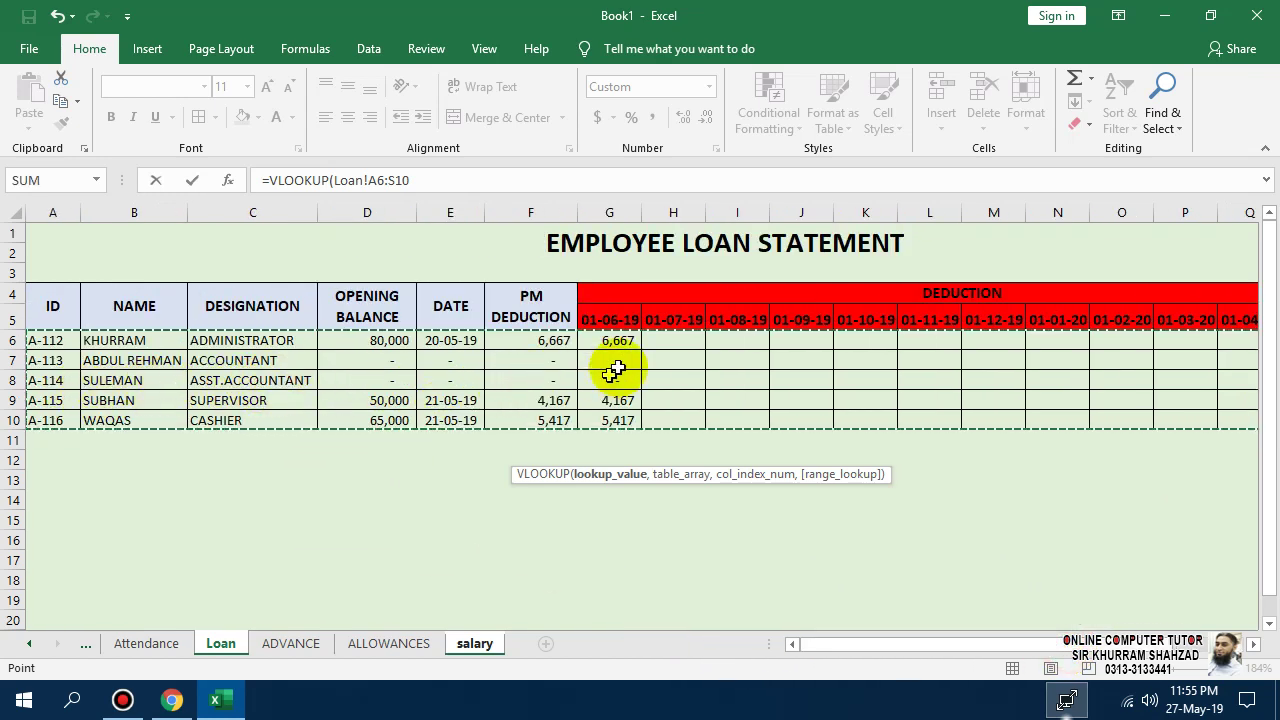
{"action": "left_click", "coordinate": [456, 183]}
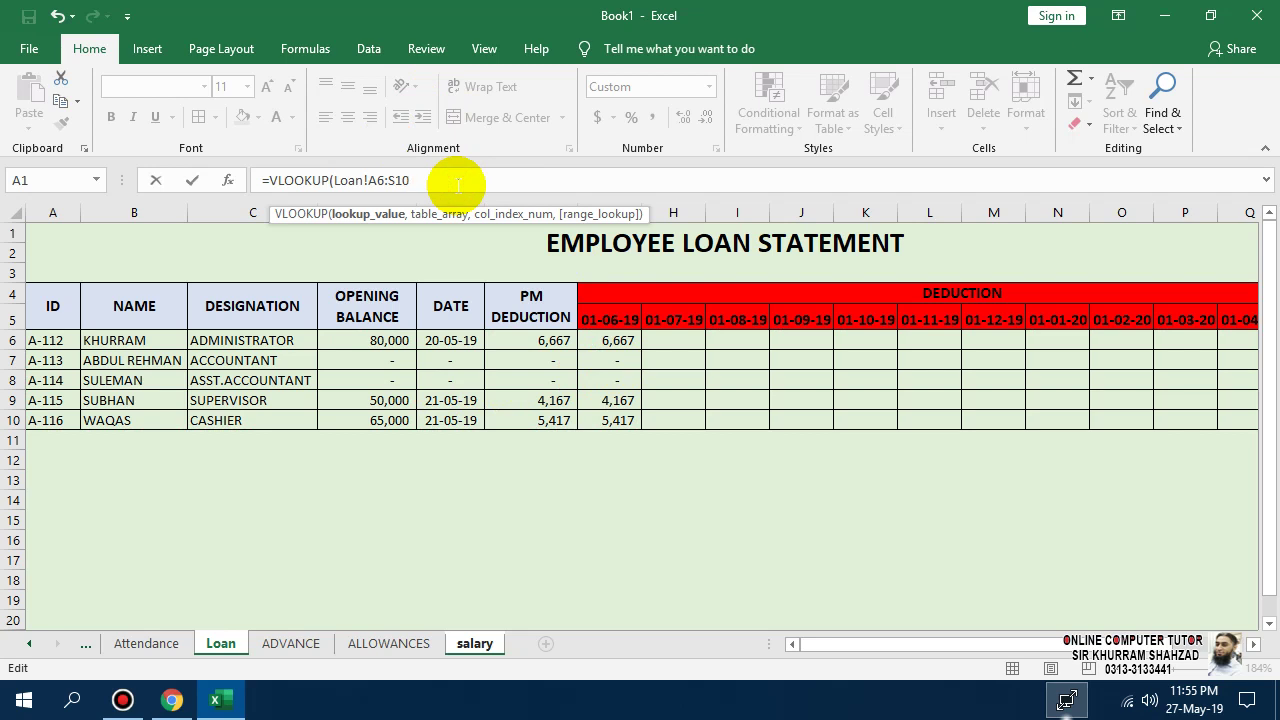
{"action": "type", "text": ","}
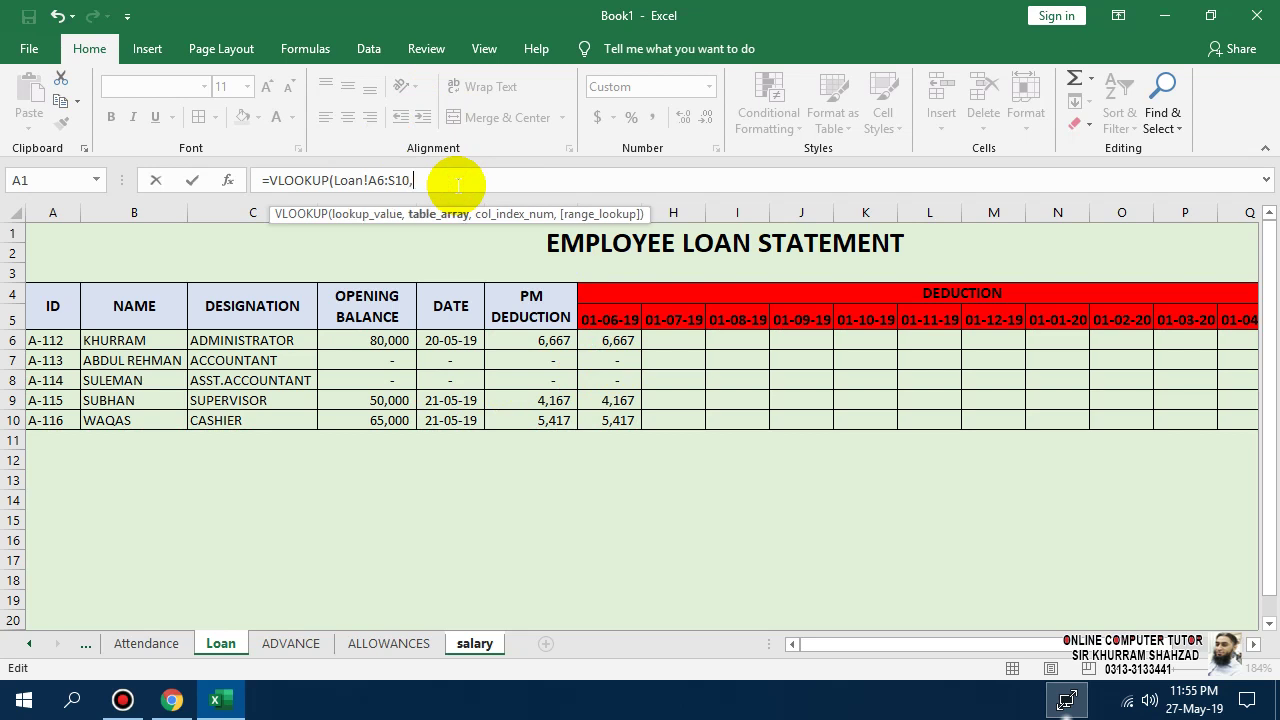
{"action": "type", "text": "7,0"}
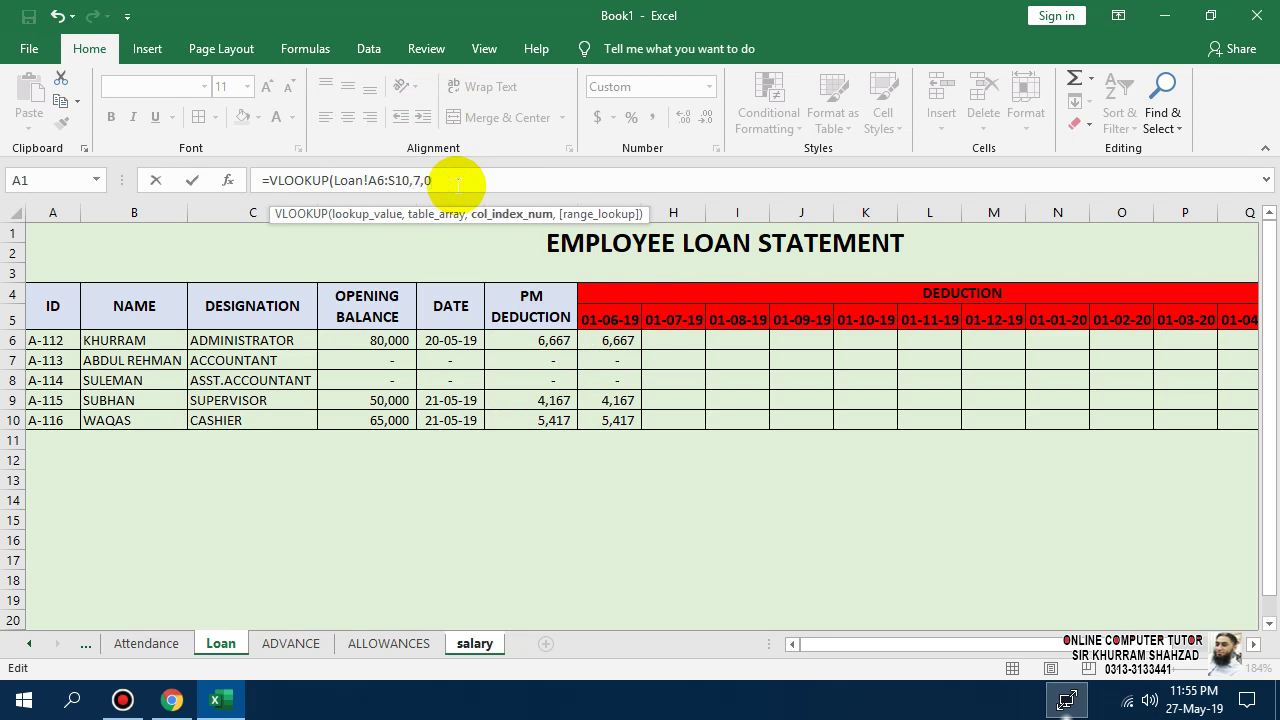
{"action": "key", "text": "Return"}
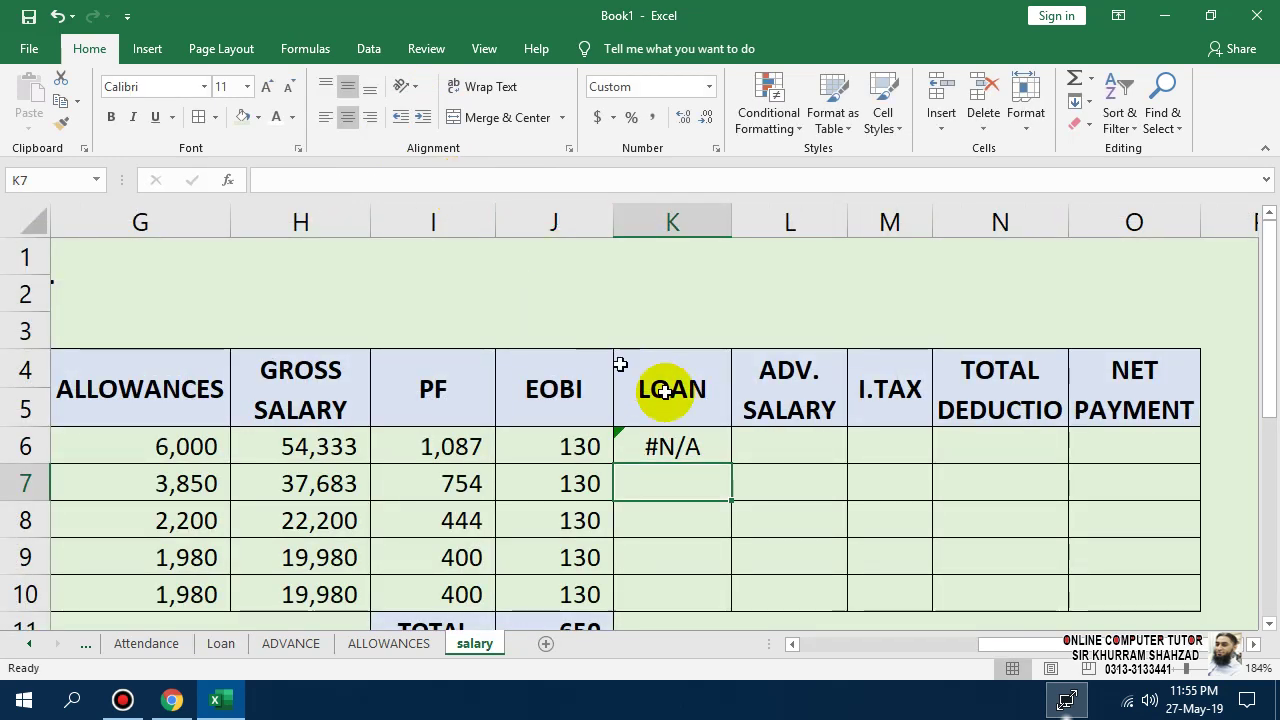
{"action": "left_click", "coordinate": [688, 450]}
{"action": "double_click", "coordinate": [688, 450]}
{"action": "key", "text": "alt+Tab"}
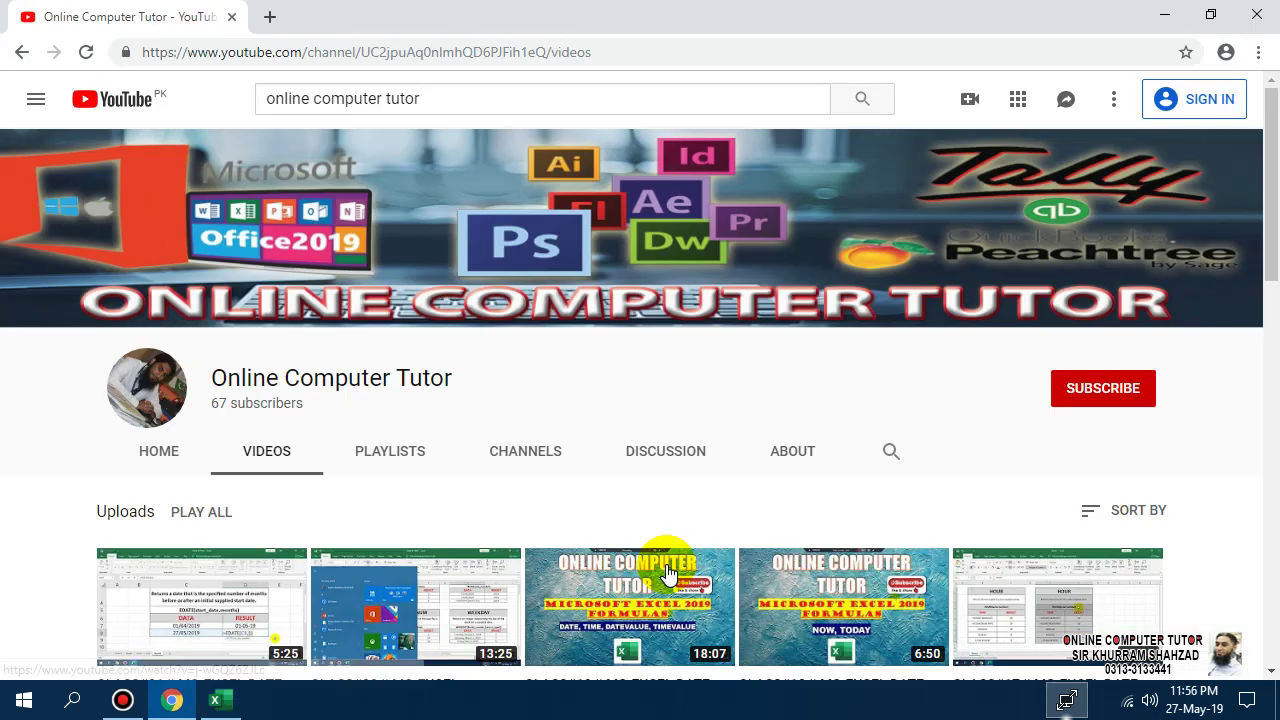
{"action": "key", "text": "alt+Tab"}
{"action": "left_click", "coordinate": [389, 643]}
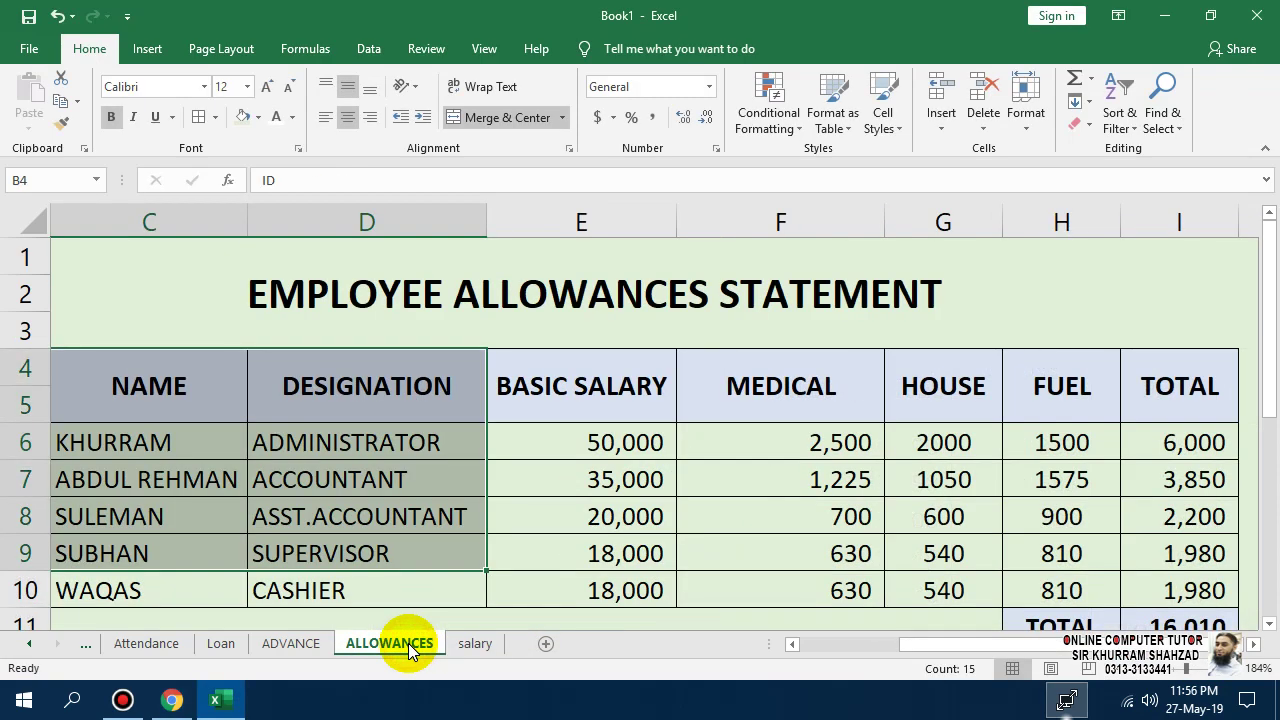
{"action": "left_click_drag", "start_coordinate": [943, 646], "coordinate": [709, 653]}
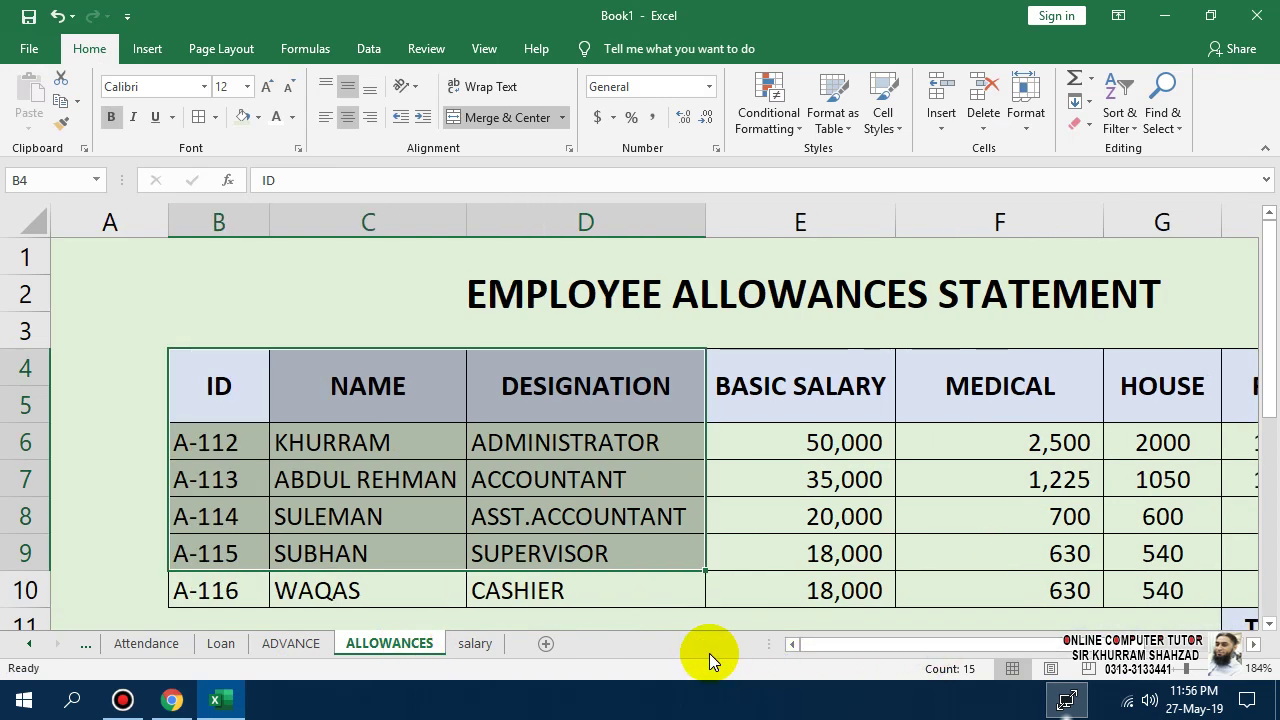
{"action": "left_click", "coordinate": [477, 648]}
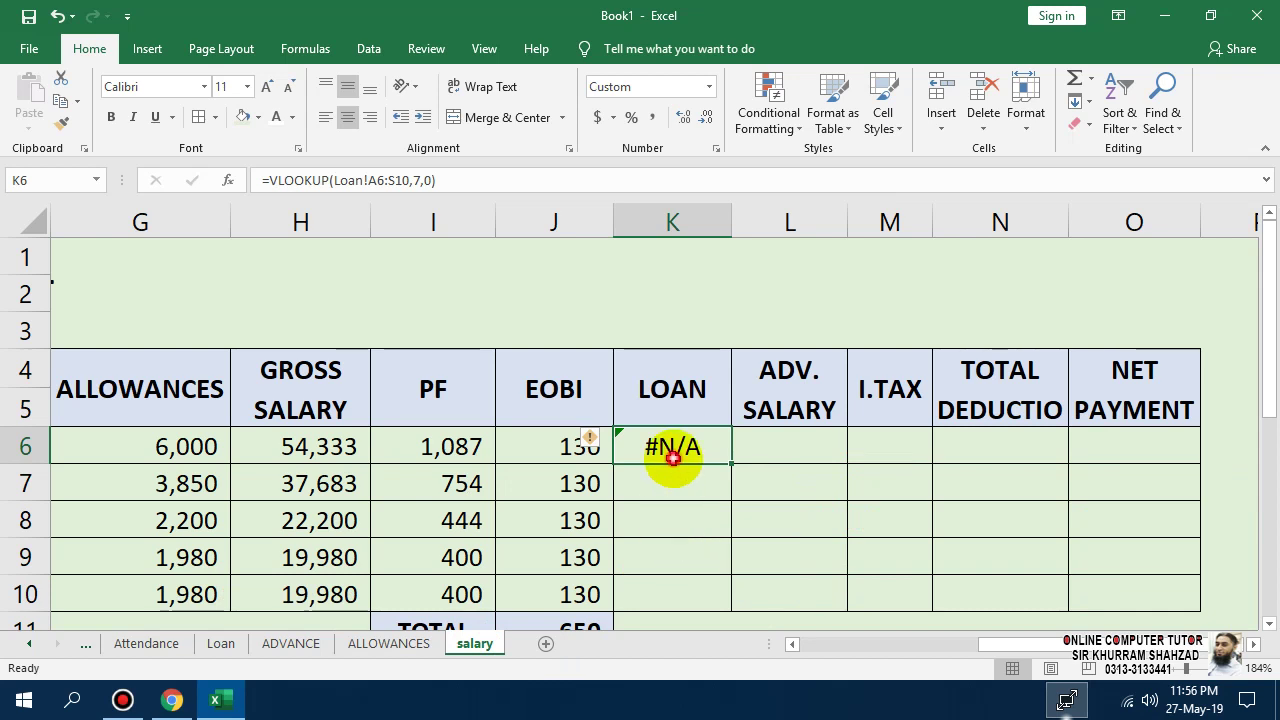
{"action": "key", "text": "Delete"}
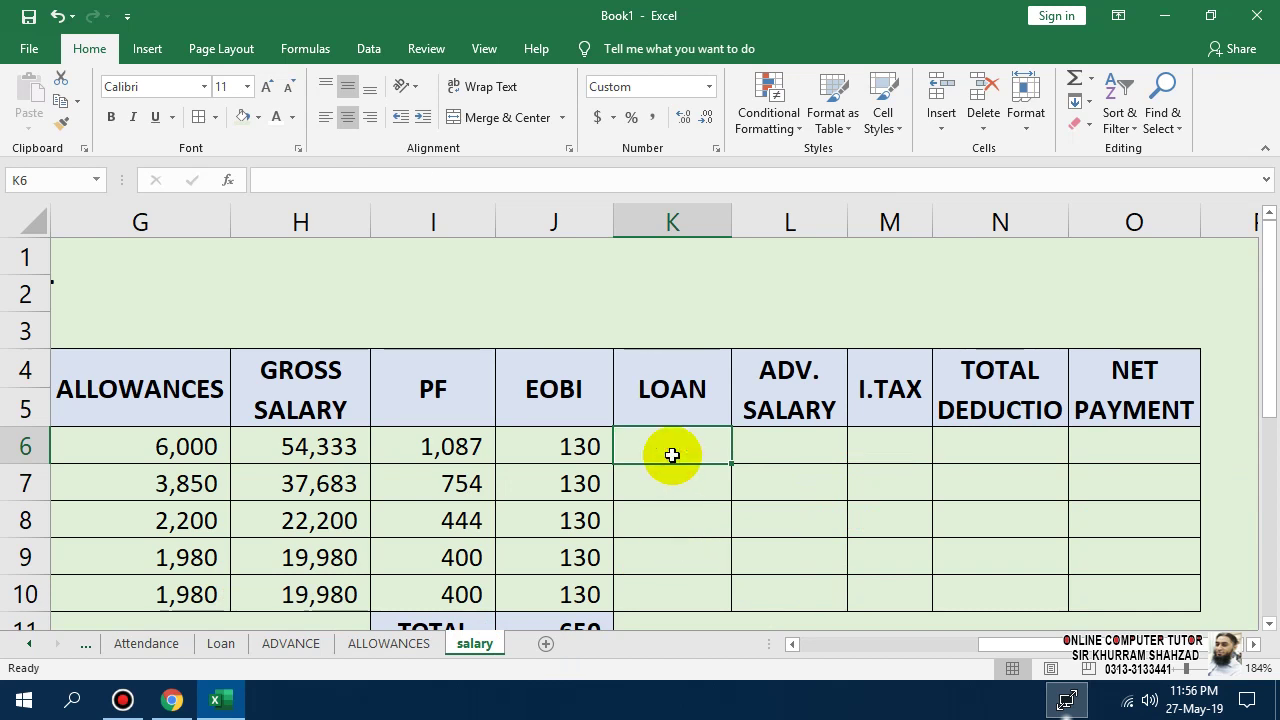
- Start a VLOOKUP formula in K6 of the LOAN column with the first employee's ID cell B6 as the lookup value
{"action": "type", "text": "=VLOOKYP"}
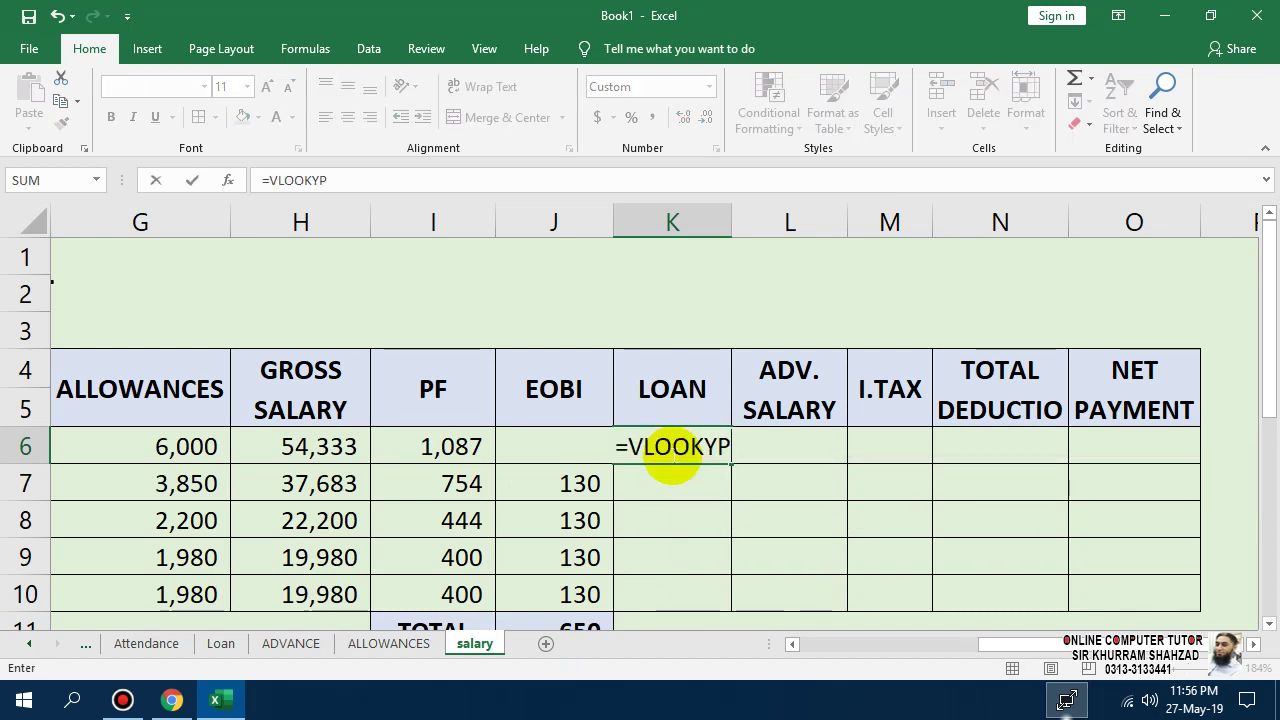
{"action": "type", "text": "("}
{"action": "key", "text": "BackSpace"}
{"action": "key", "text": "BackSpace"}
{"action": "key", "text": "BackSpace"}
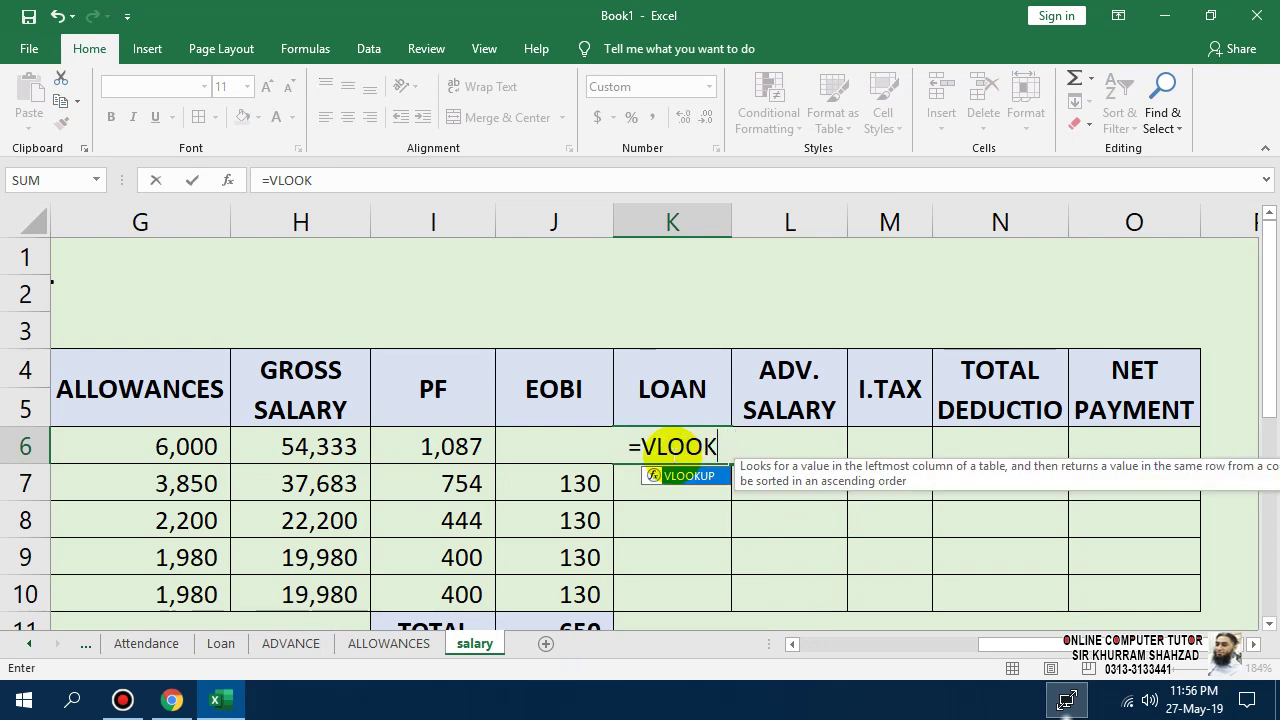
{"action": "type", "text": "UP("}
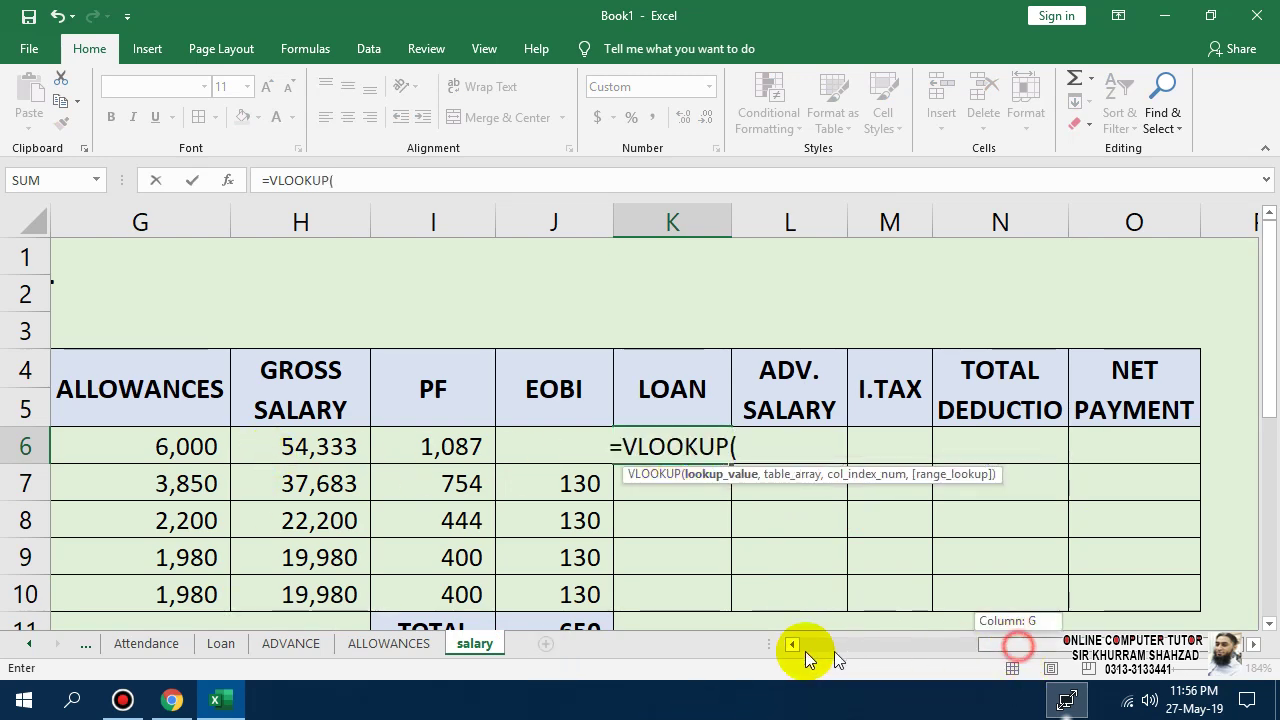
{"action": "left_click_drag", "start_coordinate": [805, 651], "coordinate": [790, 649]}
{"action": "left_click", "coordinate": [218, 446]}
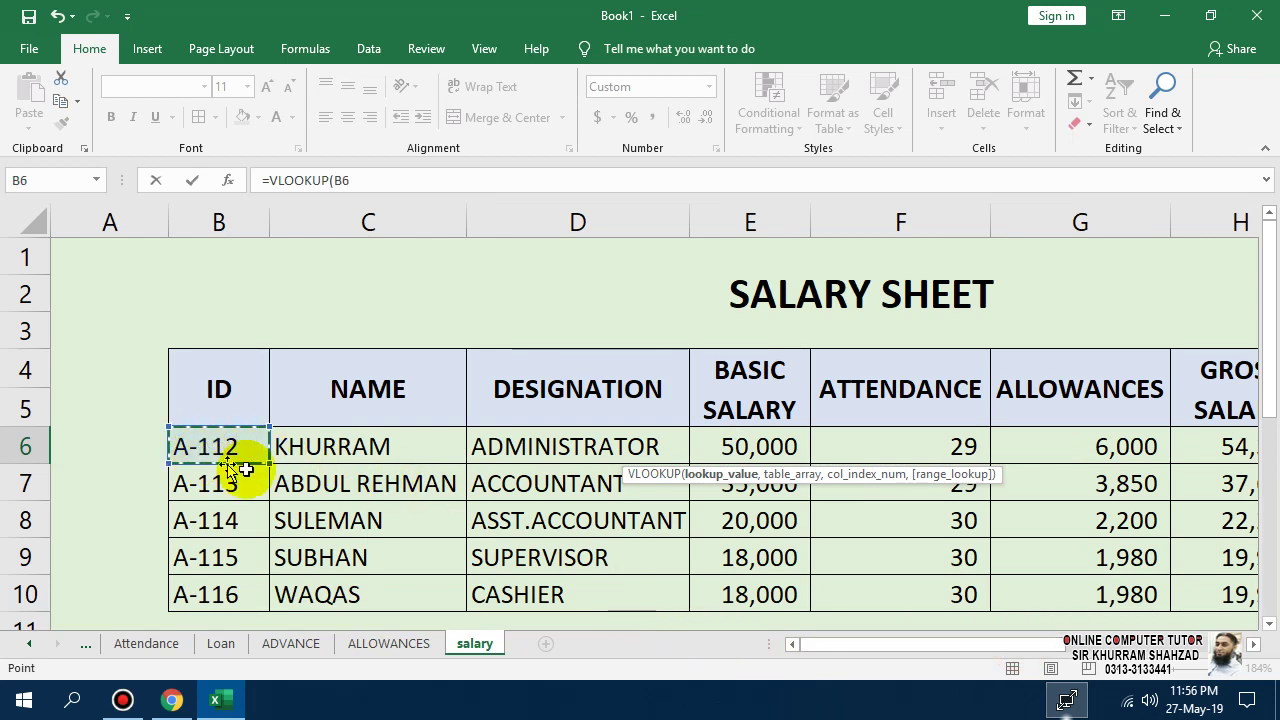
{"action": "type", "text": ","}
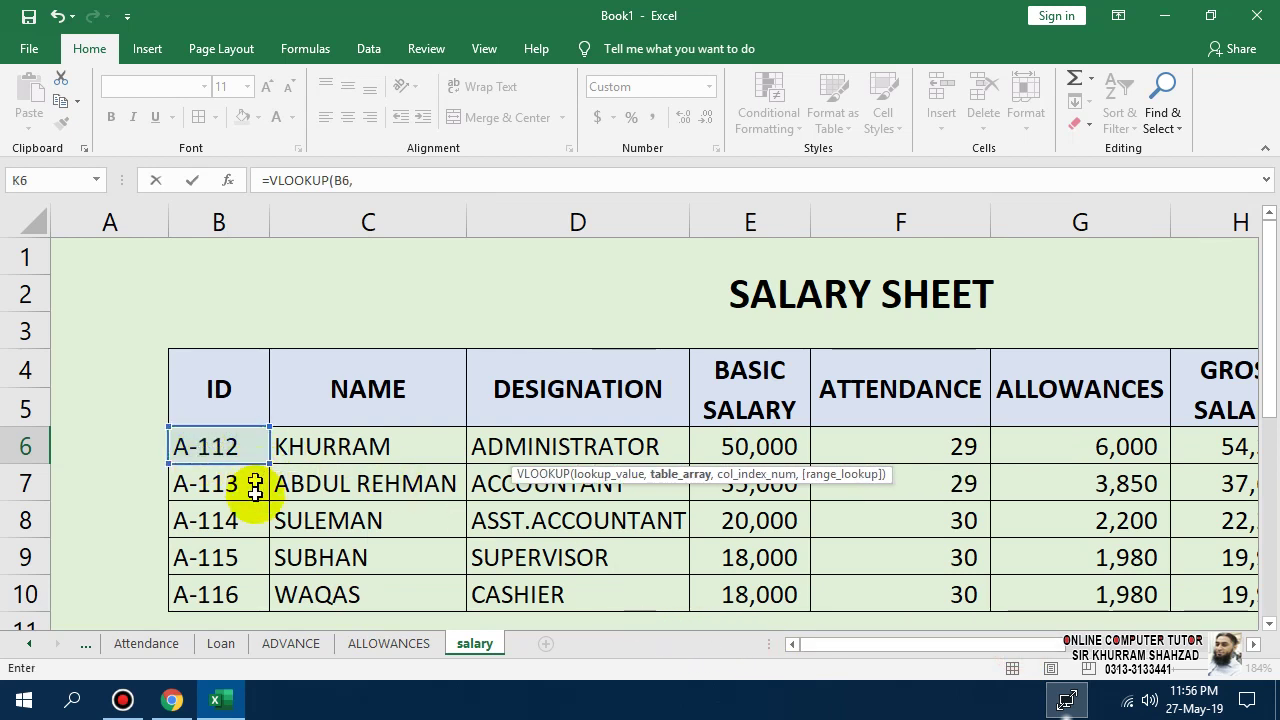
- Complete the K6 lookup with the Loan sheet range A6:G10, column index 7 and match type 0
{"action": "left_click", "coordinate": [224, 652]}
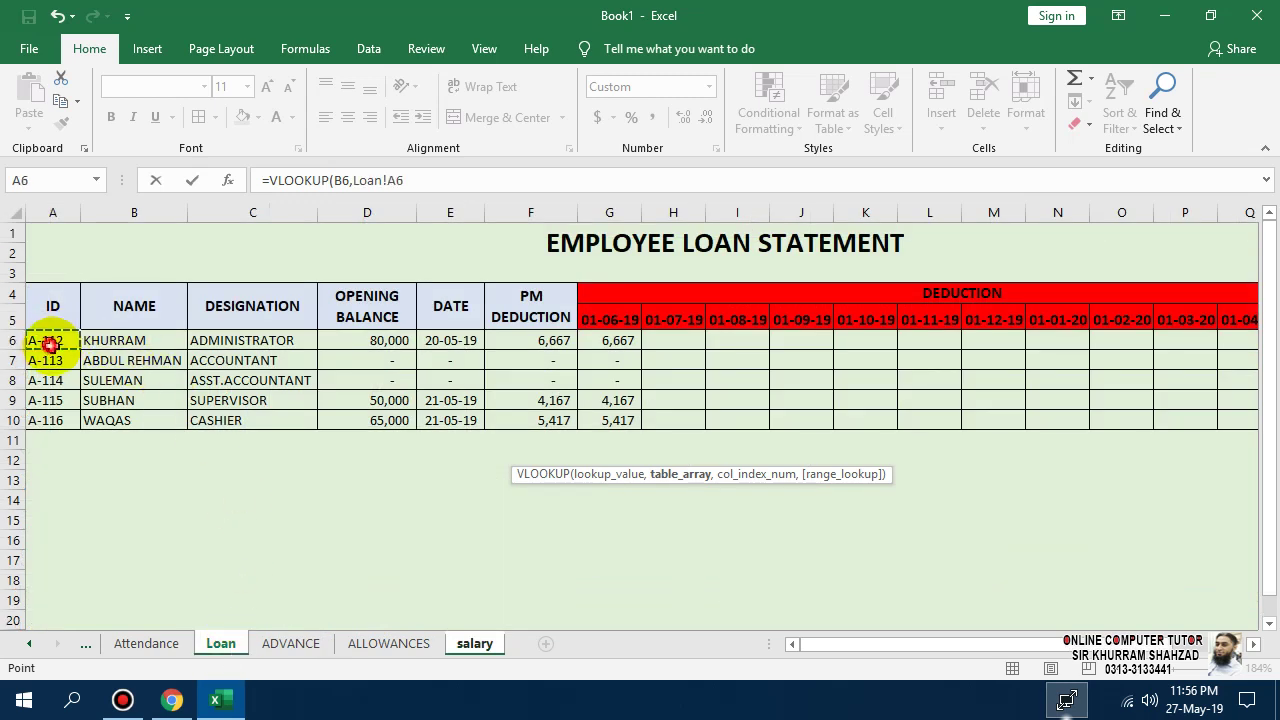
{"action": "left_click_drag", "start_coordinate": [50, 342], "coordinate": [622, 420]}
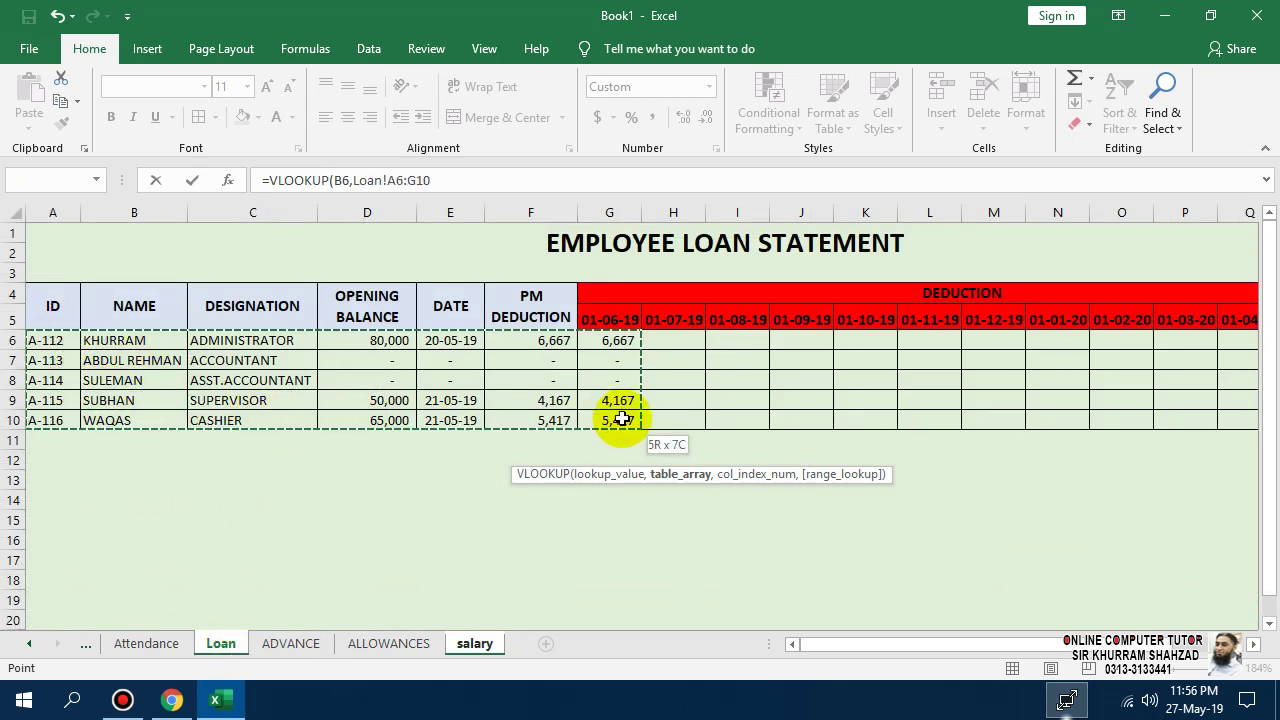
{"action": "left_click", "coordinate": [486, 180]}
{"action": "type", "text": ",7"}
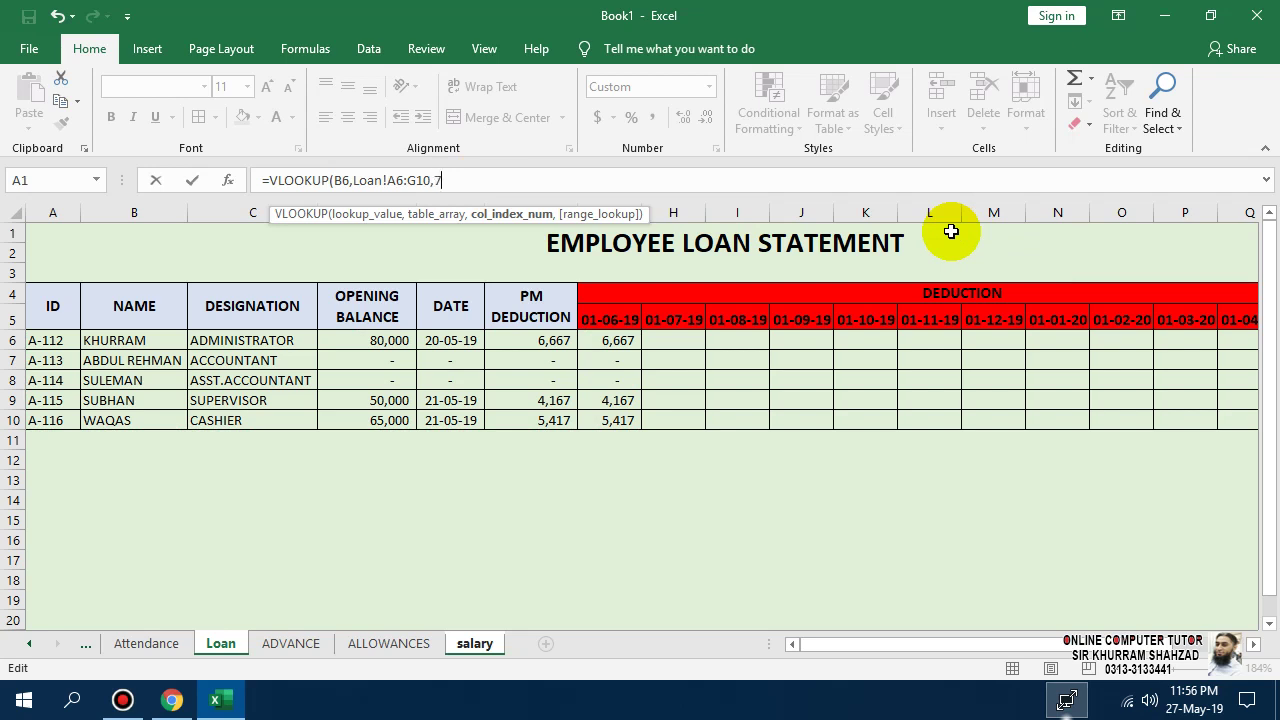
{"action": "type", "text": ","}
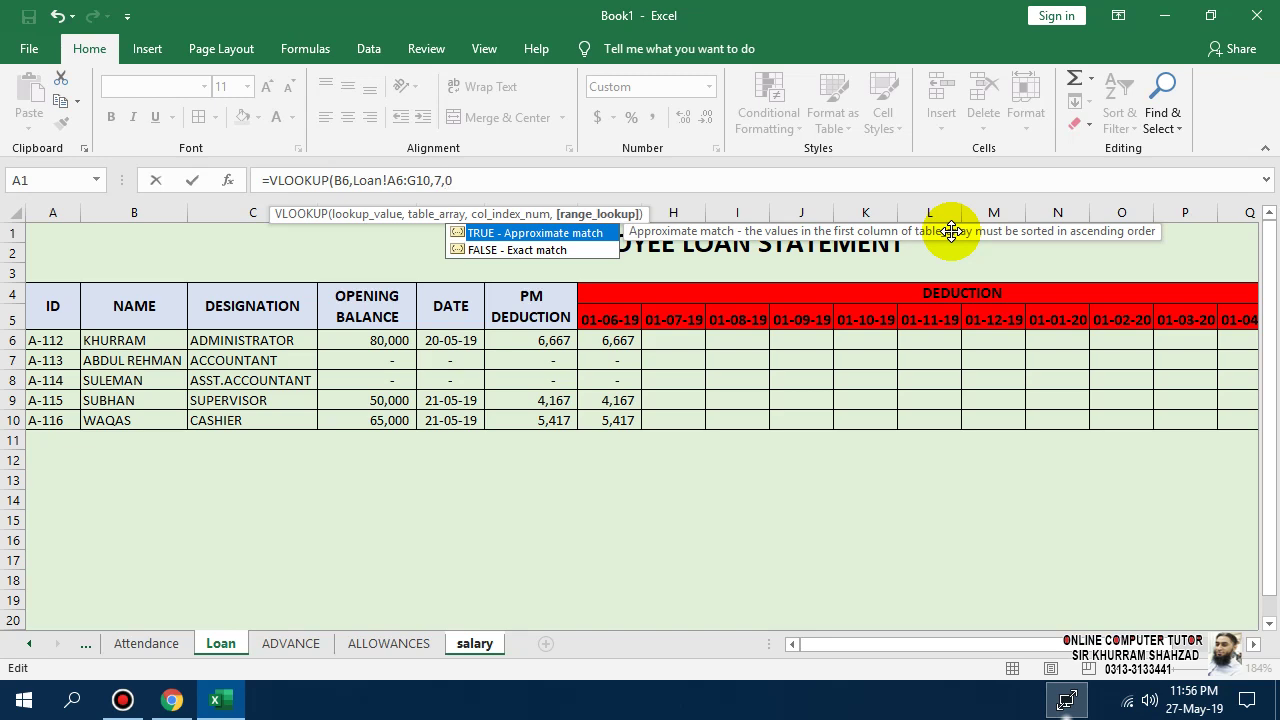
{"action": "type", "text": "0)"}
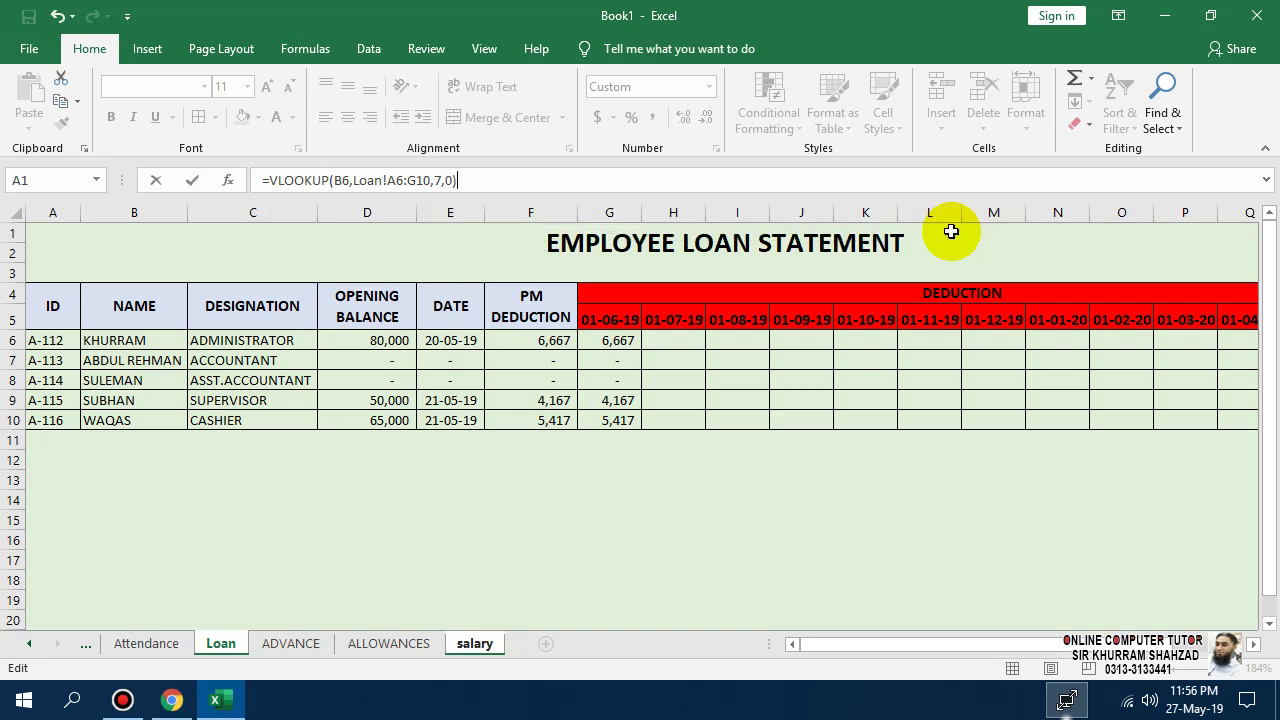
{"action": "key", "text": "Return"}
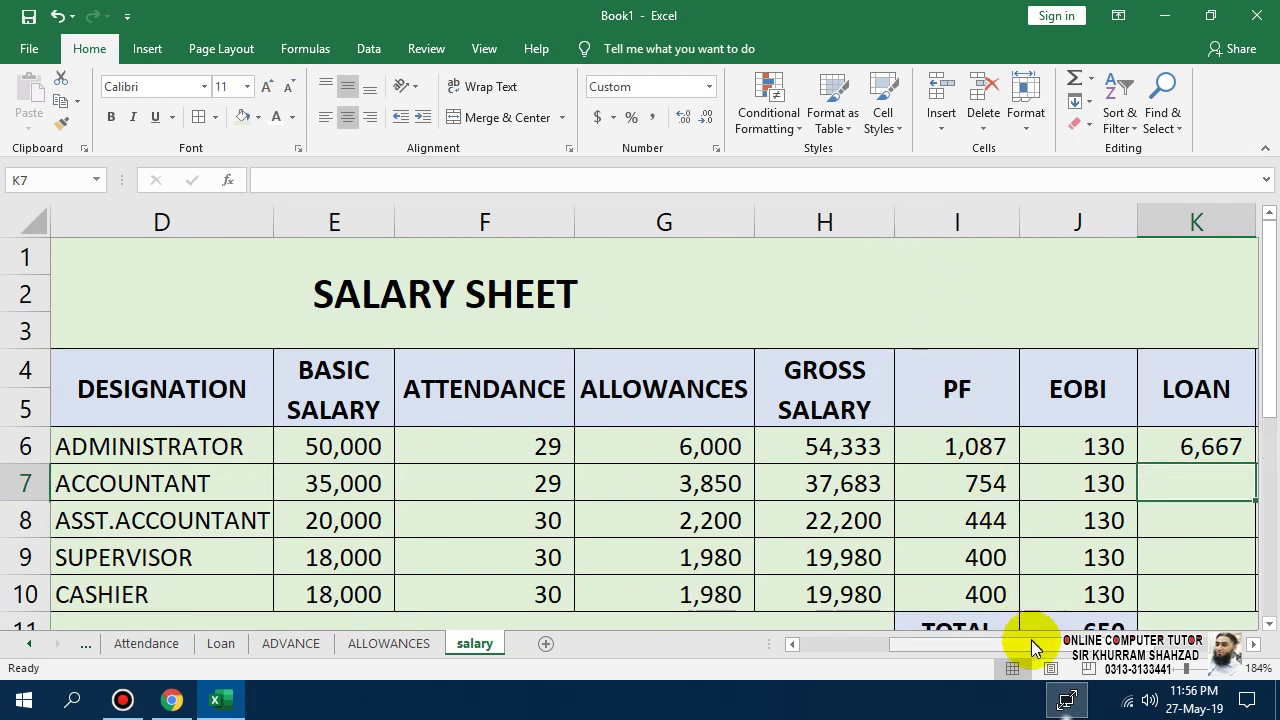
- Fill the loan lookup formula from K6 down to K10
{"action": "left_click_drag", "start_coordinate": [1035, 648], "coordinate": [1130, 648]}
{"action": "left_click", "coordinate": [714, 446]}
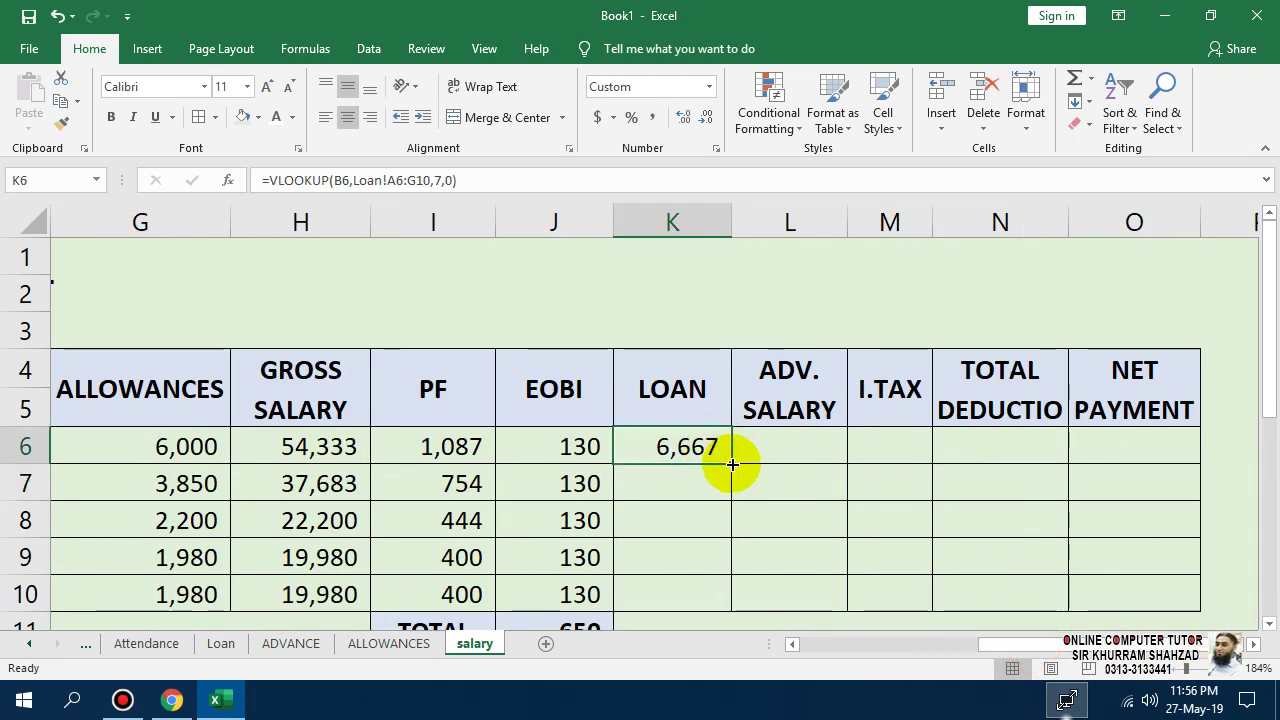
{"action": "left_click_drag", "start_coordinate": [732, 464], "coordinate": [738, 607]}
- Clear all contents and formatting from the total row cells I11:K11 and reapply the light green background fill
{"action": "scroll", "coordinate": [684, 510], "scroll_direction": "down", "scroll_amount": 1}
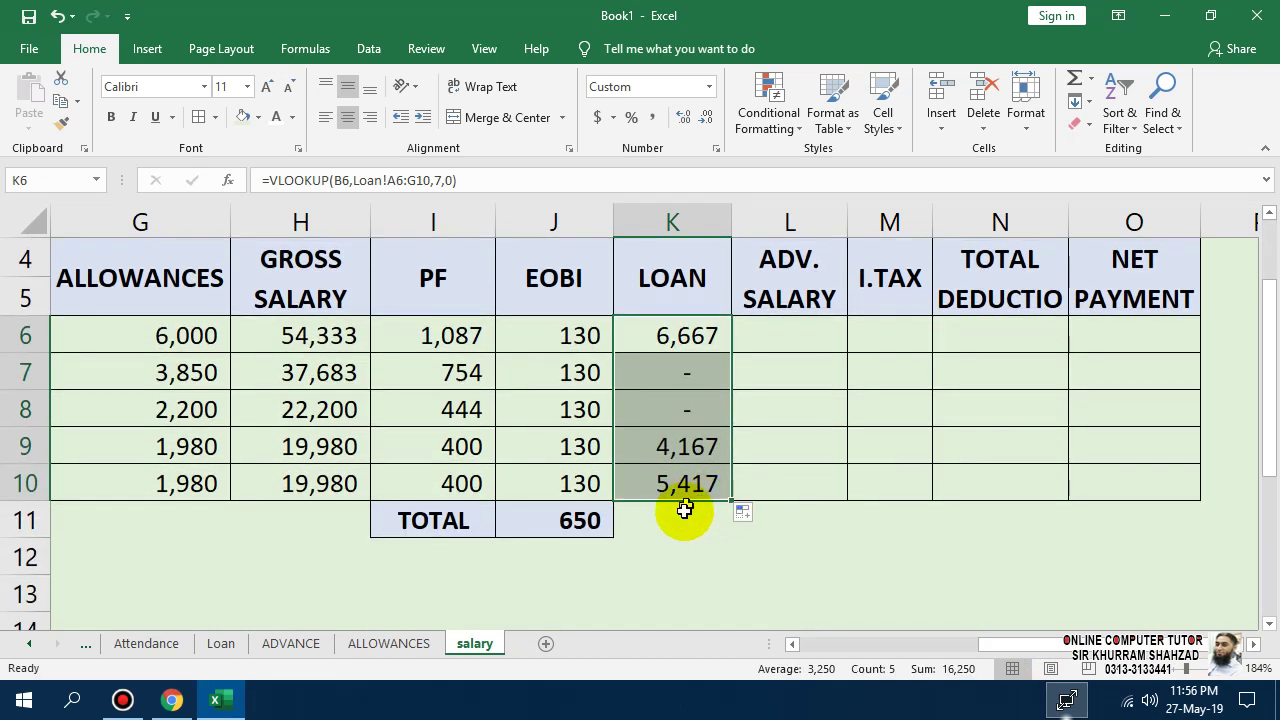
{"action": "left_click_drag", "start_coordinate": [684, 515], "coordinate": [420, 520]}
{"action": "left_click", "coordinate": [1080, 124]}
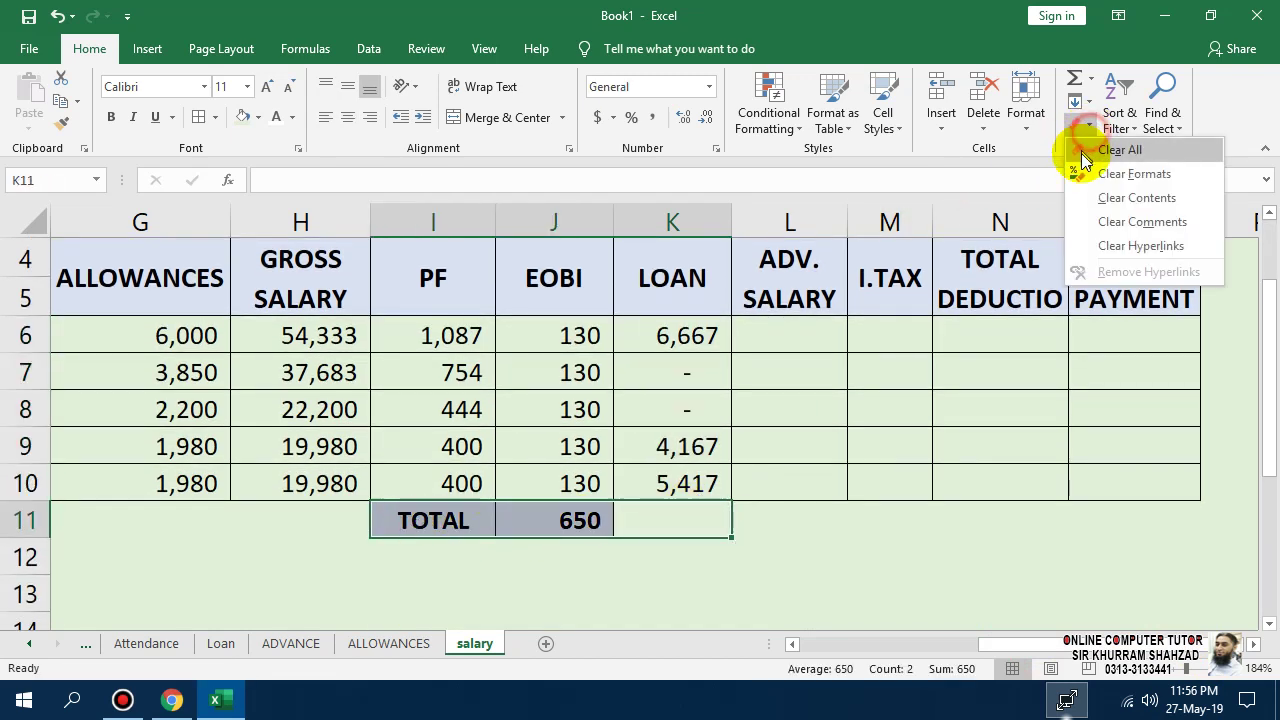
{"action": "left_click", "coordinate": [1090, 150]}
{"action": "left_click", "coordinate": [791, 491]}
{"action": "left_click_drag", "start_coordinate": [718, 521], "coordinate": [459, 530]}
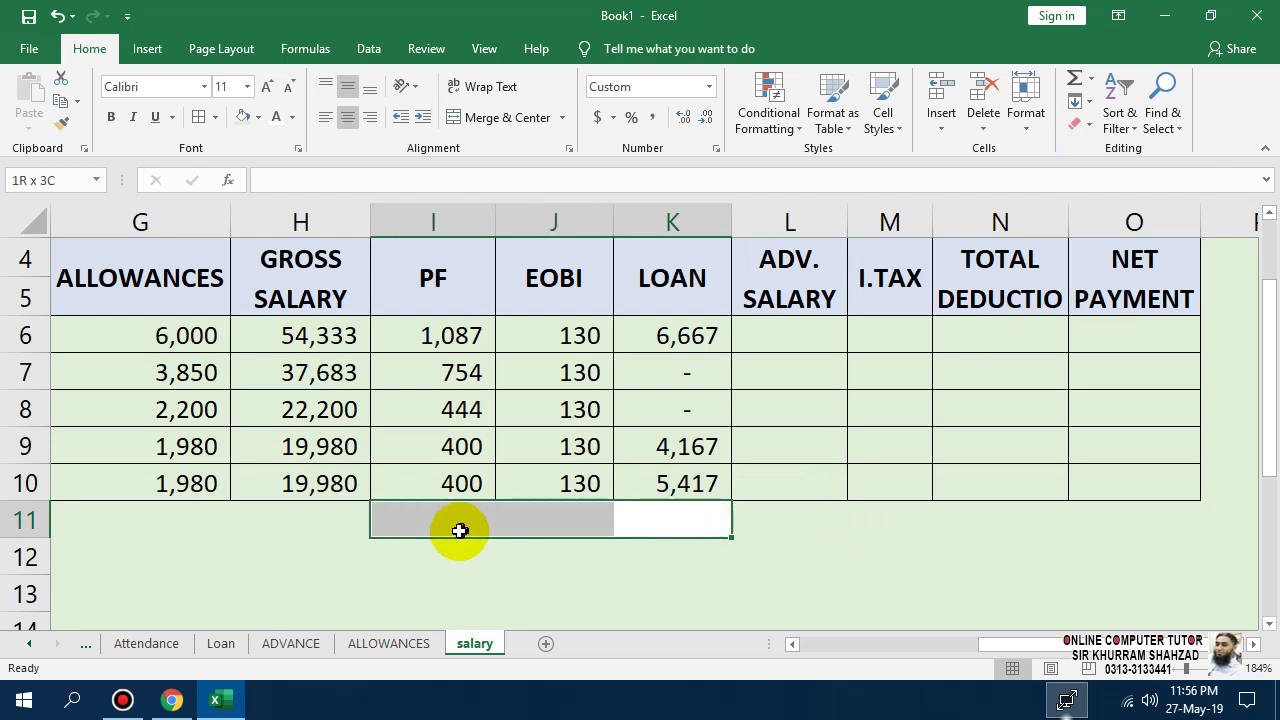
{"action": "left_click", "coordinate": [245, 120]}
{"action": "left_click", "coordinate": [833, 587]}
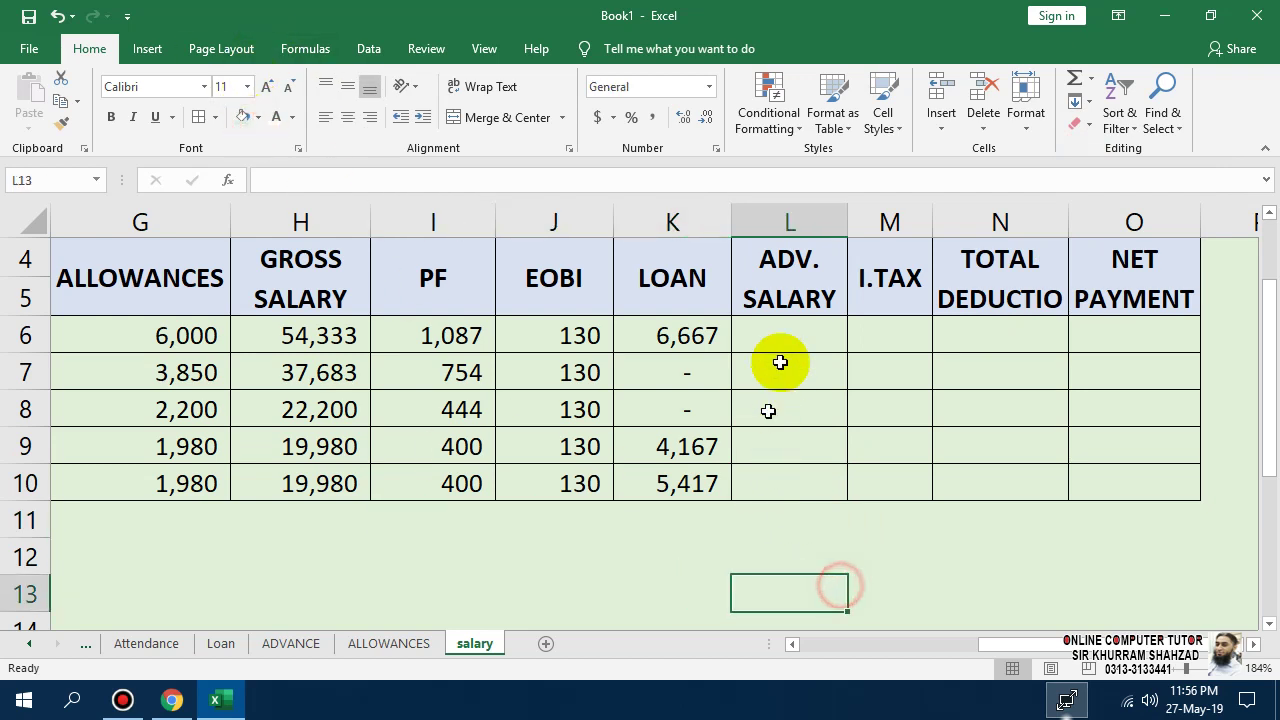
- Start a VLOOKUP formula in L6 of the ADV. SALARY column with the first employee's ID cell B6 as the lookup value
{"action": "left_click", "coordinate": [790, 332]}
{"action": "type", "text": "=VL"}
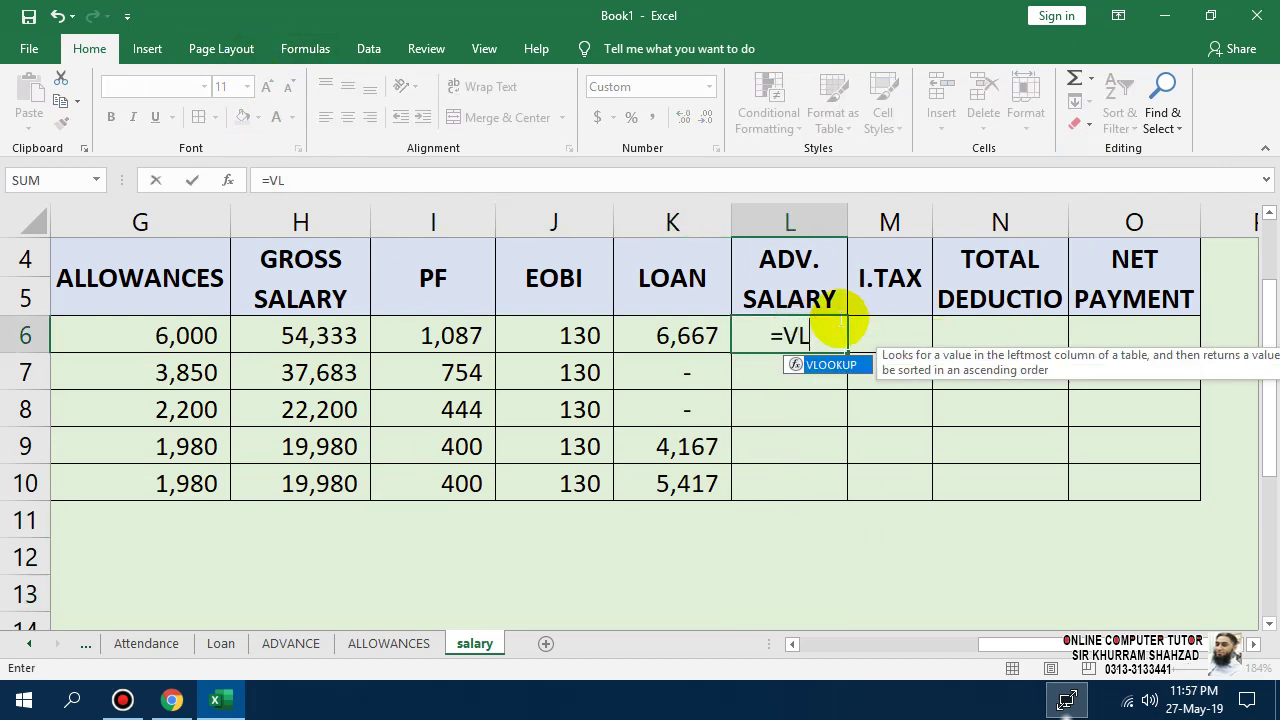
{"action": "type", "text": "OOKUP("}
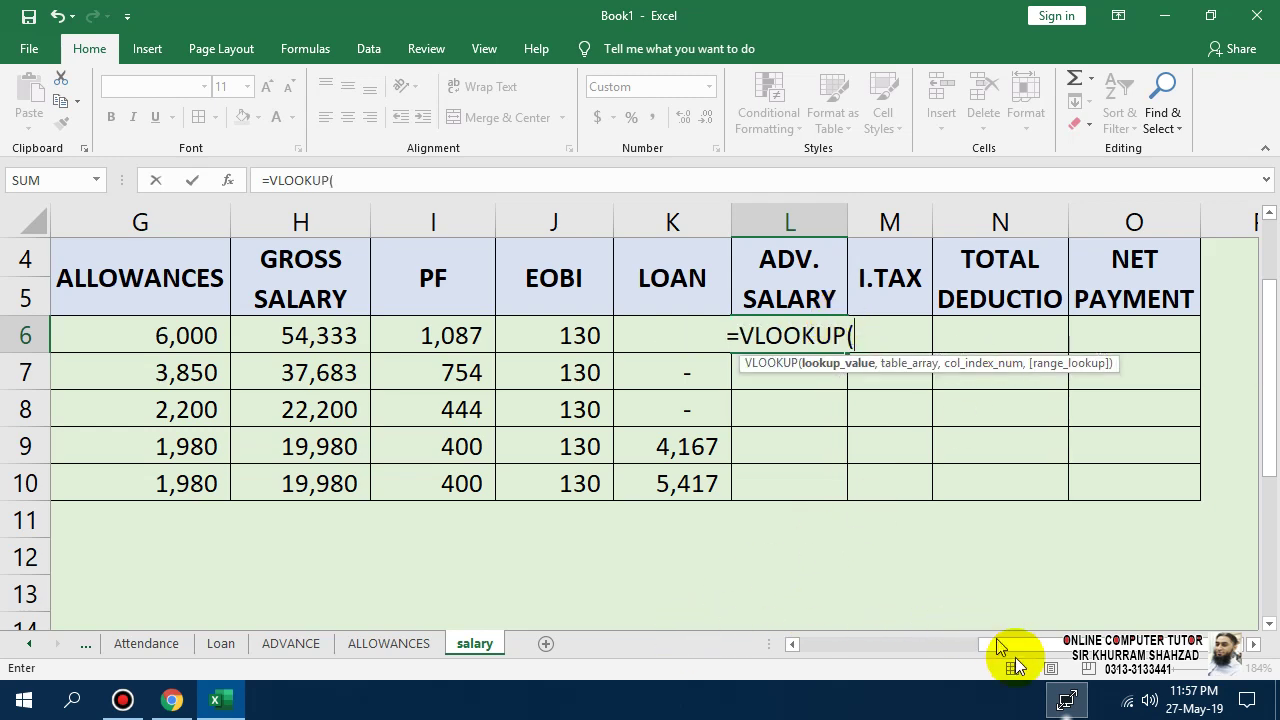
{"action": "left_click_drag", "start_coordinate": [1008, 645], "coordinate": [337, 443]}
{"action": "left_click", "coordinate": [226, 338]}
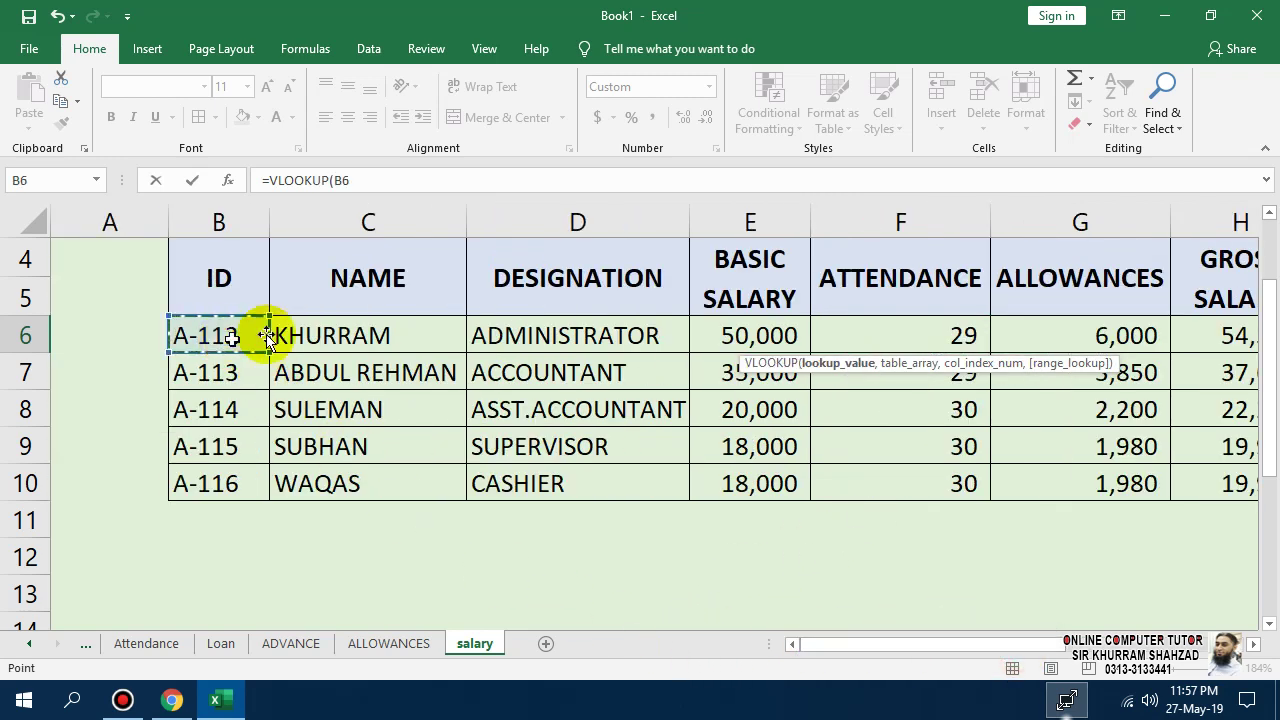
{"action": "type", "text": ","}
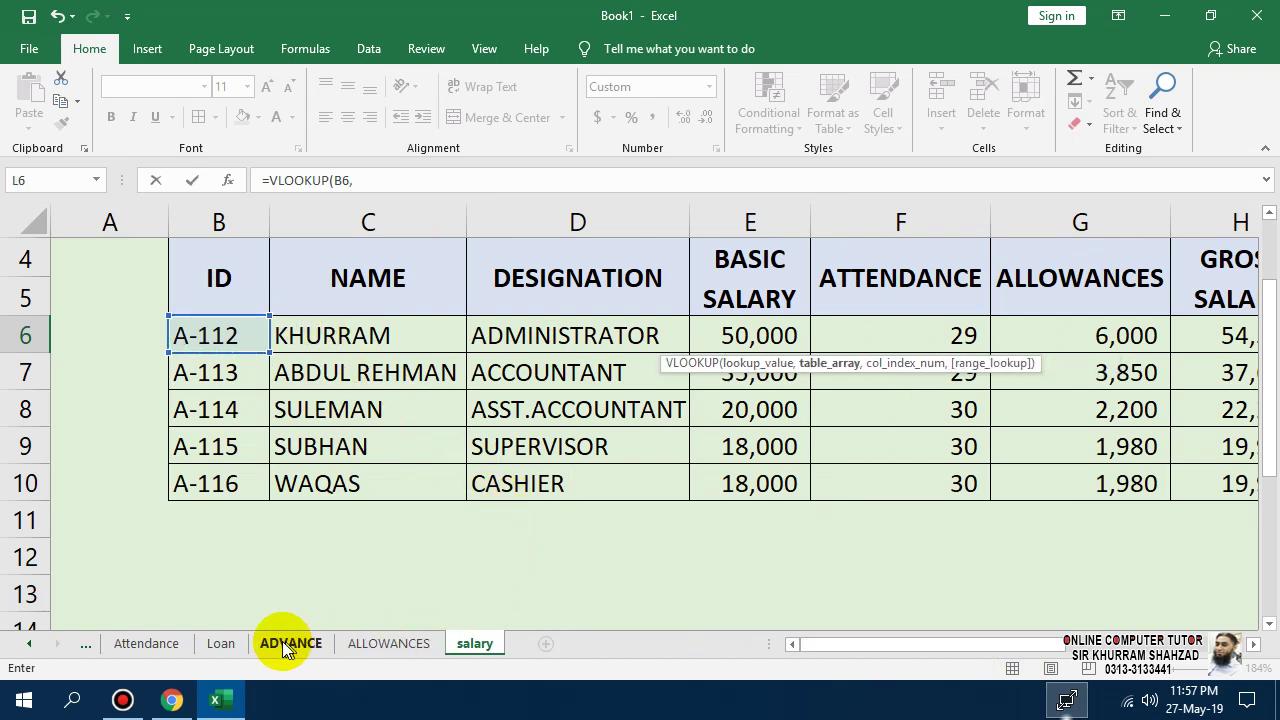
- Complete the L6 lookup with the ADVANCE sheet range B6:F10, column index 5 and match type 0
{"action": "left_click", "coordinate": [290, 643]}
{"action": "left_click_drag", "start_coordinate": [105, 324], "coordinate": [545, 402]}
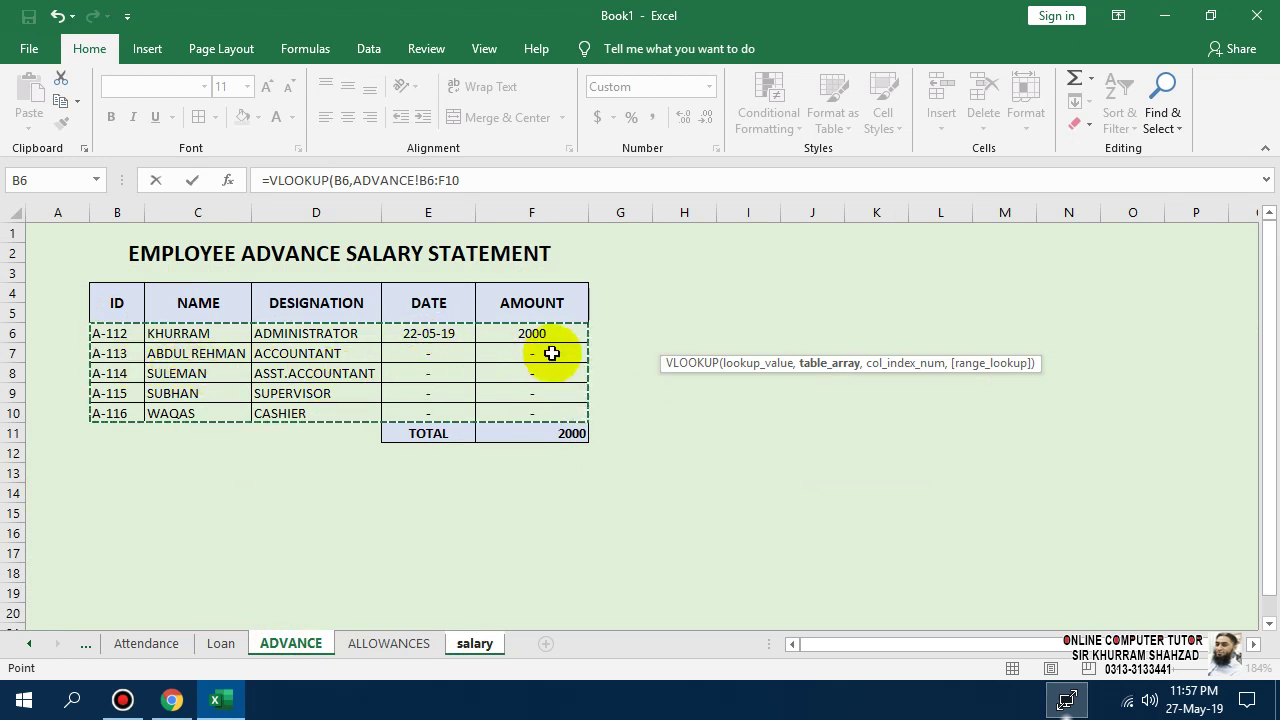
{"action": "left_click", "coordinate": [471, 180]}
{"action": "type", "text": ","}
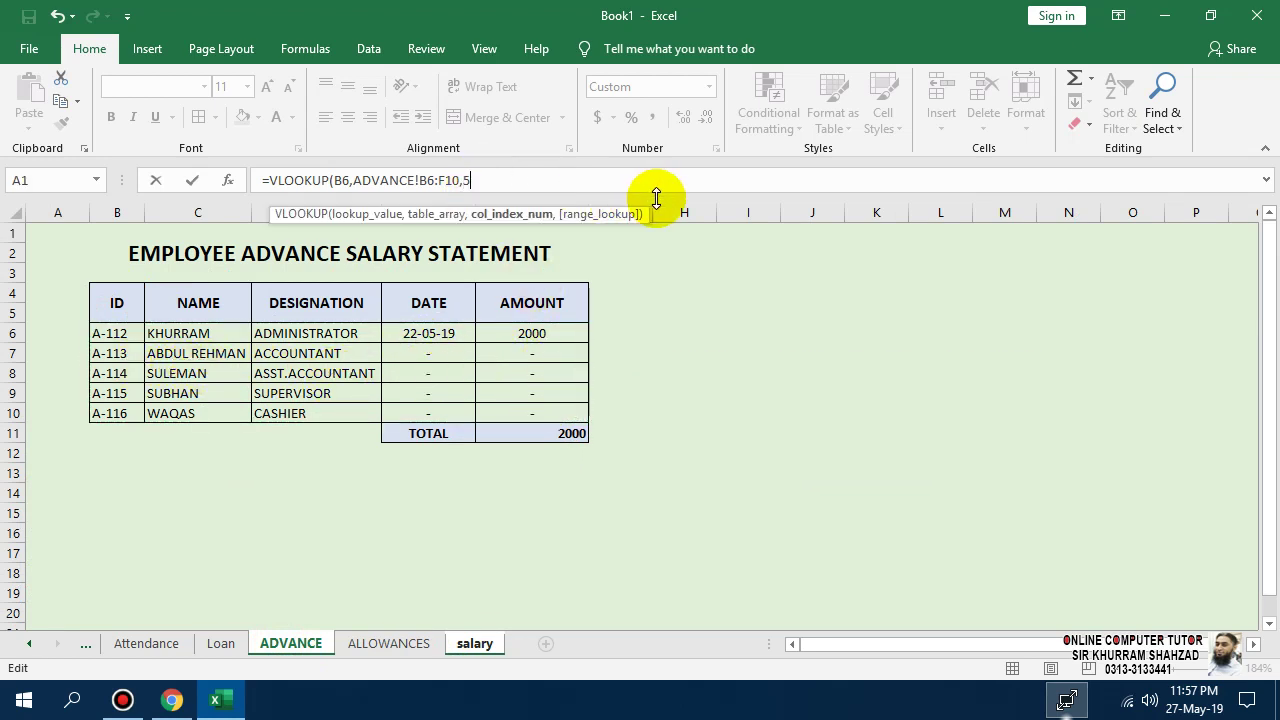
{"action": "type", "text": "5,0"}
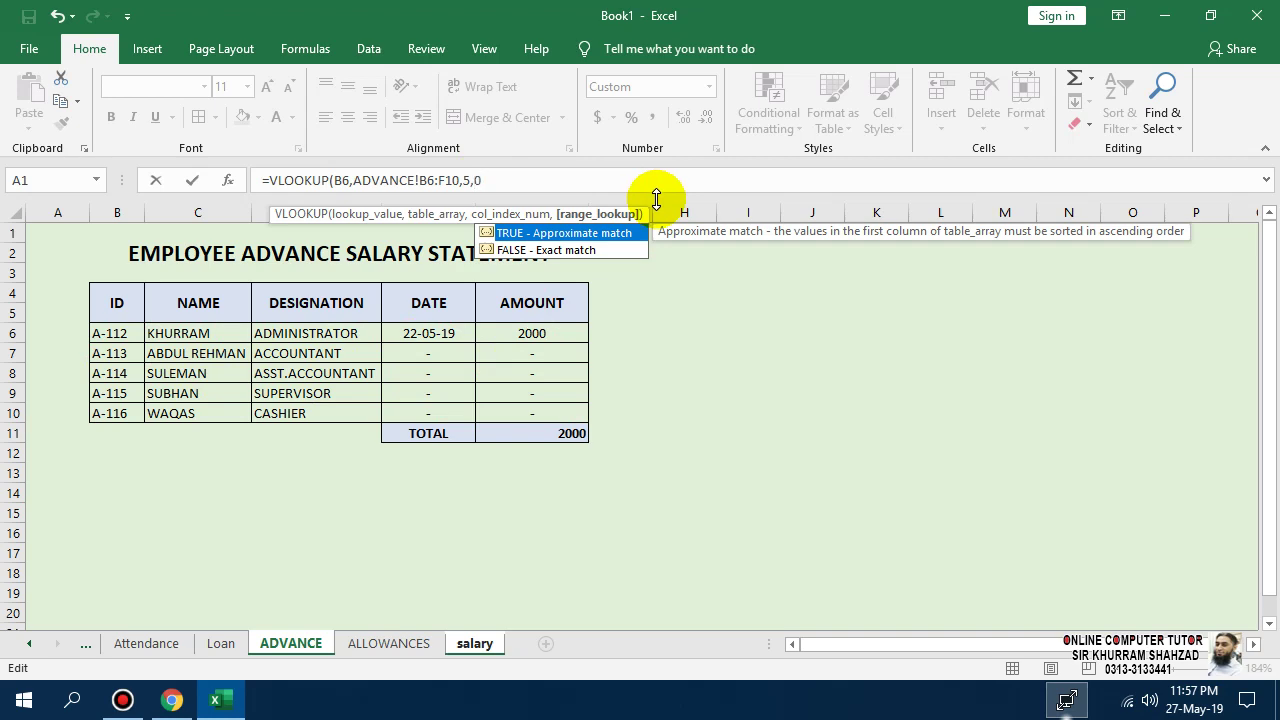
{"action": "type", "text": ")"}
{"action": "key", "text": "Return"}
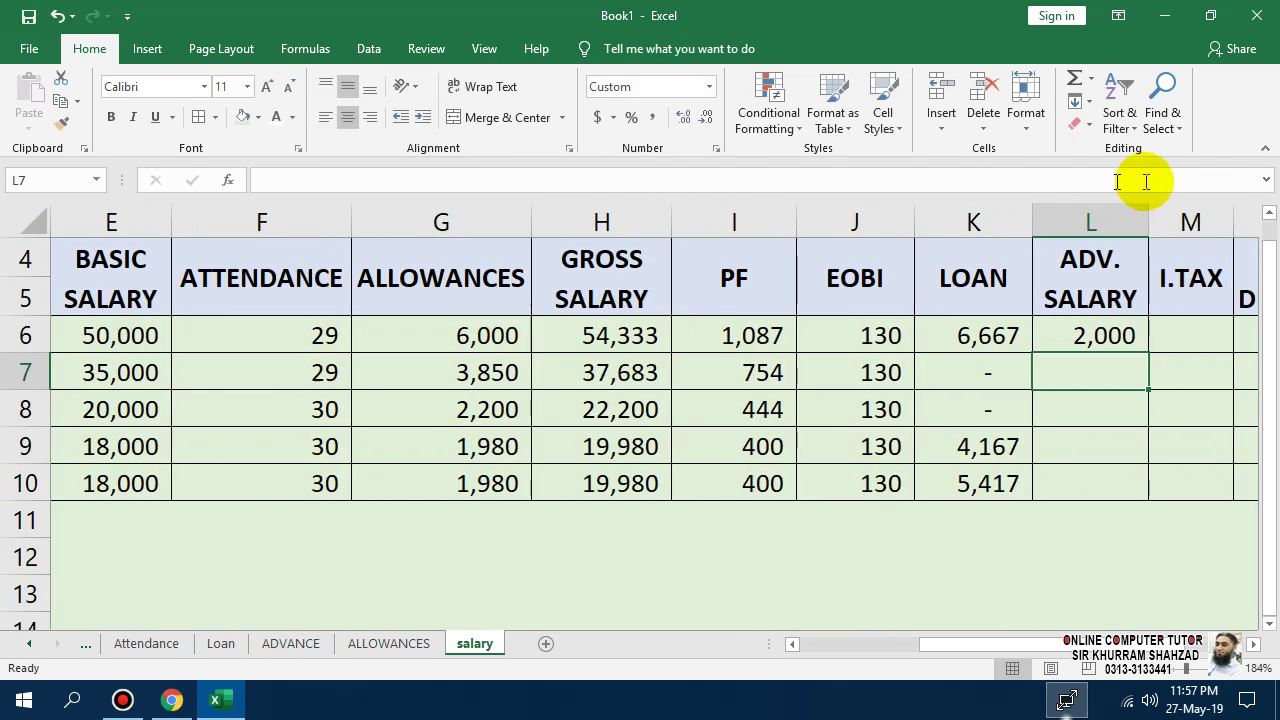
- Fill the advance salary lookup formula from L6 down to L10
{"action": "left_click", "coordinate": [1126, 336]}
{"action": "left_click_drag", "start_coordinate": [1148, 354], "coordinate": [1129, 490]}
{"action": "left_click_drag", "start_coordinate": [1058, 644], "coordinate": [1068, 646]}
{"action": "left_click_drag", "start_coordinate": [1188, 630], "coordinate": [1266, 634]}
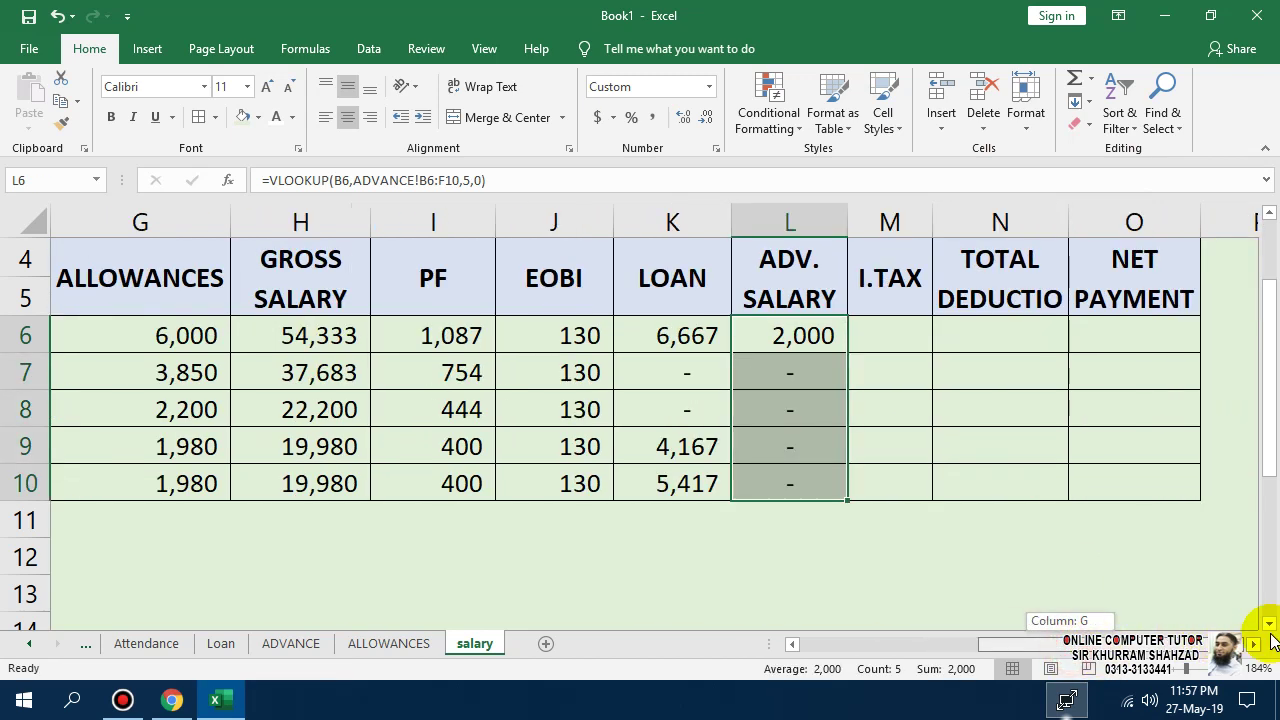
- Enter 450000 as a temporary figure in the blank cell J12 below the EOBI column
{"action": "left_click", "coordinate": [532, 543]}
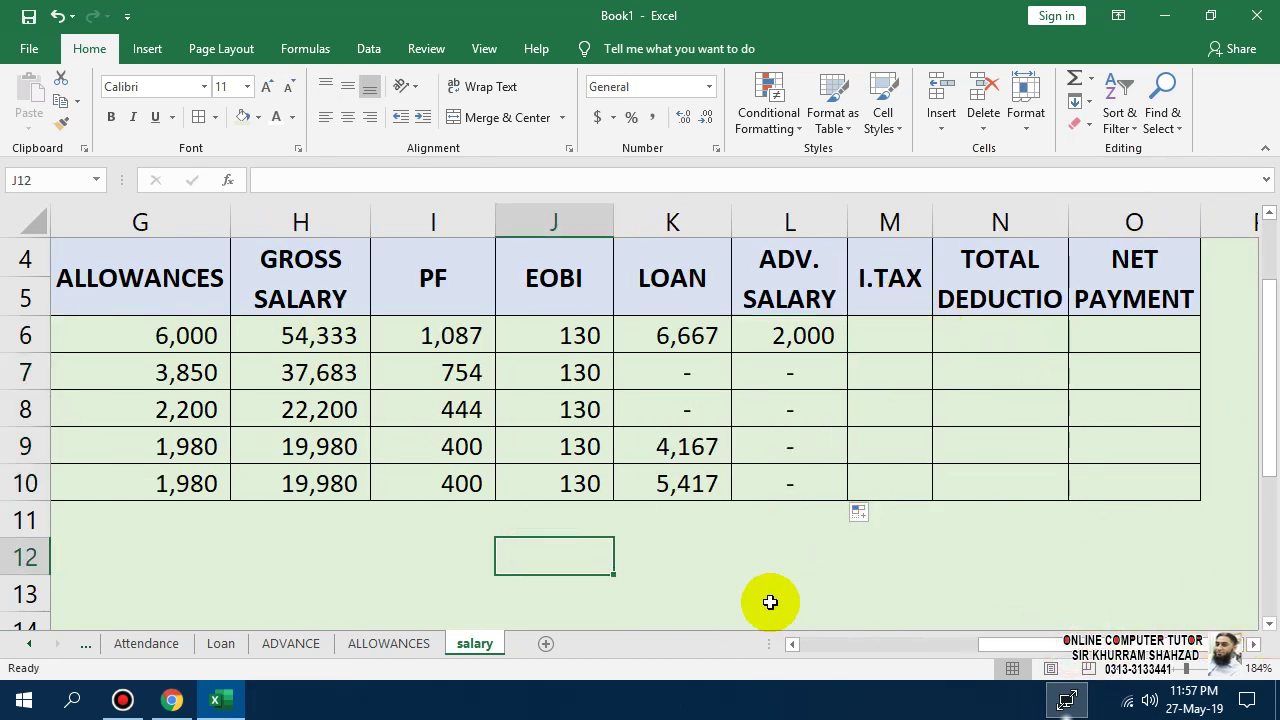
{"action": "type", "text": "45000"}
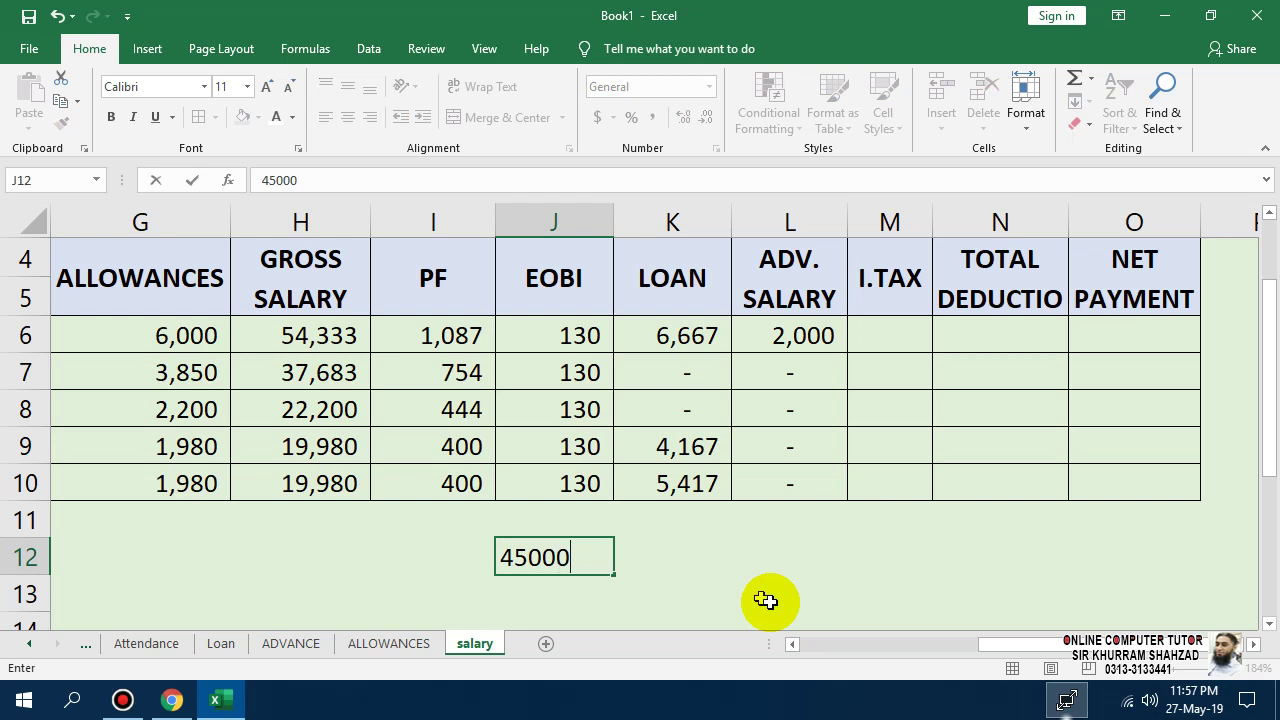
{"action": "key", "text": "Return"}
{"action": "key", "text": "Up"}
{"action": "key", "text": "F2"}
{"action": "type", "text": "0"}
{"action": "key", "text": "Return"}
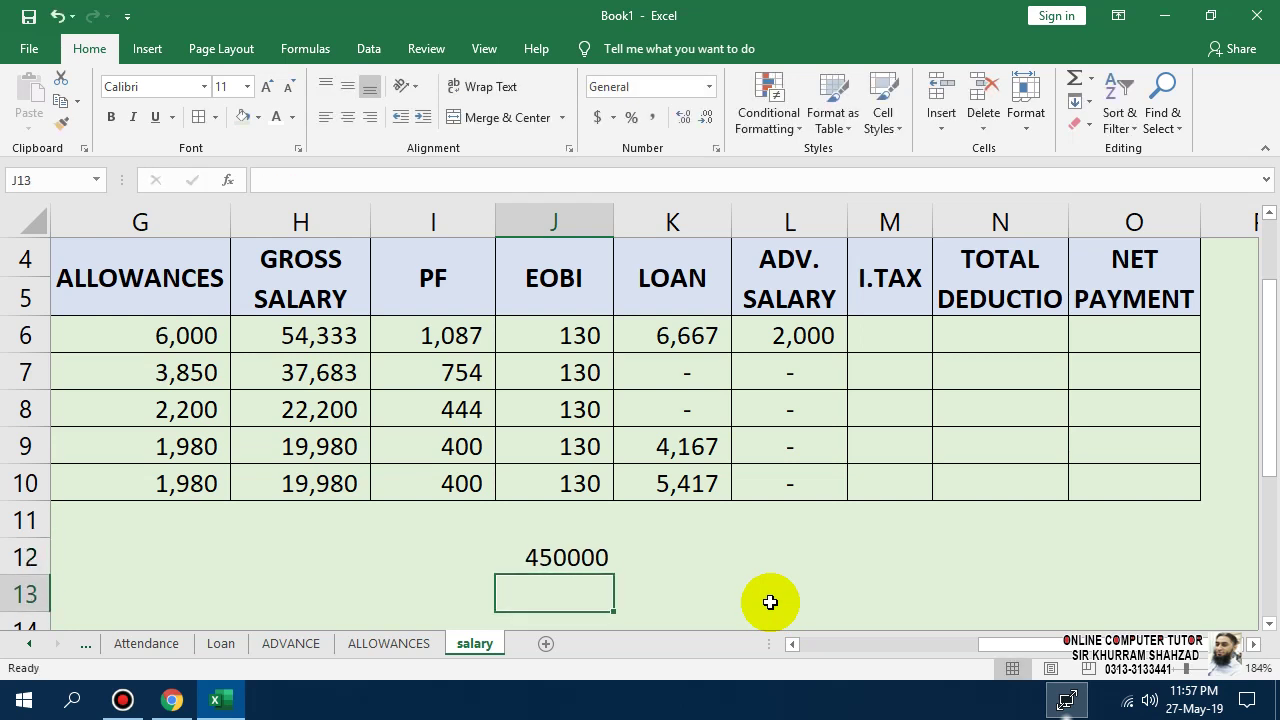
{"action": "key", "text": "Up"}
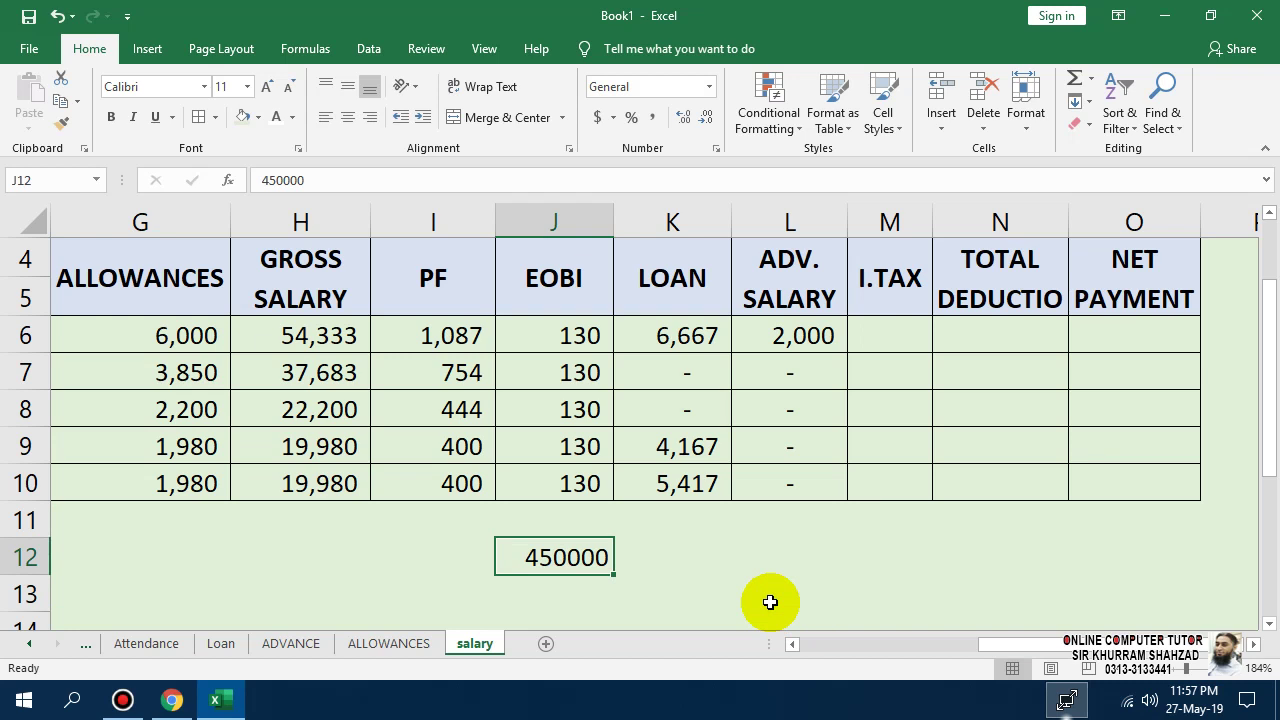
{"action": "key", "text": "Right"}
{"action": "key", "text": "Right"}
{"action": "key", "text": "Up"}
{"action": "key", "text": "Up"}
{"action": "key", "text": "Up"}
{"action": "key", "text": "Up"}
{"action": "key", "text": "Up"}
{"action": "key", "text": "Up"}
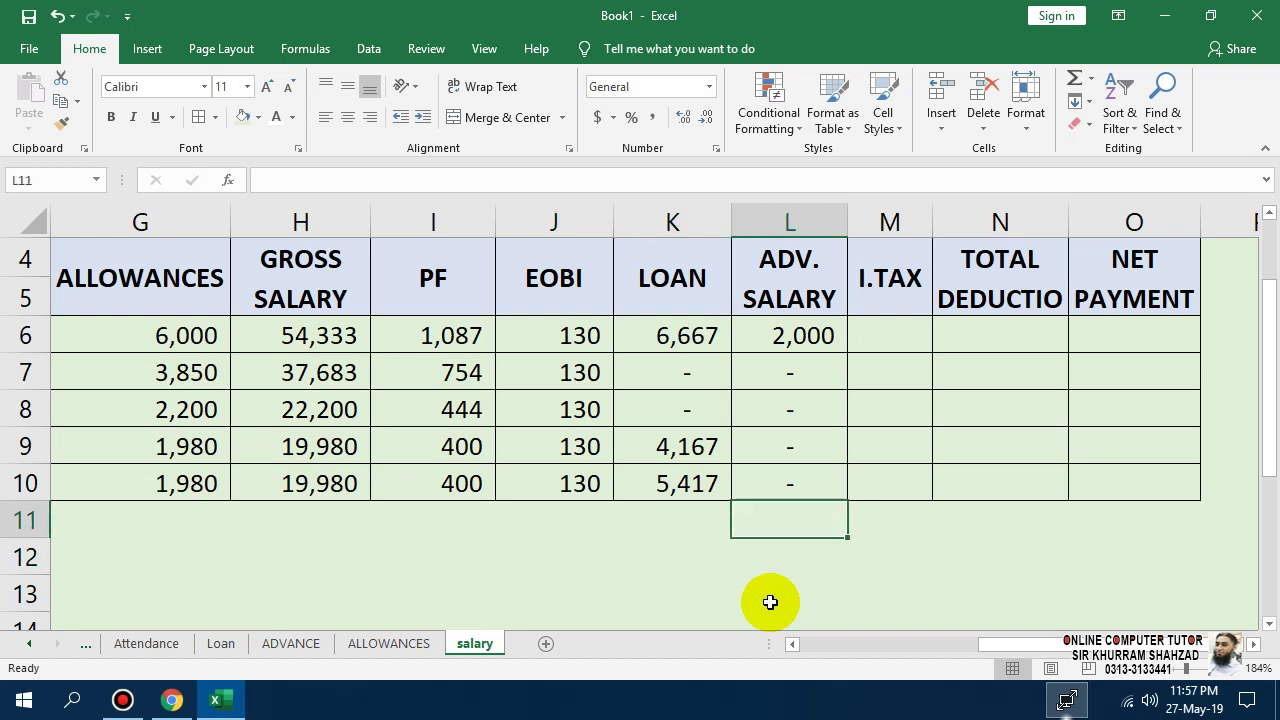
{"action": "key", "text": "Right"}
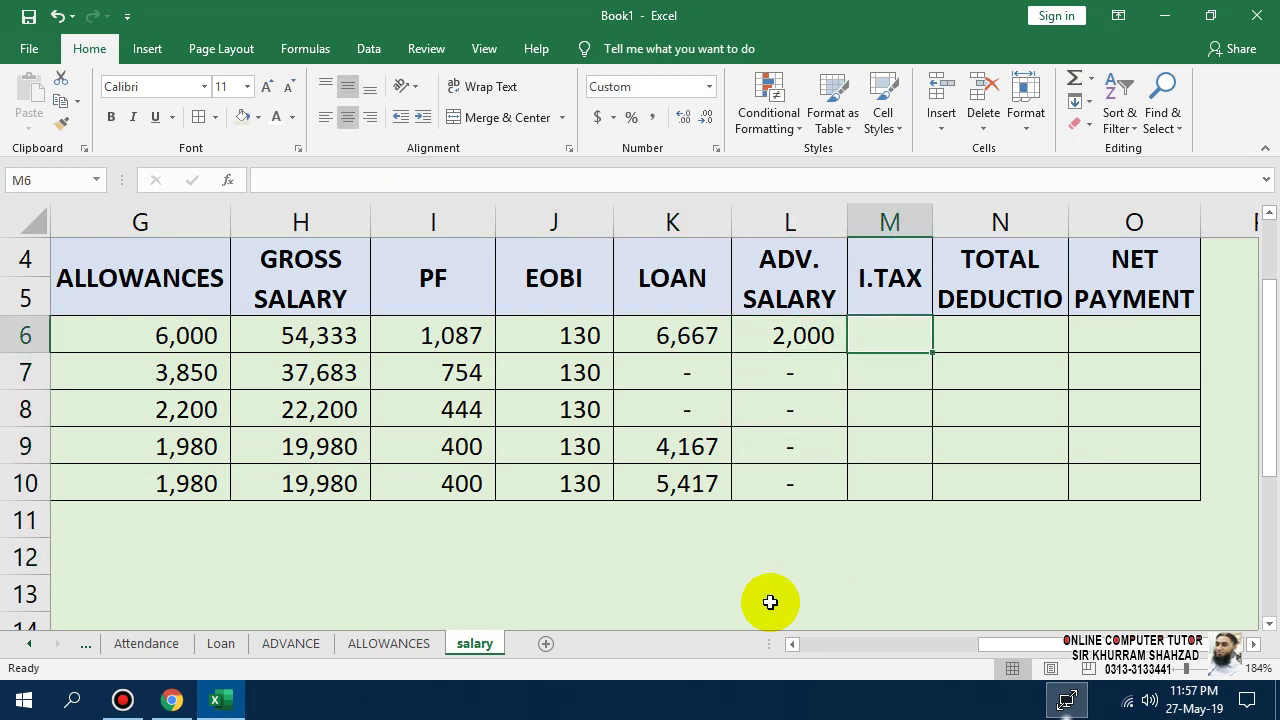
{"action": "type", "text": "=IF("}
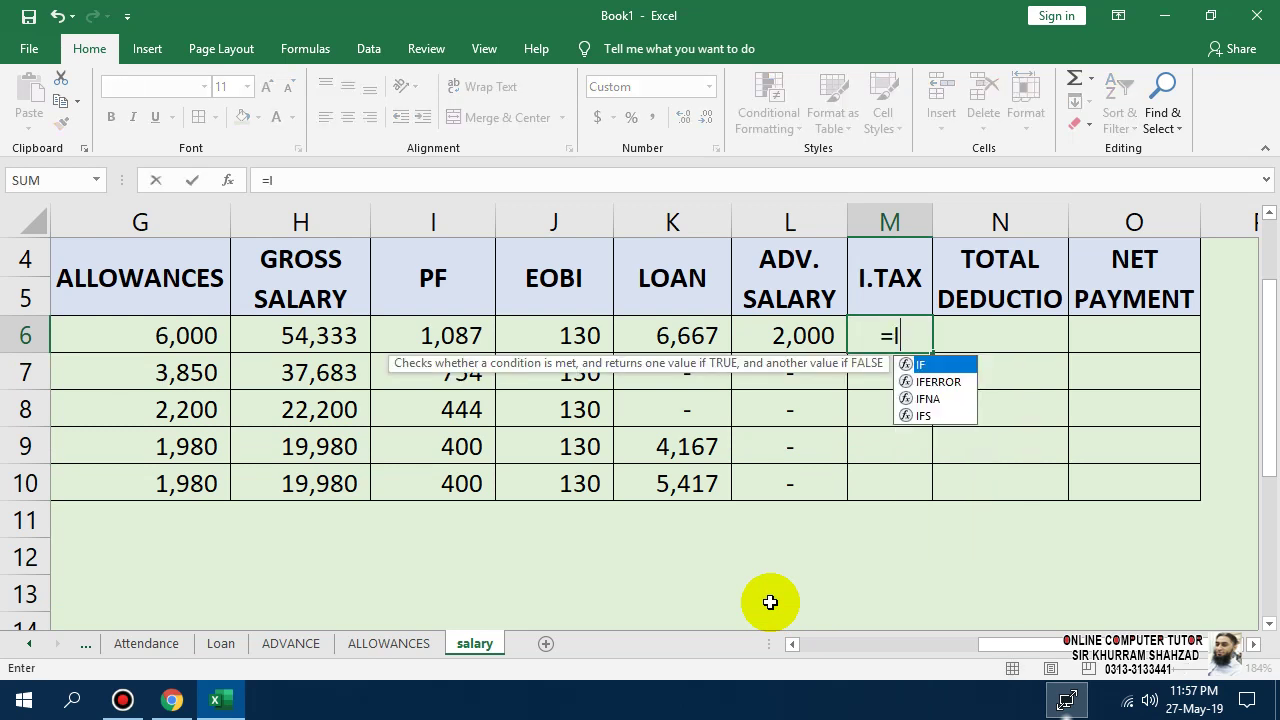
{"action": "left_click", "coordinate": [306, 336]}
{"action": "type", "text": ">=37500"}
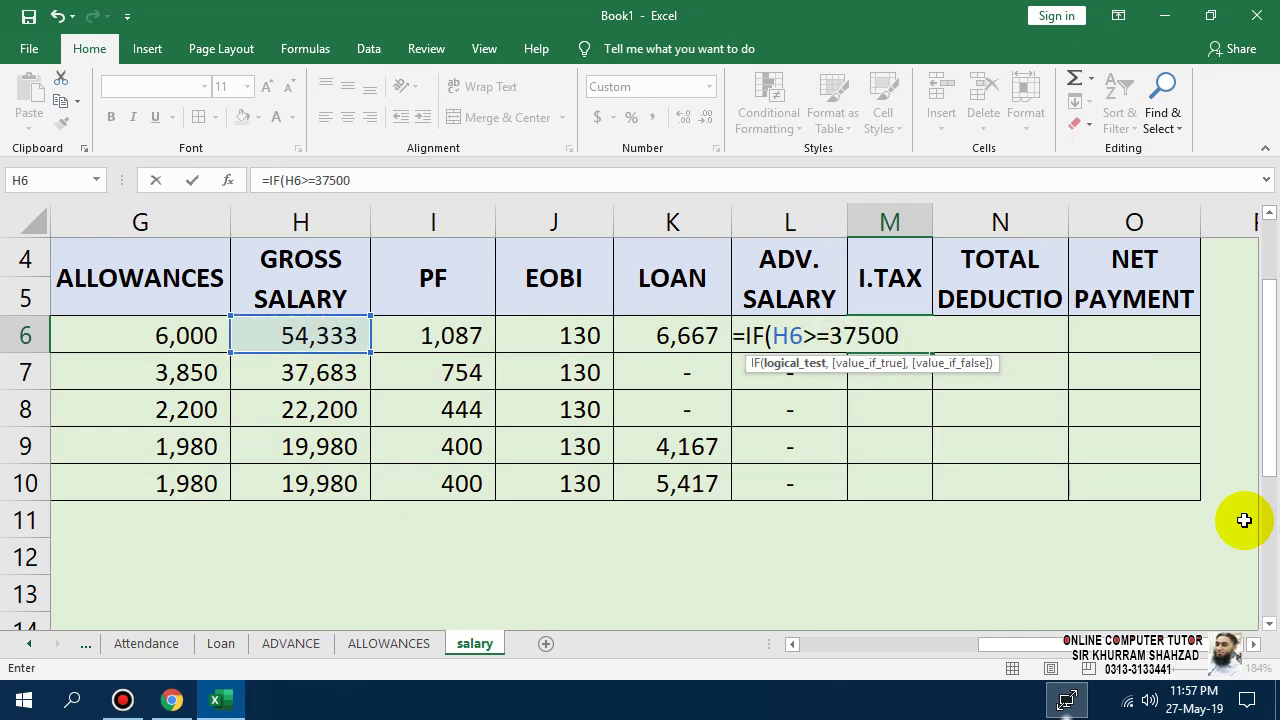
{"action": "key", "text": "Escape"}
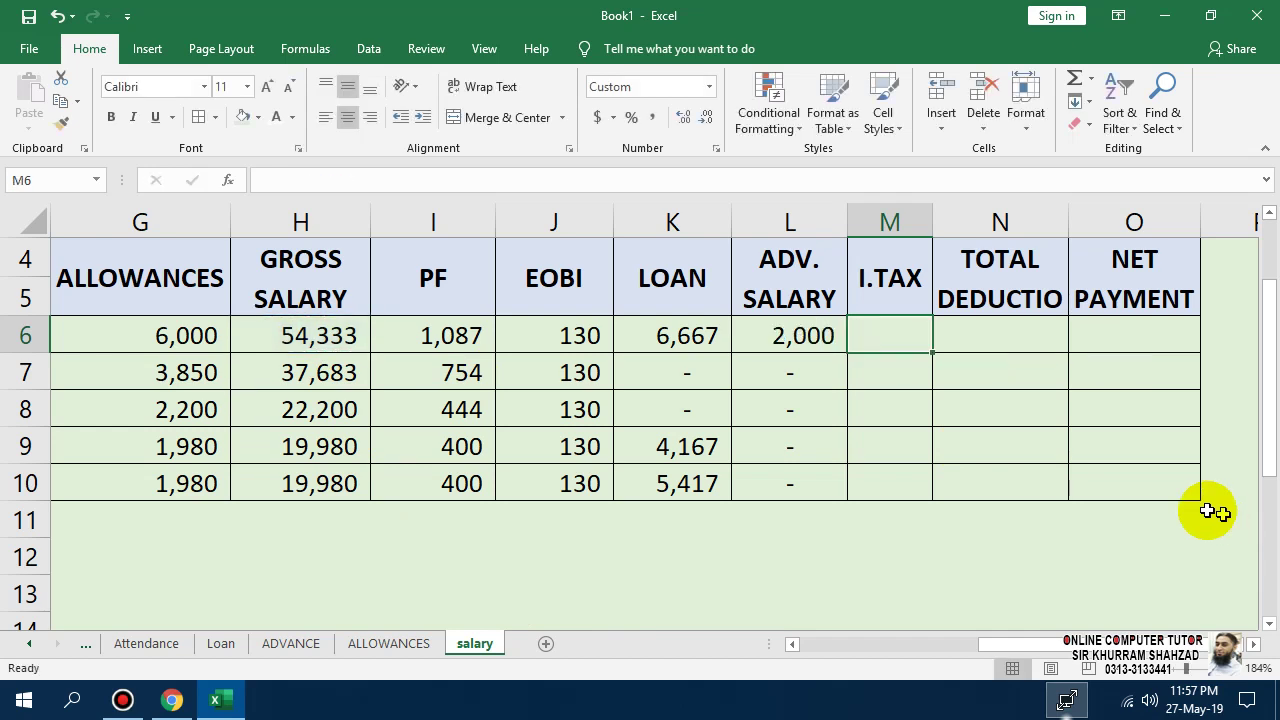
- Calculate 37500*12 in the blank cell J12 below the table and clear the cell again
{"action": "left_click", "coordinate": [604, 568]}
{"action": "type", "text": "=37"}
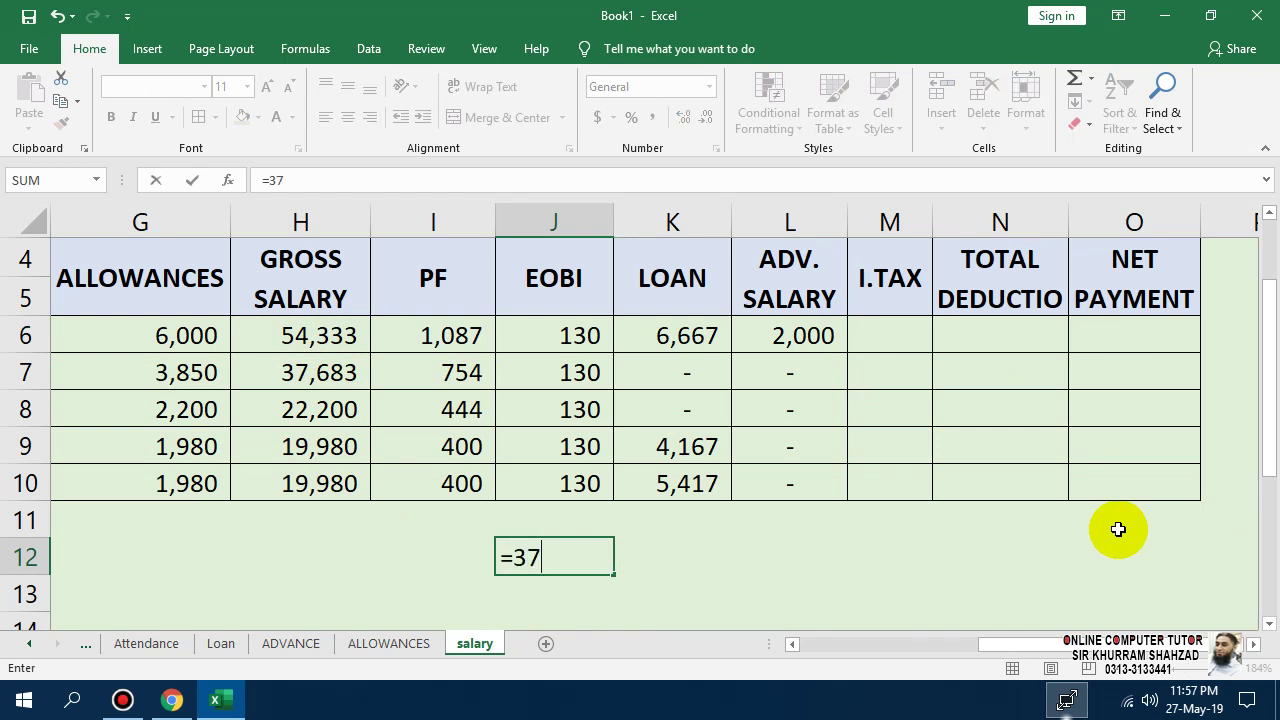
{"action": "type", "text": "500*12"}
{"action": "key", "text": "Return"}
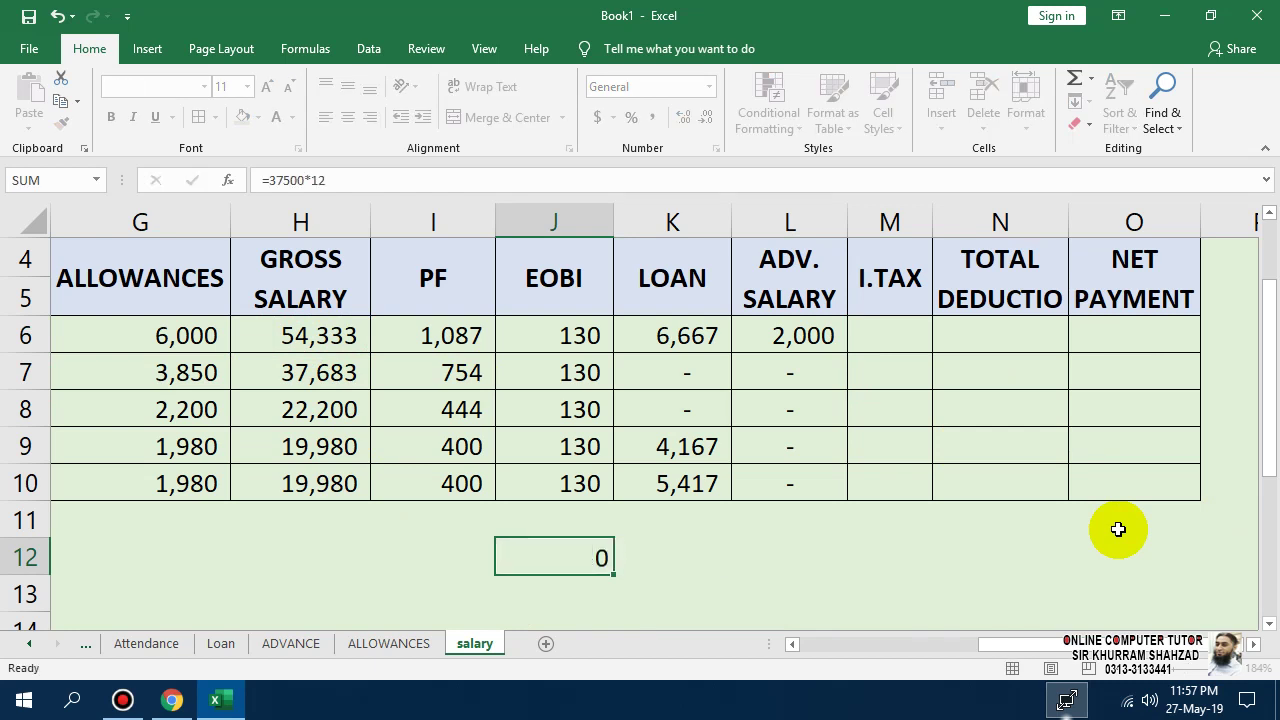
{"action": "left_click", "coordinate": [562, 557]}
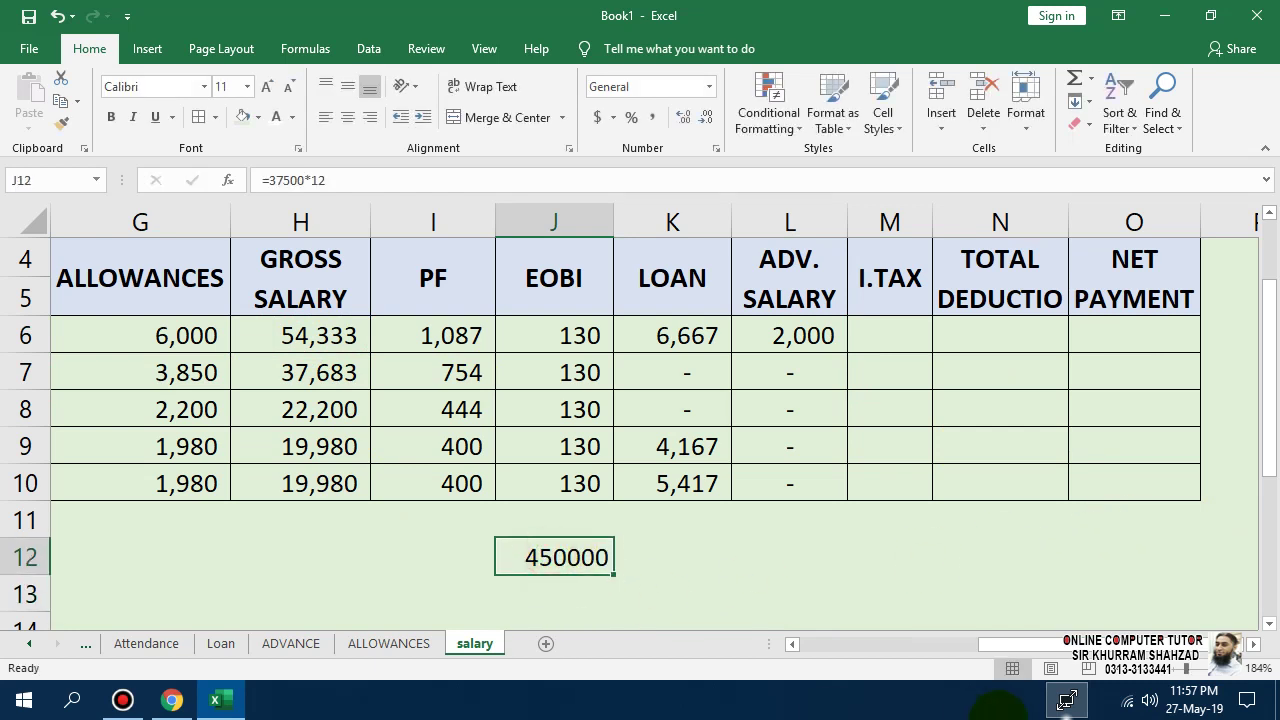
{"action": "key", "text": "Delete"}
- Start an IF formula in M6 of the I.TAX column testing whether the gross salary H6 is at least 37500
{"action": "left_click", "coordinate": [880, 334]}
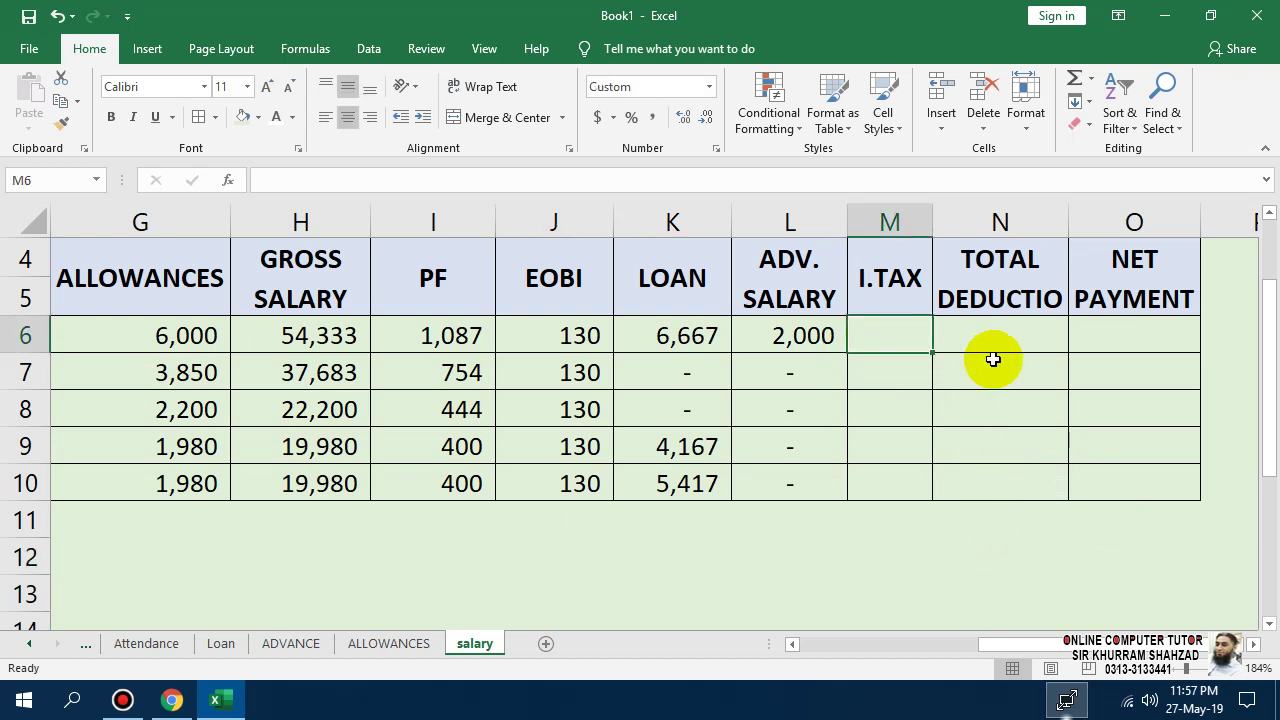
{"action": "type", "text": "="}
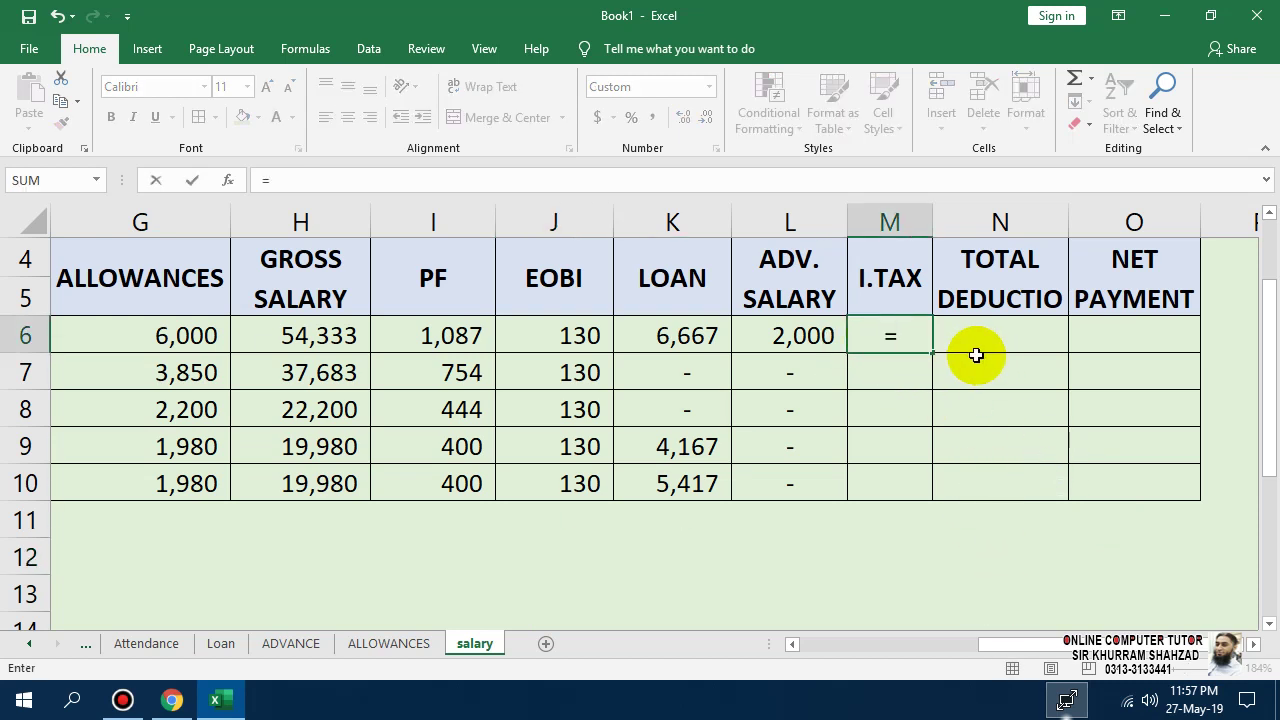
{"action": "type", "text": "IF("}
{"action": "key", "text": "Left"}
{"action": "key", "text": "Left"}
{"action": "key", "text": "Left"}
{"action": "key", "text": "Left"}
{"action": "key", "text": "Left"}
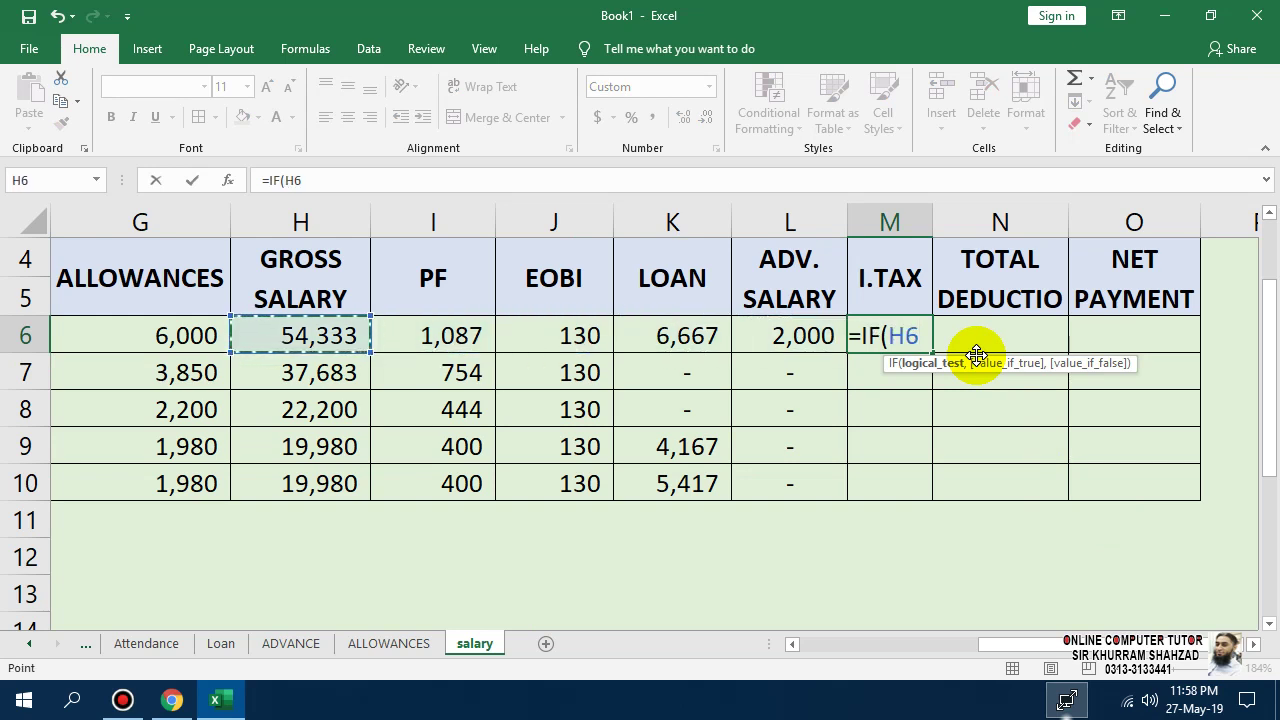
{"action": "type", "text": ">"}
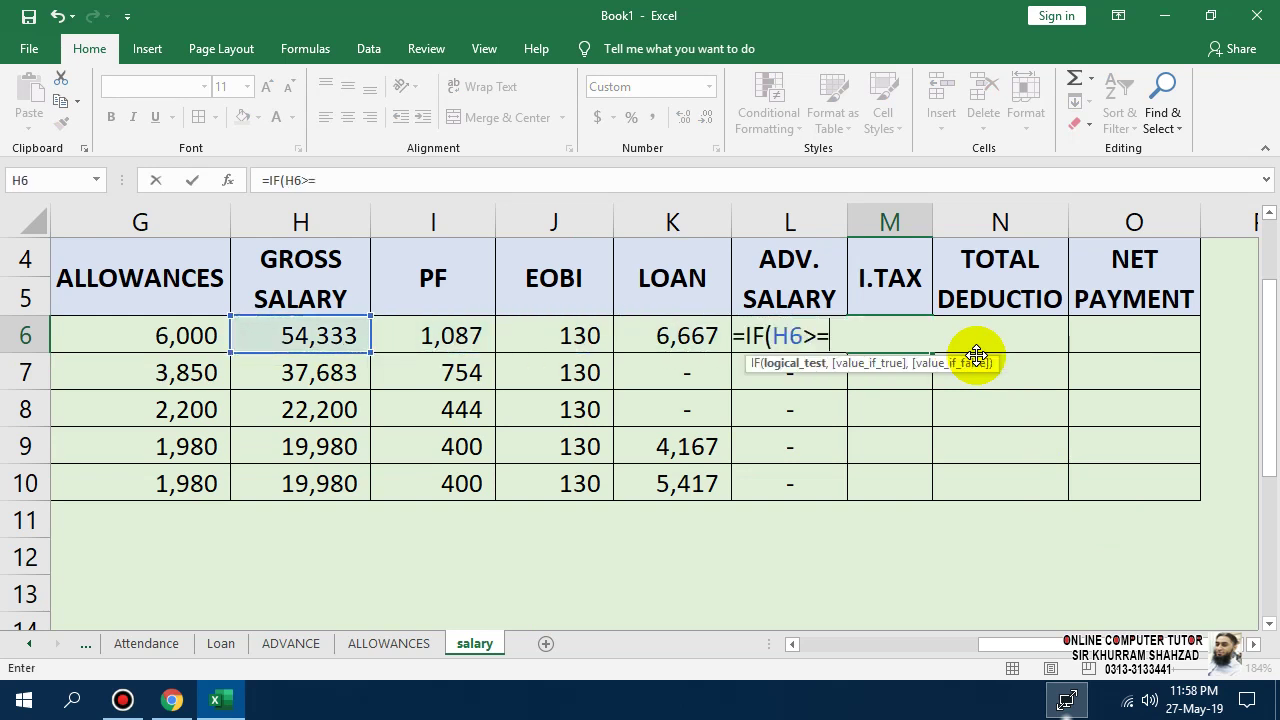
{"action": "type", "text": "=37500"}
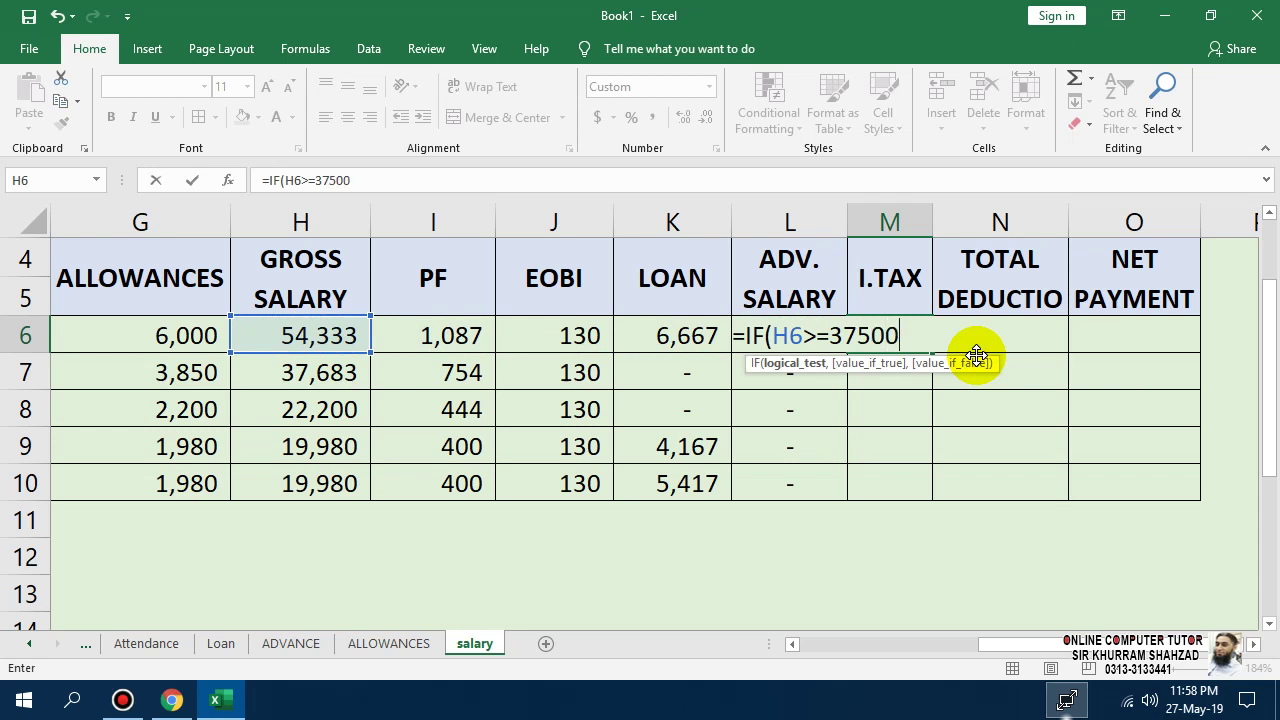
{"action": "type", "text": ","}
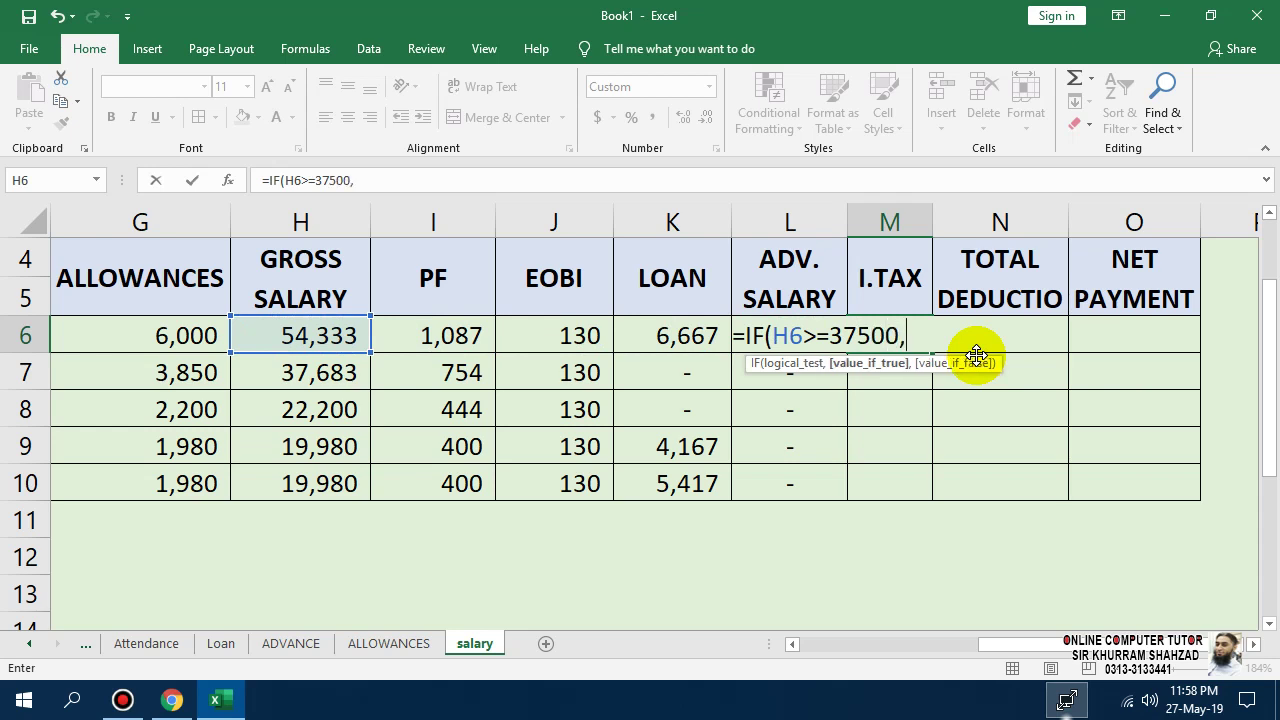
- Complete the M6 tax formula with H6*1% if true and H6*0% if false, and fill it down to M10
{"action": "left_click", "coordinate": [355, 336]}
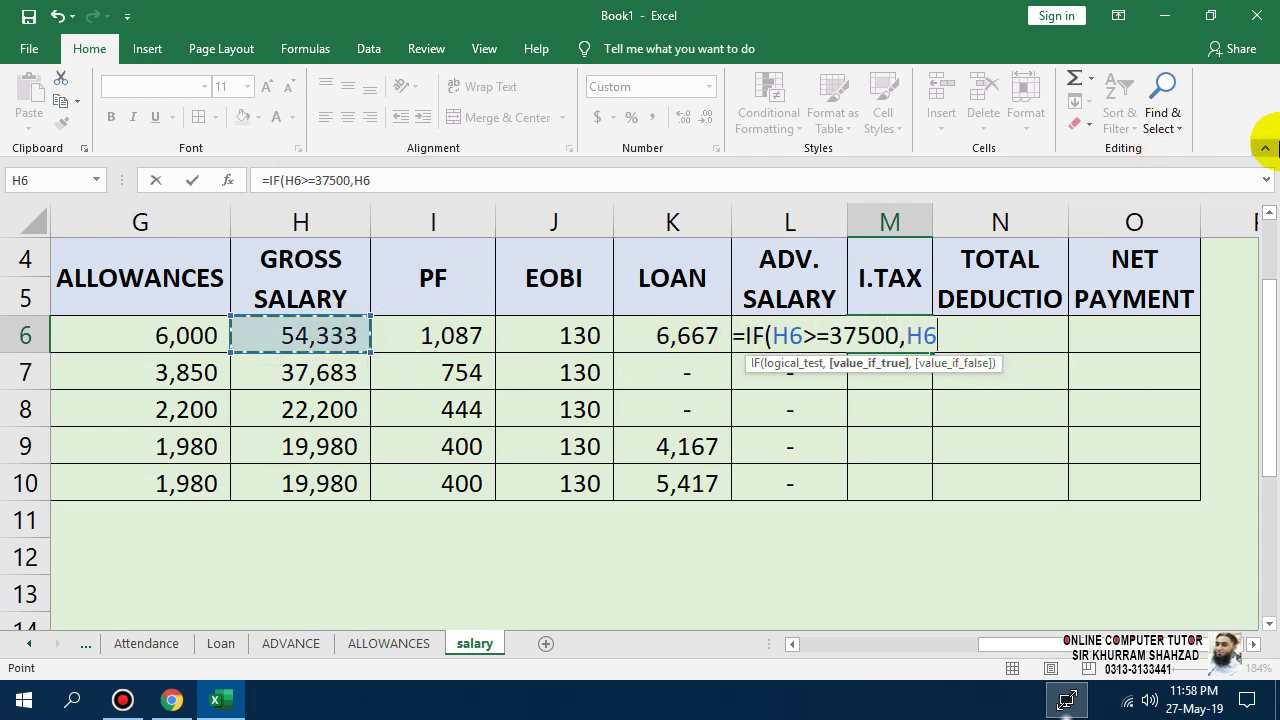
{"action": "type", "text": "*"}
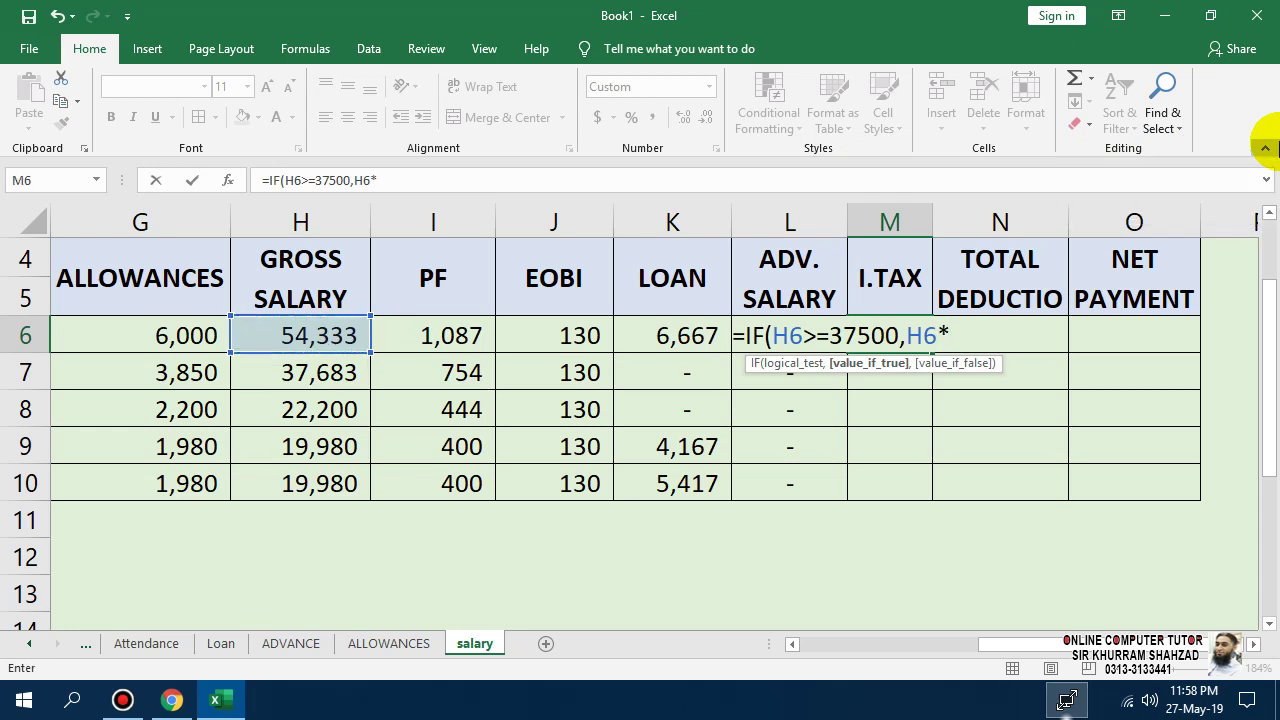
{"action": "type", "text": "1%,"}
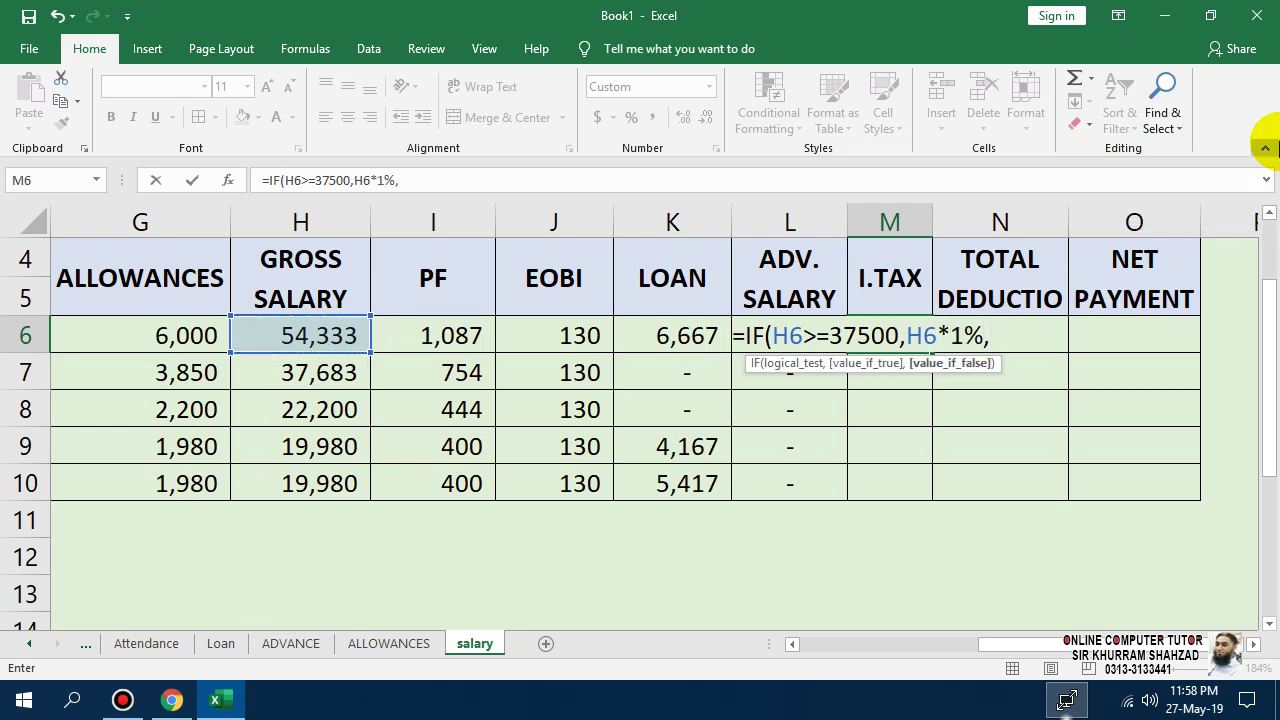
{"action": "left_click", "coordinate": [325, 340]}
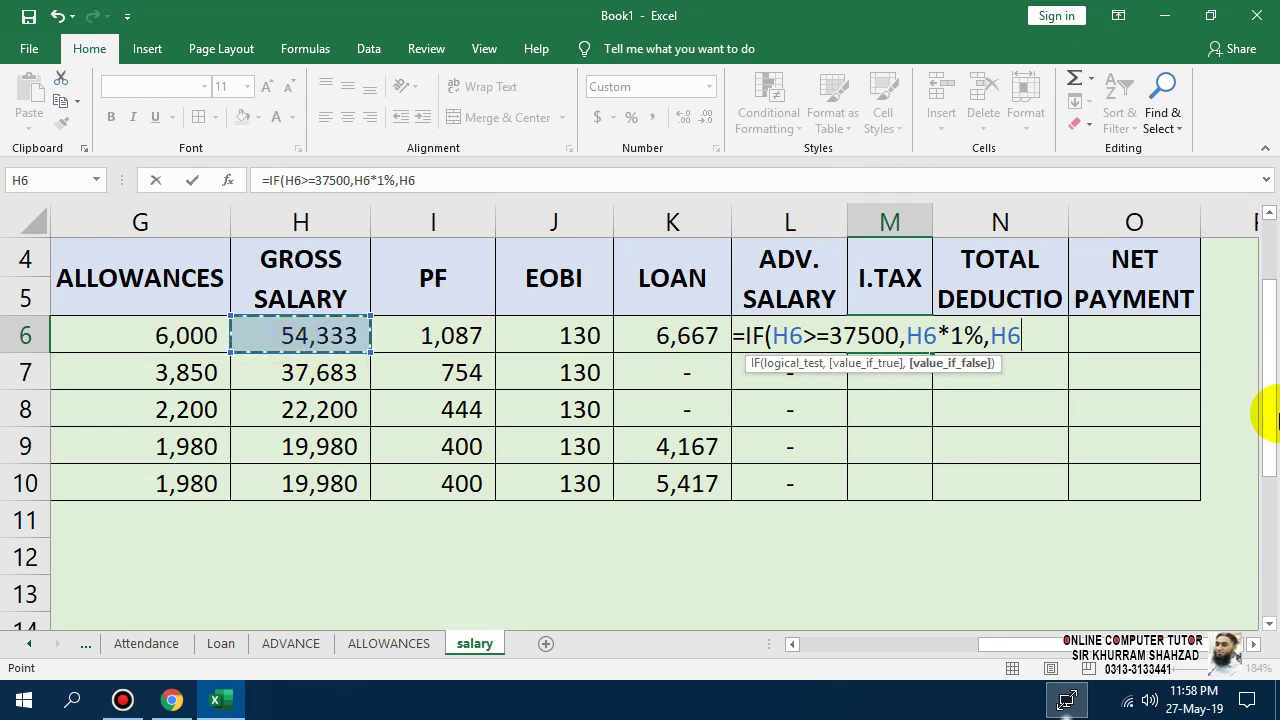
{"action": "type", "text": "*0"}
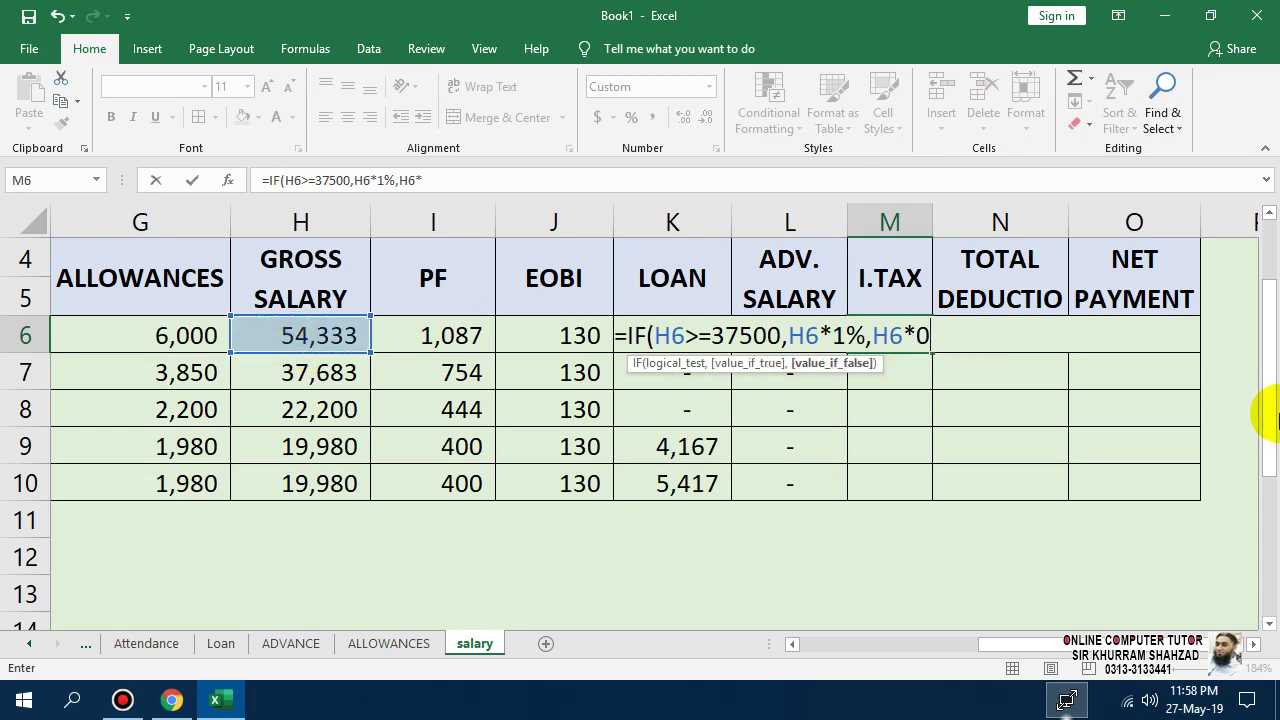
{"action": "type", "text": "%)"}
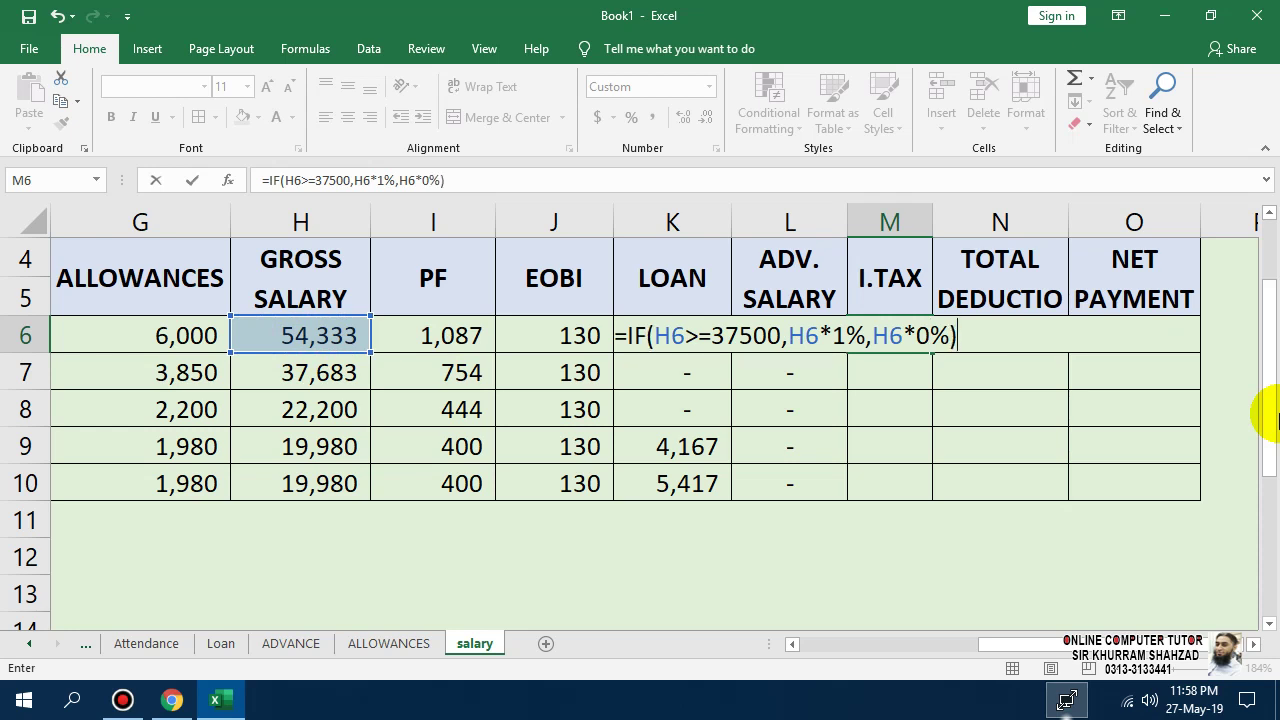
{"action": "key", "text": "Return"}
{"action": "left_click", "coordinate": [905, 335]}
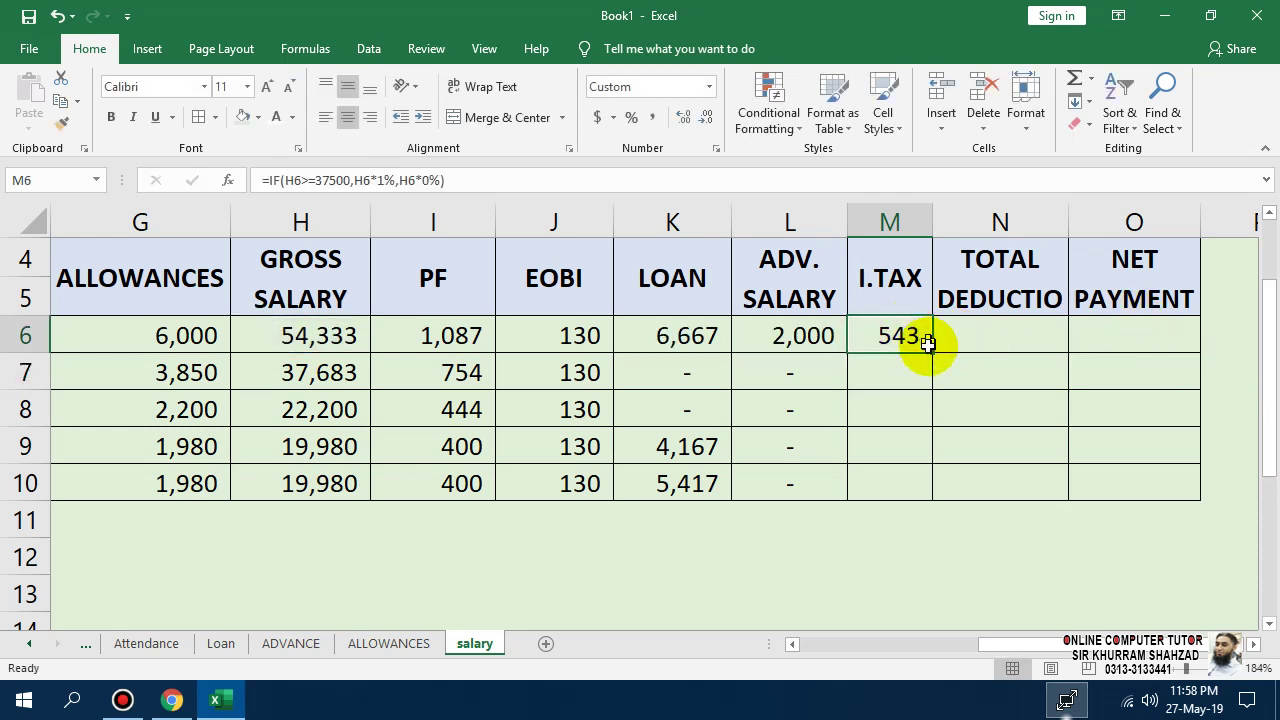
{"action": "left_click_drag", "start_coordinate": [935, 351], "coordinate": [943, 505]}
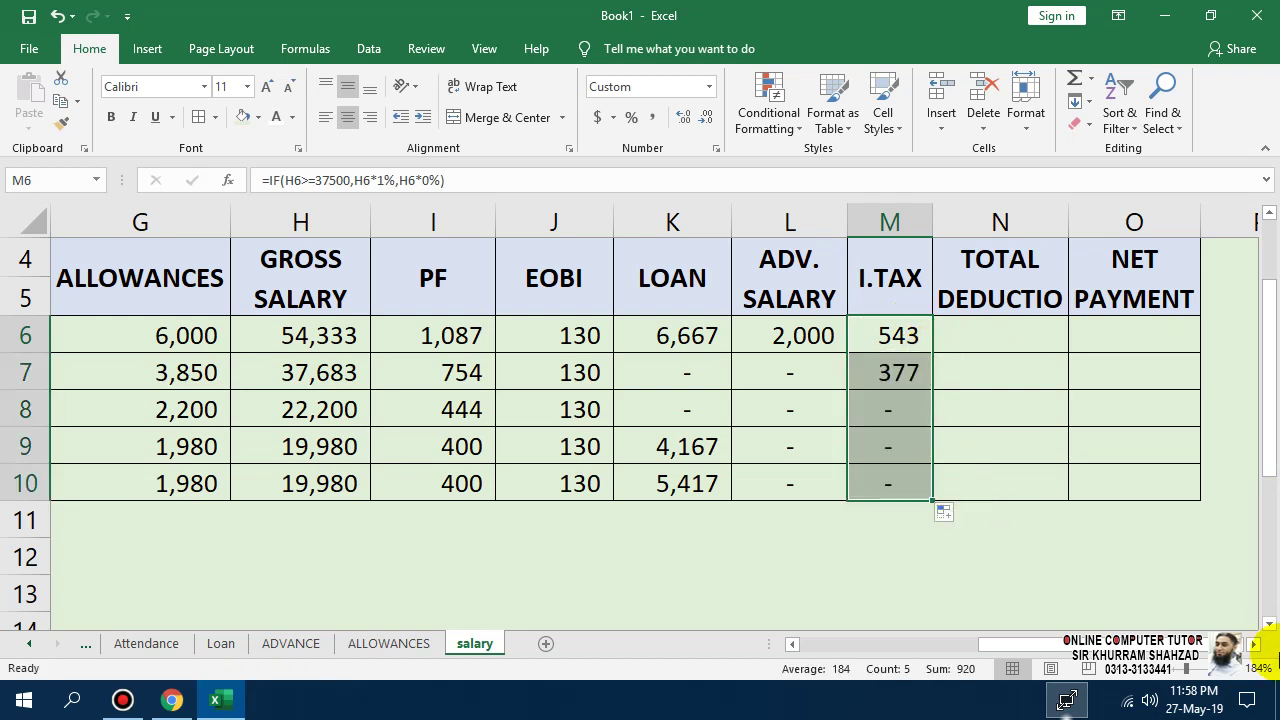
- Widen column N until the full TOTAL DEDUCTION heading fits in its cell
{"action": "left_click_drag", "start_coordinate": [1069, 220], "coordinate": [1083, 222]}
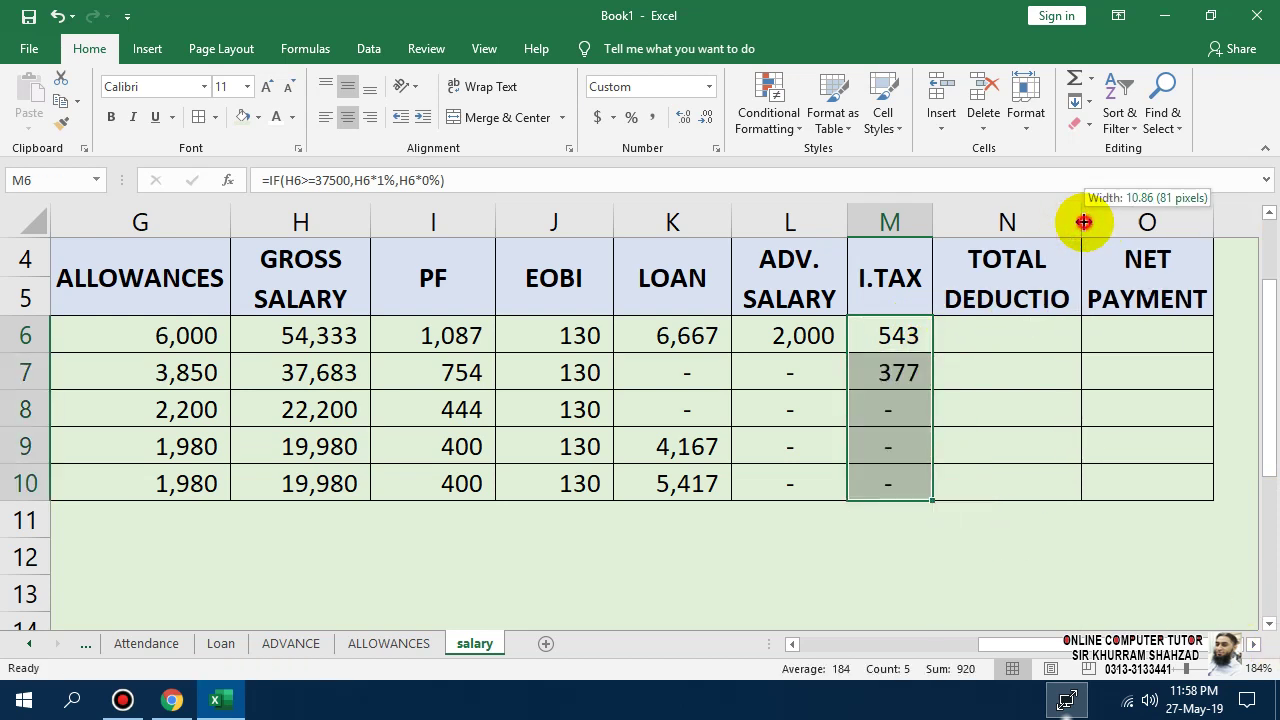
{"action": "left_click", "coordinate": [1066, 294]}
{"action": "left_click", "coordinate": [1069, 214]}
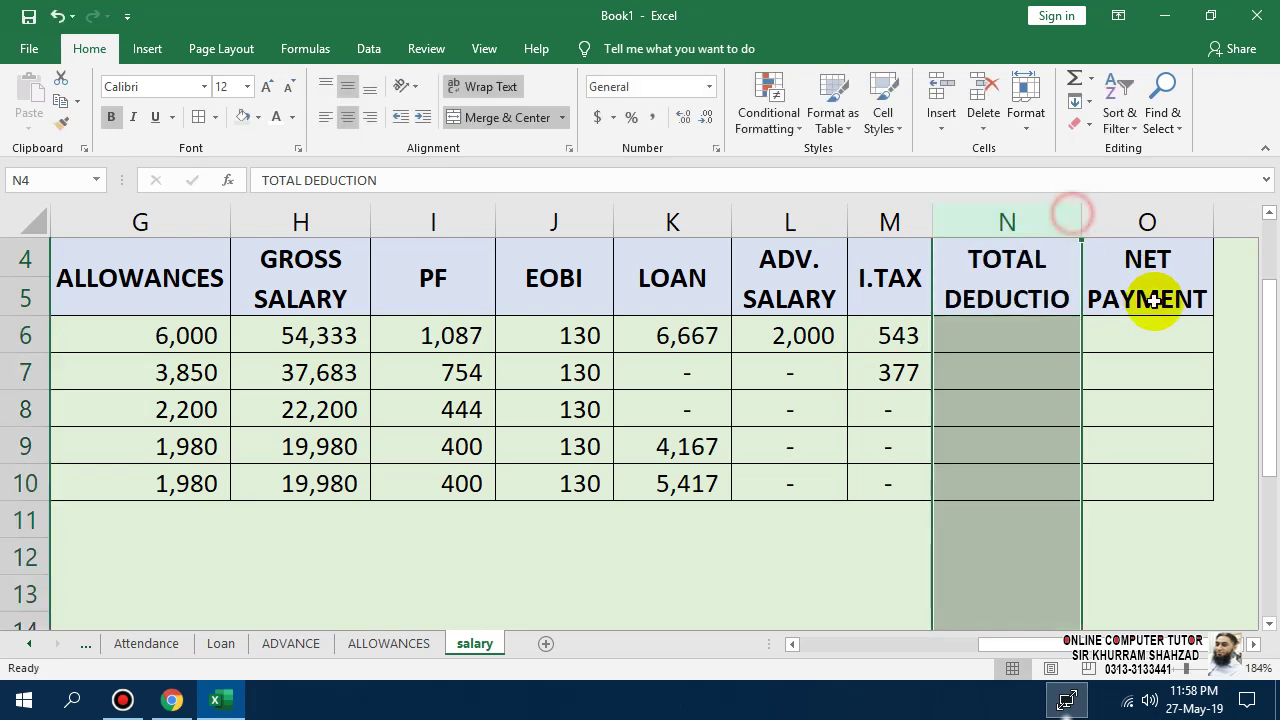
{"action": "left_click", "coordinate": [1150, 295]}
{"action": "left_click_drag", "start_coordinate": [1084, 222], "coordinate": [1098, 229]}
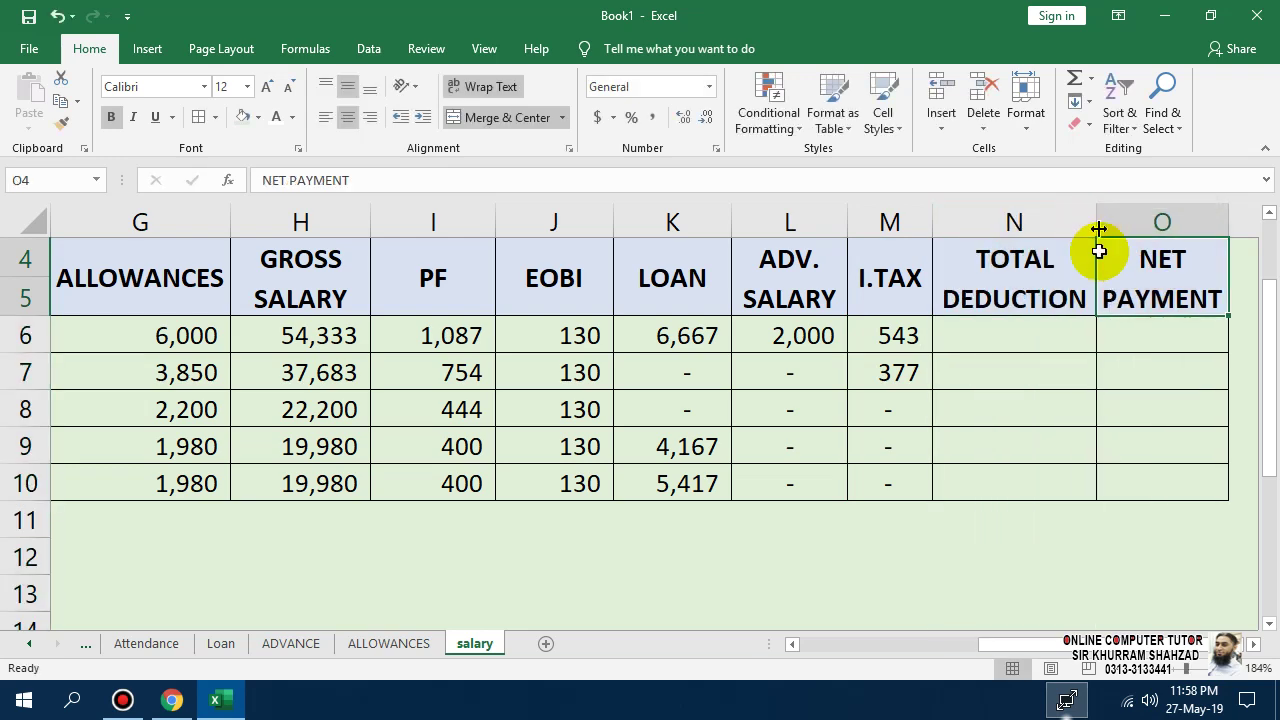
- Total the deductions in N6 with =SUM(I6:M6) and fill the formula down to N10
{"action": "left_click", "coordinate": [1066, 329]}
{"action": "type", "text": "=S"}
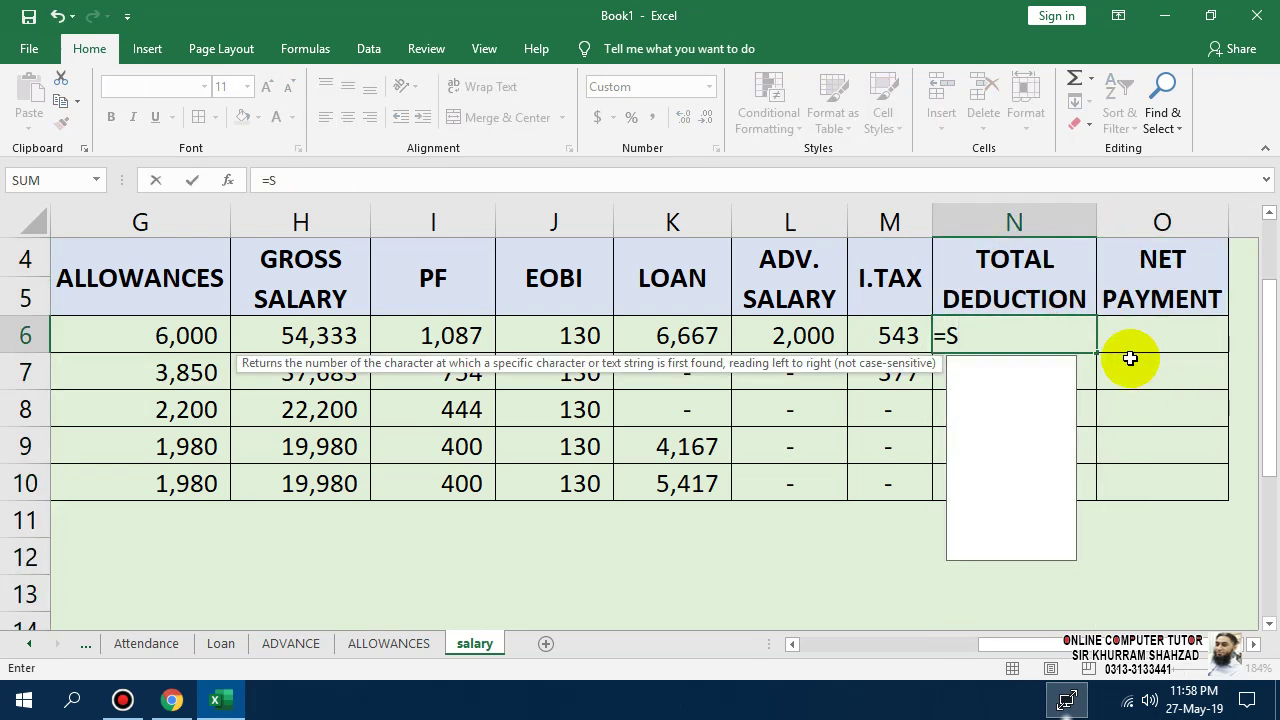
{"action": "type", "text": "UM("}
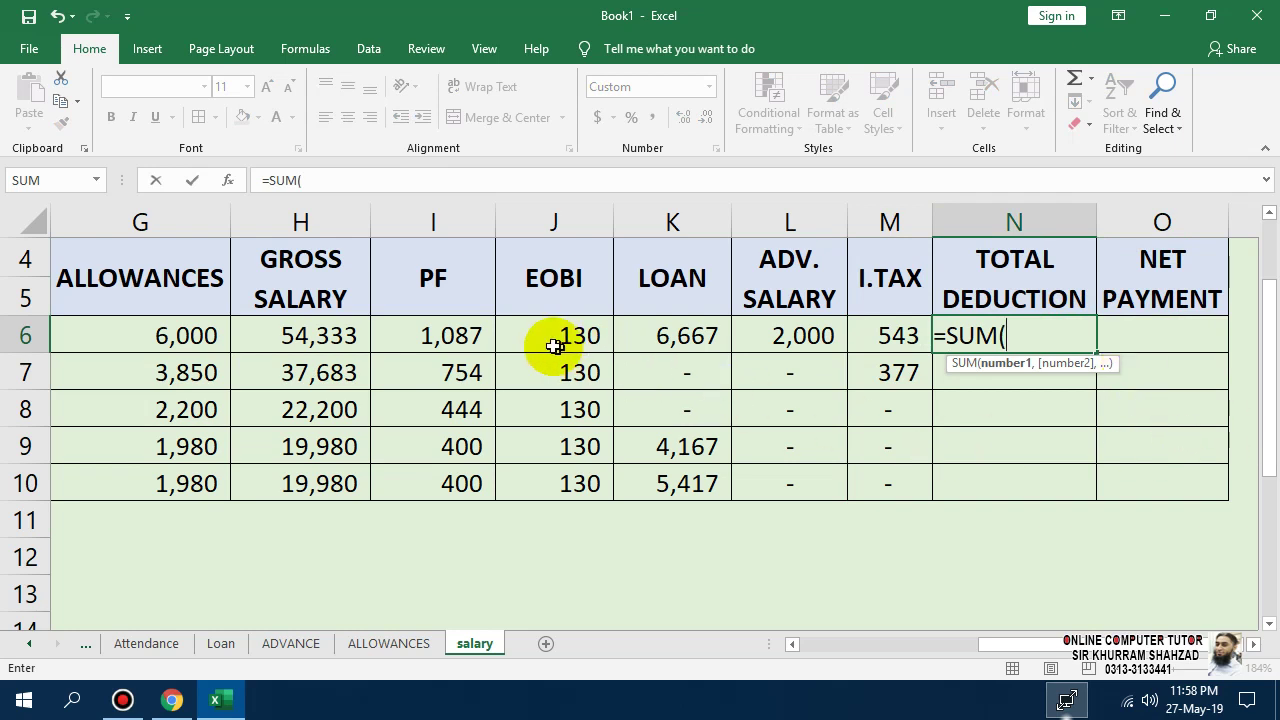
{"action": "left_click_drag", "start_coordinate": [430, 333], "coordinate": [871, 337]}
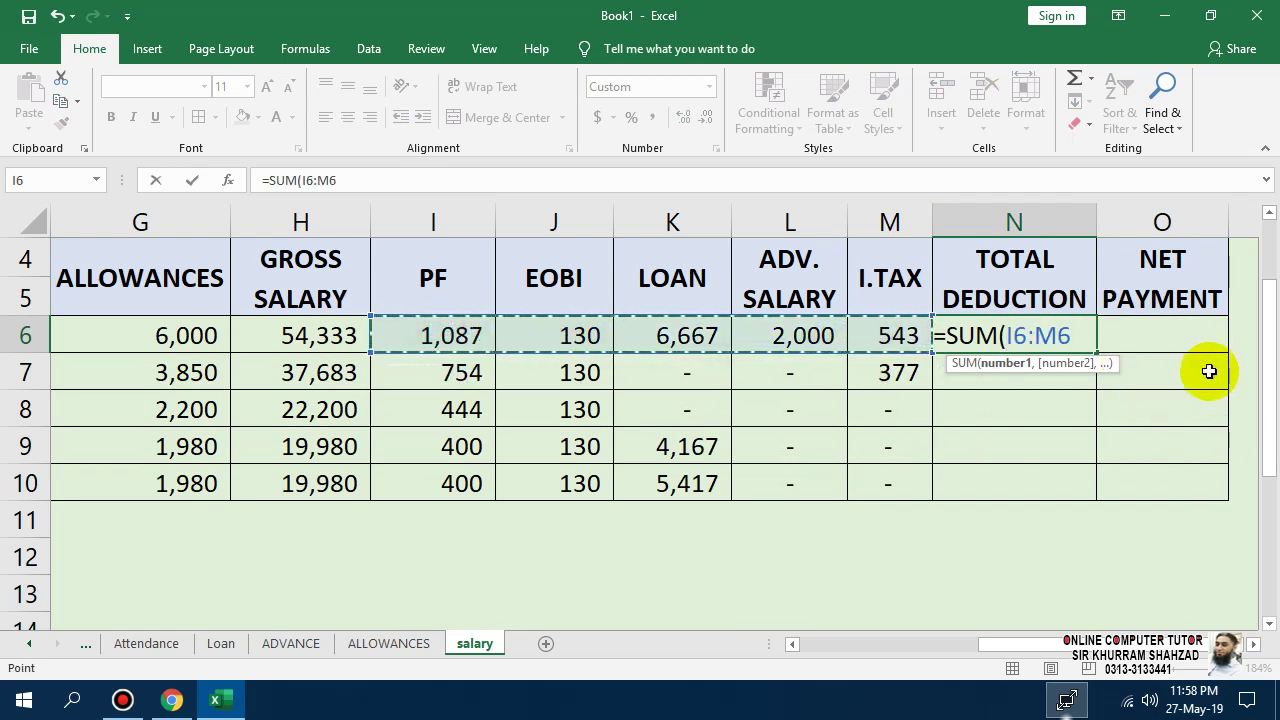
{"action": "type", "text": ")"}
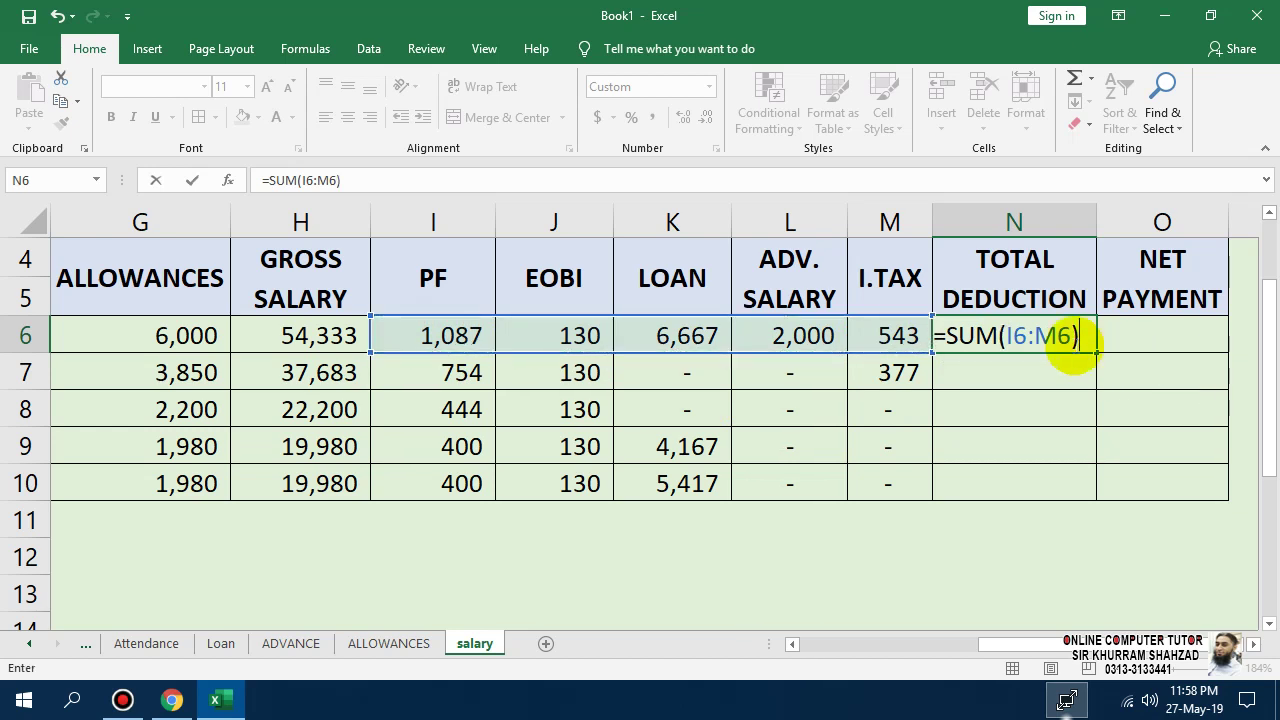
{"action": "key", "text": "Return"}
{"action": "left_click", "coordinate": [1086, 342]}
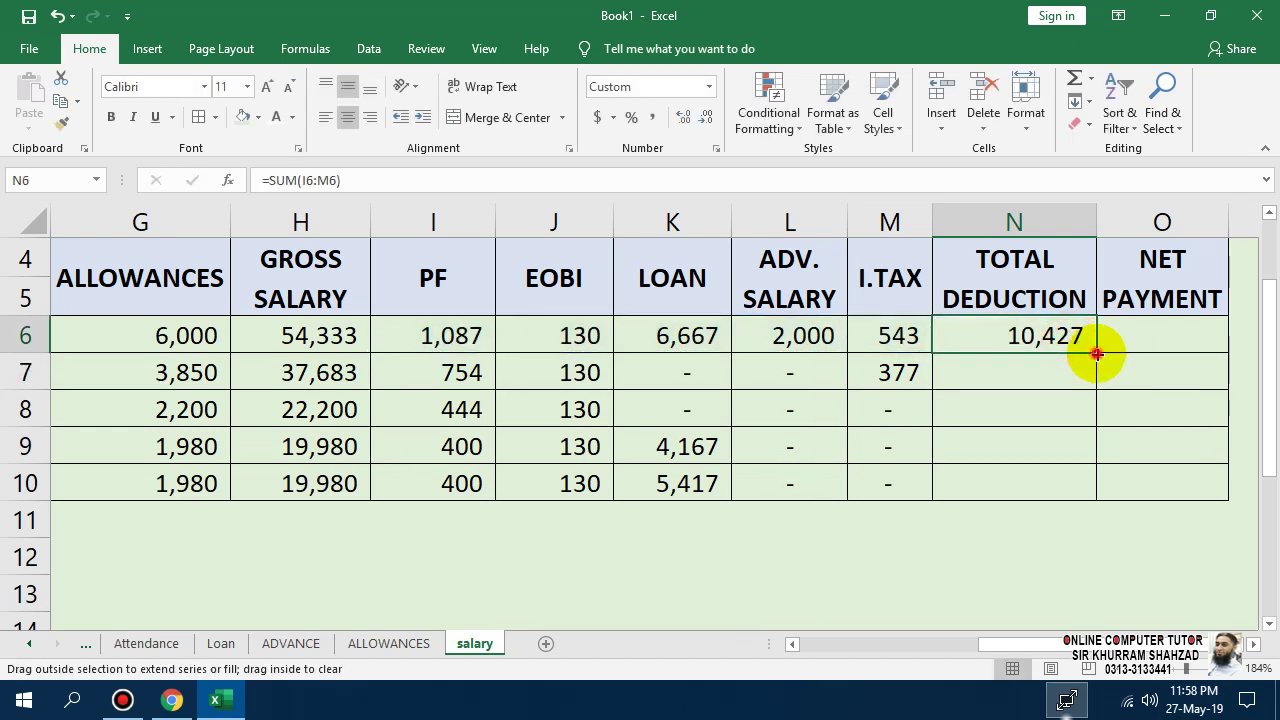
{"action": "left_click_drag", "start_coordinate": [1097, 353], "coordinate": [1086, 500]}
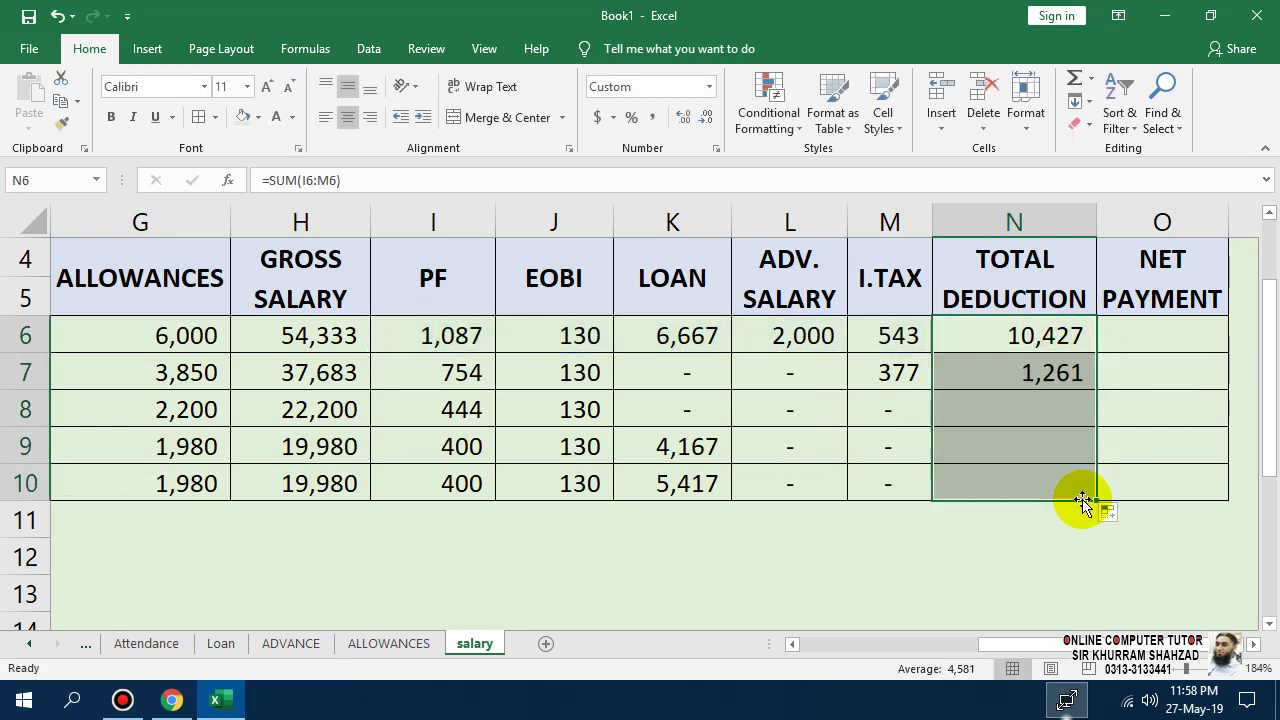
- Calculate the net payment in O6 with =H6-N6 and fill the formula down to O10
{"action": "left_click", "coordinate": [1105, 344]}
{"action": "type", "text": "="}
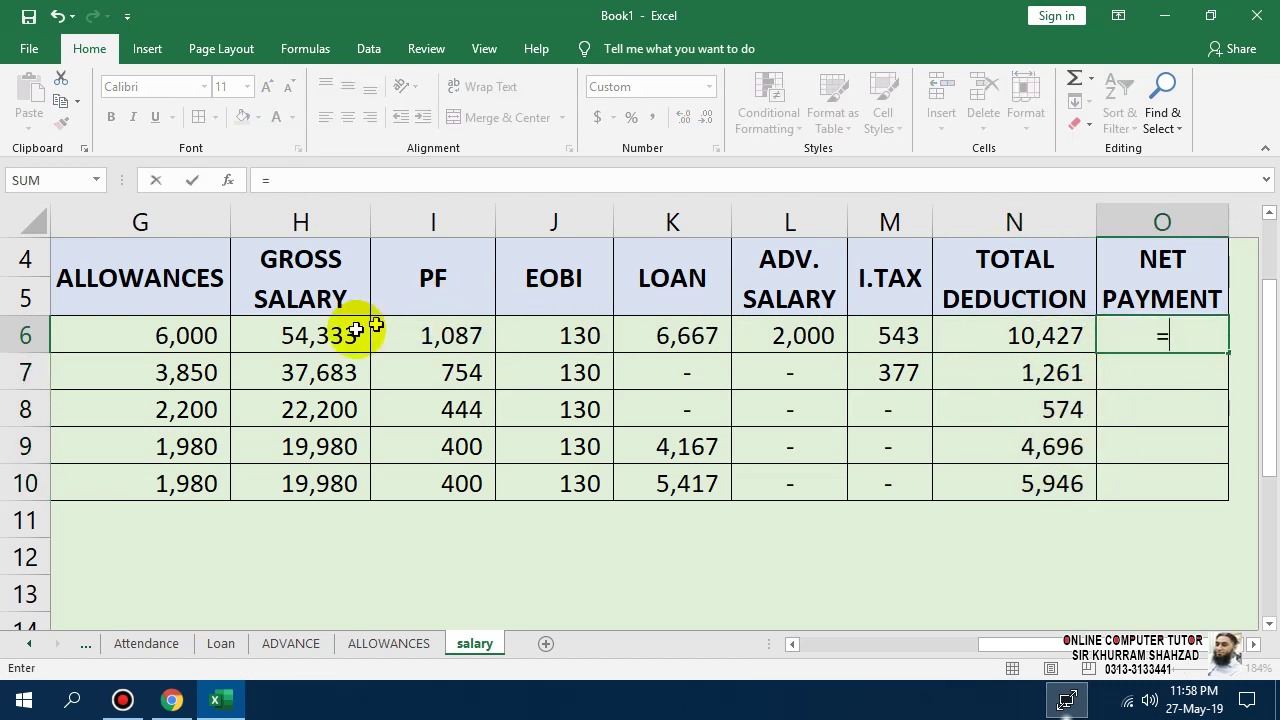
{"action": "left_click", "coordinate": [356, 330]}
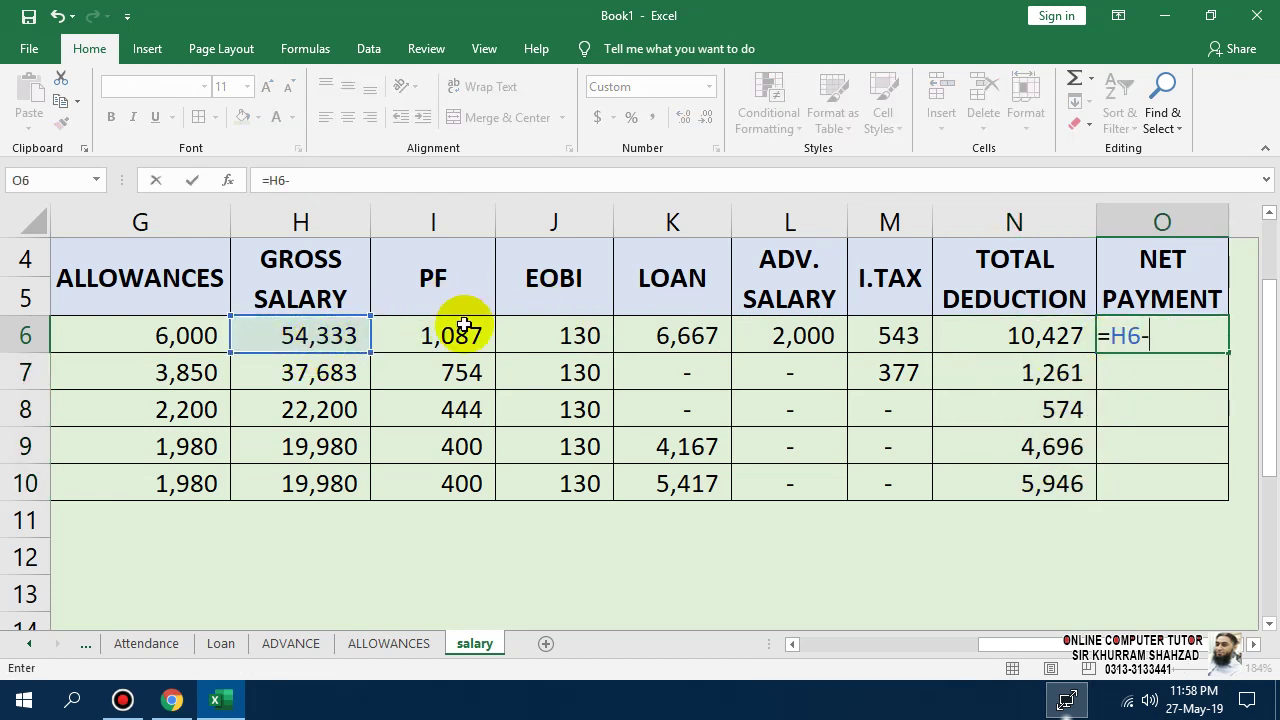
{"action": "left_click", "coordinate": [948, 336]}
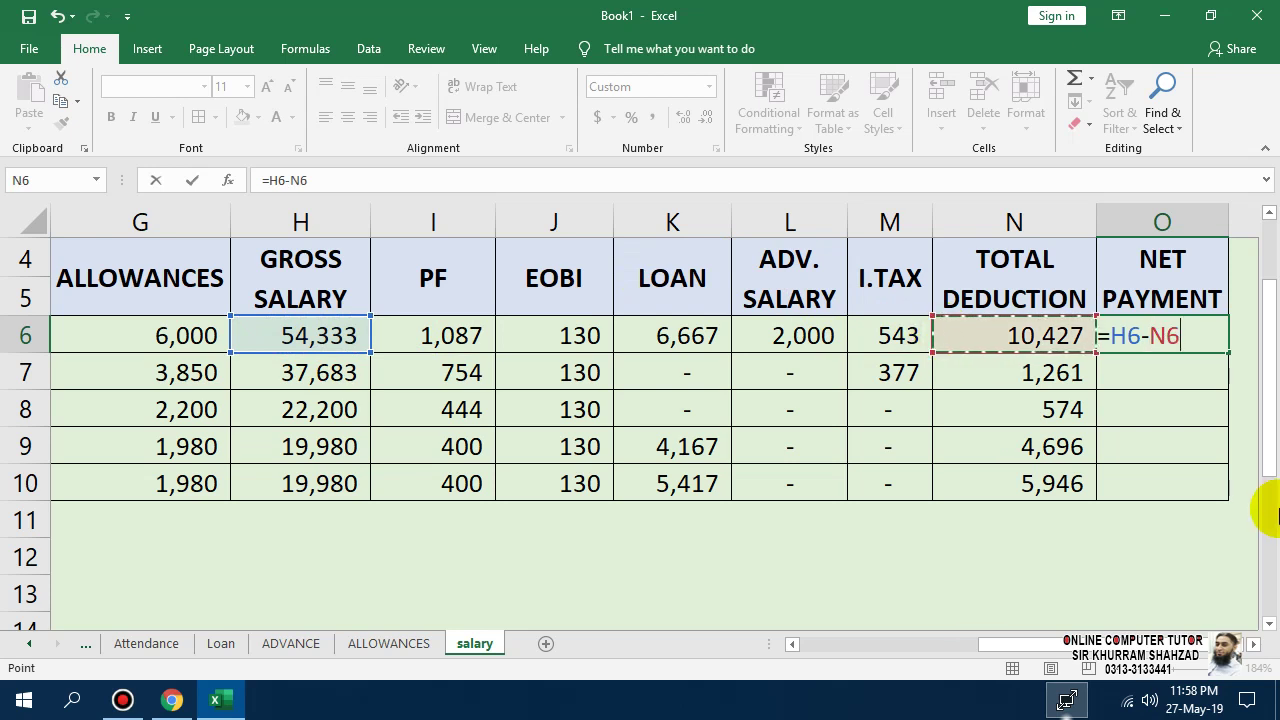
{"action": "key", "text": "Return"}
{"action": "left_click", "coordinate": [1140, 325]}
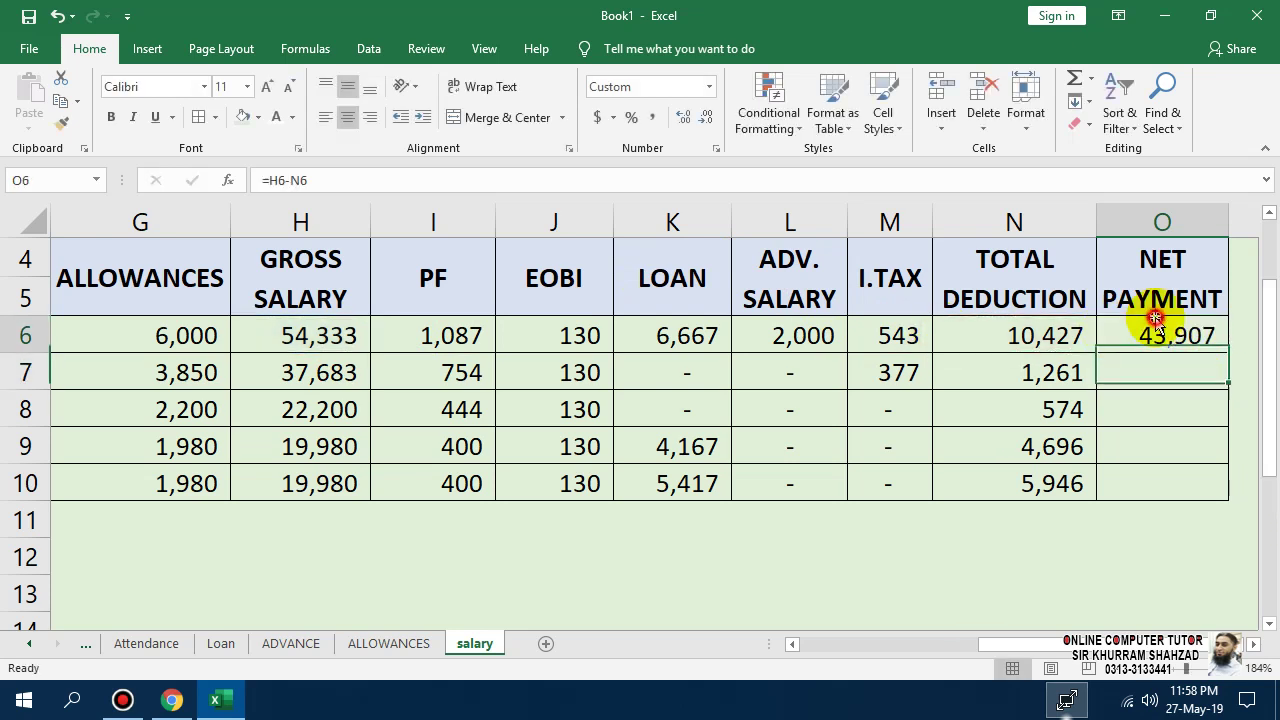
{"action": "left_click_drag", "start_coordinate": [1227, 353], "coordinate": [1214, 491]}
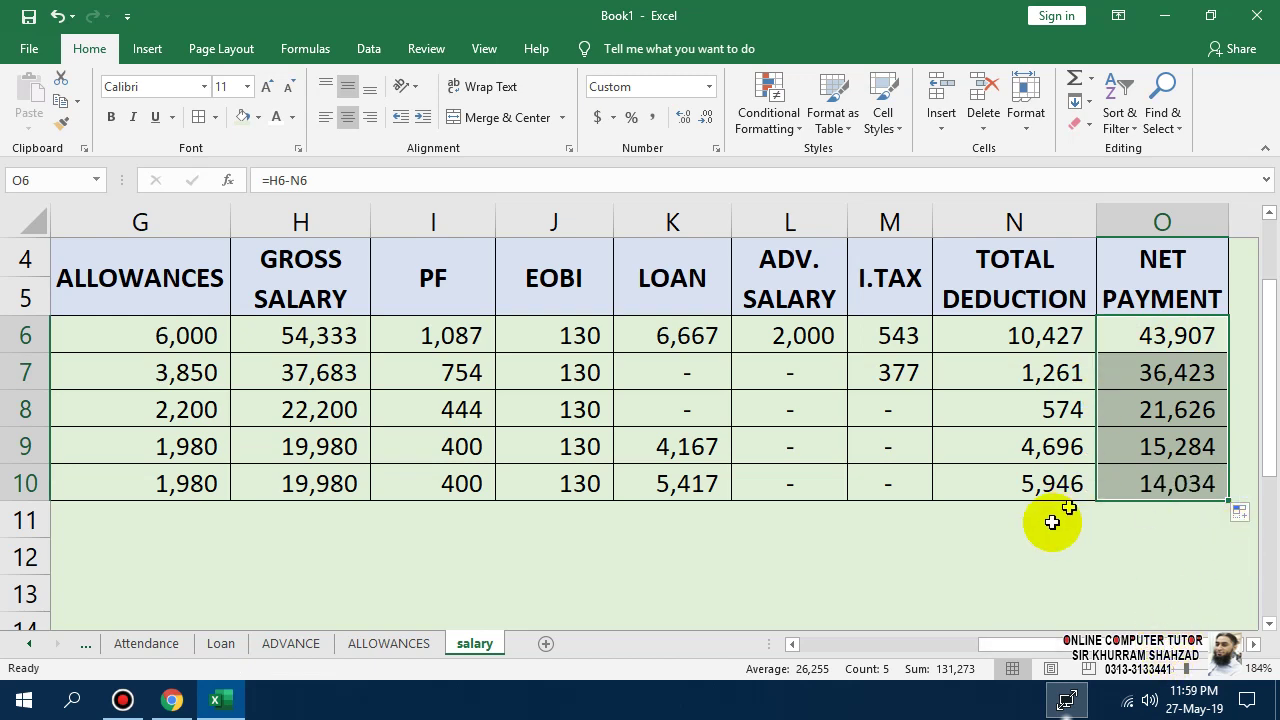
- Merge and center the SALARY SHEET title across rows 1 to 3 from column B to column O
{"action": "scroll", "coordinate": [1060, 520], "scroll_direction": "up", "scroll_amount": 1}
{"action": "left_click", "coordinate": [1158, 255]}
{"action": "left_click_drag", "start_coordinate": [1163, 288], "coordinate": [190, 320]}
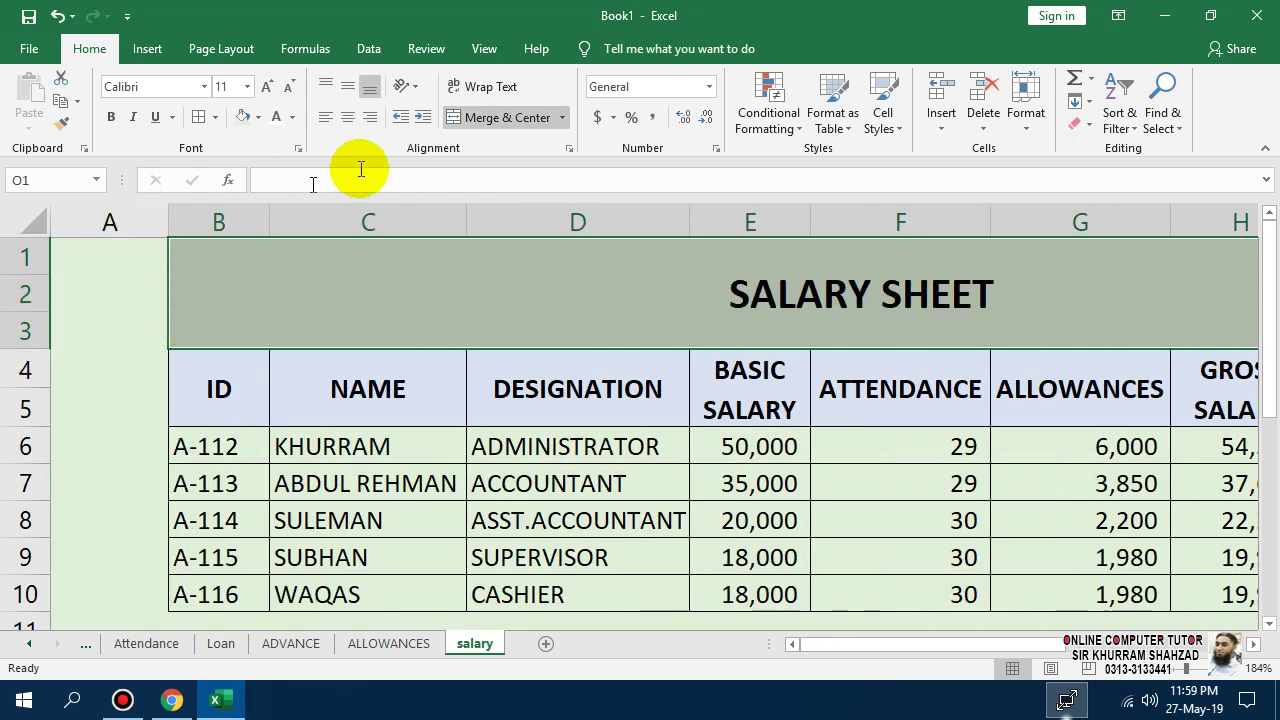
{"action": "left_click", "coordinate": [457, 119]}
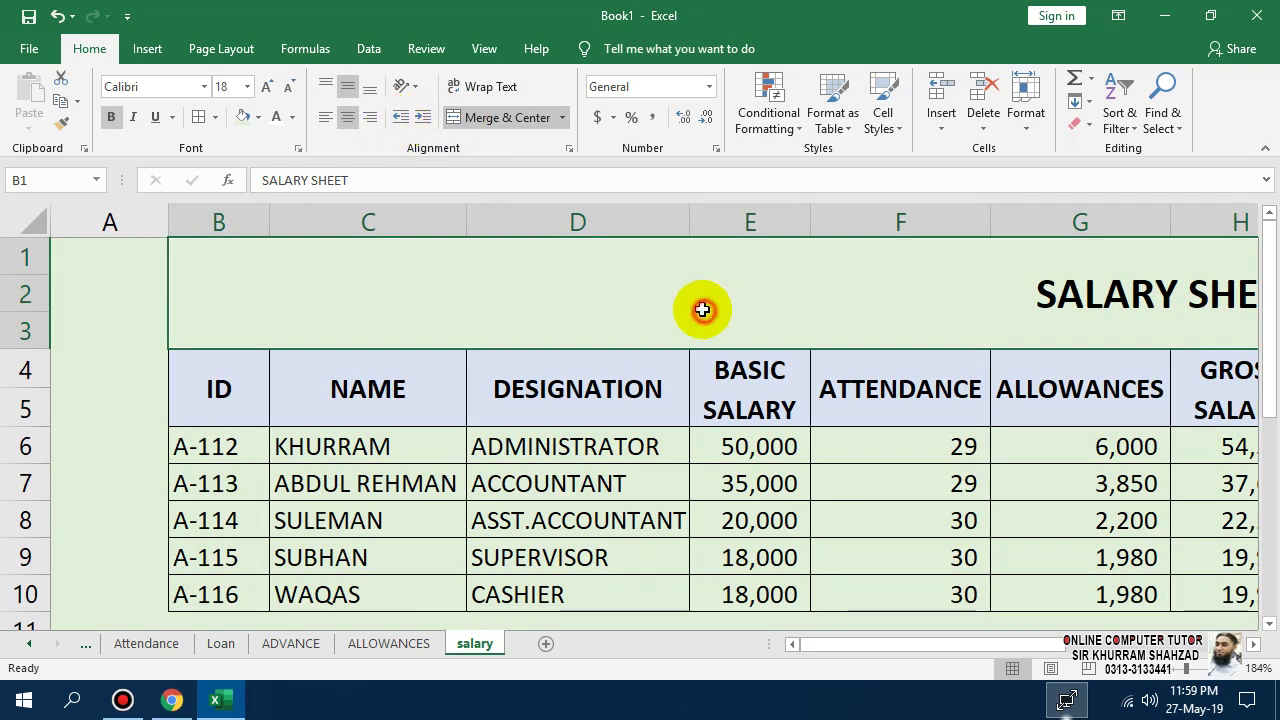
- Add a new worksheet after the salary sheet and name it PAYSLIP
{"action": "left_click", "coordinate": [966, 558]}
{"action": "left_click_drag", "start_coordinate": [972, 651], "coordinate": [1080, 648]}
{"action": "left_click", "coordinate": [1178, 670]}
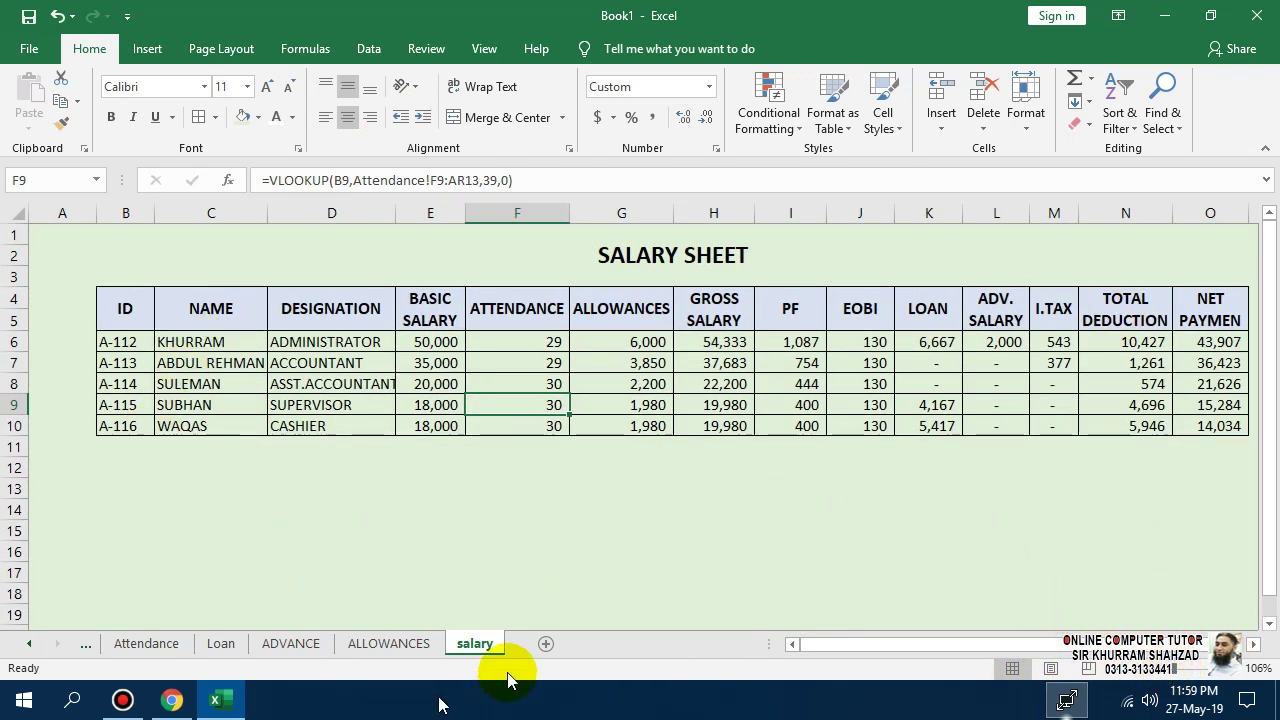
{"action": "left_click", "coordinate": [545, 644]}
{"action": "mouse_move", "coordinate": [531, 650]}
{"action": "left_mouse_down"}
{"action": "mouse_move", "coordinate": [606, 663]}
{"action": "mouse_move", "coordinate": [492, 643]}
{"action": "left_mouse_up"}
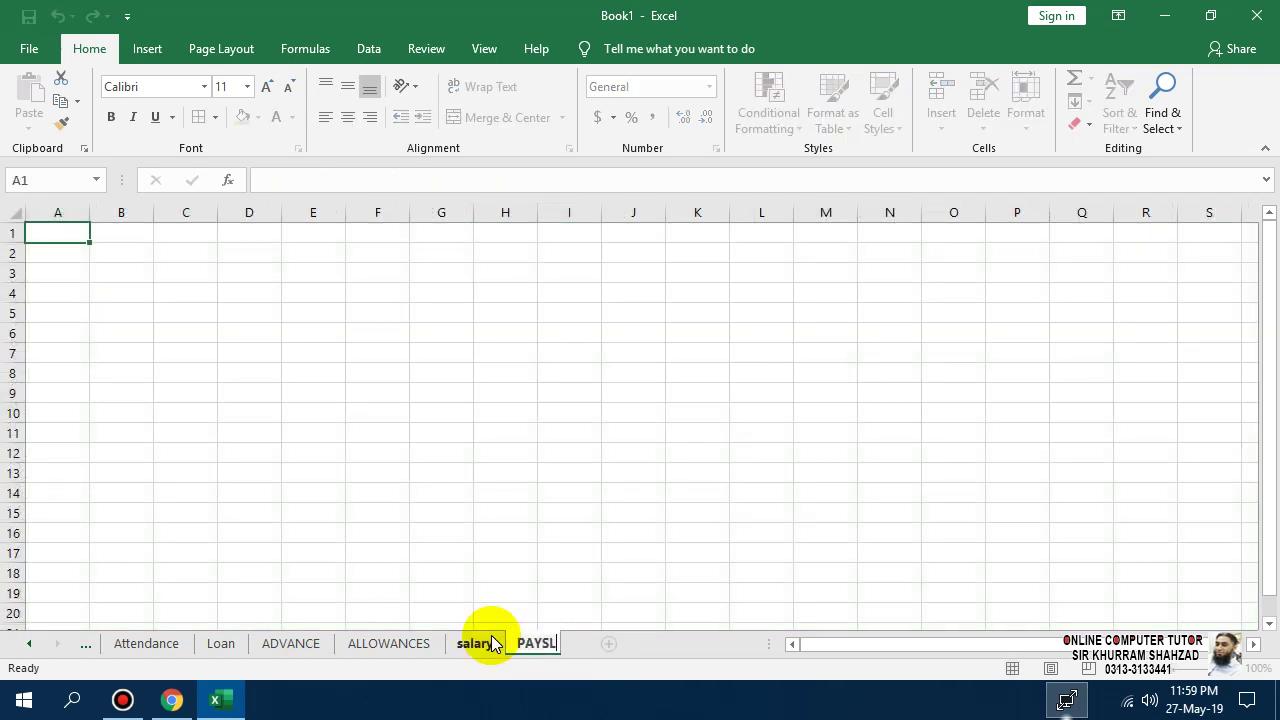
{"action": "left_click", "coordinate": [448, 491]}
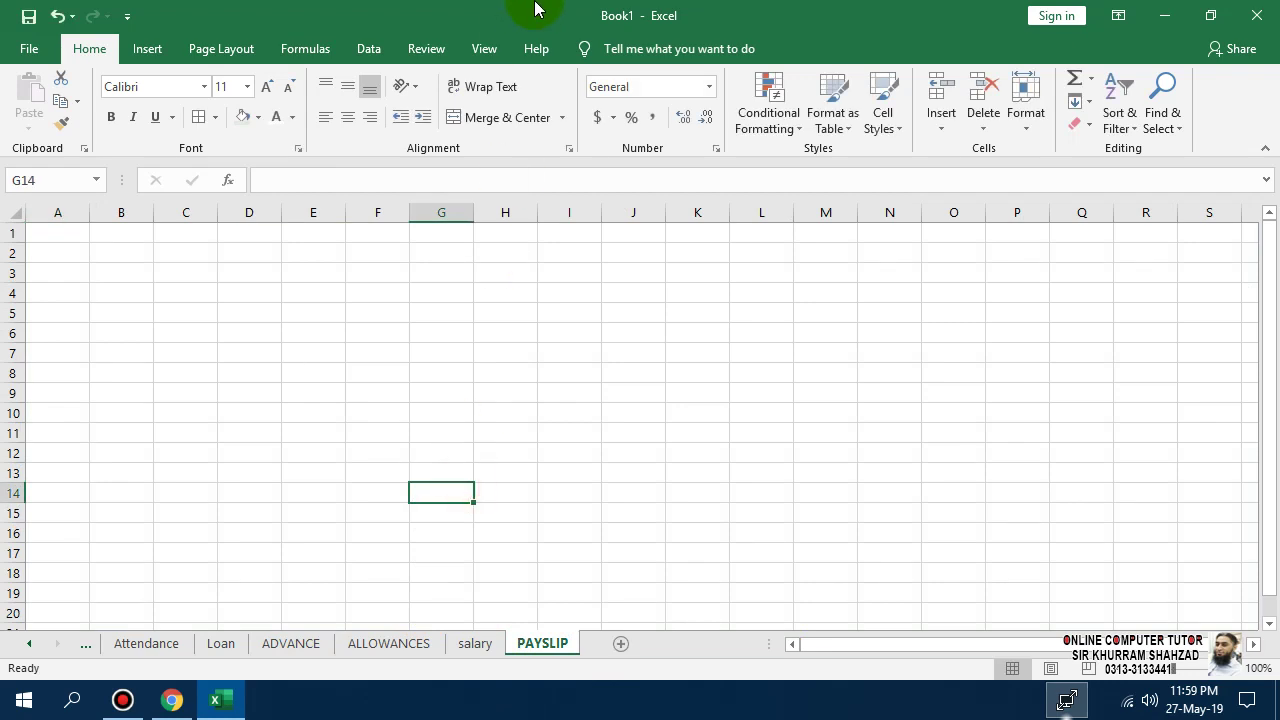
{"action": "left_click", "coordinate": [728, 24]}
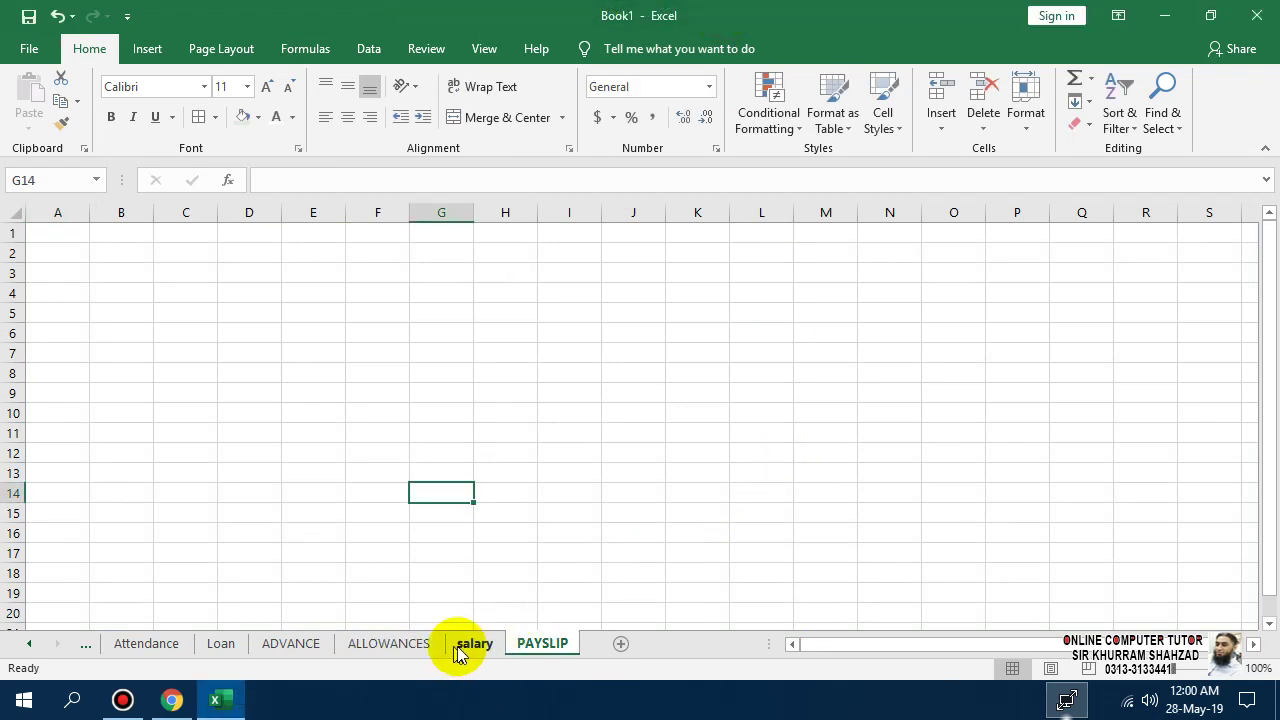
- Hide the gridlines on the PAYSLIP sheet and fill all its cells with light green
{"action": "left_click", "coordinate": [459, 652]}
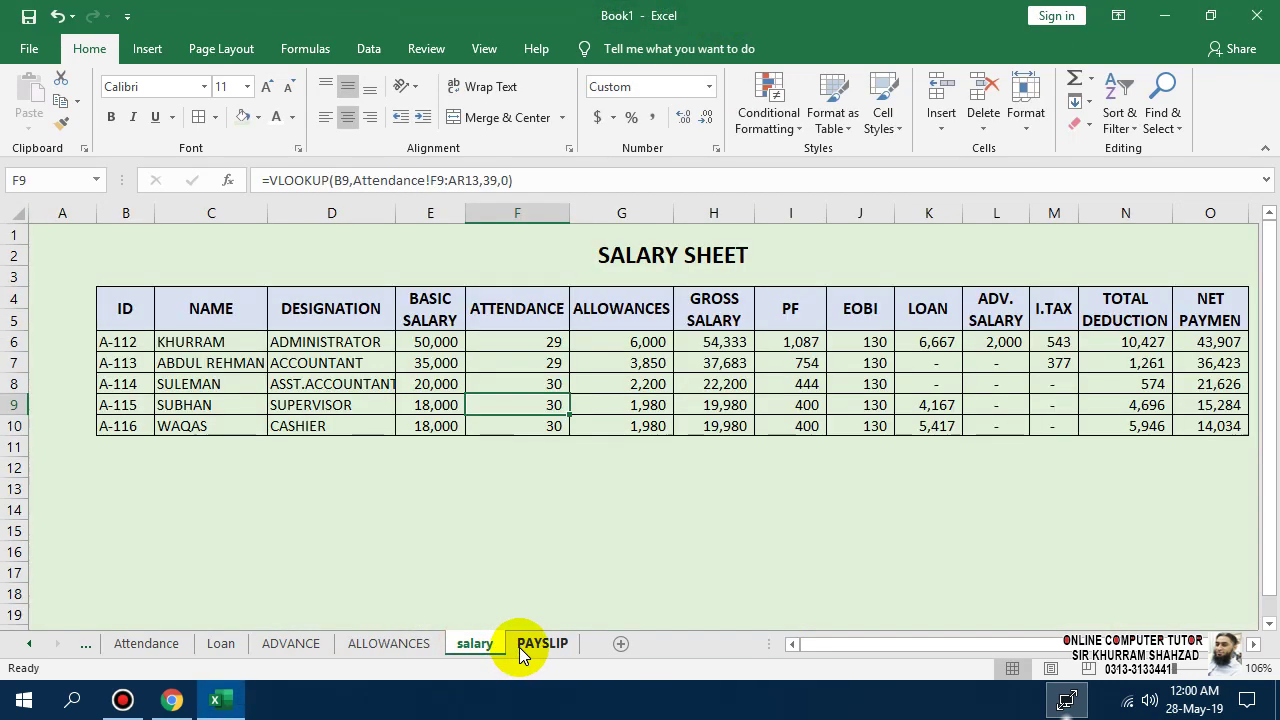
{"action": "left_click", "coordinate": [522, 646]}
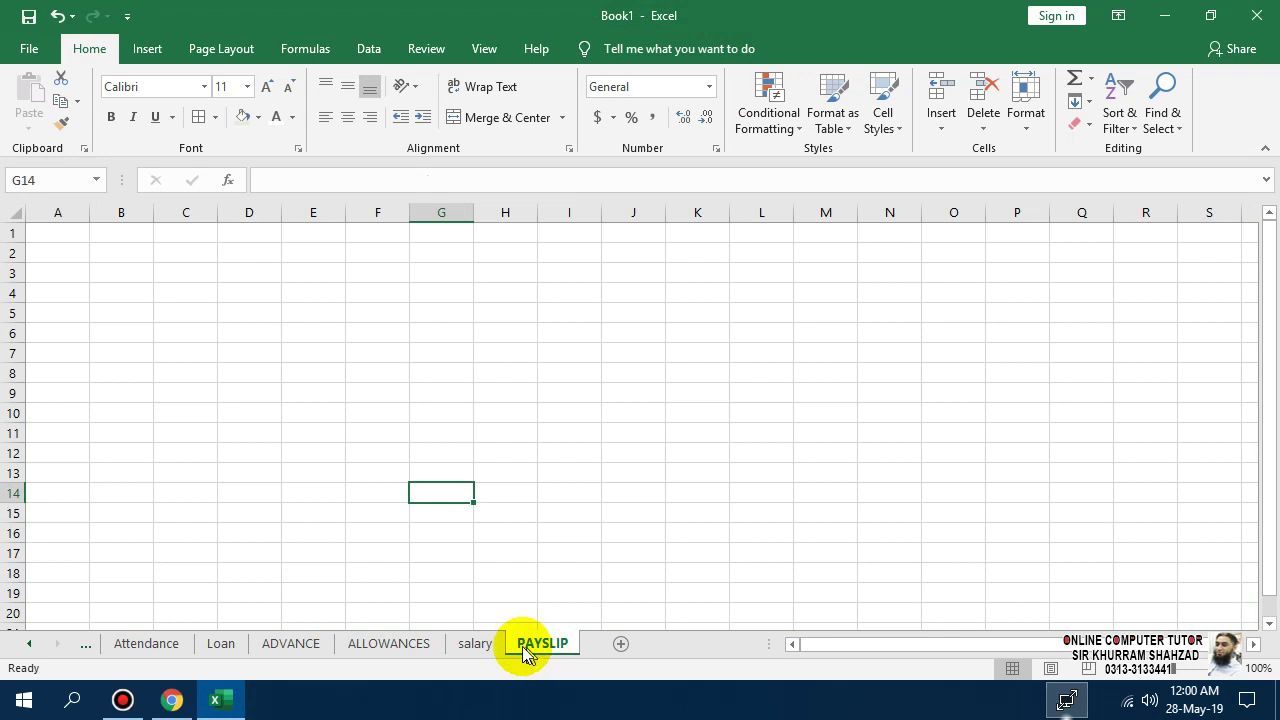
{"action": "left_click", "coordinate": [14, 212]}
{"action": "left_click", "coordinate": [410, 88]}
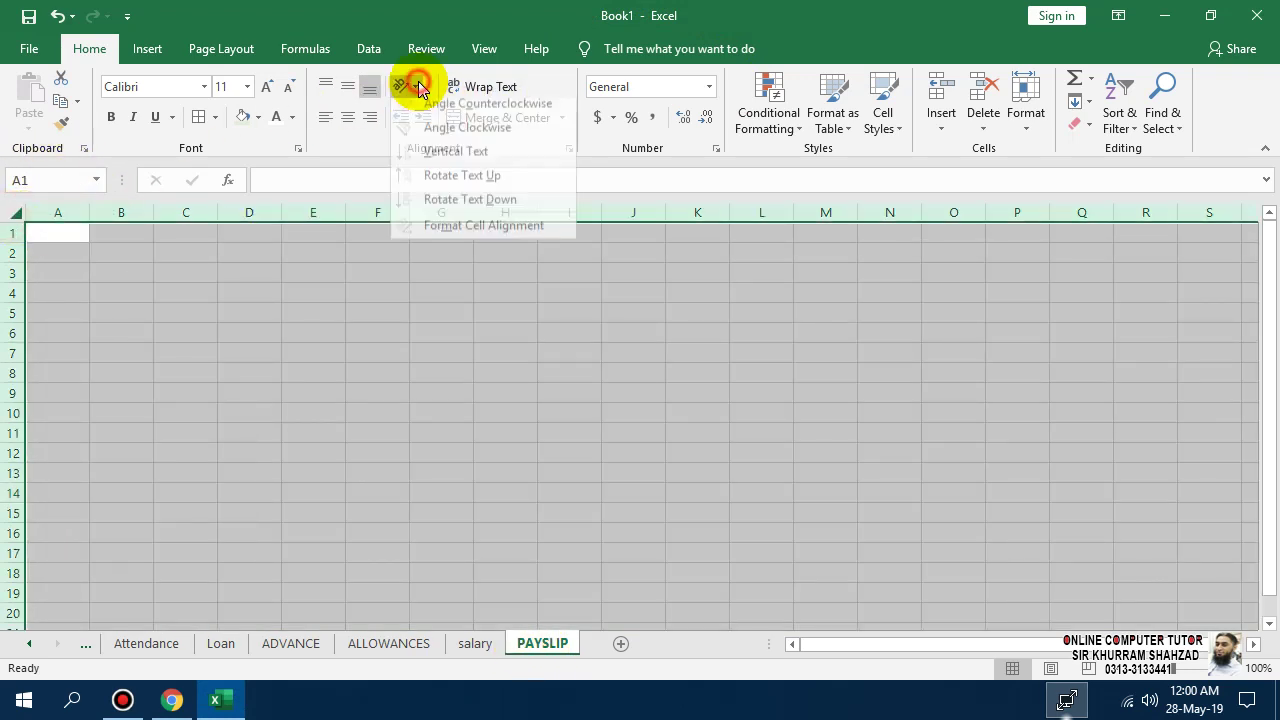
{"action": "left_click", "coordinate": [497, 52]}
{"action": "left_click", "coordinate": [497, 52]}
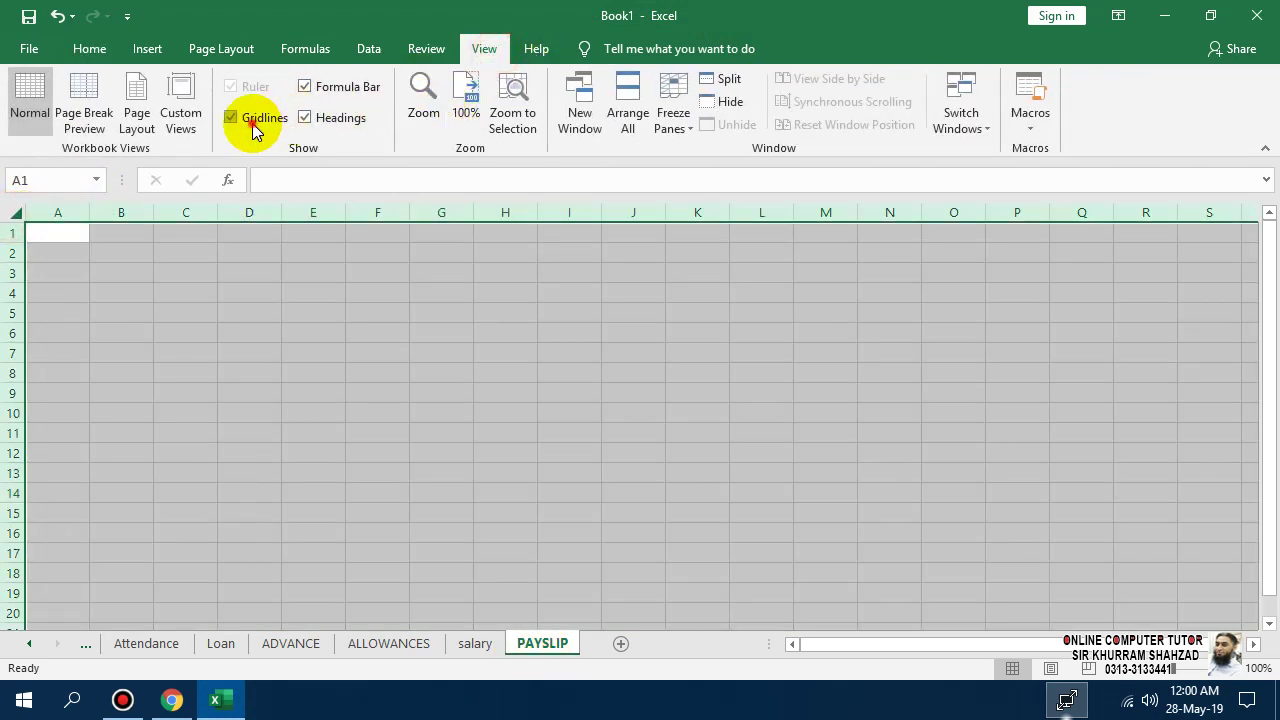
{"action": "left_click", "coordinate": [245, 117]}
{"action": "left_click", "coordinate": [89, 50]}
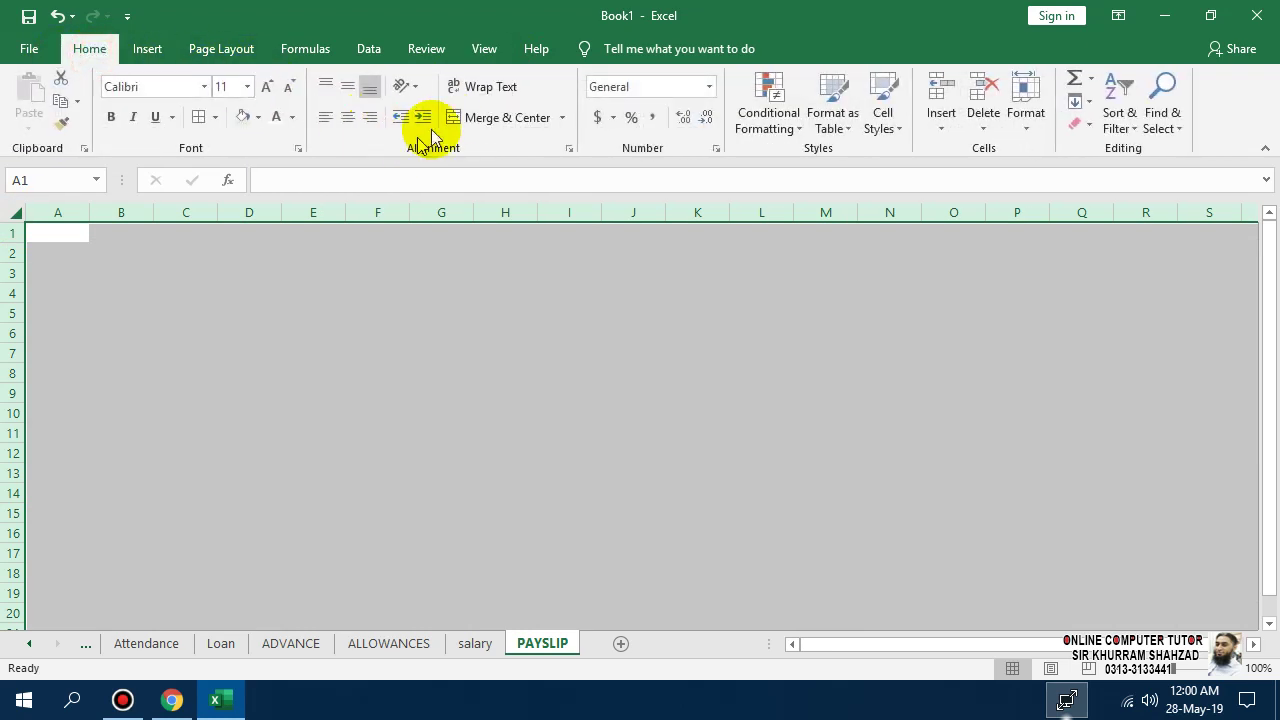
{"action": "left_click", "coordinate": [240, 117]}
{"action": "left_click", "coordinate": [286, 303]}
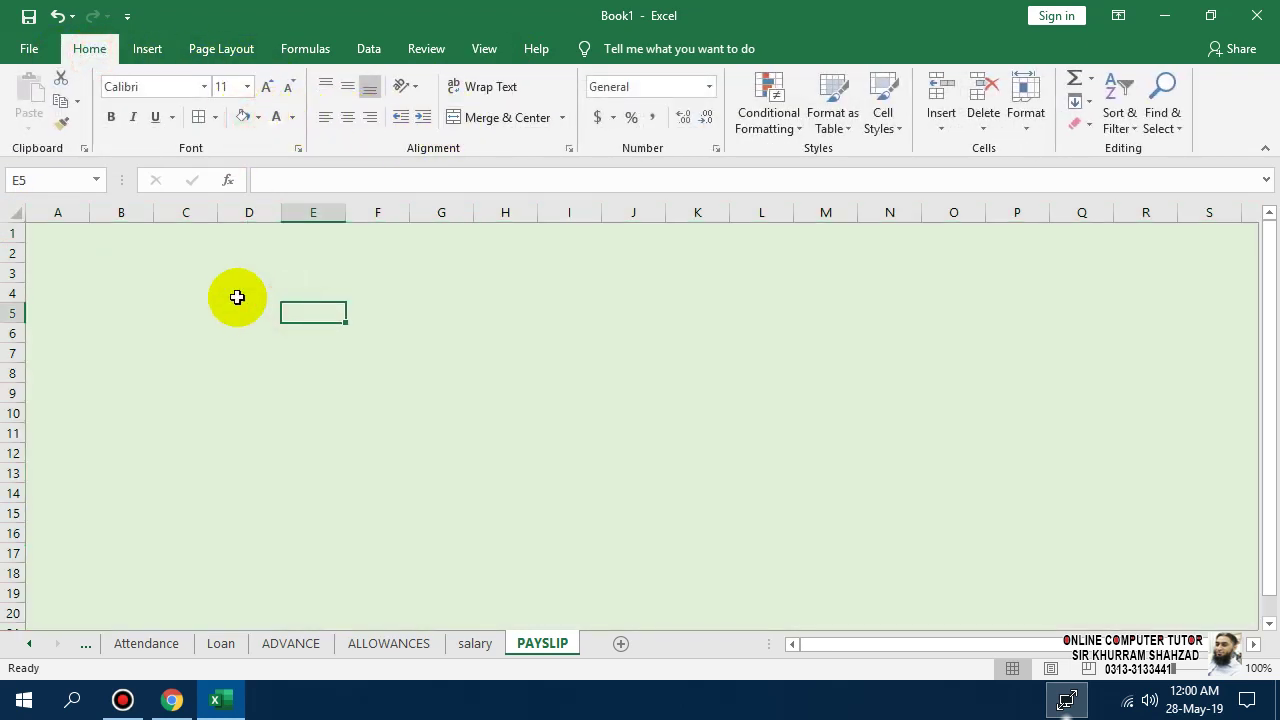
- Enter the labels EMP ID: in C6 and NAME in C7 of the PAYSLIP sheet
{"action": "left_click", "coordinate": [237, 297]}
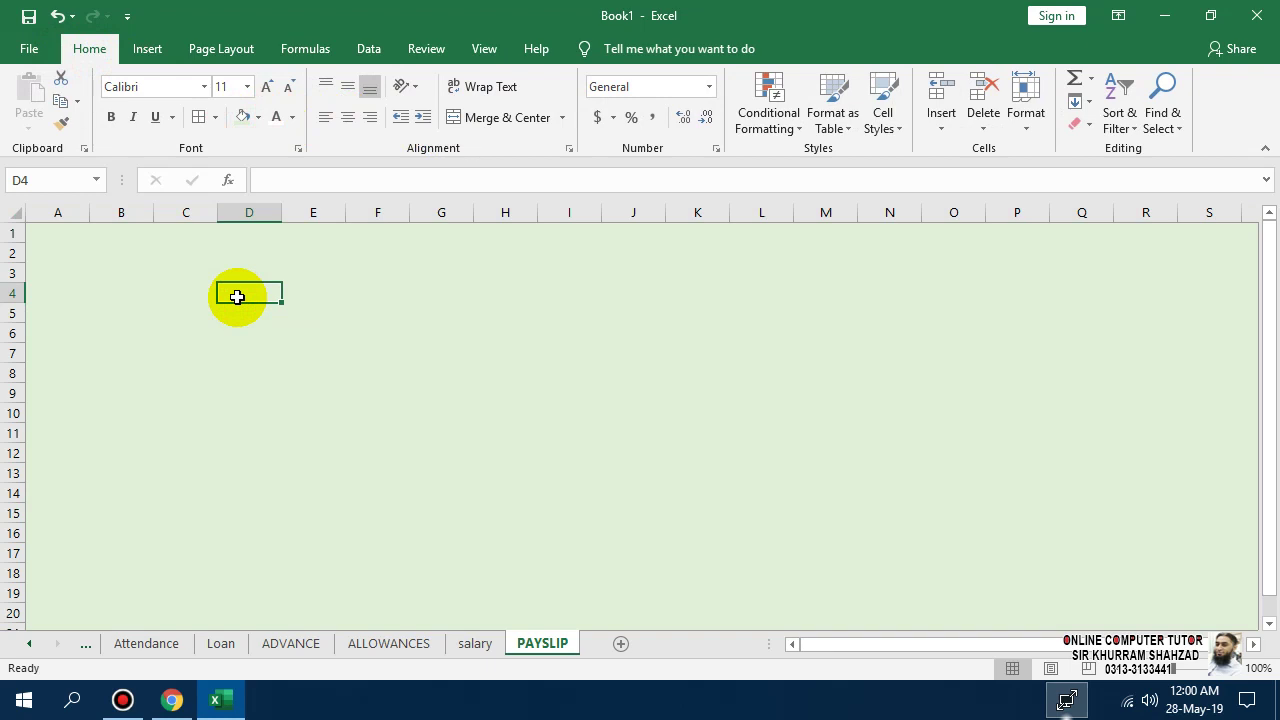
{"action": "key", "text": "Left"}
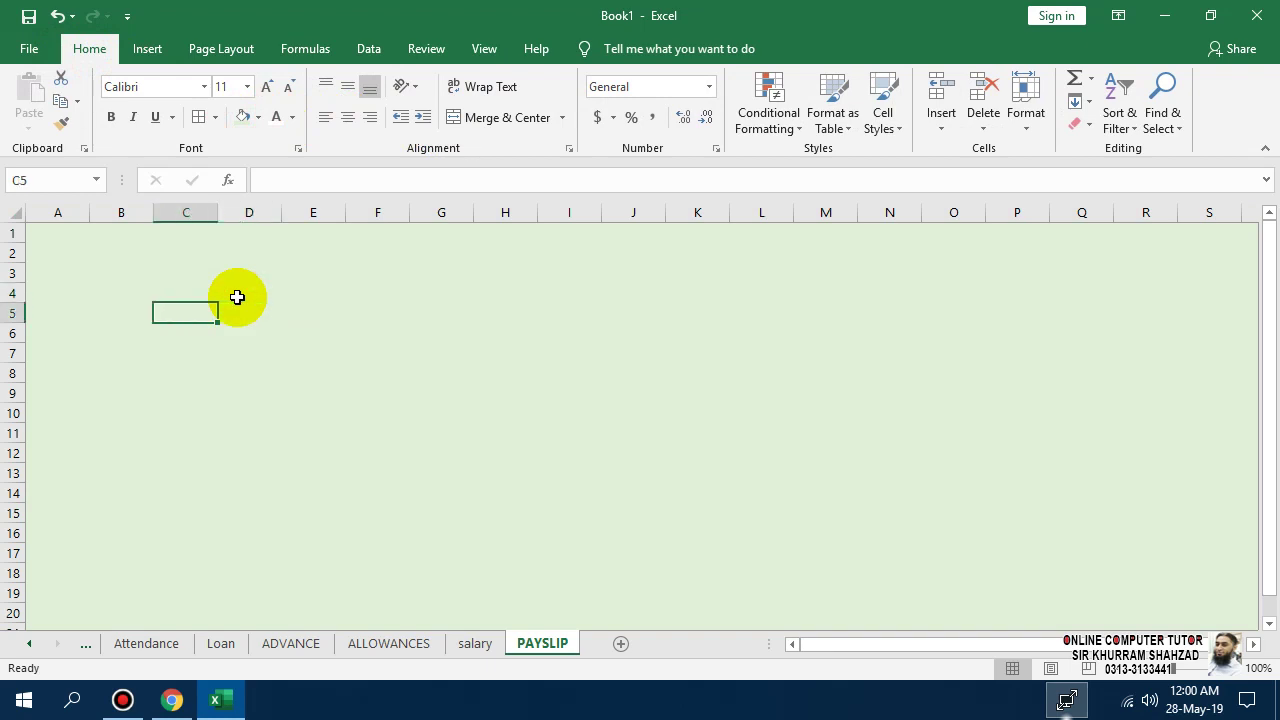
{"action": "type", "text": "E"}
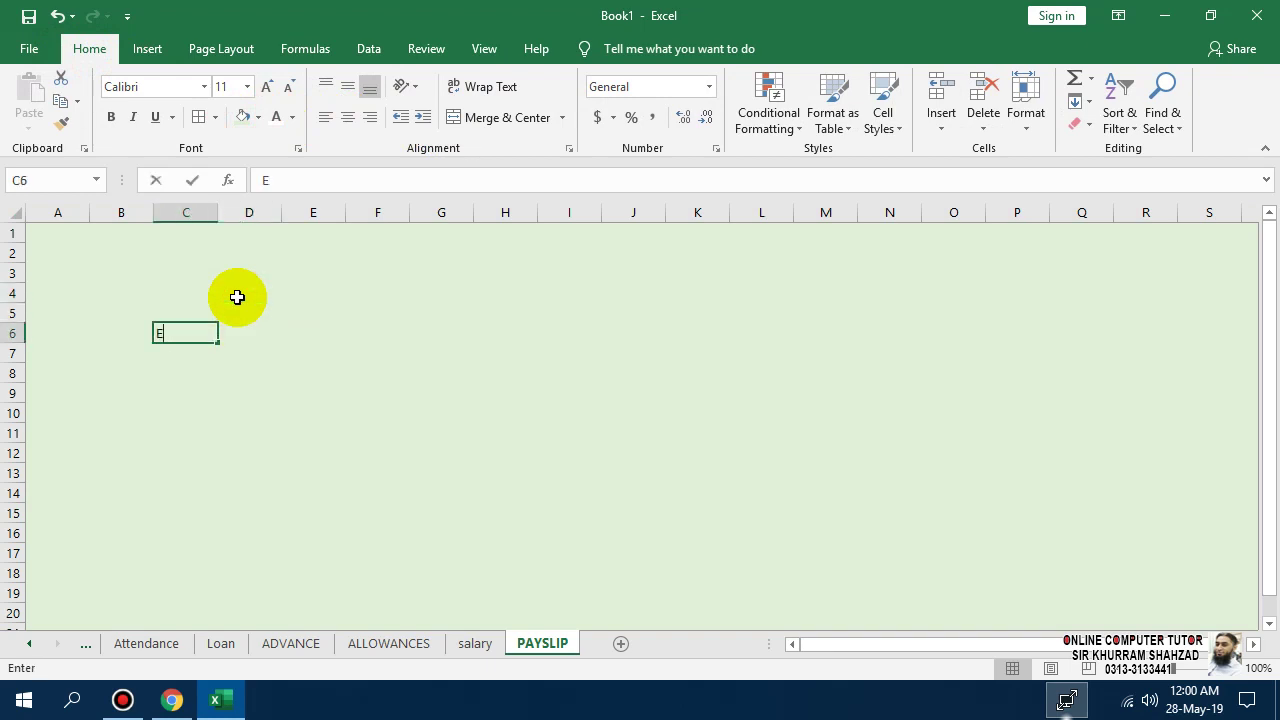
{"action": "type", "text": "MP"}
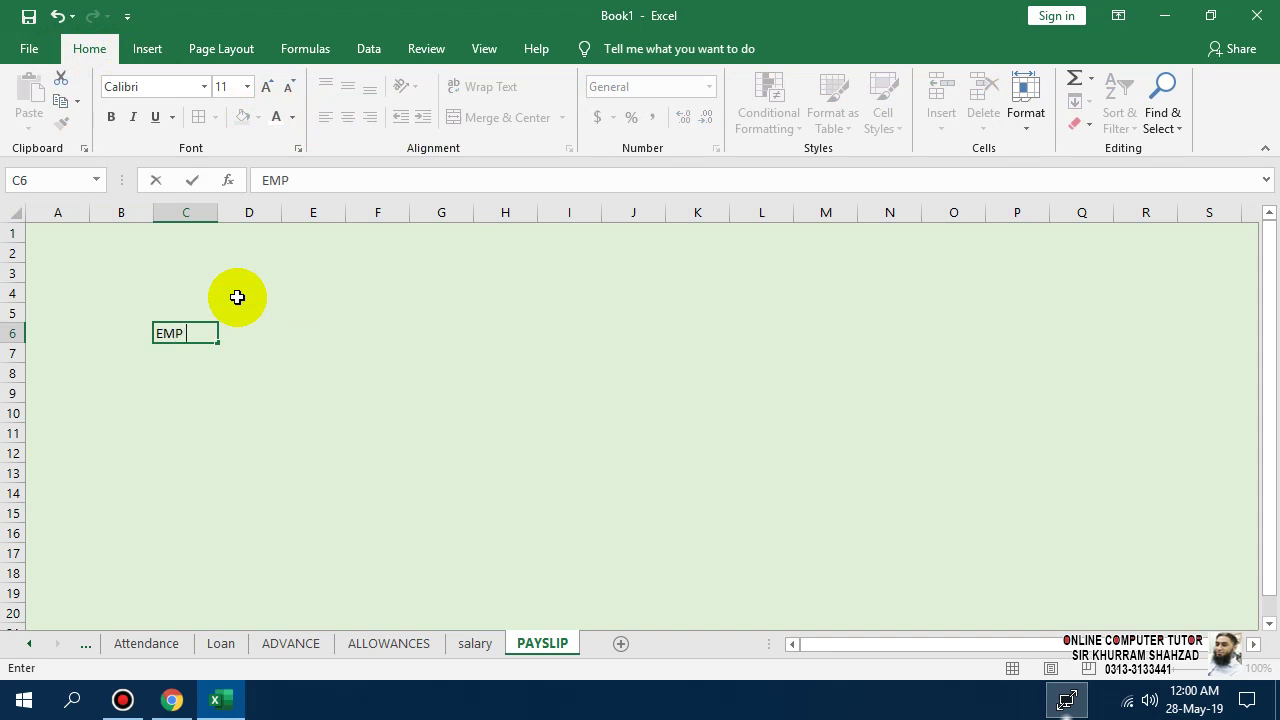
{"action": "type", "text": " ID:"}
{"action": "key", "text": "Return"}
{"action": "type", "text": "NAME"}
{"action": "key", "text": "Up"}
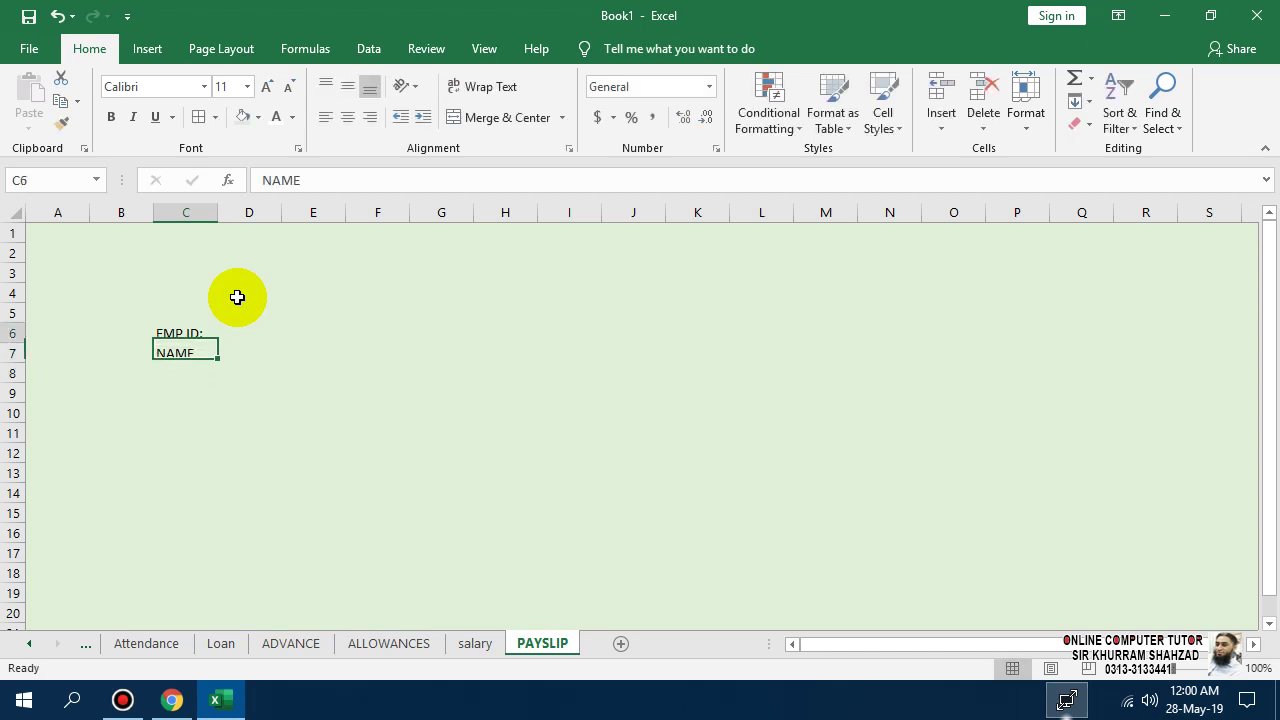
- Change the label in C6 to ID: and add a colon to the NAME label in C7
{"action": "type", "text": "ID"}
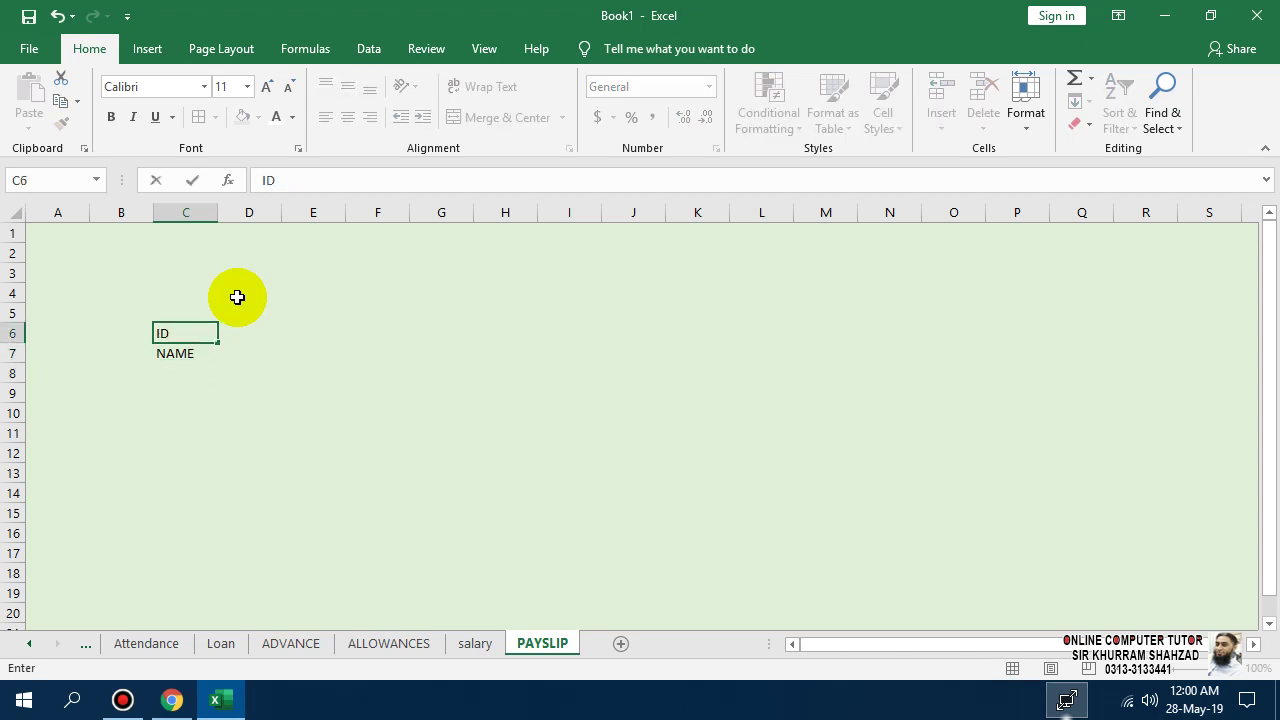
{"action": "key", "text": "Return"}
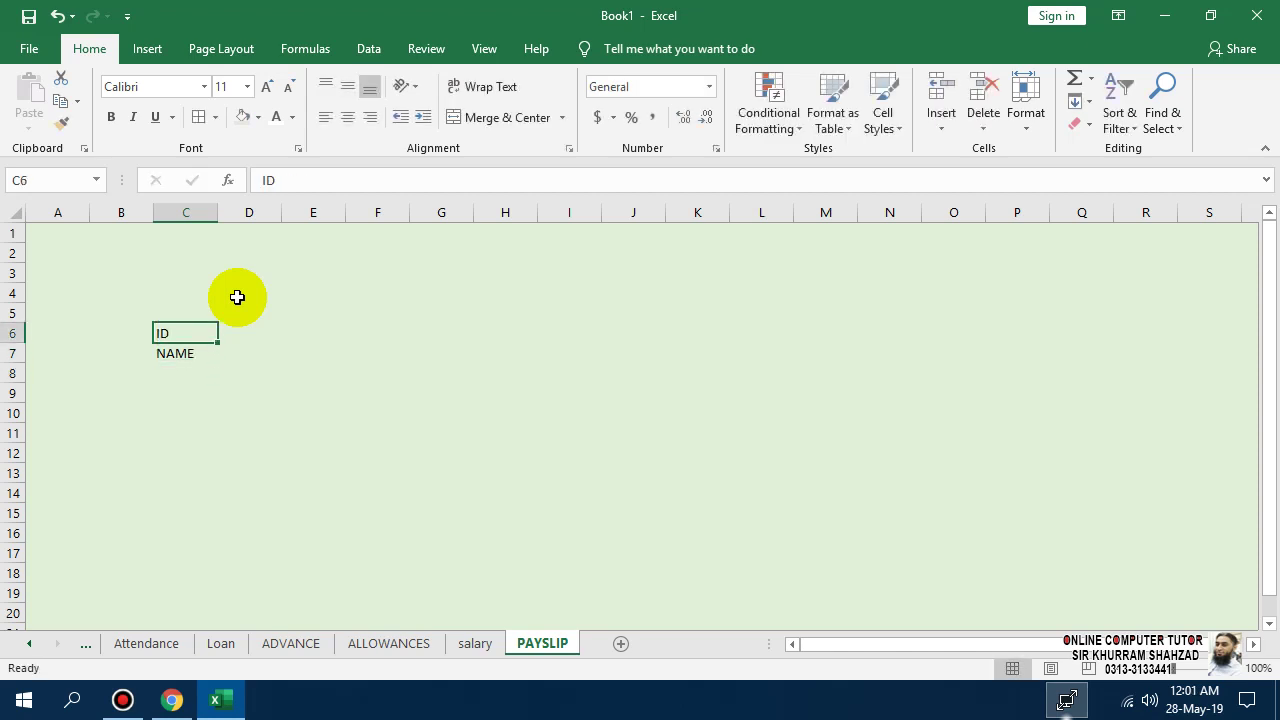
{"action": "key", "text": "F2"}
{"action": "type", "text": ":"}
{"action": "key", "text": "Return"}
{"action": "key", "text": "F2"}
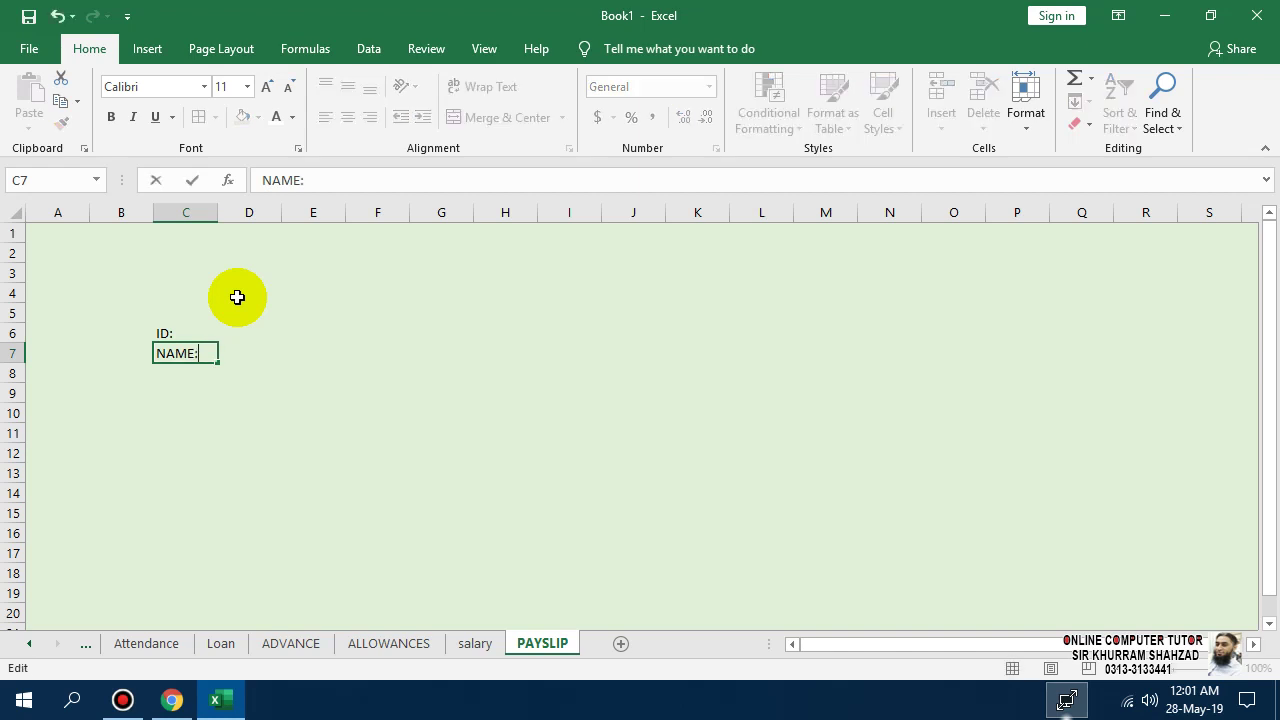
{"action": "type", "text": ":"}
{"action": "key", "text": "Return"}
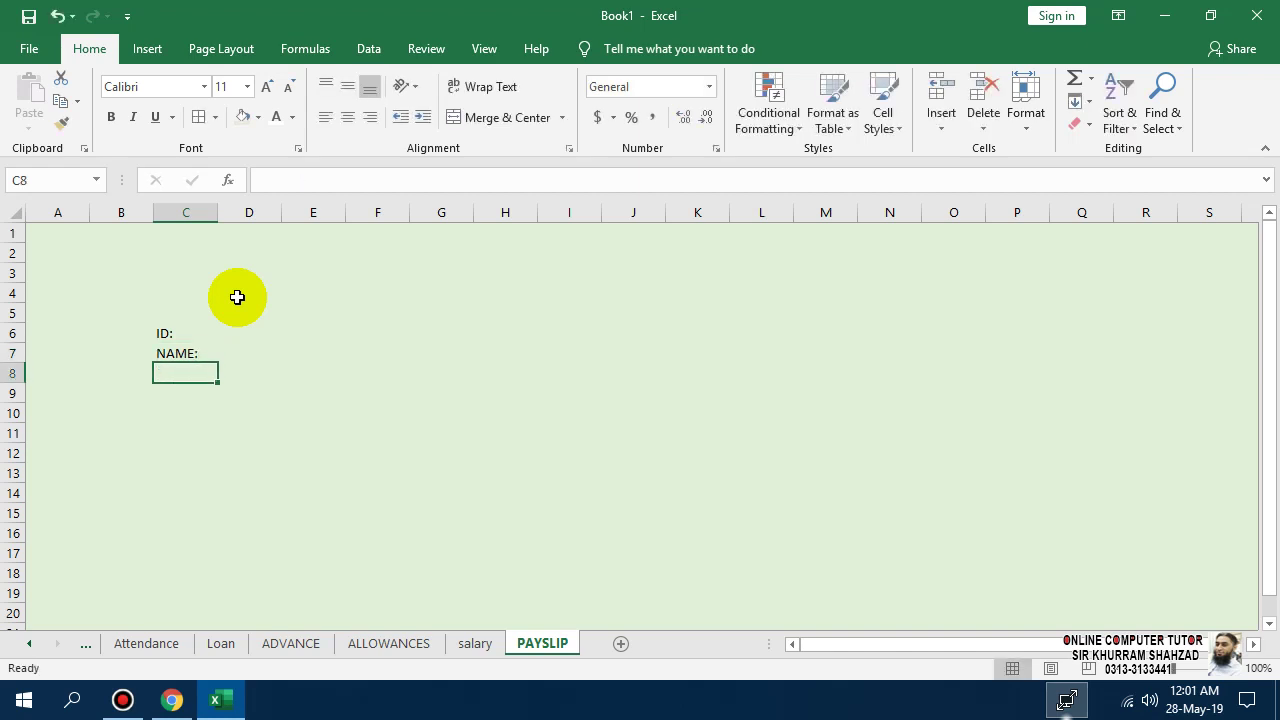
- Enter the labels DESIGNATION, BASIC SALARY and WORKING DAYS in C8 to C10
{"action": "type", "text": "DESIGNATION"}
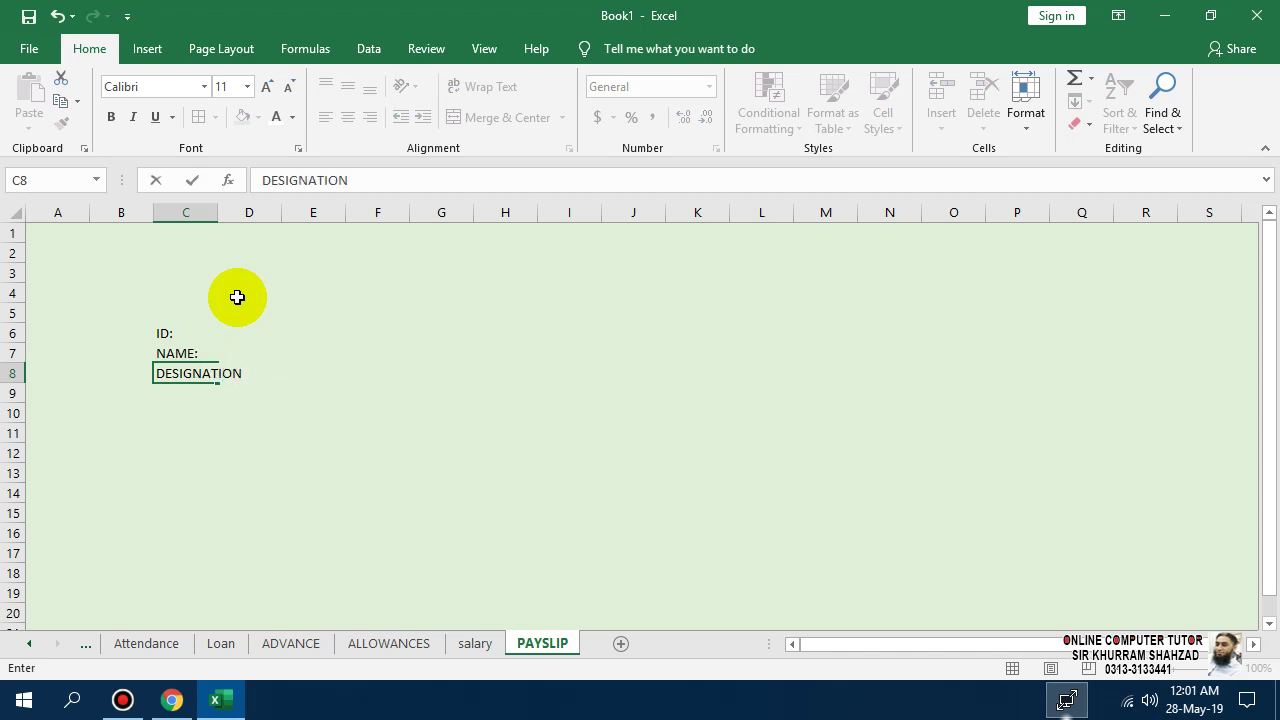
{"action": "key", "text": "Return"}
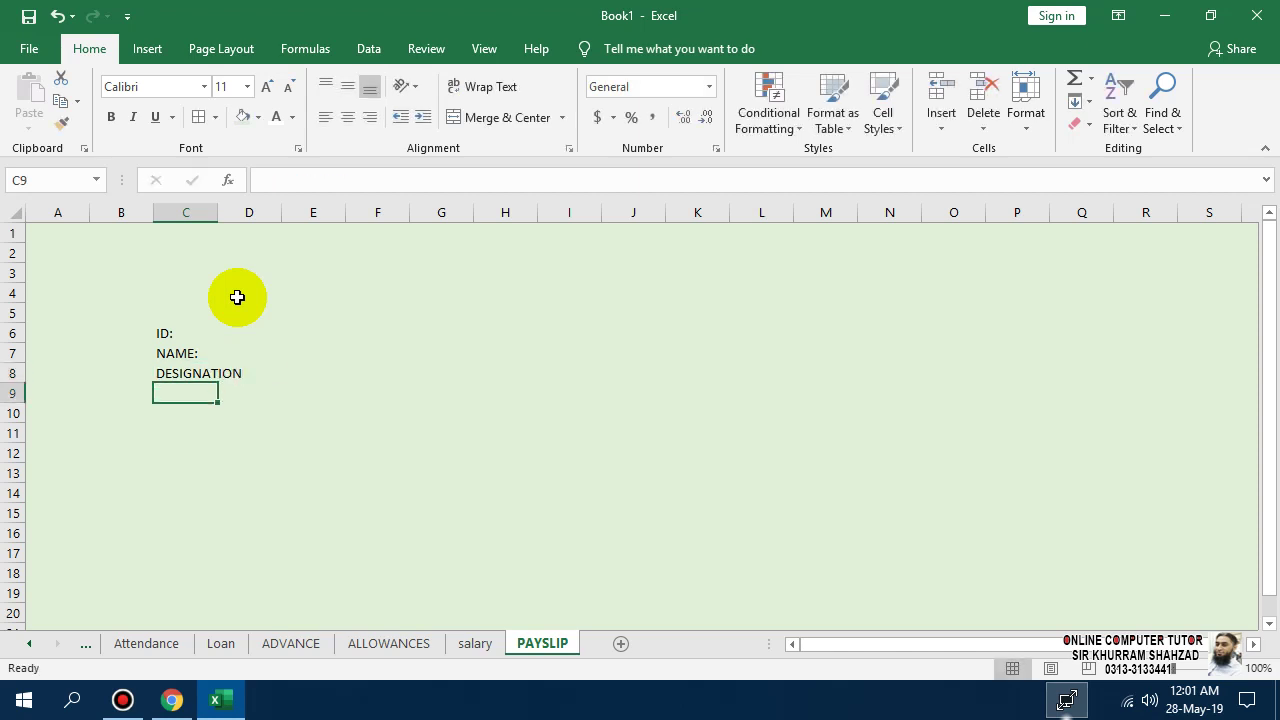
{"action": "type", "text": "BASIC SAL"}
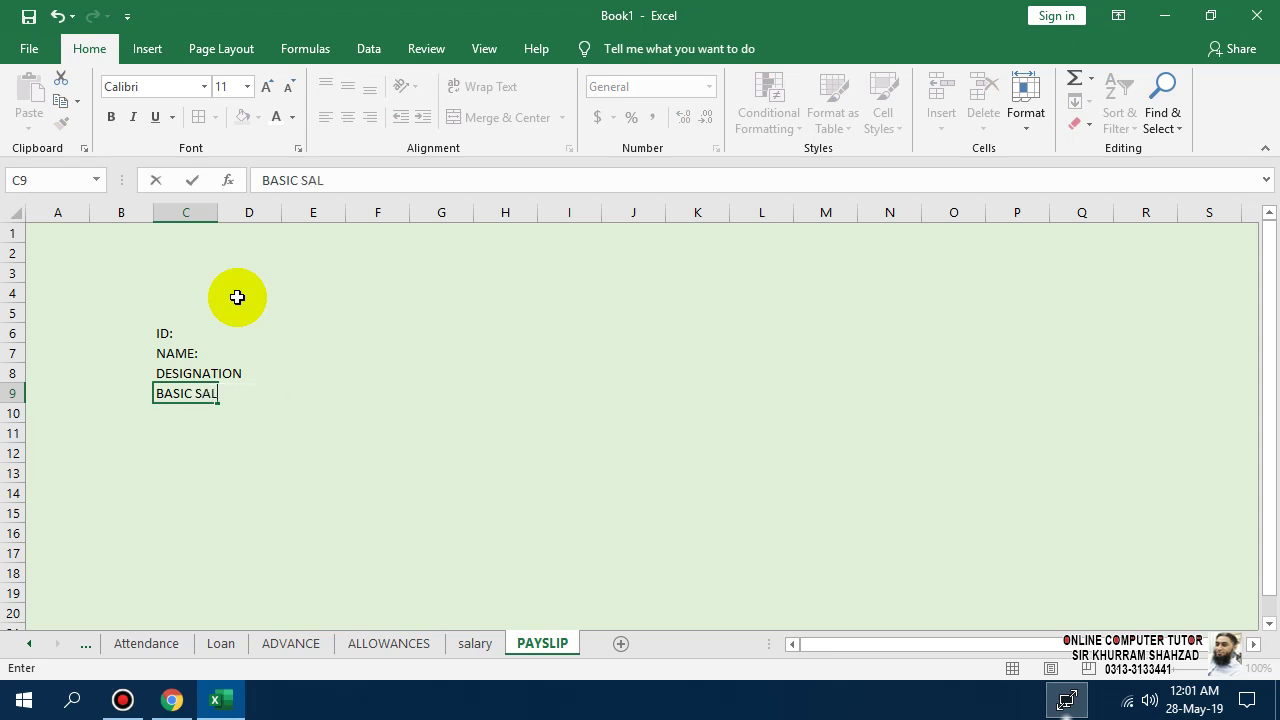
{"action": "type", "text": "ARY"}
{"action": "key", "text": "Return"}
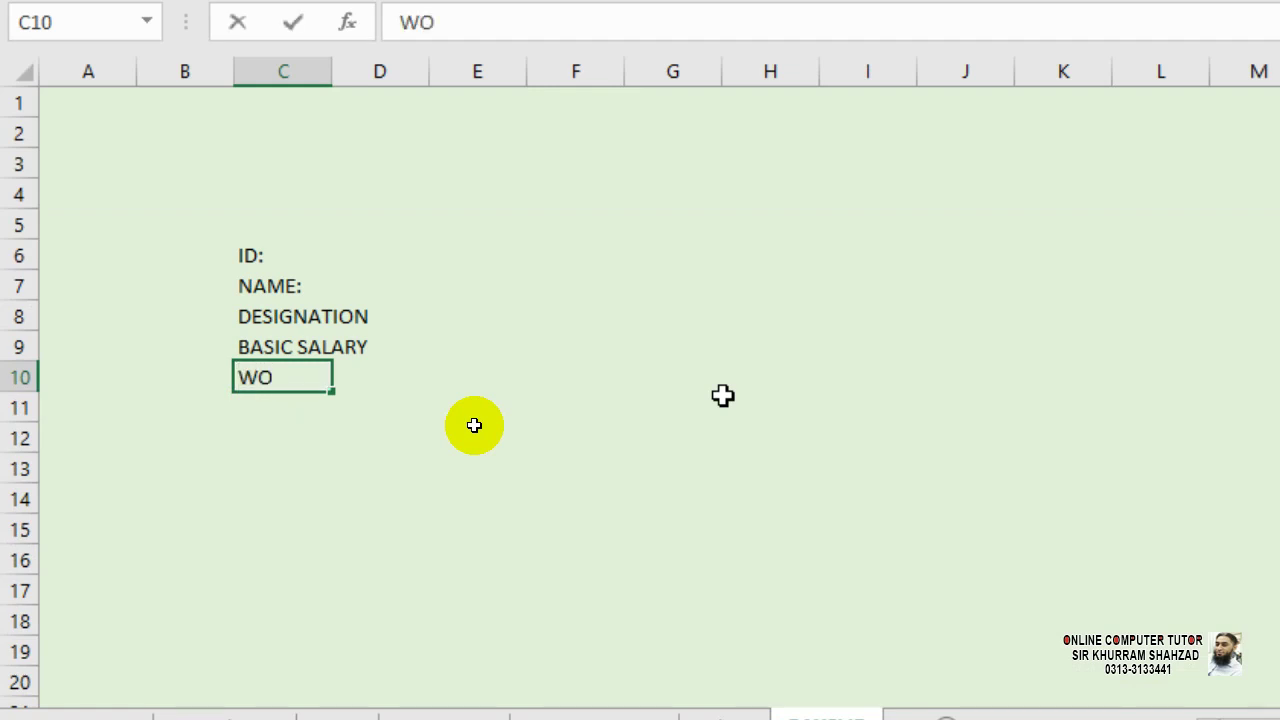
{"action": "type", "text": "DAYS"}
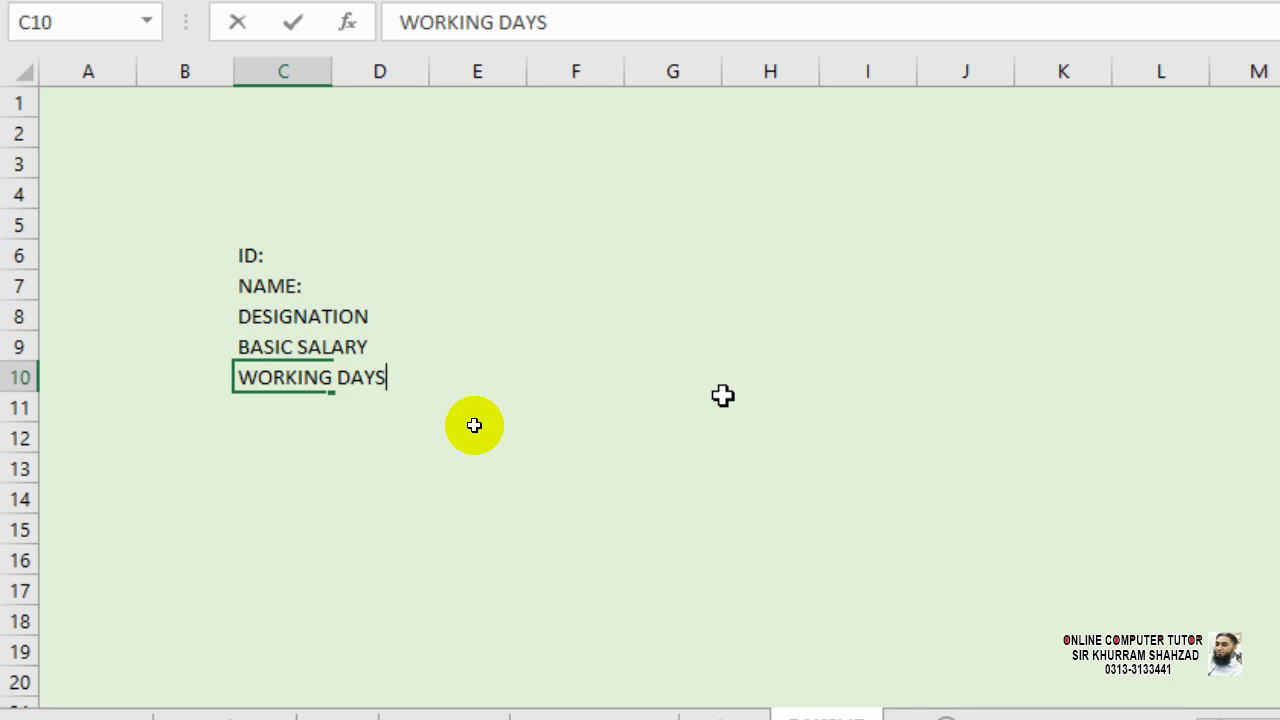
{"action": "key", "text": "Return"}
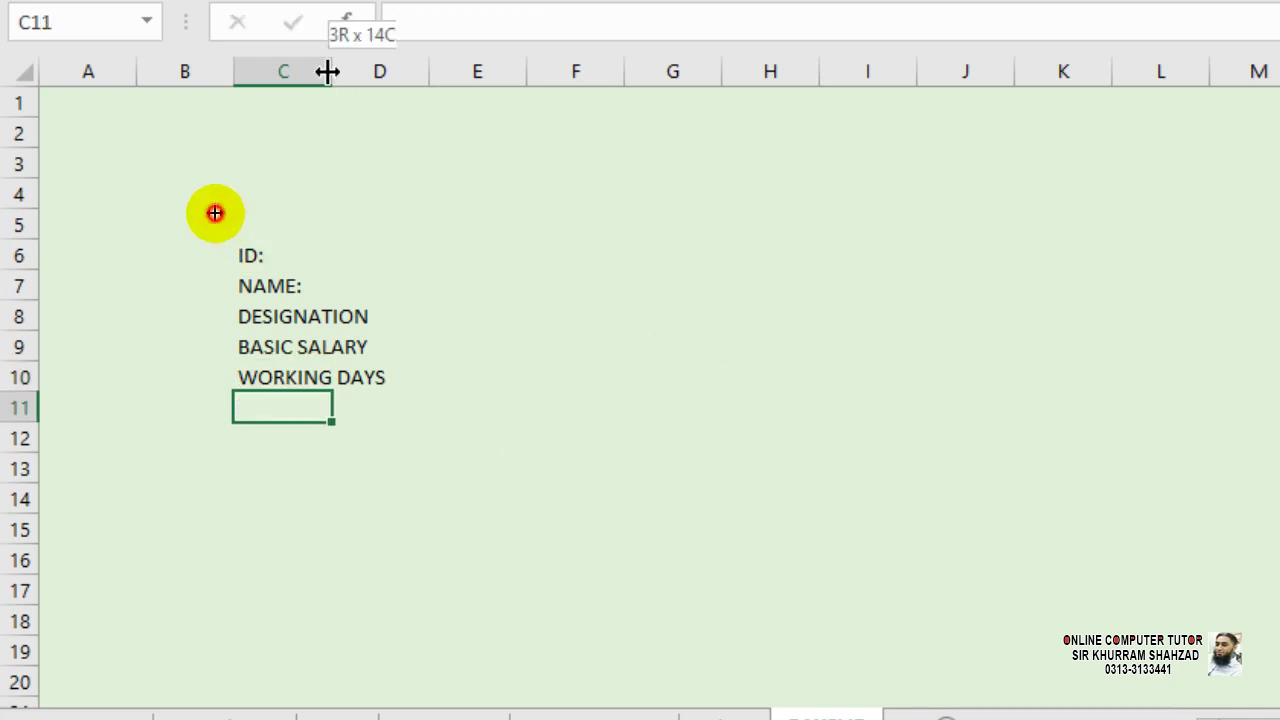
- Autofit column C to its contents and make the labels in C6:C10 bold
{"action": "double_click", "coordinate": [329, 71]}
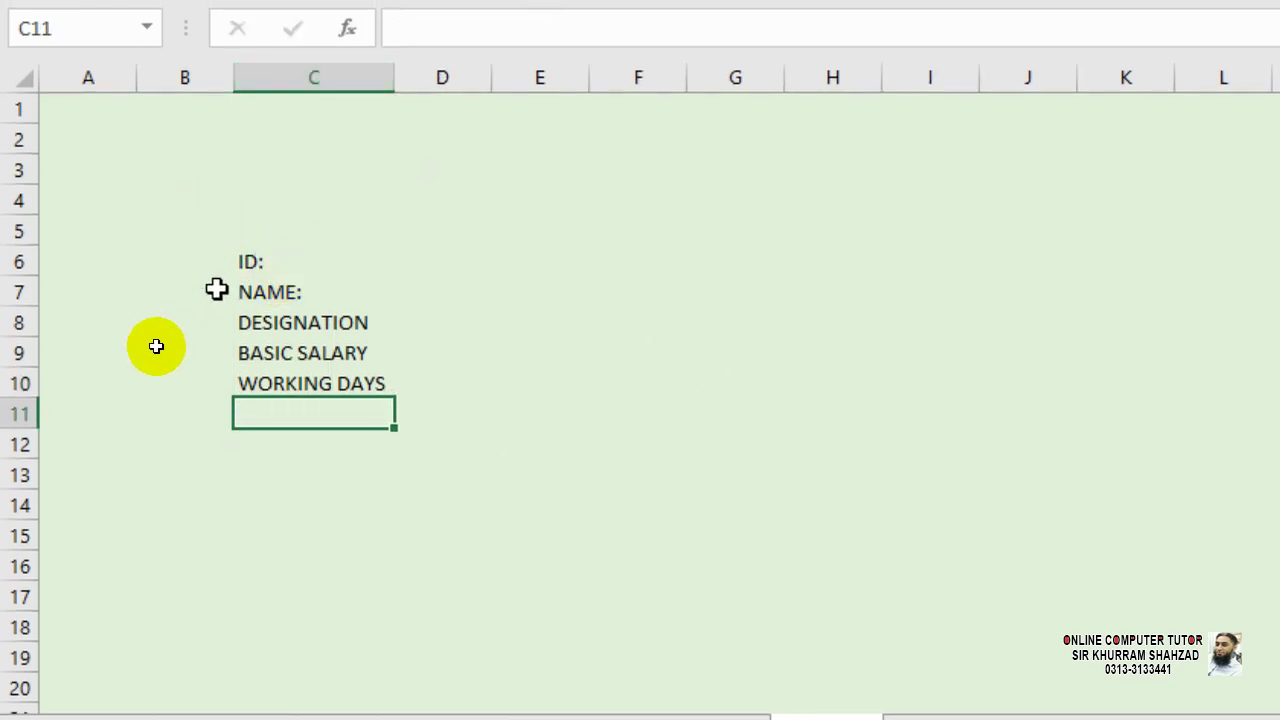
{"action": "left_click_drag", "start_coordinate": [271, 251], "coordinate": [316, 383]}
{"action": "key", "text": "ctrl+b"}
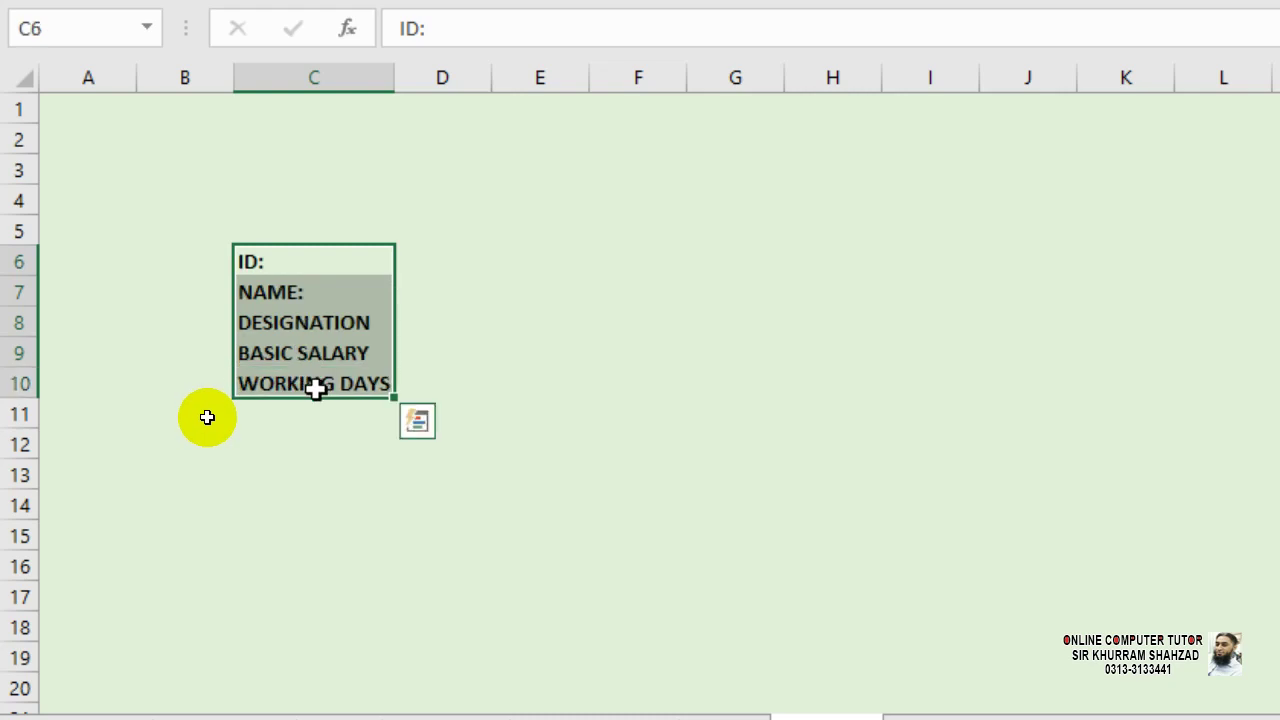
- Select D6 beside the ID label and widen column D slightly
{"action": "left_click_drag", "start_coordinate": [411, 272], "coordinate": [408, 257]}
{"action": "left_click", "coordinate": [408, 257]}
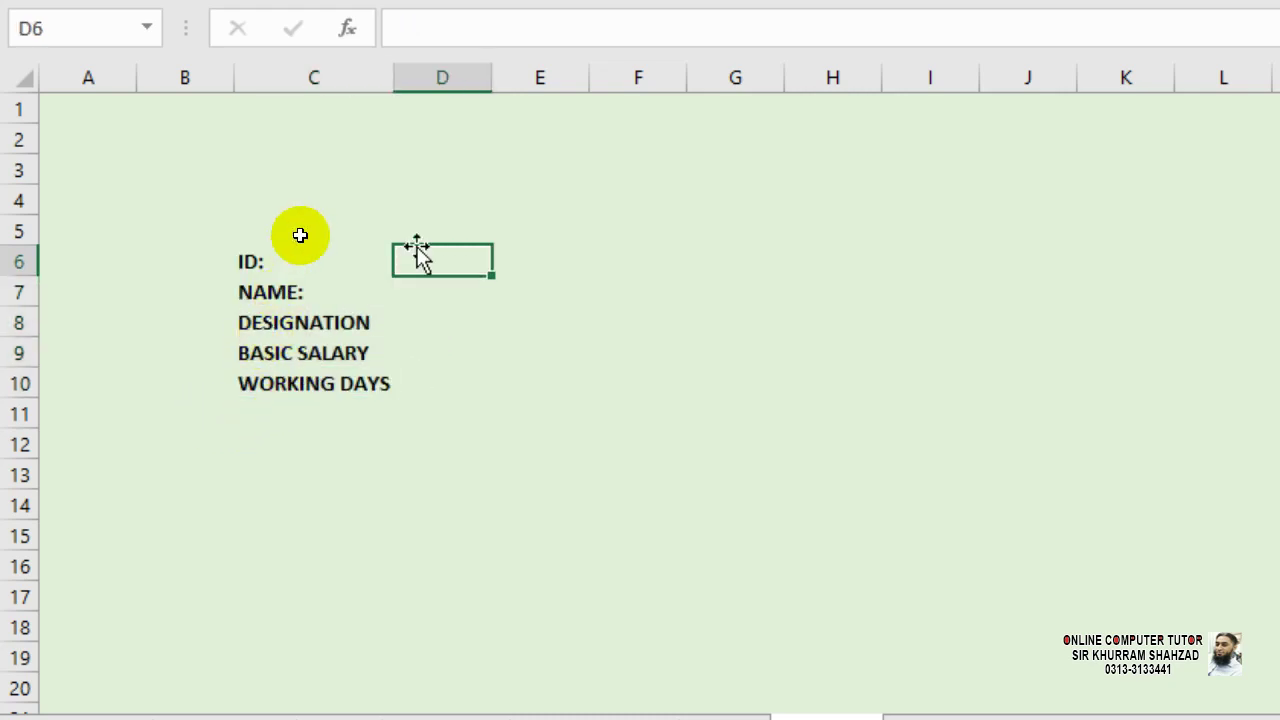
{"action": "left_click_drag", "start_coordinate": [491, 80], "coordinate": [521, 95]}
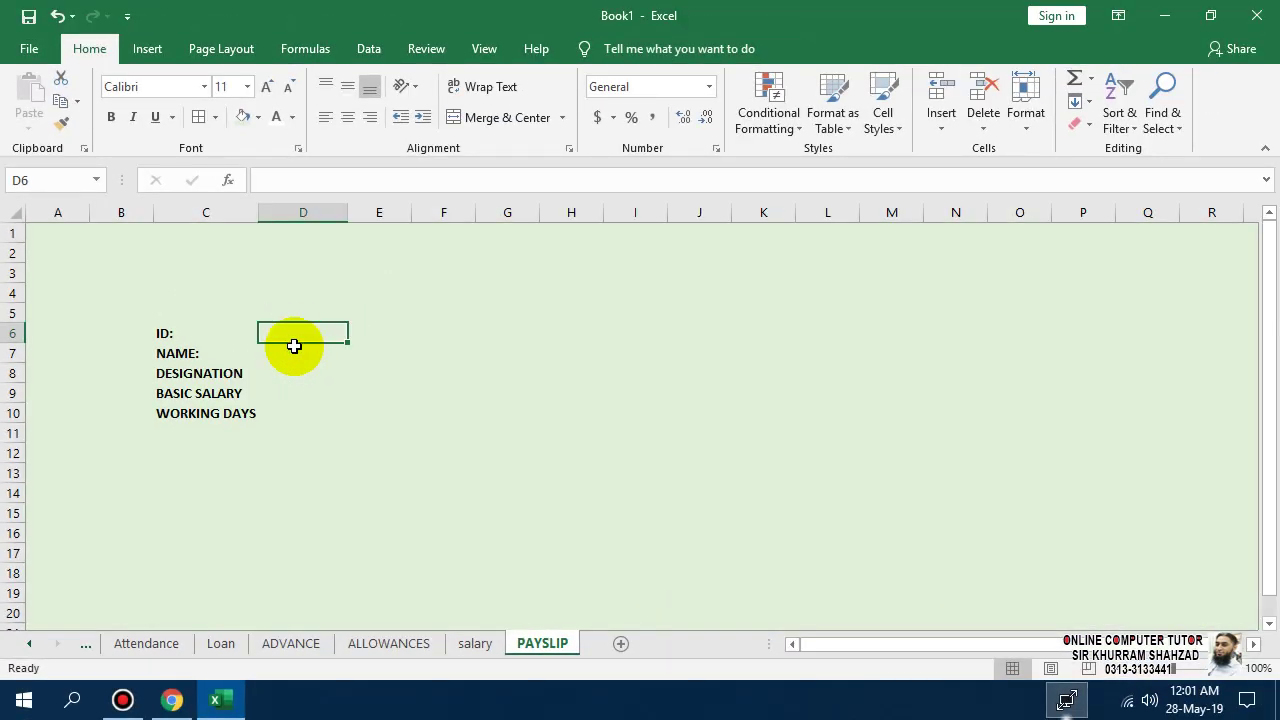
- Add a list data validation to D6 with the IDs in B3:B7 of the EMPLOYEE DATA sheet as its source
{"action": "left_click", "coordinate": [368, 48]}
{"action": "left_click", "coordinate": [819, 124]}
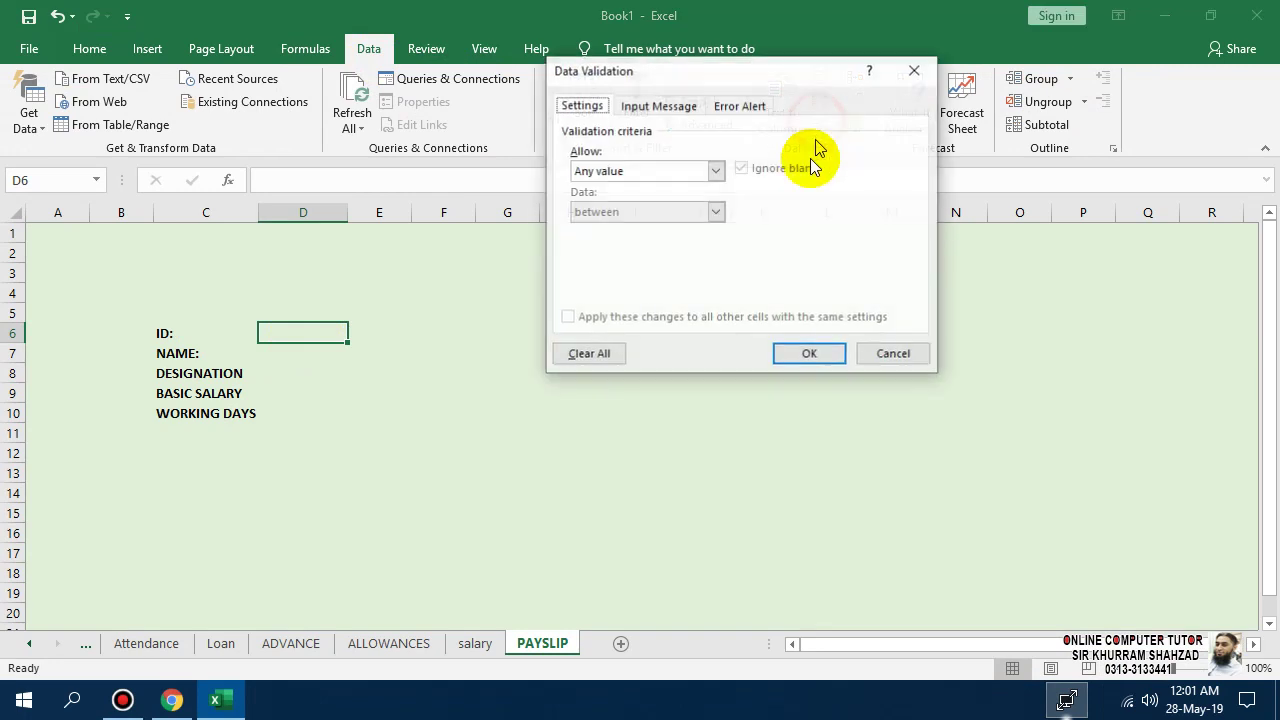
{"action": "left_click", "coordinate": [690, 168]}
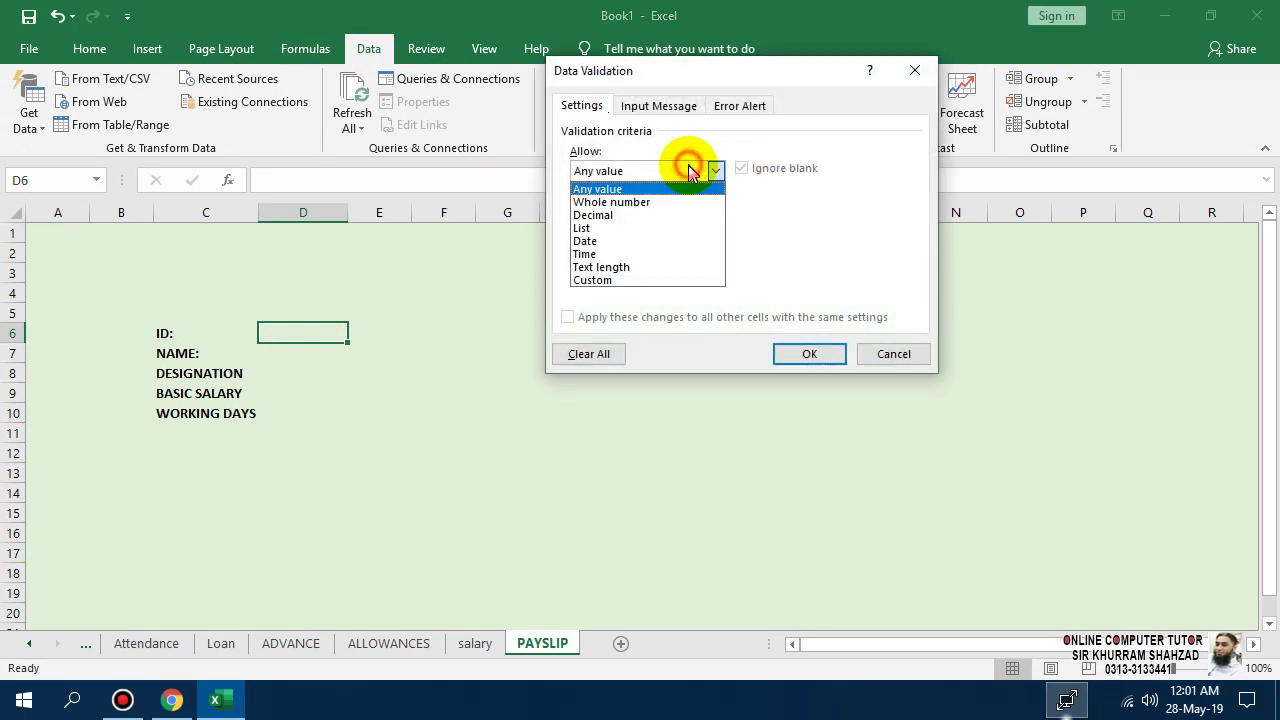
{"action": "left_click", "coordinate": [590, 228]}
{"action": "left_click", "coordinate": [645, 252]}
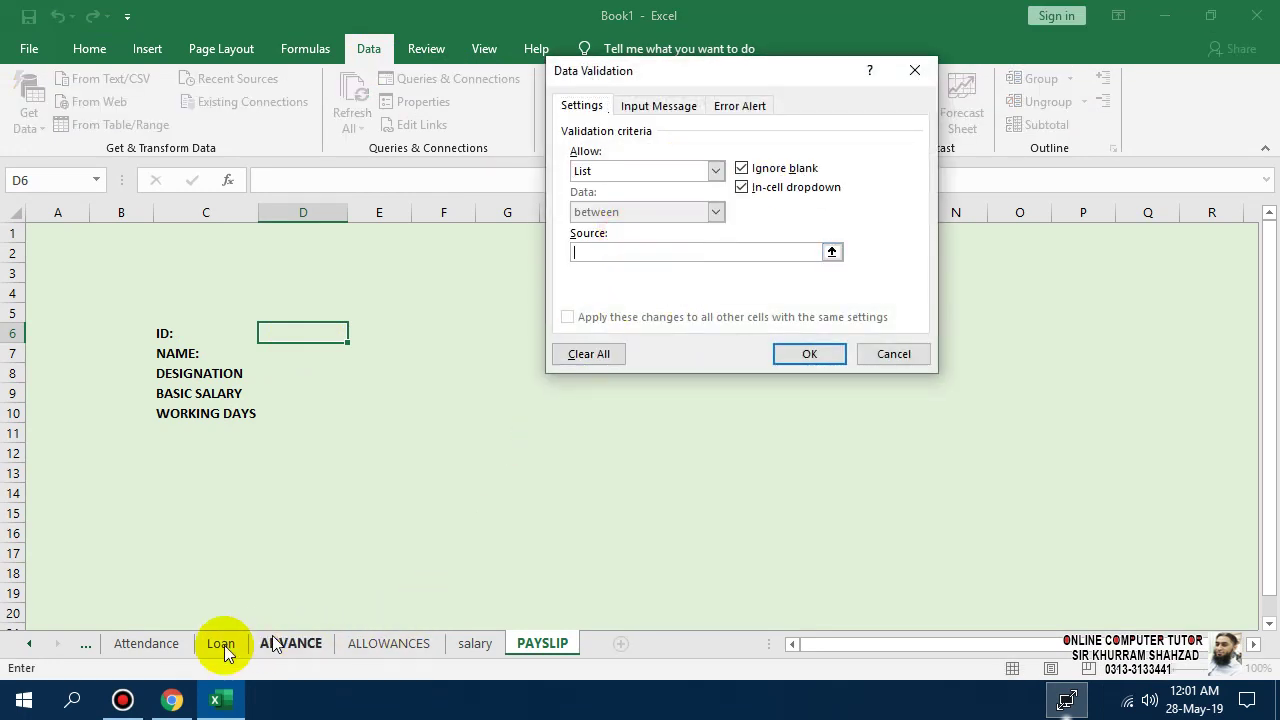
{"action": "left_click", "coordinate": [29, 643]}
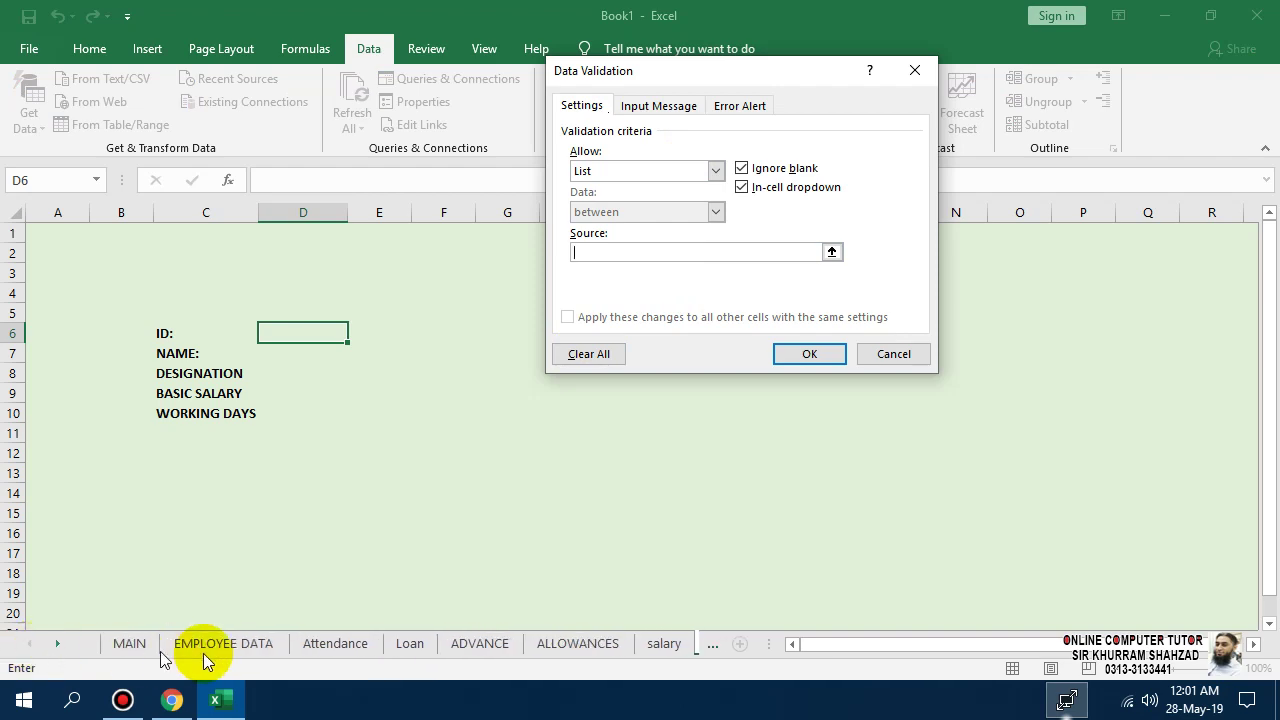
{"action": "left_click", "coordinate": [222, 643]}
{"action": "left_click_drag", "start_coordinate": [100, 346], "coordinate": [106, 497]}
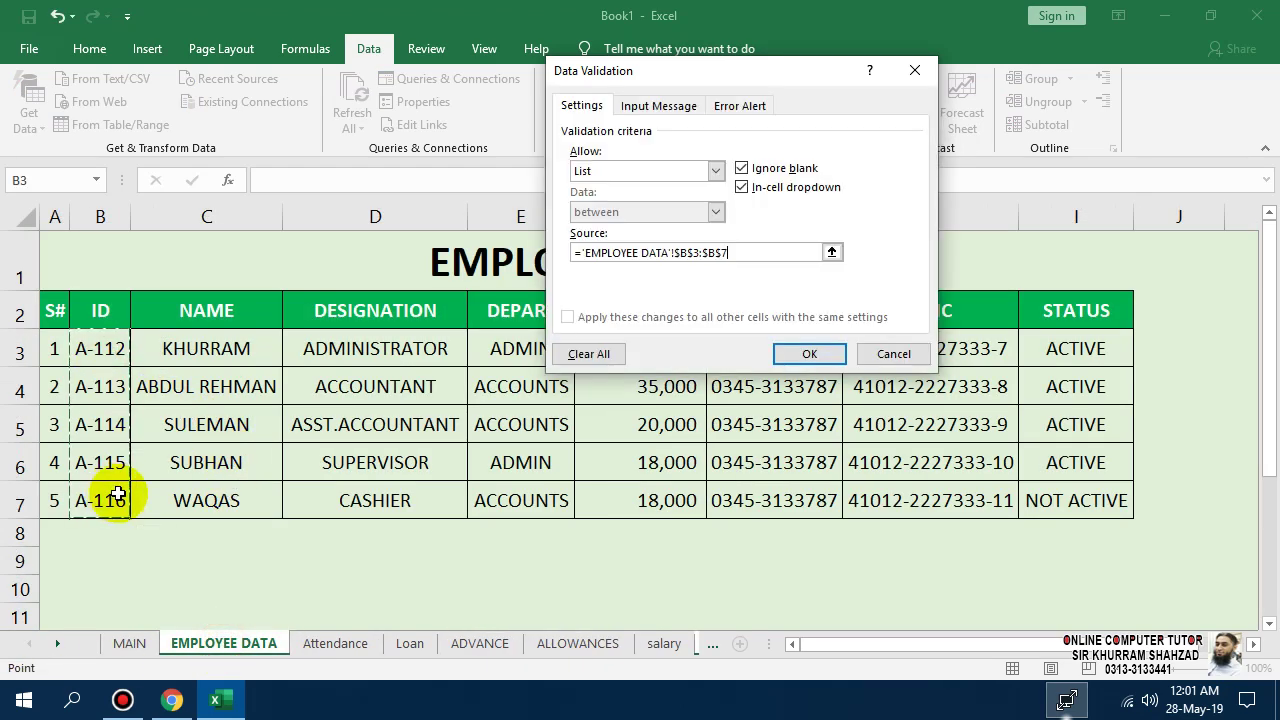
{"action": "left_click", "coordinate": [806, 348]}
{"action": "left_click", "coordinate": [360, 337]}
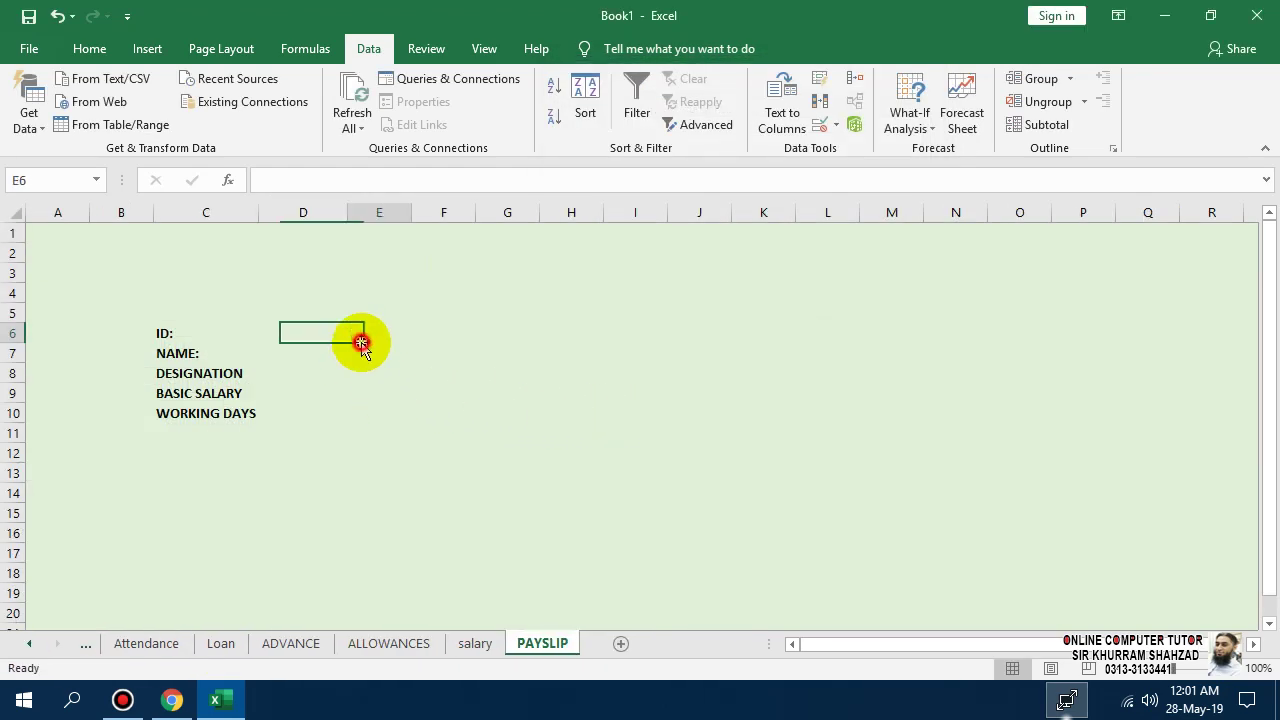
- Choose the first employee ID from the dropdown in D6
{"action": "left_click", "coordinate": [309, 327]}
{"action": "left_click", "coordinate": [346, 337]}
{"action": "left_click", "coordinate": [320, 348]}
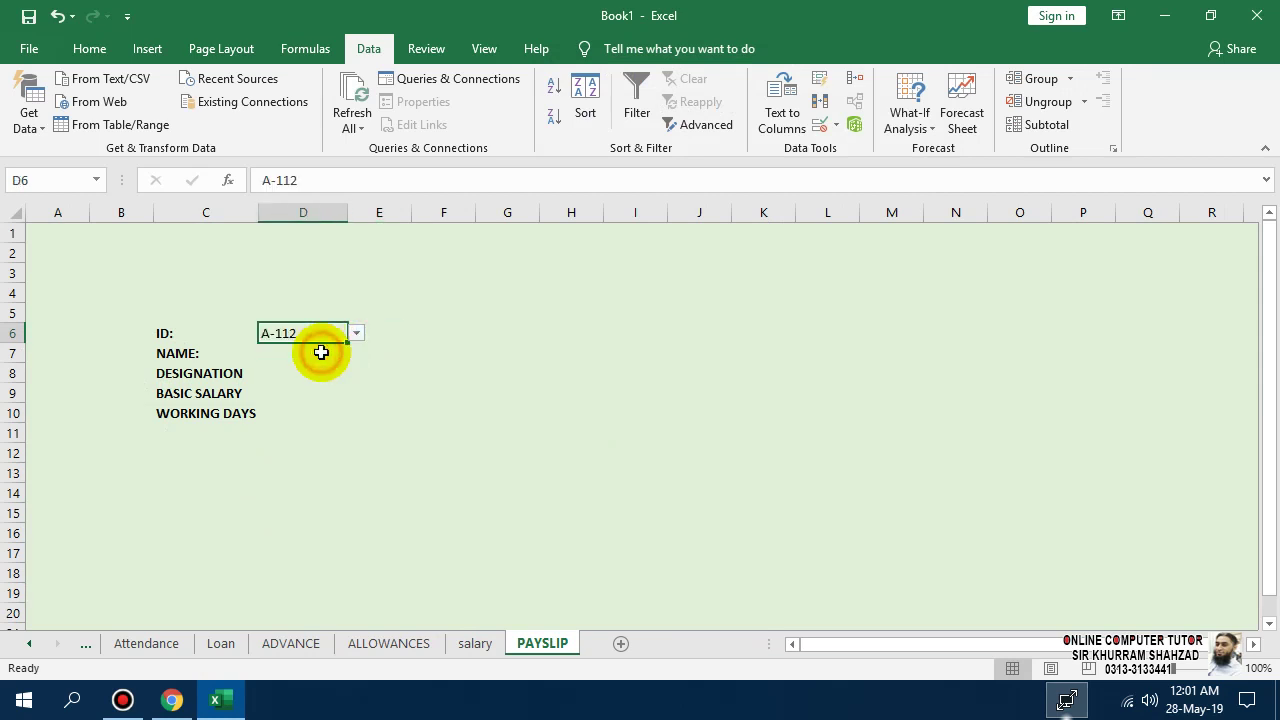
- Enter =VLOOKUP(D6,'EMPLOYEE DATA'!B3:I7,2,0) in D7 to look up the employee's name
{"action": "left_click", "coordinate": [320, 354]}
{"action": "type", "text": "=VL"}
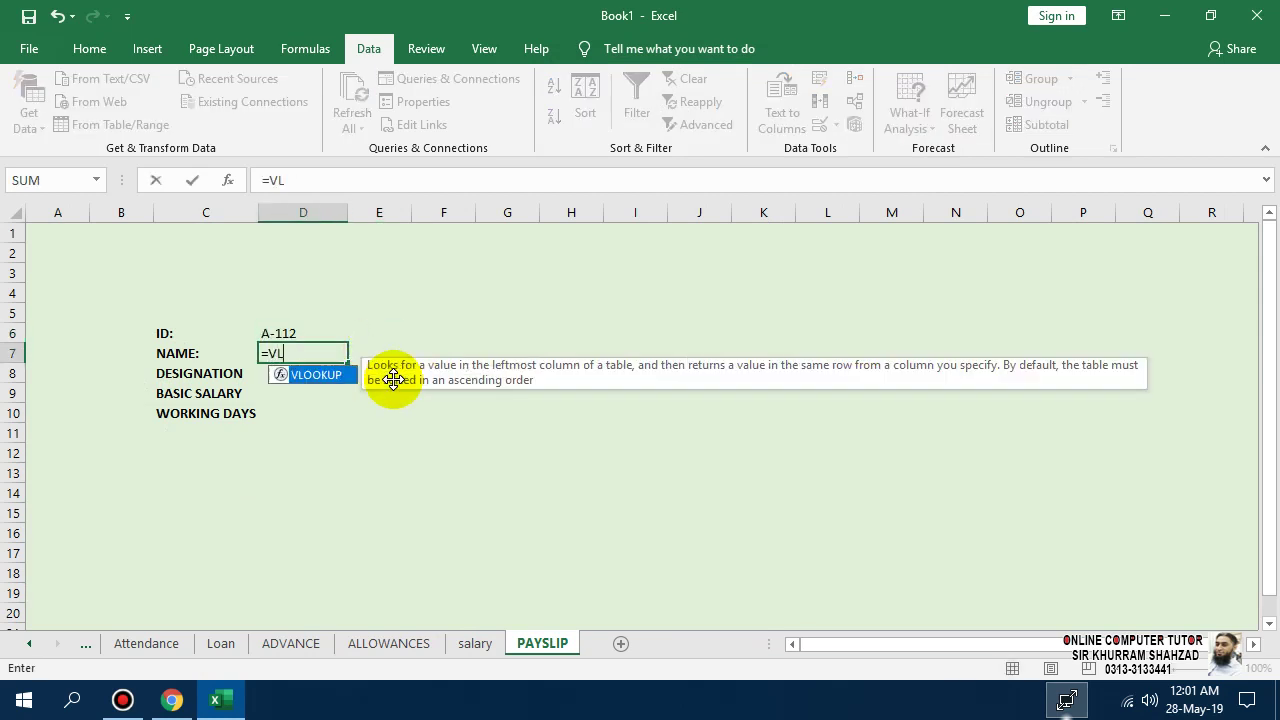
{"action": "type", "text": "OOKUP("}
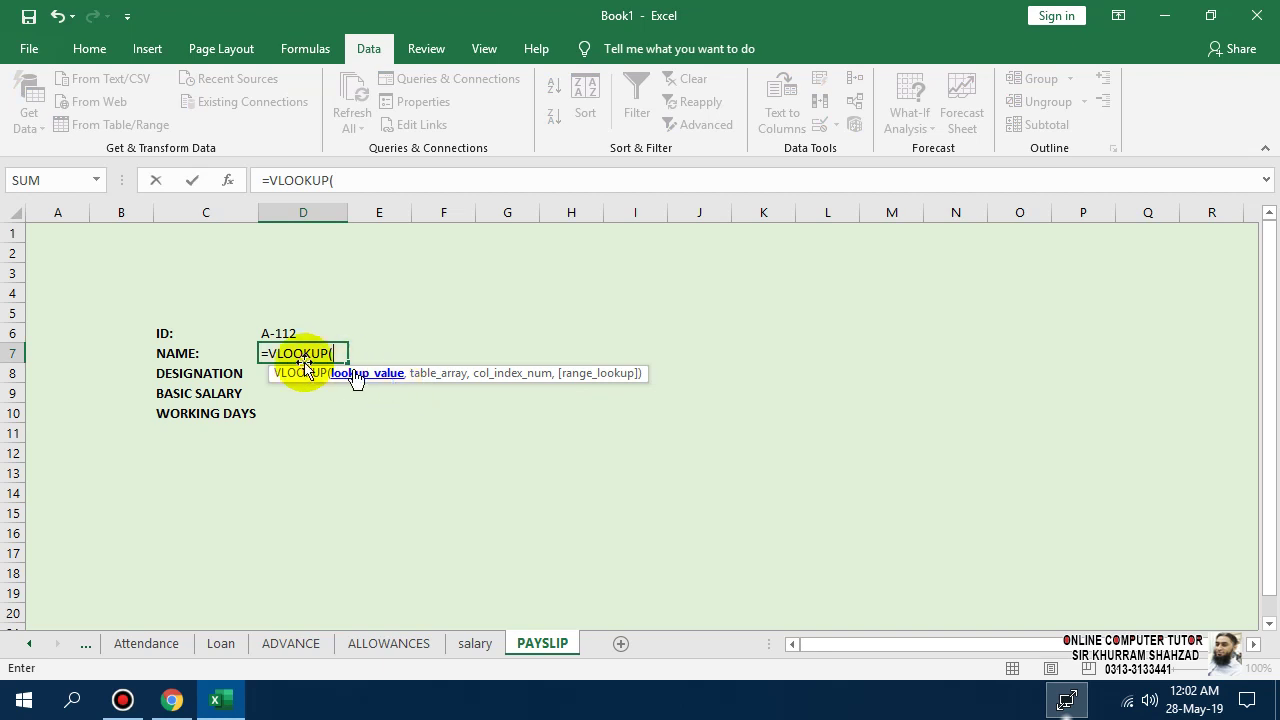
{"action": "left_click", "coordinate": [286, 331]}
{"action": "type", "text": ","}
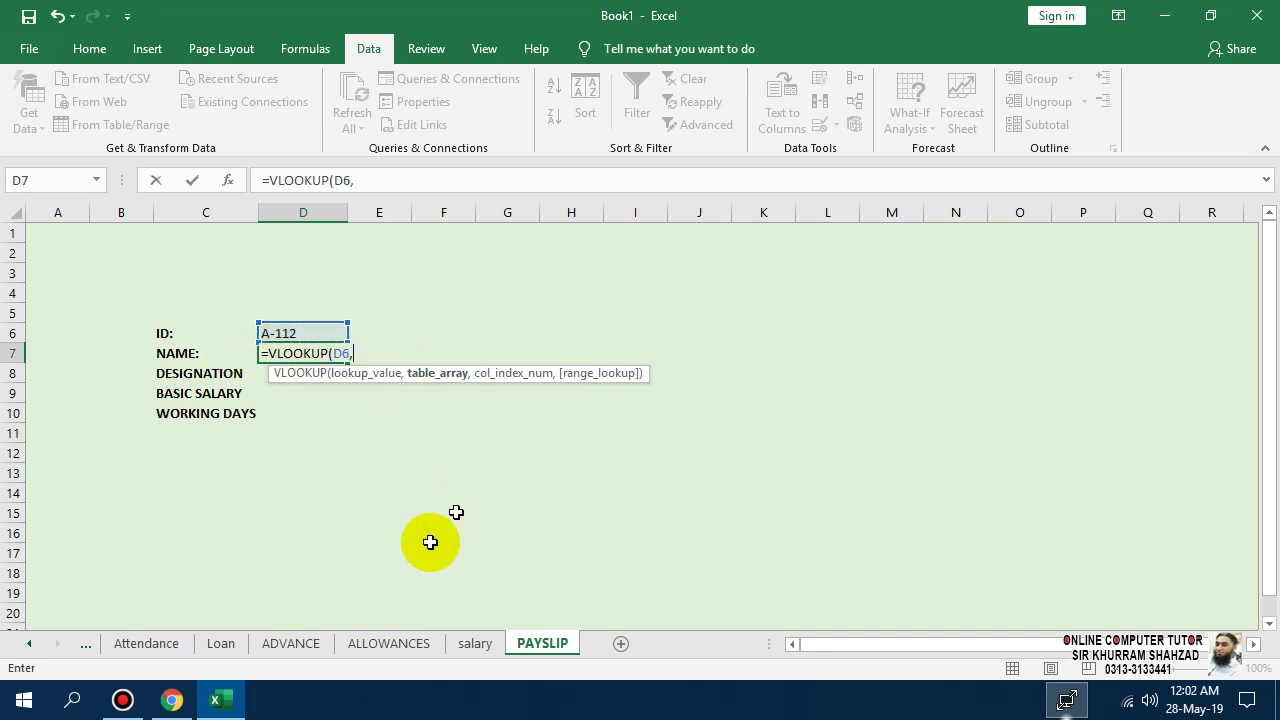
{"action": "left_click", "coordinate": [30, 645]}
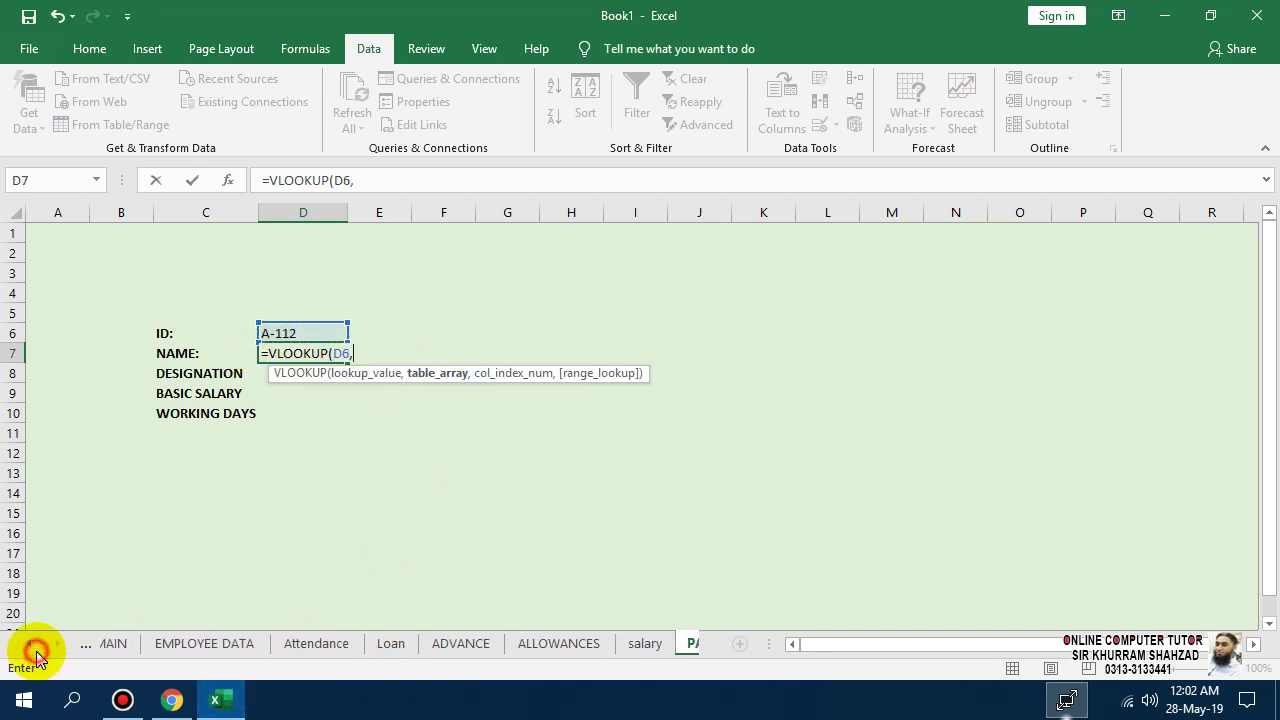
{"action": "left_click", "coordinate": [180, 644]}
{"action": "left_click_drag", "start_coordinate": [100, 348], "coordinate": [1070, 500]}
{"action": "left_click", "coordinate": [543, 180]}
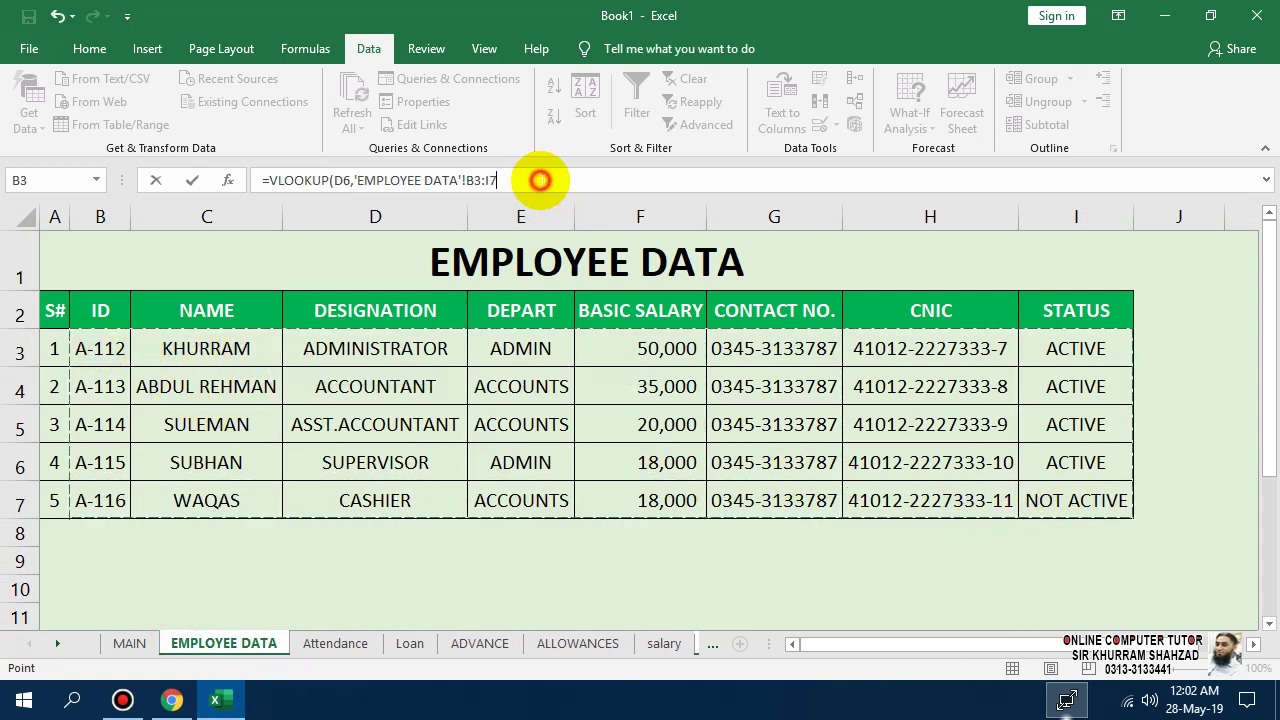
{"action": "type", "text": ",2"}
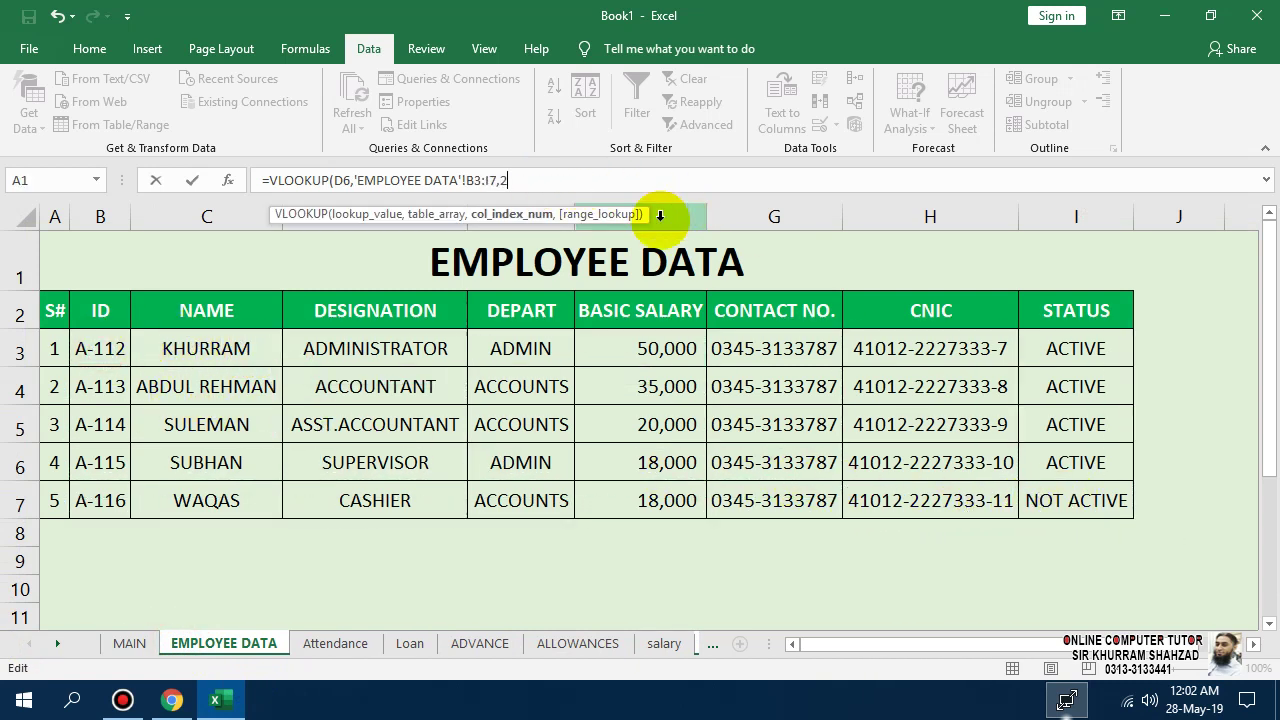
{"action": "type", "text": ",0)"}
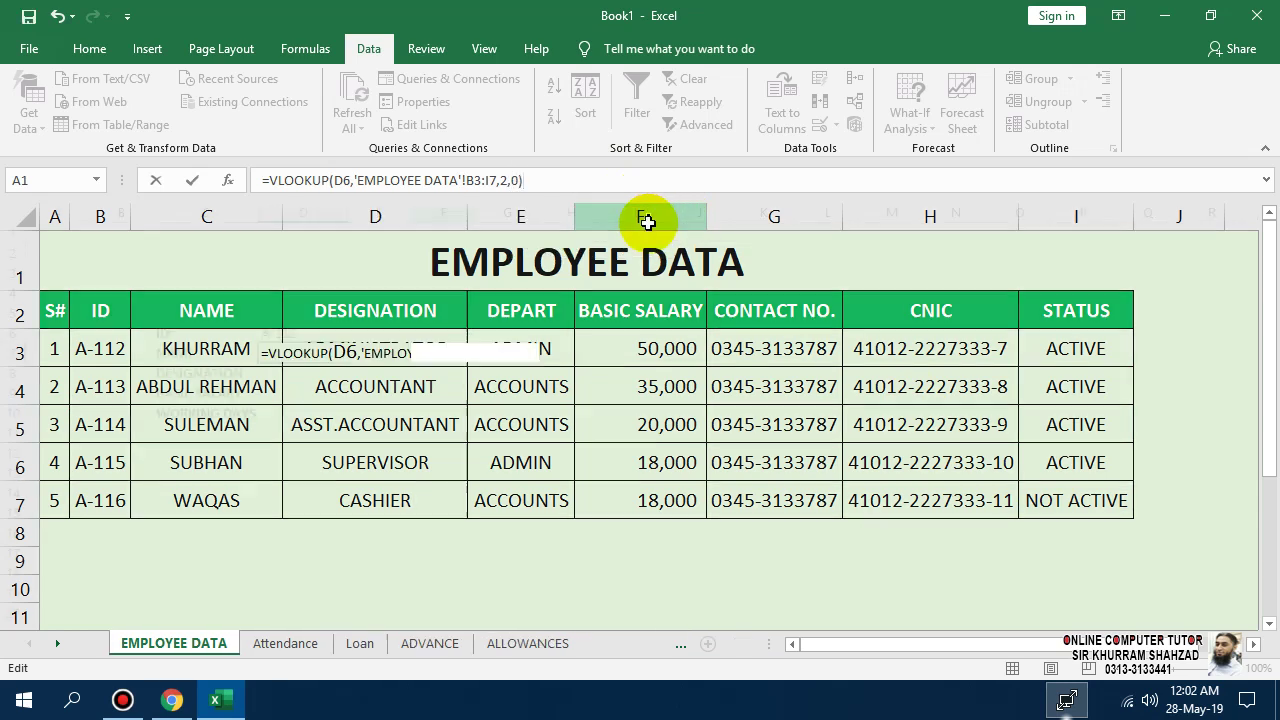
{"action": "key", "text": "Return"}
- Try to fill the name lookup formula from D7 down to D9
{"action": "left_click", "coordinate": [334, 356]}
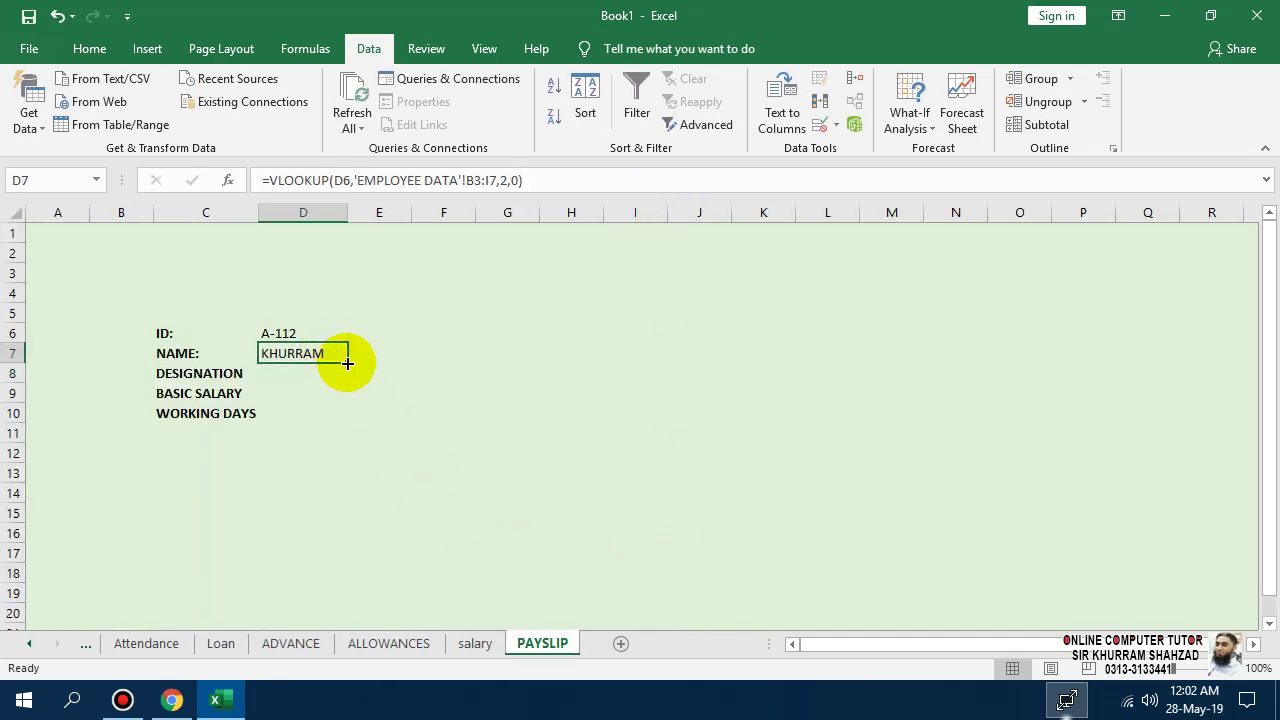
{"action": "left_click_drag", "start_coordinate": [347, 363], "coordinate": [337, 395]}
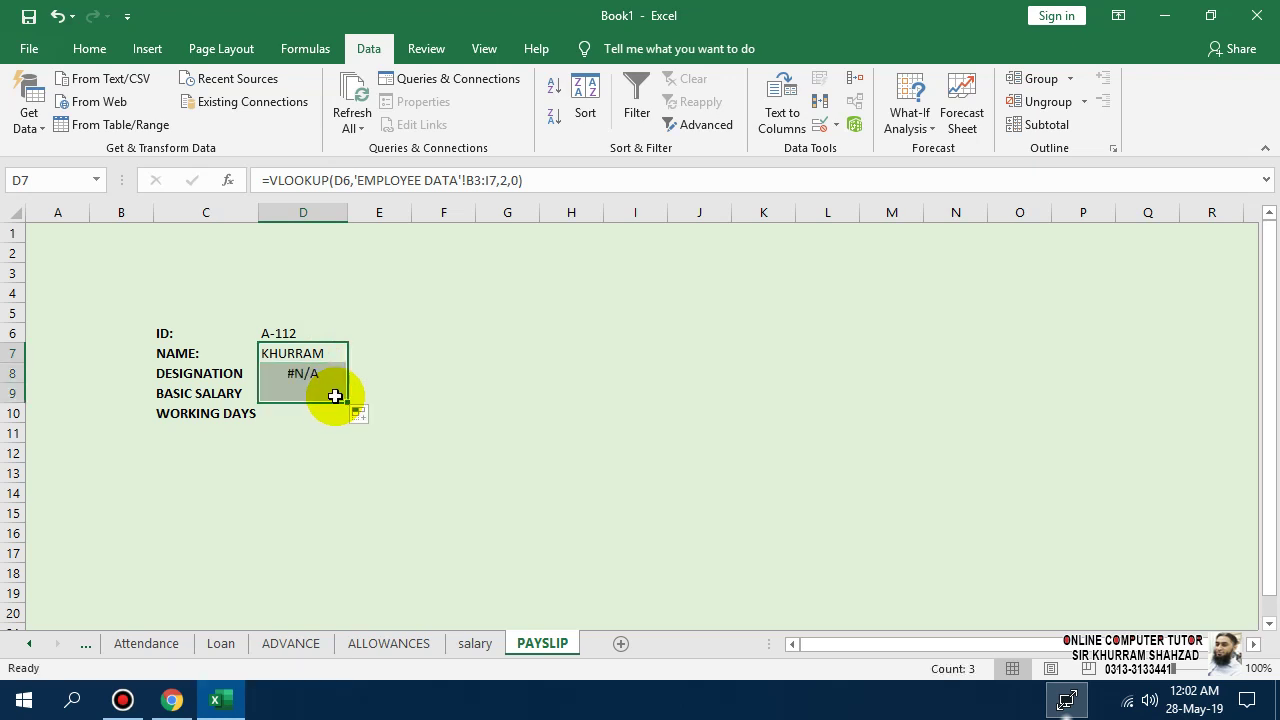
{"action": "double_click", "coordinate": [323, 373]}
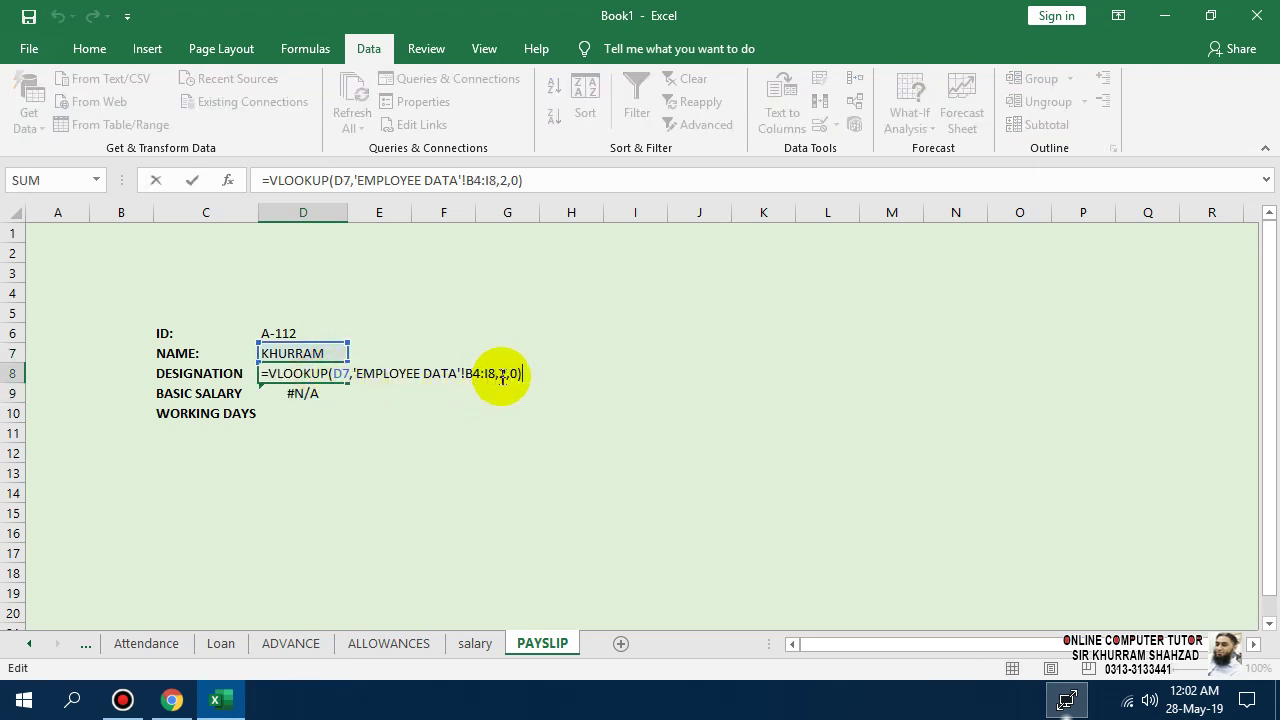
{"action": "key", "text": "Escape"}
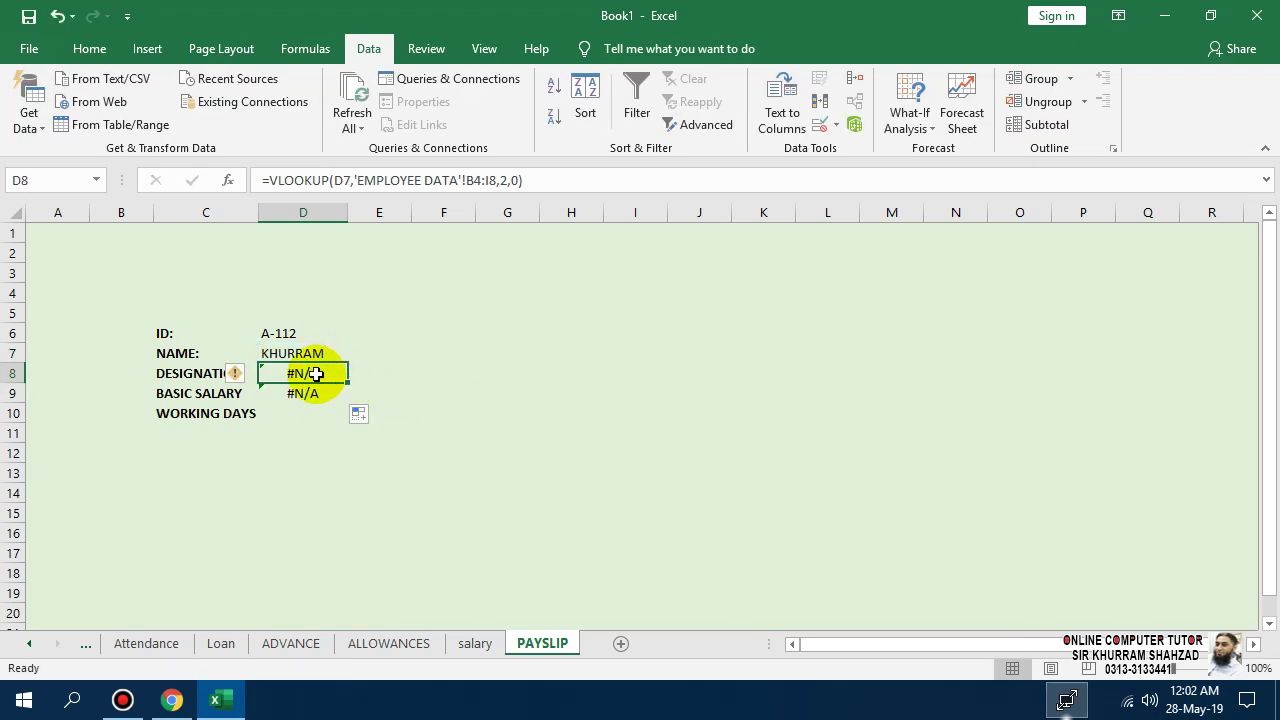
{"action": "key", "text": "ctrl+z"}
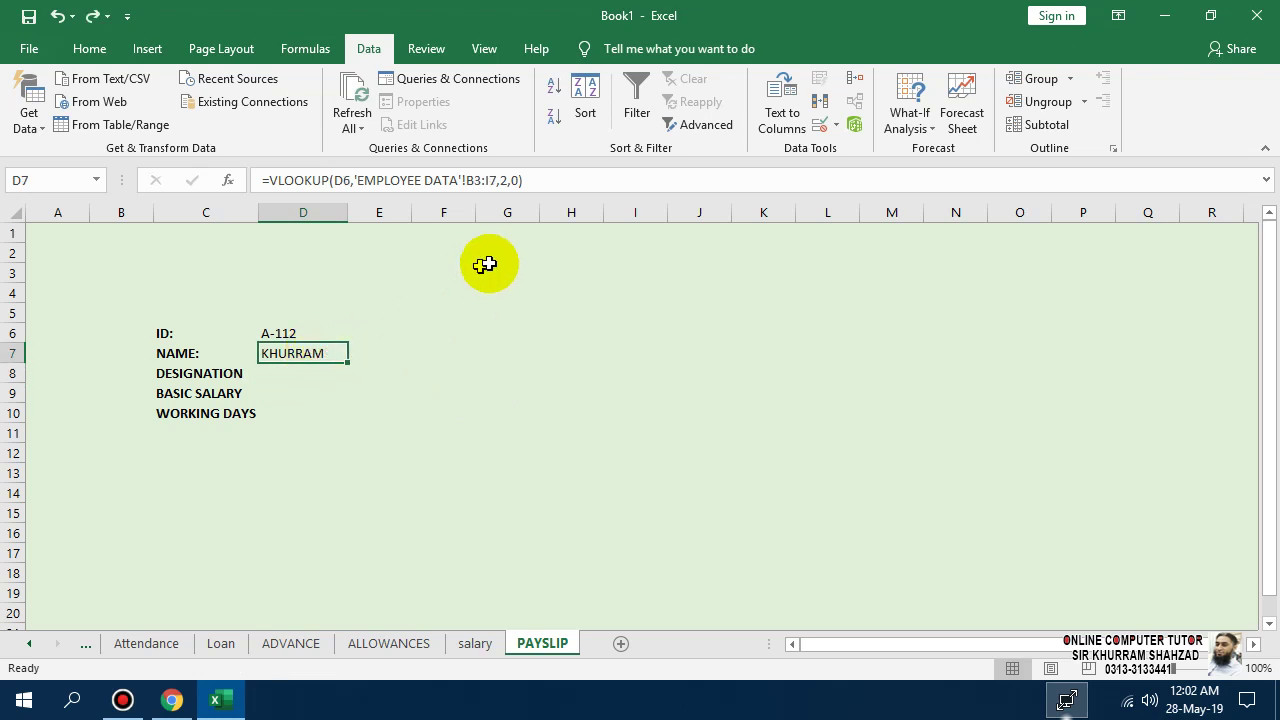
- Copy the formula text from D7 into D8 and set its column index to 3 for the designation
{"action": "left_click_drag", "start_coordinate": [540, 182], "coordinate": [258, 180]}
{"action": "key", "text": "ctrl+c"}
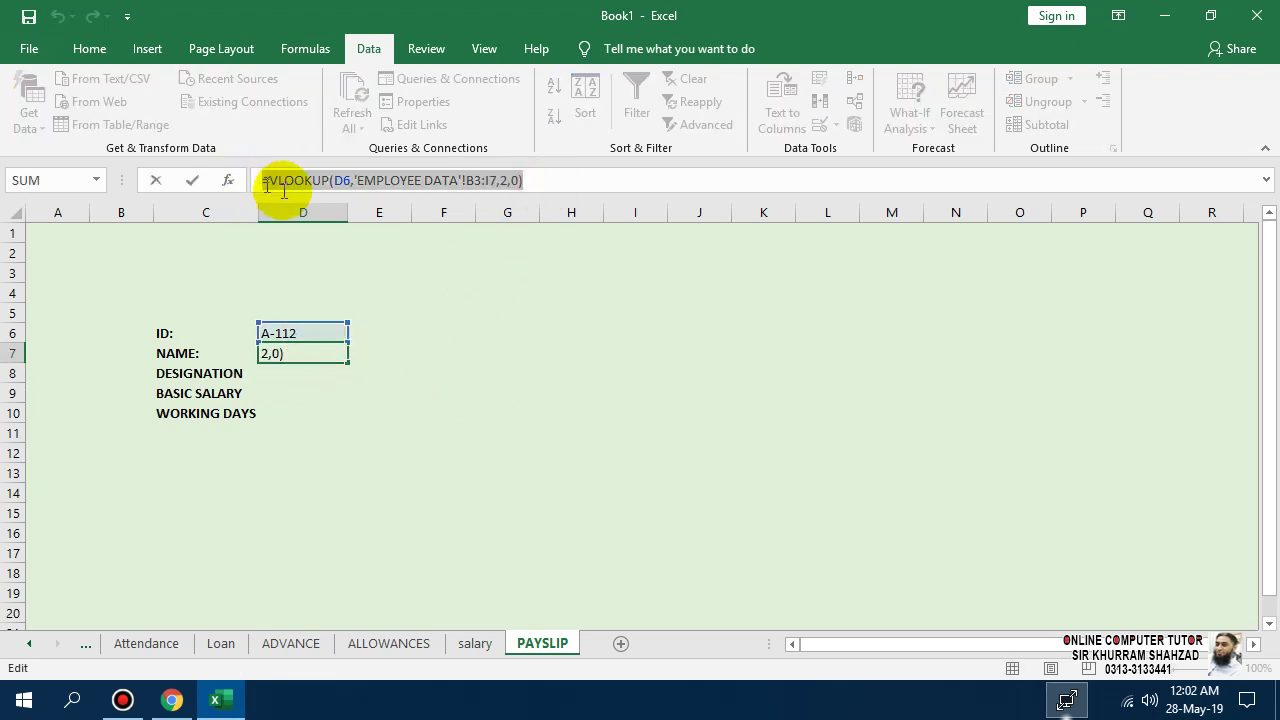
{"action": "key", "text": "Return"}
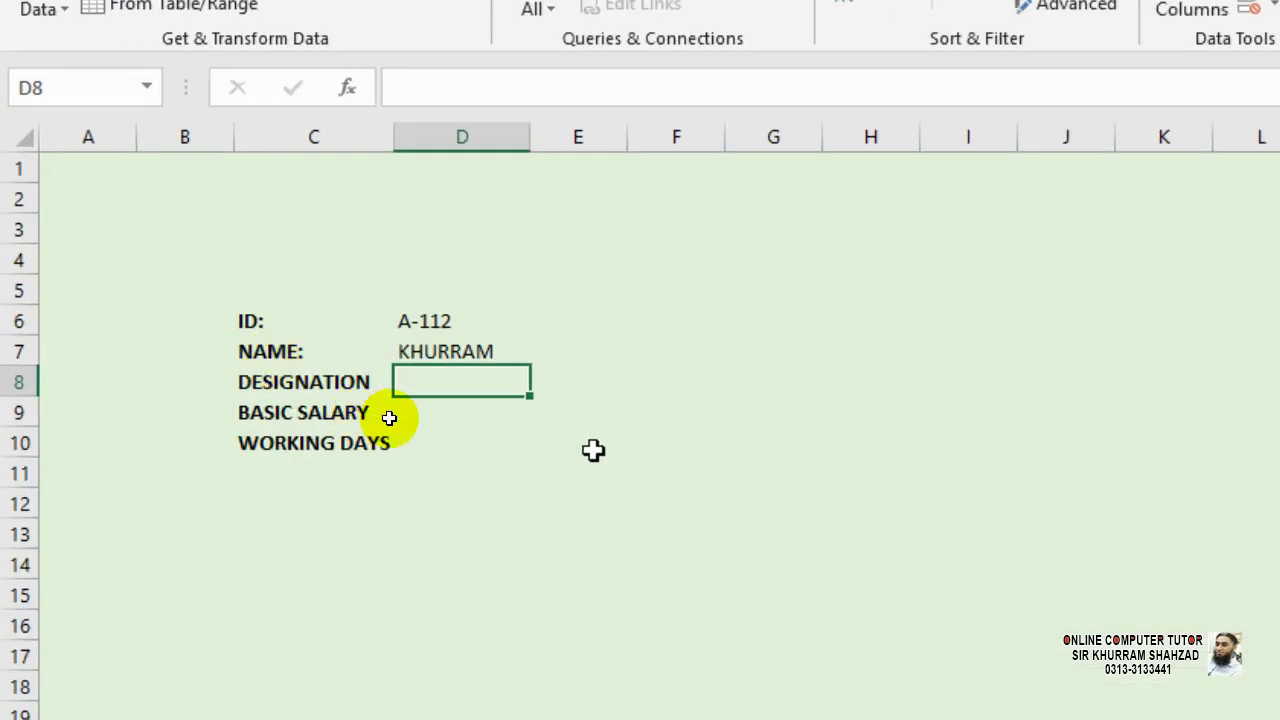
{"action": "key", "text": "F2"}
{"action": "key", "text": "ctrl+v"}
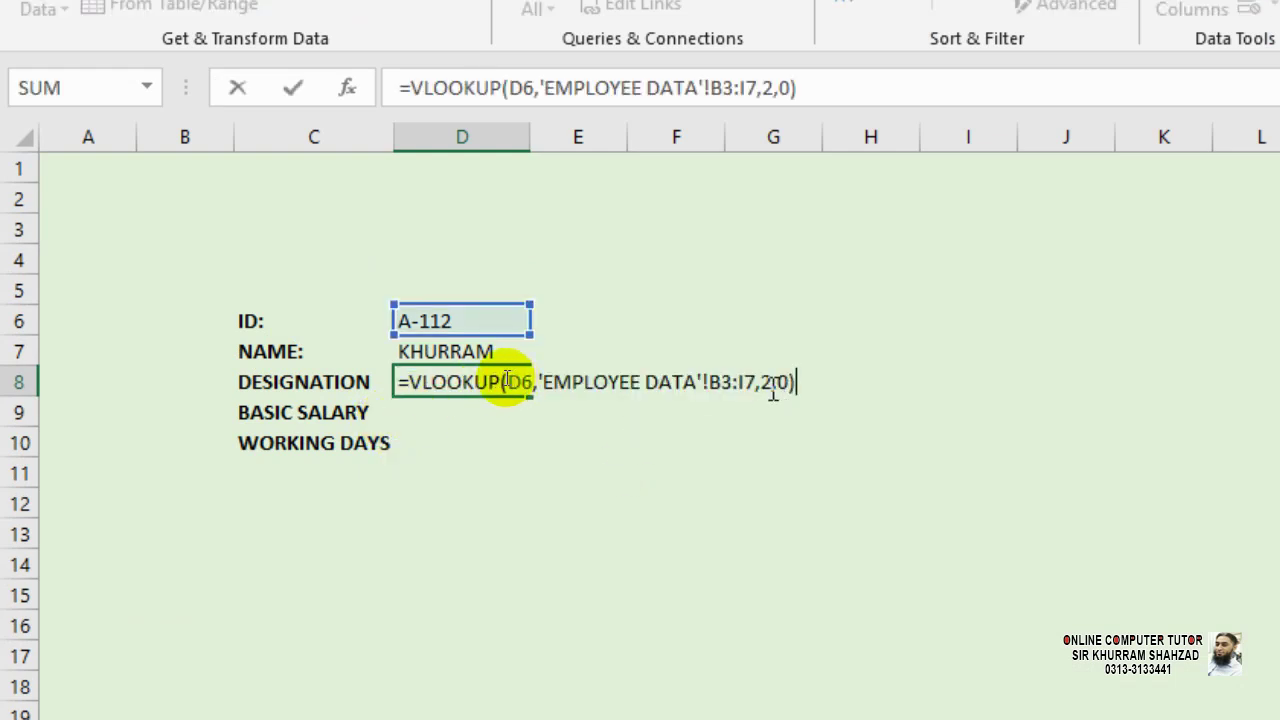
{"action": "left_click", "coordinate": [772, 388]}
{"action": "type", "text": "3"}
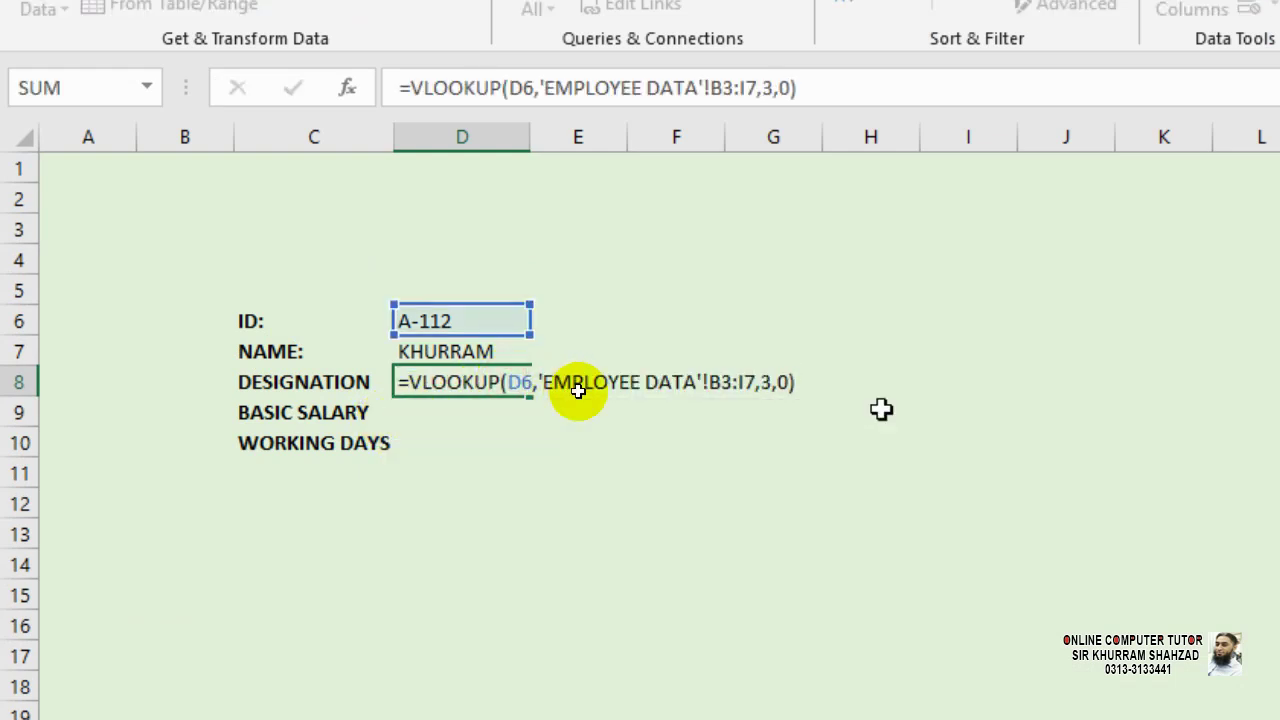
{"action": "key", "text": "Return"}
- Paste the copied VLOOKUP formula into D9 beside BASIC SALARY and set its last argument to 5
{"action": "double_click", "coordinate": [518, 413]}
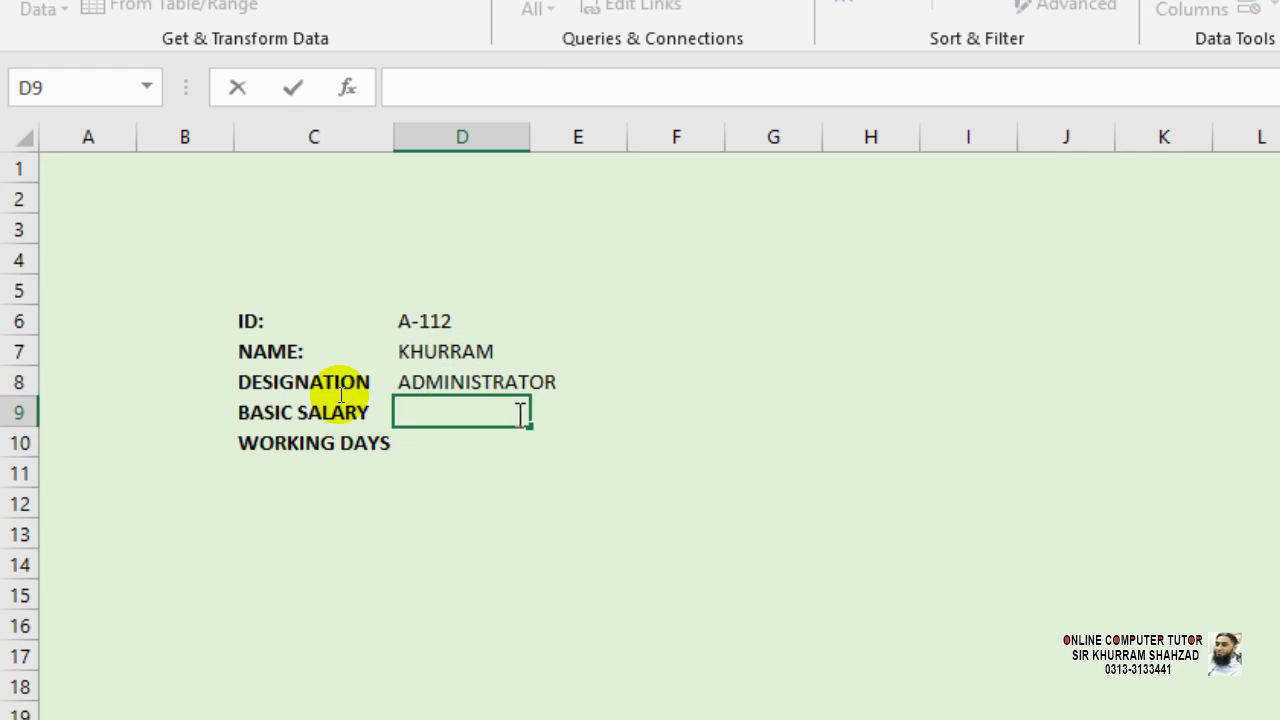
{"action": "key", "text": "ctrl+v"}
{"action": "left_click", "coordinate": [790, 412]}
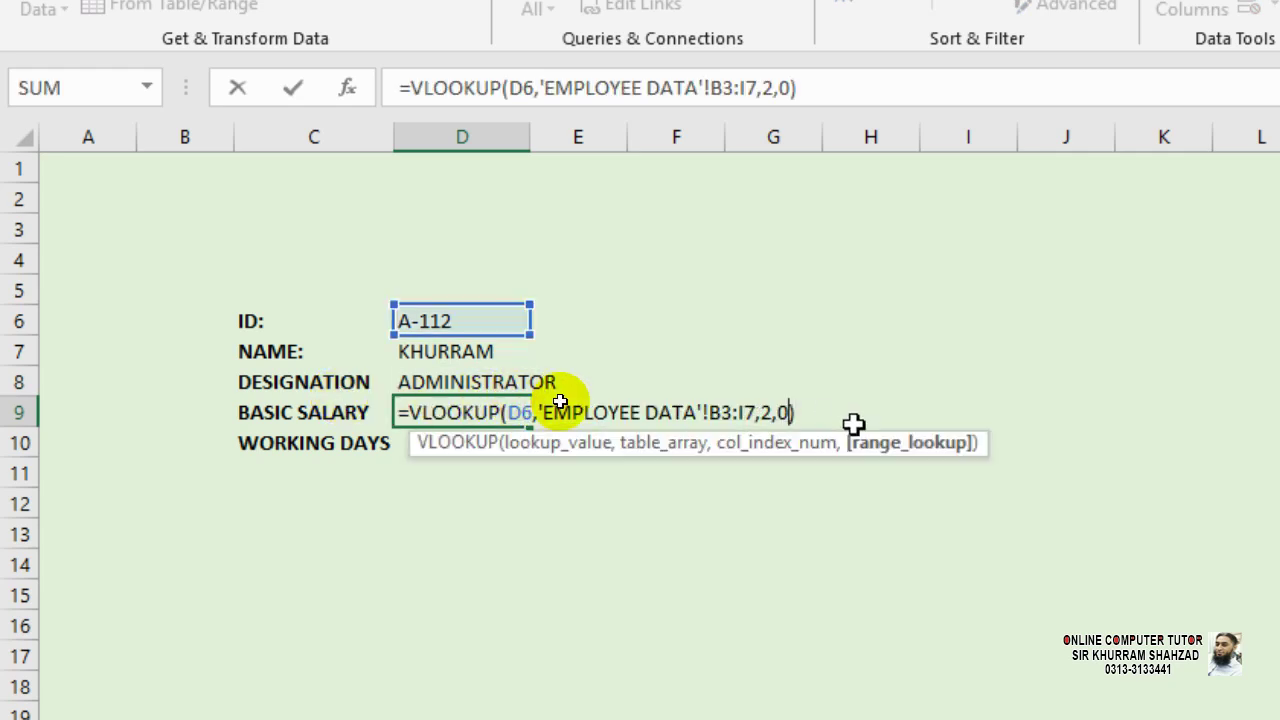
{"action": "key", "text": "BackSpace"}
{"action": "type", "text": "0"}
{"action": "key", "text": "Return"}
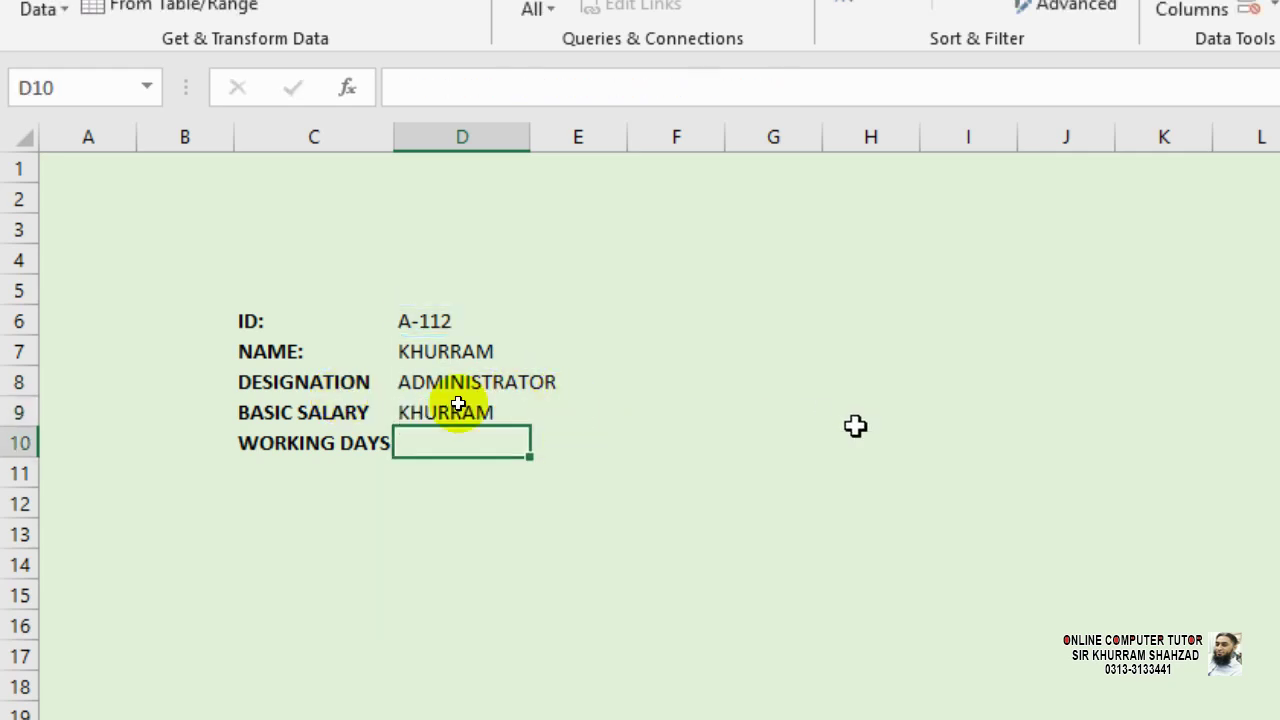
- Correct the basic salary formula in D9 to column index 5 and range lookup 0
{"action": "left_click", "coordinate": [510, 410]}
{"action": "double_click", "coordinate": [512, 410]}
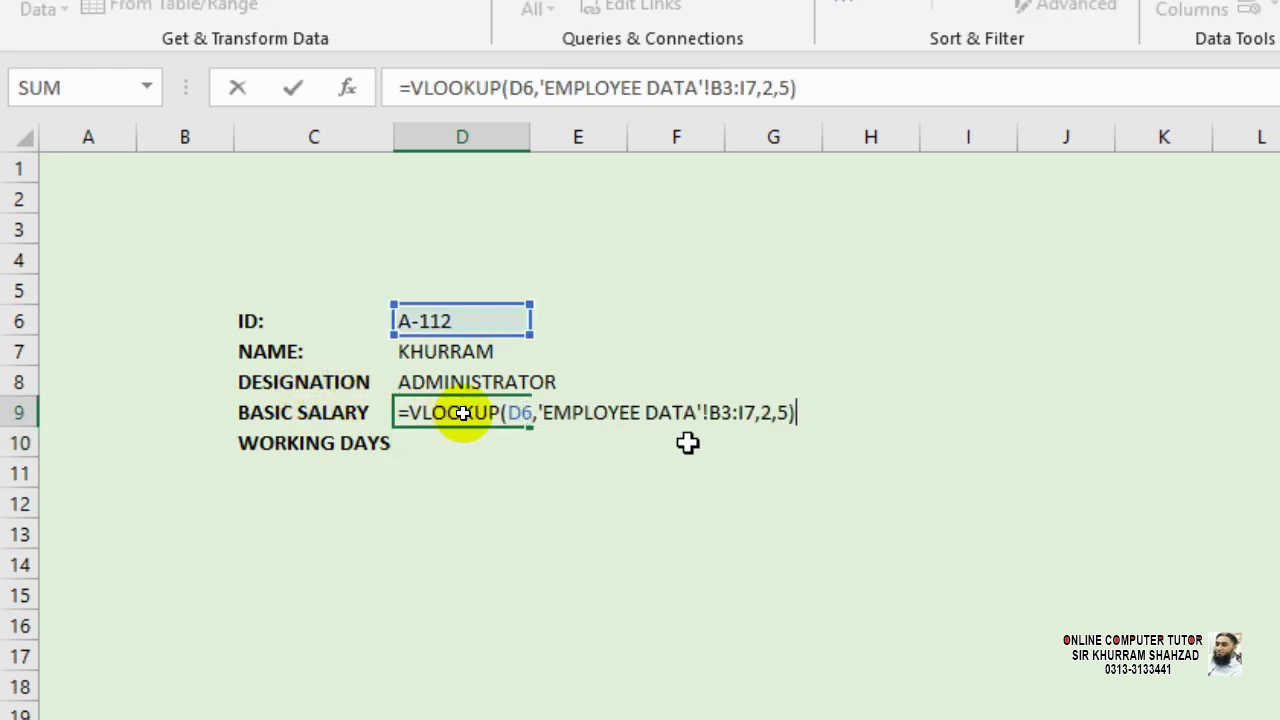
{"action": "left_click", "coordinate": [763, 413]}
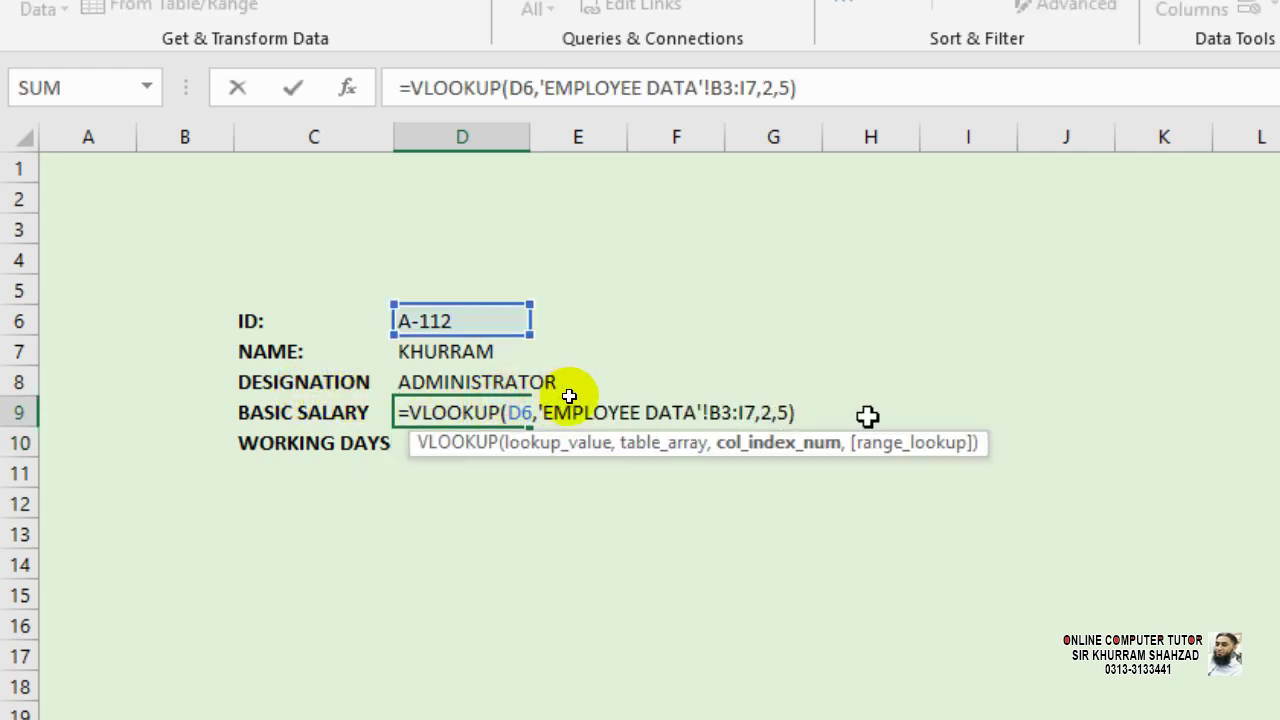
{"action": "key", "text": "Right"}
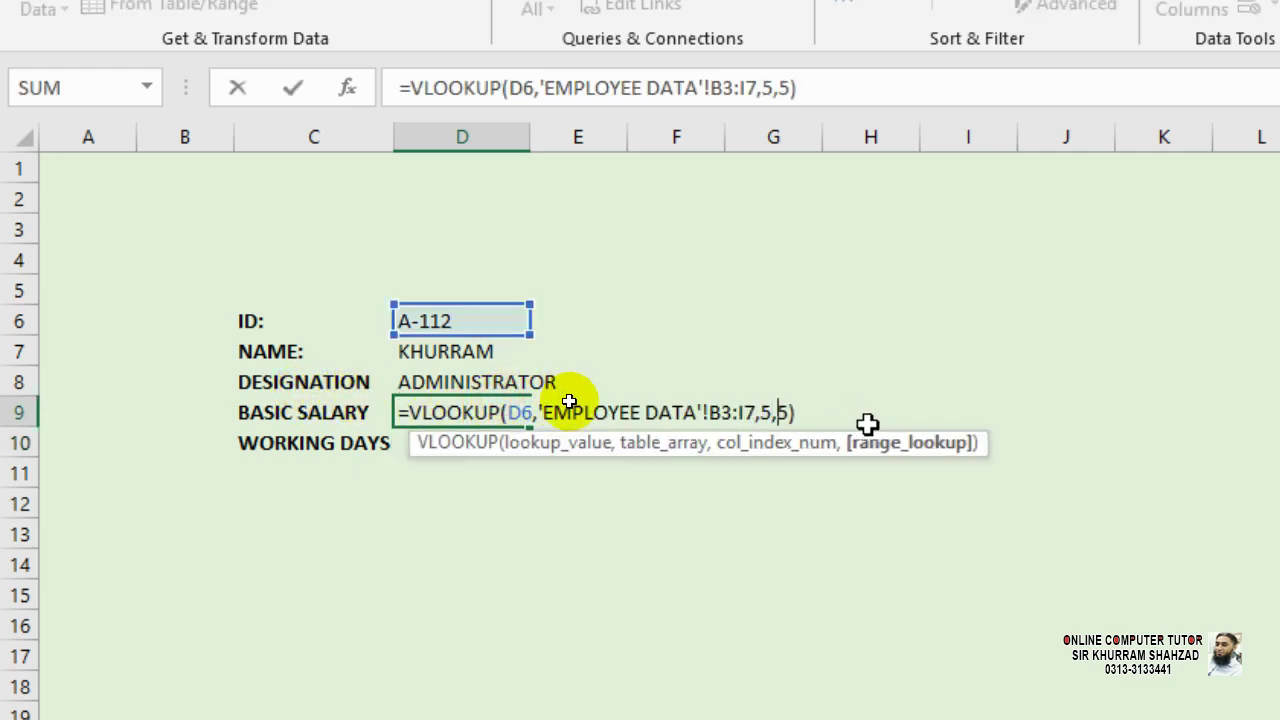
{"action": "type", "text": "0"}
{"action": "key", "text": "Return"}
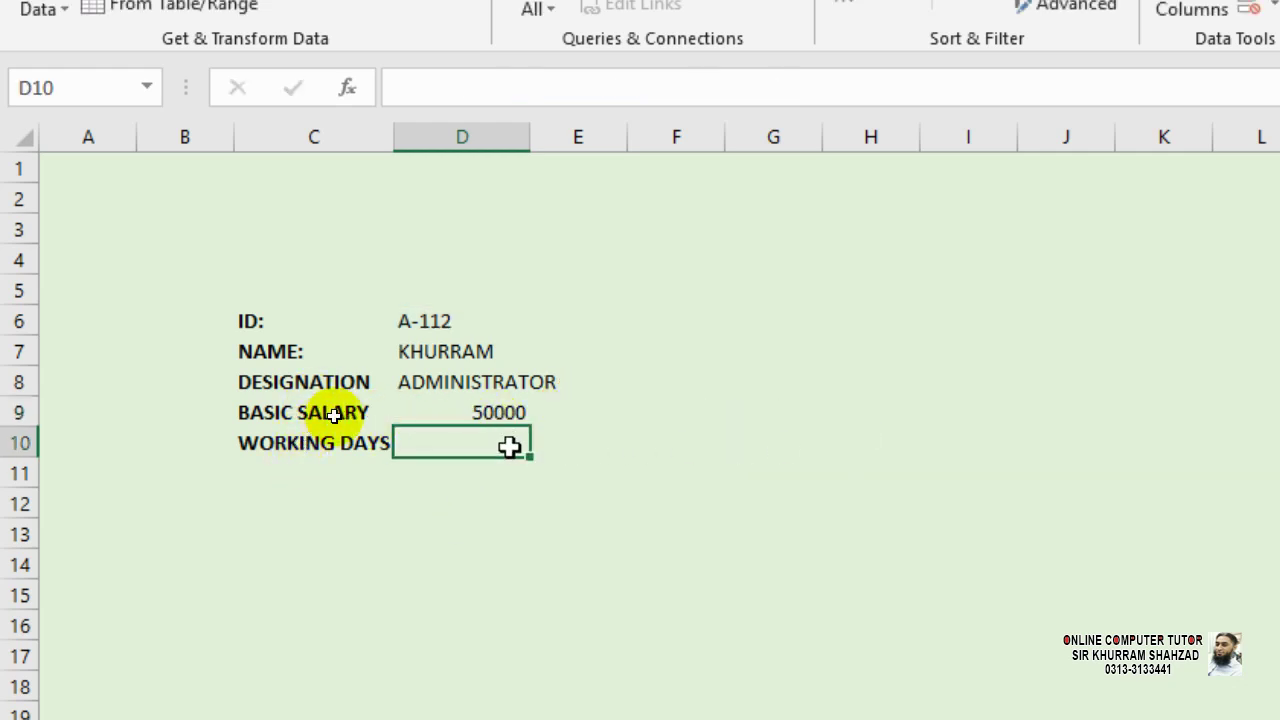
- Enter =VLOOKUP(salary!B4:O10,5,0) in D10 beside WORKING DAYS, using the salary sheet's table
{"action": "scroll", "coordinate": [510, 446], "scroll_direction": "down", "scroll_amount": 2}
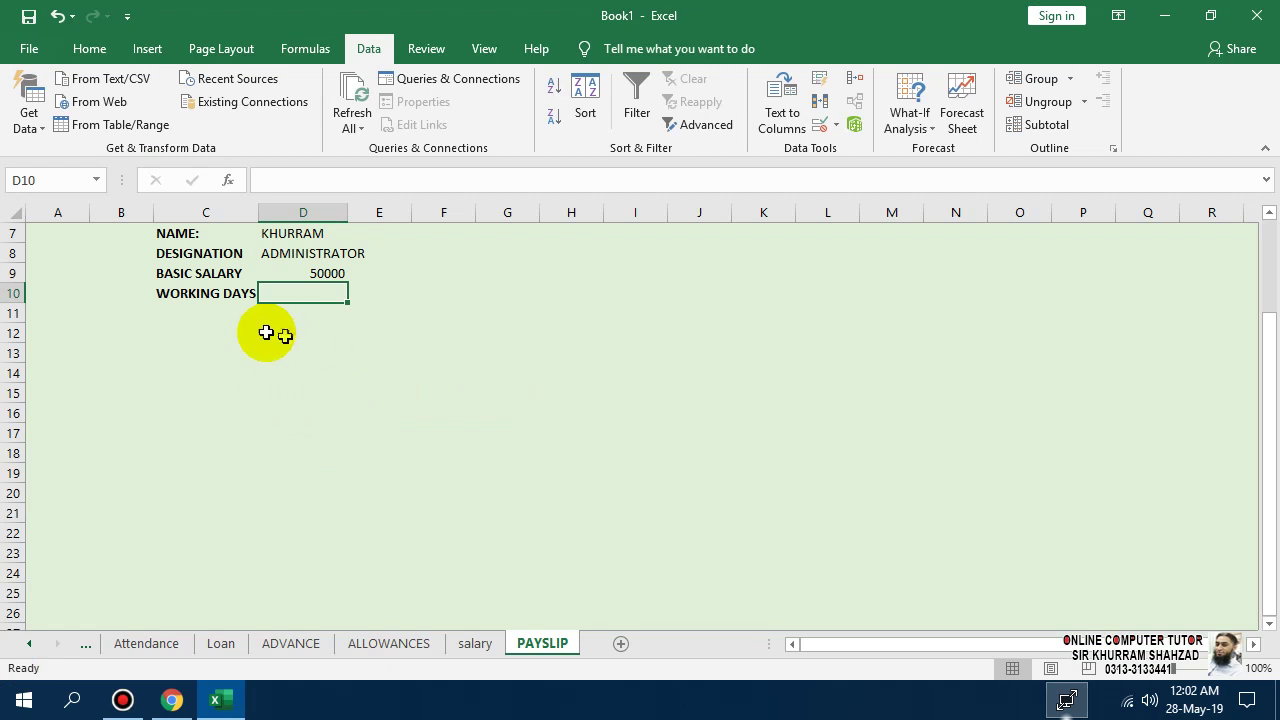
{"action": "type", "text": "=VLOOK"}
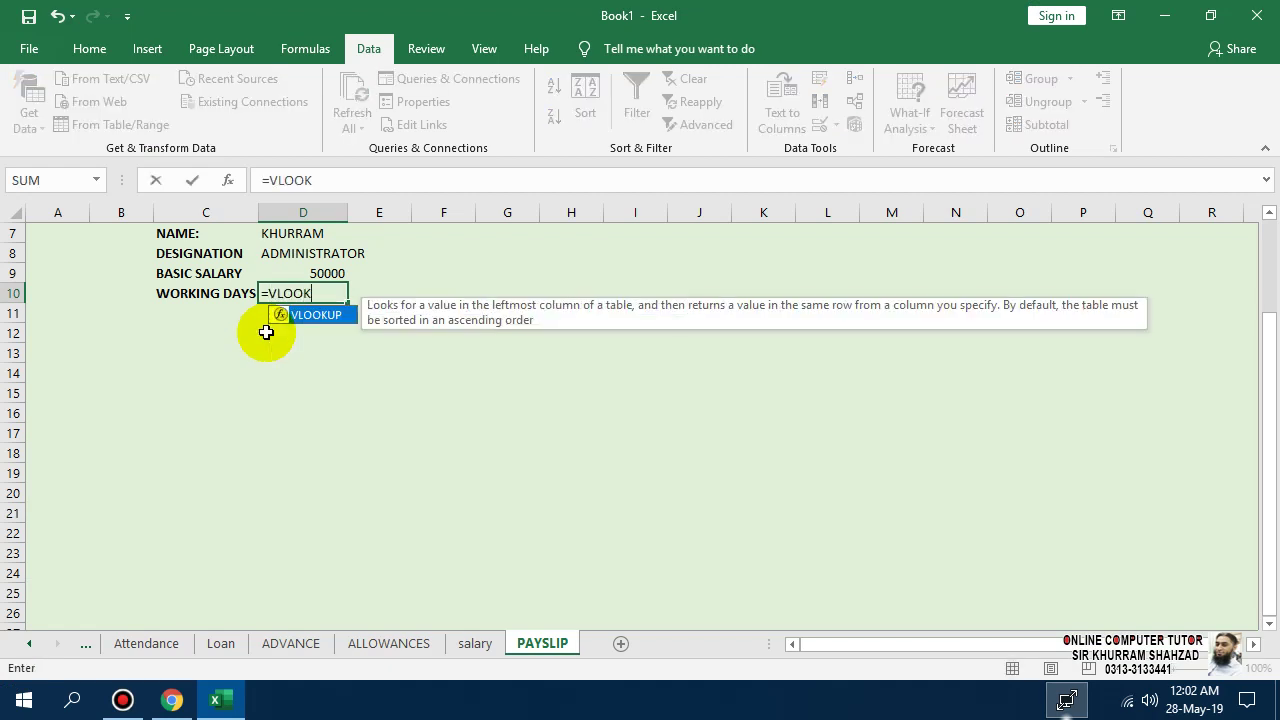
{"action": "type", "text": "UP("}
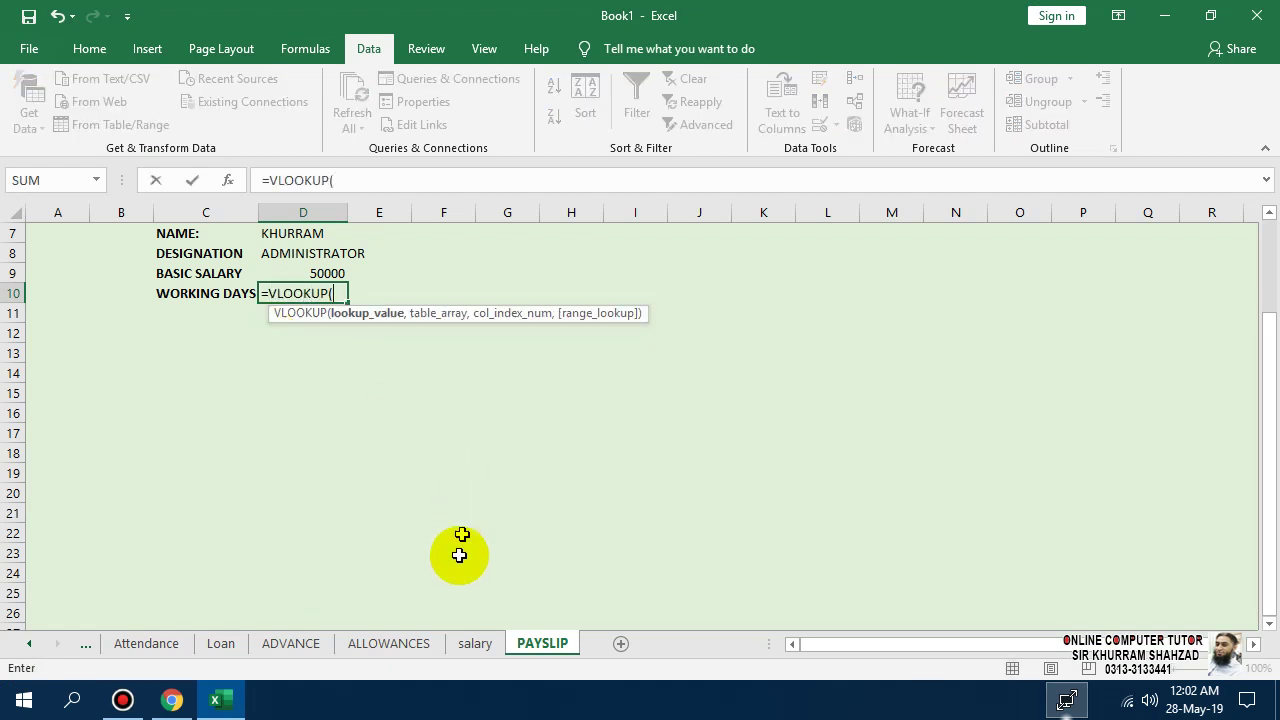
{"action": "left_click", "coordinate": [478, 644]}
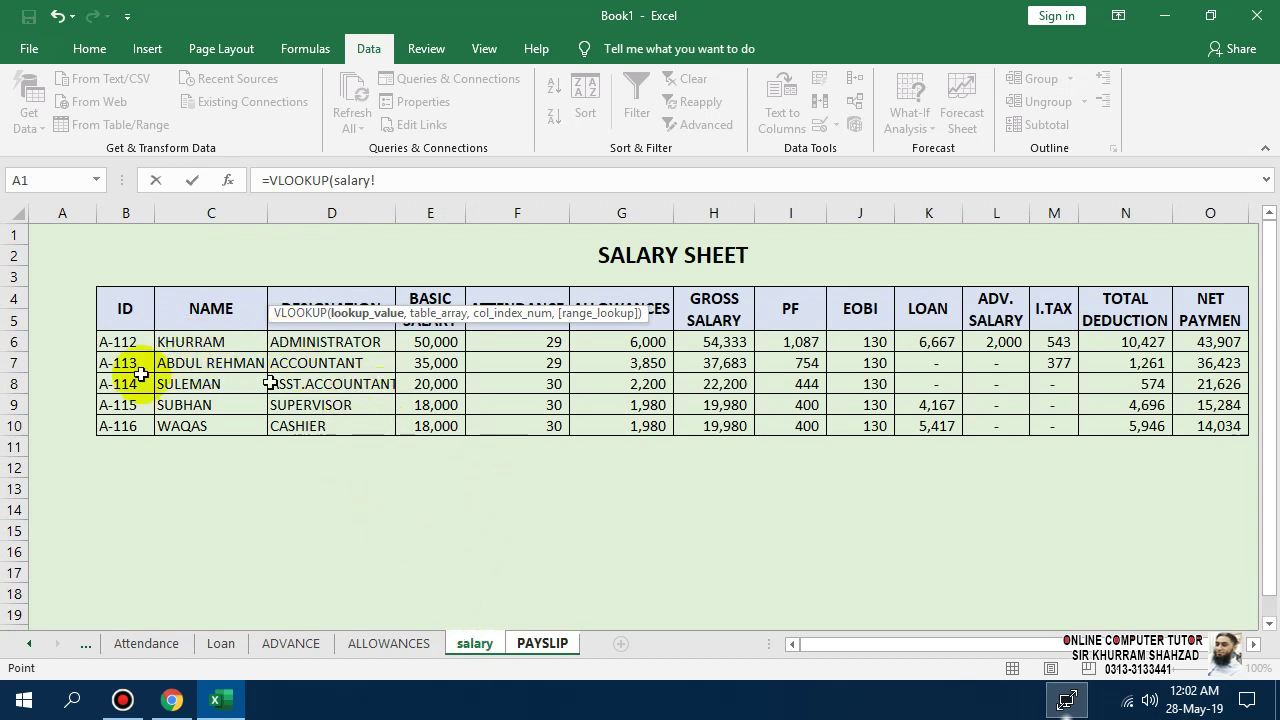
{"action": "left_click_drag", "start_coordinate": [114, 306], "coordinate": [1206, 429]}
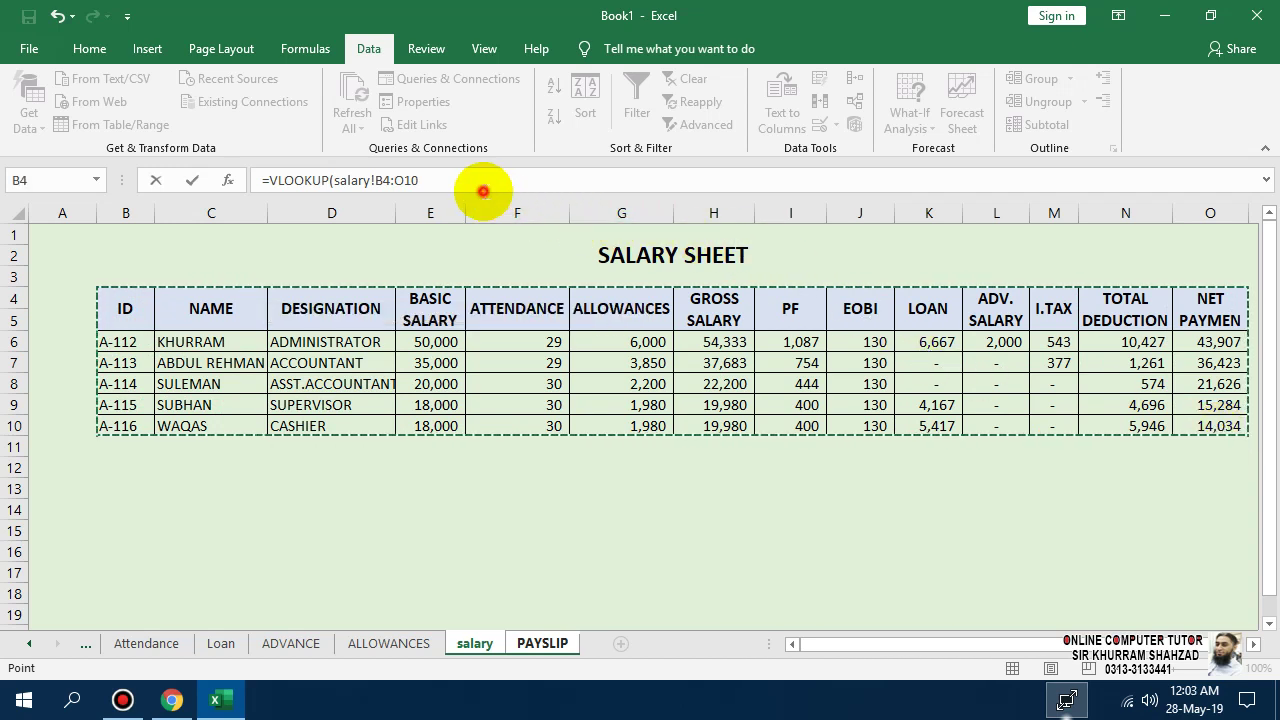
{"action": "left_click", "coordinate": [481, 182]}
{"action": "type", "text": ",5,0"}
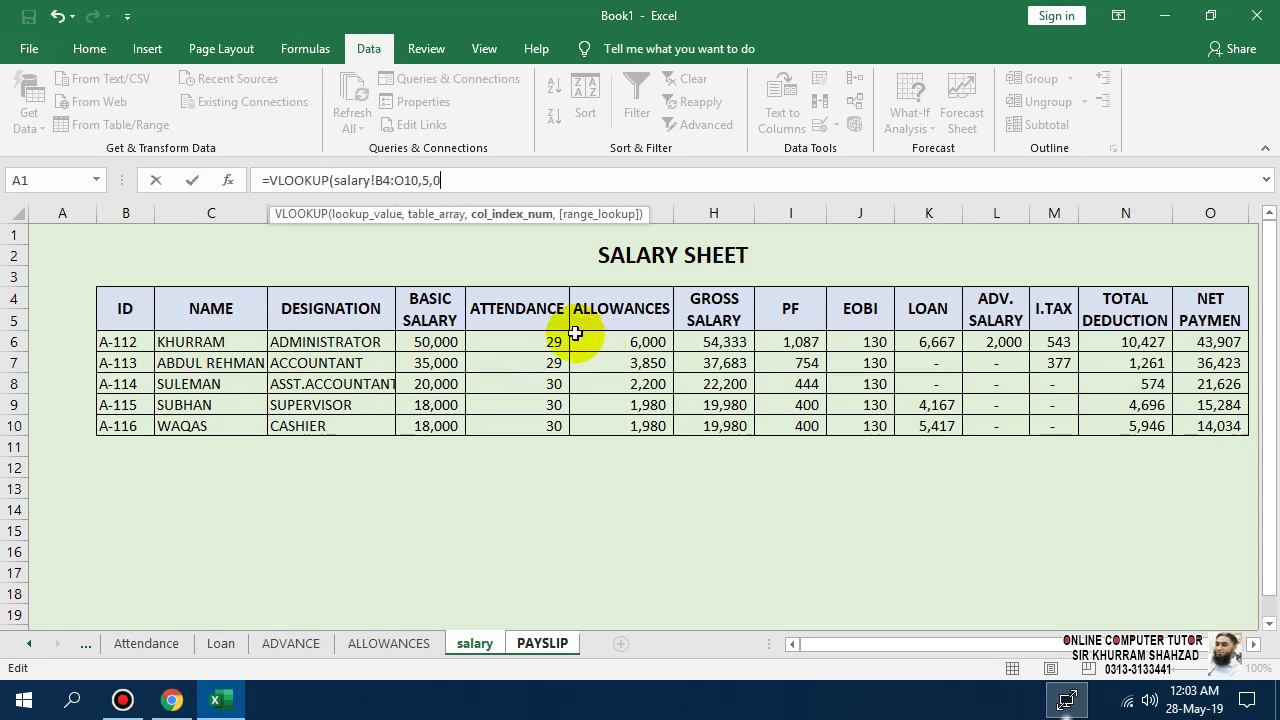
{"action": "type", "text": ")"}
{"action": "key", "text": "Return"}
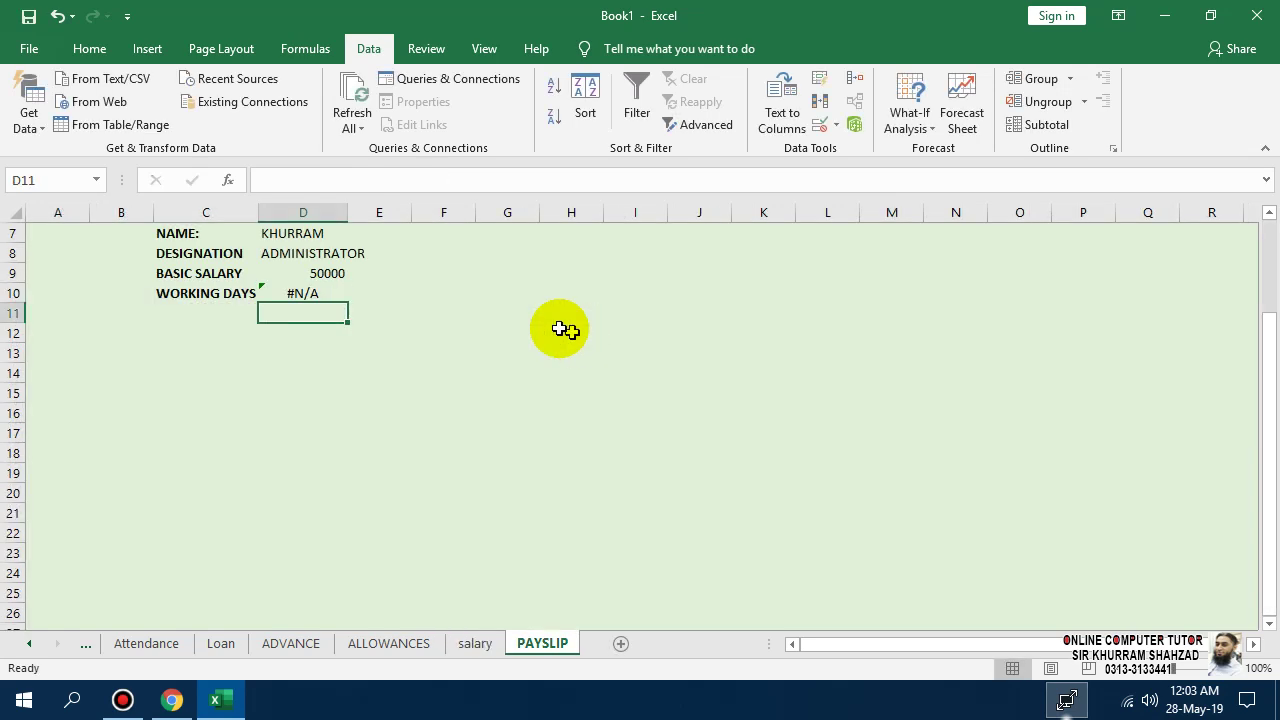
- Insert D6 as the lookup value in the D10 formula, making it =VLOOKUP(D6,salary!B4:O10,5,0)
{"action": "left_click", "coordinate": [341, 293]}
{"action": "double_click", "coordinate": [341, 293]}
{"action": "scroll", "coordinate": [490, 452], "scroll_direction": "up", "scroll_amount": 1}
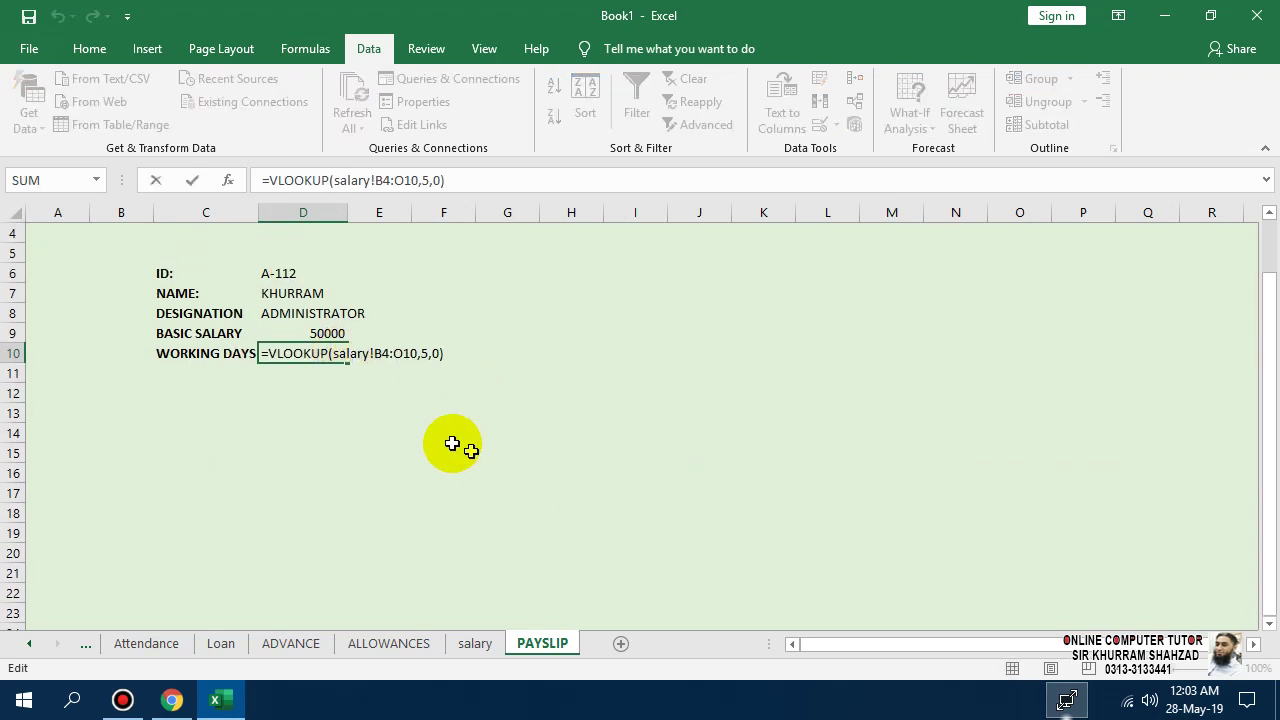
{"action": "left_click", "coordinate": [338, 353]}
{"action": "left_click", "coordinate": [279, 273]}
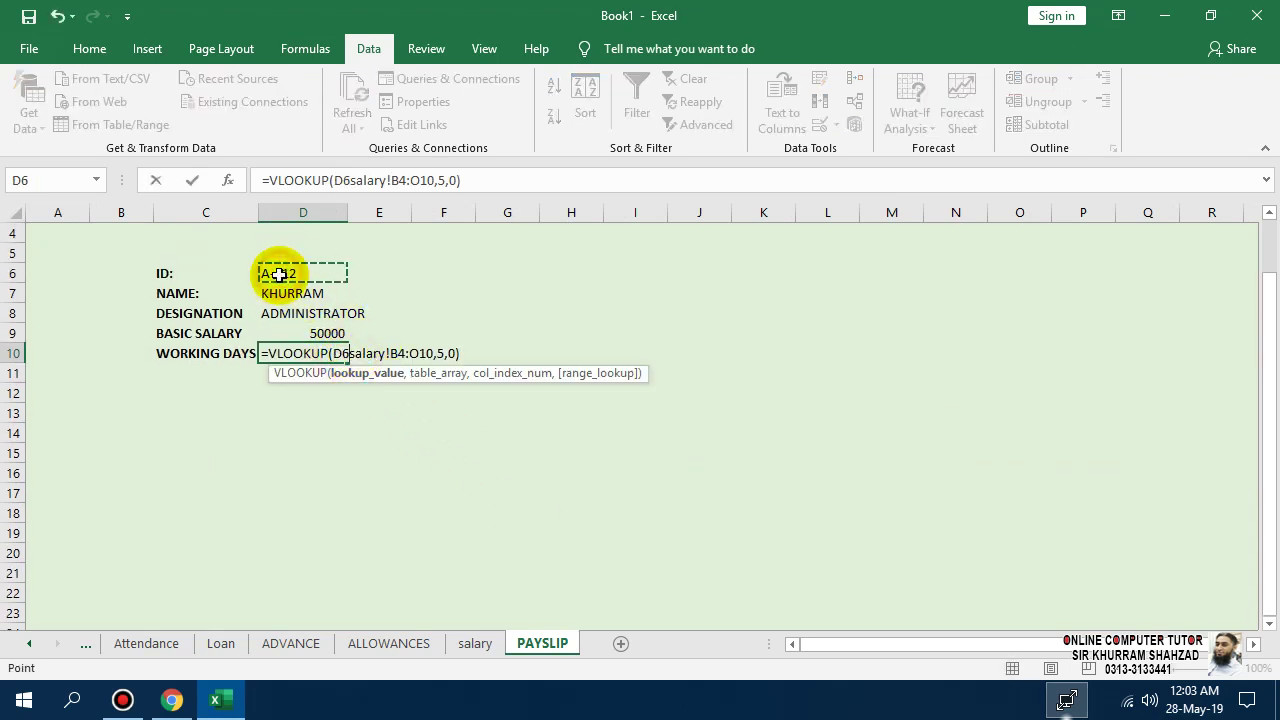
{"action": "type", "text": ","}
{"action": "key", "text": "Return"}
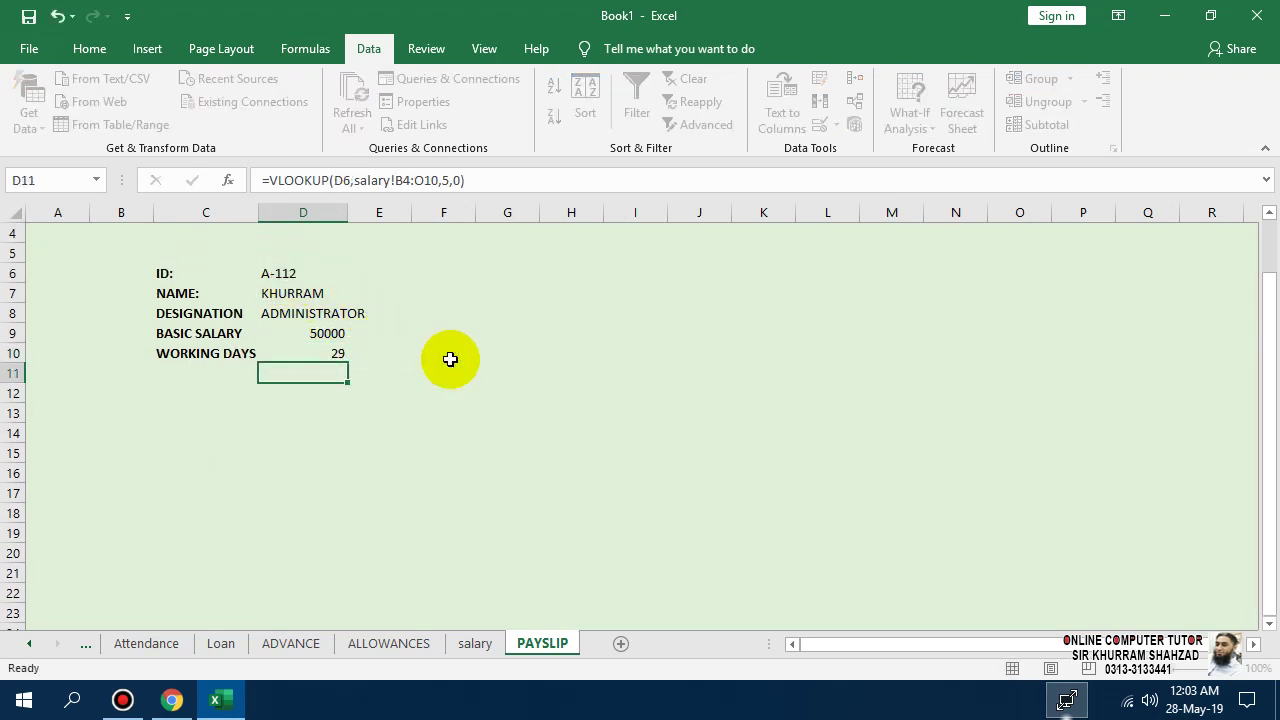
- Centre and bold the employee values in D6:D10 and fit column D's width to its contents
{"action": "left_click_drag", "start_coordinate": [292, 281], "coordinate": [323, 349]}
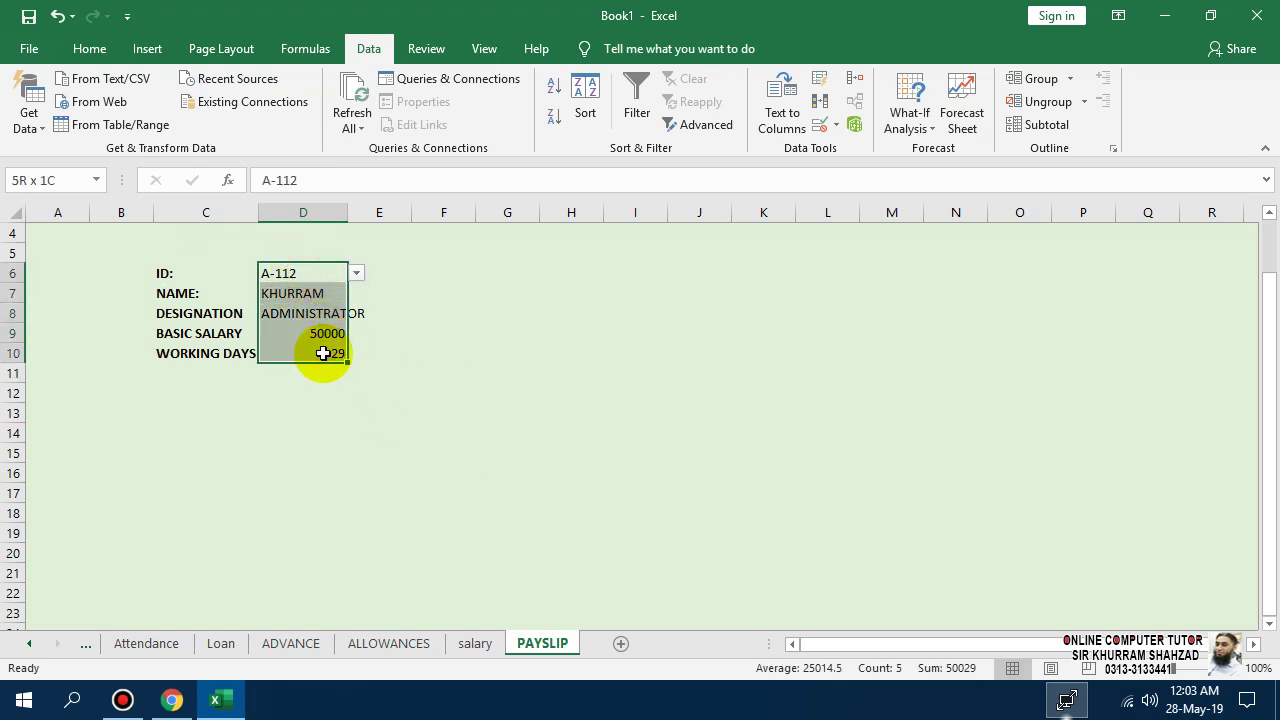
{"action": "left_click", "coordinate": [86, 50]}
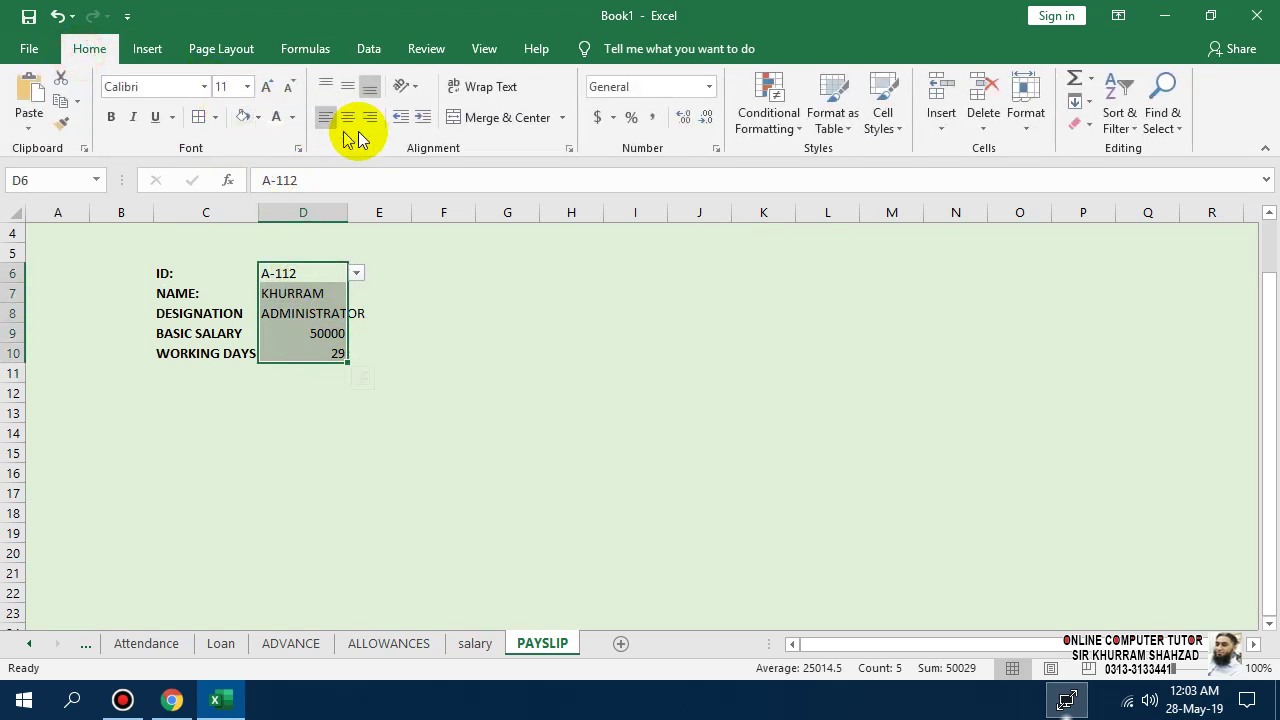
{"action": "left_click", "coordinate": [345, 118]}
{"action": "left_click", "coordinate": [111, 117]}
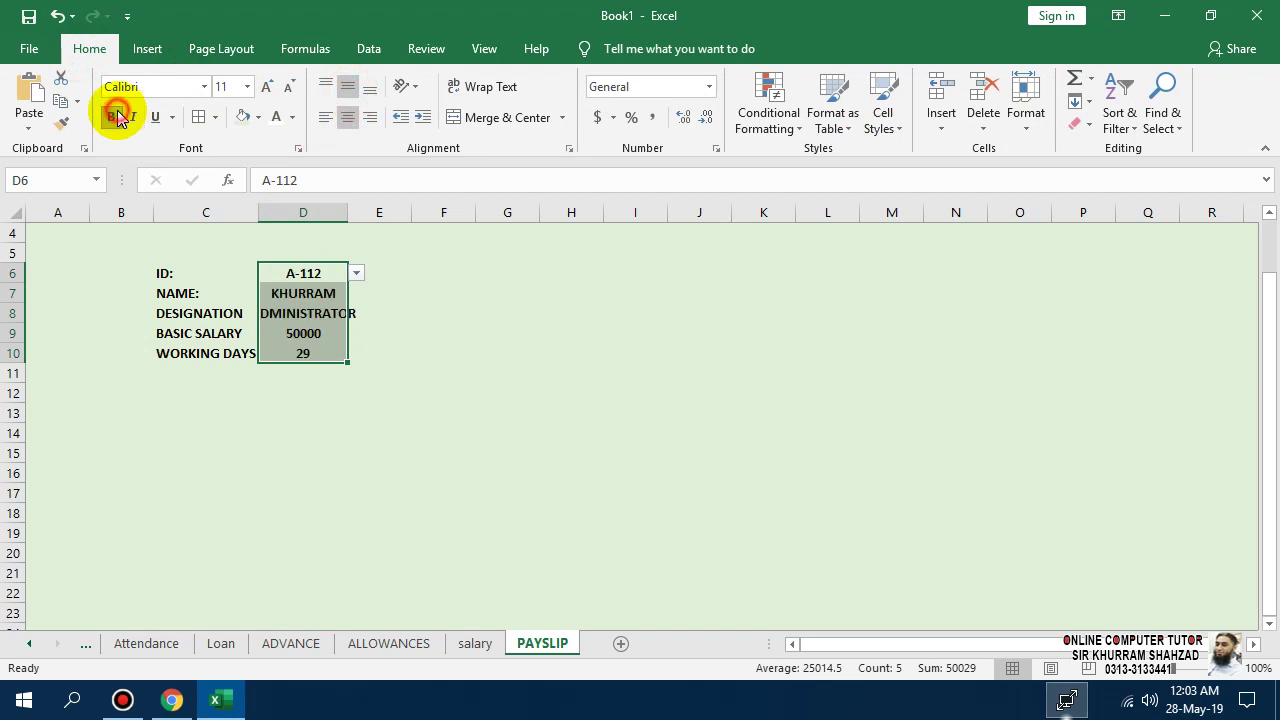
{"action": "left_click", "coordinate": [381, 310]}
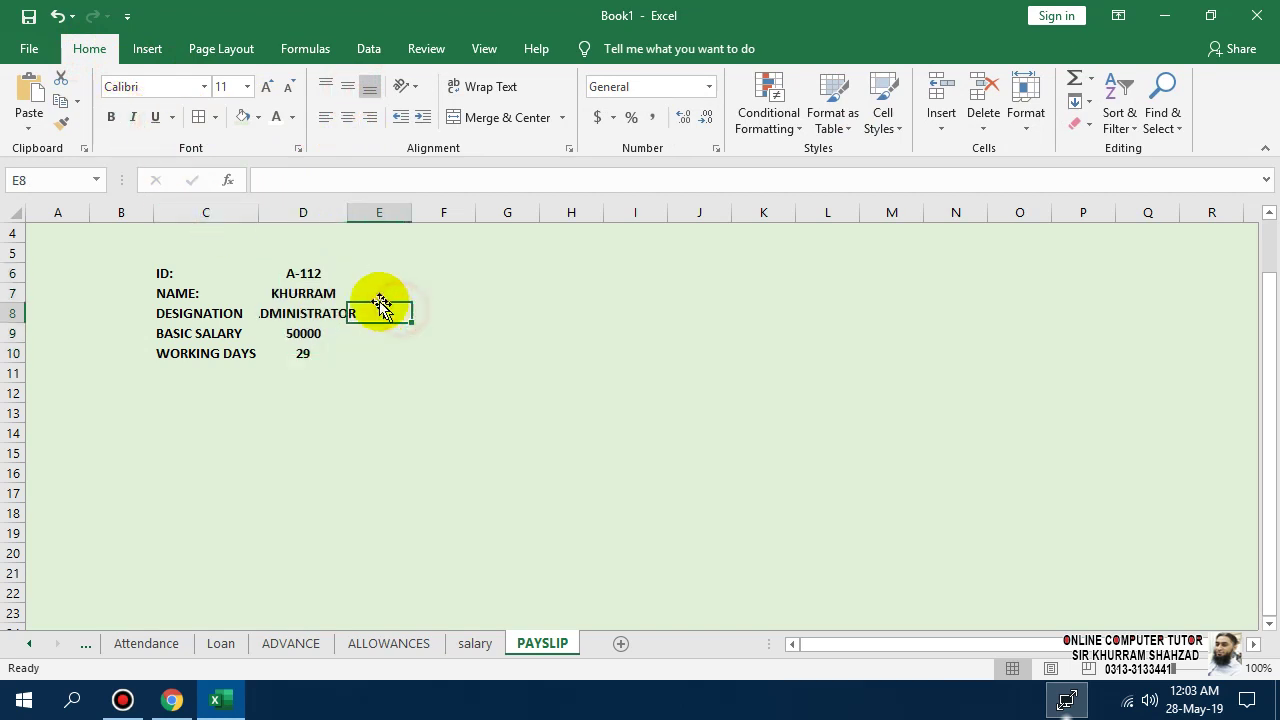
{"action": "double_click", "coordinate": [347, 213]}
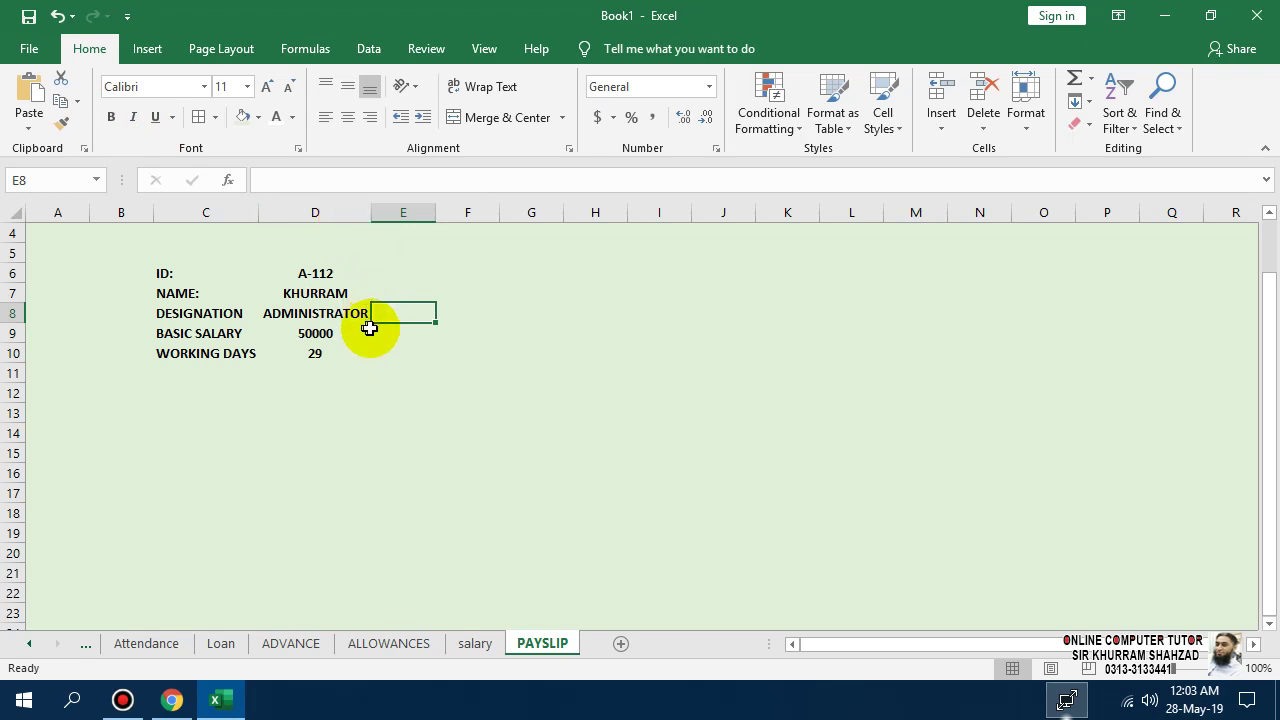
- Apply borders to all cells of the employee details block C6:D10
{"action": "left_click_drag", "start_coordinate": [209, 268], "coordinate": [315, 350]}
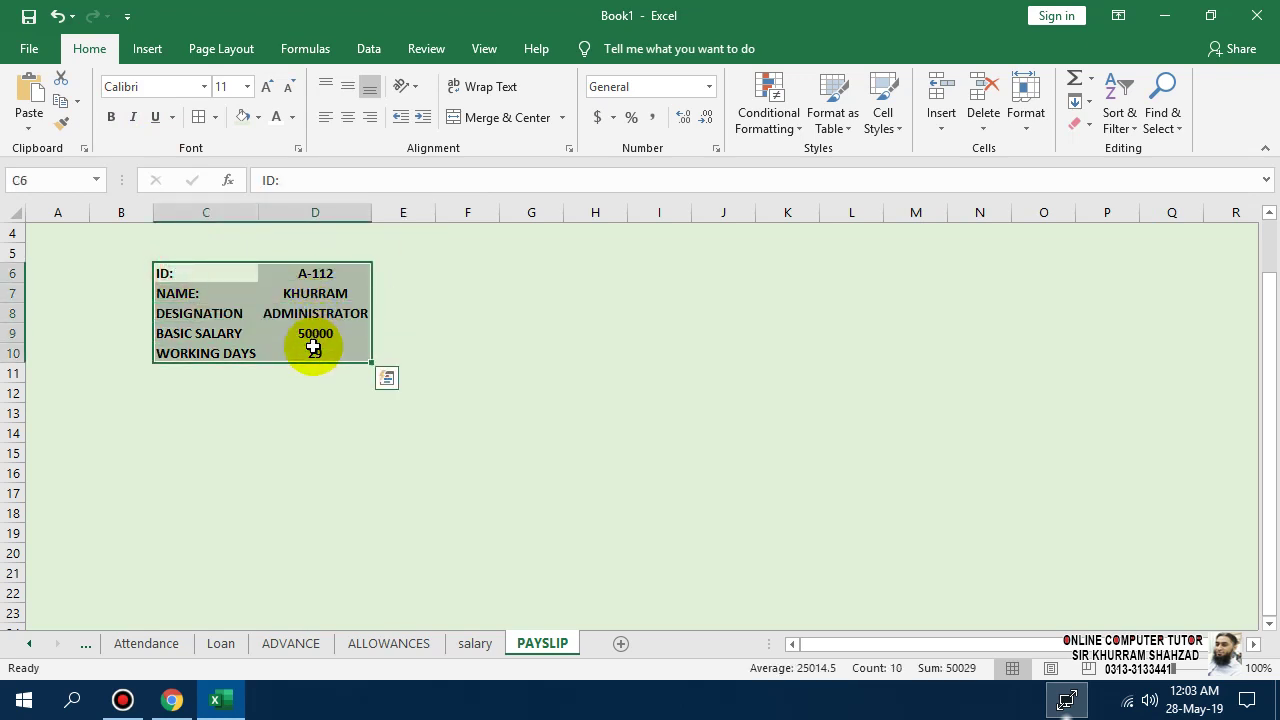
{"action": "left_click", "coordinate": [200, 118]}
{"action": "left_click", "coordinate": [481, 357]}
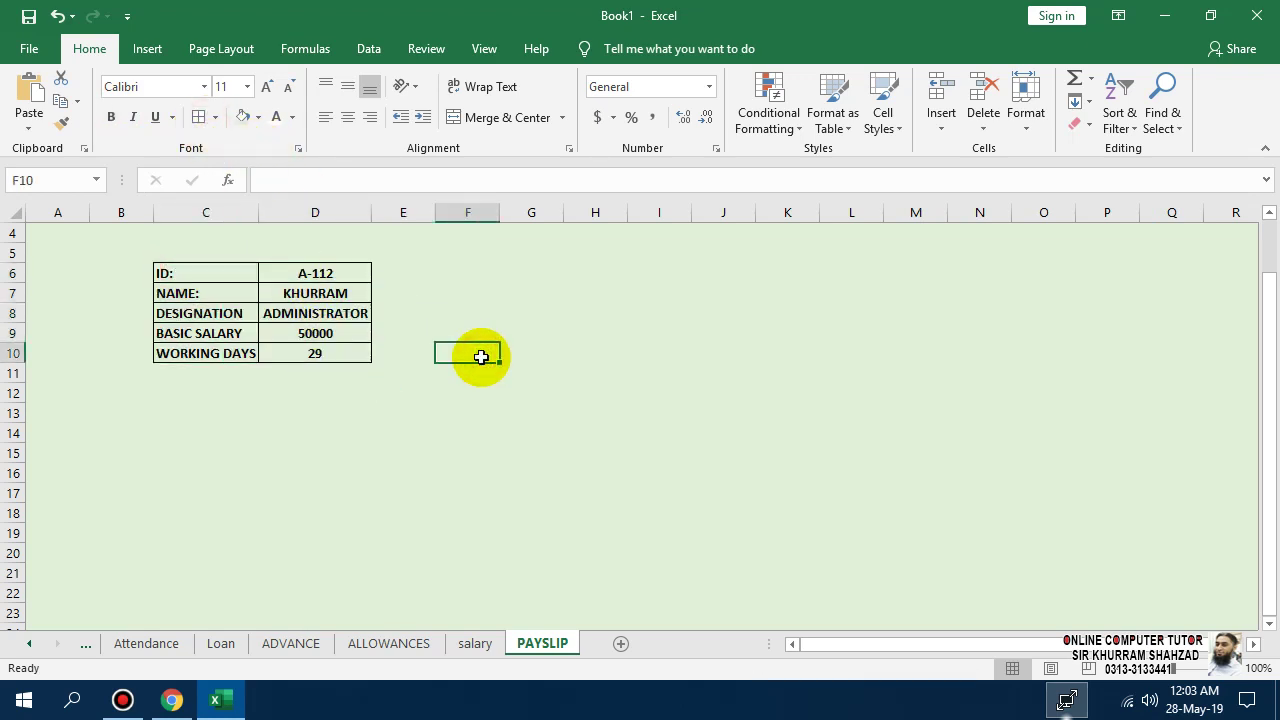
- Enter the labels ALLOWANCES, SALARY and GROSS SALARY in cells E6 to E8
{"action": "left_click", "coordinate": [394, 272]}
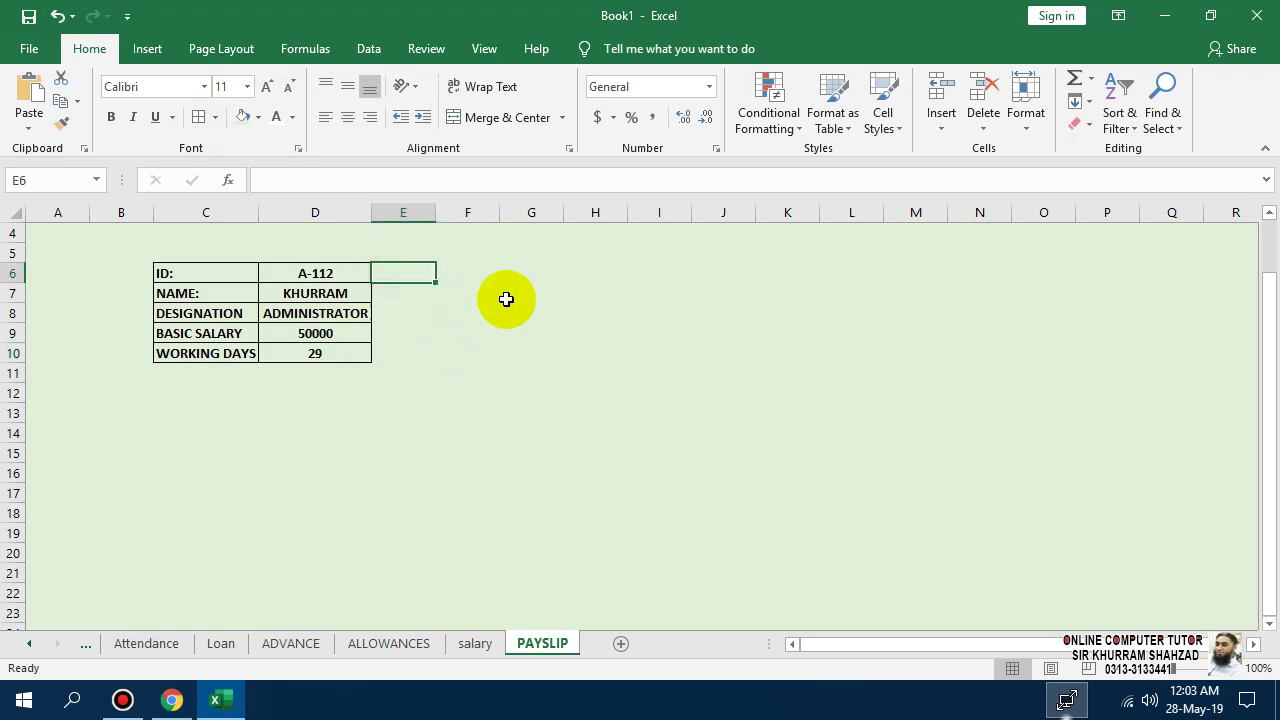
{"action": "type", "text": "A"}
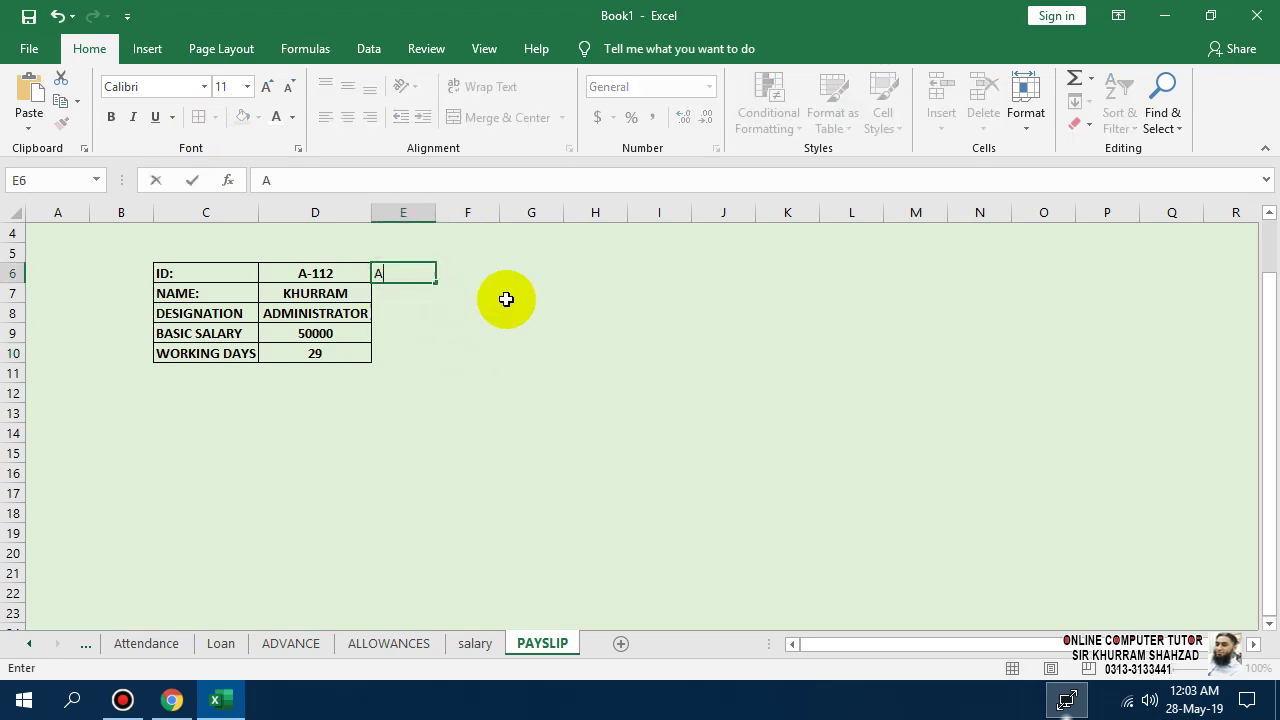
{"action": "type", "text": "LLOWANCES"}
{"action": "key", "text": "Return"}
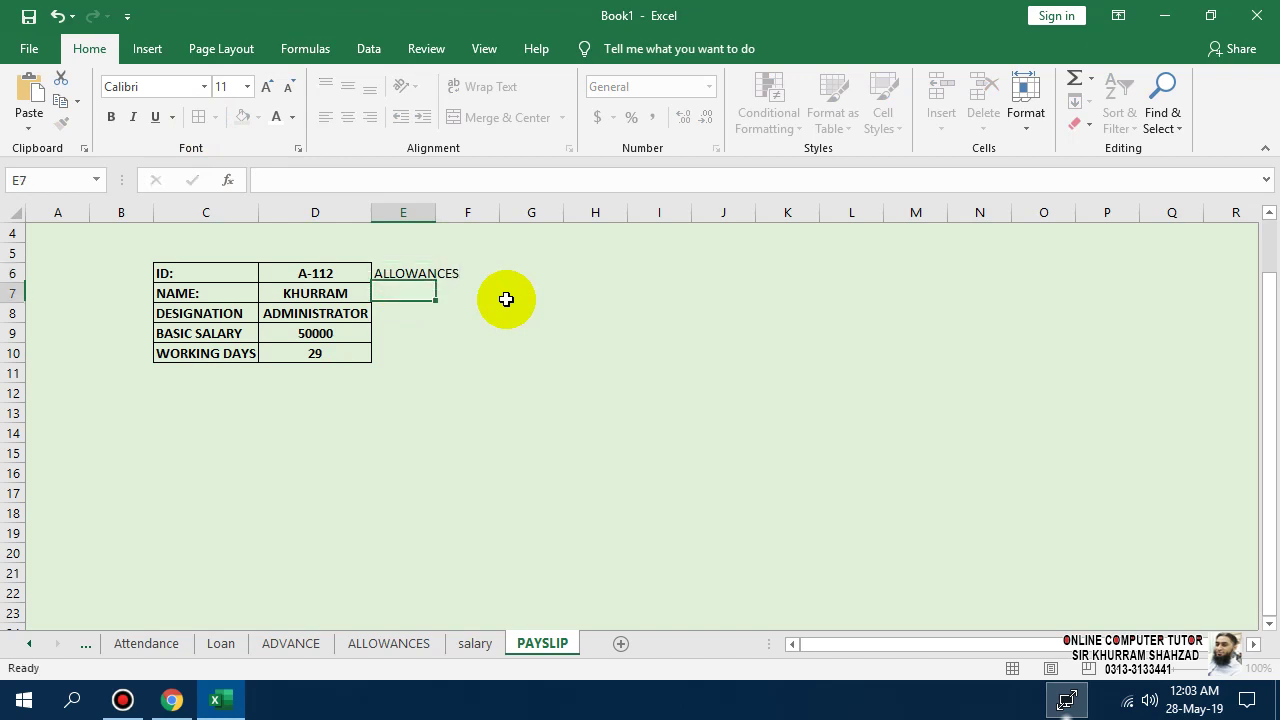
{"action": "type", "text": "SA"}
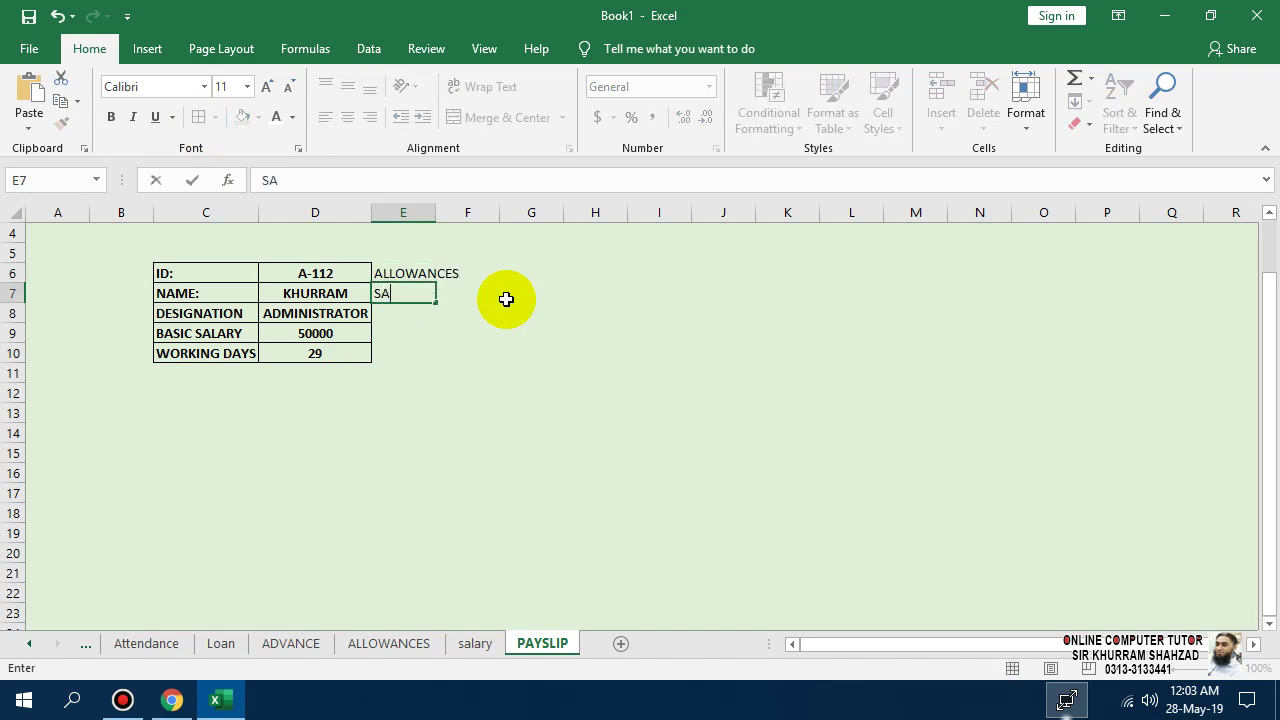
{"action": "type", "text": "LARY"}
{"action": "key", "text": "Return"}
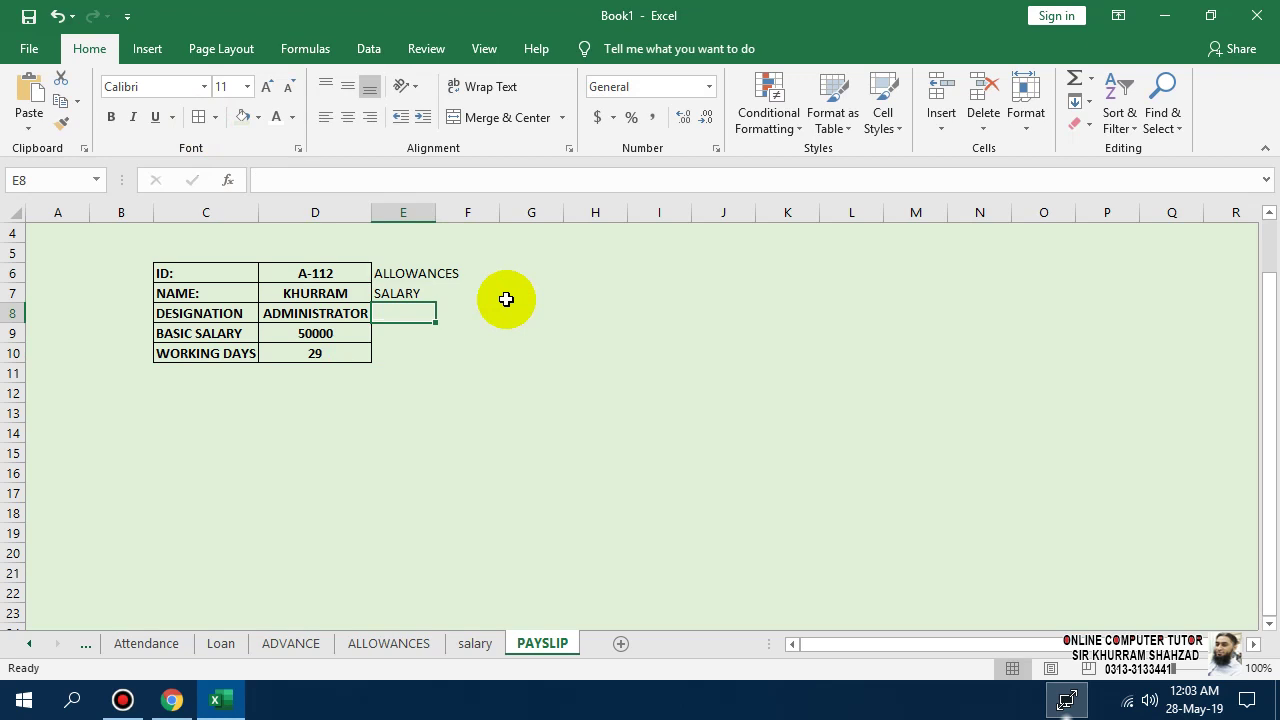
{"action": "type", "text": "GROSS SA"}
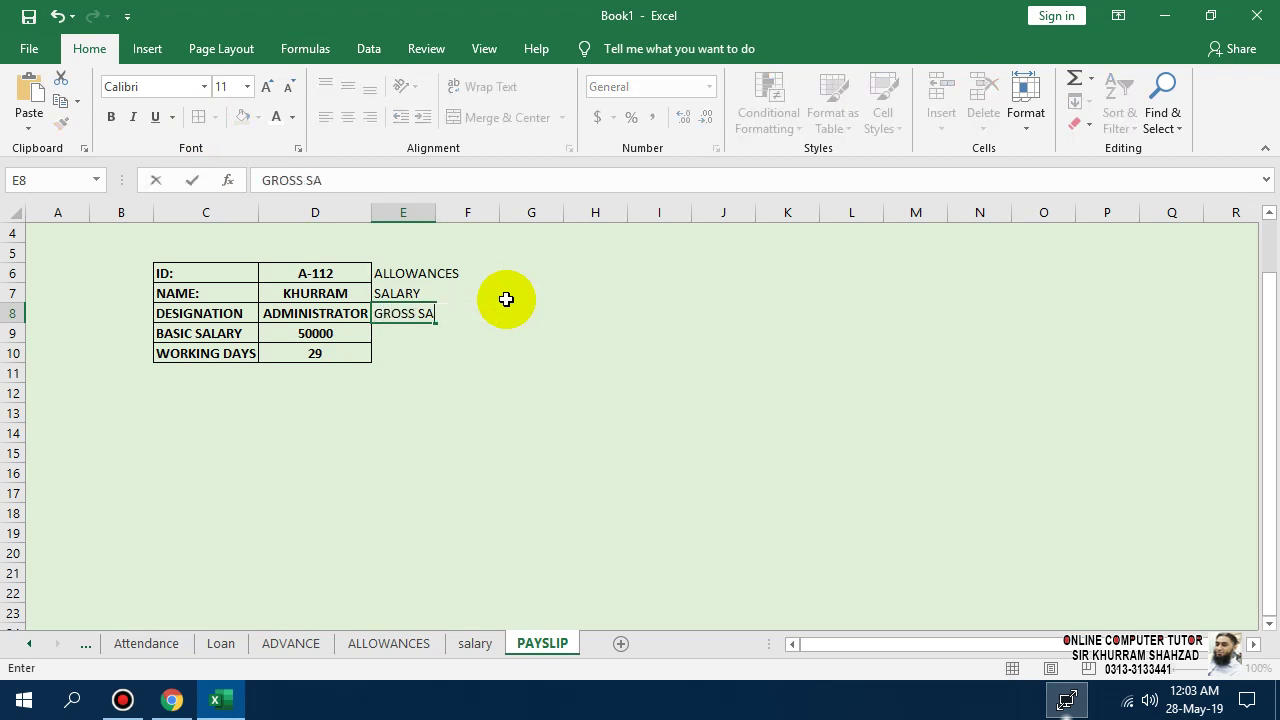
{"action": "type", "text": "LARY"}
{"action": "key", "text": "Return"}
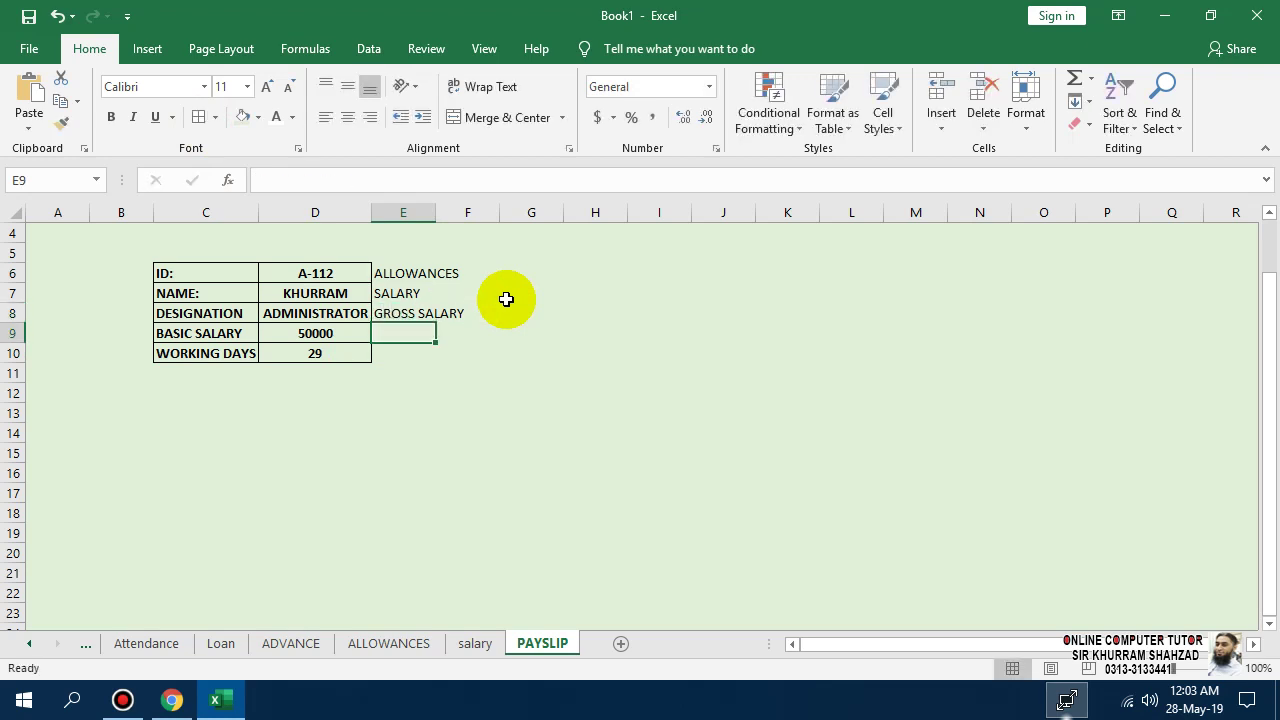
- Fit column E's width to its labels and widen column F to about 18
{"action": "key", "text": "Up"}
{"action": "key", "text": "Up"}
{"action": "key", "text": "Right"}
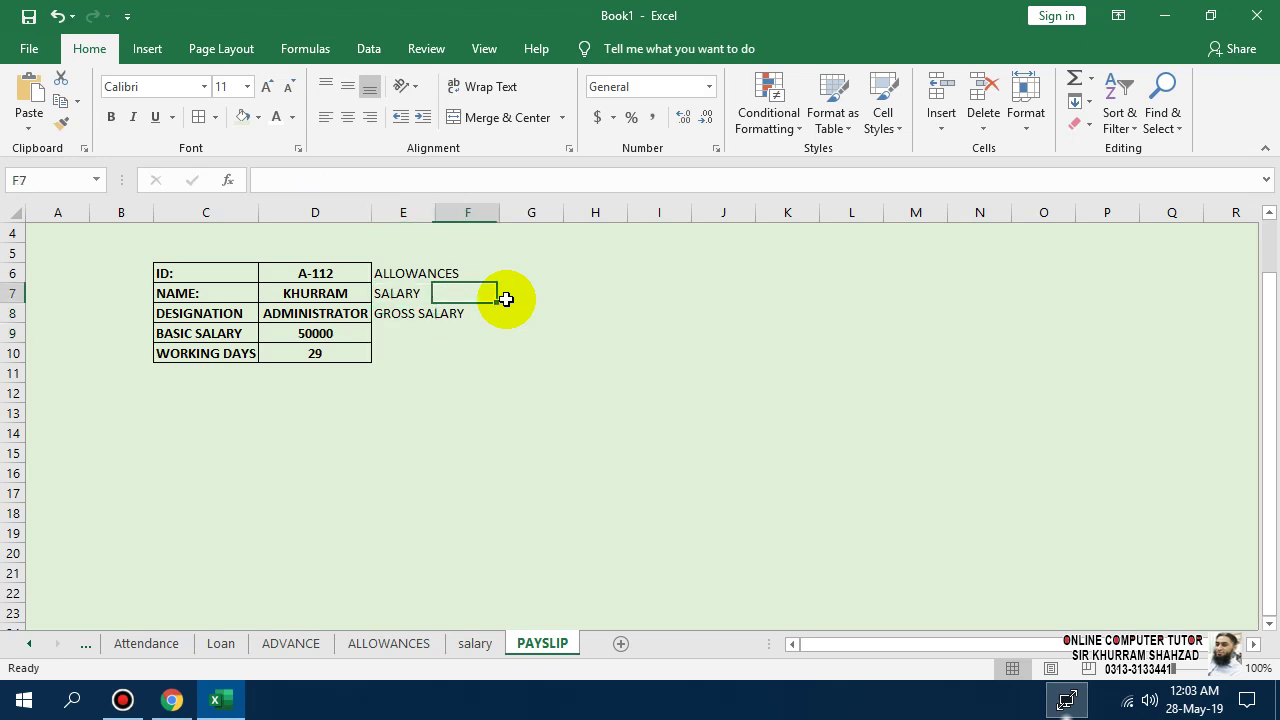
{"action": "key", "text": "Up"}
{"action": "key", "text": "Right"}
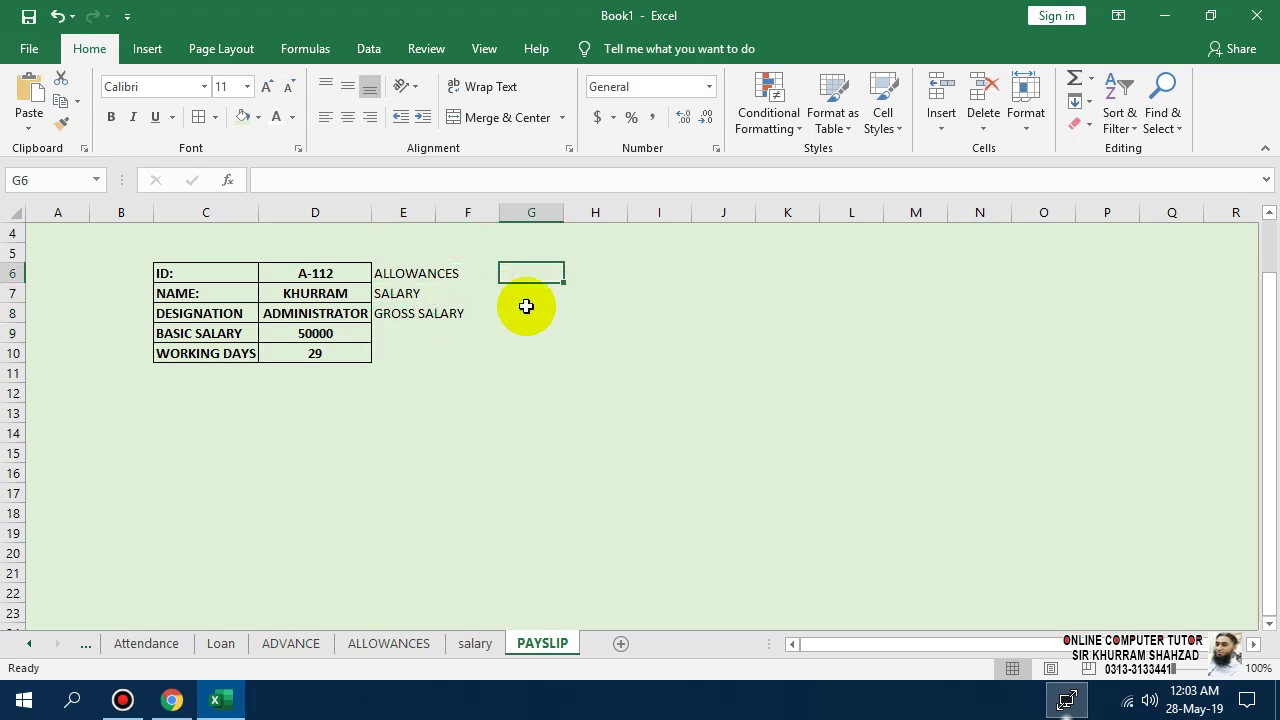
{"action": "double_click", "coordinate": [437, 217]}
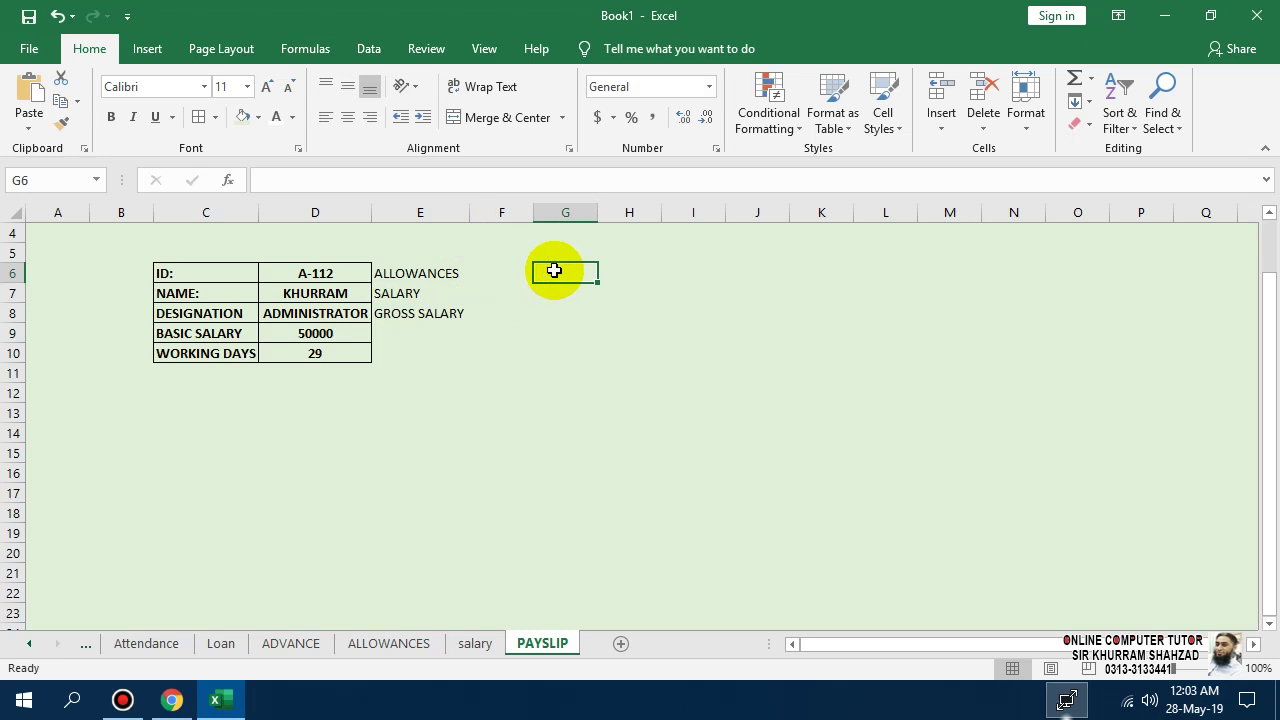
{"action": "left_click", "coordinate": [553, 270]}
{"action": "left_click", "coordinate": [519, 272]}
{"action": "left_click_drag", "start_coordinate": [533, 214], "coordinate": [600, 217]}
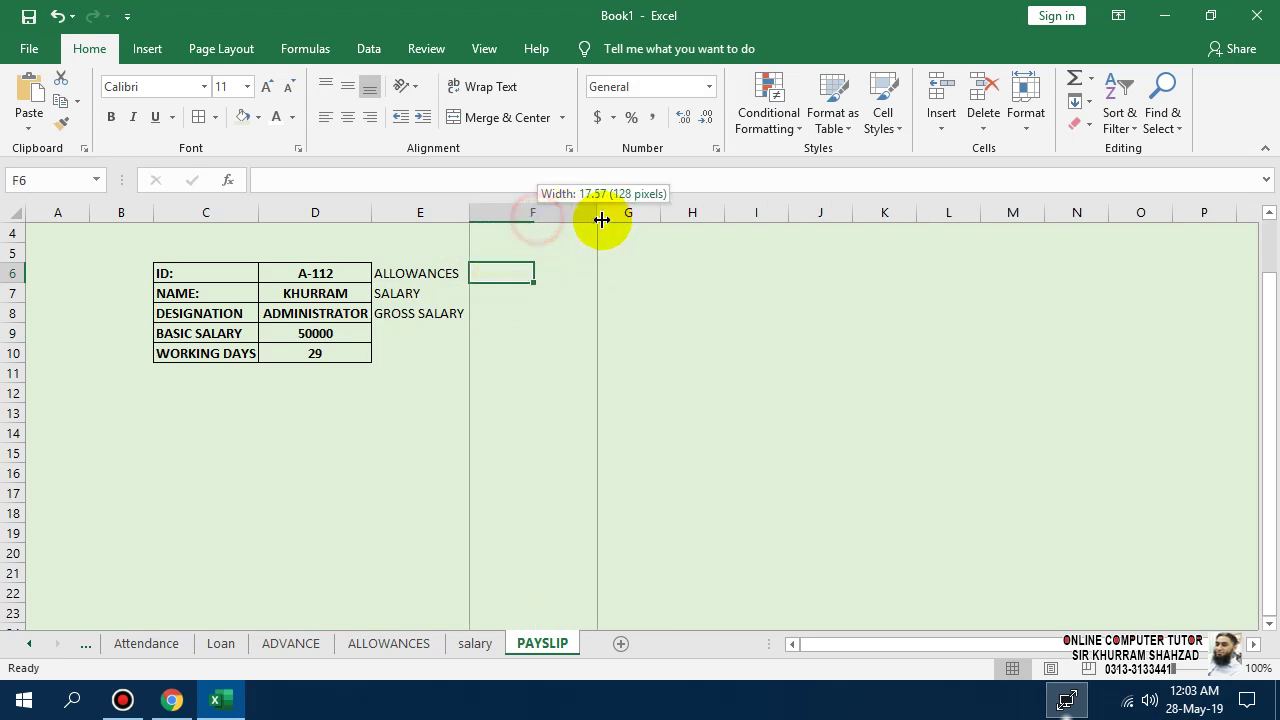
{"action": "type", "text": "=V"}
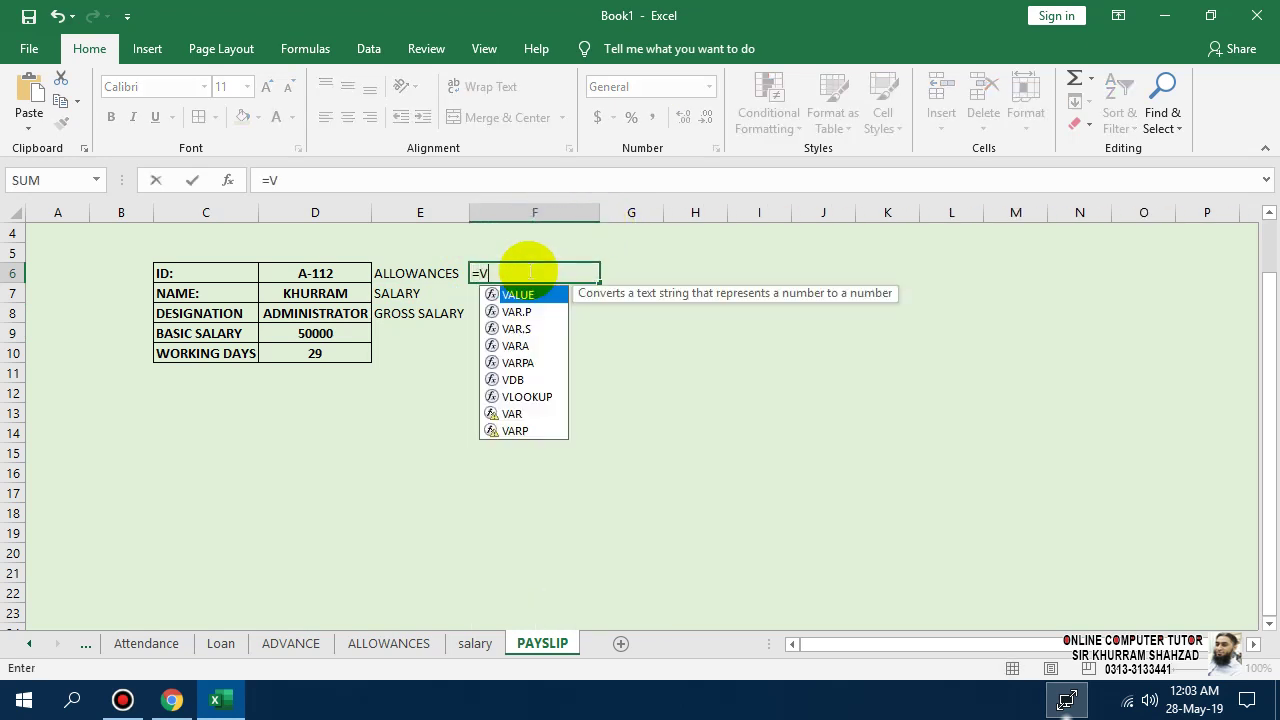
{"action": "type", "text": "LOOKU("}
{"action": "key", "text": "Left"}
{"action": "key", "text": "Left"}
{"action": "key", "text": "Left"}
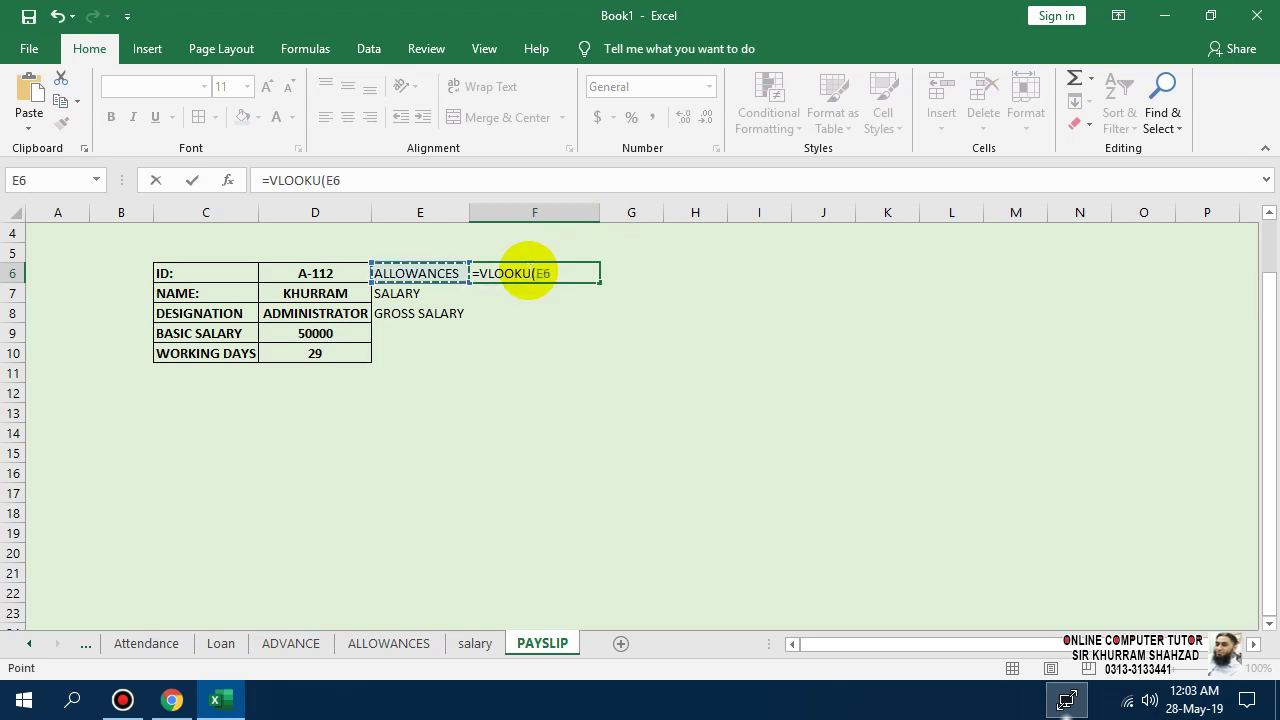
{"action": "key", "text": "Right"}
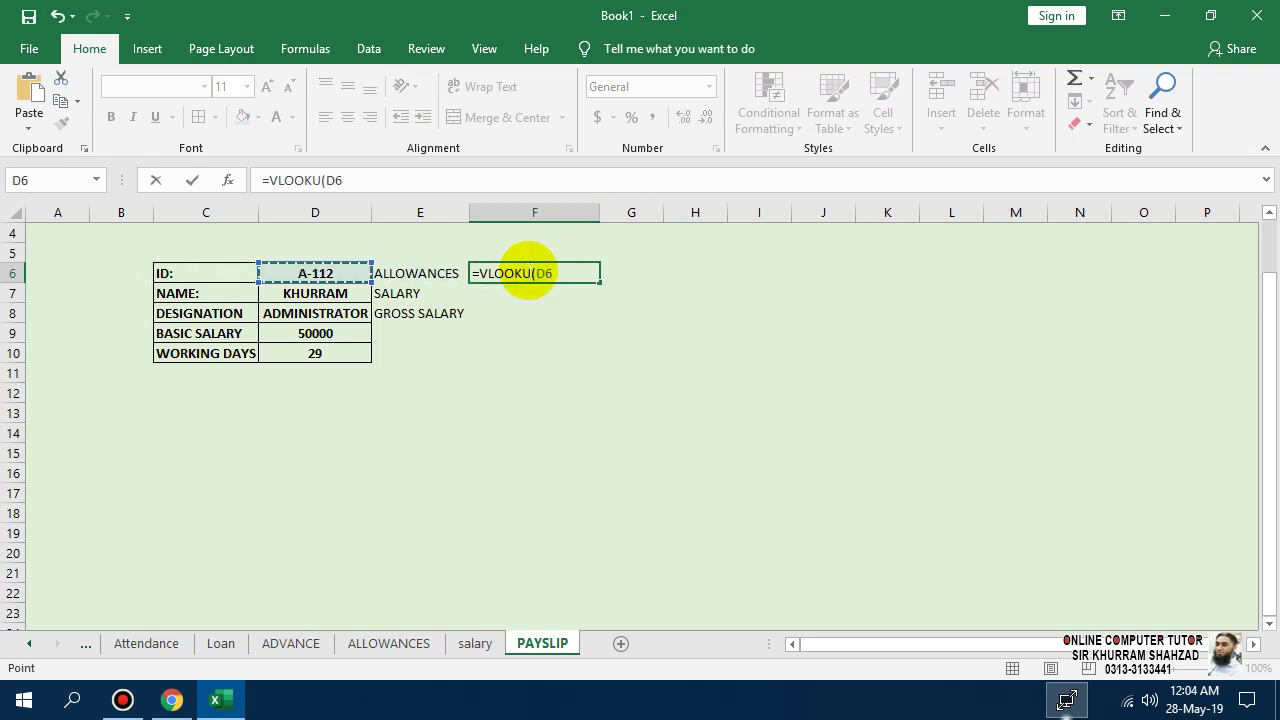
{"action": "key", "text": "Escape"}
- Copy the VLOOKUP formula text from D10 into F6 beside ALLOWANCES and set its column index to 6
{"action": "left_click", "coordinate": [344, 352]}
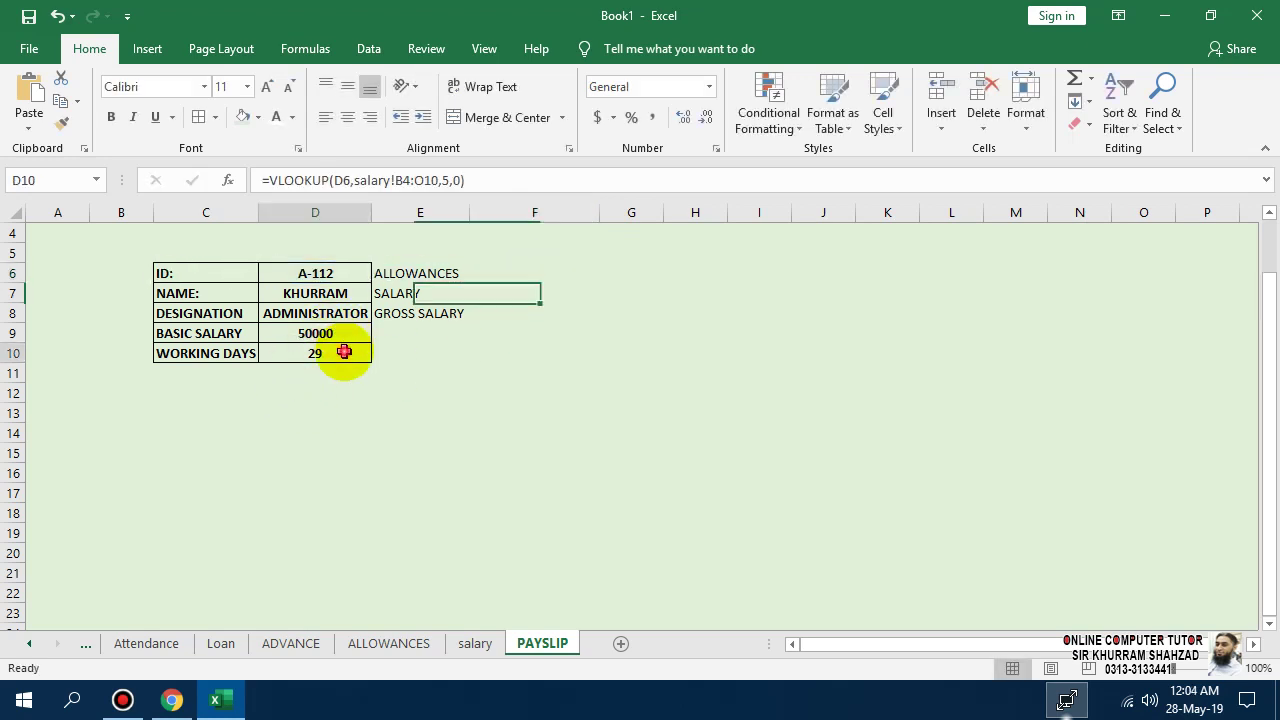
{"action": "double_click", "coordinate": [344, 352]}
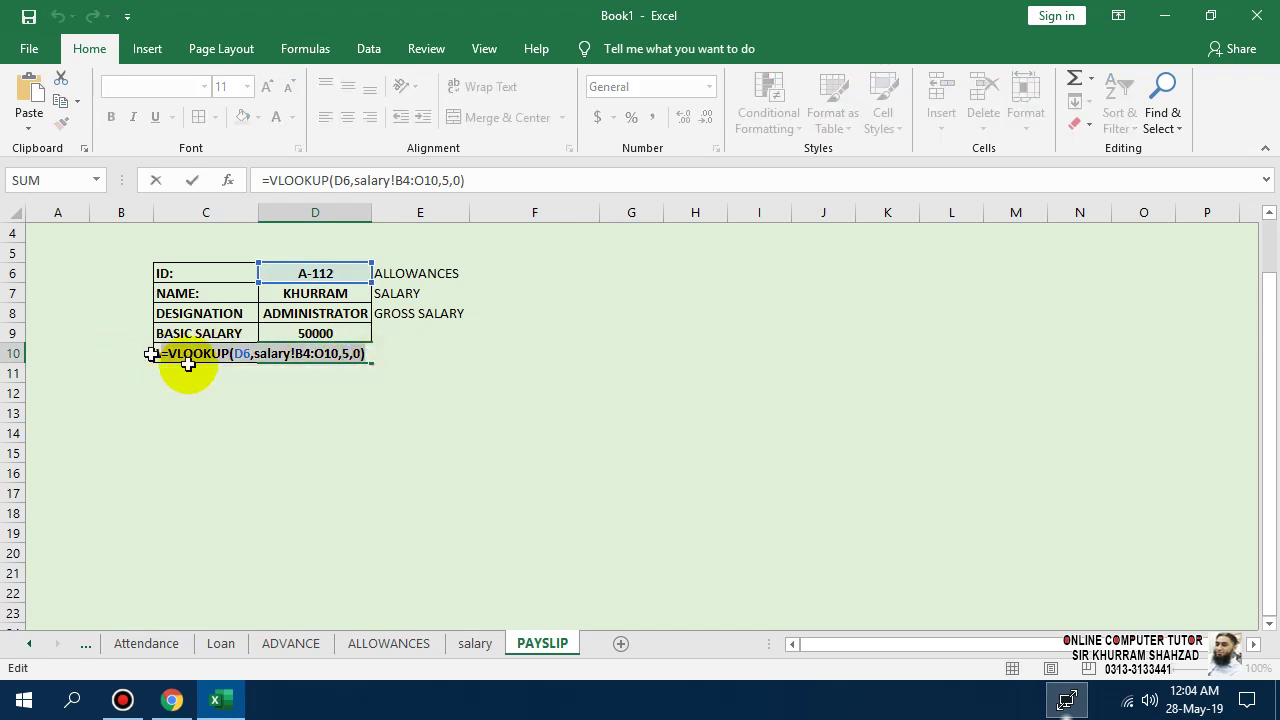
{"action": "key", "text": "Return"}
{"action": "double_click", "coordinate": [491, 272]}
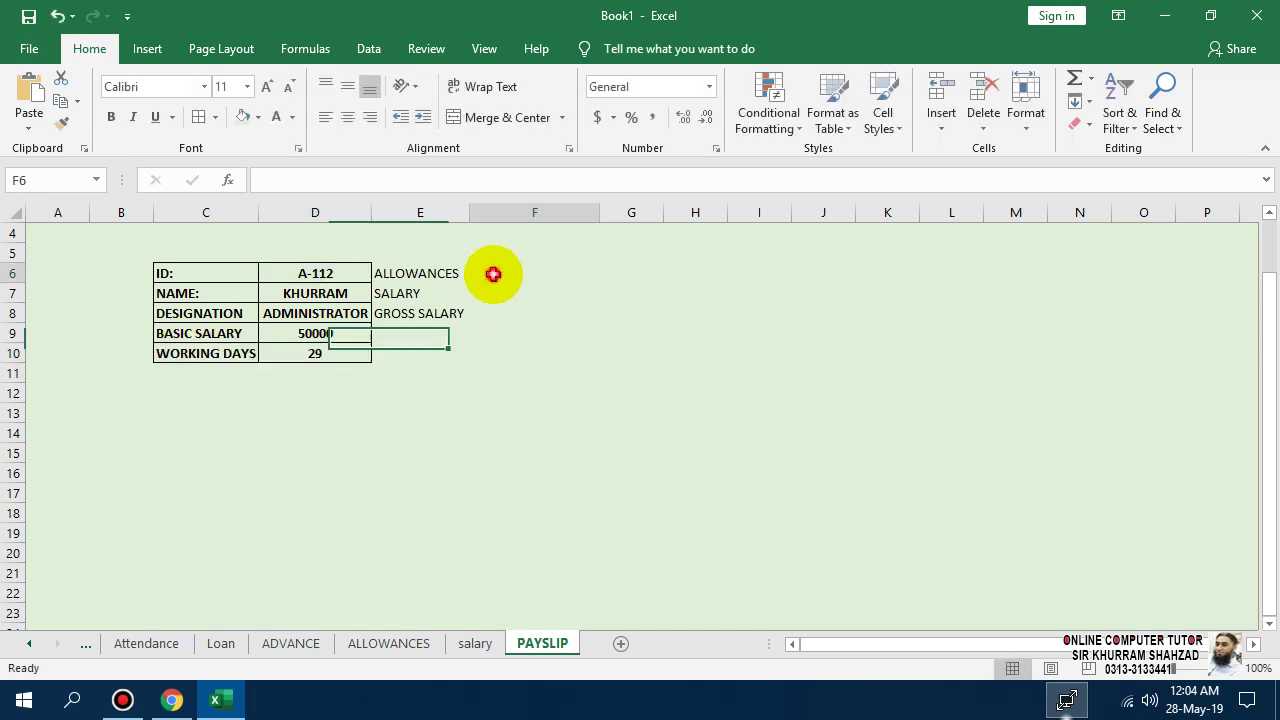
{"action": "type", "text": "=VLOOKUP(D6,salary!B4:O10,5,0)"}
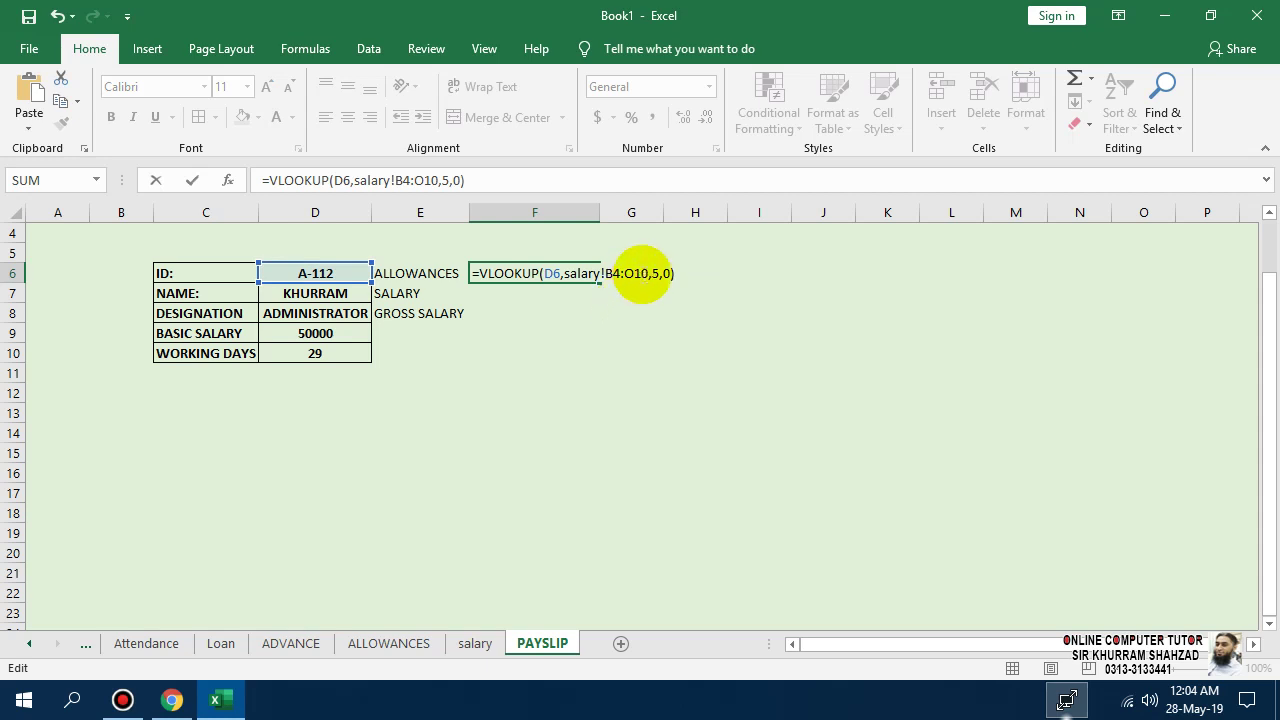
{"action": "left_click", "coordinate": [651, 273]}
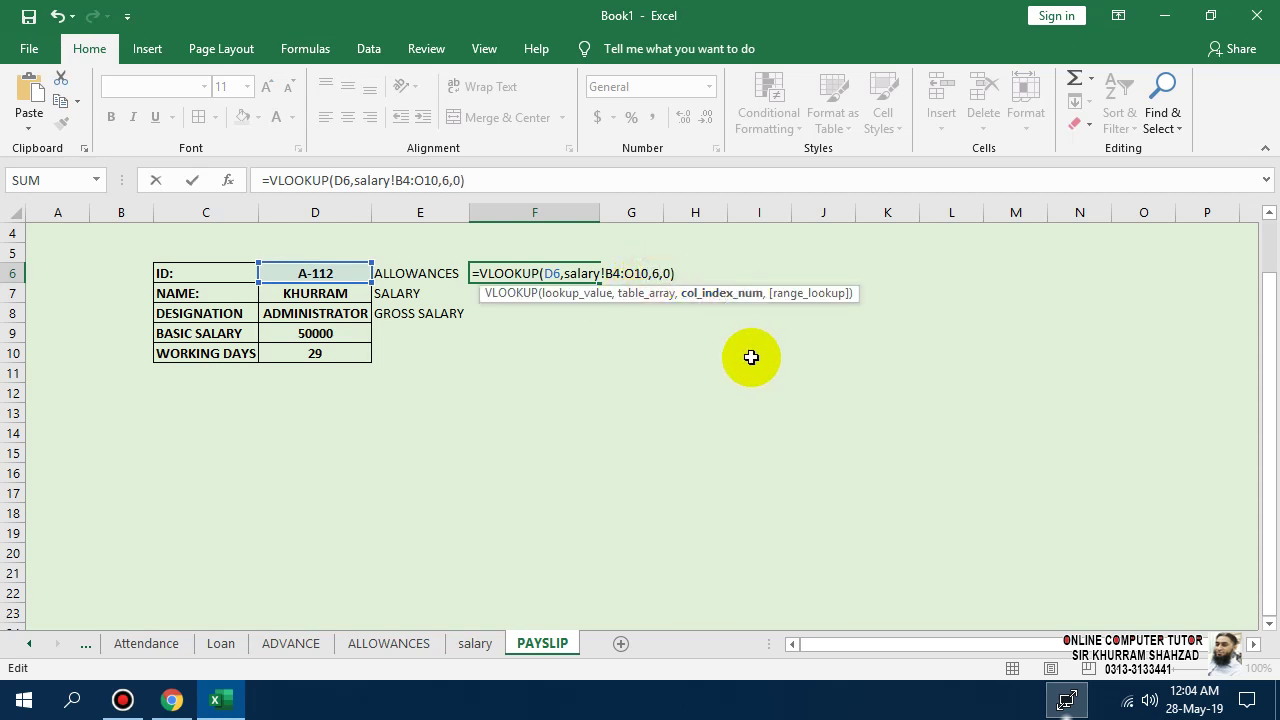
{"action": "key", "text": "Return"}
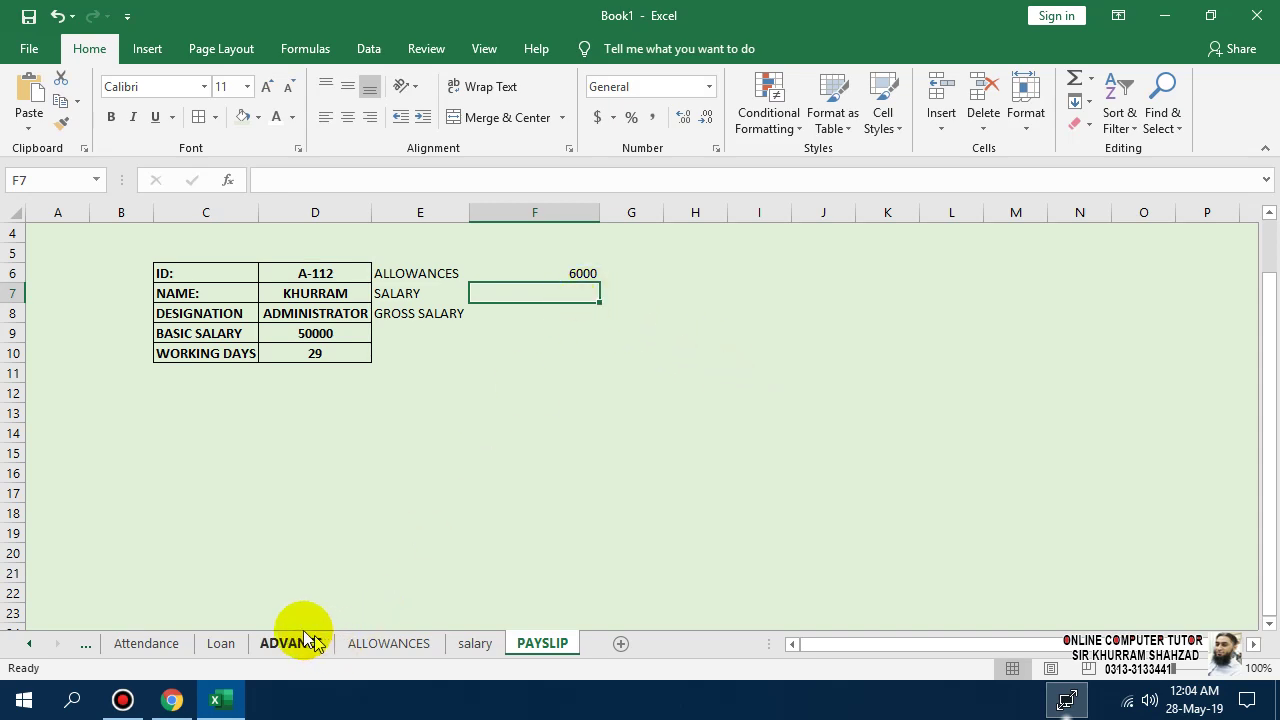
- Check the salary sheet's columns and paste =VLOOKUP(D6,salary!B4:O10,5,0) into F7 beside SALARY on the PAYSLIP sheet
{"action": "left_click", "coordinate": [365, 646]}
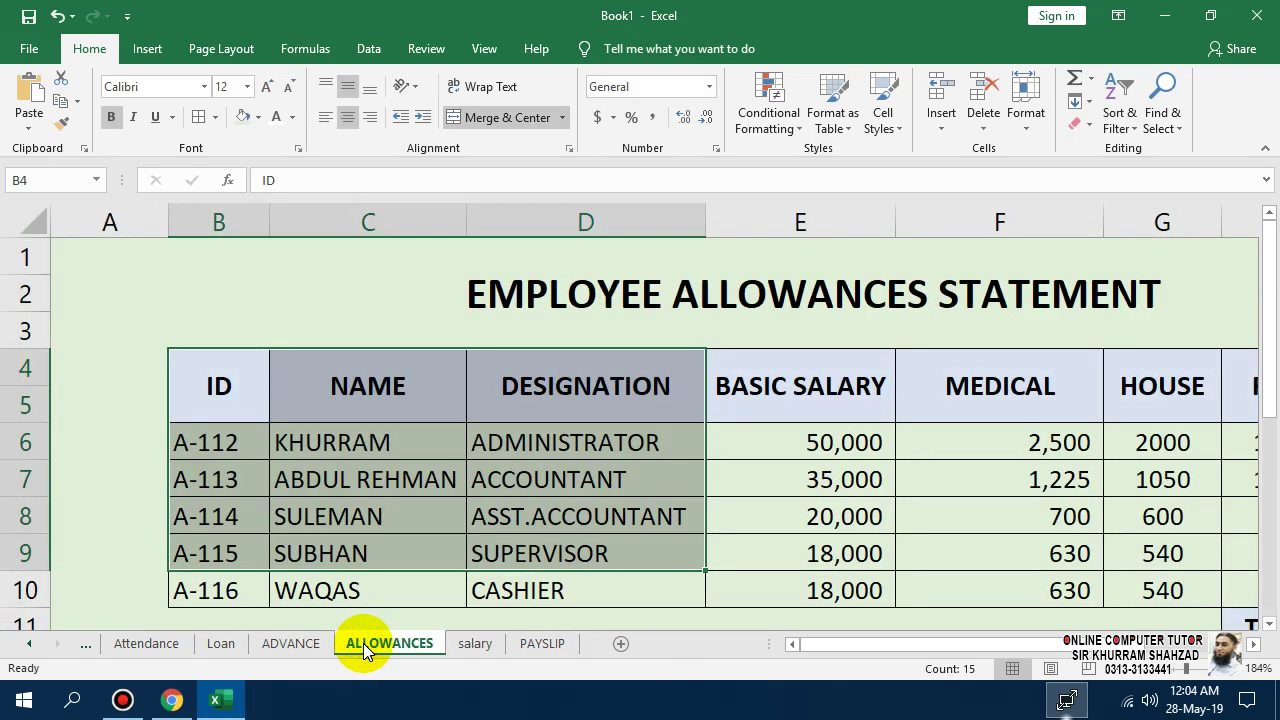
{"action": "left_click", "coordinate": [473, 645]}
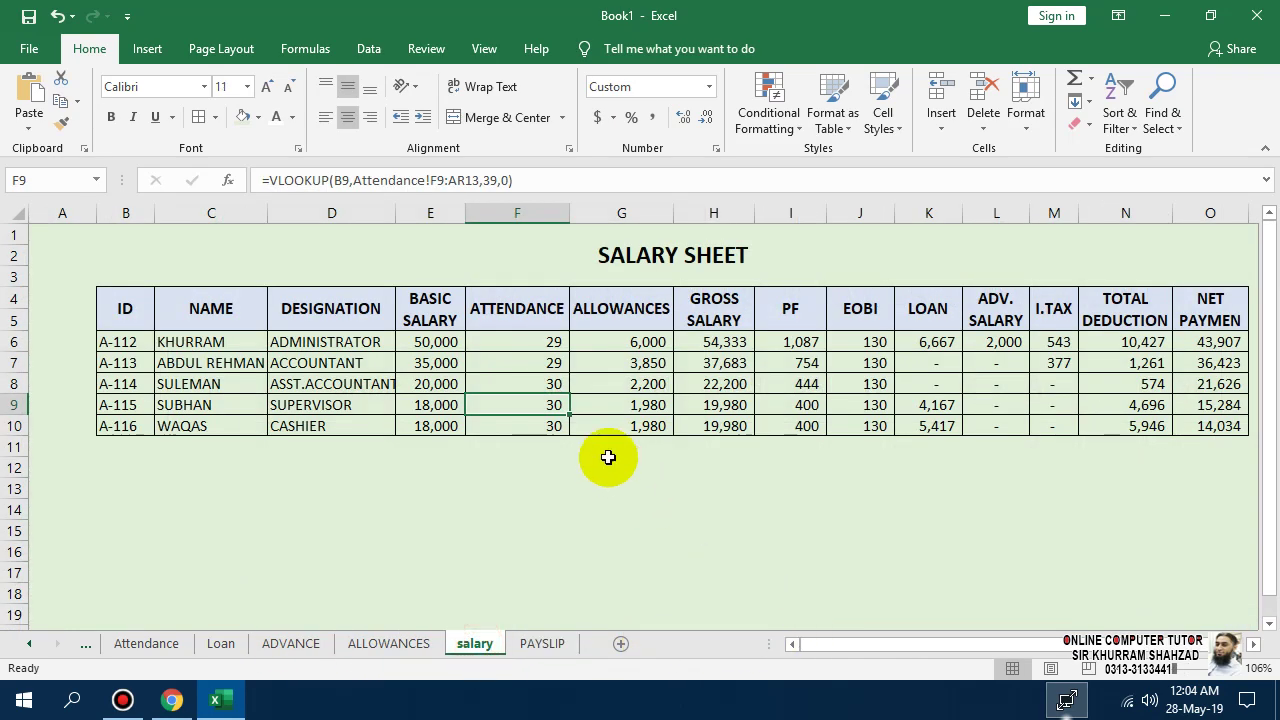
{"action": "left_click", "coordinate": [540, 645]}
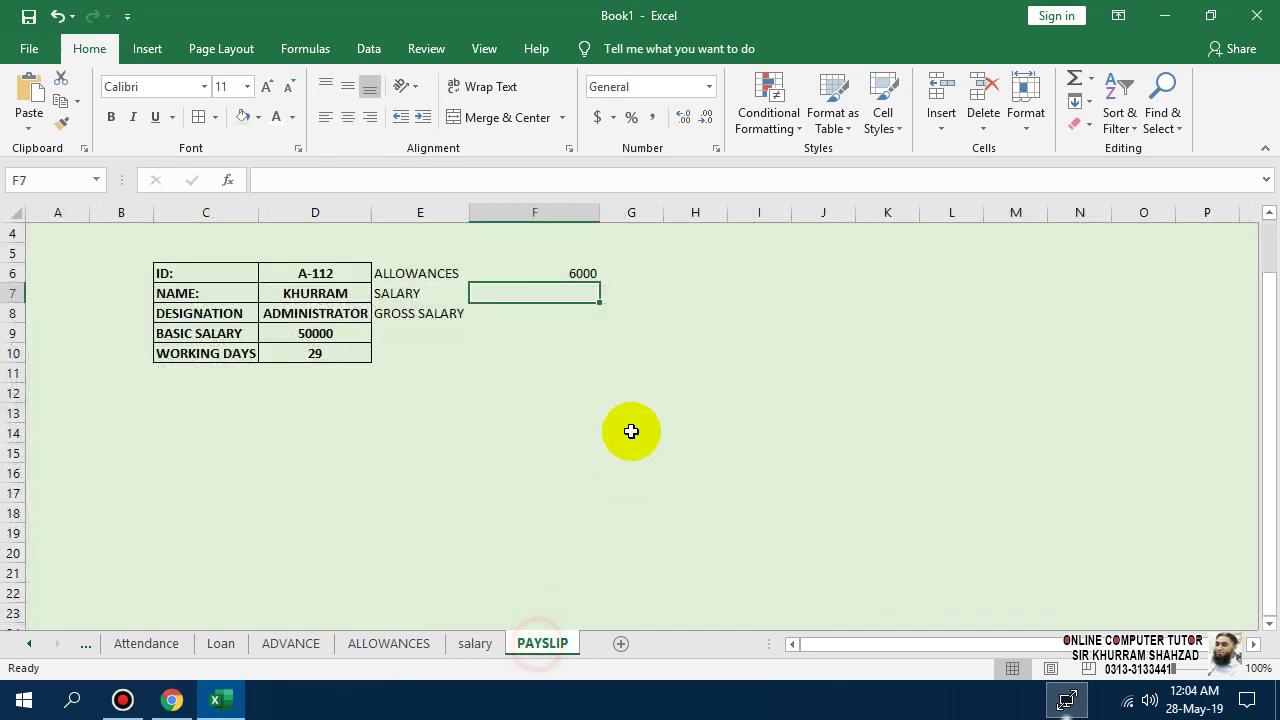
{"action": "left_click", "coordinate": [585, 278]}
{"action": "left_click", "coordinate": [583, 294]}
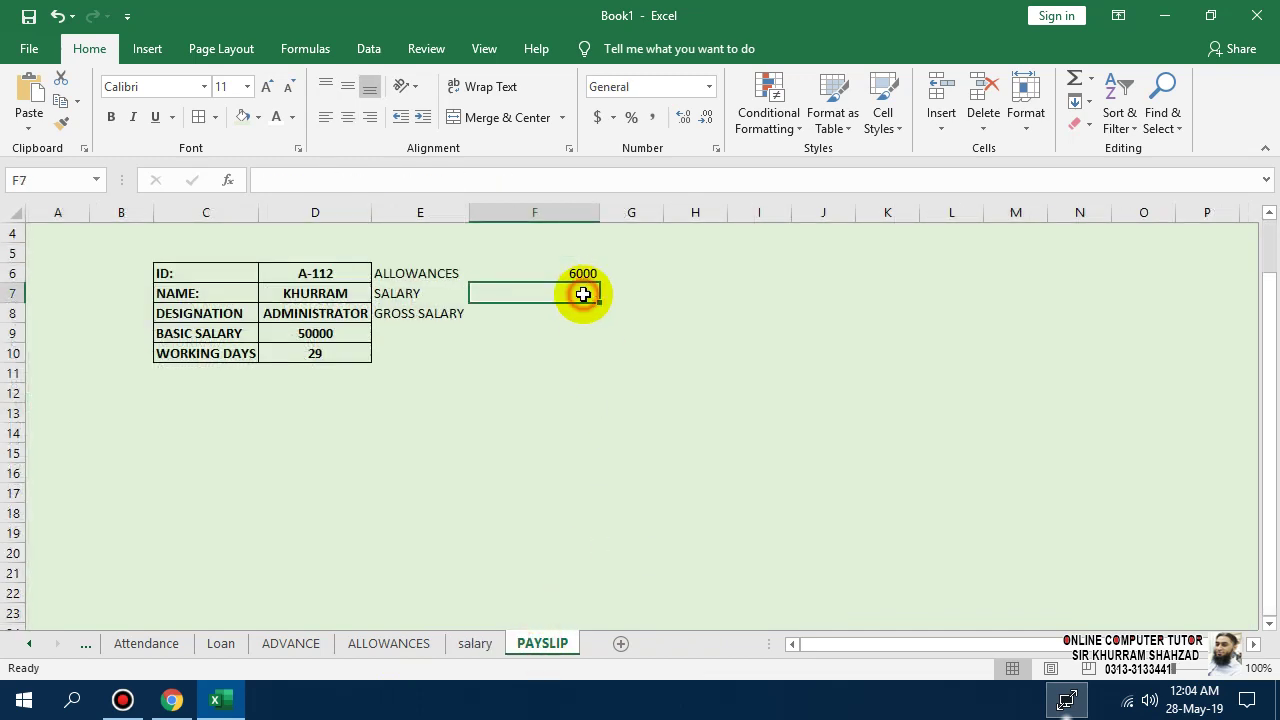
{"action": "double_click", "coordinate": [588, 300]}
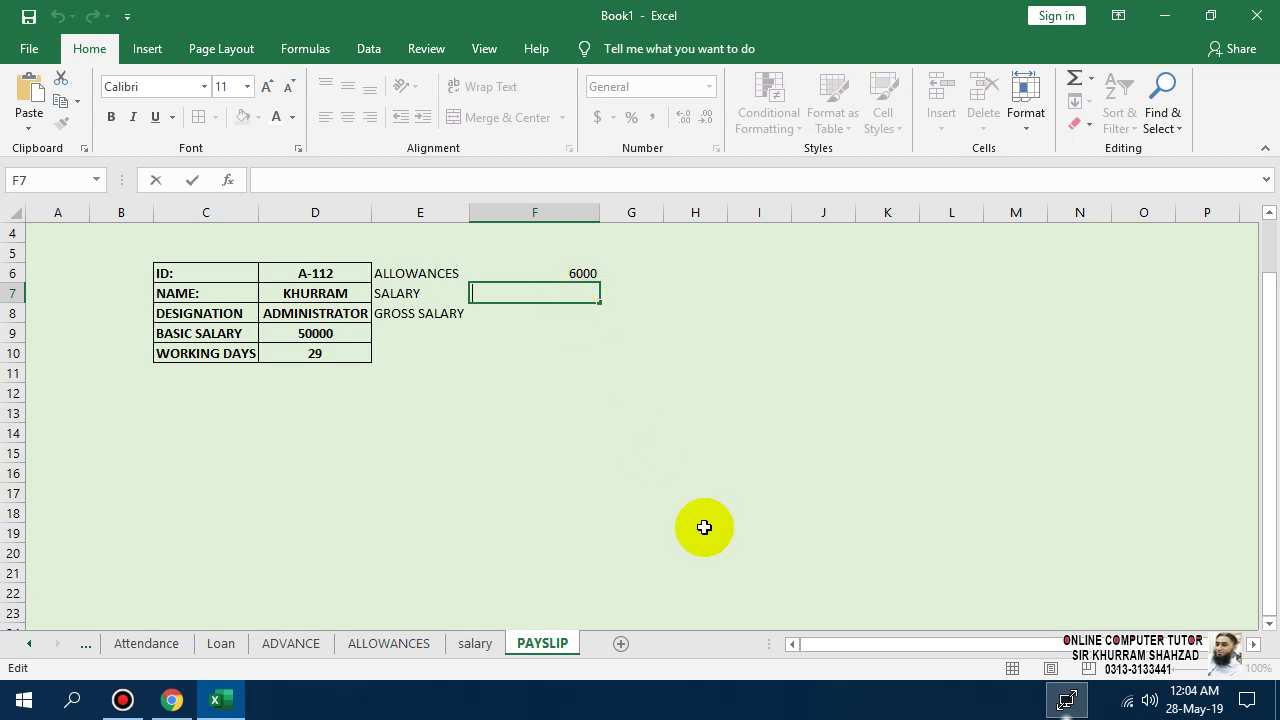
{"action": "type", "text": "=VLOOKUP(D6,salary!B4:O10,5,0)"}
{"action": "left_click", "coordinate": [658, 292]}
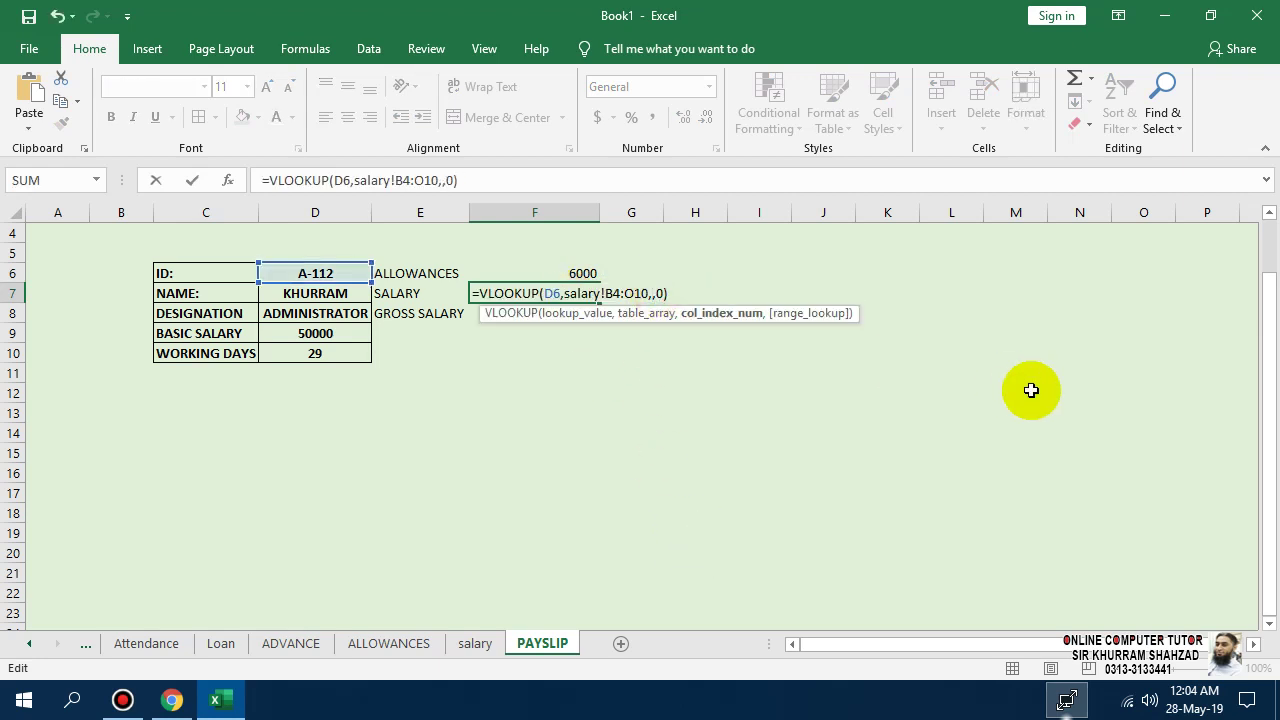
{"action": "key", "text": "Return"}
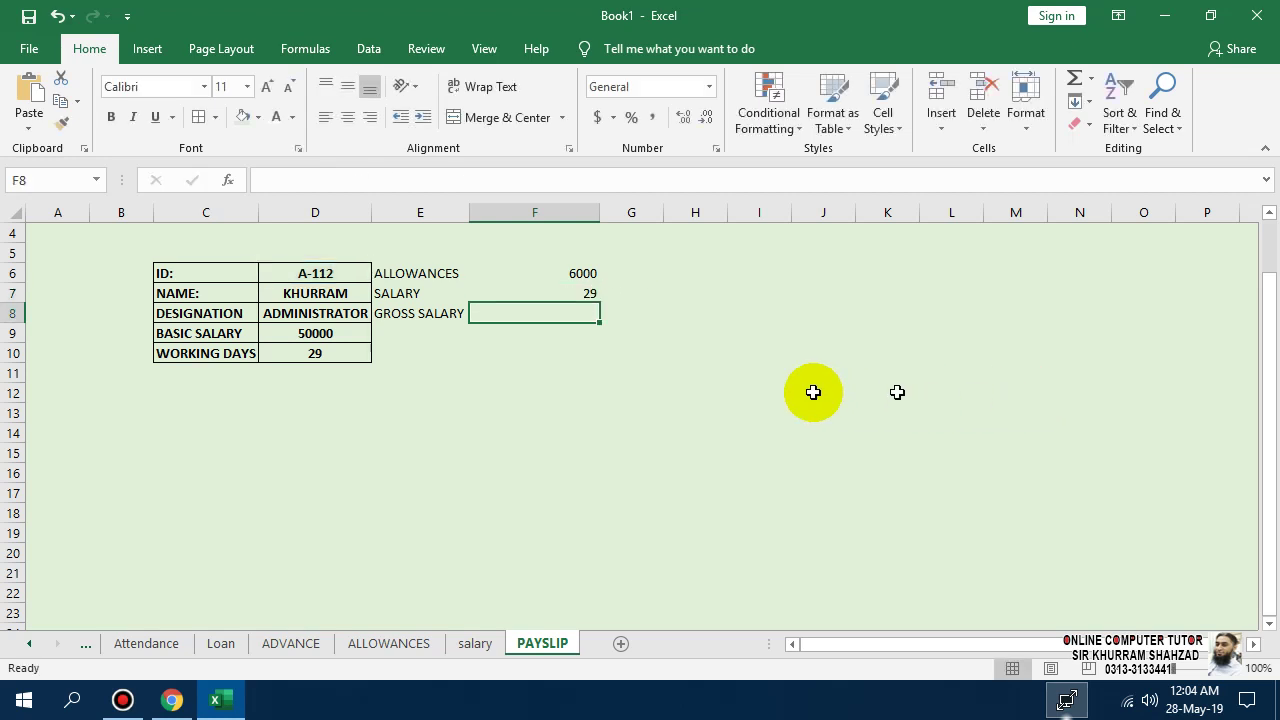
- Set the column index of the SALARY lookup formula in F7 to 7
{"action": "left_click", "coordinate": [586, 291]}
{"action": "double_click", "coordinate": [586, 291]}
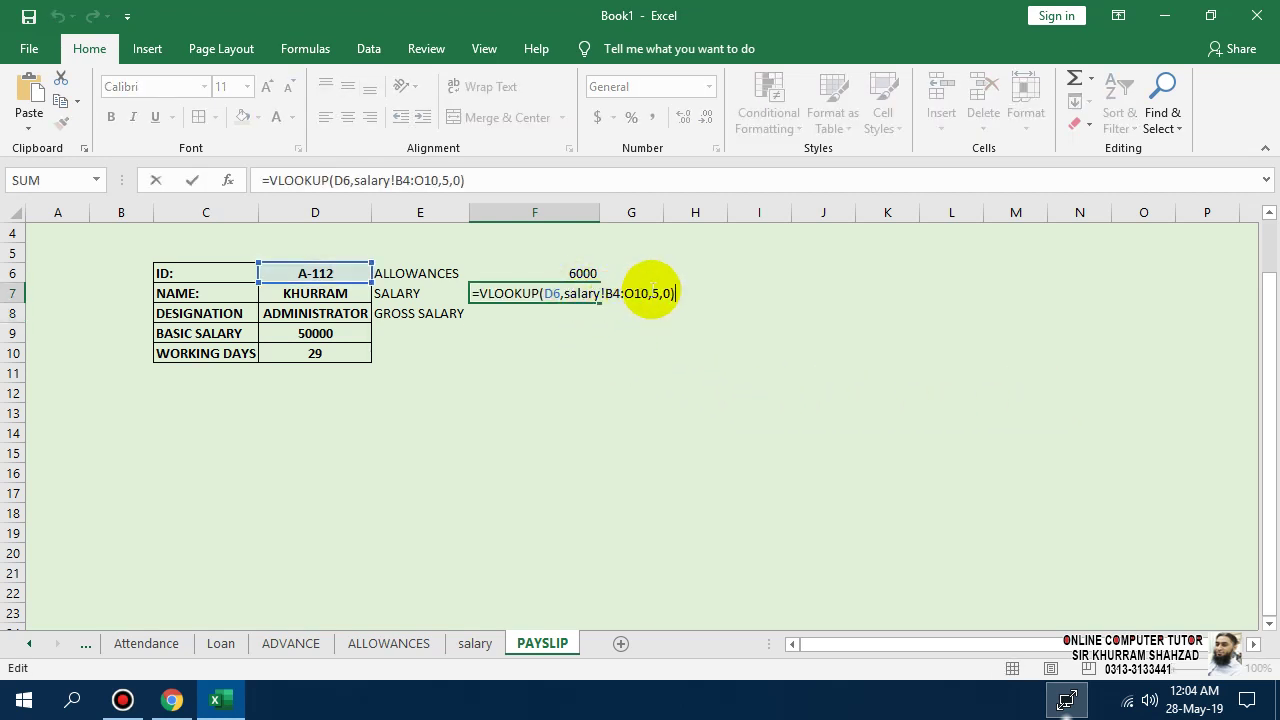
{"action": "left_click", "coordinate": [652, 293]}
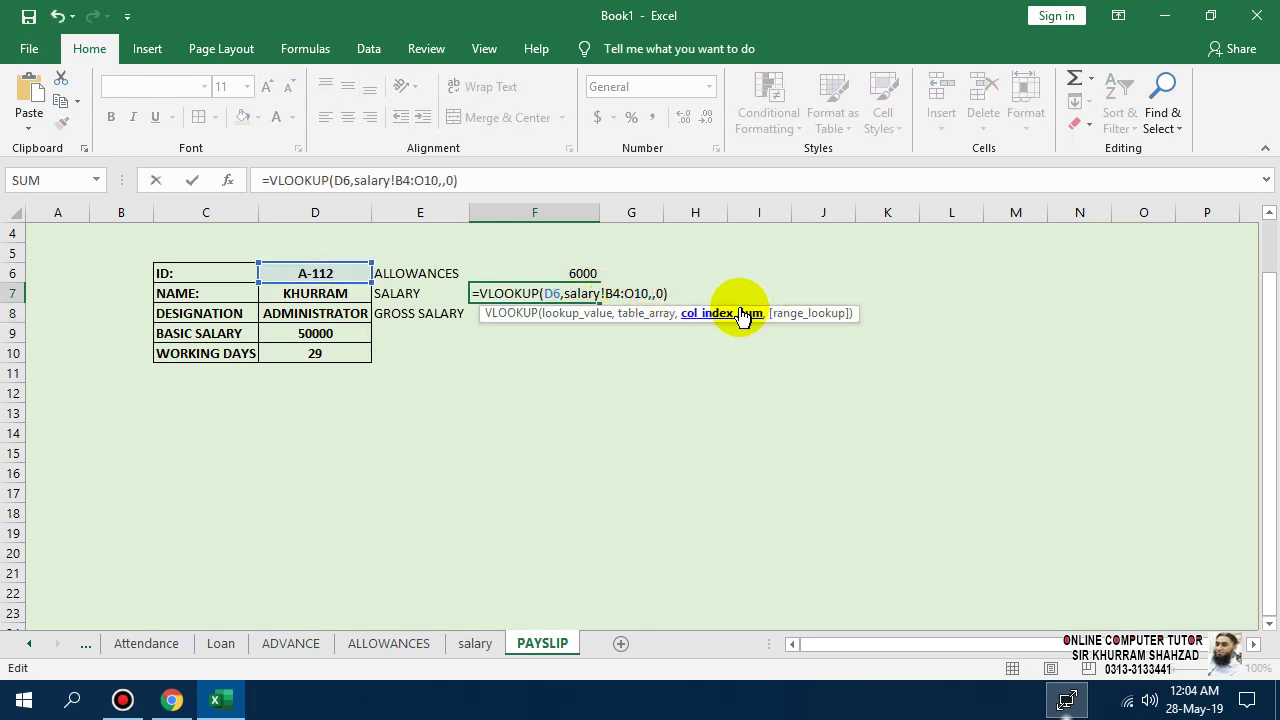
{"action": "type", "text": "7"}
{"action": "key", "text": "Return"}
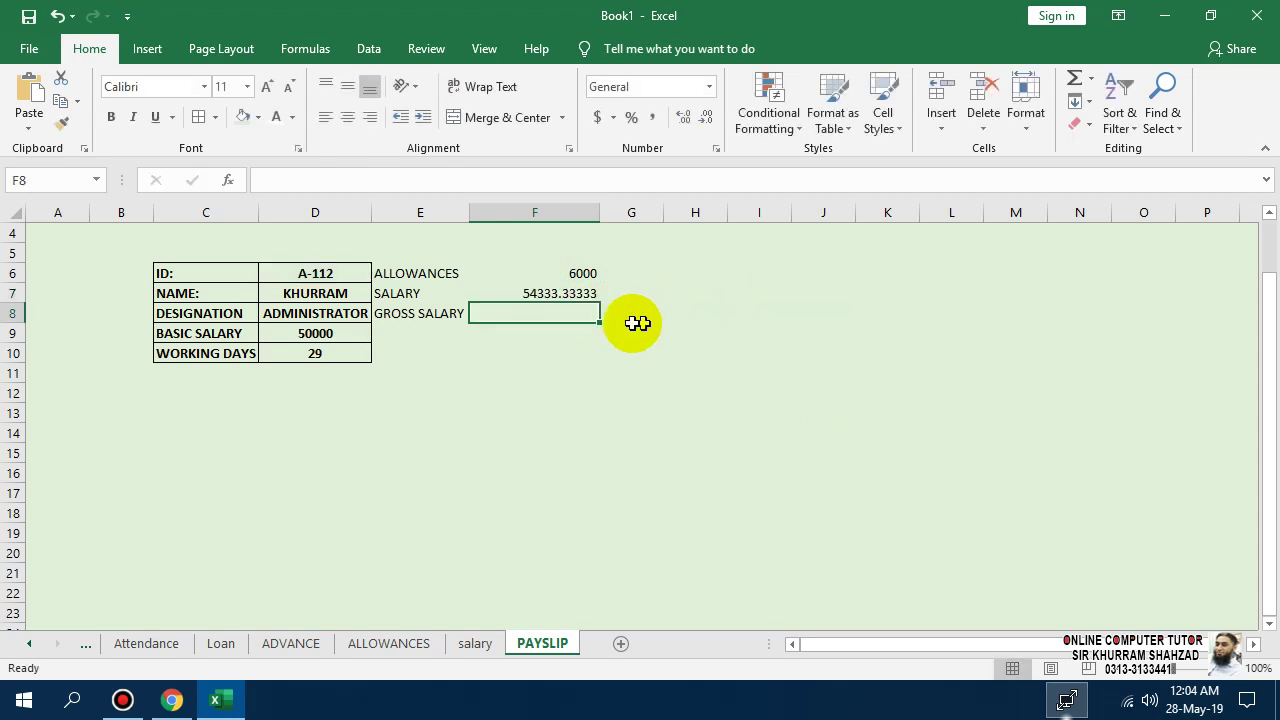
- Change the column index of the SALARY lookup in F7 so it returns the salary sheet's BASIC SALARY column
{"action": "left_click", "coordinate": [571, 290]}
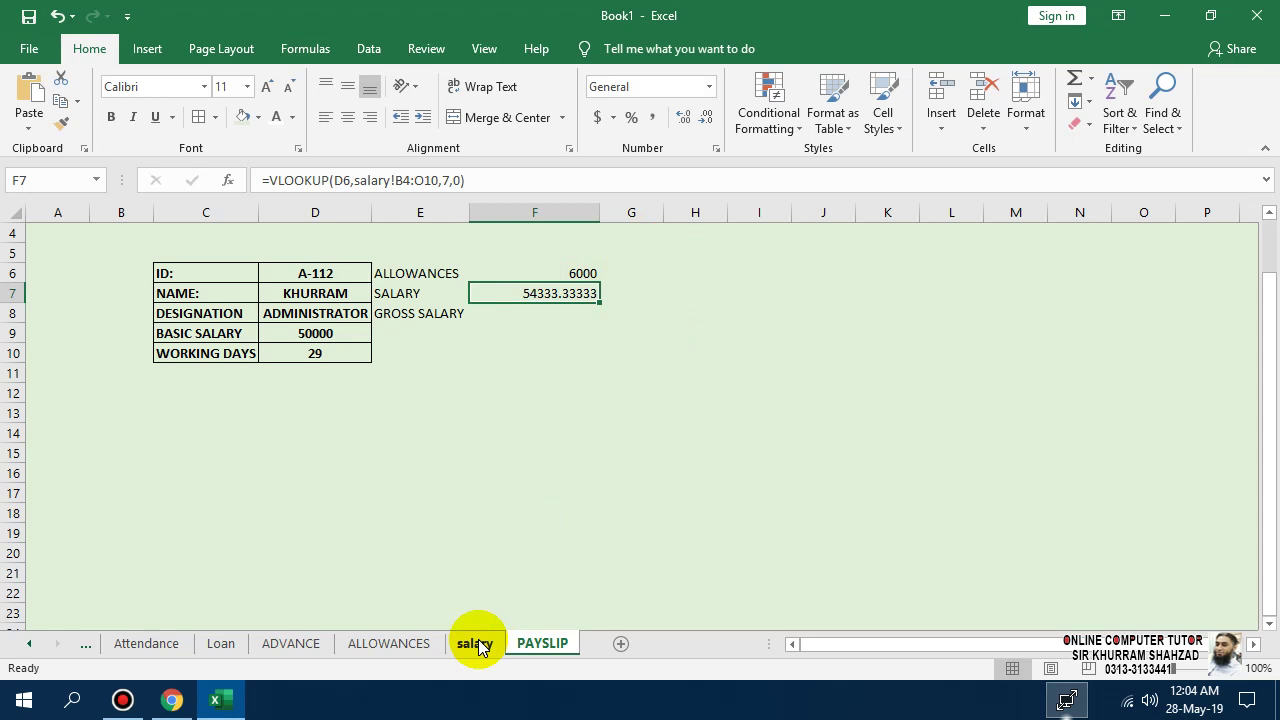
{"action": "double_click", "coordinate": [570, 296]}
{"action": "left_click", "coordinate": [653, 292]}
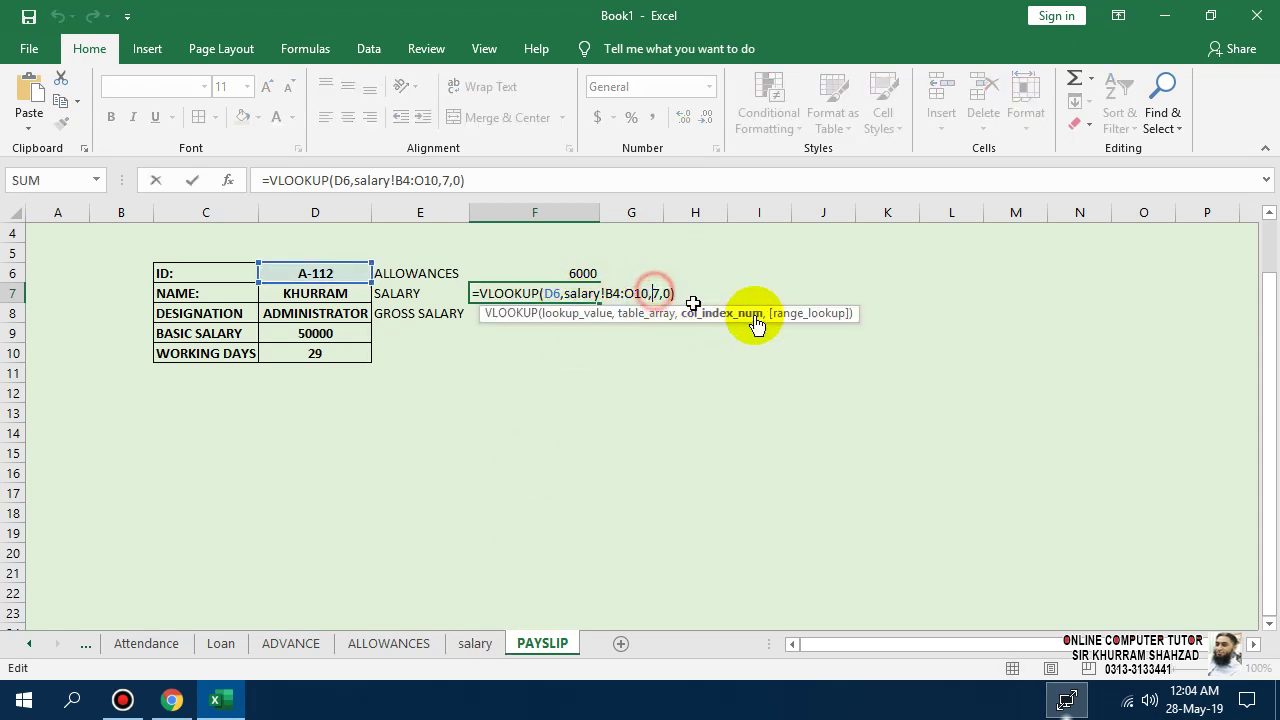
{"action": "key", "text": "Return"}
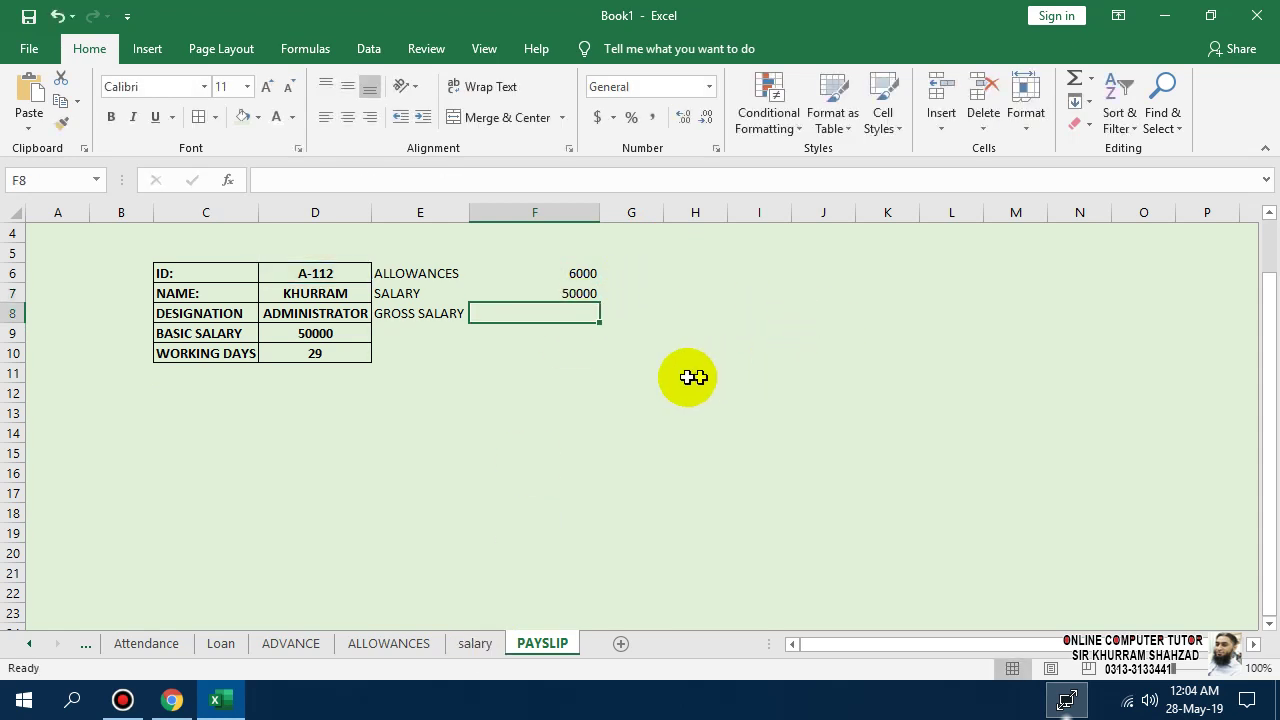
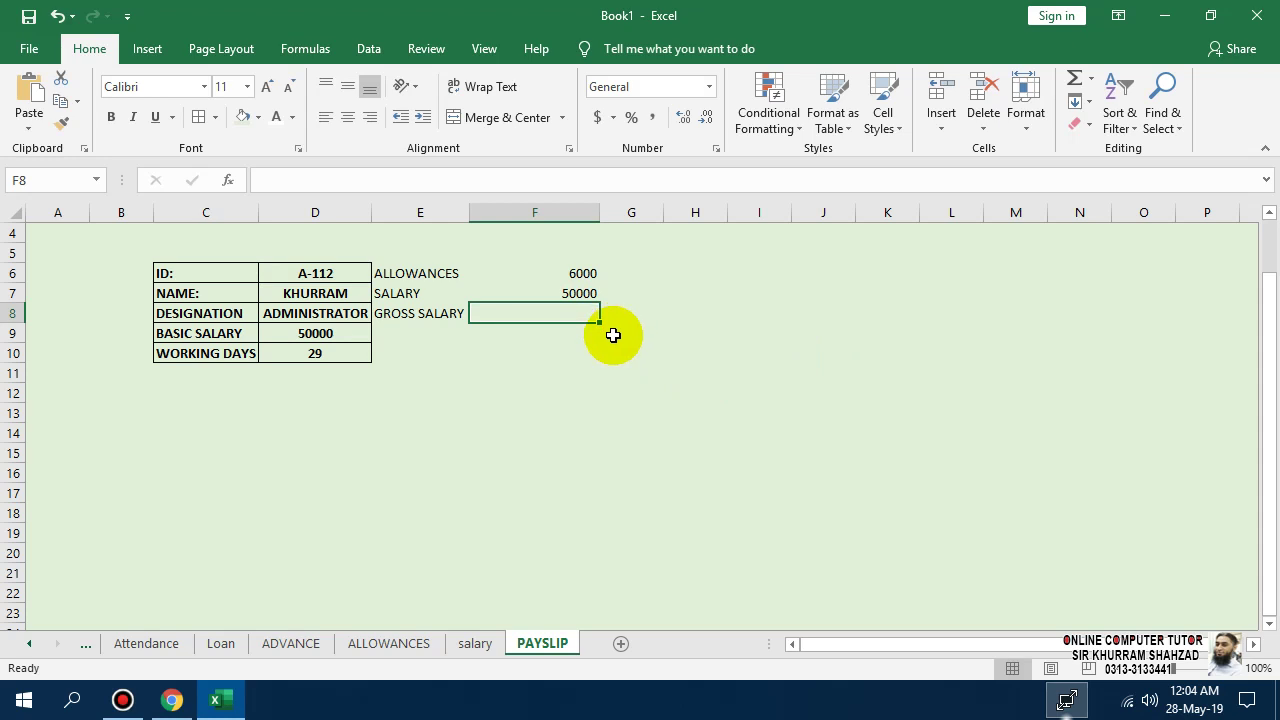
- Calculate the gross salary in F8 with the formula =F7+F6
{"action": "left_click", "coordinate": [565, 292]}
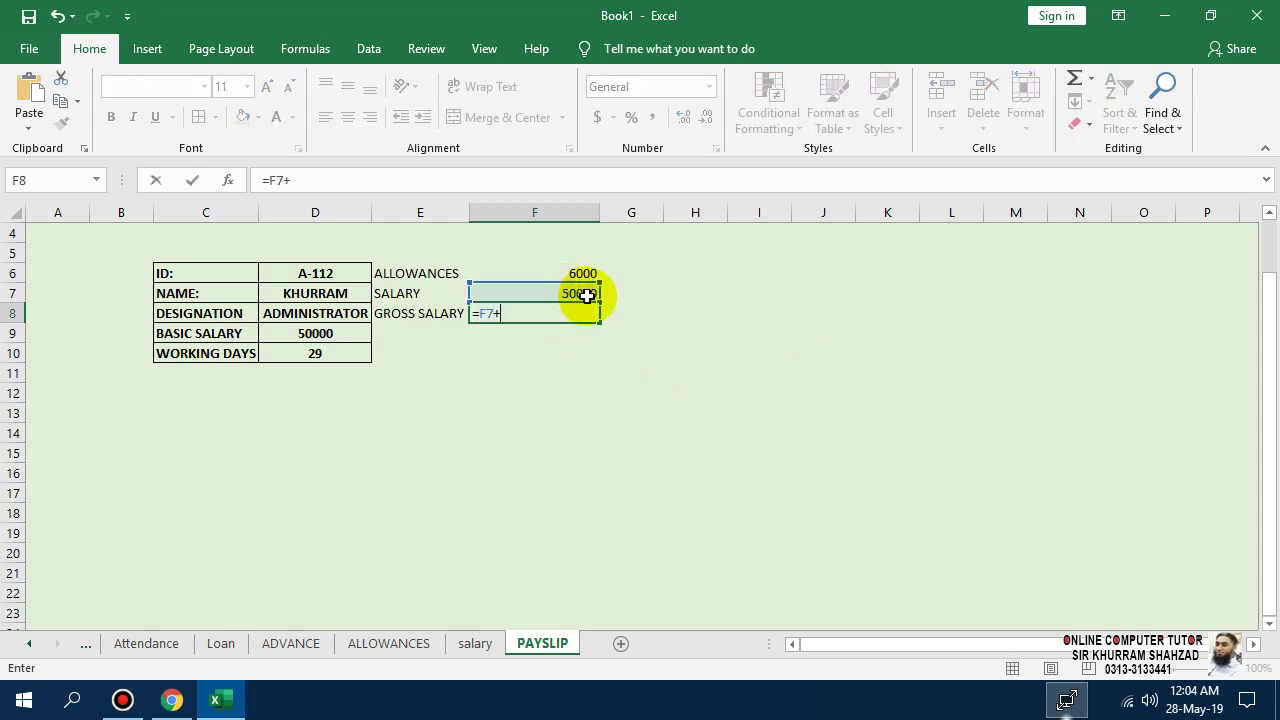
{"action": "type", "text": "+"}
{"action": "left_click", "coordinate": [584, 272]}
{"action": "key", "text": "Return"}
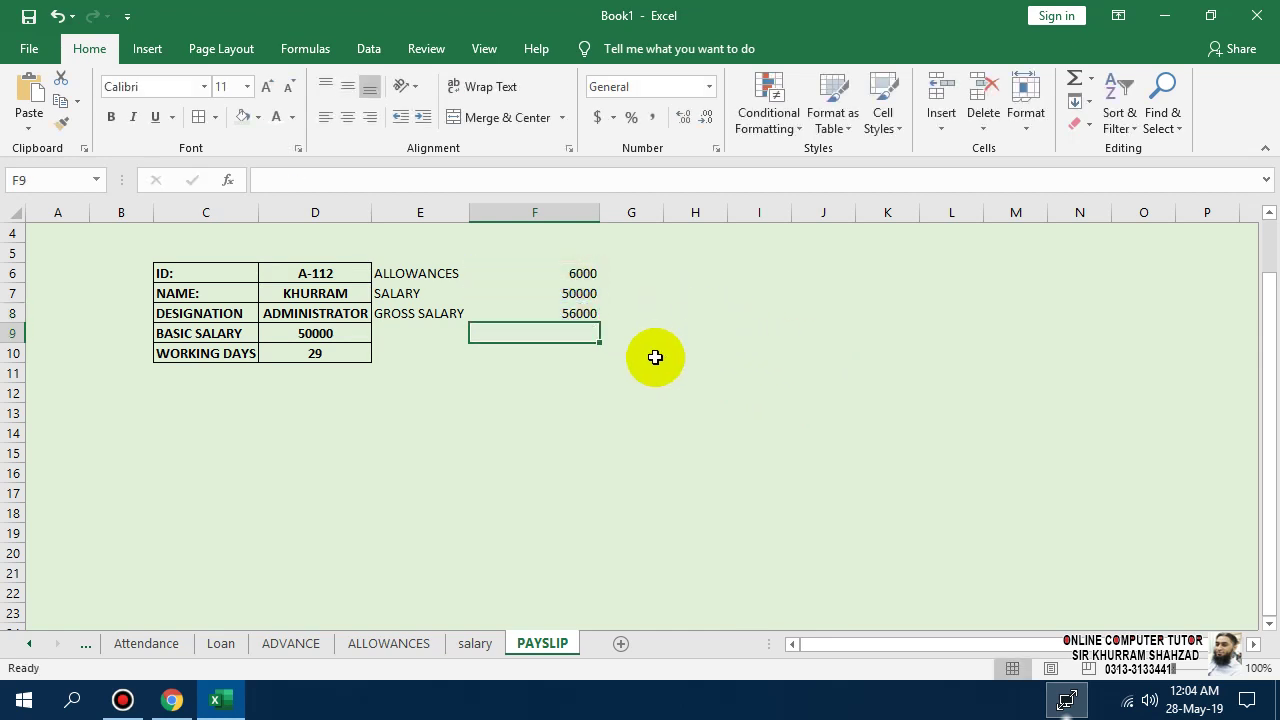
- Enter the label NET PAYMENT in cell E10
{"action": "left_click", "coordinate": [403, 355]}
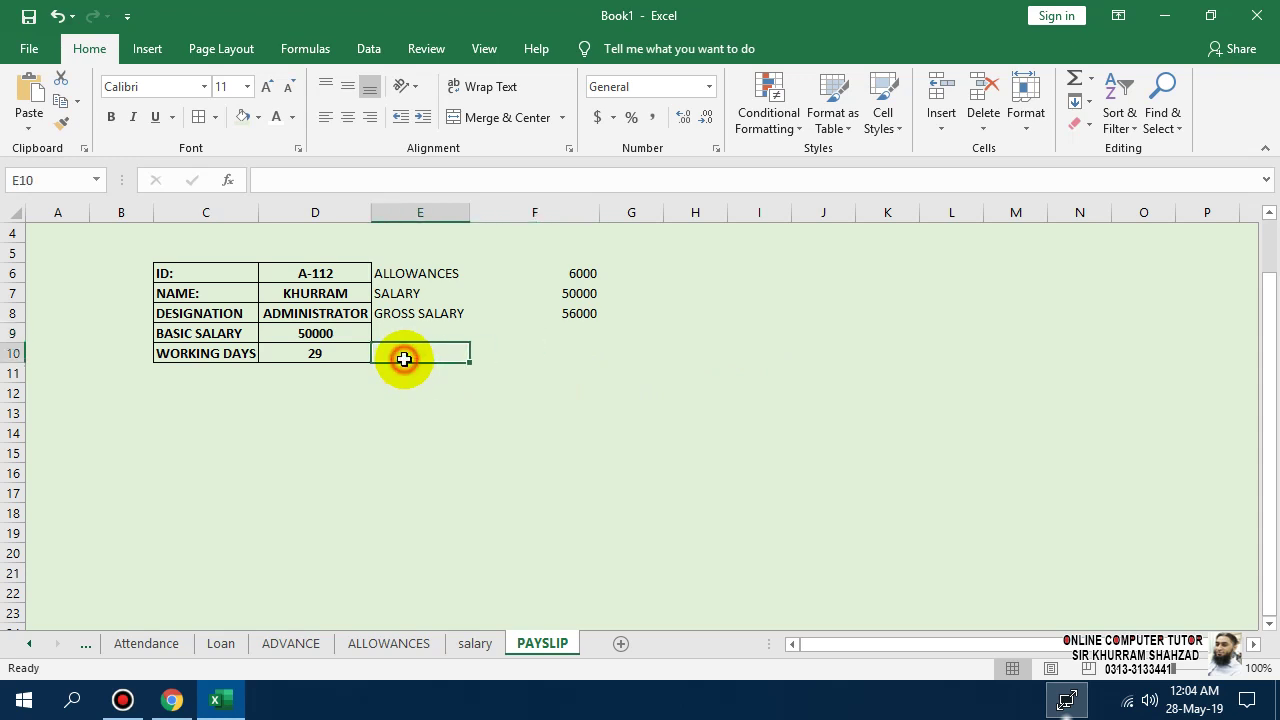
{"action": "type", "text": "NET"}
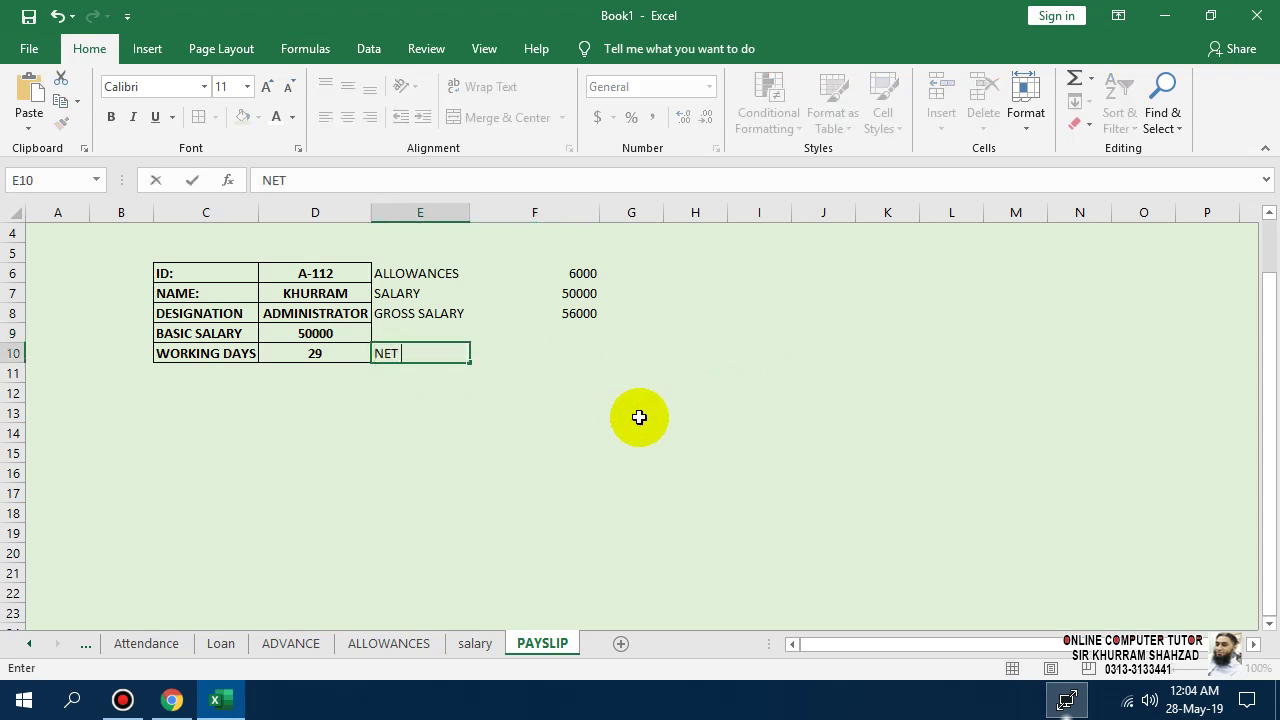
{"action": "type", "text": " PAYMENT"}
{"action": "key", "text": "Return"}
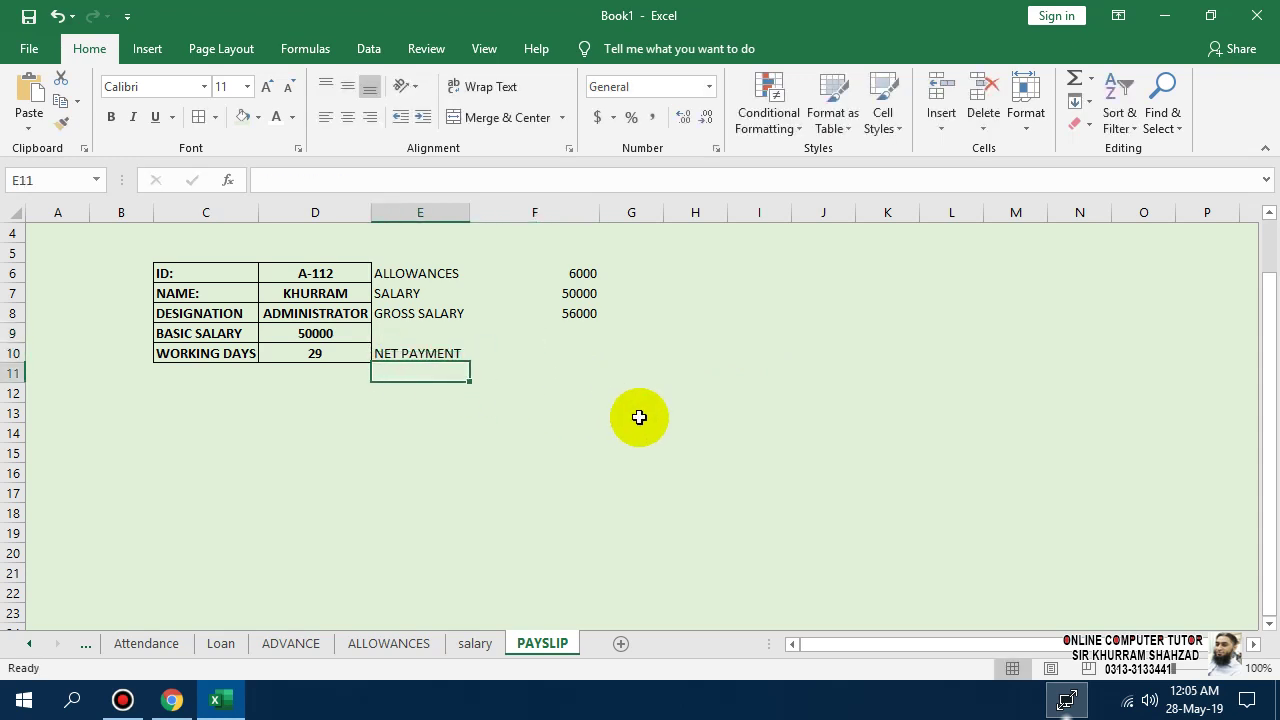
- Apply outside borders around the range E6:F10
{"action": "key", "text": "Up"}
{"action": "key", "text": "Right"}
{"action": "key", "text": "Up"}
{"action": "key", "text": "Up"}
{"action": "key", "text": "Up"}
{"action": "key", "text": "Up"}
{"action": "key", "text": "shift+Left"}
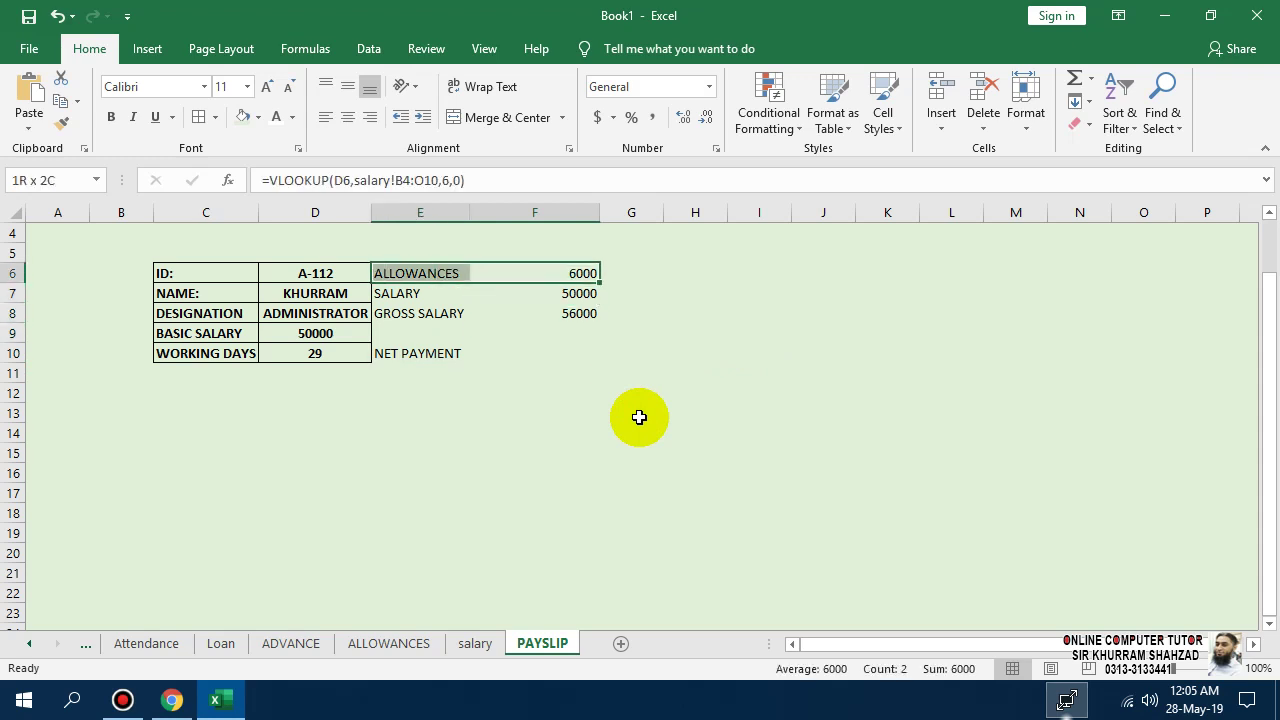
{"action": "key", "text": "shift+Down"}
{"action": "key", "text": "shift+Down"}
{"action": "key", "text": "shift+Down"}
{"action": "key", "text": "shift+Down"}
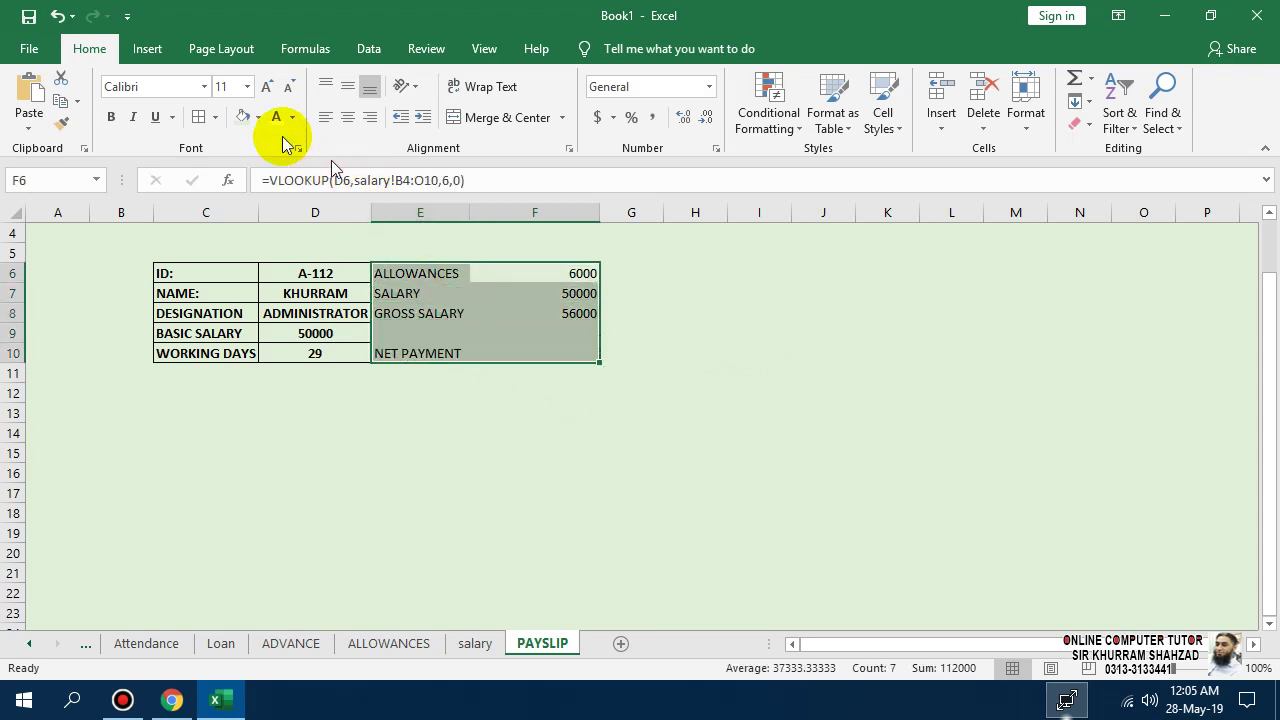
{"action": "left_click", "coordinate": [214, 117]}
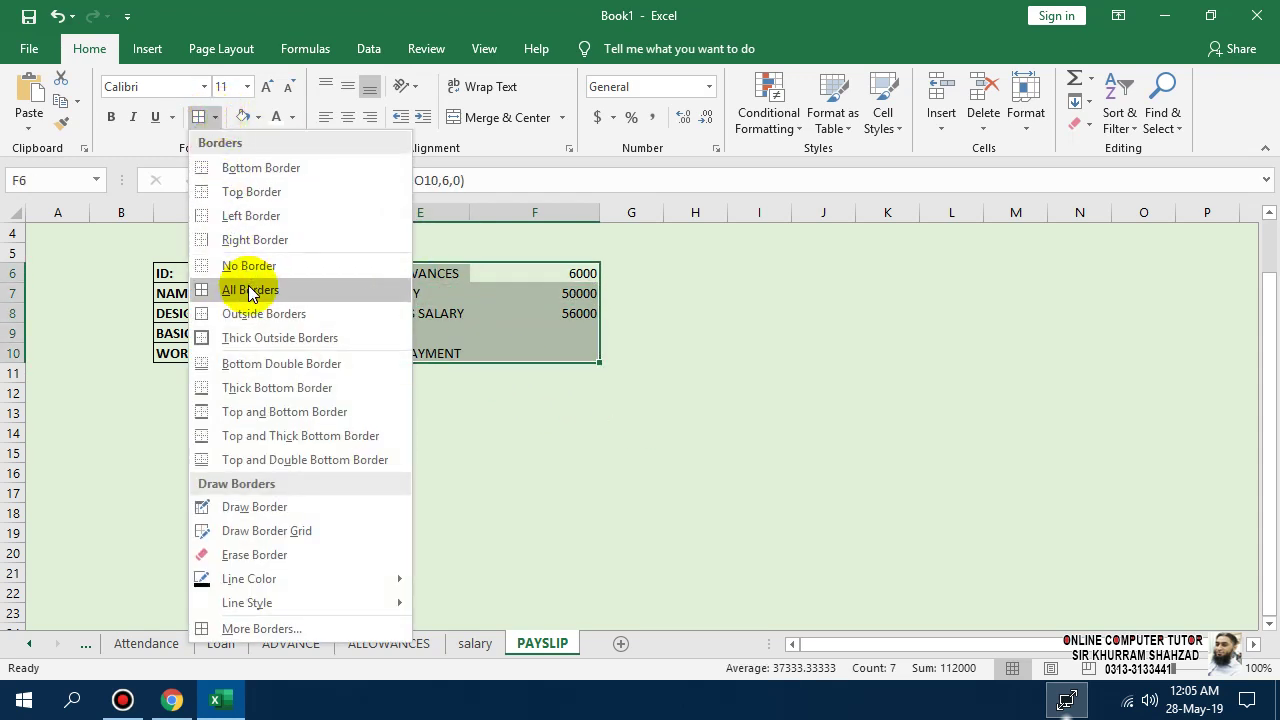
{"action": "left_click", "coordinate": [263, 313]}
{"action": "left_click", "coordinate": [555, 396]}
- Apply outside borders to the NET PAYMENT row, cells E10:F10
{"action": "left_click_drag", "start_coordinate": [395, 352], "coordinate": [530, 354]}
{"action": "left_click", "coordinate": [195, 116]}
{"action": "left_click", "coordinate": [465, 474]}
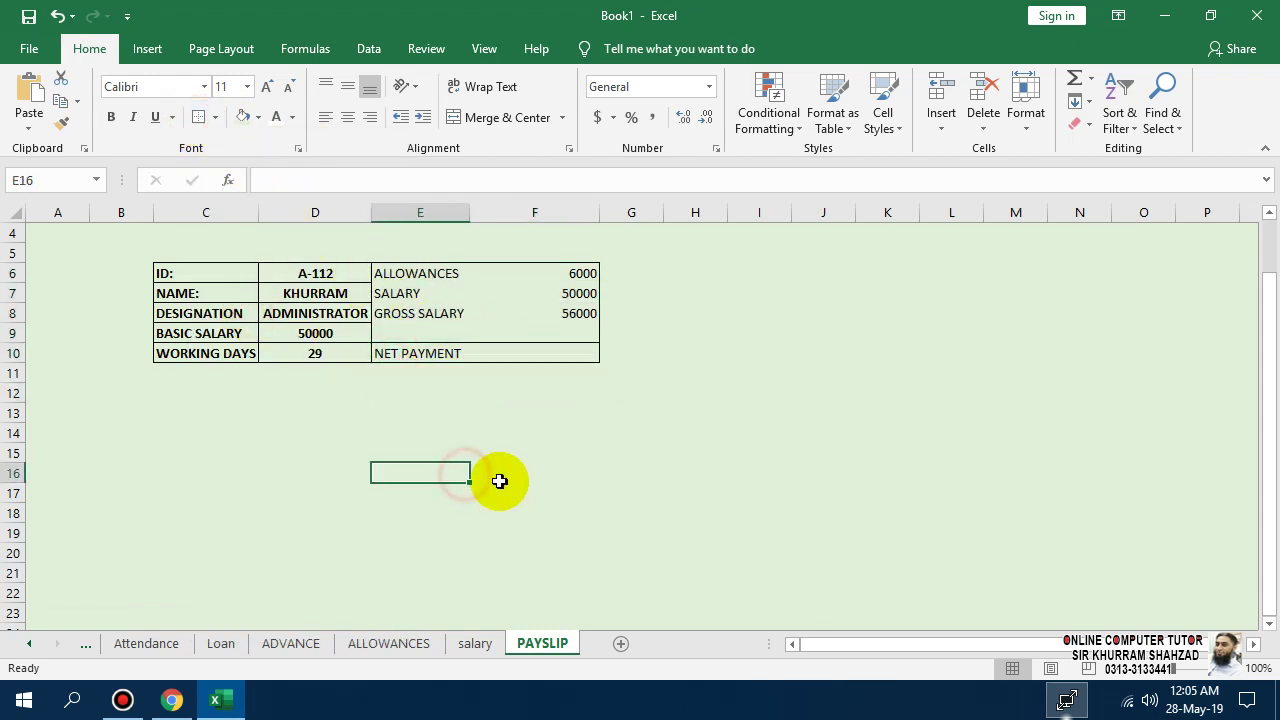
- Give the GROSS SALARY amount in F8 a top and double bottom border
{"action": "left_click", "coordinate": [565, 313]}
{"action": "left_click", "coordinate": [216, 117]}
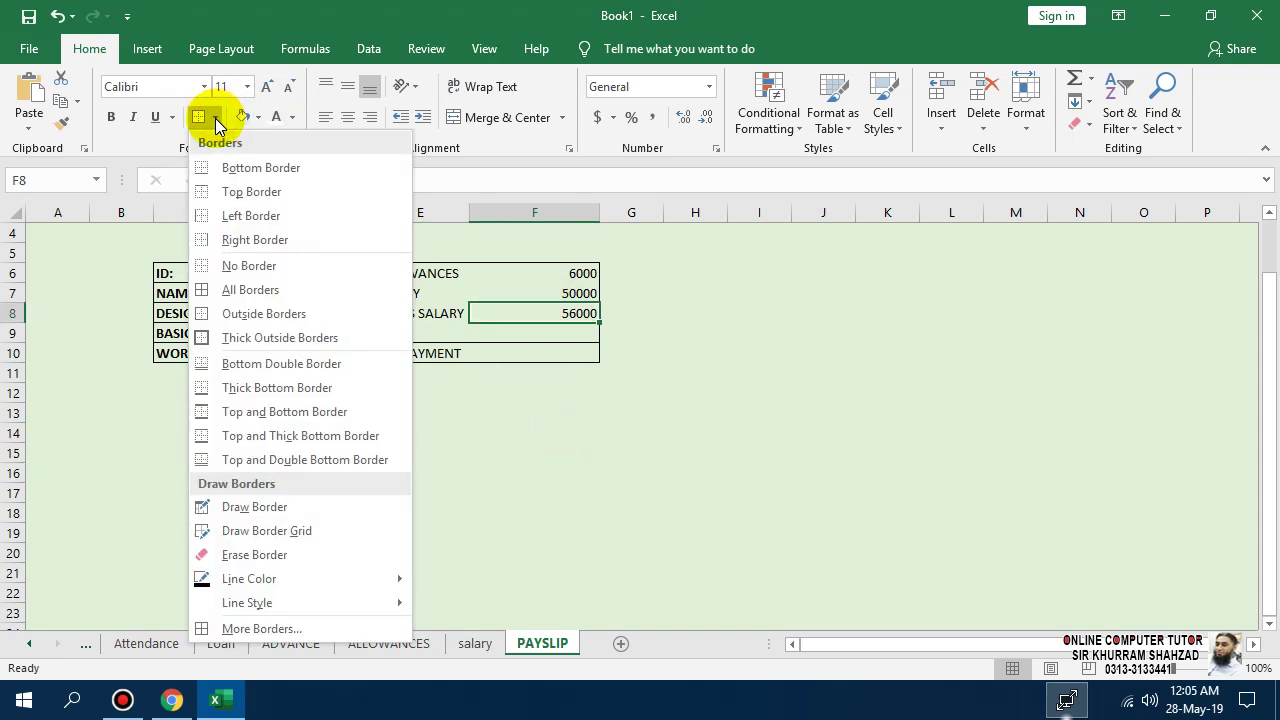
{"action": "left_click", "coordinate": [232, 192]}
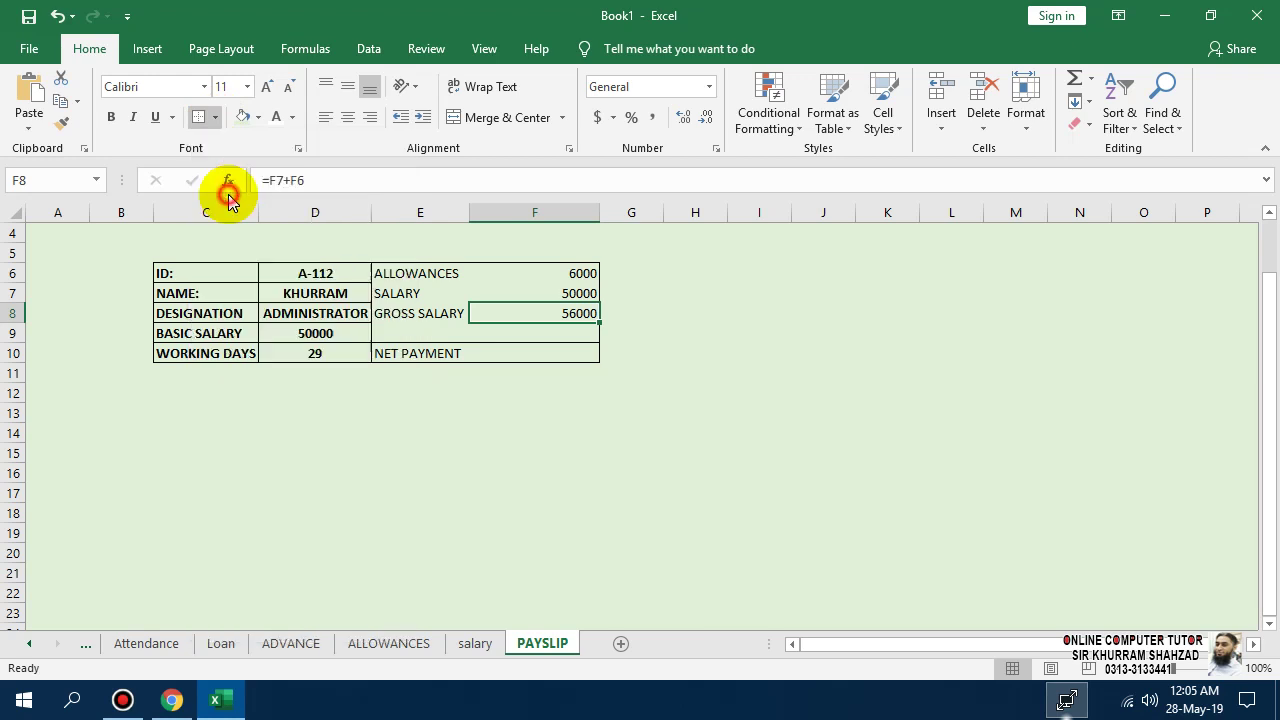
{"action": "left_click", "coordinate": [215, 117]}
{"action": "left_click", "coordinate": [257, 457]}
{"action": "left_click", "coordinate": [625, 447]}
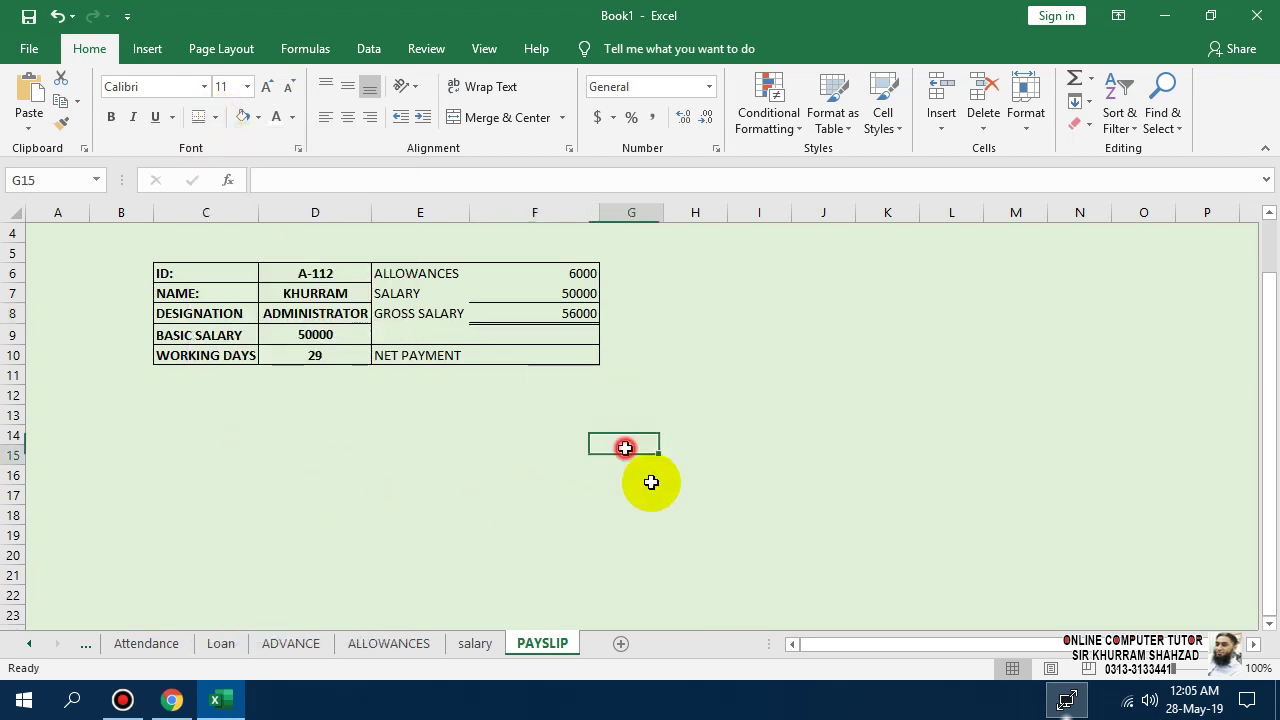
- Enter the deduction labels PF, EOBI, LOAN, ADVANCE SALARY and TOTAL DEDUCTION in cells G6 to G10
{"action": "left_click", "coordinate": [628, 275]}
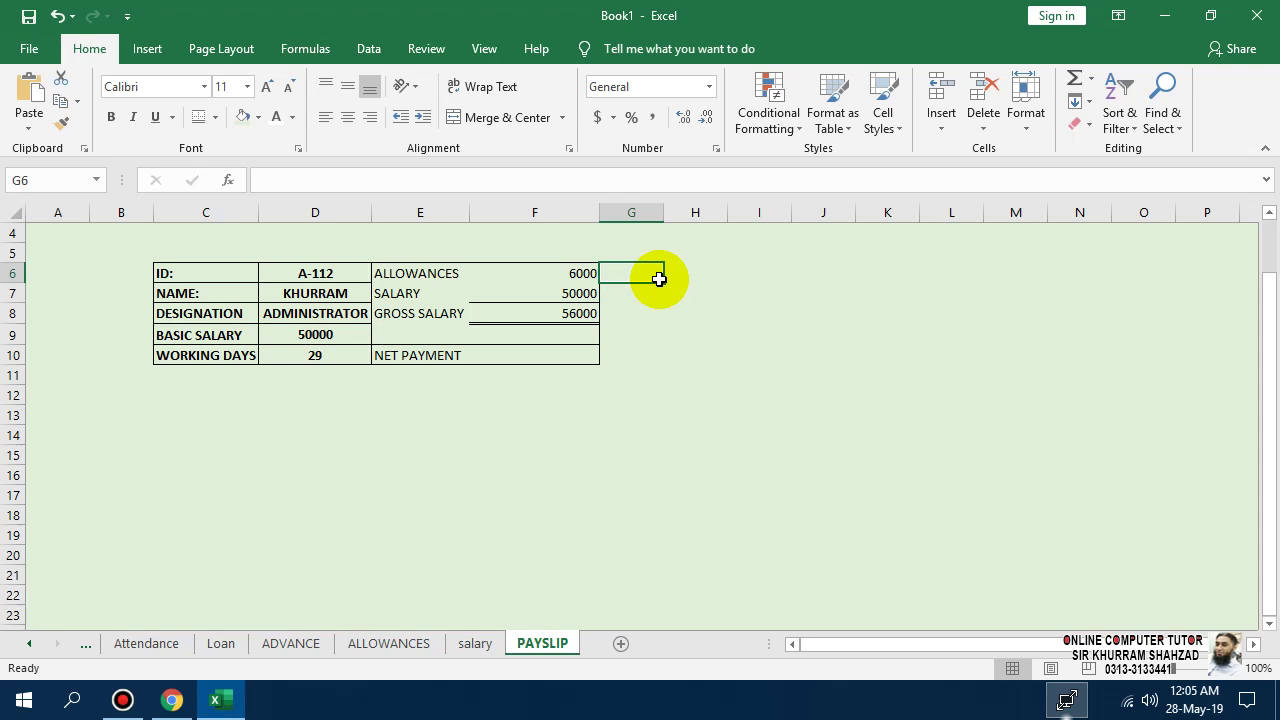
{"action": "type", "text": "P"}
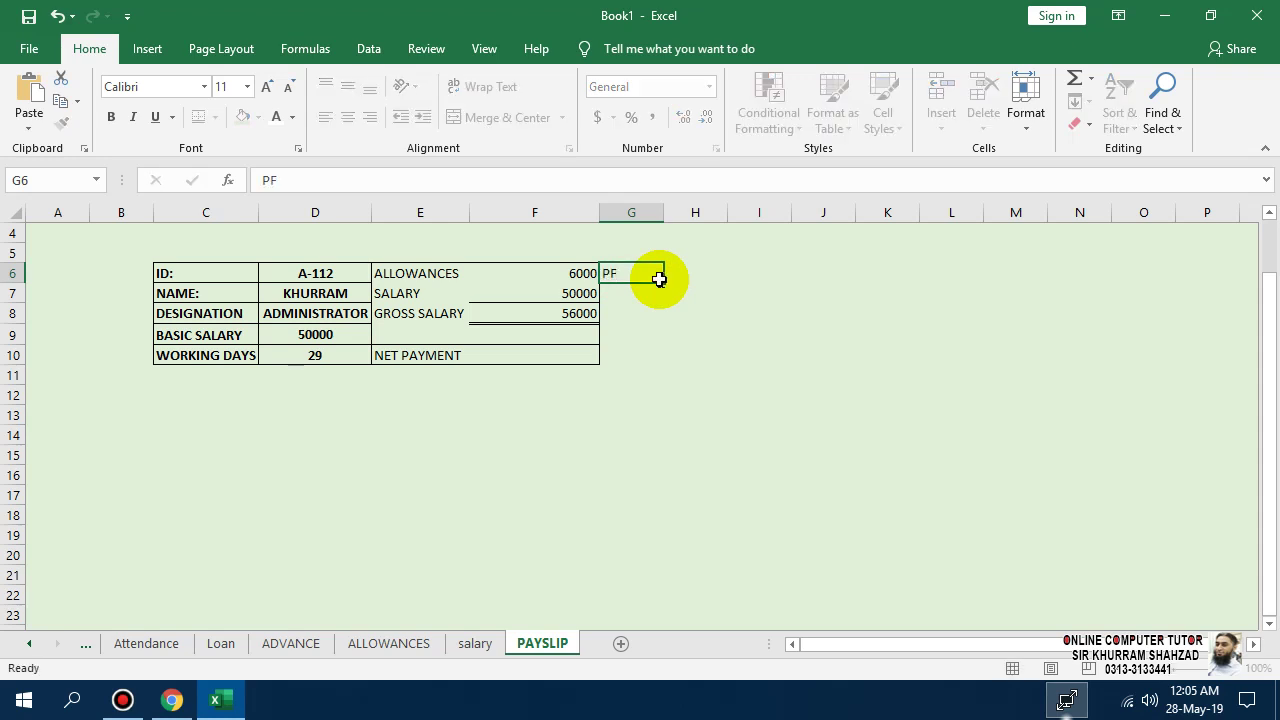
{"action": "type", "text": "F"}
{"action": "key", "text": "Return"}
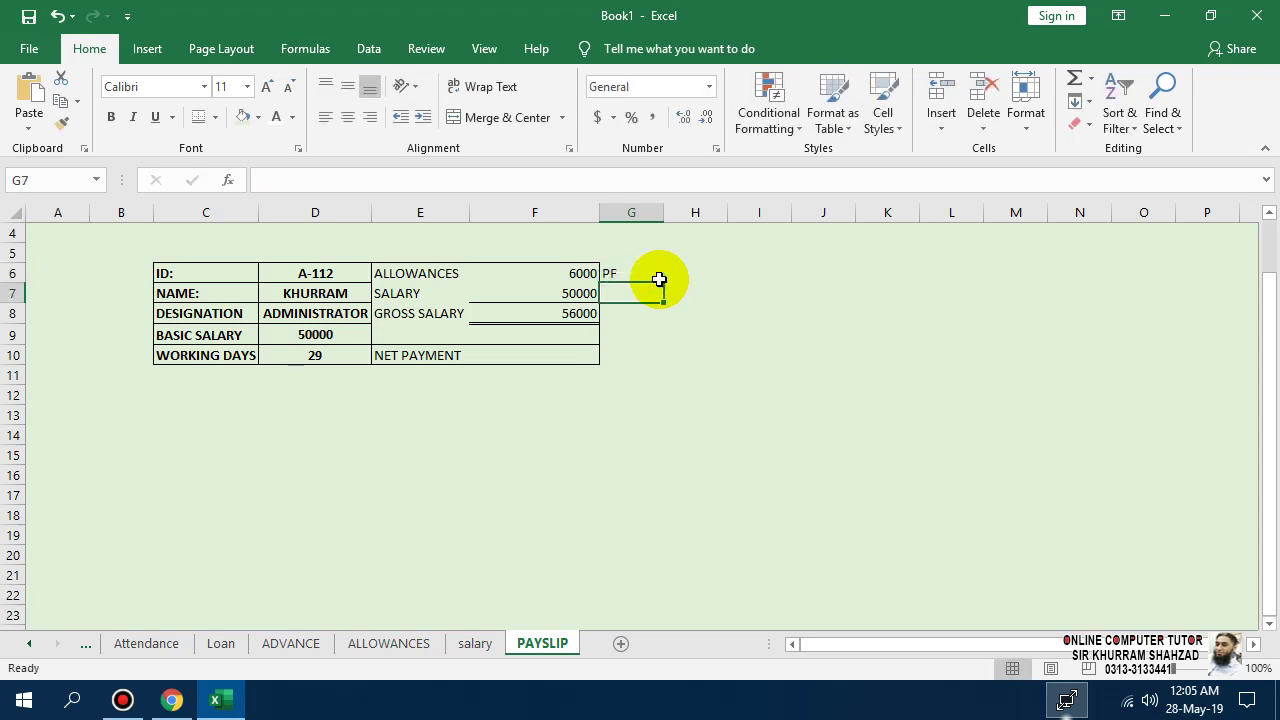
{"action": "type", "text": "EOBI"}
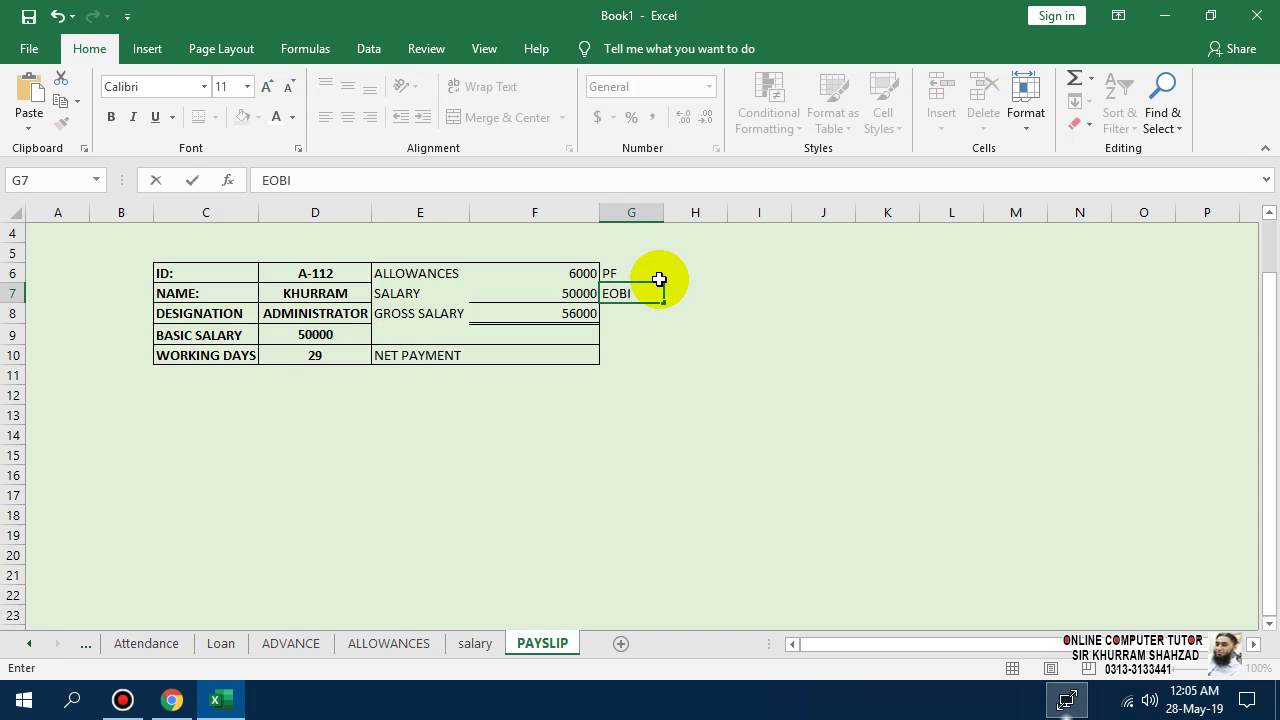
{"action": "key", "text": "Return"}
{"action": "type", "text": "LOAN"}
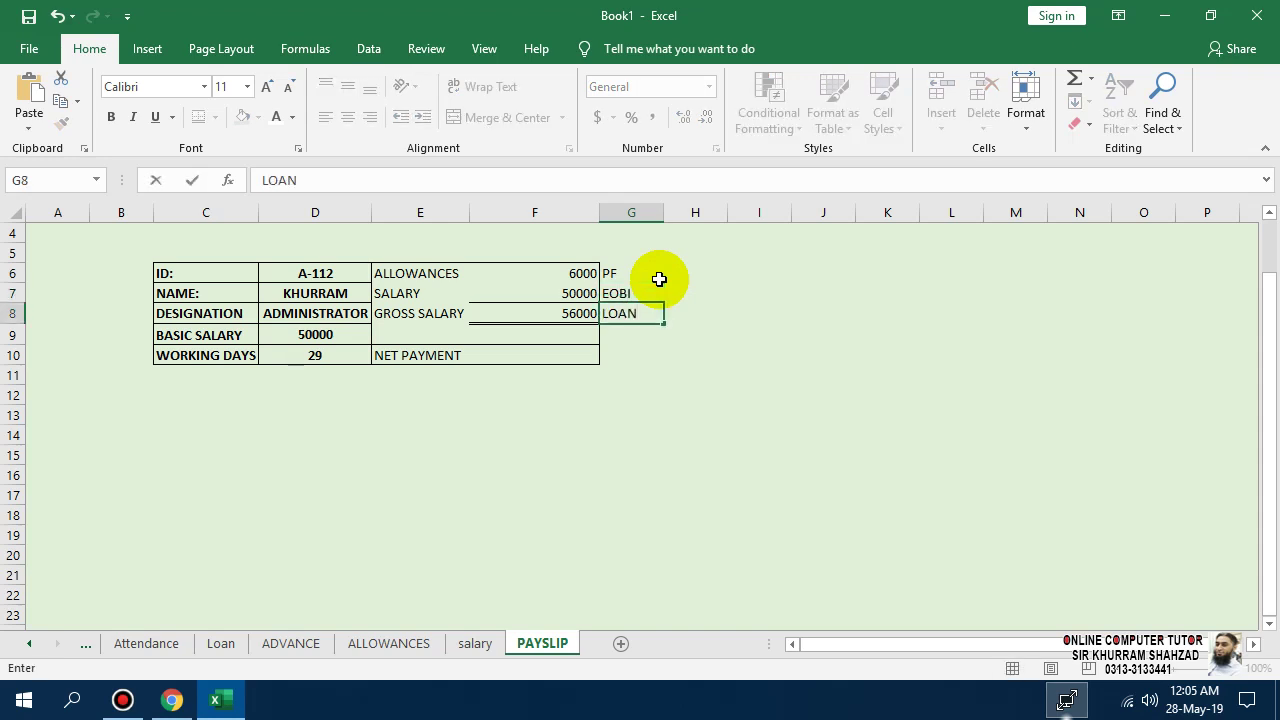
{"action": "key", "text": "Return"}
{"action": "type", "text": "ADVANCE SALARY"}
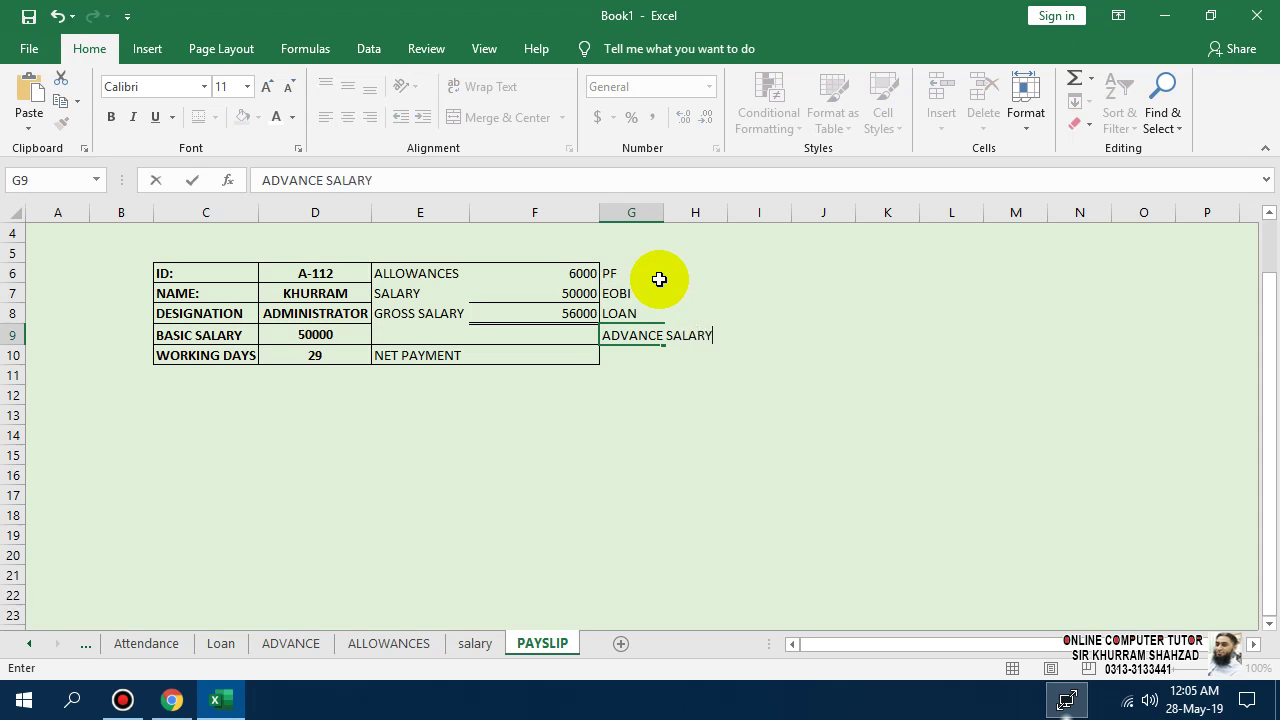
{"action": "key", "text": "Return"}
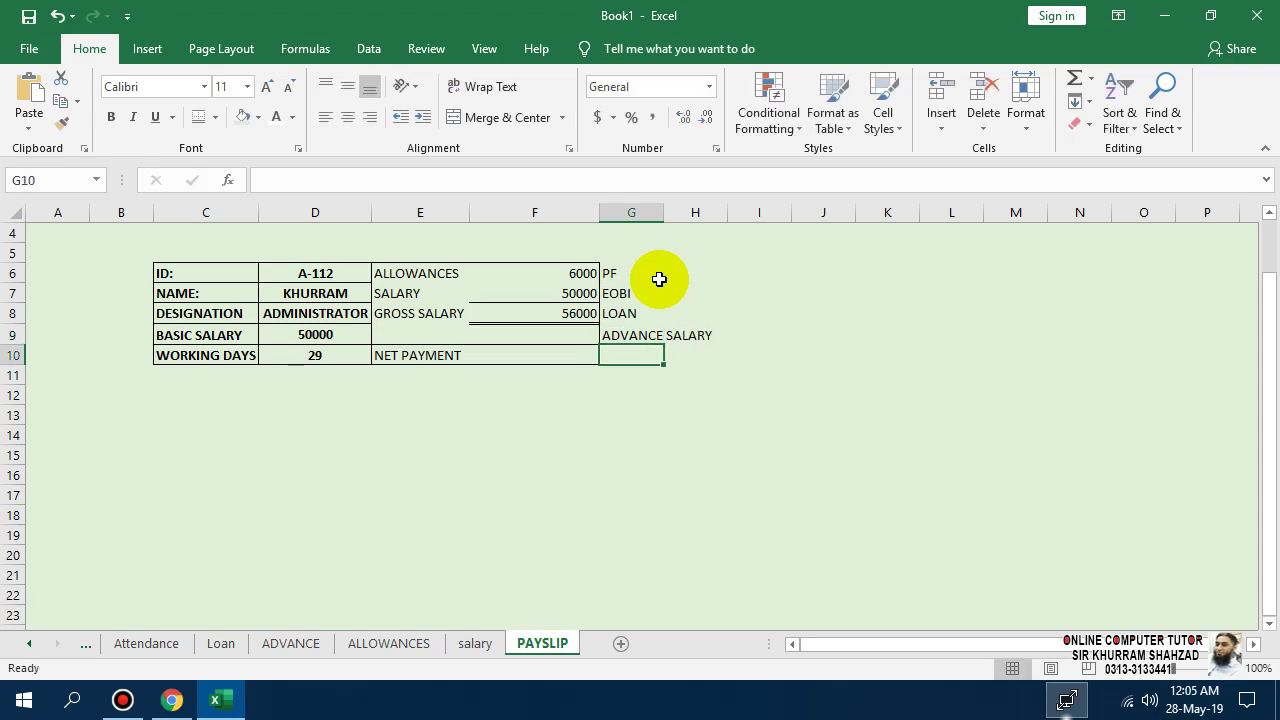
{"action": "type", "text": "TOTAL DEDUCTI"}
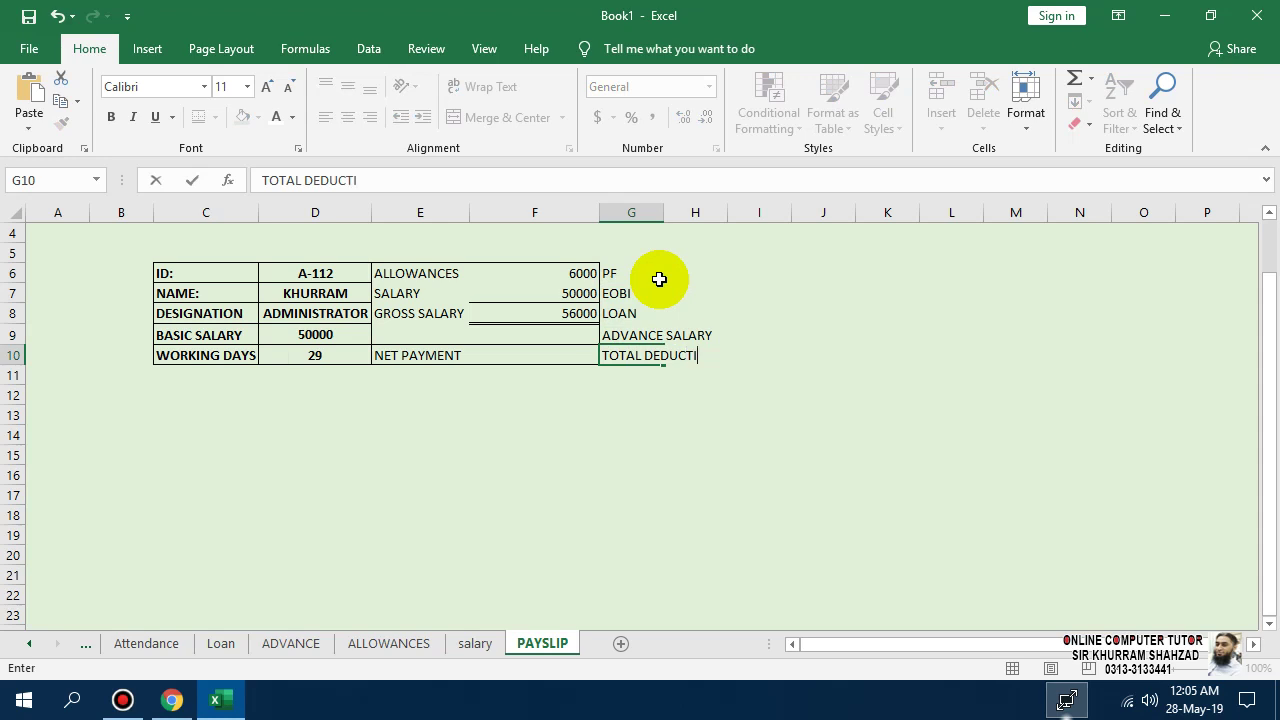
{"action": "type", "text": "ON"}
{"action": "key", "text": "Return"}
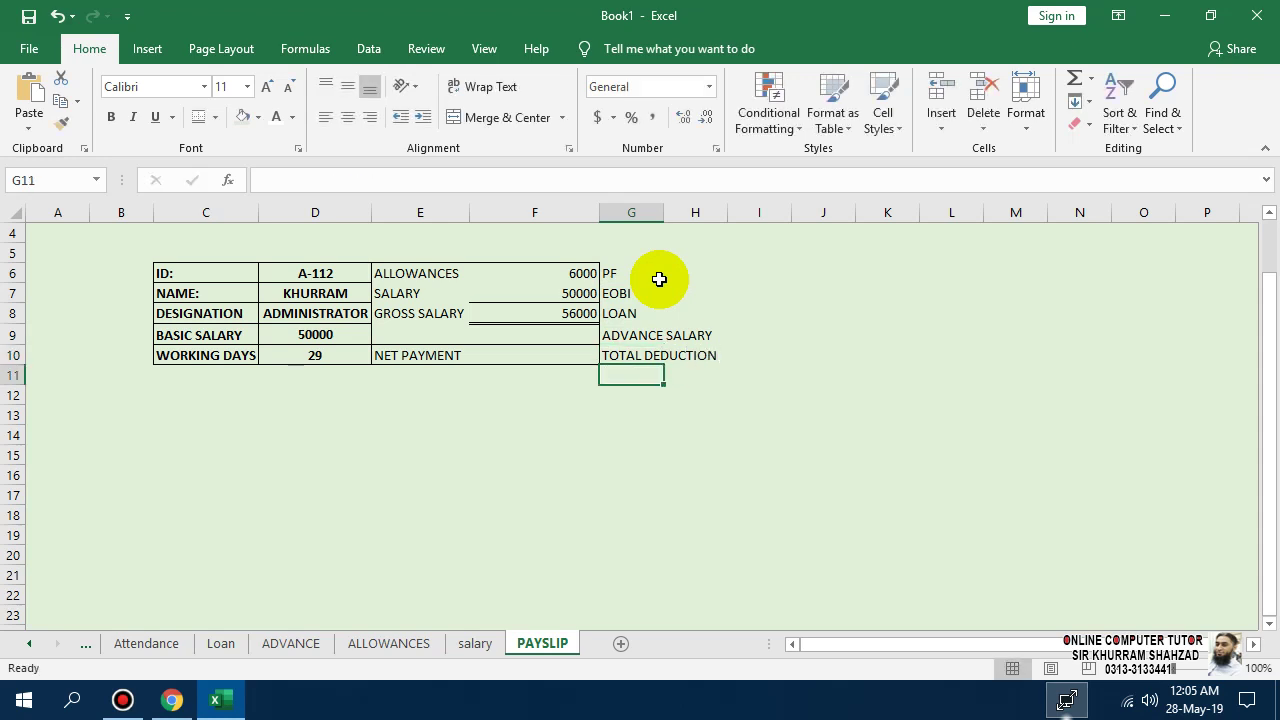
- Fit column G's width to its labels and widen column H slightly
{"action": "double_click", "coordinate": [665, 212]}
{"action": "left_click", "coordinate": [745, 254]}
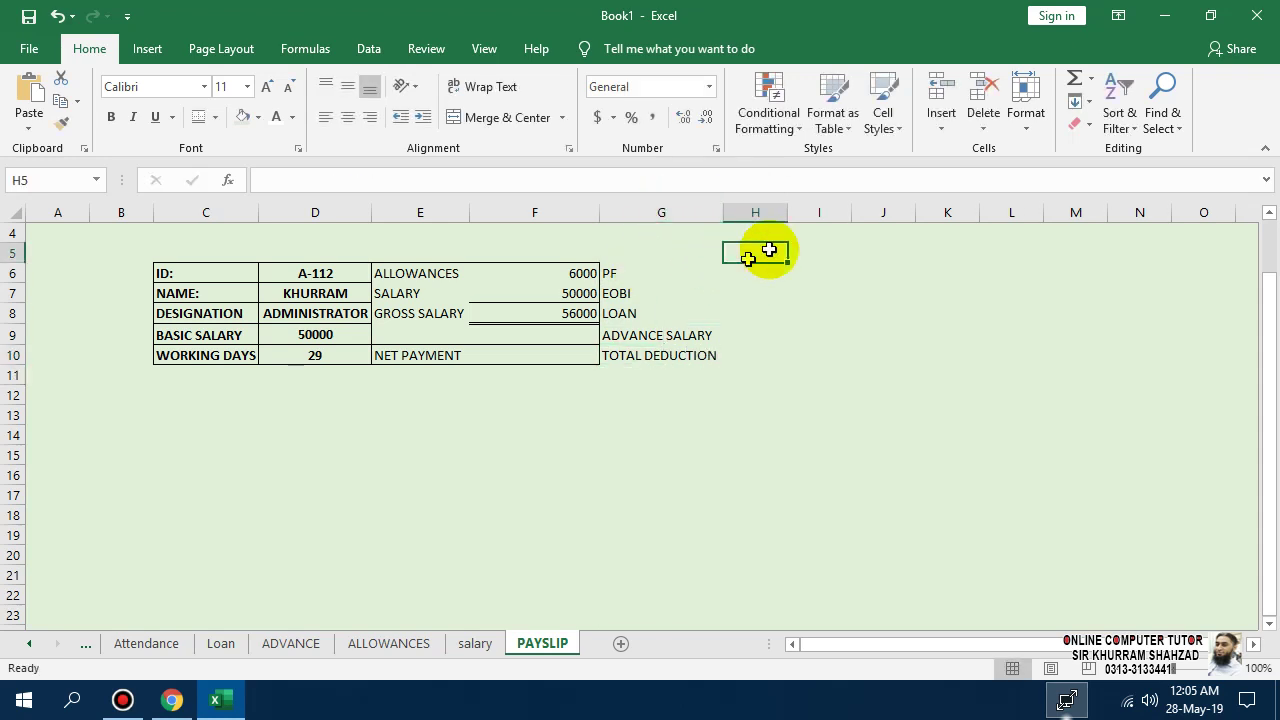
{"action": "left_click_drag", "start_coordinate": [788, 213], "coordinate": [815, 214]}
{"action": "double_click", "coordinate": [766, 250]}
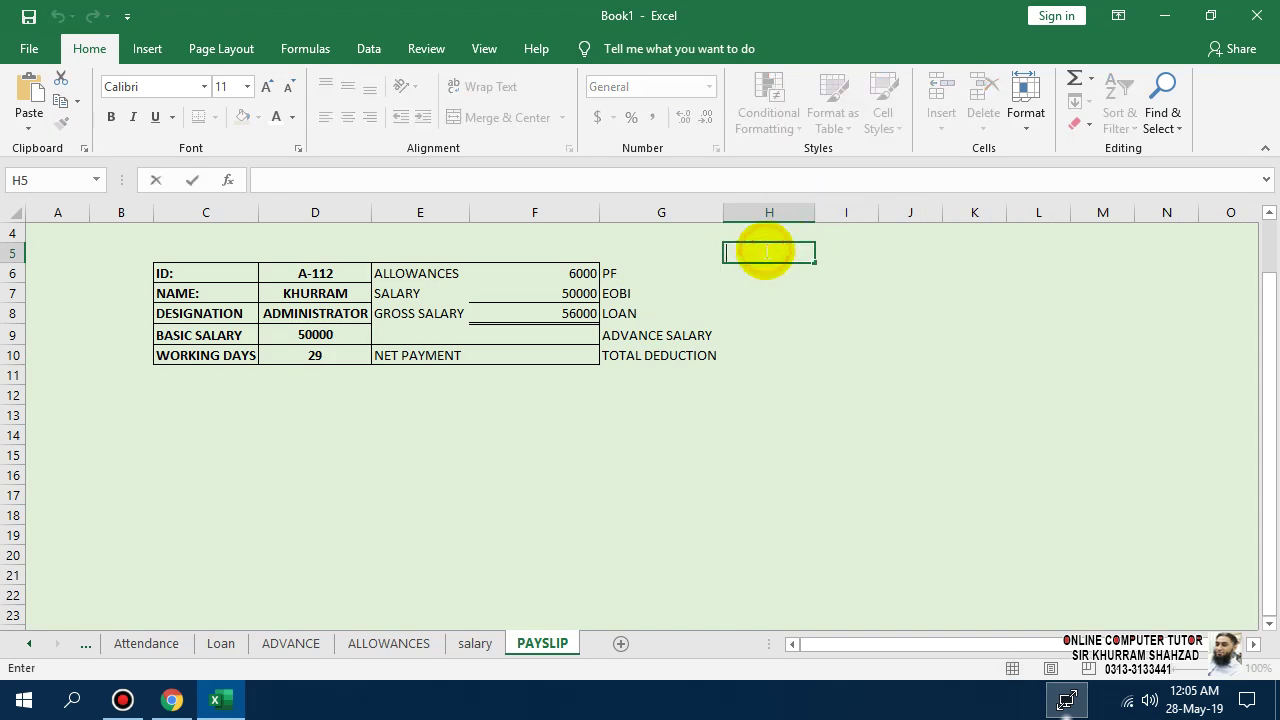
{"action": "type", "text": "=VLOOKUP(D6,salary!B4:O10,5,0)"}
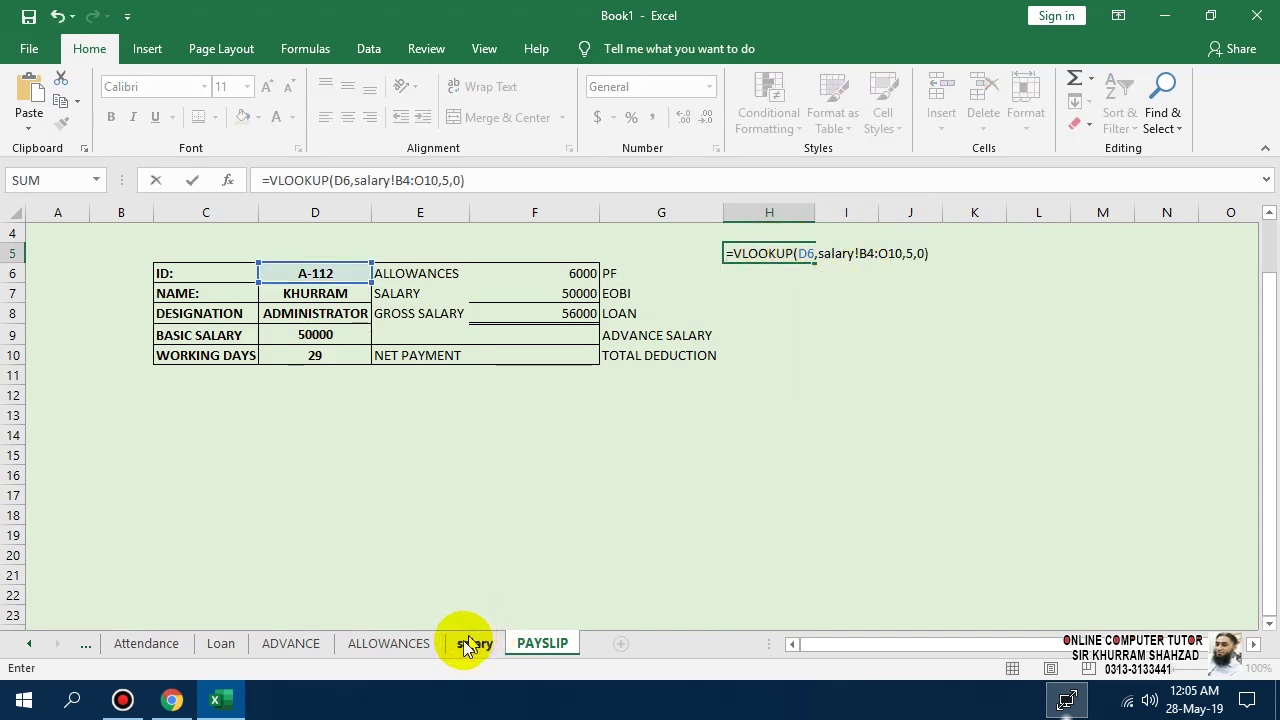
{"action": "key", "text": "Escape"}
- Check the salary sheet's deduction columns, then look up PF in H6 with =VLOOKUP(D6,salary!B4:O10,8,0), shown without decimals
{"action": "left_click", "coordinate": [407, 650]}
{"action": "left_click", "coordinate": [472, 643]}
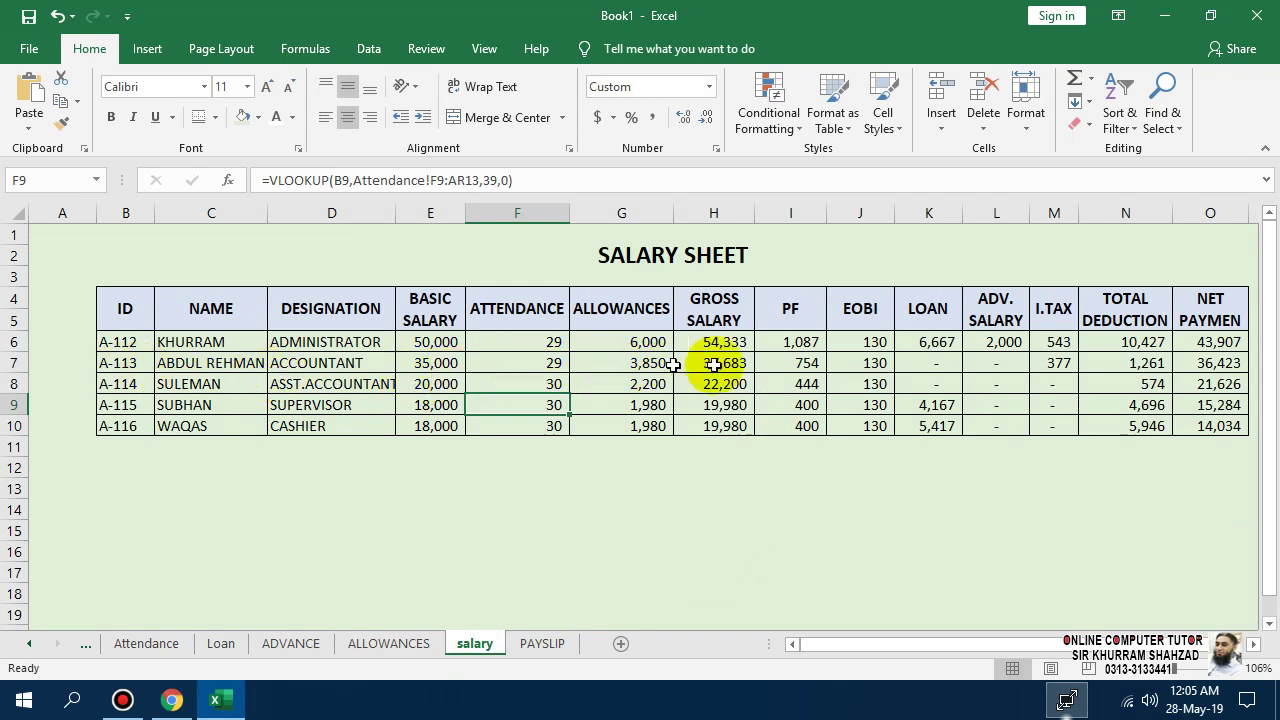
{"action": "left_click", "coordinate": [523, 648]}
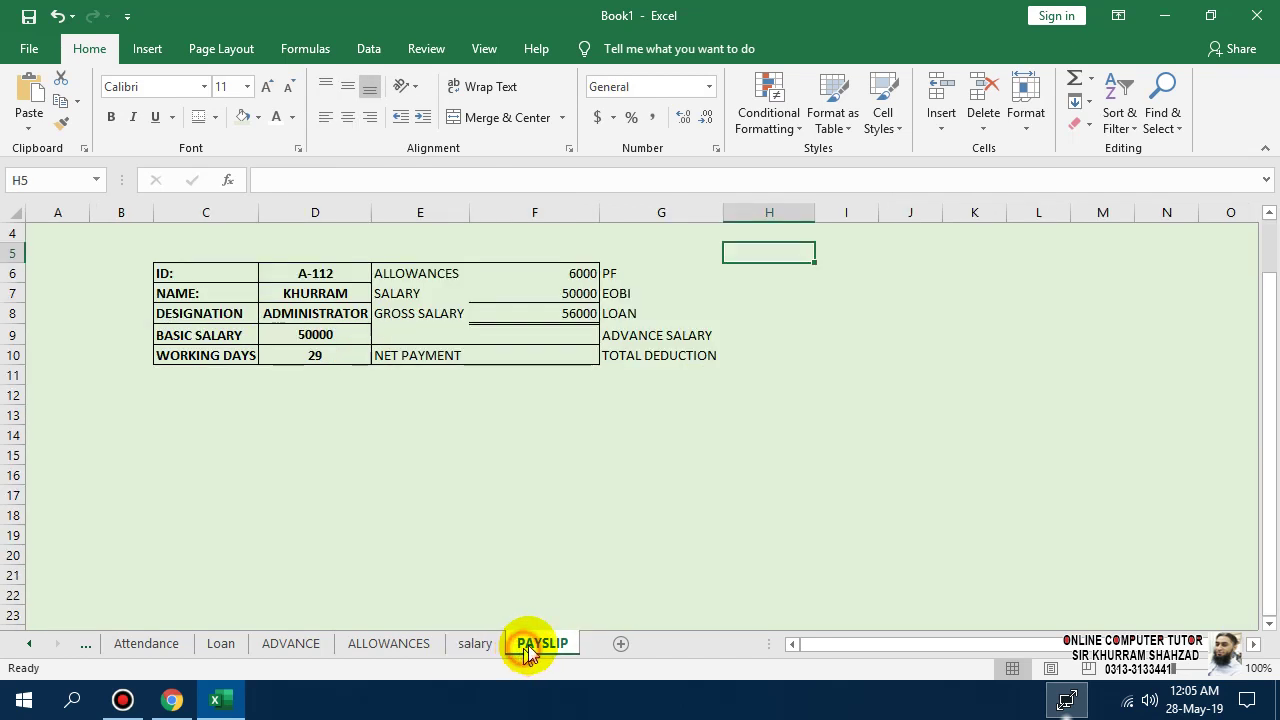
{"action": "left_click", "coordinate": [742, 267]}
{"action": "double_click", "coordinate": [772, 273]}
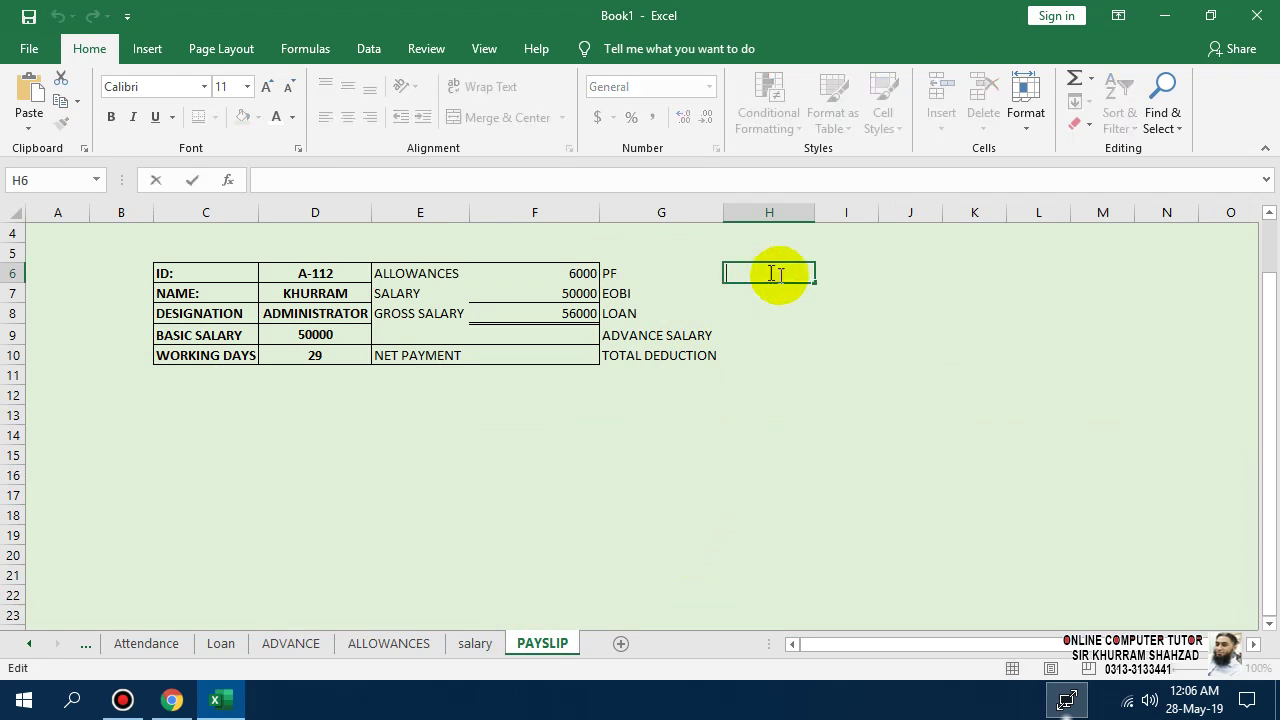
{"action": "type", "text": "=VLOOKUP(D6,salary!B4:O10,5,0)"}
{"action": "left_click", "coordinate": [912, 273]}
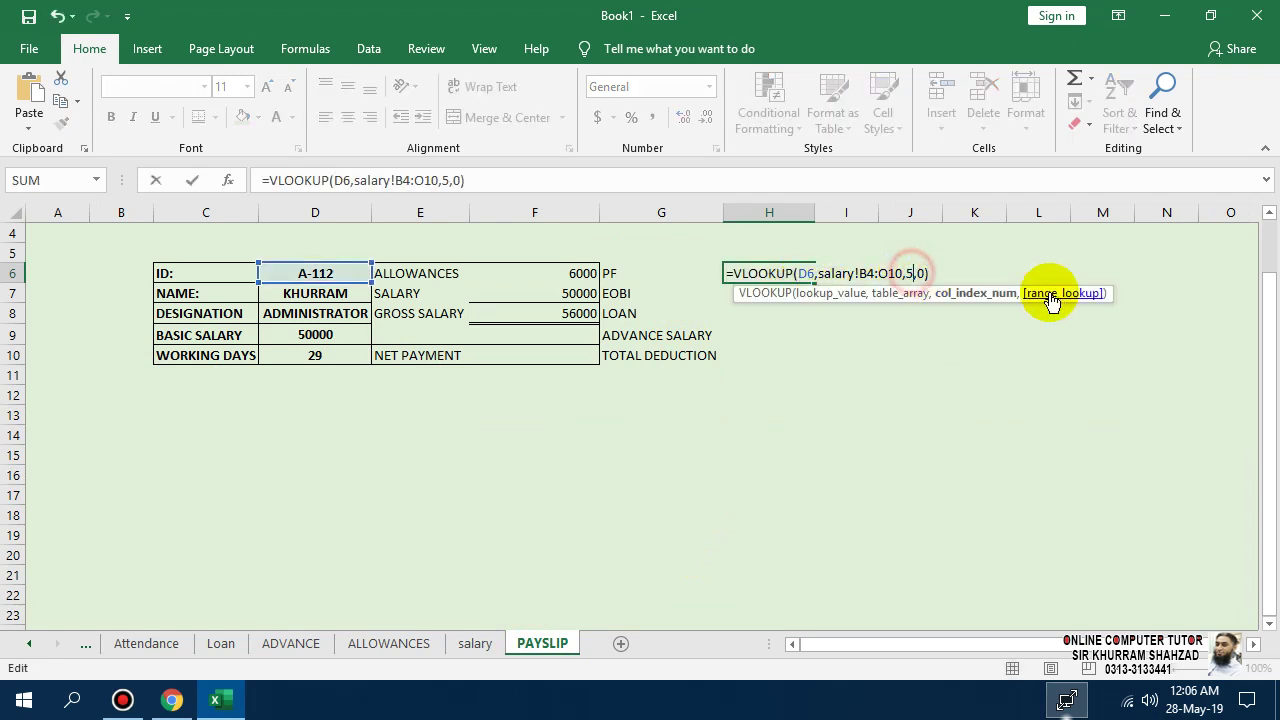
{"action": "type", "text": "6"}
{"action": "key", "text": "Return"}
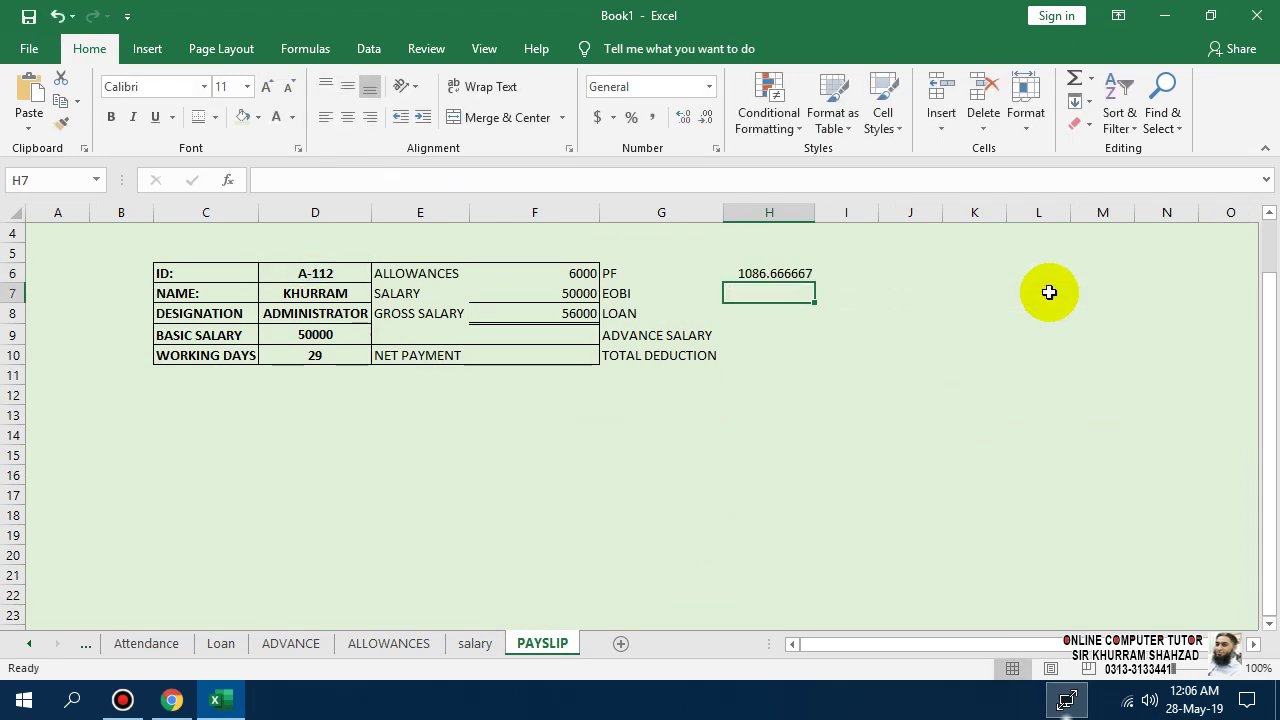
{"action": "key", "text": "Up"}
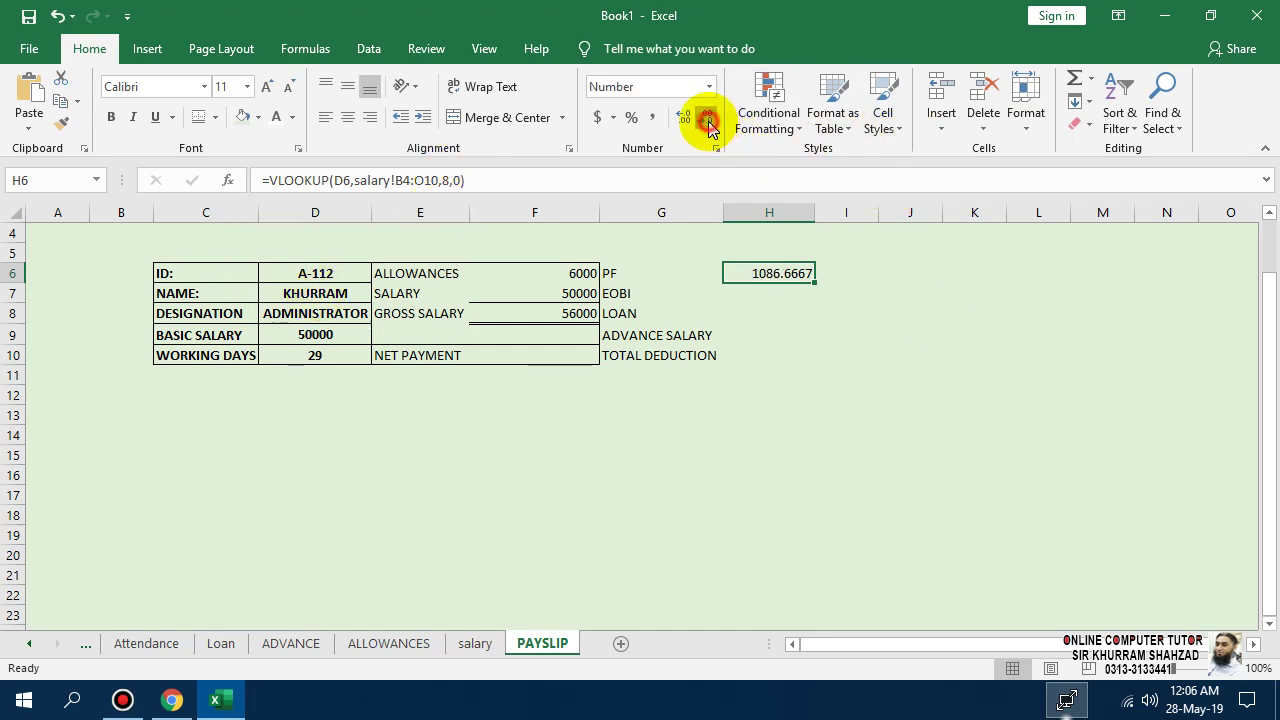
- Look up the EOBI deduction in H7 with =VLOOKUP(D6,salary!B4:O10,9,0)
{"action": "left_click", "coordinate": [765, 295]}
{"action": "key", "text": "F2"}
{"action": "type", "text": "=VLOOKUP(D6,salary!B4:O10,5,0)"}
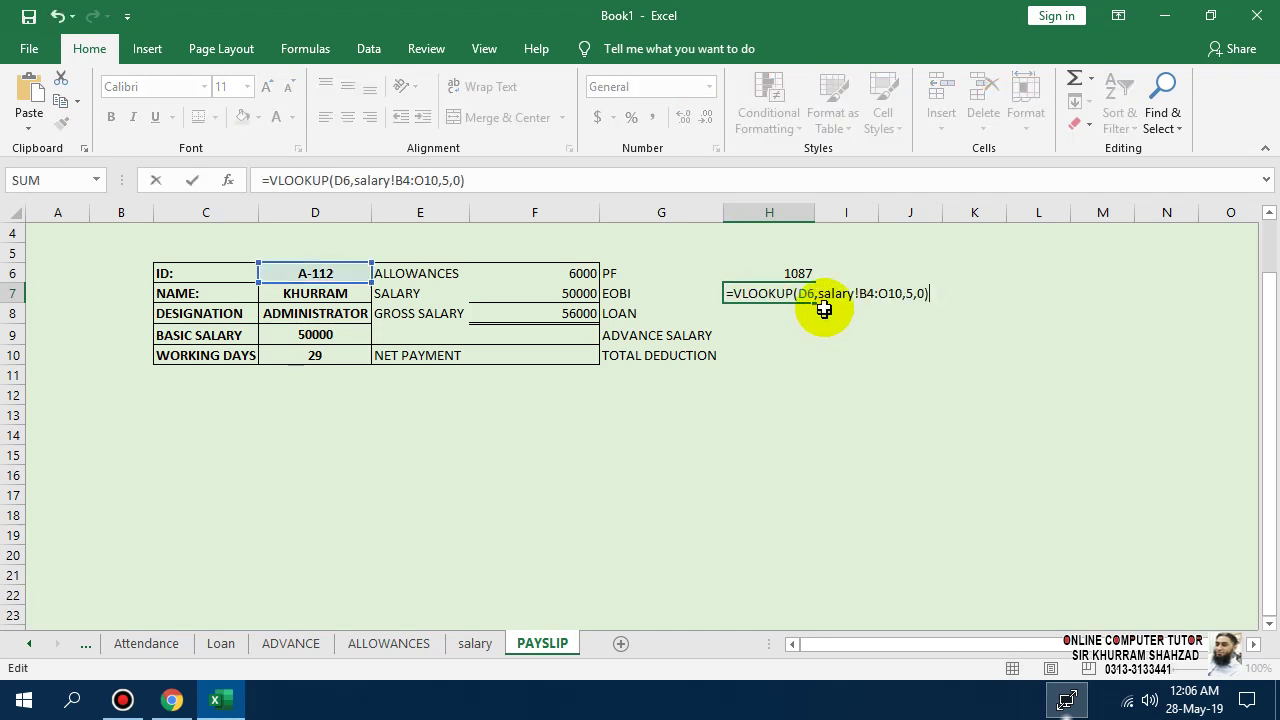
{"action": "left_click", "coordinate": [906, 293]}
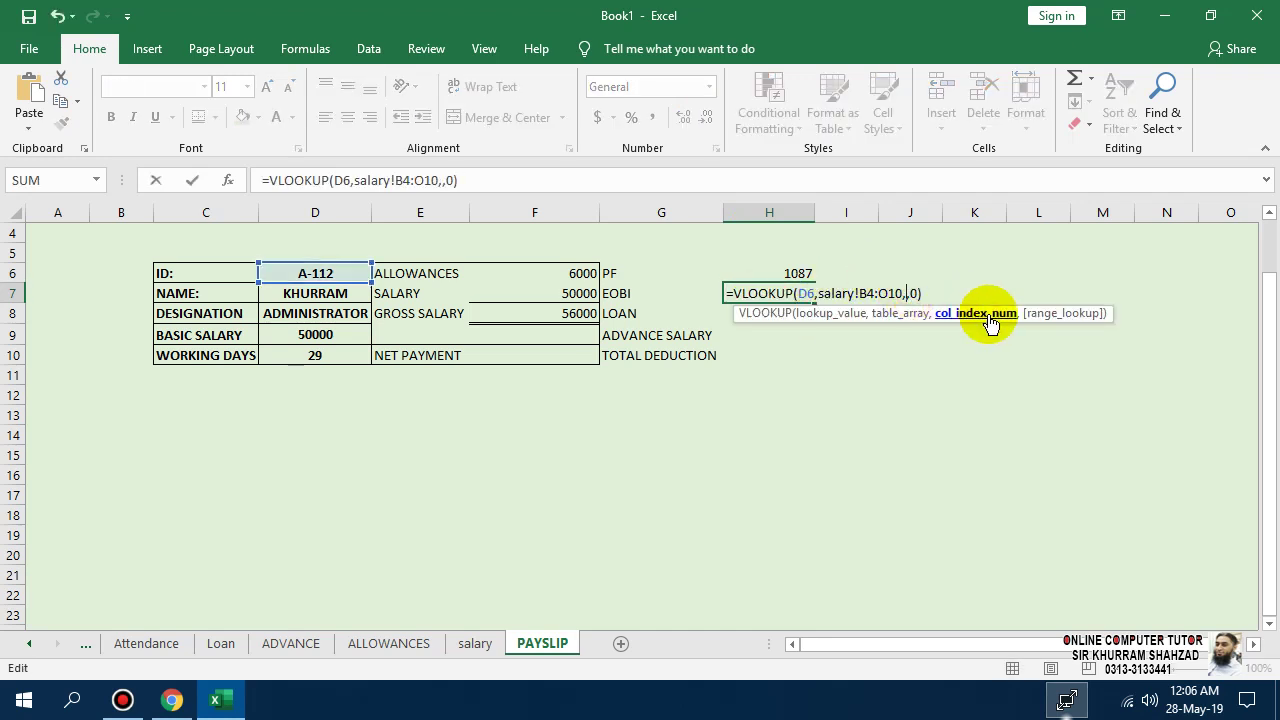
{"action": "type", "text": "9"}
{"action": "key", "text": "Return"}
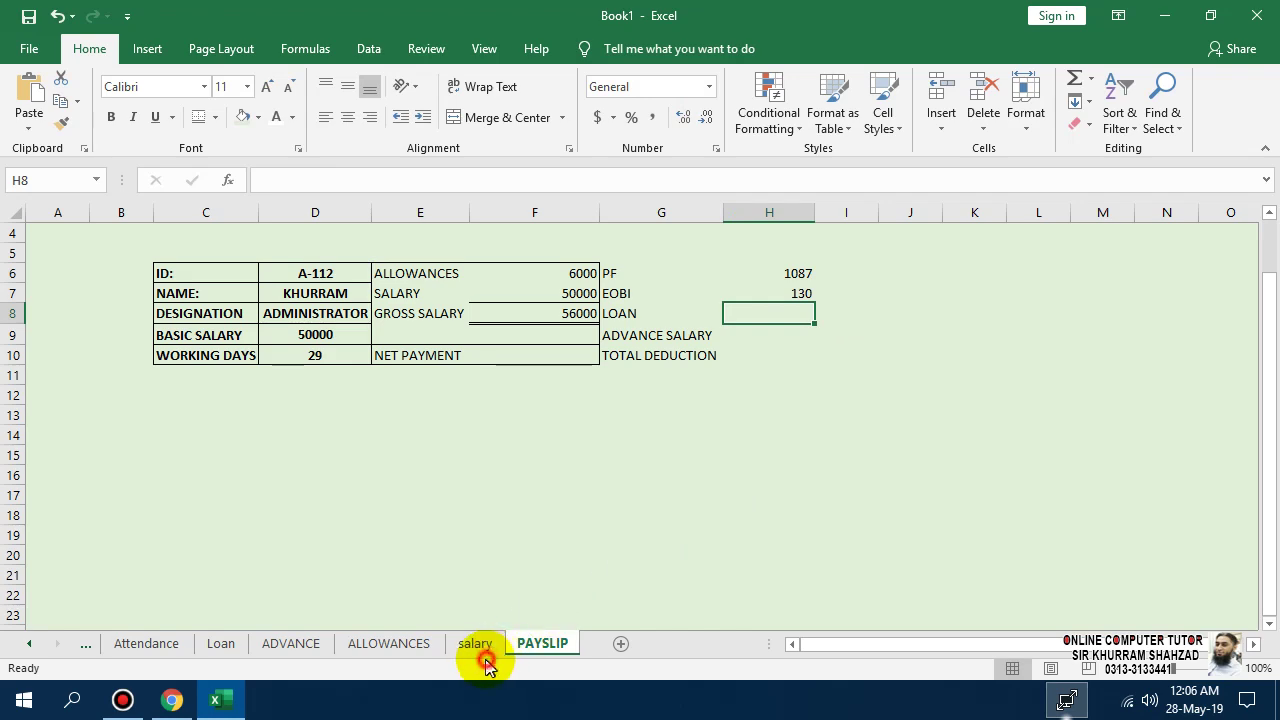
- Look up the LOAN deduction in H8 with =VLOOKUP(D6,salary!B4:O10,10,0), shown without decimals
{"action": "left_click", "coordinate": [484, 648]}
{"action": "left_click", "coordinate": [533, 643]}
{"action": "key", "text": "F2"}
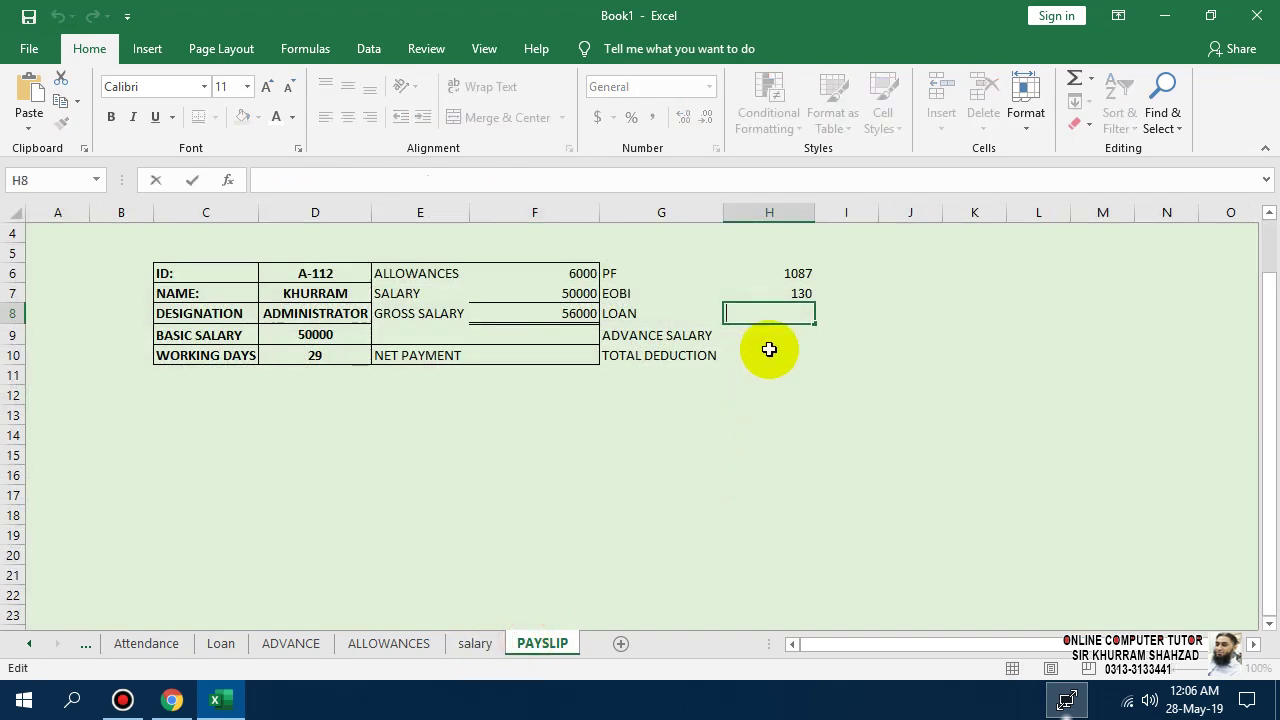
{"action": "type", "text": "=VLOOKUP(D6,salary!B4:O10,5,0)"}
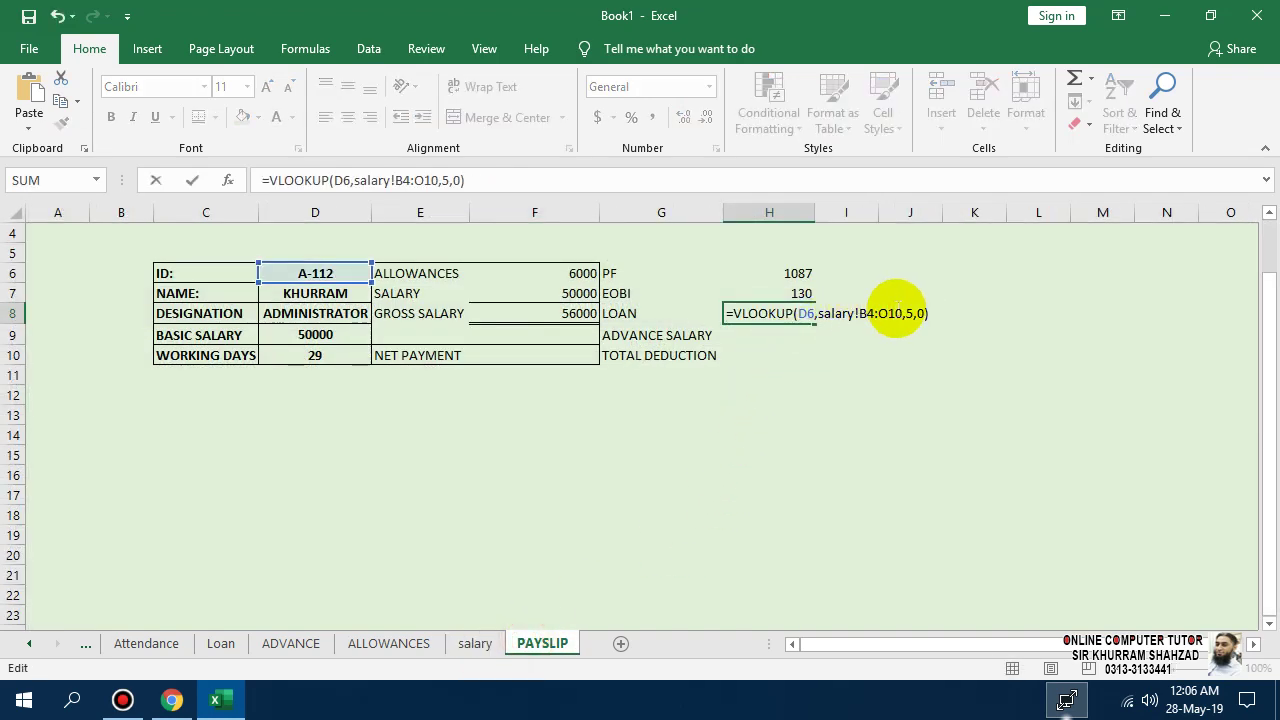
{"action": "left_click", "coordinate": [906, 313]}
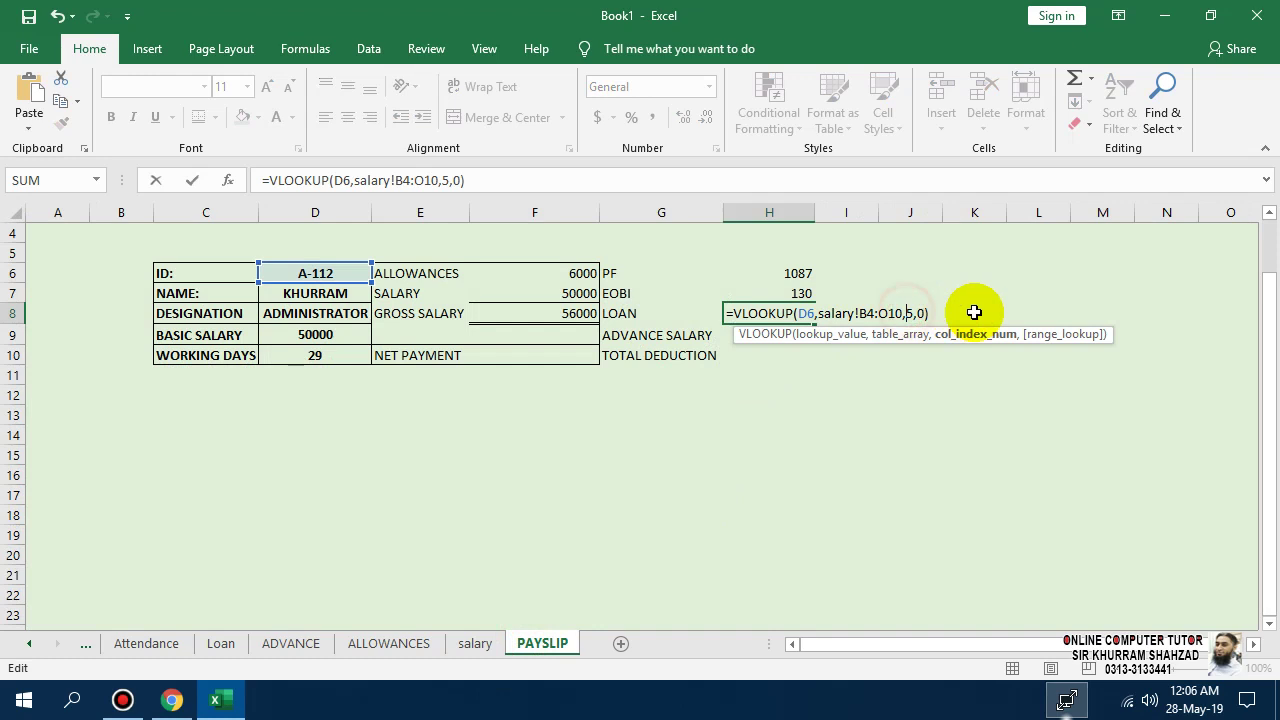
{"action": "key", "text": "Return"}
{"action": "left_click", "coordinate": [795, 315]}
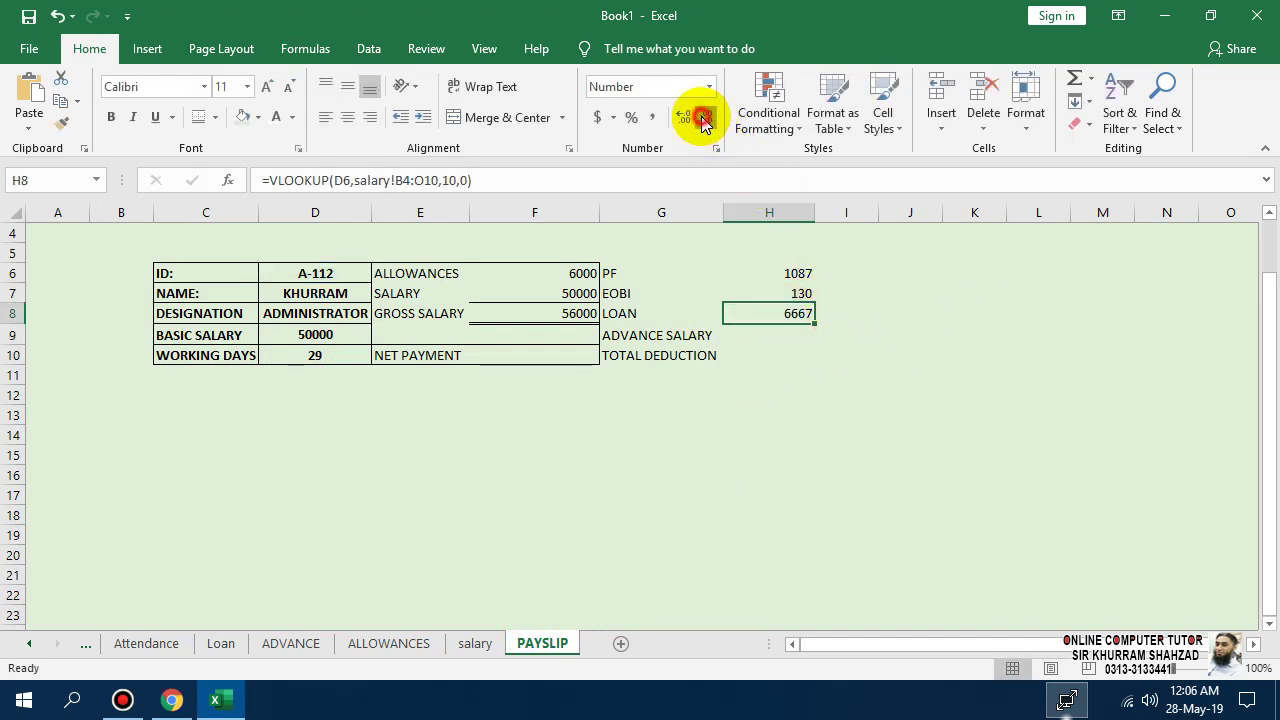
- Look up ADVANCE SALARY in H9 with =VLOOKUP(D6,salary!B4:O10,11,0) and total the deductions in H10 with =SUM(H6:H9)
{"action": "left_click", "coordinate": [771, 335]}
{"action": "double_click", "coordinate": [793, 340]}
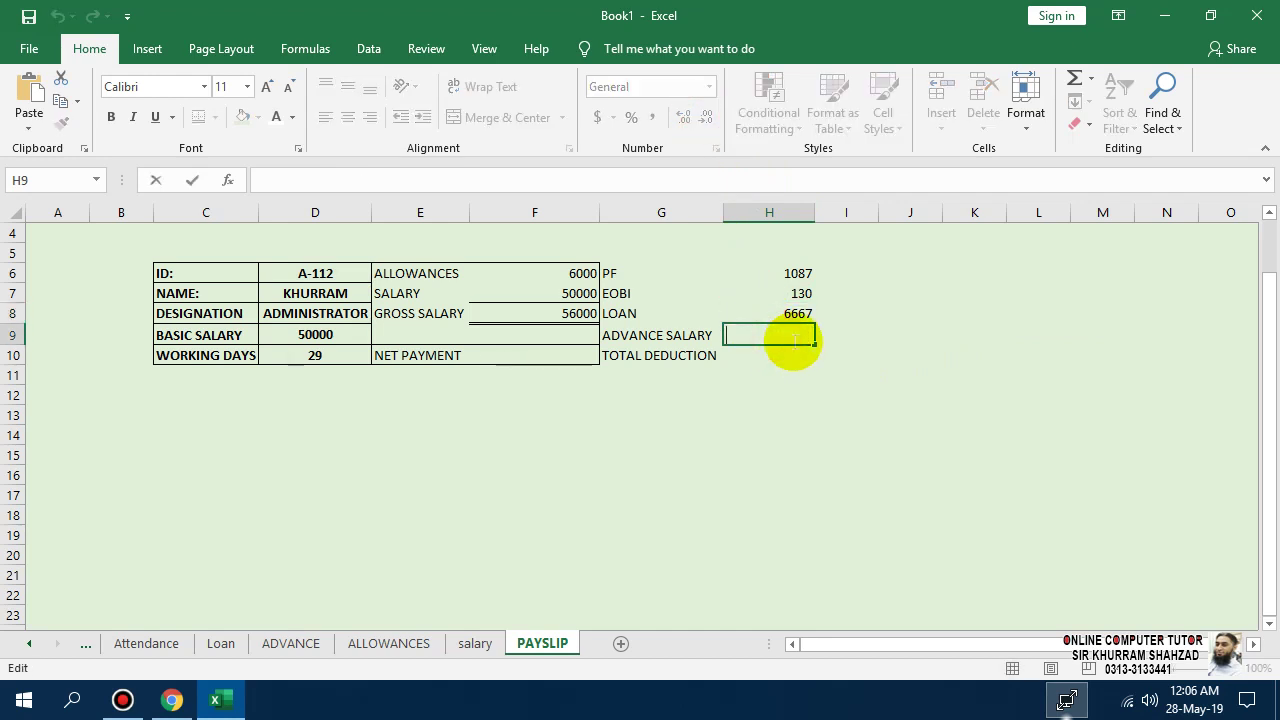
{"action": "type", "text": "=VLOOKUP(D6,salary!B4:O10,5,0)"}
{"action": "left_click", "coordinate": [906, 335]}
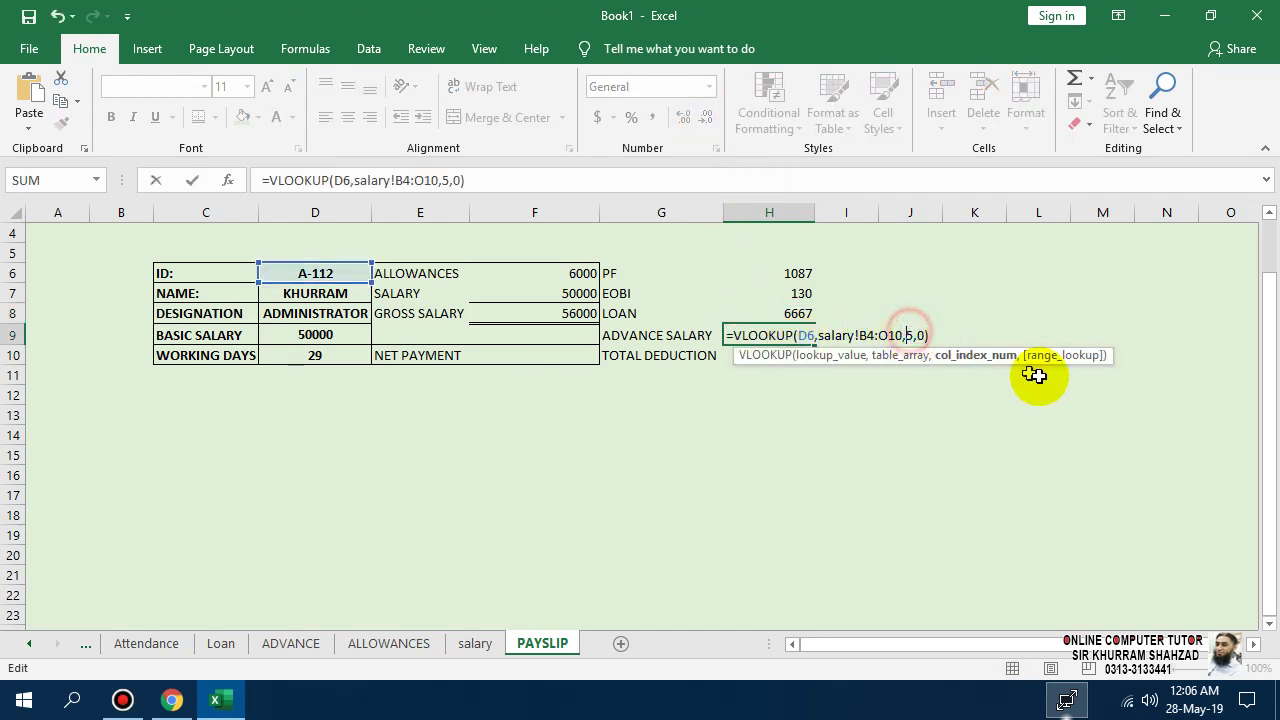
{"action": "type", "text": "11"}
{"action": "key", "text": "Return"}
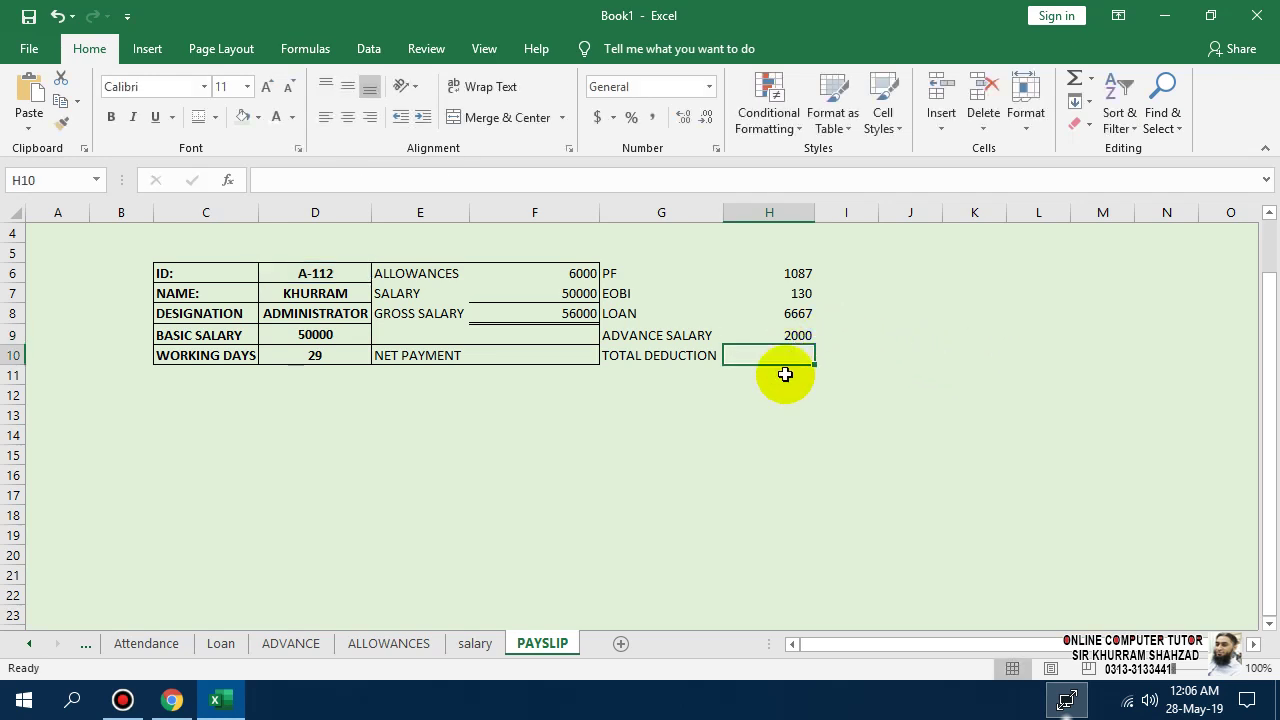
{"action": "key", "text": "alt+equal"}
{"action": "key", "text": "Return"}
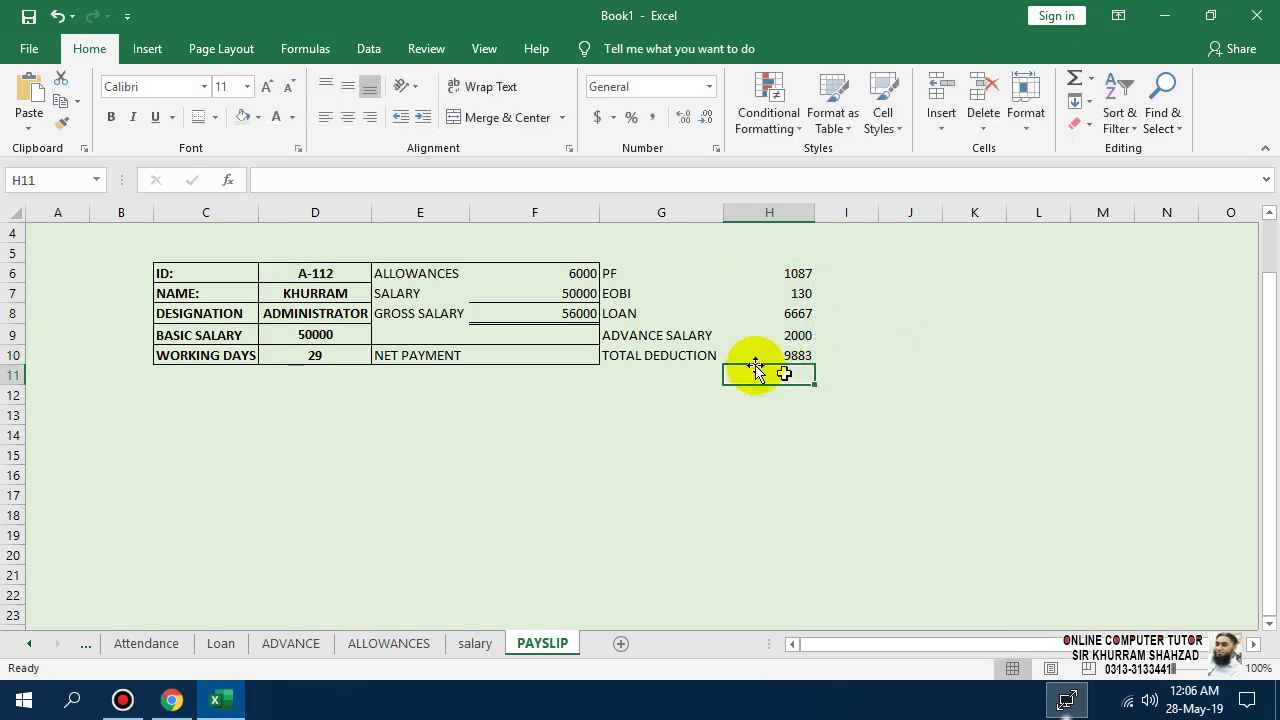
- Apply outside borders to the deductions block, cells G6:H10
{"action": "left_click_drag", "start_coordinate": [779, 265], "coordinate": [623, 351]}
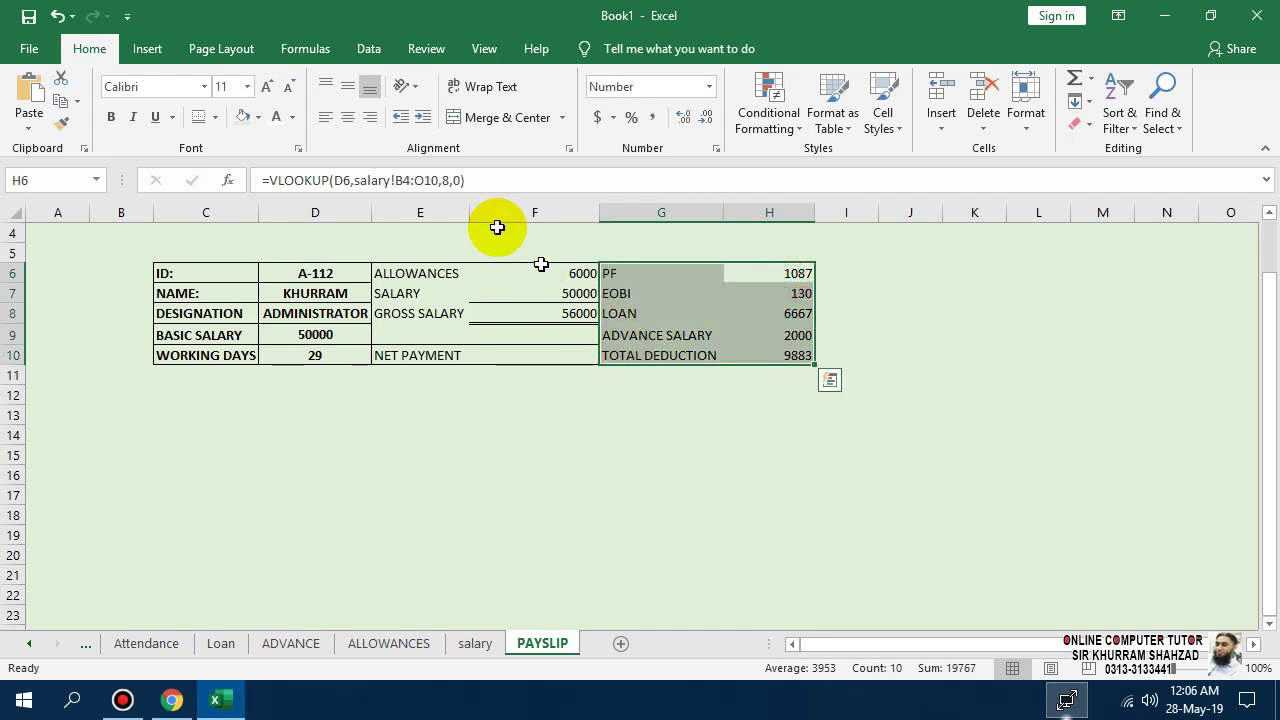
{"action": "left_click", "coordinate": [222, 118]}
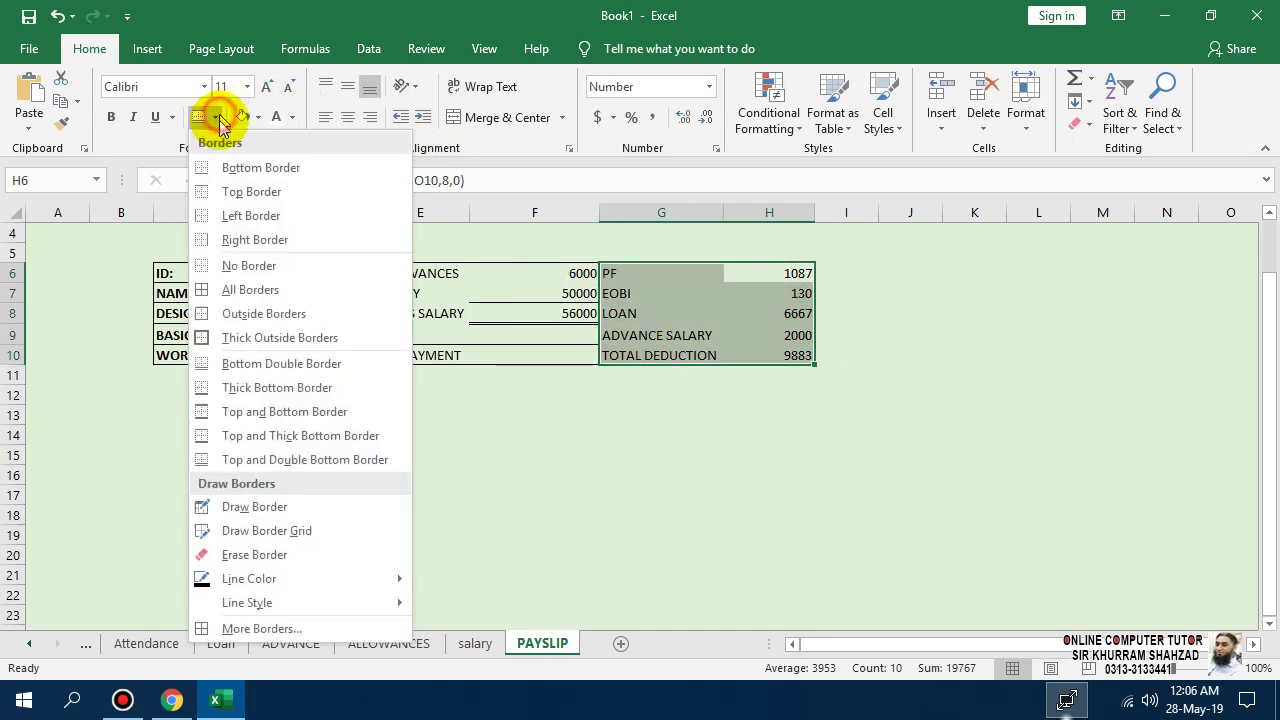
{"action": "left_click", "coordinate": [240, 289]}
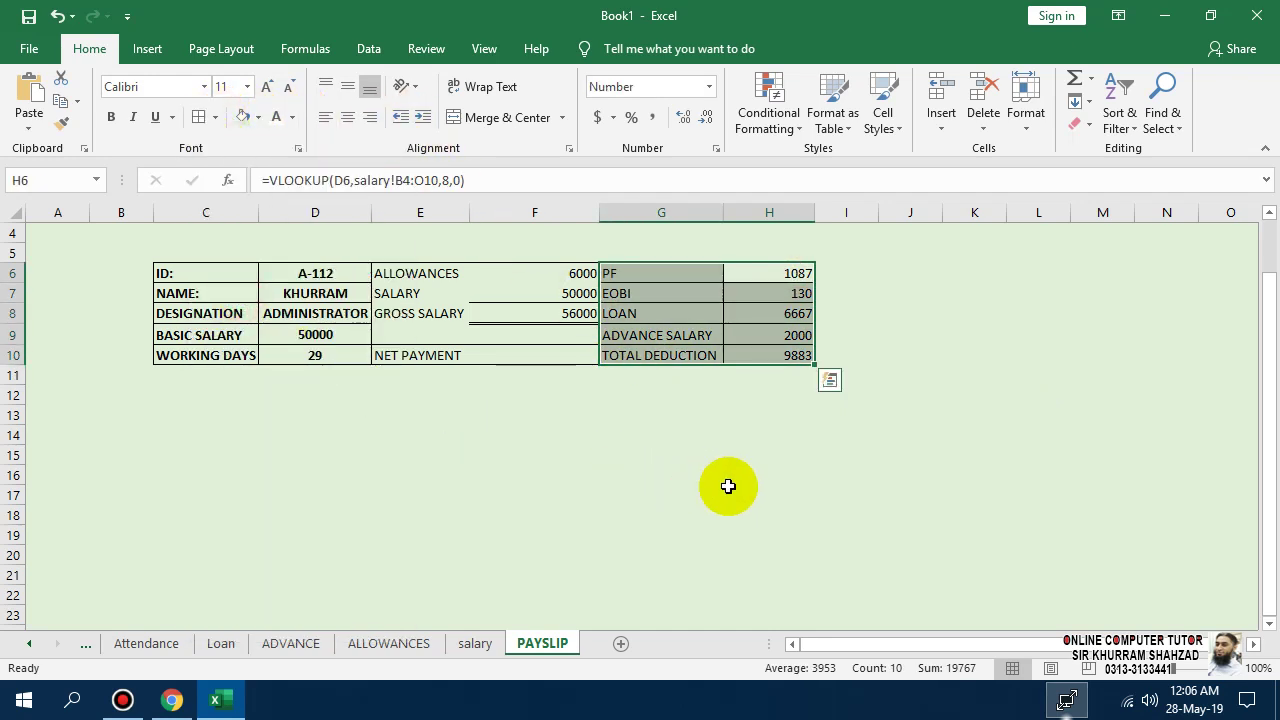
{"action": "left_click", "coordinate": [222, 118]}
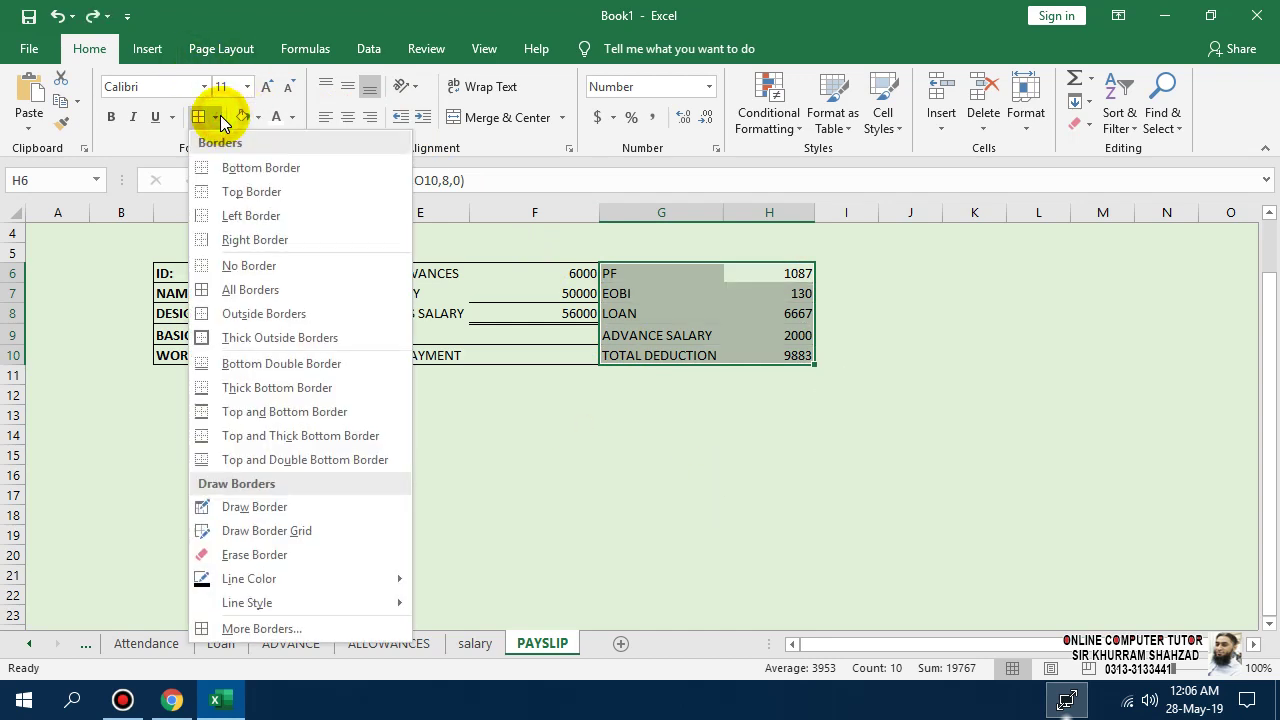
{"action": "left_click", "coordinate": [253, 313]}
{"action": "left_click", "coordinate": [752, 455]}
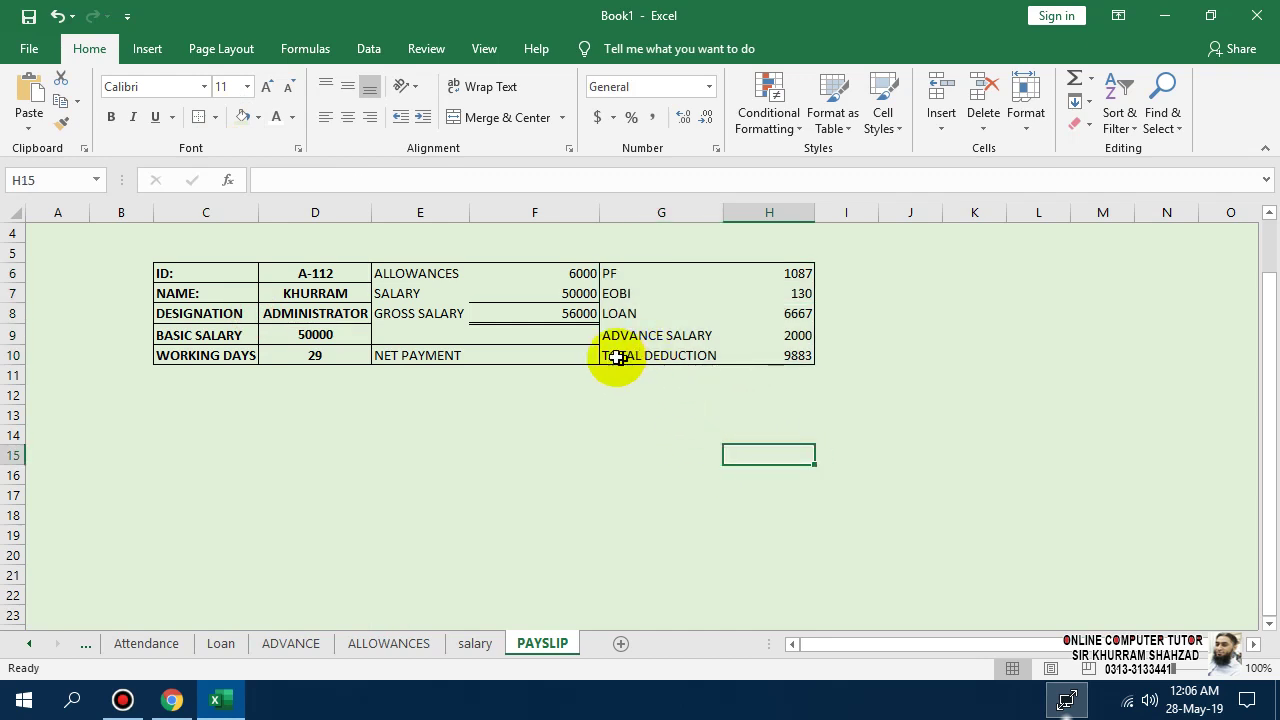
- Apply outside borders to the TOTAL DEDUCTION row G10:H10 and separately to its amount cell H10
{"action": "left_click_drag", "start_coordinate": [608, 355], "coordinate": [757, 357]}
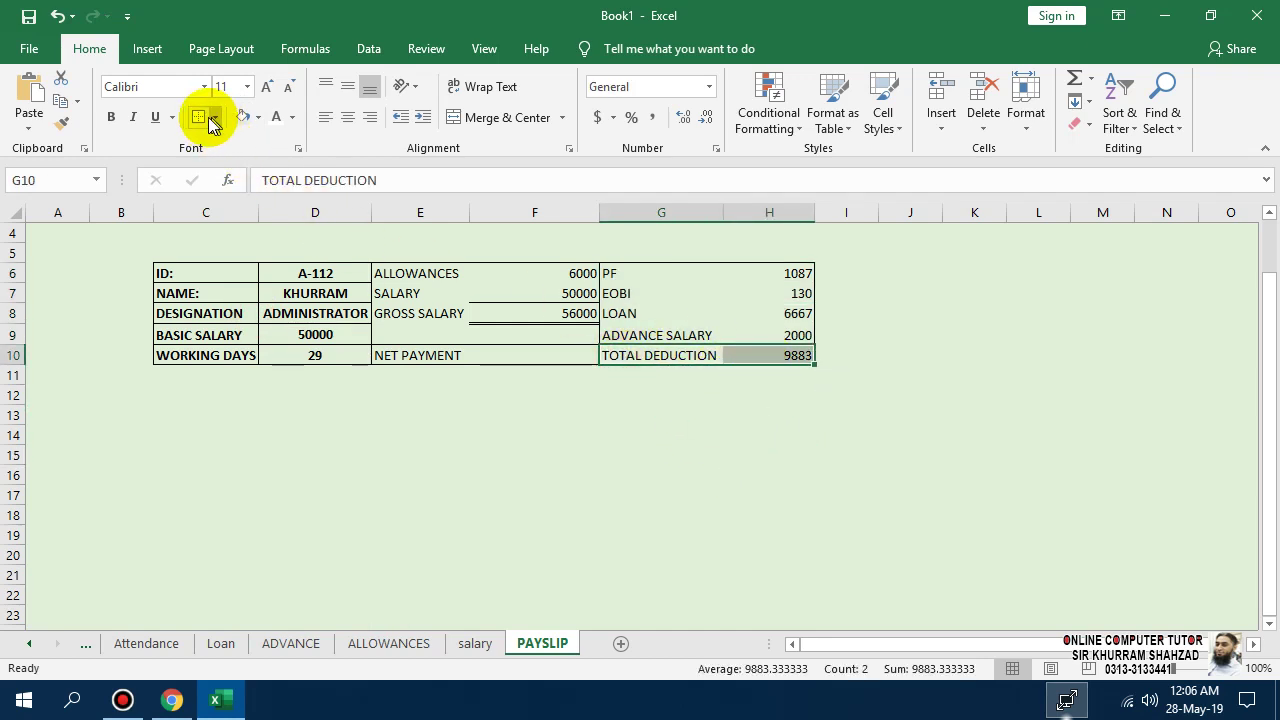
{"action": "left_click", "coordinate": [631, 478]}
{"action": "left_click", "coordinate": [750, 356]}
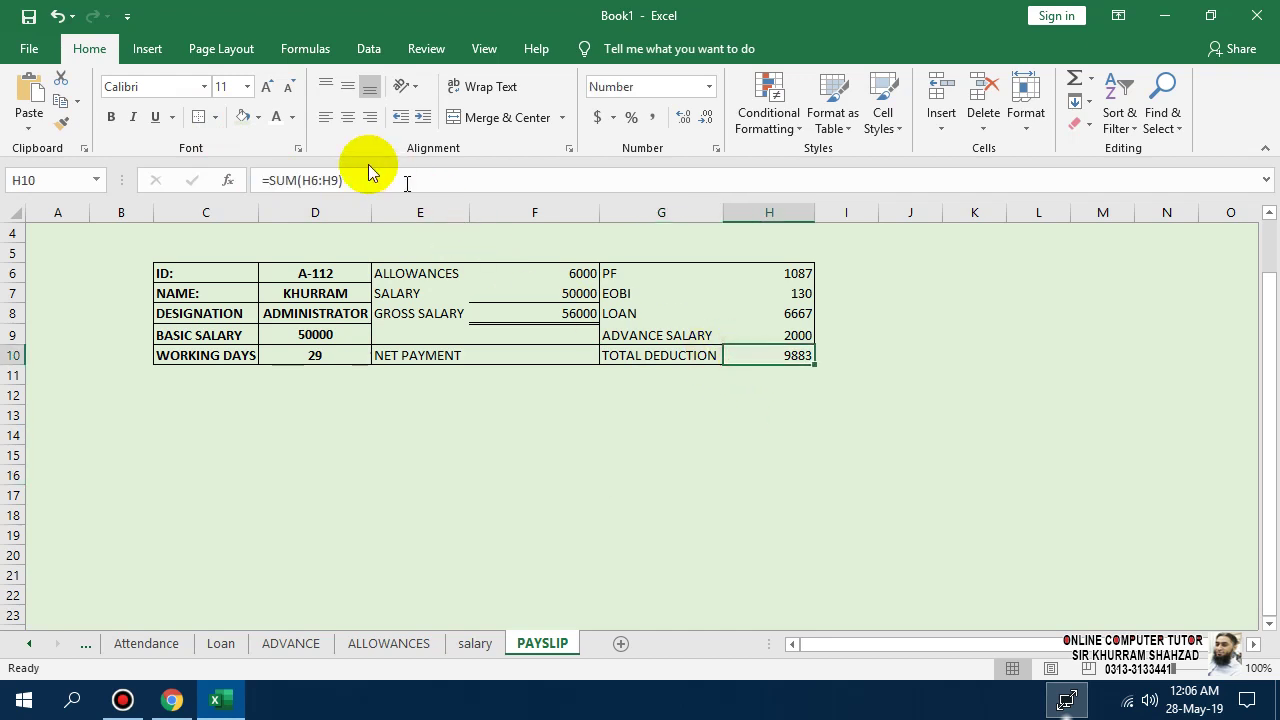
{"action": "left_click", "coordinate": [199, 117]}
{"action": "left_click", "coordinate": [584, 473]}
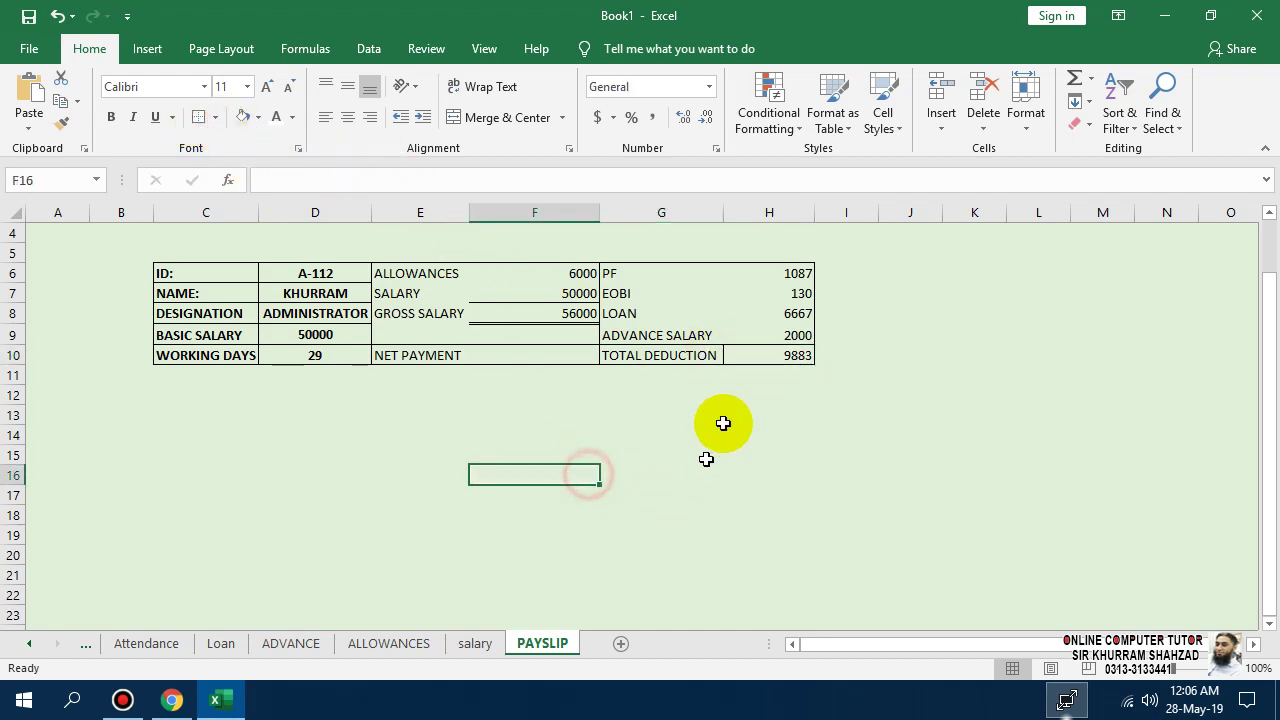
- Give the TOTAL DEDUCTION amount in H10 a light gray fill and bold text
{"action": "left_click", "coordinate": [750, 355]}
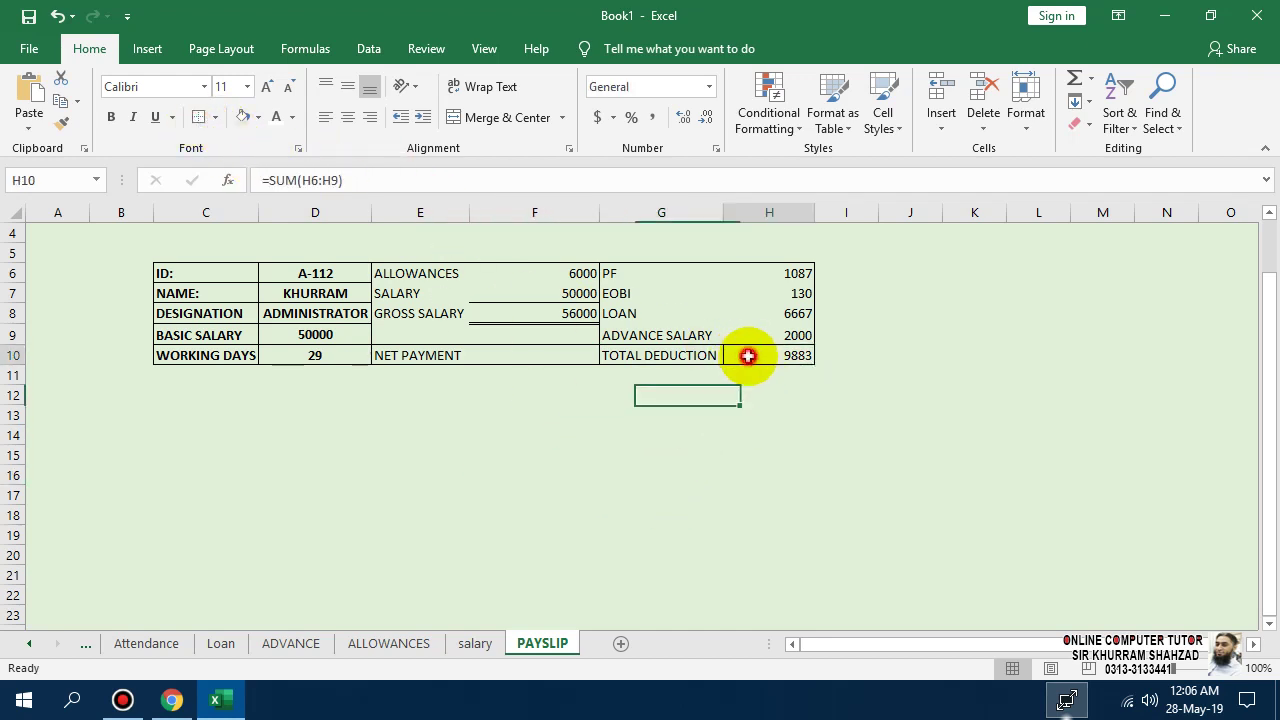
{"action": "left_click", "coordinate": [257, 117]}
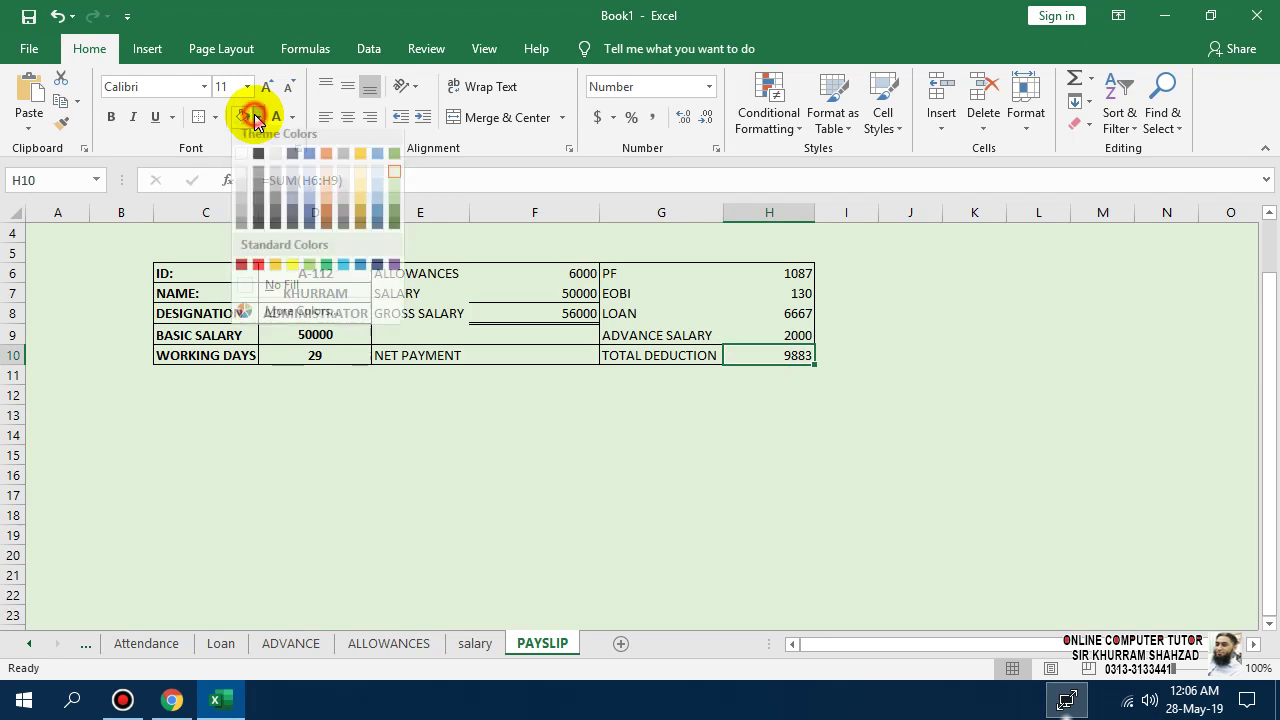
{"action": "left_click", "coordinate": [236, 192]}
{"action": "left_click", "coordinate": [111, 117]}
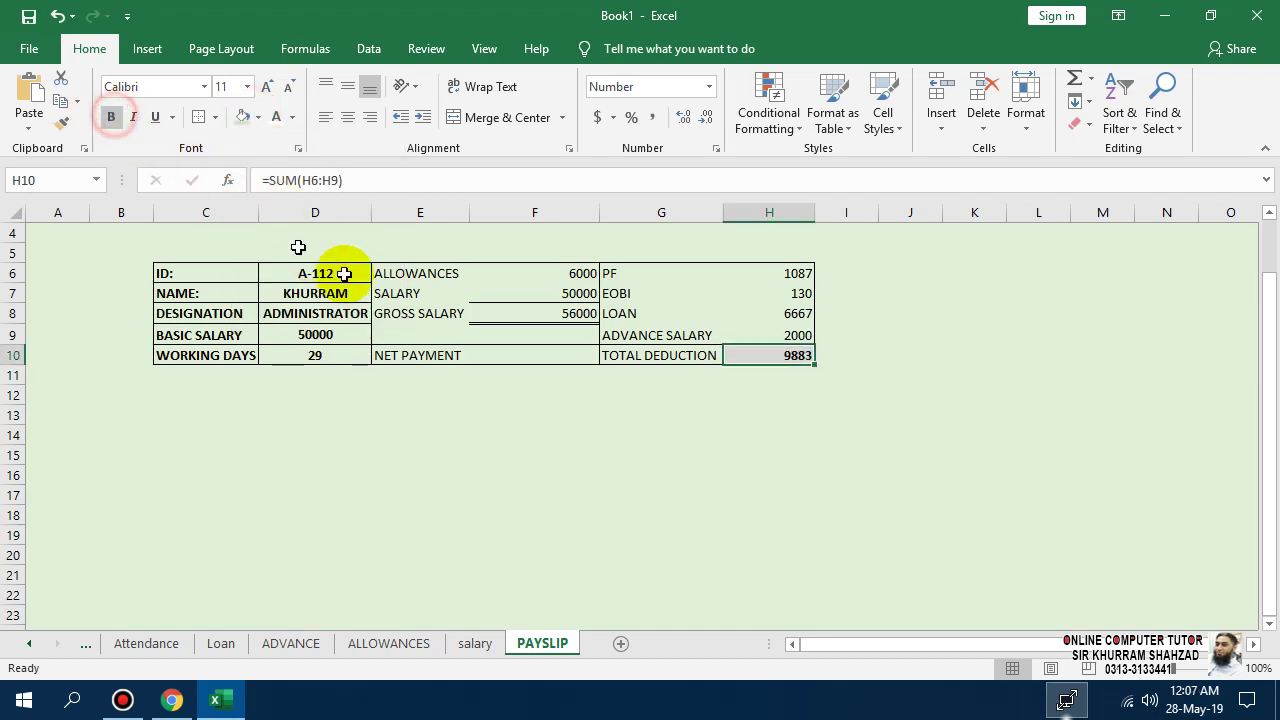
- Format the NET PAYMENT amount cell F10 with the same light gray fill and bold text
{"action": "left_click", "coordinate": [330, 355]}
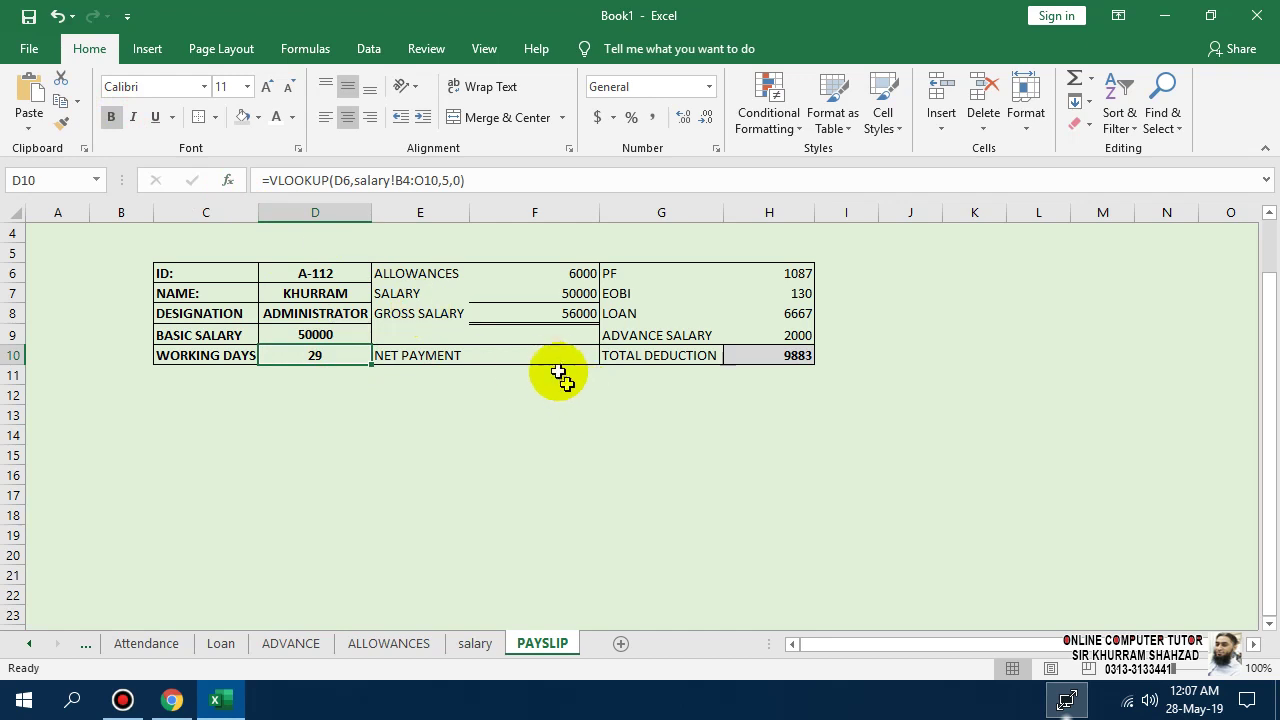
{"action": "left_click", "coordinate": [543, 355]}
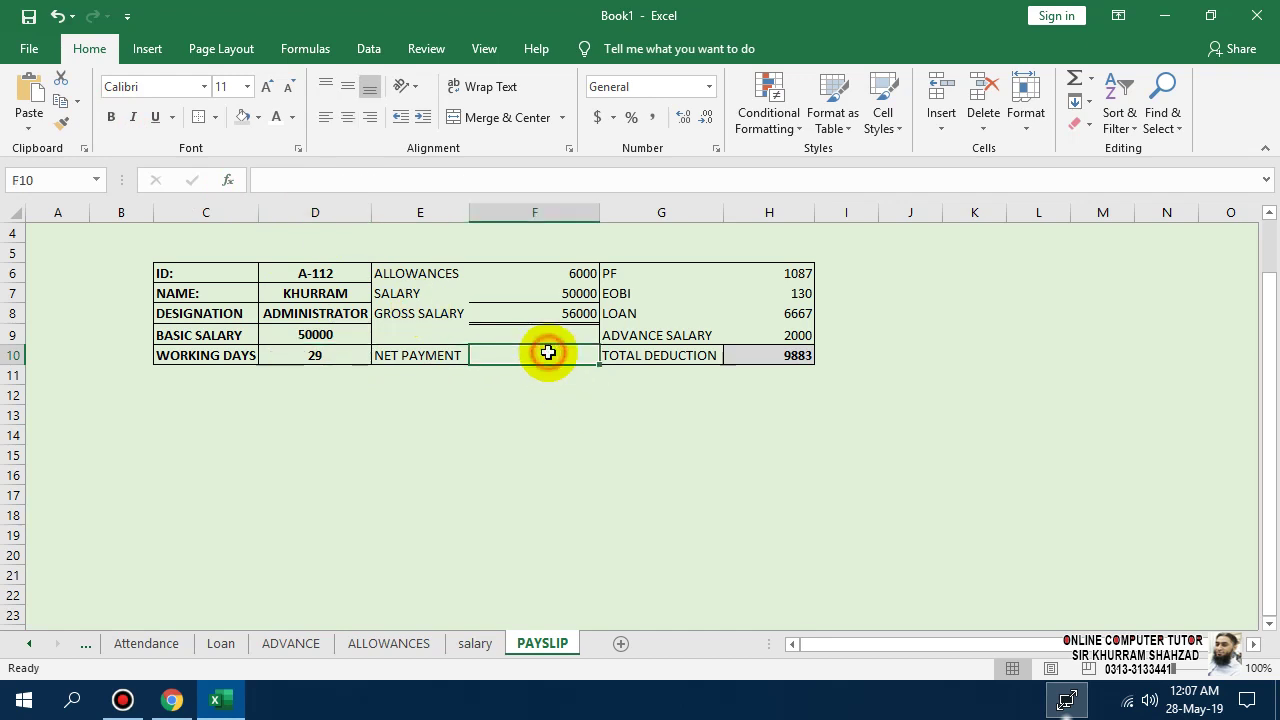
{"action": "left_click", "coordinate": [238, 118]}
{"action": "left_click", "coordinate": [111, 117]}
- Calculate NET PAYMENT in F10 as gross salary minus total deduction with =F8-H10
{"action": "left_click", "coordinate": [550, 352]}
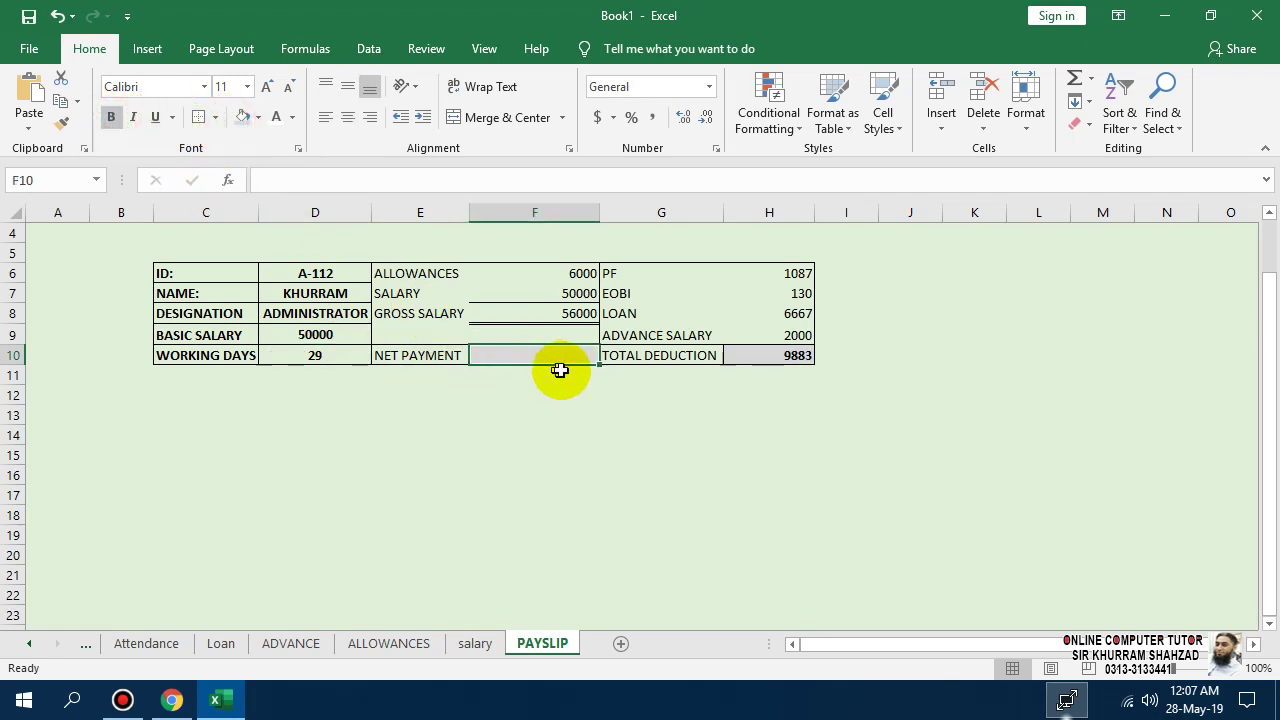
{"action": "type", "text": "="}
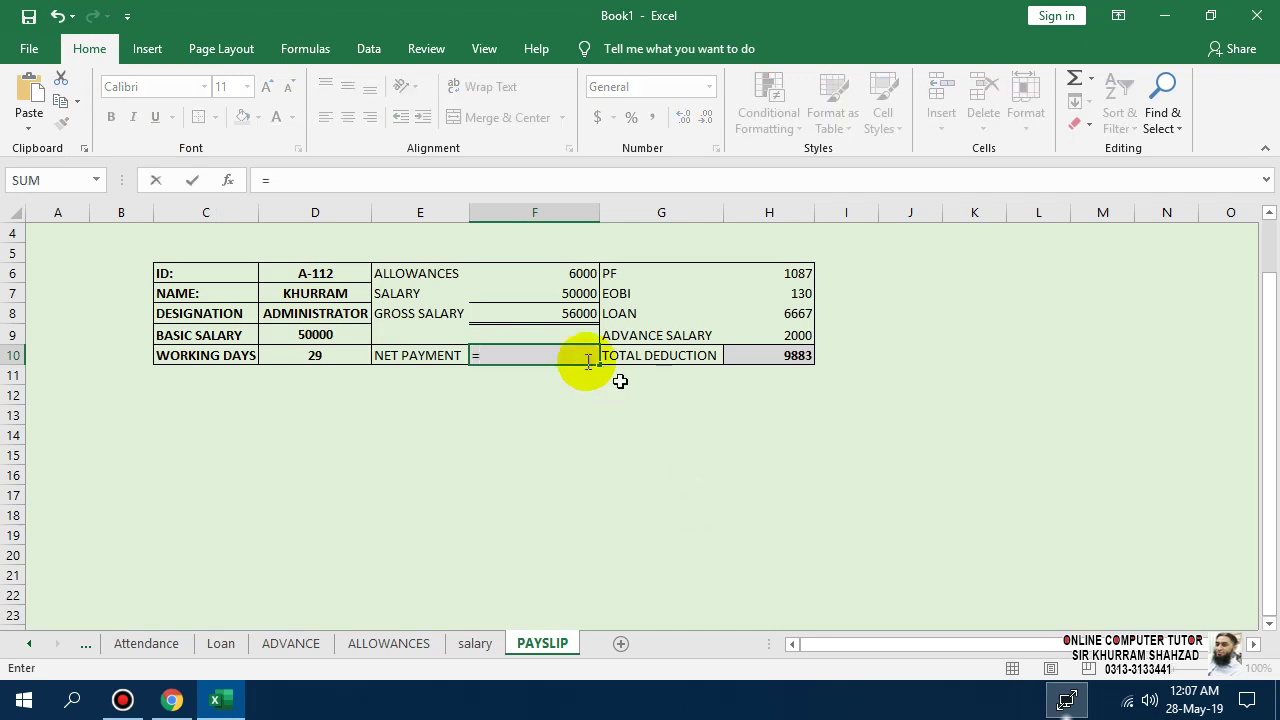
{"action": "left_click", "coordinate": [567, 315]}
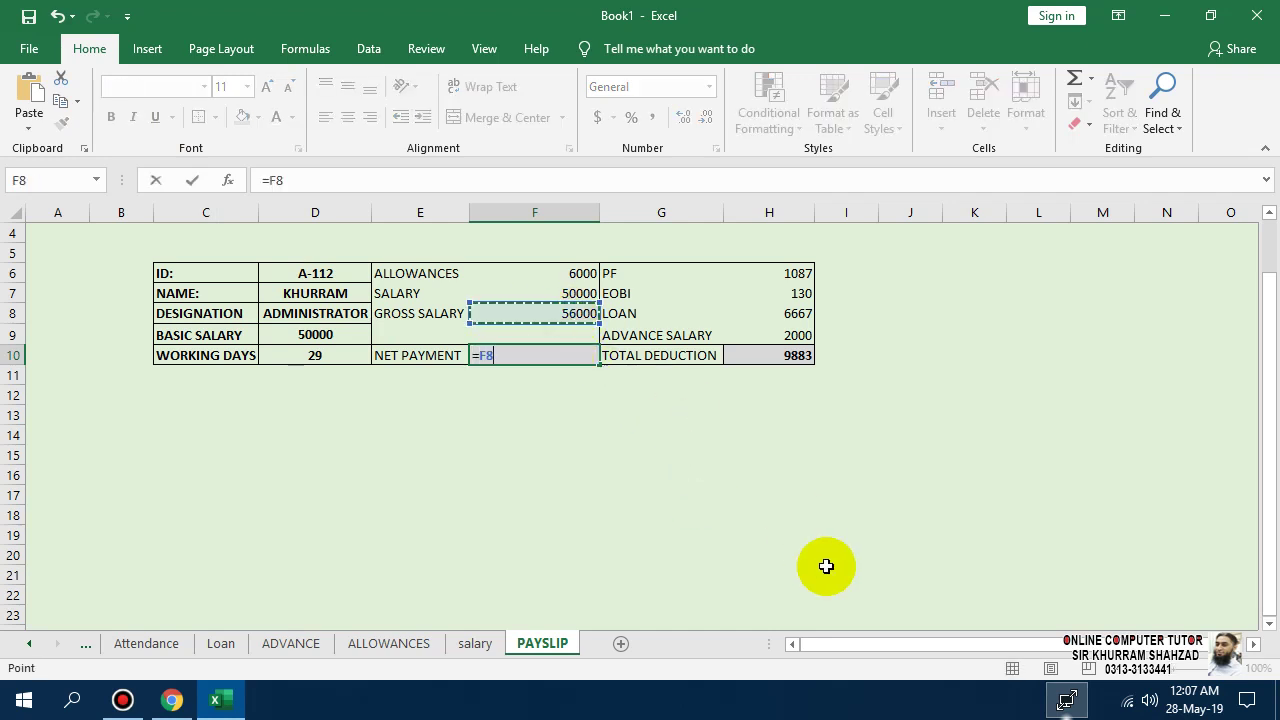
{"action": "type", "text": "-"}
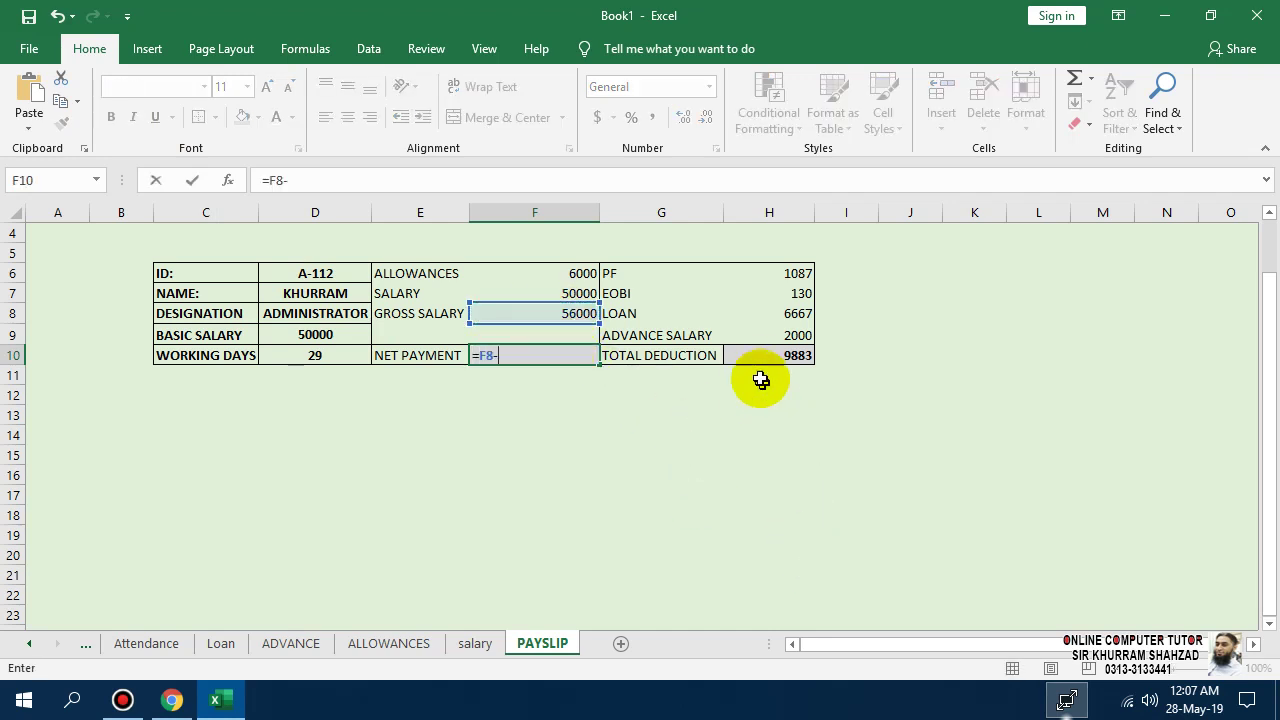
{"action": "left_click", "coordinate": [752, 357]}
{"action": "key", "text": "Return"}
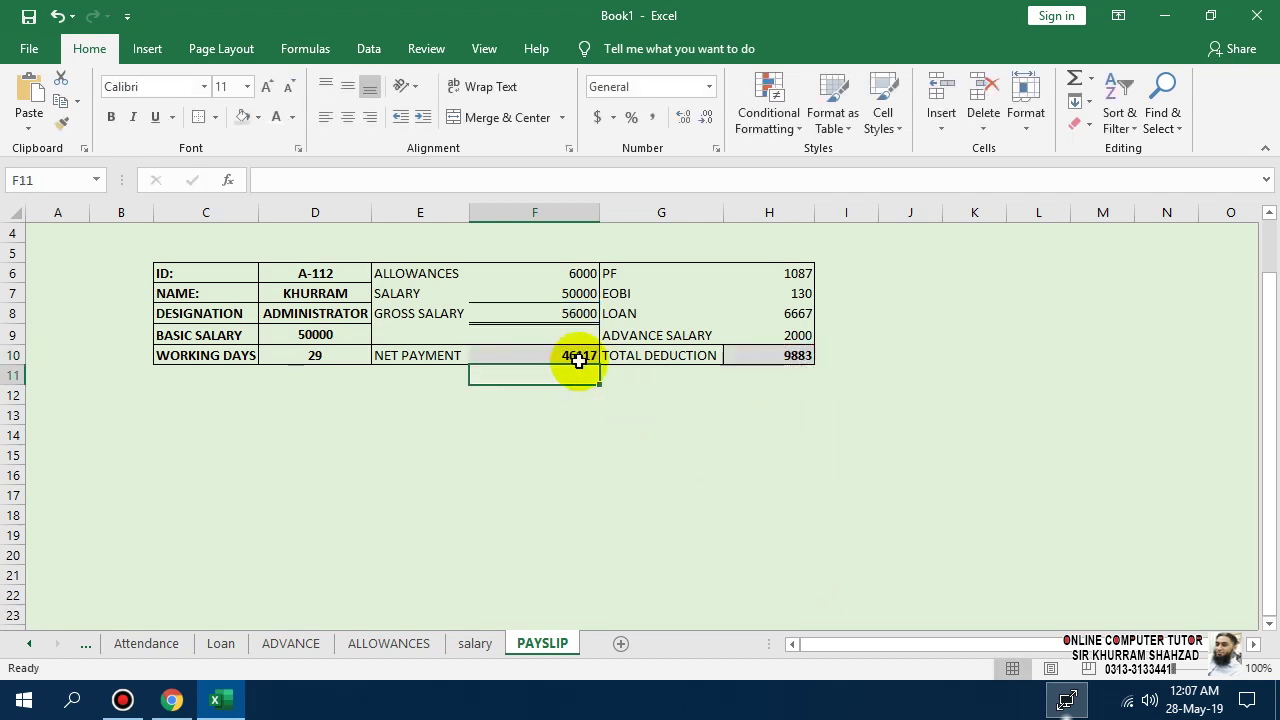
- Check the salary sheet's deduction columns against the deductions listed on the PAYSLIP sheet
{"action": "left_click", "coordinate": [472, 643]}
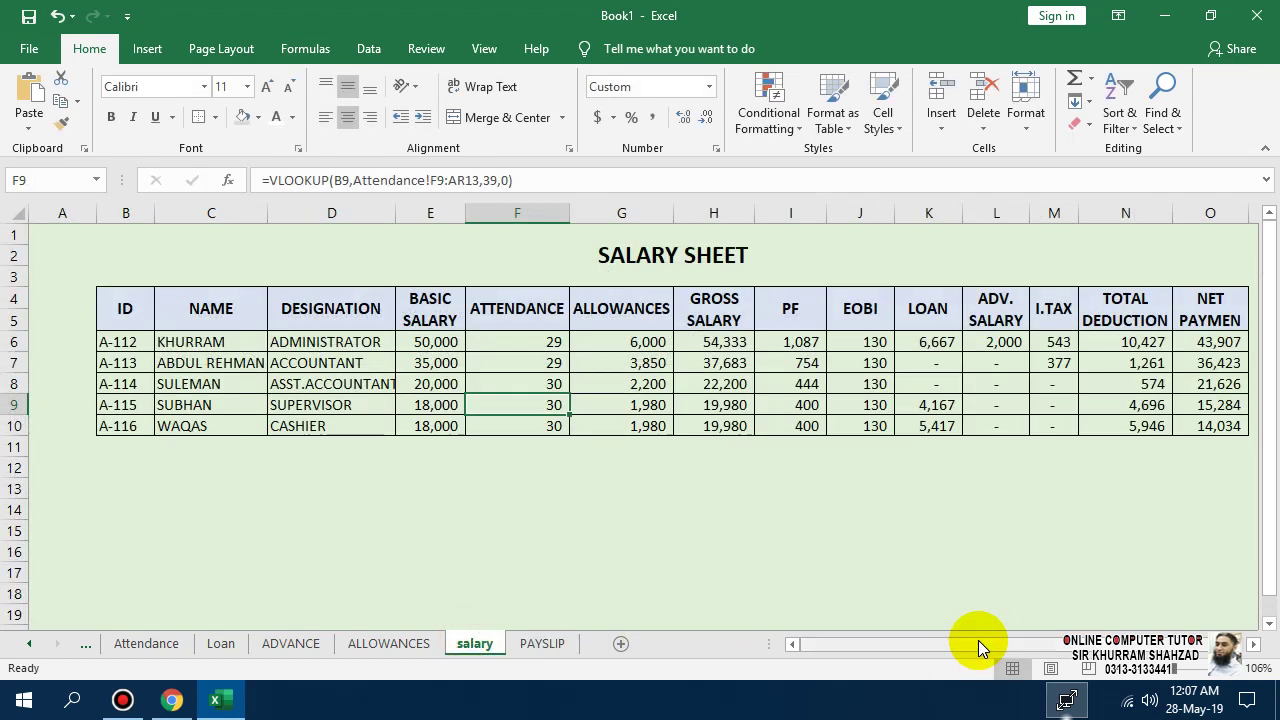
{"action": "left_click_drag", "start_coordinate": [978, 640], "coordinate": [1020, 643]}
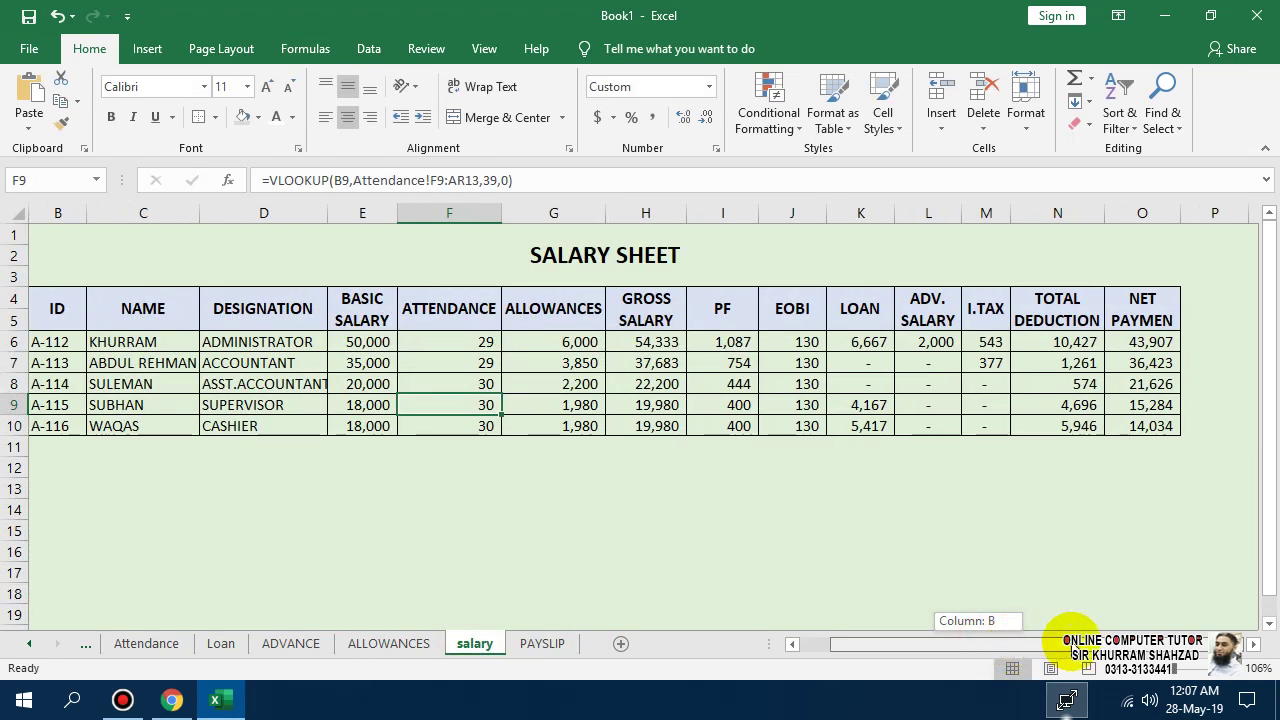
{"action": "left_click", "coordinate": [543, 643]}
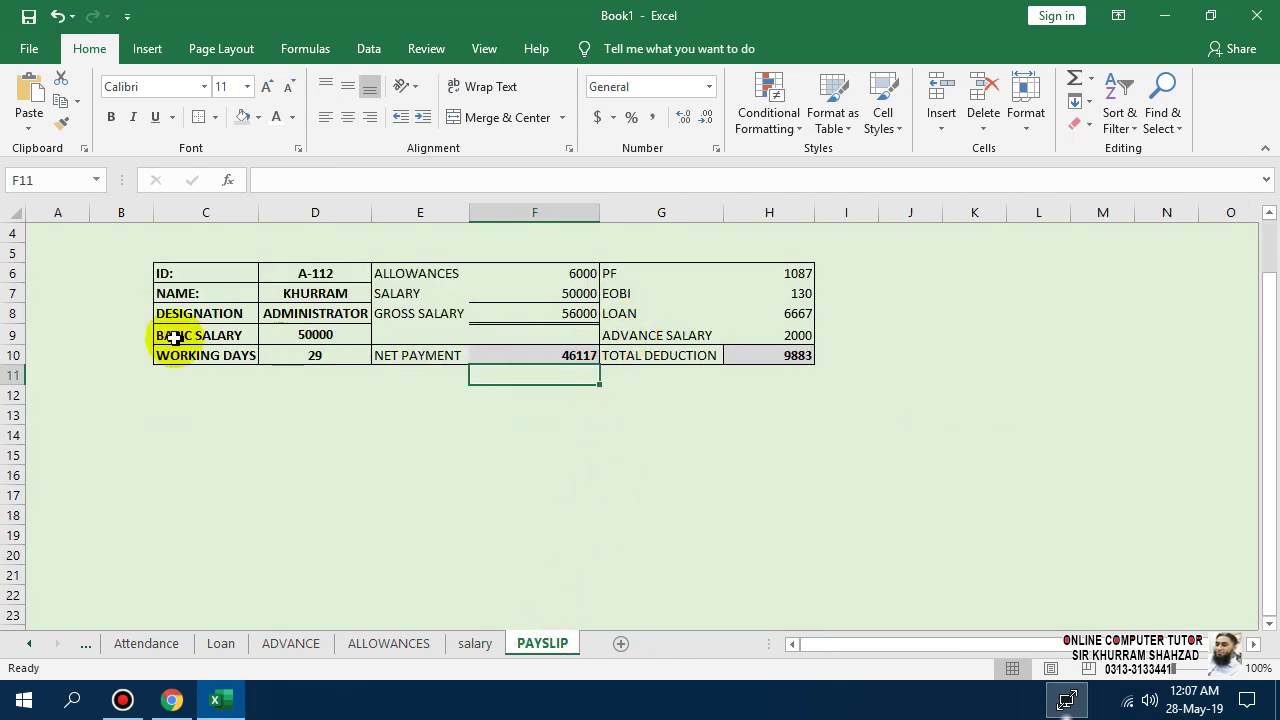
{"action": "left_click", "coordinate": [14, 335]}
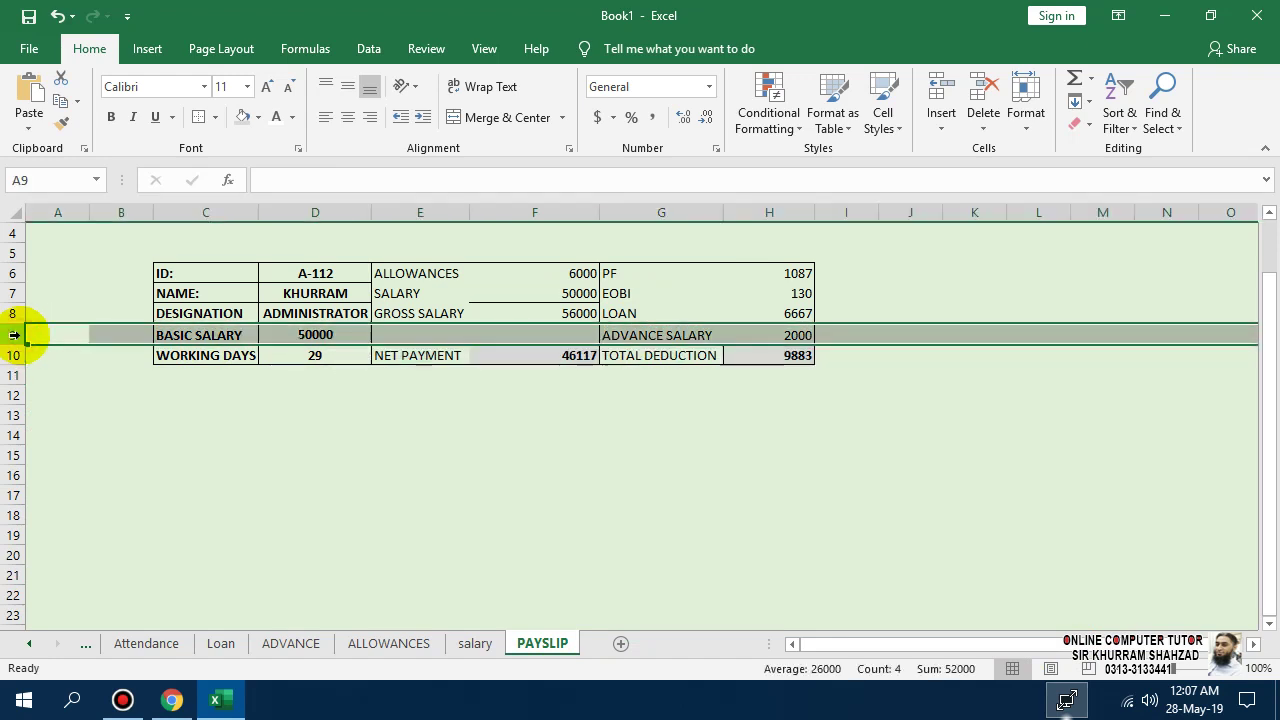
{"action": "right_click", "coordinate": [14, 335]}
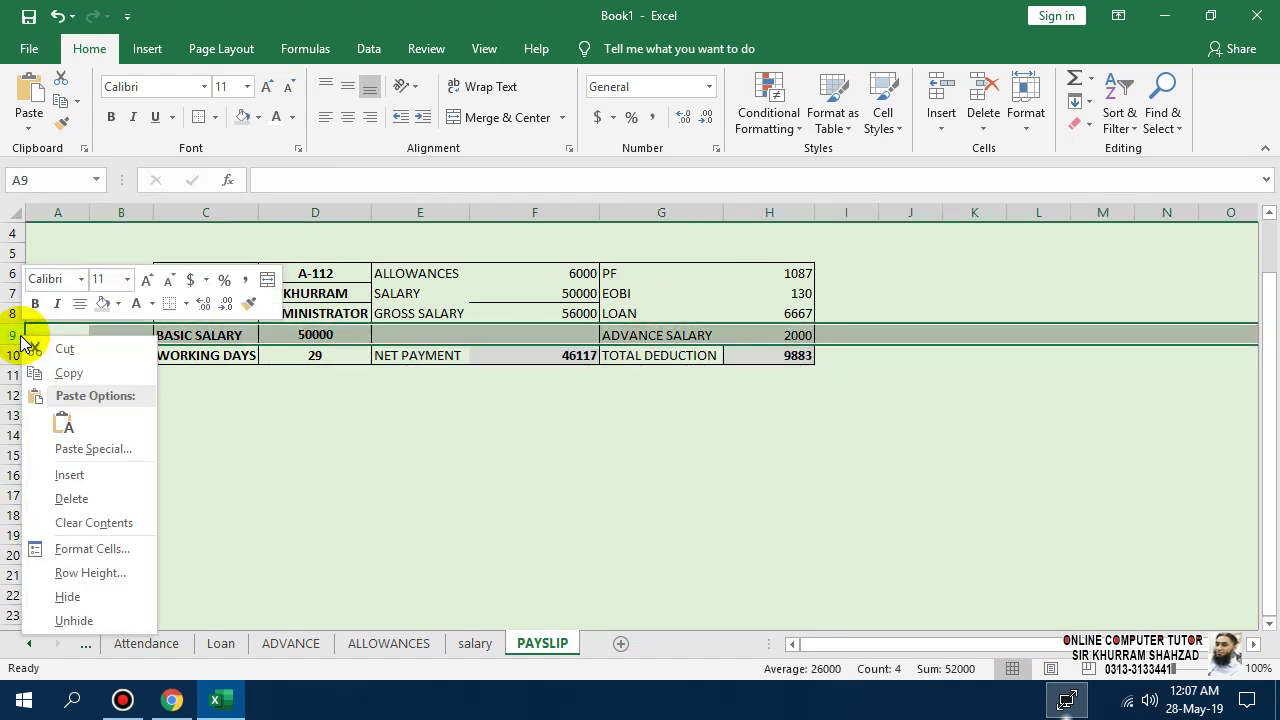
{"action": "left_click", "coordinate": [897, 480]}
{"action": "left_click", "coordinate": [717, 460]}
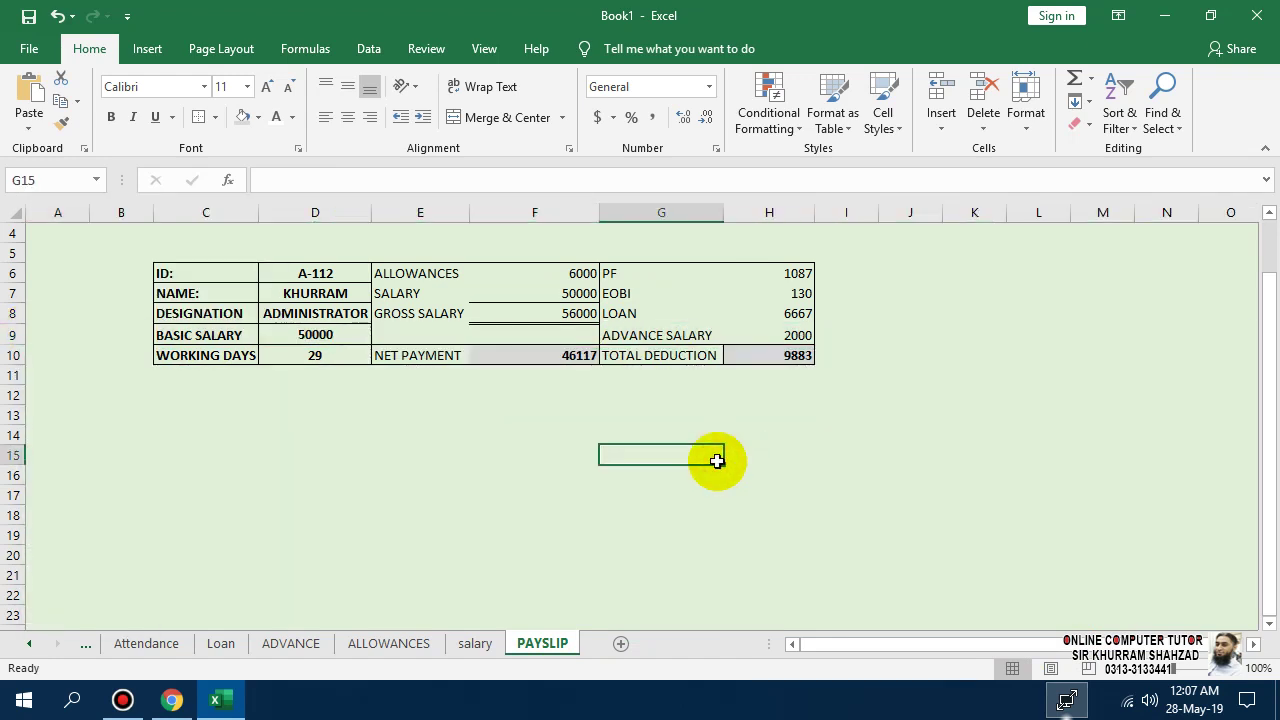
{"action": "left_click", "coordinate": [662, 277]}
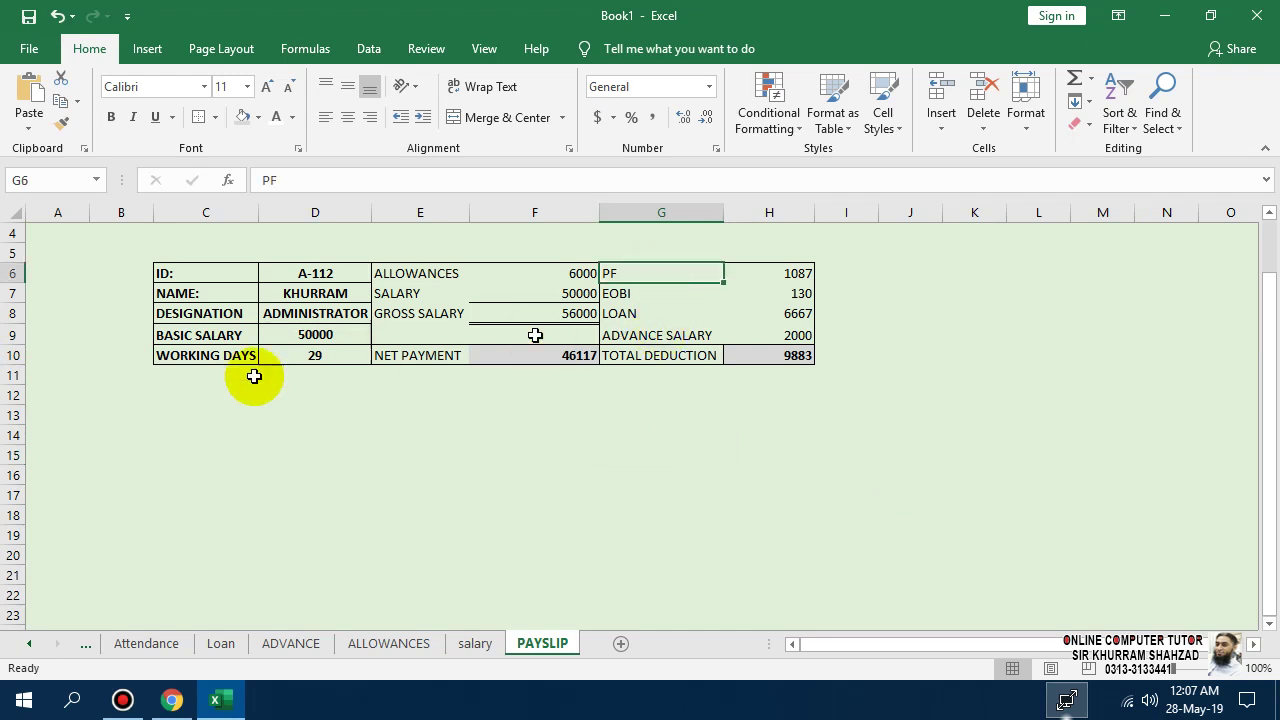
- Insert a blank row above the BASIC SALARY and ADVANCE SALARY row, row 9, of the payslip
{"action": "left_click", "coordinate": [19, 338]}
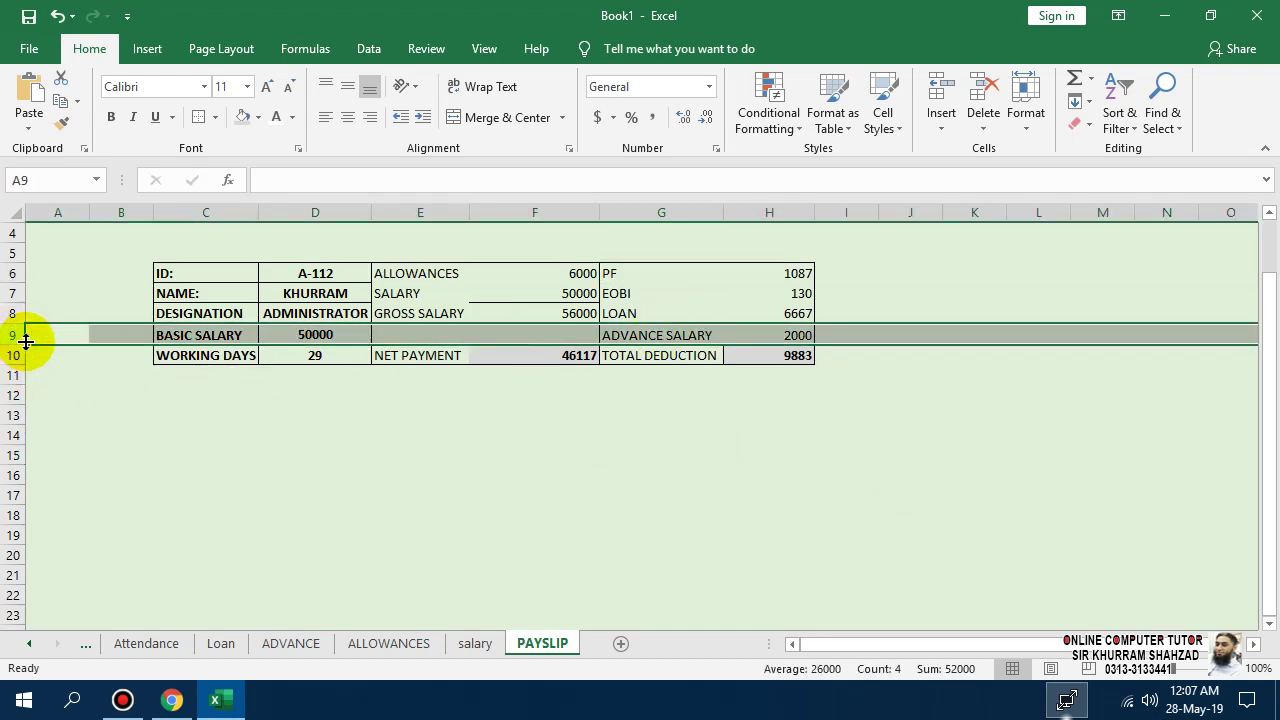
{"action": "right_click", "coordinate": [26, 341]}
{"action": "left_click", "coordinate": [63, 477]}
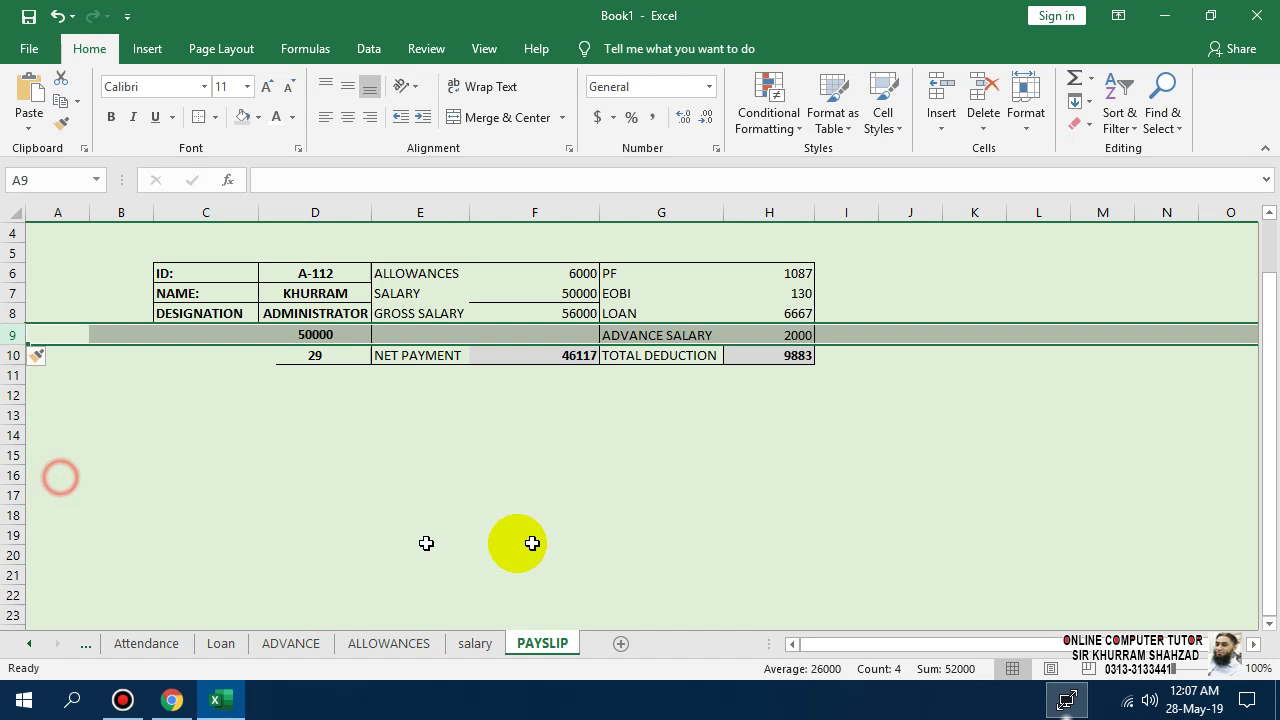
{"action": "left_click", "coordinate": [637, 542]}
- Label the new deduction row INCOME TAX in G9
{"action": "left_click", "coordinate": [630, 333]}
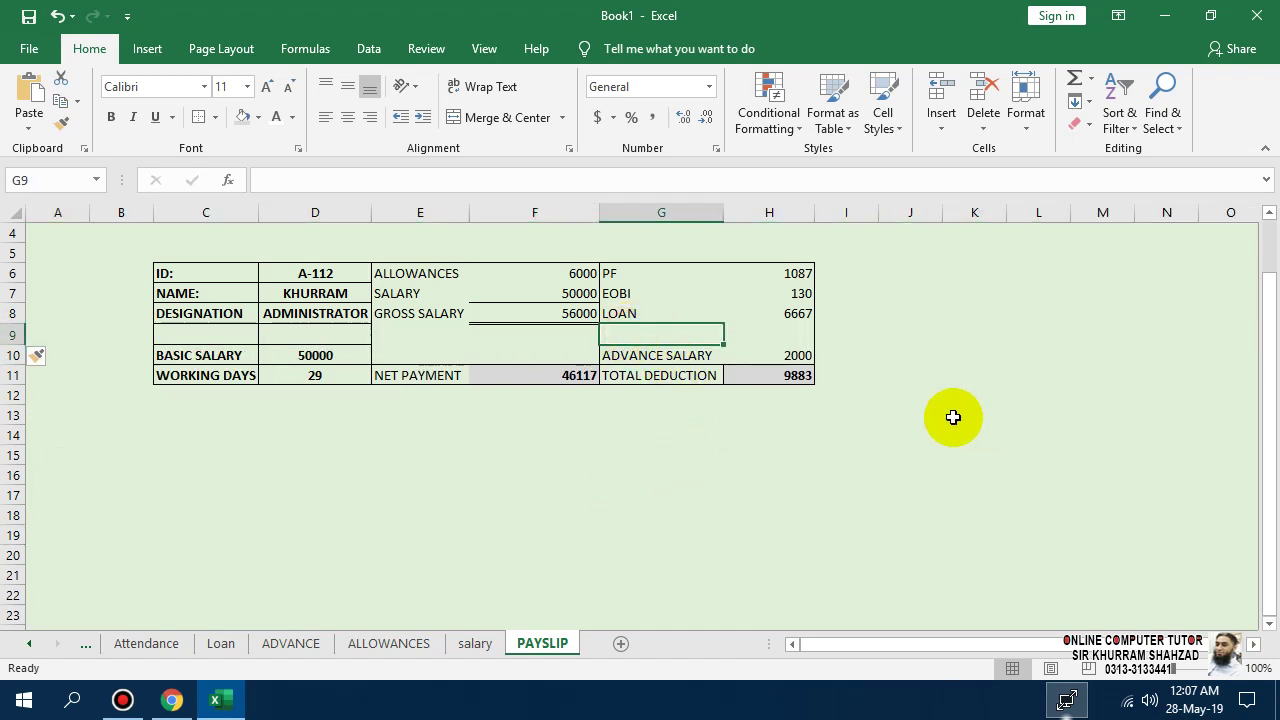
{"action": "type", "text": "iN"}
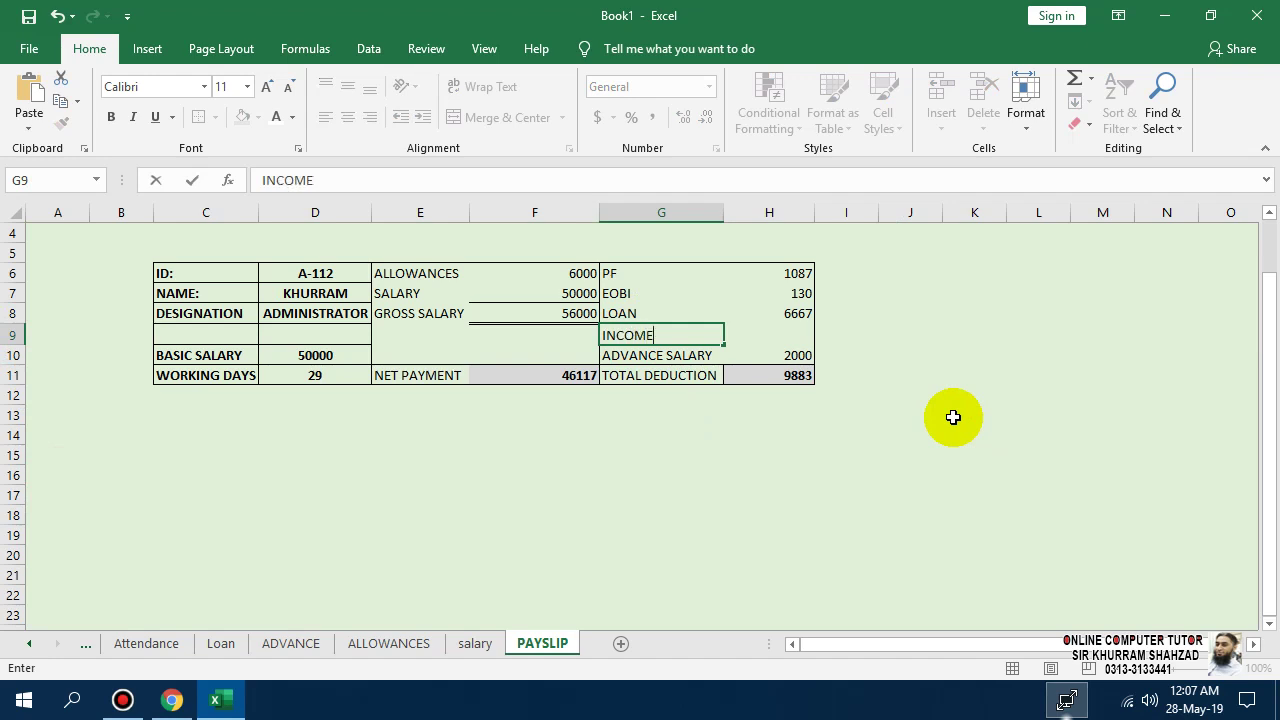
{"action": "type", "text": "COME TAX"}
{"action": "key", "text": "Return"}
{"action": "key", "text": "Up"}
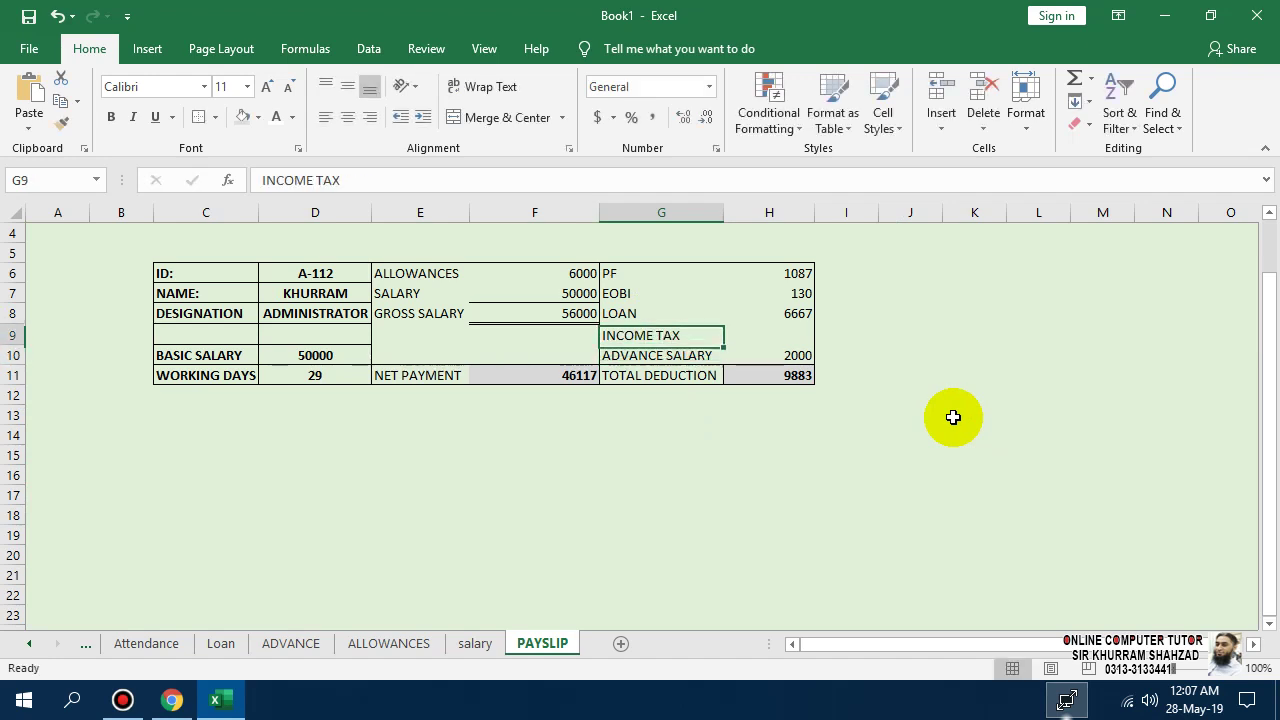
{"action": "key", "text": "Down"}
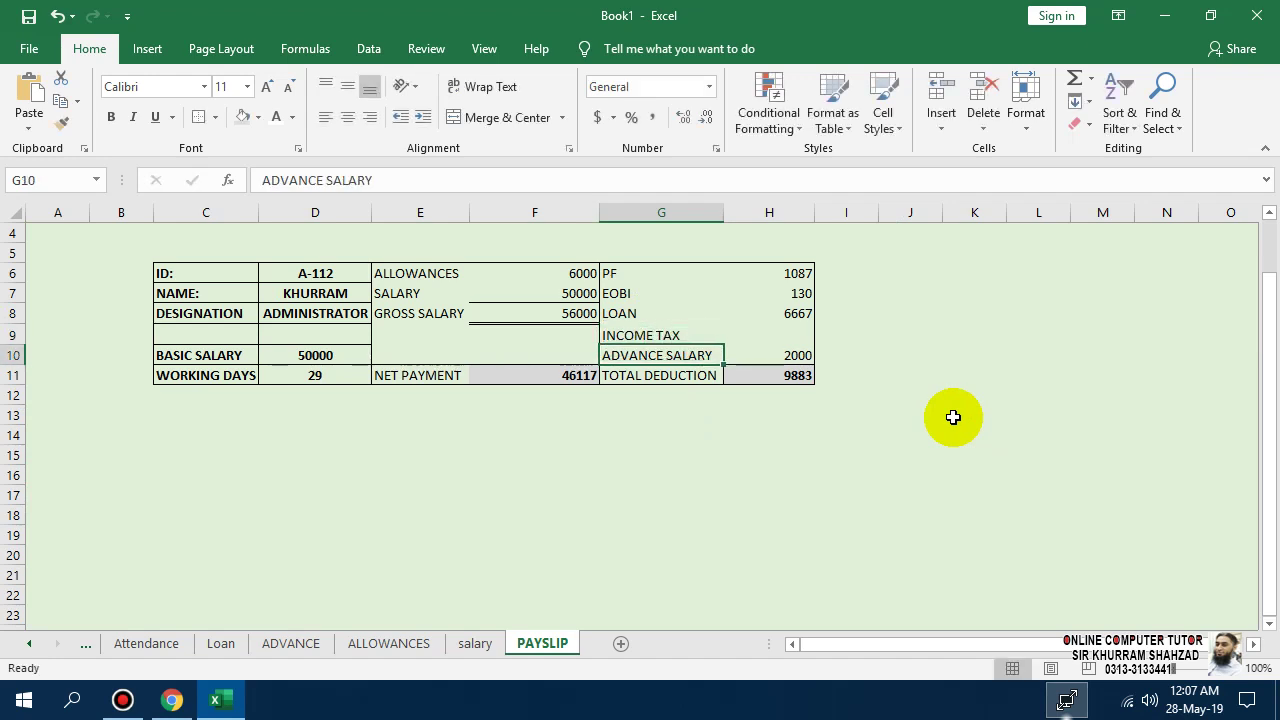
- Fill the INCOME TAX amount in H9 with an exact-match VLOOKUP of ID D6 in salary!B4:O10, returning the I.TAX column
{"action": "key", "text": "Up"}
{"action": "key", "text": "Right"}
{"action": "key", "text": "Down"}
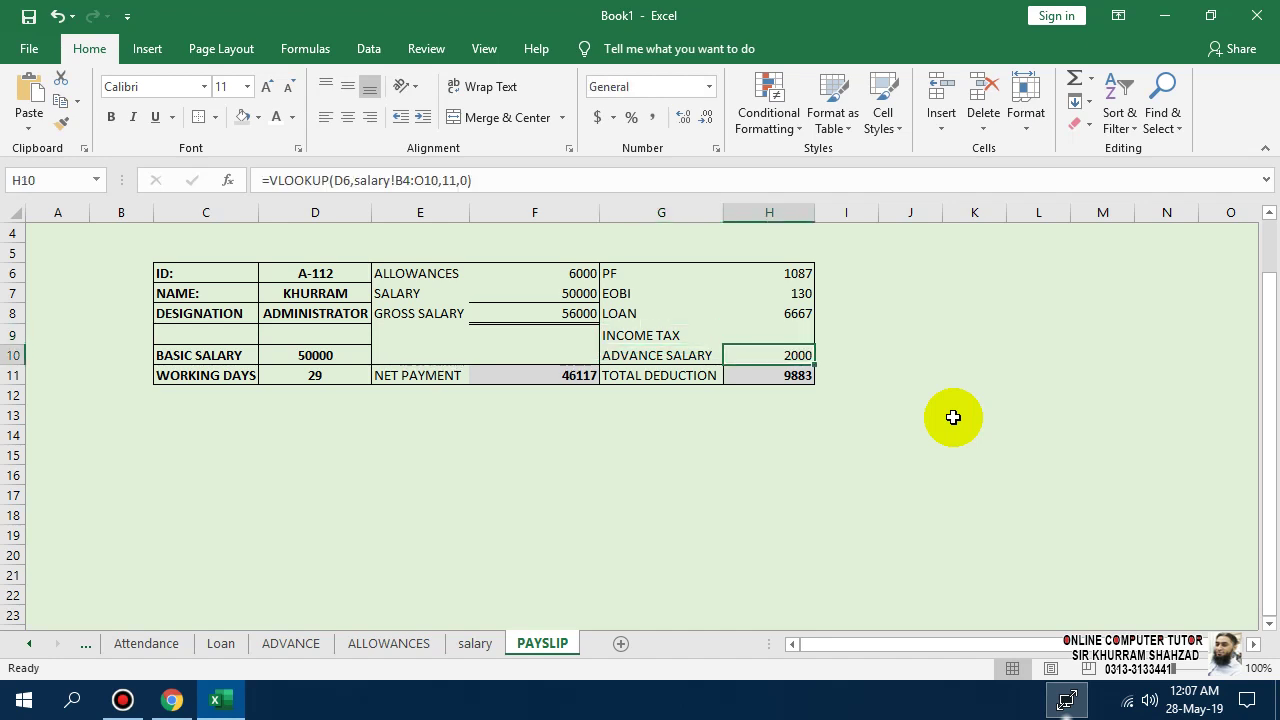
{"action": "key", "text": "Up"}
{"action": "type", "text": "=VLOOKUP(D6,salary!B4:O10,5,0)"}
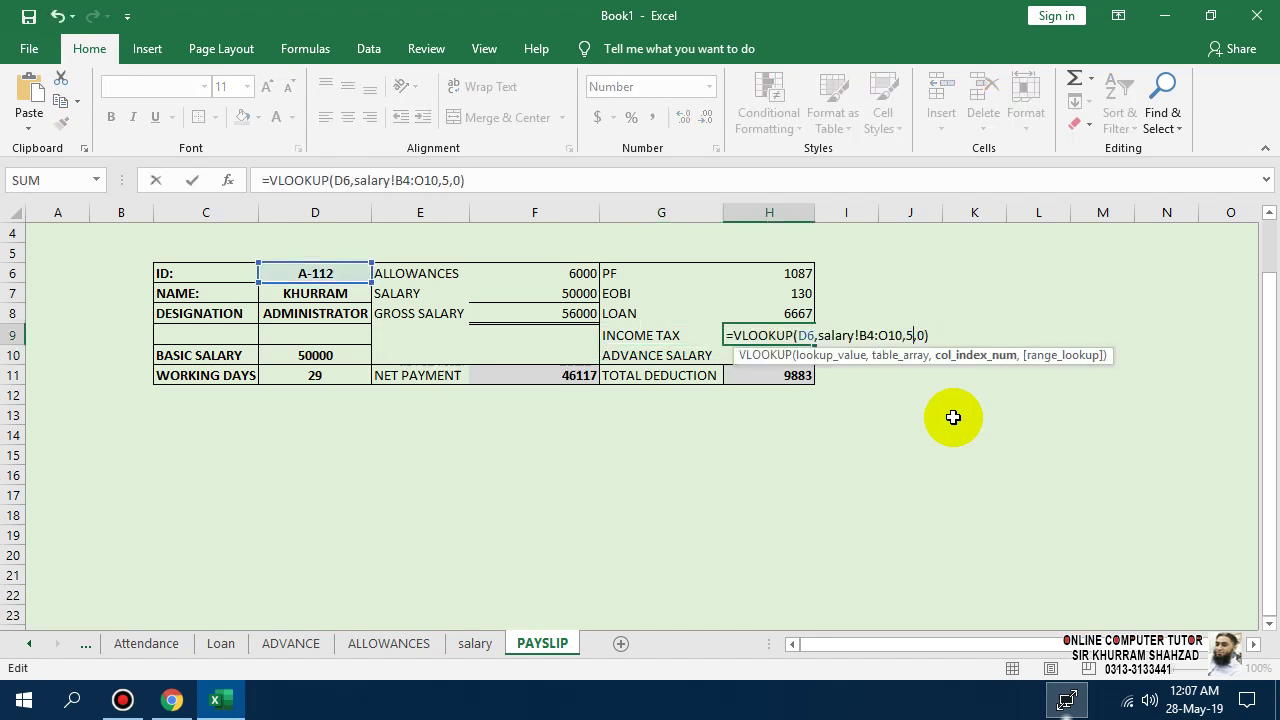
{"action": "type", "text": "0"}
{"action": "key", "text": "Return"}
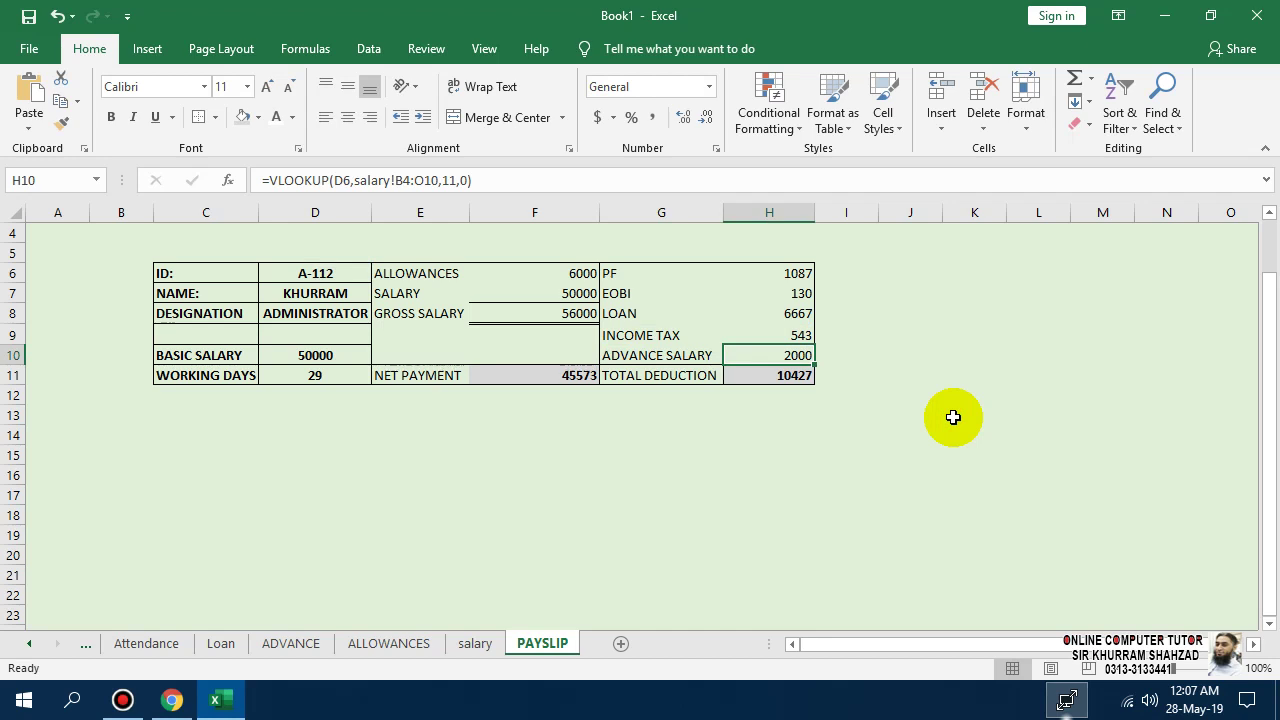
- Compare the payslip's gross salary, total deduction and net payment with the same employee's row on the salary sheet
{"action": "left_click", "coordinate": [473, 643]}
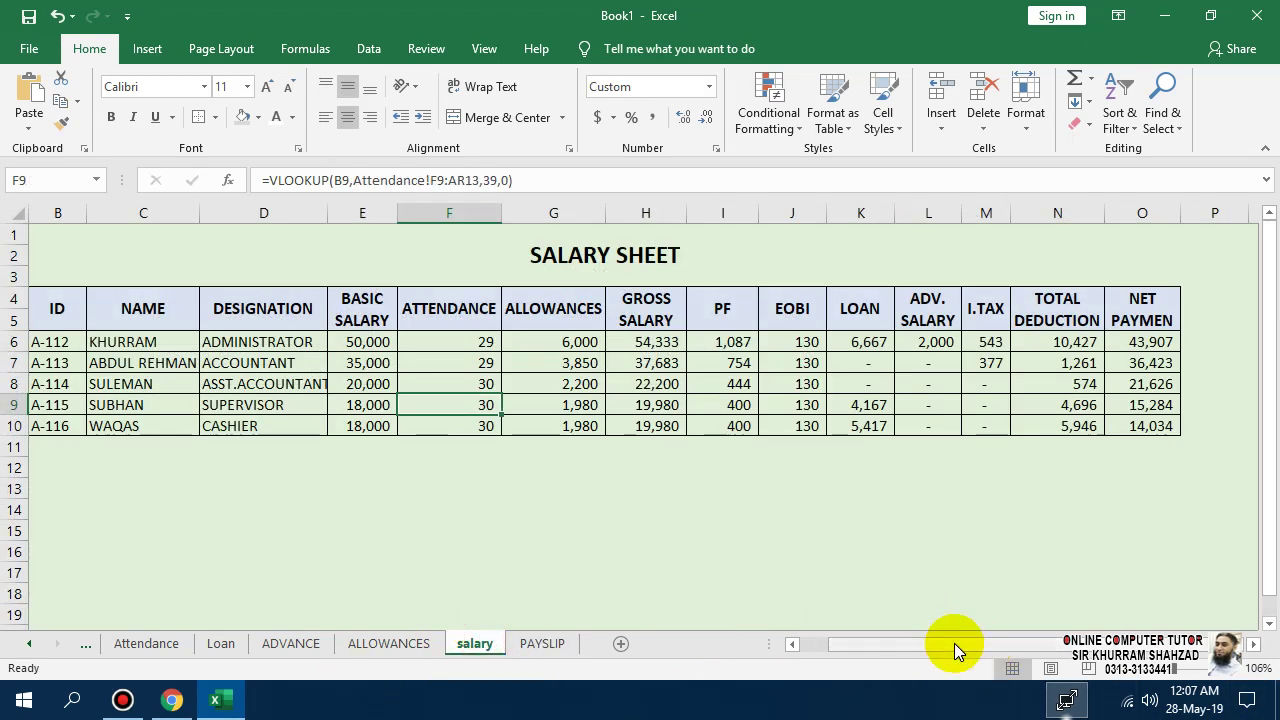
{"action": "left_click_drag", "start_coordinate": [955, 655], "coordinate": [981, 650]}
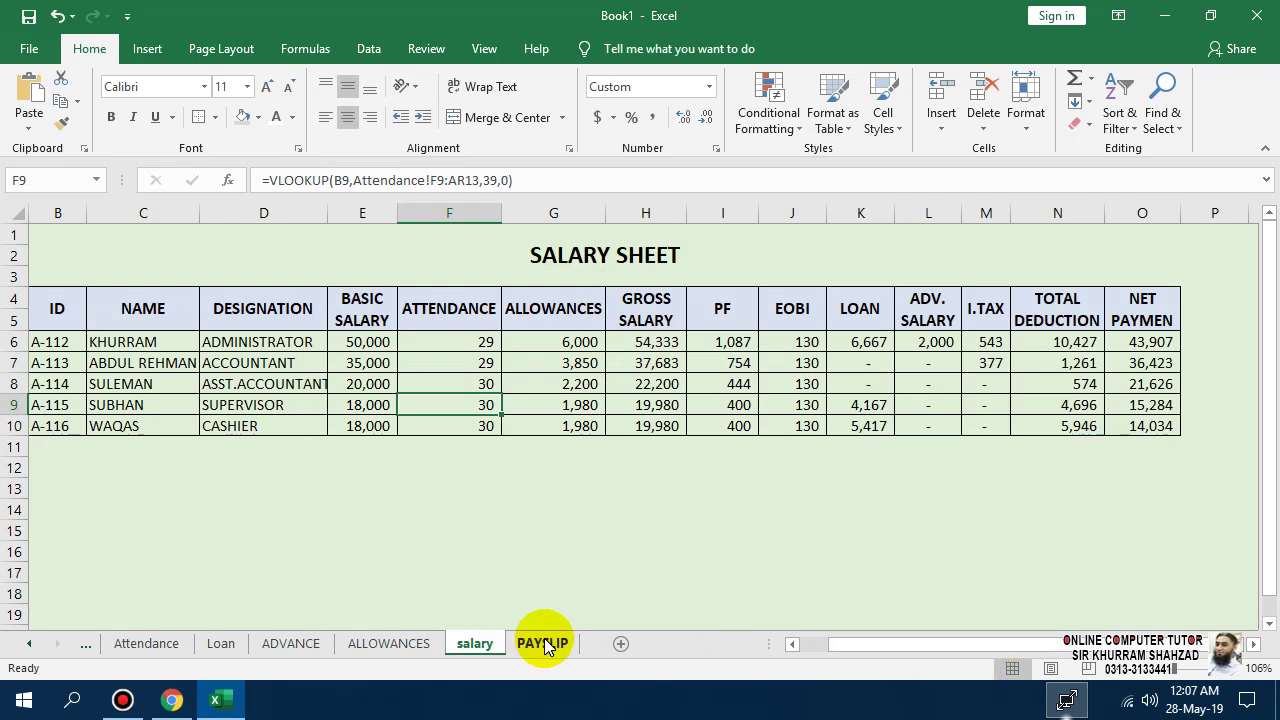
{"action": "left_click", "coordinate": [849, 646]}
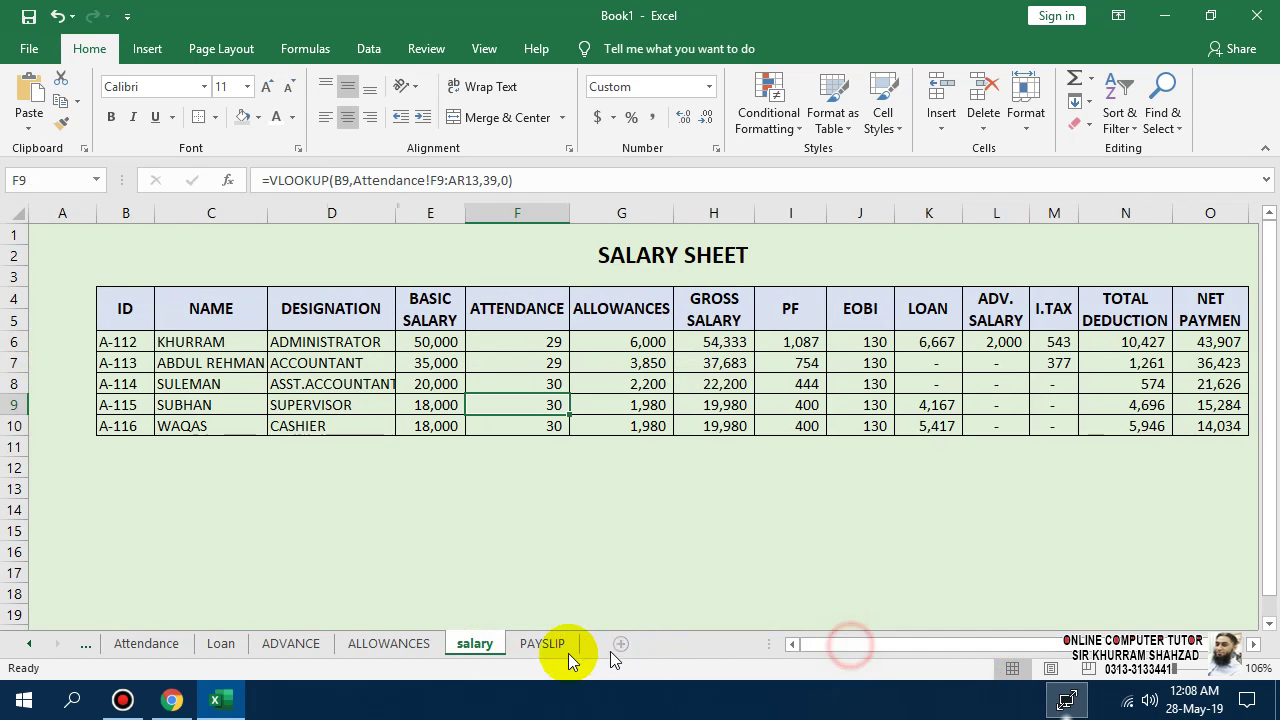
{"action": "left_click", "coordinate": [535, 647]}
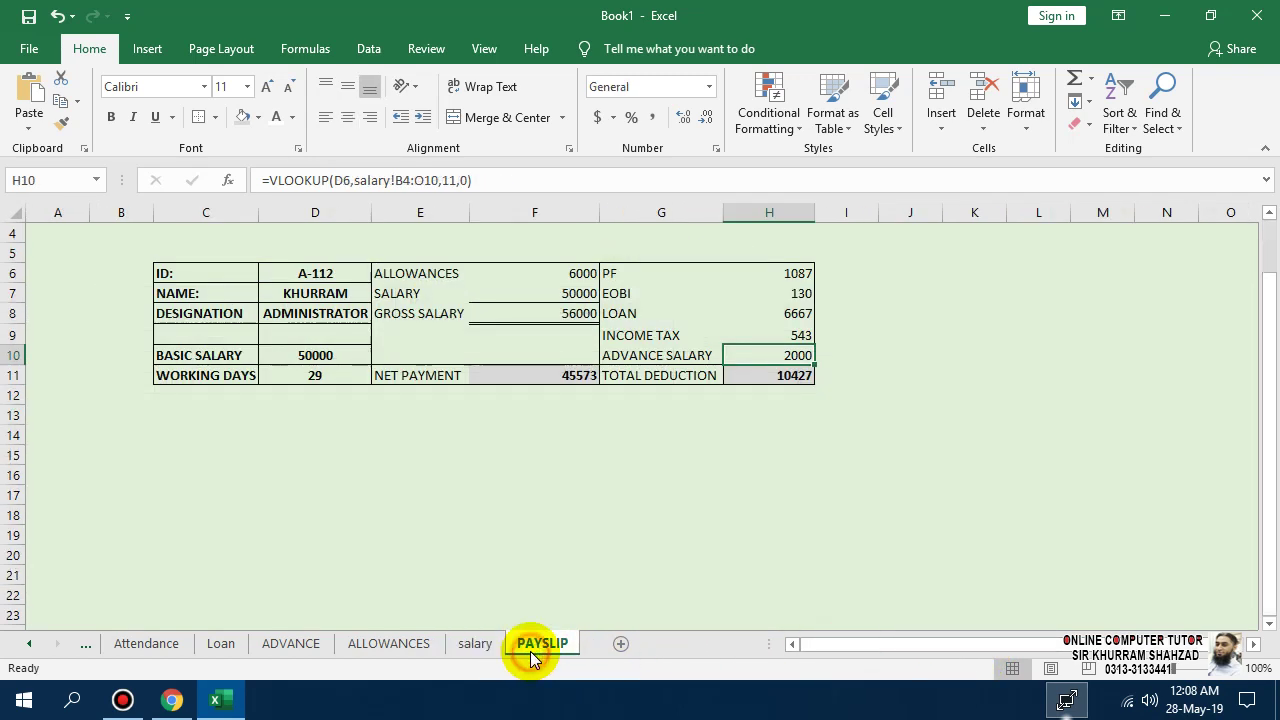
{"action": "left_click", "coordinate": [474, 643]}
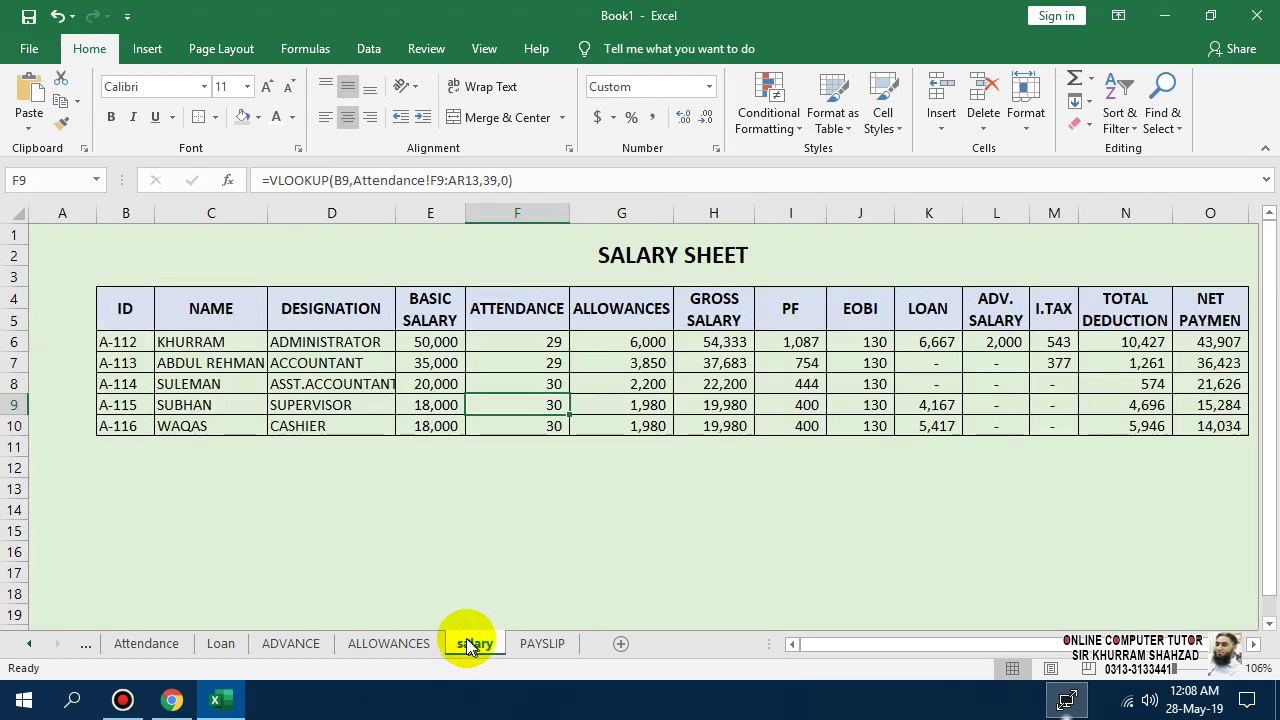
{"action": "left_click", "coordinate": [517, 648]}
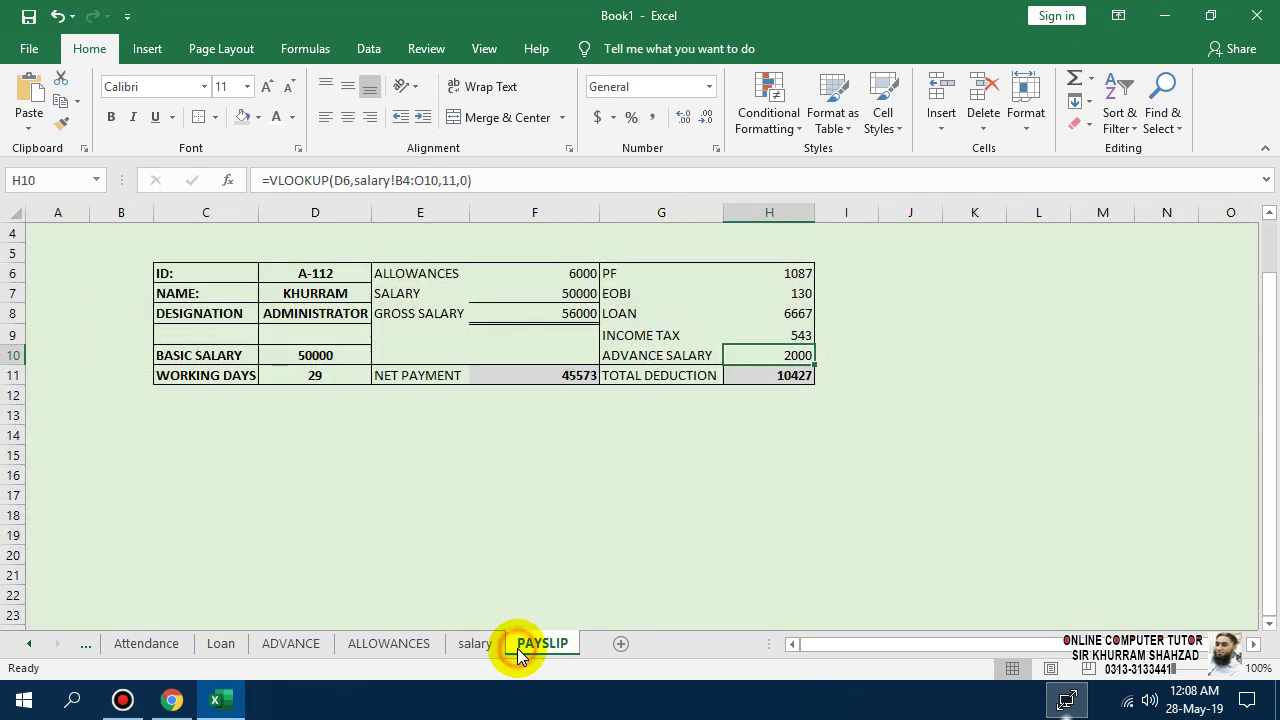
{"action": "left_click", "coordinate": [465, 645]}
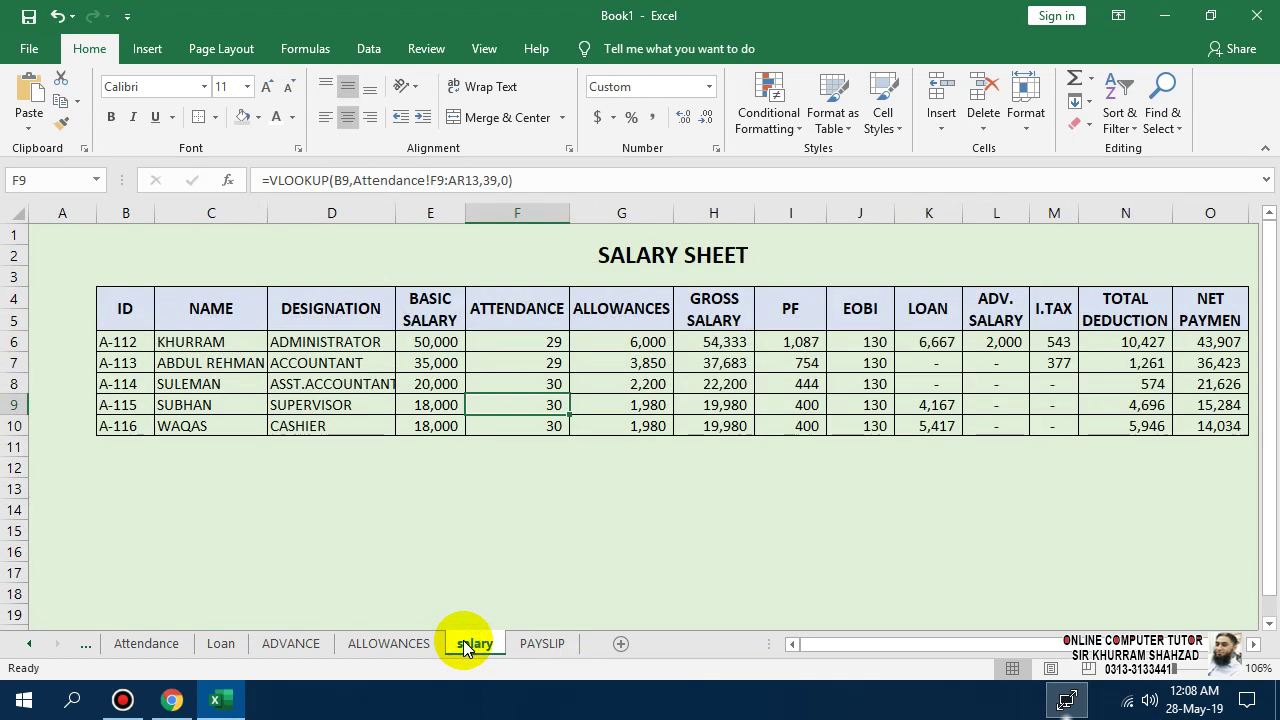
{"action": "left_click", "coordinate": [529, 655]}
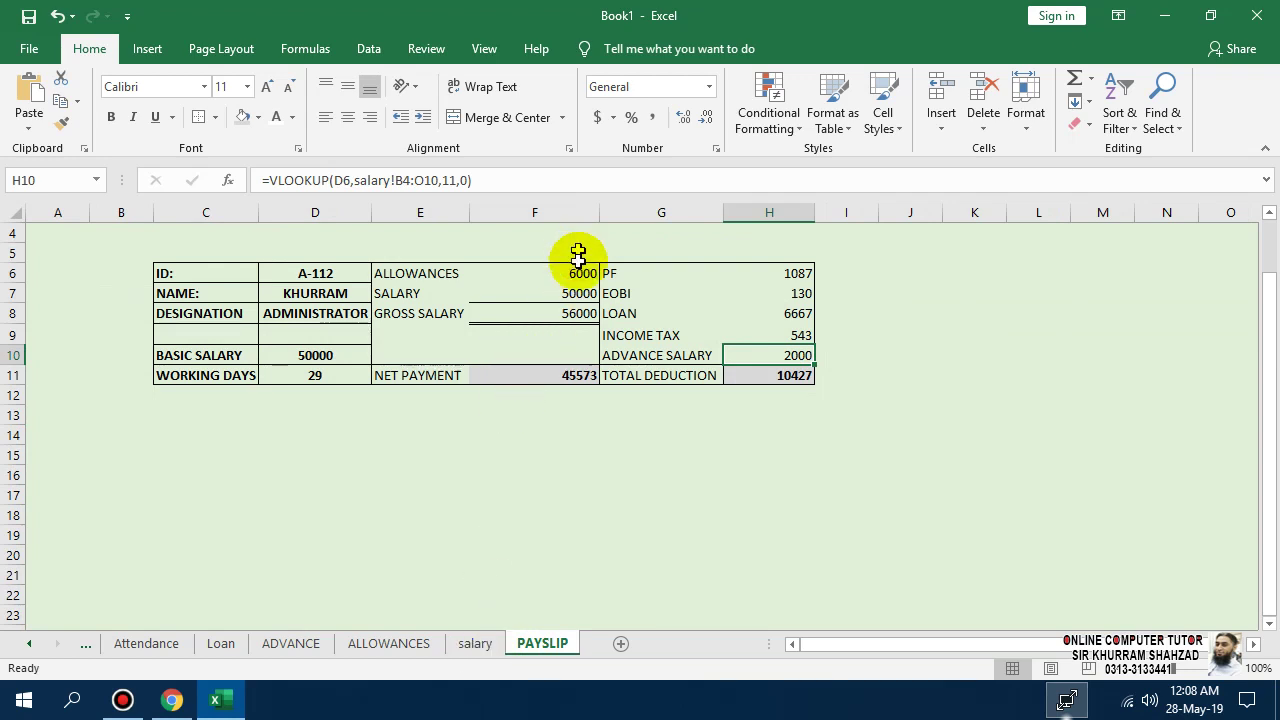
- Clear the payslip's SALARY amount in F7 and enter the formula =(D1030*D11) there
{"action": "left_click", "coordinate": [572, 293]}
{"action": "key", "text": "Delete"}
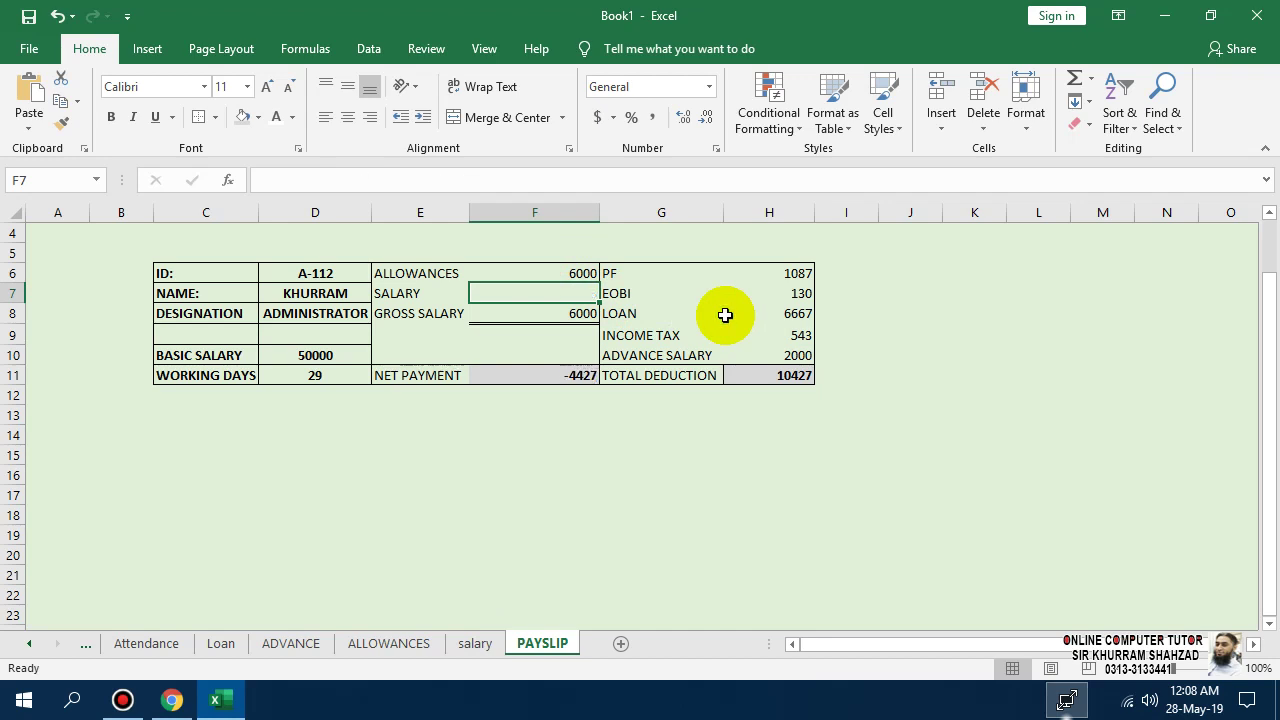
{"action": "type", "text": "="}
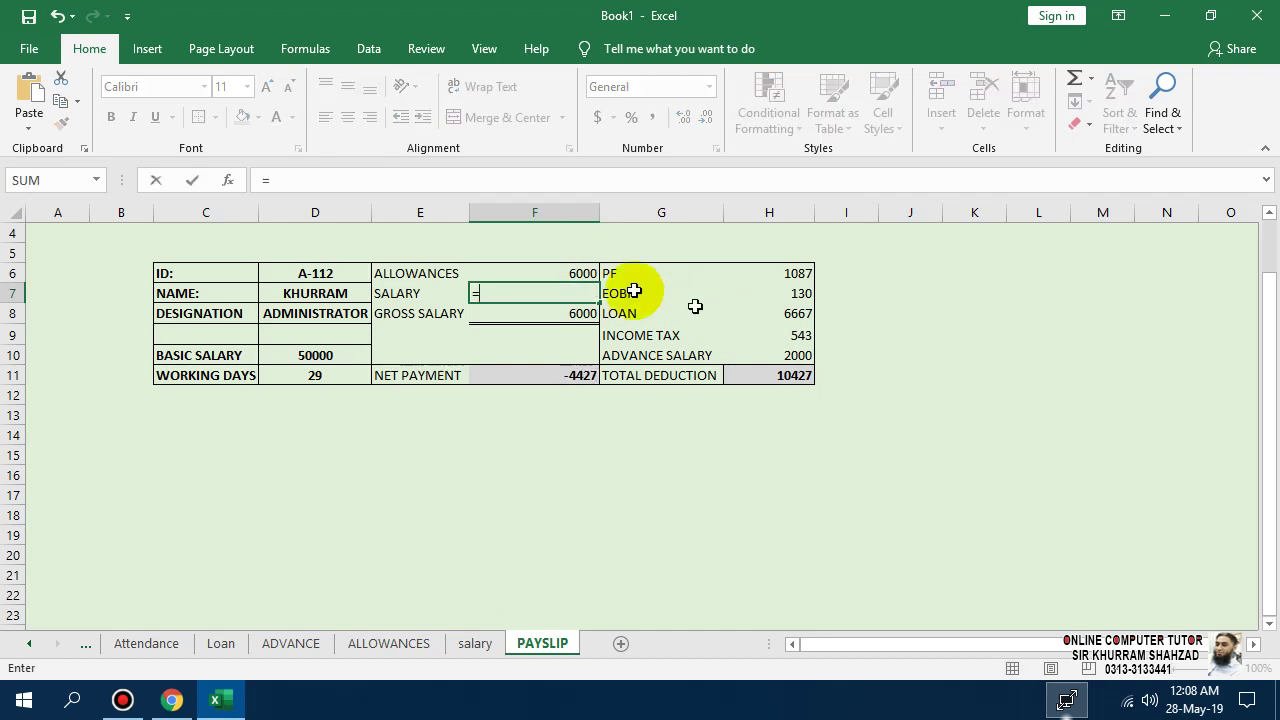
{"action": "left_click", "coordinate": [322, 360]}
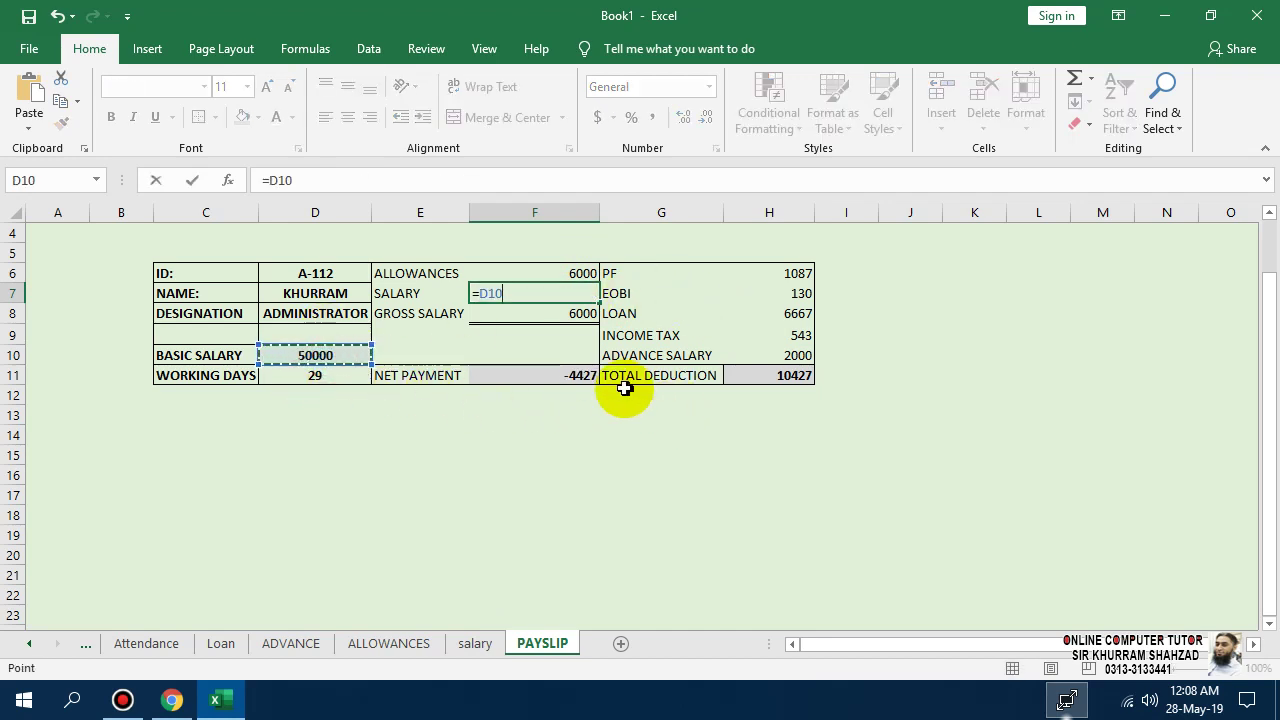
{"action": "key", "text": "BackSpace"}
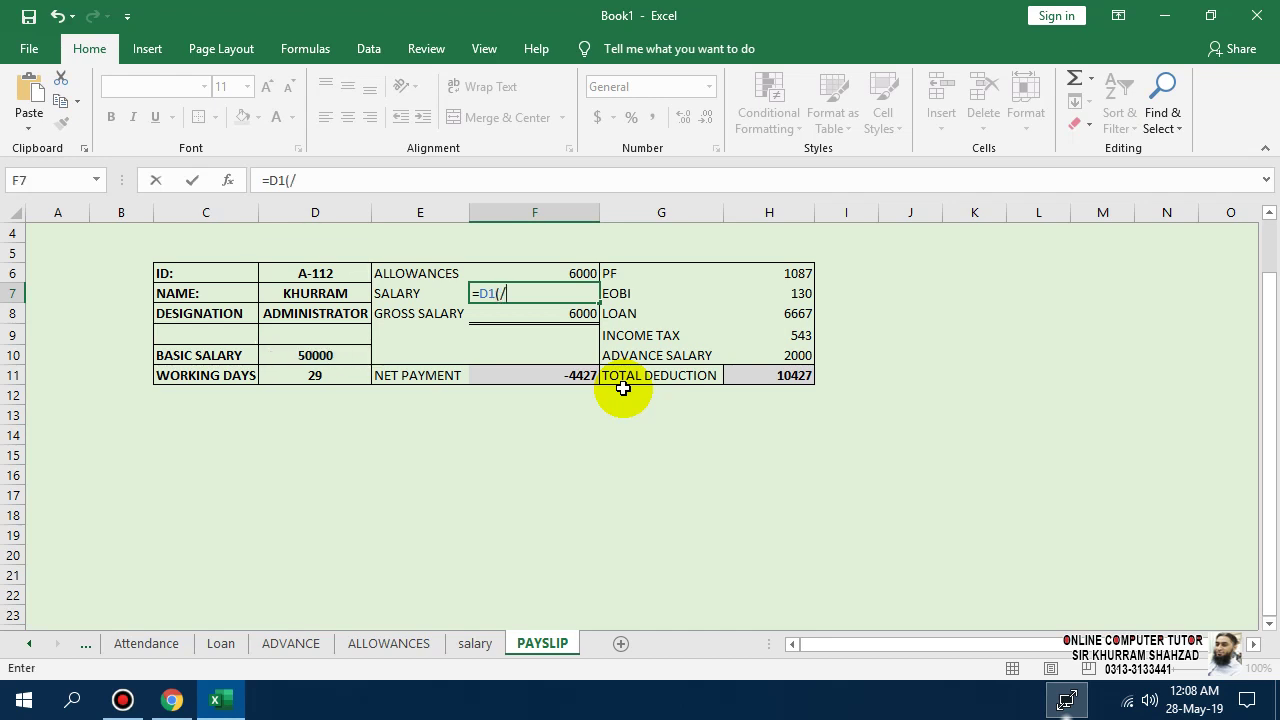
{"action": "key", "text": "BackSpace"}
{"action": "key", "text": "BackSpace"}
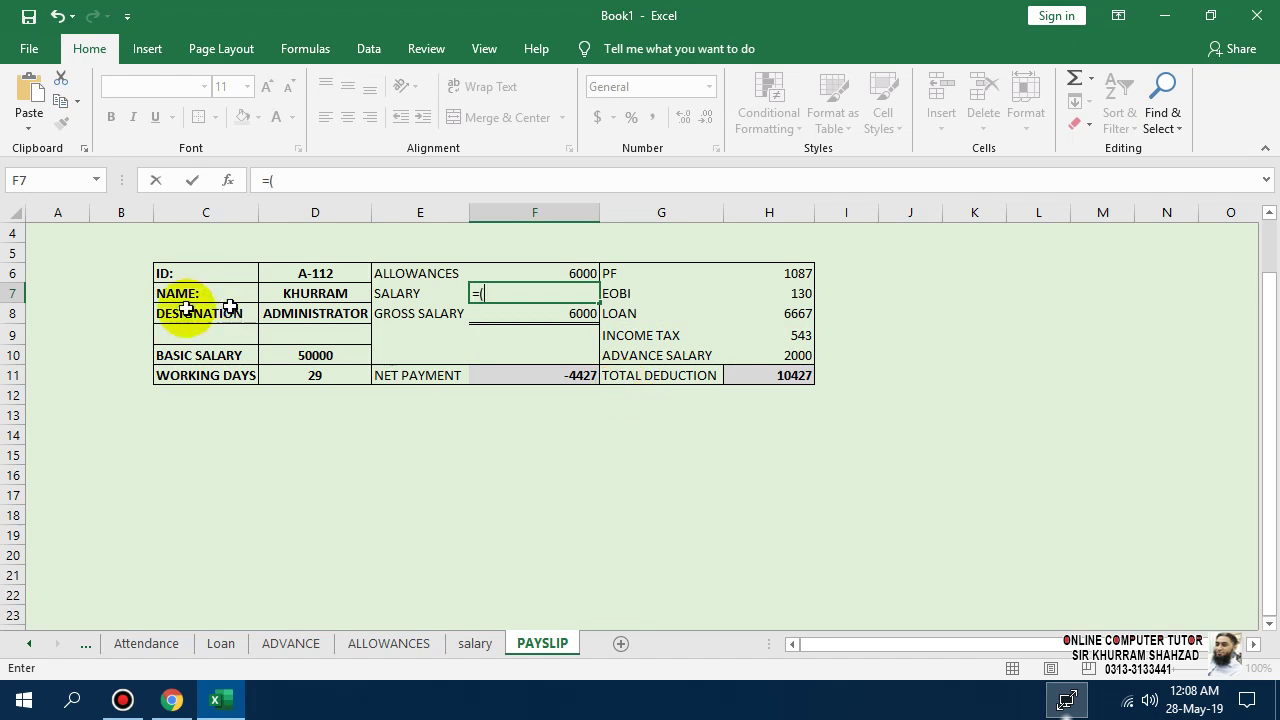
{"action": "left_click", "coordinate": [280, 355]}
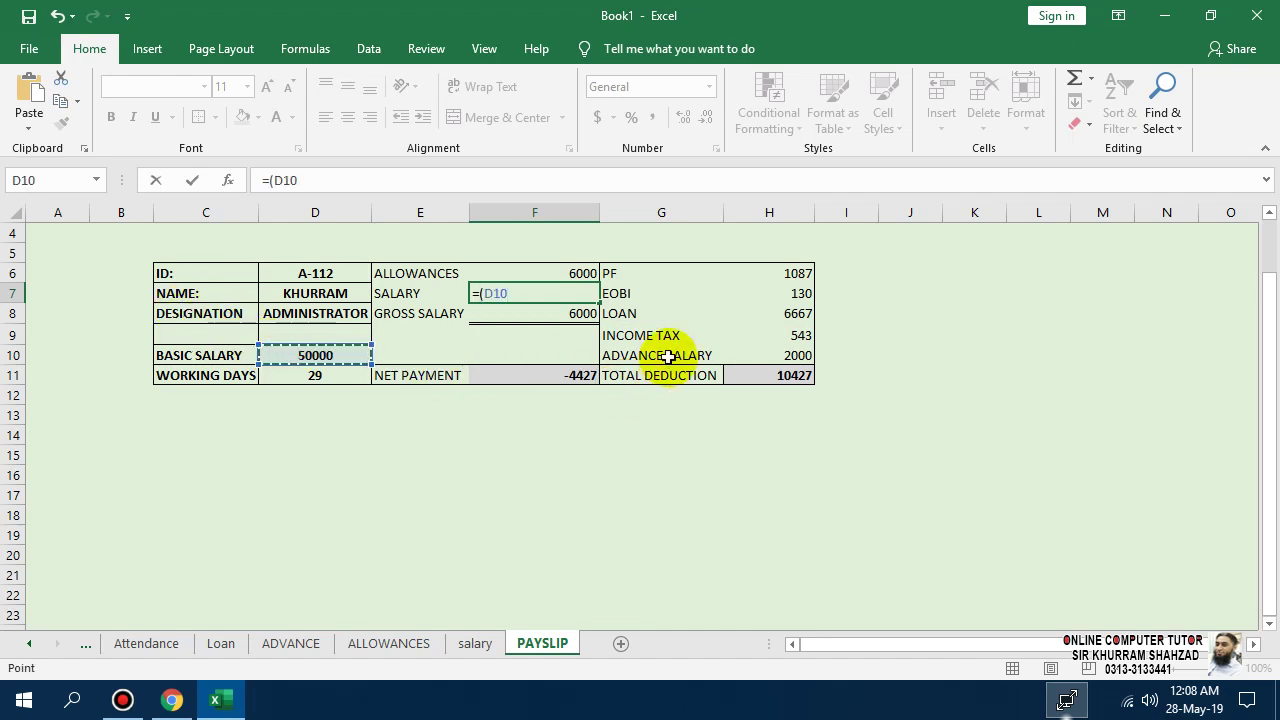
{"action": "type", "text": "30*"}
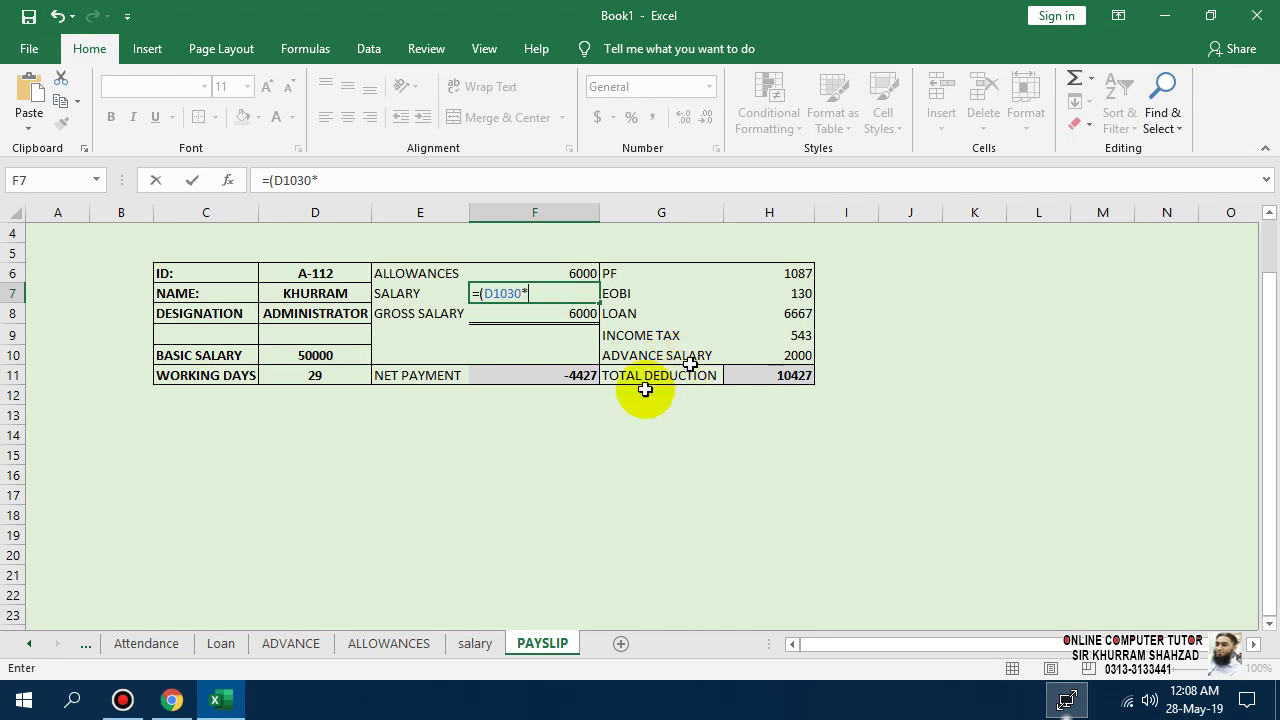
{"action": "left_click", "coordinate": [345, 377]}
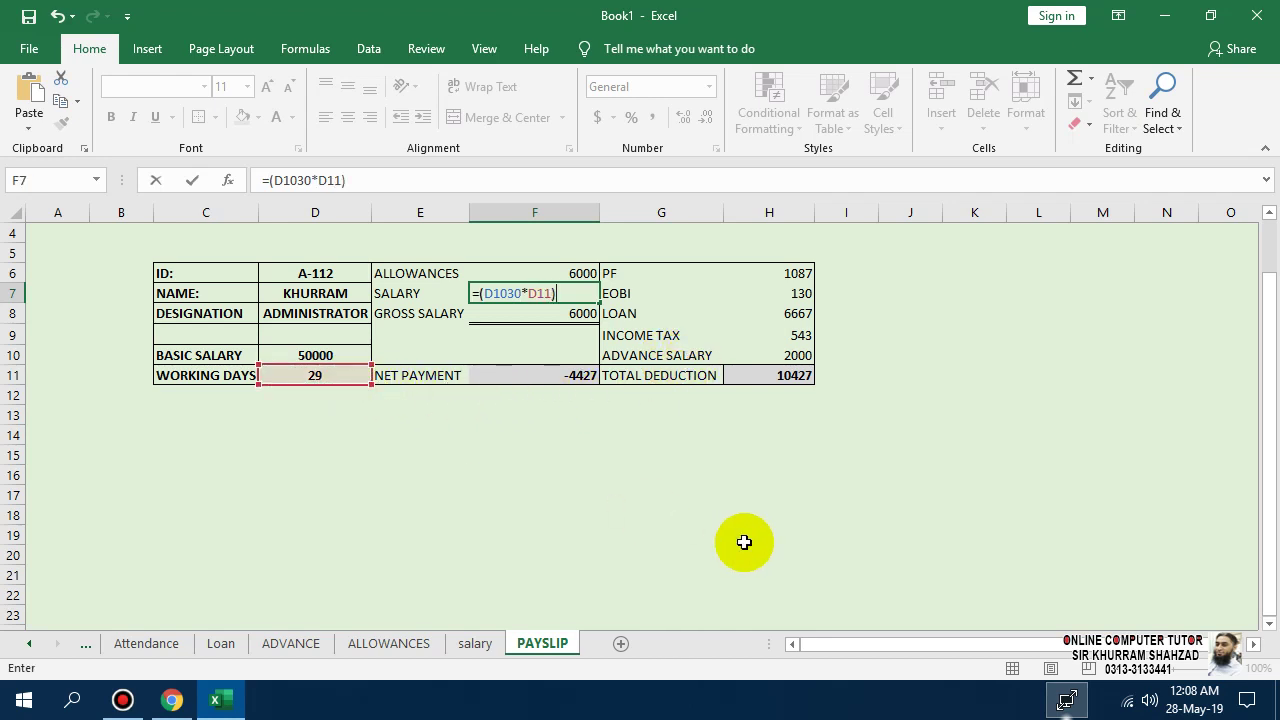
{"action": "key", "text": "Return"}
- Correct the SALARY formula in F7 to =(D10/30*D11) and display the gross salary in F8 without decimals
{"action": "left_click", "coordinate": [563, 297]}
{"action": "double_click", "coordinate": [563, 297]}
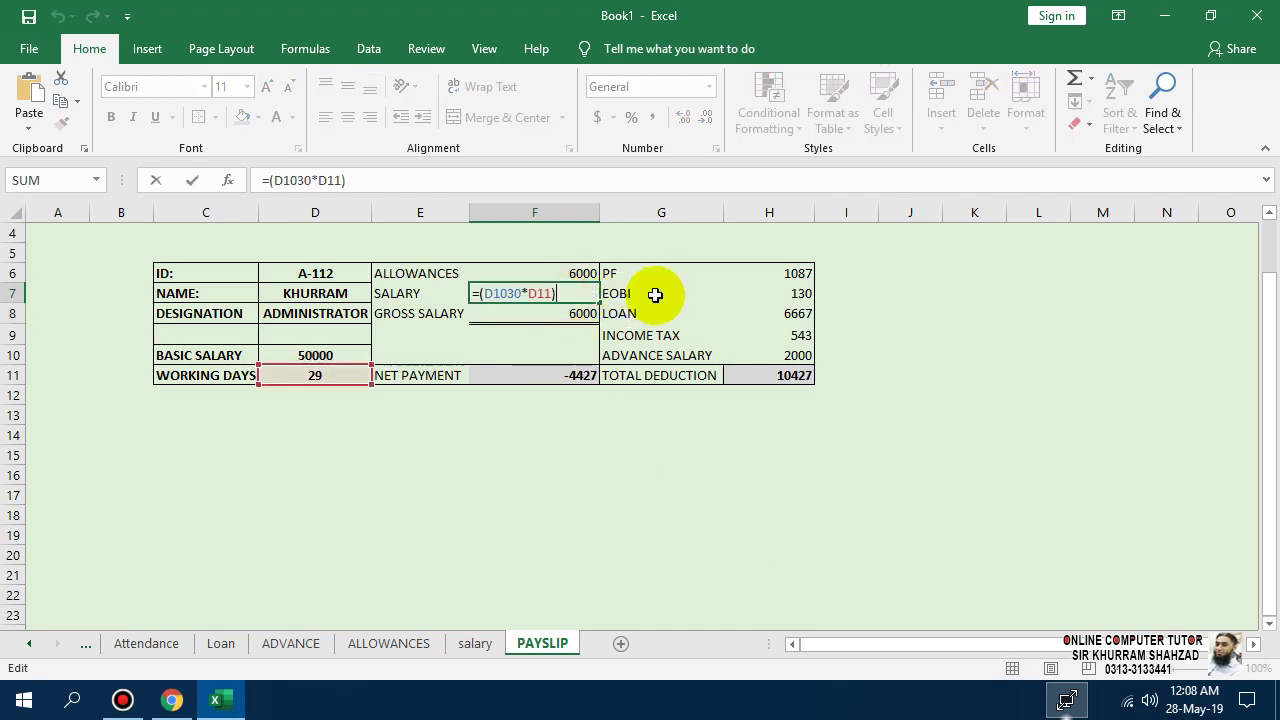
{"action": "left_click", "coordinate": [564, 296]}
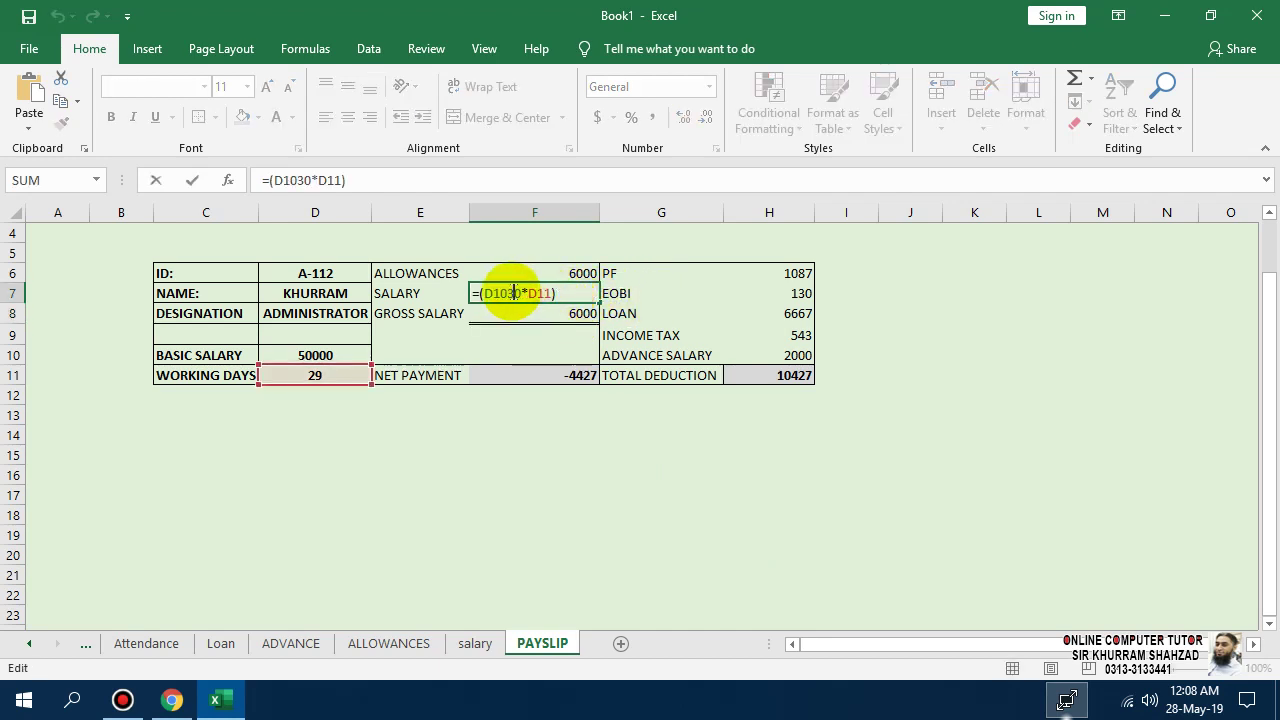
{"action": "type", "text": "/"}
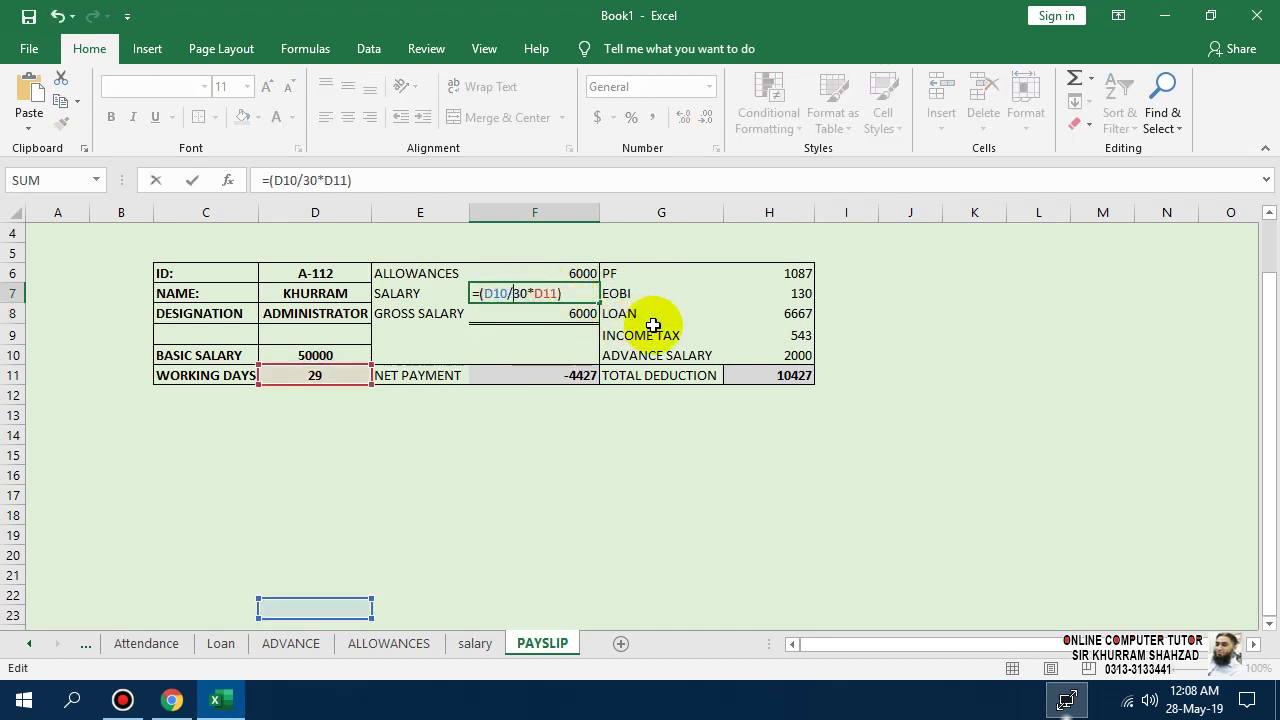
{"action": "key", "text": "Return"}
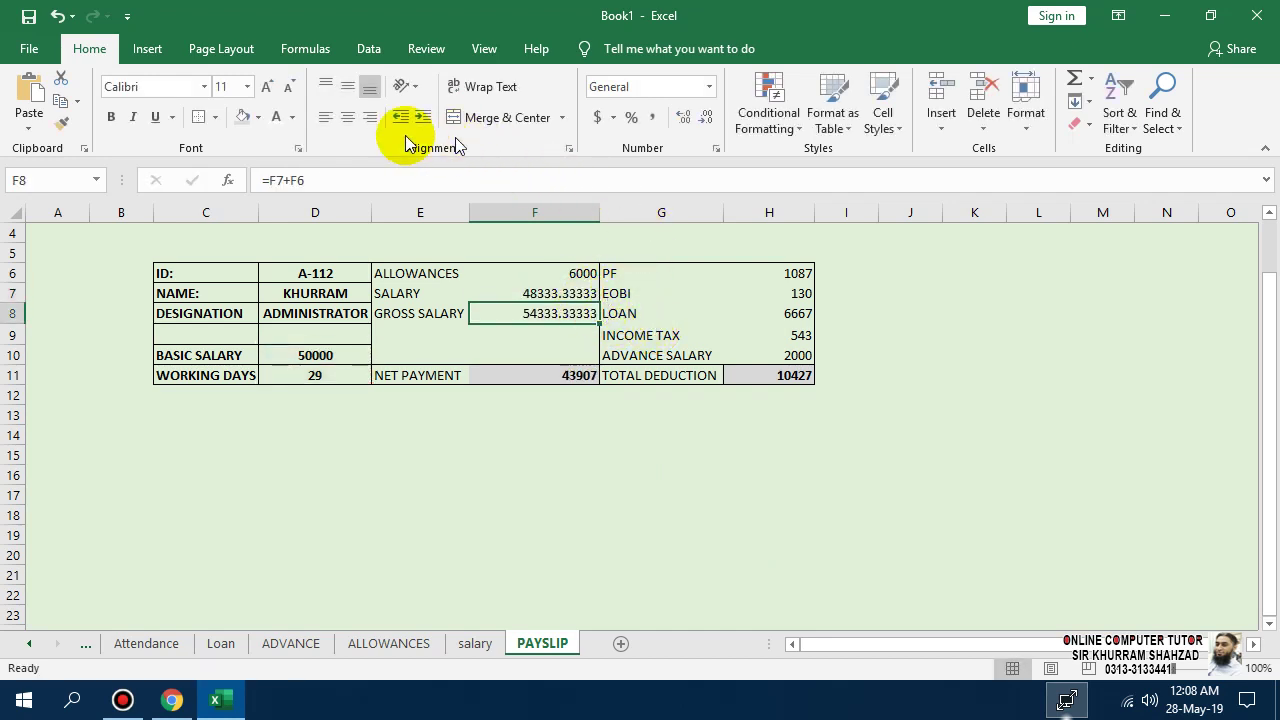
{"action": "left_click", "coordinate": [698, 122]}
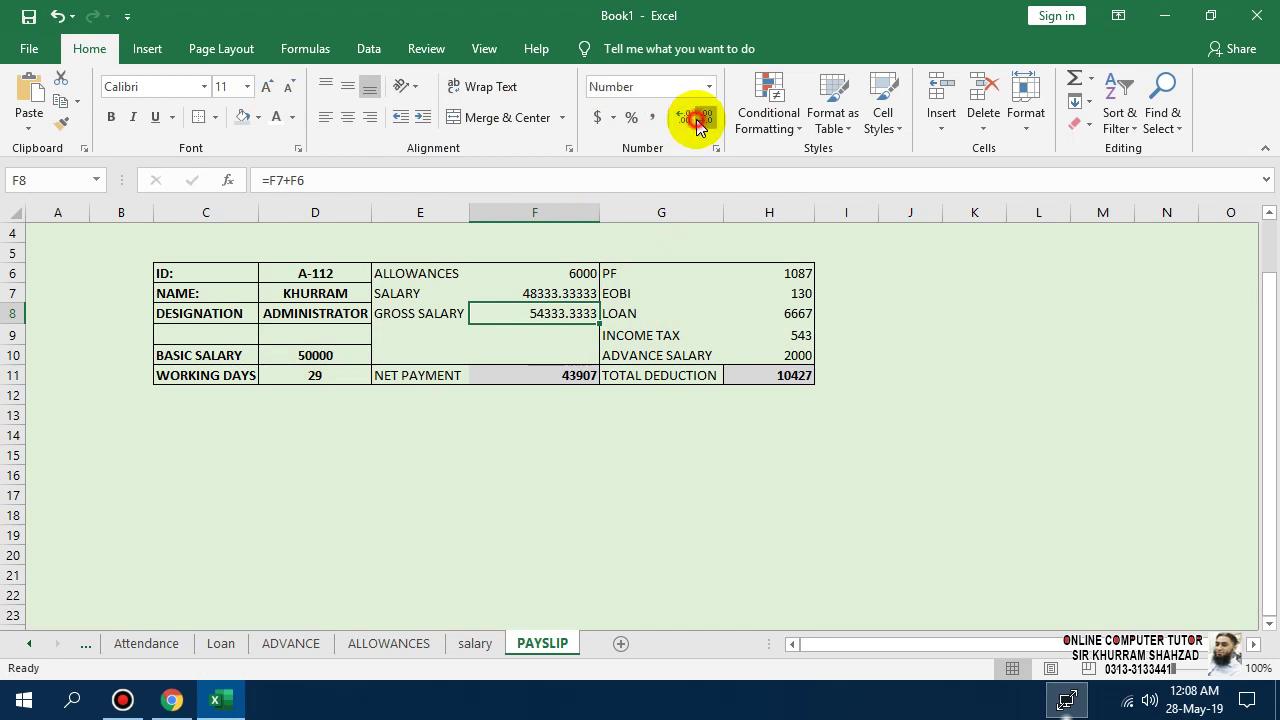
- Check the payslip's gross salary and net payment against the row for ID A-112 on the salary sheet
{"action": "left_click", "coordinate": [468, 647]}
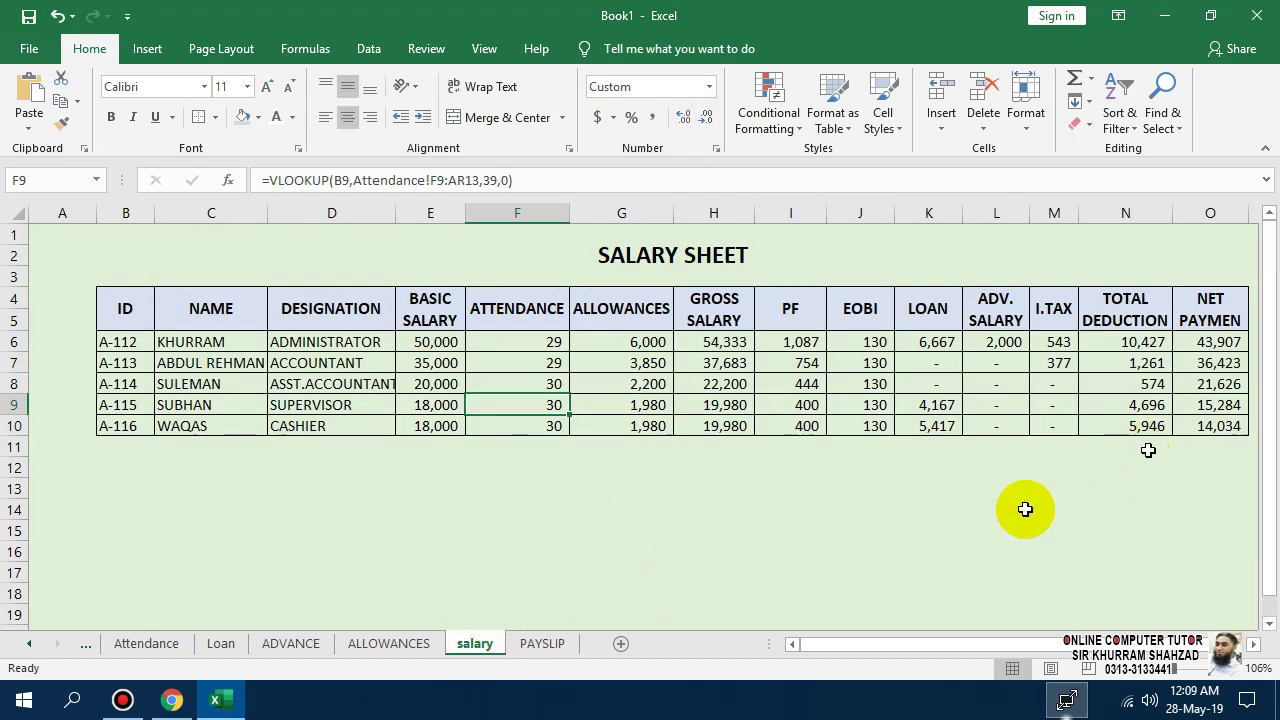
{"action": "left_click", "coordinate": [540, 645]}
{"action": "left_click", "coordinate": [577, 374]}
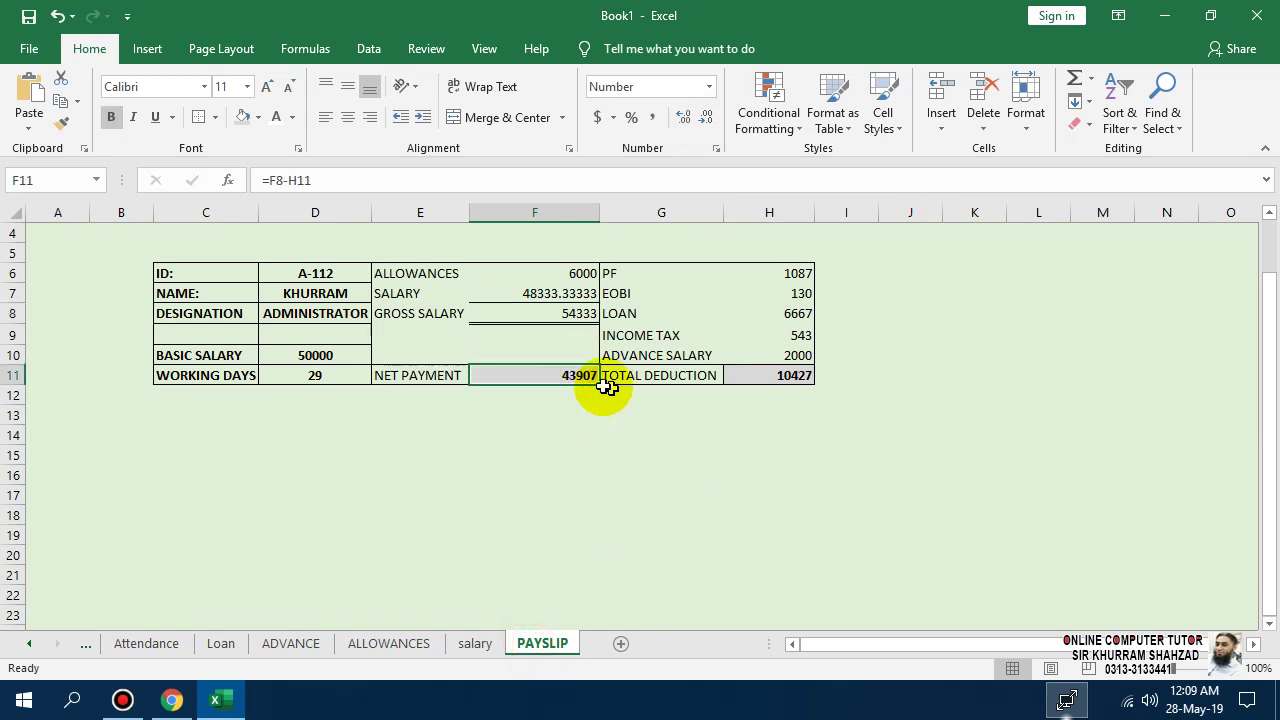
- Increase the height of row 8, the DESIGNATION row of the payslip table
{"action": "left_click_drag", "start_coordinate": [800, 271], "coordinate": [790, 355]}
{"action": "left_click_drag", "start_coordinate": [668, 374], "coordinate": [214, 380]}
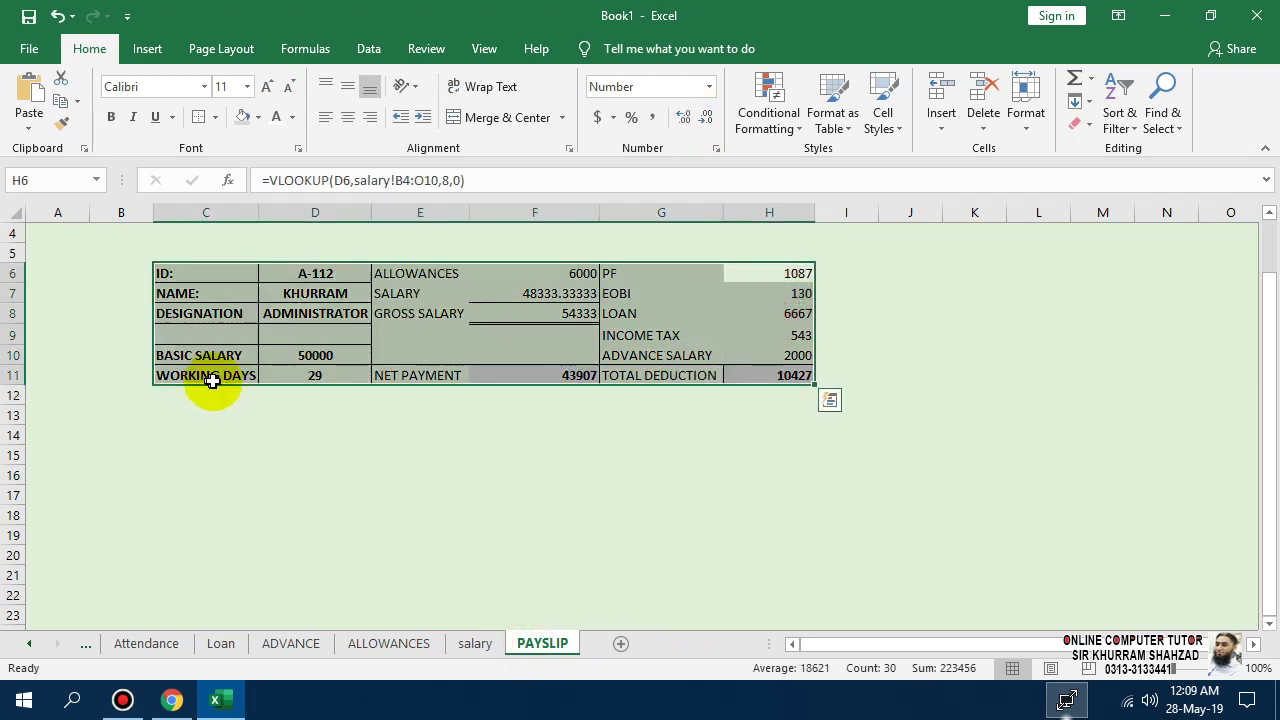
{"action": "left_click_drag", "start_coordinate": [17, 322], "coordinate": [15, 334]}
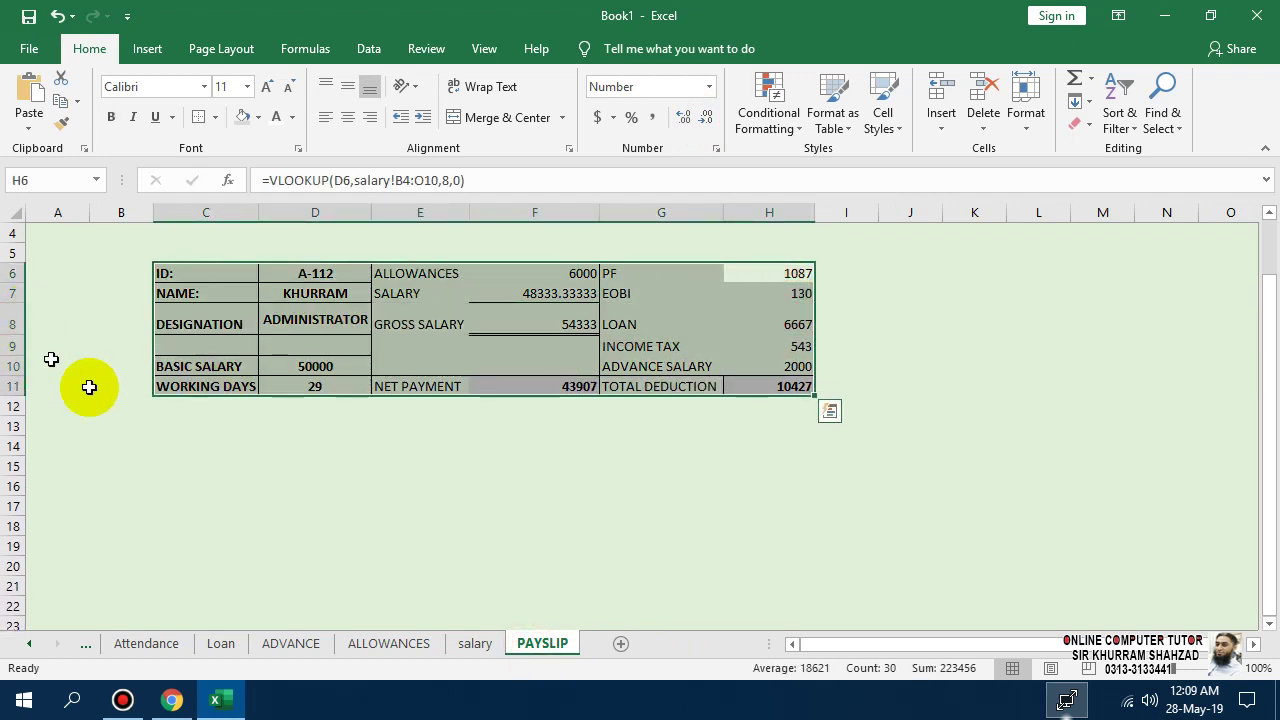
{"action": "left_click", "coordinate": [278, 468]}
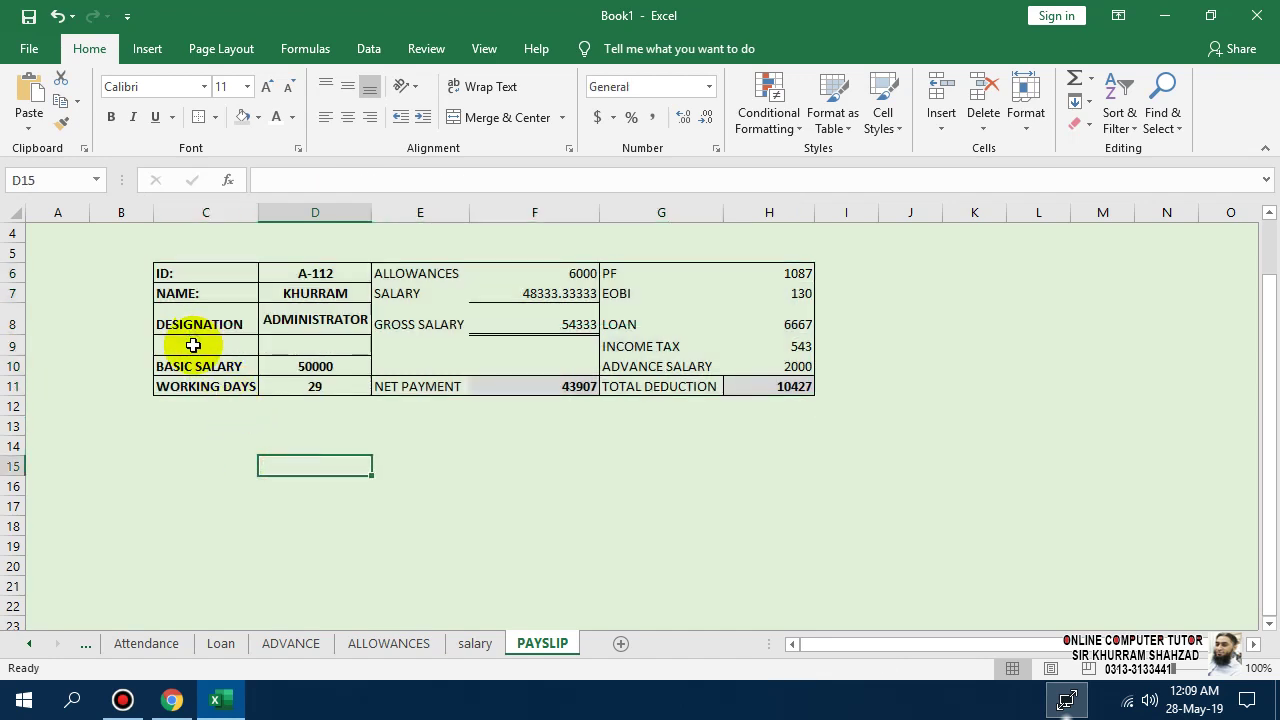
- Copy the BASIC SALARY label and amount from C10:D10 into the empty cells C9:D9
{"action": "left_click_drag", "start_coordinate": [220, 365], "coordinate": [294, 363]}
{"action": "key", "text": "ctrl+c"}
{"action": "left_click", "coordinate": [202, 347]}
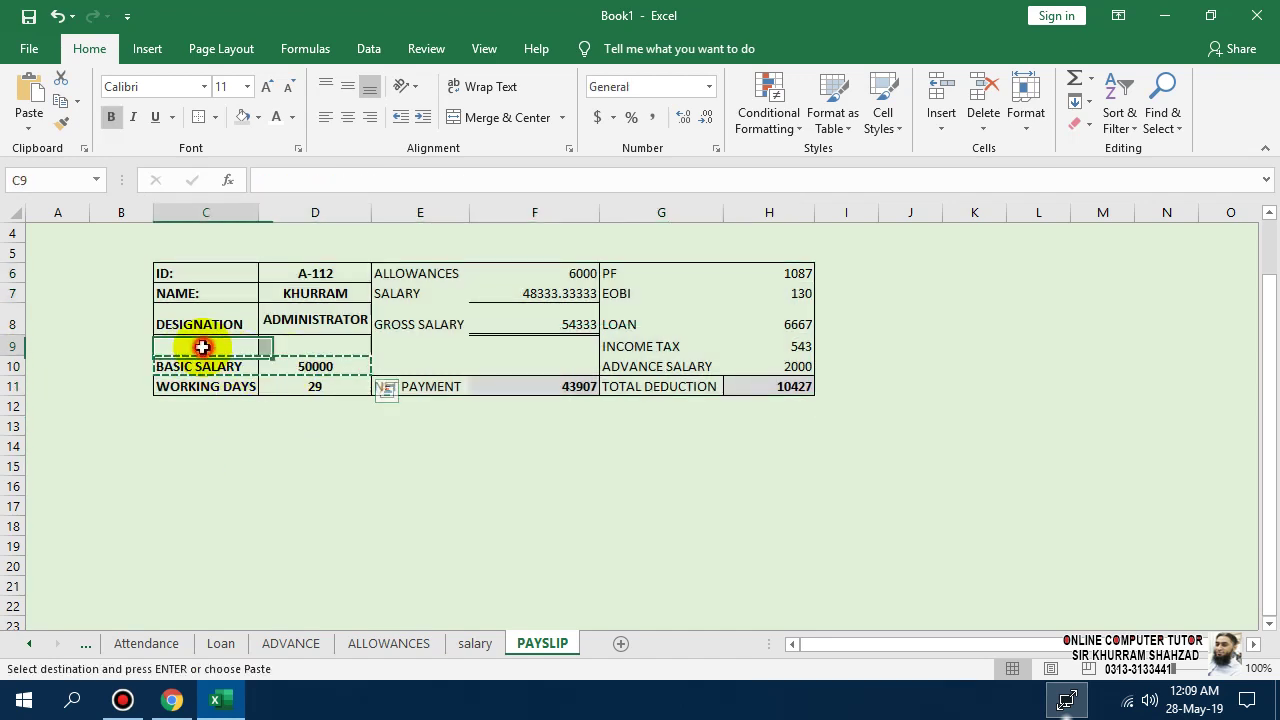
{"action": "key", "text": "ctrl+v"}
{"action": "left_click", "coordinate": [337, 480]}
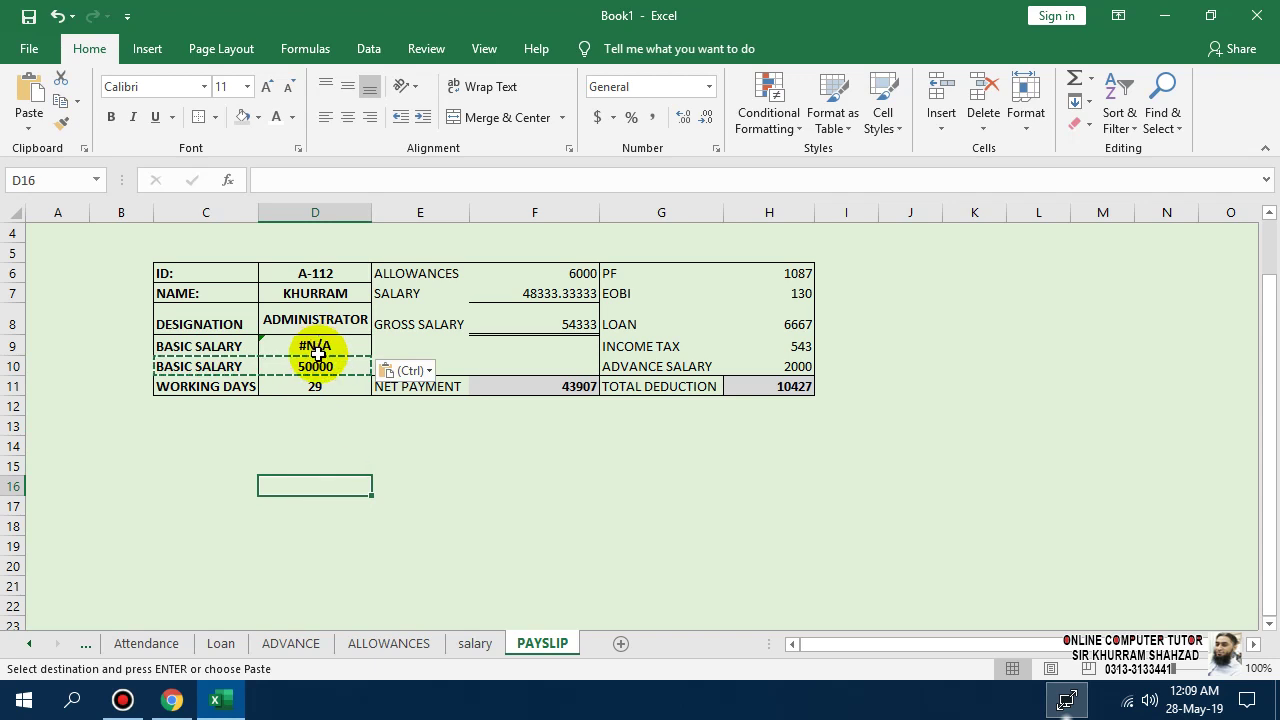
- Replace the basic salary formula in D9 with the one from D10, =VLOOKUP(D6,'EMPLOYEE DATA'!B3:I7,5,0)
{"action": "double_click", "coordinate": [315, 363]}
{"action": "left_click_drag", "start_coordinate": [427, 366], "coordinate": [158, 366]}
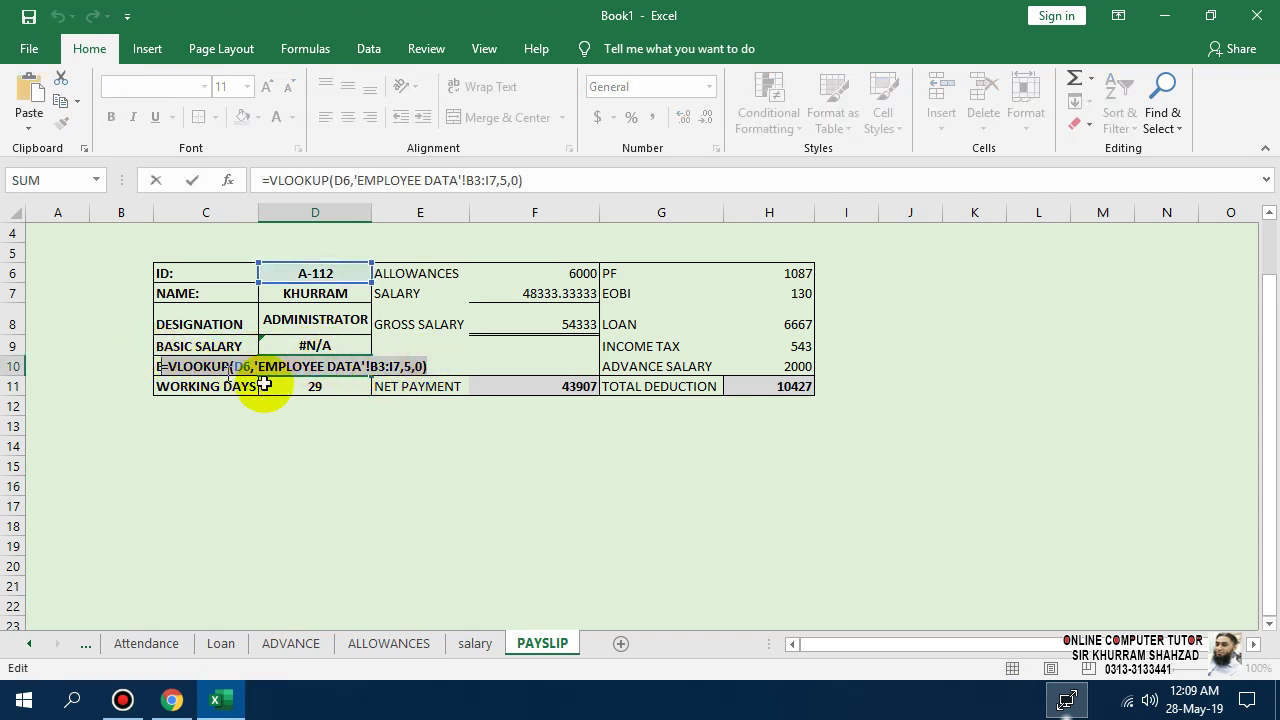
{"action": "key", "text": "Return"}
{"action": "double_click", "coordinate": [315, 346]}
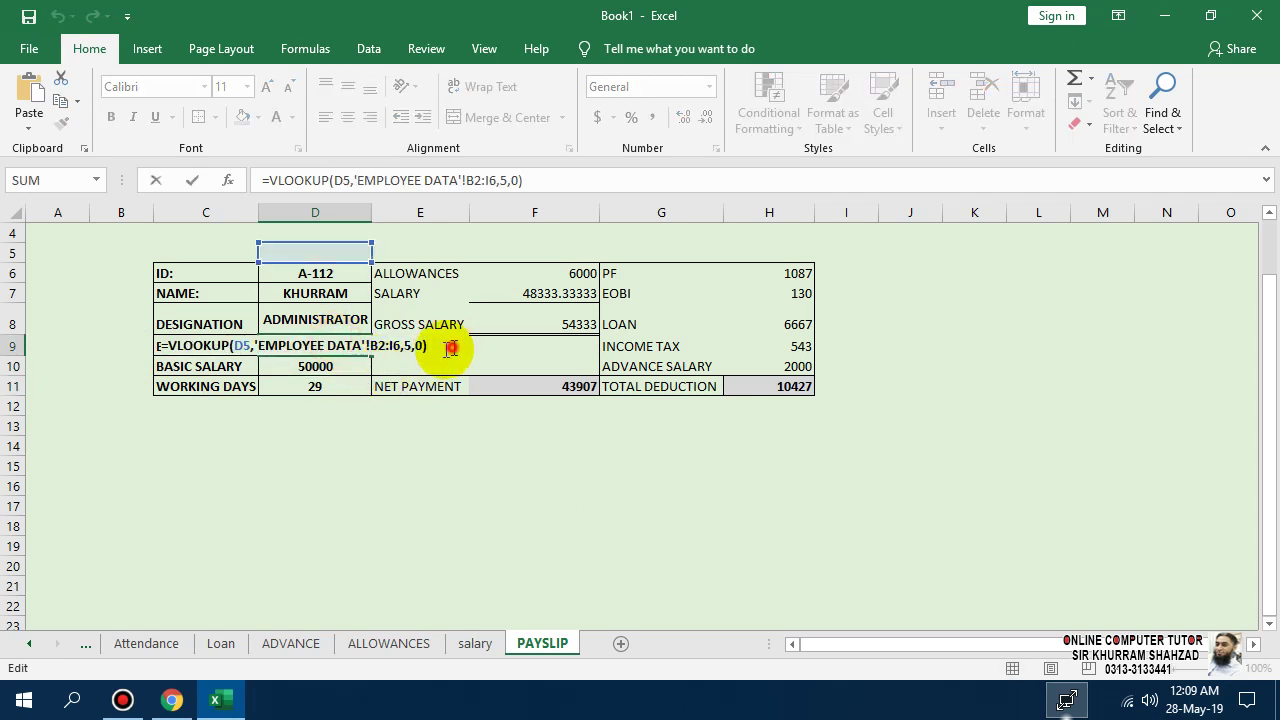
{"action": "left_click_drag", "start_coordinate": [451, 346], "coordinate": [277, 371]}
{"action": "key", "text": "Return"}
- Merge and center the duplicate BASIC SALARY cells C10:D10 and clear their contents
{"action": "left_click", "coordinate": [463, 118]}
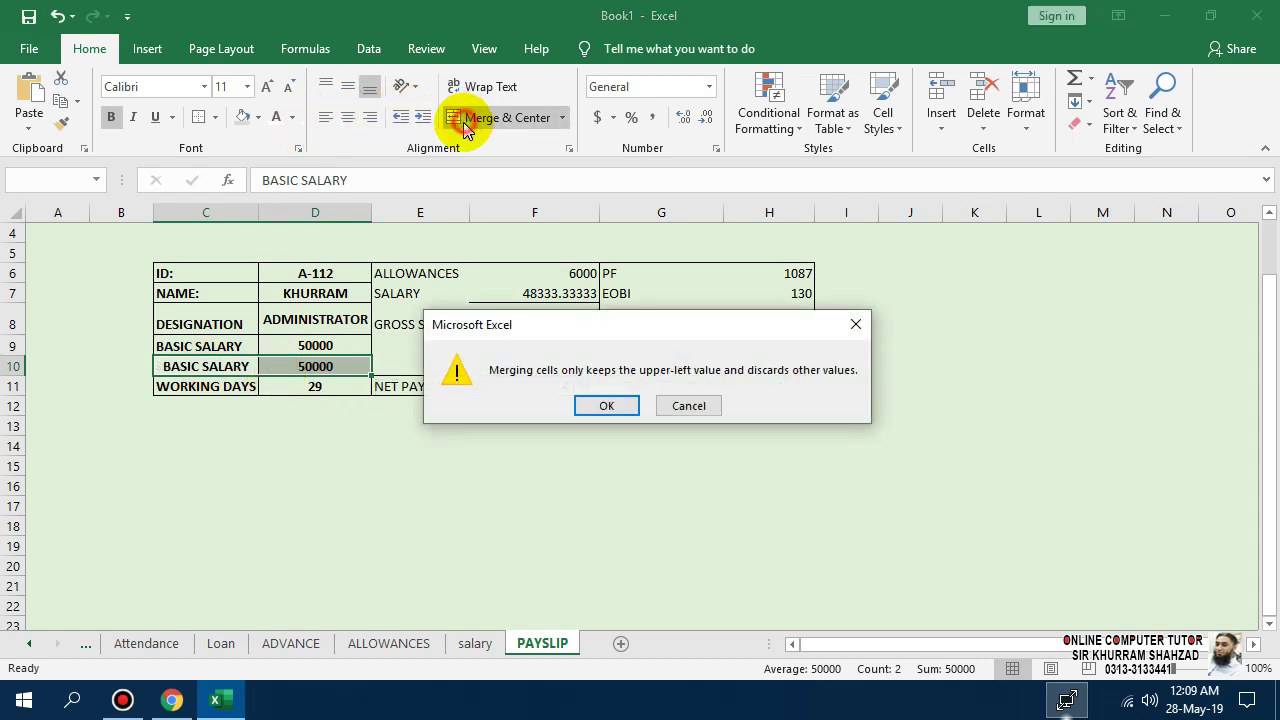
{"action": "left_click", "coordinate": [606, 404]}
{"action": "key", "text": "Delete"}
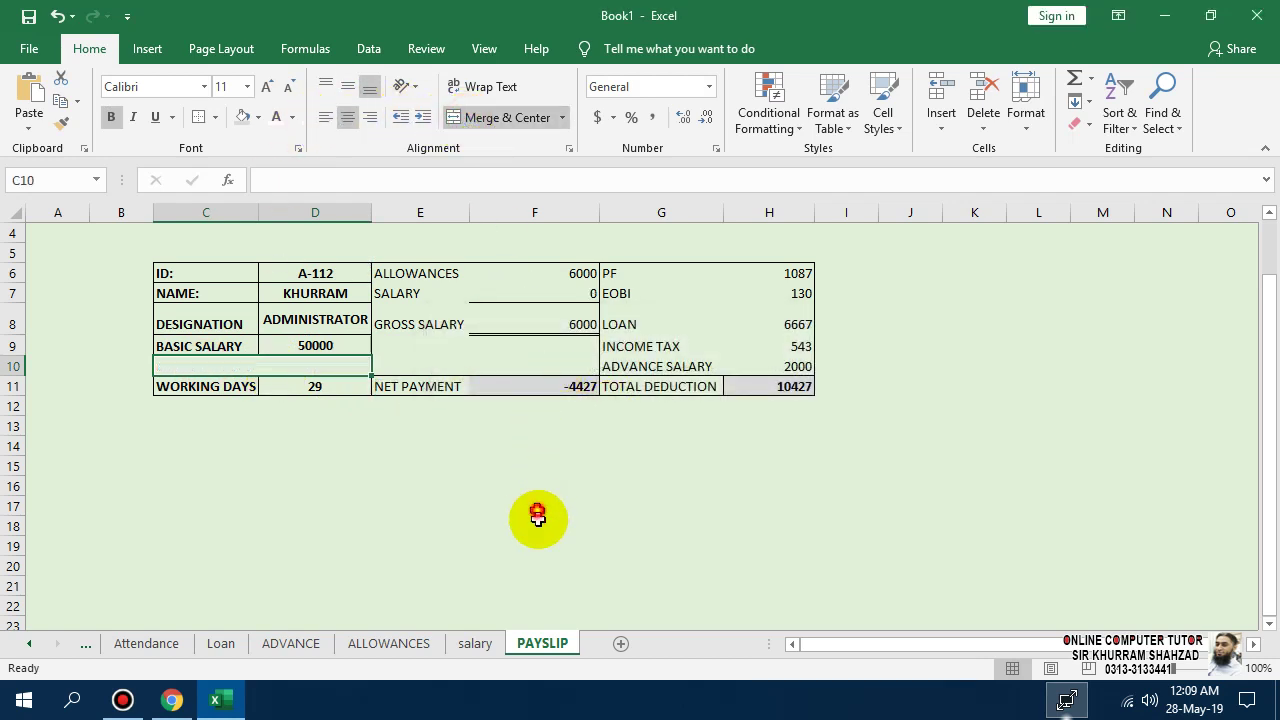
{"action": "left_click", "coordinate": [537, 507]}
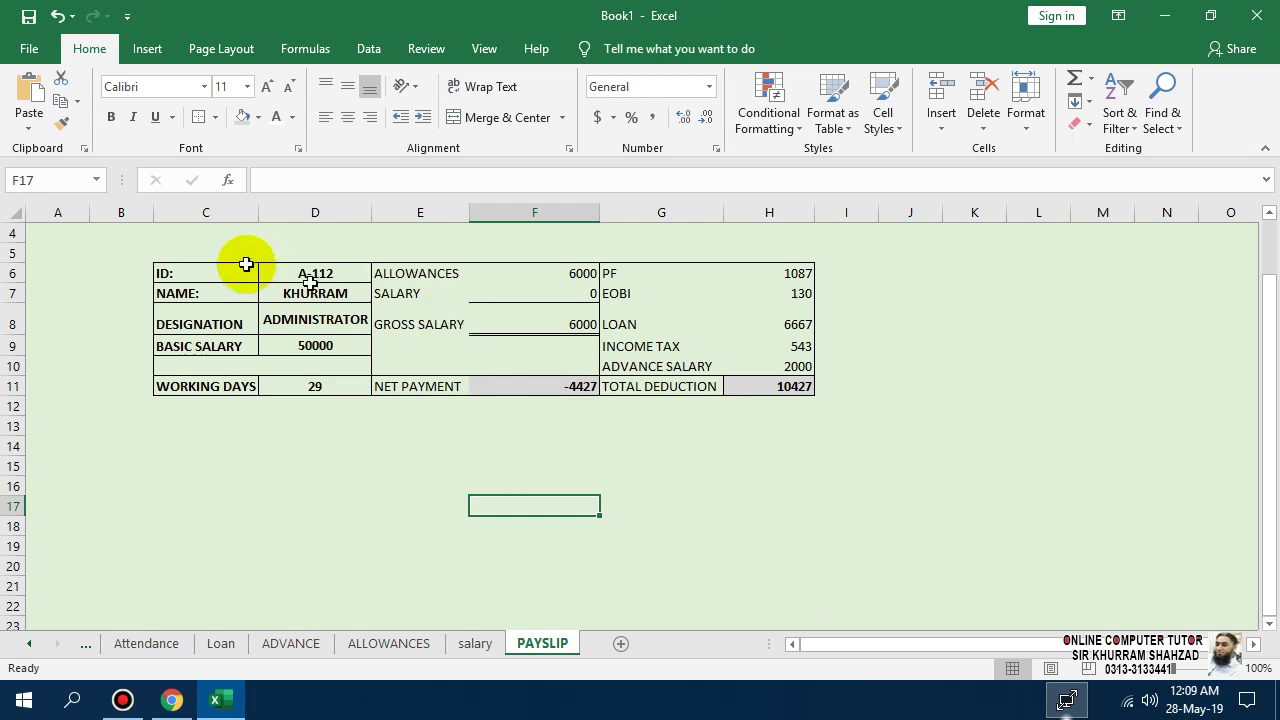
- Merge and center C5:D5 above the employee details and enter the heading EMPLOYEE INFORMATION
{"action": "scroll", "coordinate": [289, 309], "scroll_direction": "up", "scroll_amount": 1}
{"action": "left_click_drag", "start_coordinate": [160, 313], "coordinate": [334, 311]}
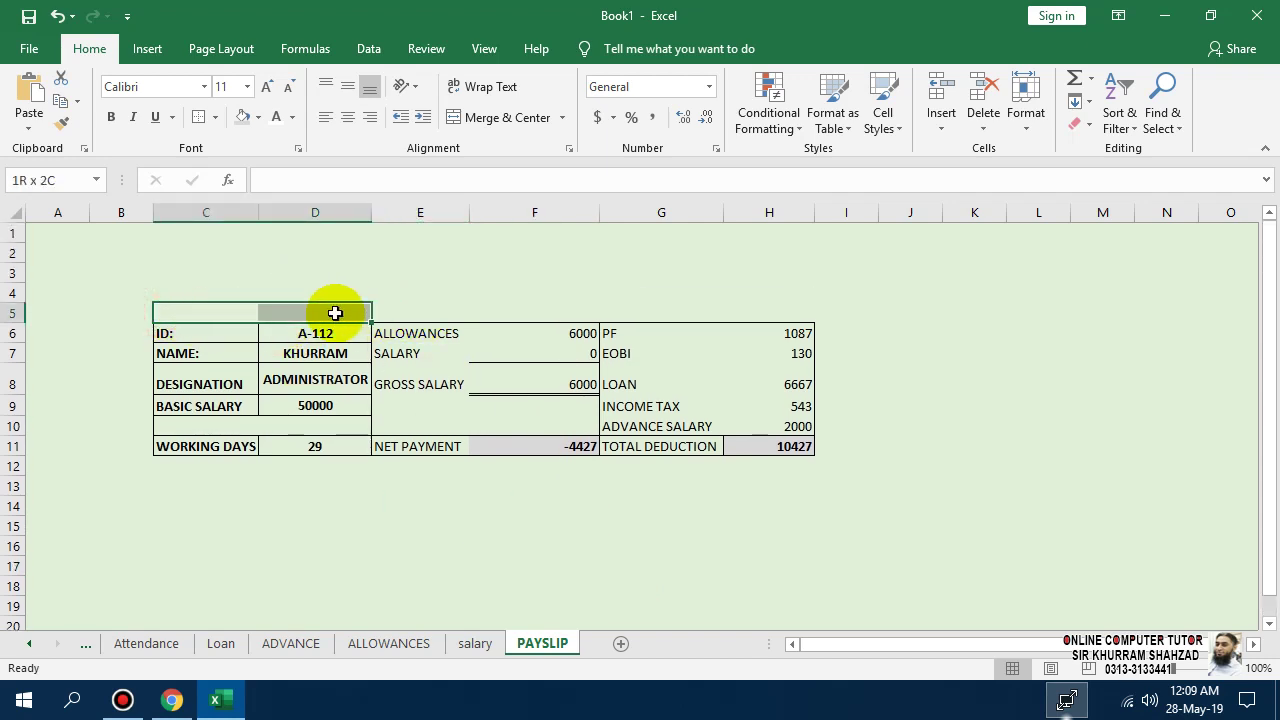
{"action": "left_click", "coordinate": [480, 118]}
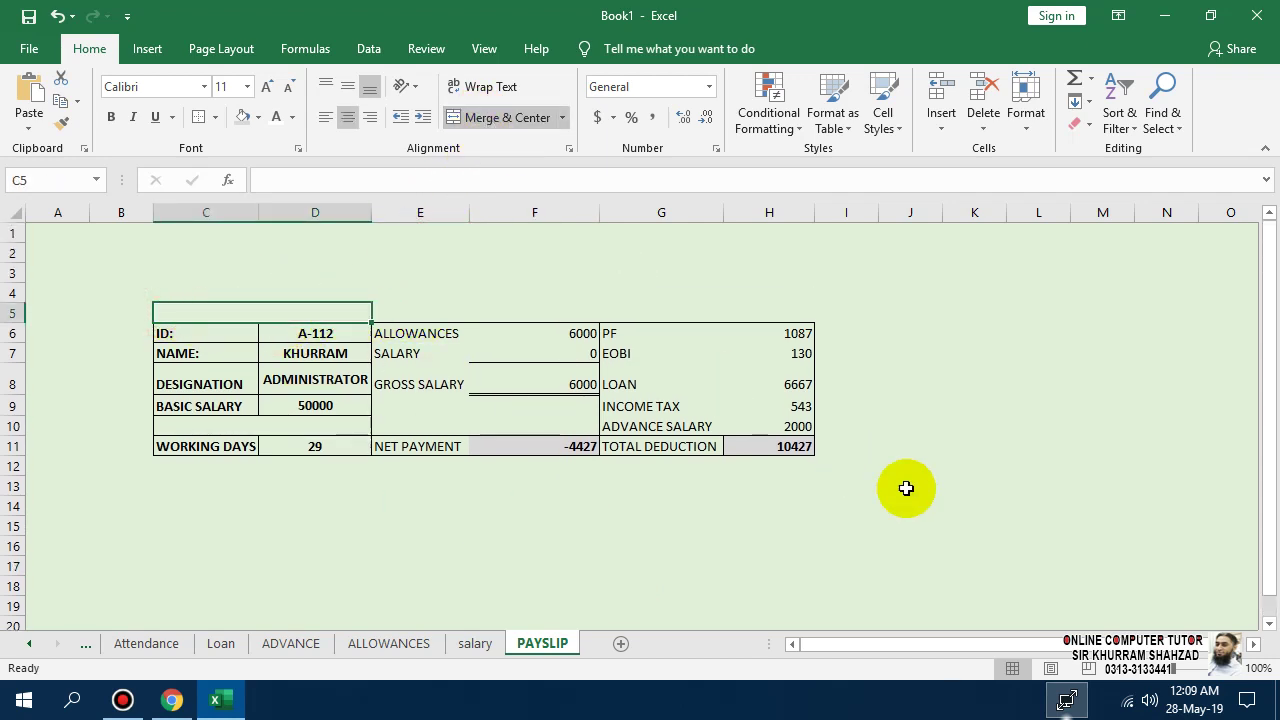
{"action": "type", "text": "ee information"}
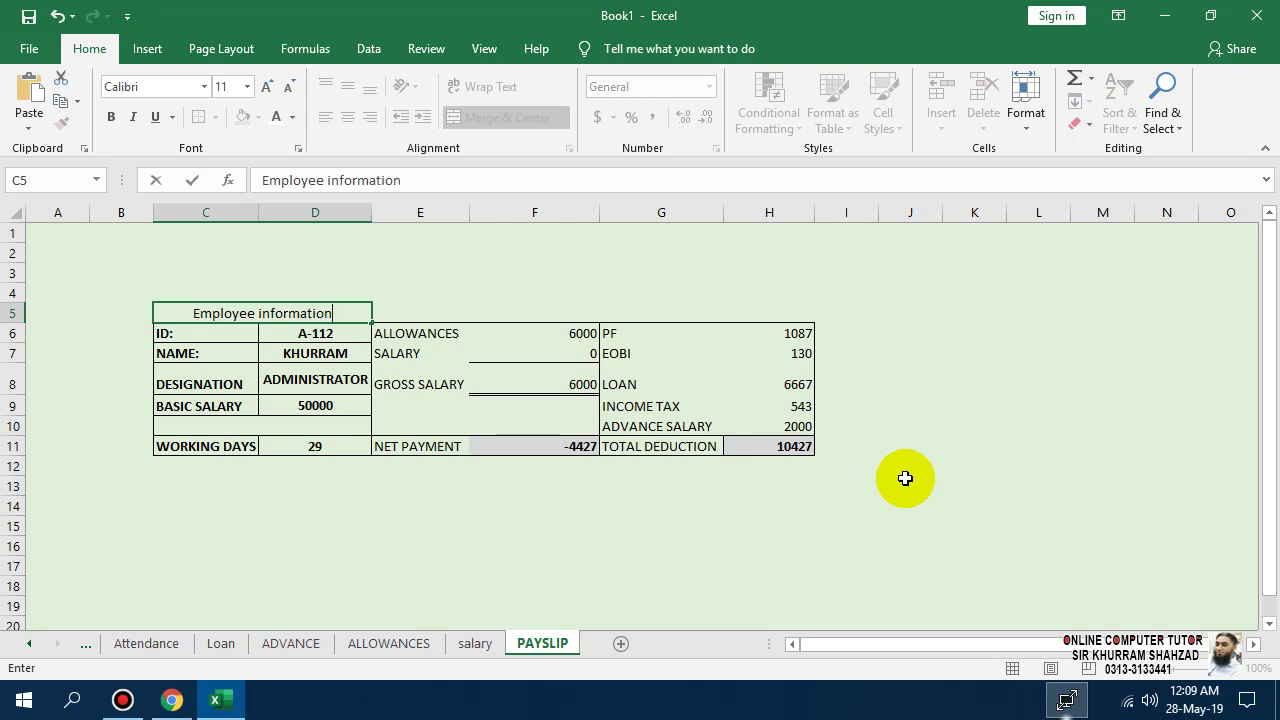
{"action": "key", "text": "ctrl+Return"}
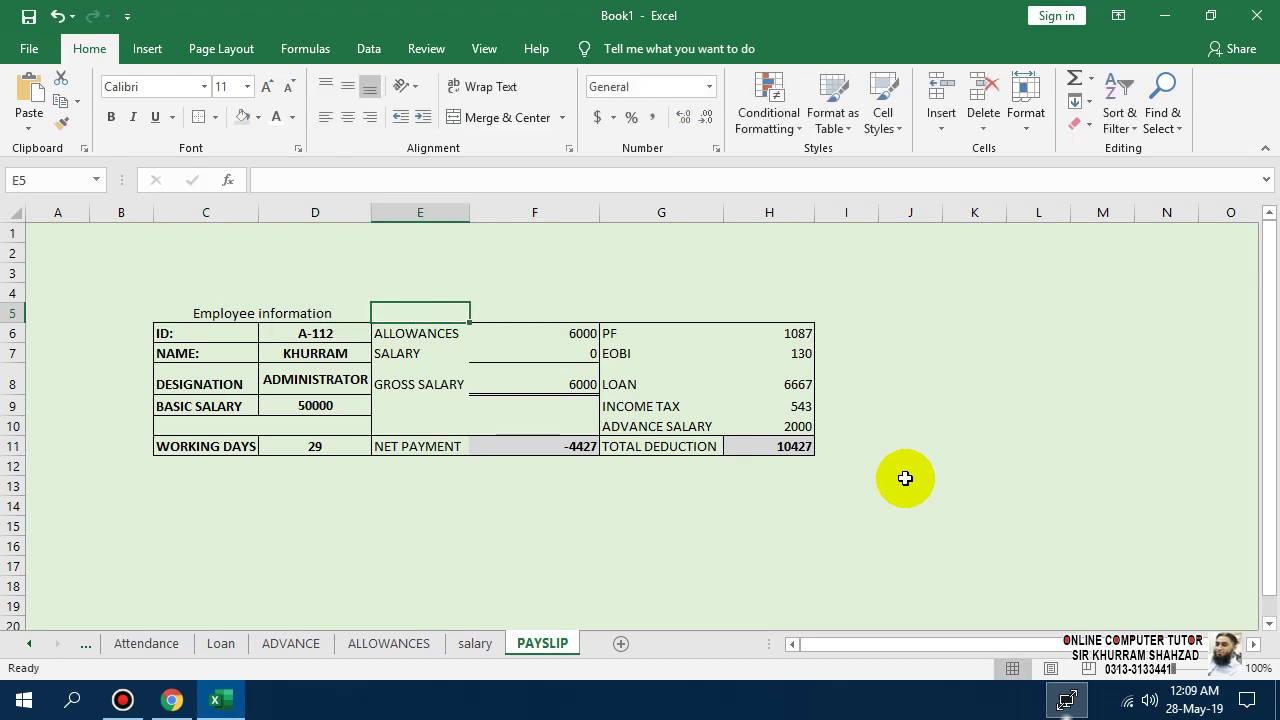
{"action": "type", "text": "EMPLOYEE INFORMATION"}
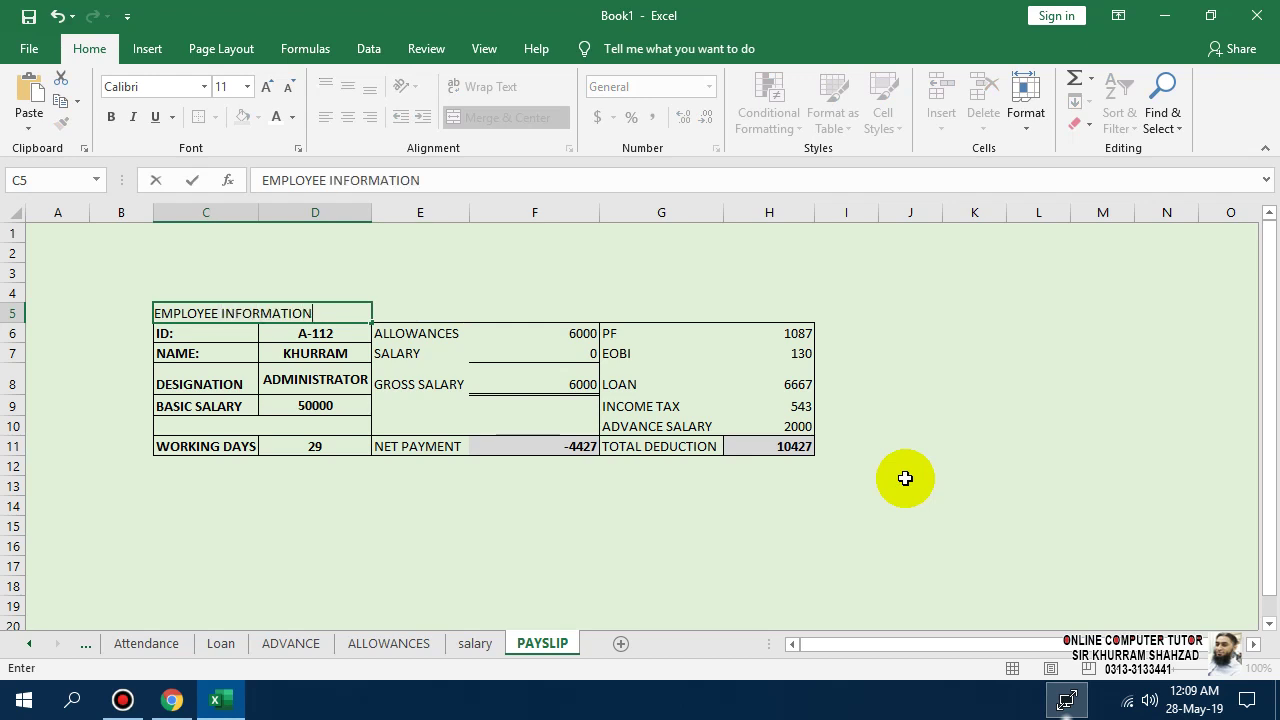
{"action": "key", "text": "Tab"}
- Merge and center E5:F5 above the earnings and enter the heading SALARY DETAILS
{"action": "key", "text": "shift+Right"}
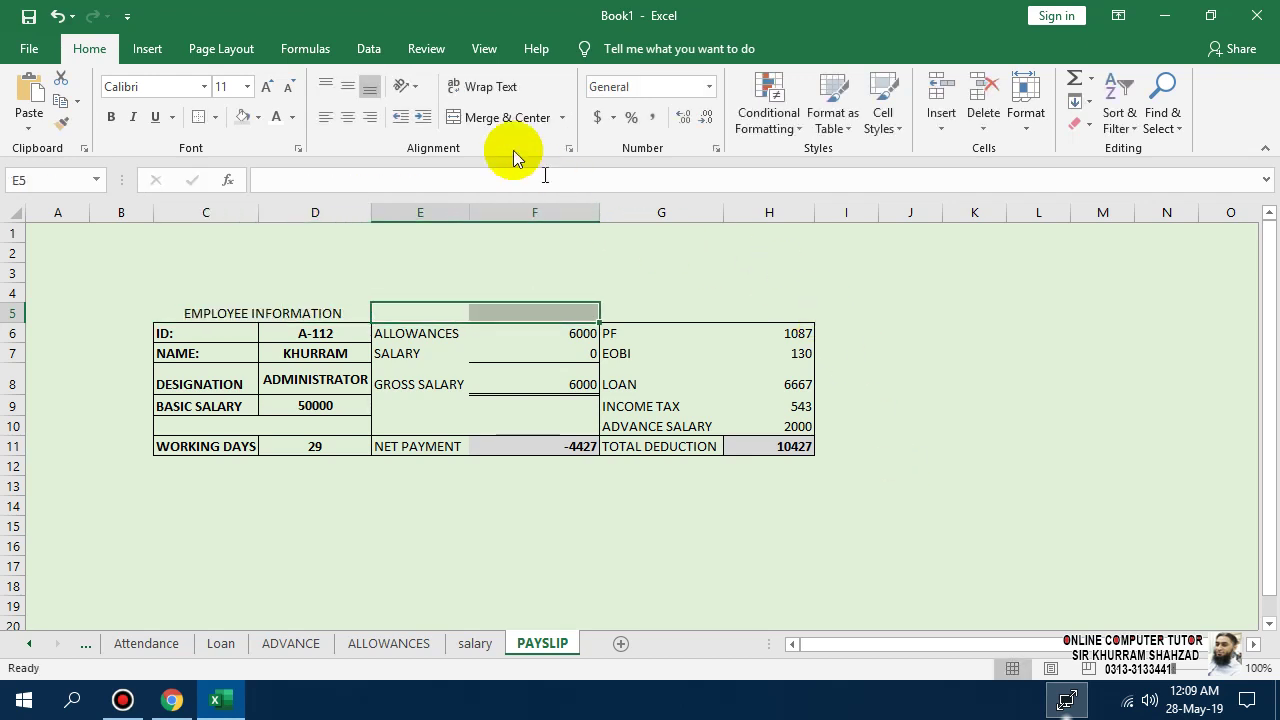
{"action": "left_click", "coordinate": [495, 117]}
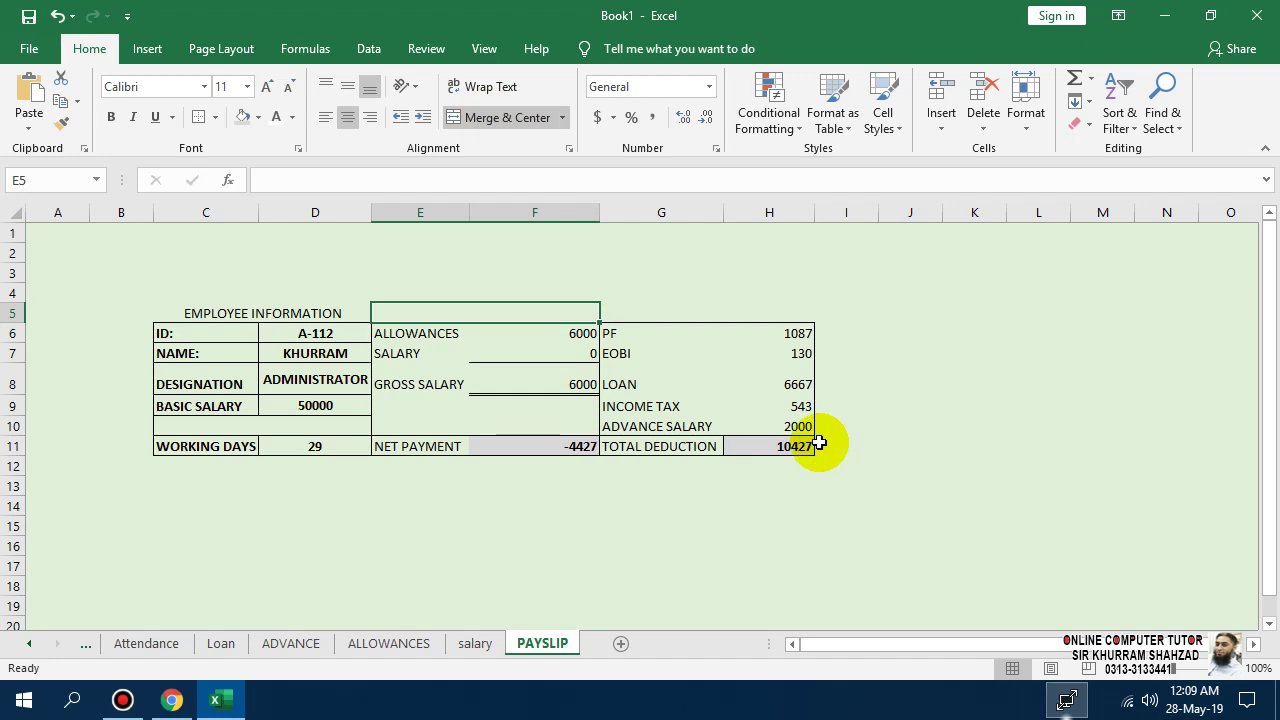
{"action": "type", "text": "SALARY DETAILS"}
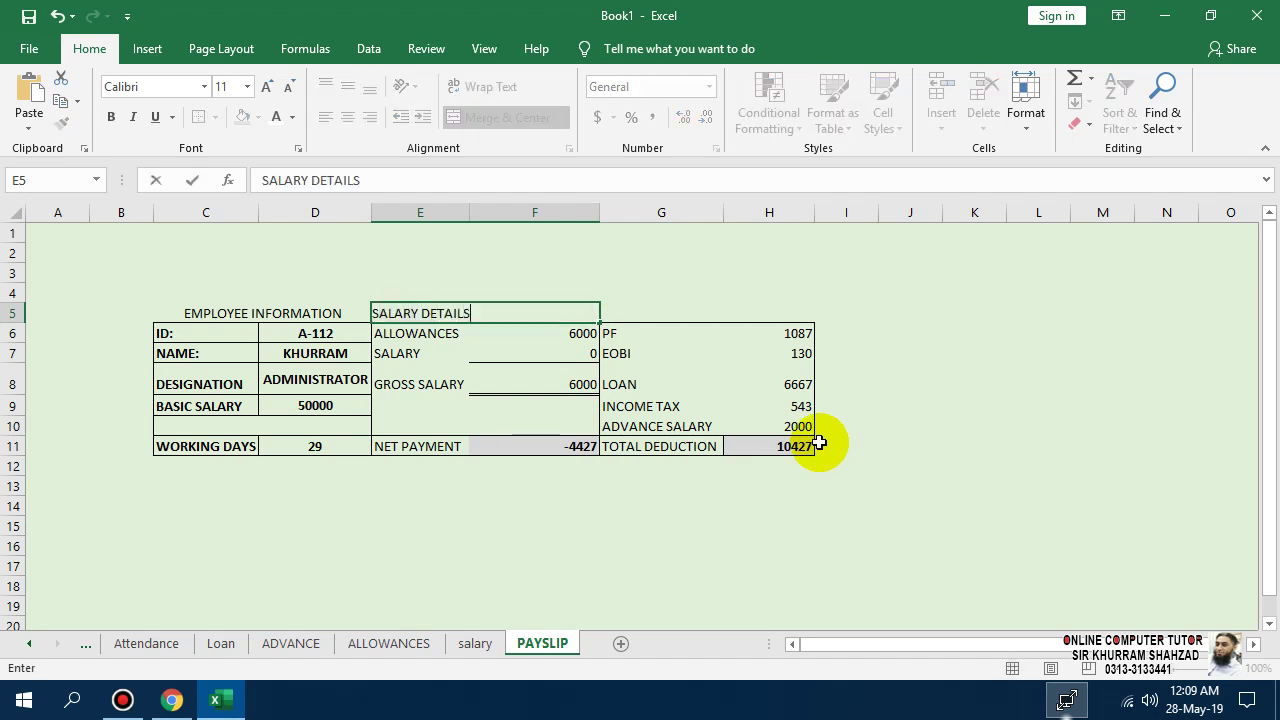
{"action": "key", "text": "Return"}
{"action": "key", "text": "Up"}
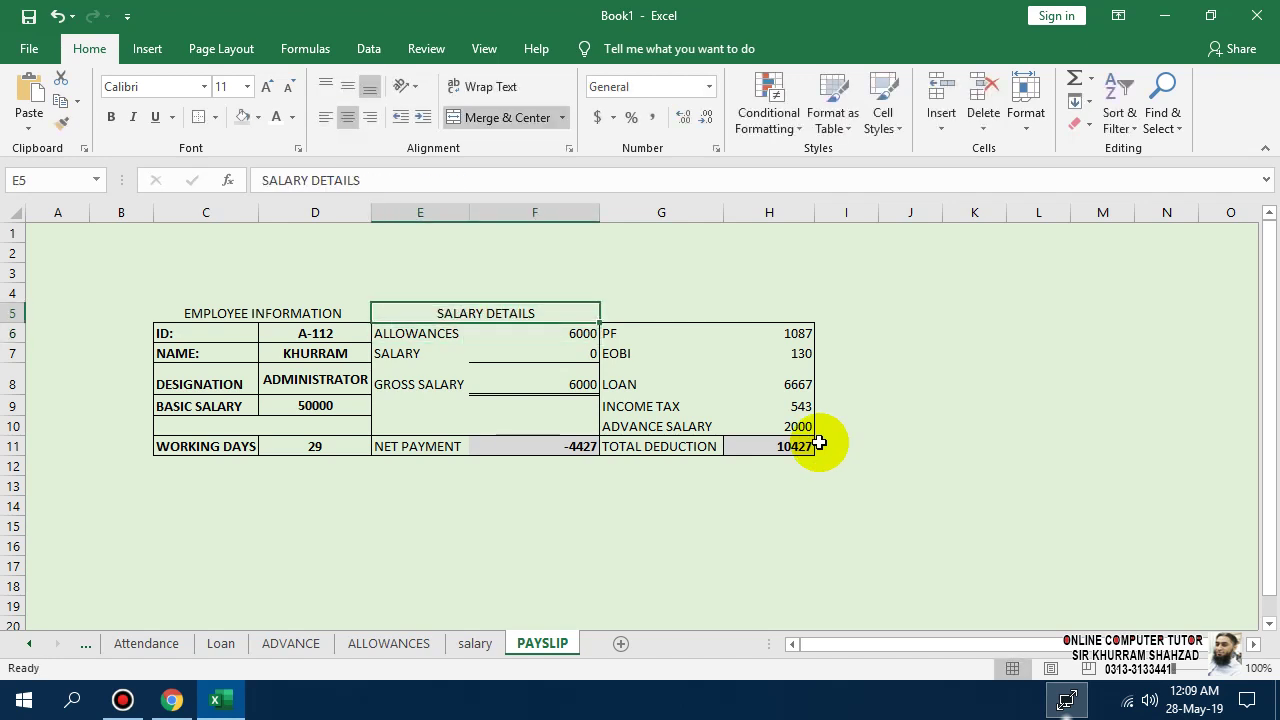
- Merge and center G5:H5 above the deductions and enter the heading DEDUCTION
{"action": "key", "text": "Right"}
{"action": "left_click_drag", "start_coordinate": [726, 311], "coordinate": [766, 311]}
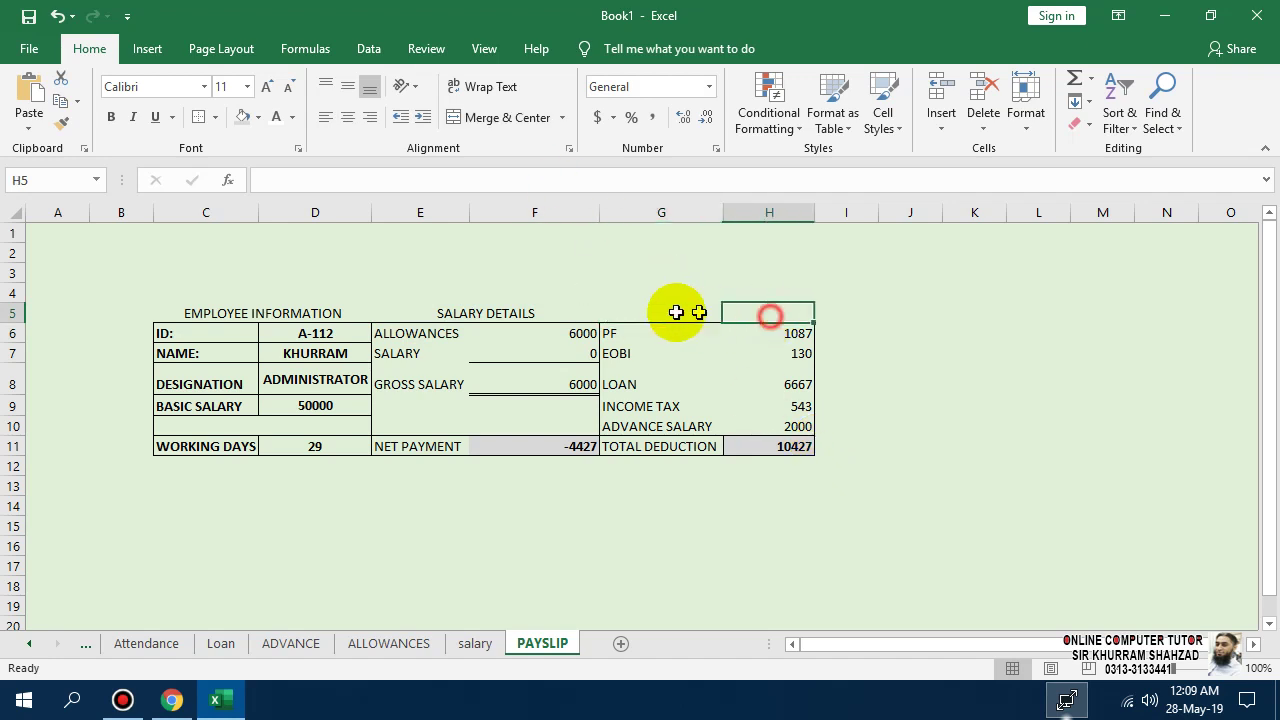
{"action": "left_click", "coordinate": [507, 117]}
{"action": "type", "text": "DED"}
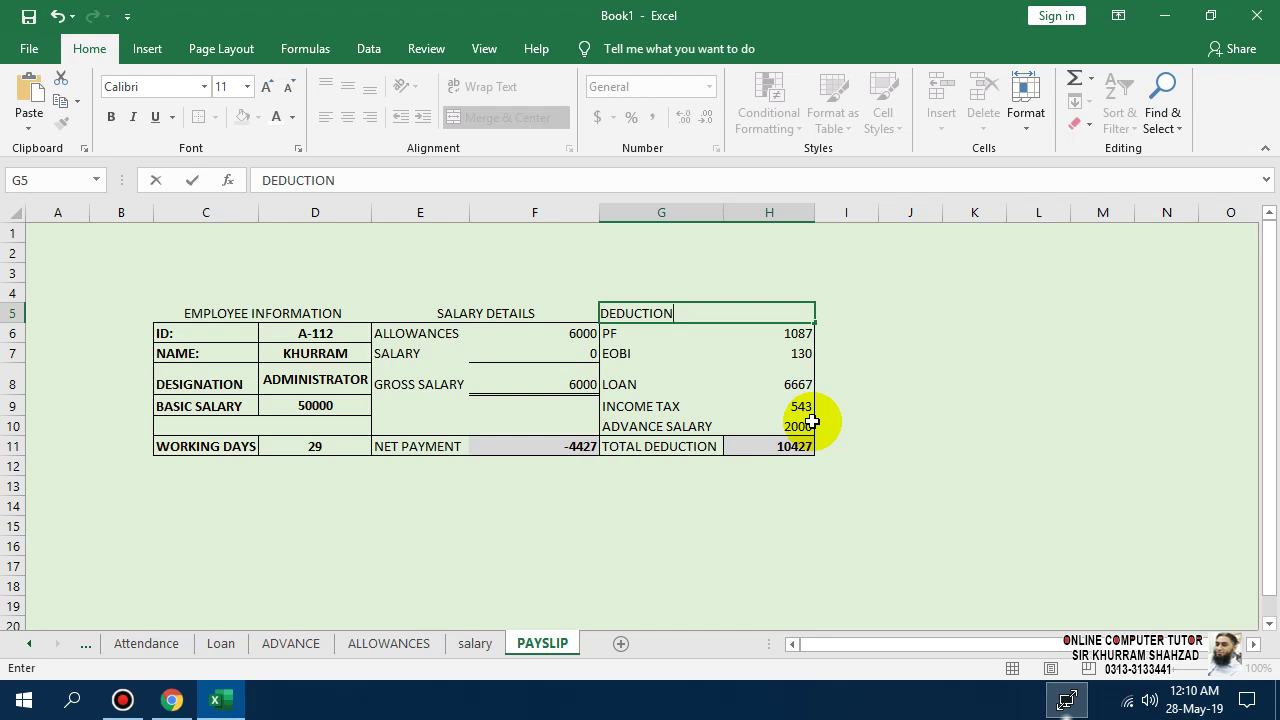
{"action": "type", "text": "UCTION"}
{"action": "key", "text": "Return"}
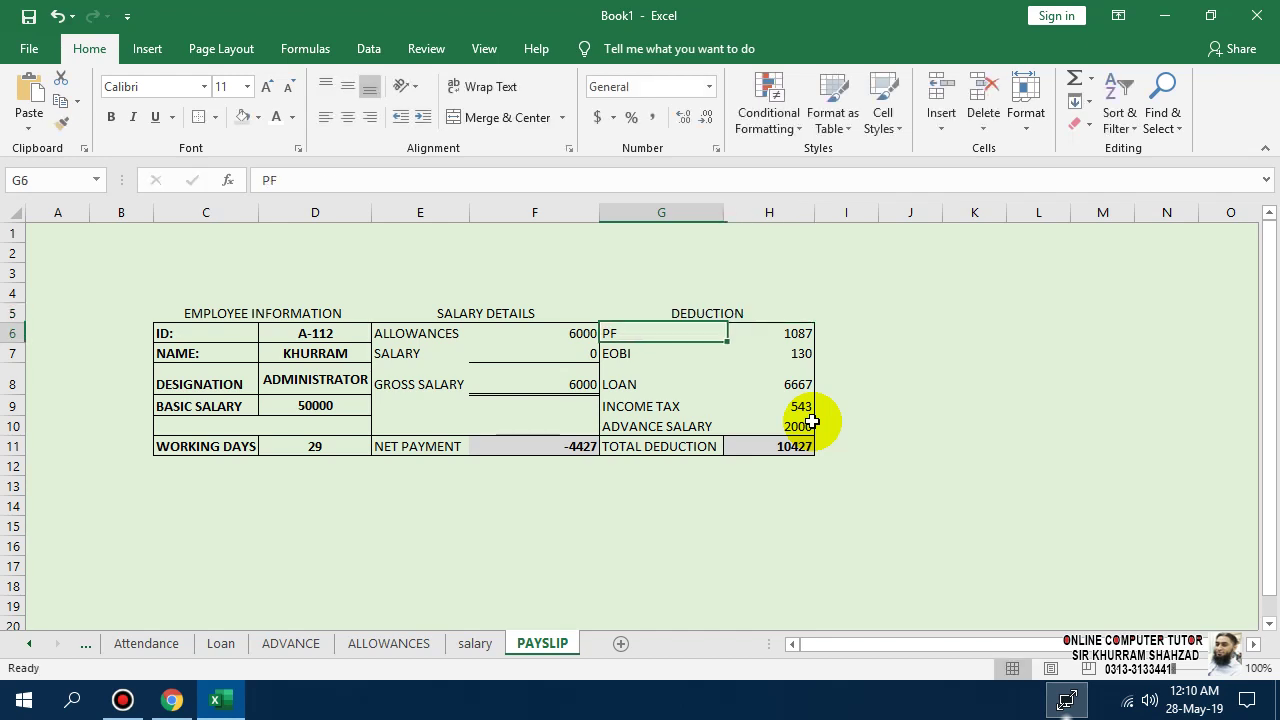
- Apply All Borders to the three section headings in C5:H5
{"action": "left_click", "coordinate": [219, 309]}
{"action": "left_click_drag", "start_coordinate": [635, 333], "coordinate": [749, 302]}
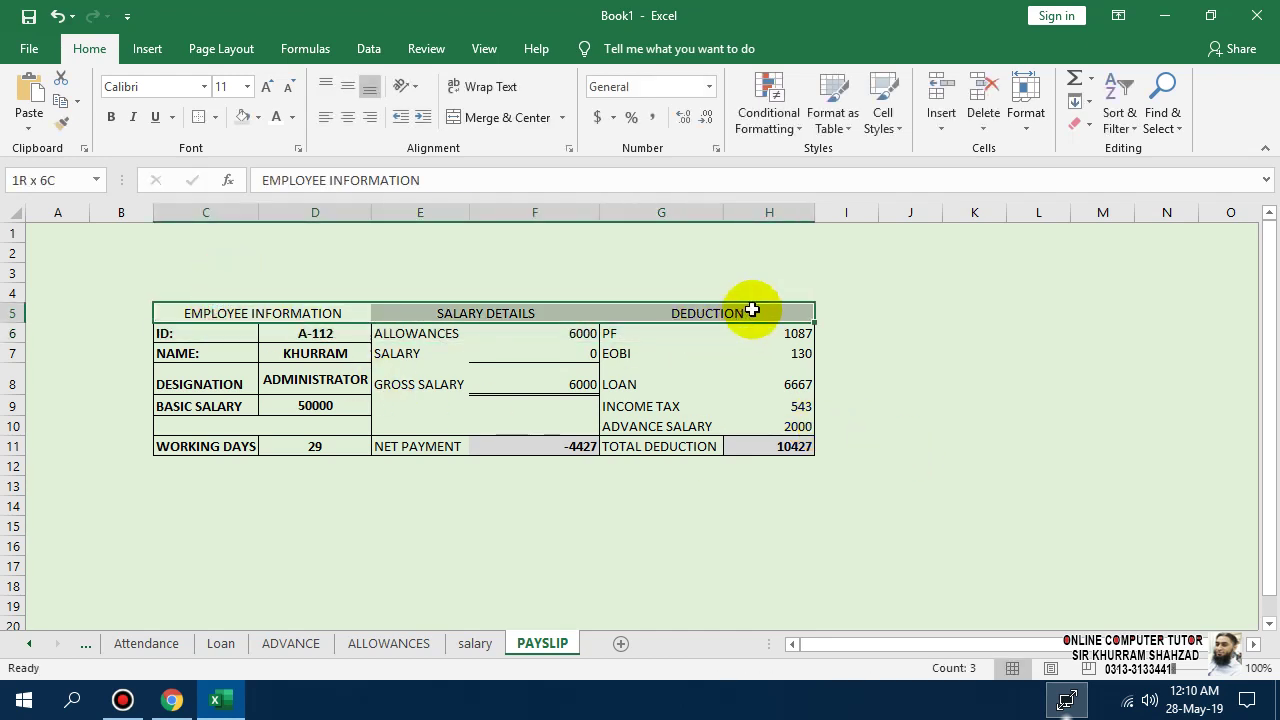
{"action": "left_click", "coordinate": [213, 117]}
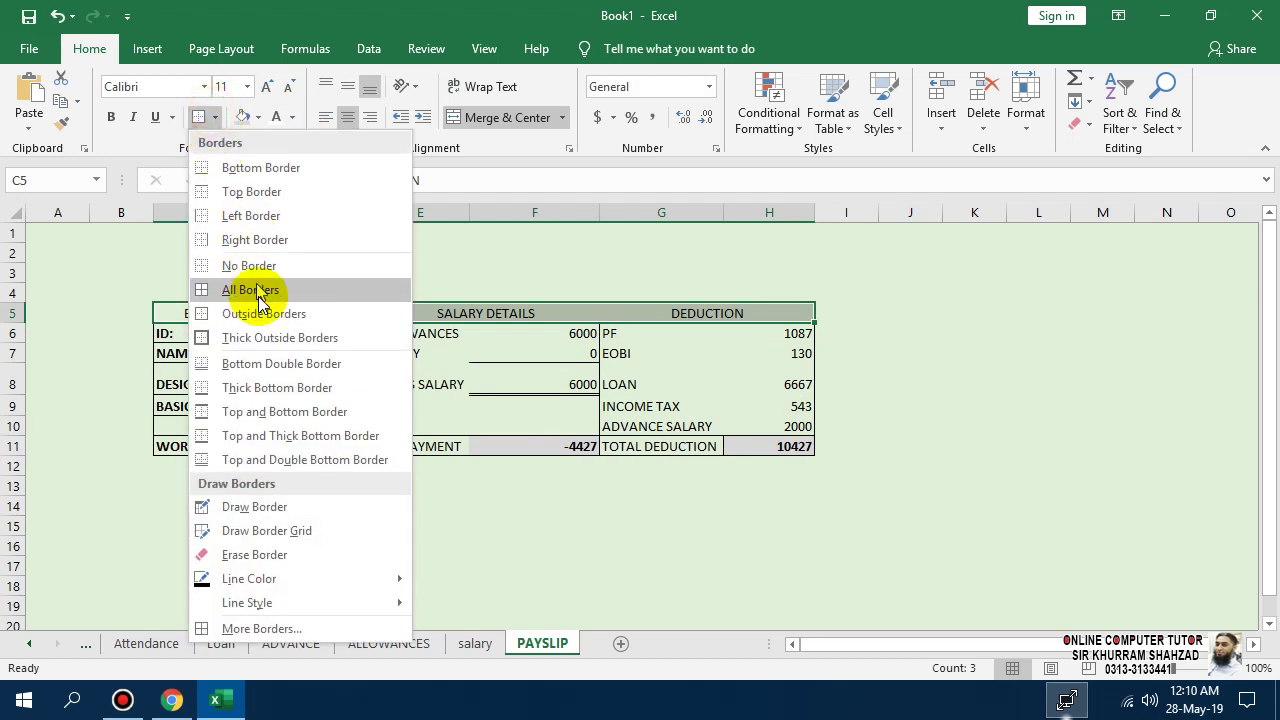
{"action": "left_click", "coordinate": [258, 289]}
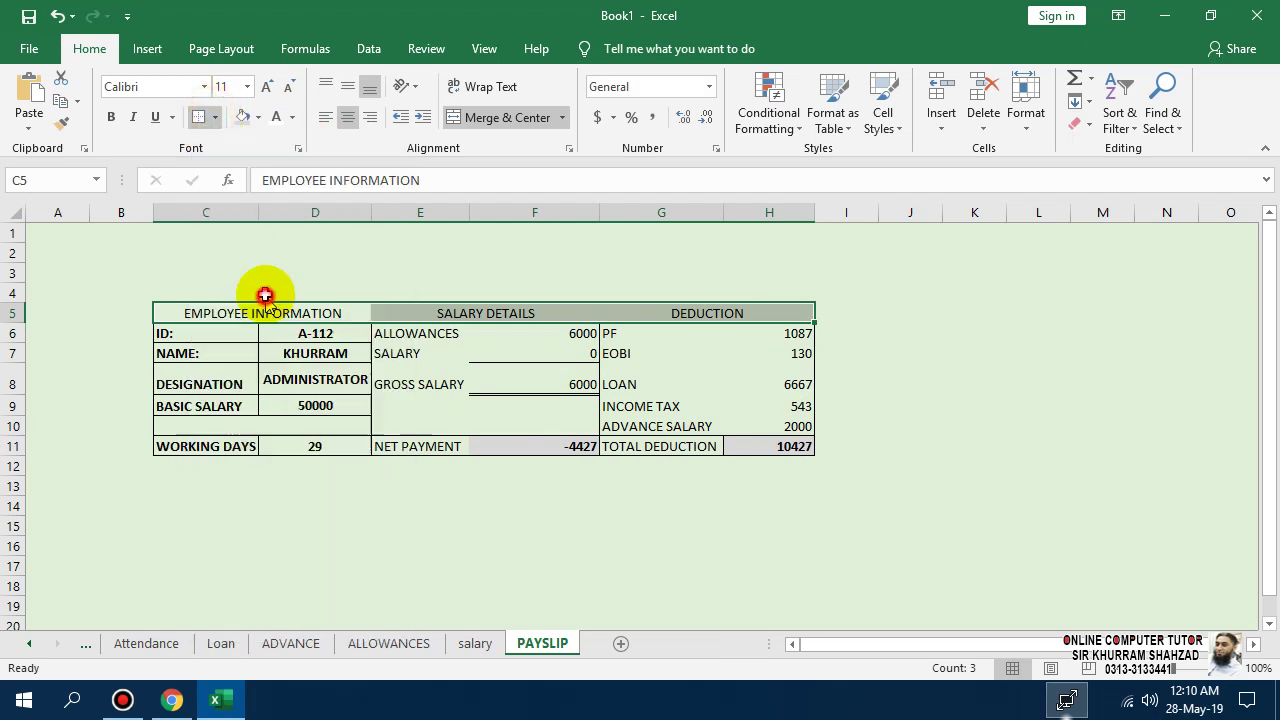
- Format the section headings in C5:H5 as 12-point bold text with the light gray fill
{"action": "left_click", "coordinate": [266, 86]}
{"action": "left_click", "coordinate": [266, 86]}
{"action": "left_click", "coordinate": [266, 86]}
{"action": "left_click", "coordinate": [288, 88]}
{"action": "left_click", "coordinate": [288, 88]}
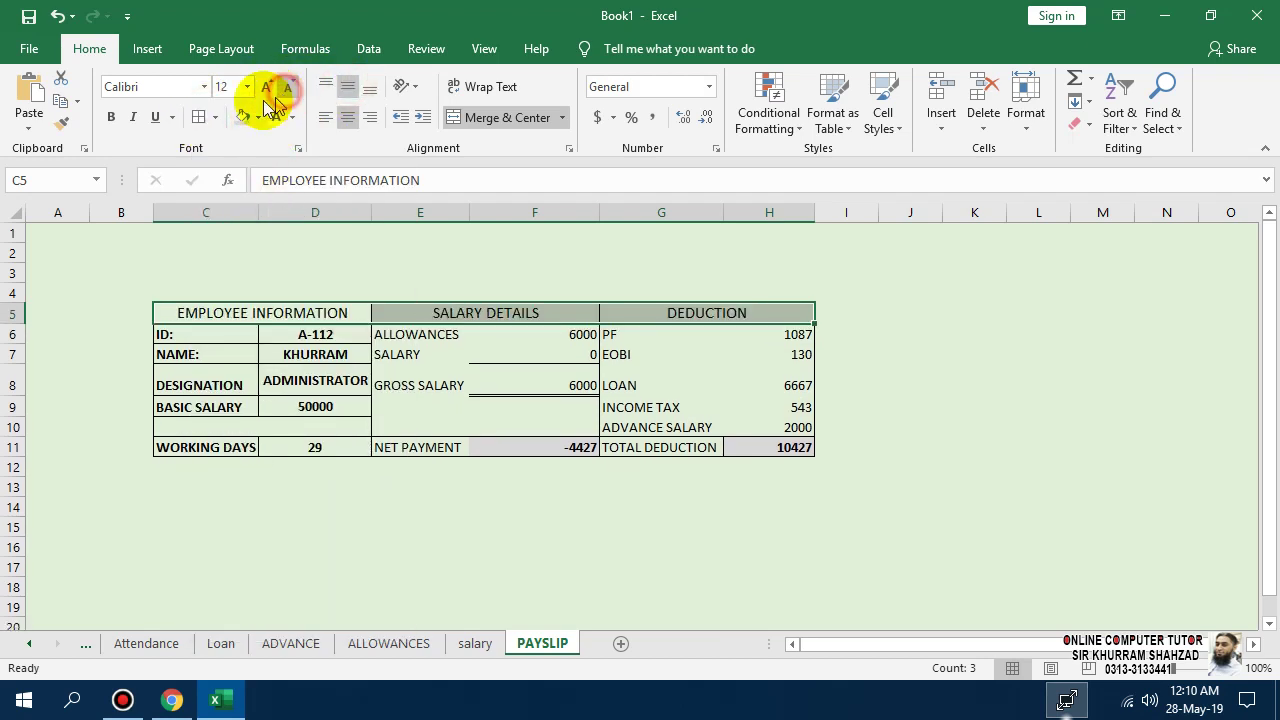
{"action": "left_click", "coordinate": [111, 117]}
{"action": "left_click", "coordinate": [245, 118]}
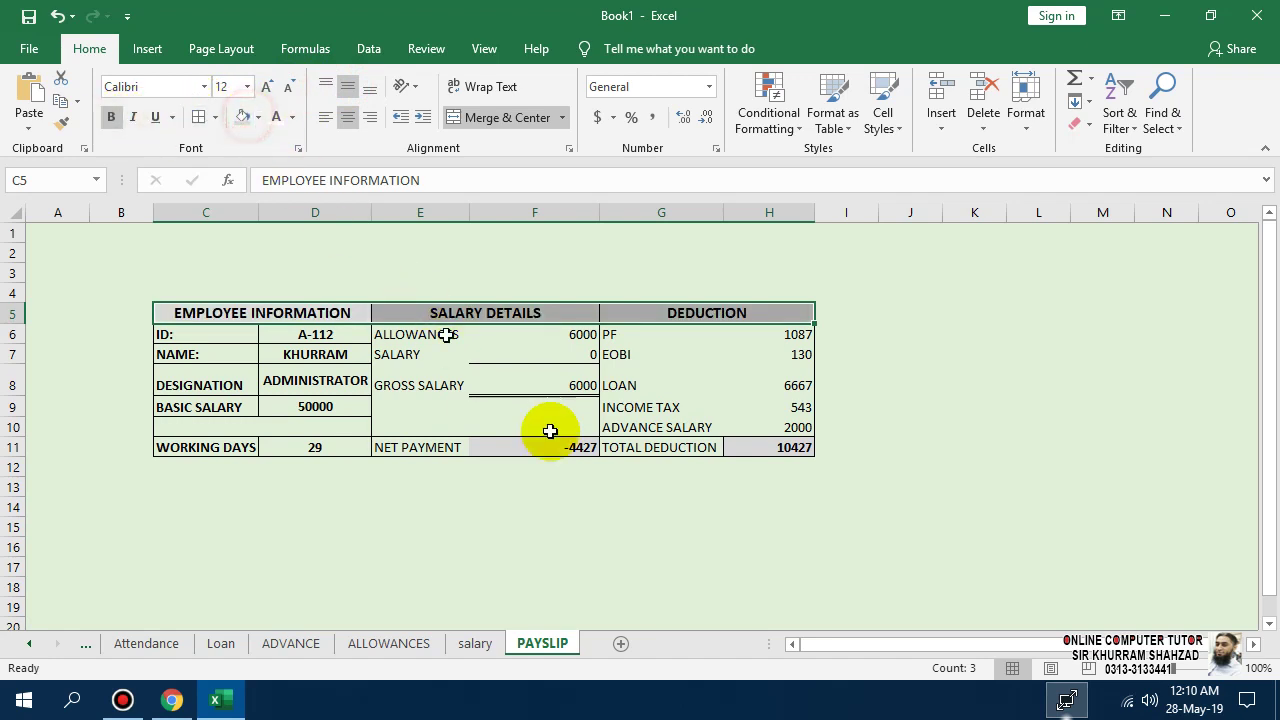
{"action": "left_click", "coordinate": [645, 550]}
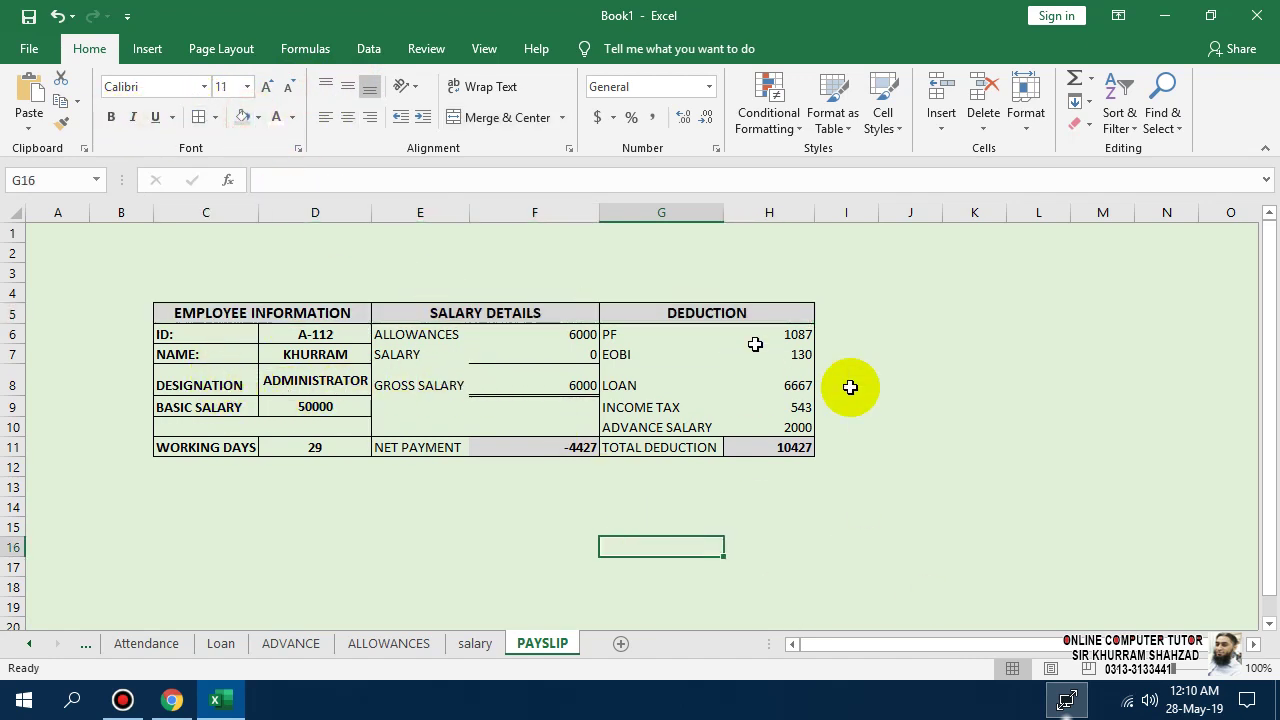
- Merge and center C1:H4 above the section headings and enter the title PAY SLIP
{"action": "left_click_drag", "start_coordinate": [766, 235], "coordinate": [187, 284]}
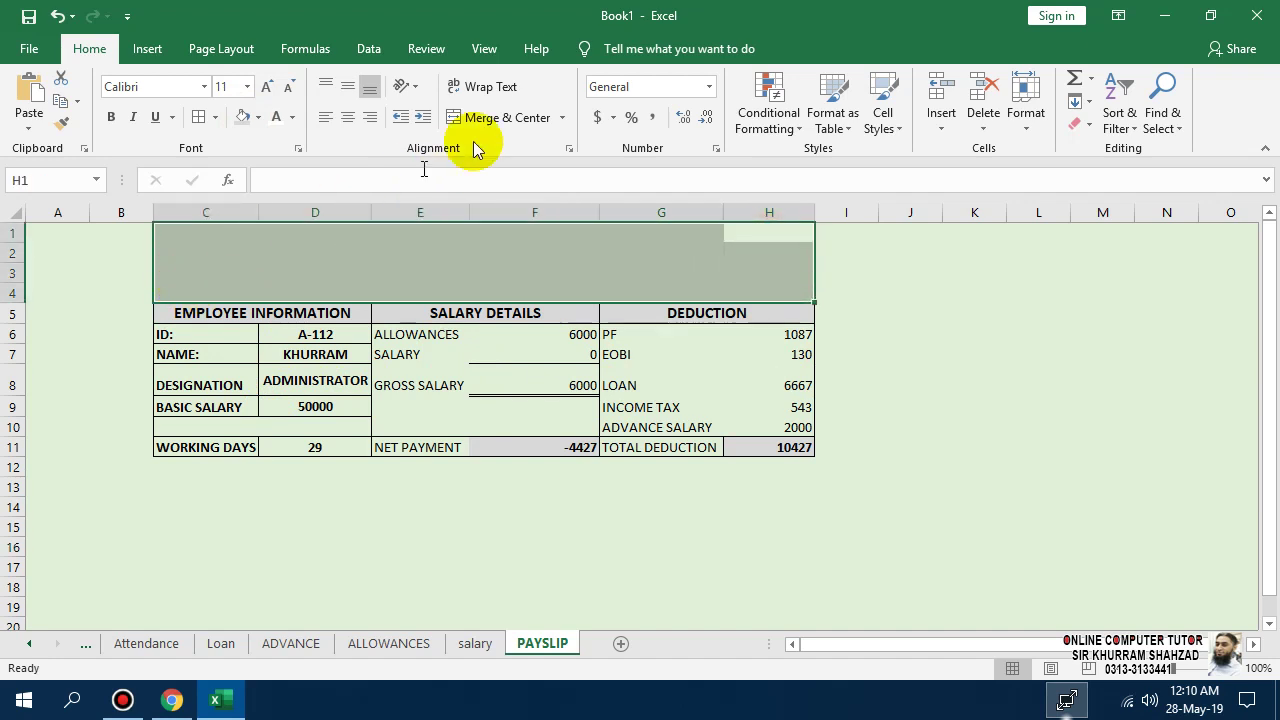
{"action": "left_click", "coordinate": [511, 127]}
{"action": "type", "text": "PAY"}
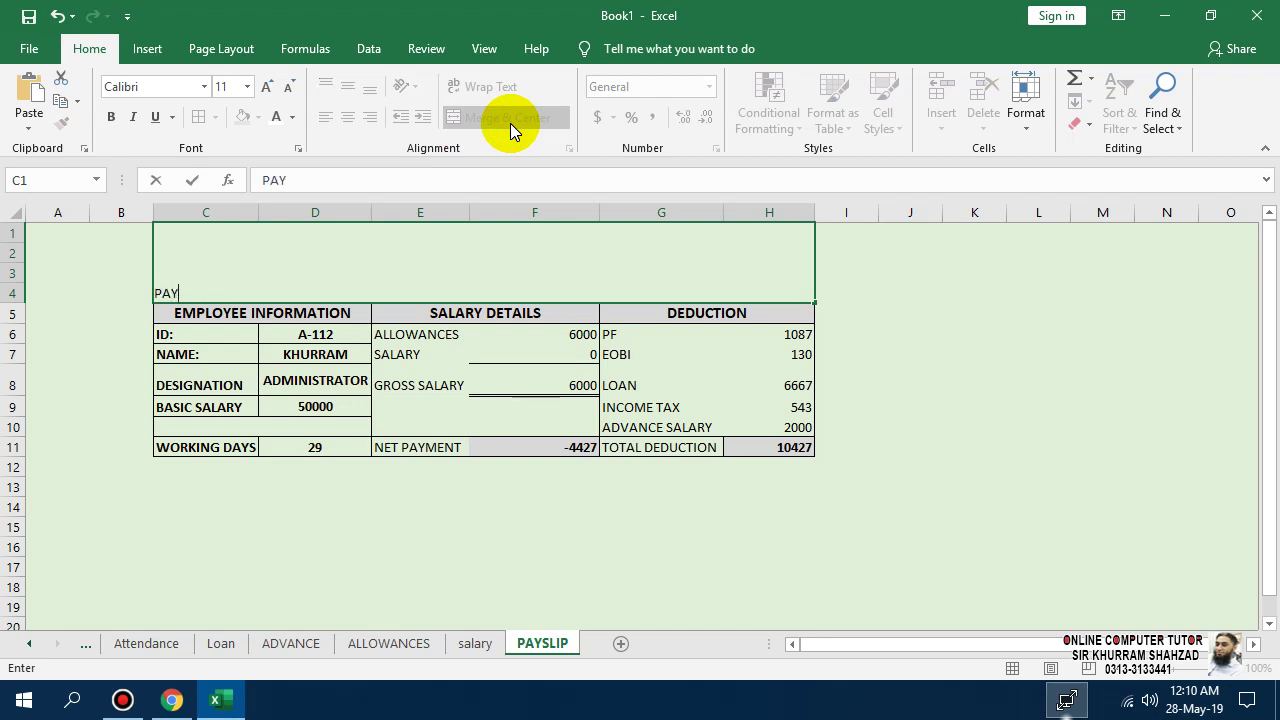
{"action": "type", "text": " SLIP"}
{"action": "key", "text": "Return"}
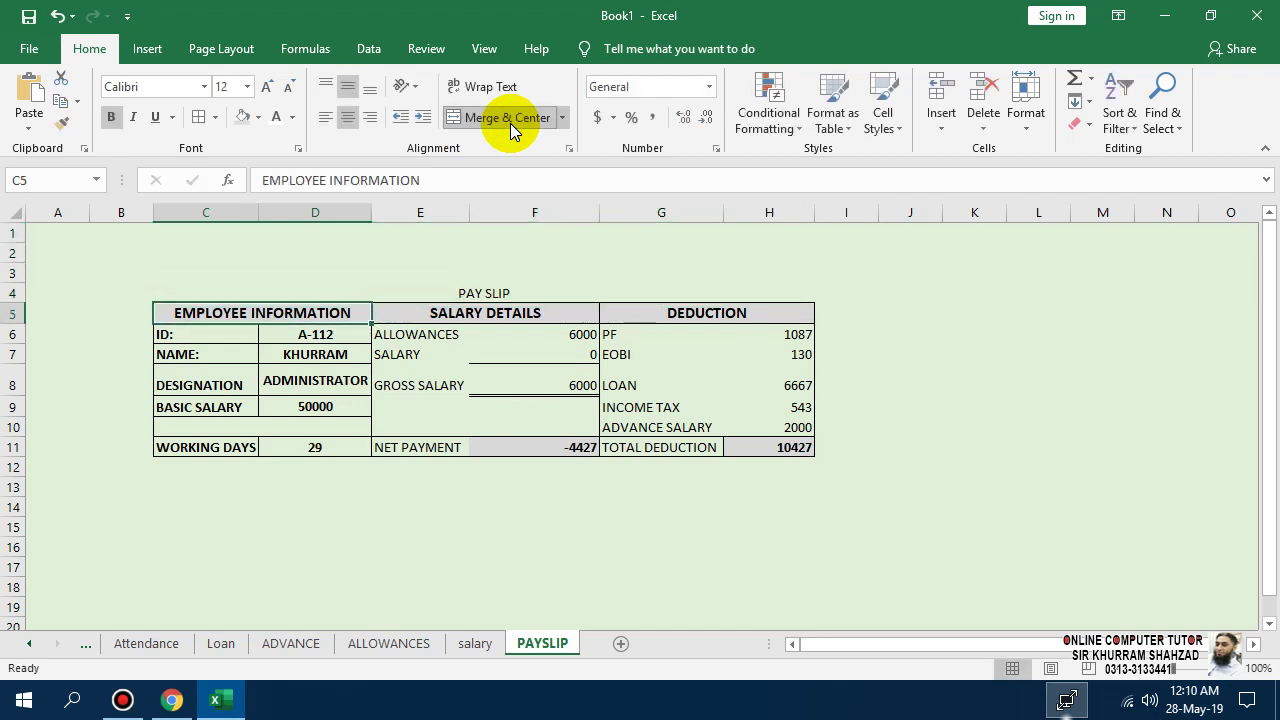
- Middle-align the PAY SLIP title, make it bold and enlarge its font by several sizes
{"action": "left_click", "coordinate": [620, 264]}
{"action": "left_click", "coordinate": [347, 86]}
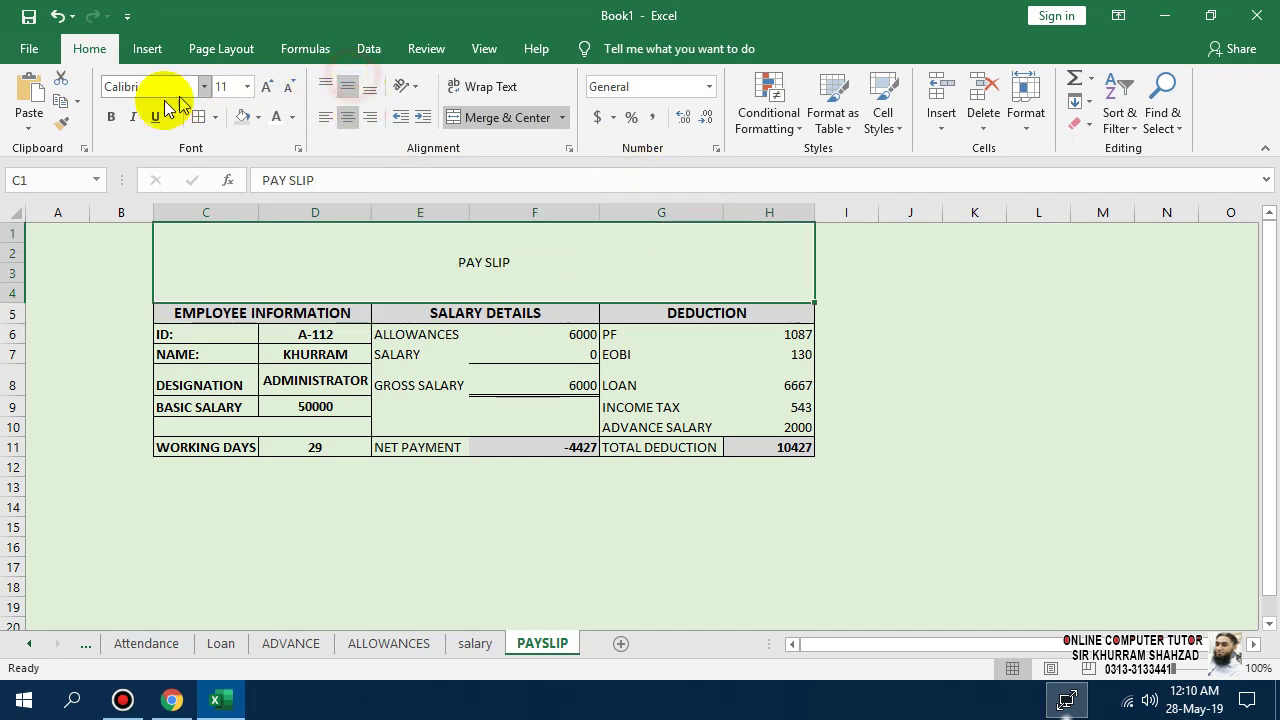
{"action": "left_click", "coordinate": [111, 117]}
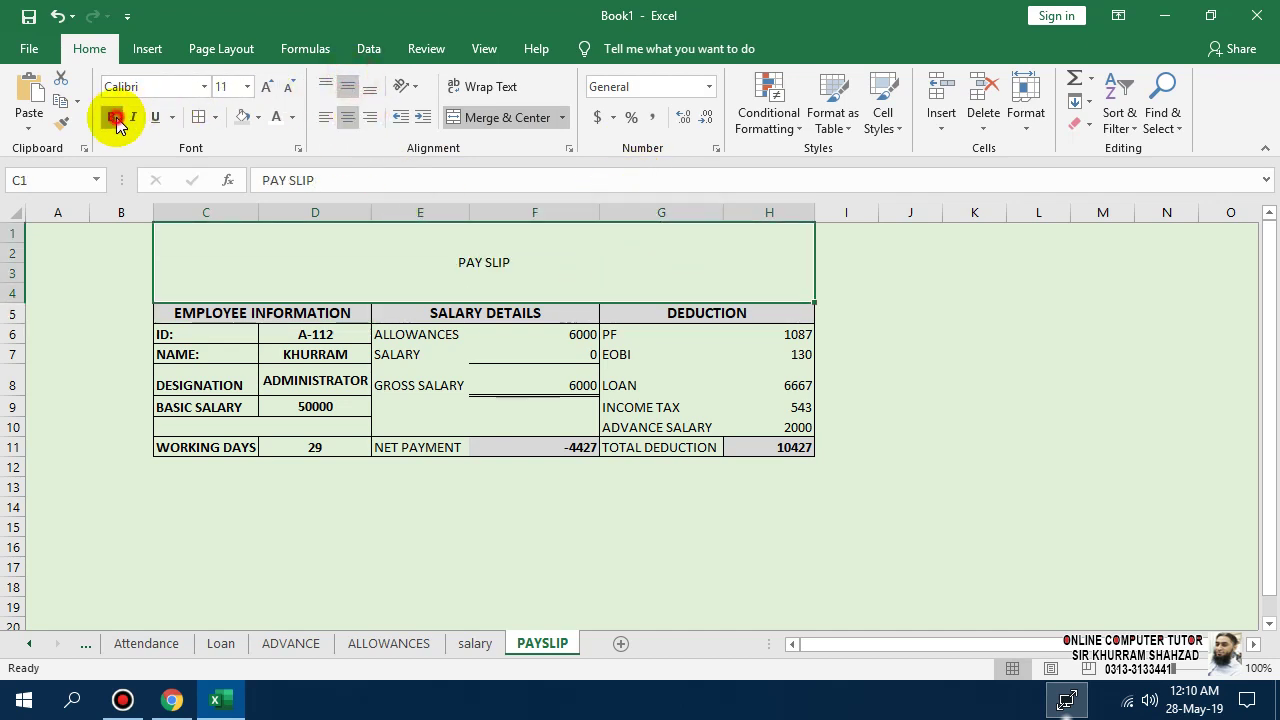
{"action": "left_click", "coordinate": [266, 88]}
{"action": "left_click", "coordinate": [266, 88]}
{"action": "left_click", "coordinate": [266, 88]}
{"action": "left_click", "coordinate": [266, 88]}
{"action": "left_click", "coordinate": [266, 88]}
{"action": "left_click", "coordinate": [606, 467]}
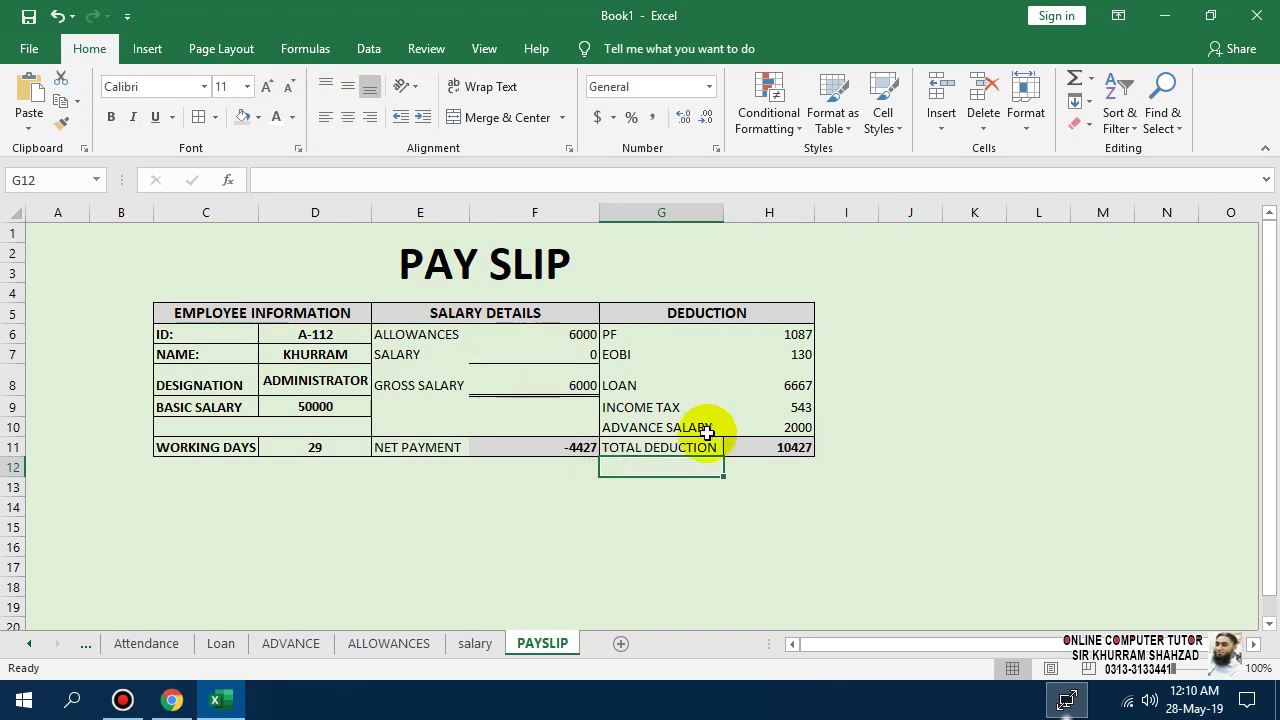
- Look through the salary, ALLOWANCES, ADVANCE and EMPLOYEE DATA sheets, ending on the MAIN sheet
{"action": "left_click", "coordinate": [474, 626]}
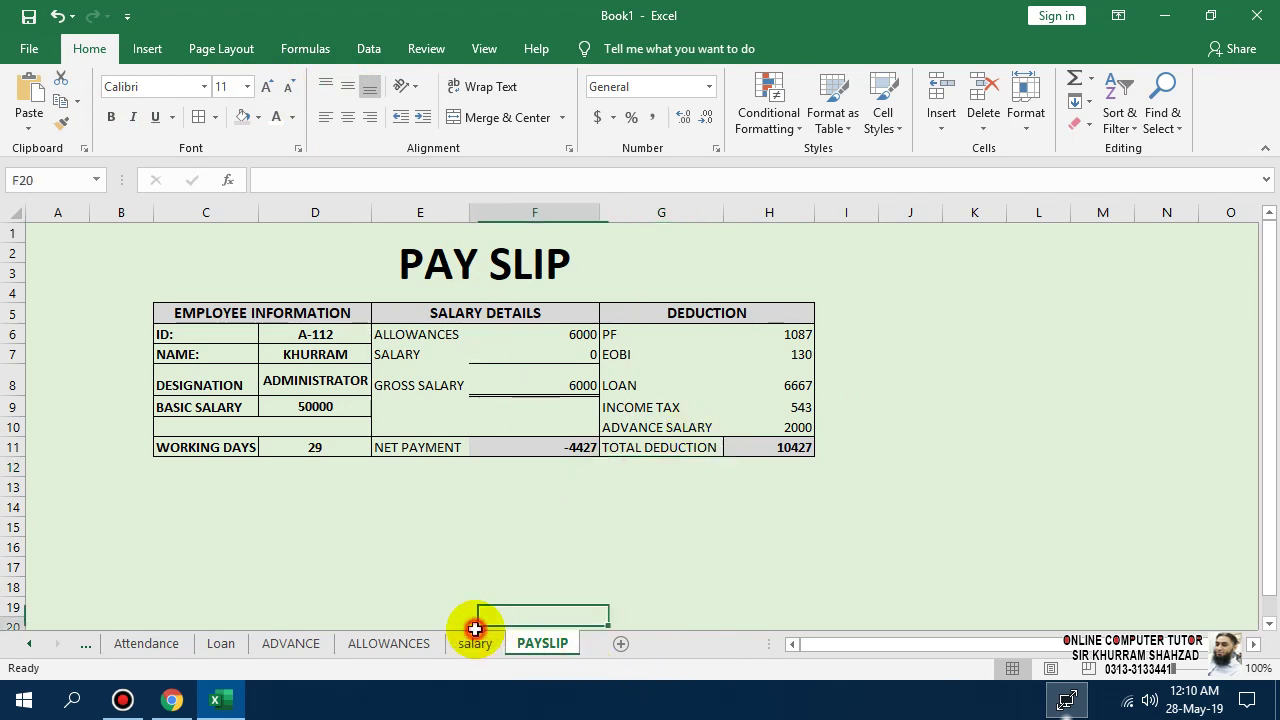
{"action": "left_click", "coordinate": [475, 643]}
{"action": "left_click", "coordinate": [390, 643]}
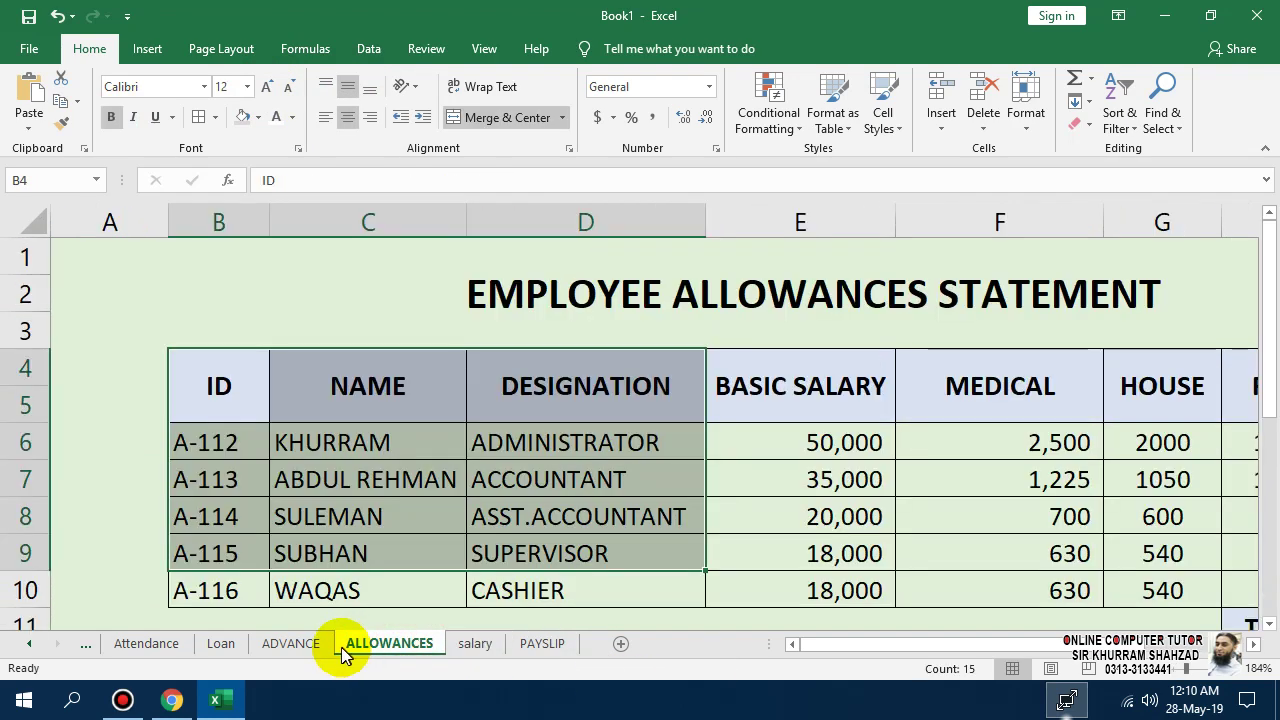
{"action": "left_click", "coordinate": [290, 643]}
{"action": "left_click", "coordinate": [31, 646]}
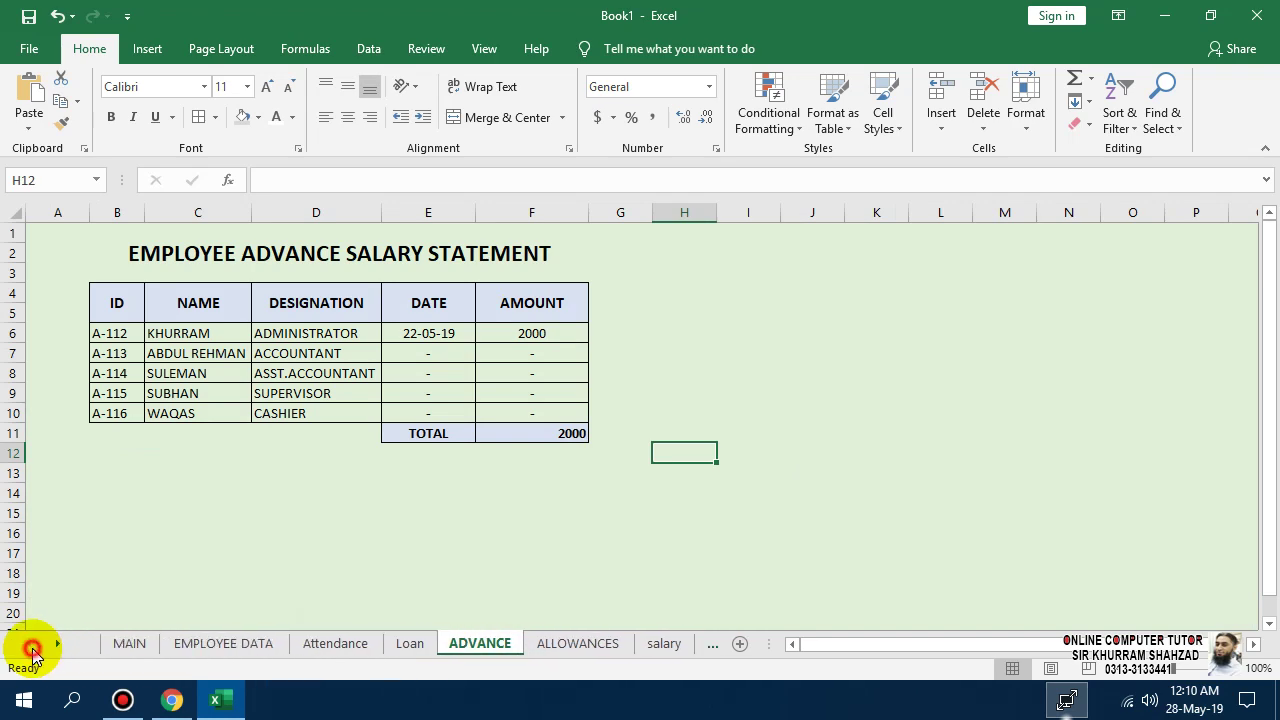
{"action": "left_click", "coordinate": [129, 645]}
{"action": "left_click", "coordinate": [197, 655]}
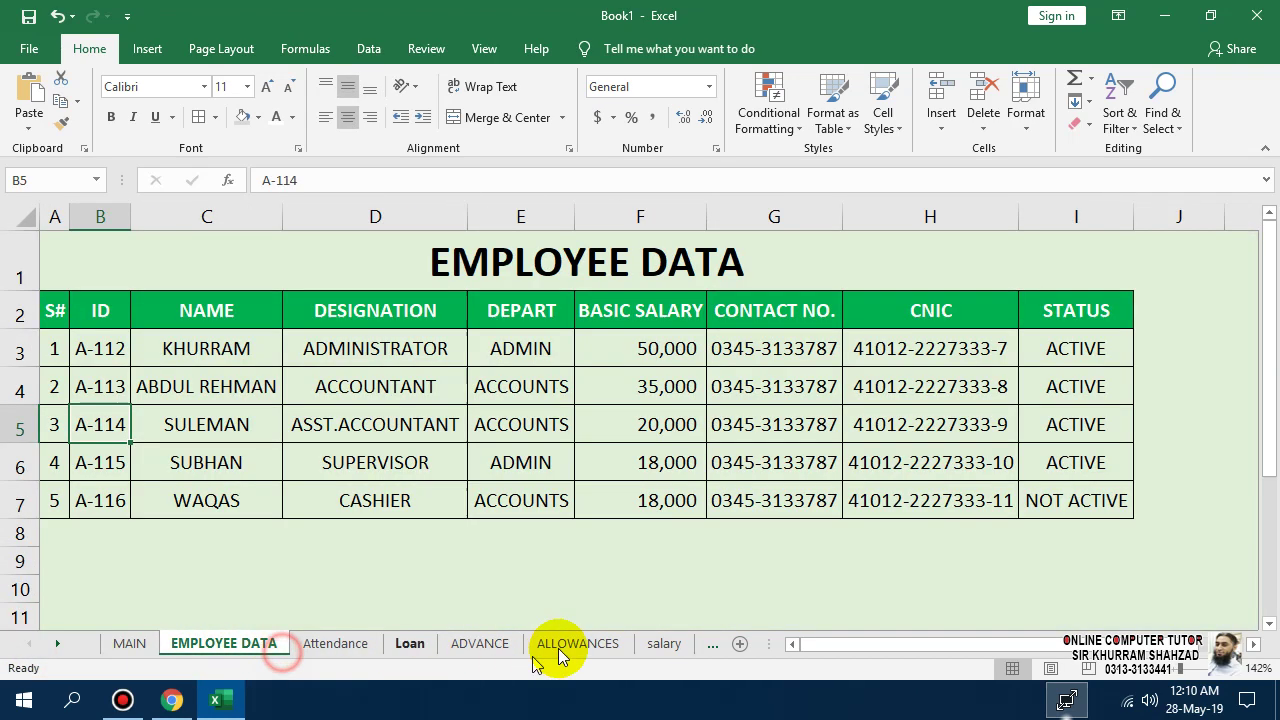
{"action": "left_click", "coordinate": [129, 643]}
{"action": "left_click", "coordinate": [208, 358]}
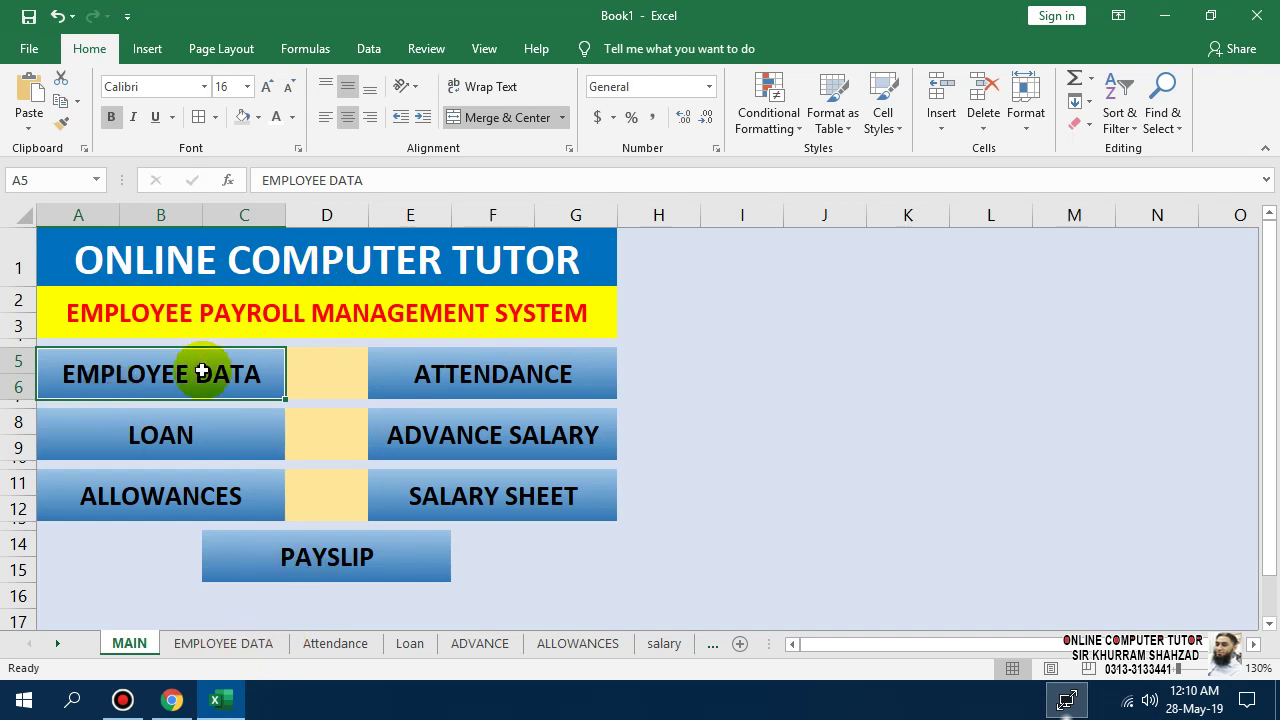
{"action": "left_click", "coordinate": [160, 55]}
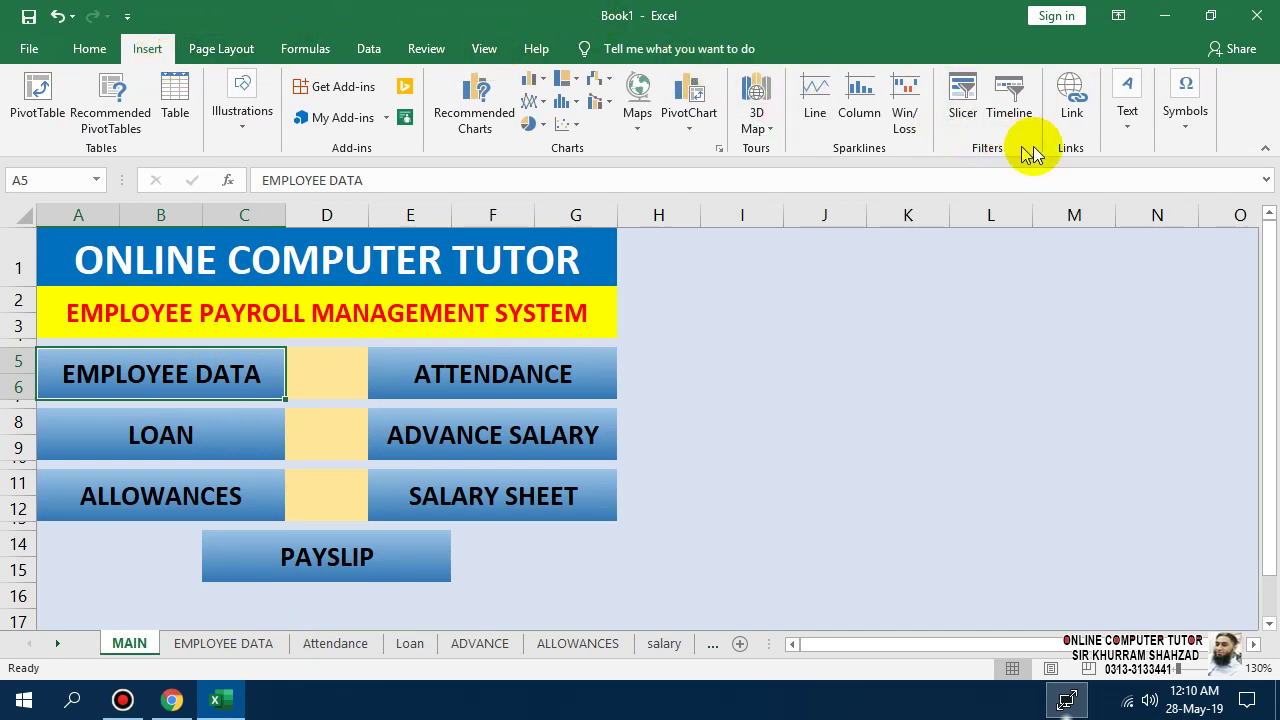
{"action": "left_click", "coordinate": [1072, 100]}
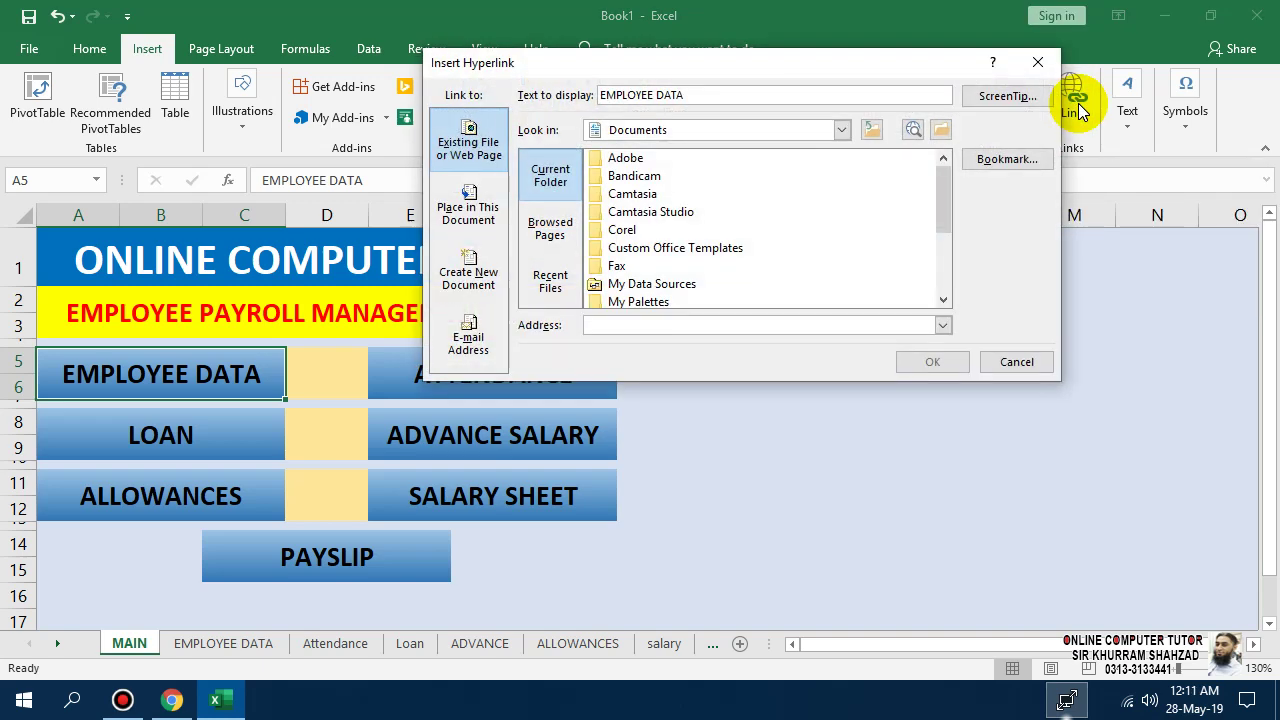
{"action": "left_click", "coordinate": [1037, 63]}
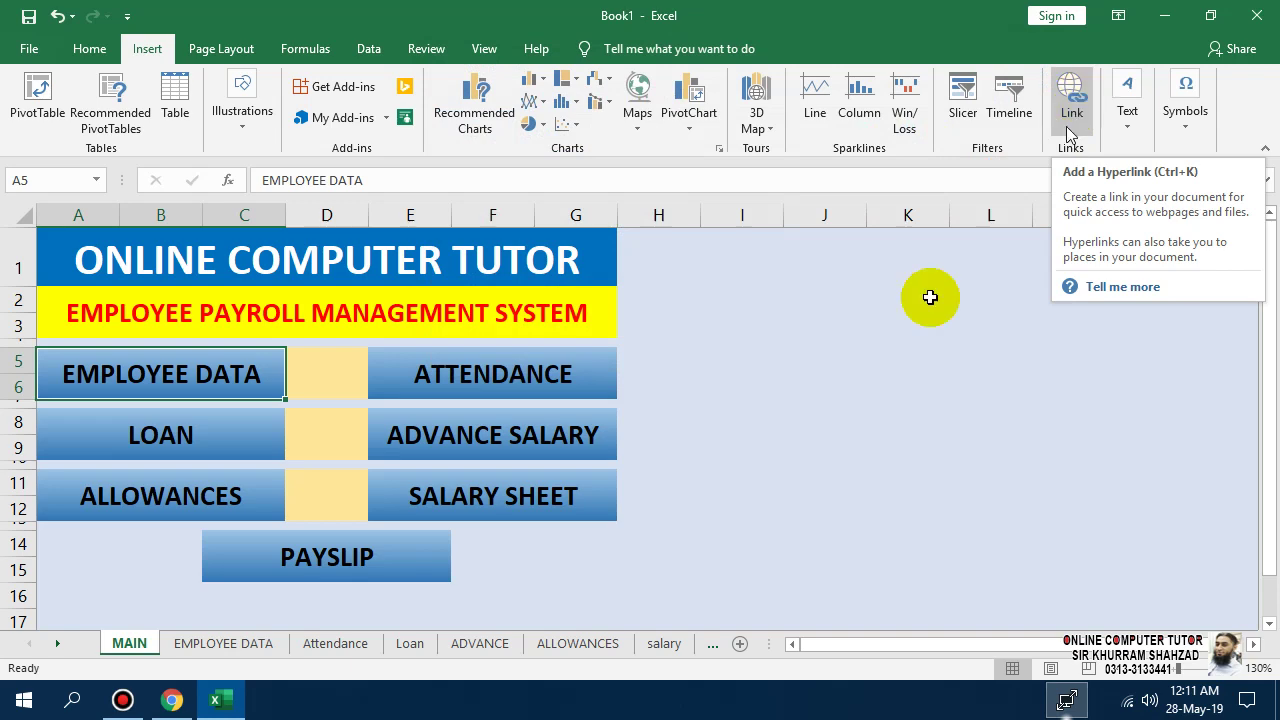
{"action": "left_click", "coordinate": [826, 423]}
- Insert a hyperlink on the EMPLOYEE DATA menu cell that leads to the 'EMPLOYEE DATA' sheet in this document
{"action": "left_click", "coordinate": [268, 389]}
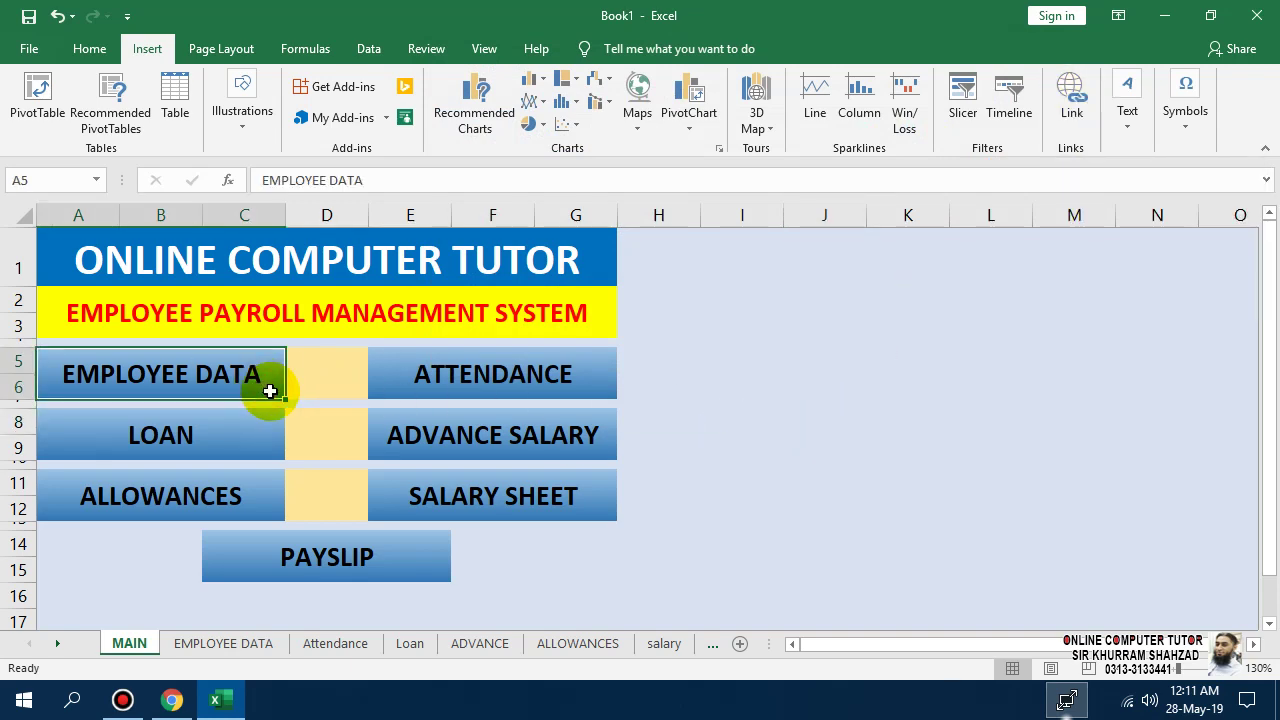
{"action": "key", "text": "ctrl+k"}
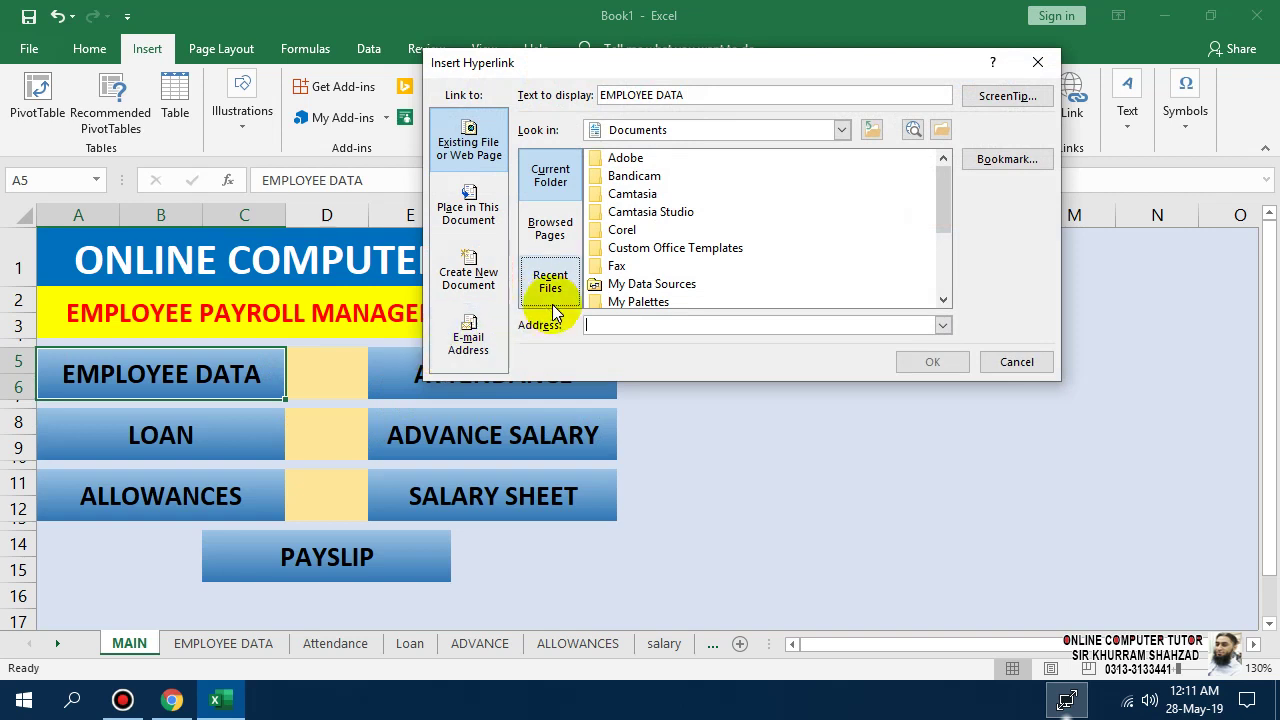
{"action": "left_click", "coordinate": [455, 218]}
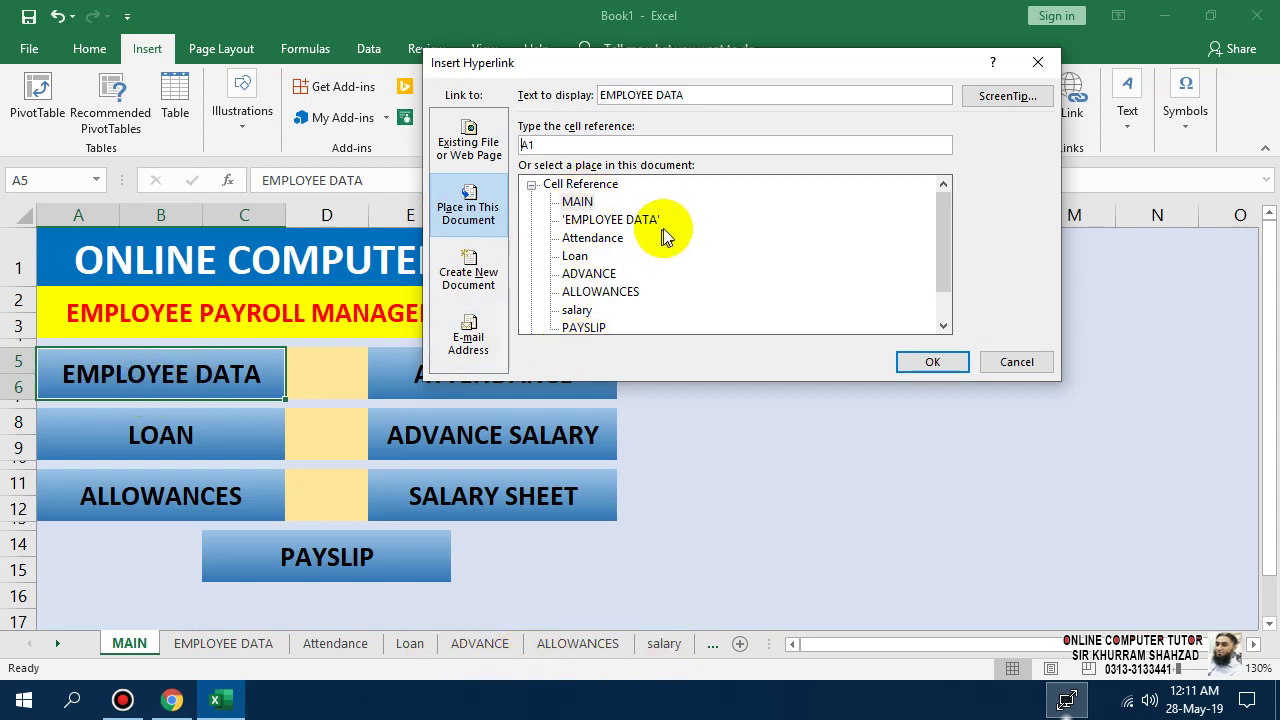
{"action": "left_click", "coordinate": [612, 220]}
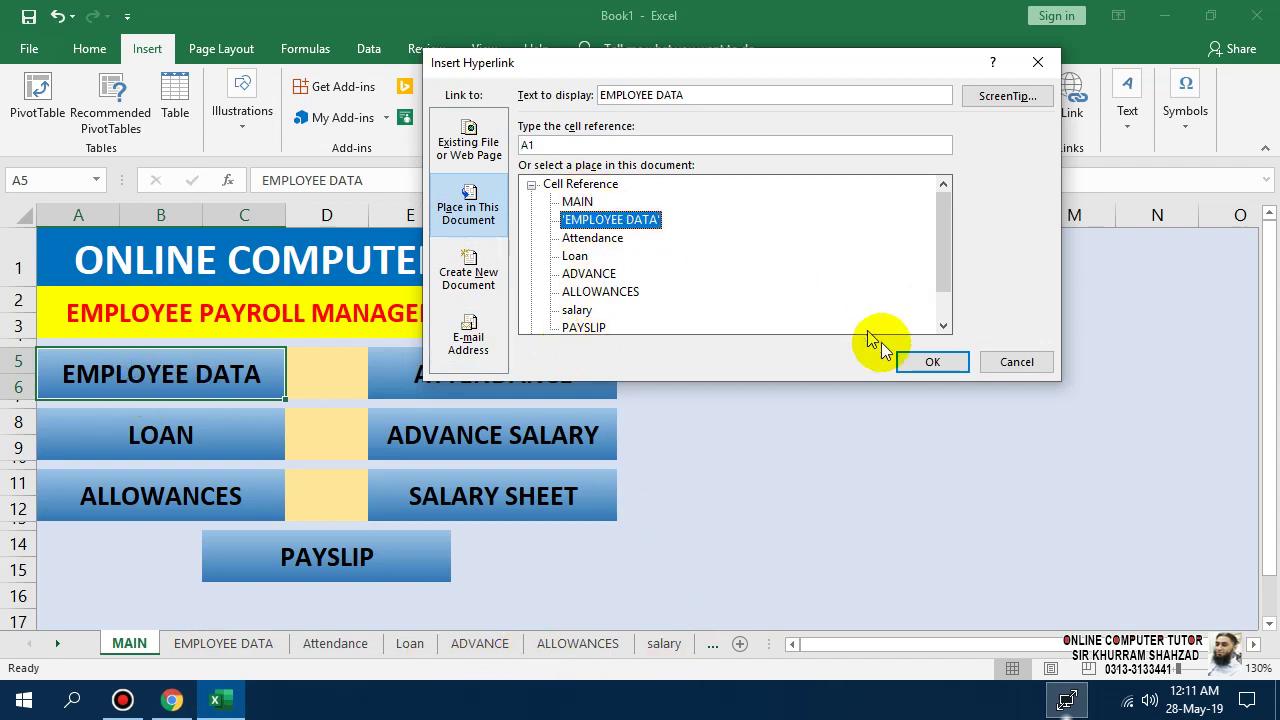
{"action": "left_click", "coordinate": [929, 360]}
- Hyperlink the ATTENDANCE menu cell to the Attendance sheet and the LOAN menu cell to the Loan sheet
{"action": "left_click", "coordinate": [526, 376]}
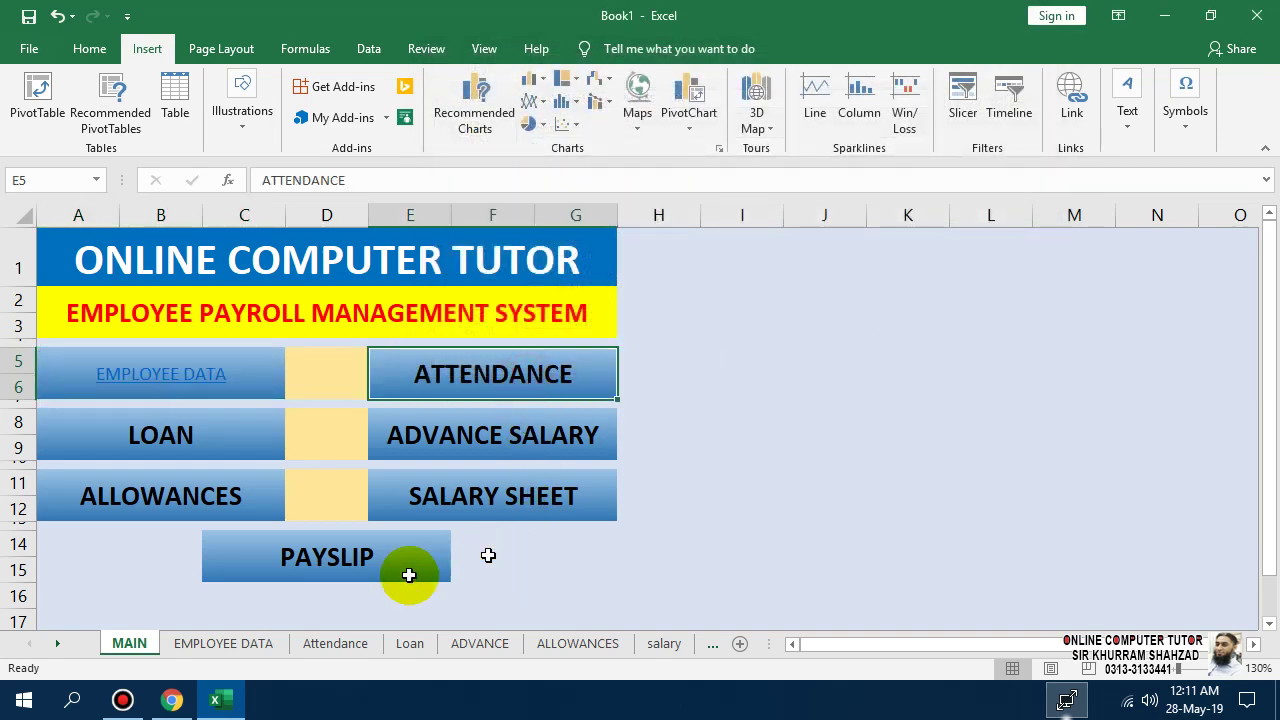
{"action": "key", "text": "ctrl+k"}
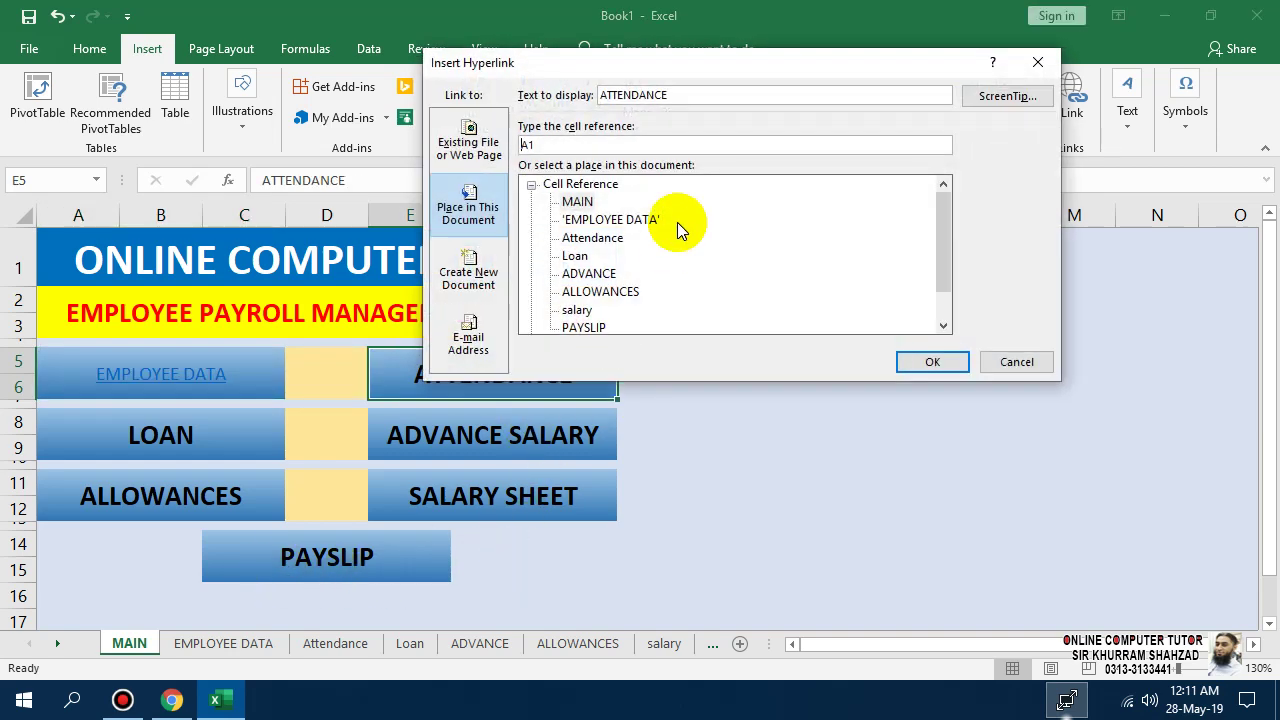
{"action": "left_click", "coordinate": [932, 362]}
{"action": "left_click", "coordinate": [119, 453]}
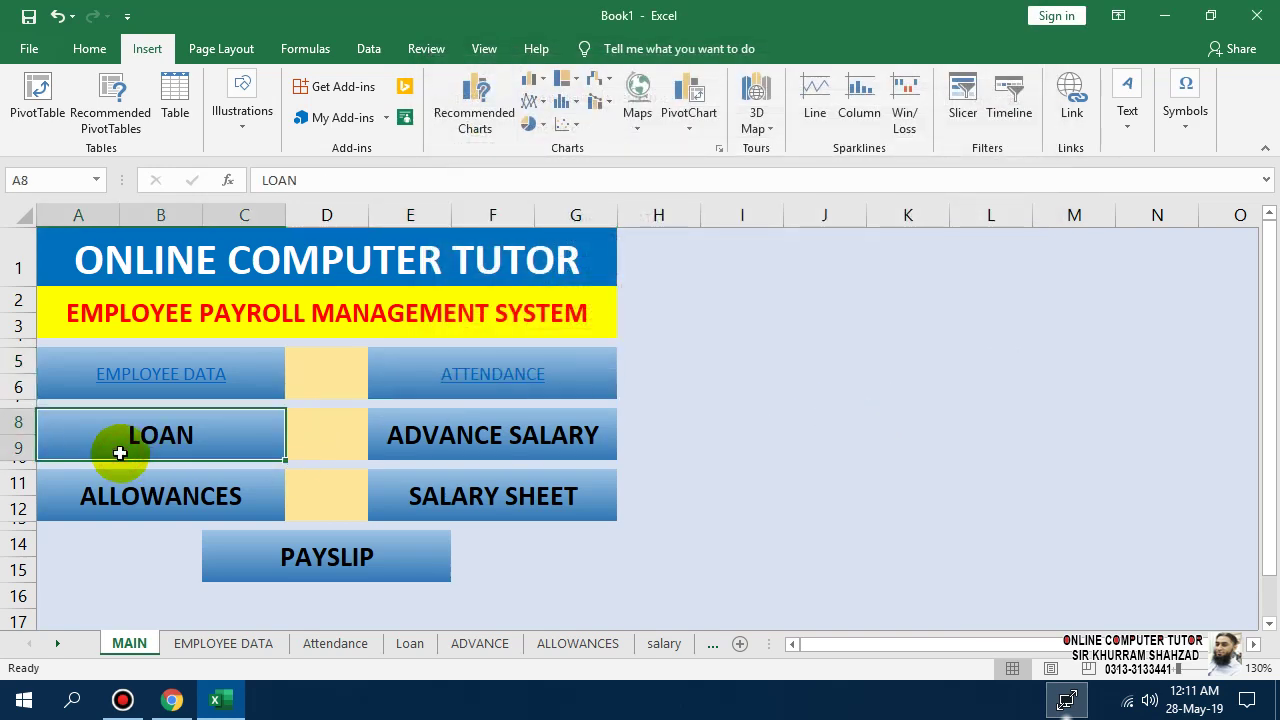
{"action": "key", "text": "ctrl+k"}
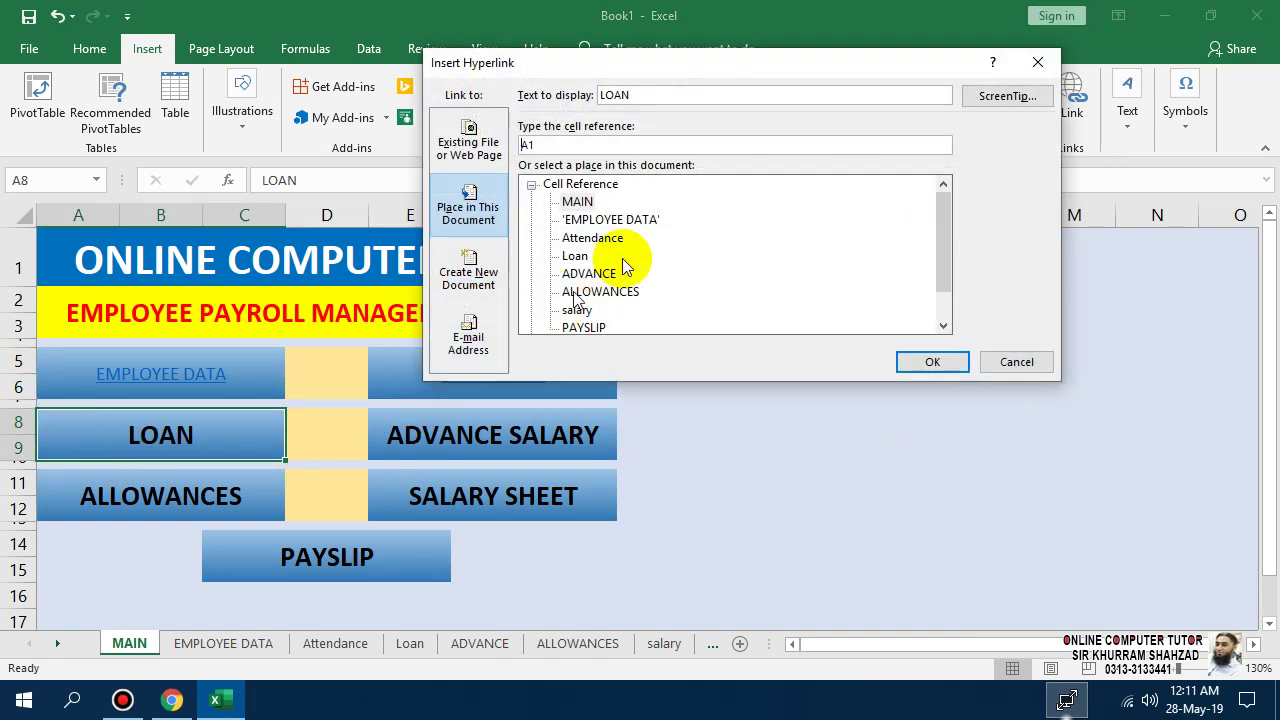
{"action": "left_click", "coordinate": [912, 362]}
- Hyperlink the ADVANCE SALARY menu cell to the ADVANCE sheet and the ALLOWANCES menu cell to the ALLOWANCES sheet
{"action": "left_click", "coordinate": [472, 438]}
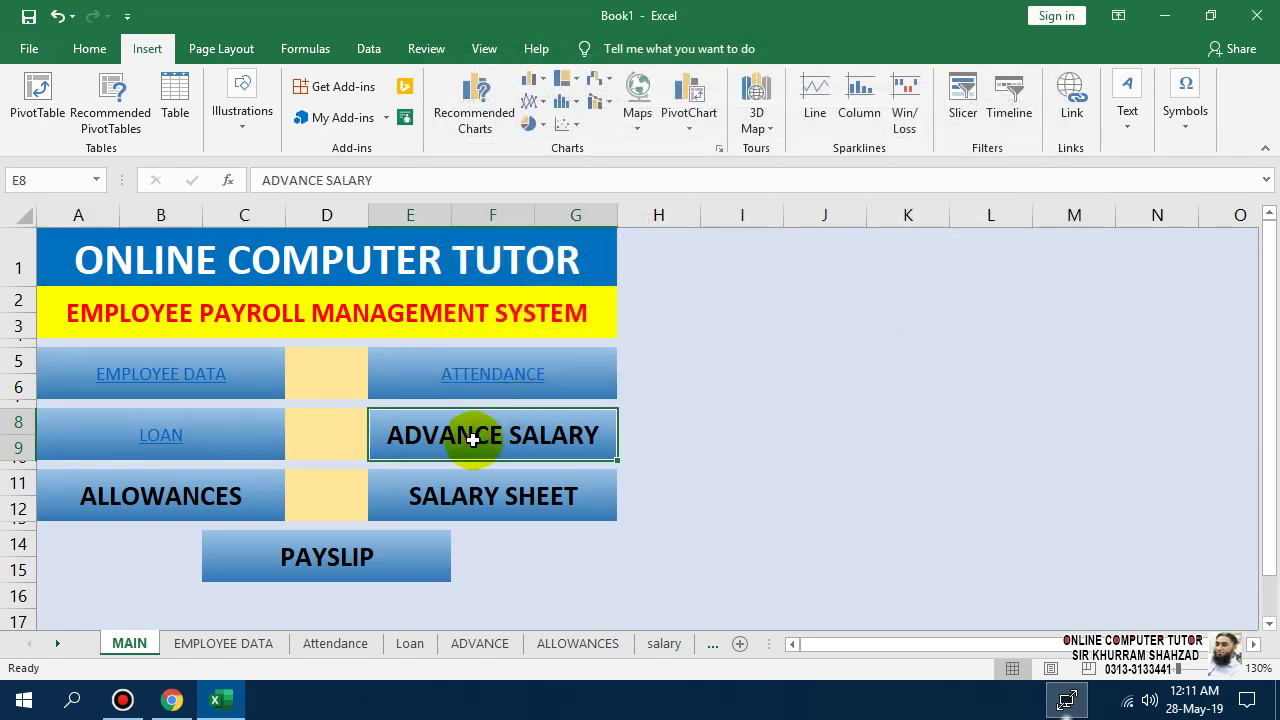
{"action": "key", "text": "ctrl+k"}
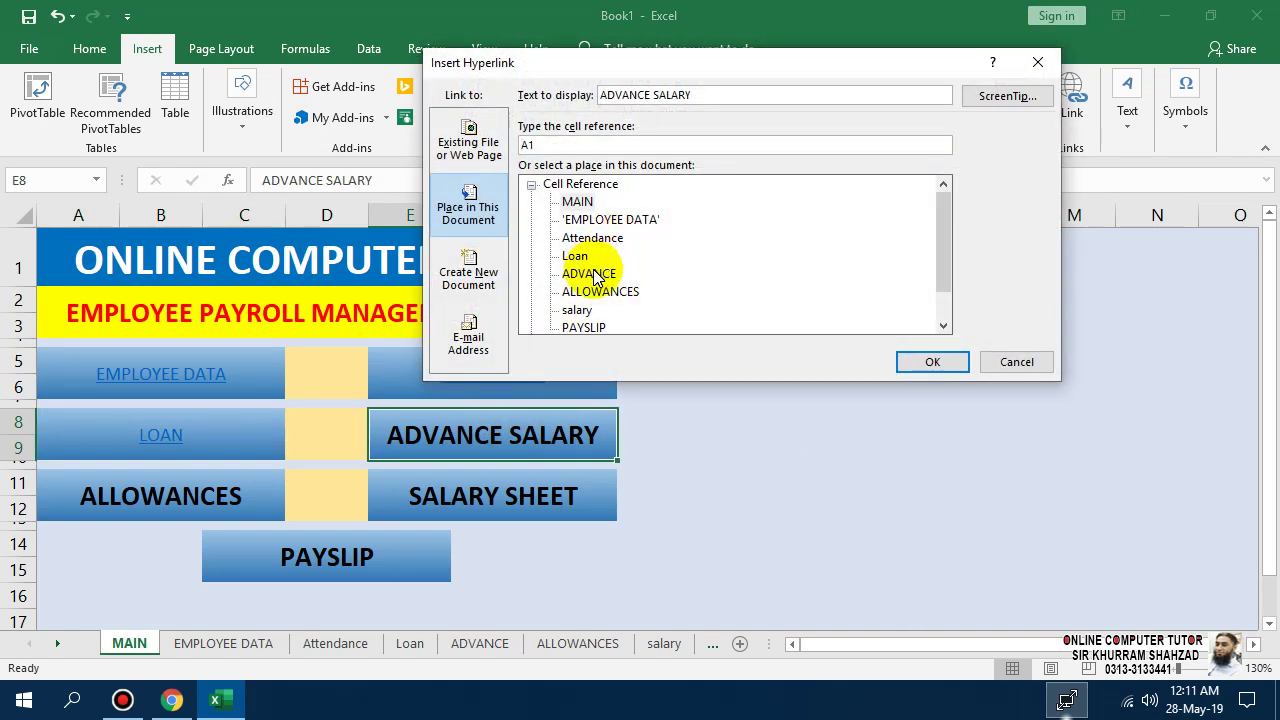
{"action": "left_click", "coordinate": [589, 273]}
{"action": "left_click", "coordinate": [930, 361]}
{"action": "left_click", "coordinate": [163, 509]}
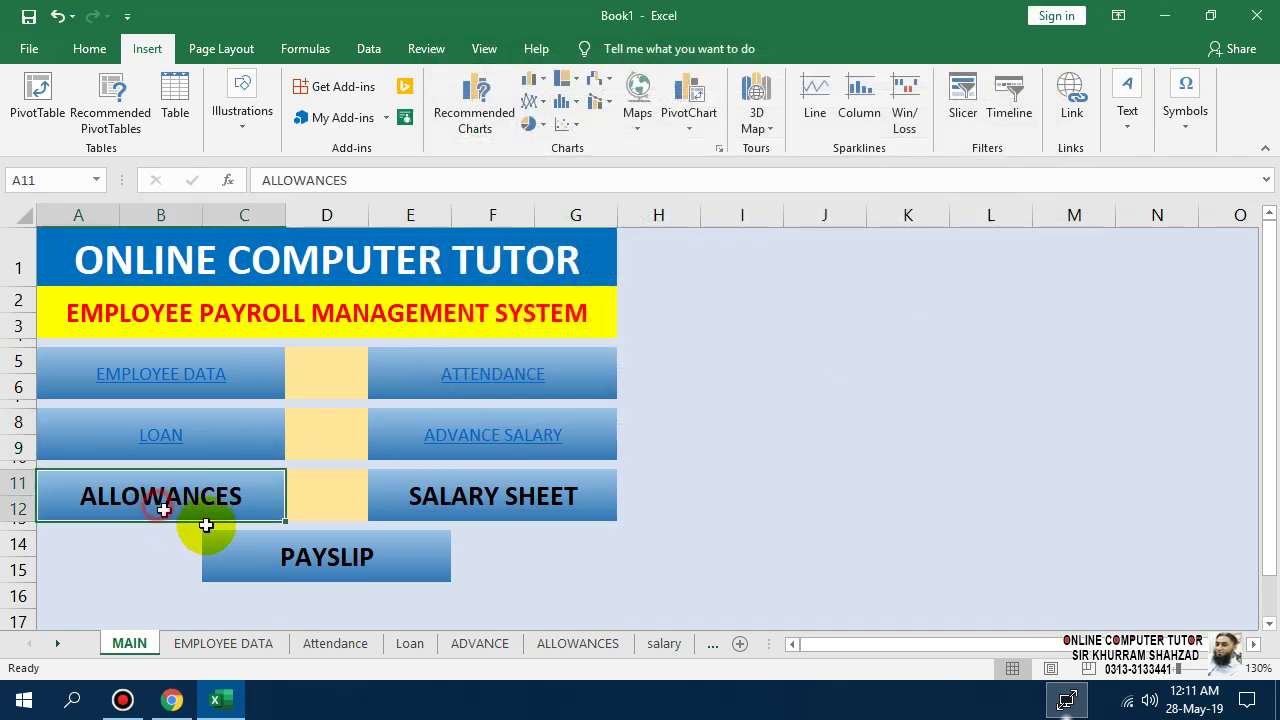
{"action": "key", "text": "ctrl+k"}
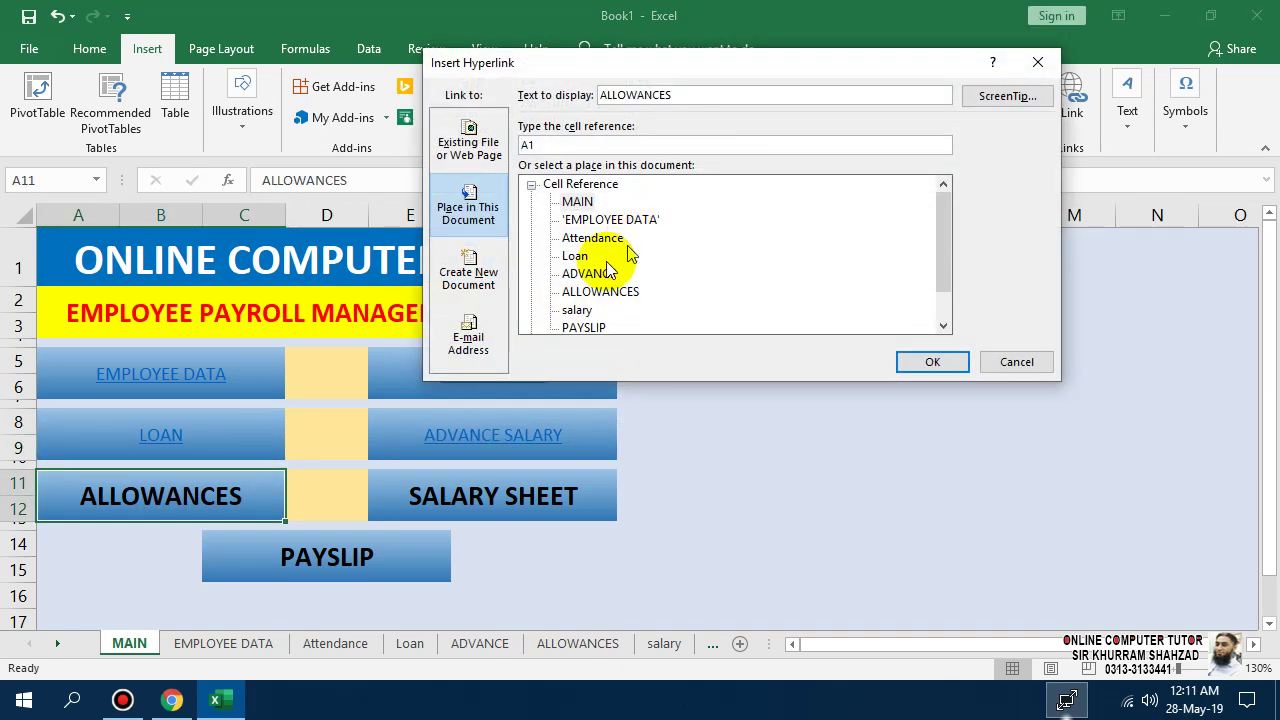
{"action": "left_click", "coordinate": [600, 291]}
{"action": "left_click", "coordinate": [905, 361]}
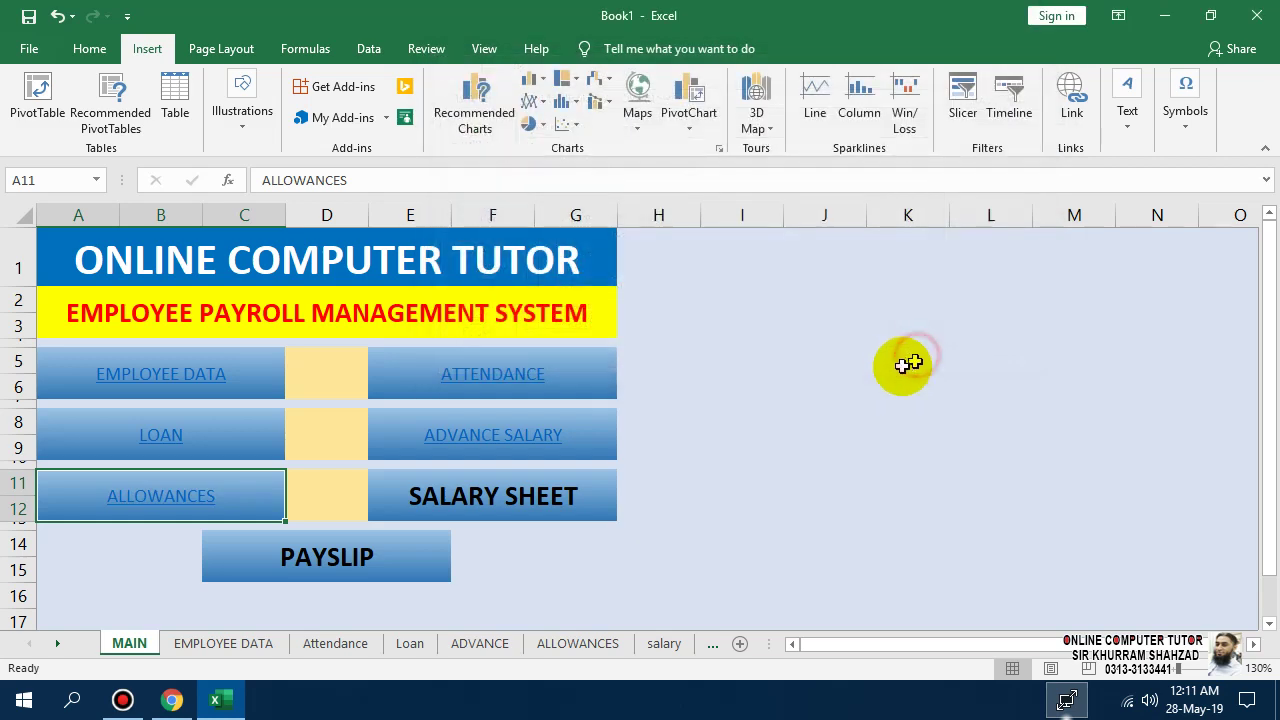
- Hyperlink the SALARY SHEET menu cell to the salary sheet and the PAYSLIP menu cell to the PAYSLIP sheet
{"action": "left_click", "coordinate": [547, 487]}
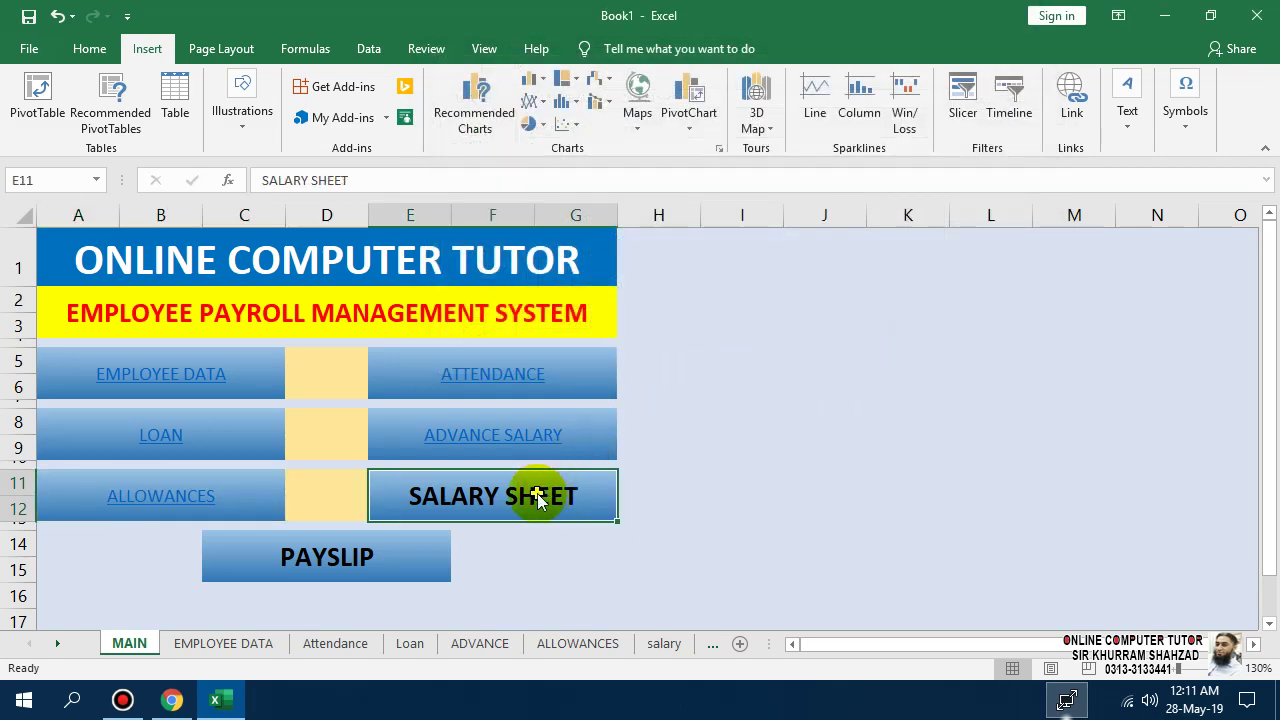
{"action": "key", "text": "ctrl+k"}
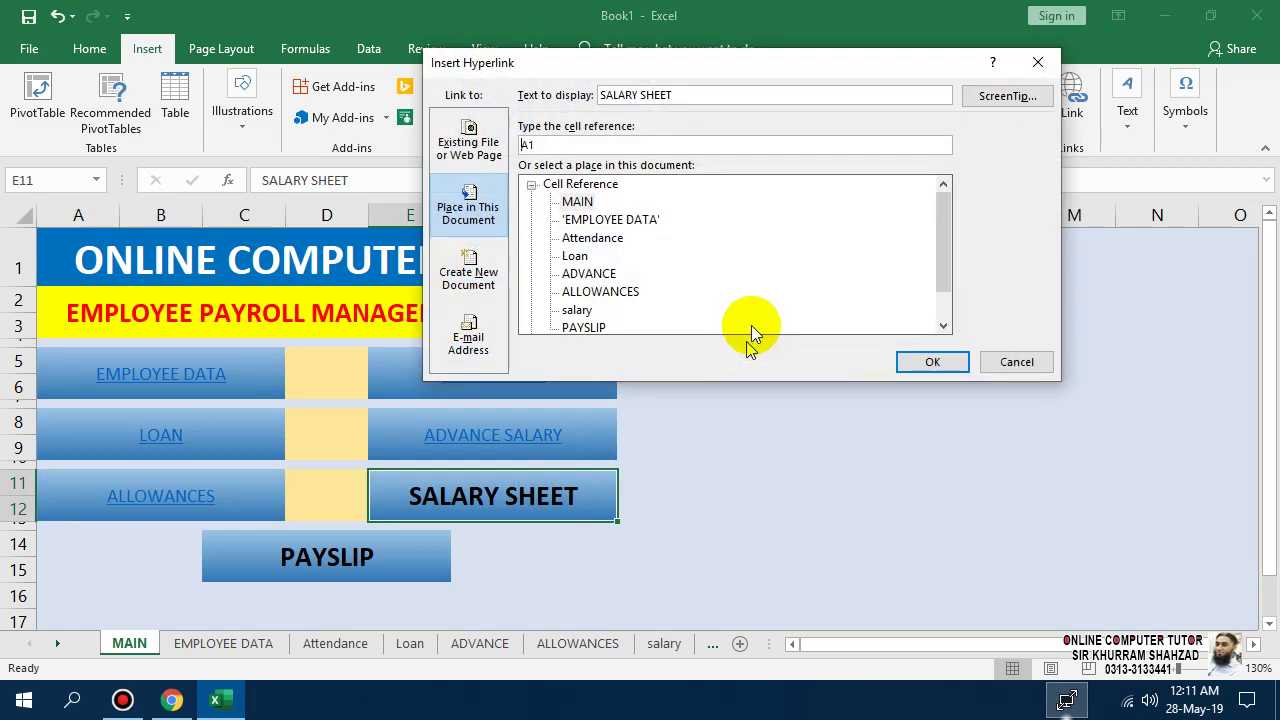
{"action": "left_click", "coordinate": [577, 311]}
{"action": "left_click", "coordinate": [935, 364]}
{"action": "left_click", "coordinate": [338, 556]}
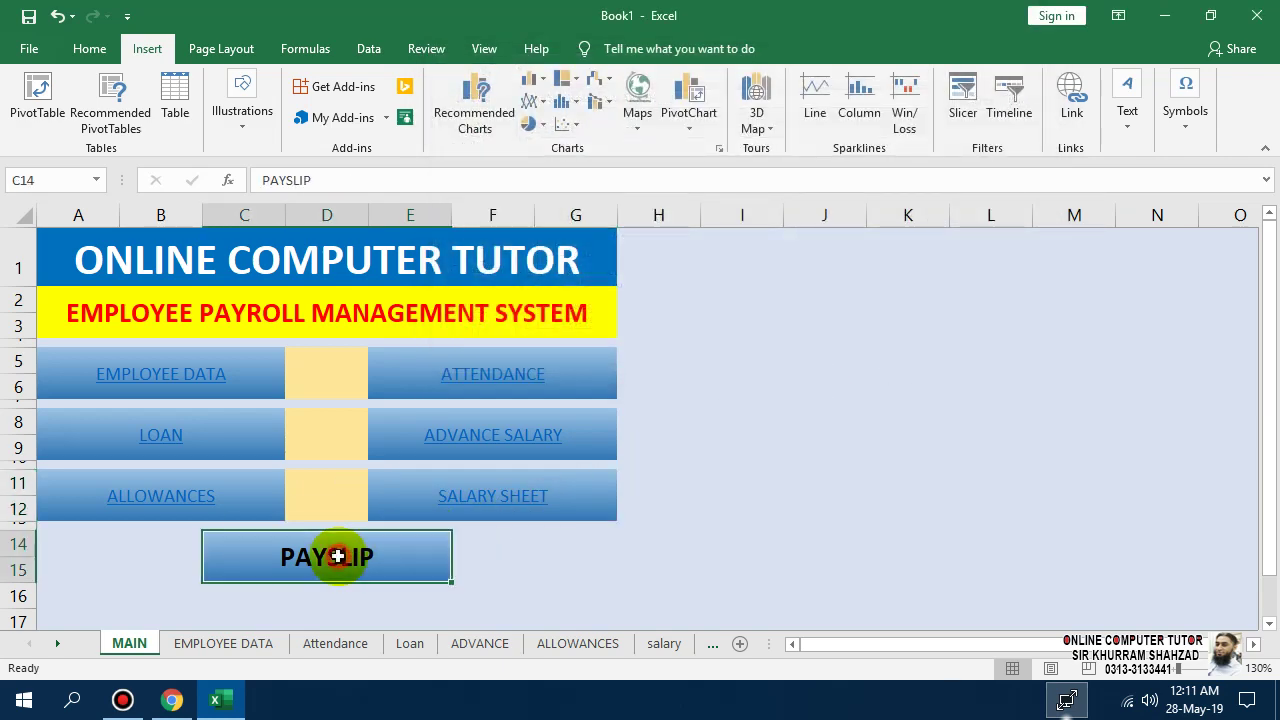
{"action": "key", "text": "ctrl+k"}
{"action": "left_click", "coordinate": [585, 308]}
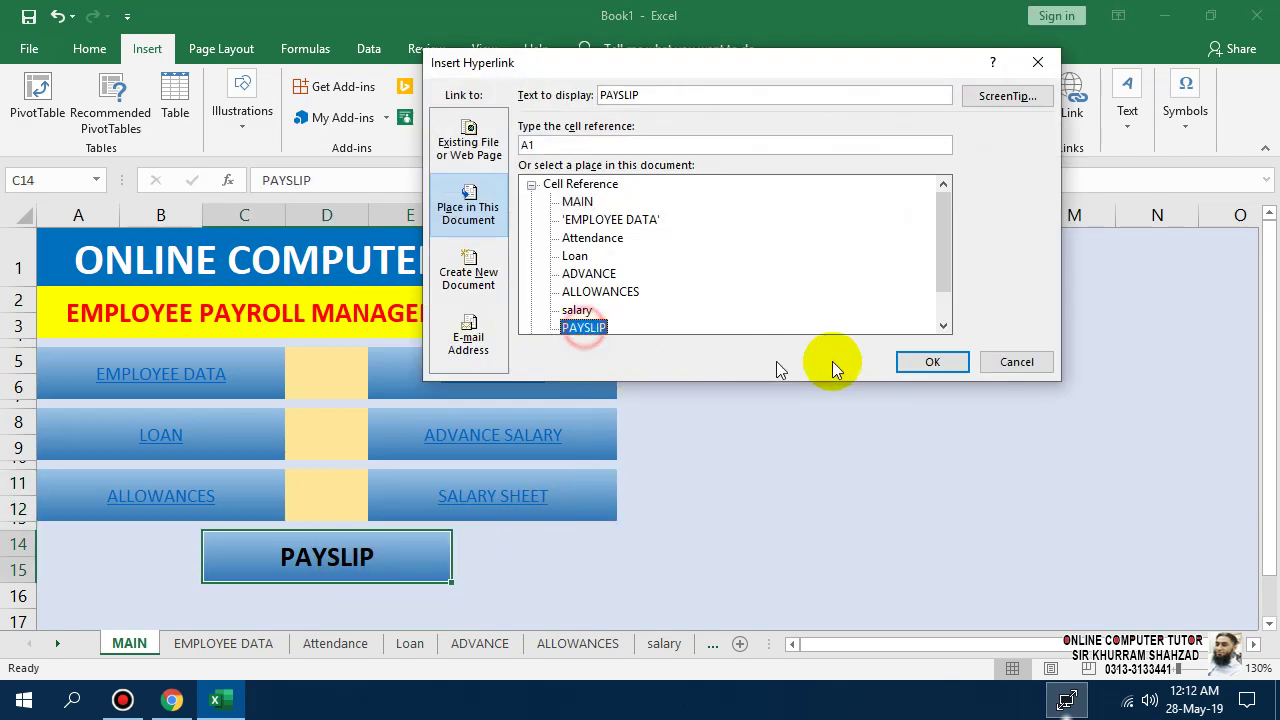
{"action": "left_click", "coordinate": [920, 360]}
{"action": "left_click", "coordinate": [580, 545]}
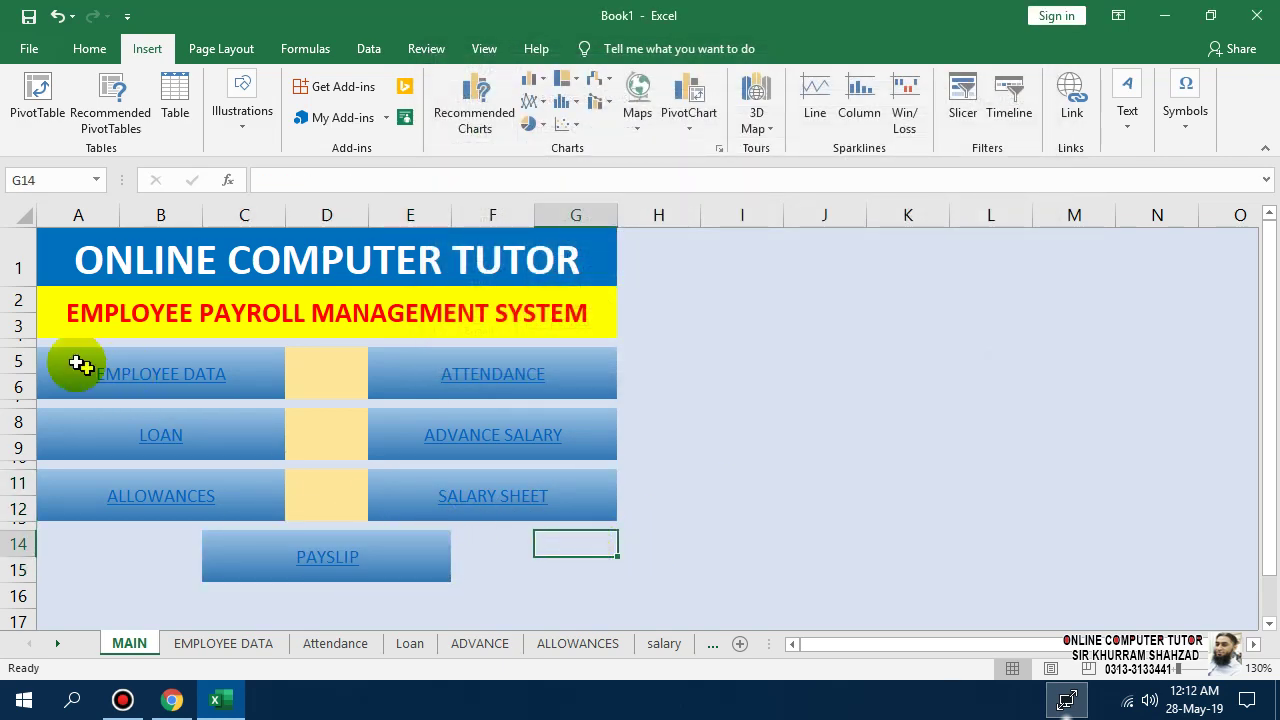
- Increase the font size of all the hyperlinked menu cells on the MAIN sheet to 16 points
{"action": "left_click", "coordinate": [78, 358]}
{"action": "left_click_drag", "start_coordinate": [141, 391], "coordinate": [514, 541]}
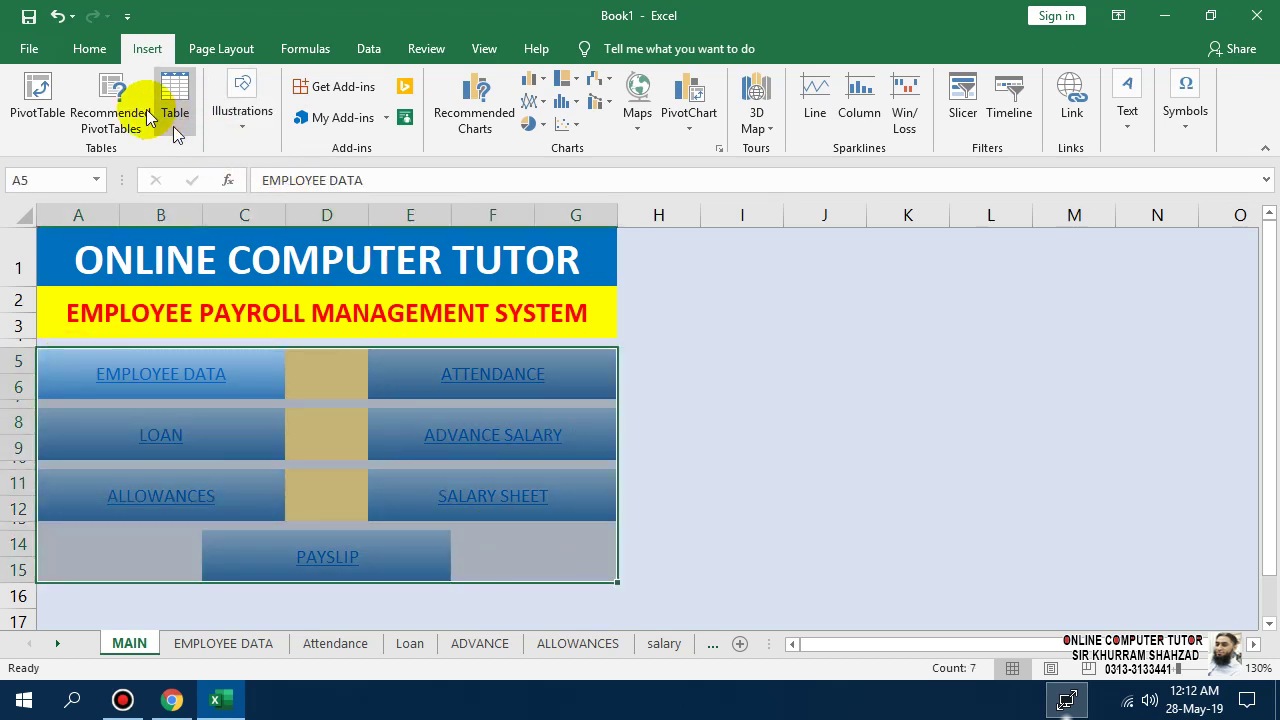
{"action": "left_click", "coordinate": [89, 55]}
{"action": "left_click", "coordinate": [266, 87]}
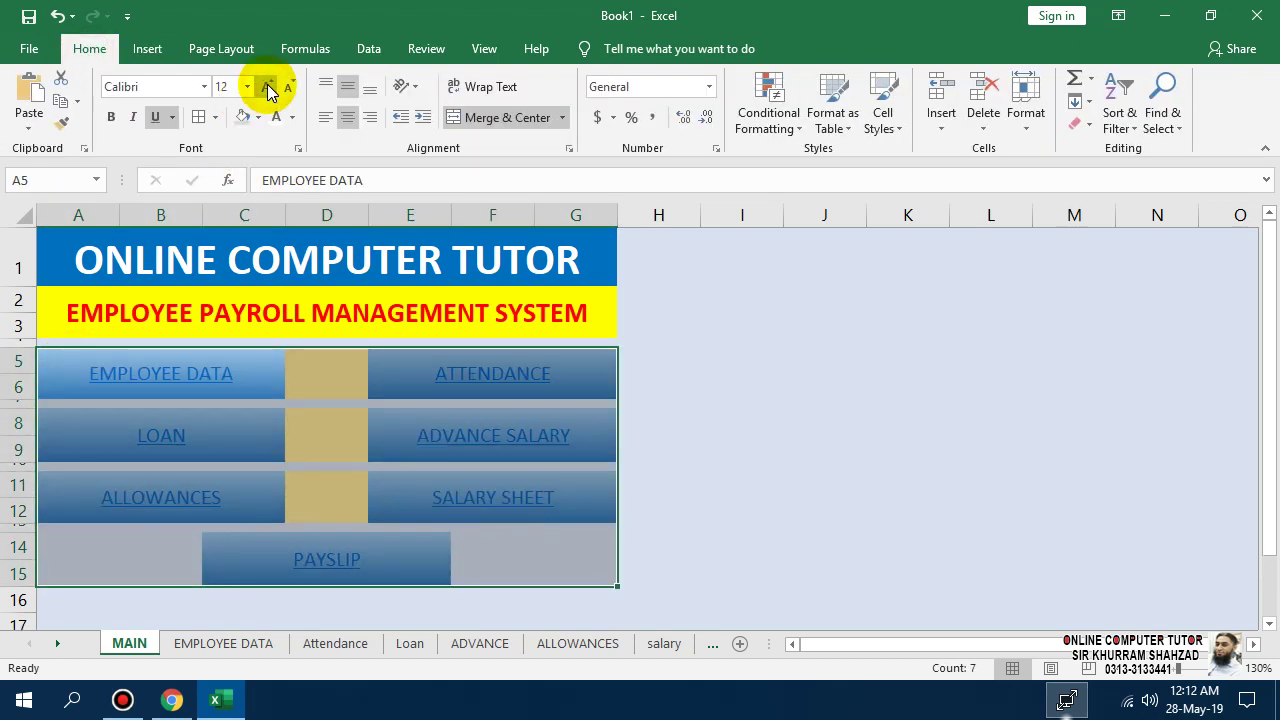
{"action": "left_click", "coordinate": [266, 87]}
{"action": "left_click", "coordinate": [266, 87]}
{"action": "left_click", "coordinate": [251, 120]}
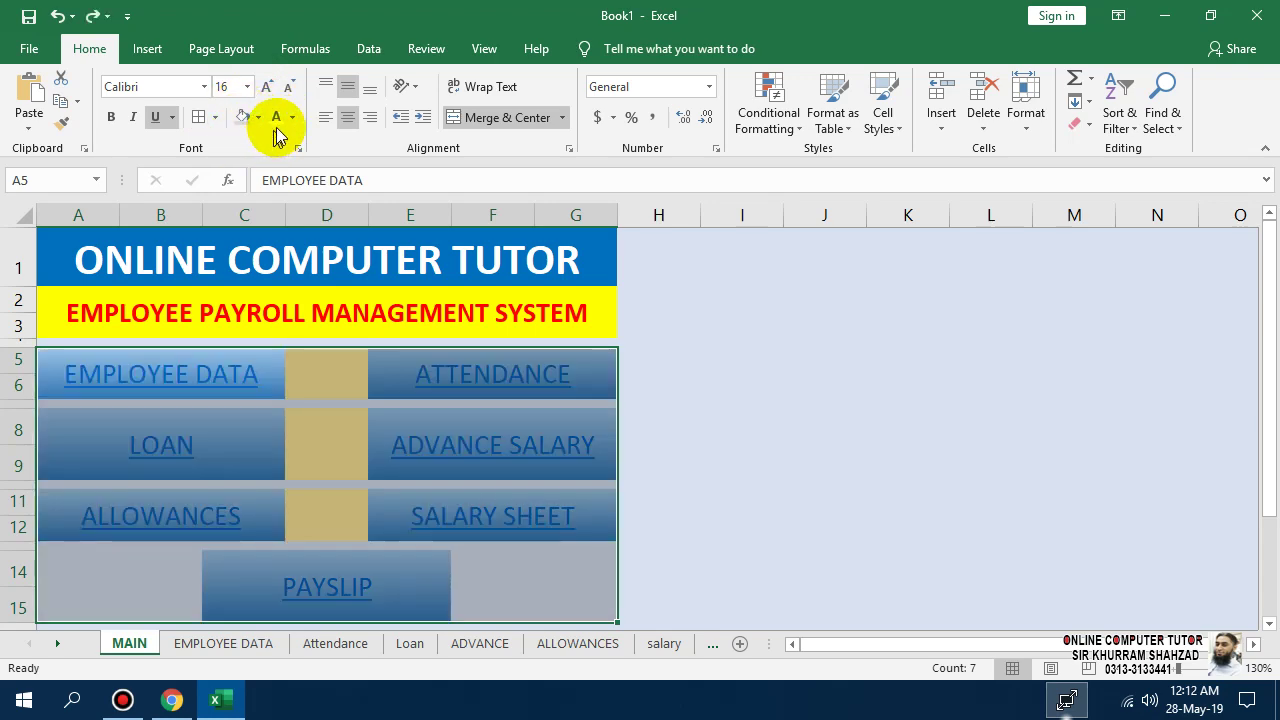
- Set the font color of the hyperlinked menu cells on the MAIN sheet to black and make their text bold
{"action": "left_click", "coordinate": [293, 118]}
{"action": "left_click", "coordinate": [277, 137]}
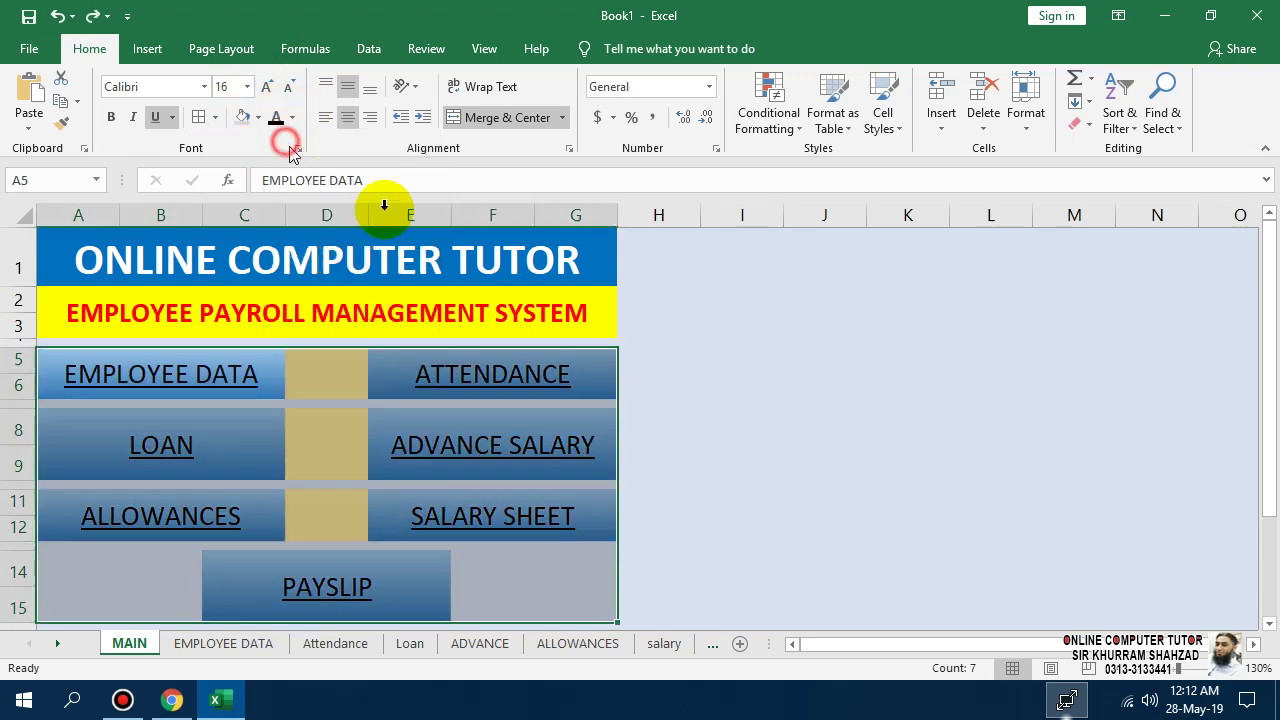
{"action": "left_click", "coordinate": [690, 385]}
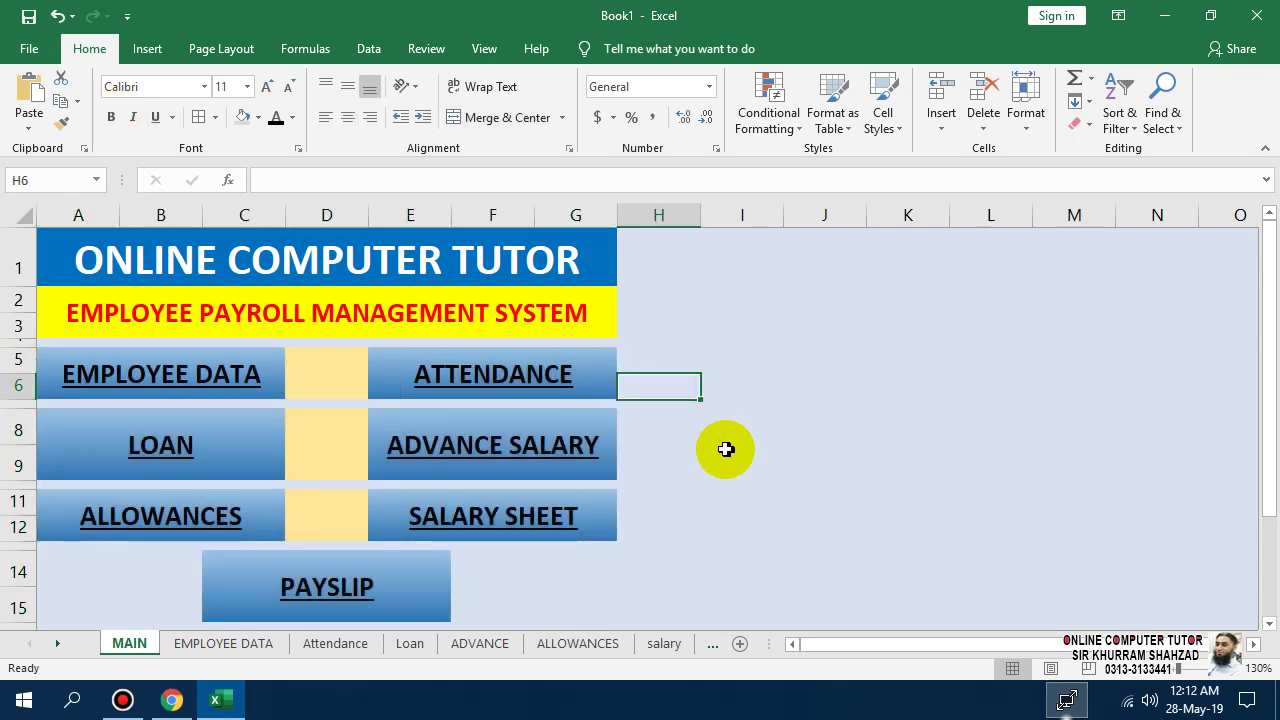
- Follow the EMPLOYEE DATA link and draw a left block arrow about 0.74" wide and 0.51" high below that sheet's table
{"action": "left_click", "coordinate": [236, 395]}
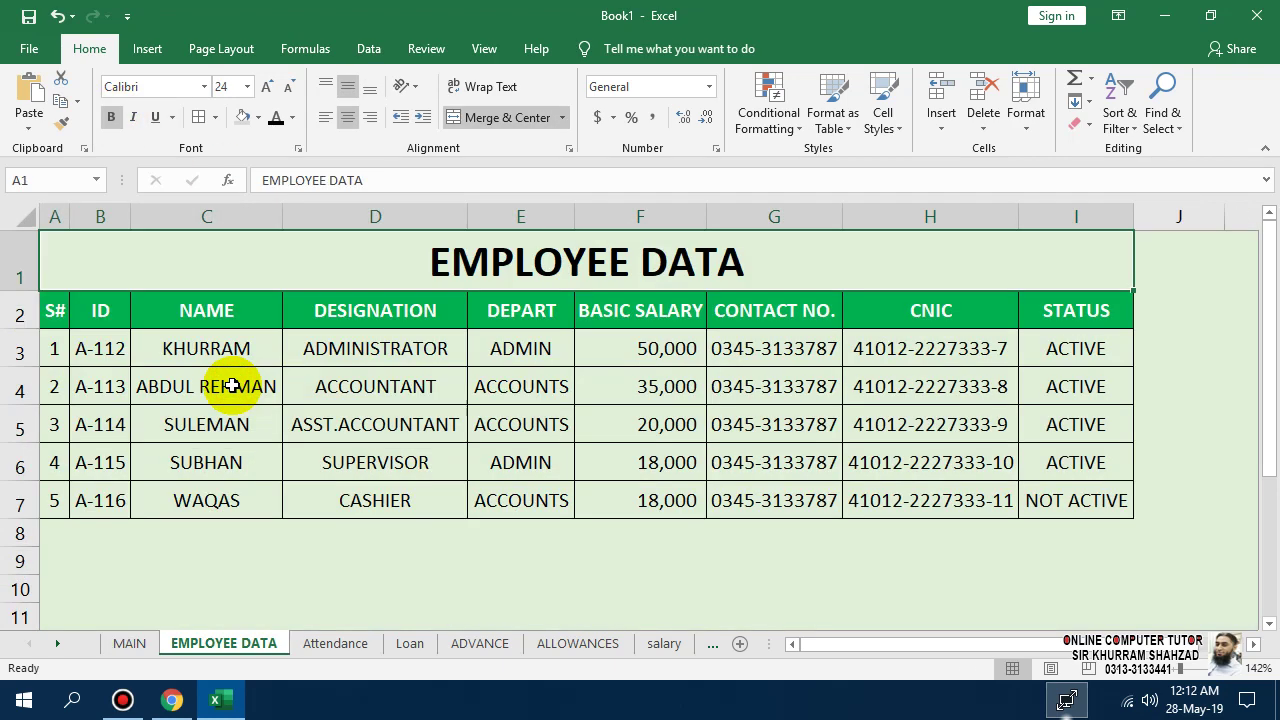
{"action": "left_click", "coordinate": [940, 532]}
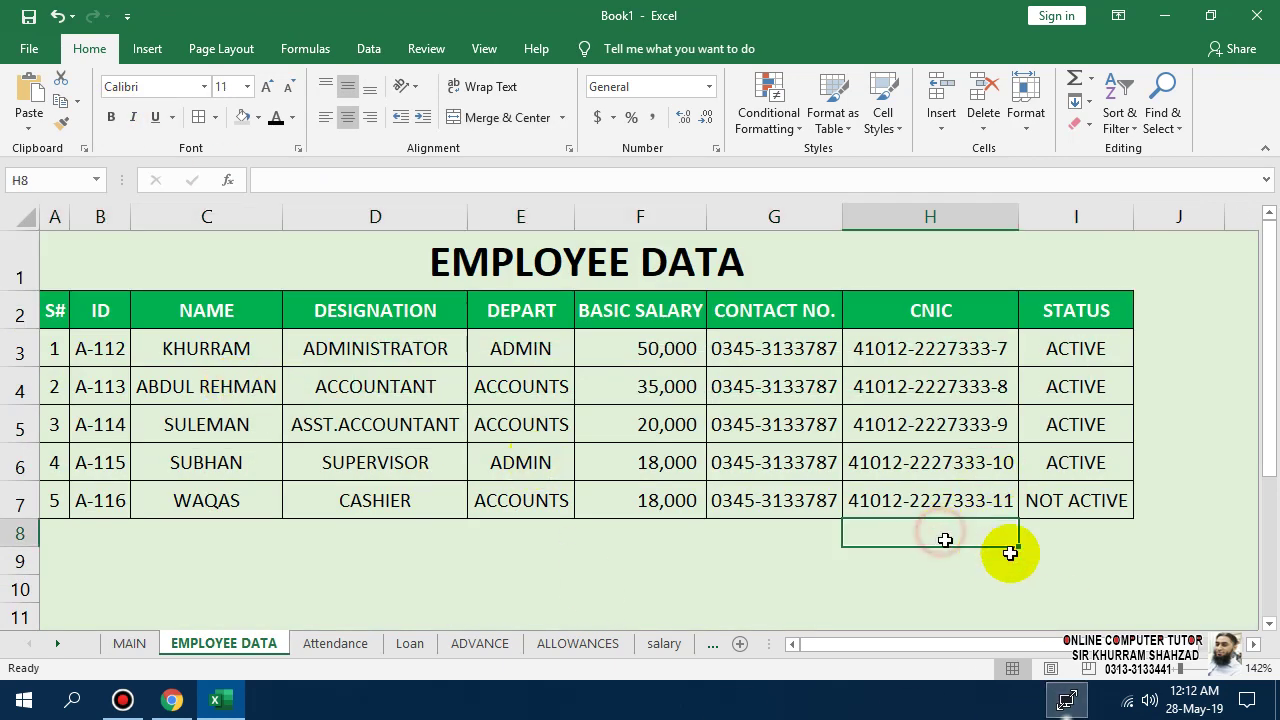
{"action": "left_click", "coordinate": [1082, 266]}
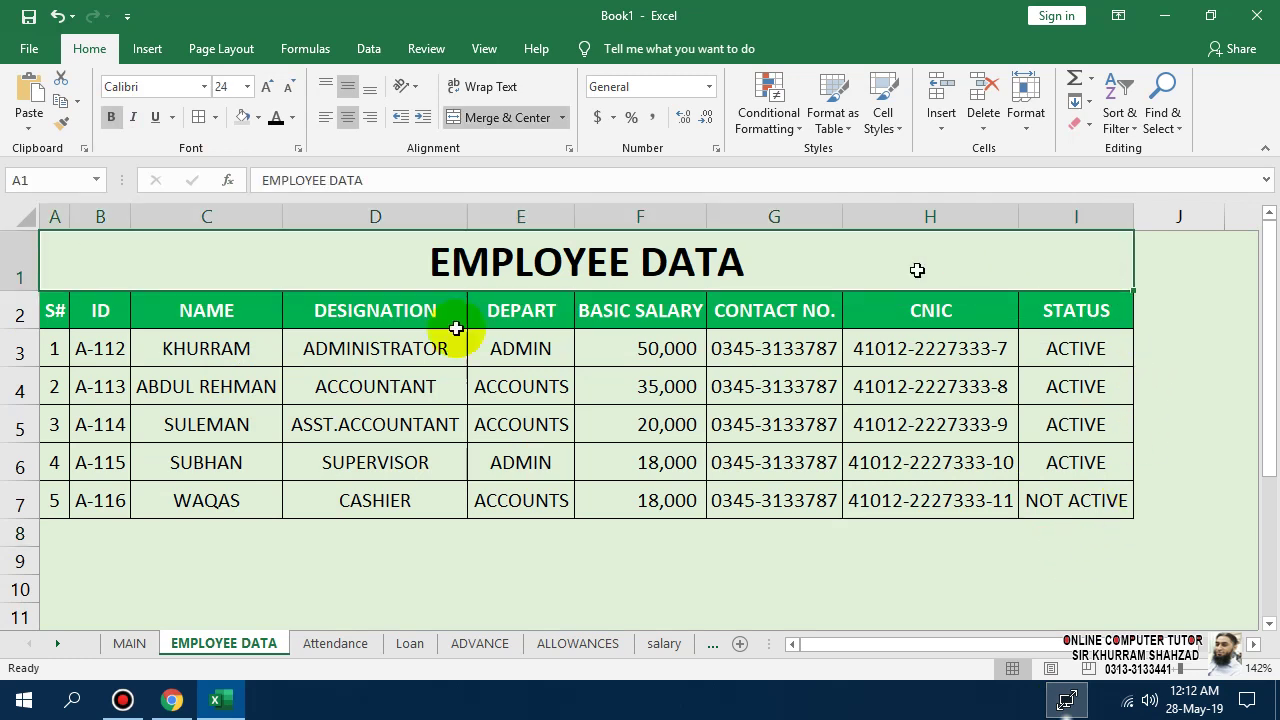
{"action": "left_click", "coordinate": [150, 52]}
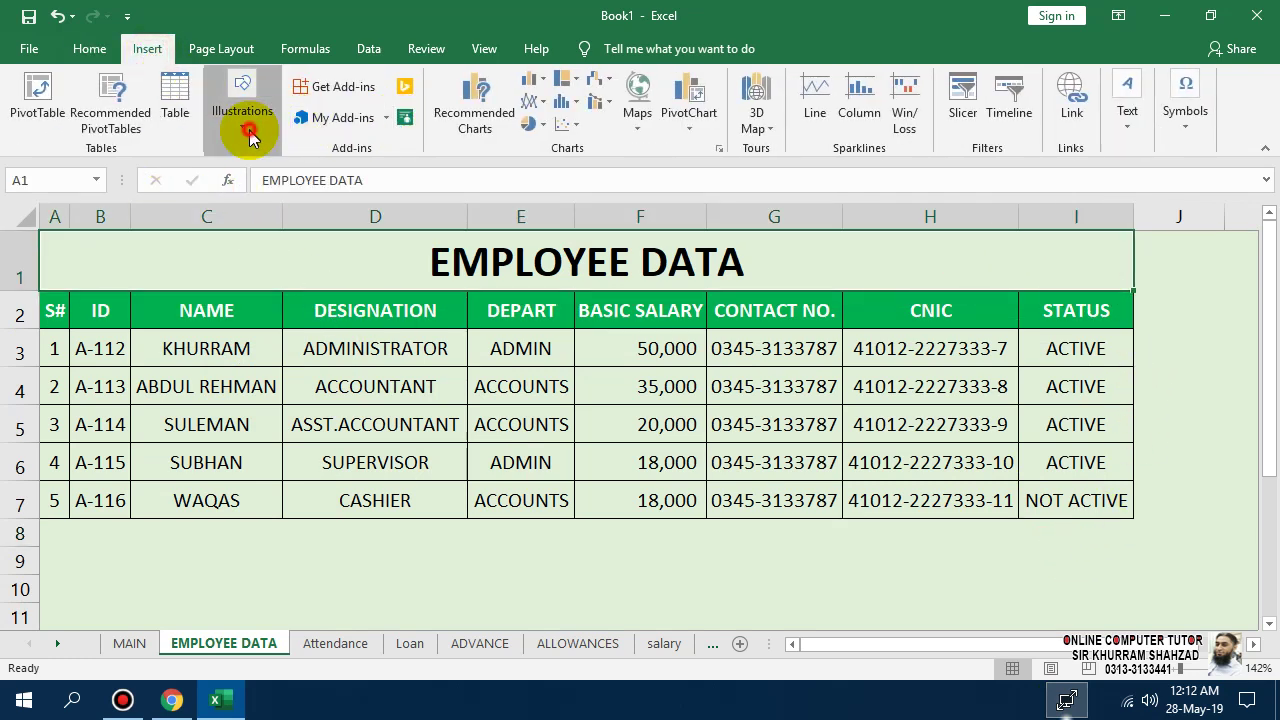
{"action": "left_click", "coordinate": [248, 122]}
{"action": "left_click", "coordinate": [332, 216]}
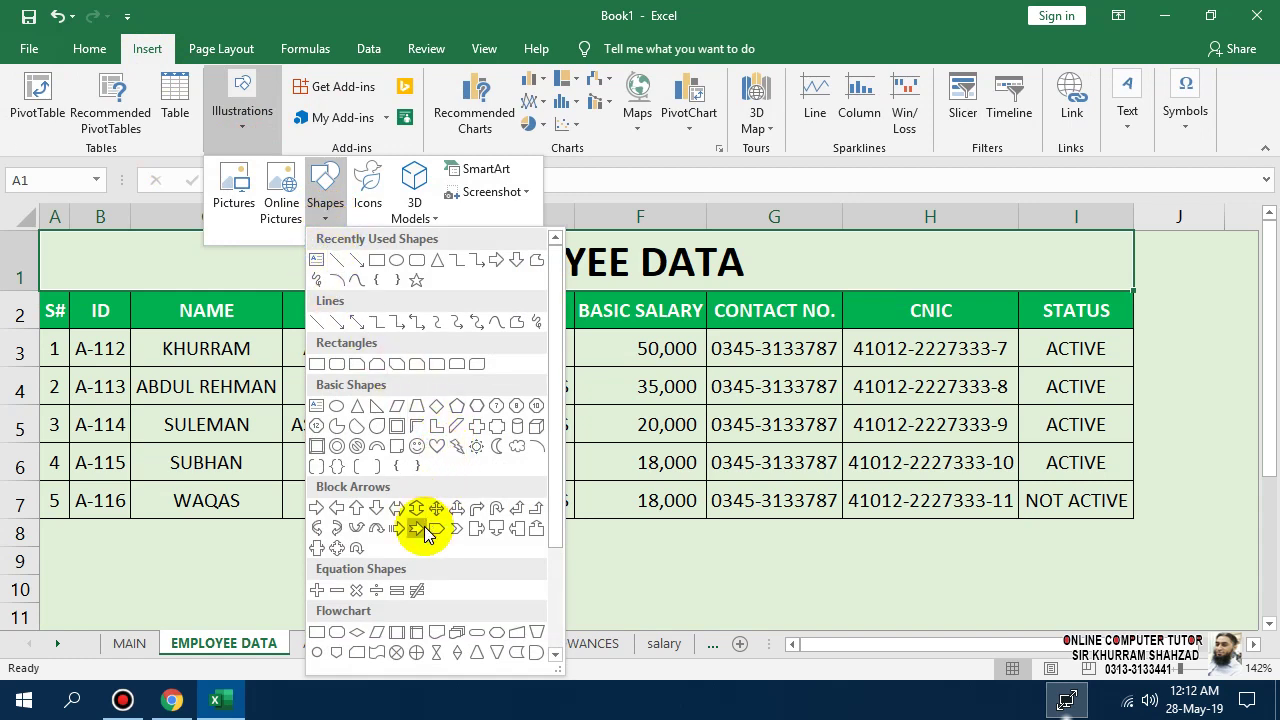
{"action": "left_click", "coordinate": [336, 508]}
{"action": "mouse_move", "coordinate": [386, 548]}
{"action": "left_mouse_down"}
{"action": "mouse_move", "coordinate": [490, 597]}
{"action": "mouse_move", "coordinate": [457, 606]}
{"action": "mouse_move", "coordinate": [485, 618]}
{"action": "left_mouse_up"}
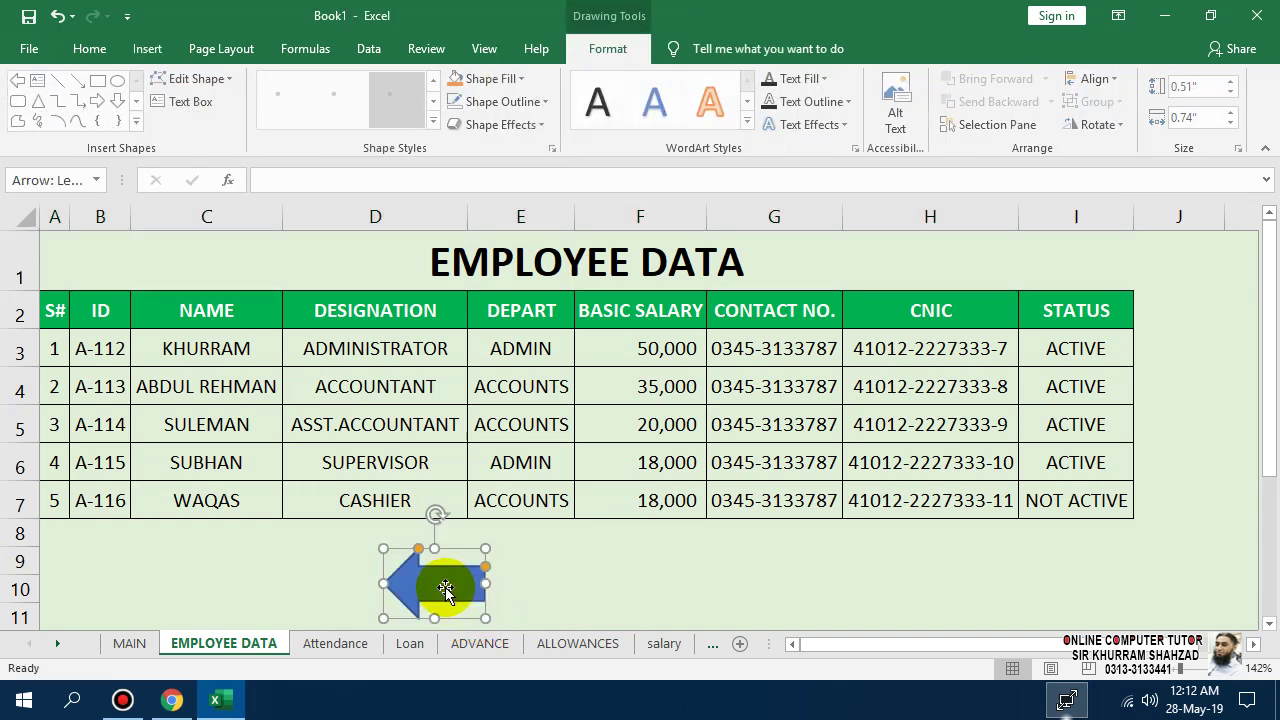
{"action": "right_click", "coordinate": [445, 590]}
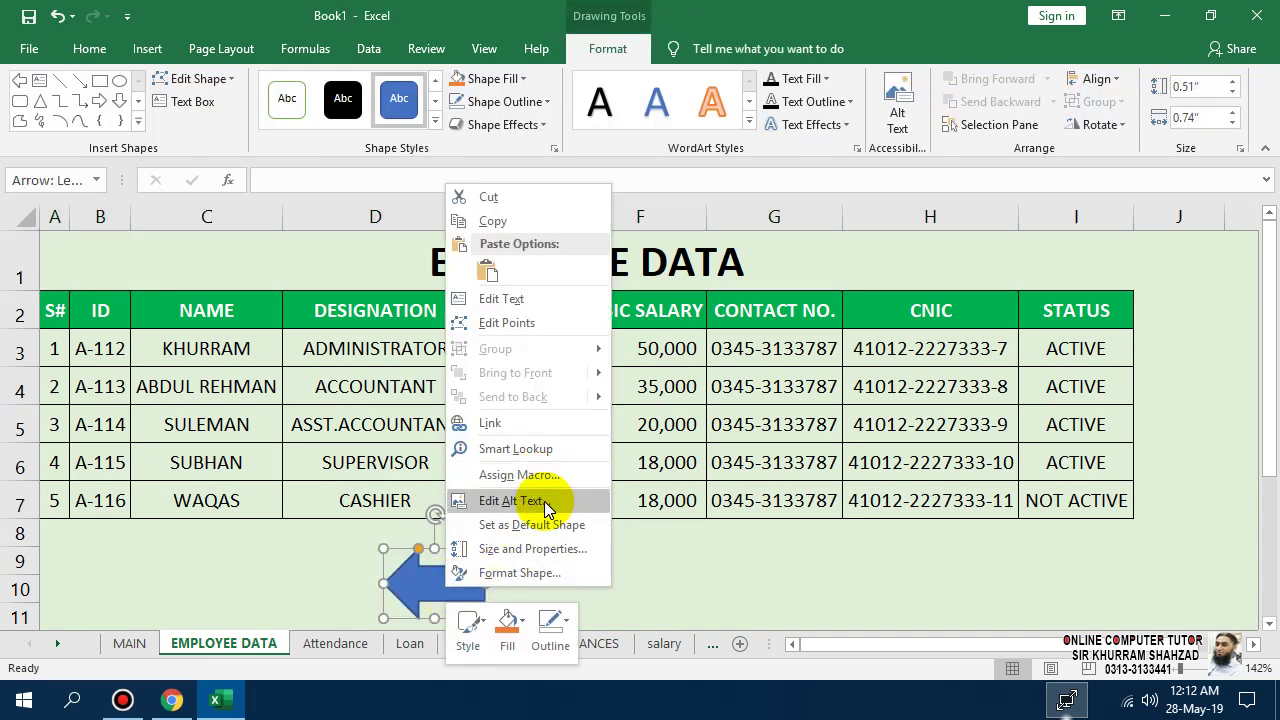
{"action": "left_click", "coordinate": [512, 500]}
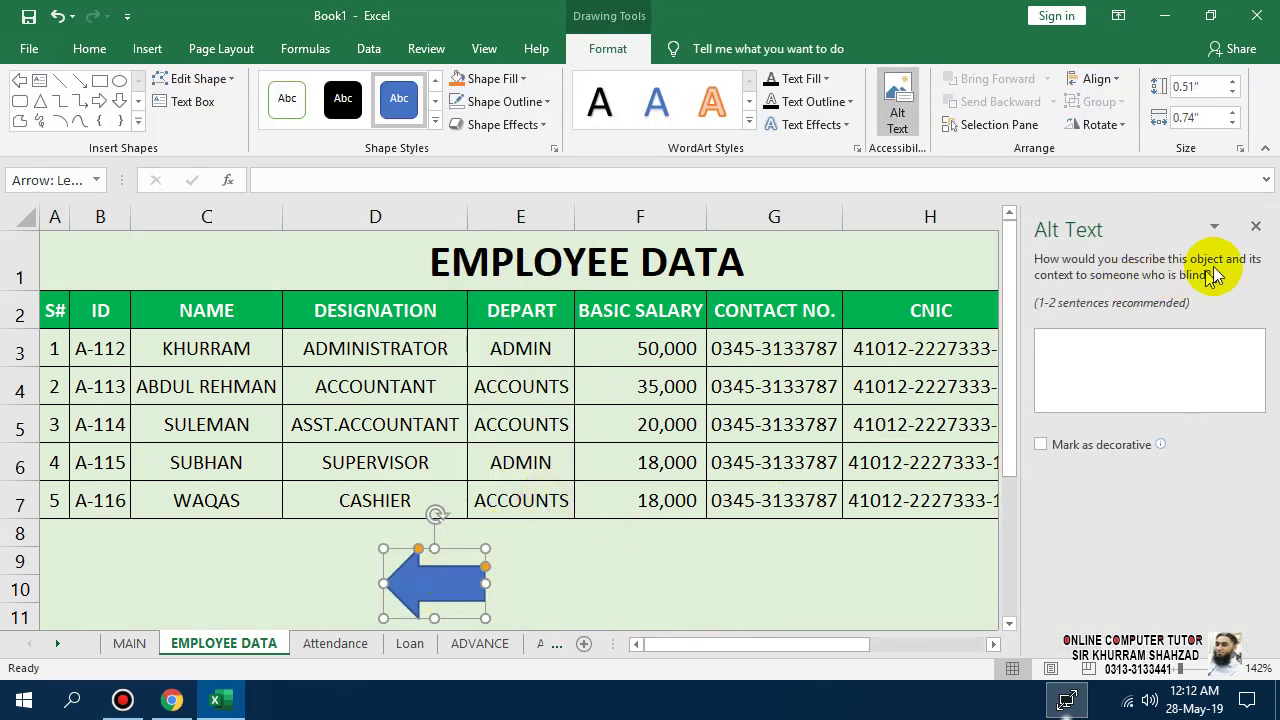
{"action": "left_click", "coordinate": [1256, 226]}
- Add the text MAIN to the arrow shape and increase its height to about 0.6"
{"action": "right_click", "coordinate": [428, 575]}
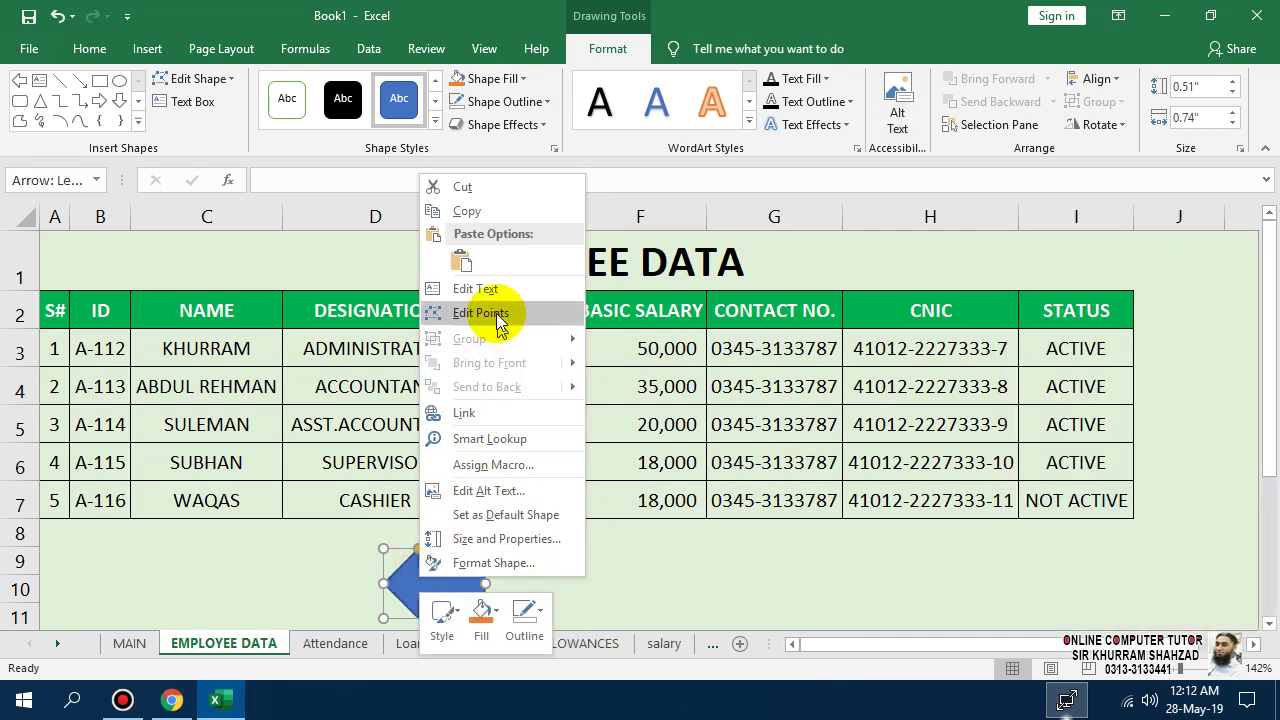
{"action": "key", "text": "Escape"}
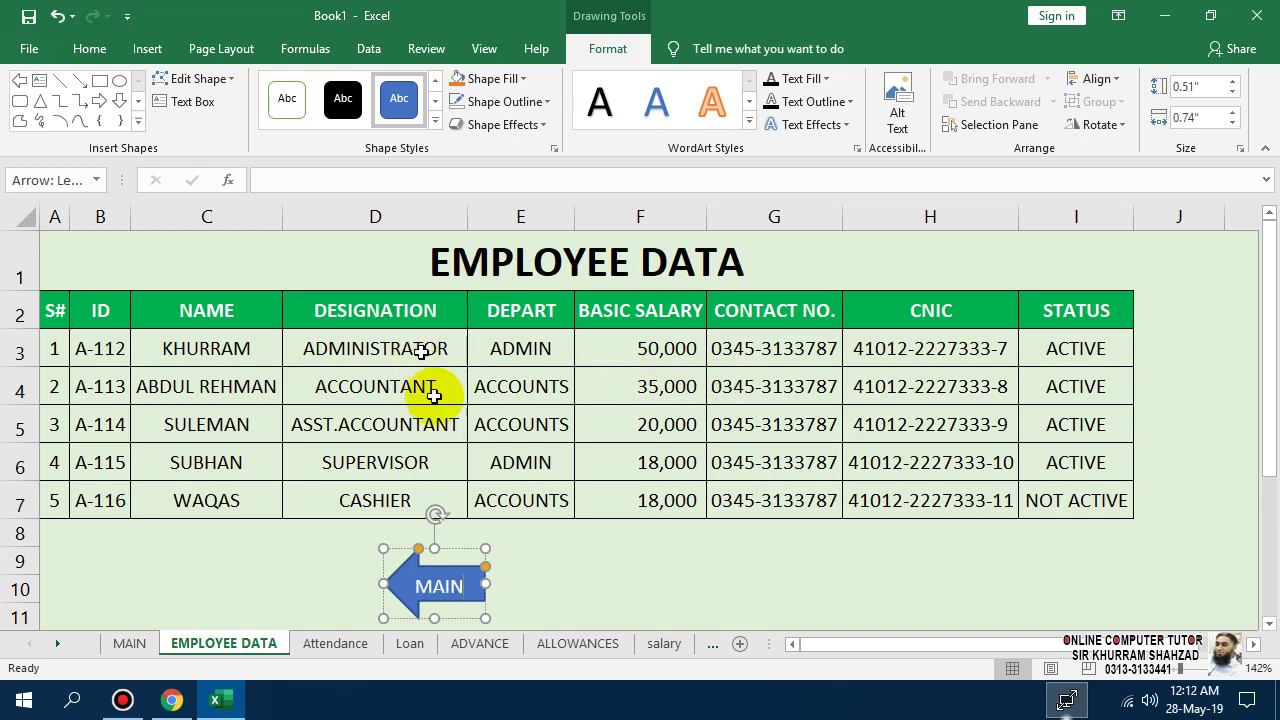
{"action": "double_click", "coordinate": [470, 595]}
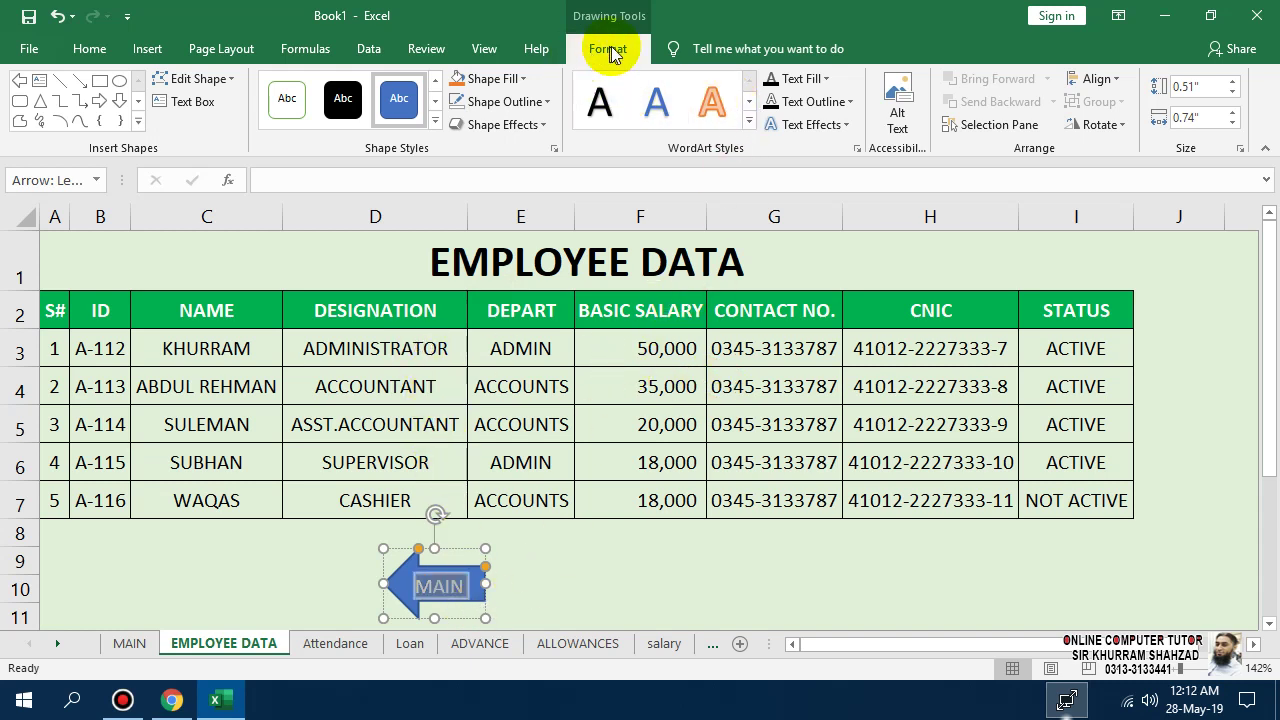
{"action": "left_click", "coordinate": [1100, 80]}
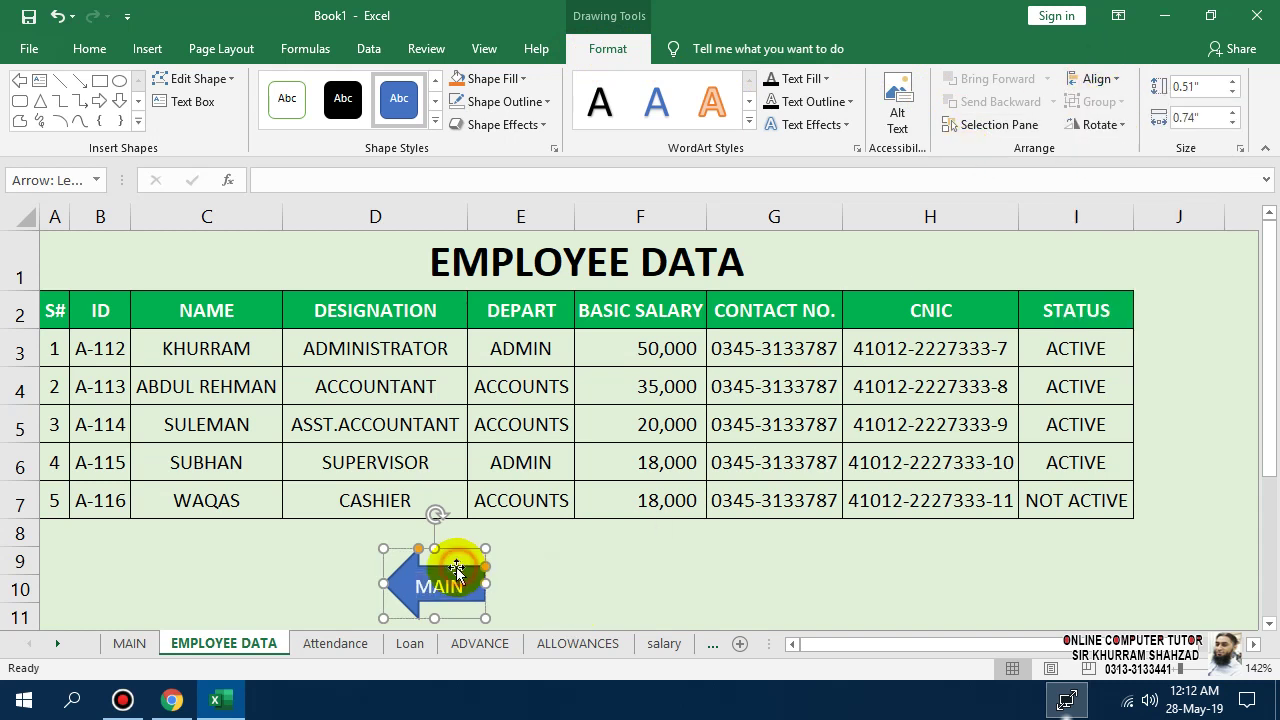
{"action": "mouse_move", "coordinate": [440, 549]}
{"action": "left_mouse_down"}
{"action": "mouse_move", "coordinate": [434, 560]}
{"action": "mouse_move", "coordinate": [443, 540]}
{"action": "left_mouse_up"}
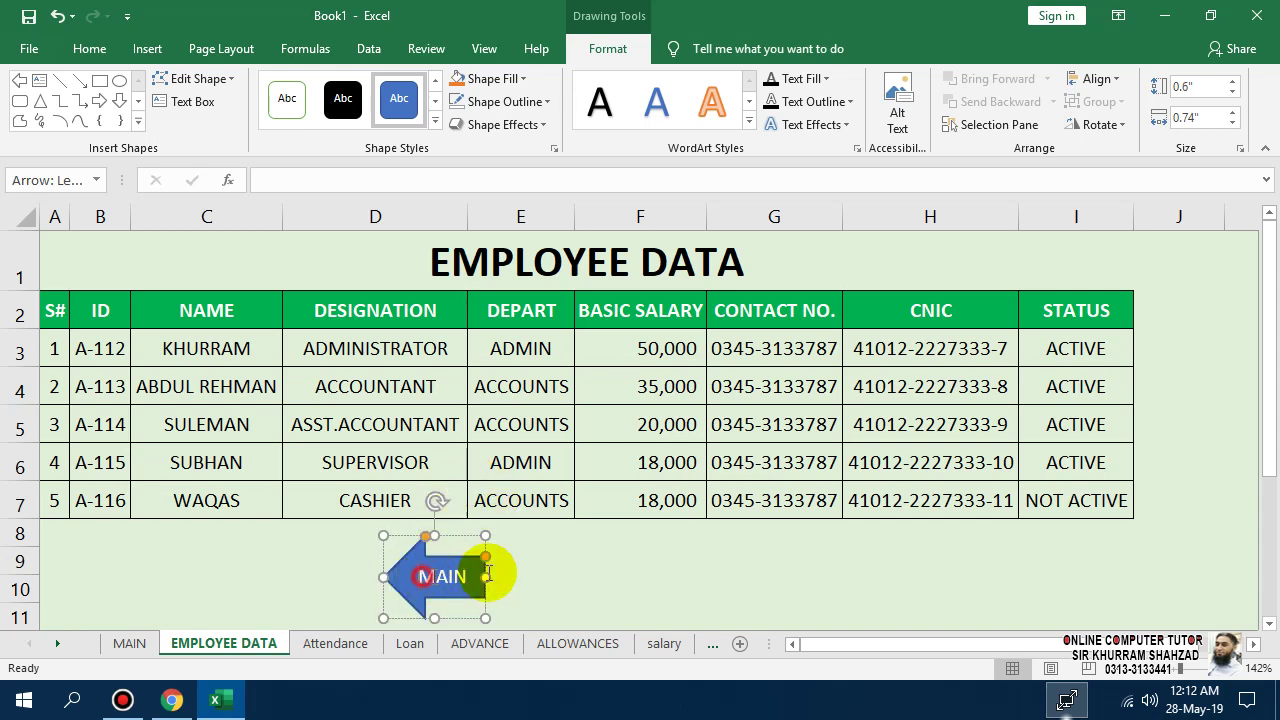
- Make the arrow's MAIN text bold at 11 points and move the arrow into column J beside the EMPLOYEE DATA title
{"action": "left_click", "coordinate": [92, 50]}
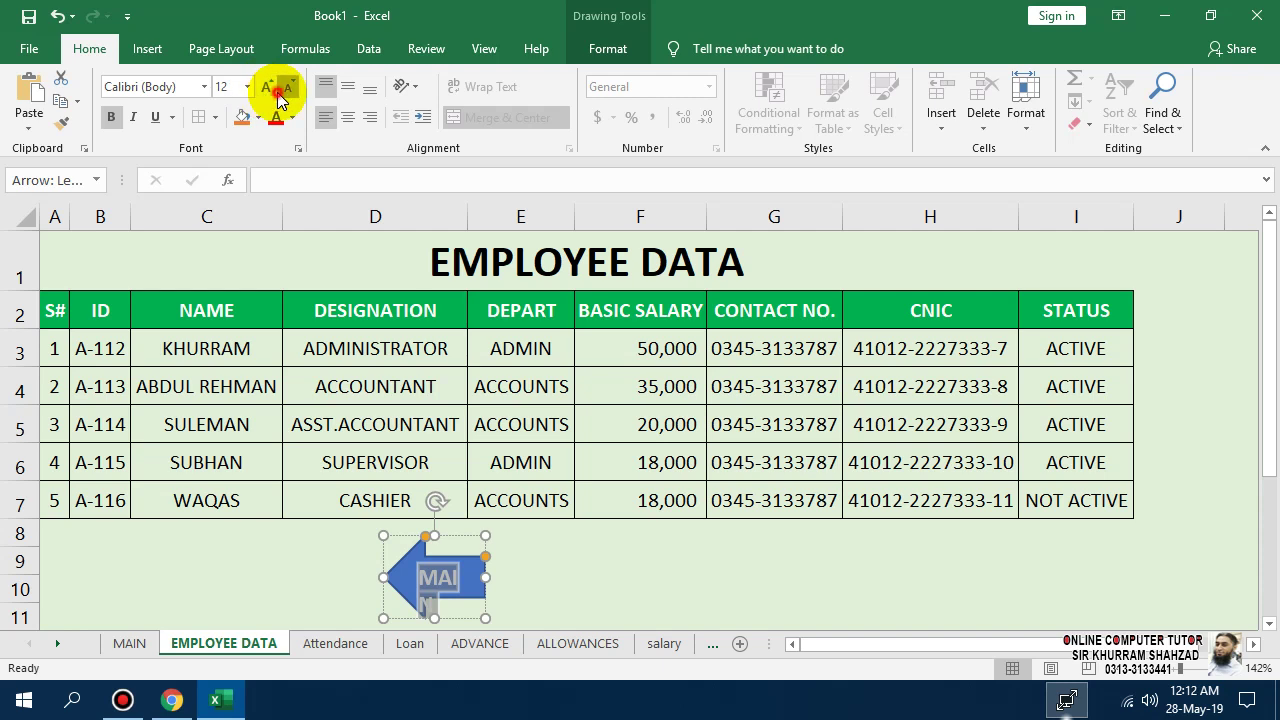
{"action": "left_click", "coordinate": [650, 585]}
{"action": "left_click", "coordinate": [445, 565]}
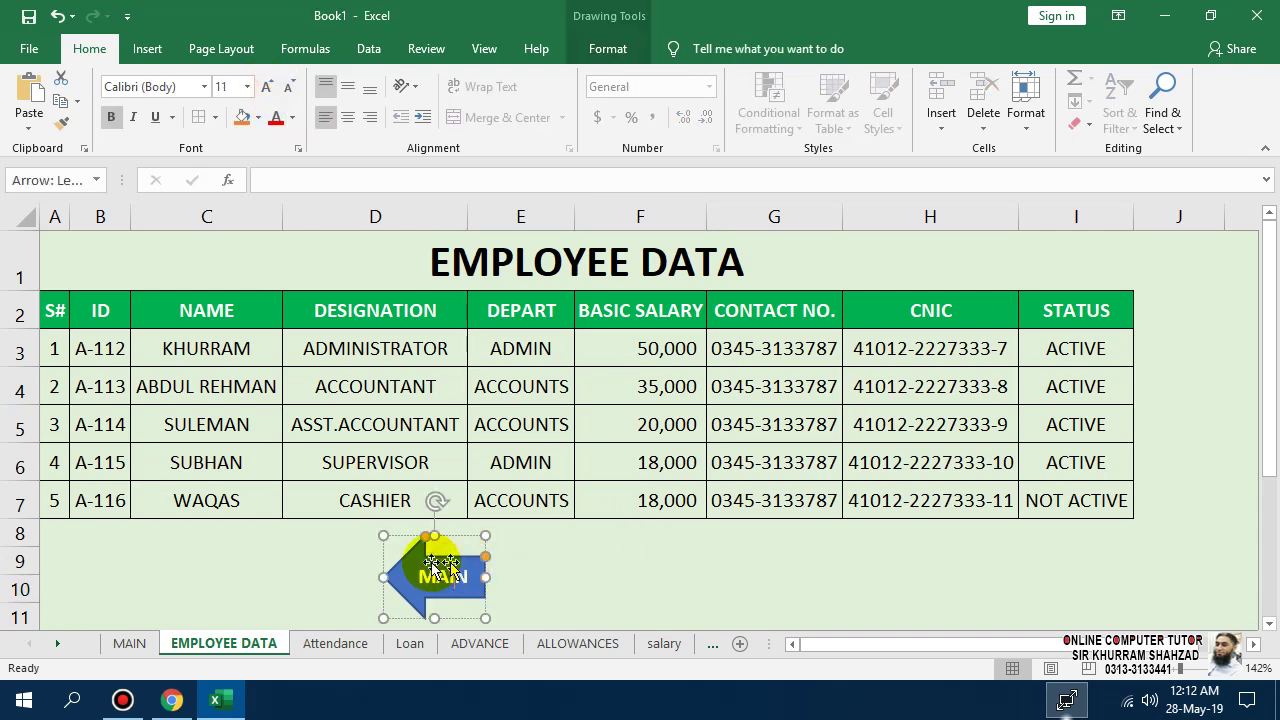
{"action": "left_click_drag", "start_coordinate": [468, 540], "coordinate": [1227, 242]}
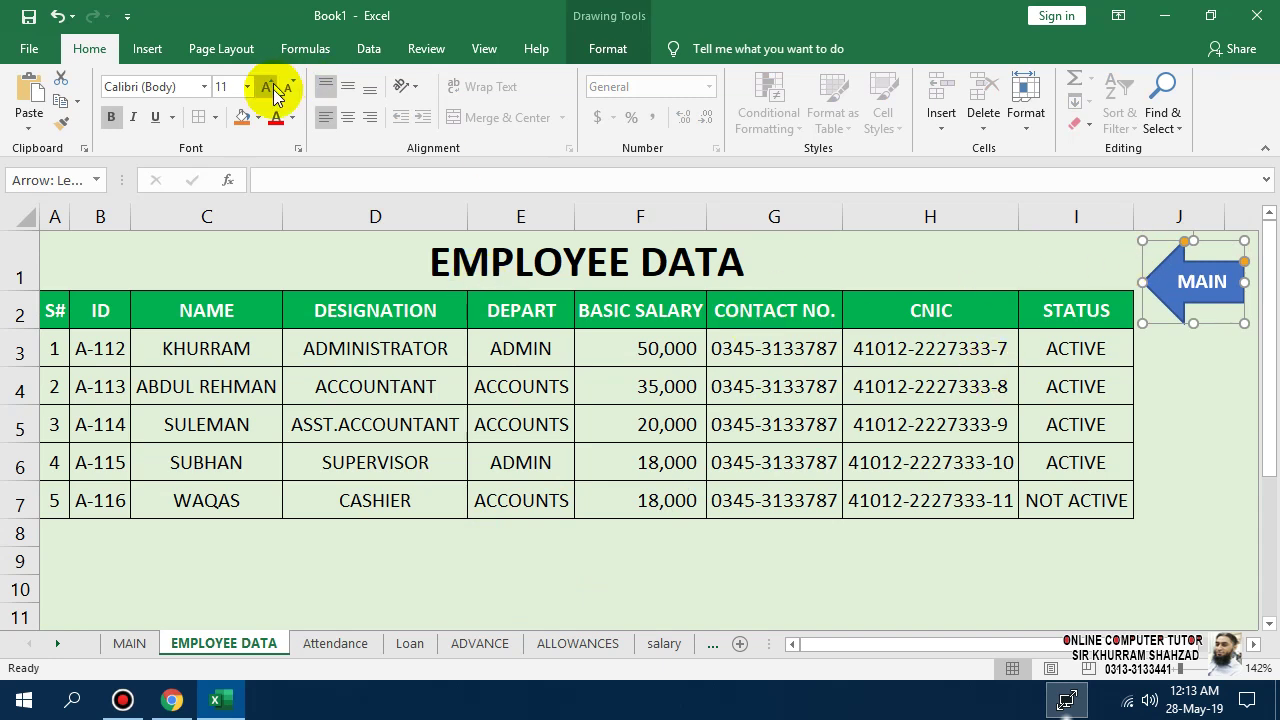
- Hyperlink the arrow shape to the MAIN sheet of this workbook
{"action": "key", "text": "ctrl+k"}
{"action": "left_click", "coordinate": [468, 206]}
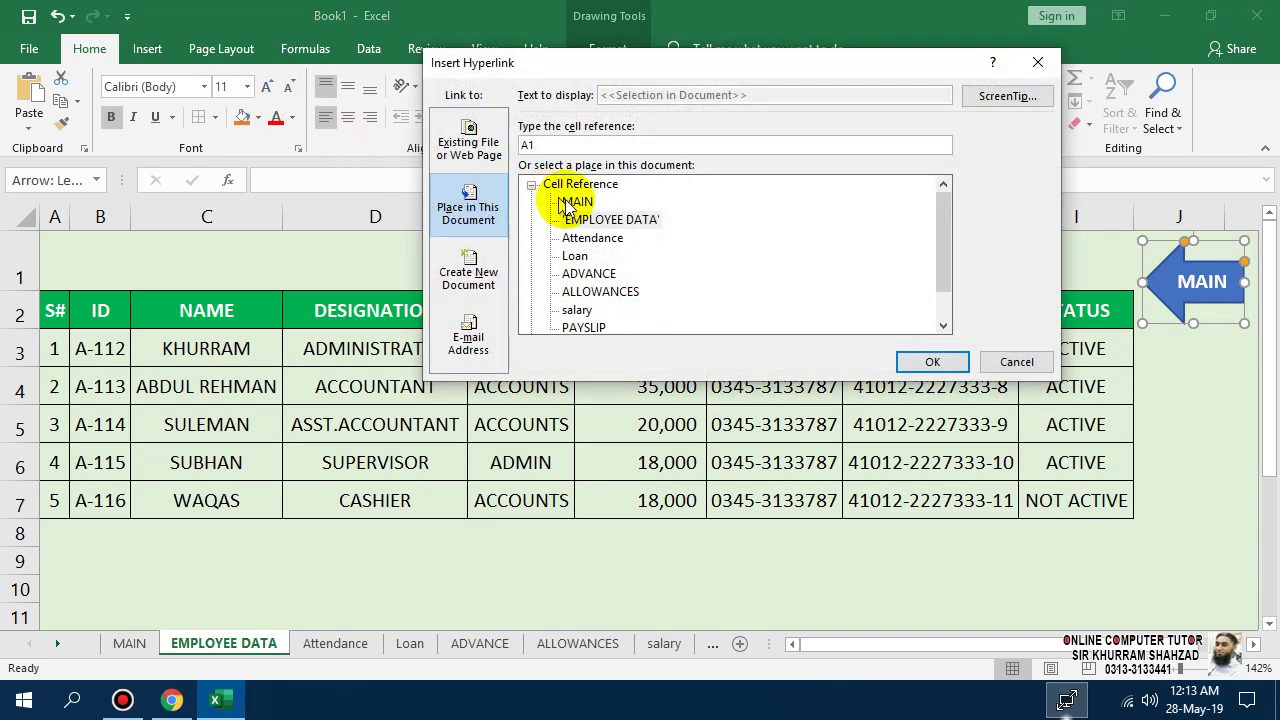
{"action": "left_click", "coordinate": [577, 201]}
{"action": "left_click", "coordinate": [928, 363]}
{"action": "left_click", "coordinate": [960, 586]}
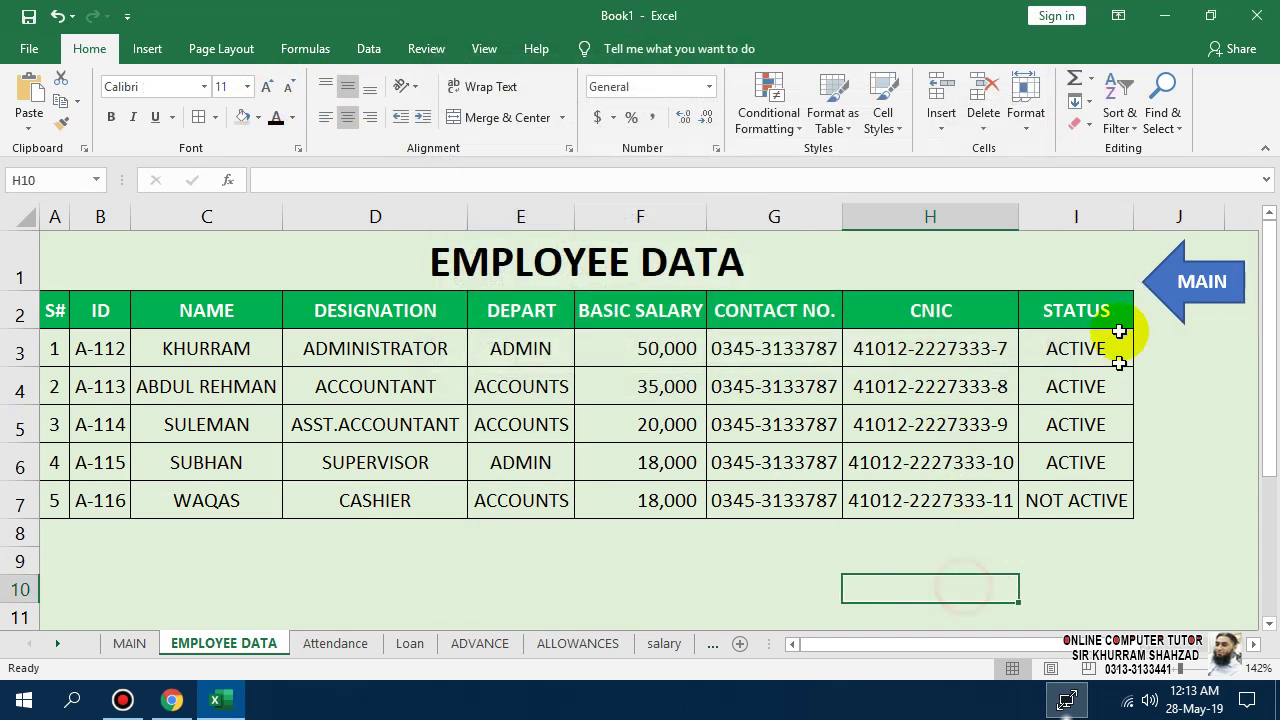
- Copy the linked MAIN arrow and paste it into the Attendance sheet
{"action": "right_click", "coordinate": [1168, 305]}
{"action": "left_click", "coordinate": [1043, 261]}
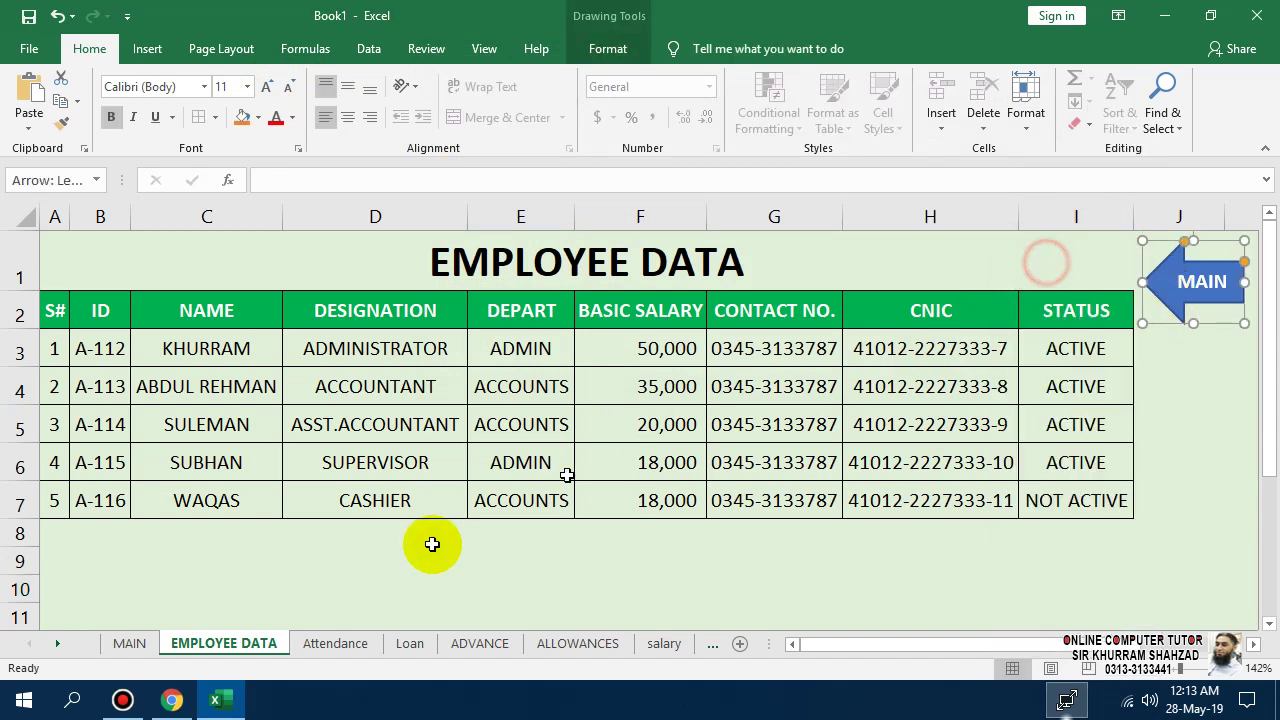
{"action": "left_click", "coordinate": [330, 643]}
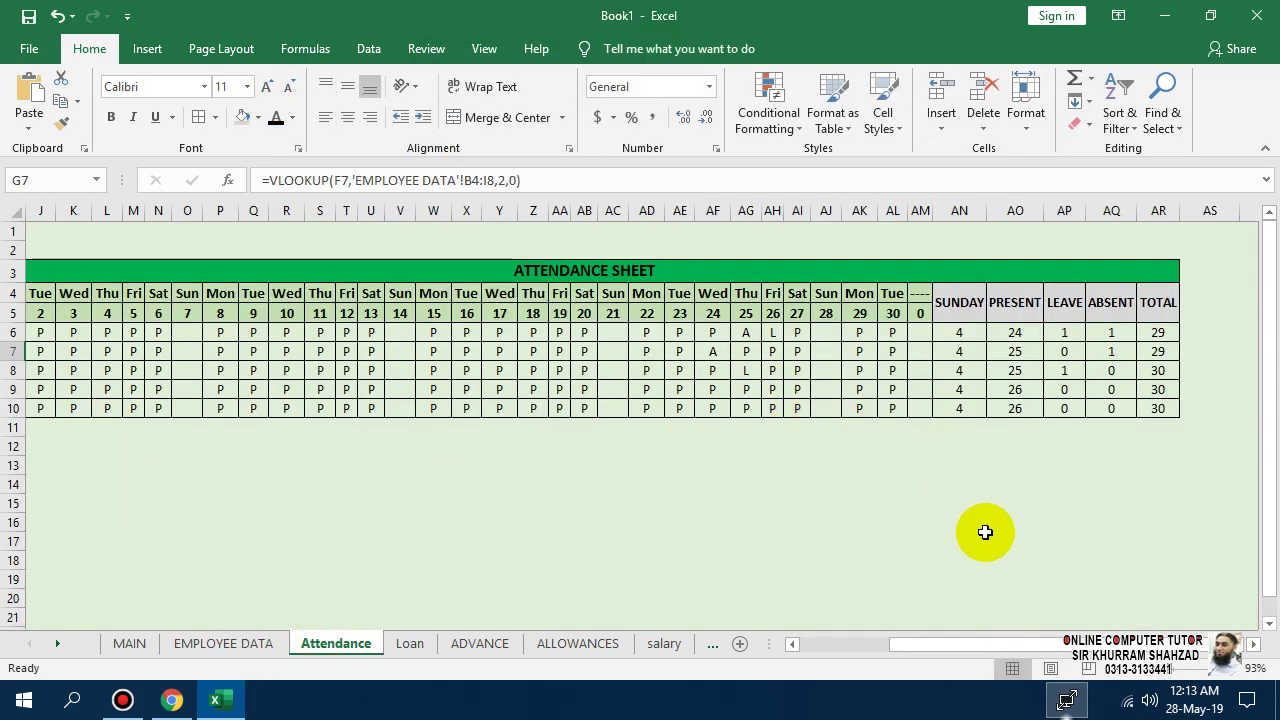
{"action": "key", "text": "ctrl+v"}
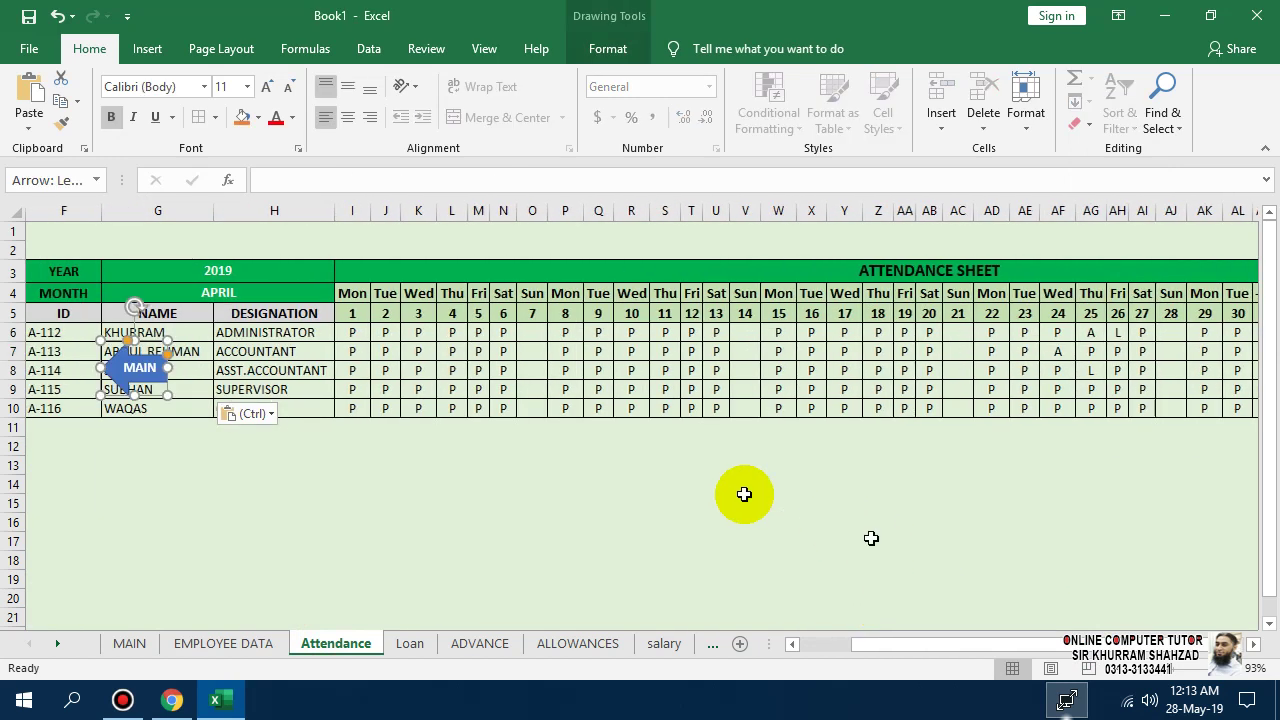
- Move the arrow above the YEAR header in column F of the Attendance sheet and enlarge row 2 to fit it
{"action": "right_click", "coordinate": [180, 440]}
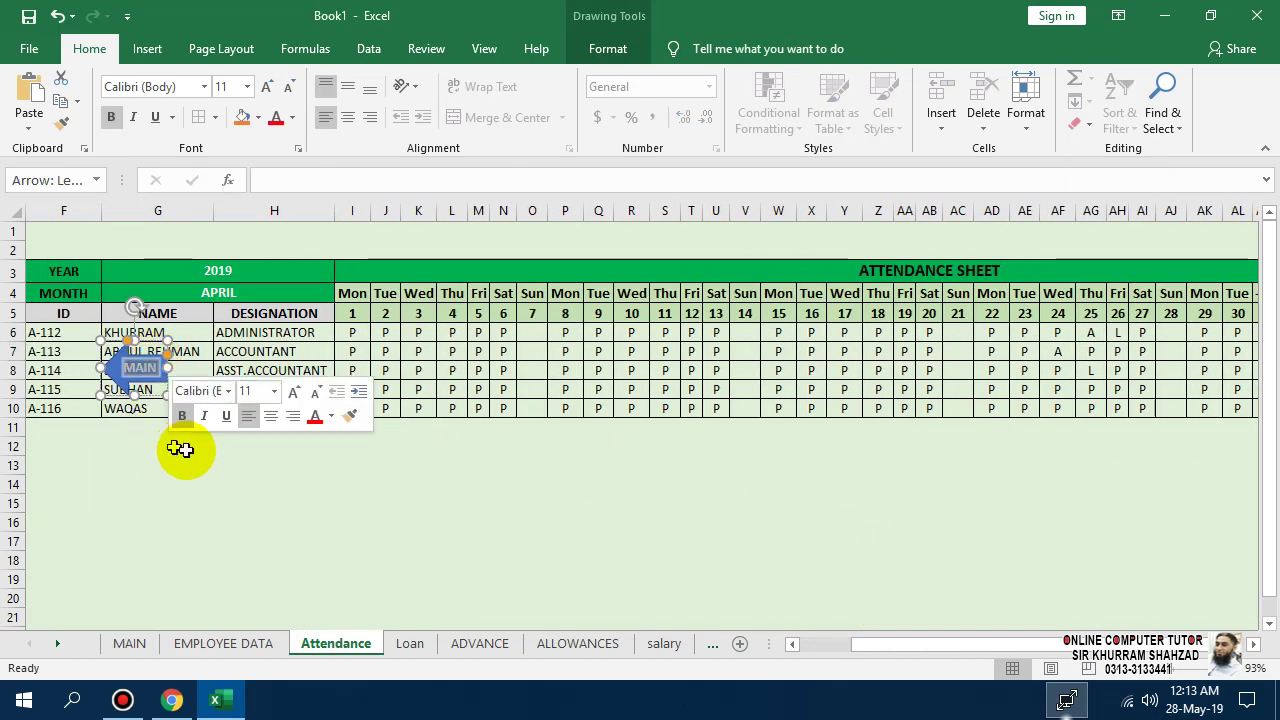
{"action": "left_click", "coordinate": [186, 447]}
{"action": "right_click", "coordinate": [140, 368]}
{"action": "left_click", "coordinate": [200, 490]}
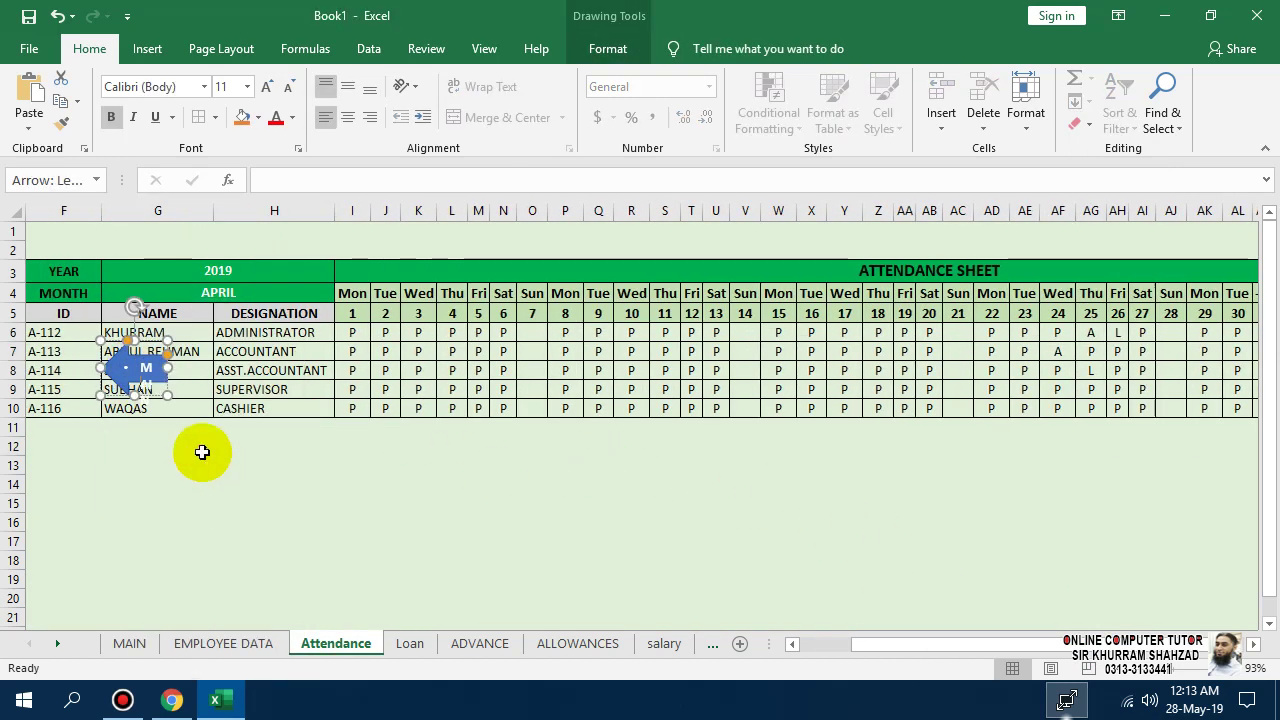
{"action": "left_click_drag", "start_coordinate": [152, 405], "coordinate": [719, 251]}
{"action": "left_click_drag", "start_coordinate": [536, 253], "coordinate": [116, 278]}
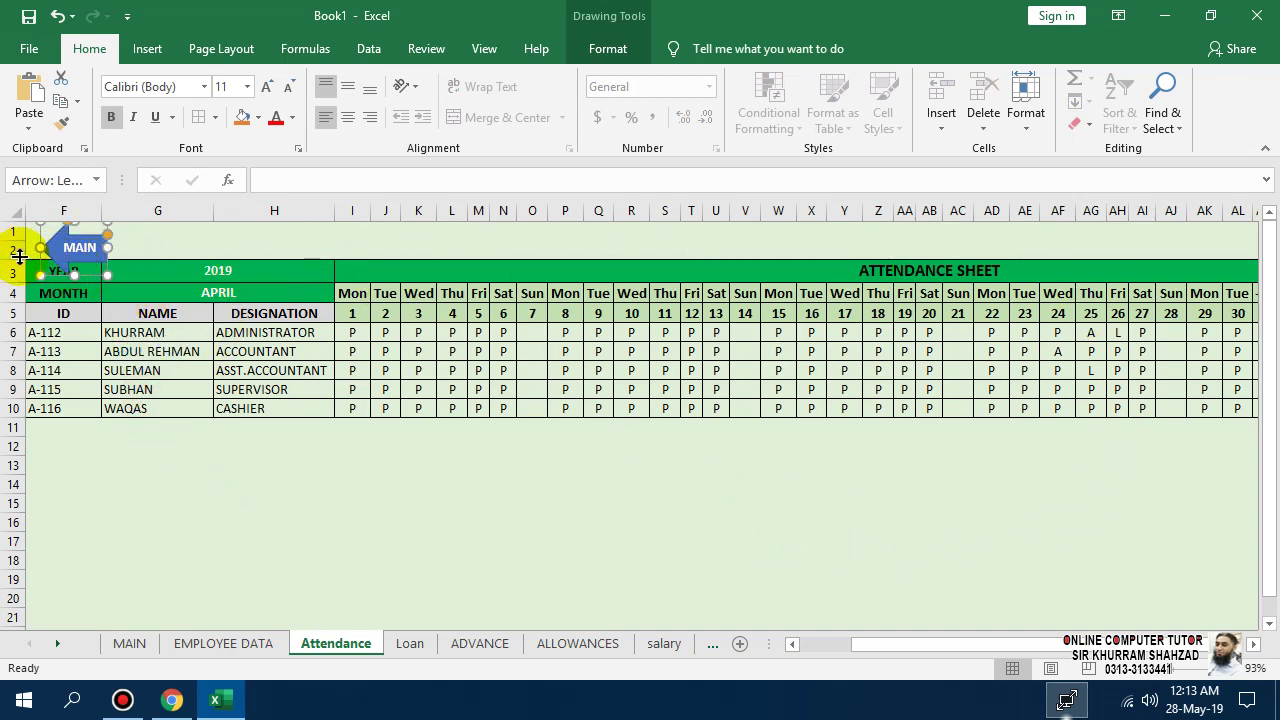
{"action": "left_click_drag", "start_coordinate": [19, 256], "coordinate": [80, 279]}
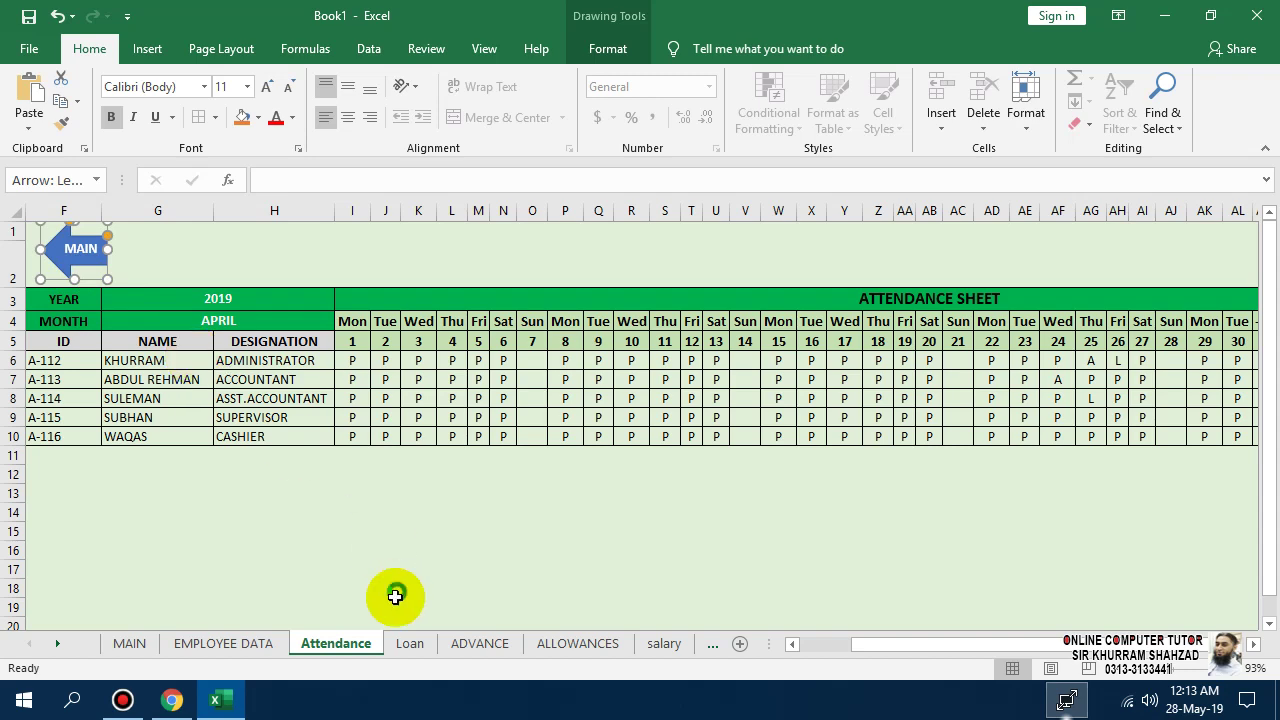
- Paste the MAIN arrow at cell A1 of the Loan sheet and increase the height of row 3 beneath it
{"action": "left_click", "coordinate": [408, 641]}
{"action": "left_click", "coordinate": [55, 210]}
{"action": "left_click", "coordinate": [59, 242]}
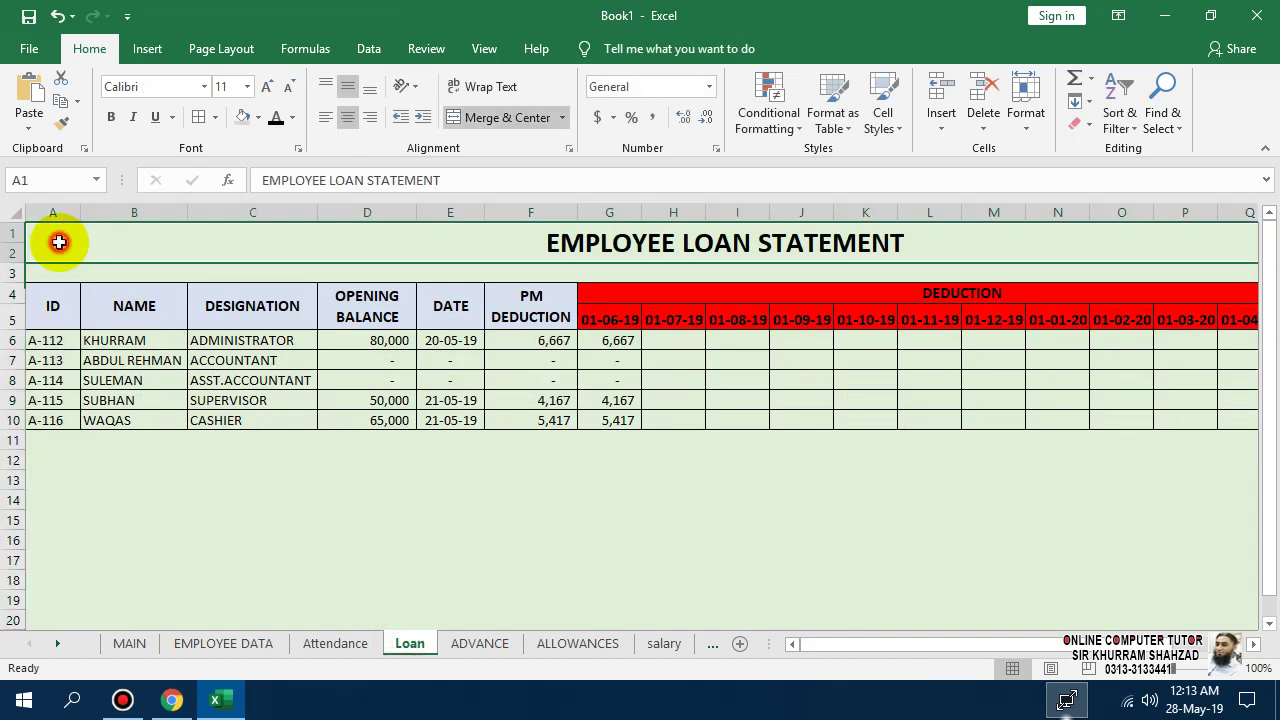
{"action": "key", "text": "ctrl+v"}
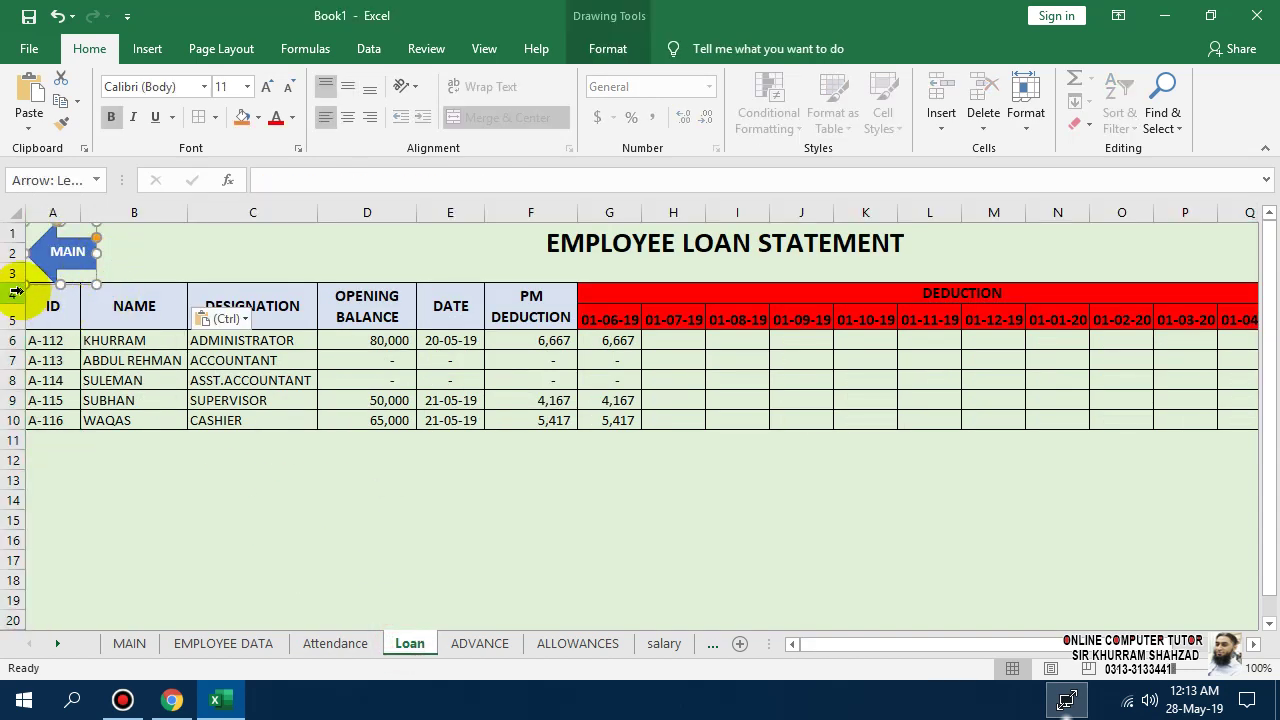
{"action": "left_click", "coordinate": [215, 268]}
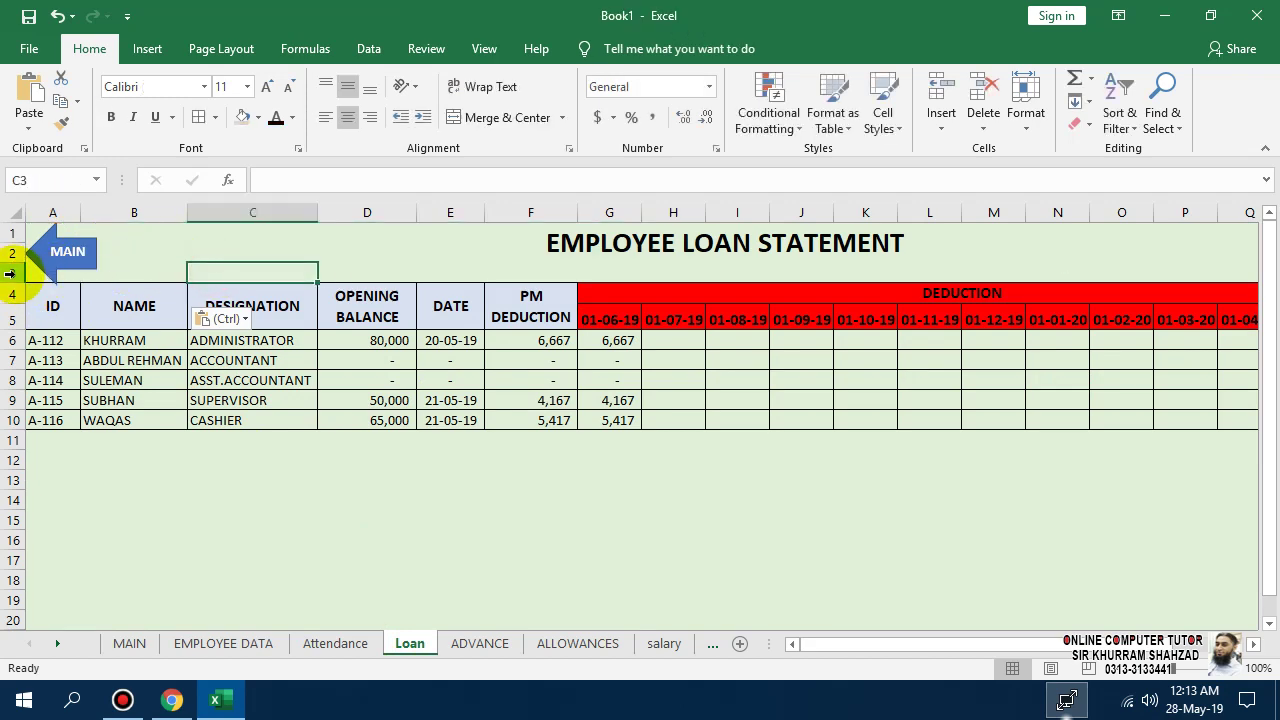
{"action": "mouse_move", "coordinate": [20, 284]}
{"action": "left_mouse_down"}
{"action": "mouse_move", "coordinate": [20, 299]}
{"action": "mouse_move", "coordinate": [66, 288]}
{"action": "left_mouse_up"}
{"action": "right_click", "coordinate": [69, 277]}
{"action": "left_click", "coordinate": [274, 280]}
{"action": "left_click", "coordinate": [328, 556]}
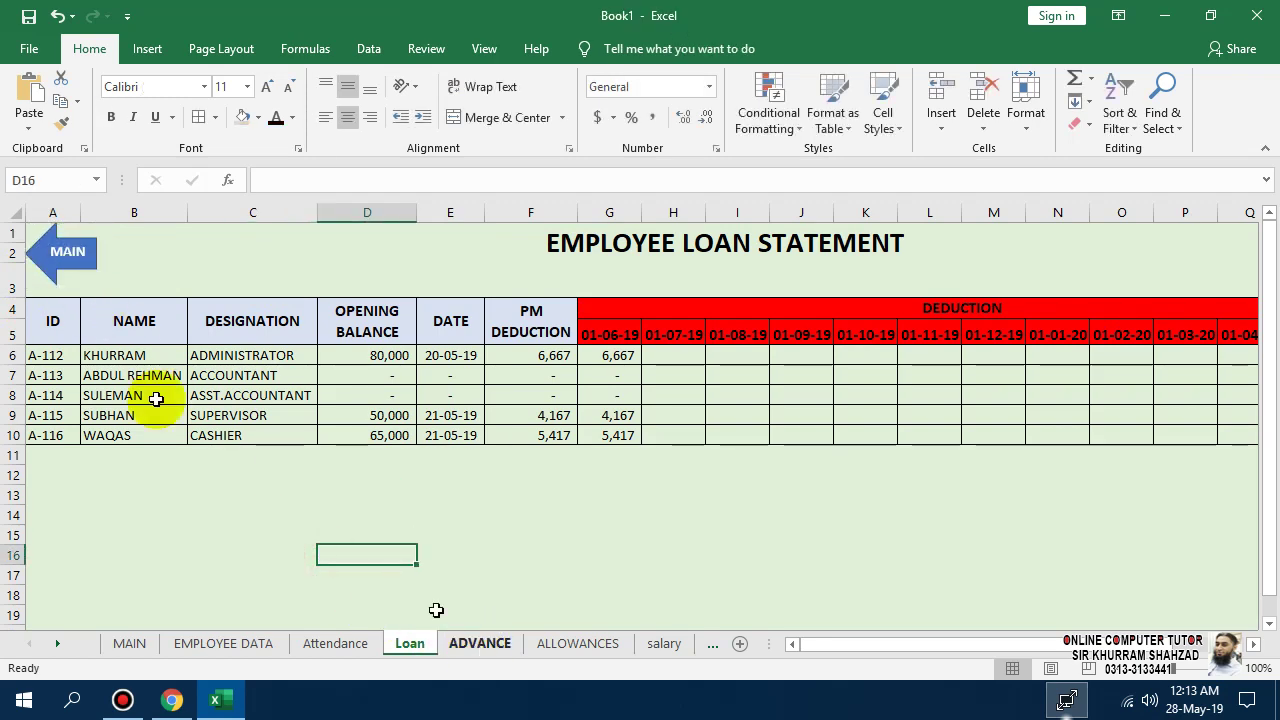
- Paste the MAIN arrow at cell A1 of the ADVANCE sheet and at cell A1 of the ALLOWANCES sheet
{"action": "left_click", "coordinate": [480, 643]}
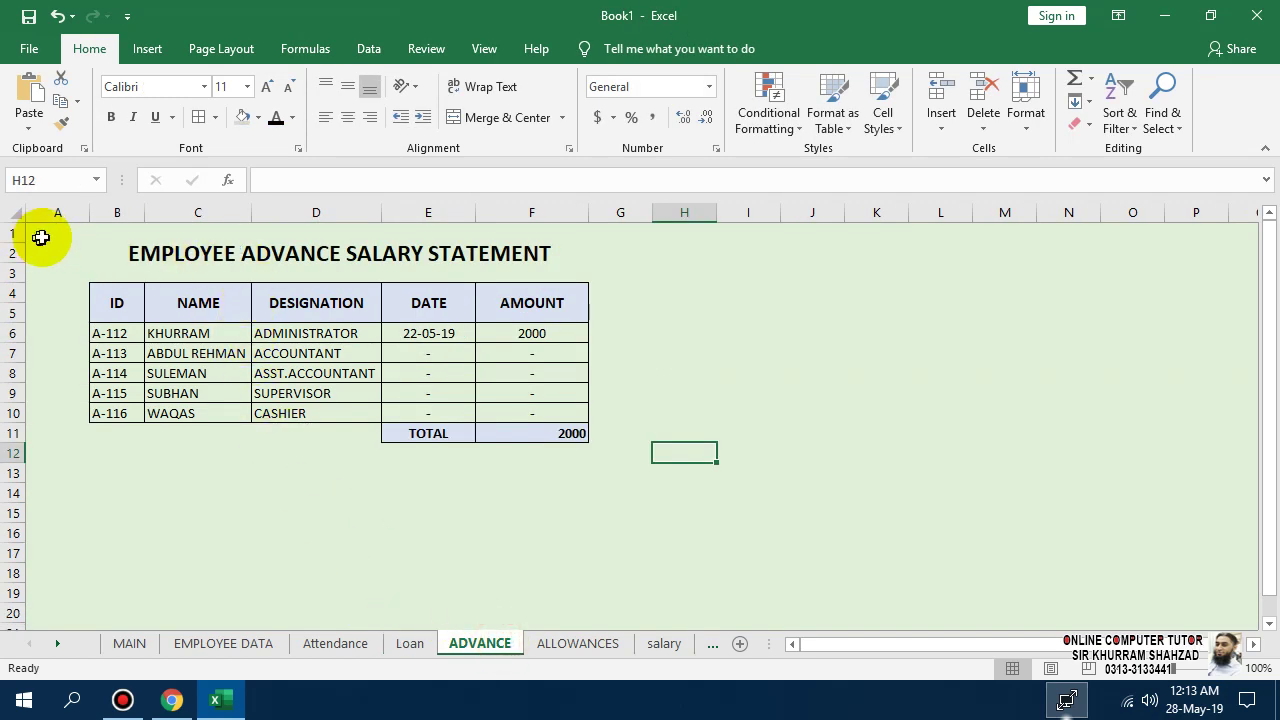
{"action": "left_click", "coordinate": [45, 236]}
{"action": "key", "text": "ctrl+v"}
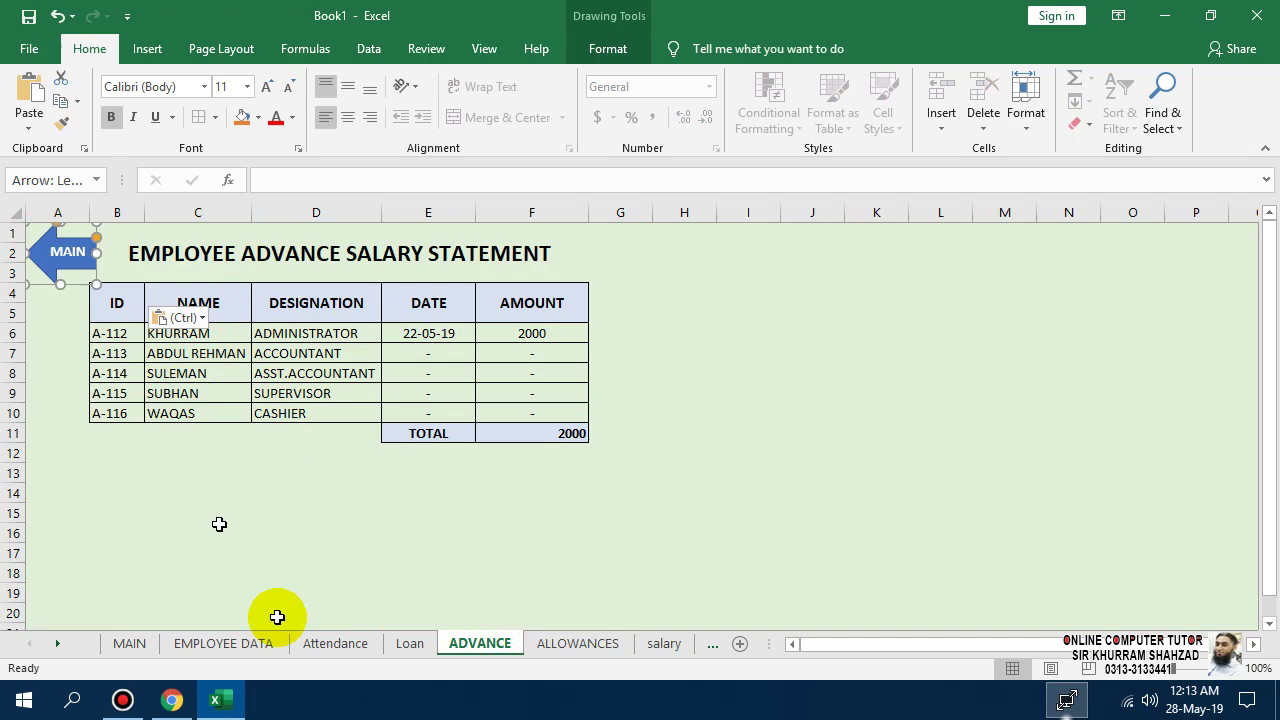
{"action": "left_click", "coordinate": [408, 561]}
{"action": "left_click", "coordinate": [583, 648]}
{"action": "left_click", "coordinate": [97, 263]}
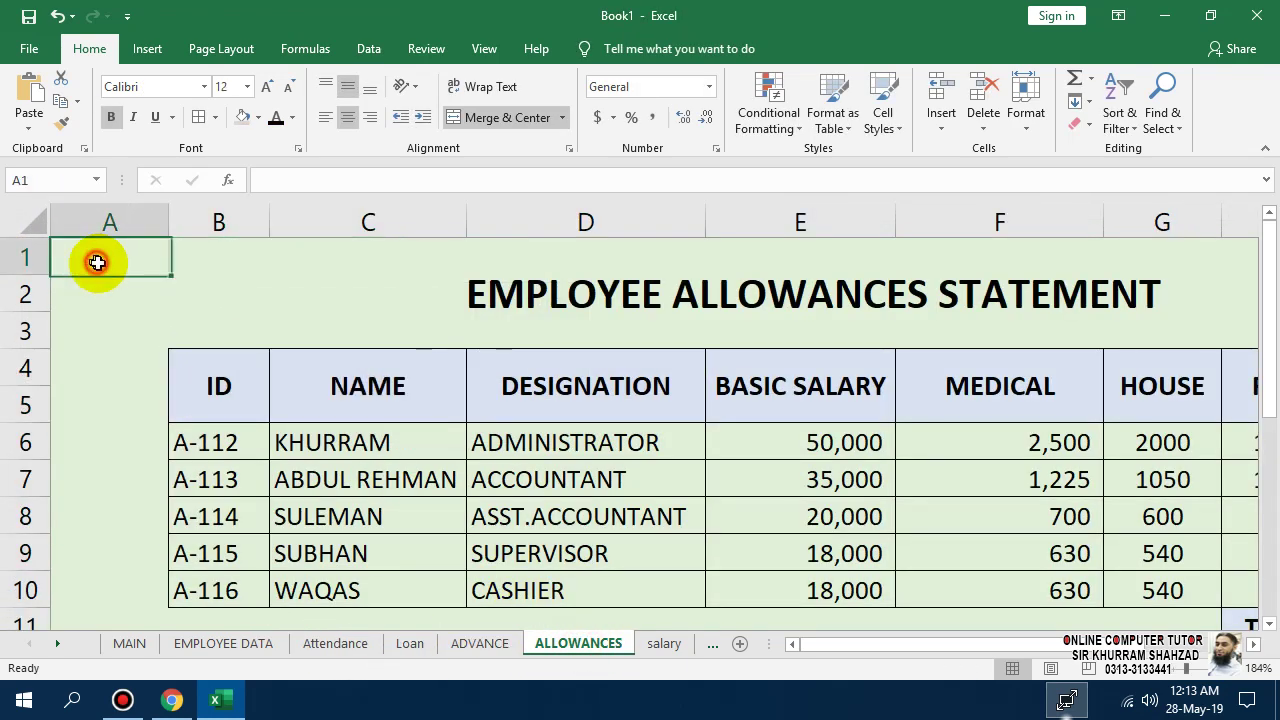
{"action": "key", "text": "ctrl+v"}
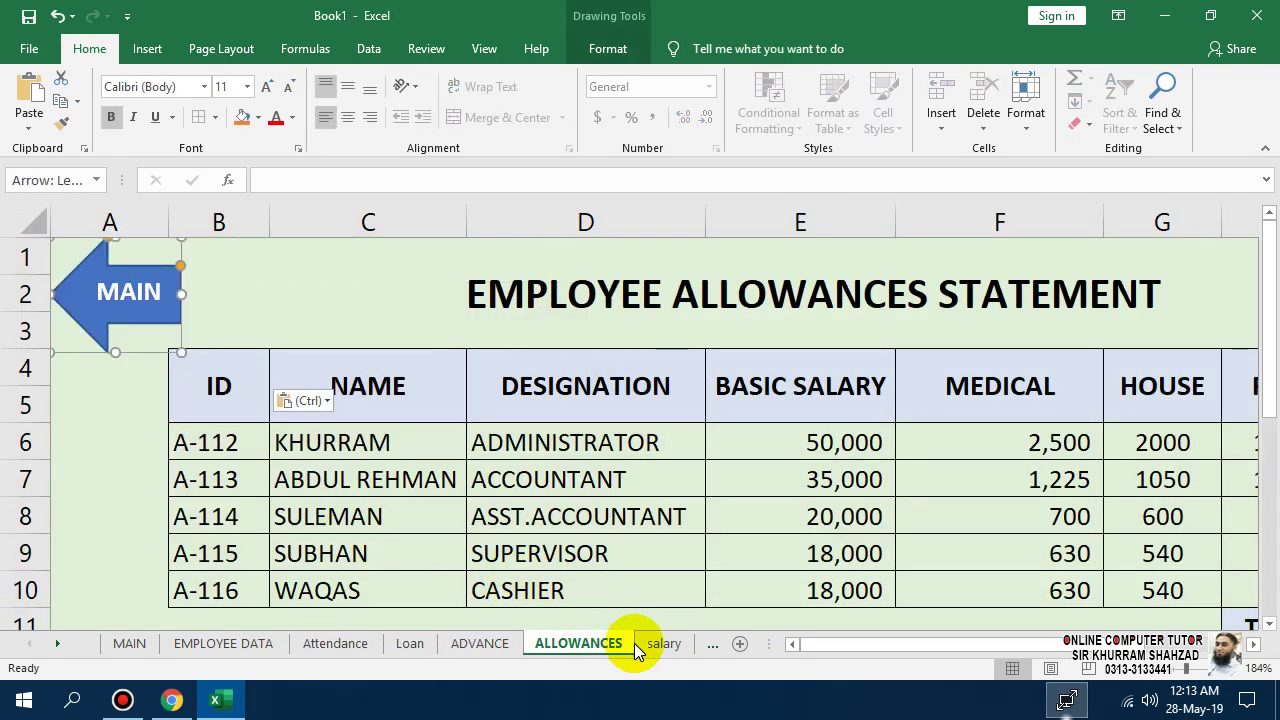
- Paste the MAIN arrow at cell A1 of the salary sheet and at cell A1 of the PAYSLIP sheet
{"action": "left_click", "coordinate": [663, 645]}
{"action": "left_click", "coordinate": [56, 242]}
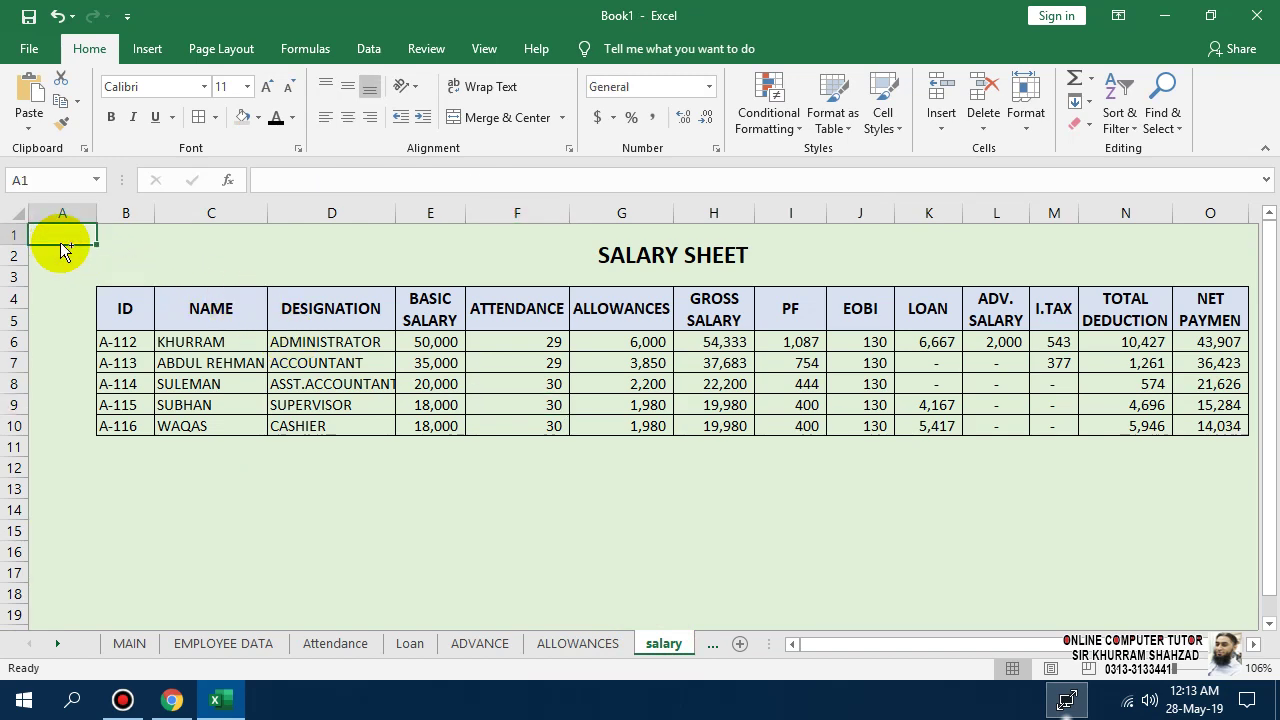
{"action": "key", "text": "ctrl+v"}
{"action": "left_click", "coordinate": [715, 643]}
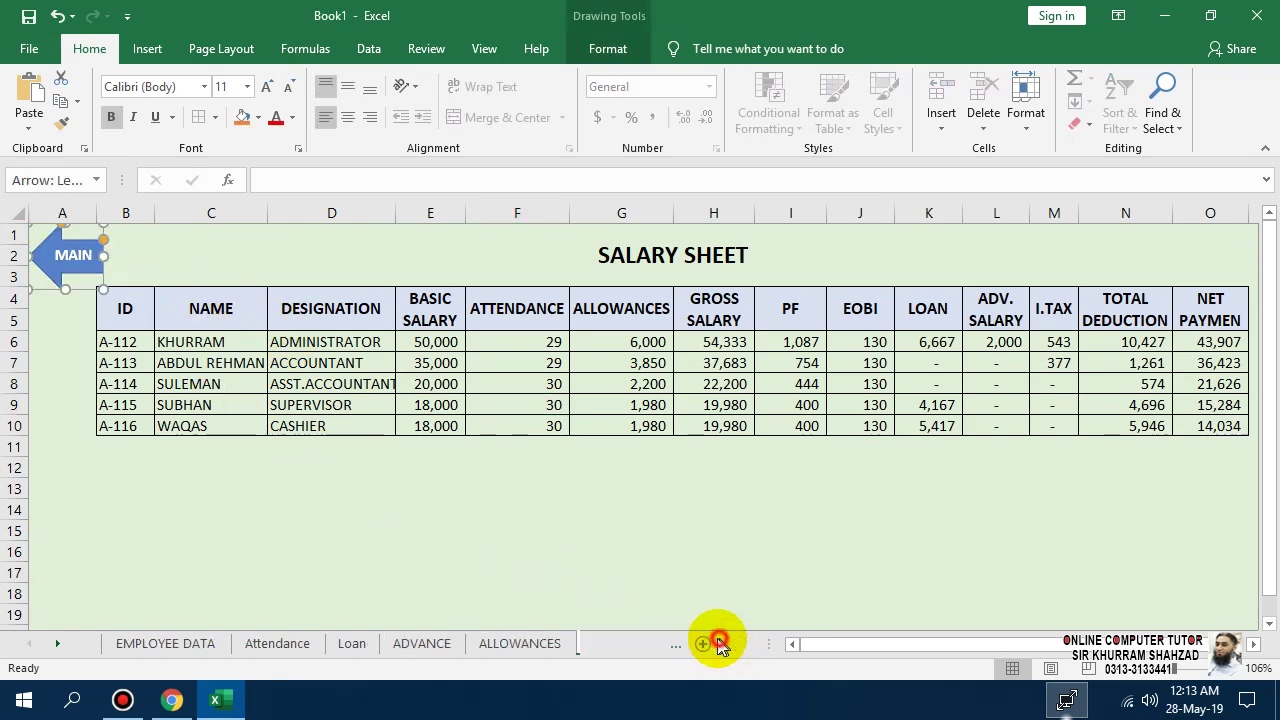
{"action": "left_click", "coordinate": [718, 643]}
{"action": "left_click", "coordinate": [65, 242]}
{"action": "key", "text": "ctrl+v"}
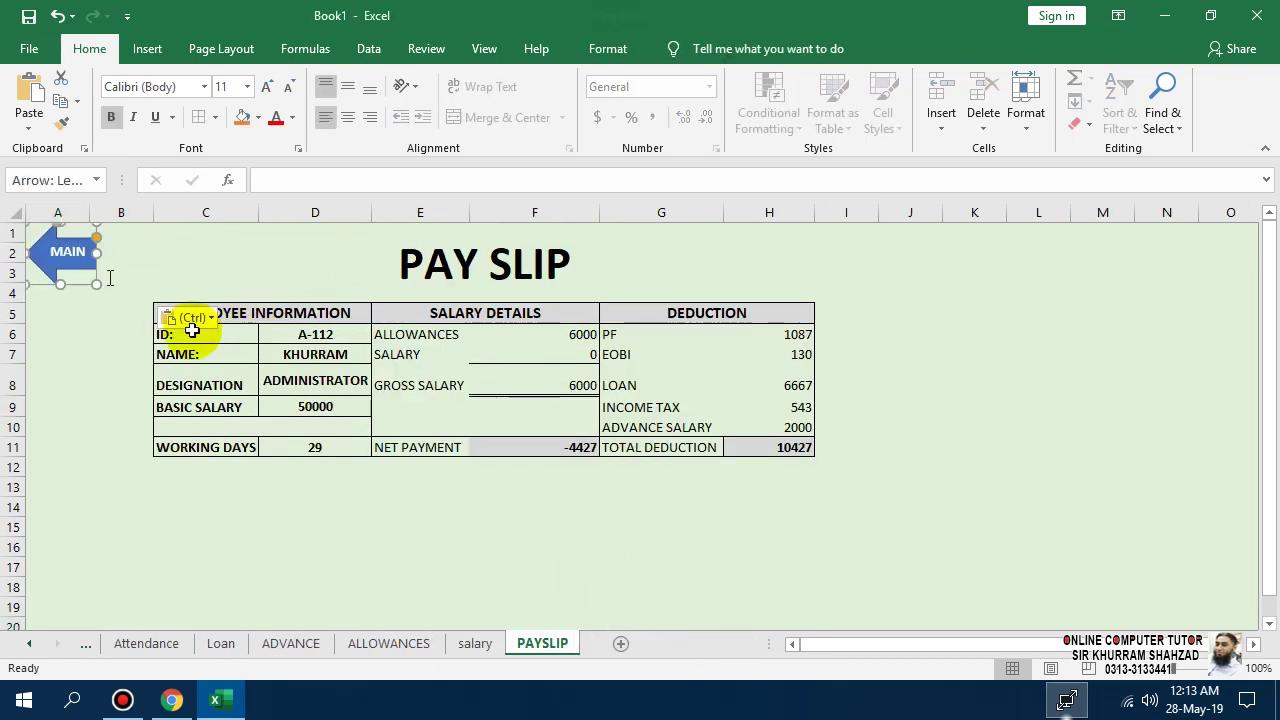
{"action": "left_click", "coordinate": [451, 513]}
- Test the PAYSLIP sheet's MAIN arrow, then the menu links and return arrows for EMPLOYEE DATA, Attendance, Loan and ADVANCE
{"action": "left_click", "coordinate": [75, 254]}
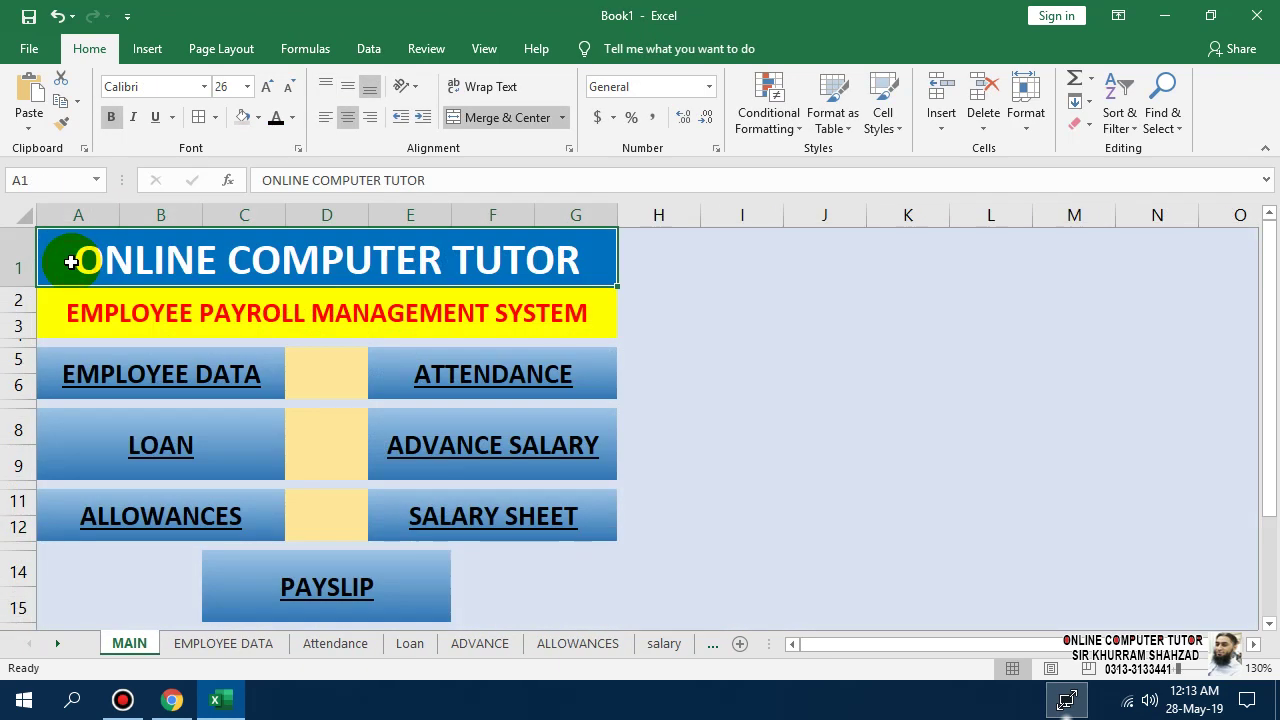
{"action": "left_click", "coordinate": [185, 375]}
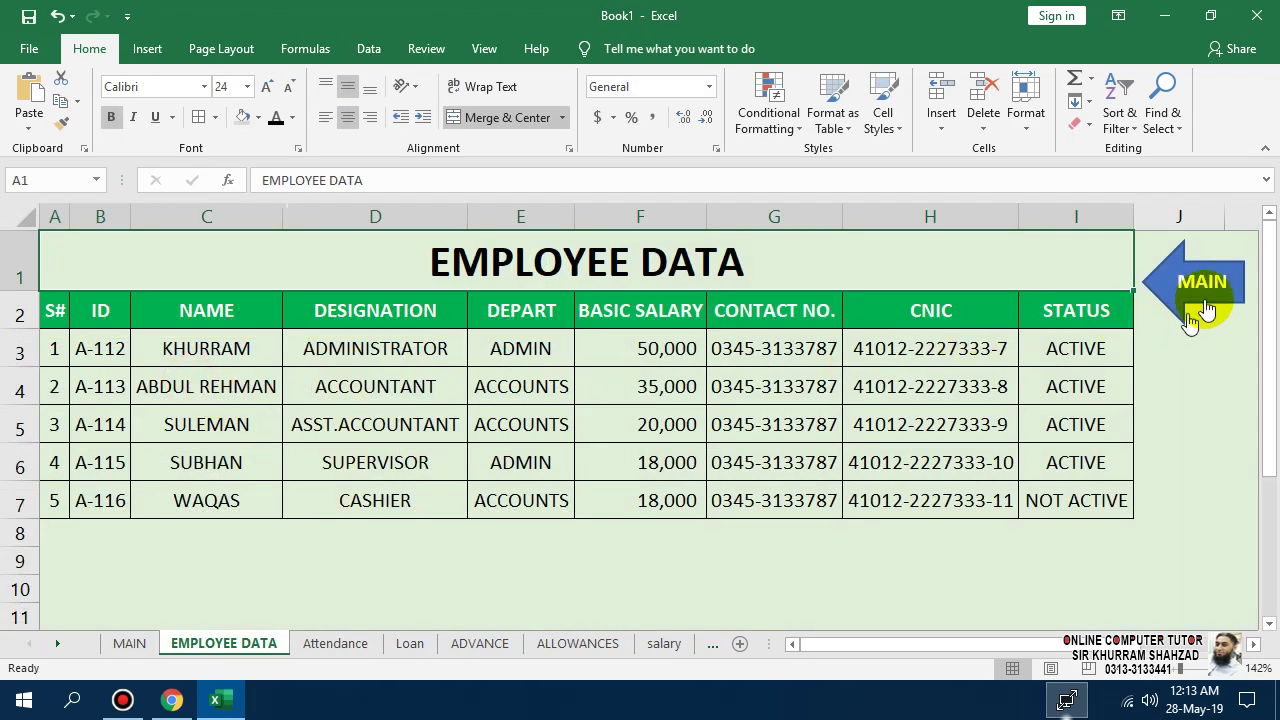
{"action": "left_click", "coordinate": [1200, 305]}
{"action": "left_click", "coordinate": [495, 395]}
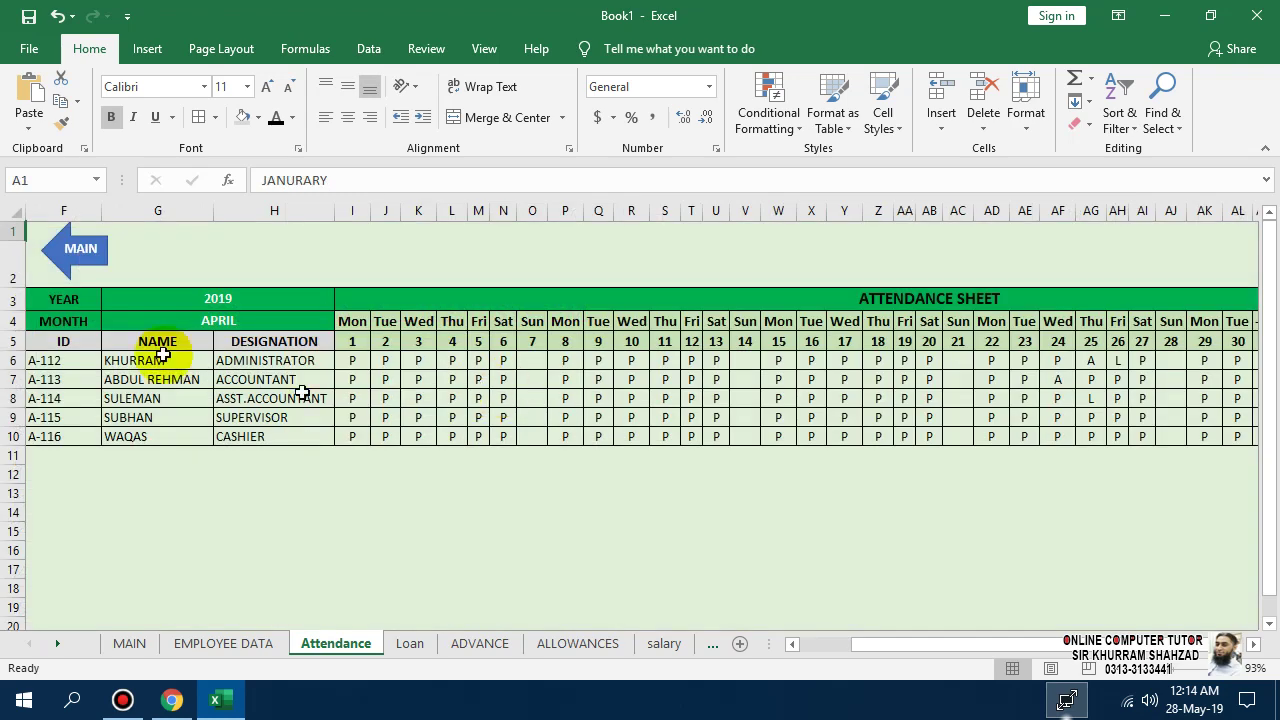
{"action": "left_click", "coordinate": [75, 255]}
{"action": "left_click", "coordinate": [137, 456]}
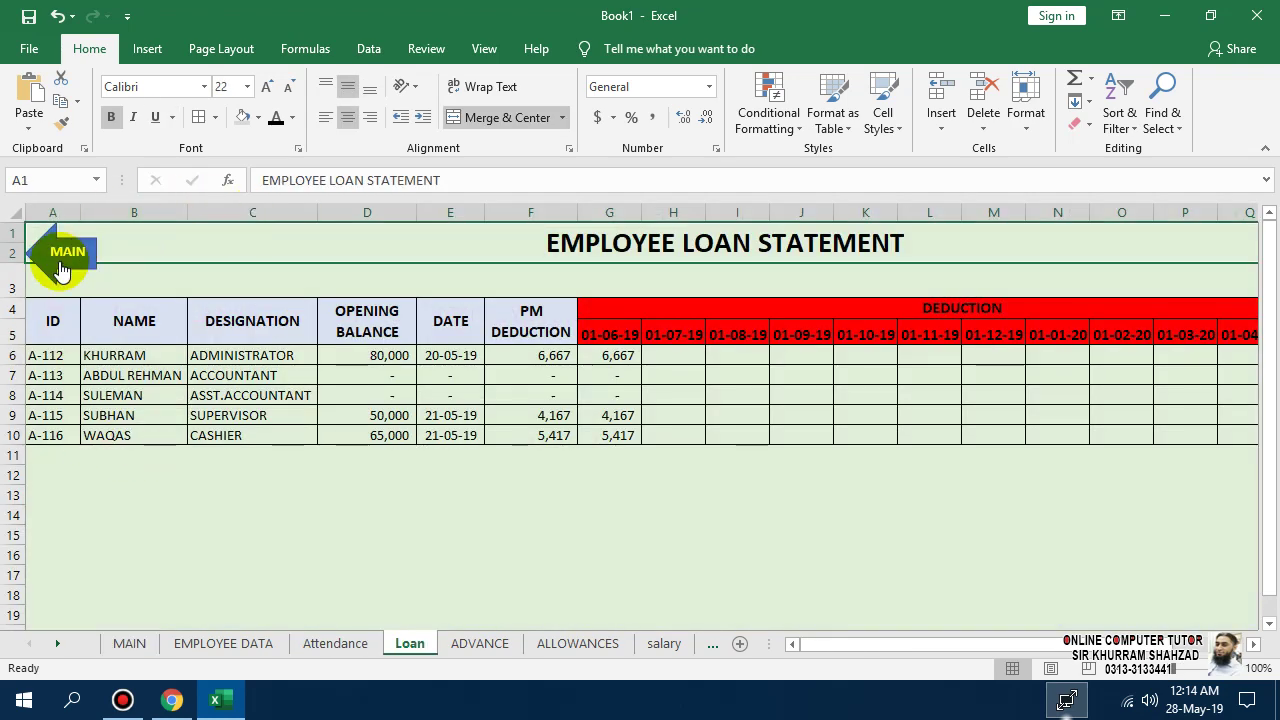
{"action": "left_click", "coordinate": [60, 258]}
{"action": "left_click", "coordinate": [466, 434]}
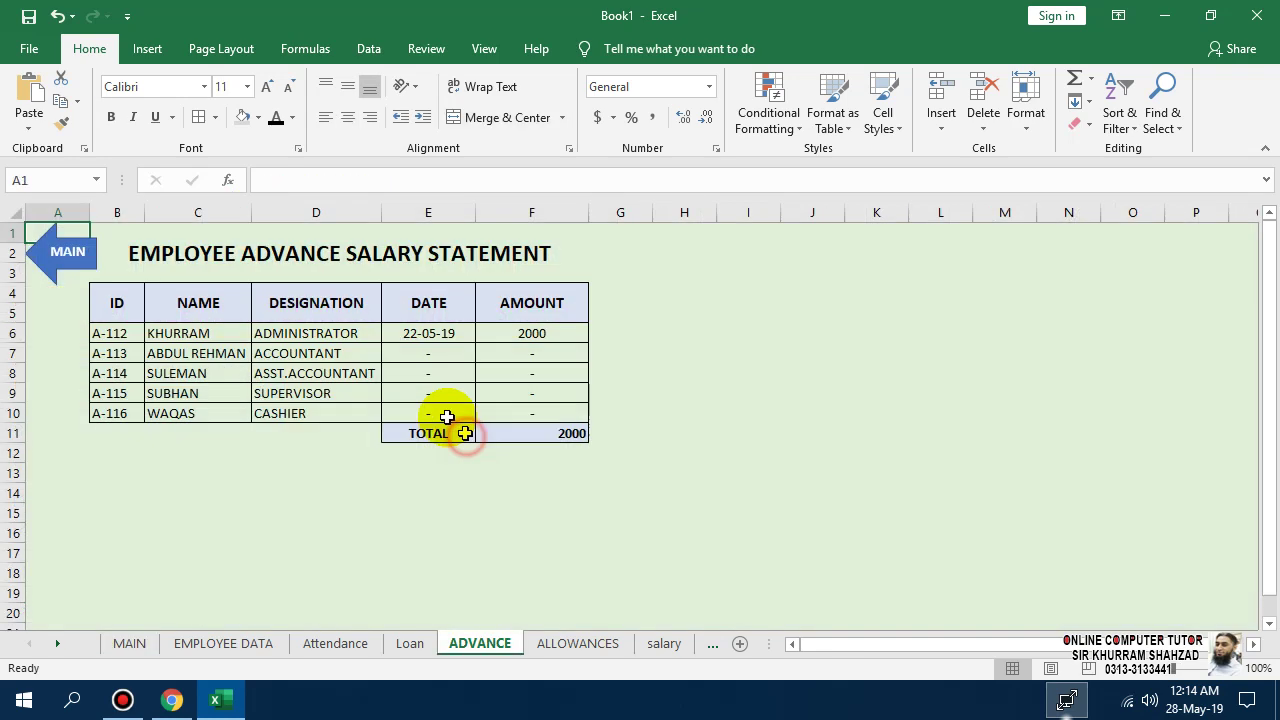
{"action": "left_click", "coordinate": [68, 255]}
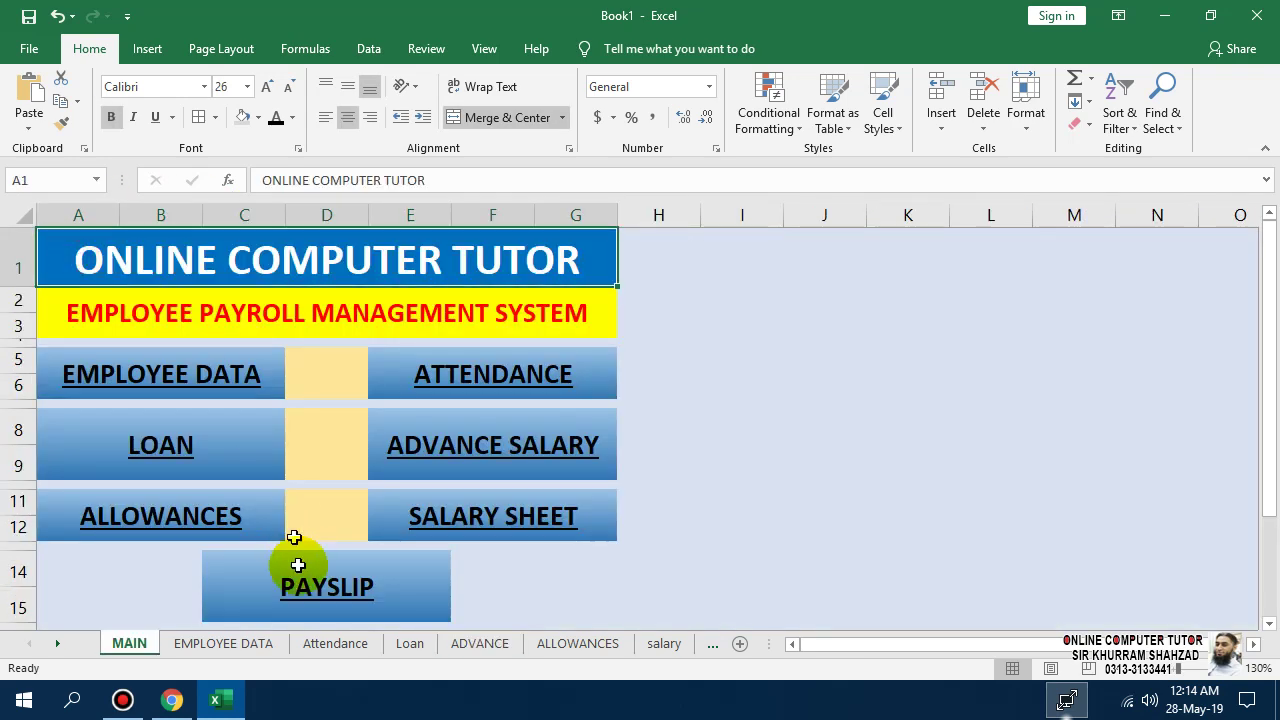
- Test the menu links and return arrows for ALLOWANCES and SALARY SHEET, and follow the PAYSLIP link
{"action": "left_click", "coordinate": [178, 518]}
{"action": "left_click", "coordinate": [143, 294]}
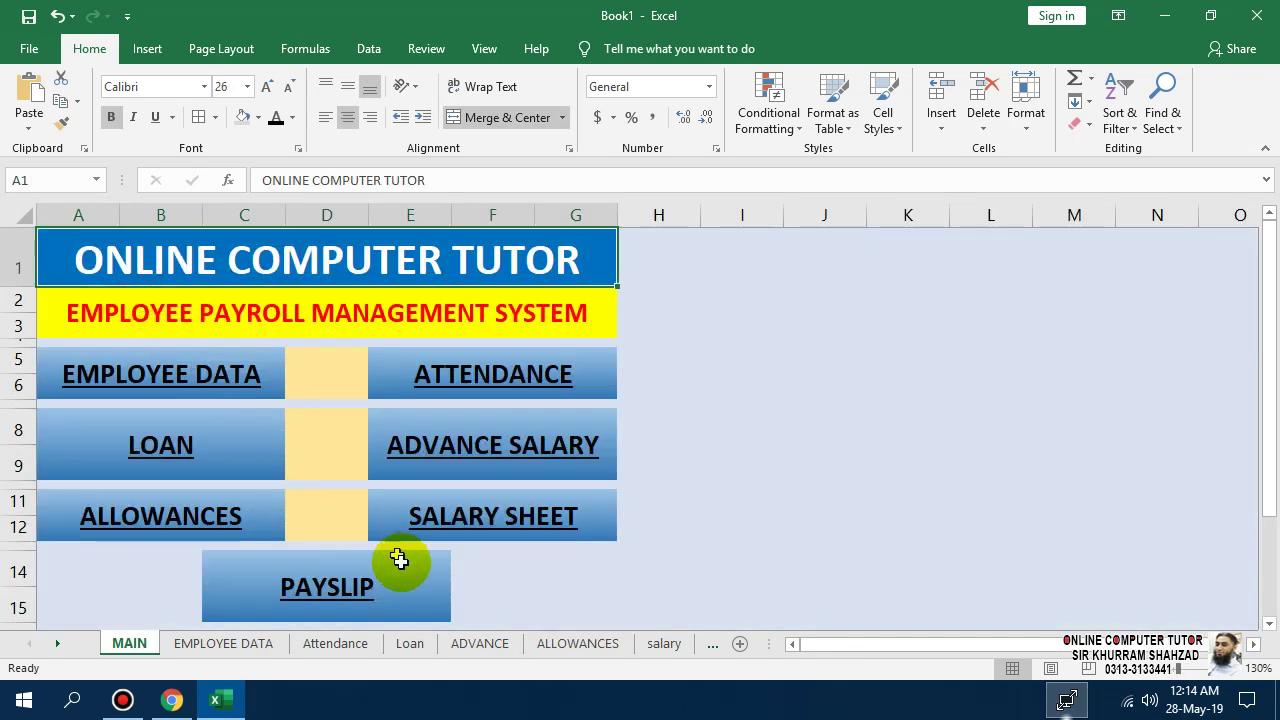
{"action": "left_click", "coordinate": [433, 535]}
{"action": "left_click", "coordinate": [453, 521]}
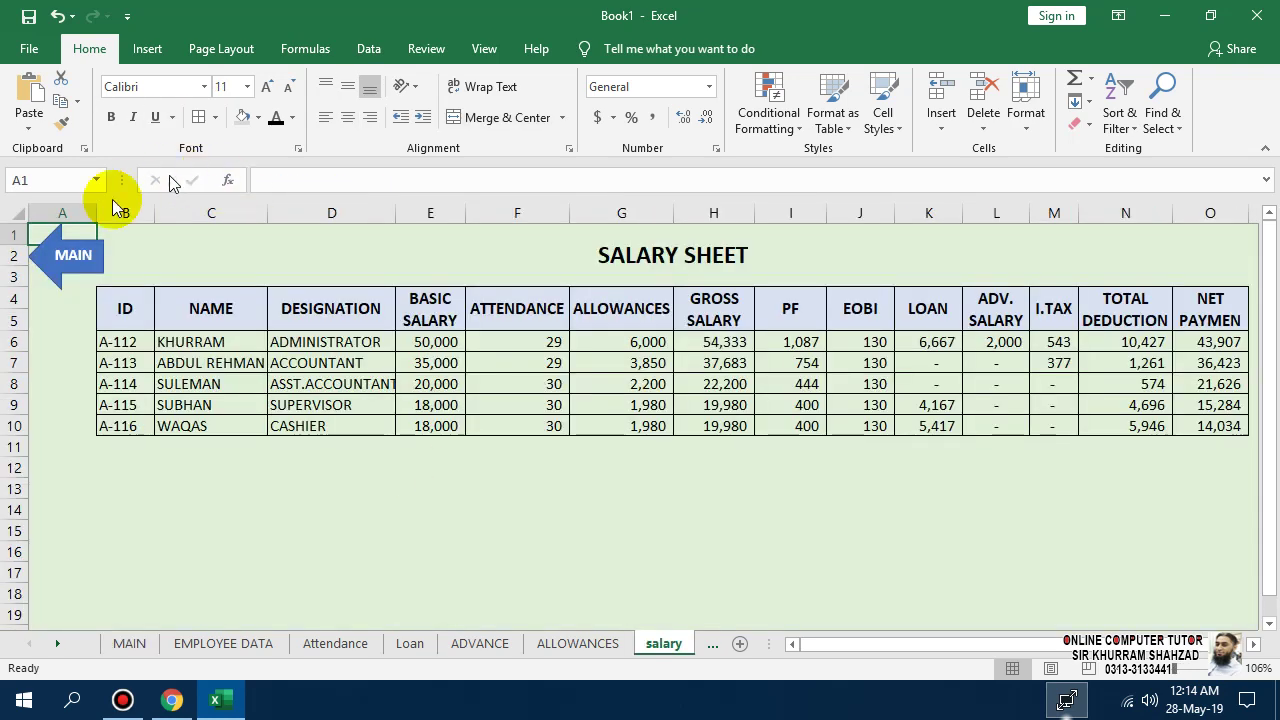
{"action": "left_click", "coordinate": [75, 266]}
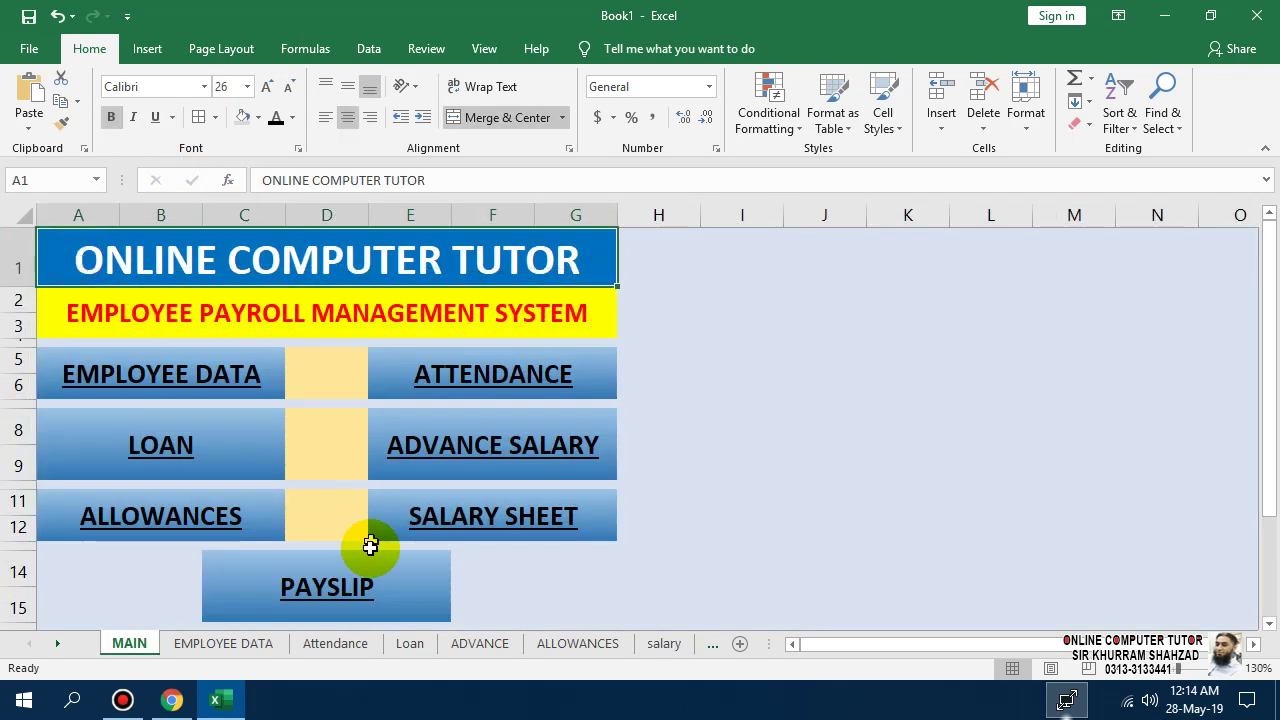
{"action": "left_click", "coordinate": [345, 588]}
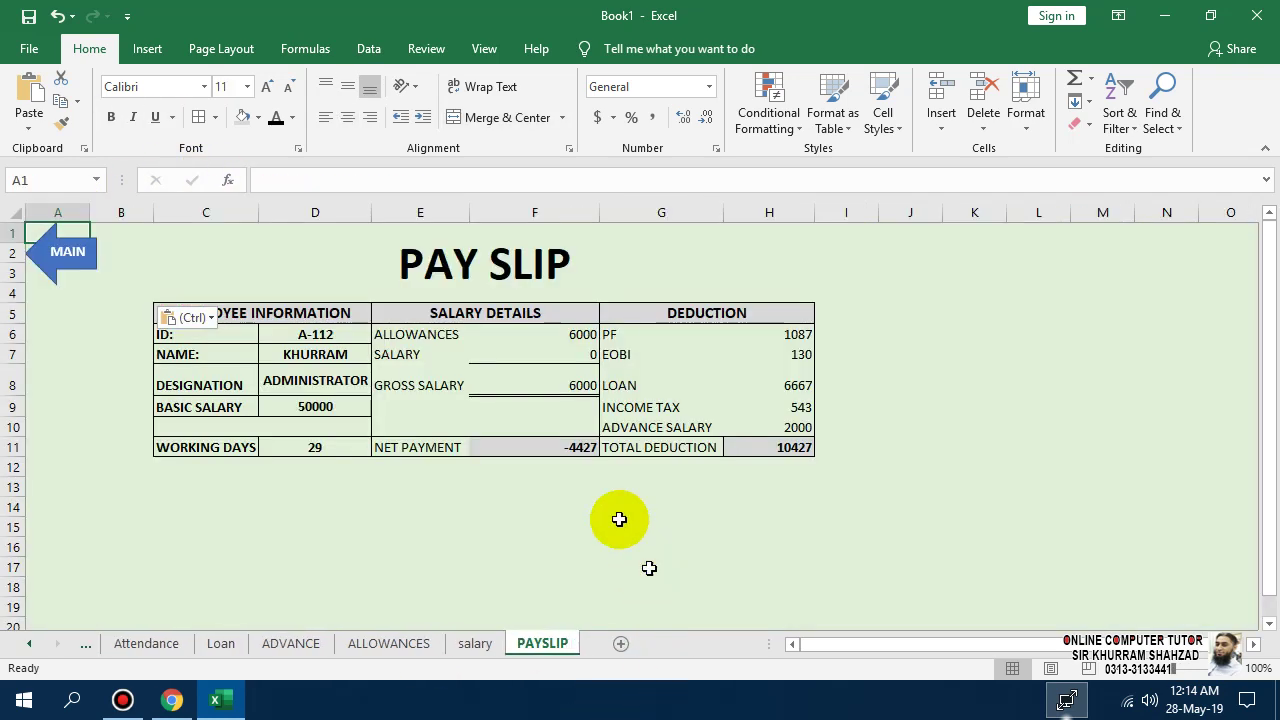
{"action": "left_click", "coordinate": [1192, 668]}
{"action": "left_click_drag", "start_coordinate": [1188, 675], "coordinate": [1185, 668]}
{"action": "left_click", "coordinate": [1183, 670]}
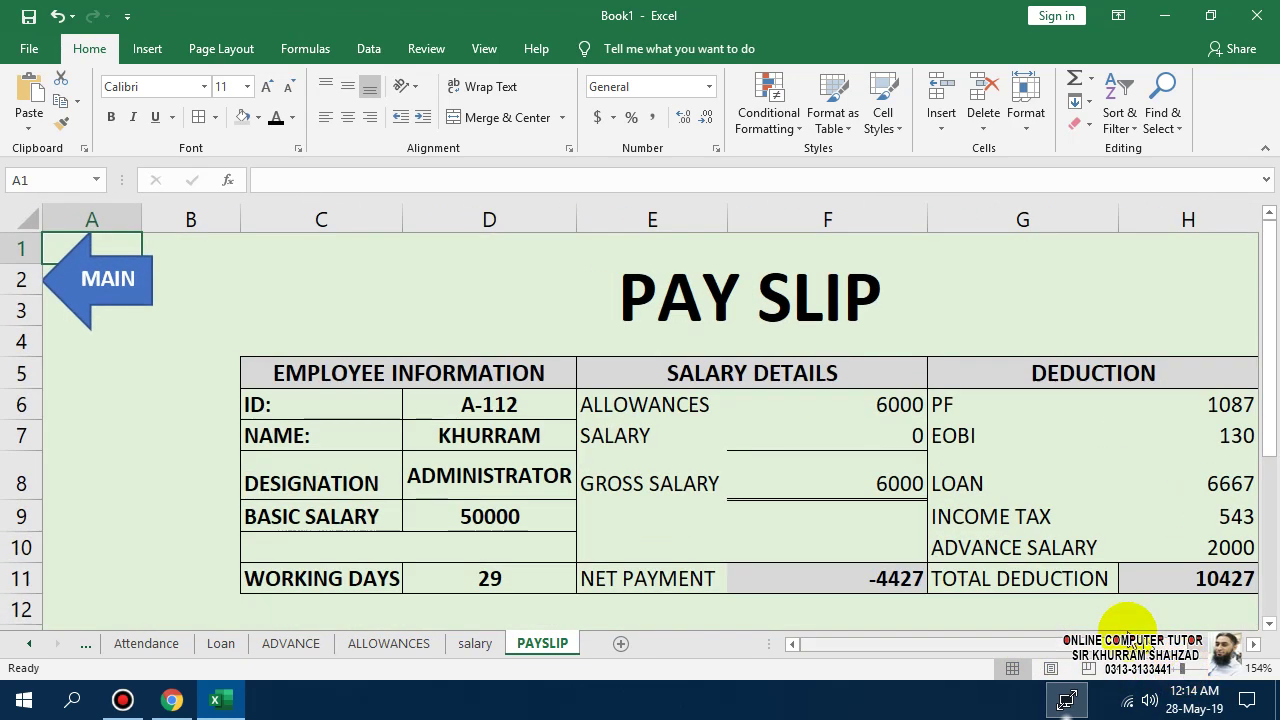
{"action": "left_click", "coordinate": [1173, 670]}
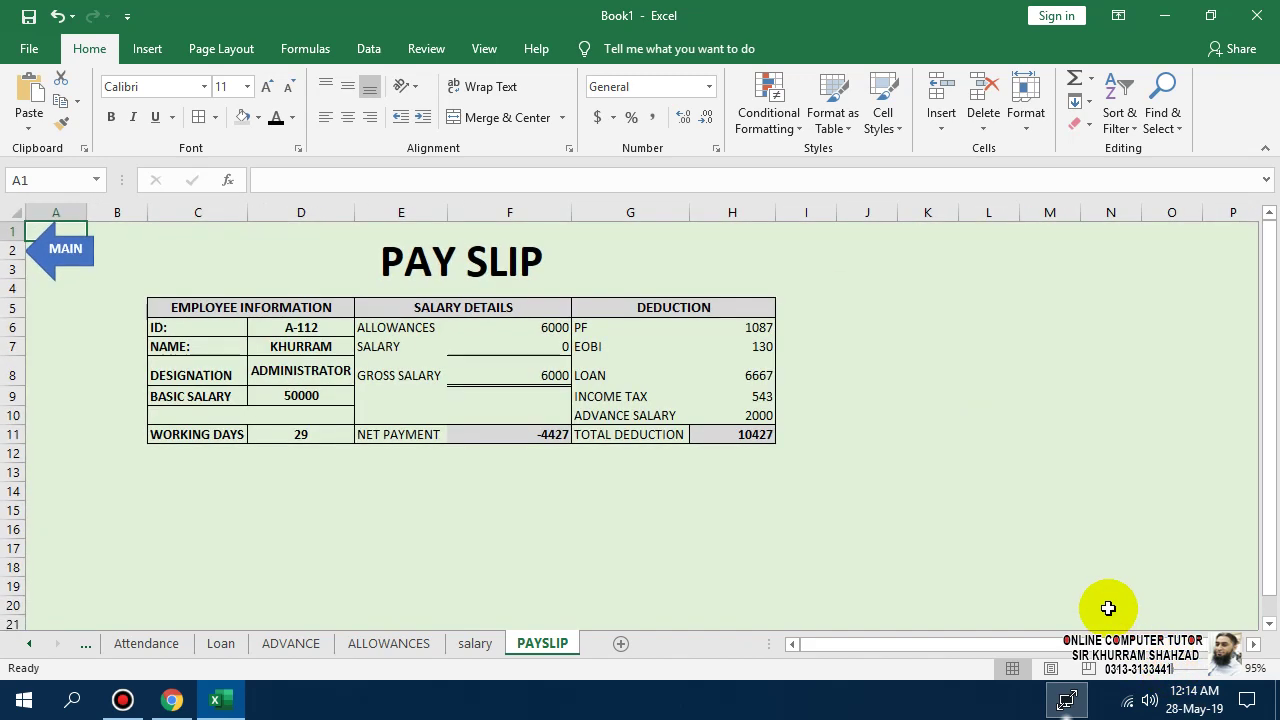